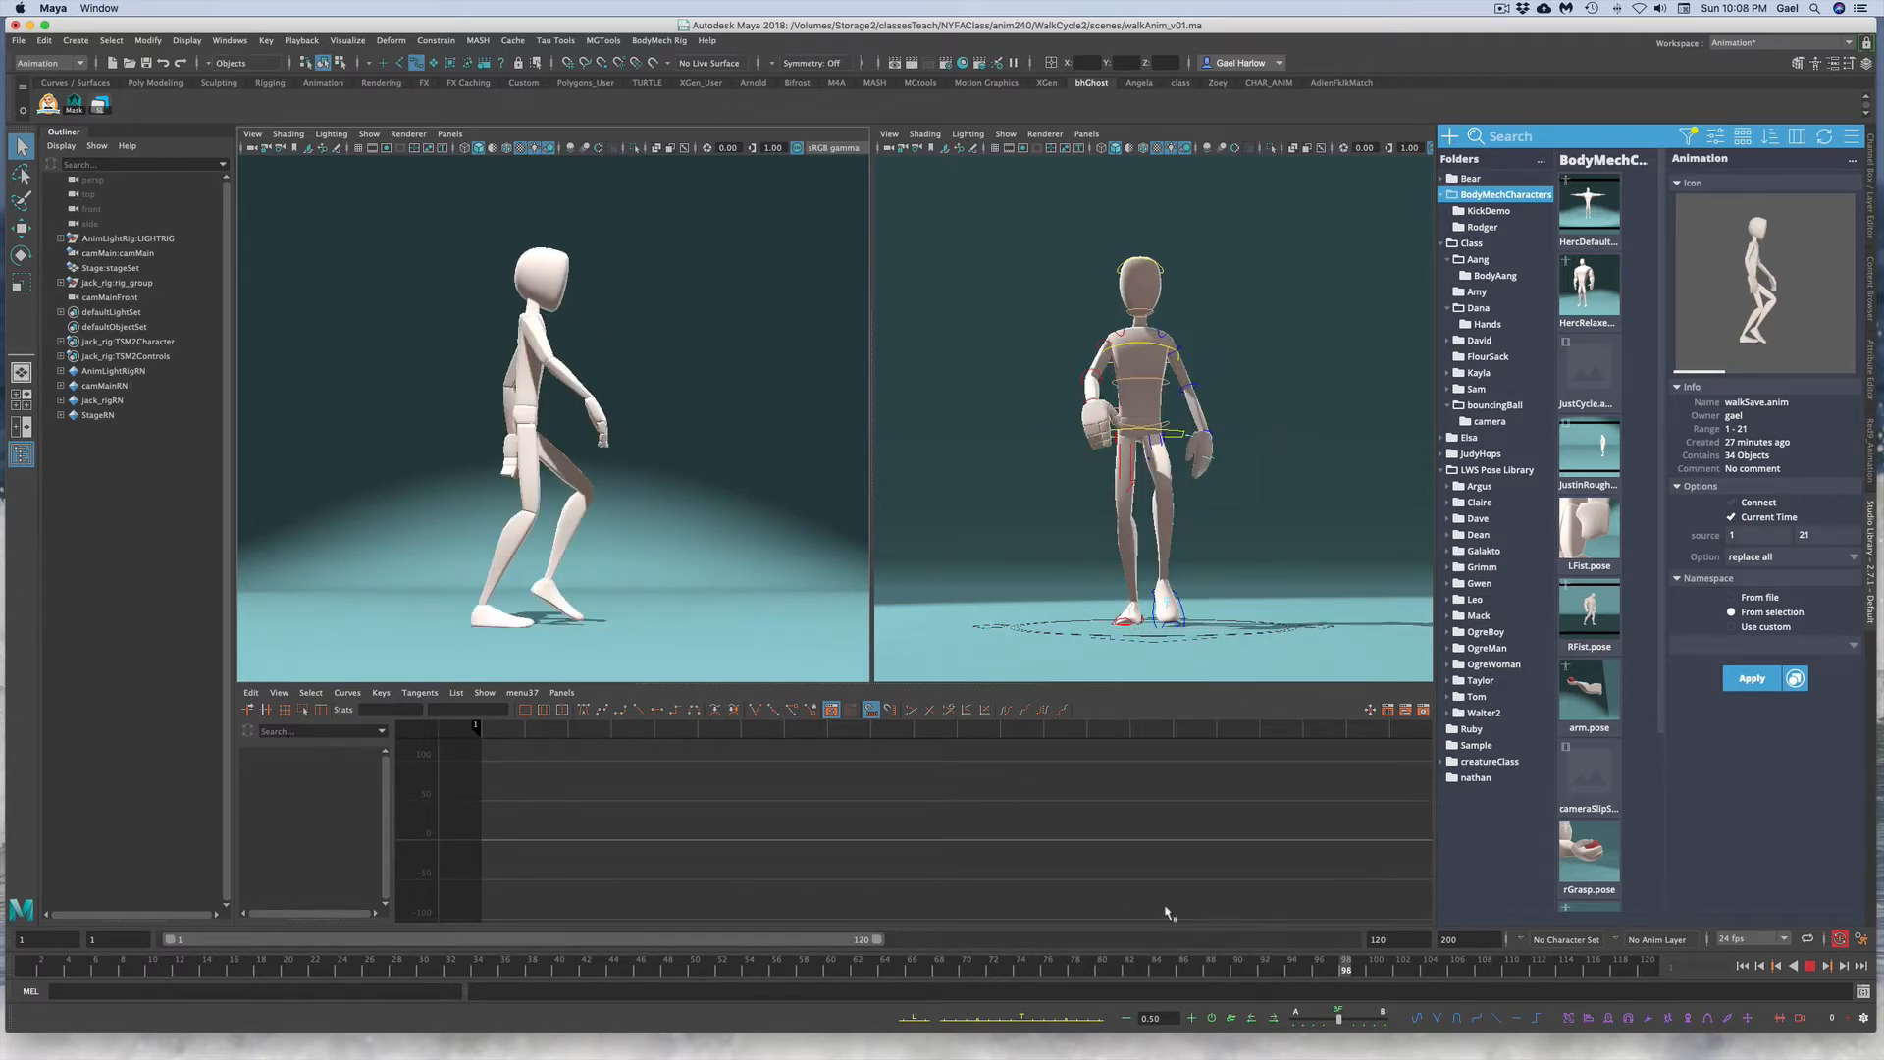
Step: Select the pelvis control, switch to the rotate tool, and open the Channel Box
key("Escape")
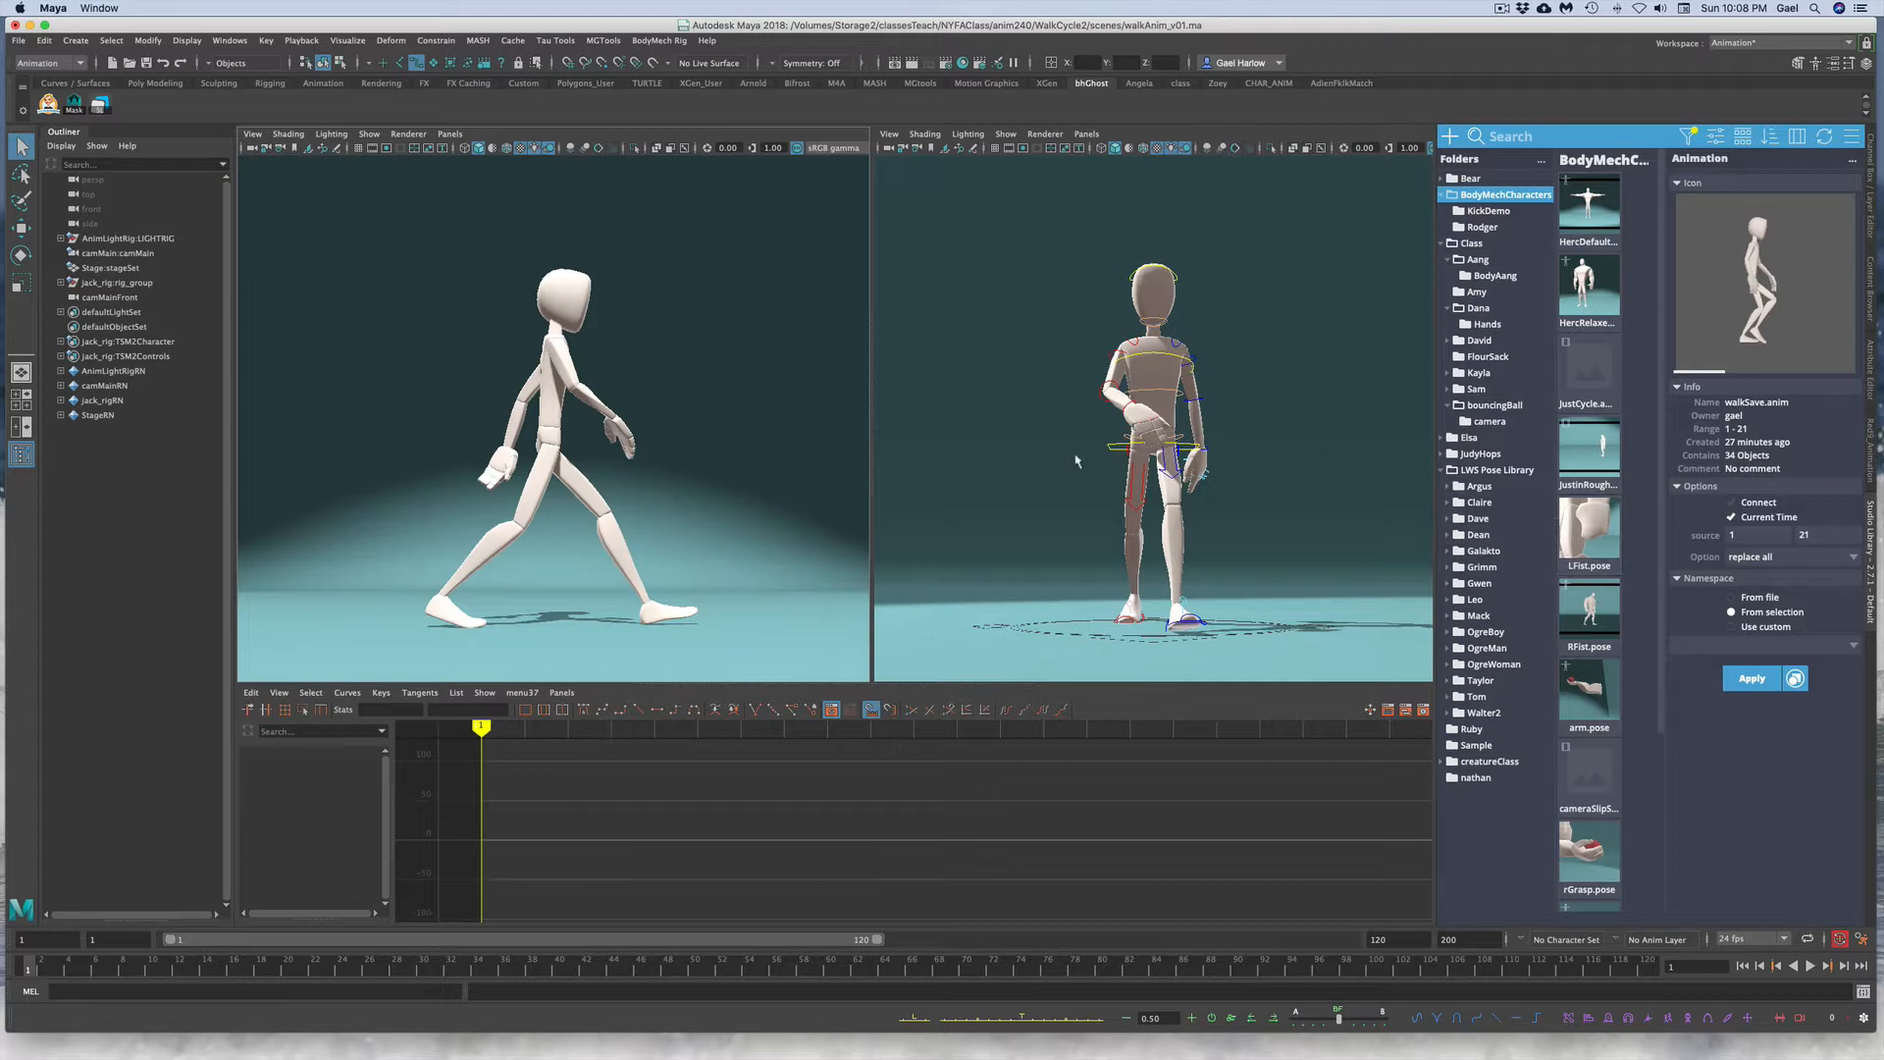
left_click(1124, 444)
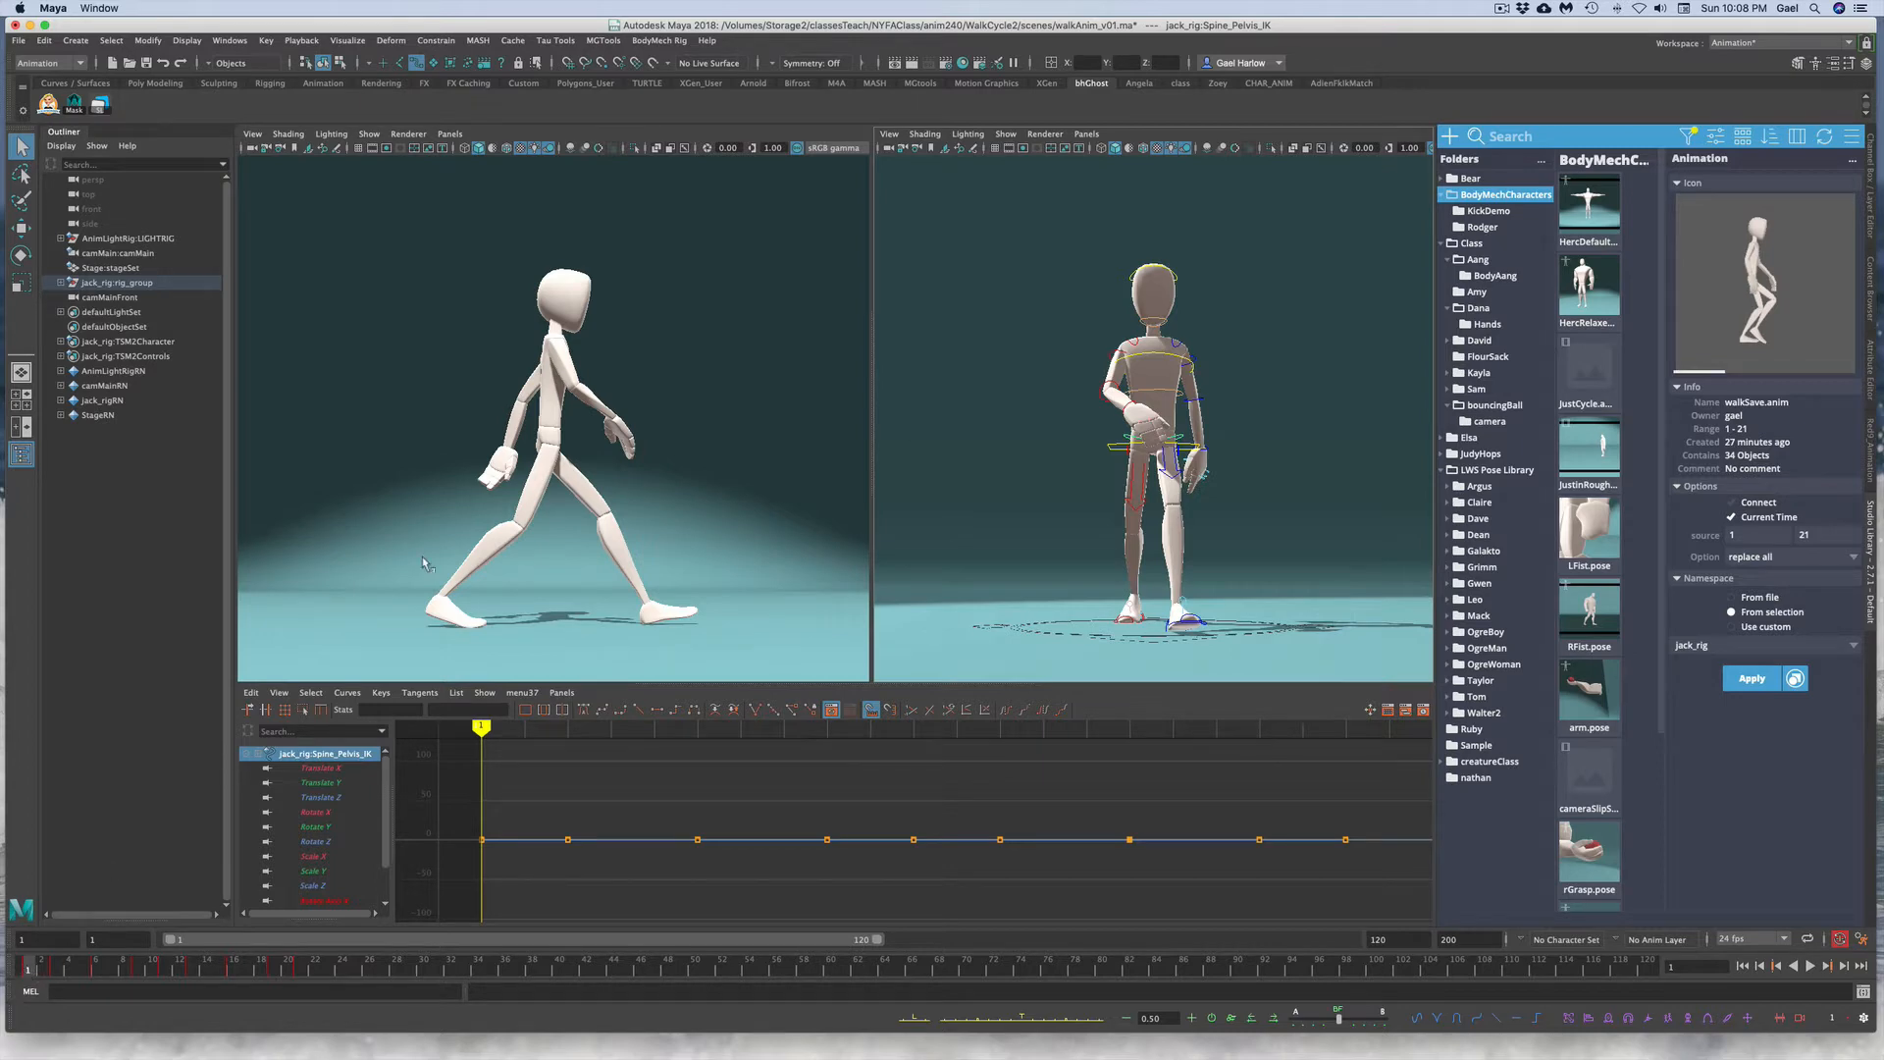
key("e")
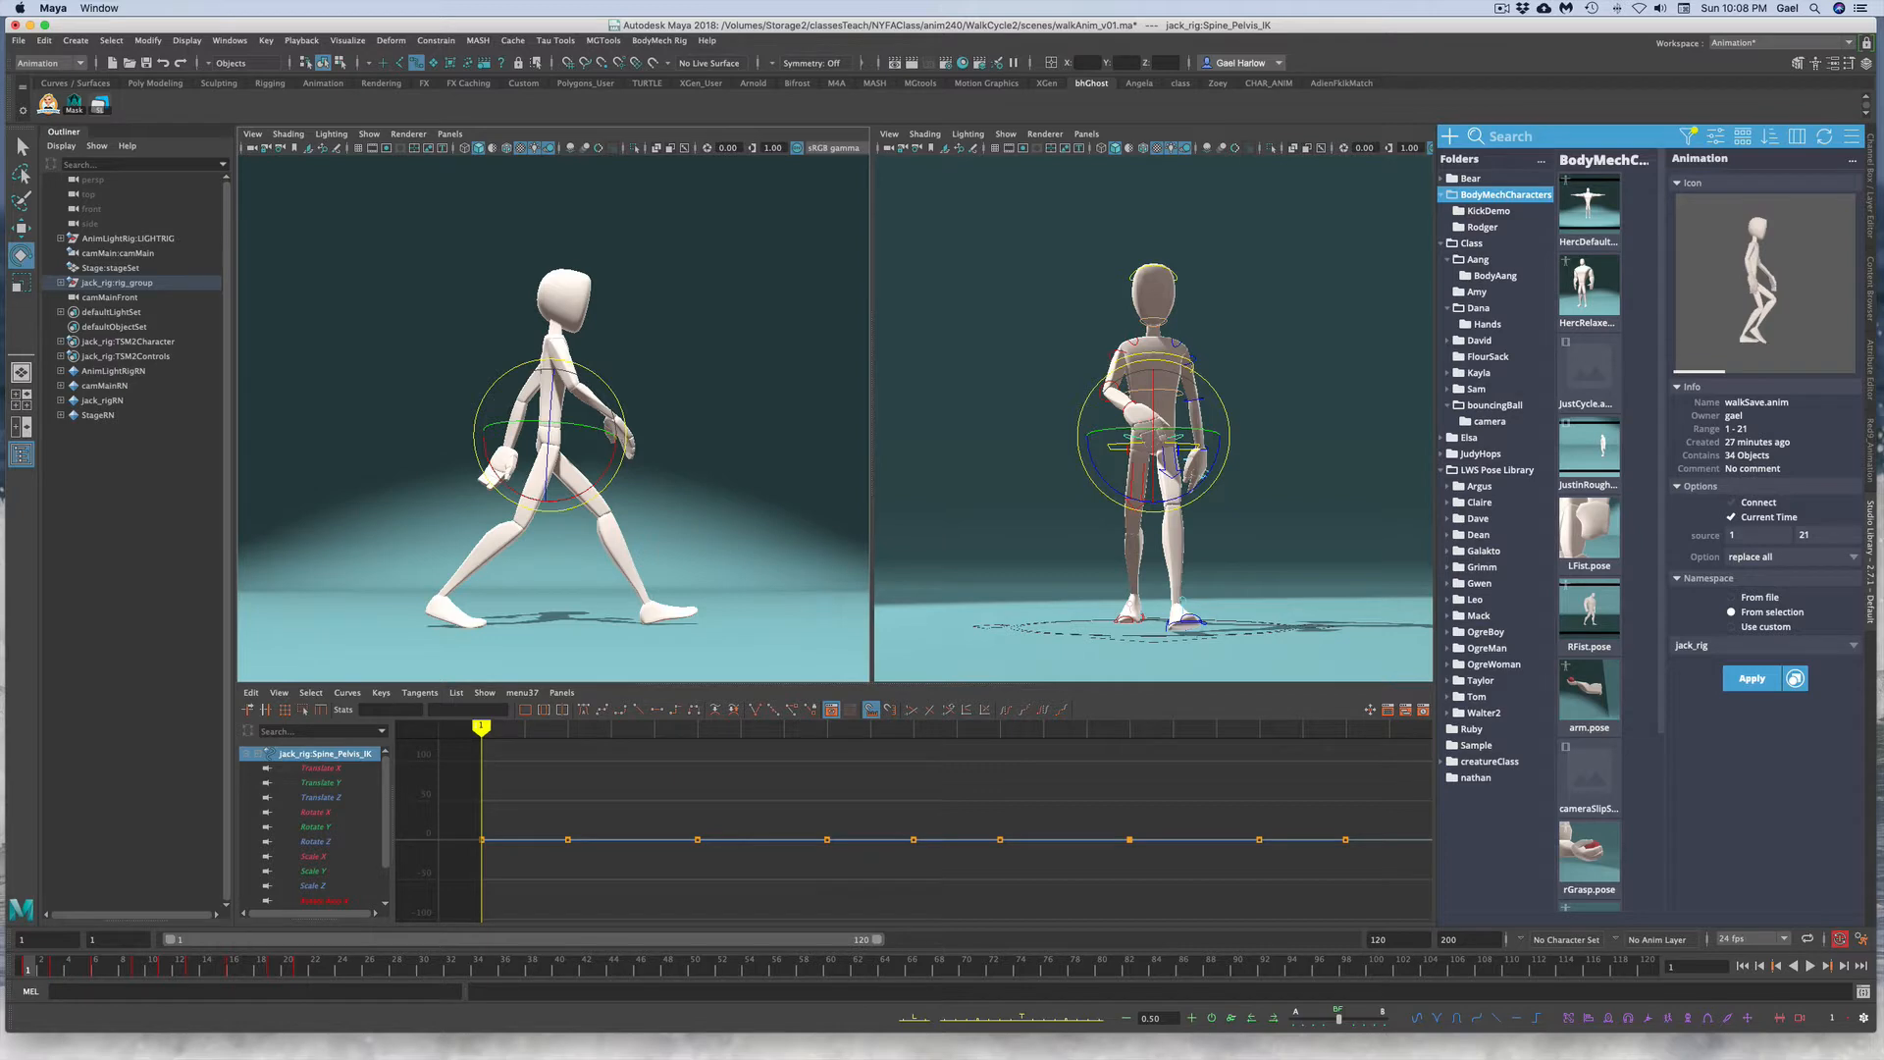
left_click(1871, 159)
left_click(1774, 222)
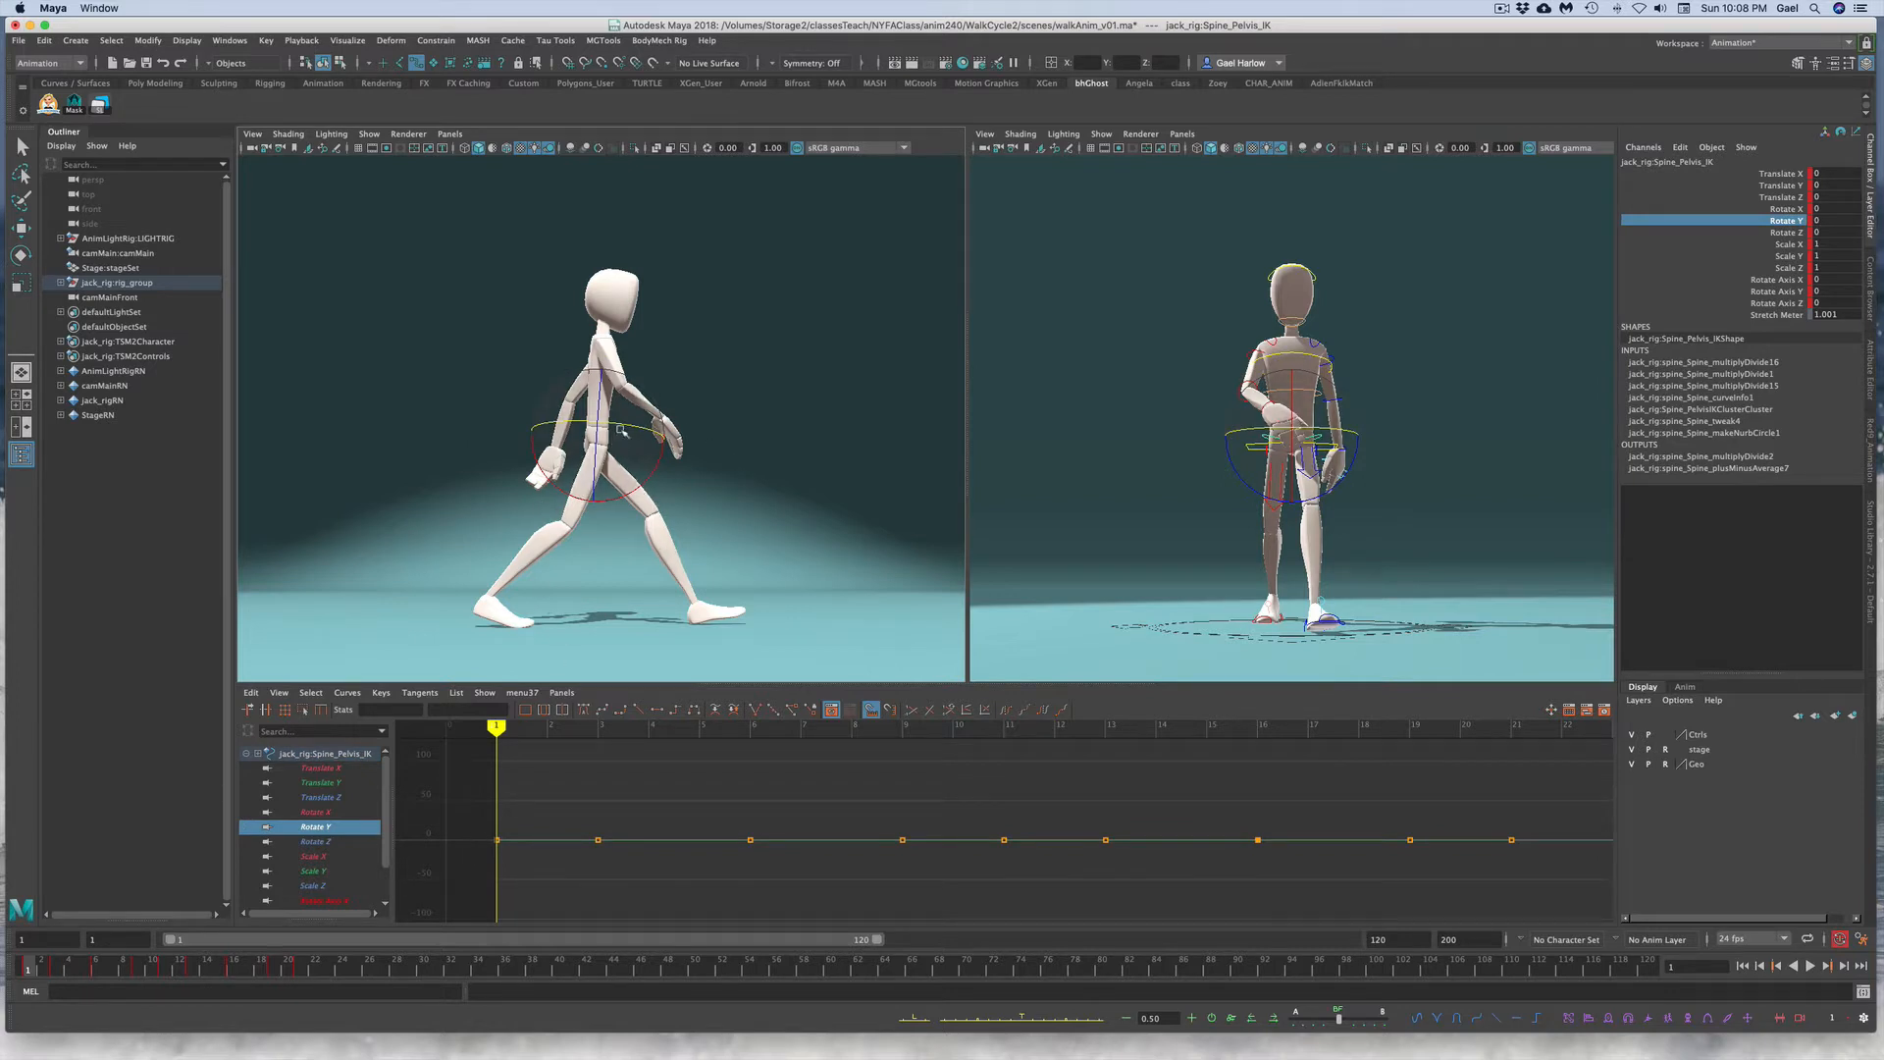
Step: Rotate the pelvis around Y, set a key, and set its Rotate Y to 18 on frame 1
left_click_drag(615, 425, 599, 427)
key("s")
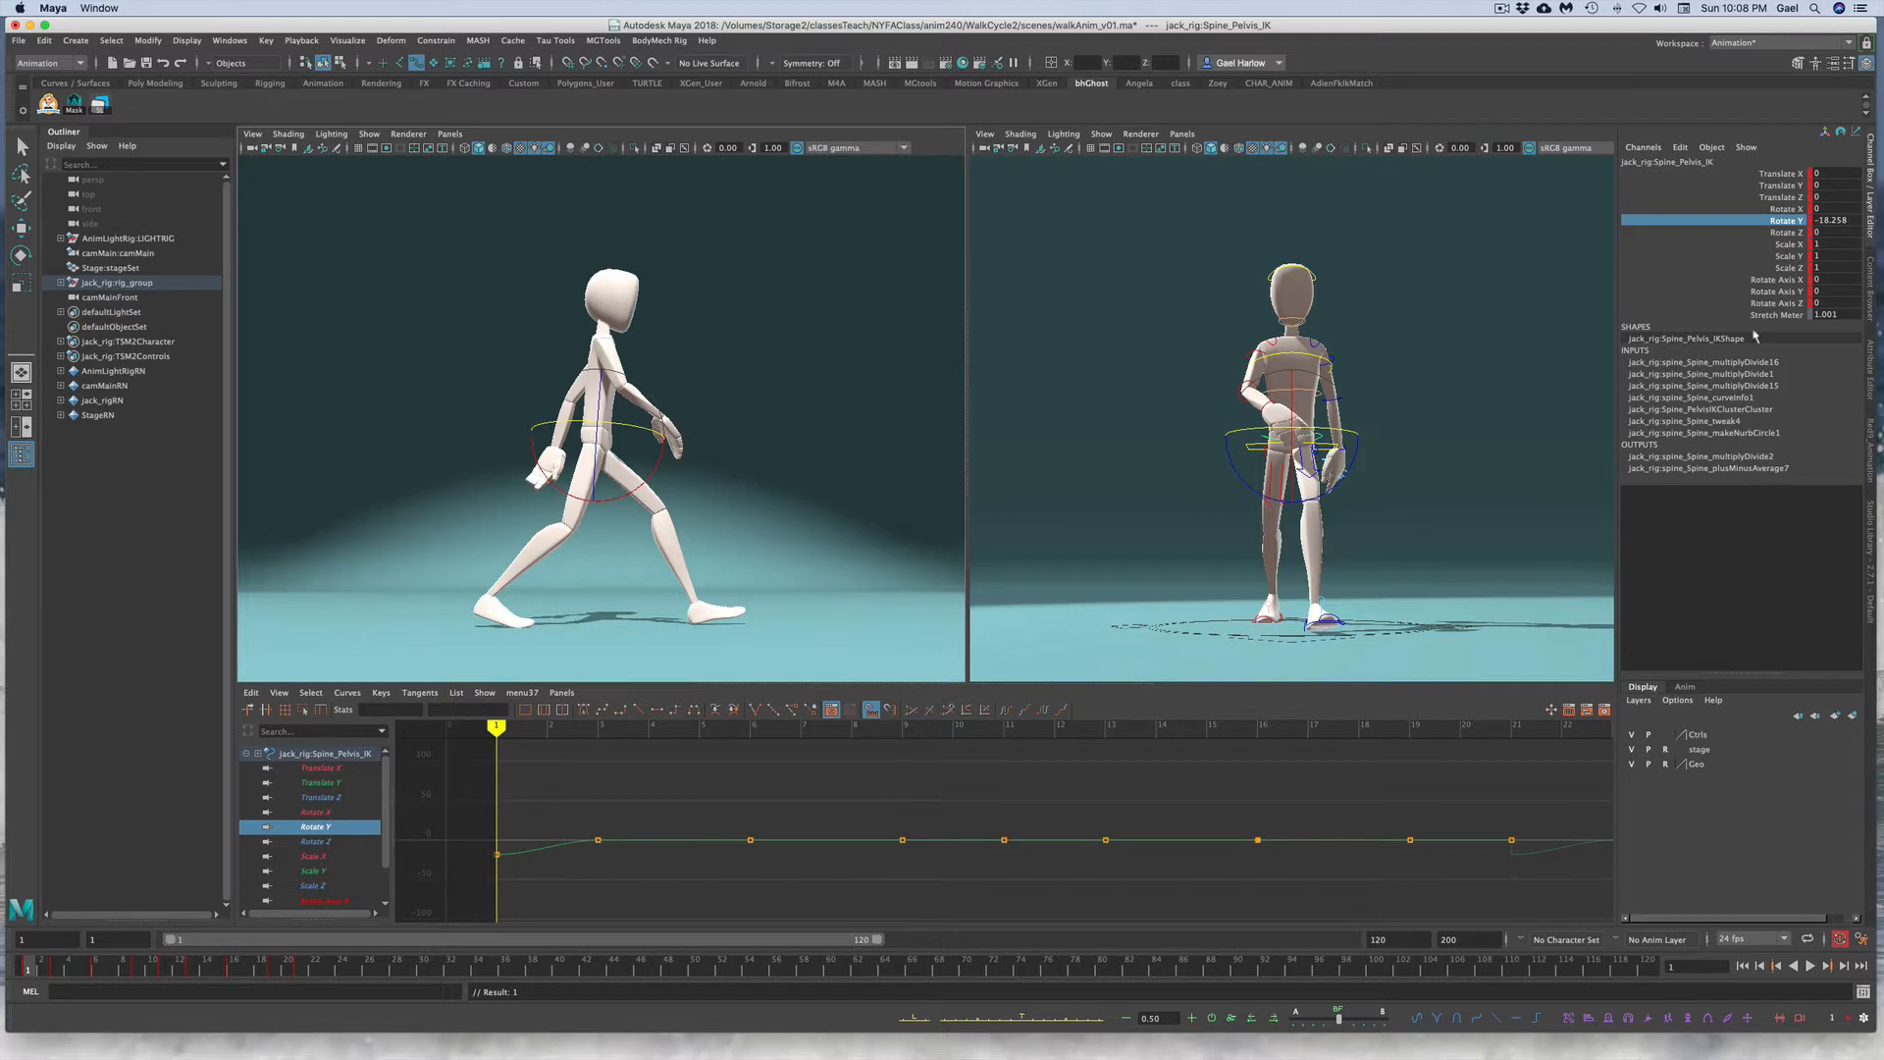
left_click(1846, 219)
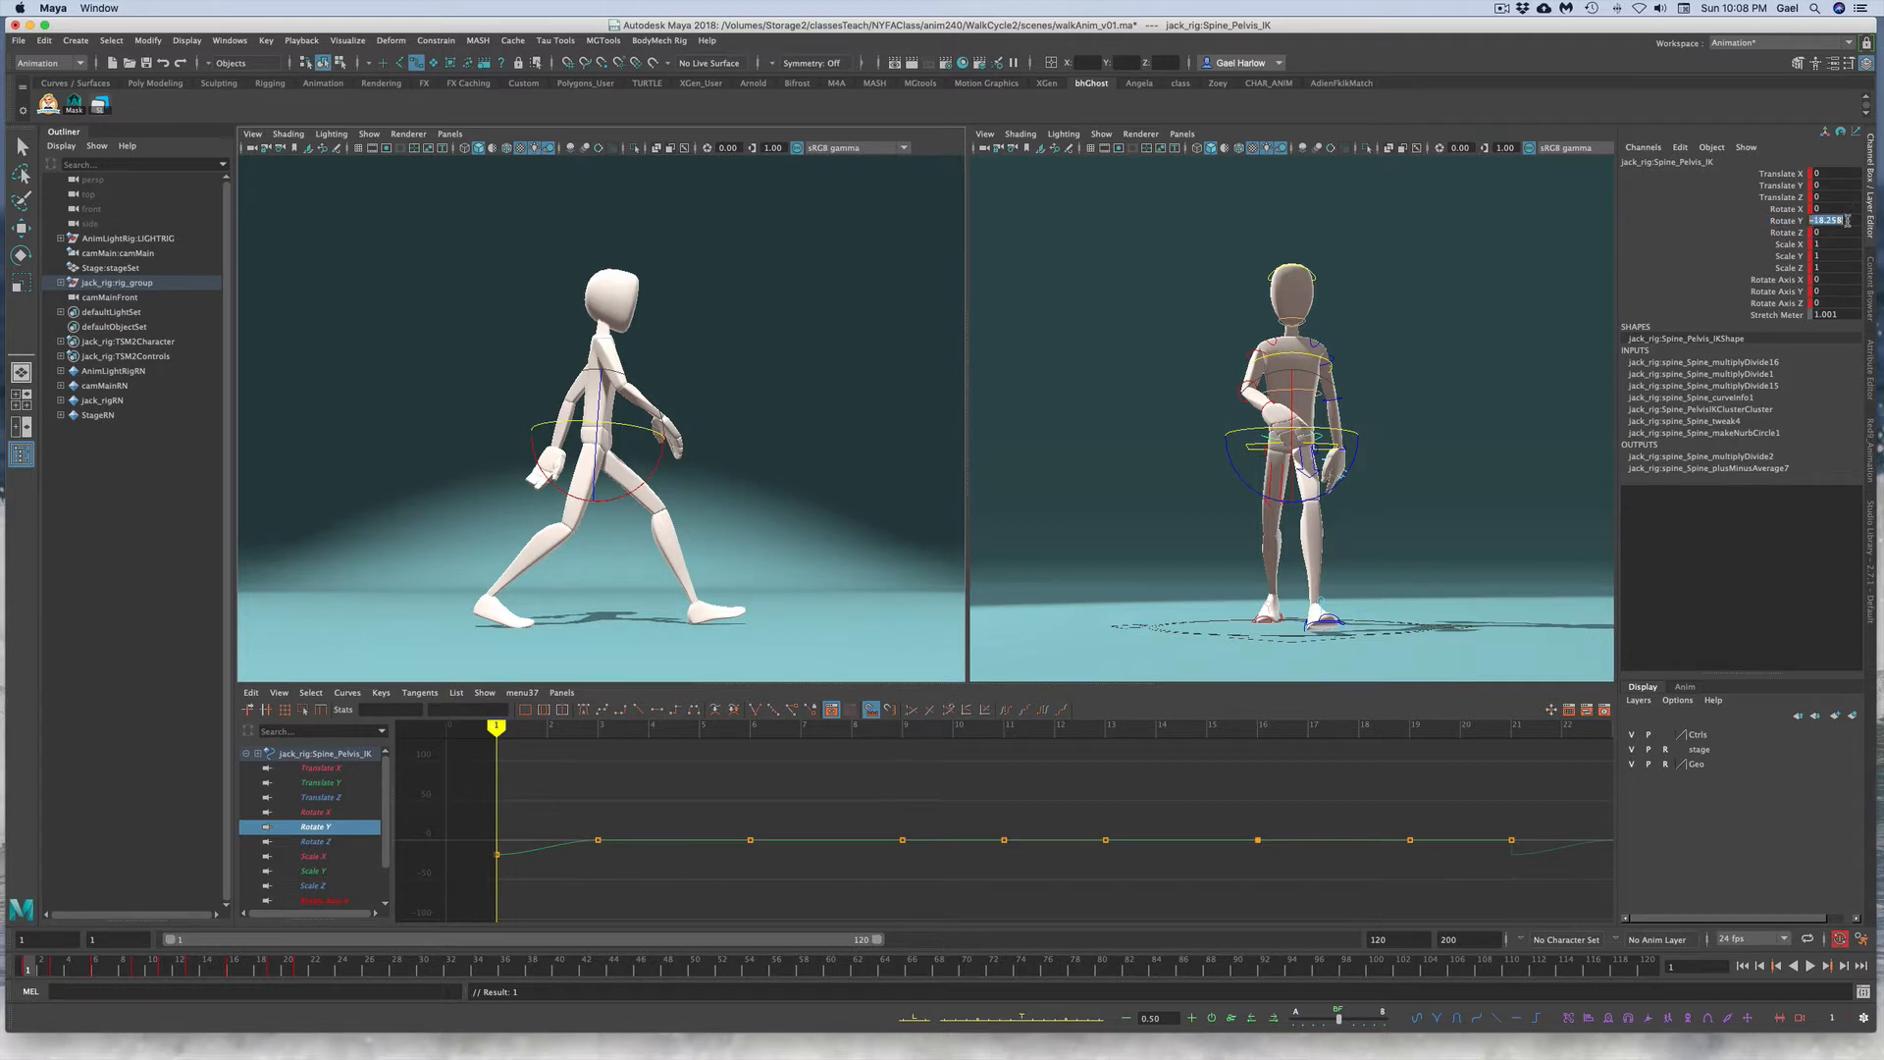
type("18")
key("Return")
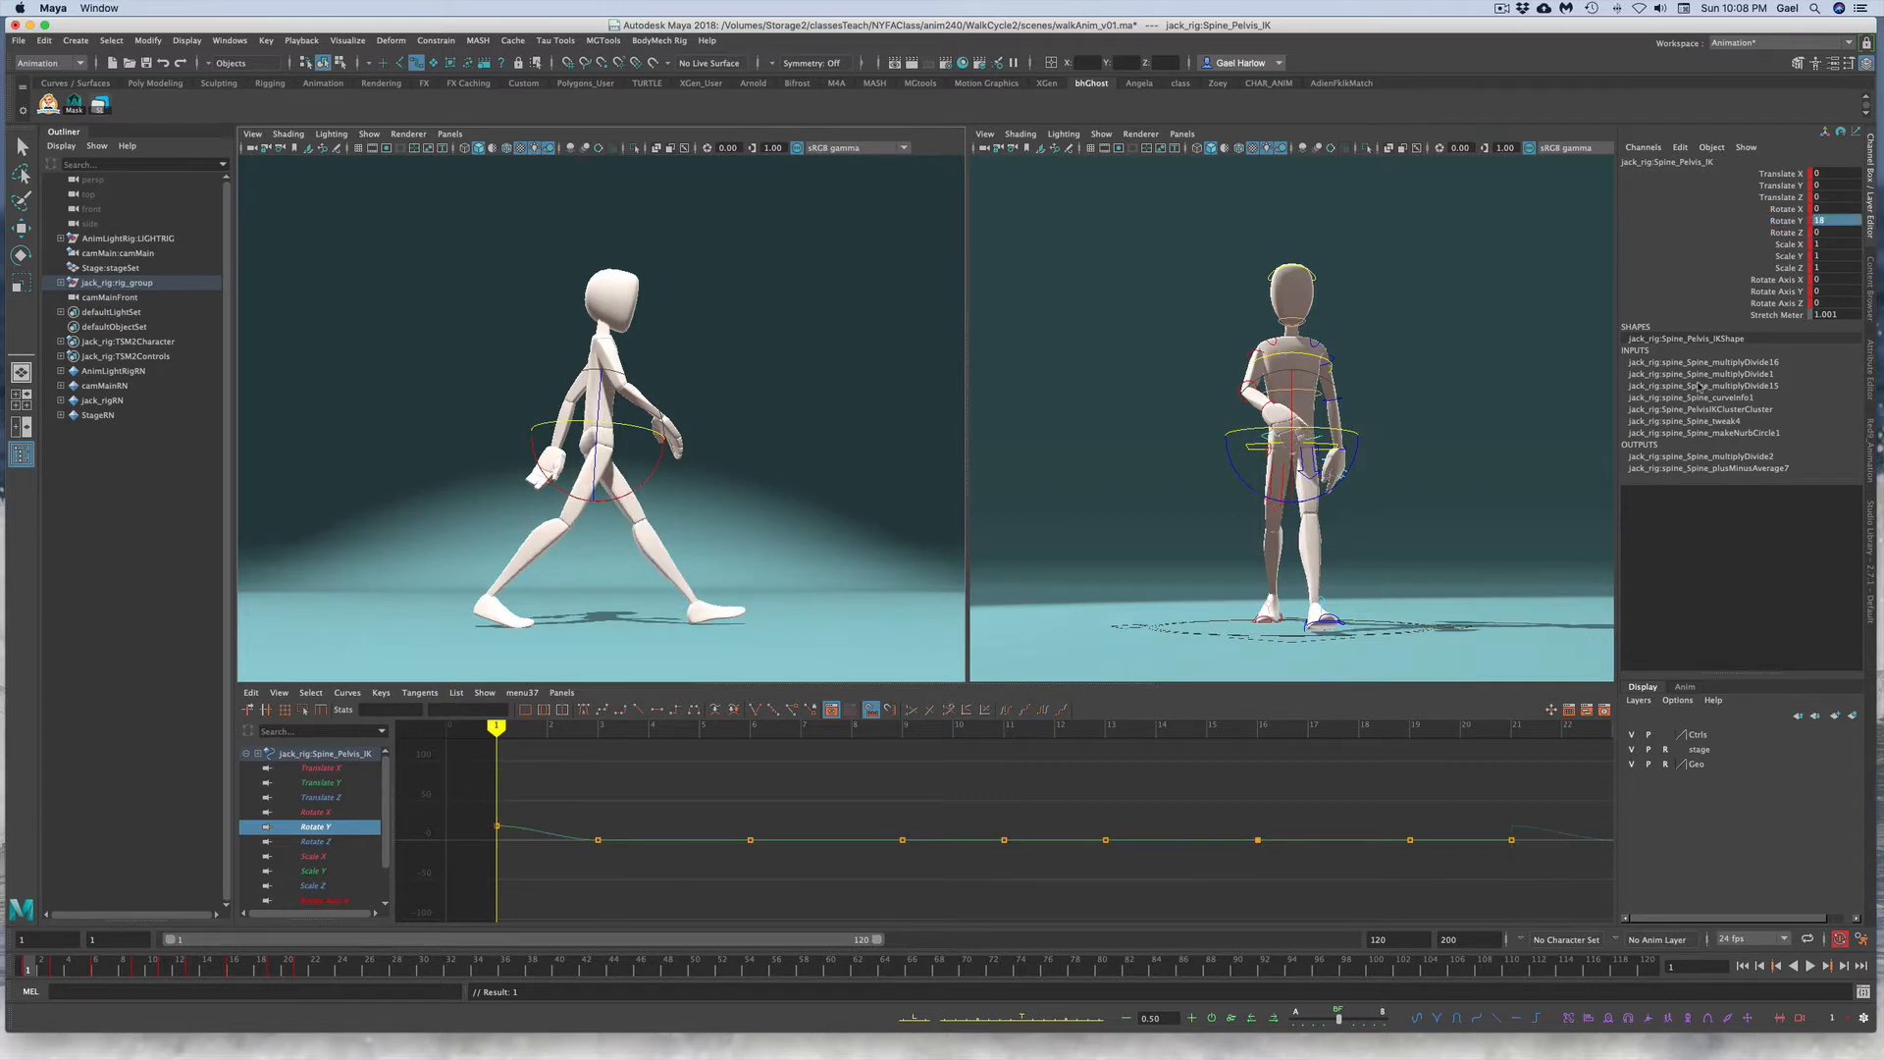
Step: Go to frame 21 and key the pelvis Rotate Y at 18
right_click(36, 972)
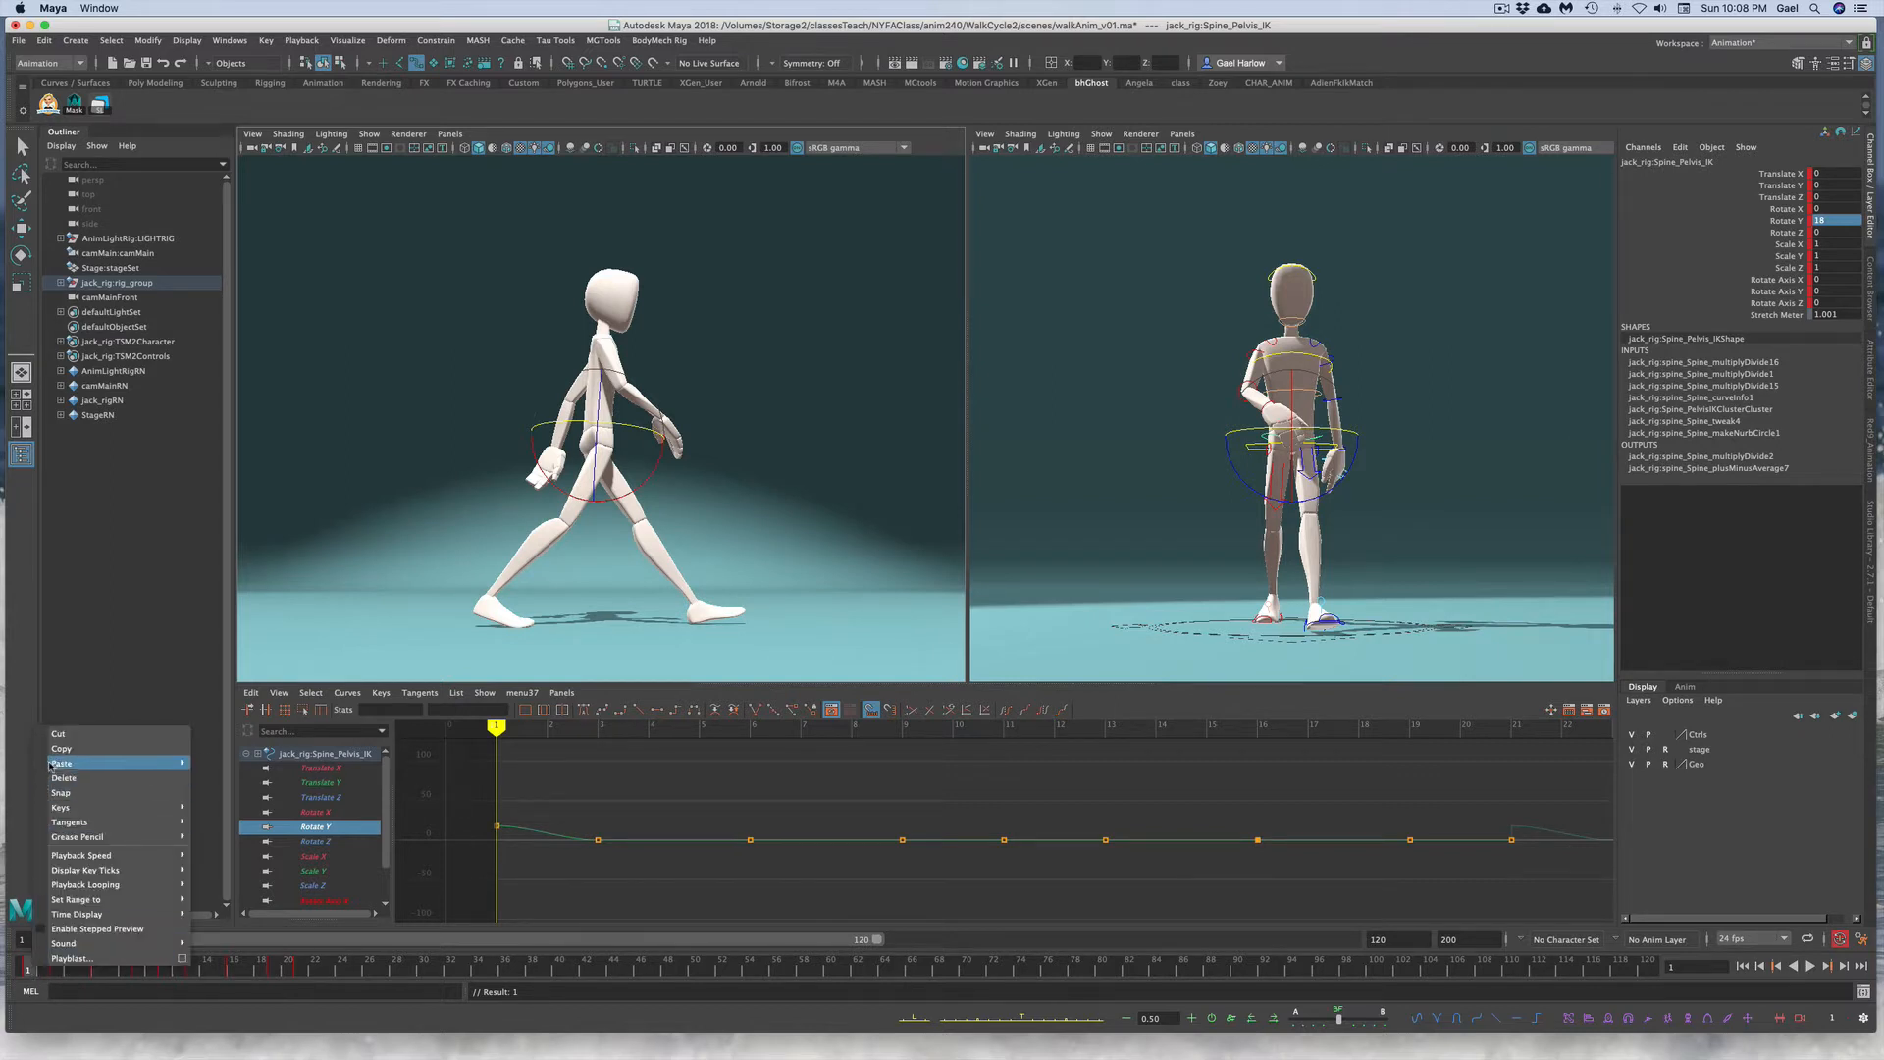
left_click(299, 972)
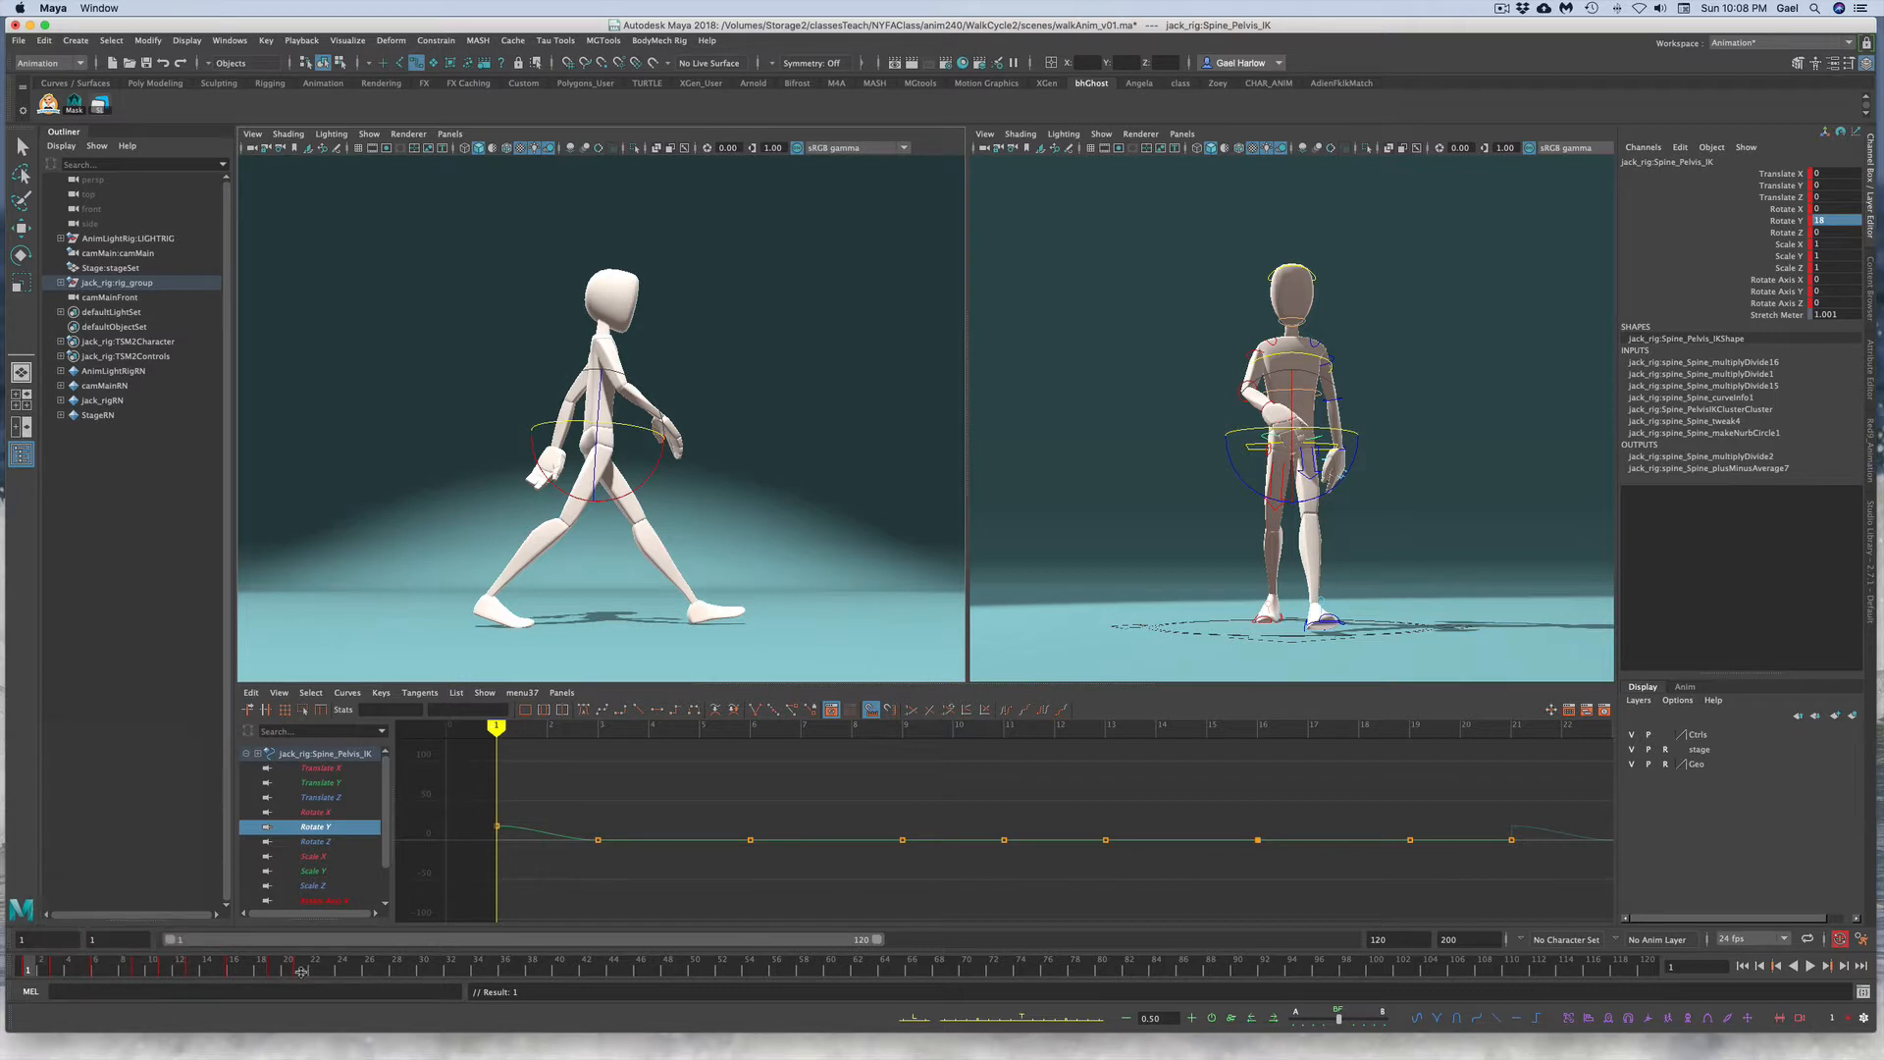
left_click(301, 972)
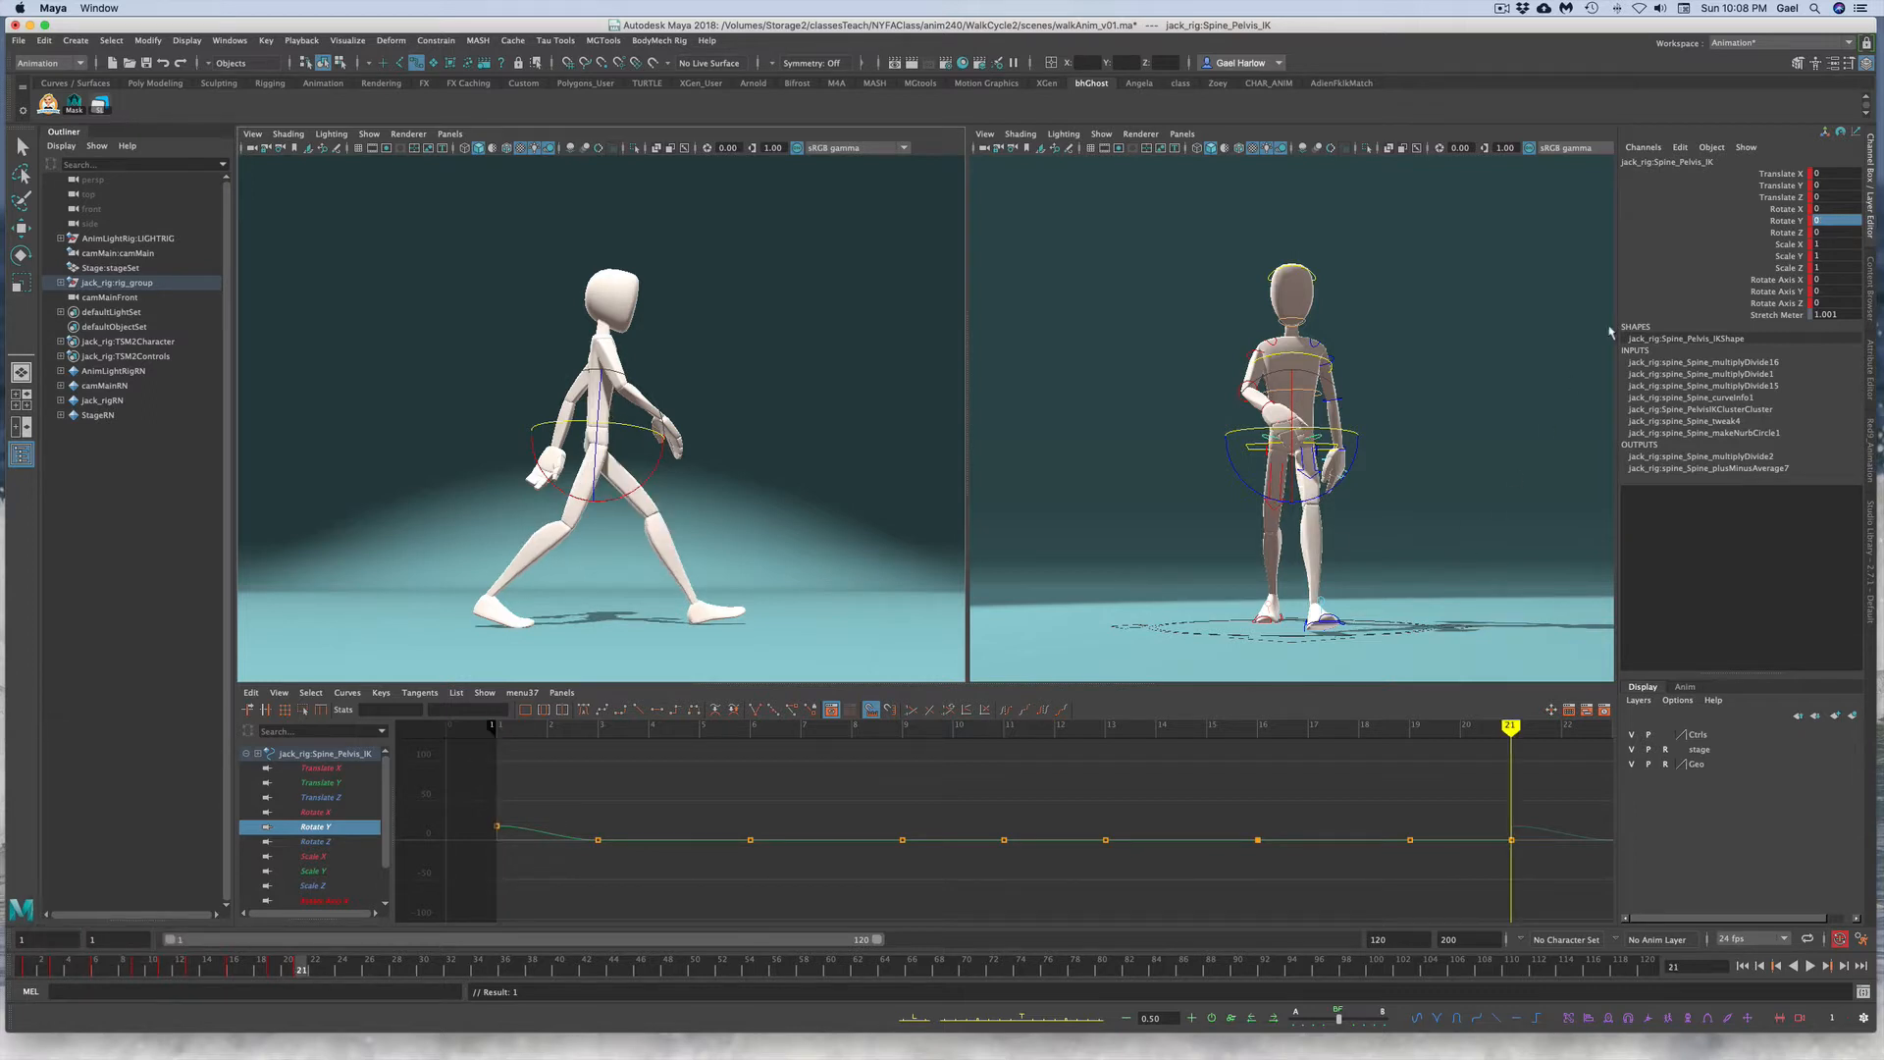
double_click(1844, 223)
type("18")
key("Return")
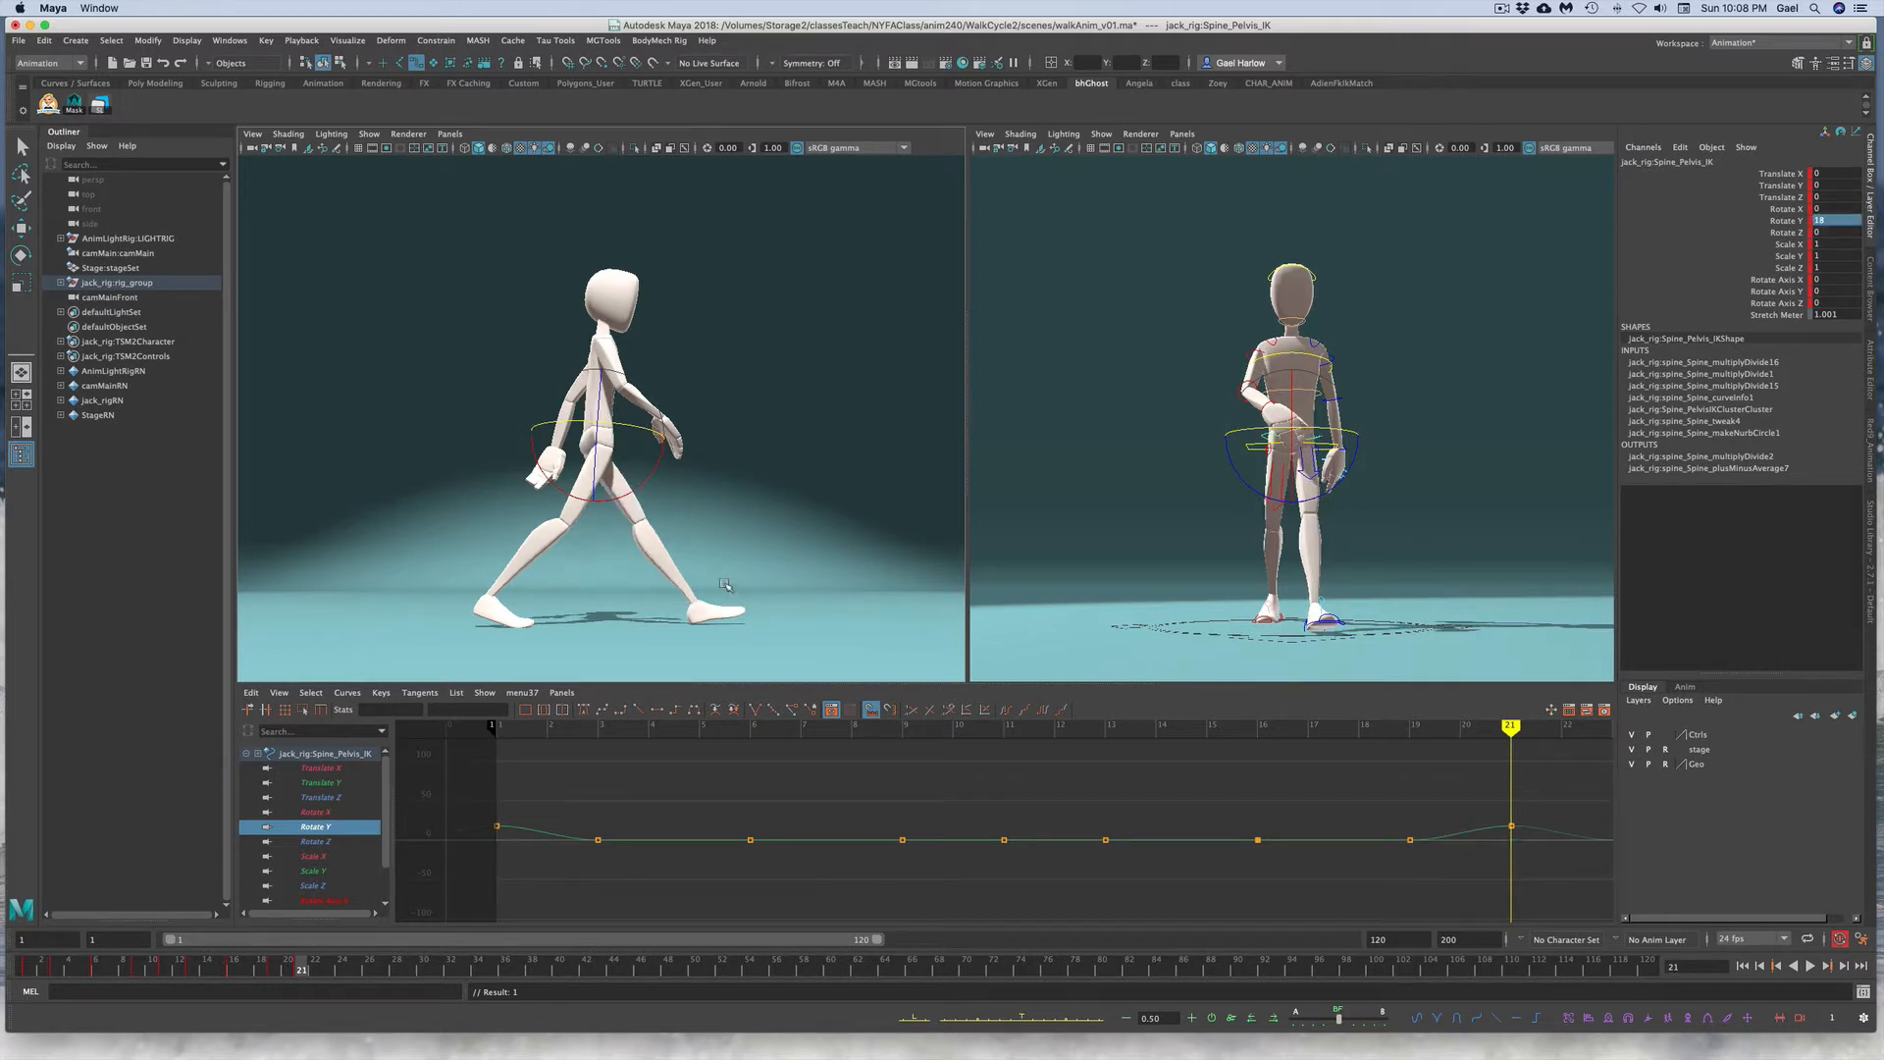
Step: Go to frame 11 and key the pelvis Rotate Y at -18
left_click(192, 969)
left_click_drag(189, 971, 167, 973)
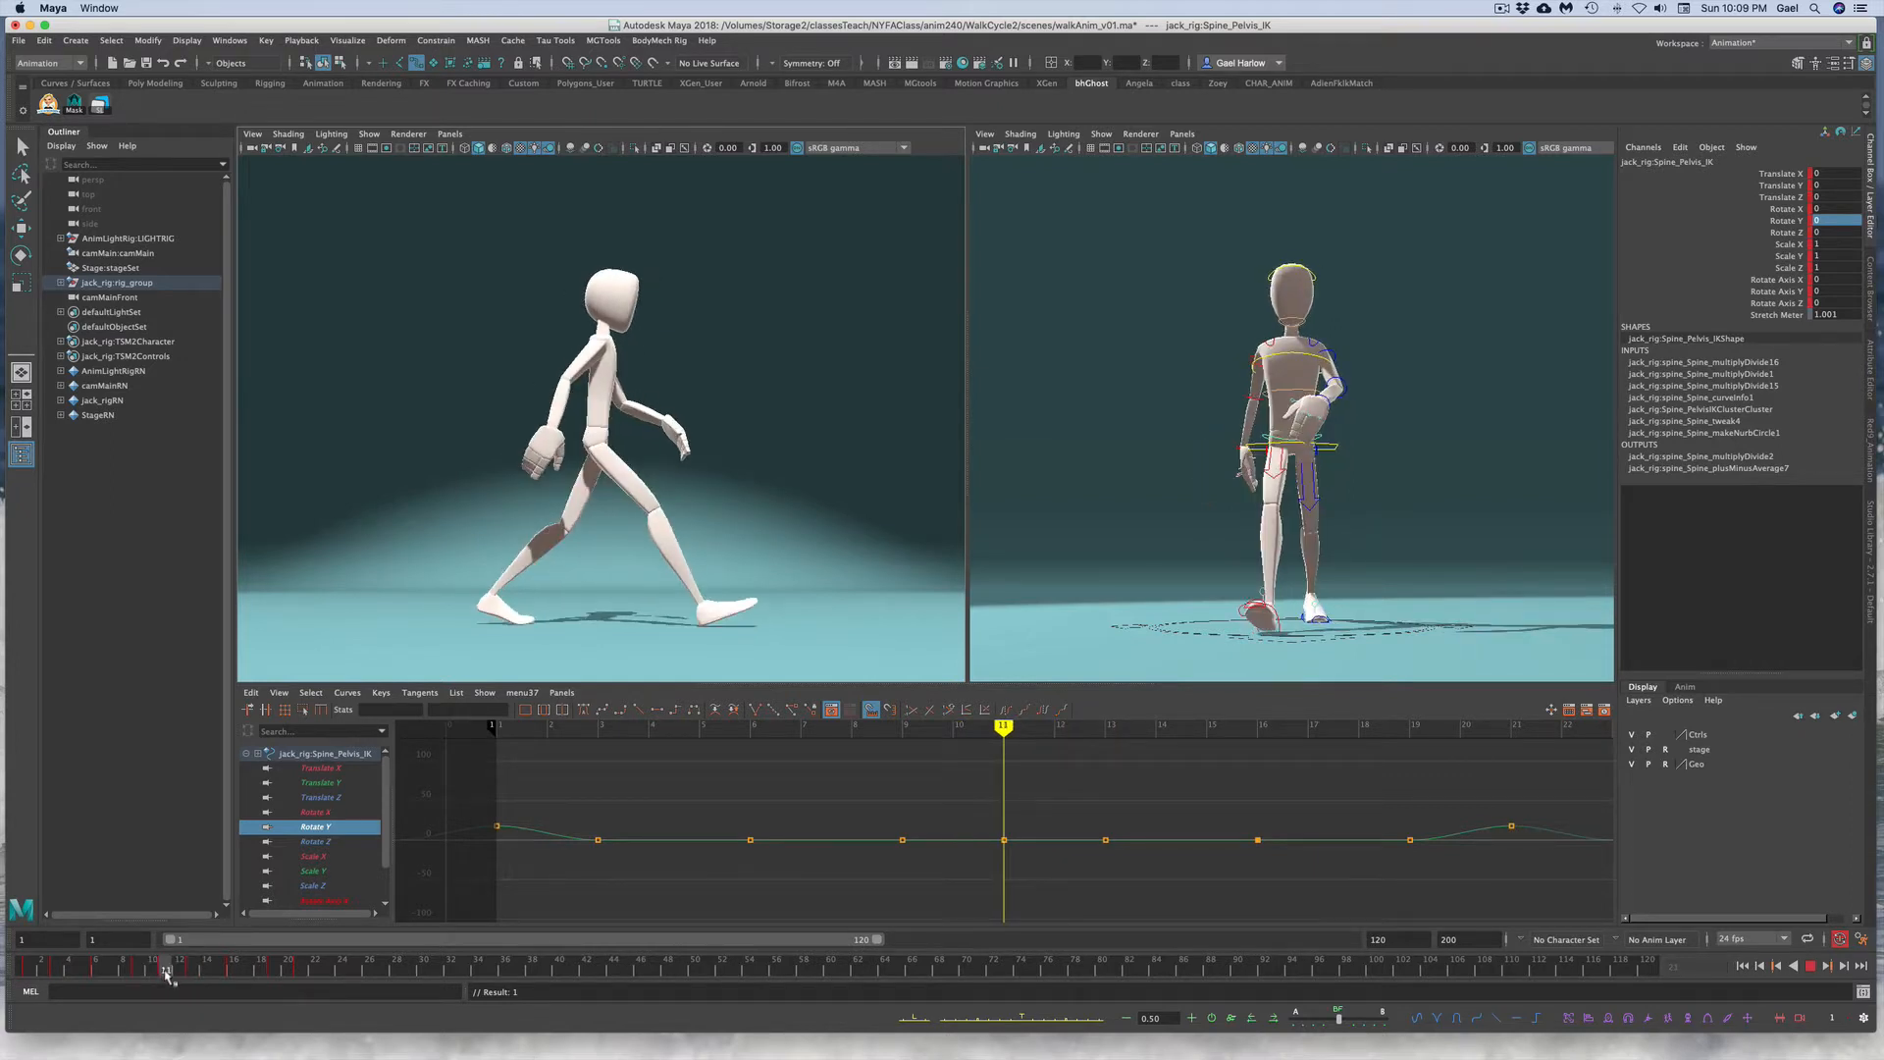
left_click_drag(167, 971, 167, 971)
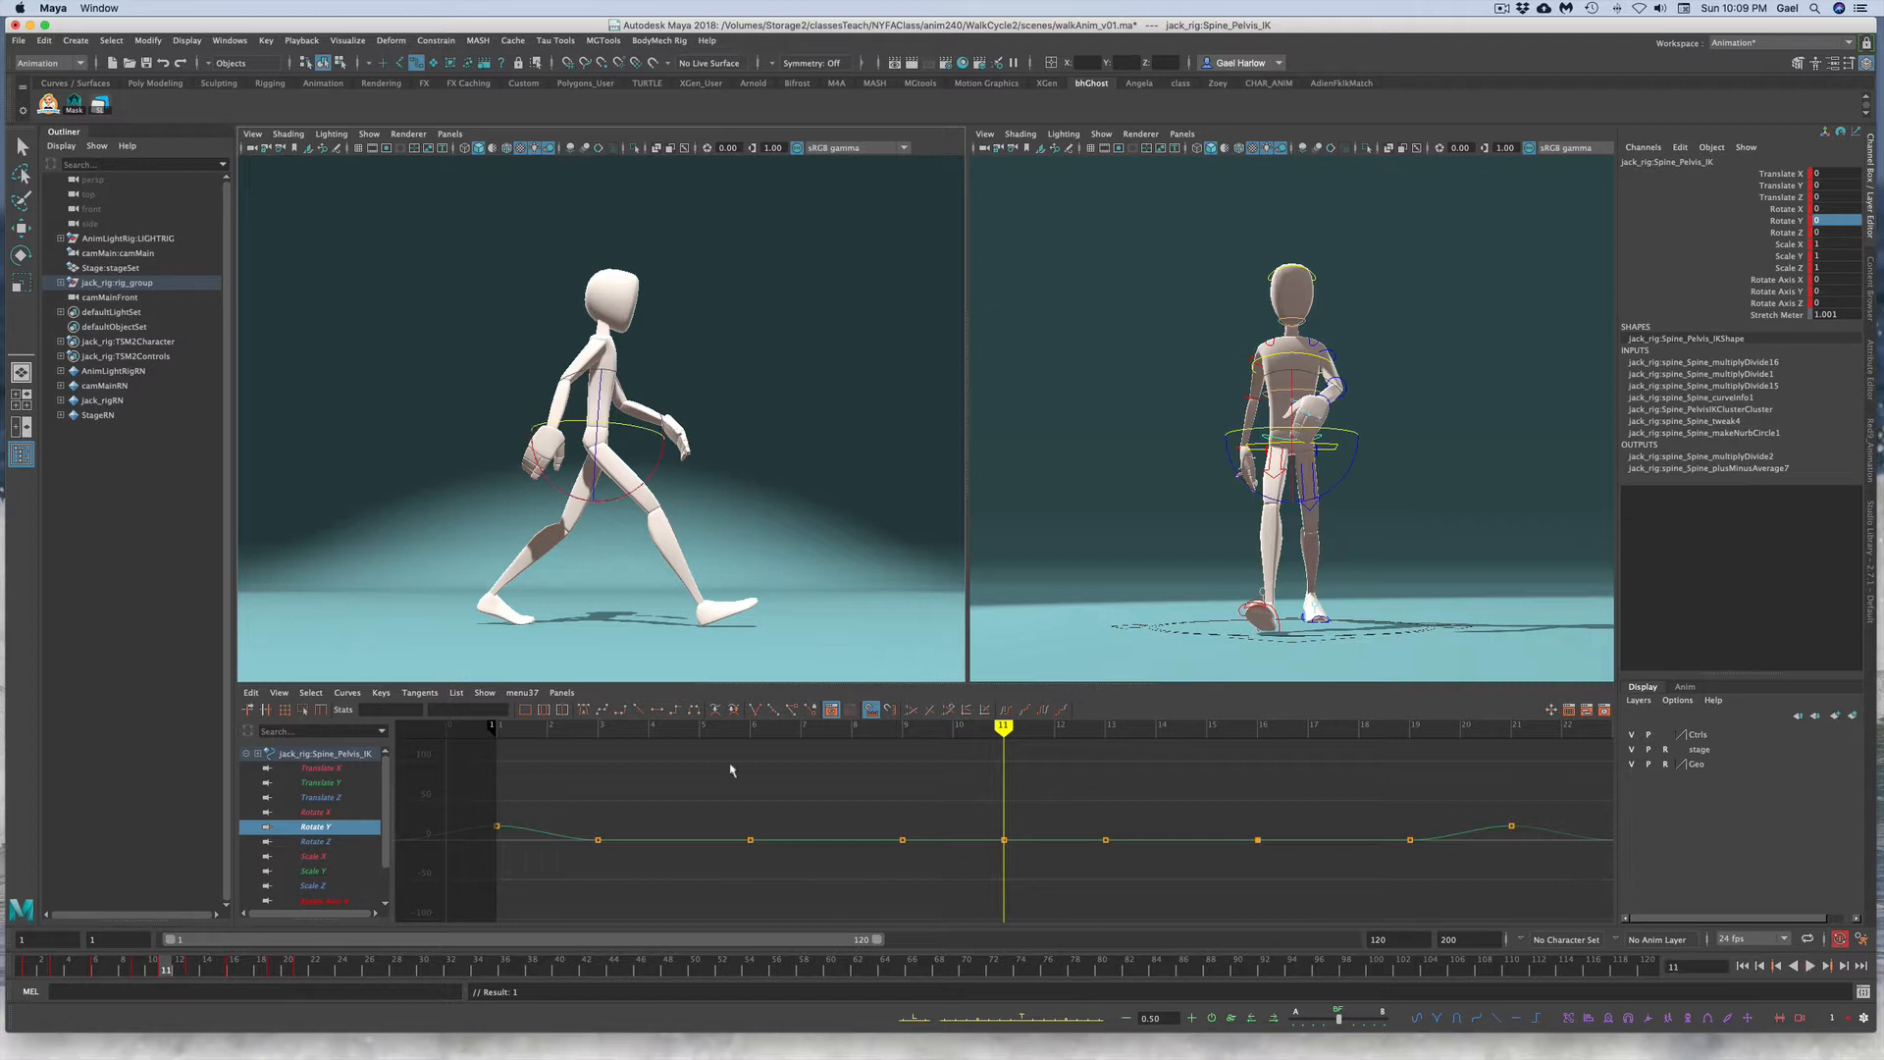
left_click(1830, 221)
key("Return")
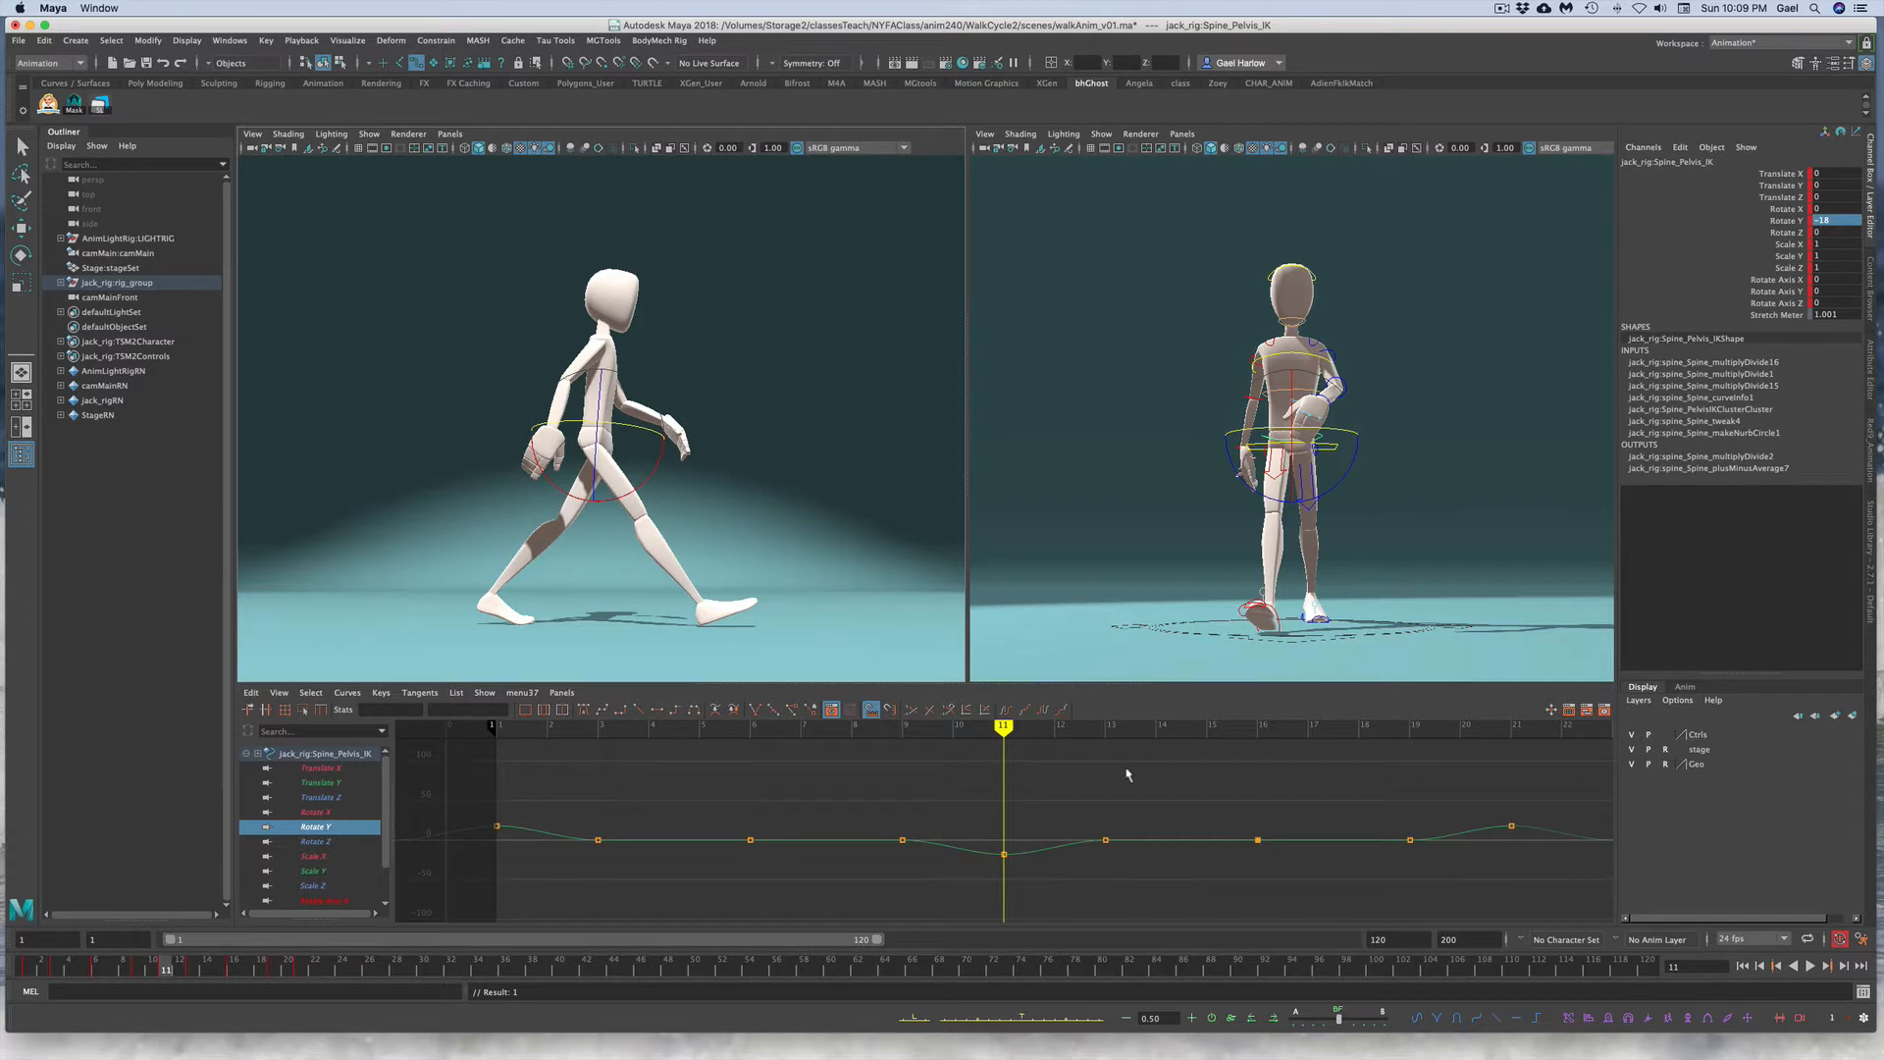
Step: Frame the Rotate Y curve and delete the in-between keys, keeping keys at frames 1, 6, 11, 16 and 21
key("f")
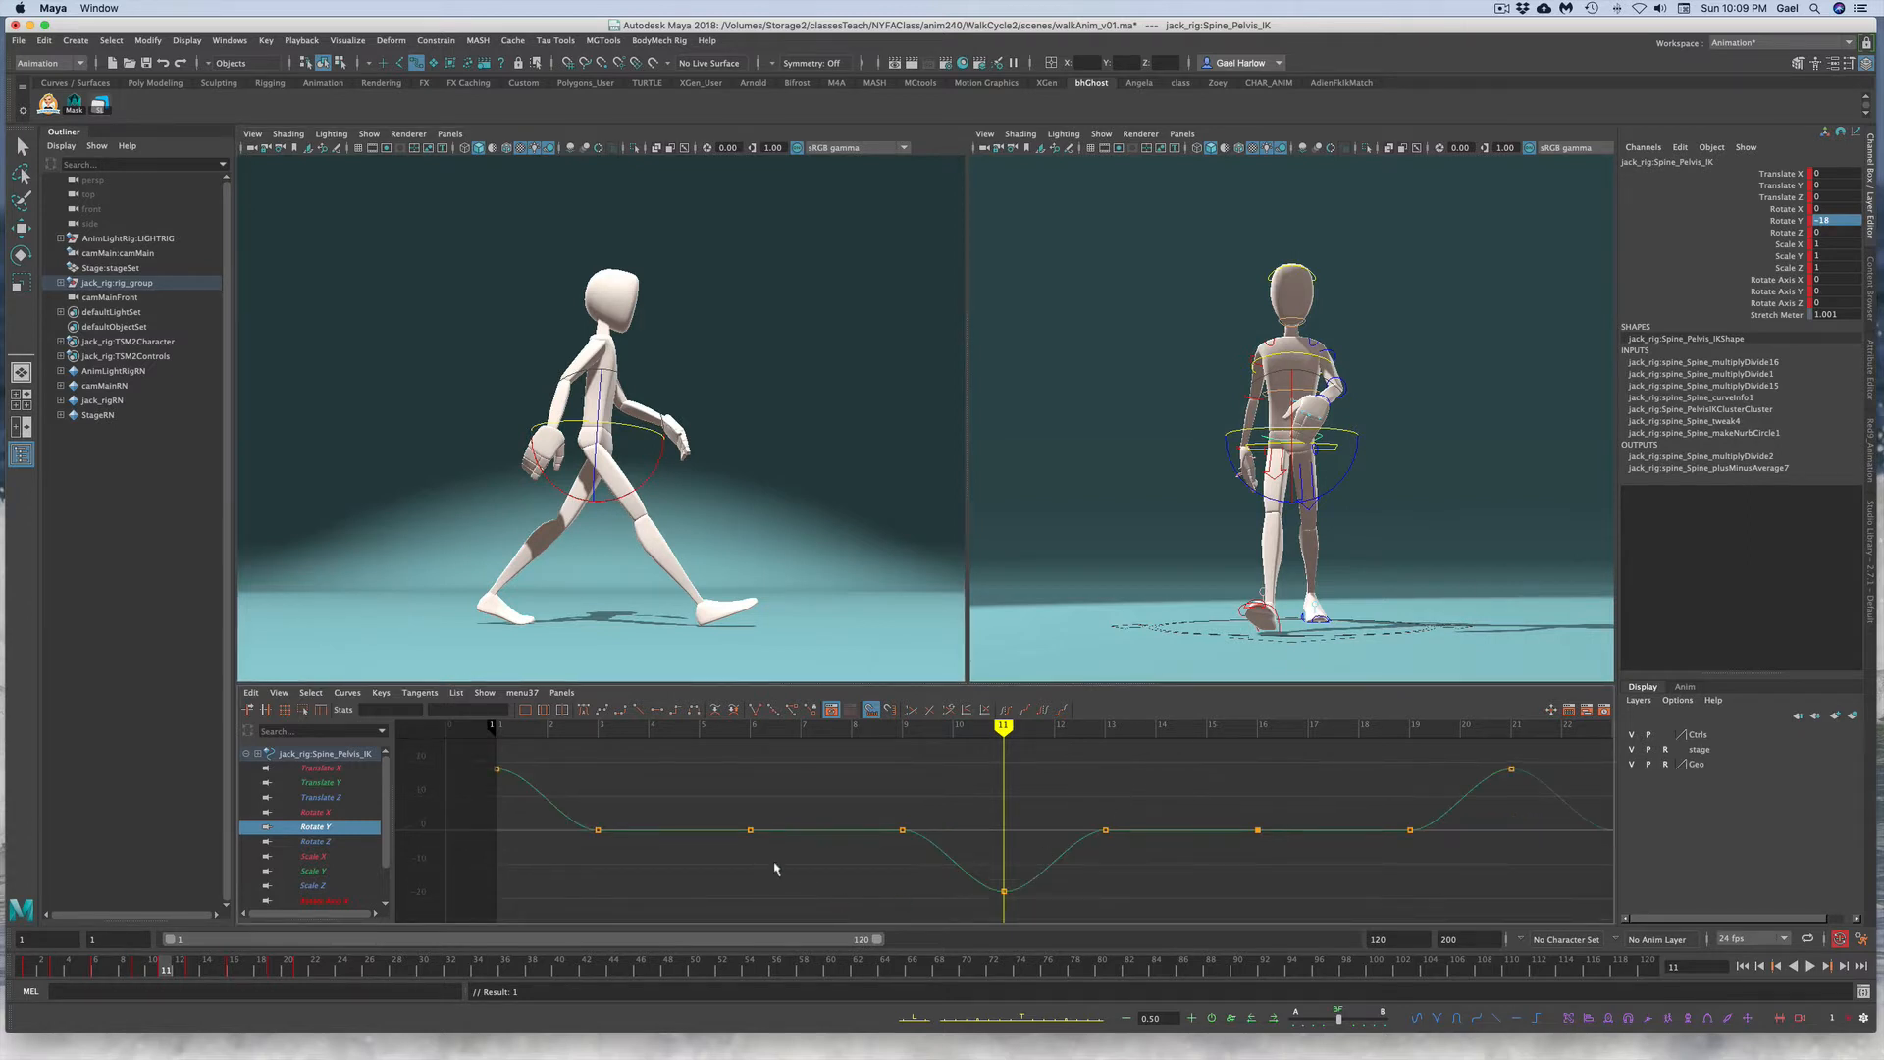
left_click_drag(546, 763, 685, 874)
key("e")
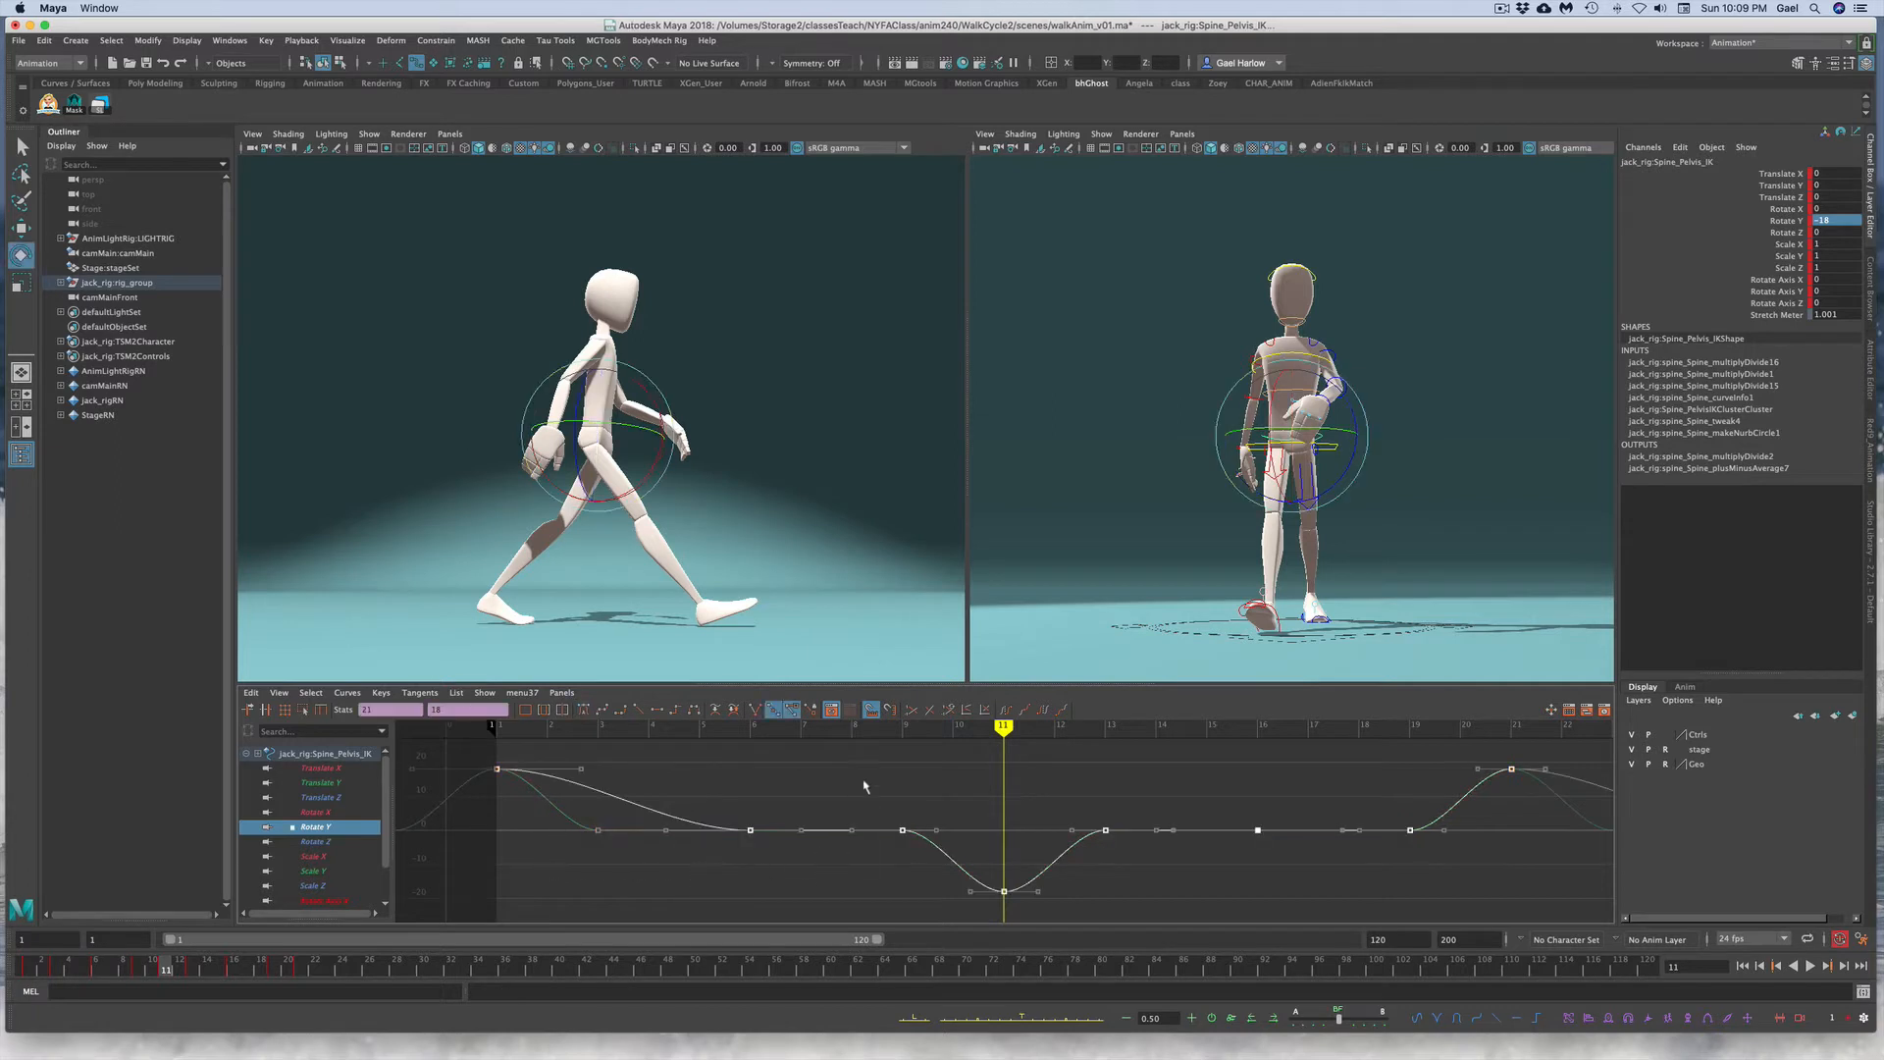
left_click_drag(863, 783, 923, 867)
key("Delete")
left_click(1111, 786)
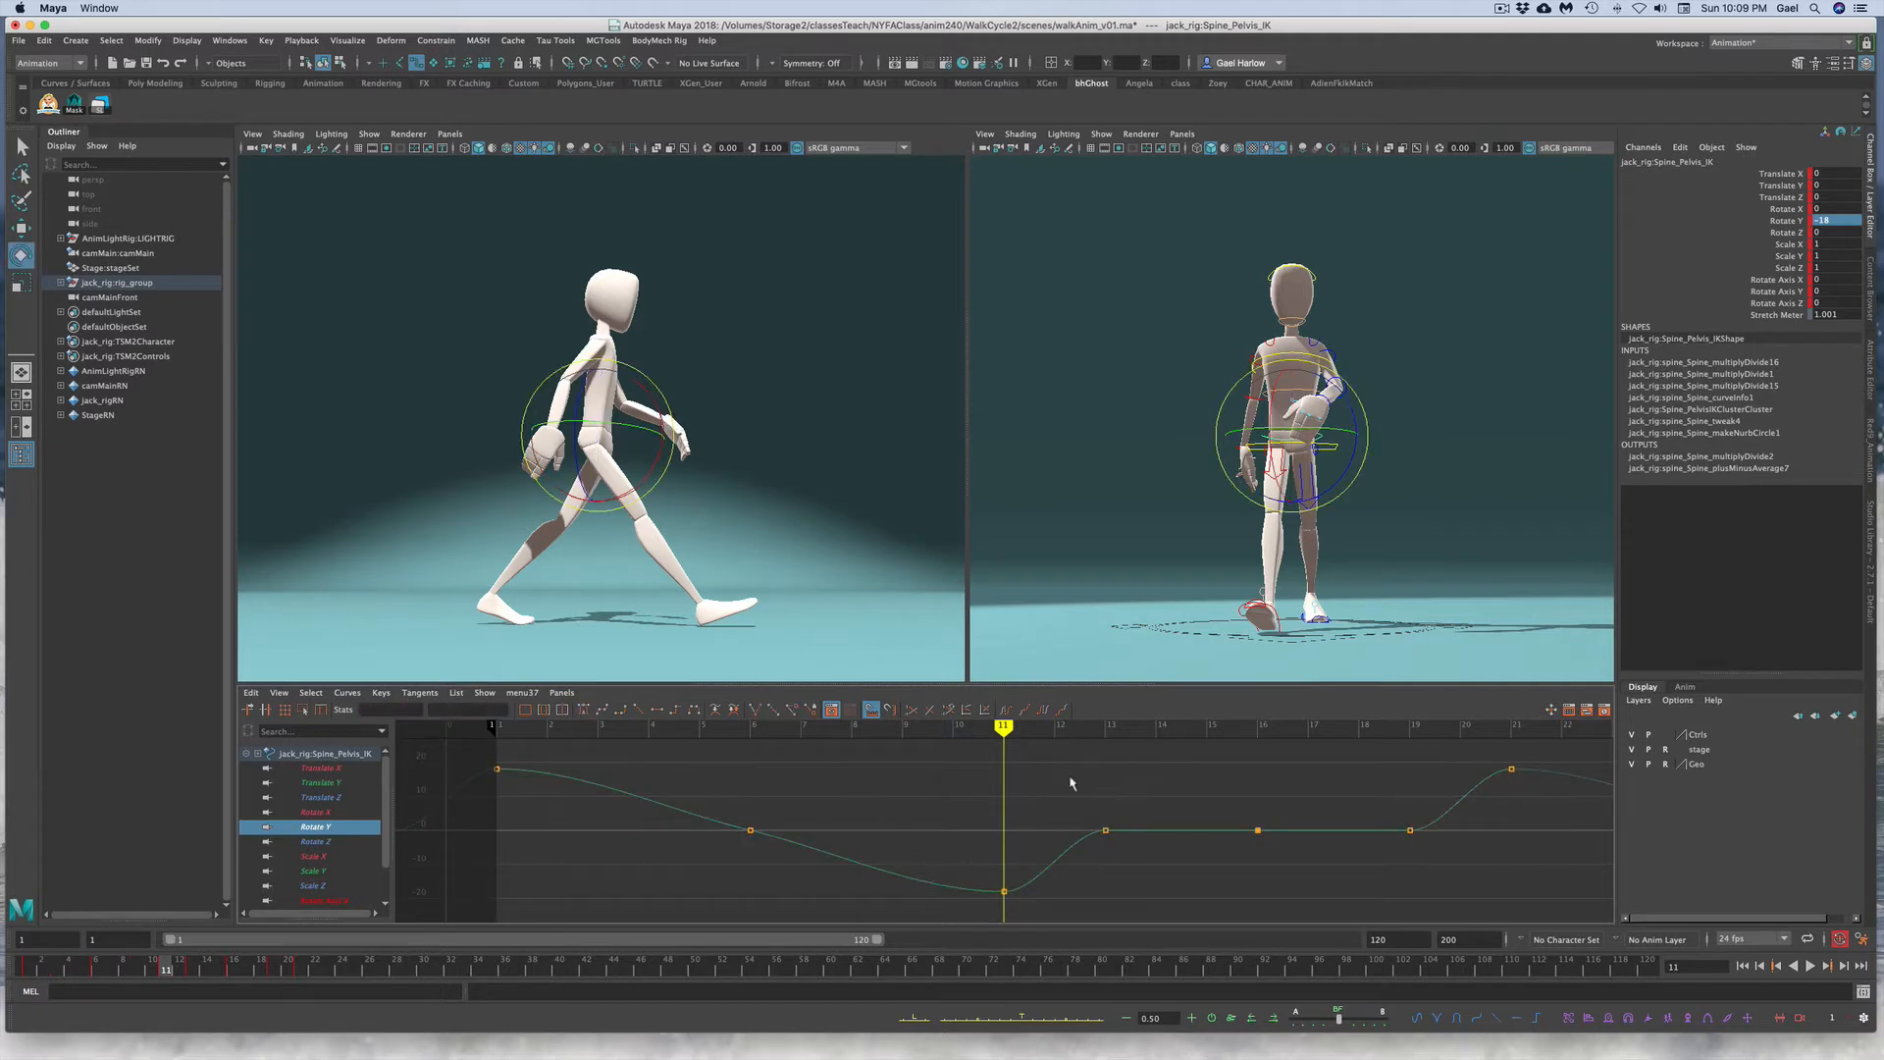
left_click_drag(1073, 782, 1138, 876)
key("Delete")
left_click_drag(1342, 792, 1429, 851)
key("Delete")
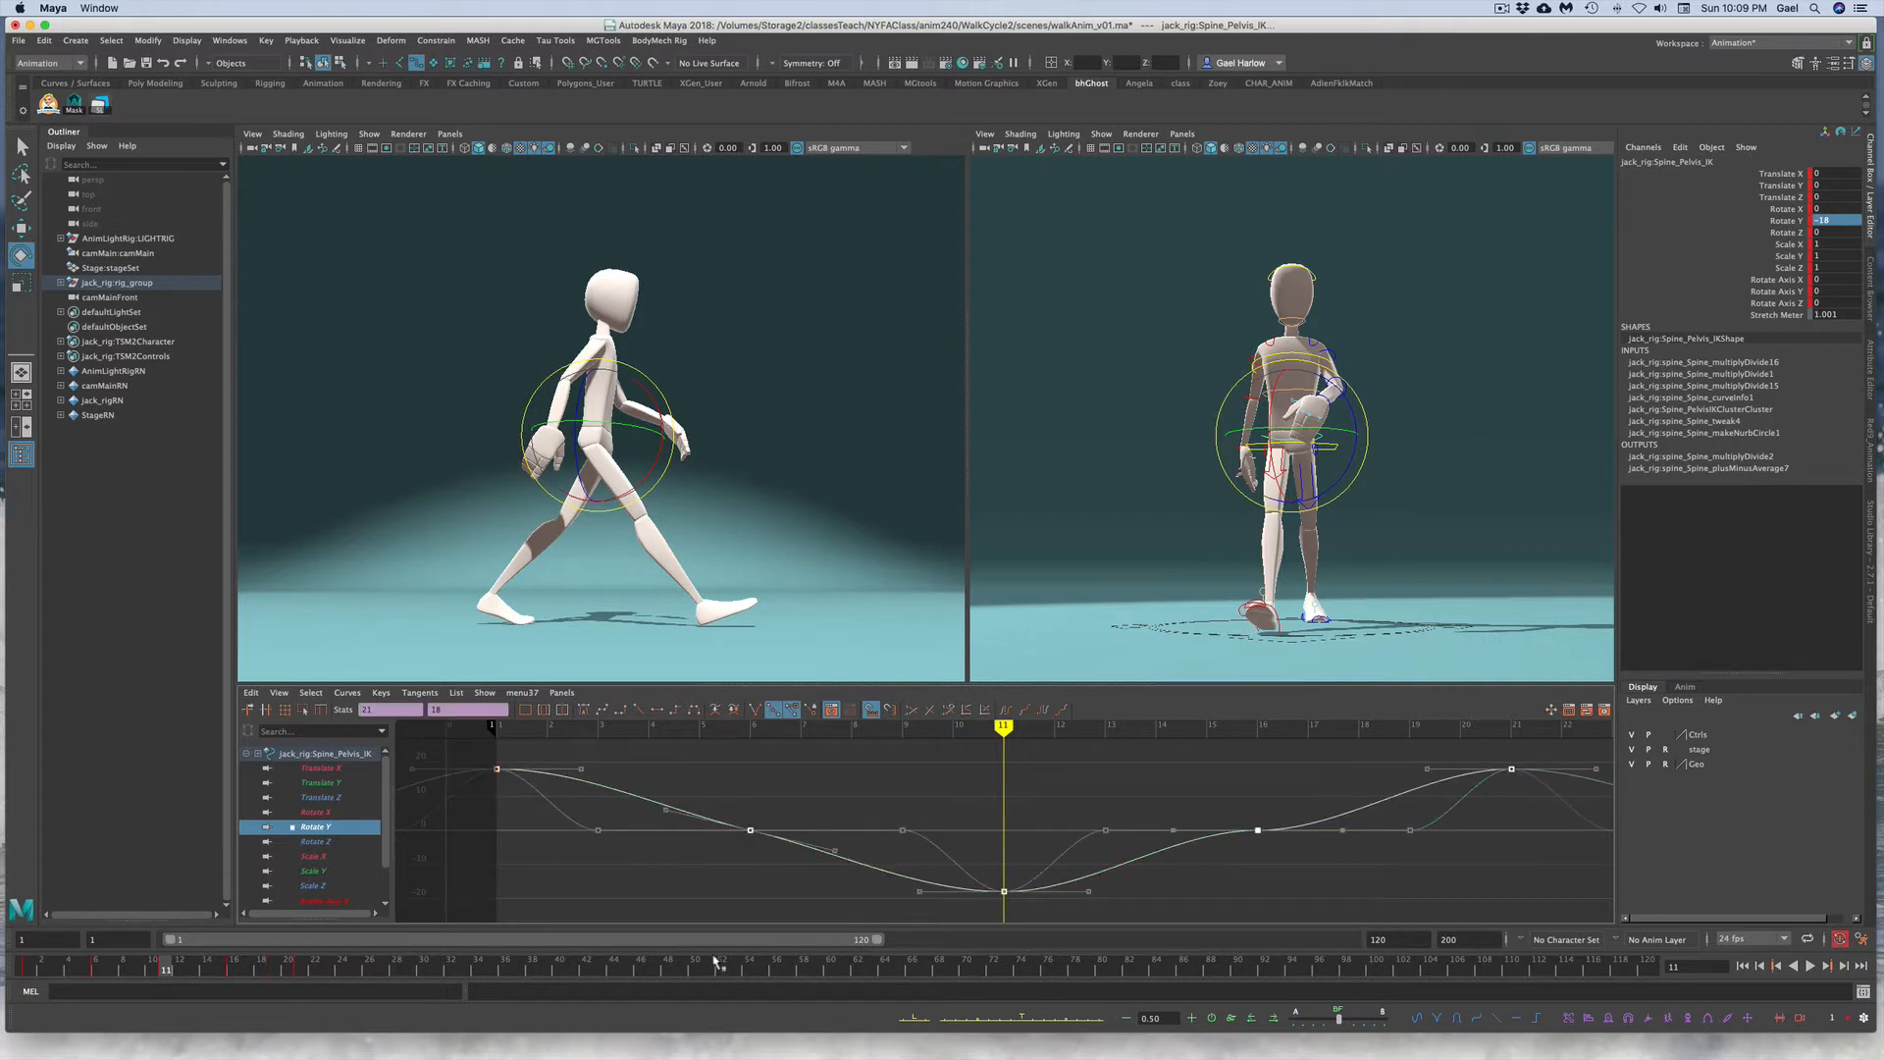
Step: Select the remaining Rotate Y keys and apply a smoother tangent type to them
left_click(718, 913)
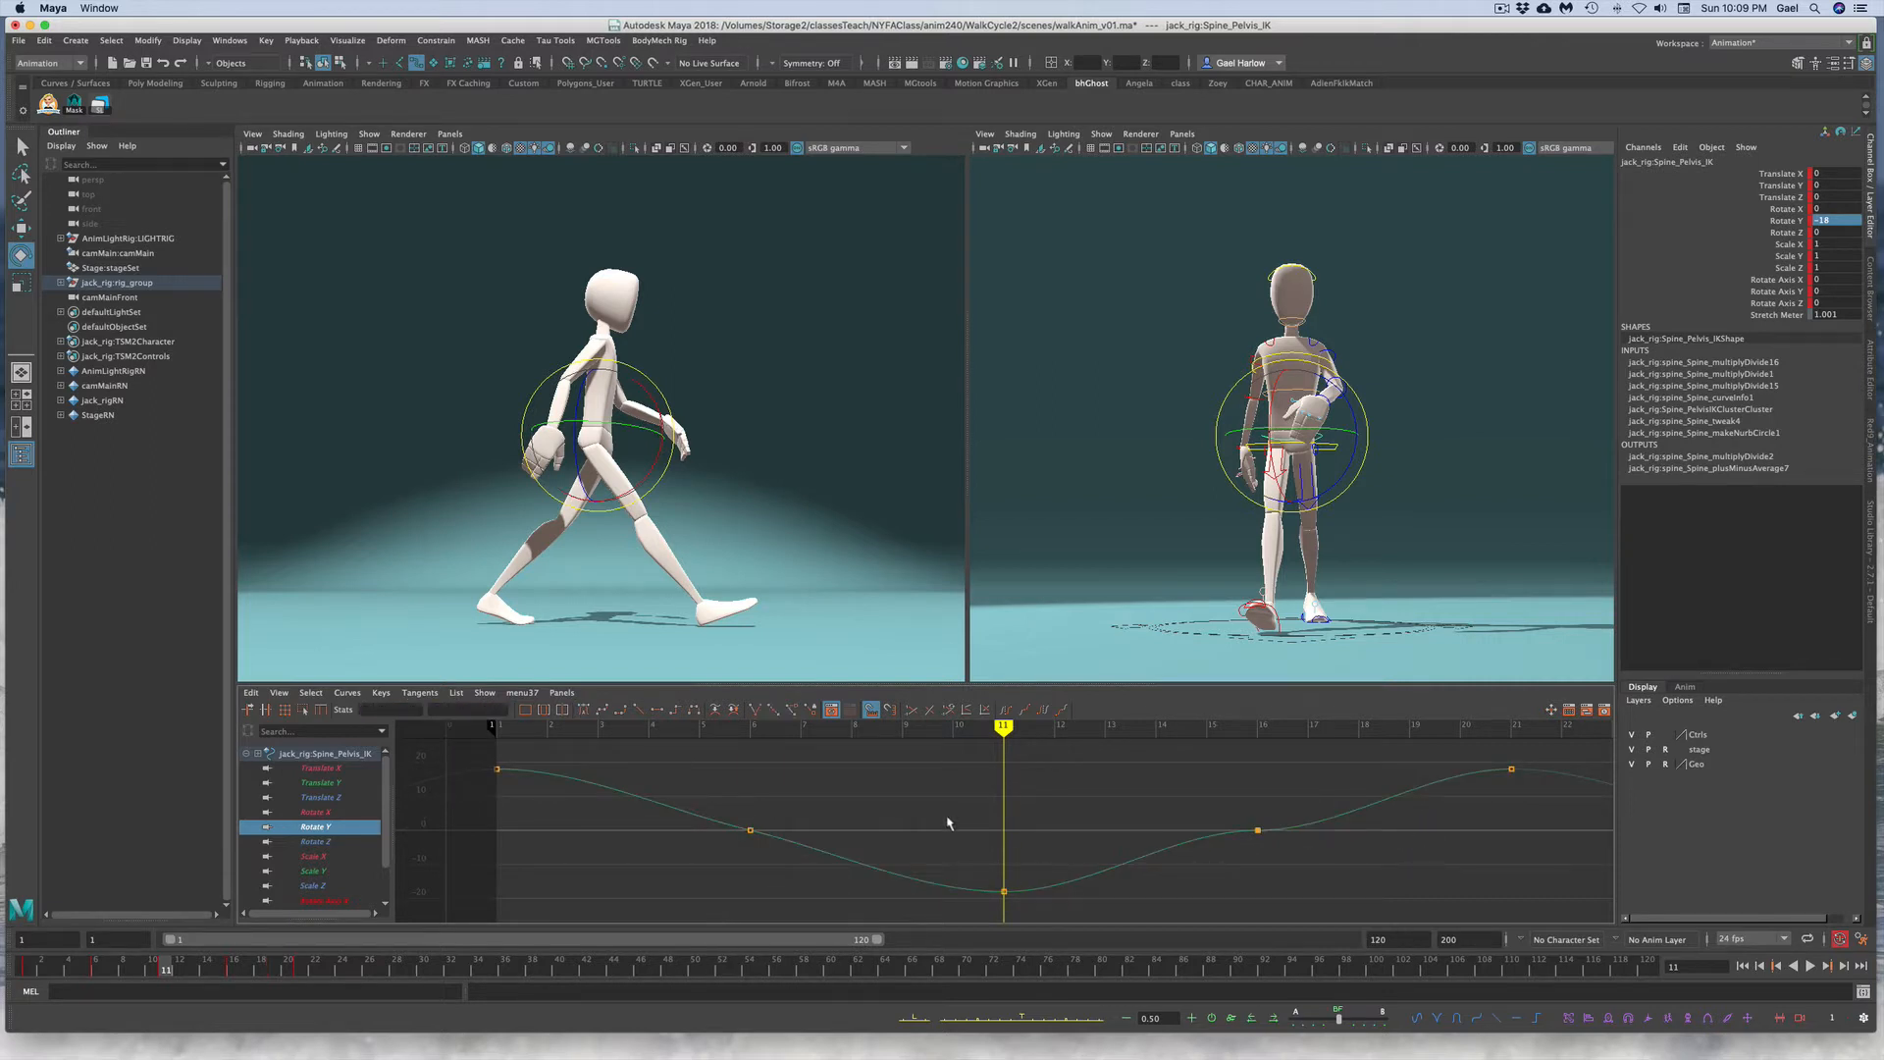
left_click_drag(670, 780, 1285, 847)
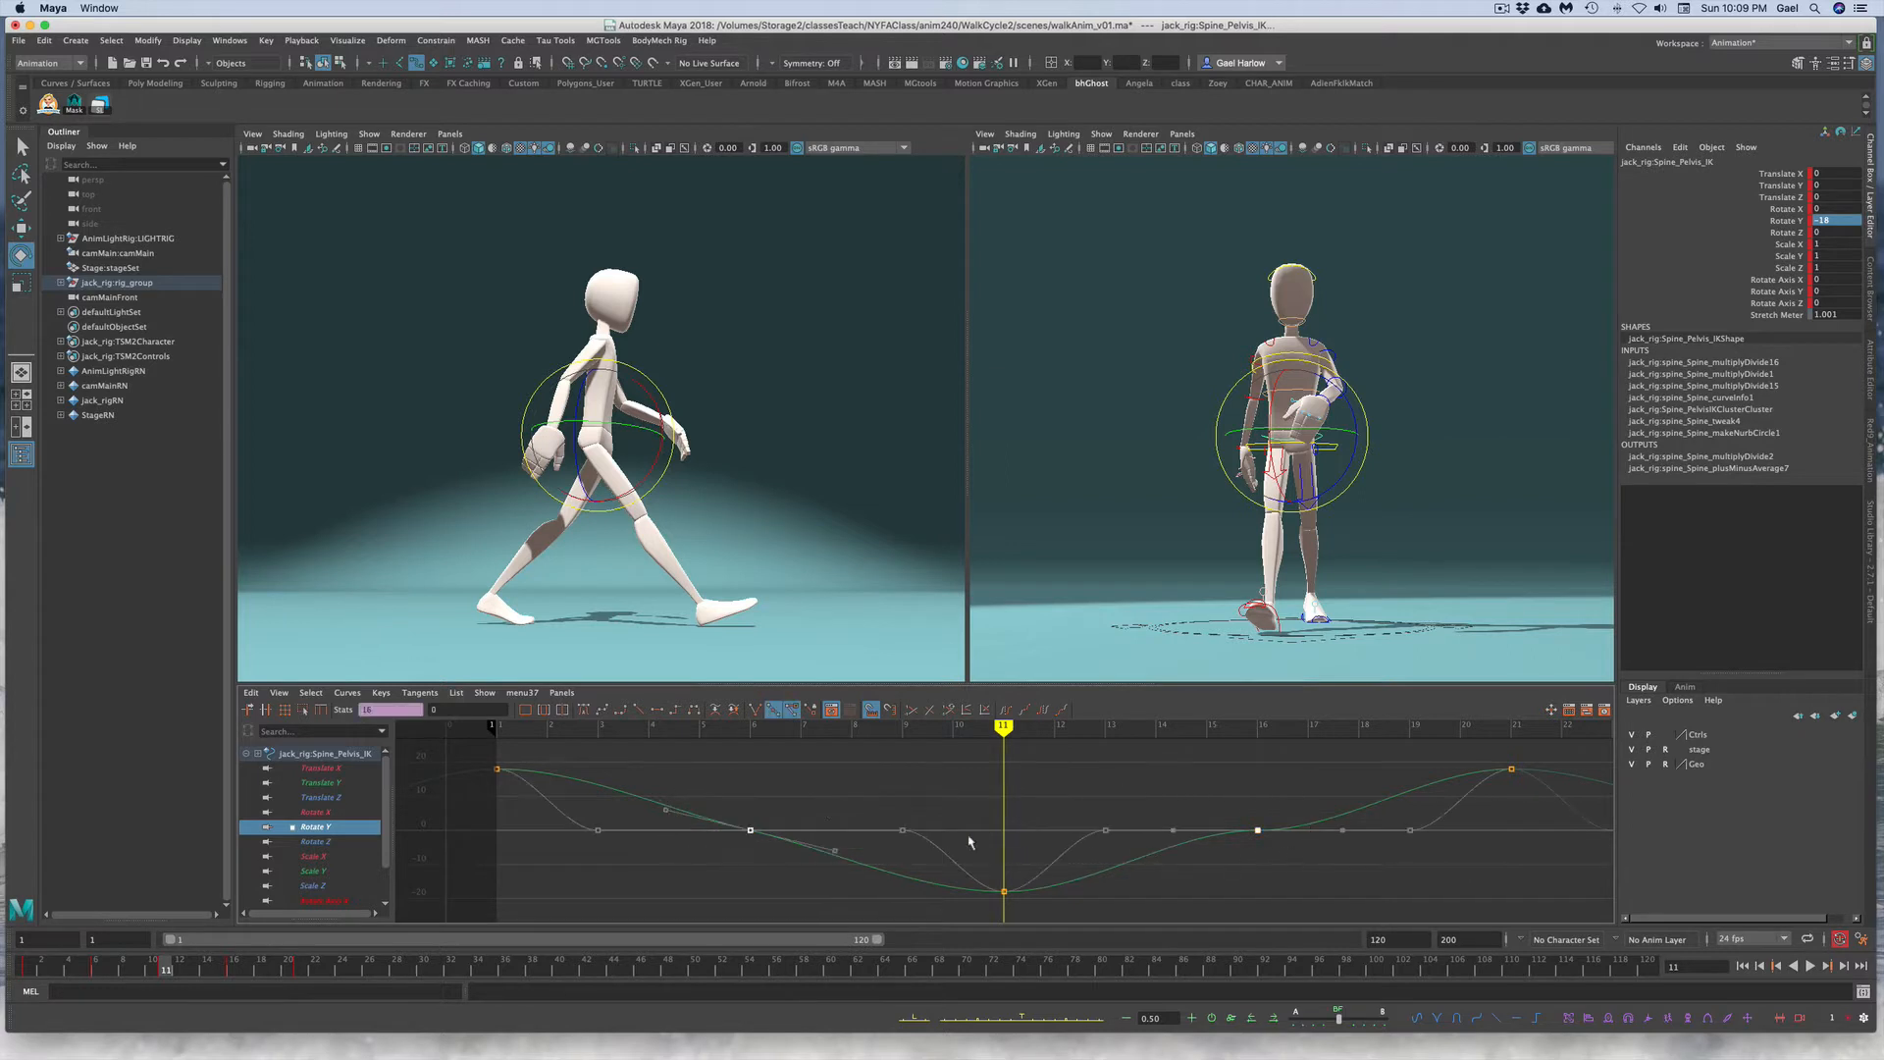
left_click(582, 708)
left_click(566, 816)
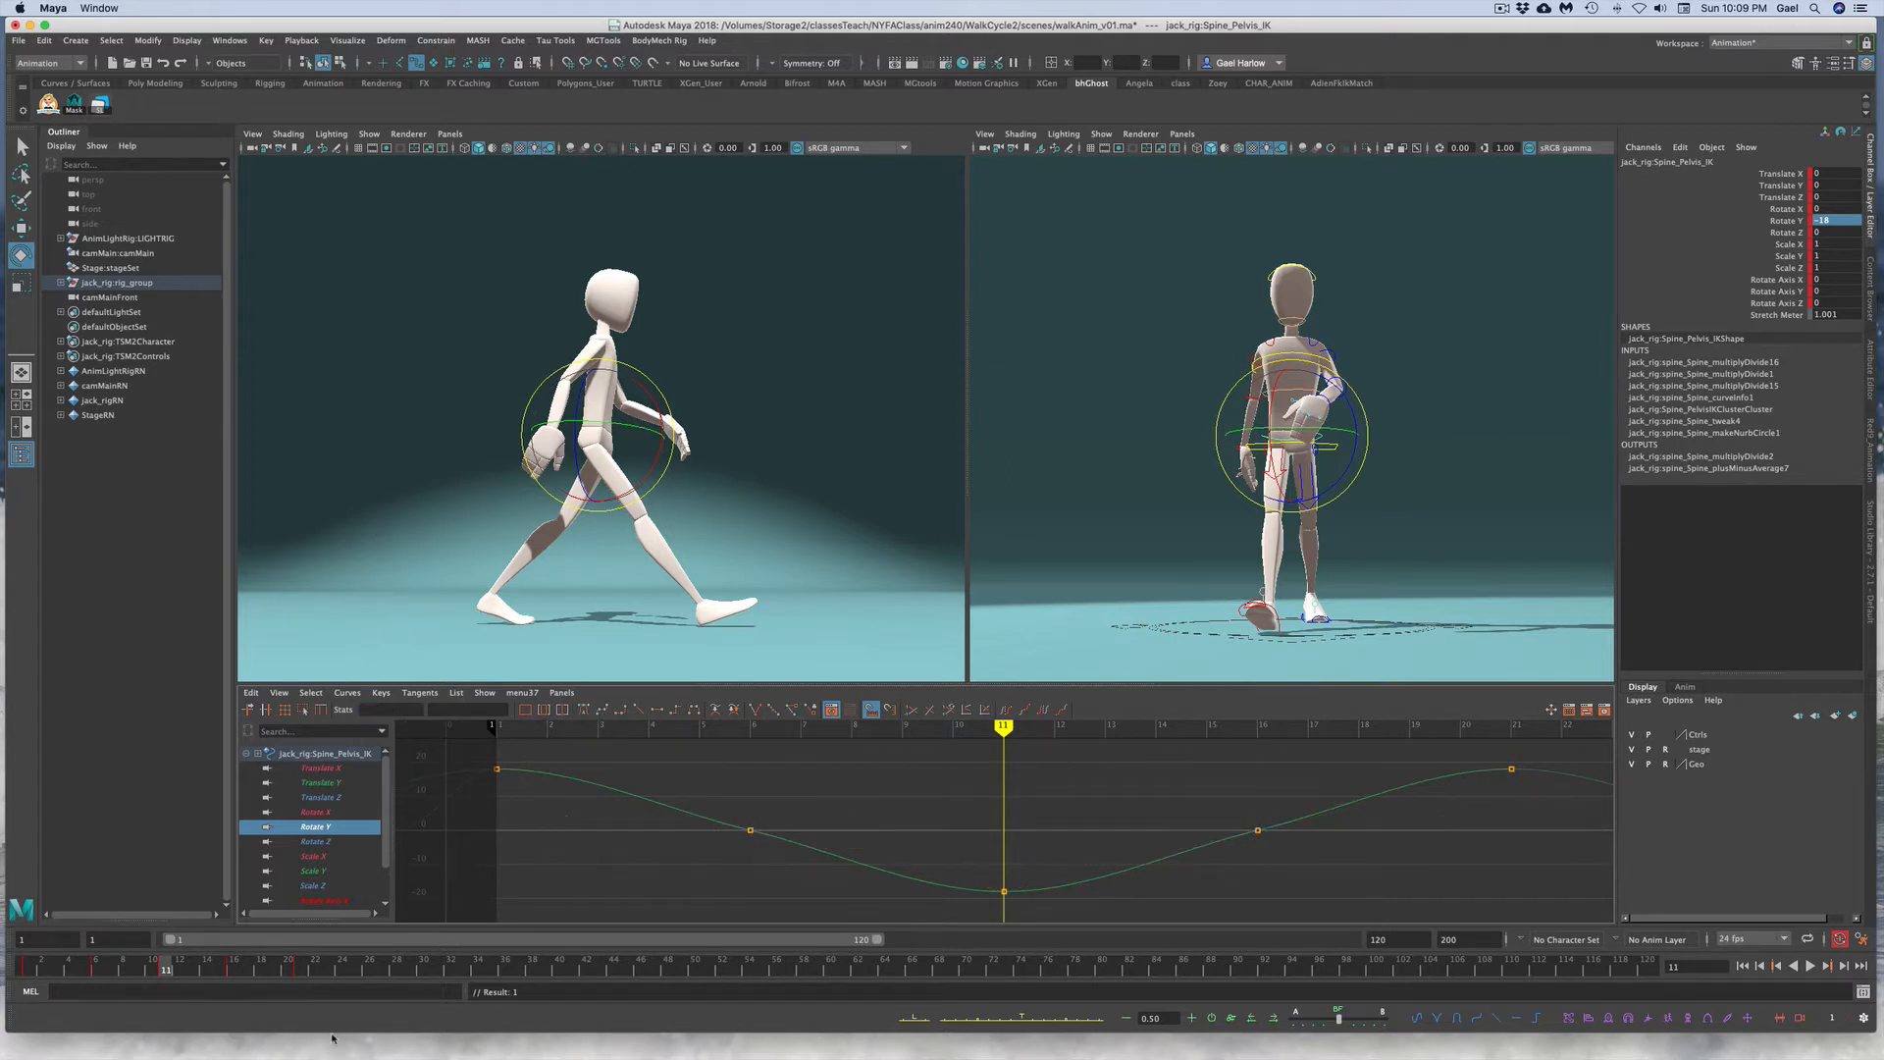
Step: Play back the walk from frame 6 to review the pelvis rotation
left_click(97, 968)
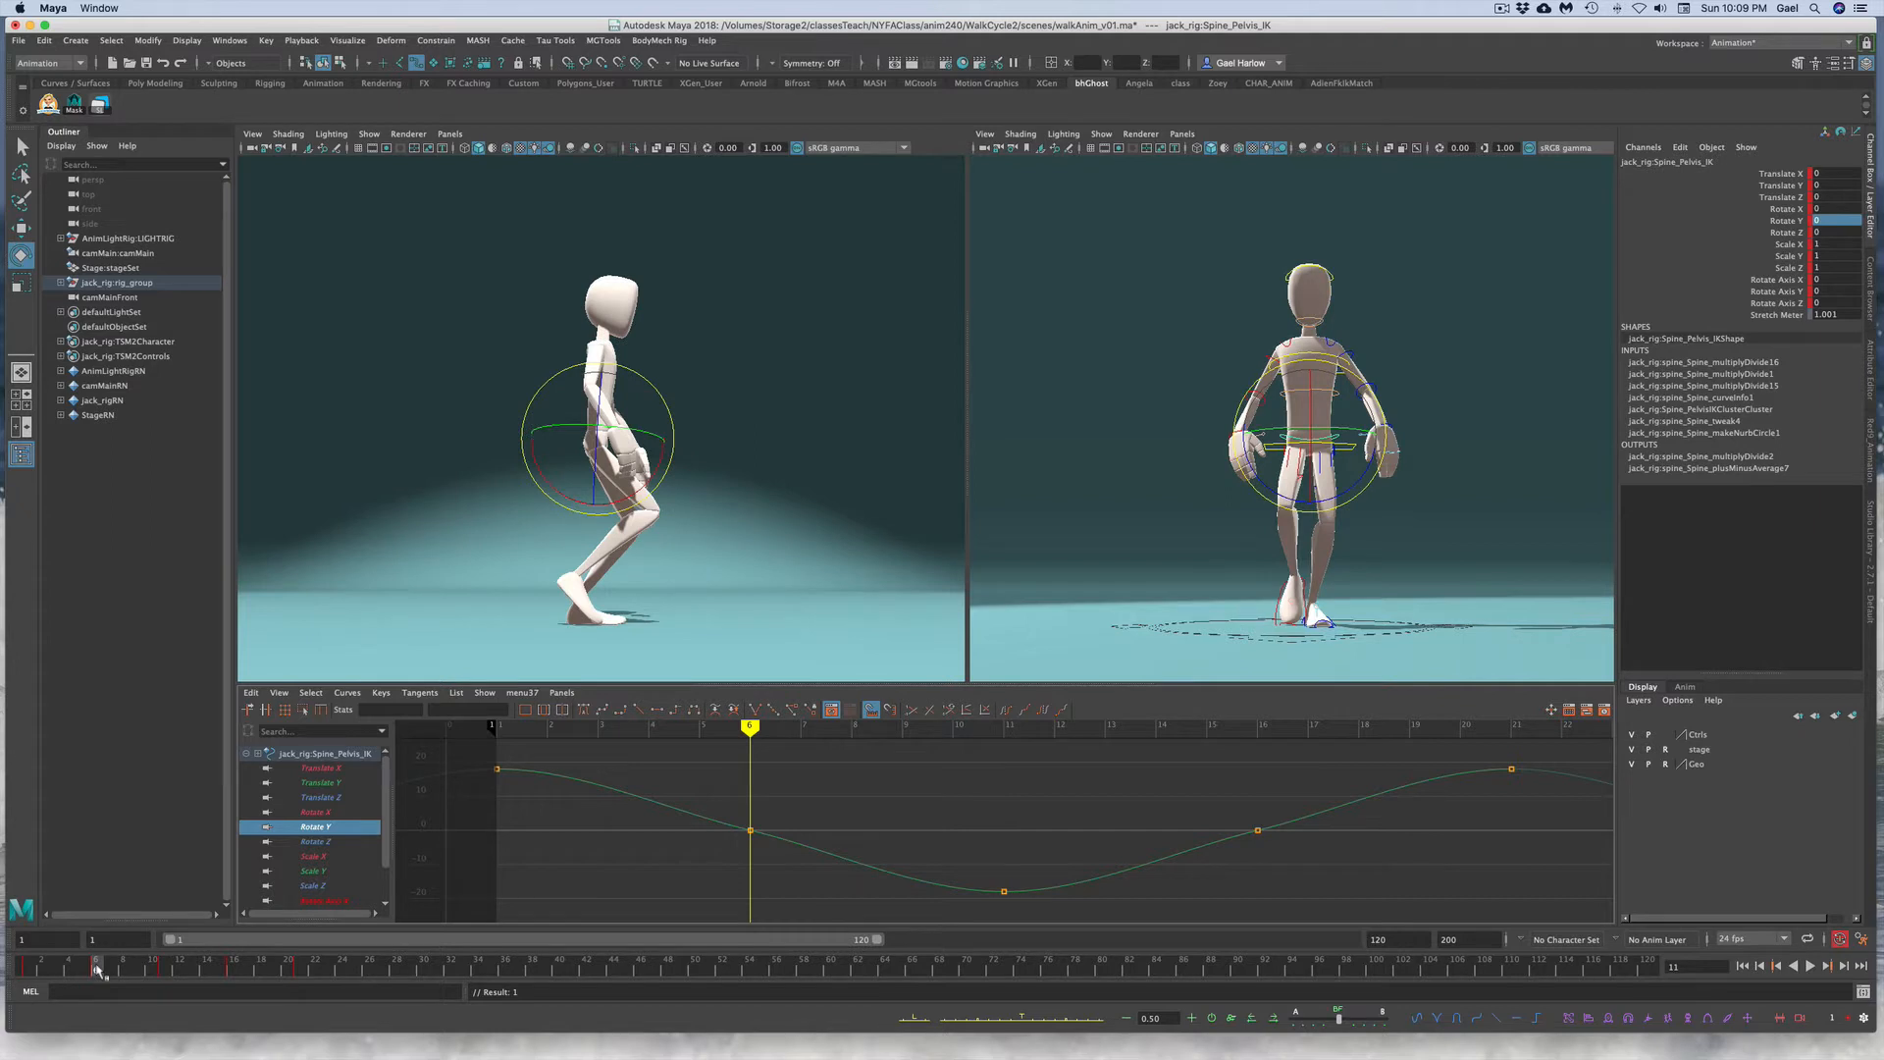
key("alt+v")
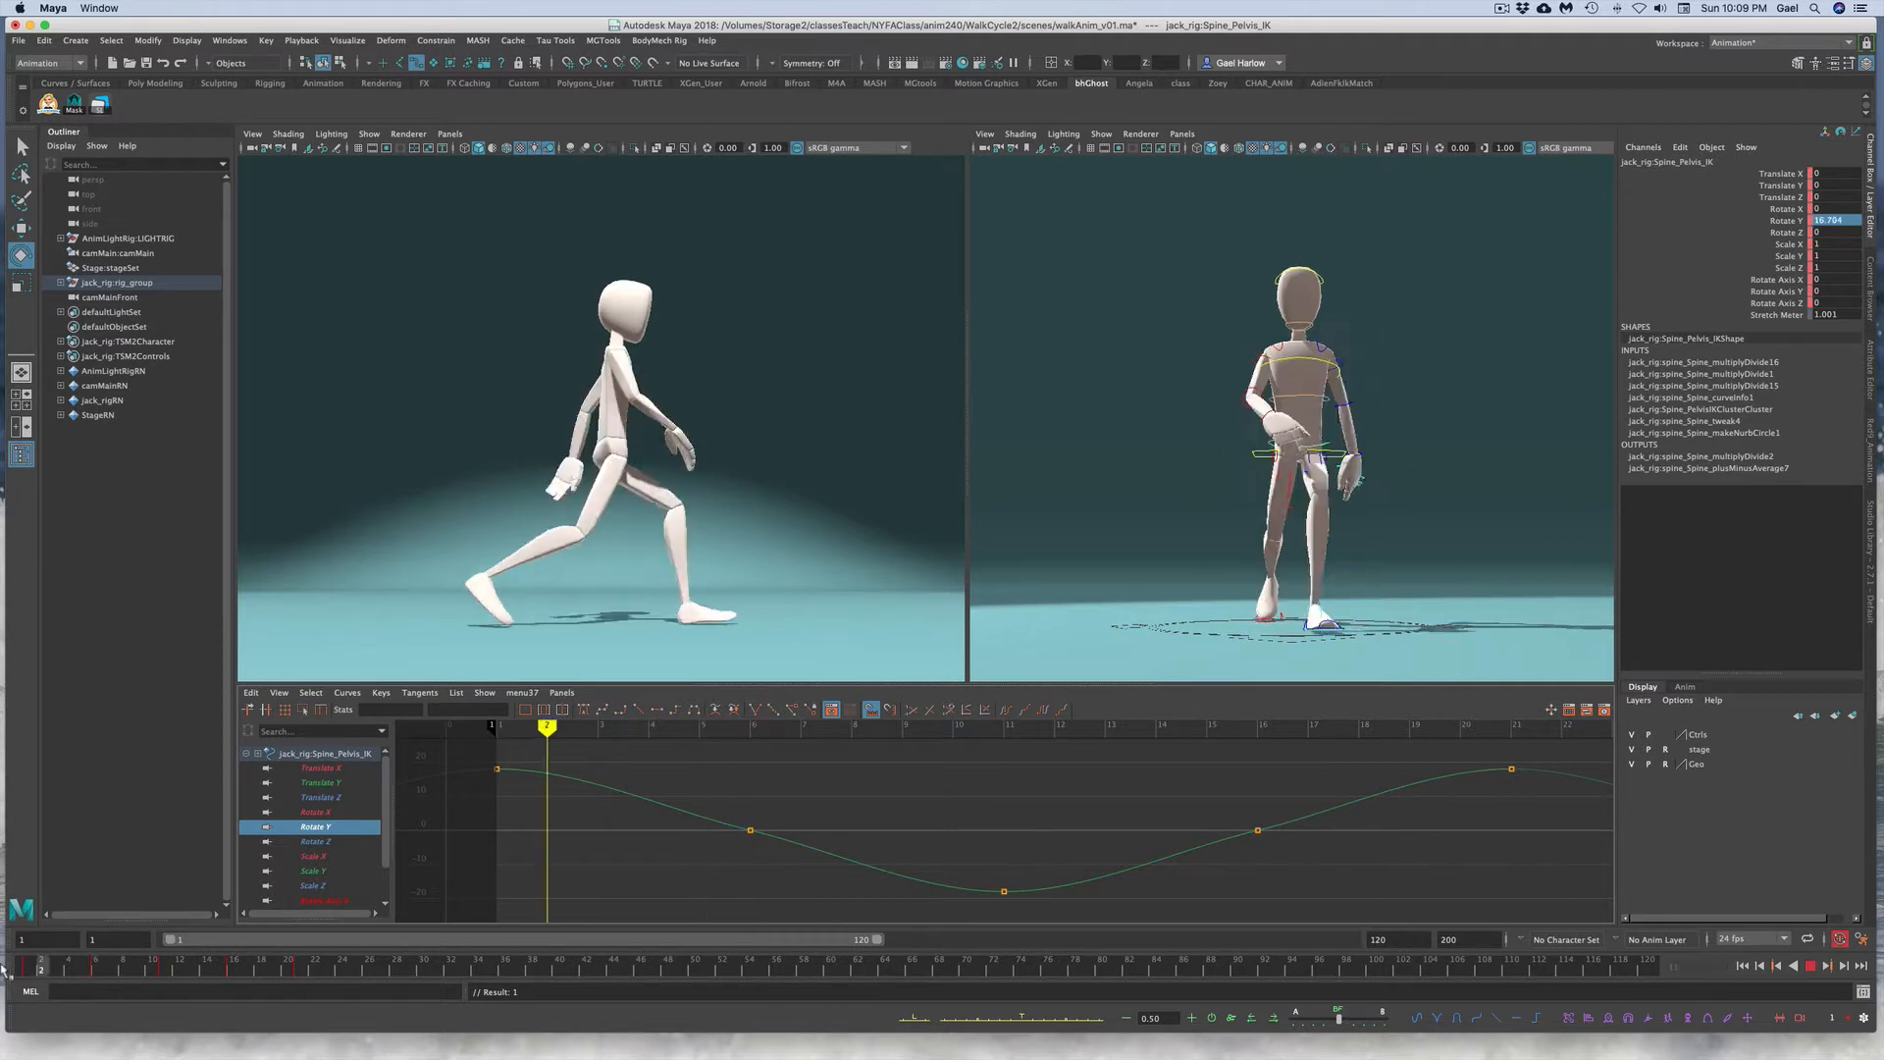
key("alt+v")
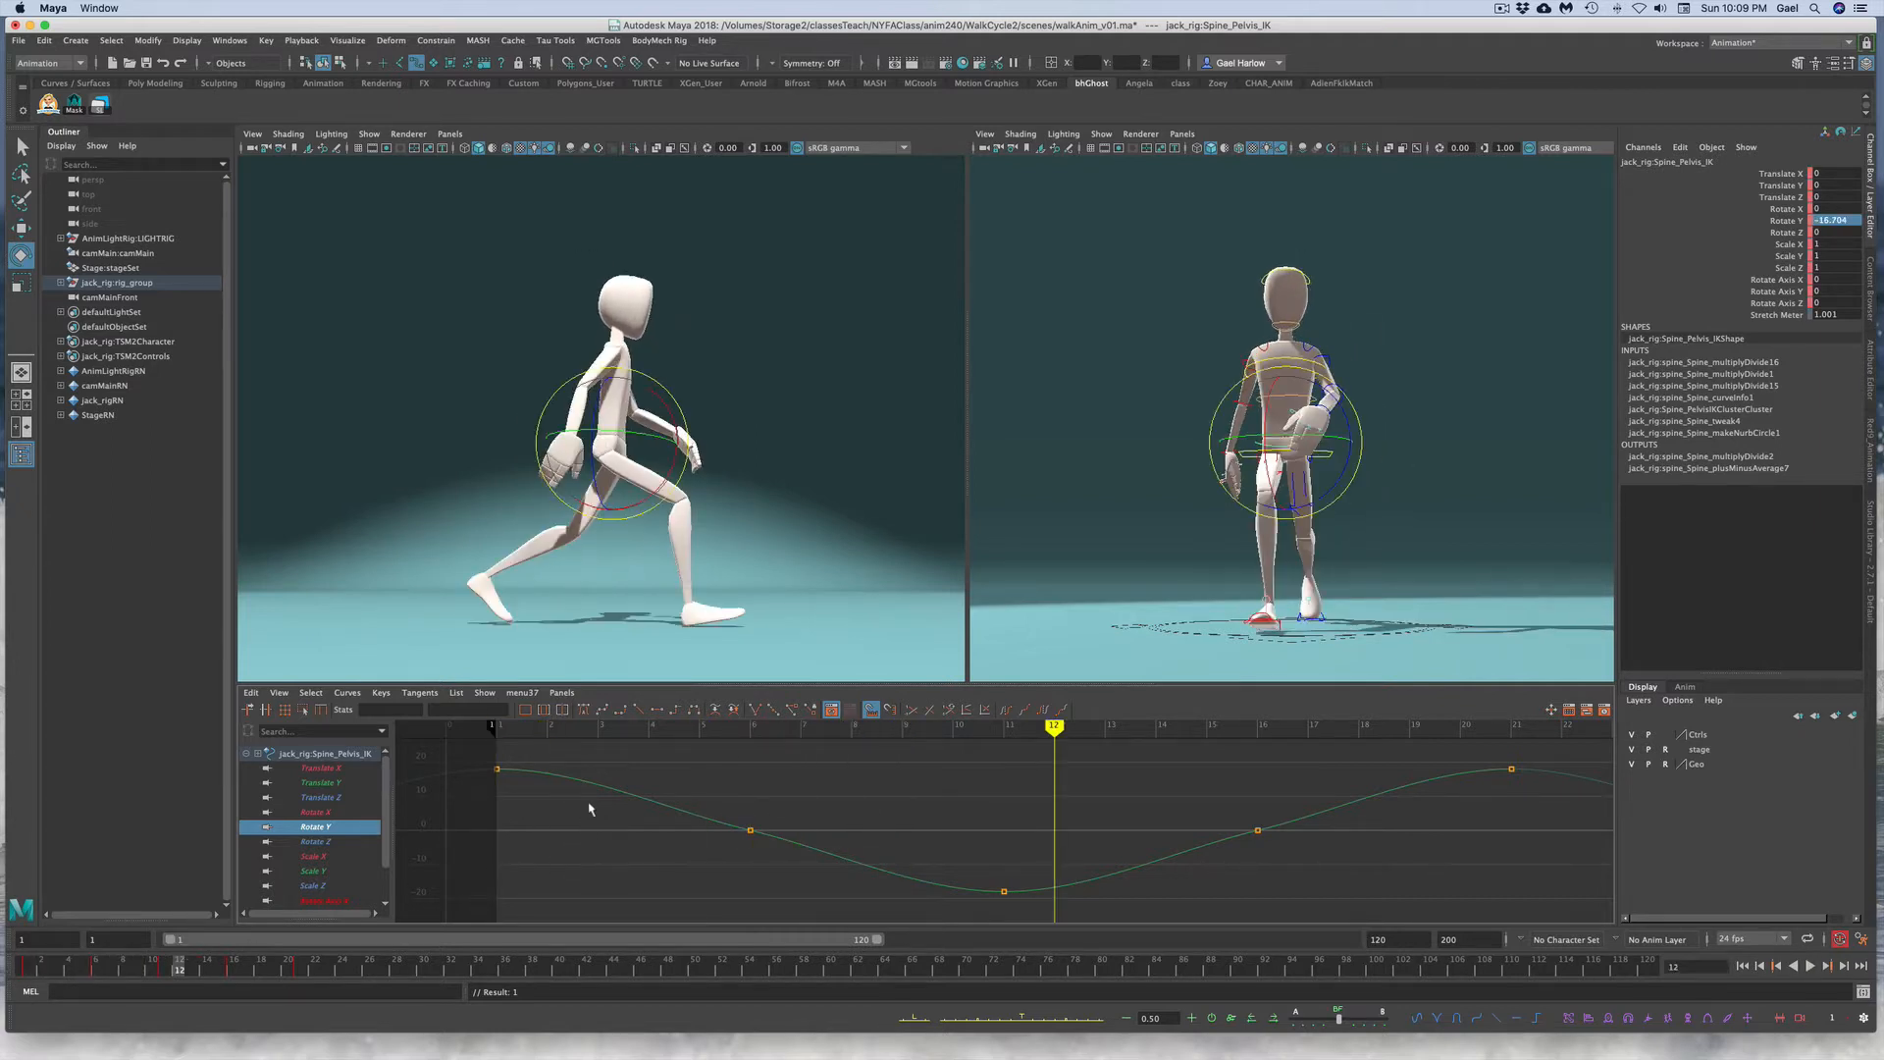
Step: Delete the Rotate Y keys at frames 6 and 16, leaving keys at 1, 11 and 21, and play back
left_click_drag(588, 808, 1295, 837)
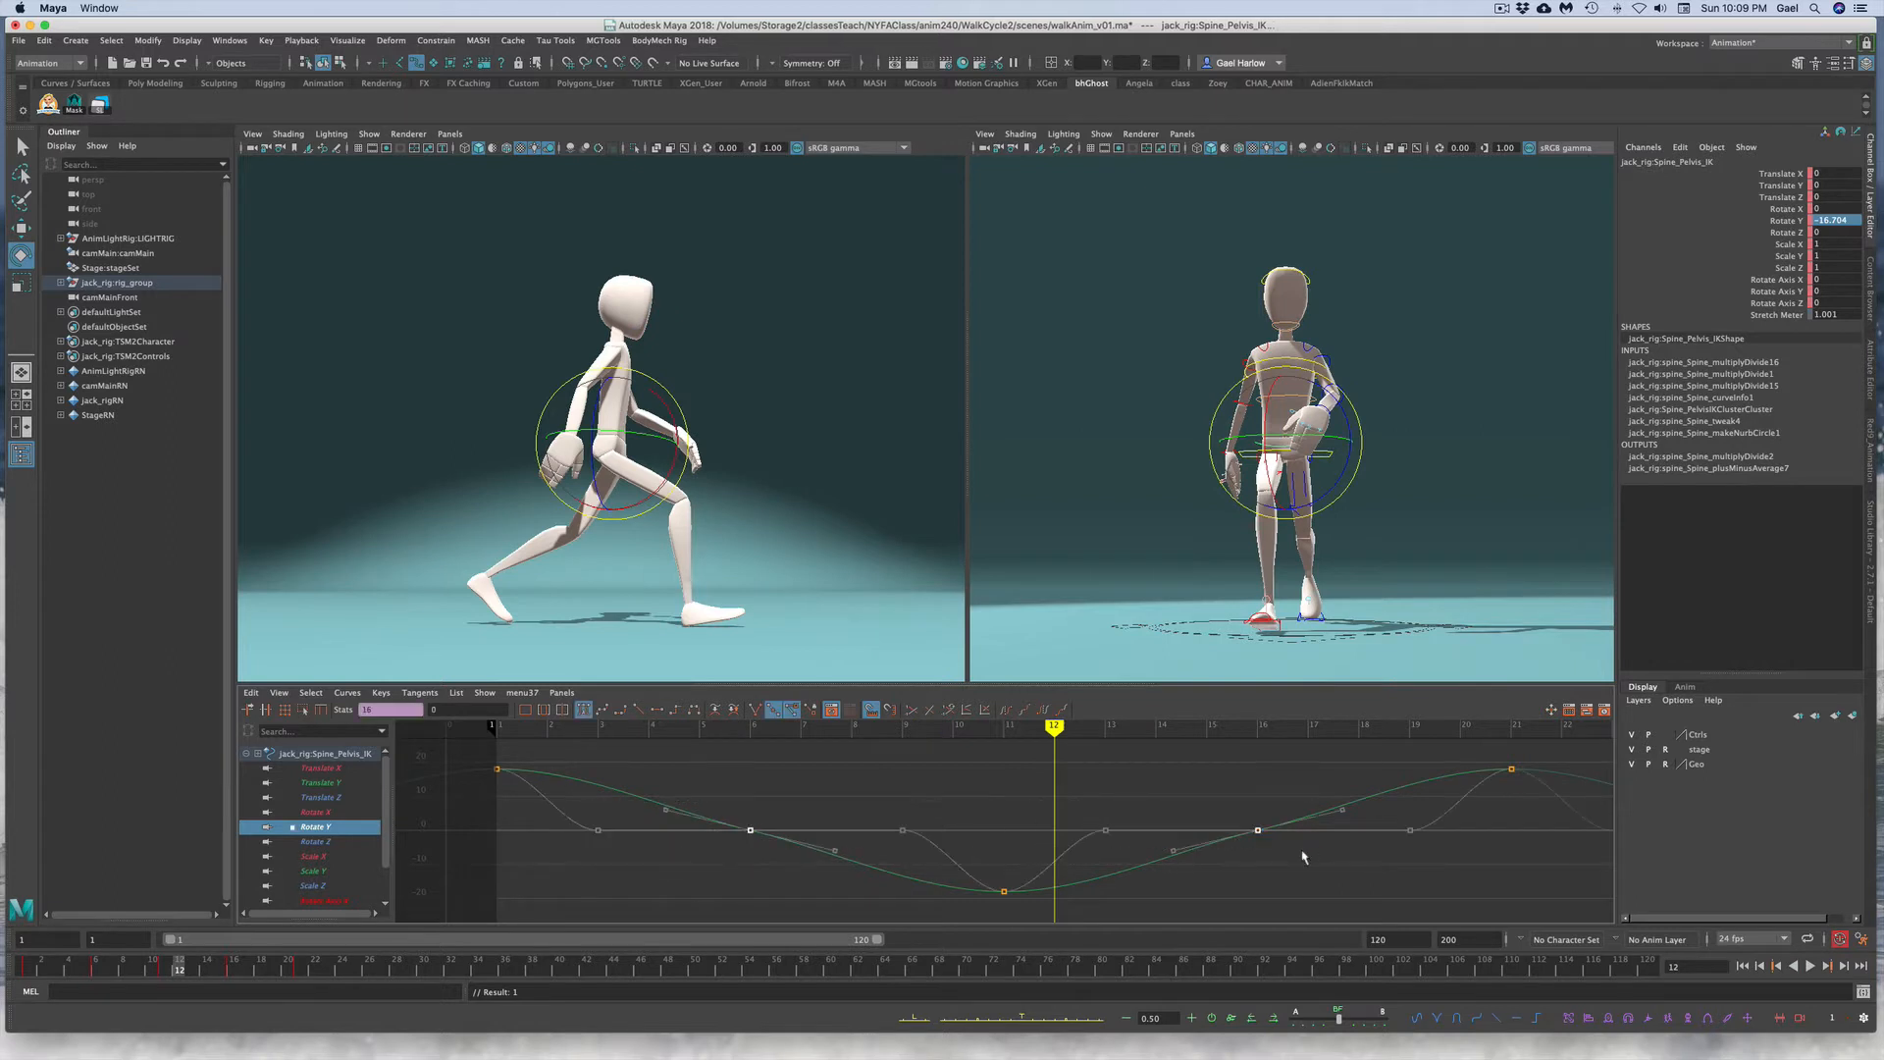
left_click(803, 788)
key("alt+v")
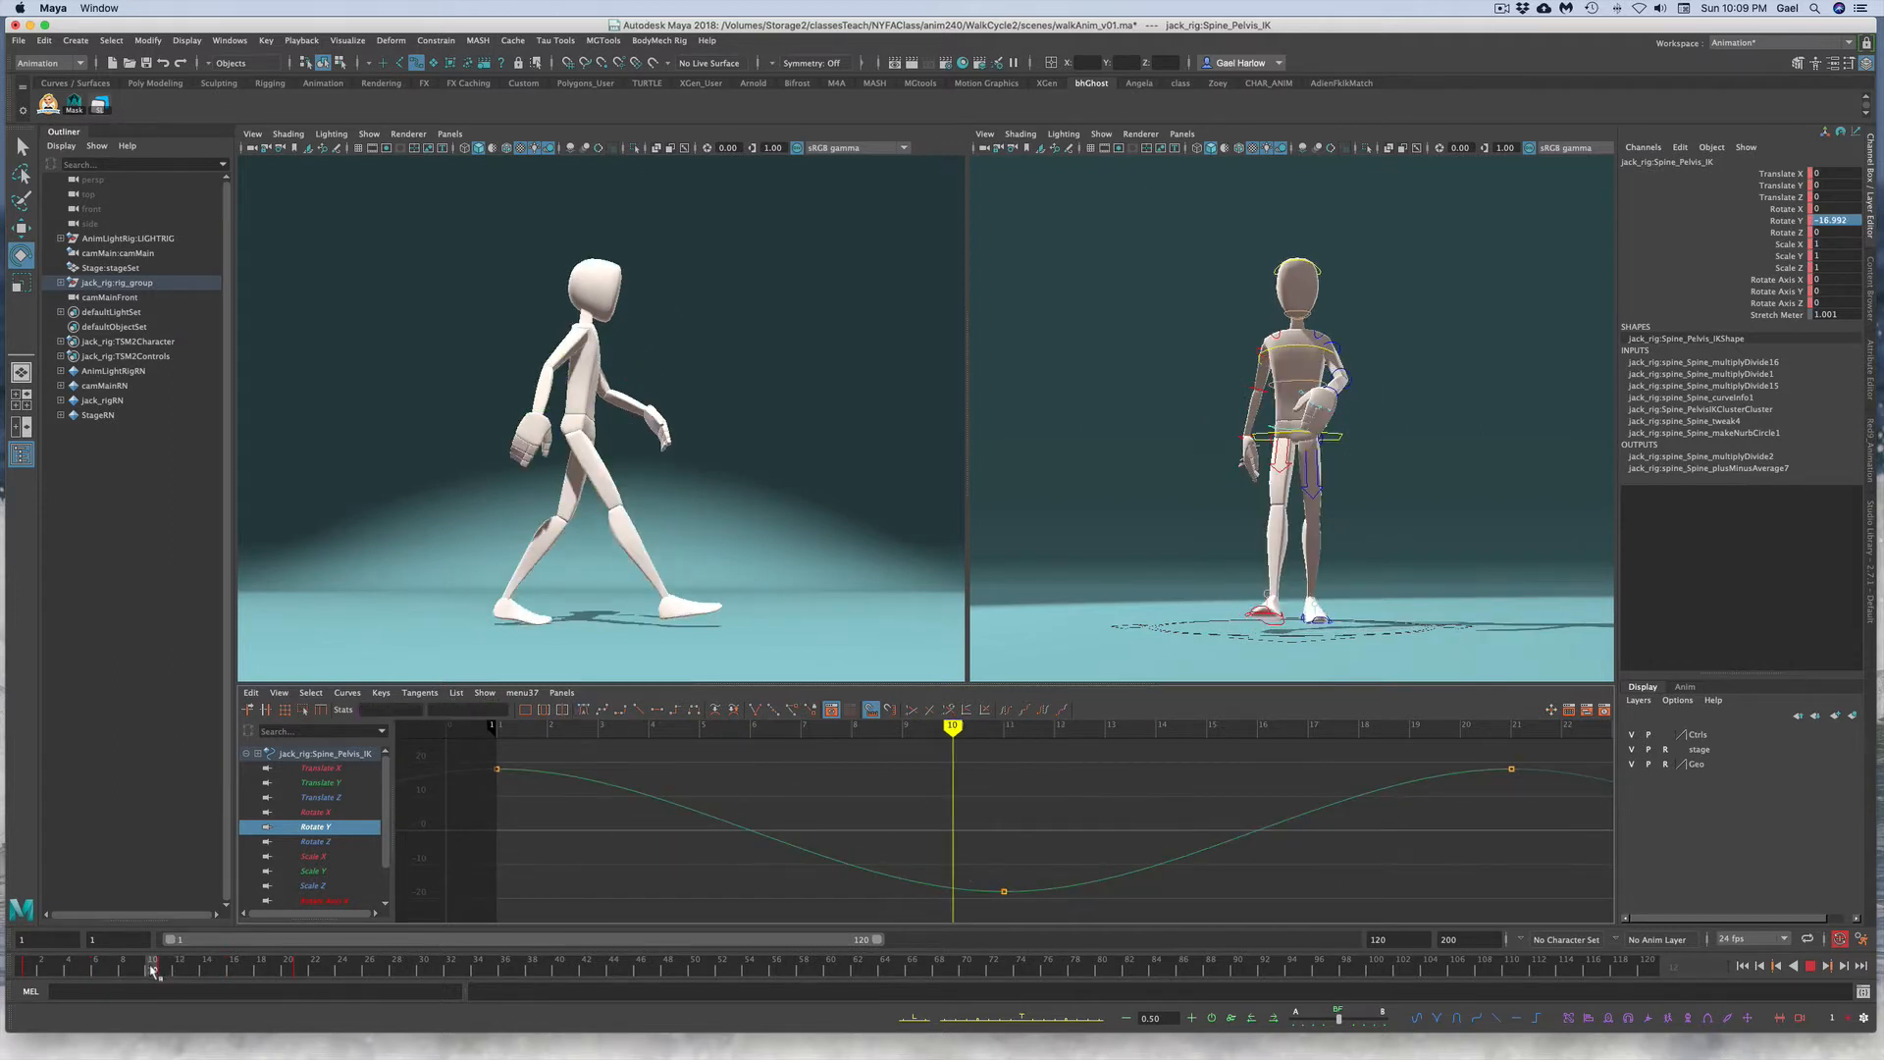
Step: Scrub through the timeline to review the pelvis twist across the cycle
left_click_drag(163, 971, 98, 972)
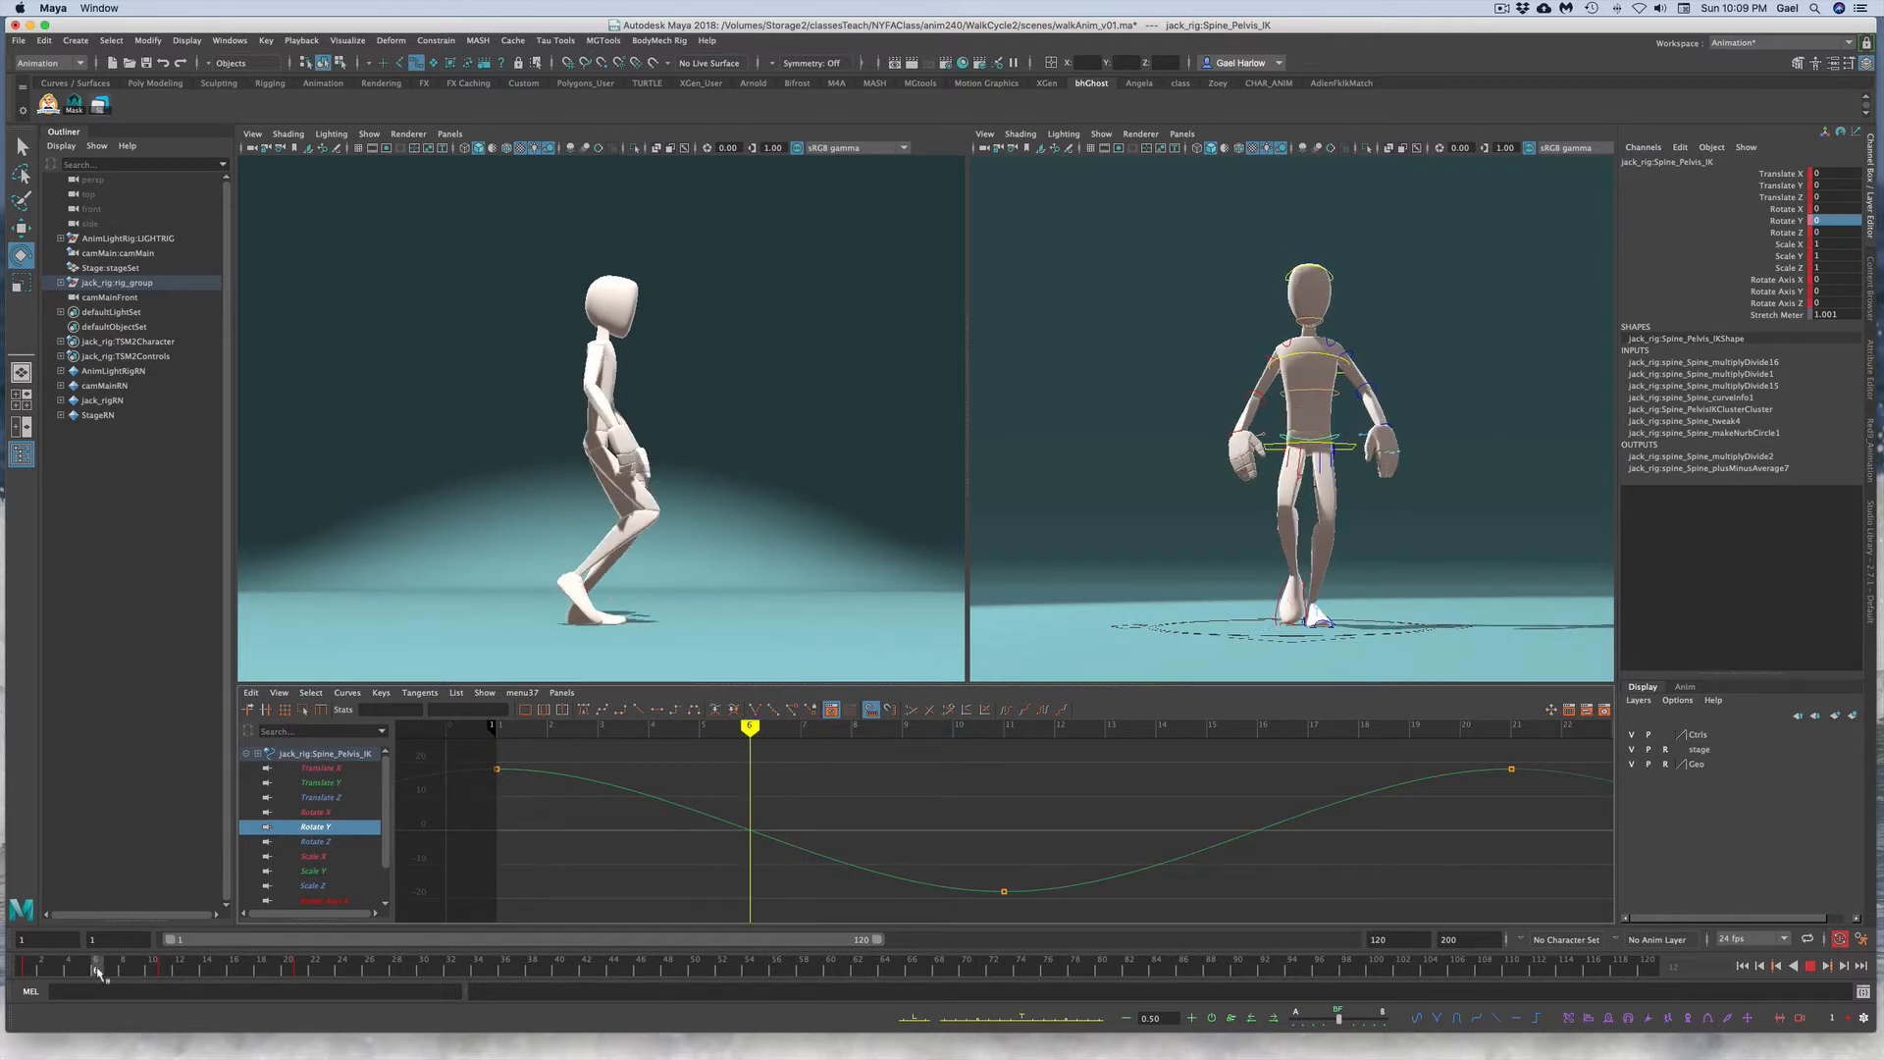
left_click_drag(97, 972, 96, 973)
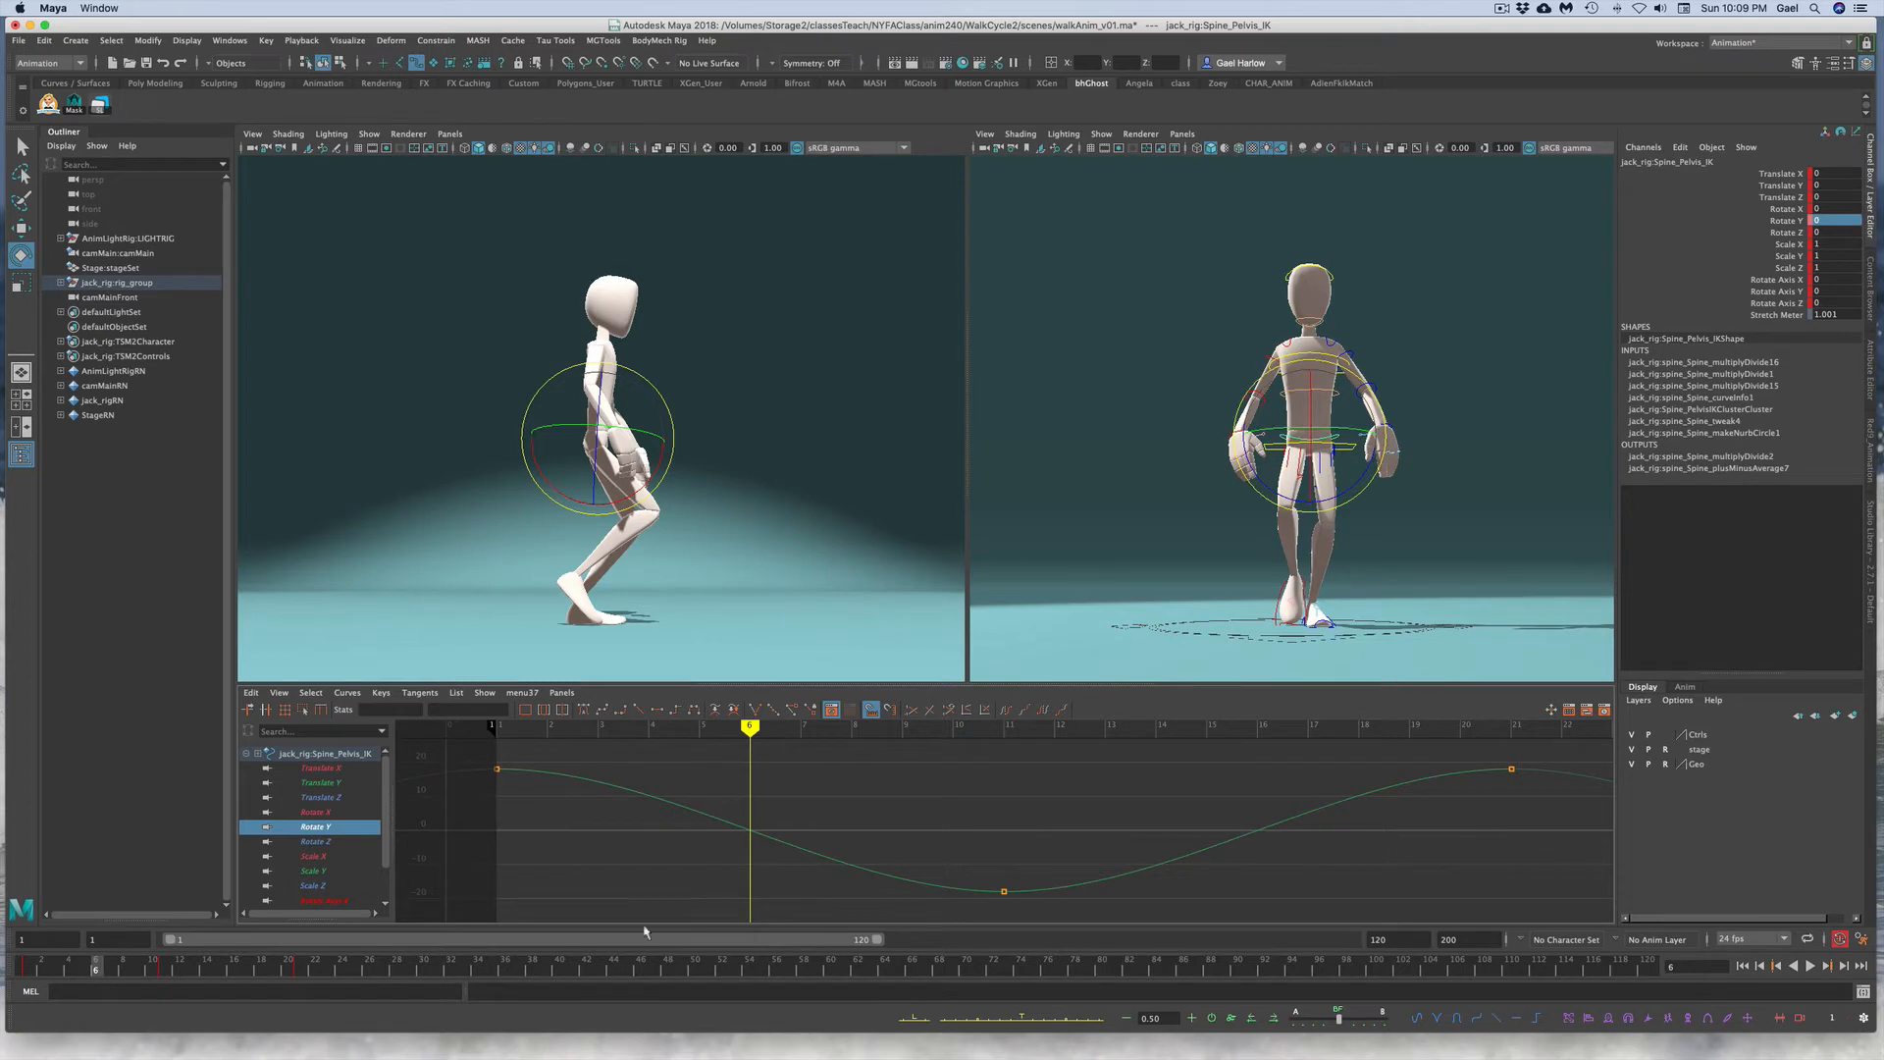
mouse_move(906, 842)
right_mouse_down("alt")
mouse_move(827, 849)
mouse_move(880, 844)
right_mouse_up("alt")
left_click_drag(86, 972, 29, 962)
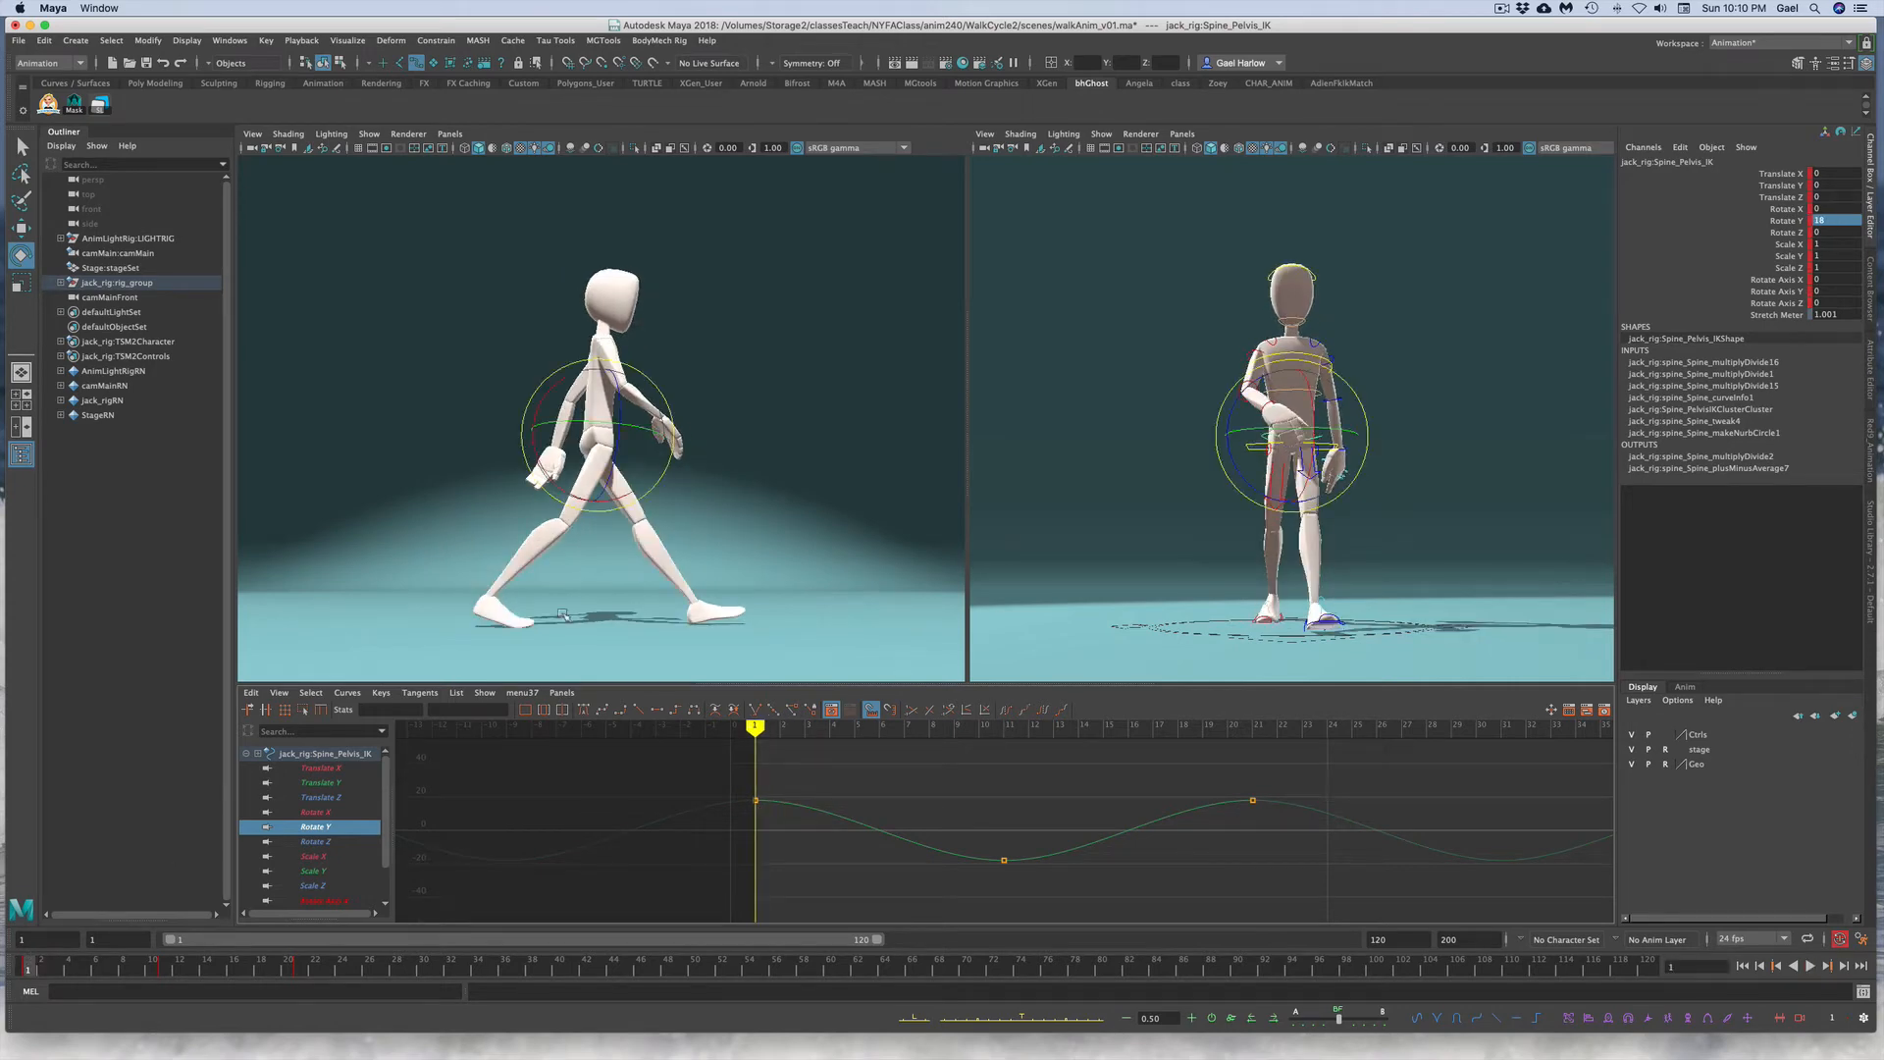
Step: Select the torso control and its Rotate Y channel
left_click(1443, 352)
left_click(1320, 354)
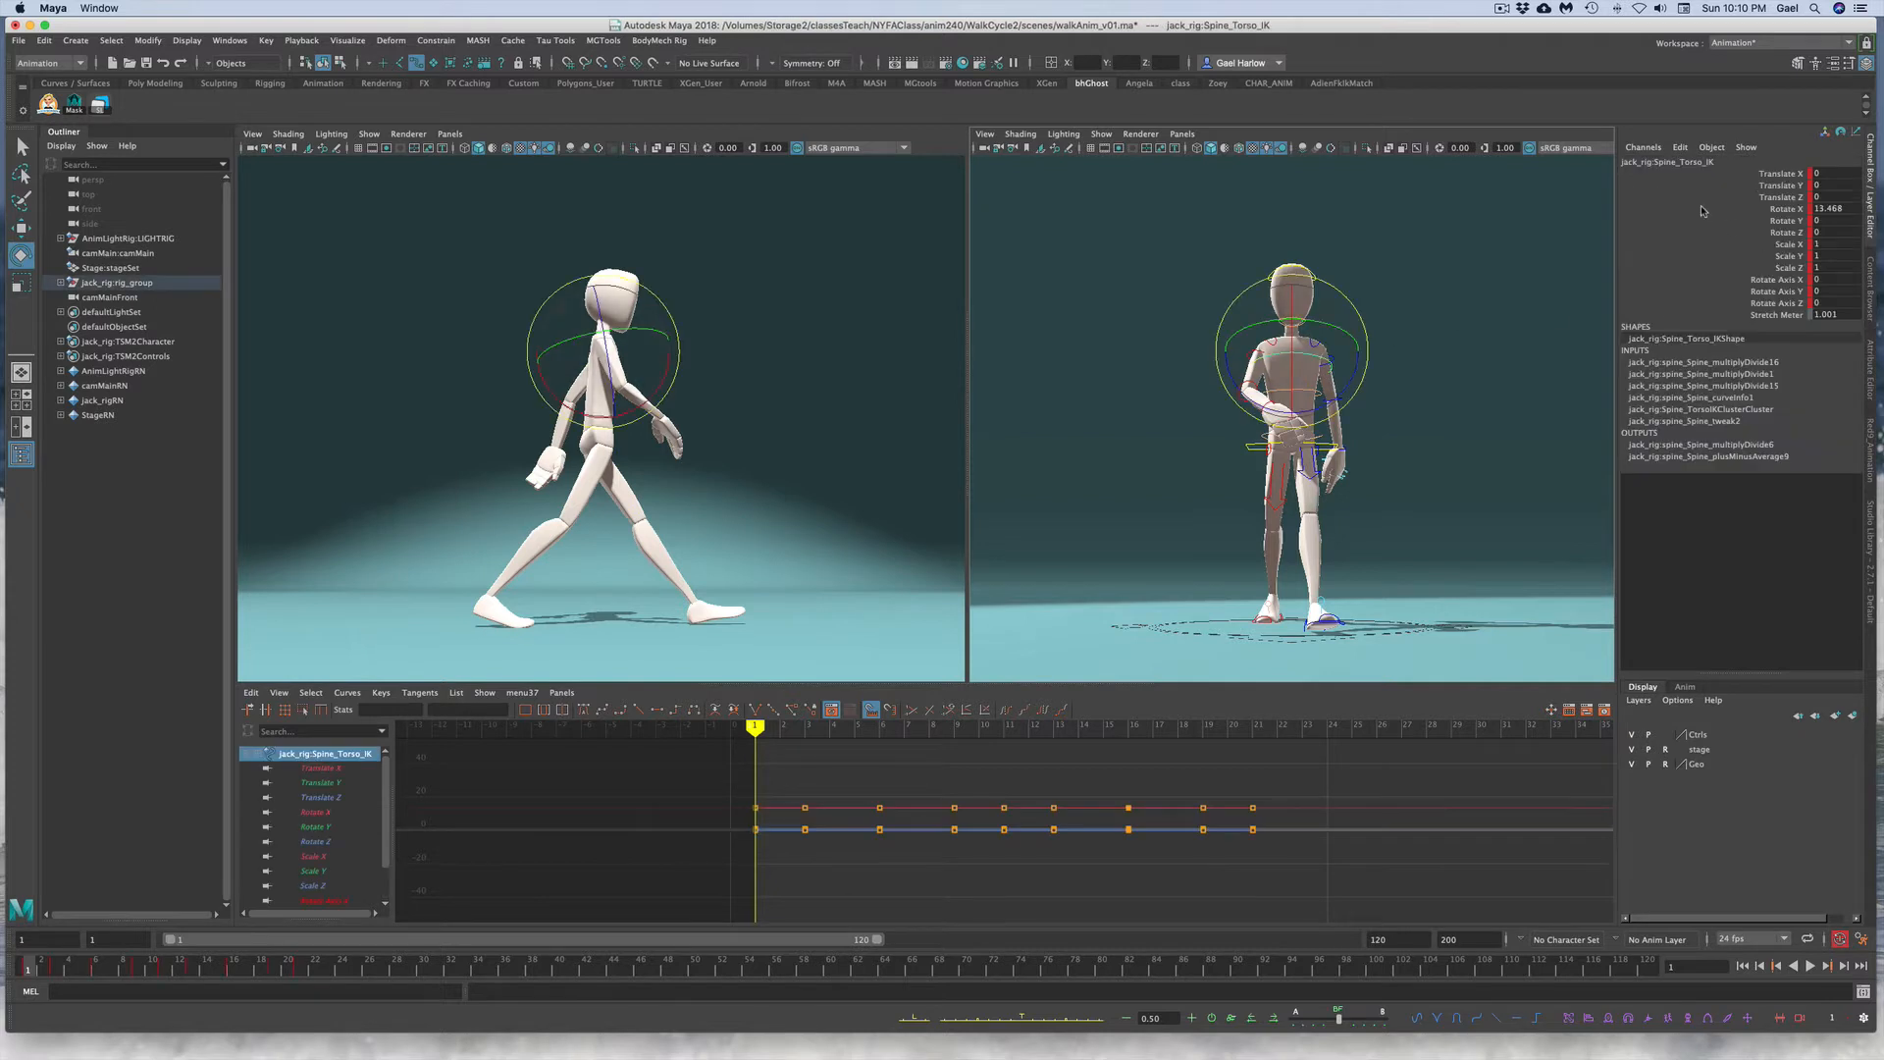
left_click(1757, 221)
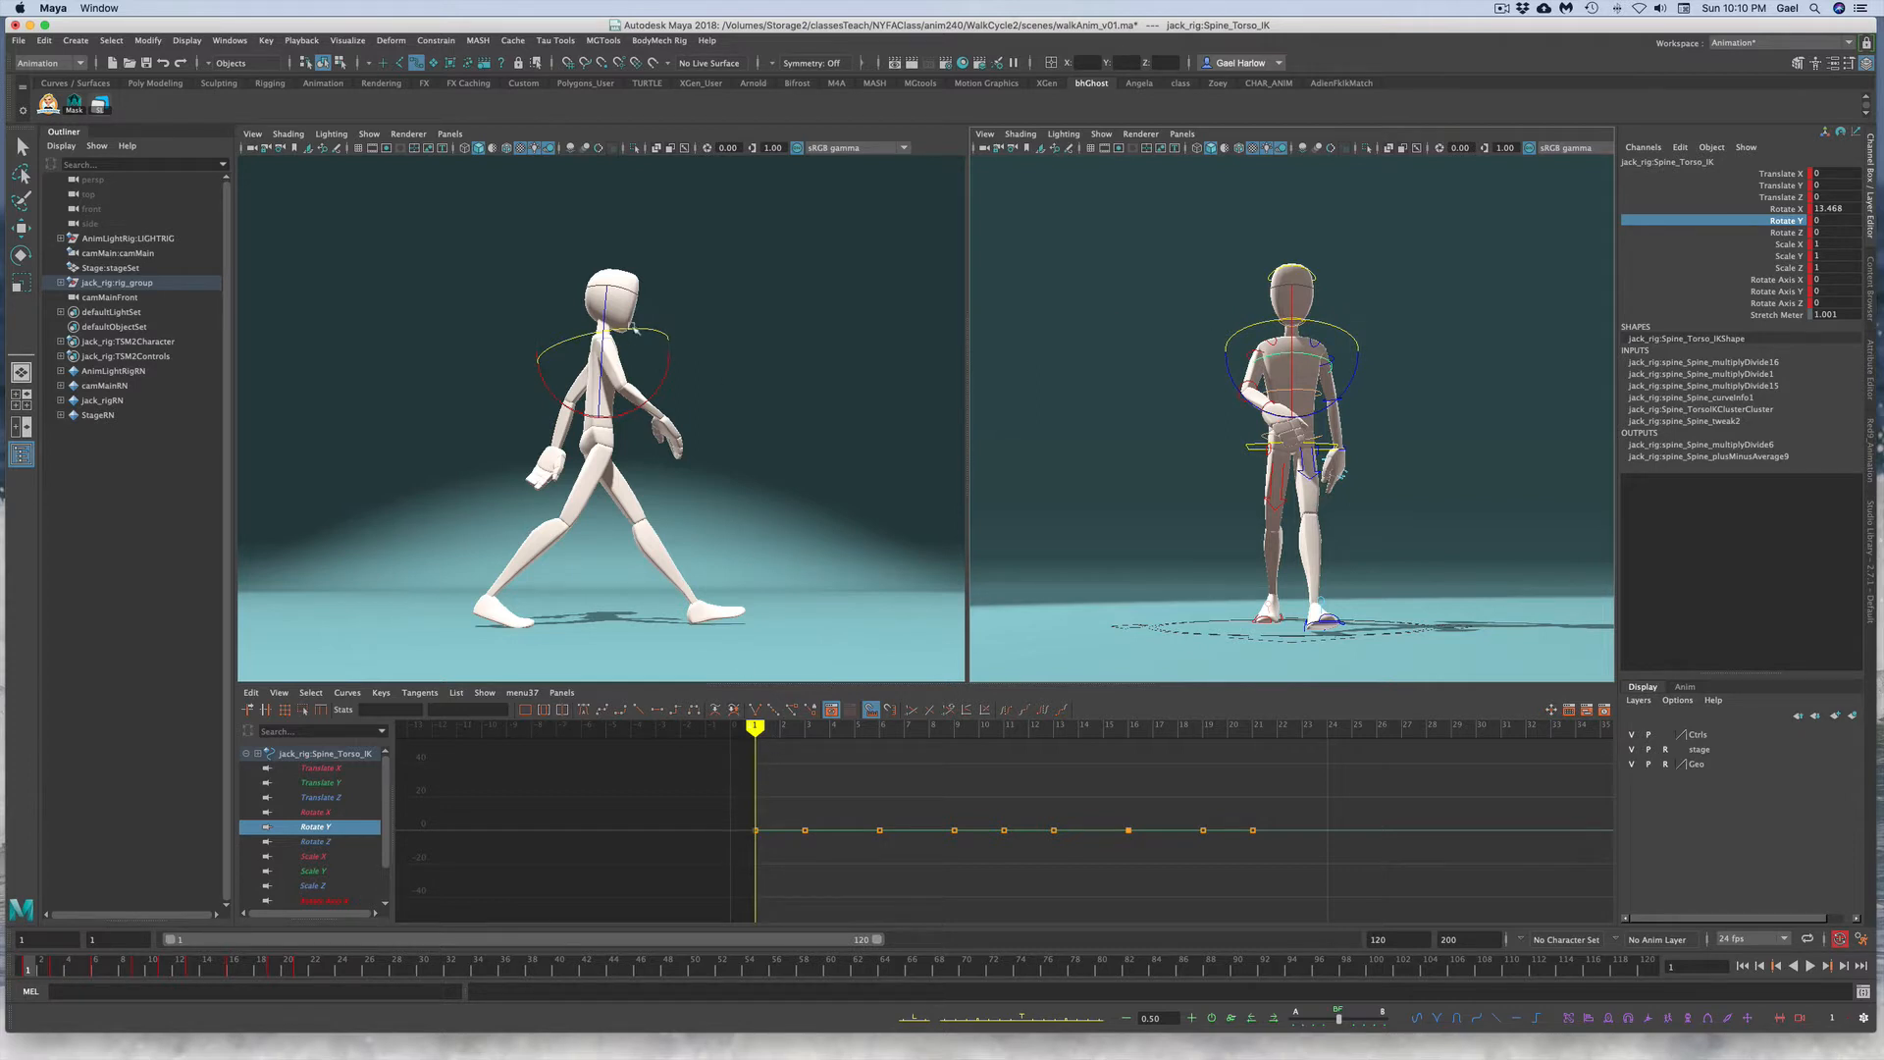
Step: Rotate the torso around Y to about 12 degrees on frame 1
left_click_drag(633, 330, 644, 331)
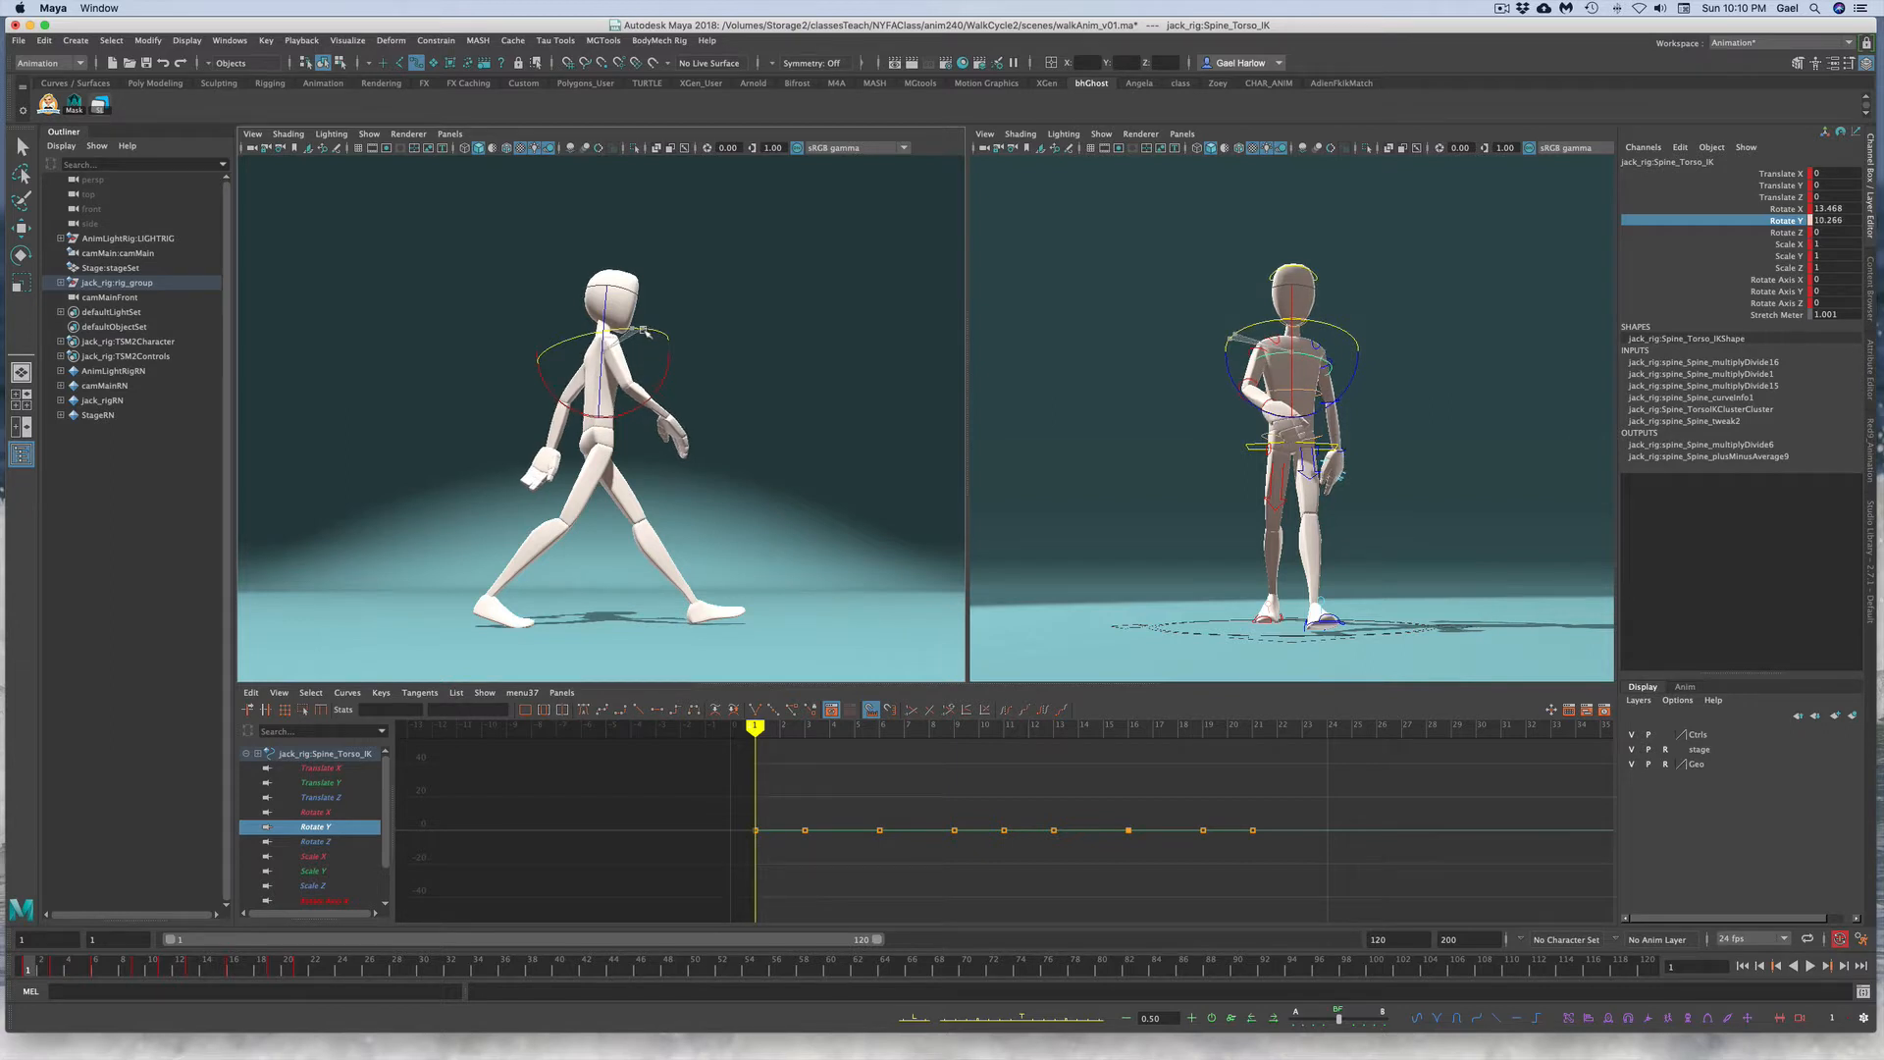
left_click_drag(646, 332, 644, 333)
left_click_drag(646, 332, 646, 332)
left_click_drag(646, 333, 646, 333)
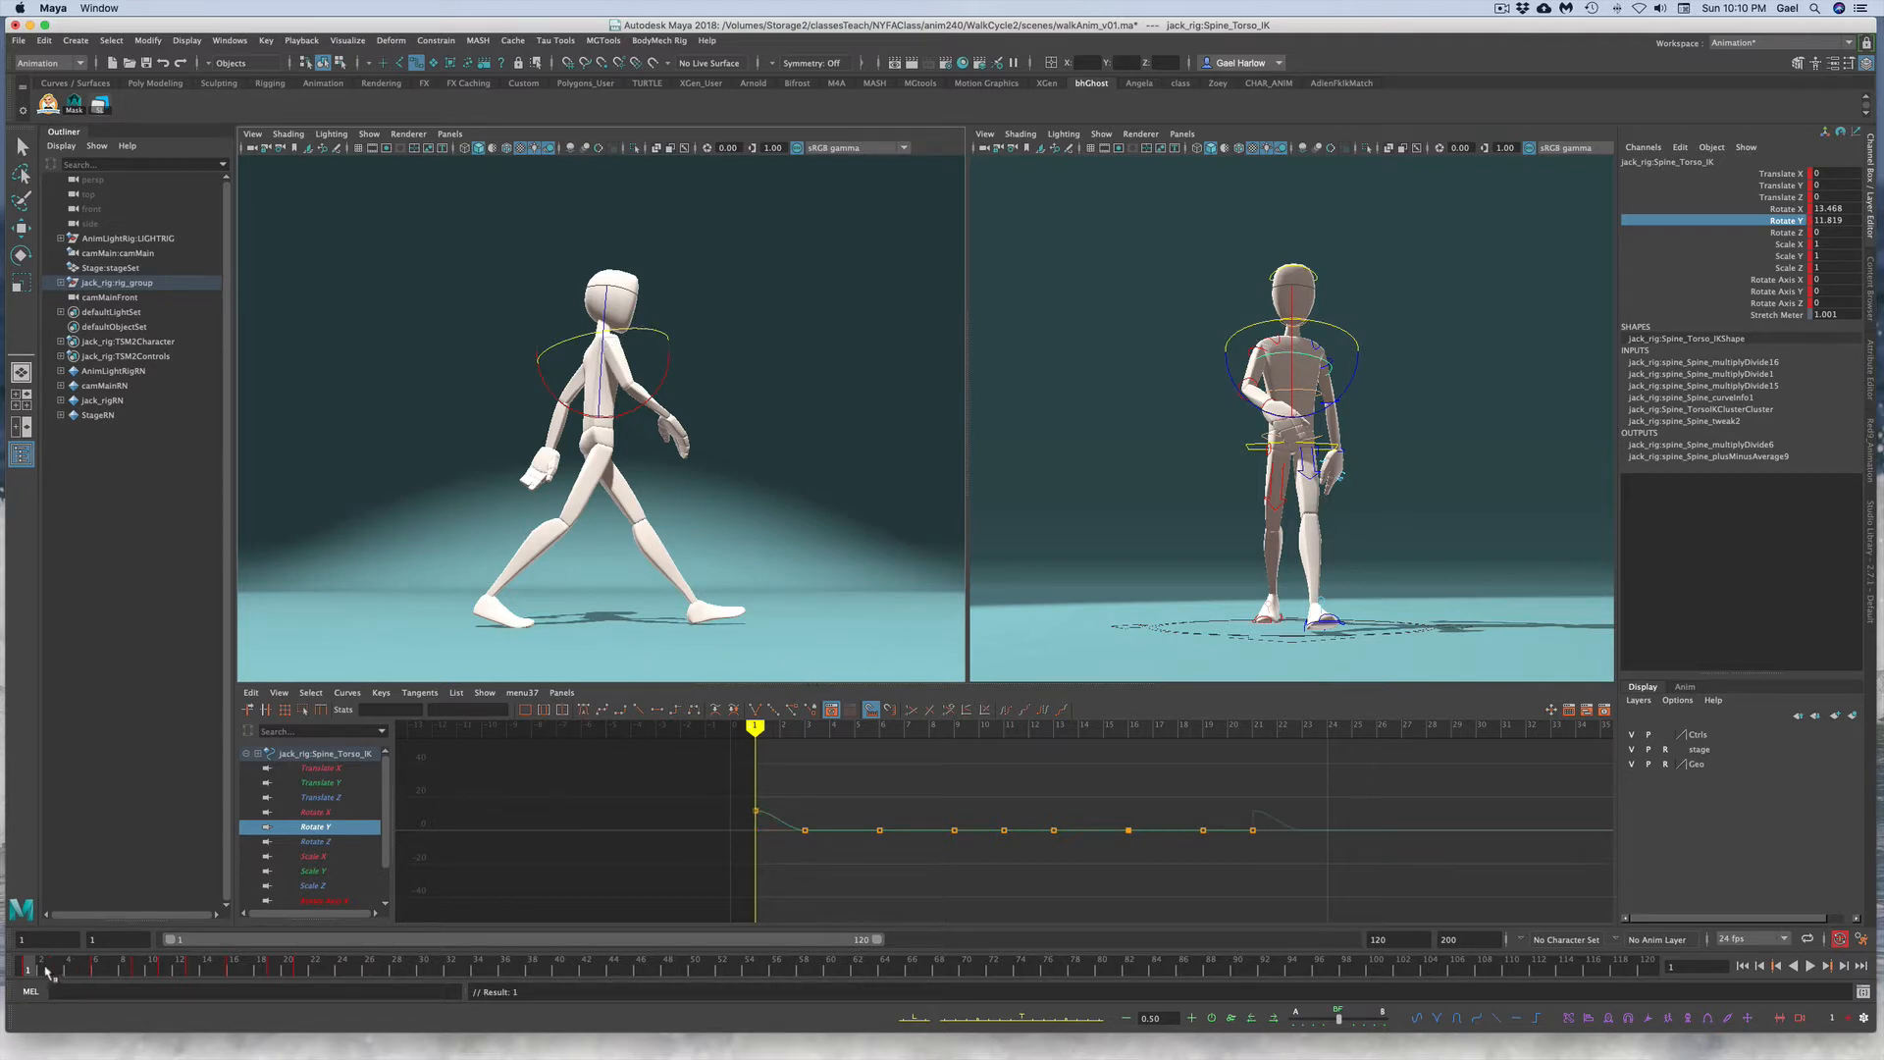
Step: Play back the walk to review the torso rotation
key("alt+v")
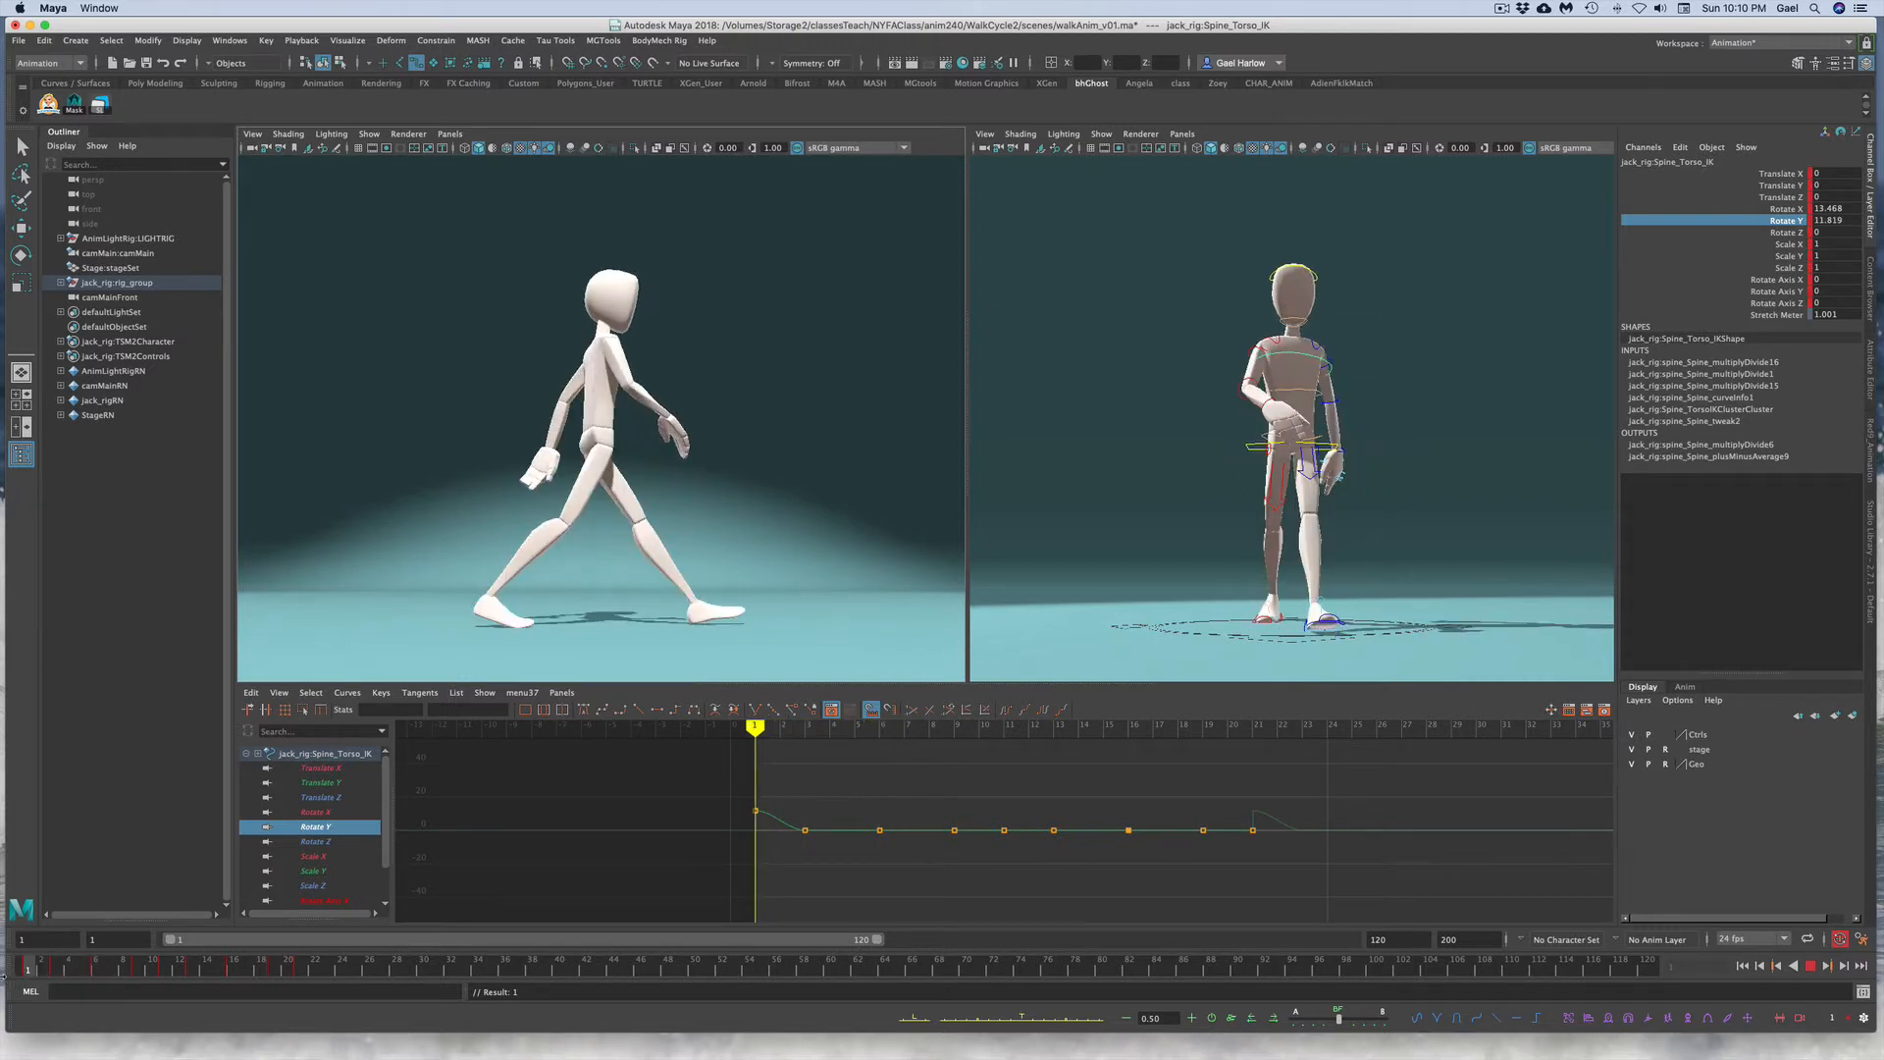
key("alt+v")
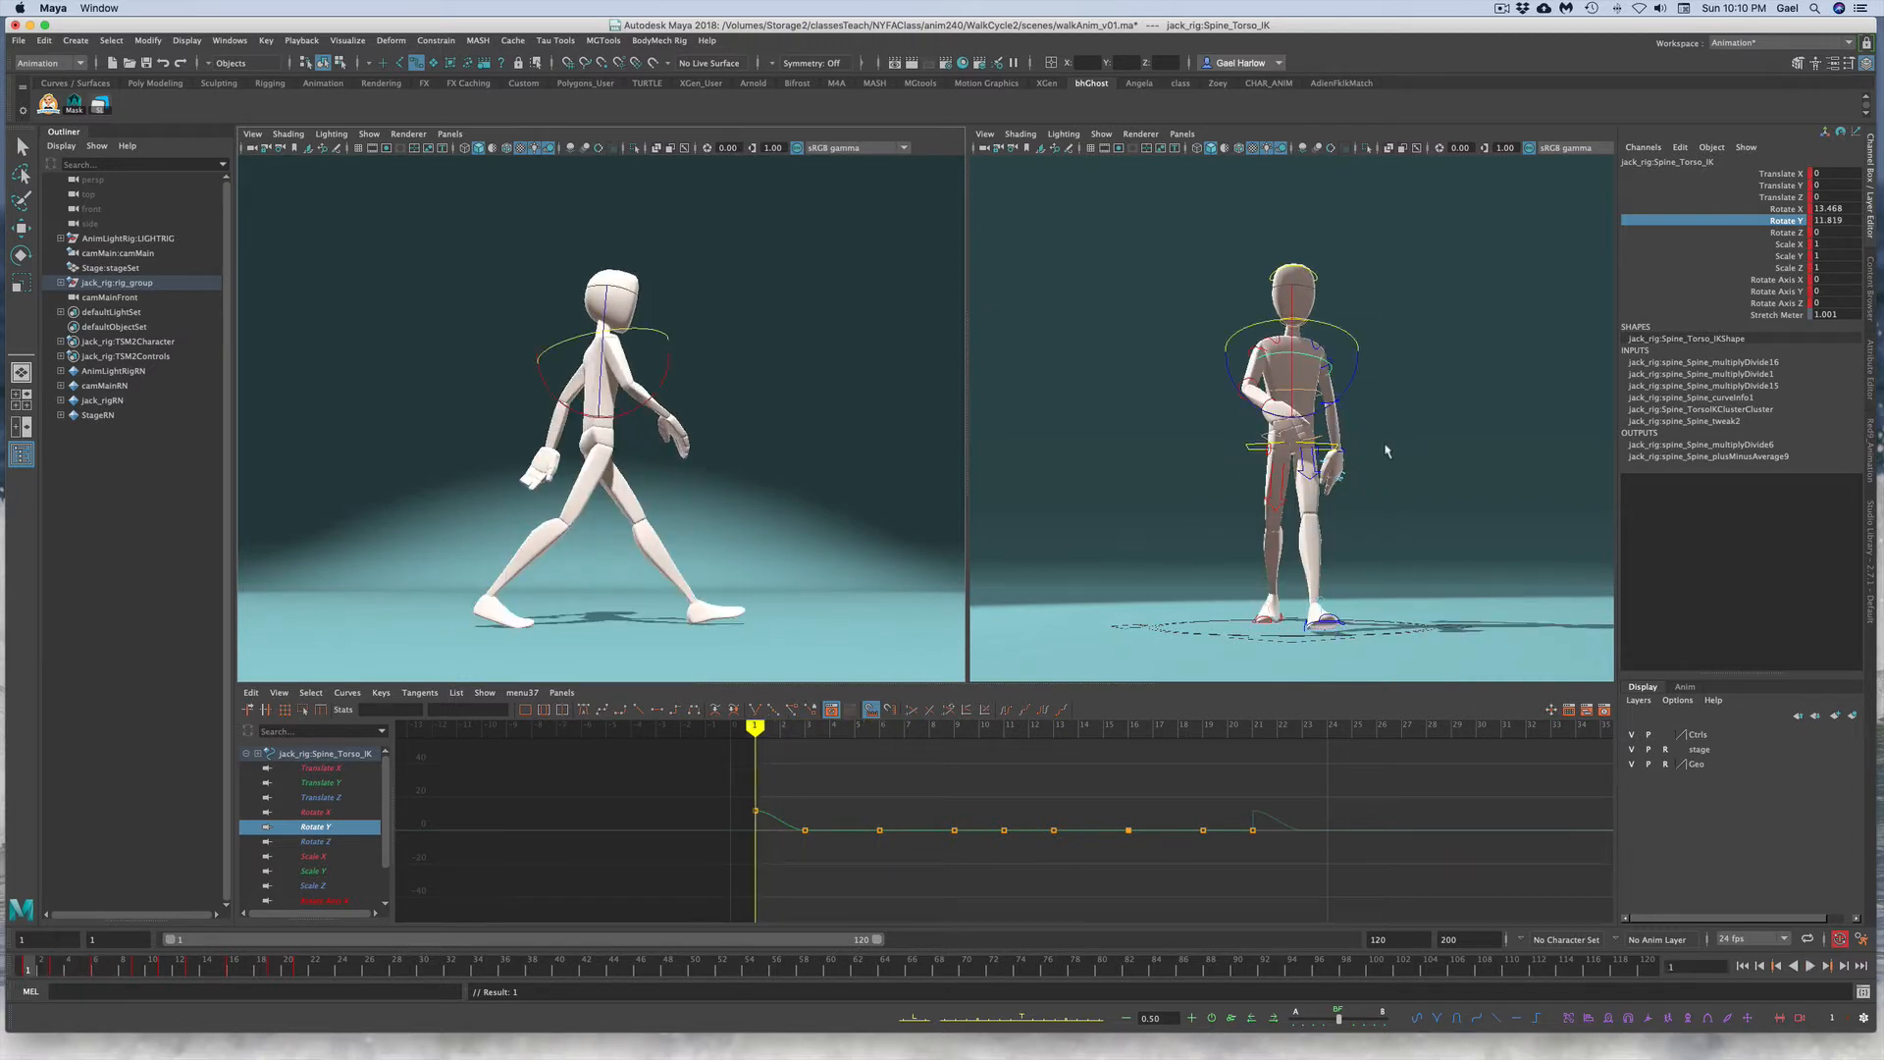
Step: Select the pelvis control with the Rotate tool and isolate its Rotate Y channel in the Graph Editor
left_click(1387, 450)
left_click(1350, 370)
key("e")
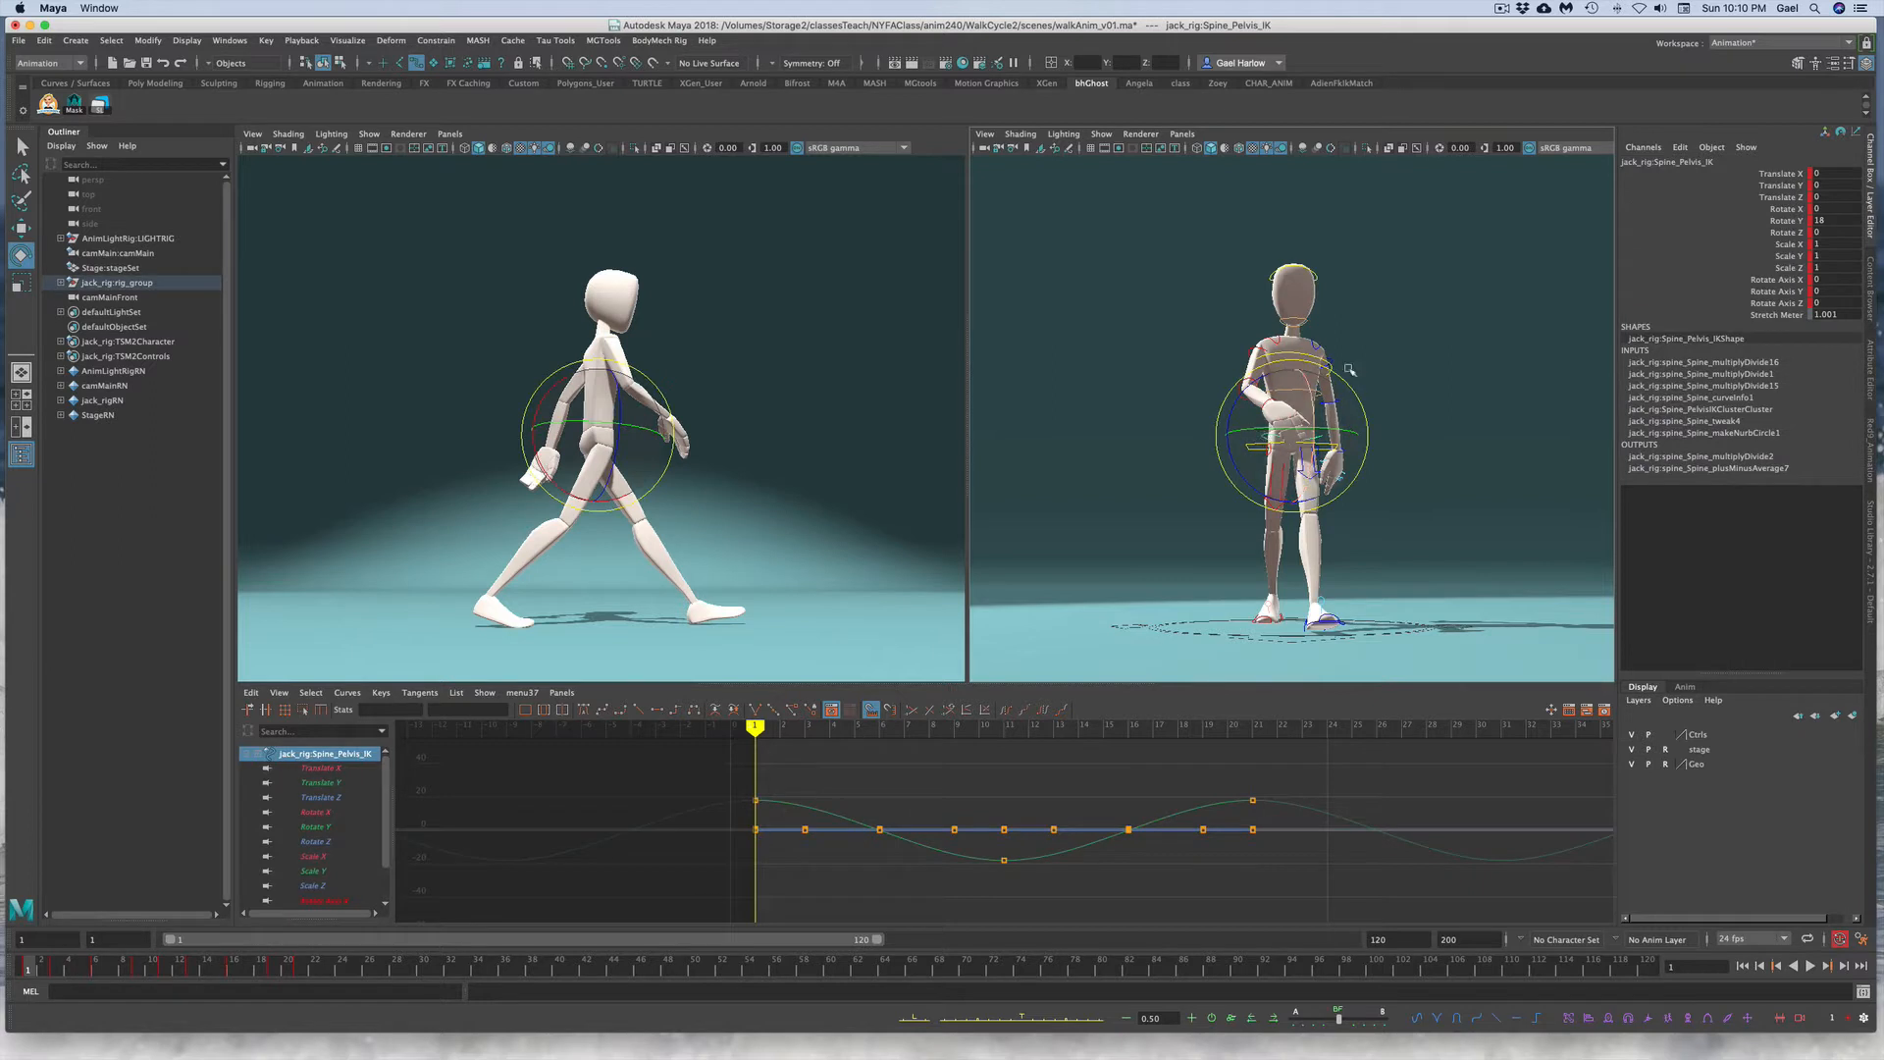
left_click(1757, 222)
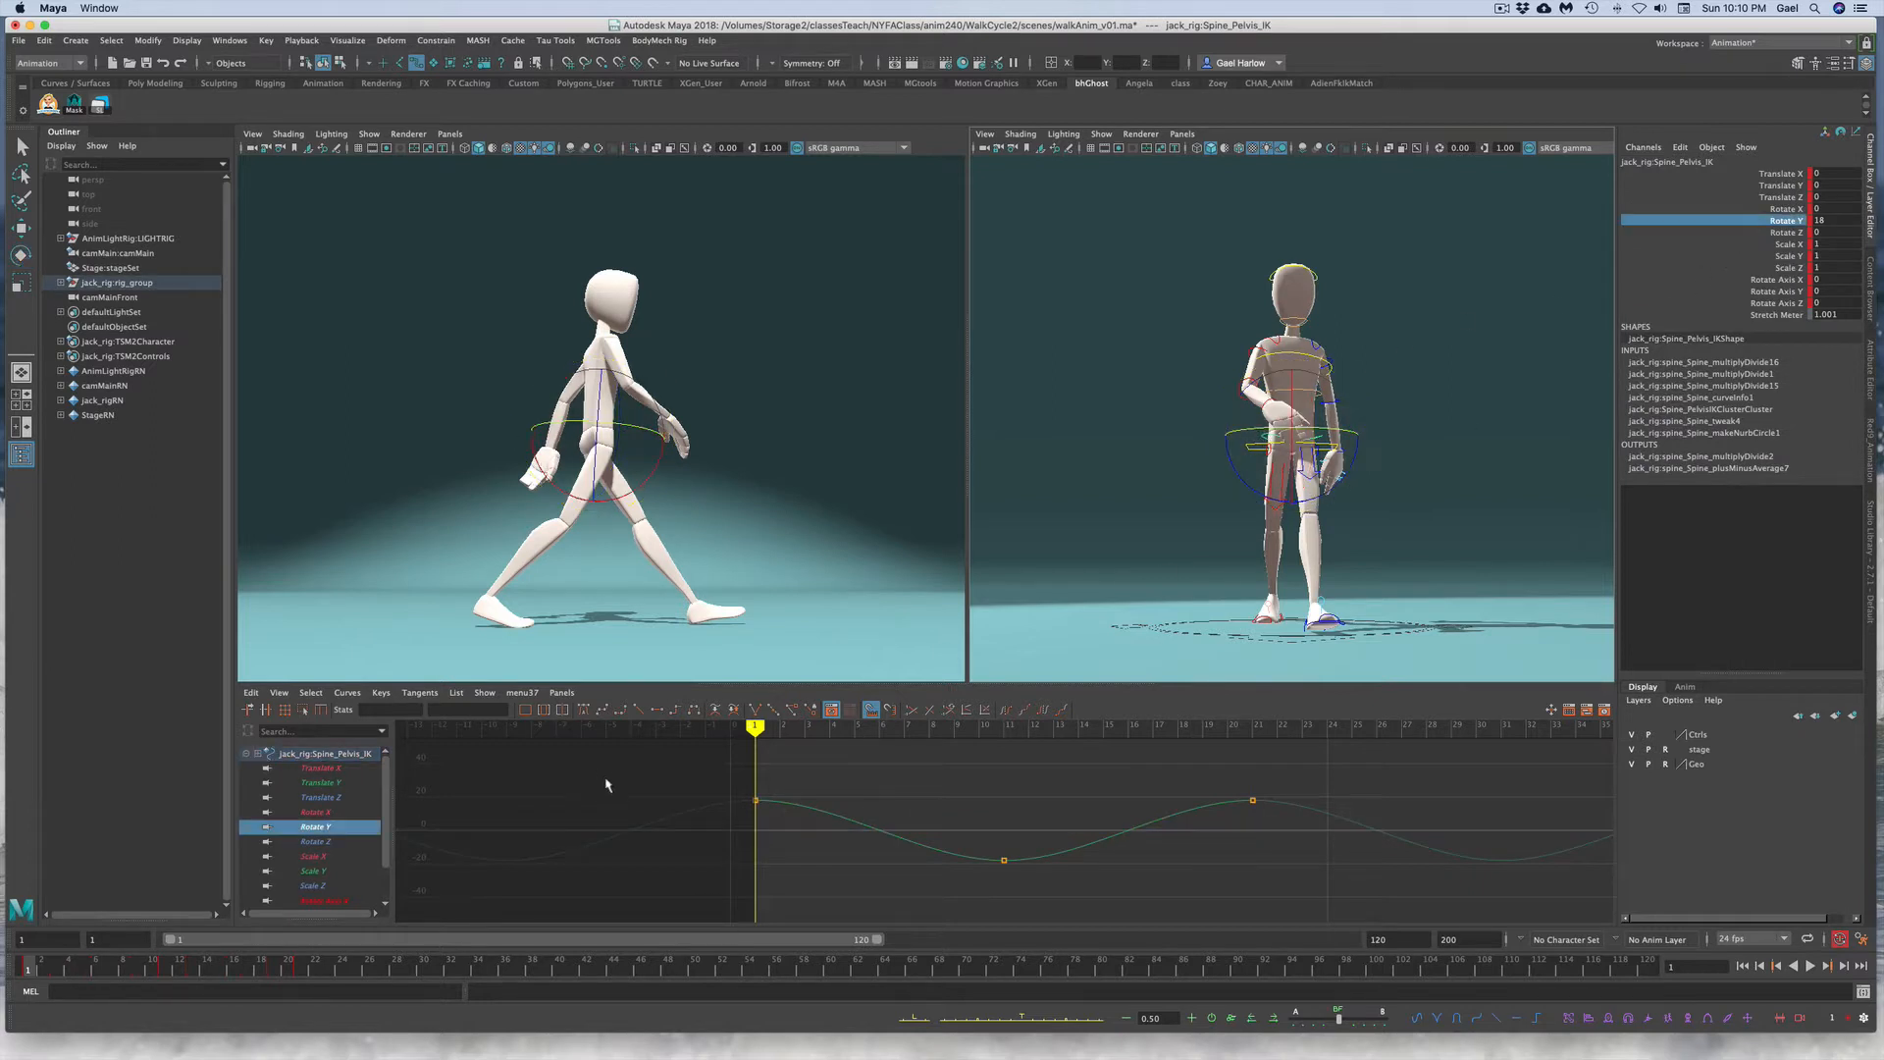
left_click_drag(699, 754, 1347, 834)
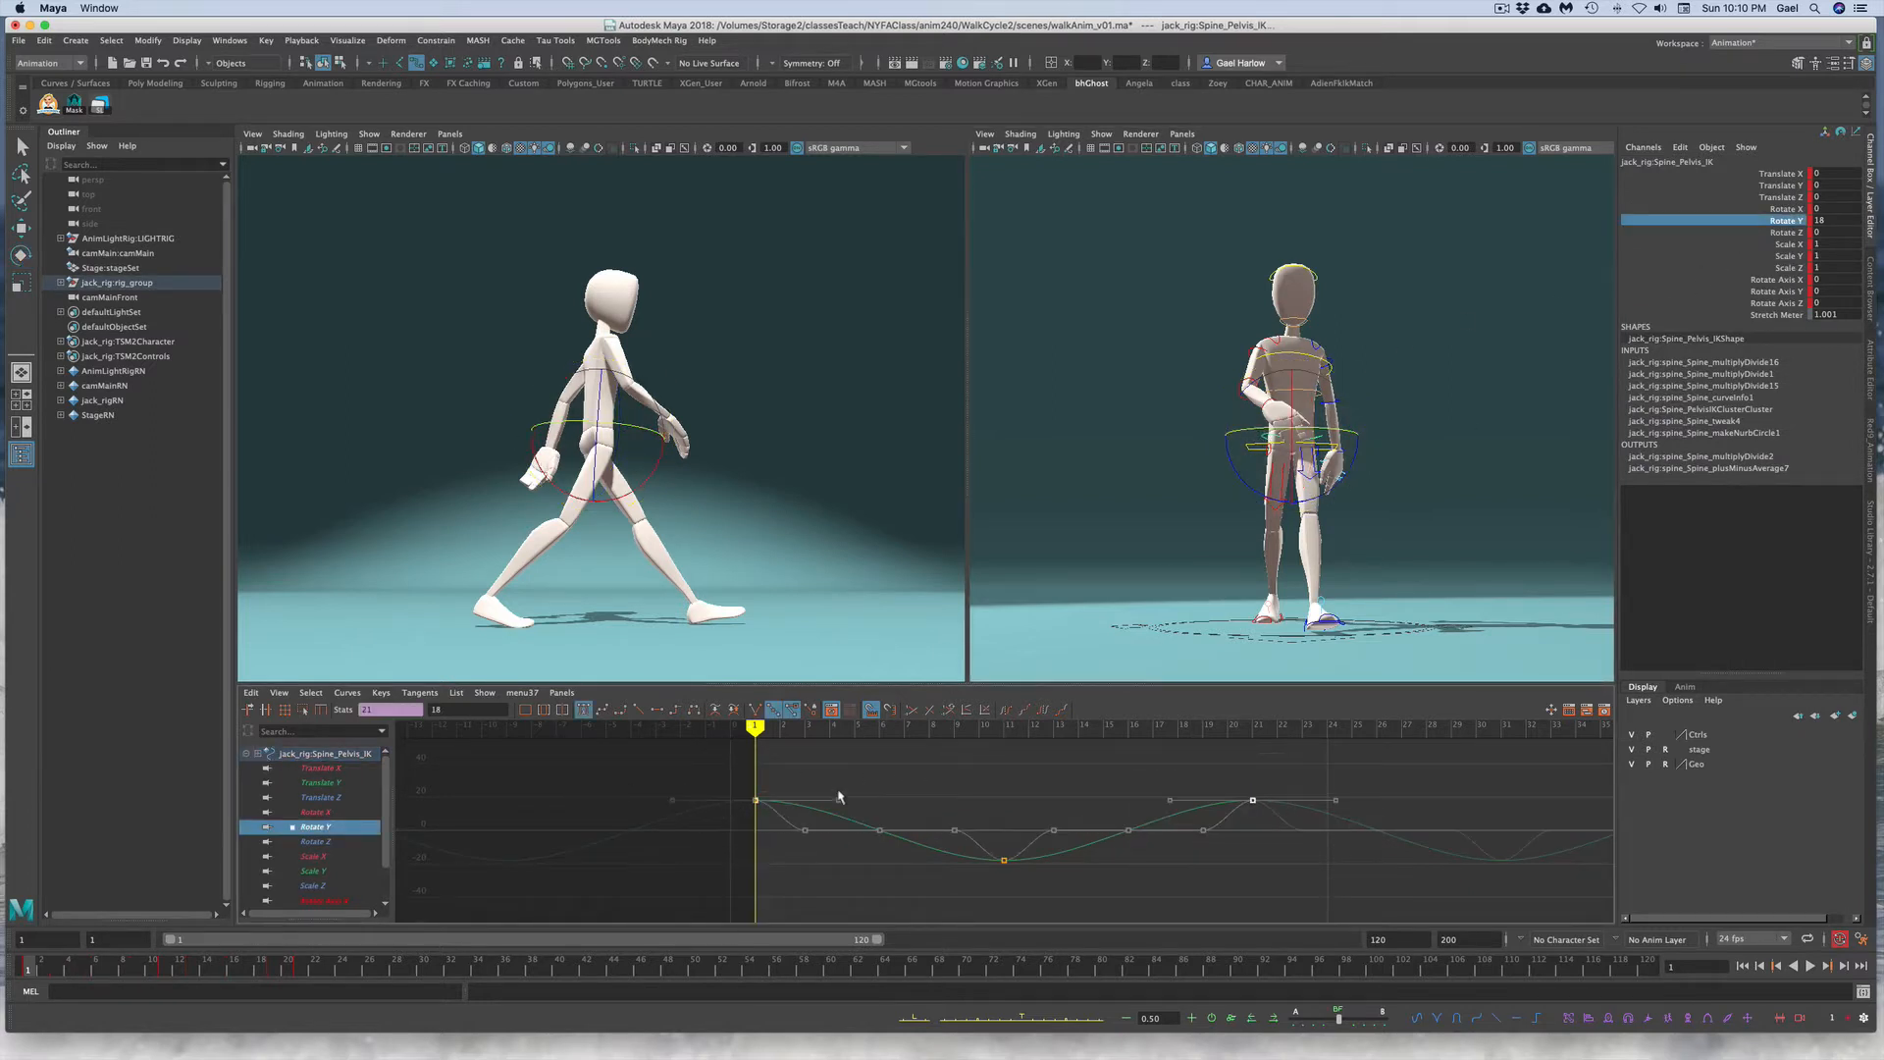
middle_click_drag(849, 771, 848, 833, "shift")
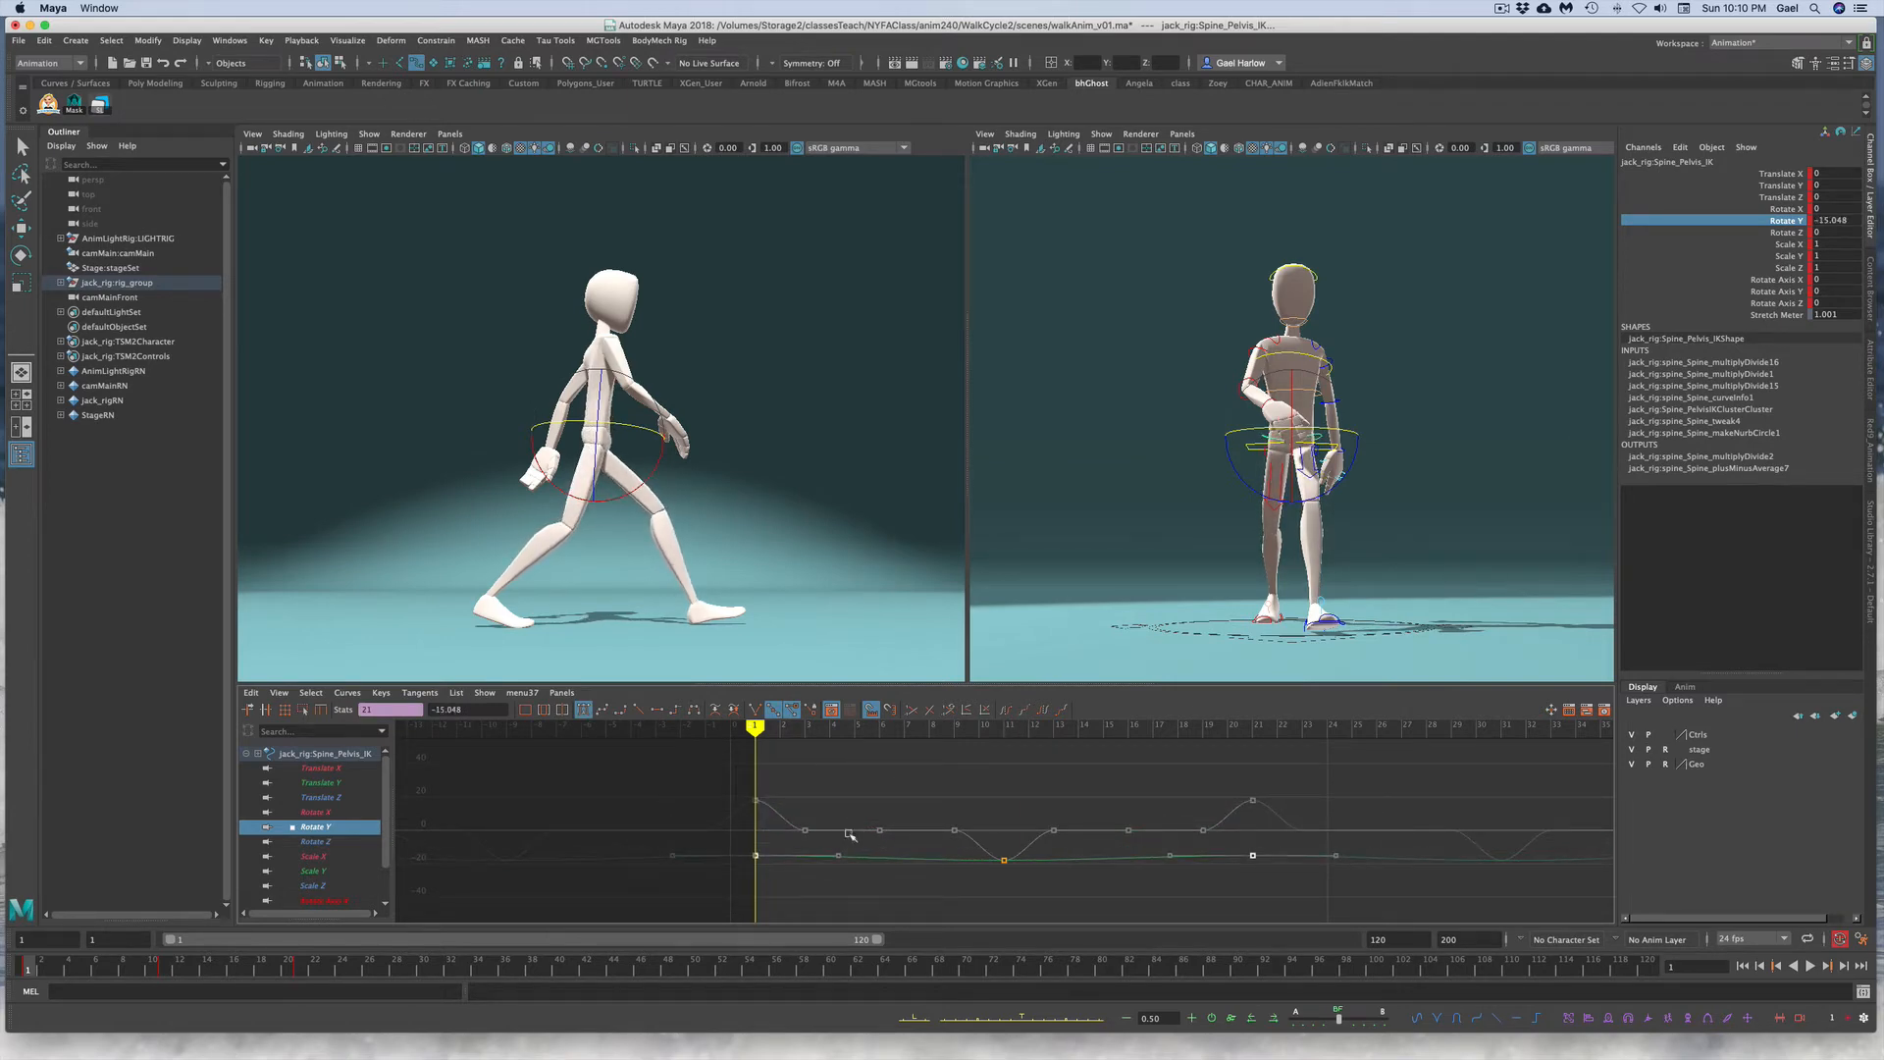
key("z")
Step: Set the pelvis Rotate Y value to -18 on frame 1
left_click(1835, 223)
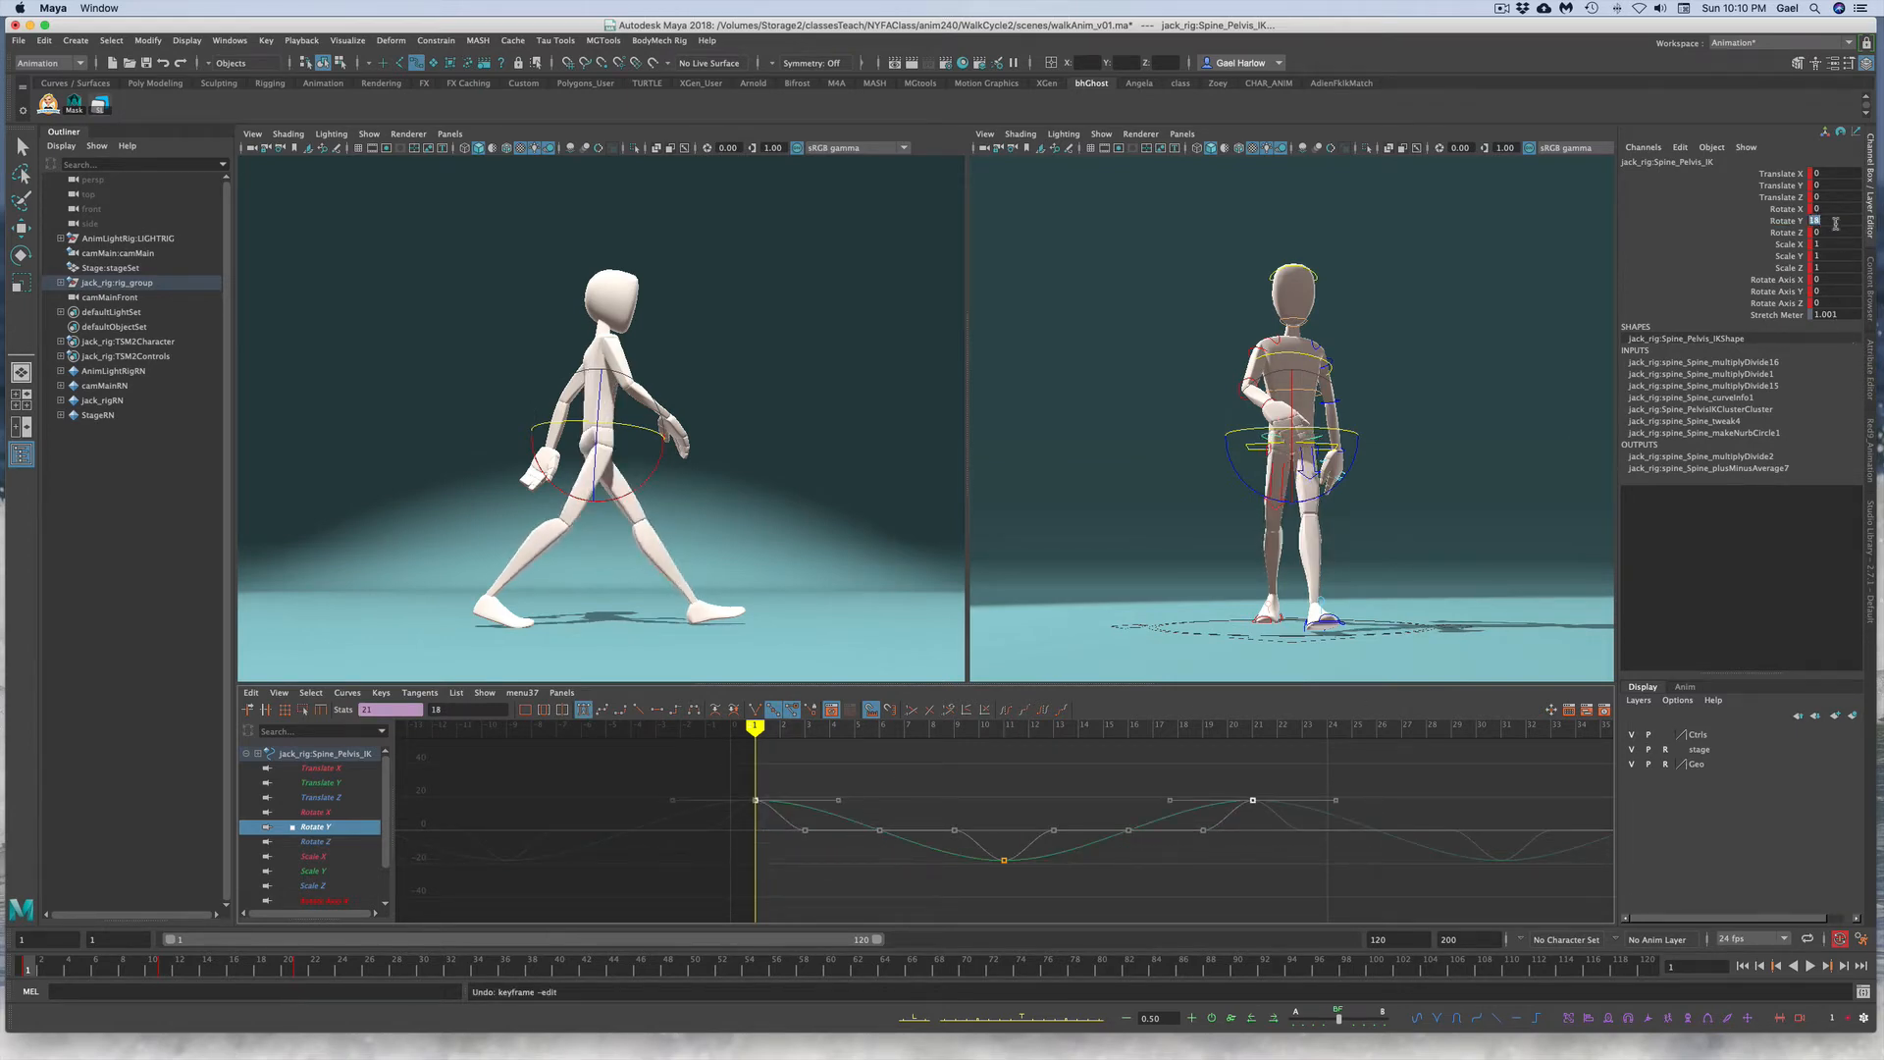
type("-")
key("Return")
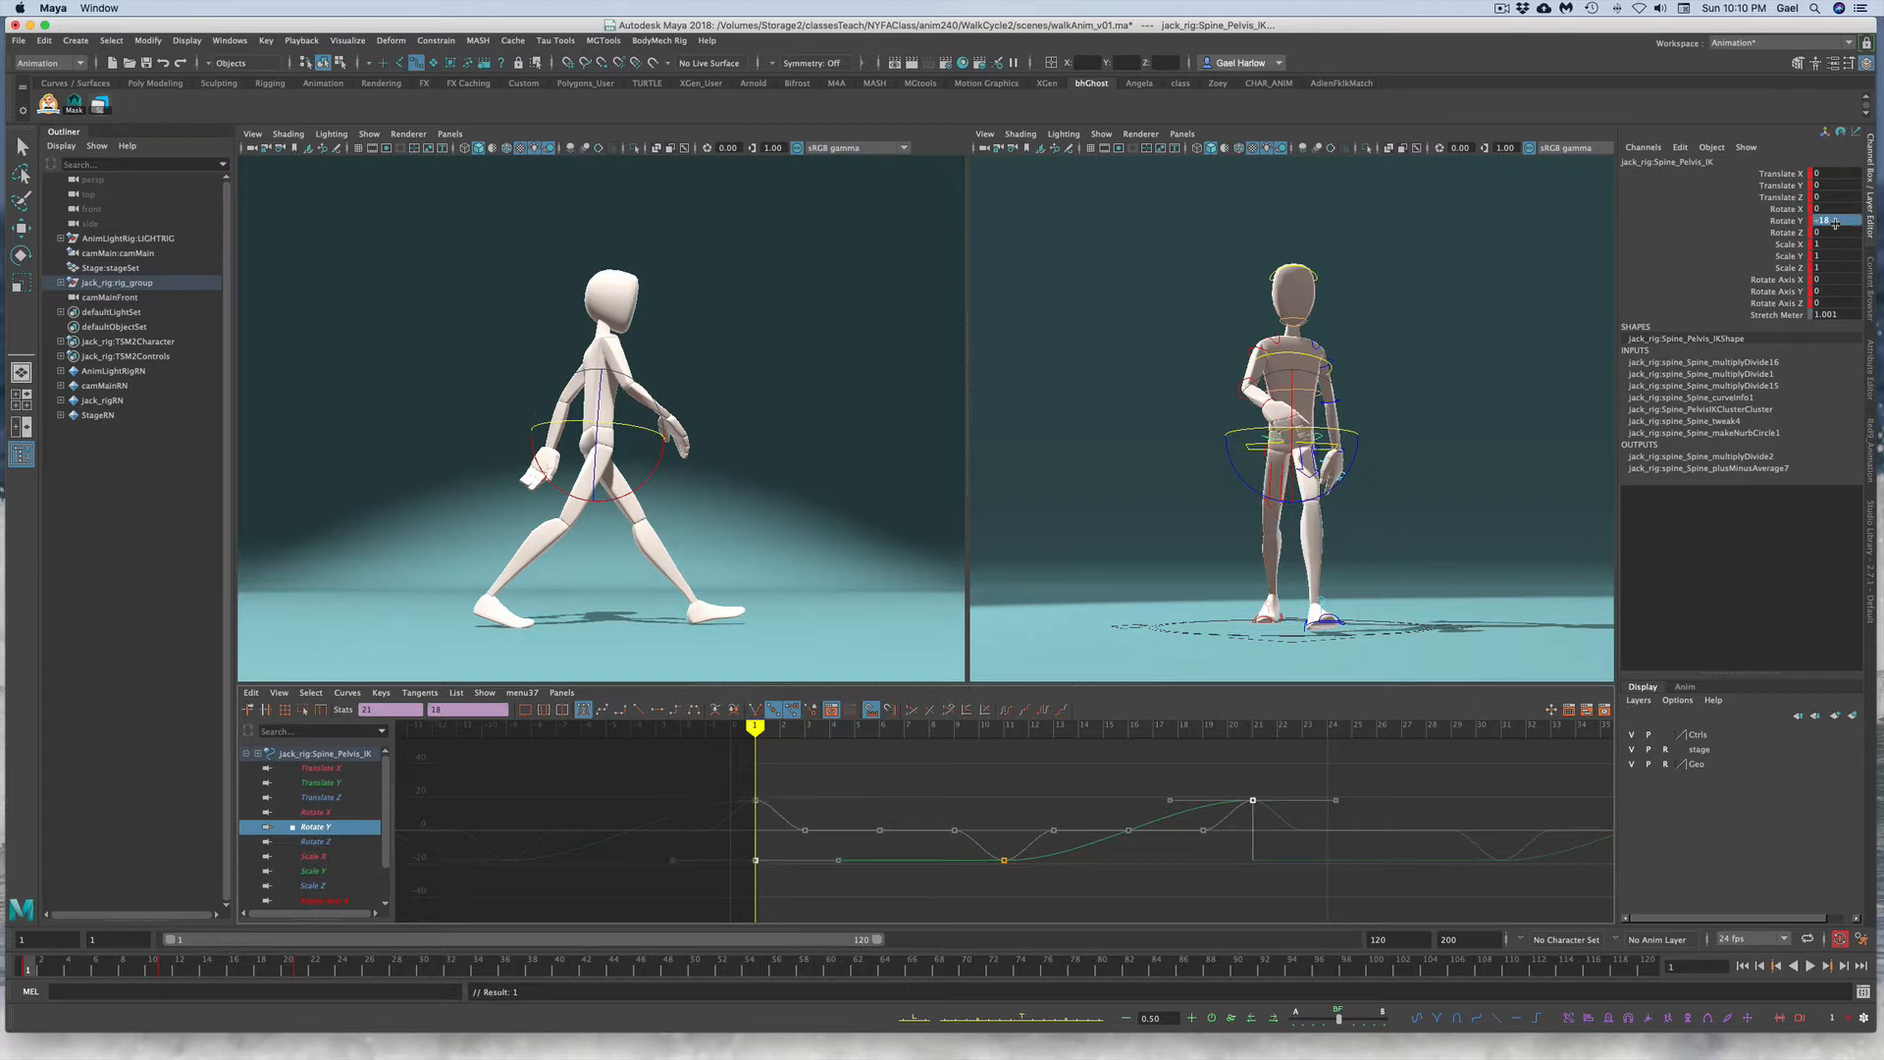
Step: Set the pelvis Rotate Y keys to 18 on frame 11 and -18 on frame 21
left_click(168, 969)
key("e")
left_click(1049, 907)
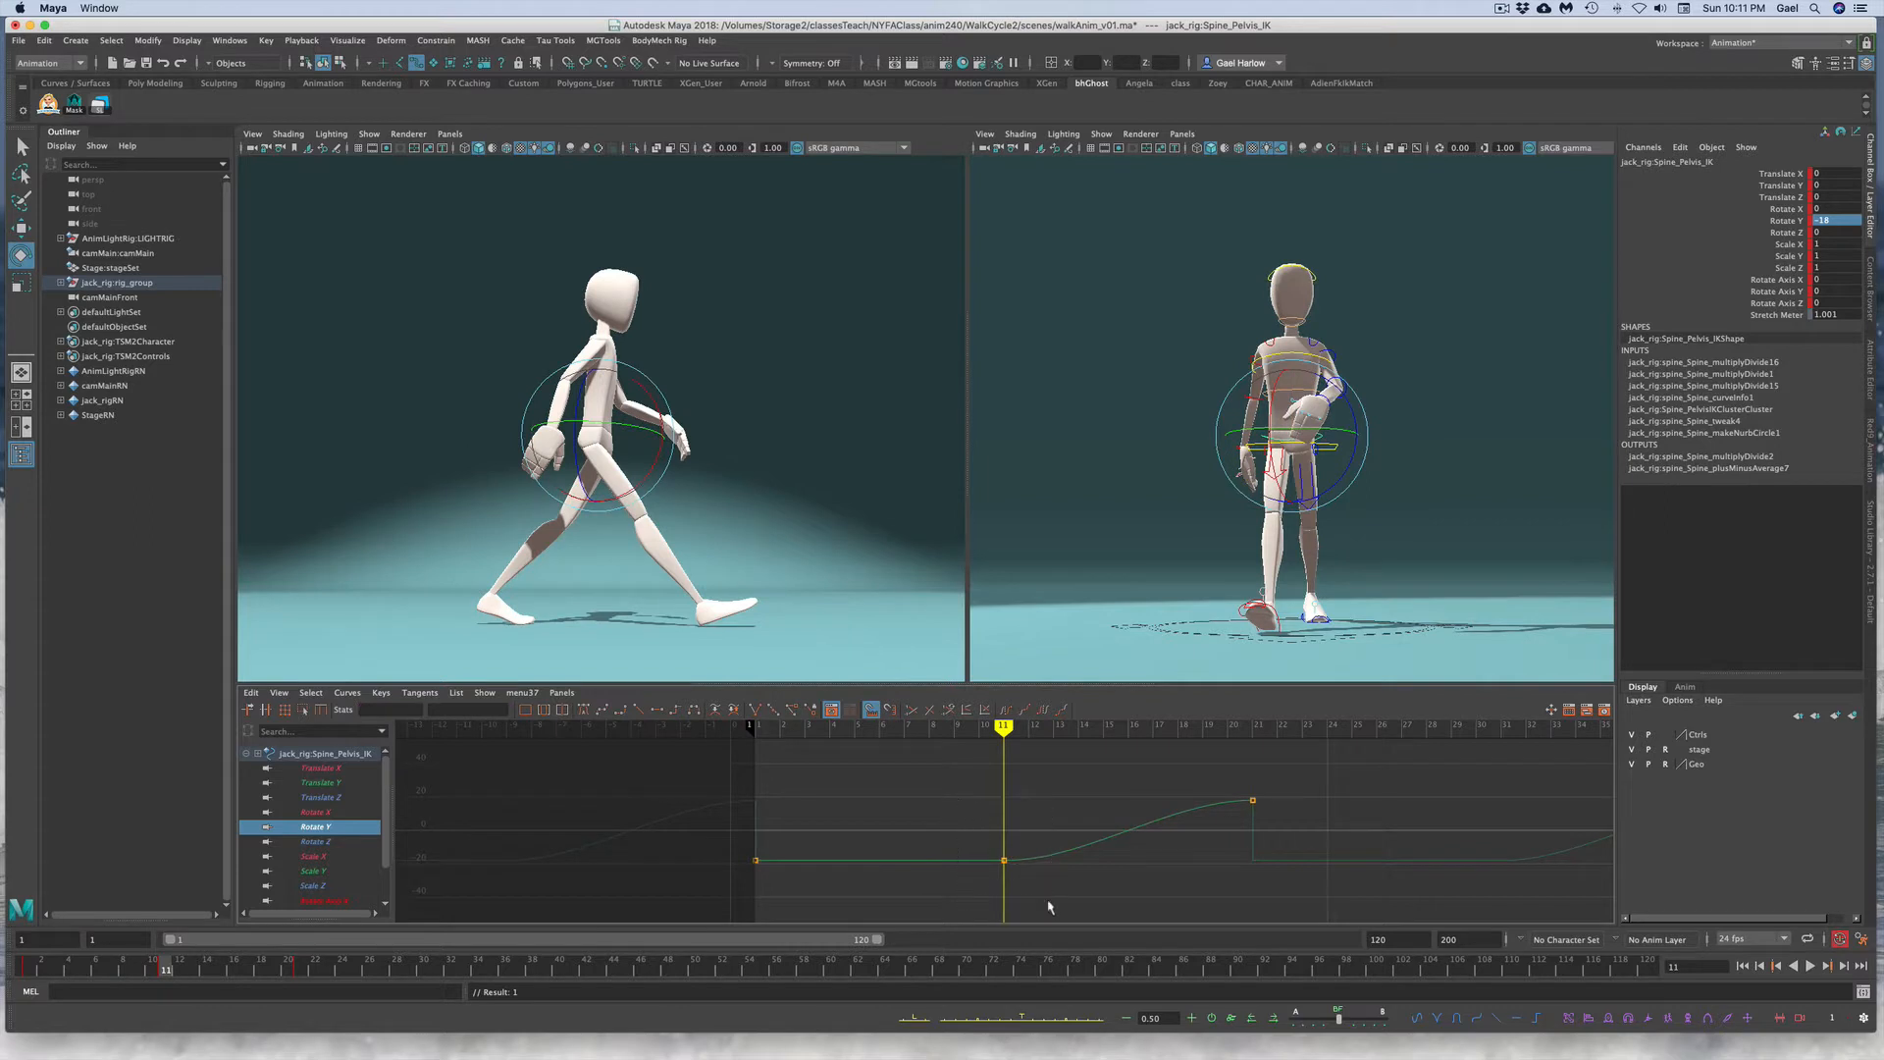
left_click_drag(1049, 908, 969, 833)
left_click_drag(478, 709, 425, 708)
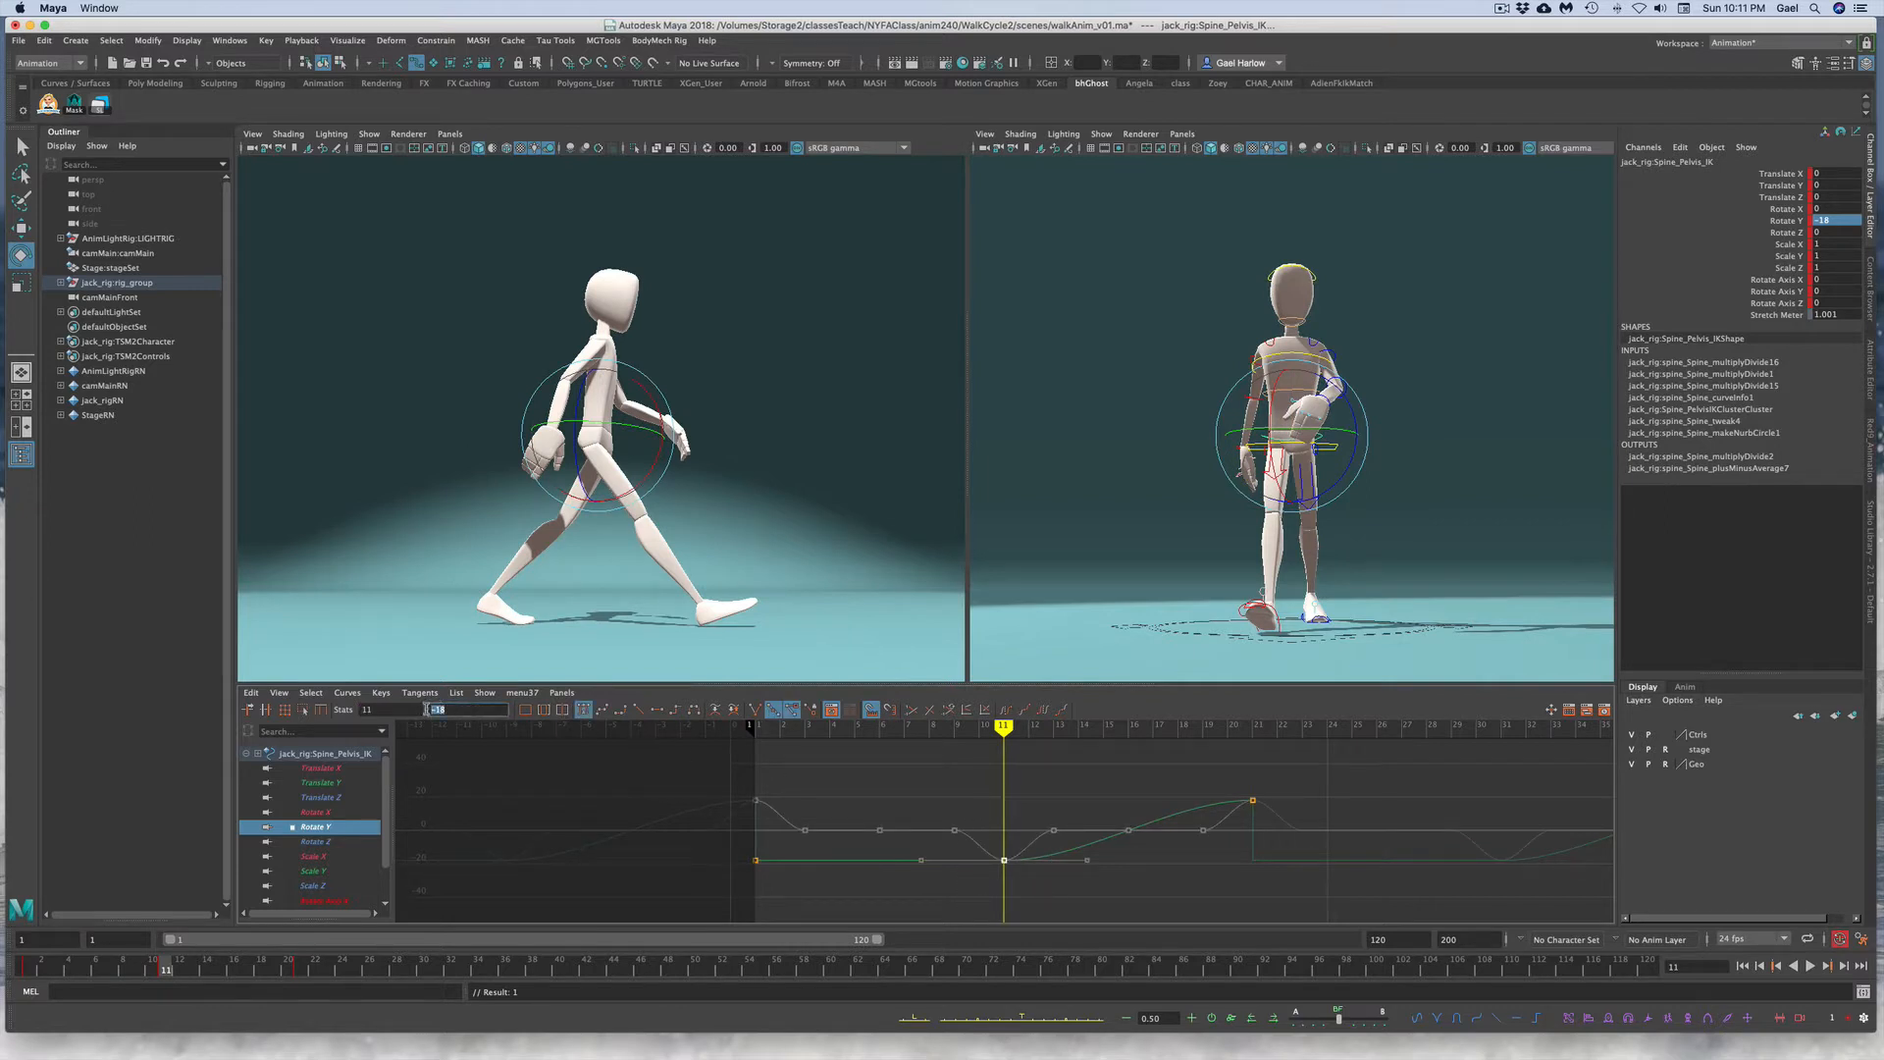
type("18")
key("Return")
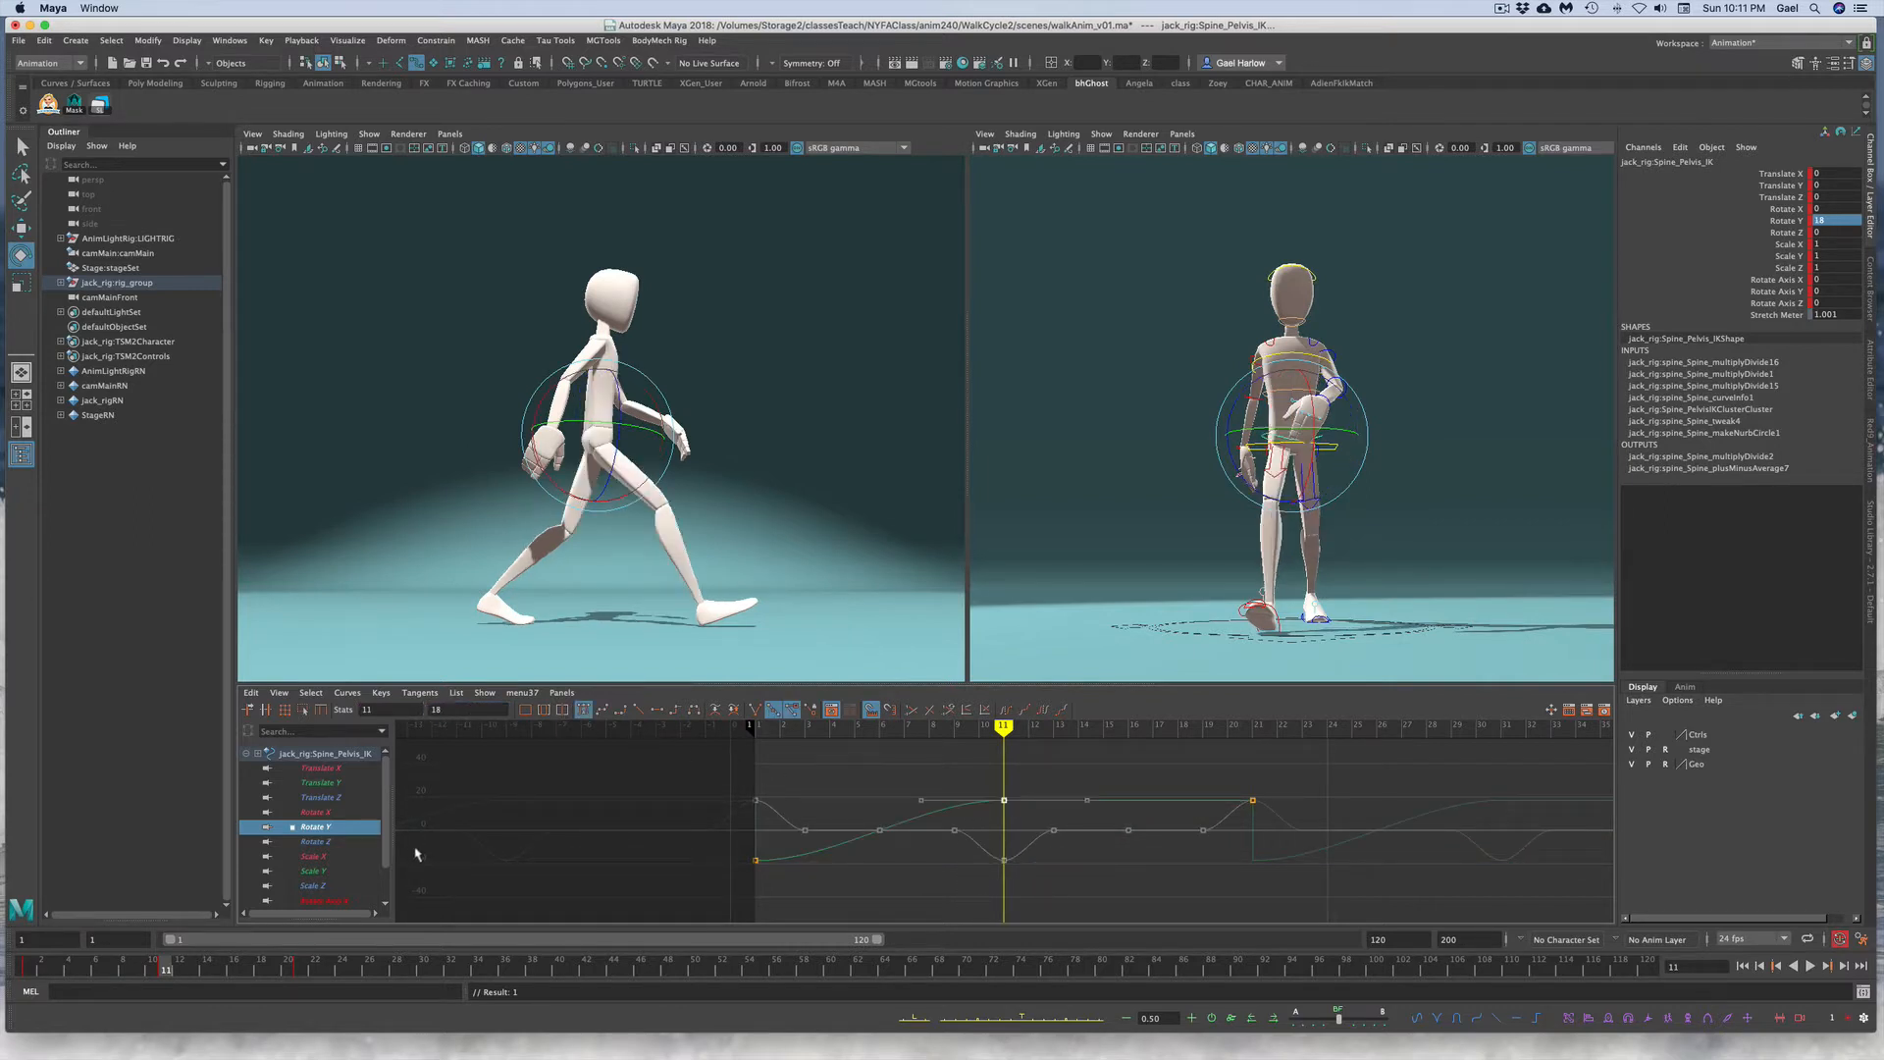
left_click_drag(1240, 786, 1266, 812)
type("-18")
key("Return")
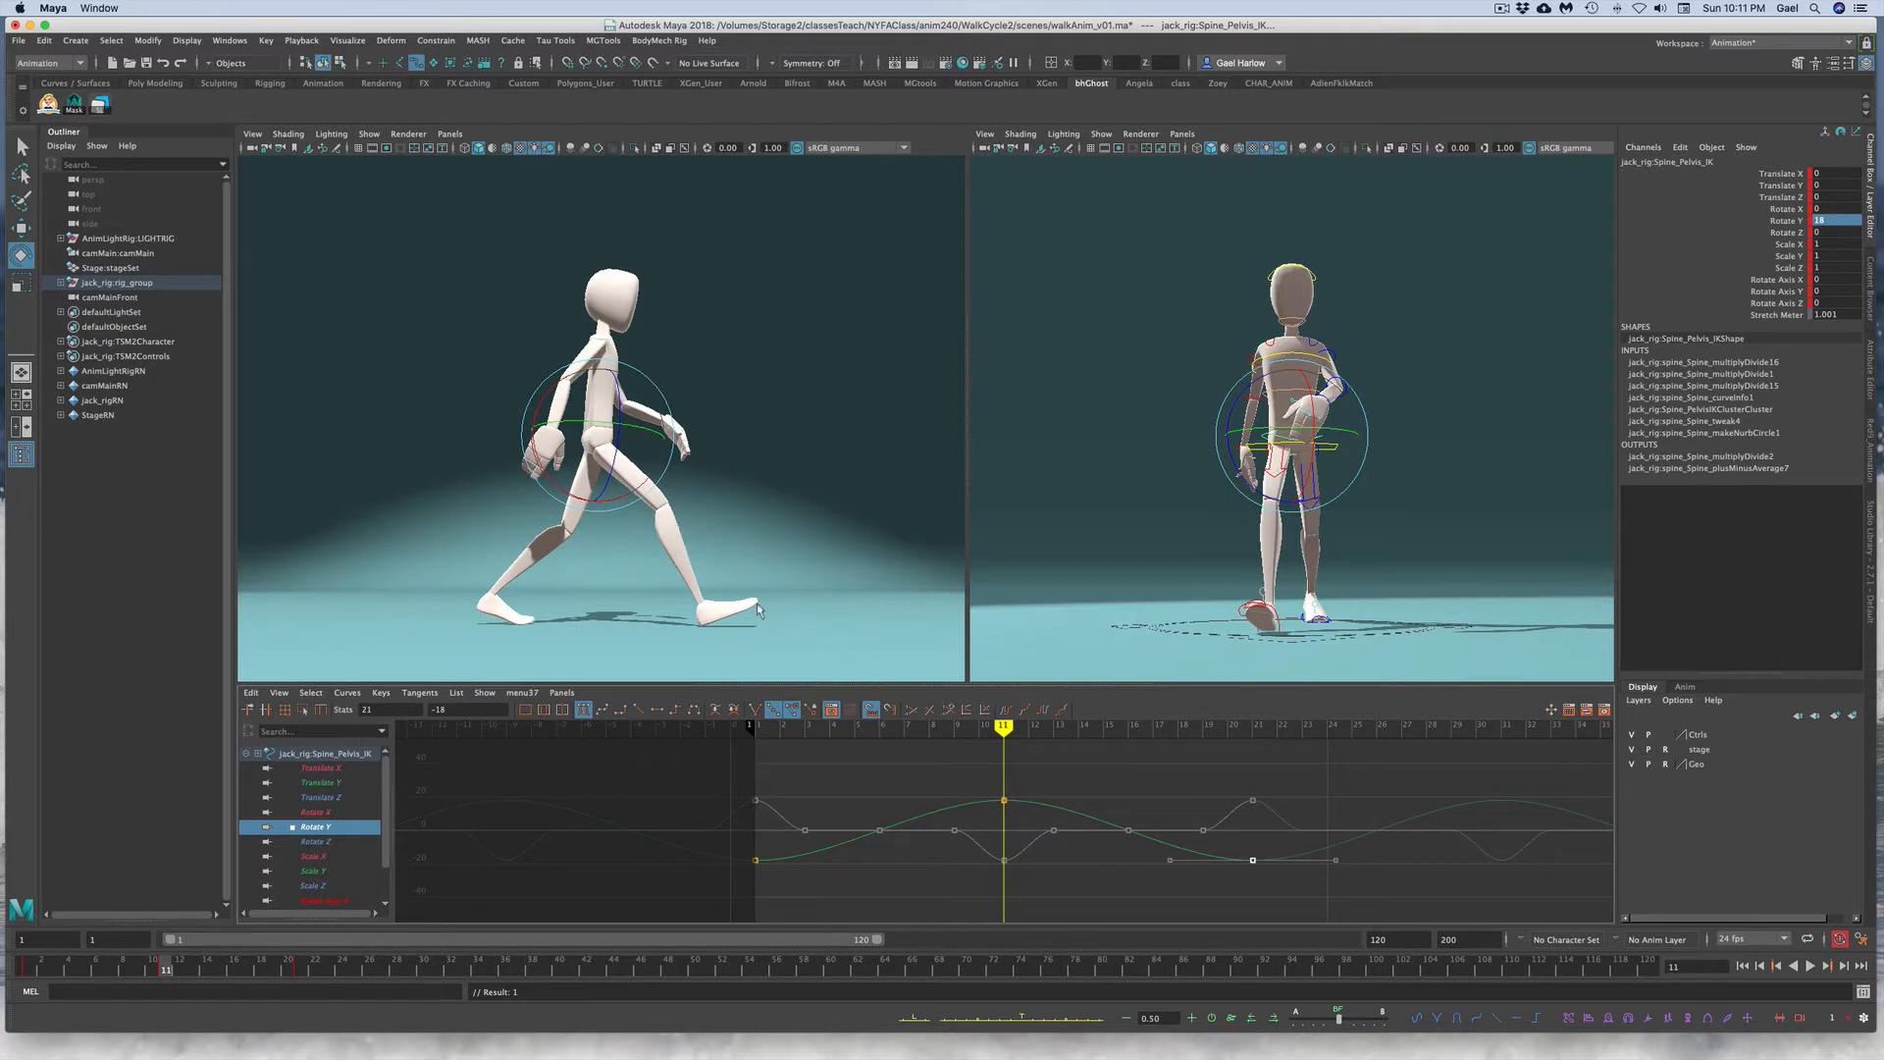
Step: Select the torso control's Rotate Y curve and set its frame 11 key to -12
left_click(1086, 811)
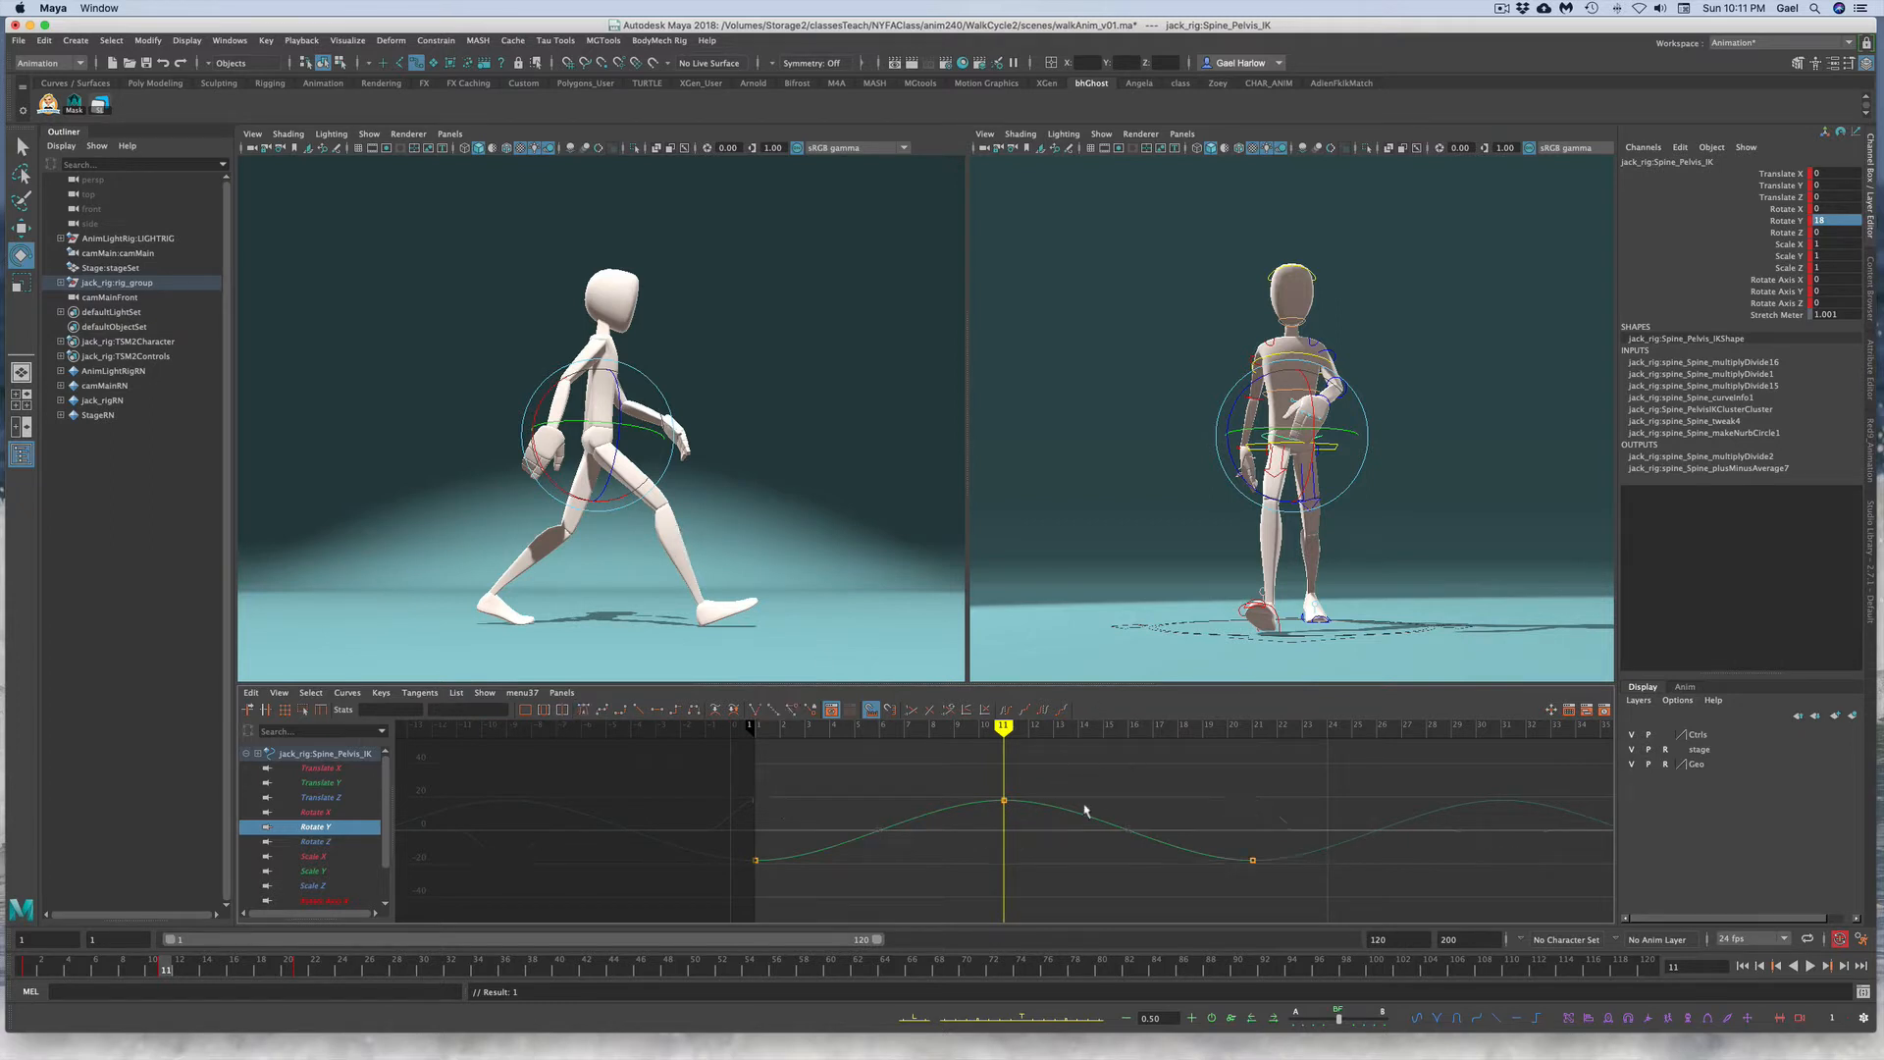
left_click(1505, 250)
left_click(1303, 355)
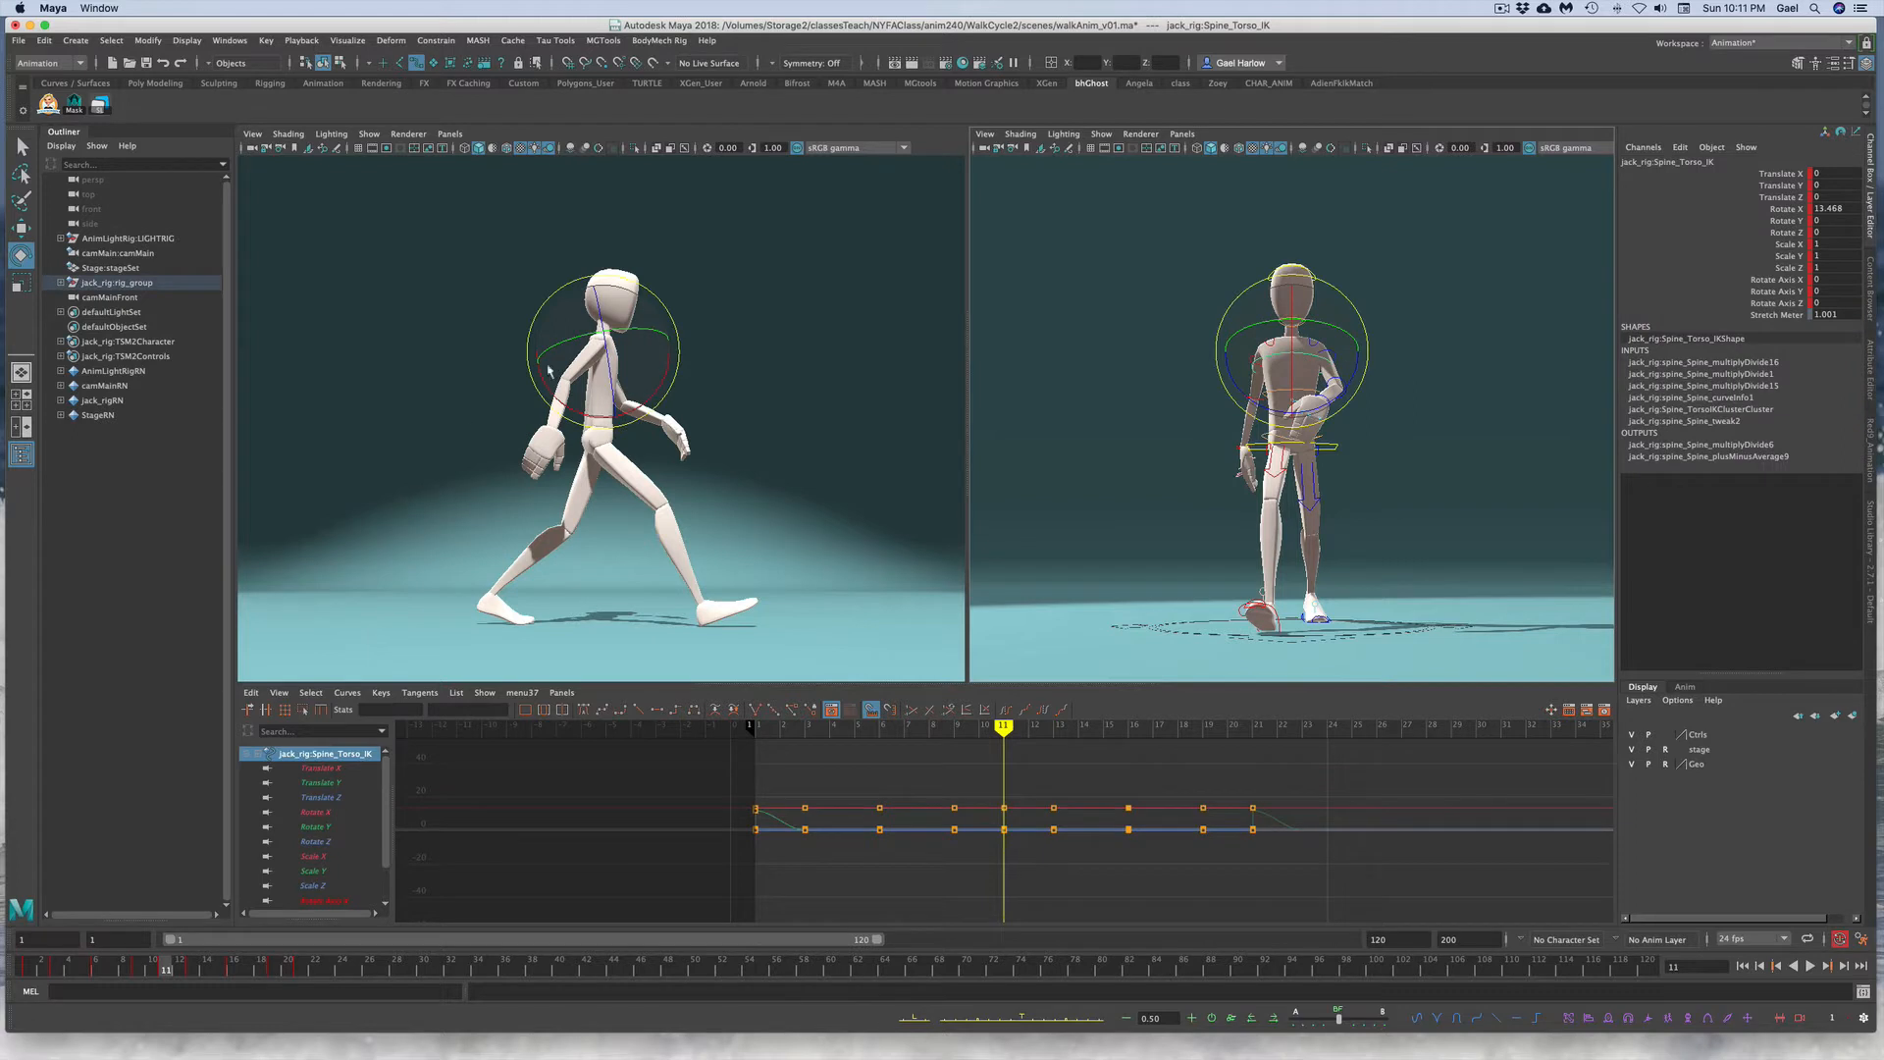
left_click(1778, 221)
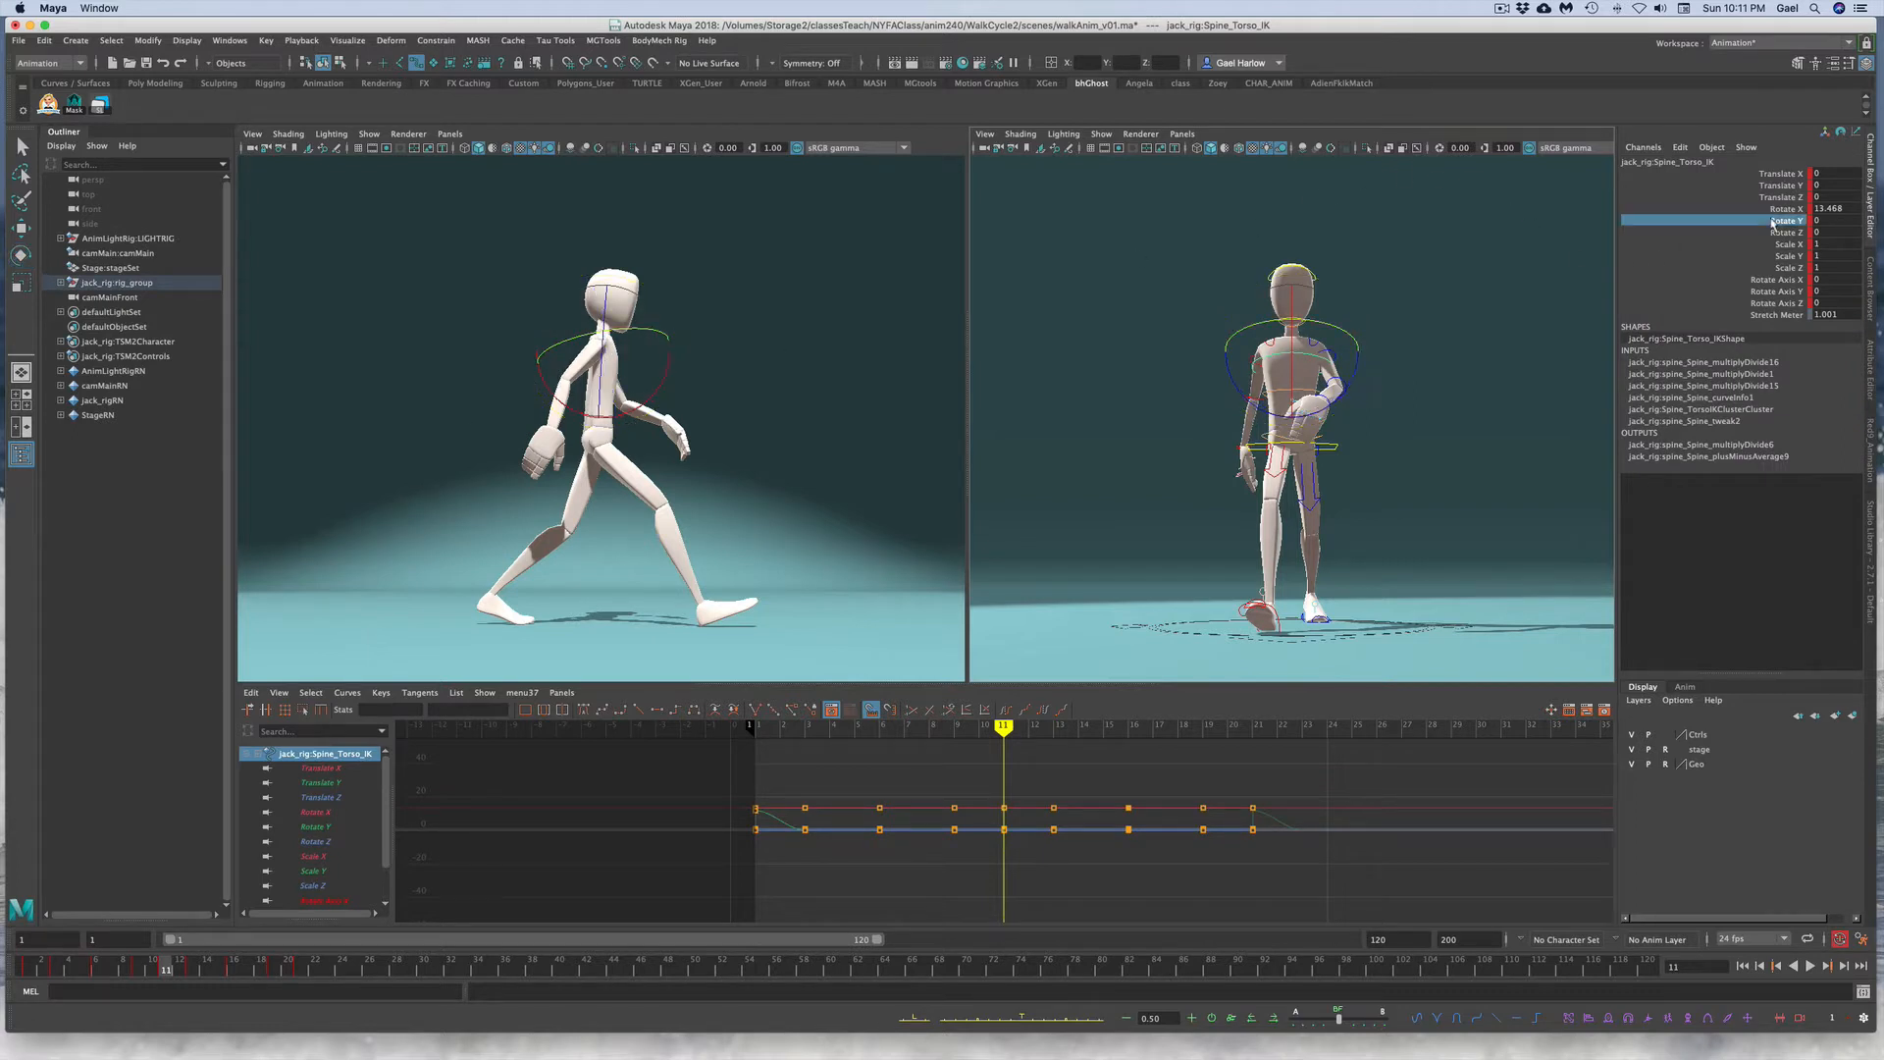
left_click(1005, 829)
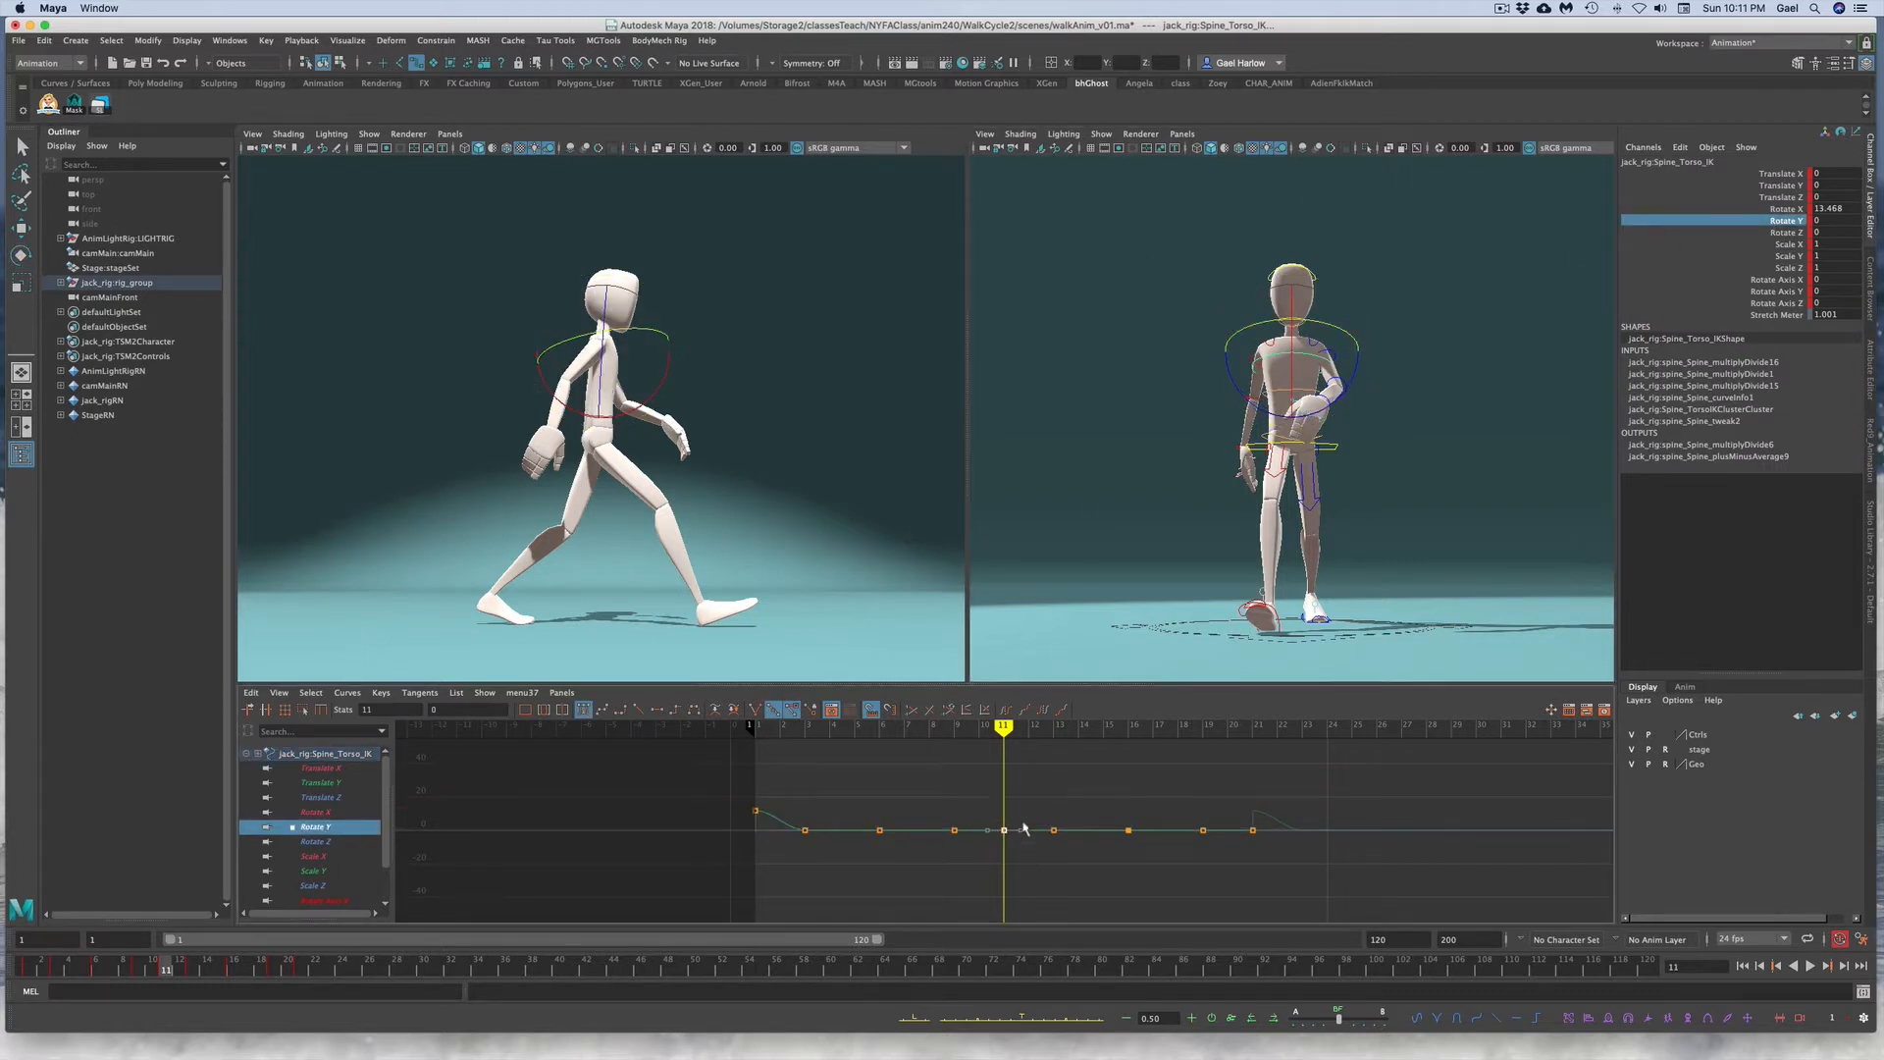
middle_click_drag(1025, 825, 1022, 837)
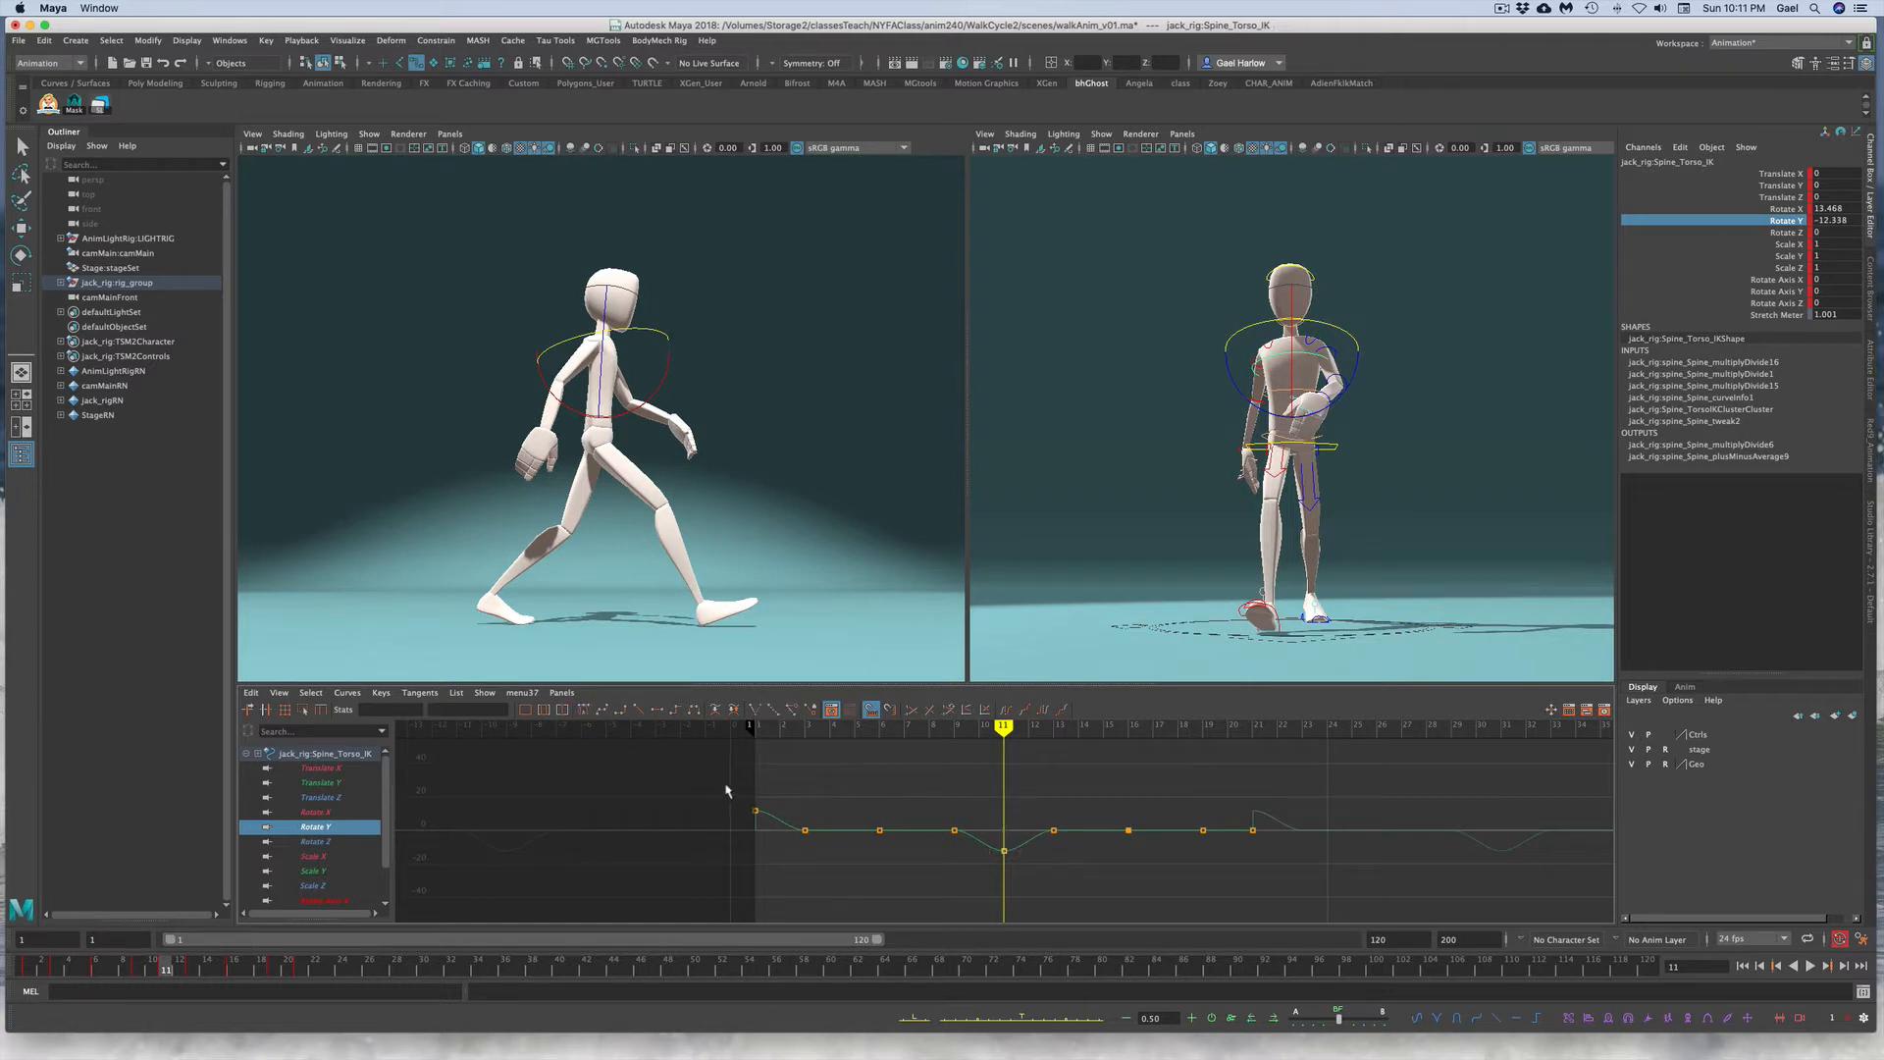
left_click_drag(726, 787, 780, 824)
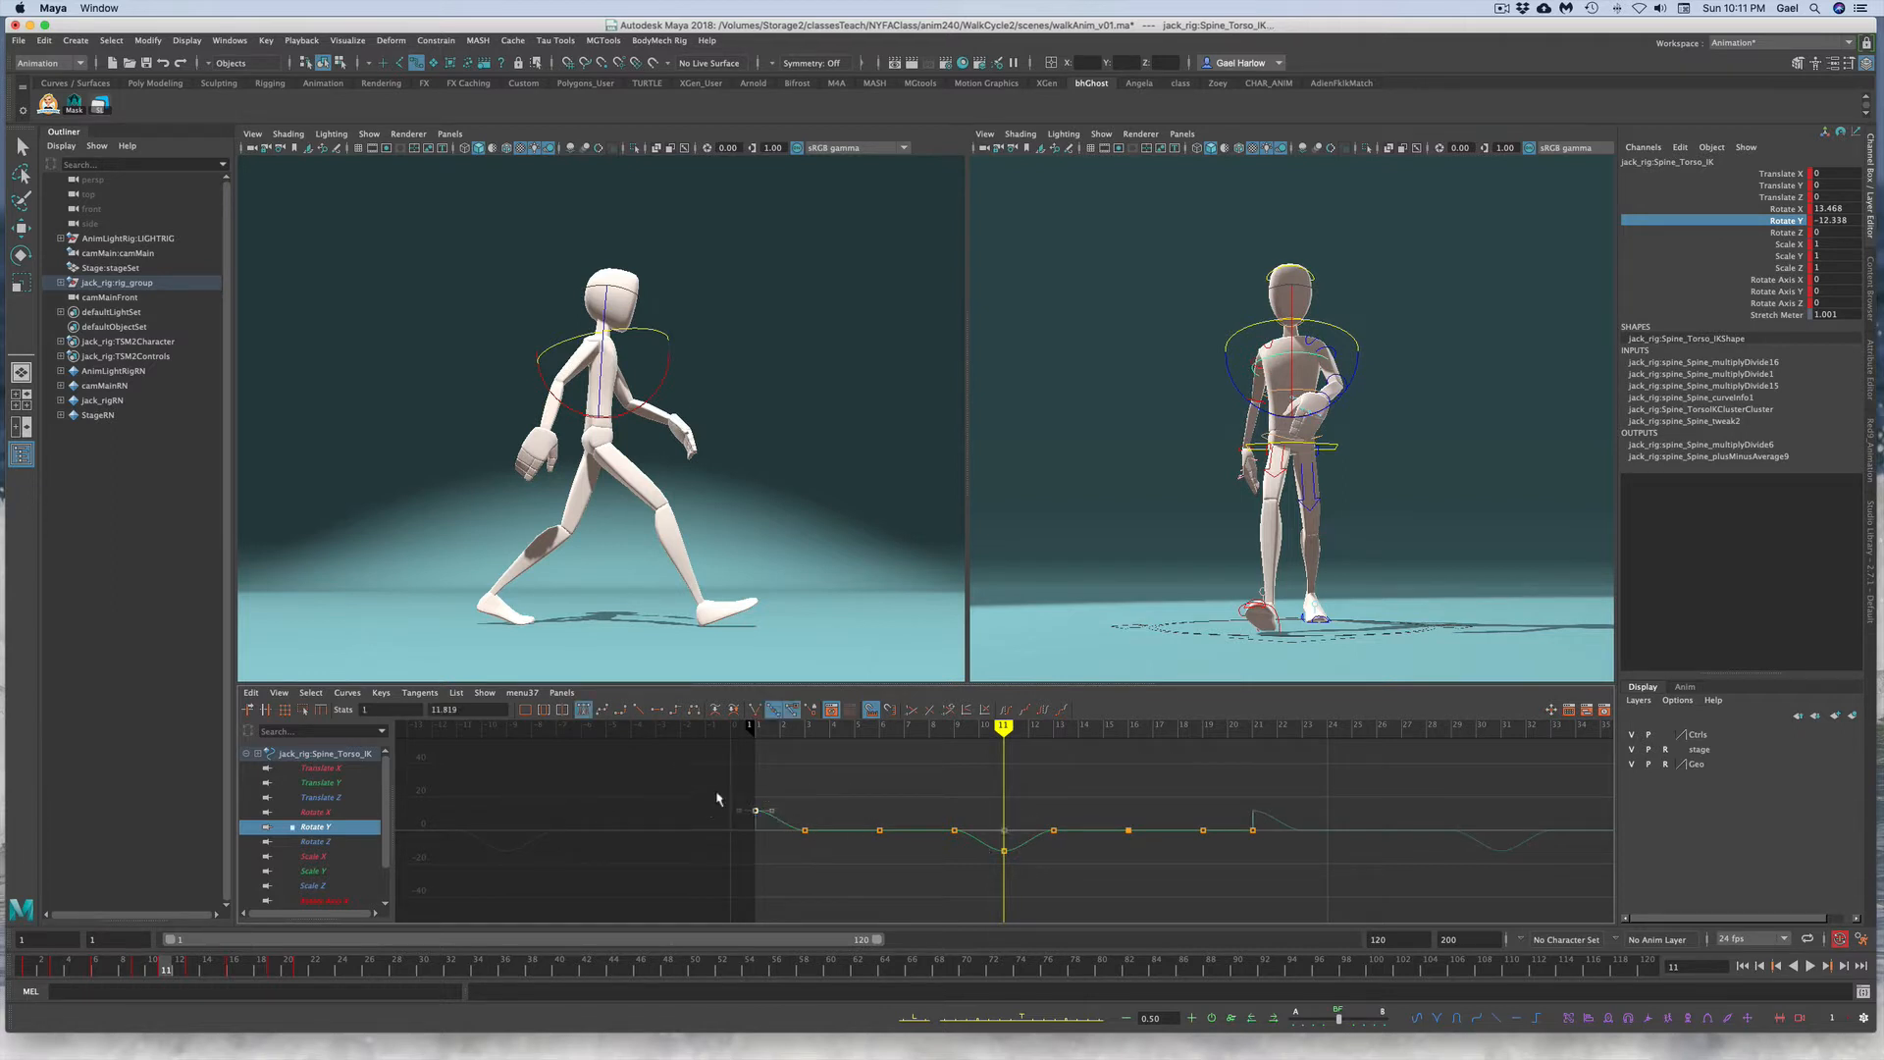
left_click(934, 853)
left_click(1003, 850)
double_click(495, 708)
type("-12")
key("Return")
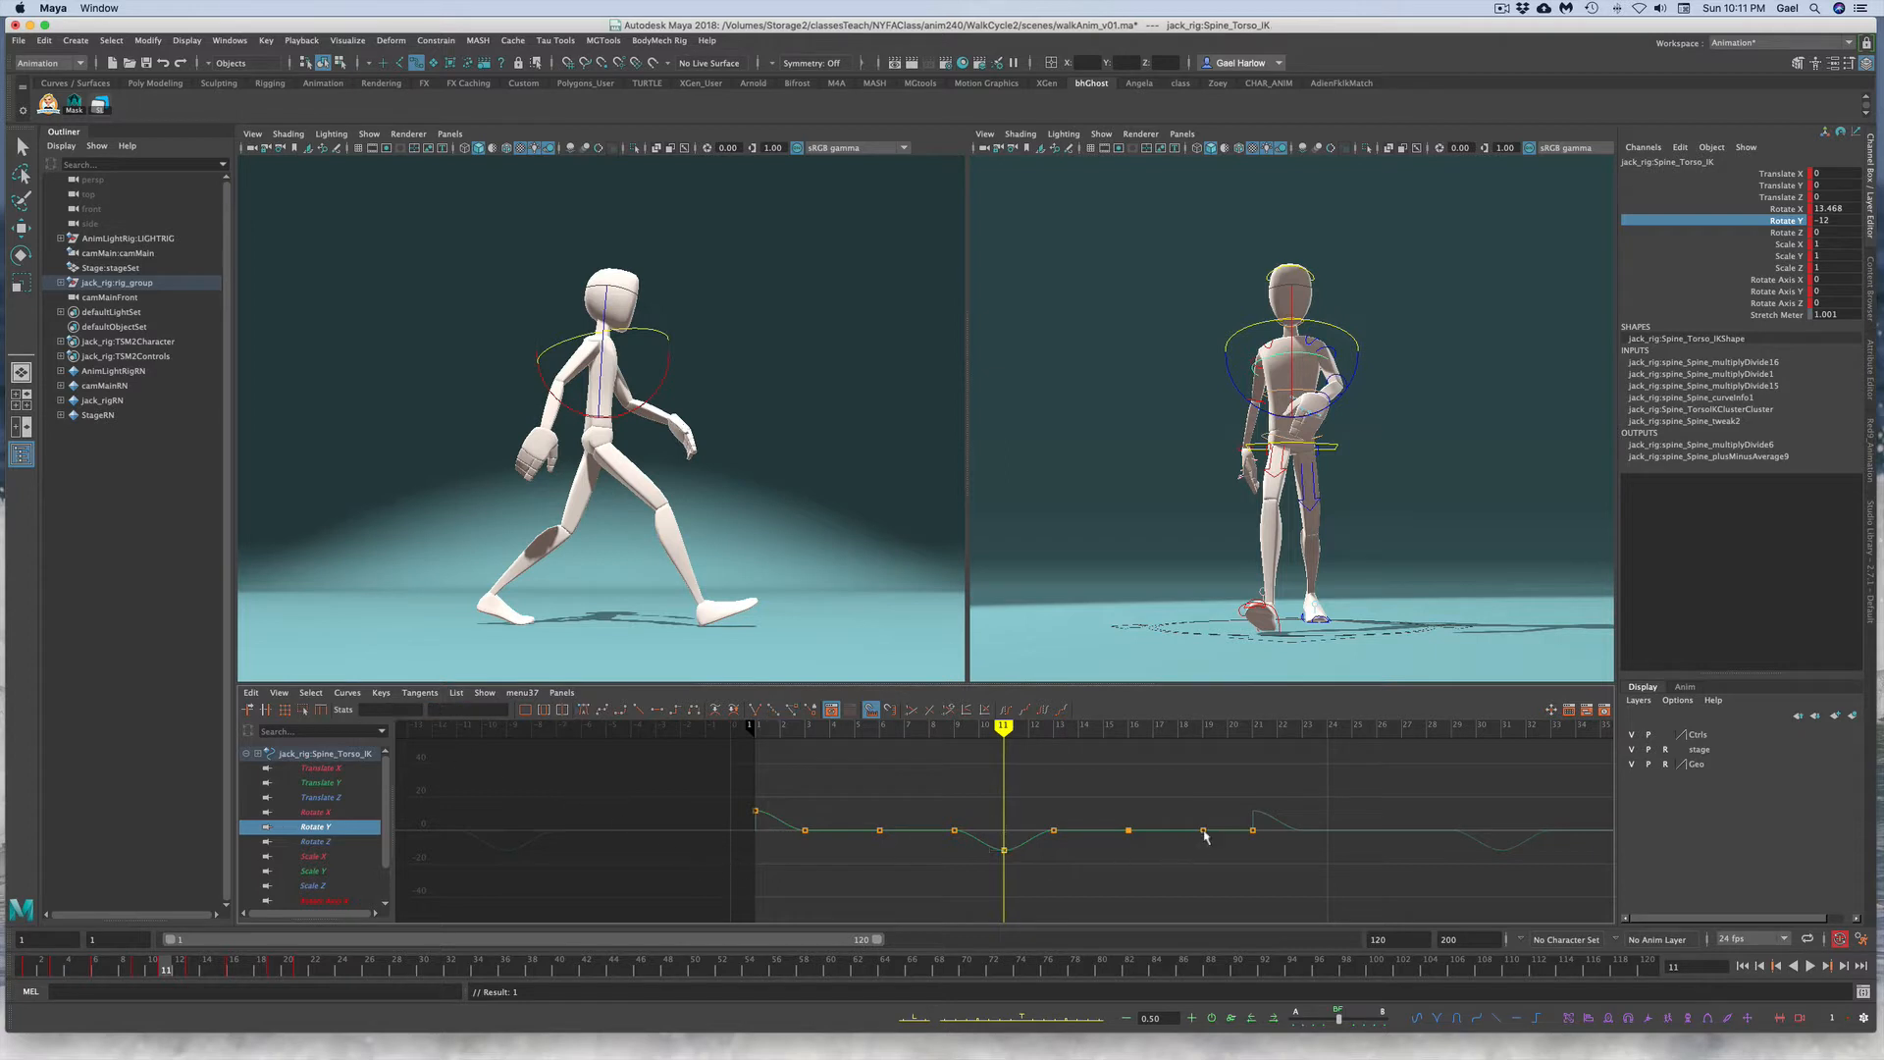
Step: Set the torso Rotate Y keys on frames 1 and 21 to 12
left_click(1253, 831)
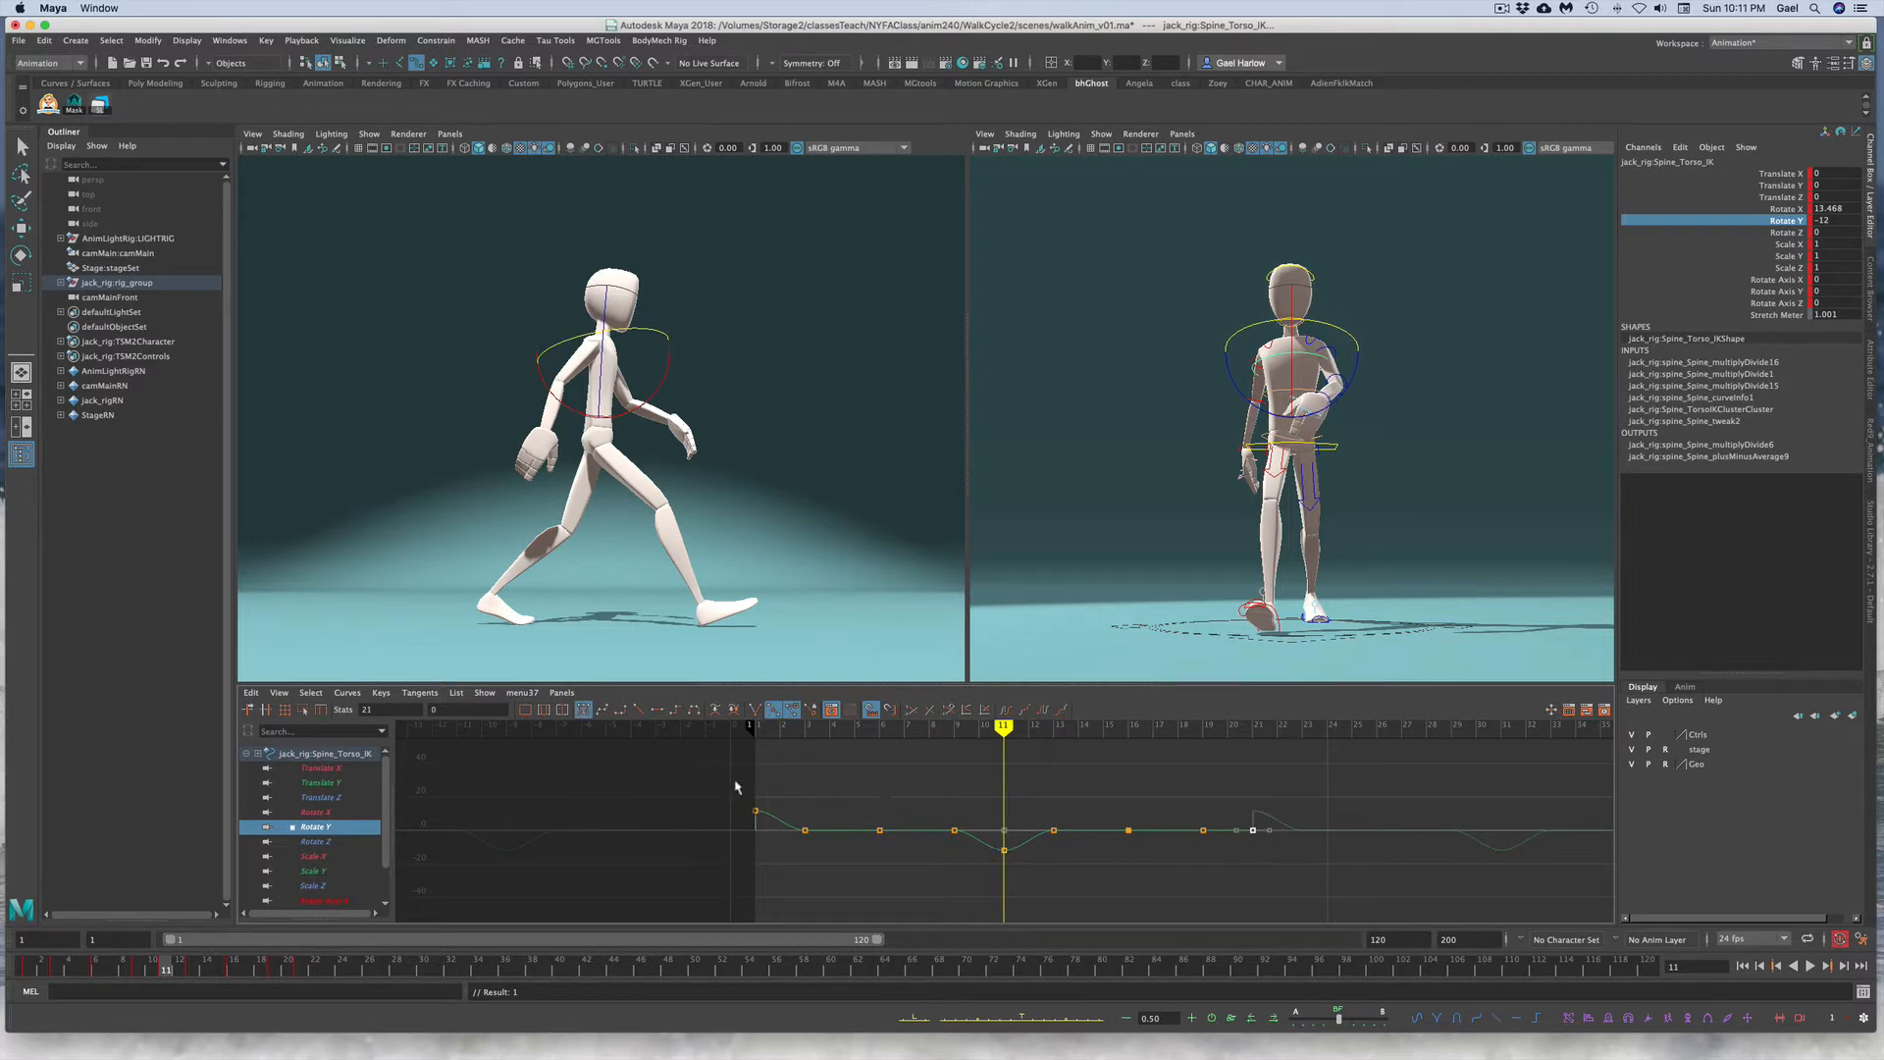
left_click_drag(737, 786, 778, 825)
double_click(474, 710)
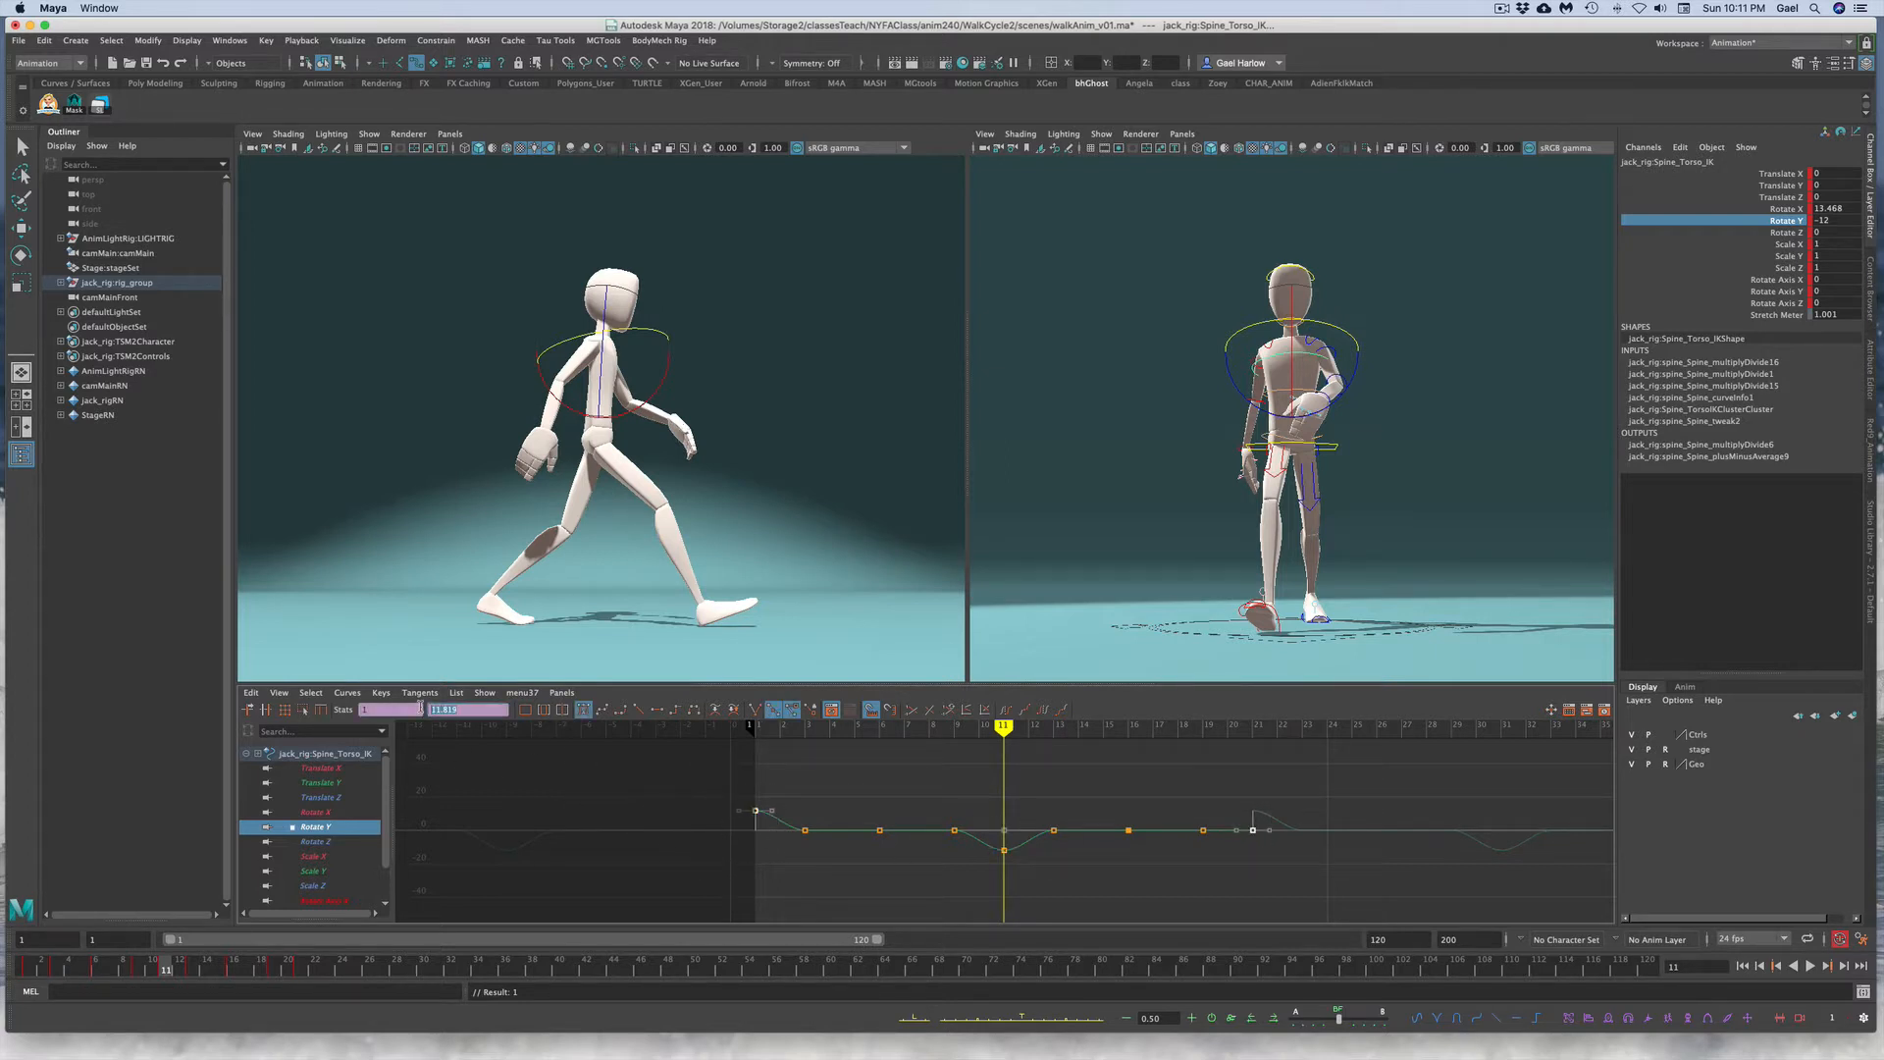
type("12")
key("Return")
Step: Delete the intermediate torso Rotate Y keys between frames 1 and 21 except frame 11, and play back the walk
left_click(774, 822)
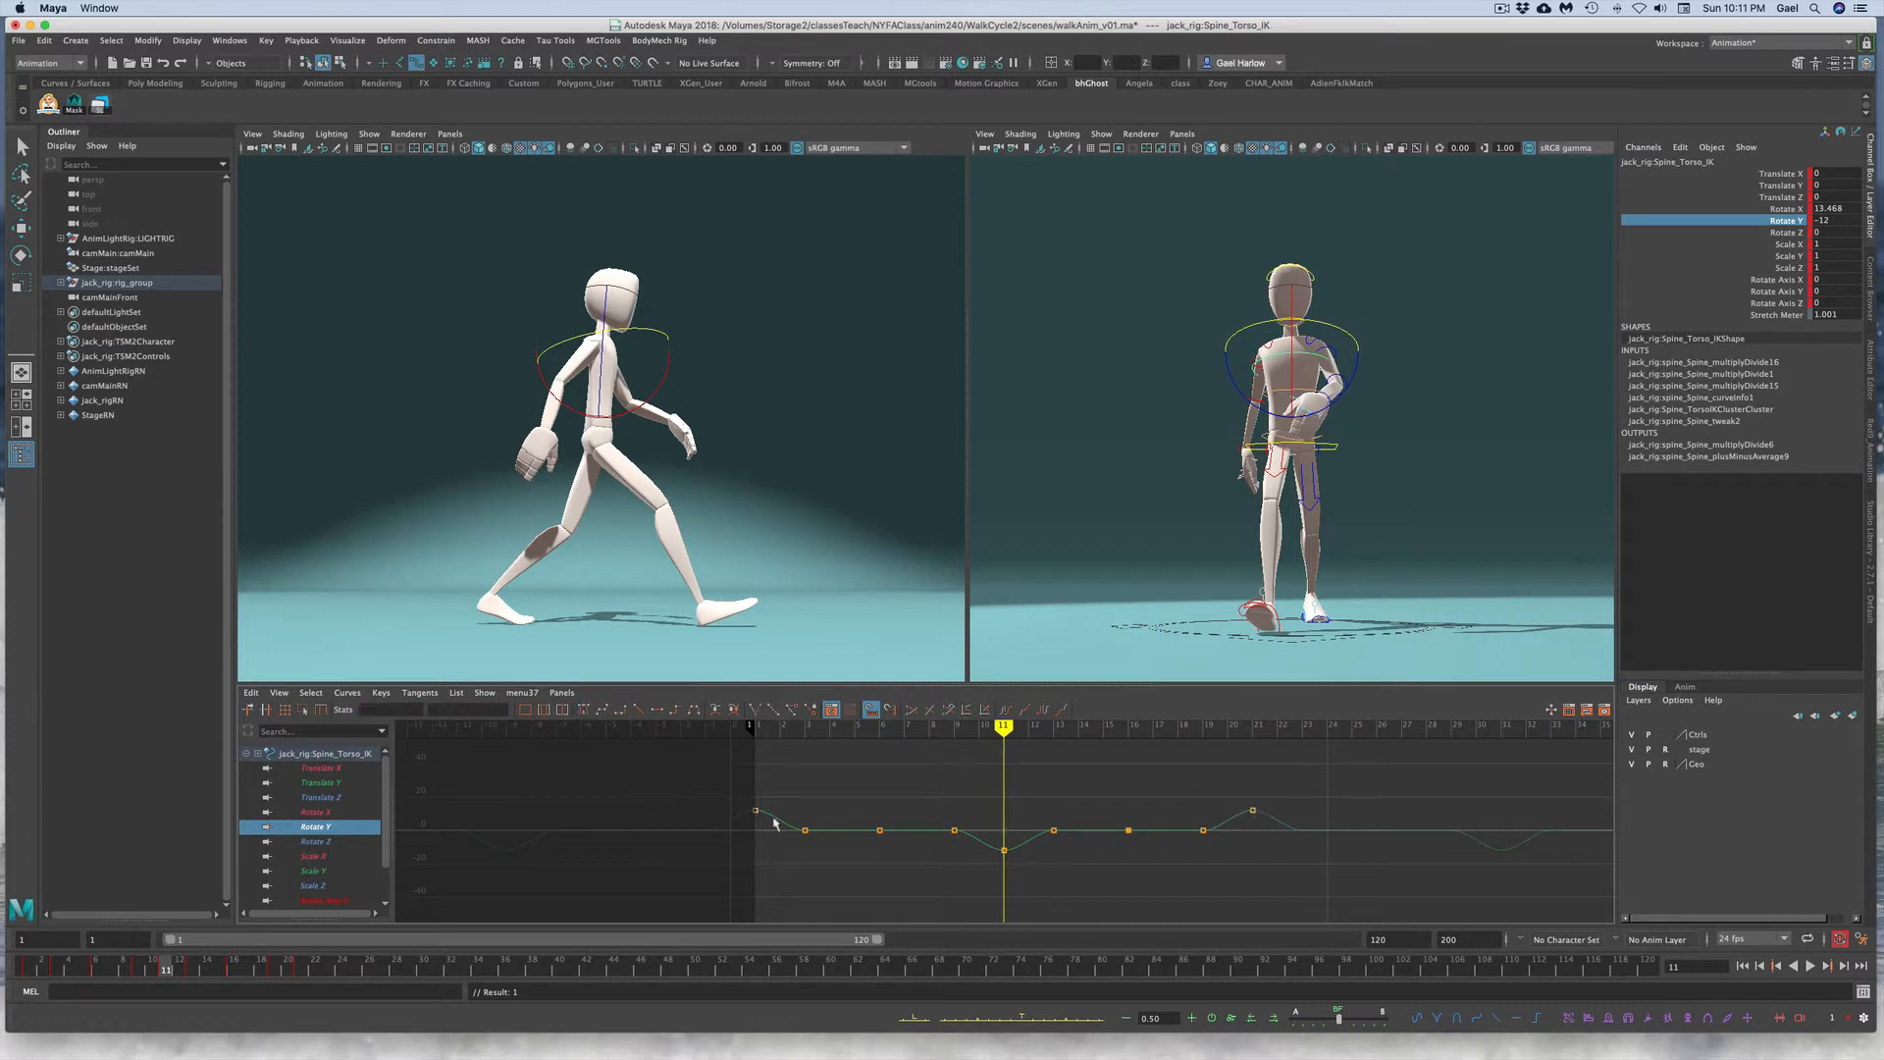
left_click_drag(786, 811, 1211, 842)
key("Delete")
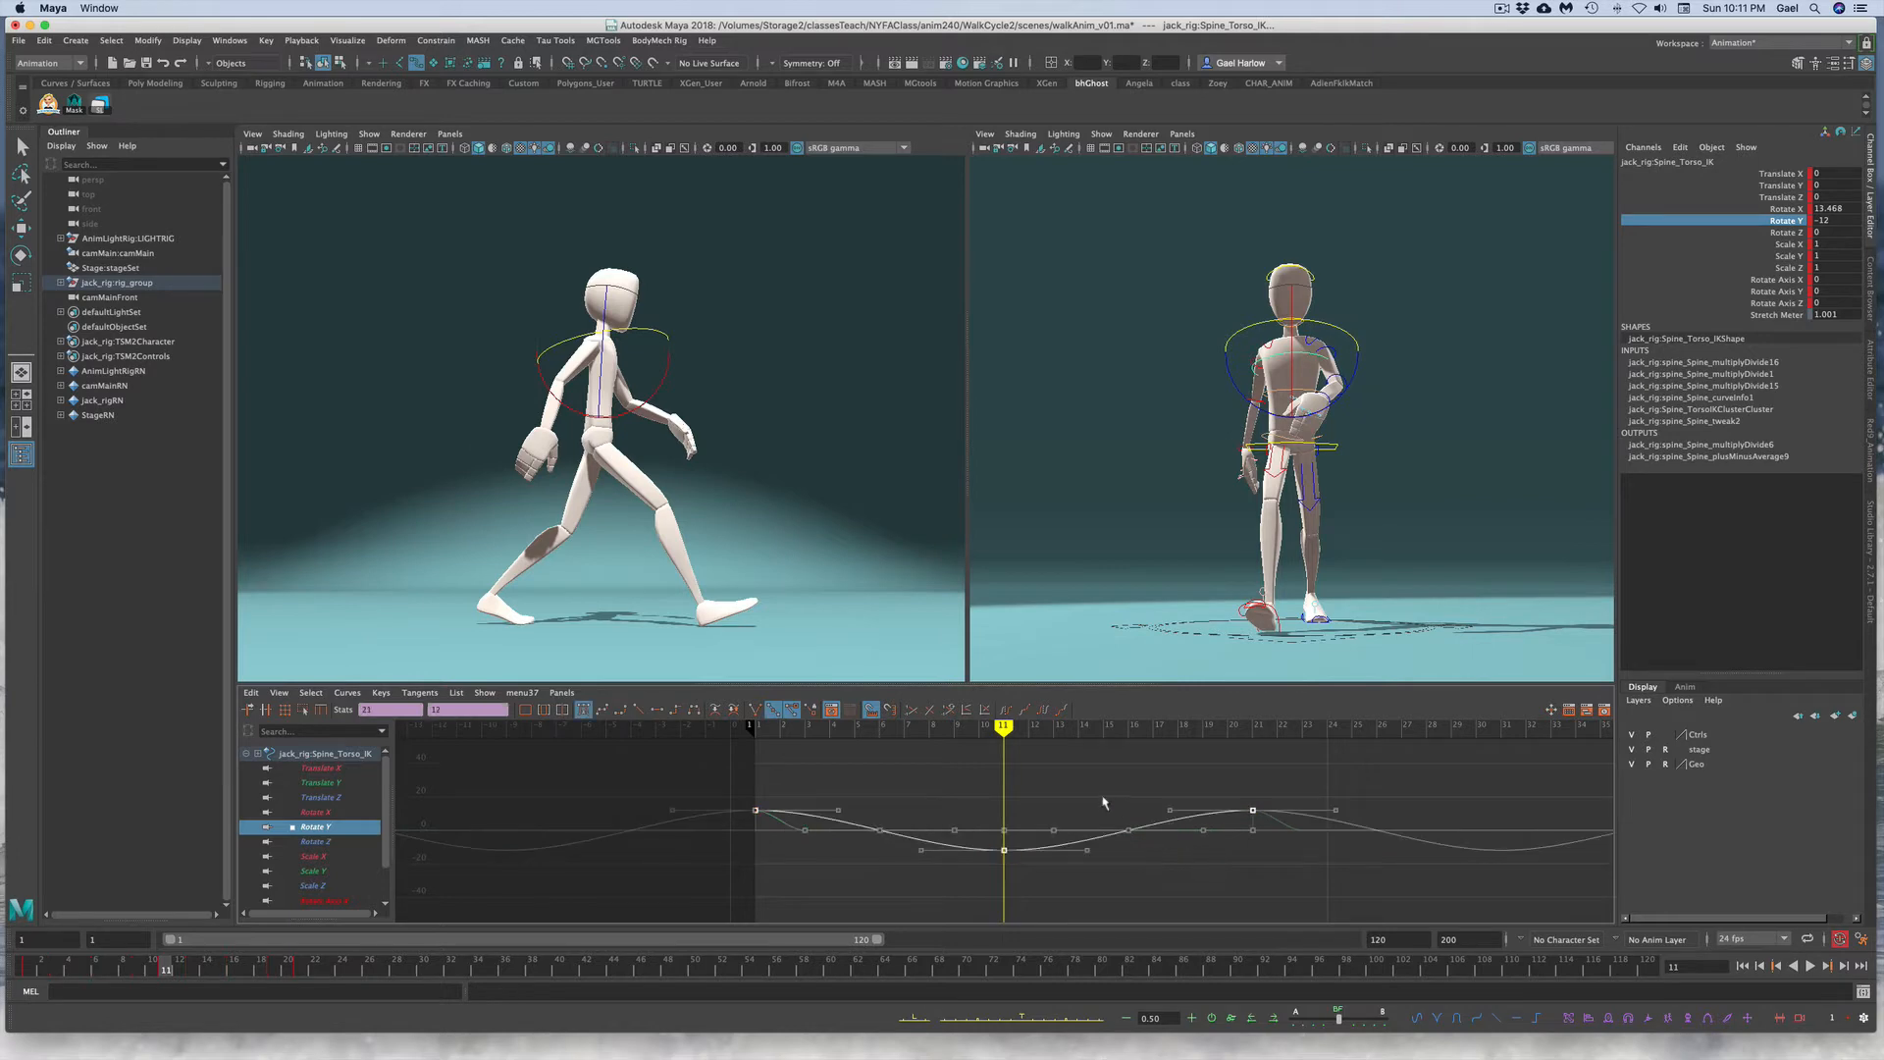
key("alt+v")
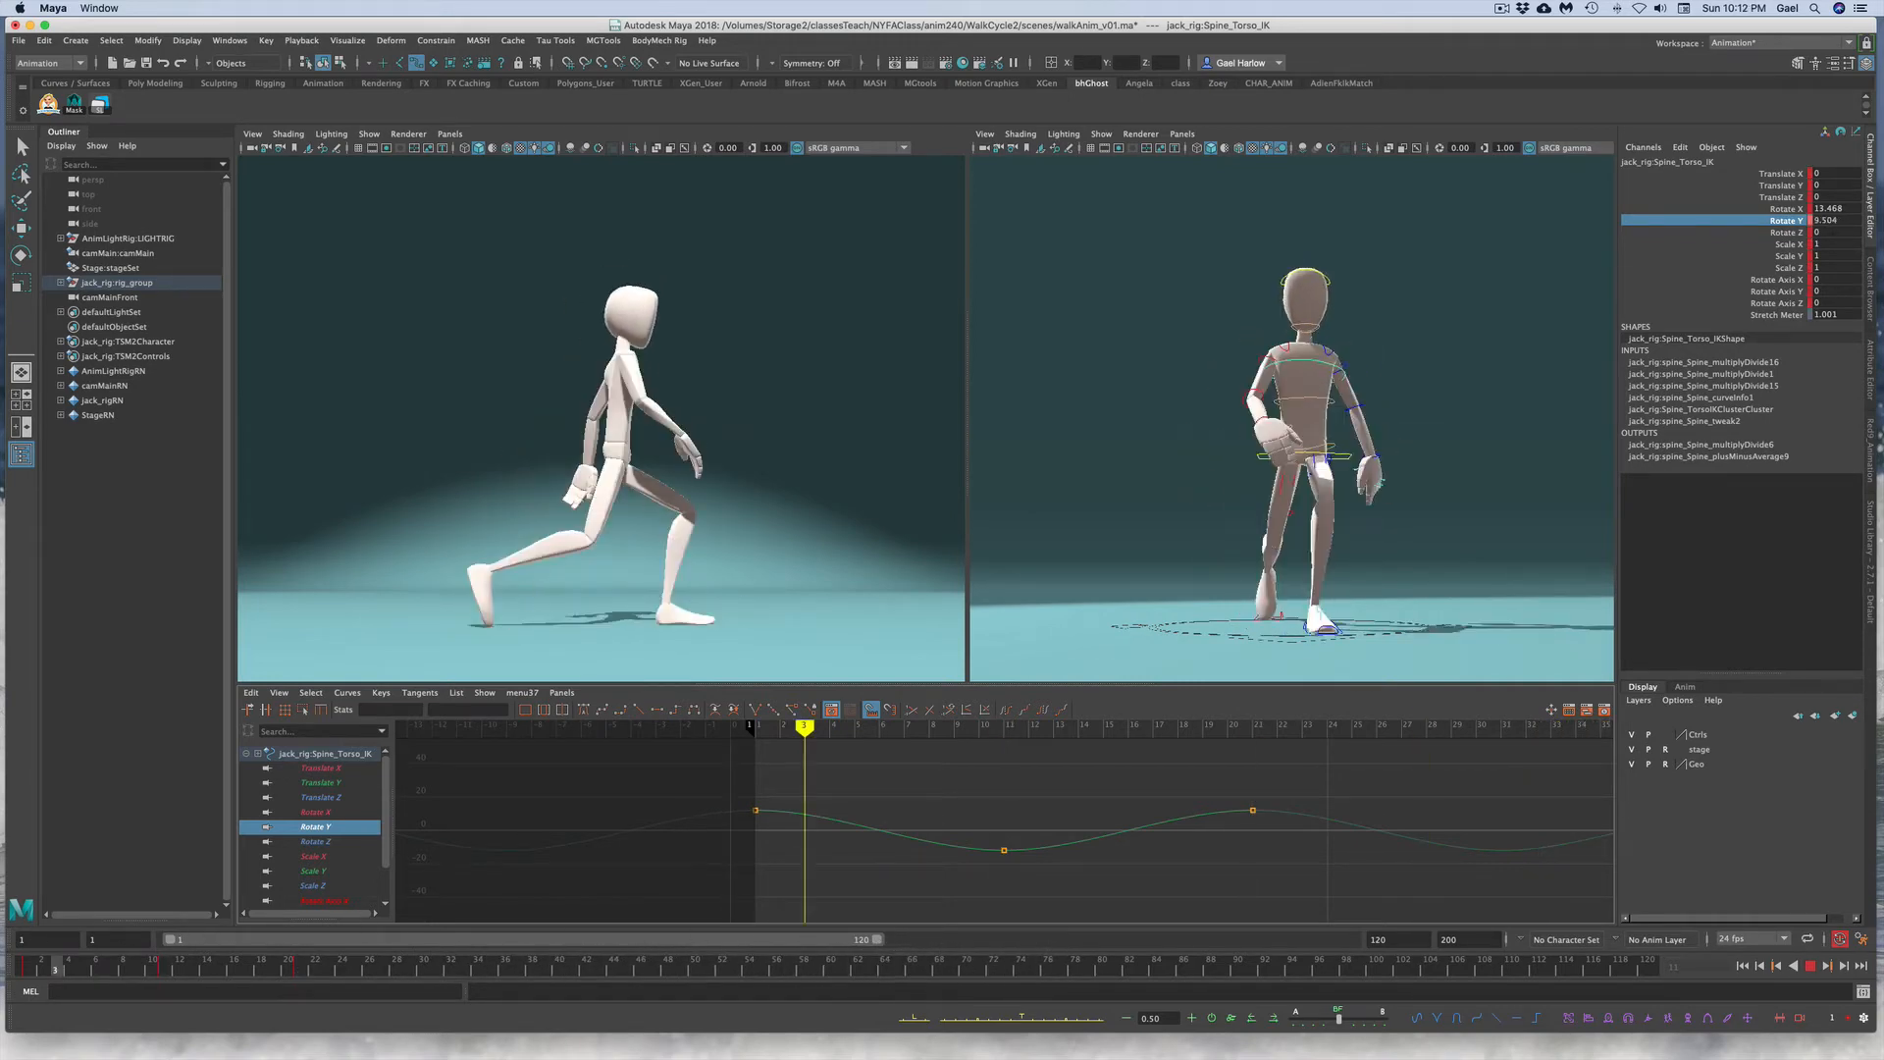
key("Escape")
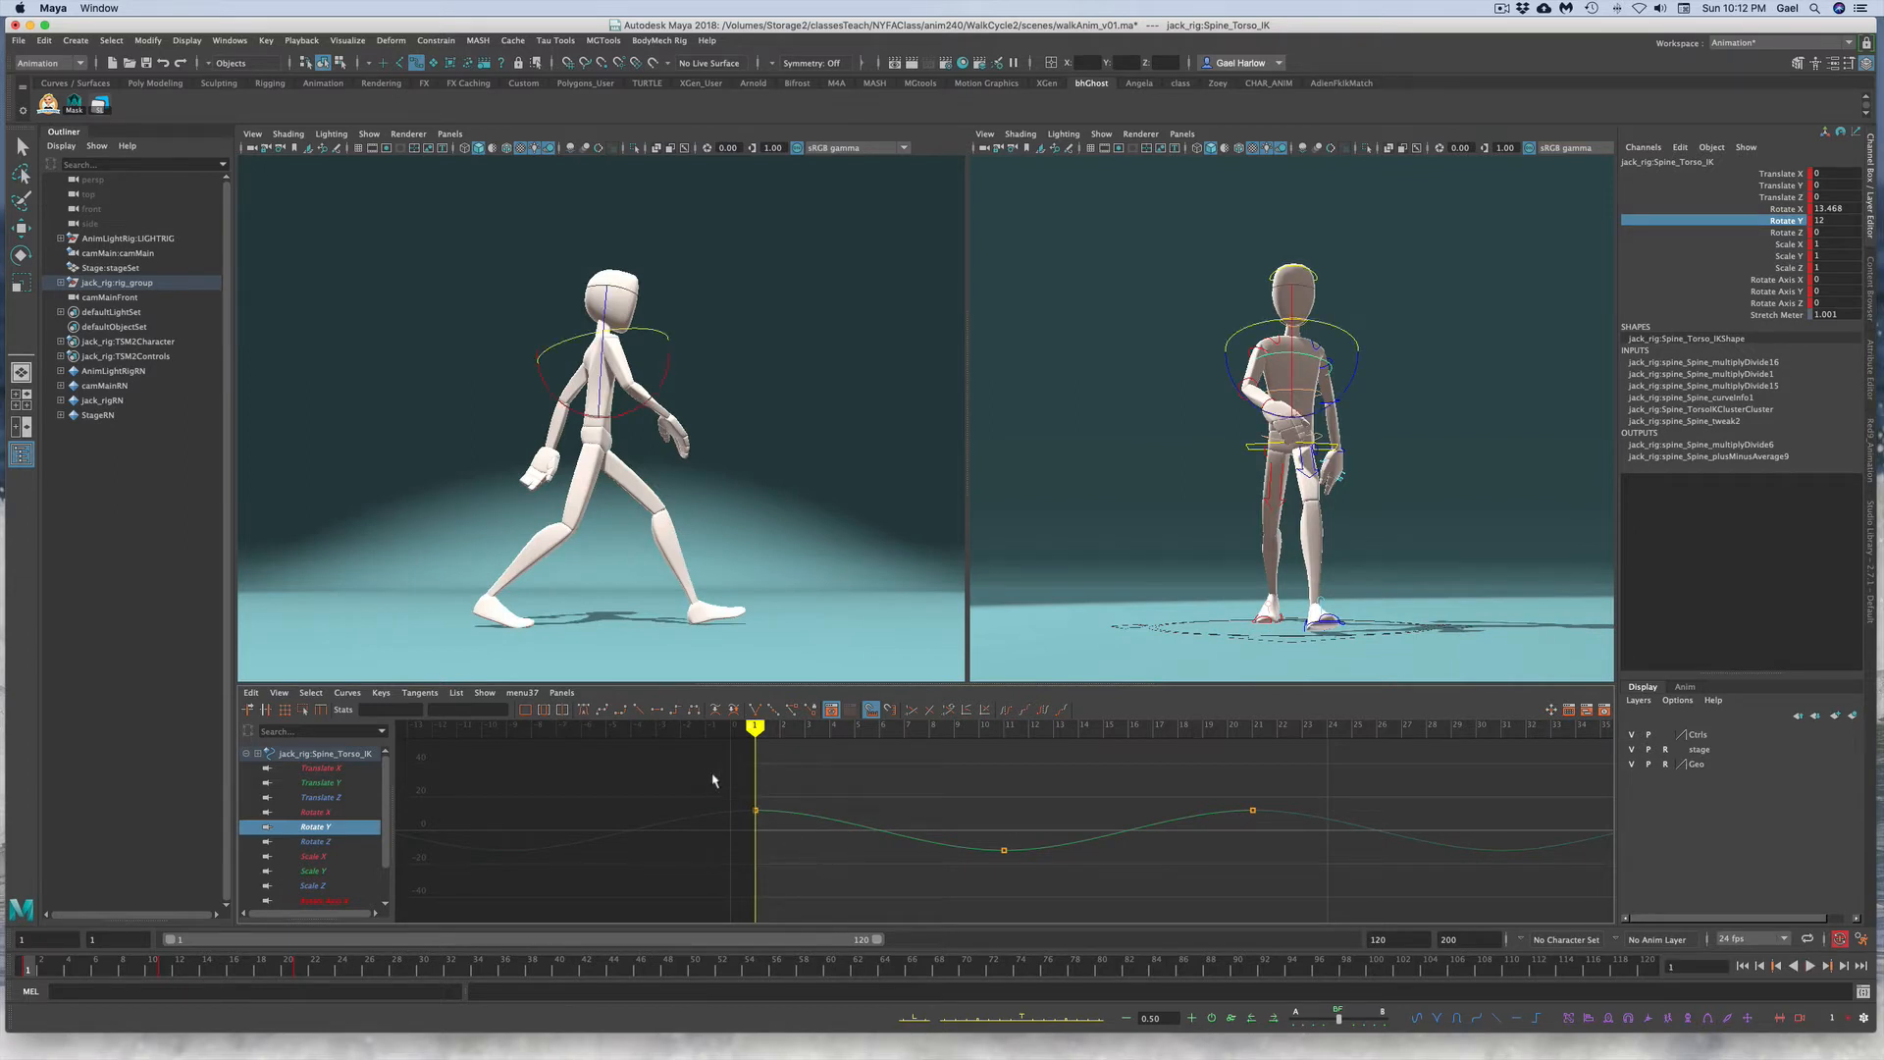
Step: Set the torso Rotate Y keys to 20 on frames 1 and 21 and -20 on frame 11
left_click_drag(706, 770, 1312, 827)
left_click_drag(459, 711, 412, 708)
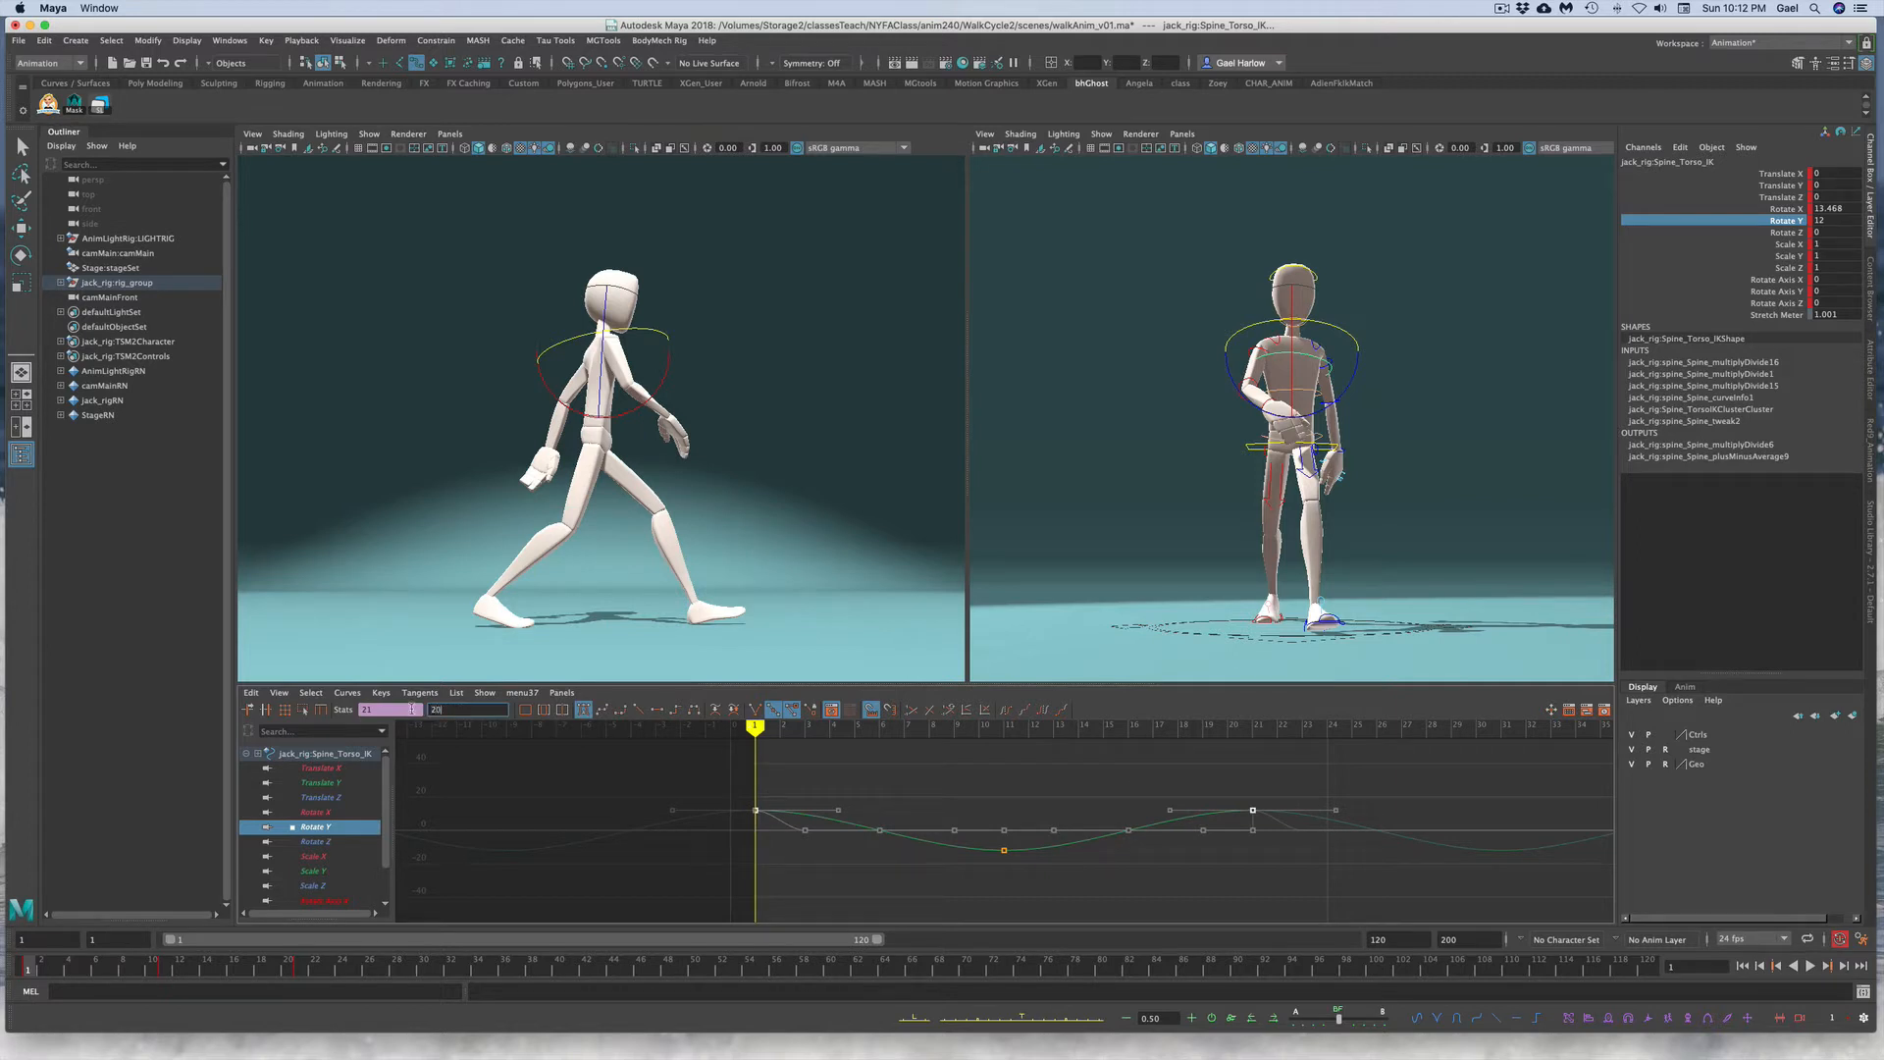
type("20")
key("Return")
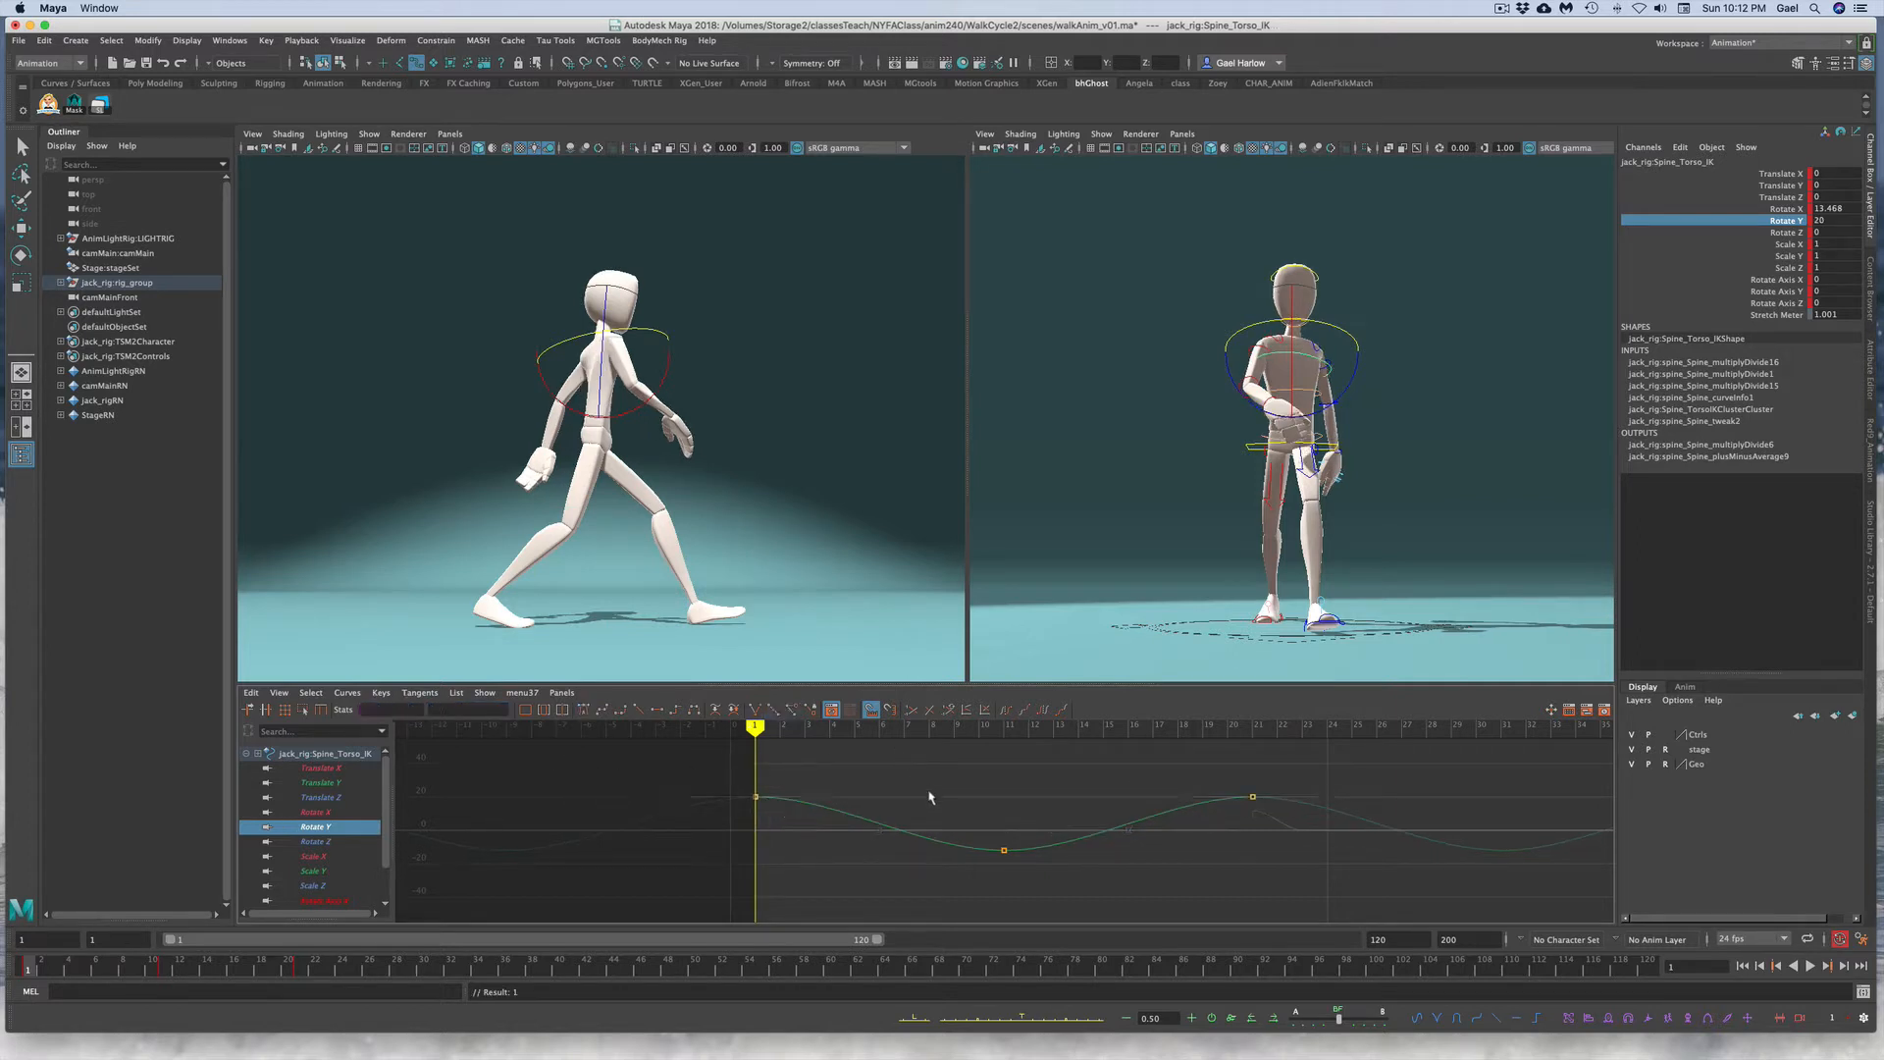
left_click(1004, 850)
left_click_drag(451, 708, 404, 707)
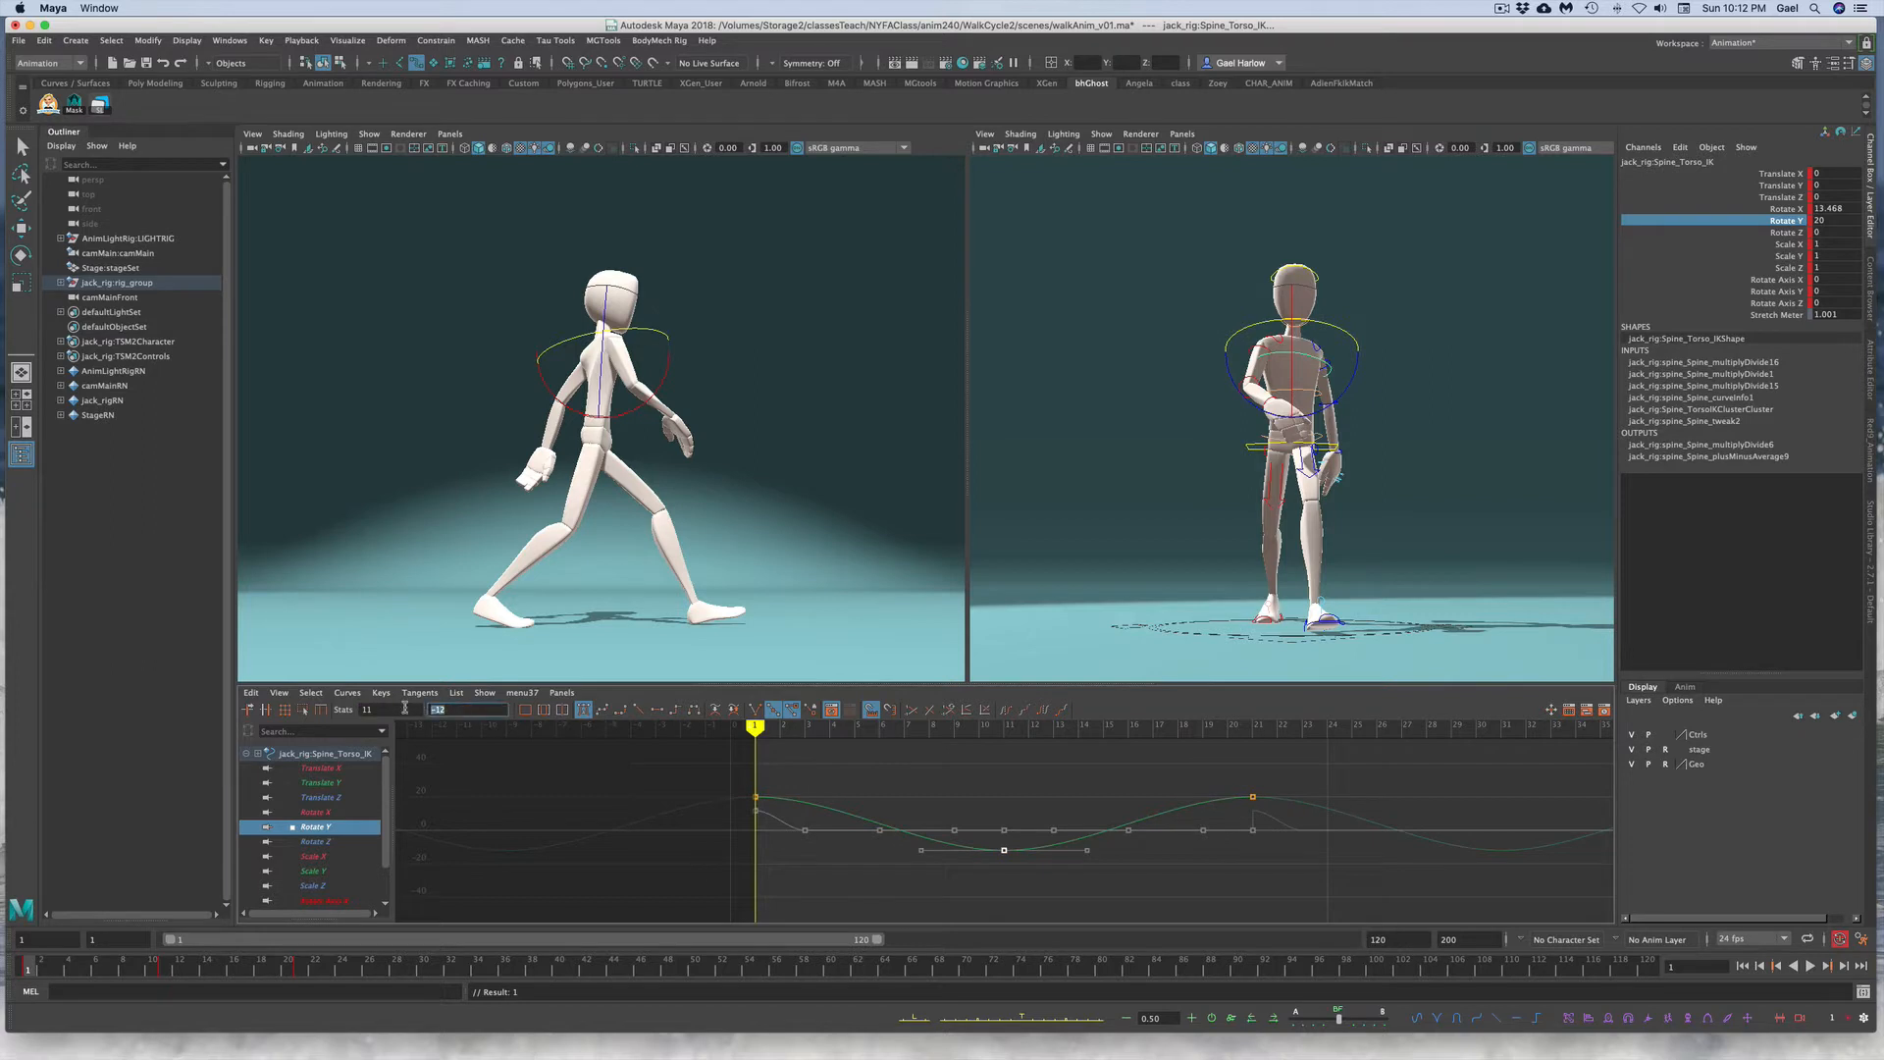
type("-")
key("Return")
Step: Play back the walk to review the stronger torso twist
key("alt+v")
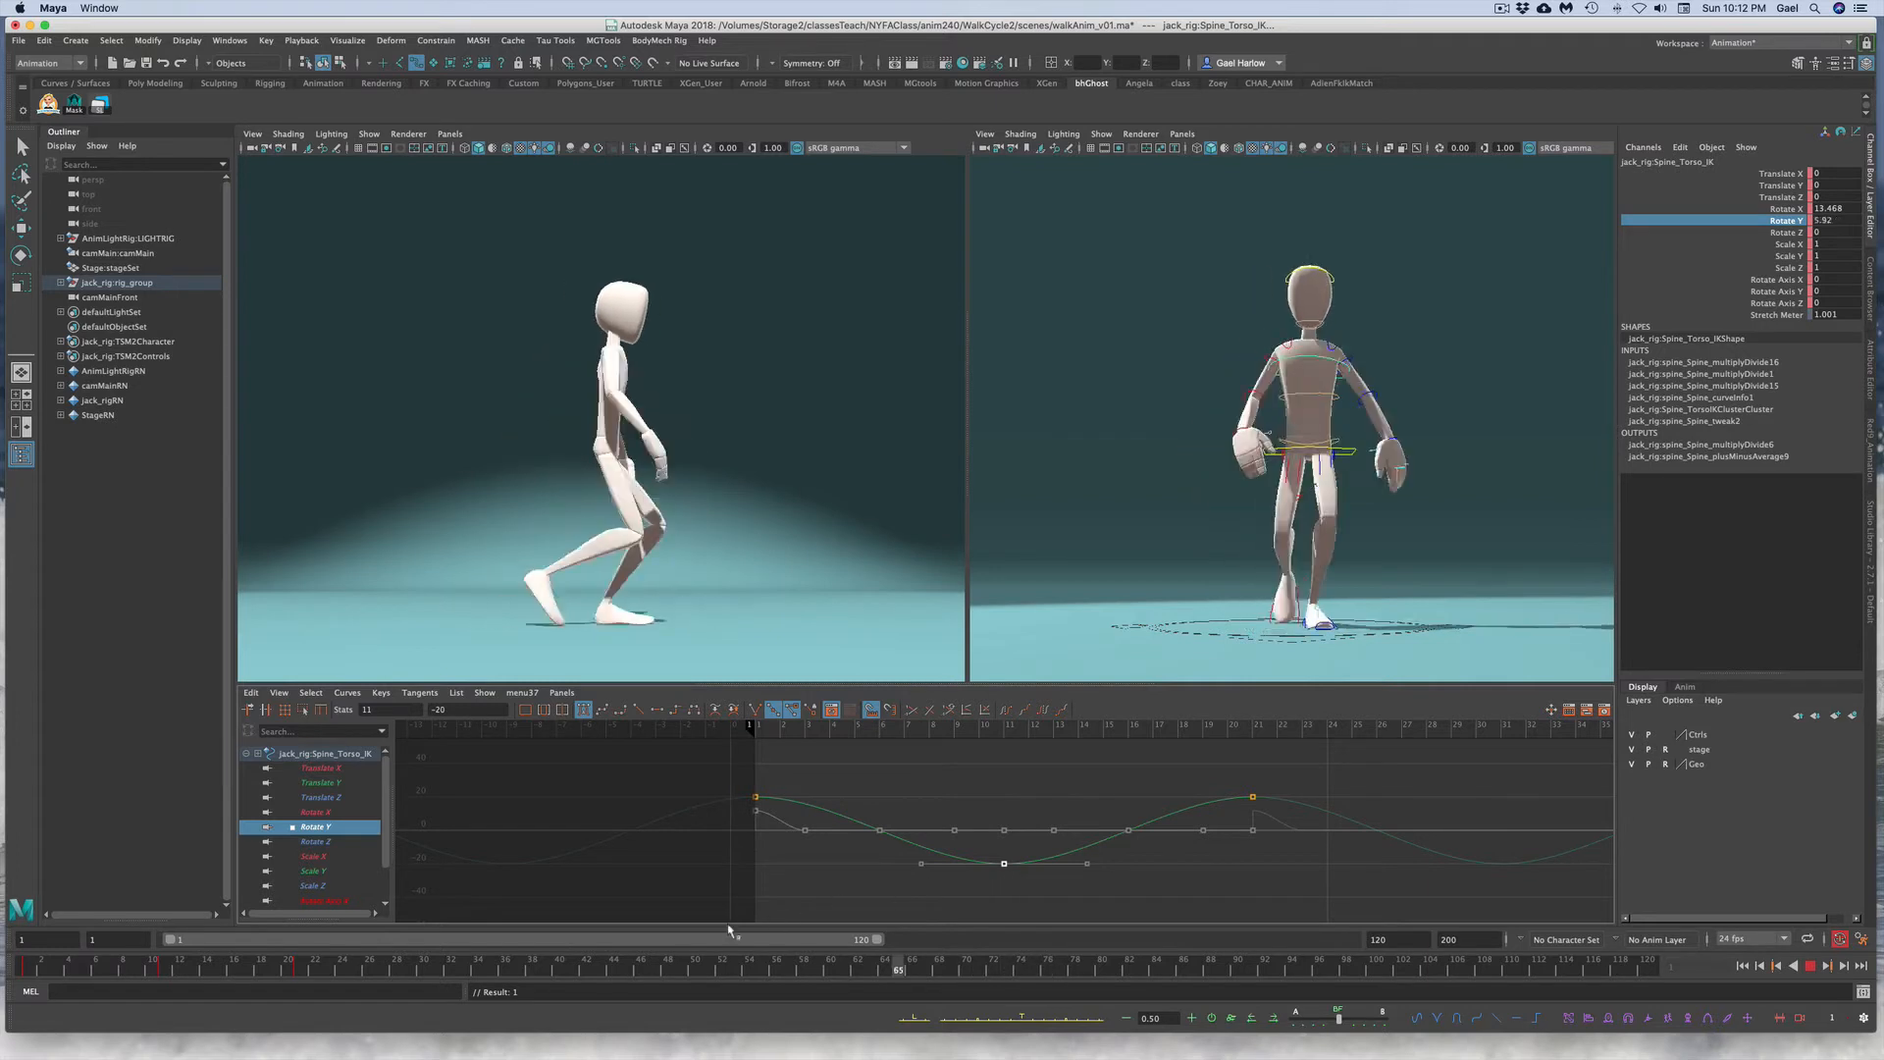
left_click_drag(299, 975, 3, 981)
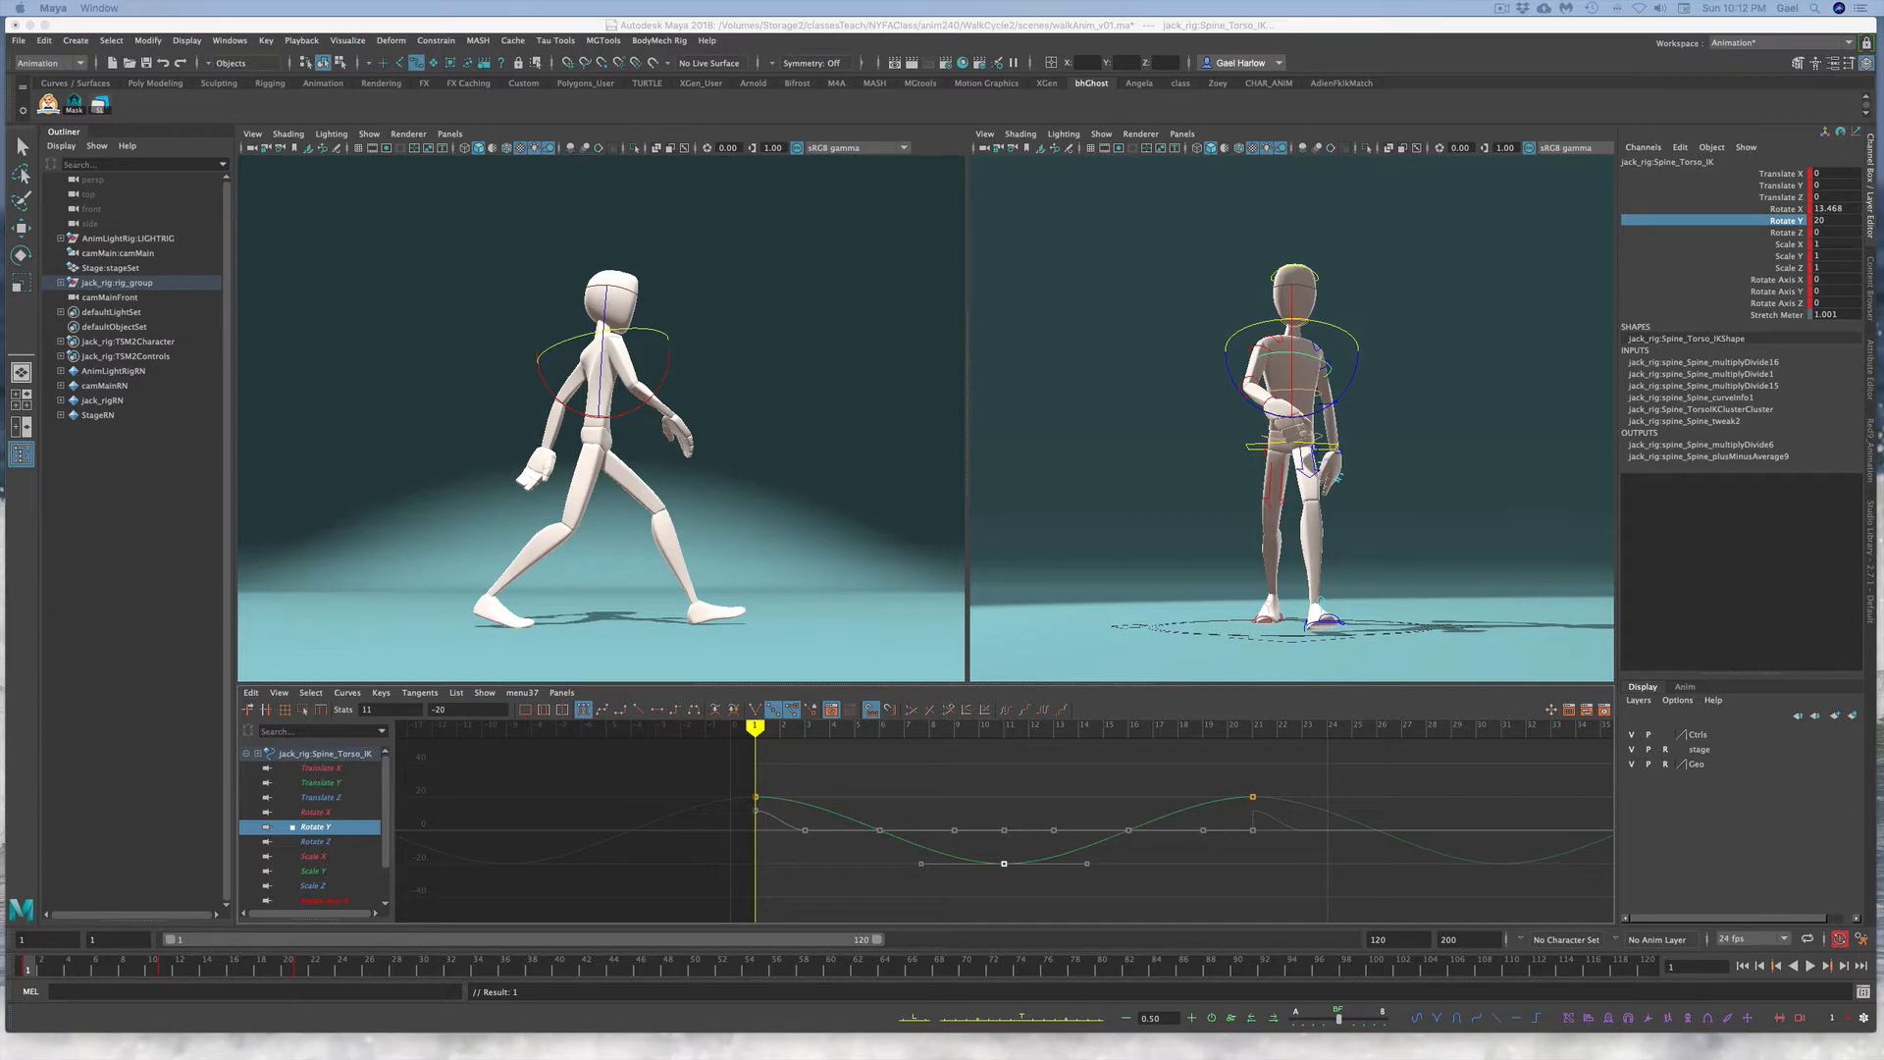
Step: Select the upper body control with the Move tool and show its Translate X curve
left_click(1397, 414)
left_click(1249, 449)
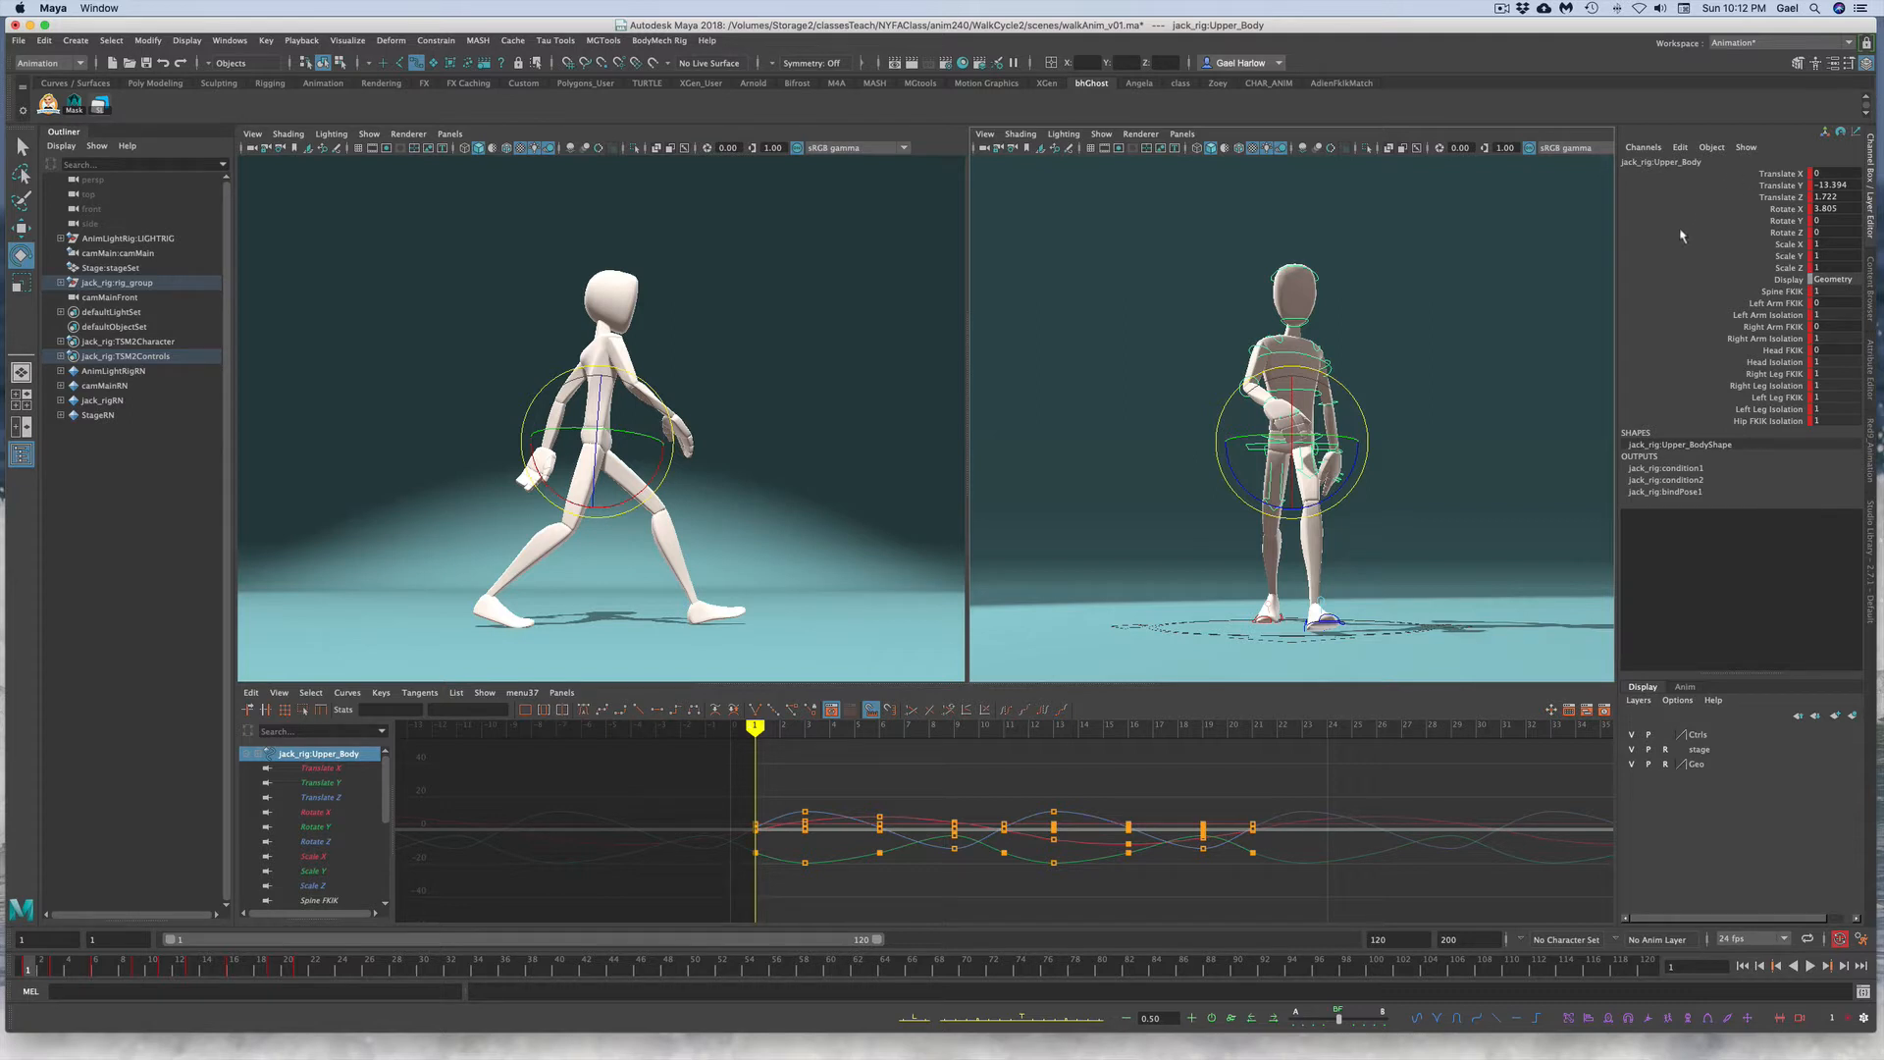
key("w")
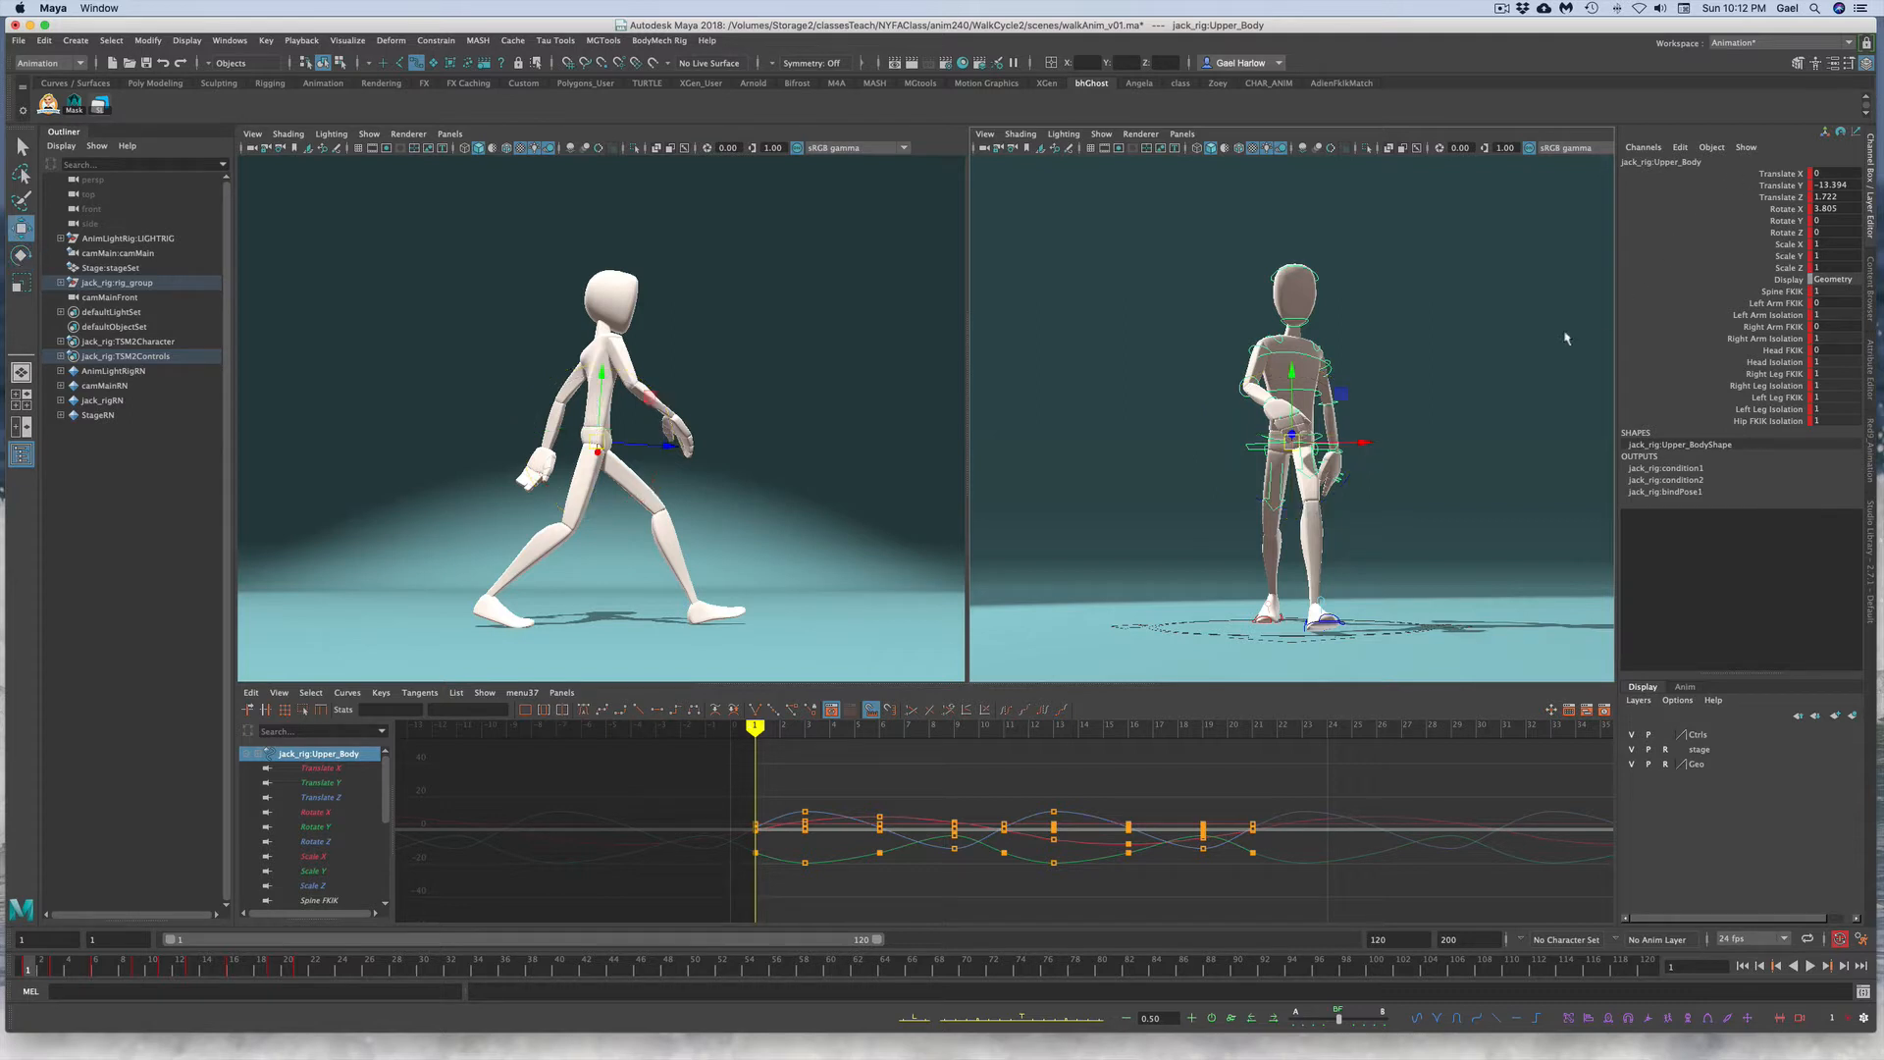
left_click(1755, 176)
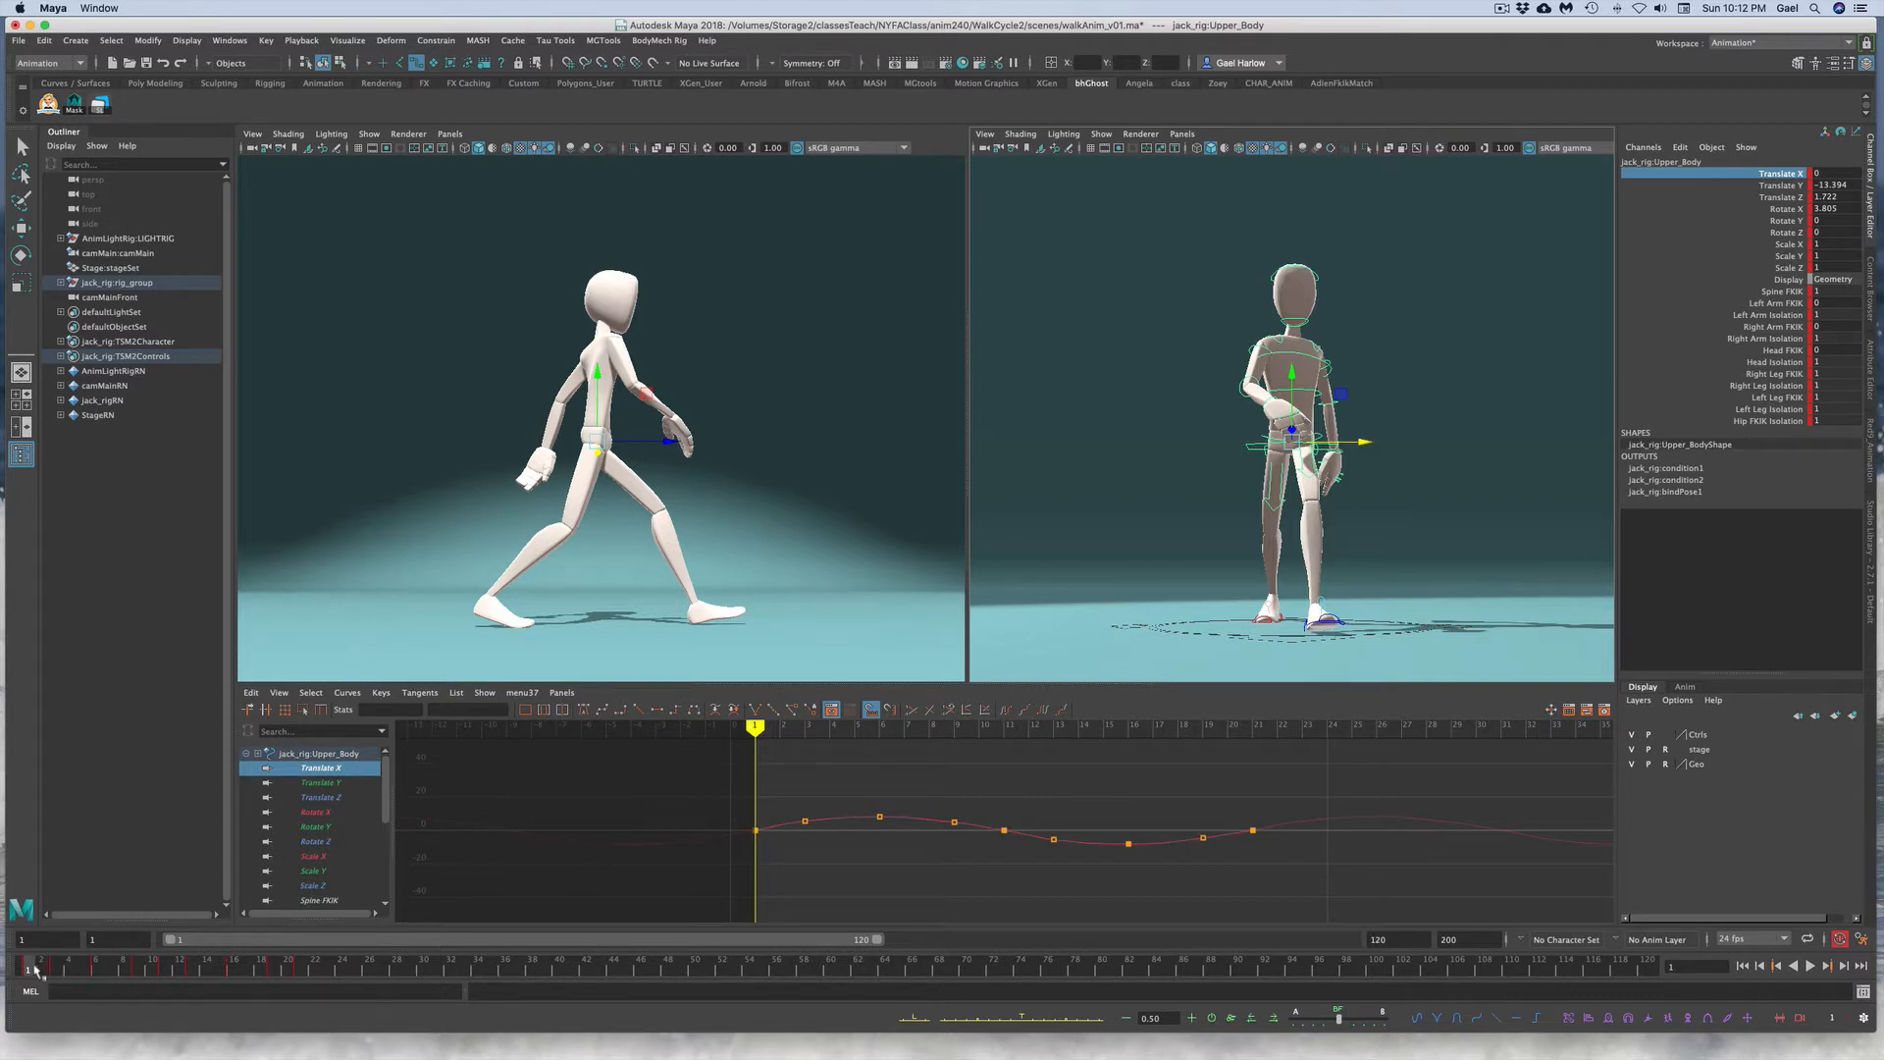
Step: Scrub and play the walk to review the upper body's Translate X motion
left_click_drag(35, 970, 97, 975)
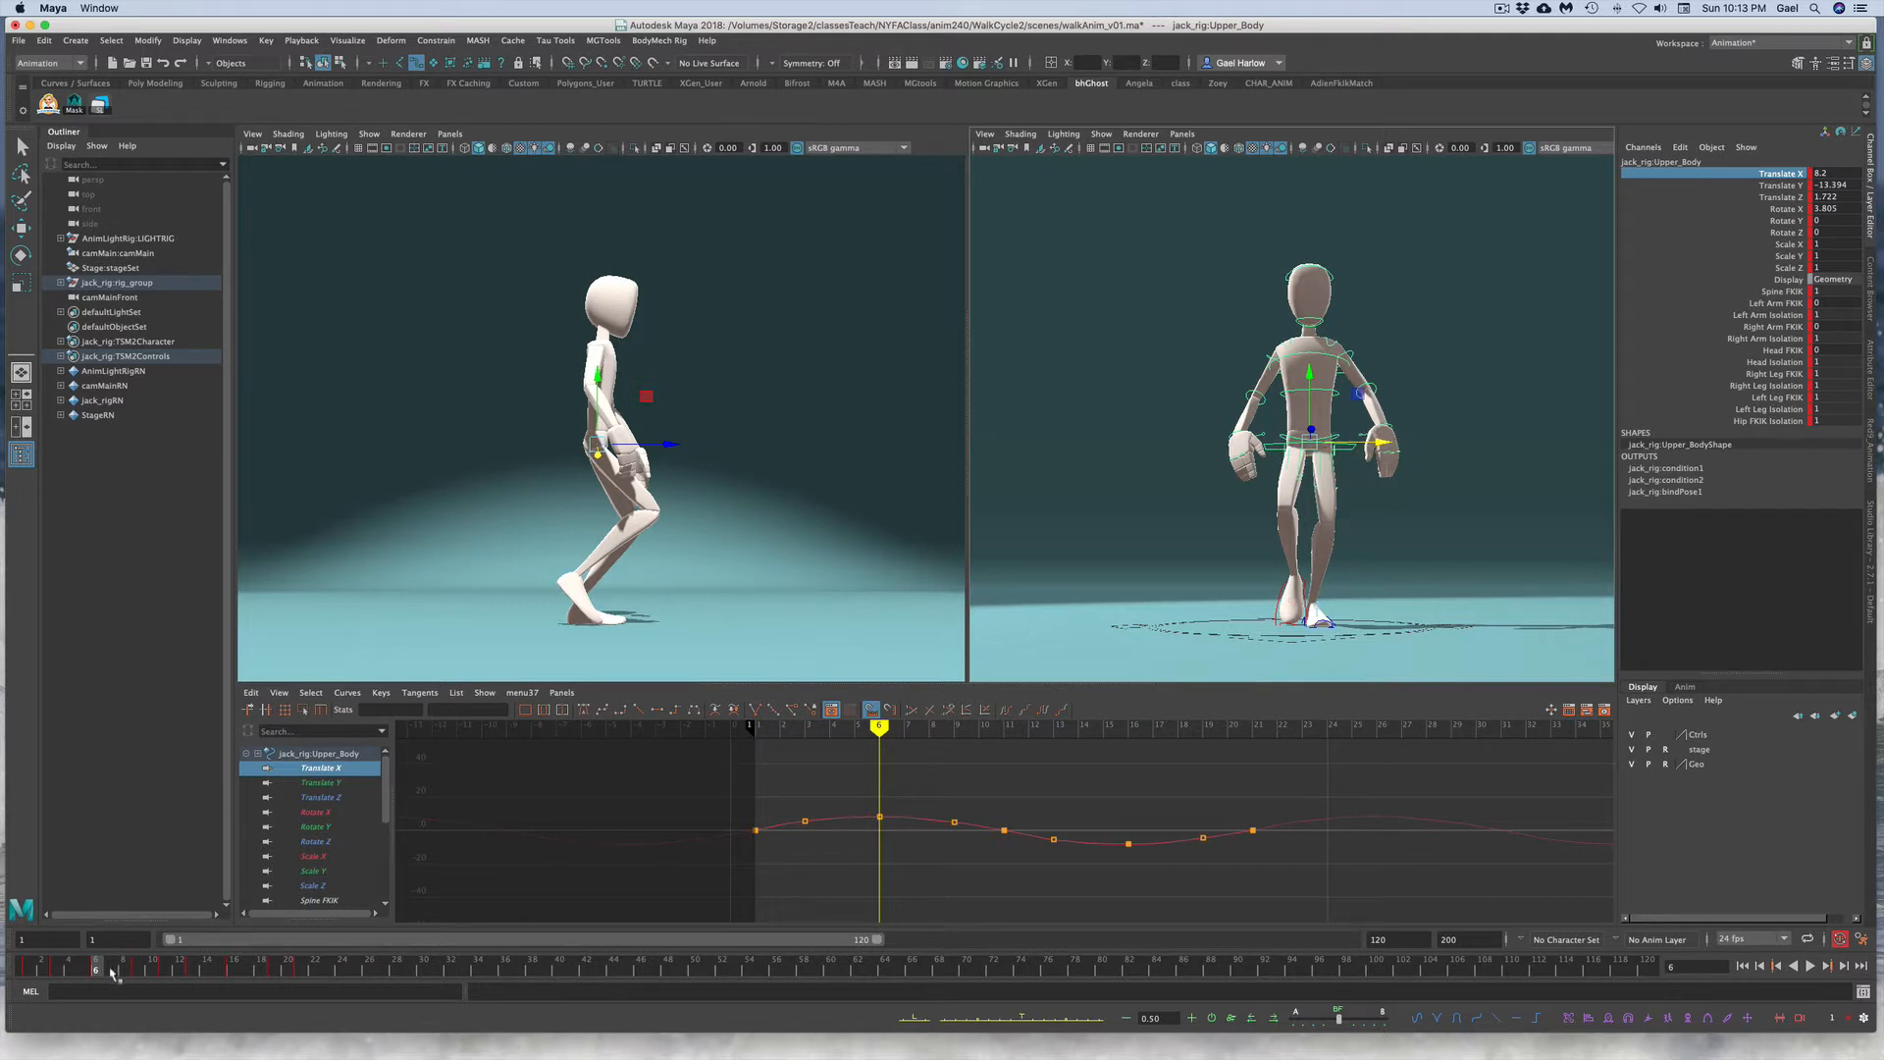
key("alt+v")
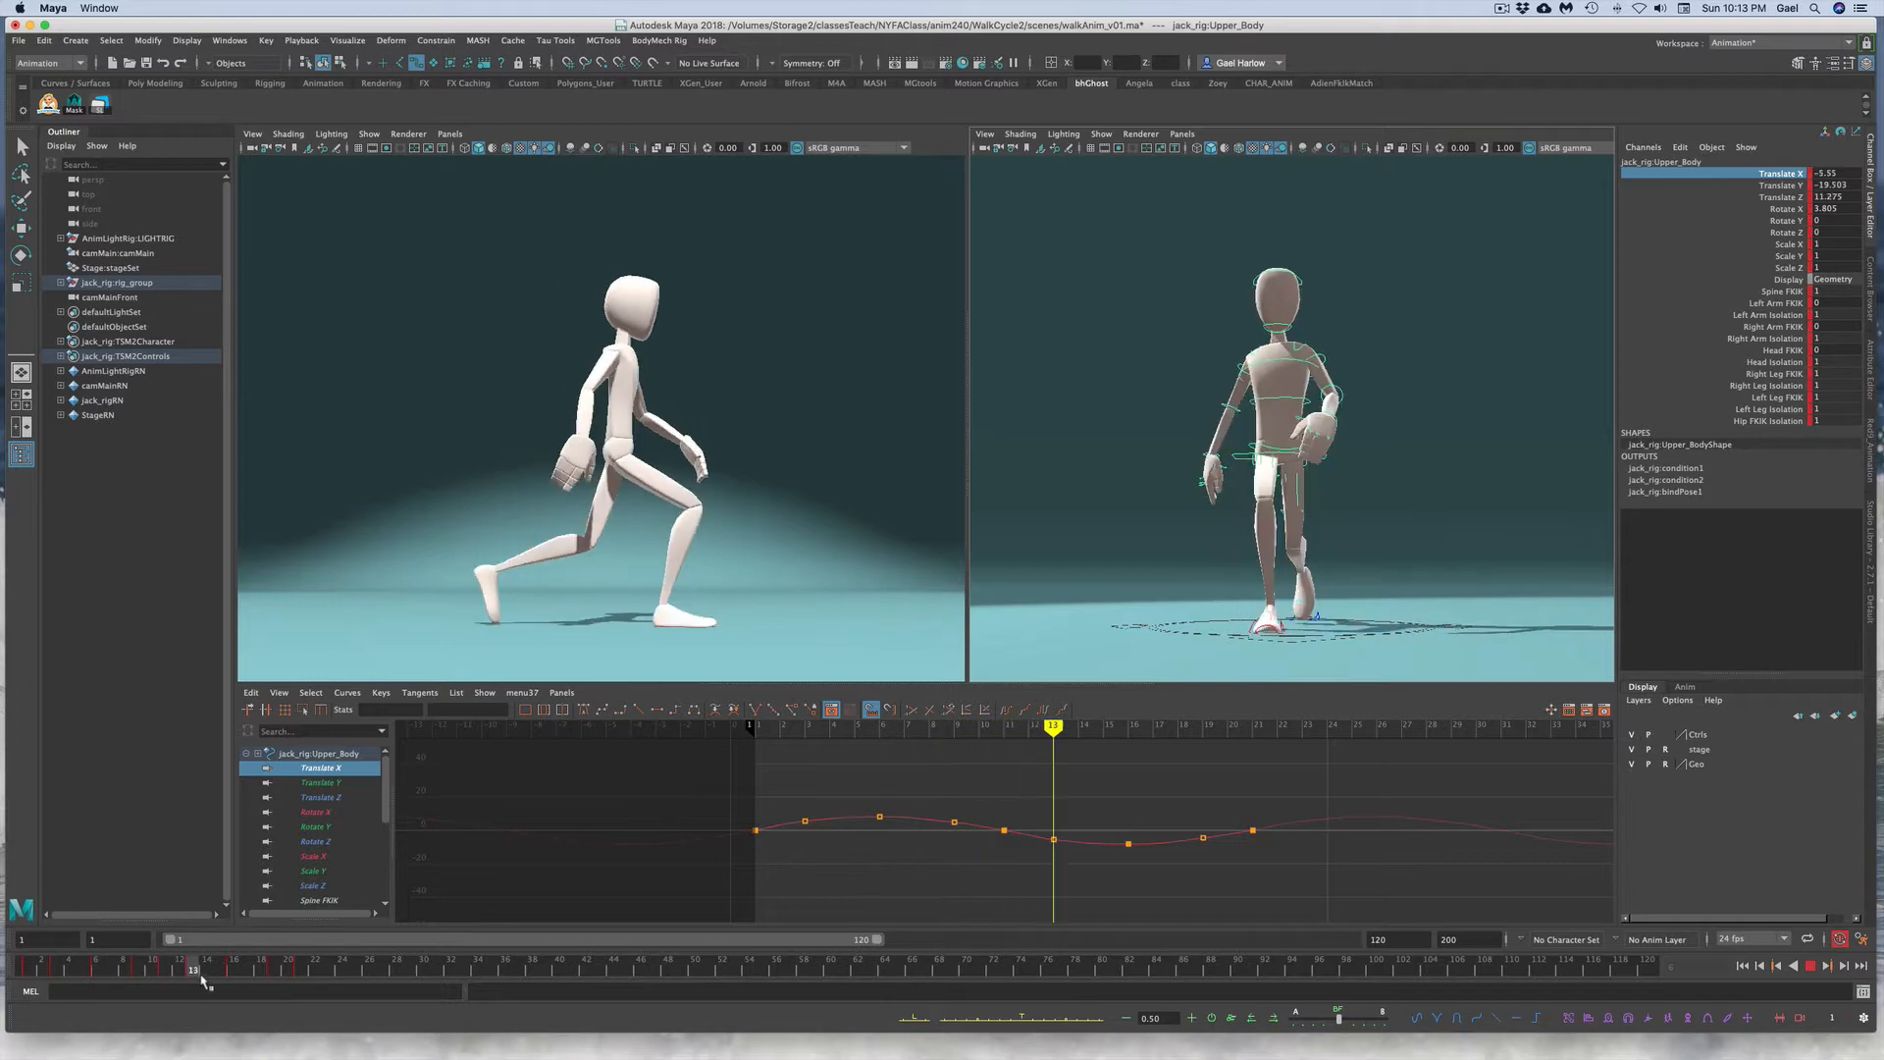
left_click_drag(240, 985, 228, 983)
Step: Delete the in-between keys on the upper body Translate X curve, keeping frames 1, 6, 11, 16 and 21, and play back the walk
left_click(854, 886)
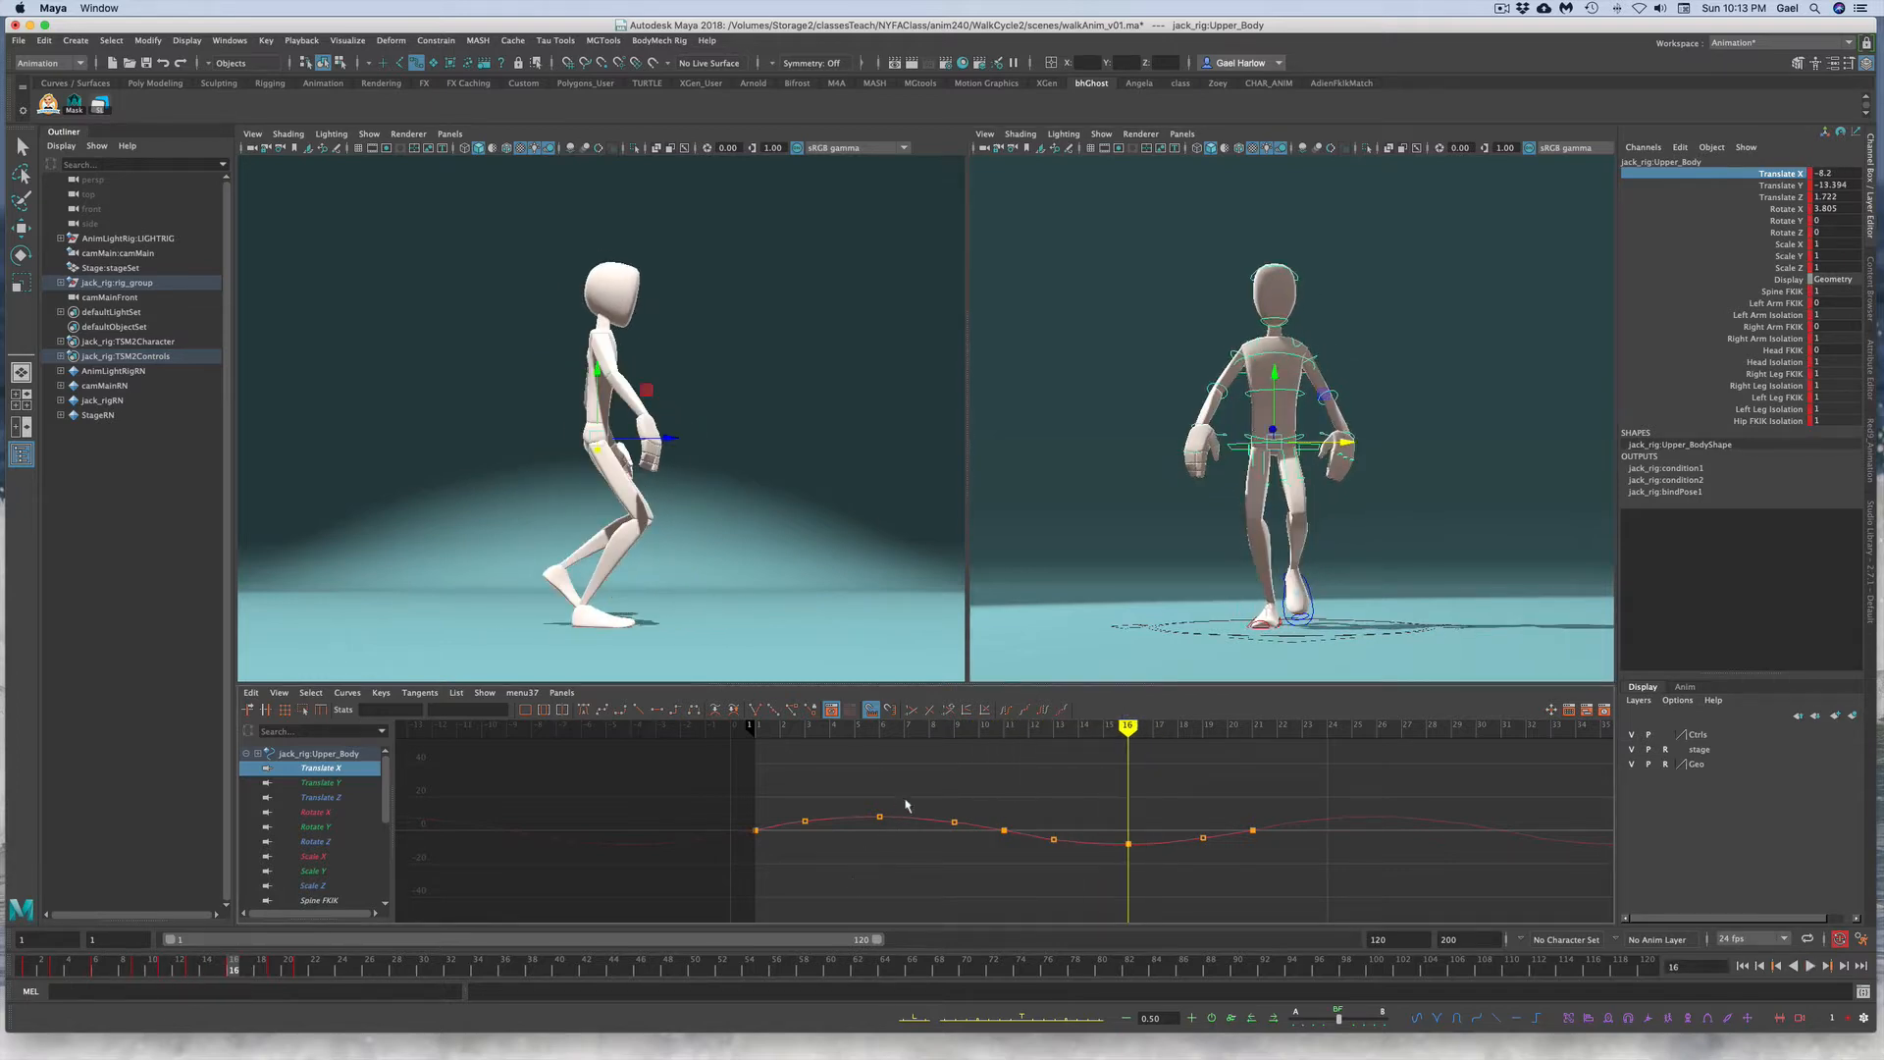
left_click_drag(914, 794, 920, 849)
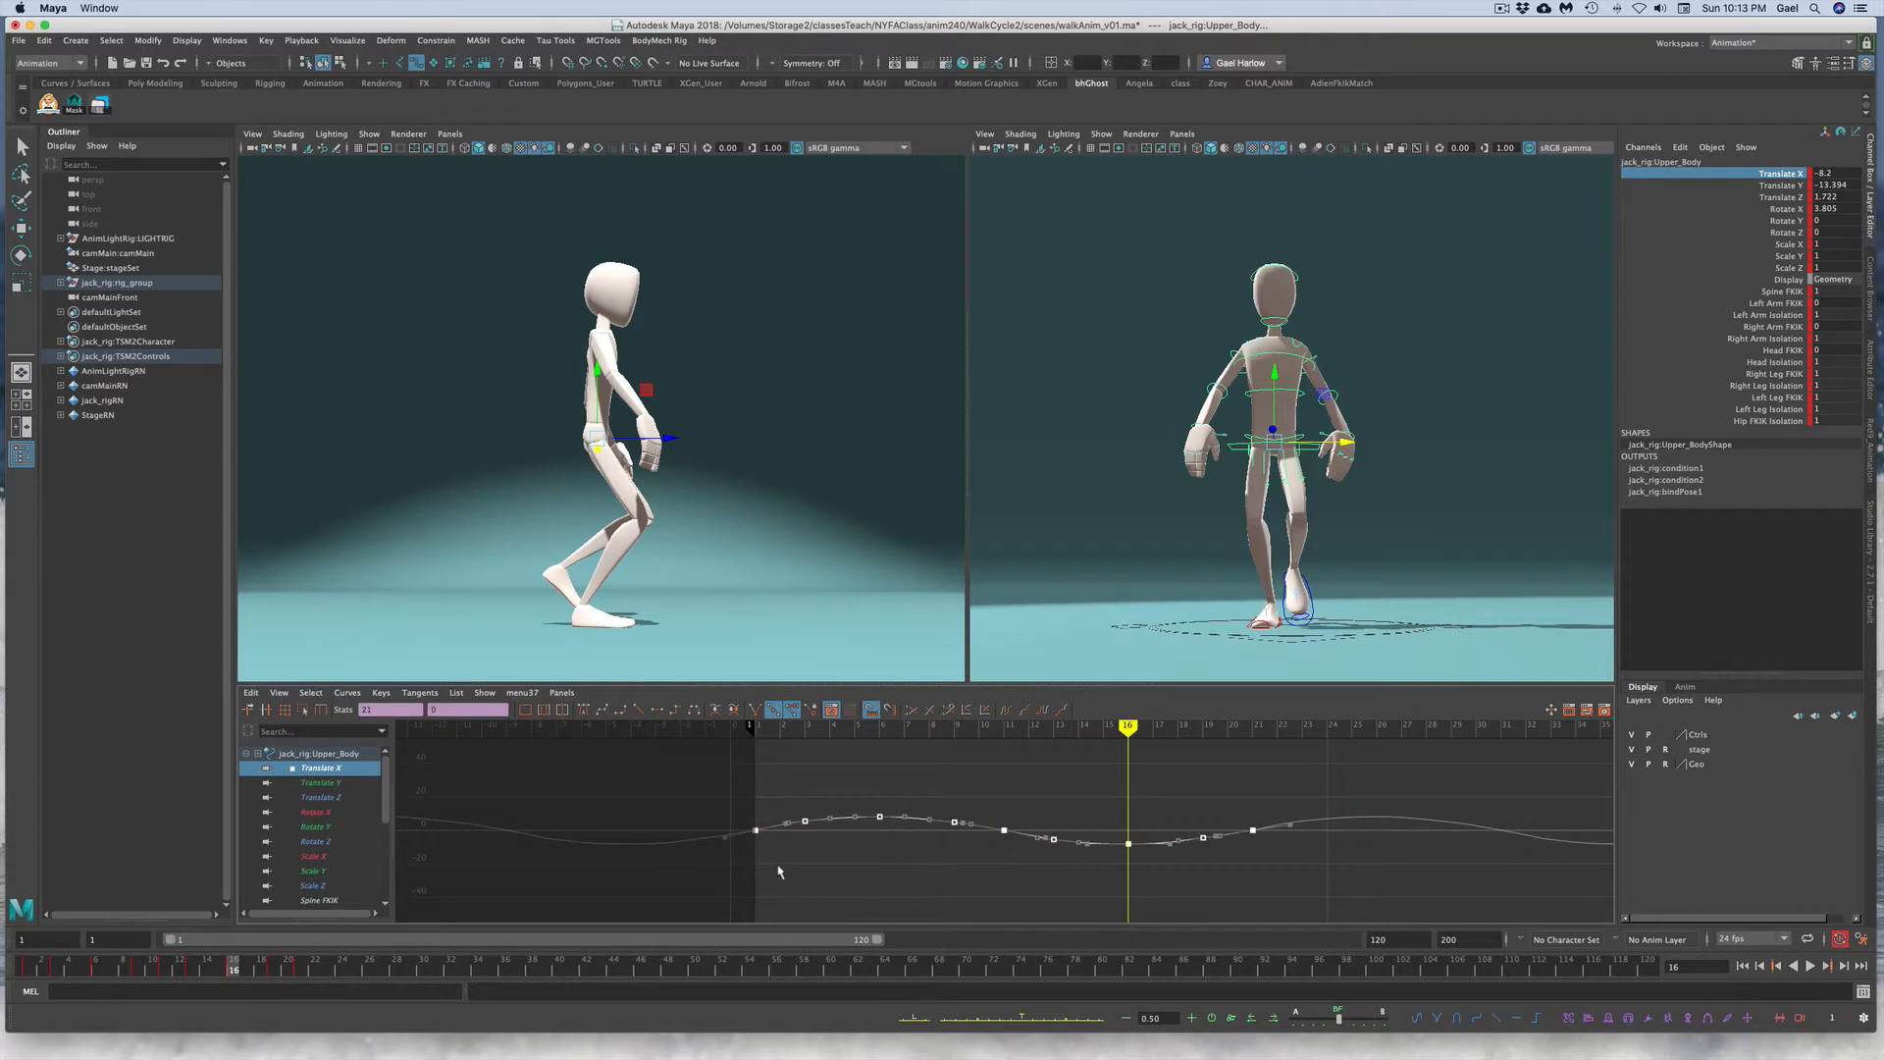
key("f")
left_click(651, 874)
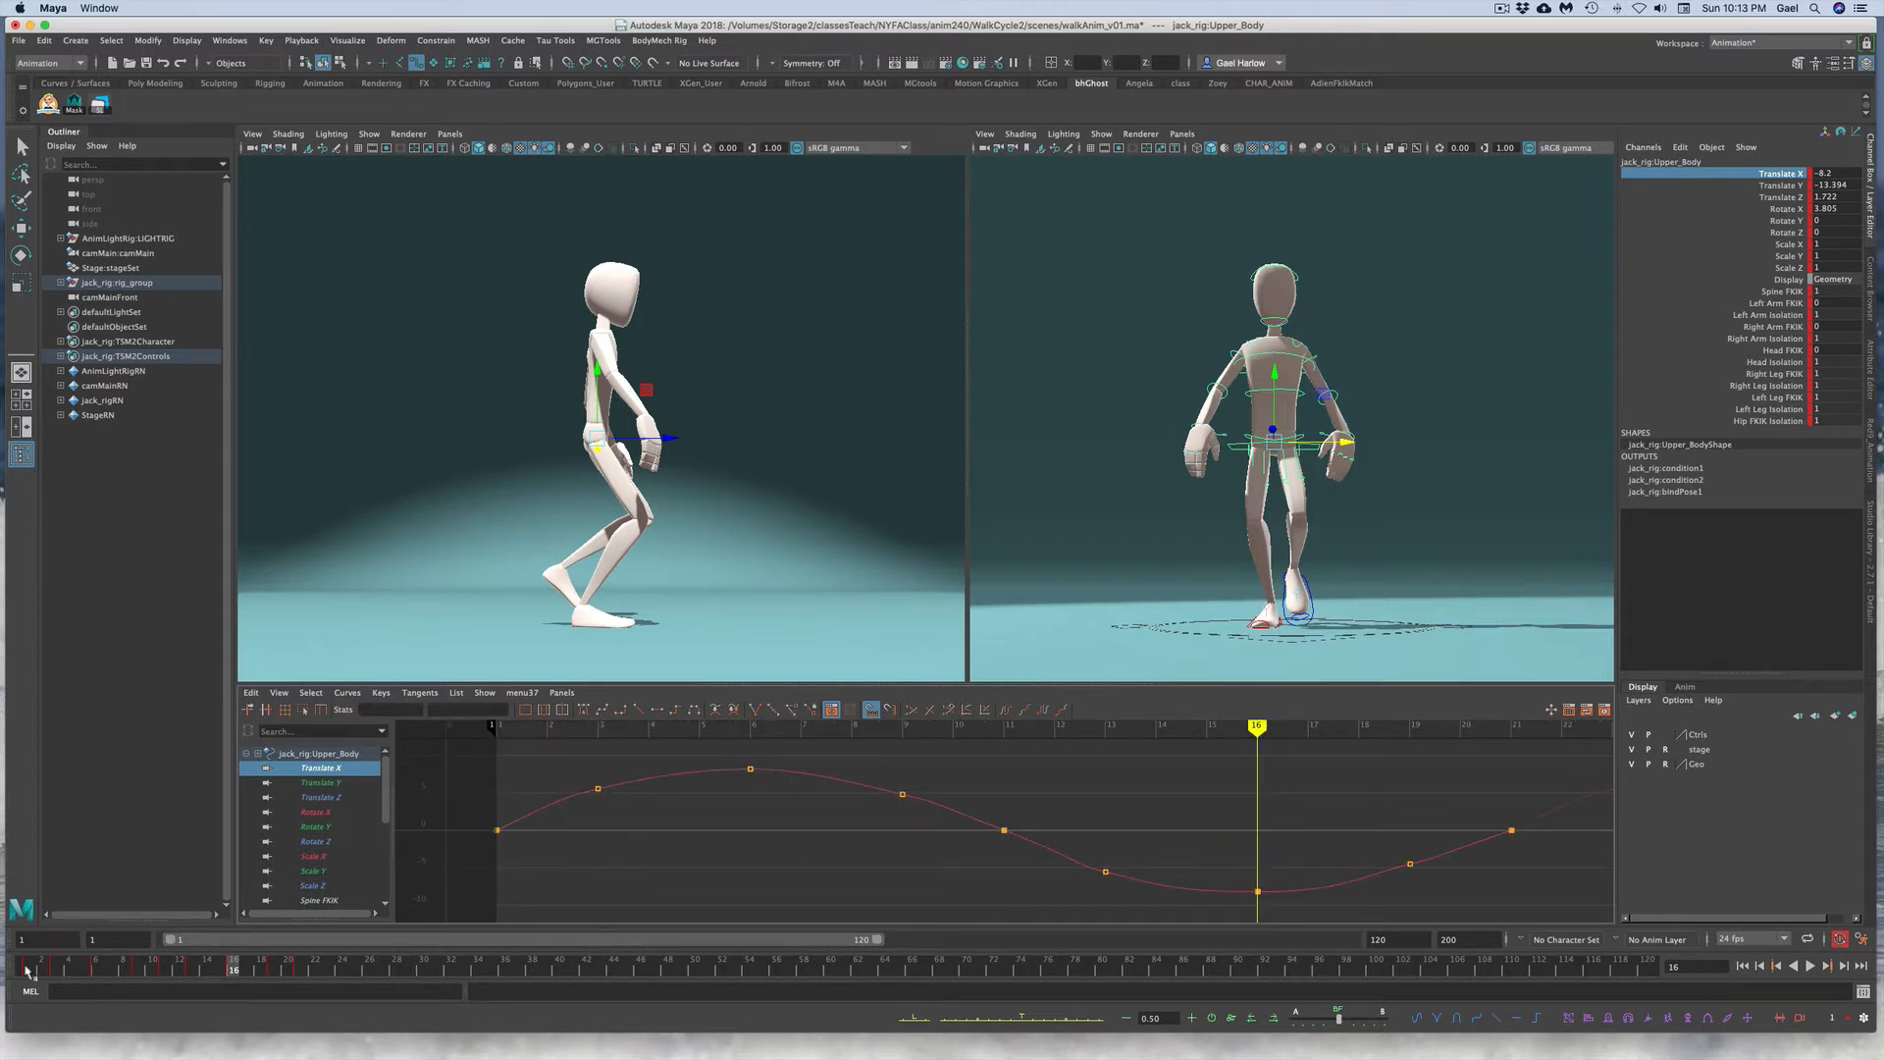
mouse_move(27, 970)
left_mouse_down()
mouse_move(97, 967)
mouse_move(54, 967)
left_mouse_up()
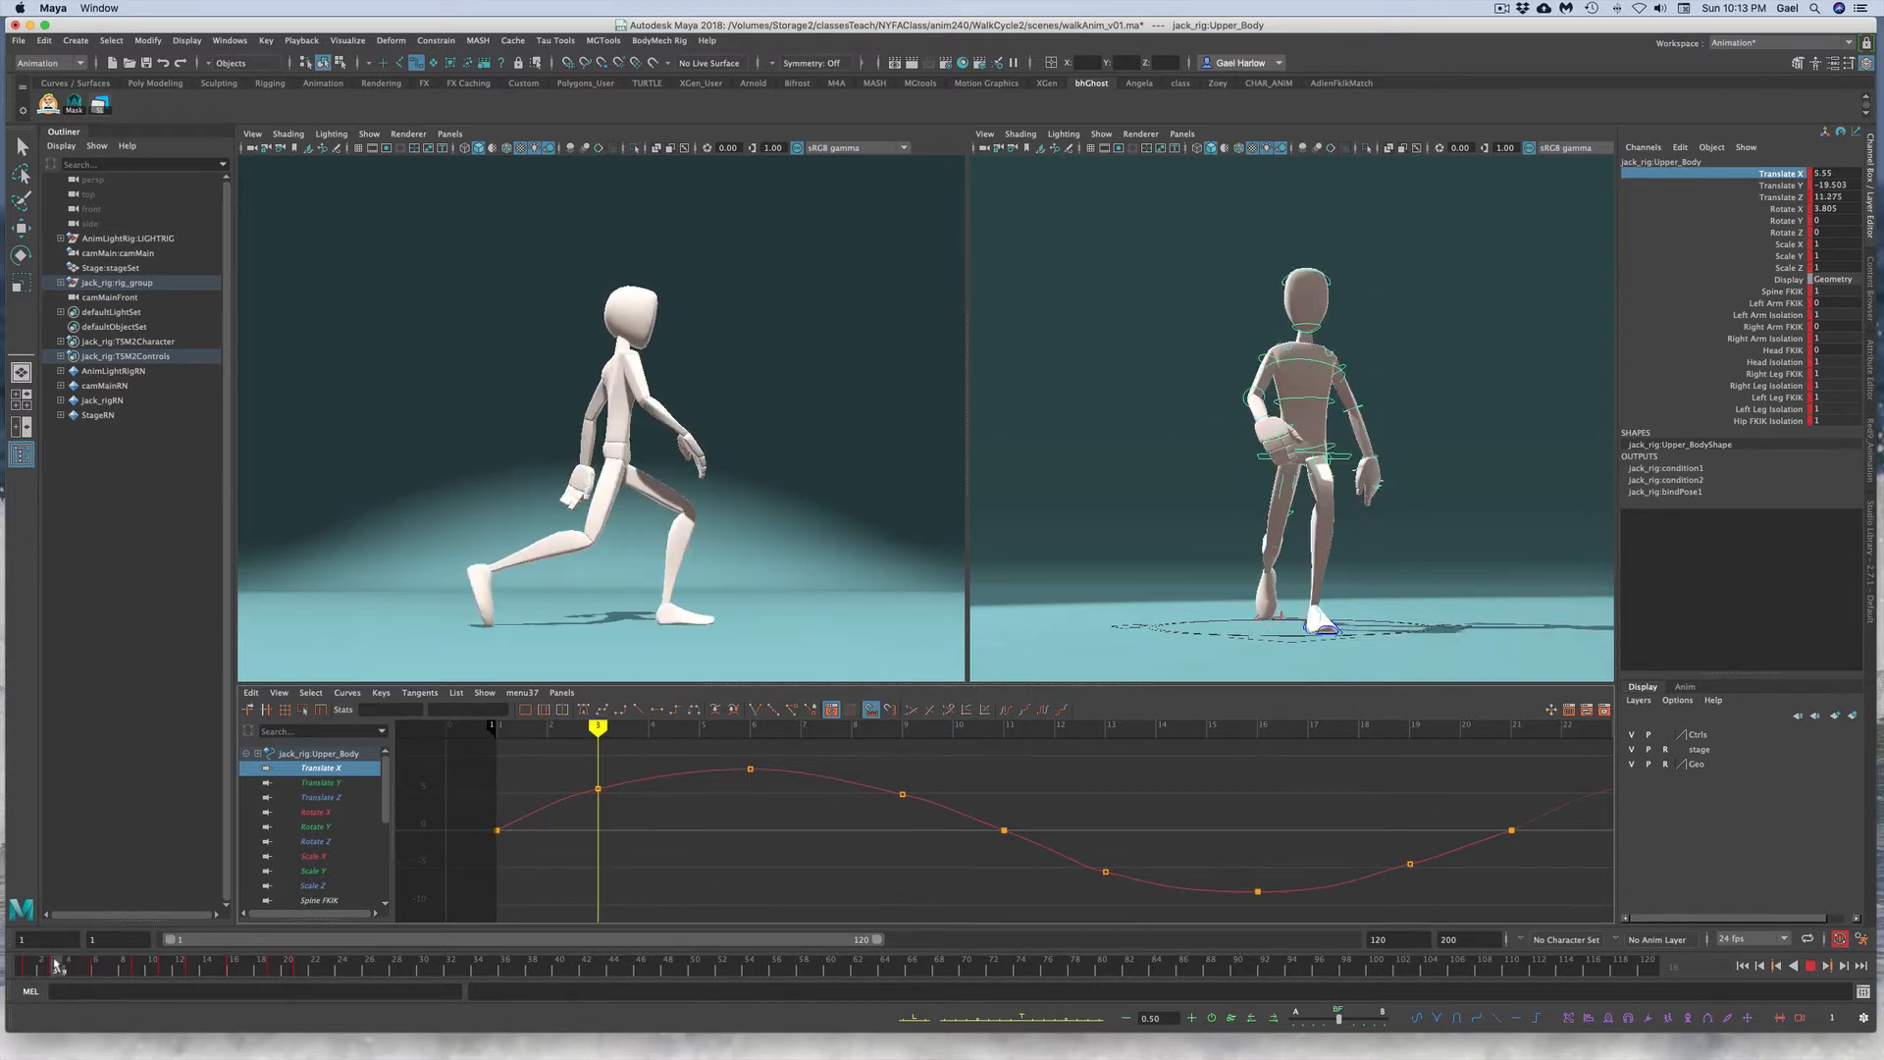
left_click_drag(575, 777, 620, 809)
left_click_drag(855, 752, 918, 807, "shift")
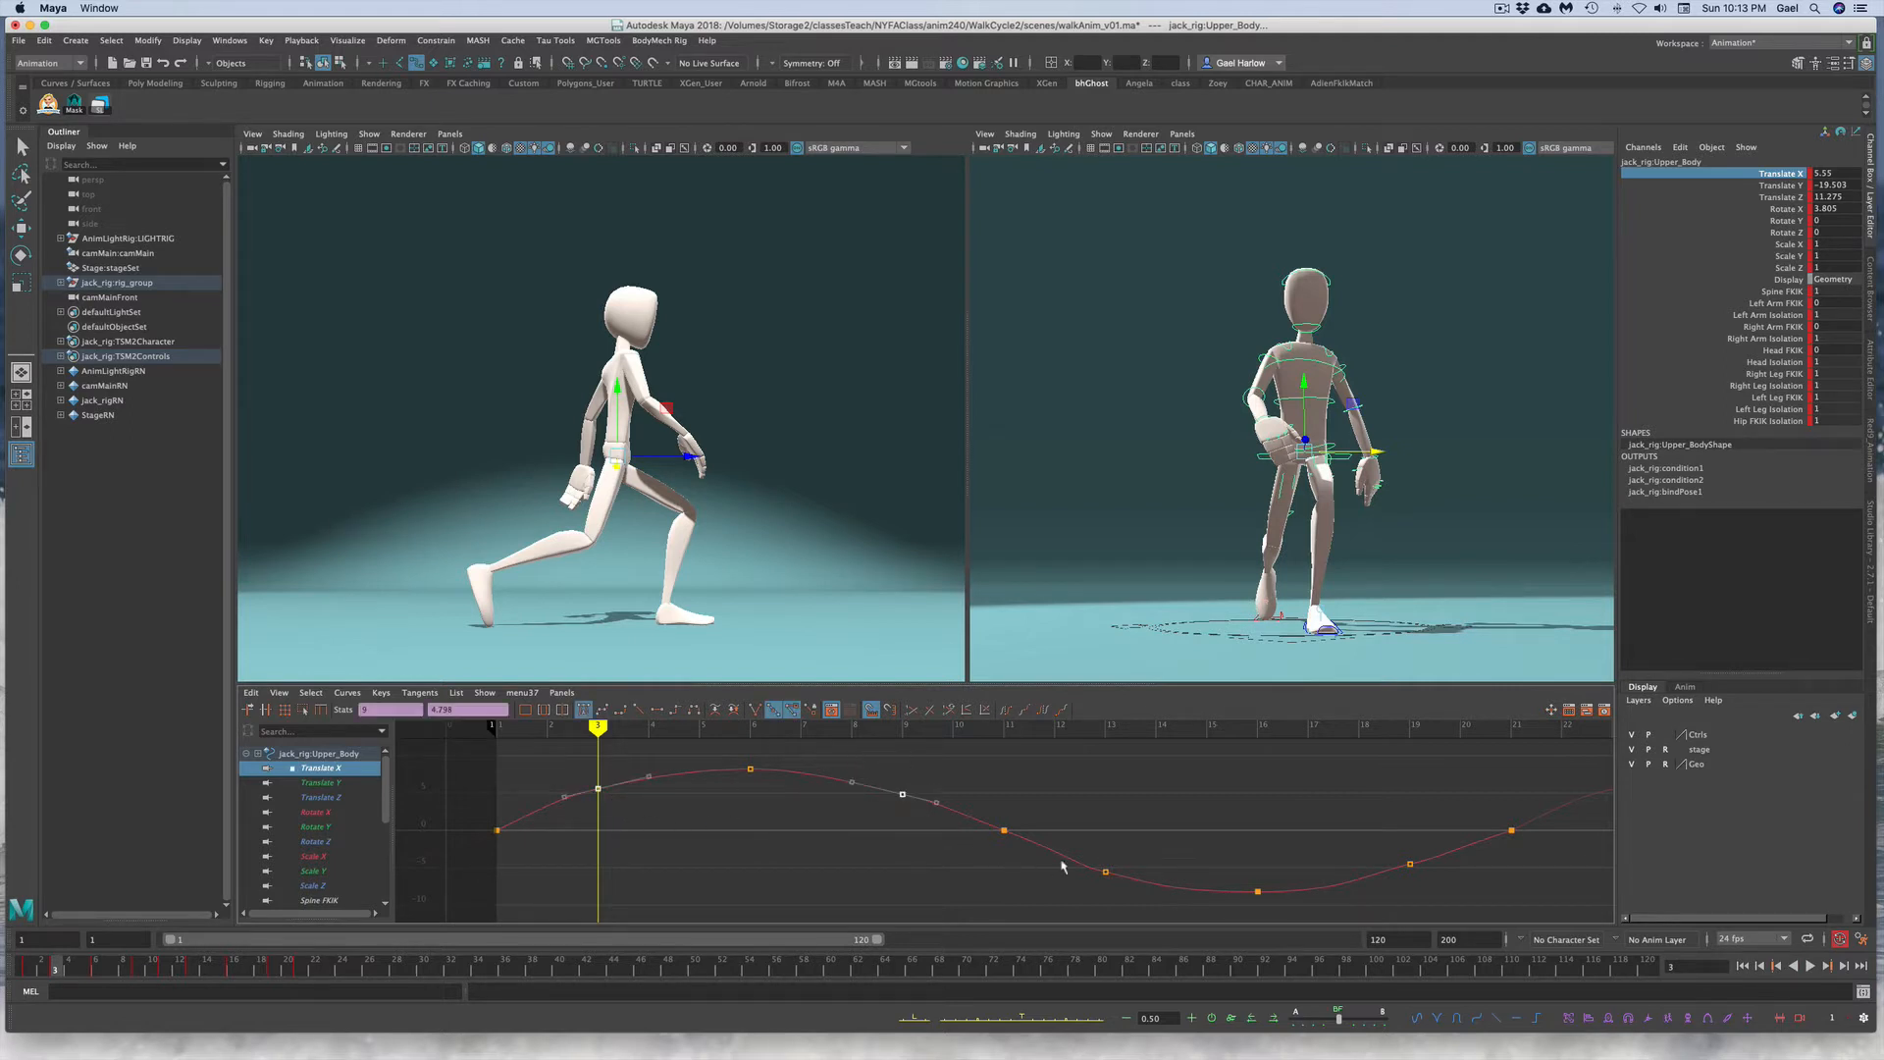
left_click_drag(1068, 846, 1143, 891, "shift")
left_click_drag(1364, 846, 1449, 900, "shift")
key("q")
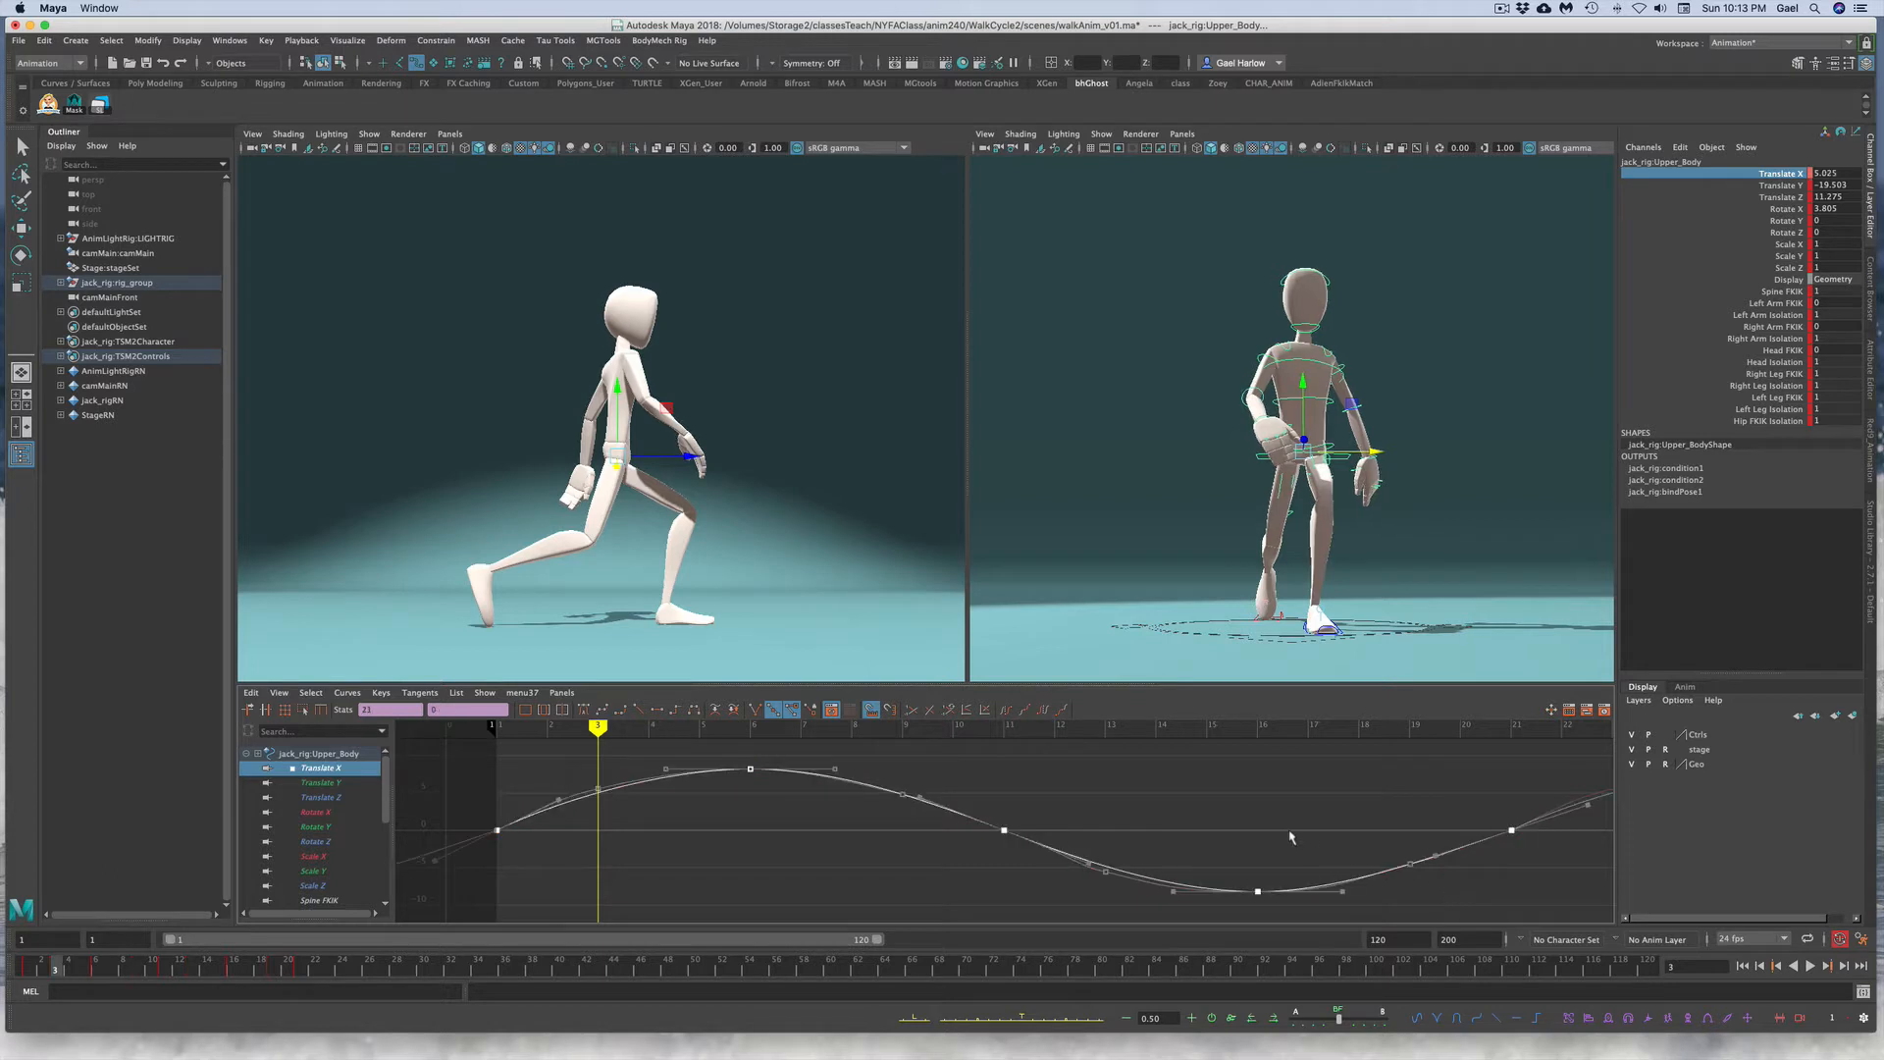
key("Delete")
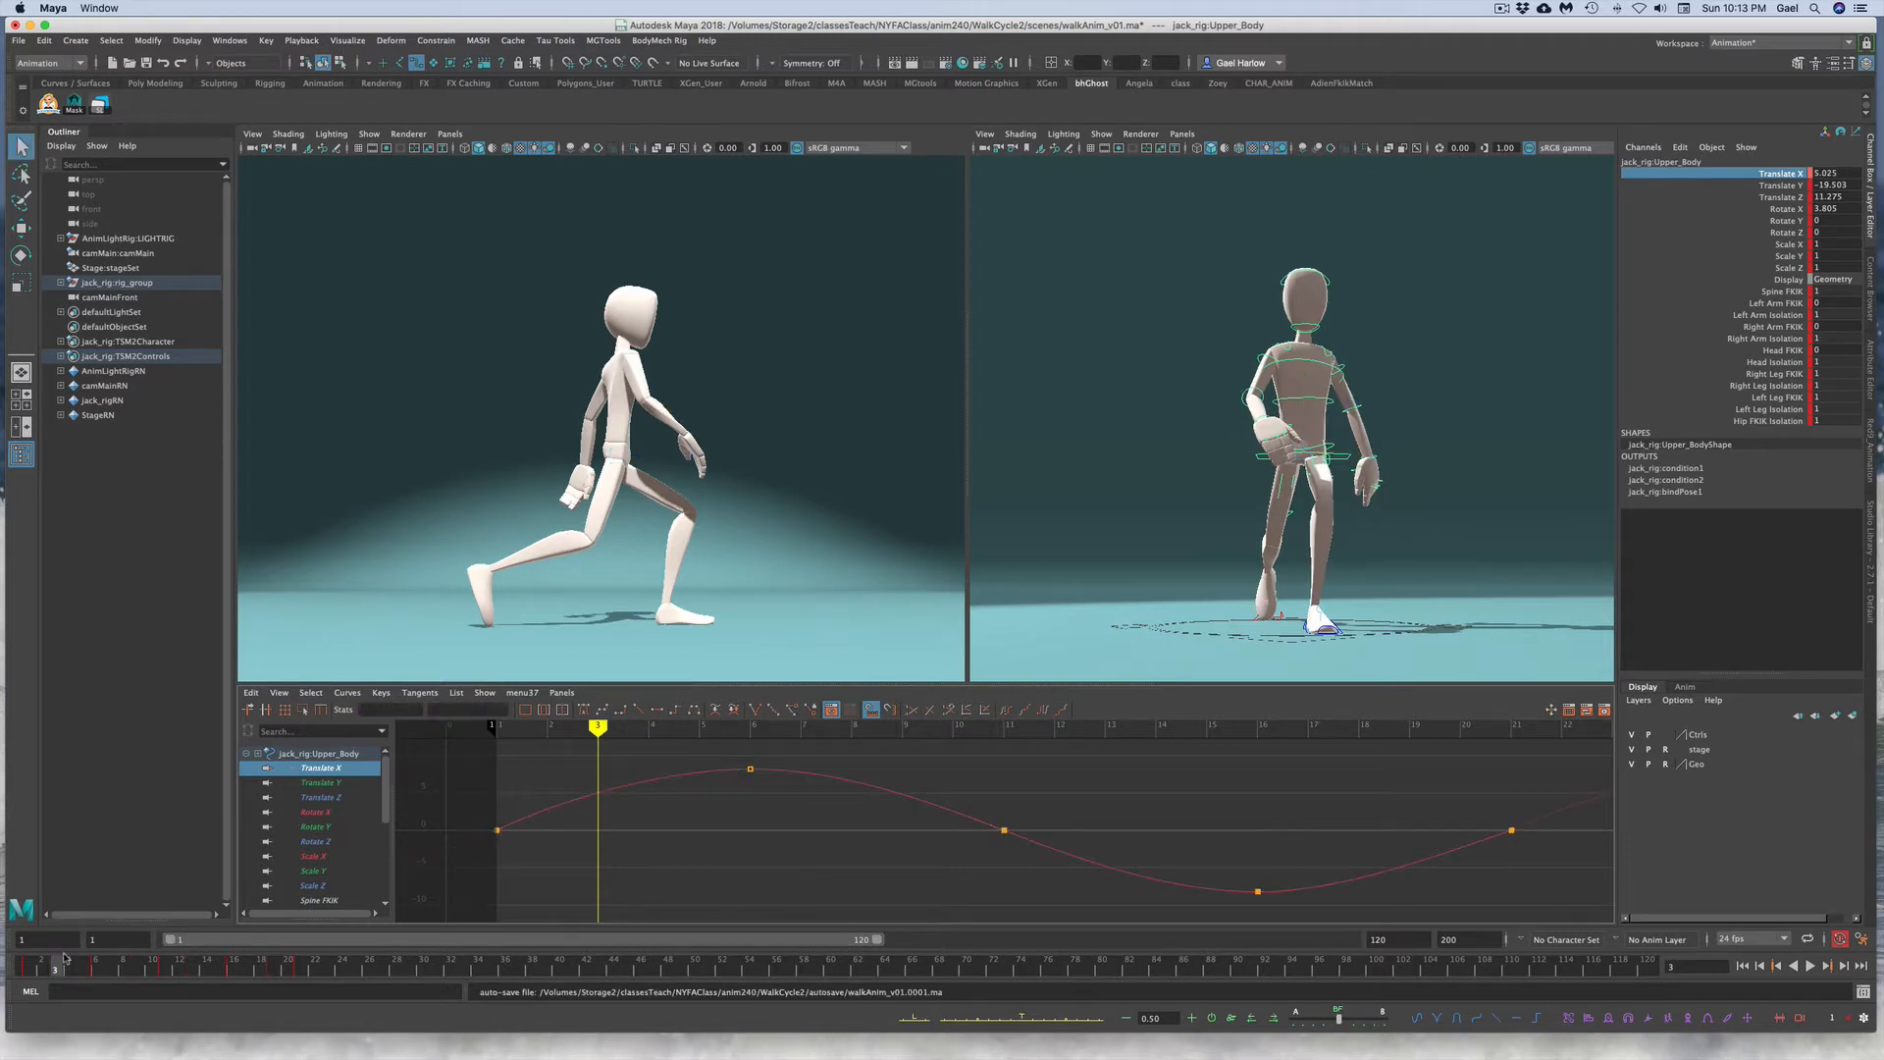
key("alt+v")
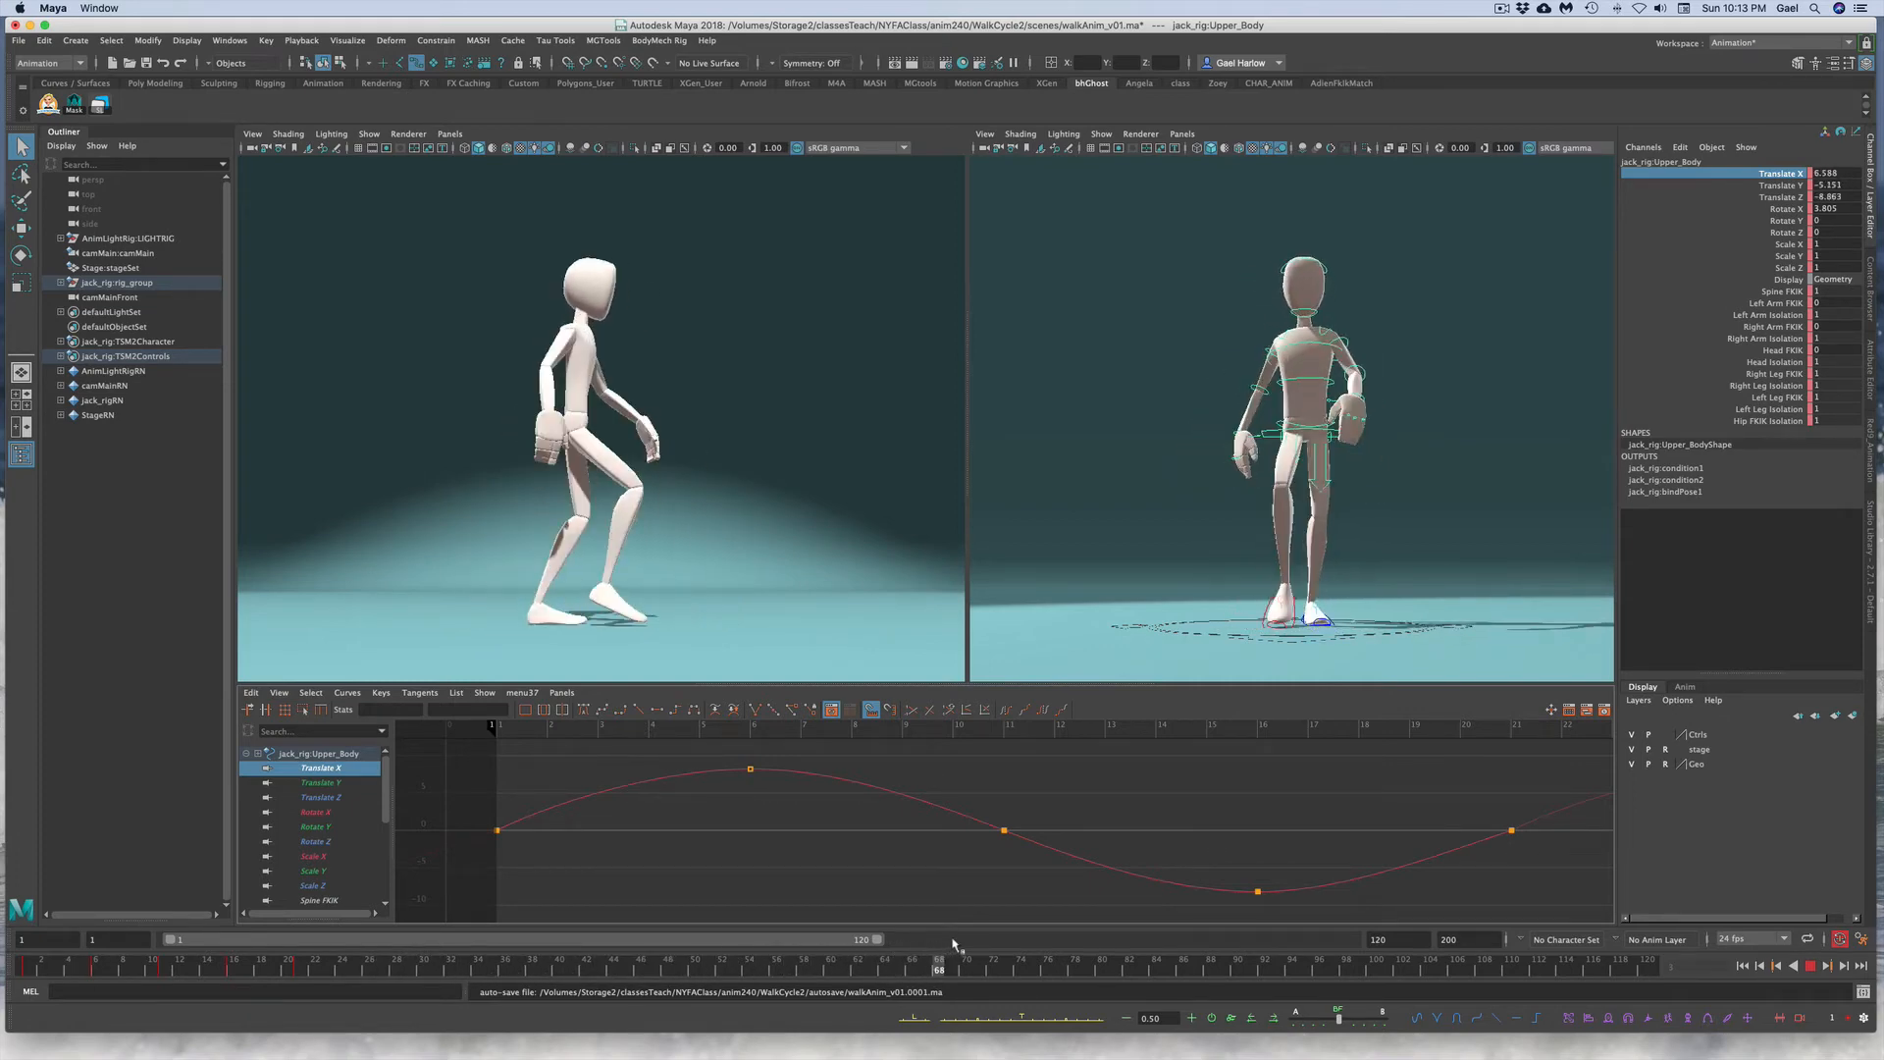
key("alt+v")
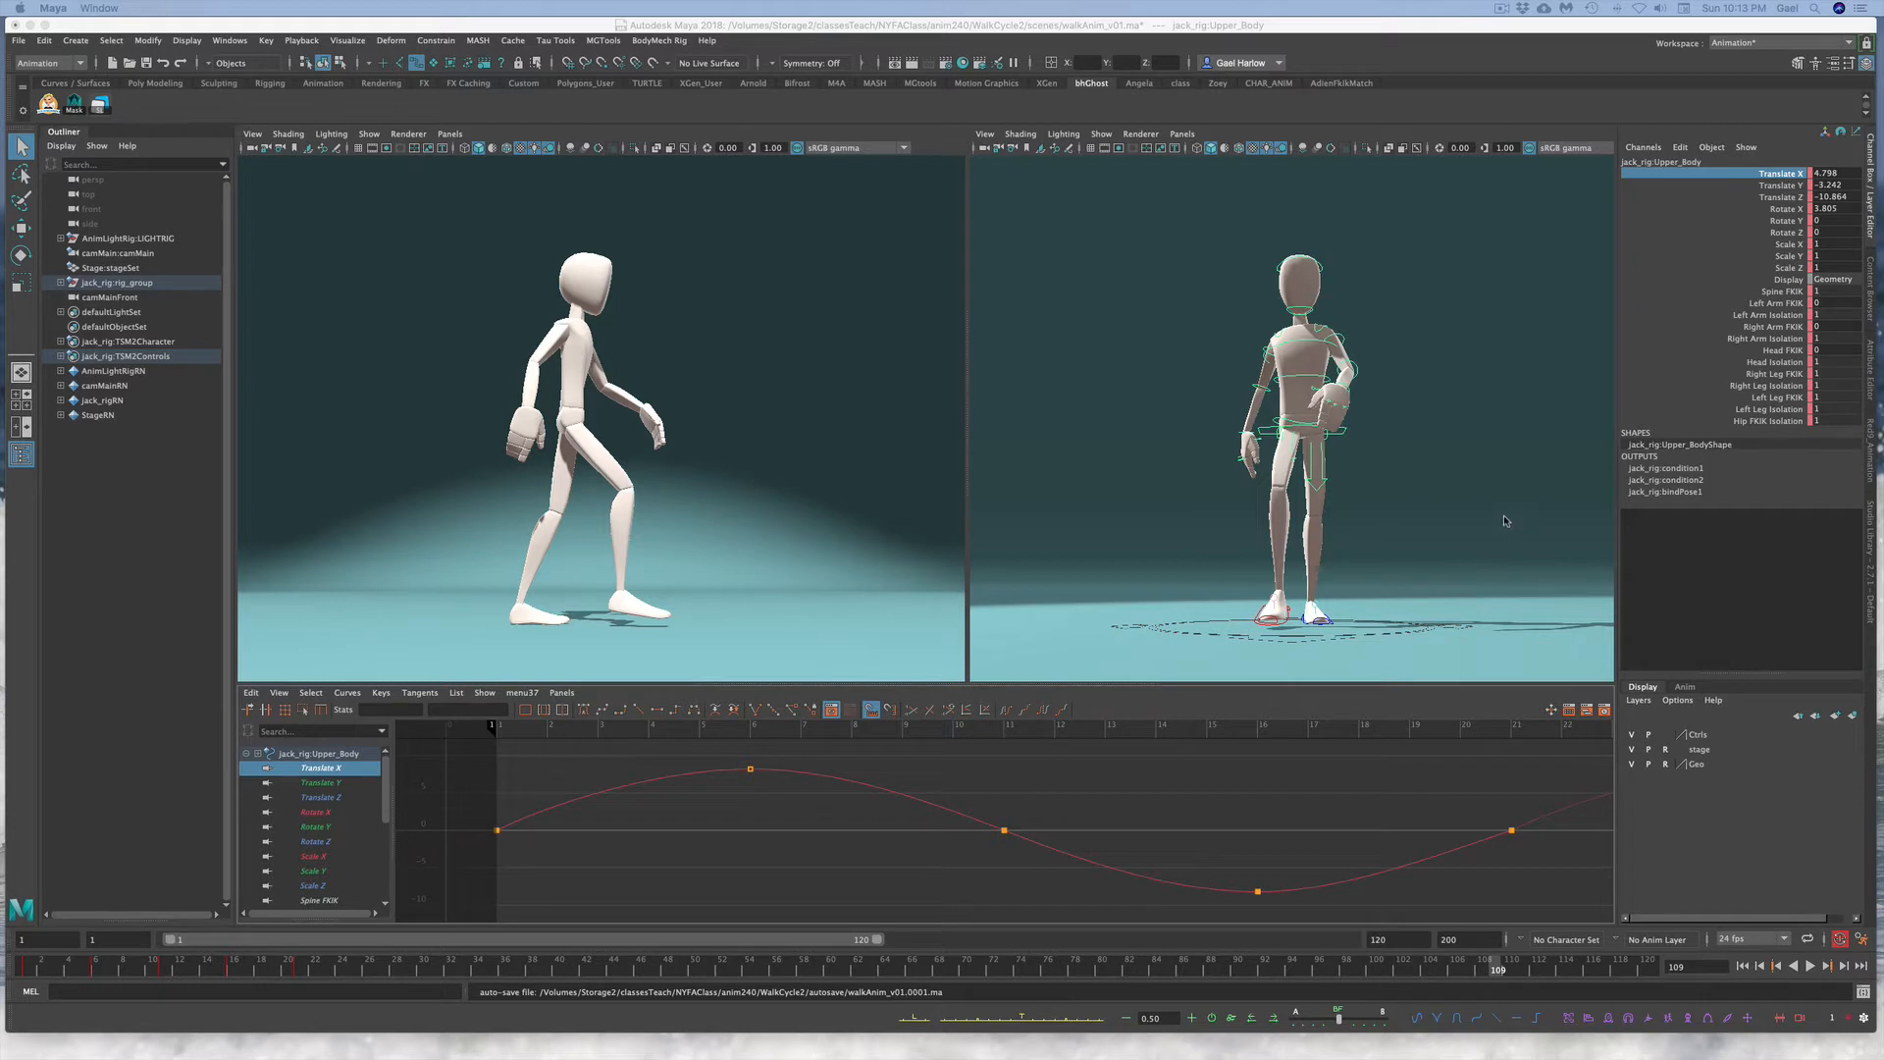
Step: Select the pelvis control and key its Rotate Z tilt at frame 3 with the Rotate tool
left_click(1287, 427)
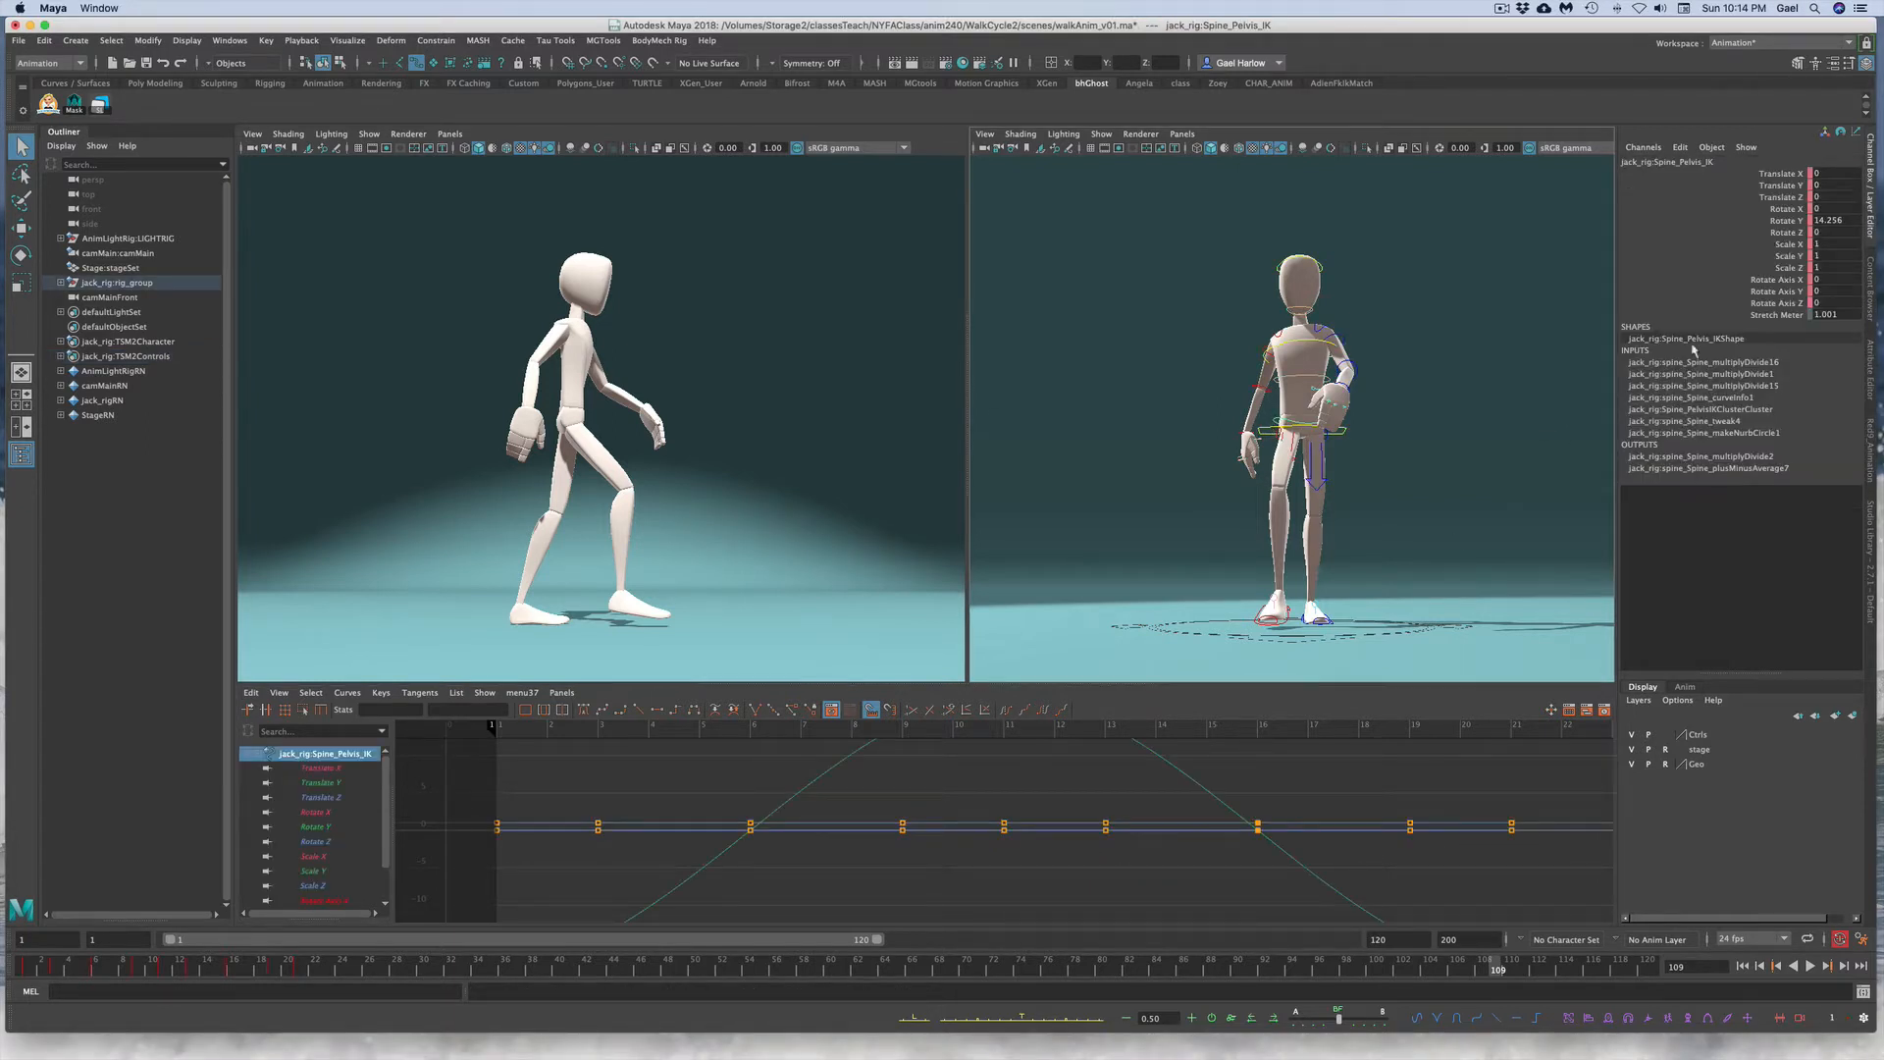
key("e")
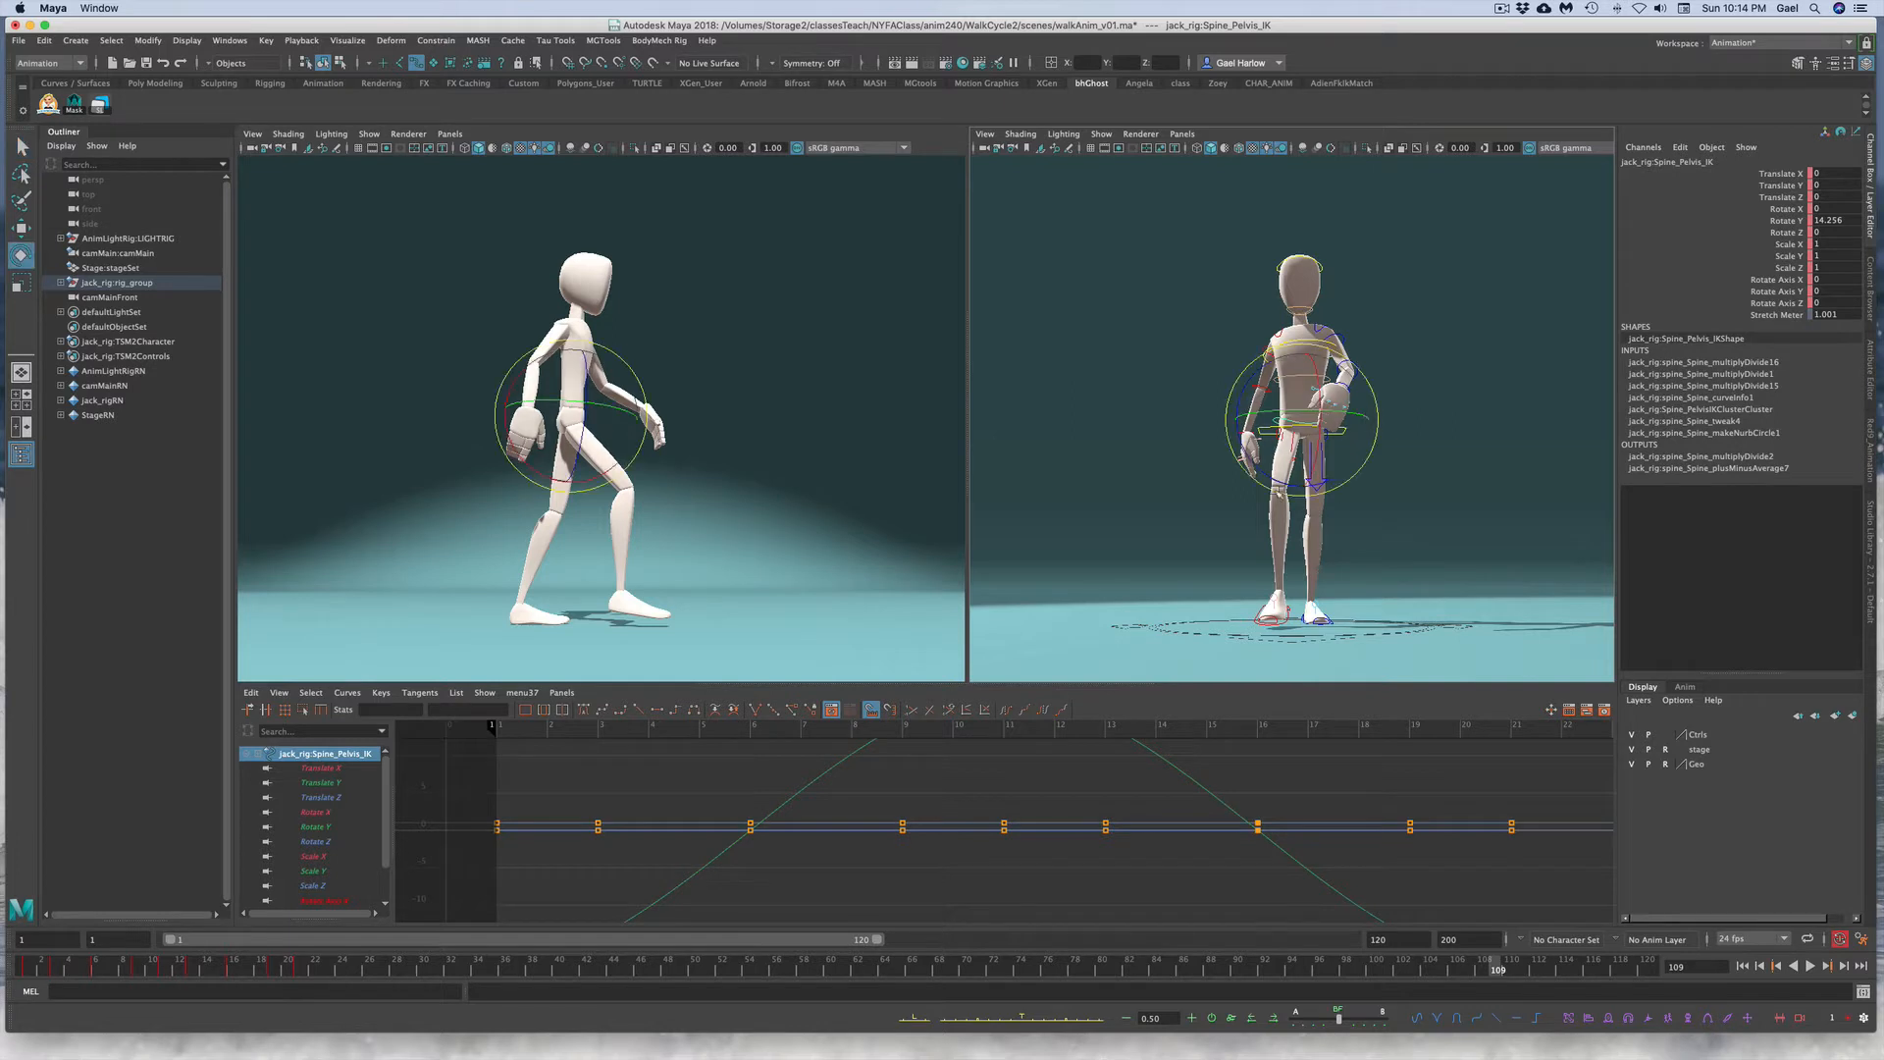
left_click(1753, 232)
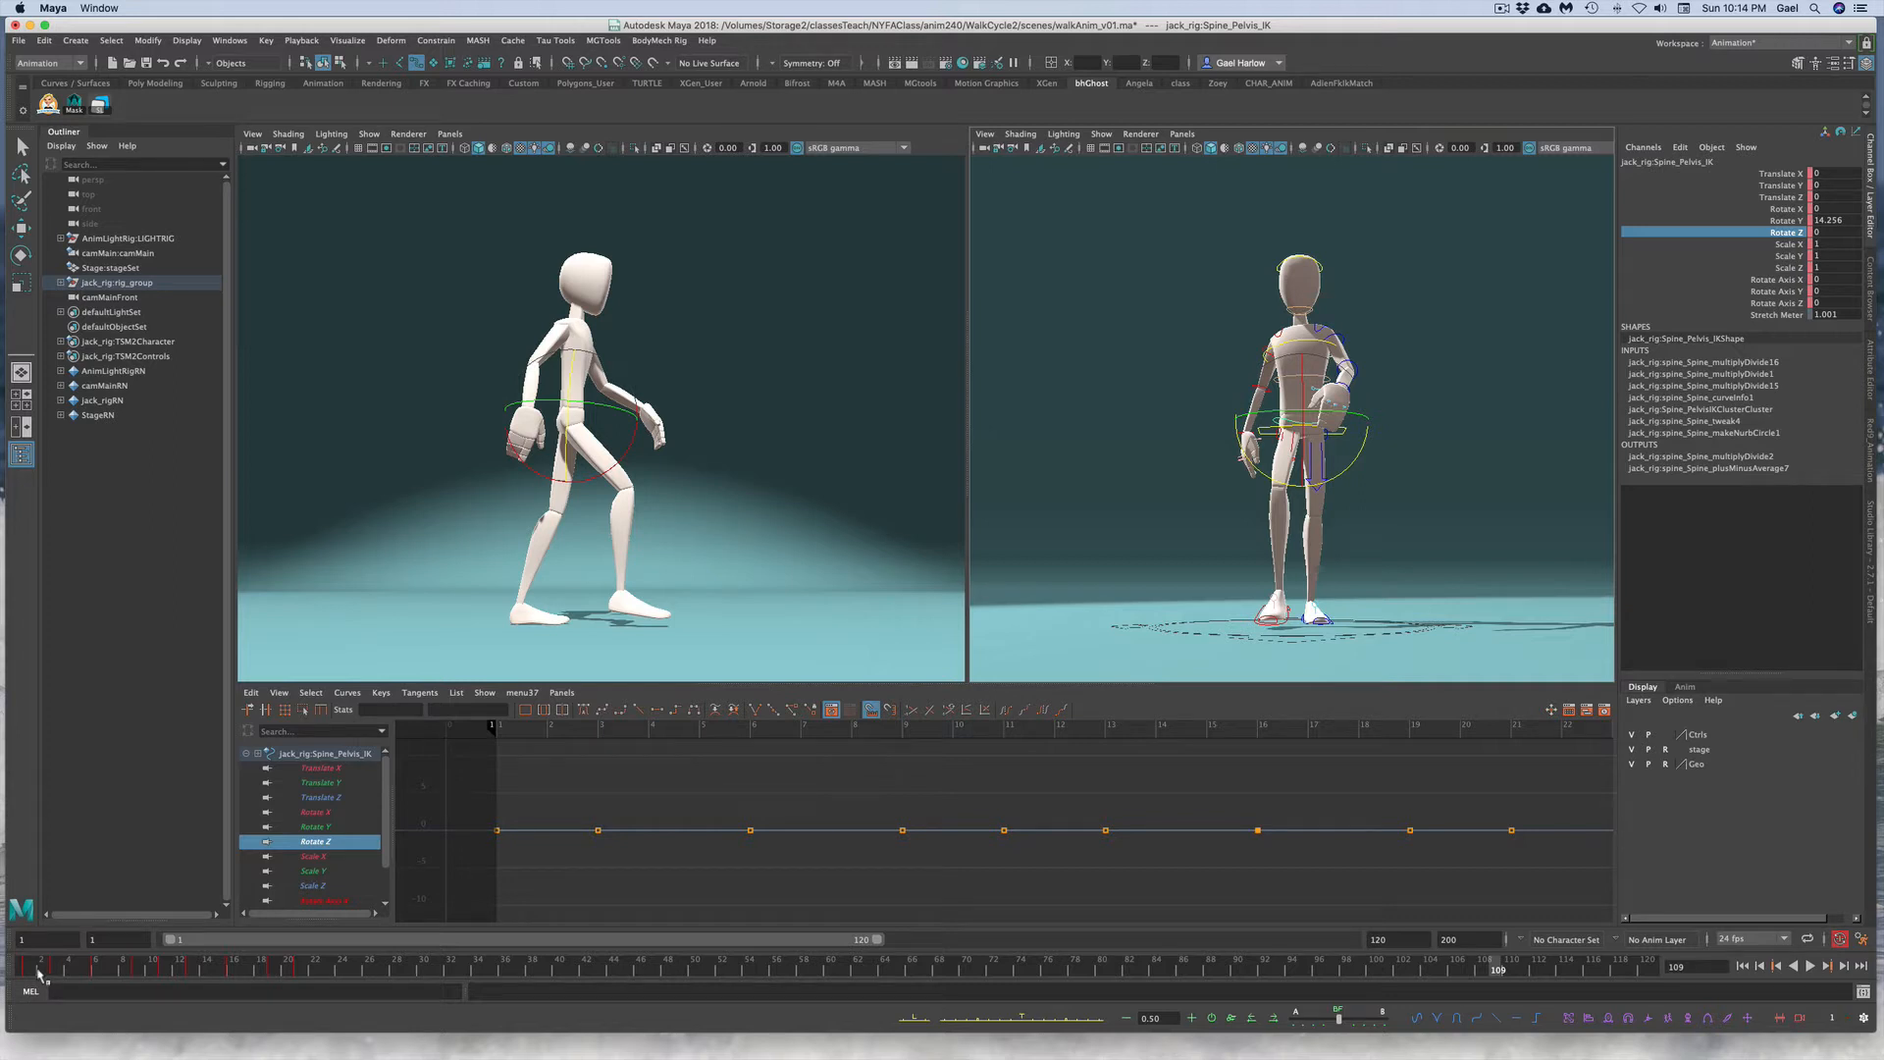
left_click(39, 970)
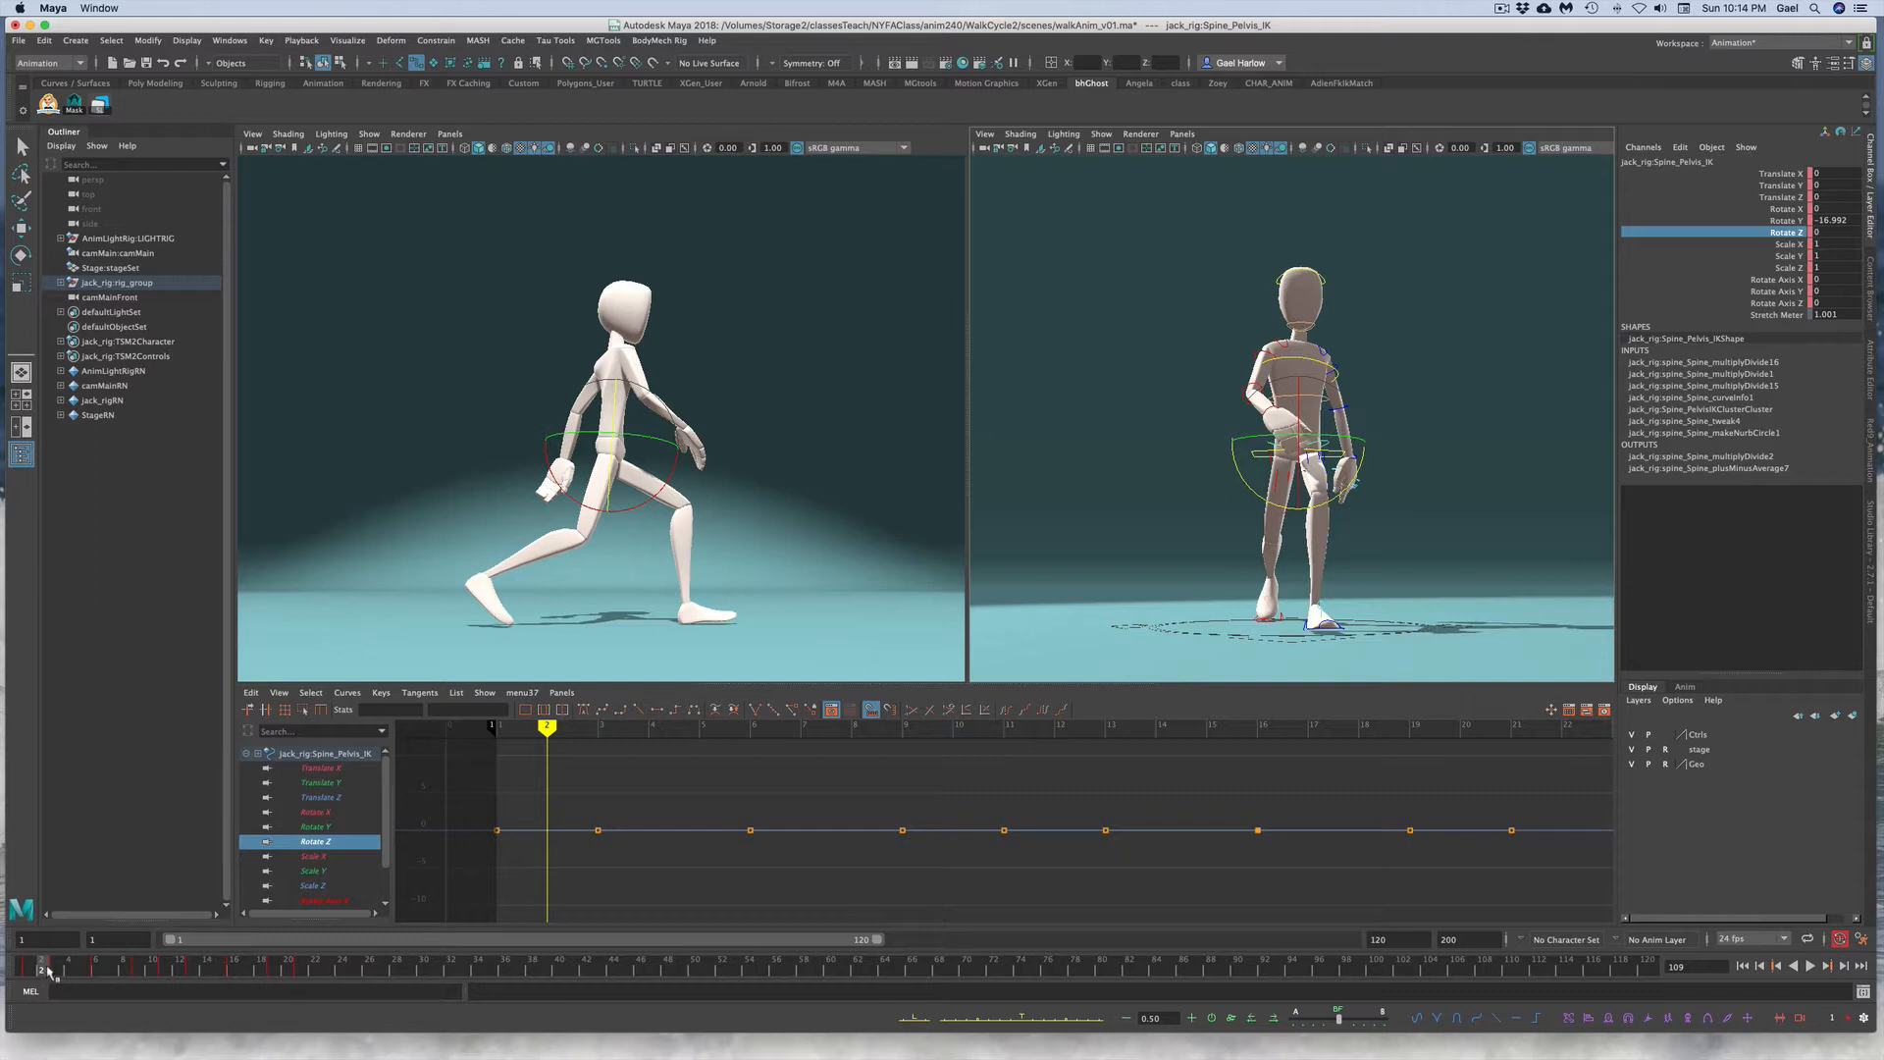
mouse_move(46, 969)
left_mouse_down()
mouse_move(2, 963)
mouse_move(56, 971)
left_mouse_up()
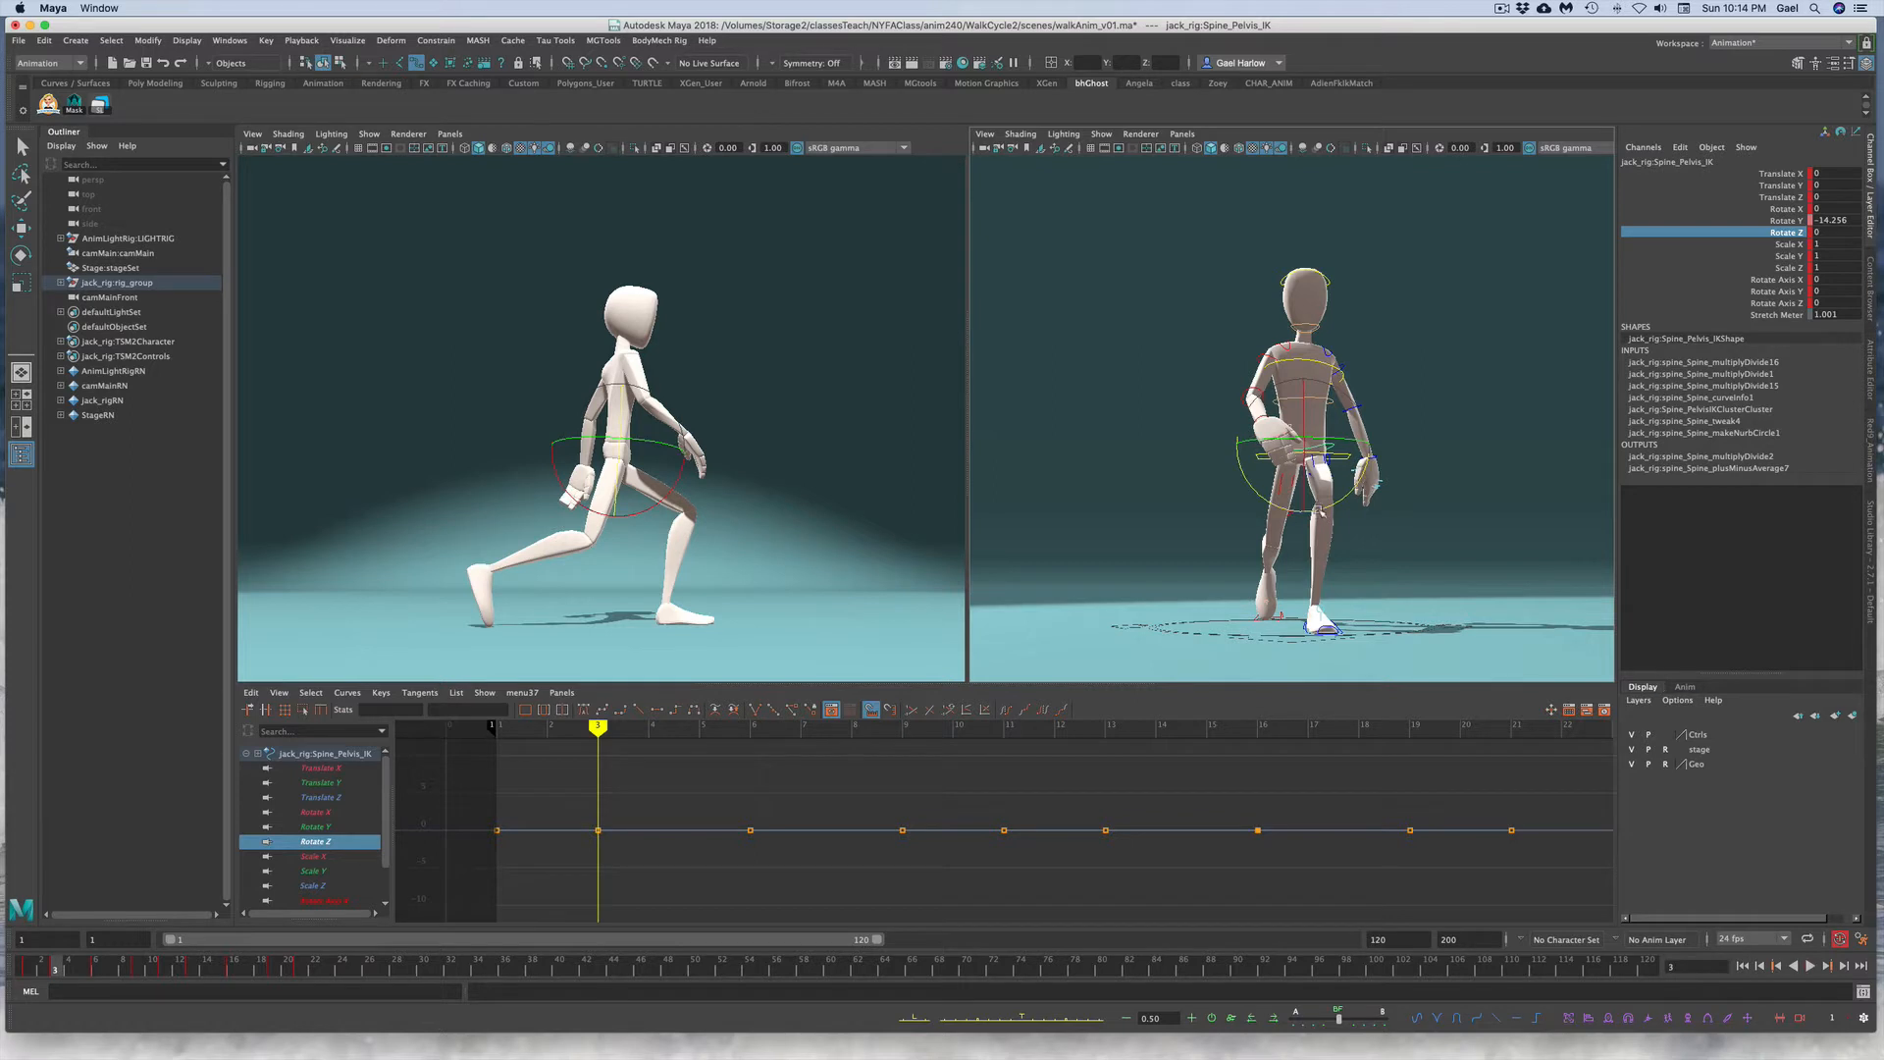
left_click_drag(1320, 513, 1331, 514)
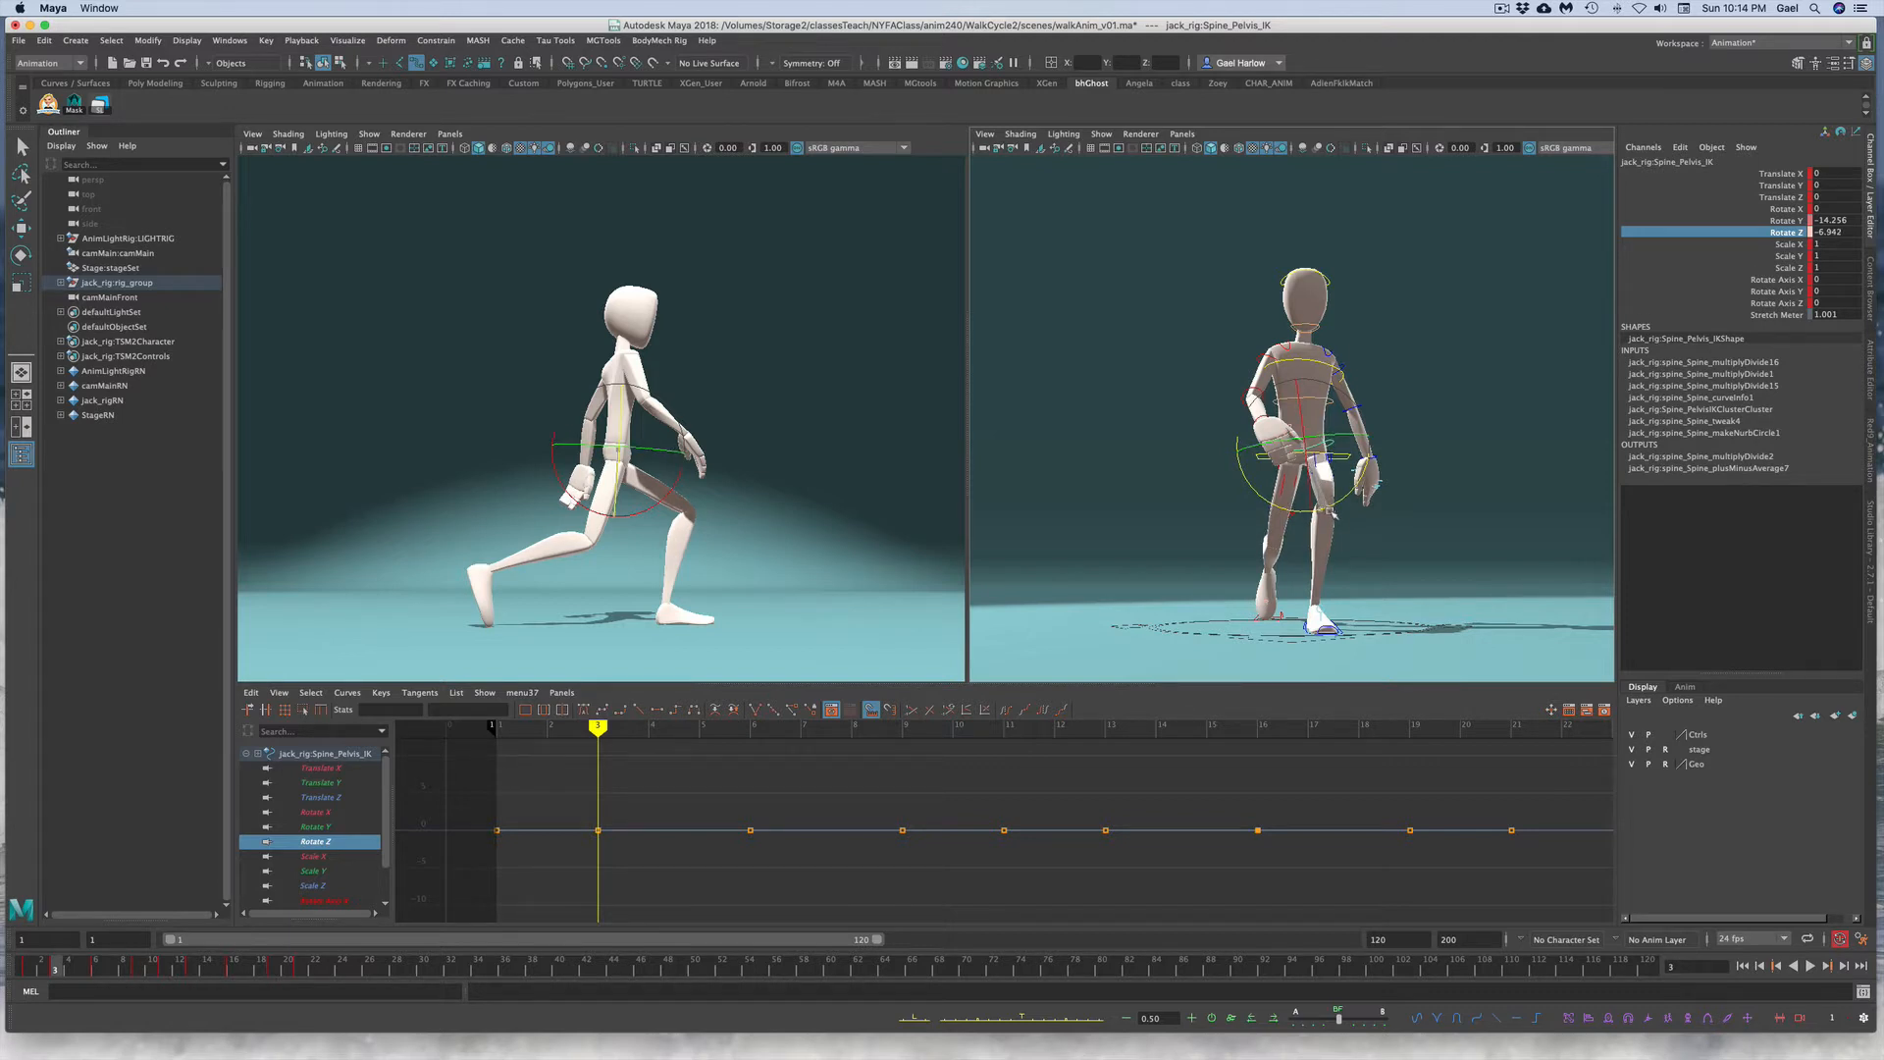
key("s")
Step: Set the pelvis Rotate Z key to 7 at frame 13 and -7 at frame 3
left_click(192, 969)
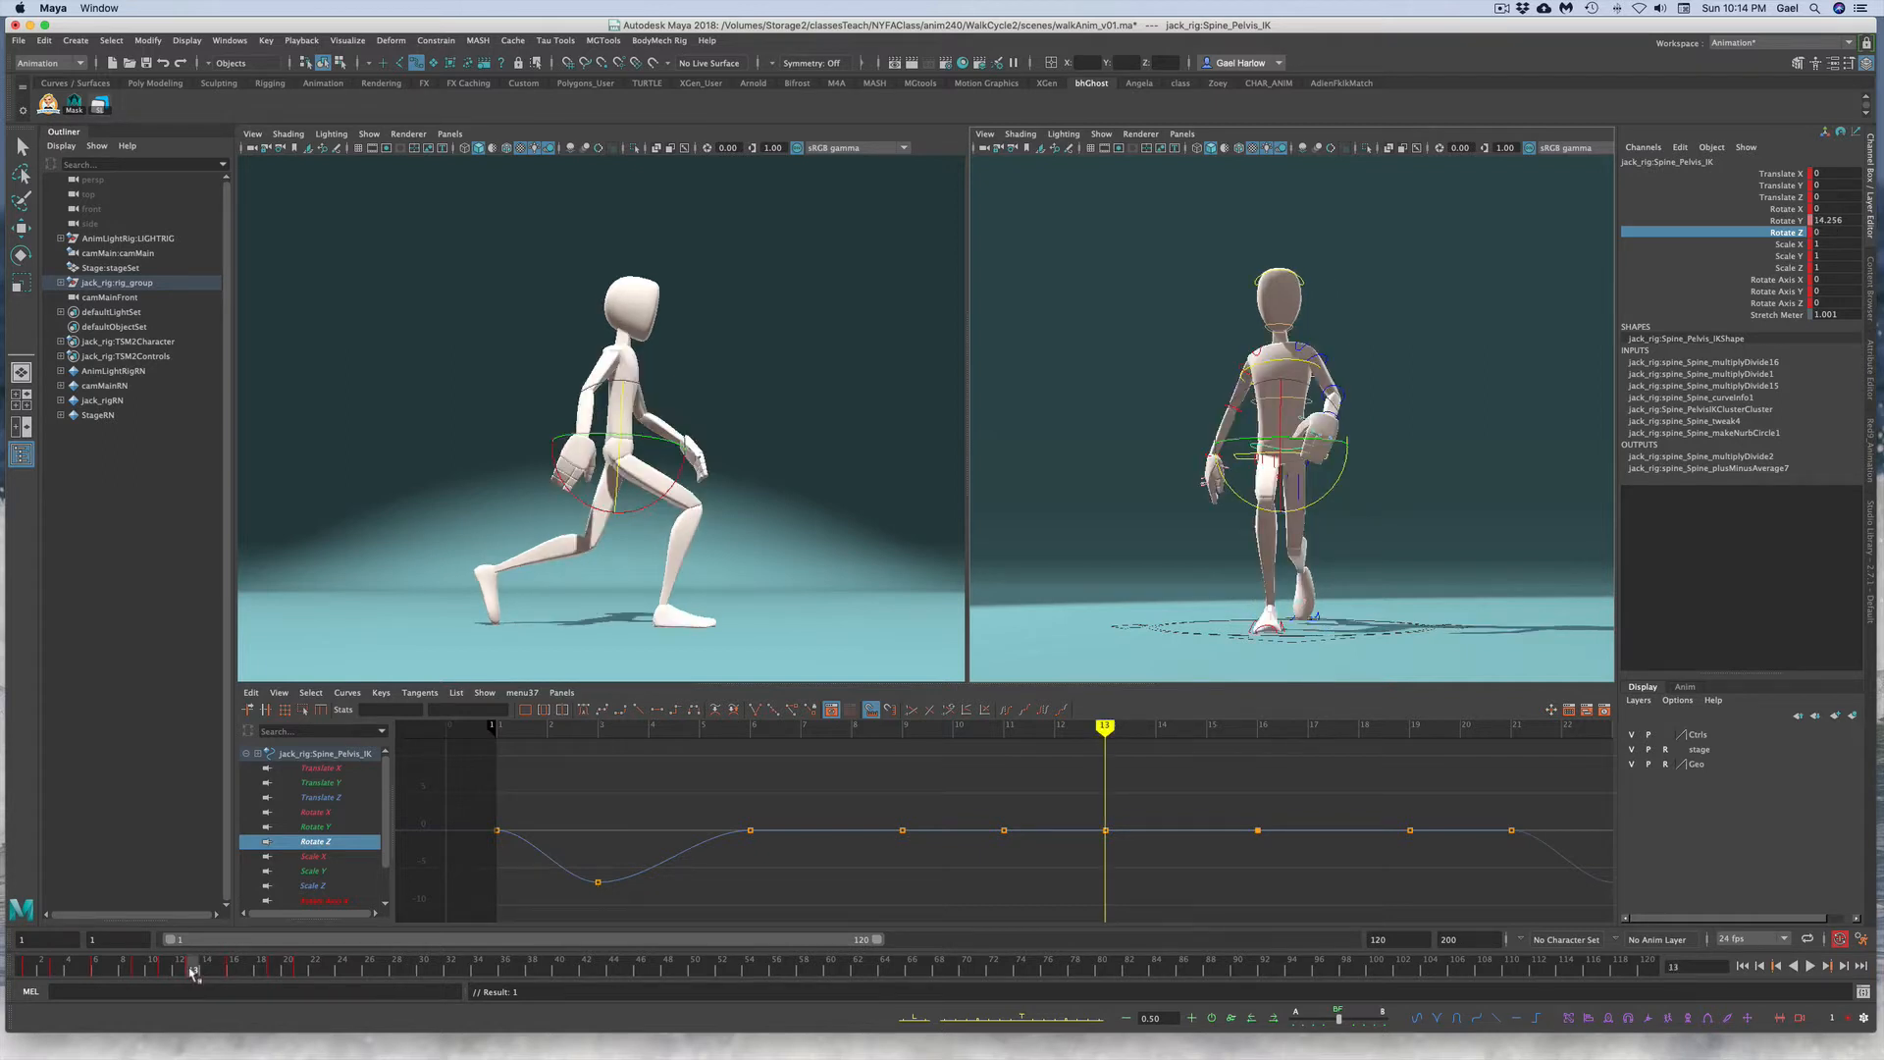
left_click(598, 881)
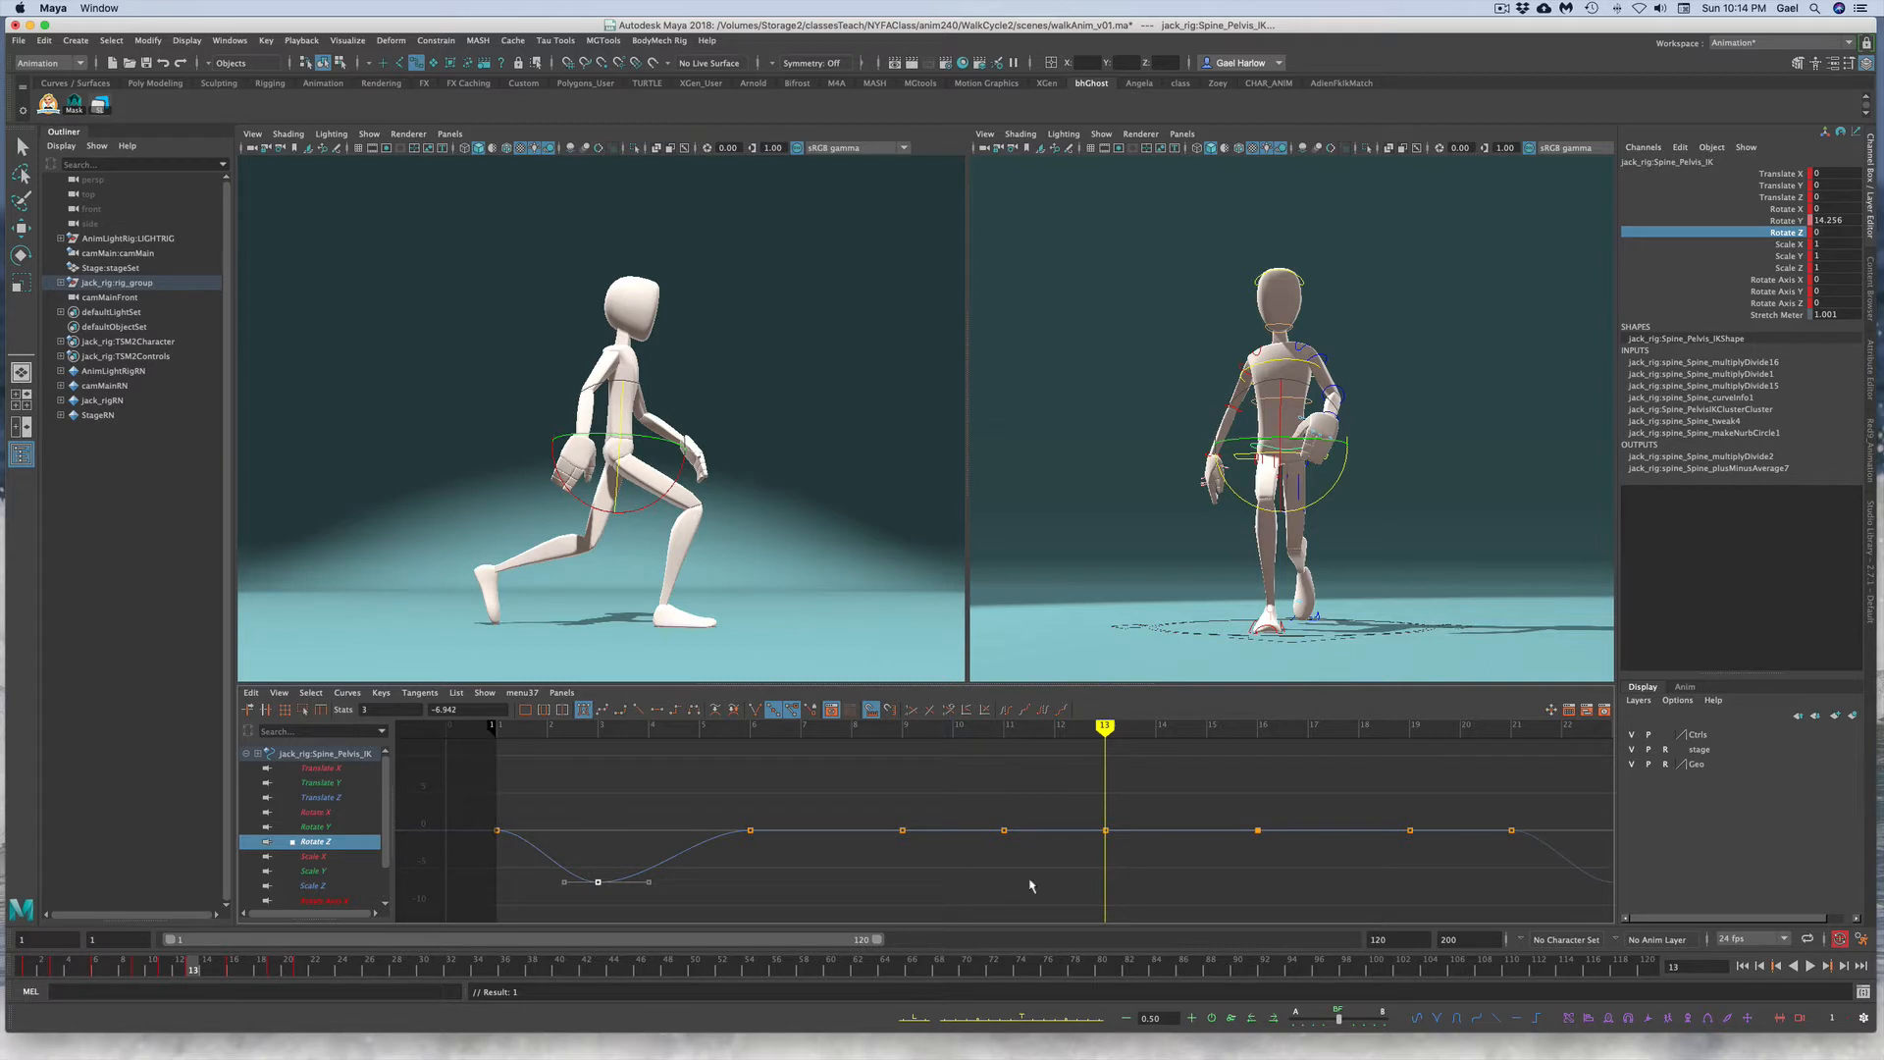
left_click(1106, 830)
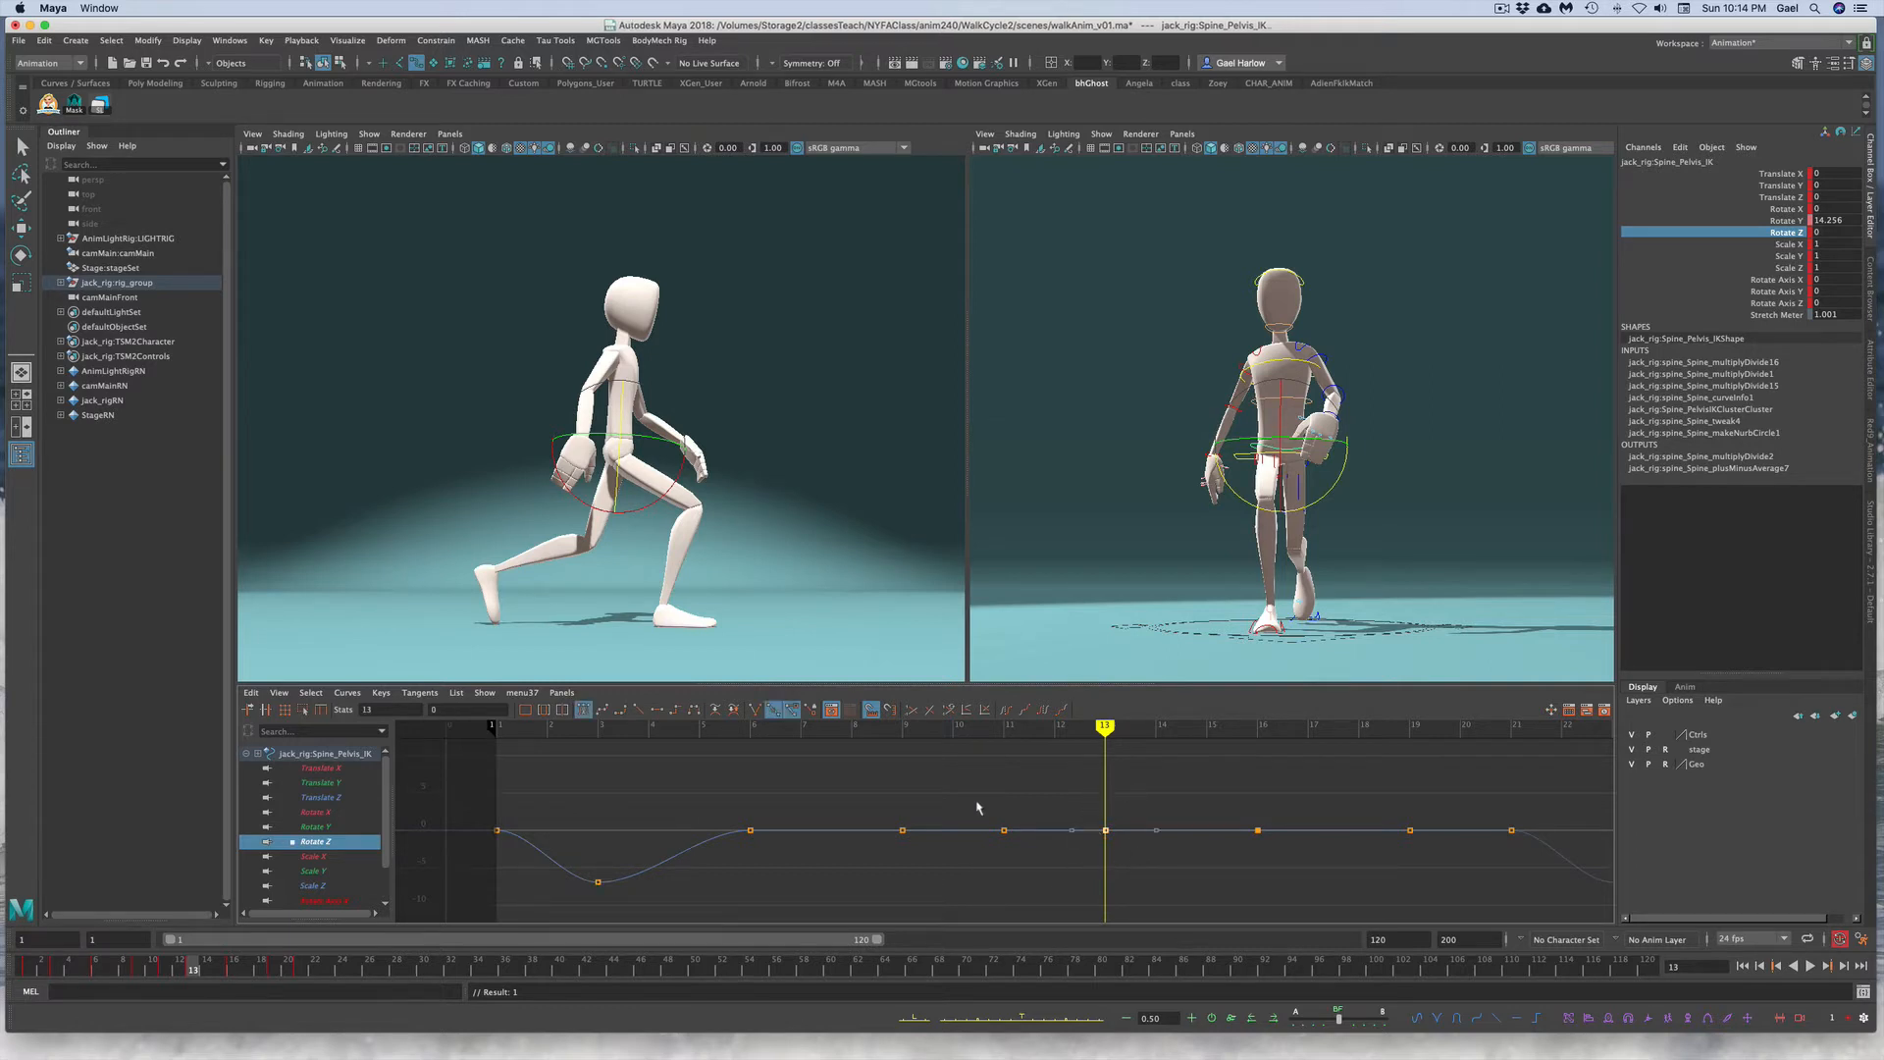
left_click(467, 709)
type("7")
key("Return")
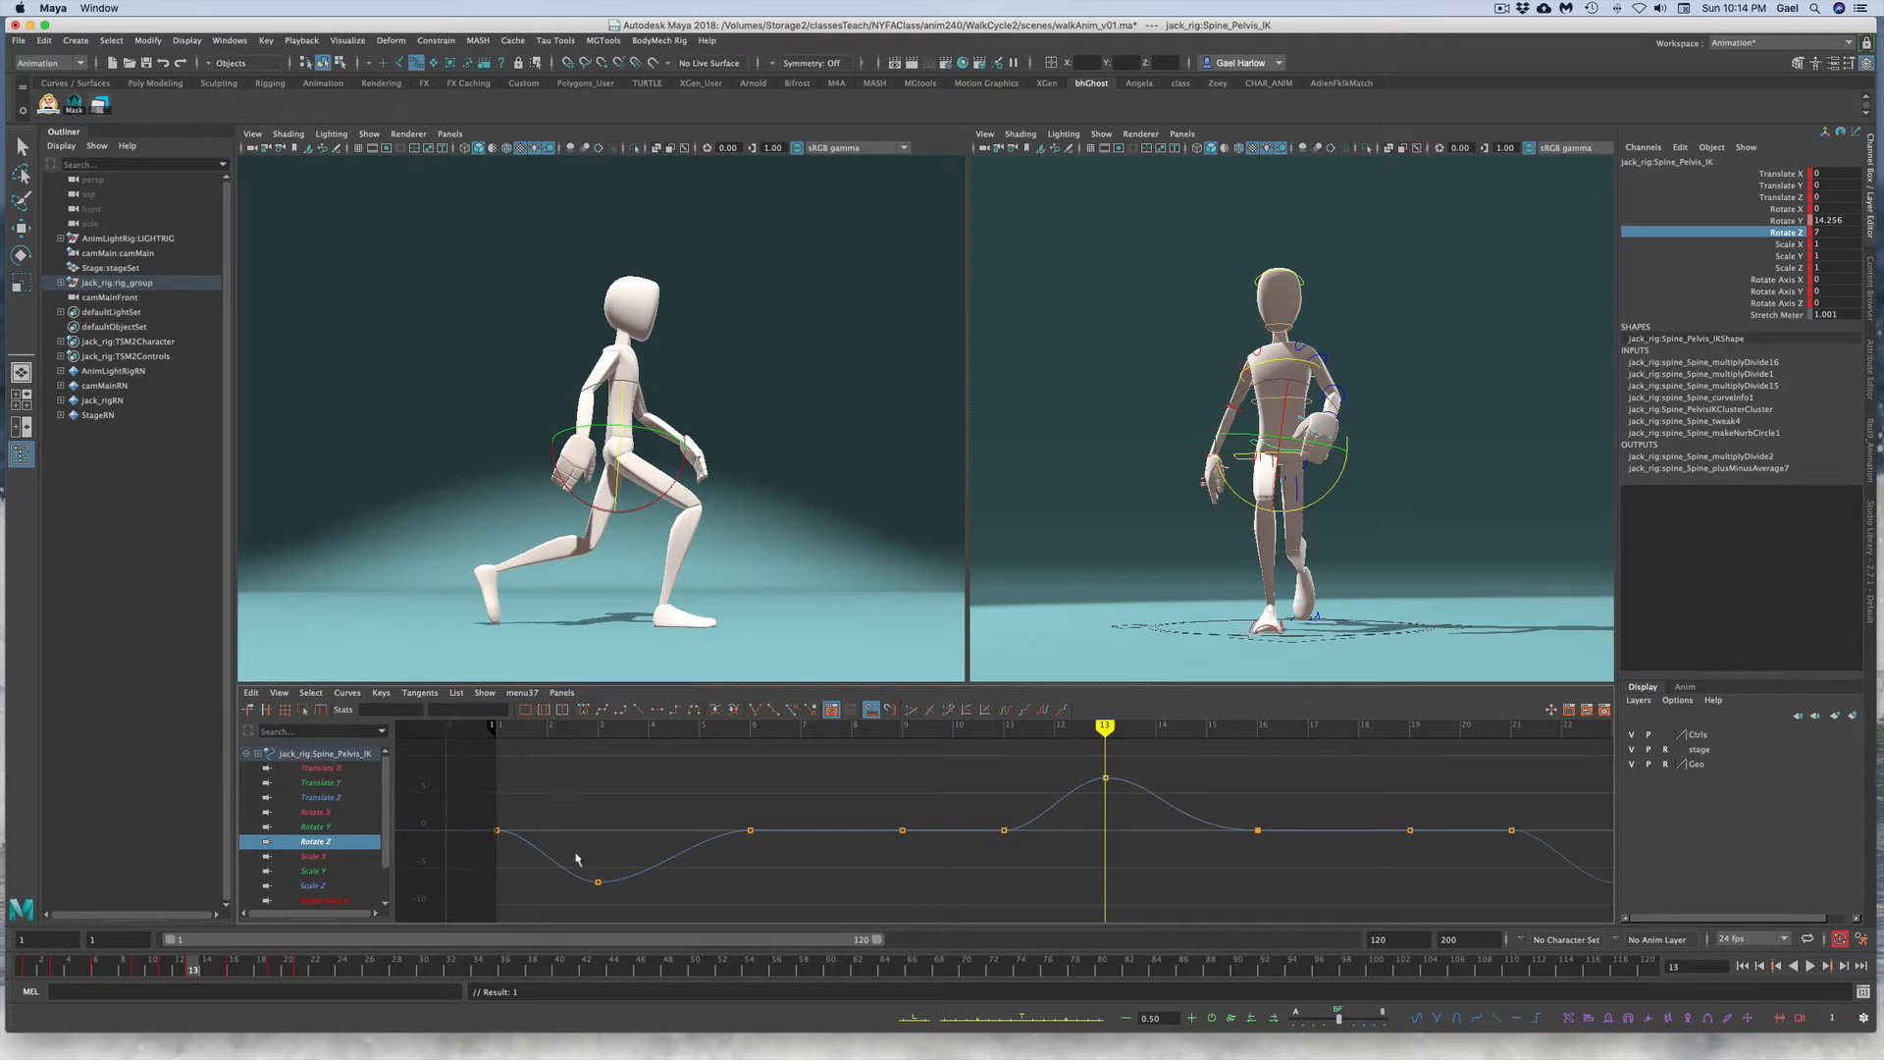
left_click_drag(574, 848, 619, 905)
left_click(459, 709)
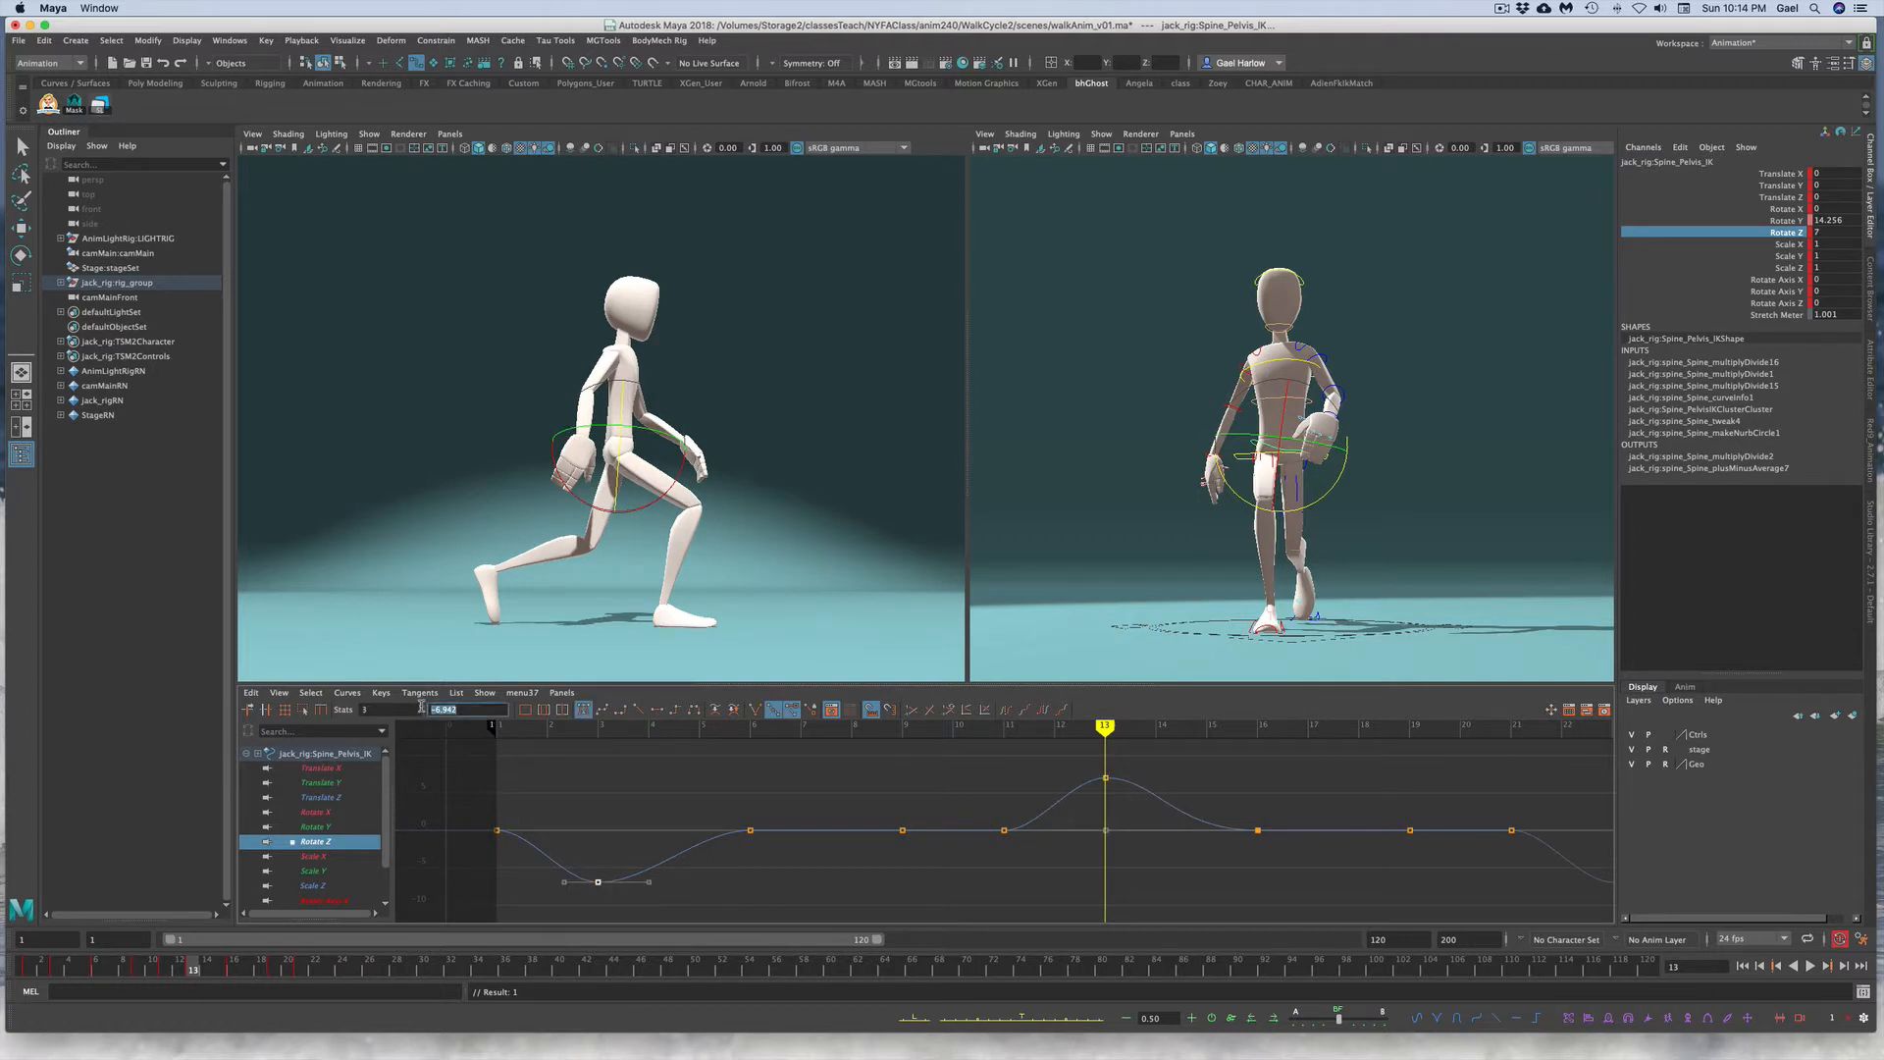
type("-7")
key("Return")
Step: Play and scrub the walk to review the pelvis tilt
key("alt+v")
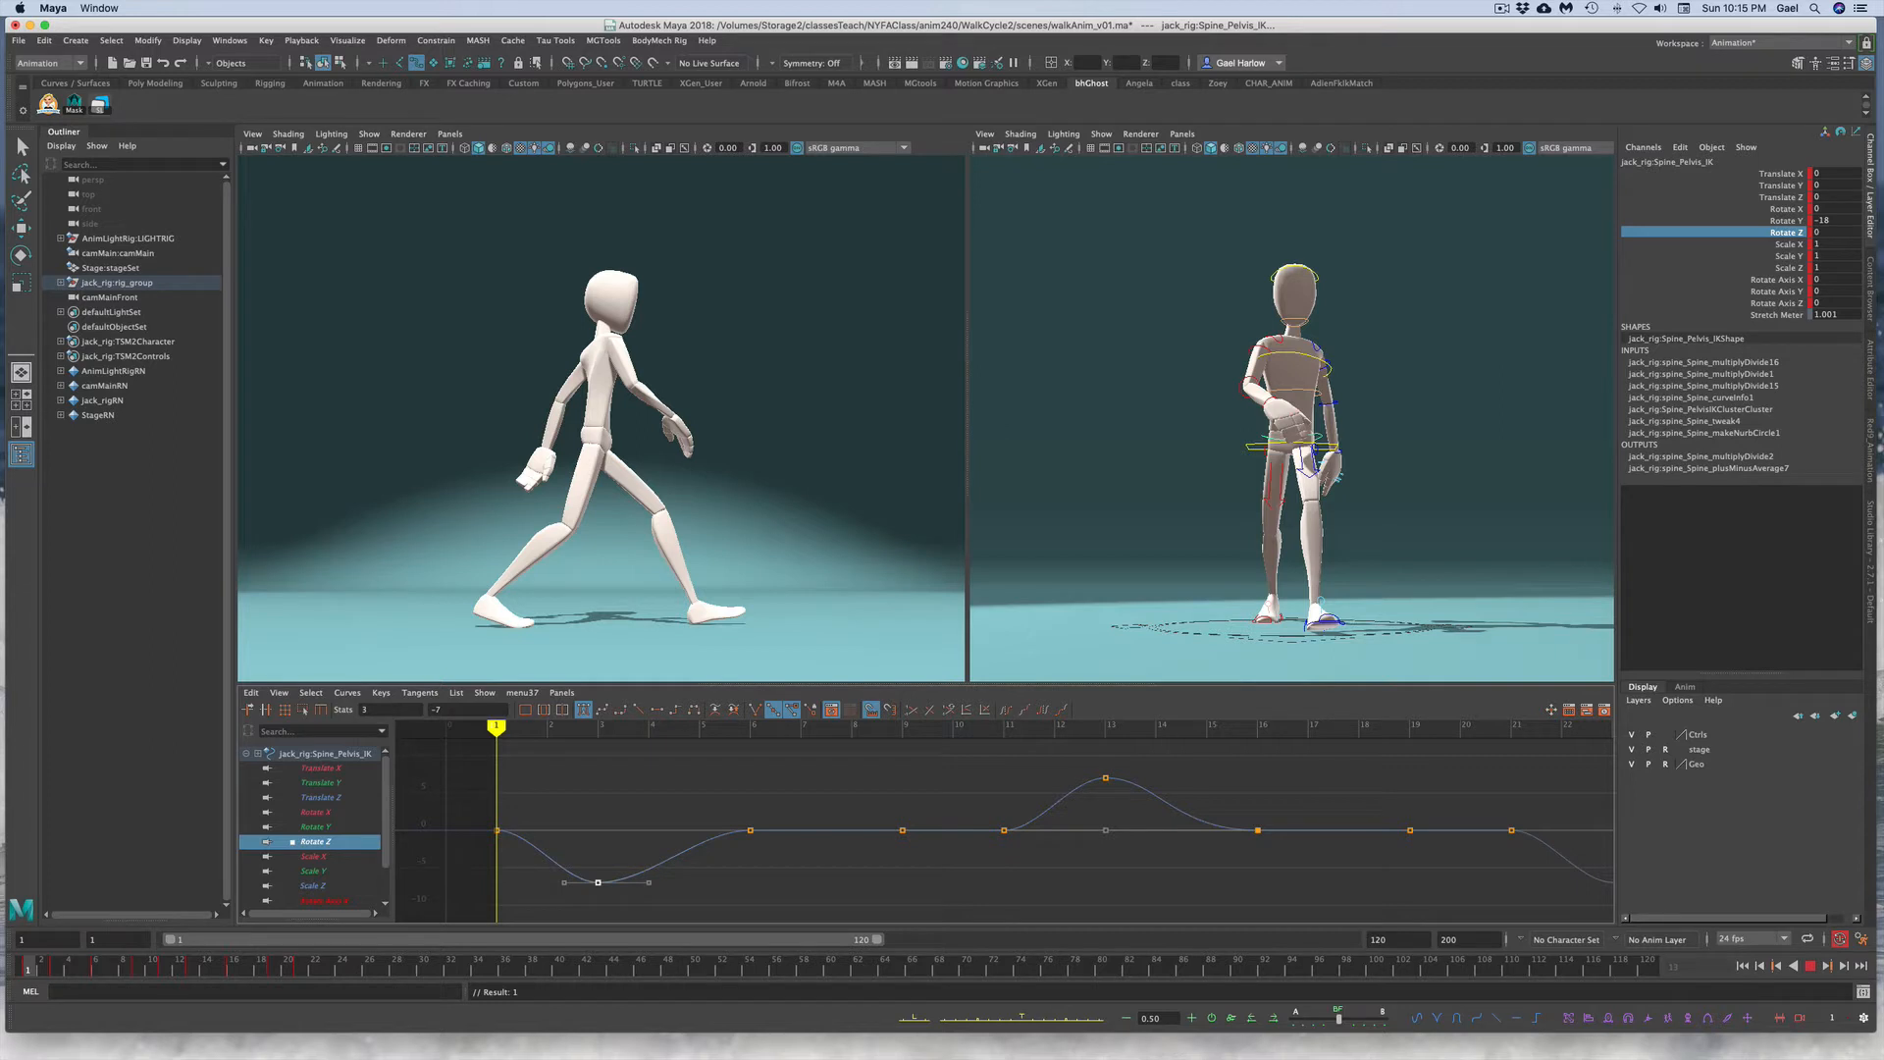
key("alt+v")
mouse_move(41, 970)
left_mouse_down()
mouse_move(61, 970)
mouse_move(25, 970)
left_mouse_up()
left_click(276, 969)
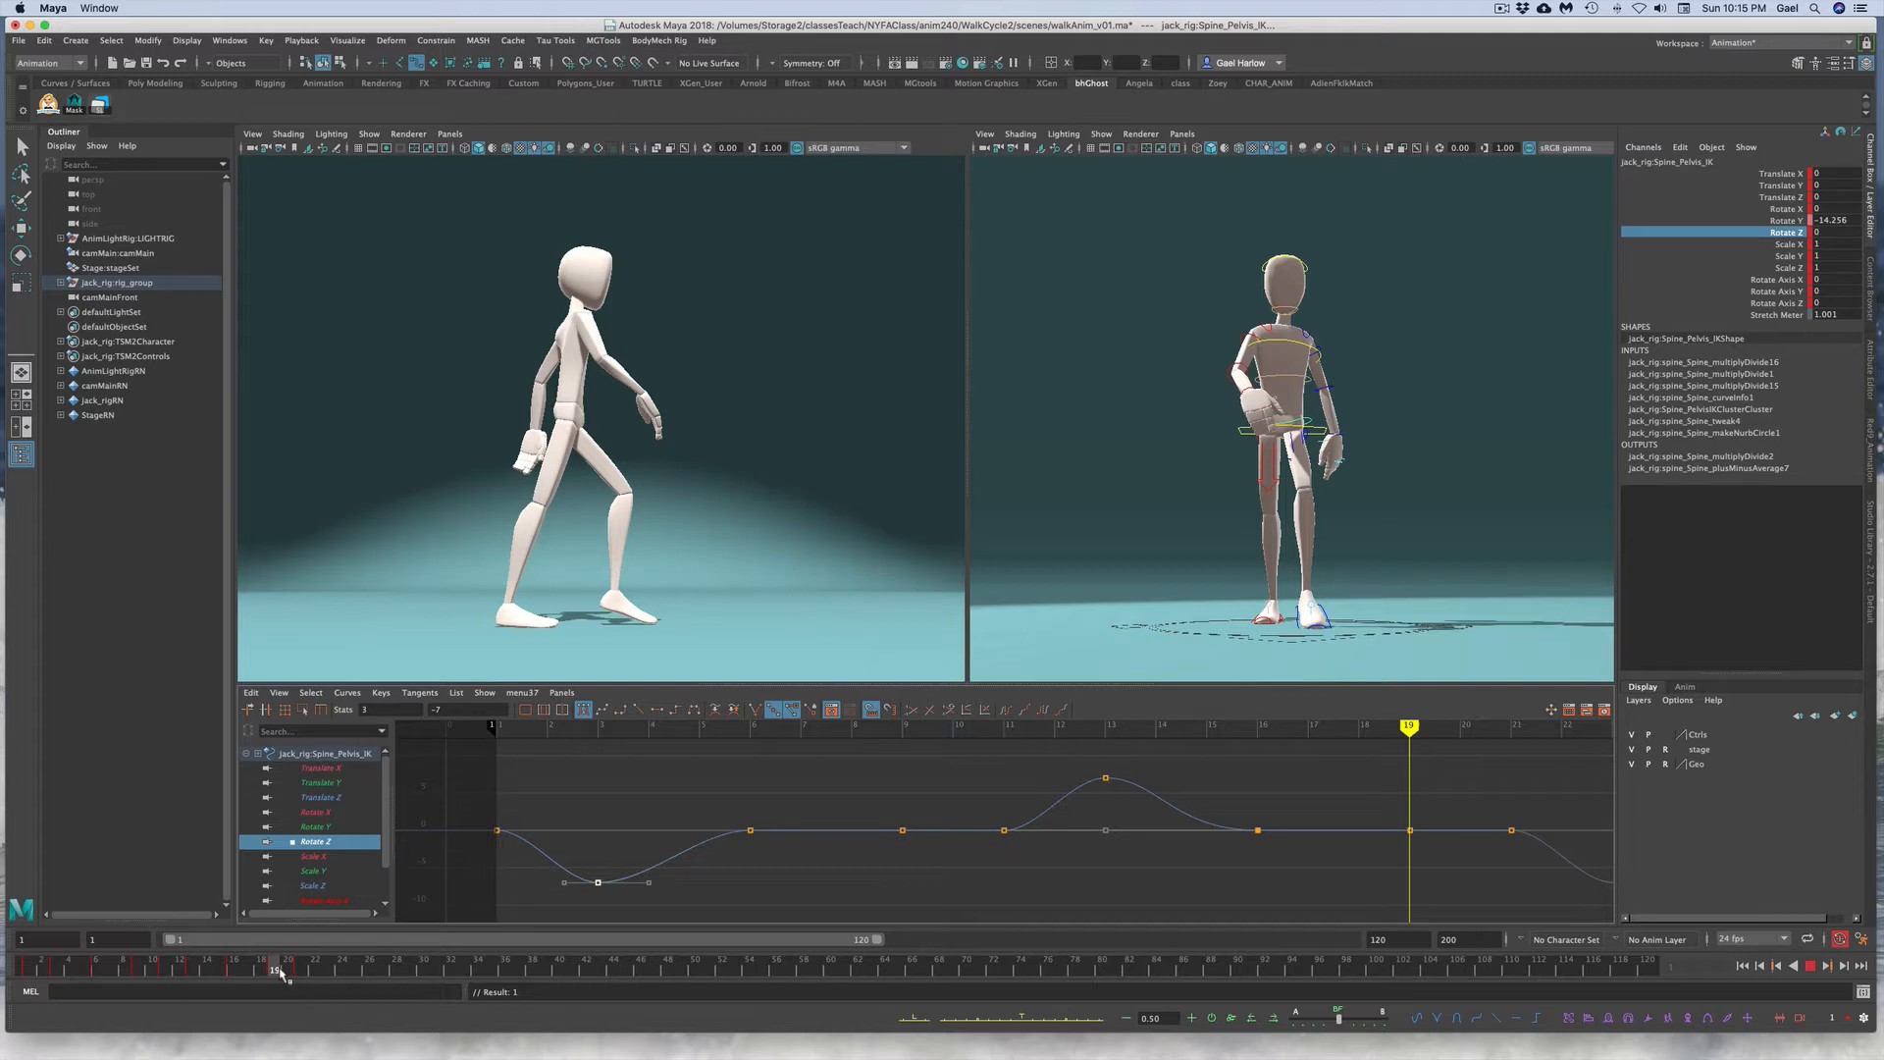
Step: Delete the pelvis Rotate Z key at frame 16 and raise the key at frame 19
left_click_drag(1238, 800, 1285, 842)
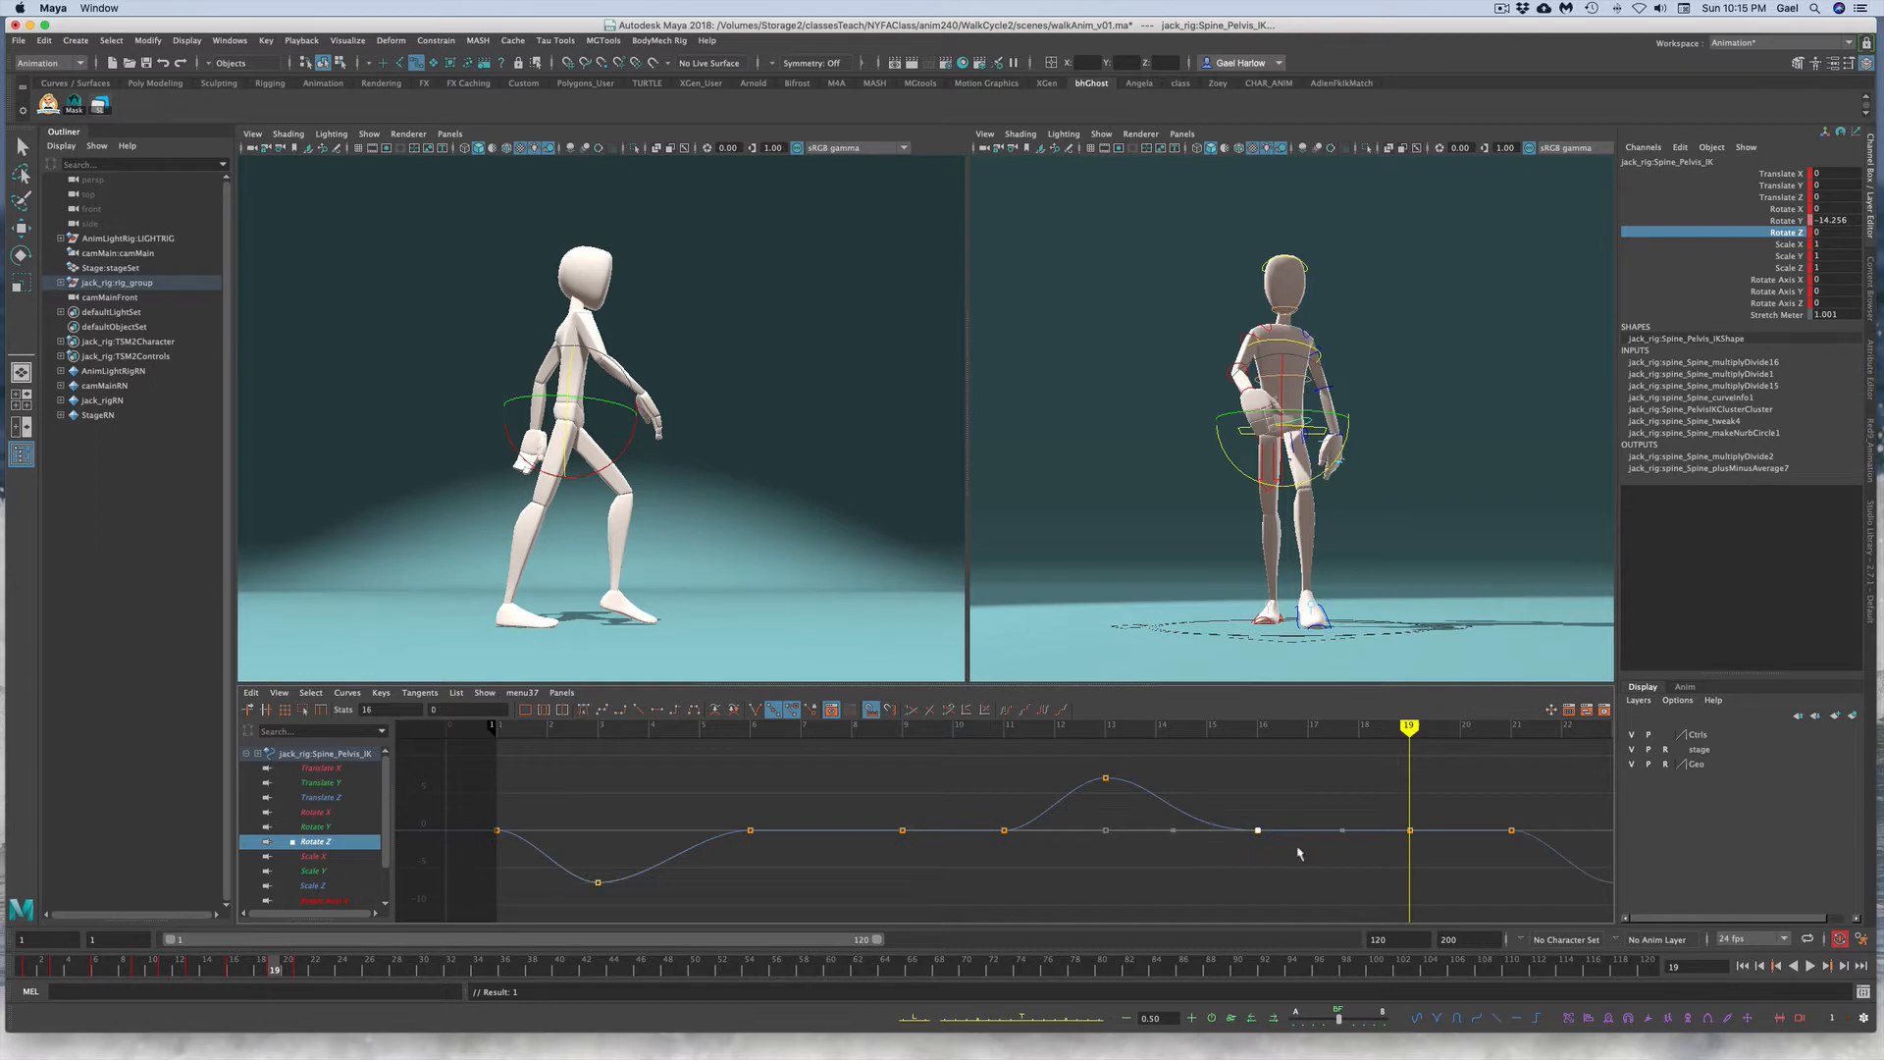
key("Delete")
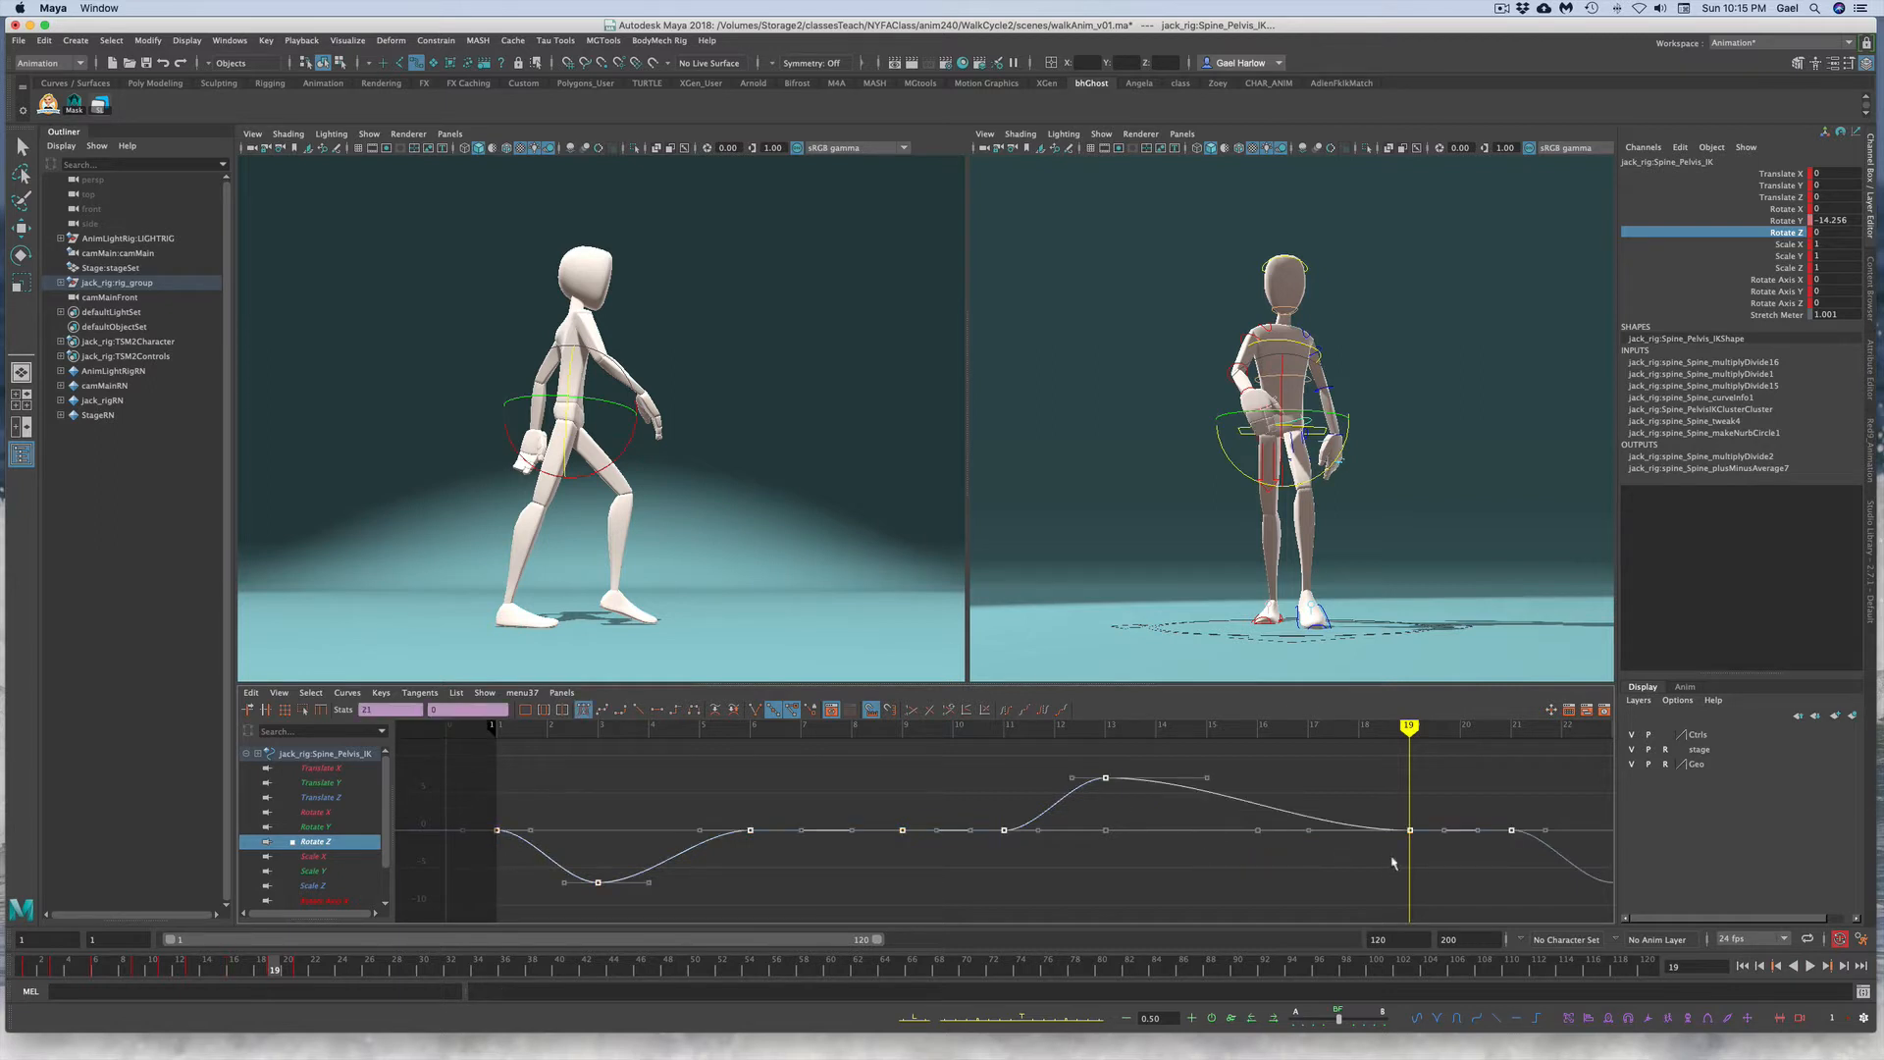
left_click_drag(1396, 793, 1429, 862)
middle_click_drag(1425, 862, 1421, 816)
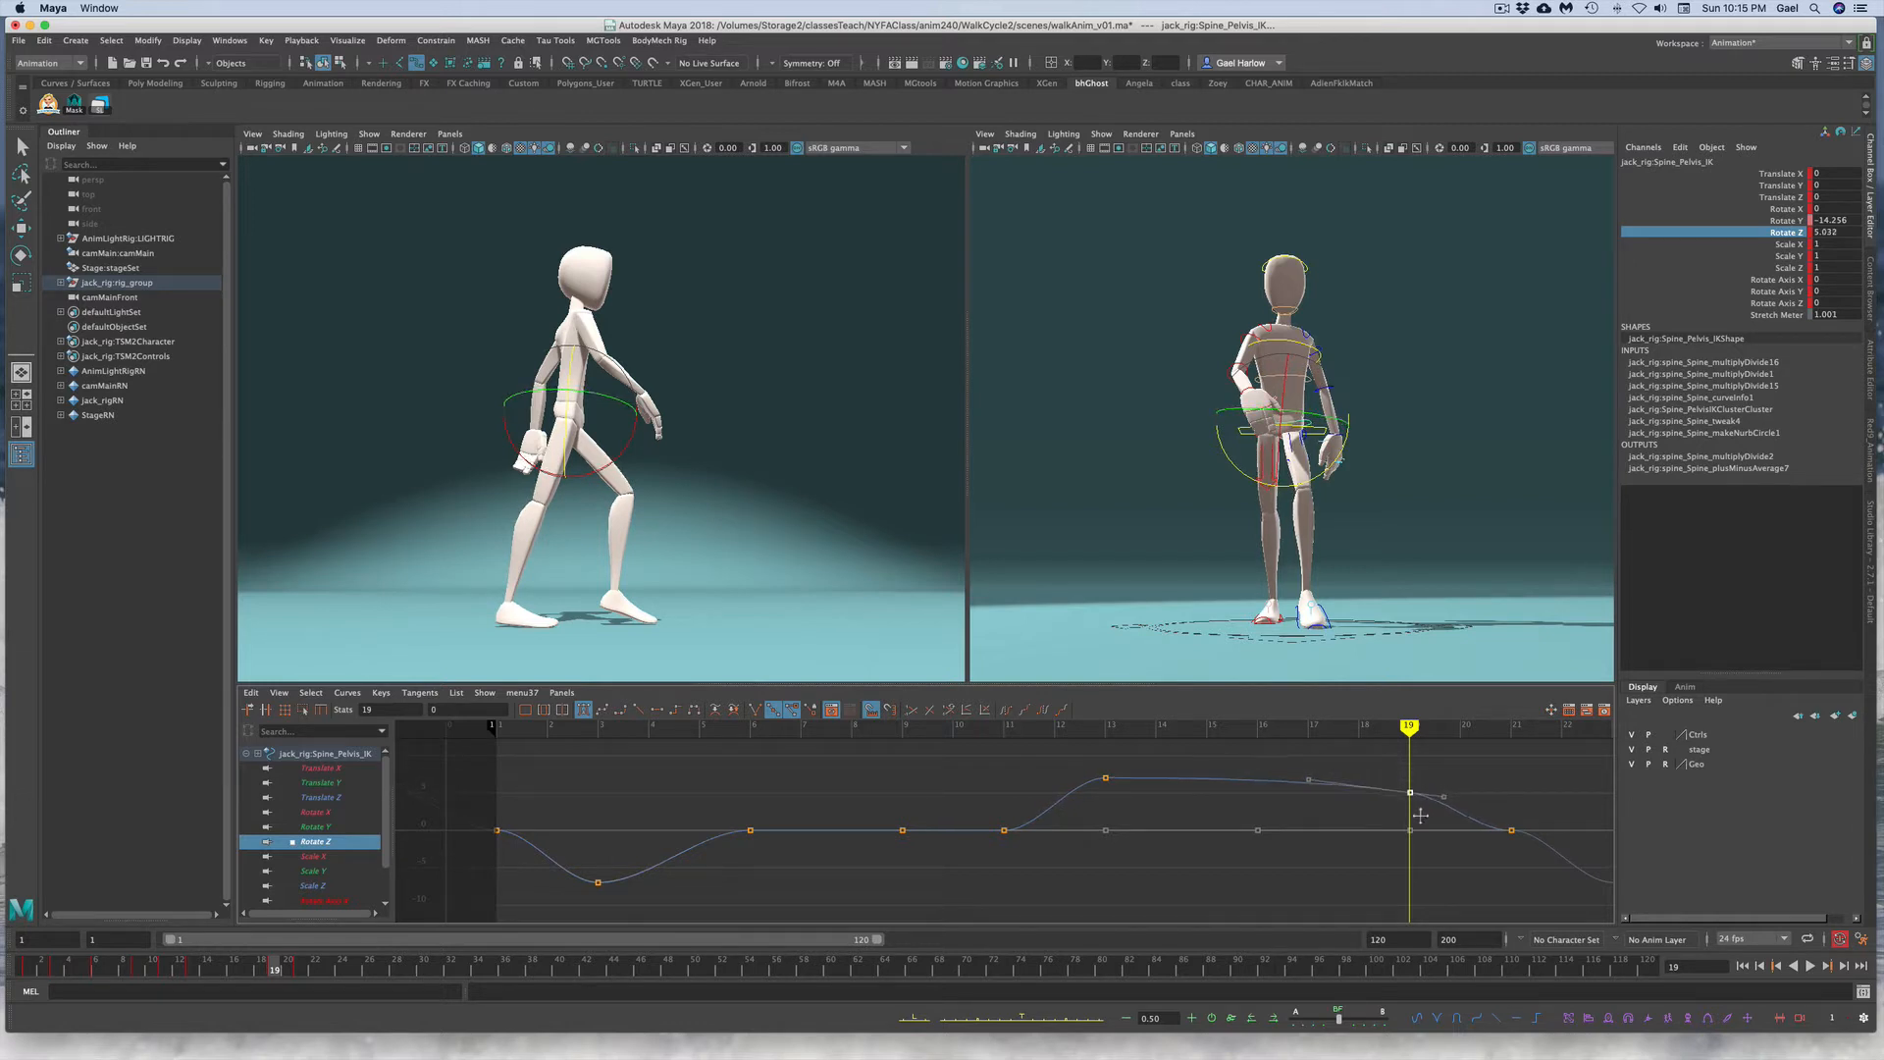
left_click_drag(266, 984, 300, 970)
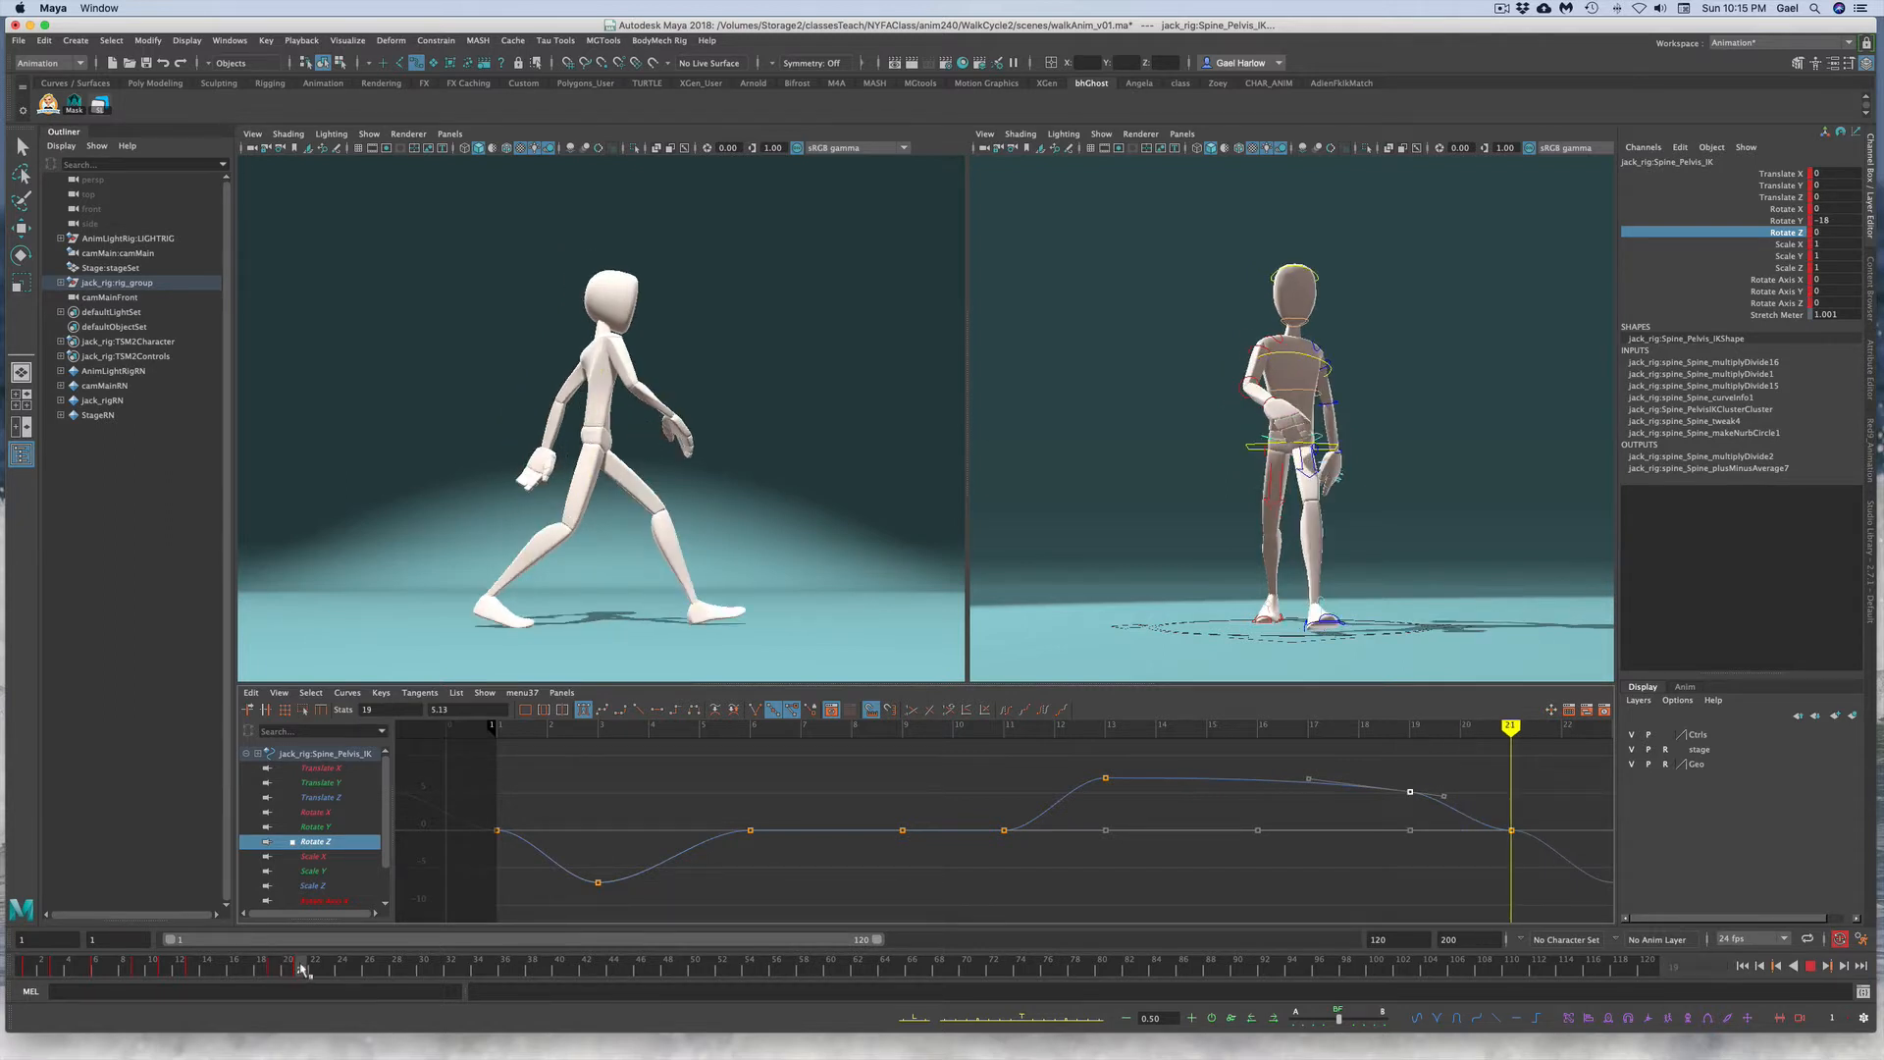
left_click_drag(302, 969, 302, 968)
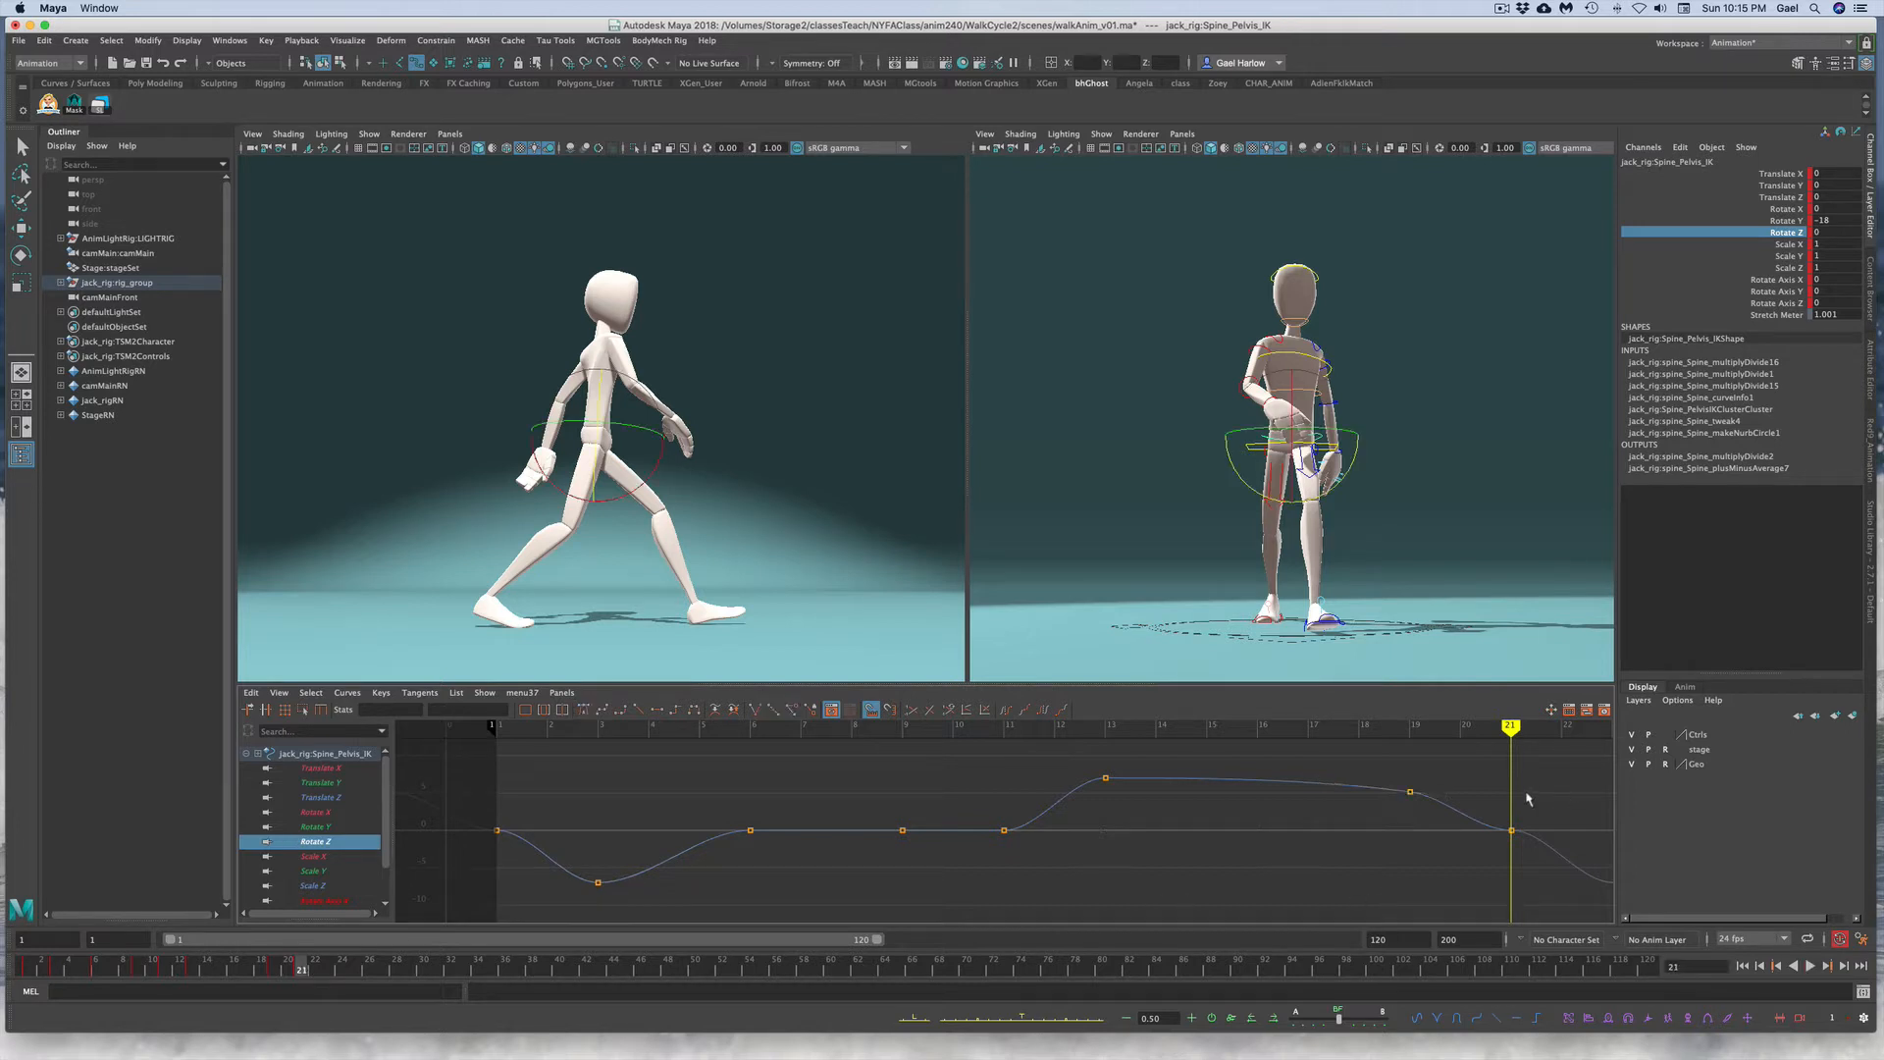
left_click_drag(1484, 799, 1522, 854)
middle_click_drag(1517, 852, 1508, 831)
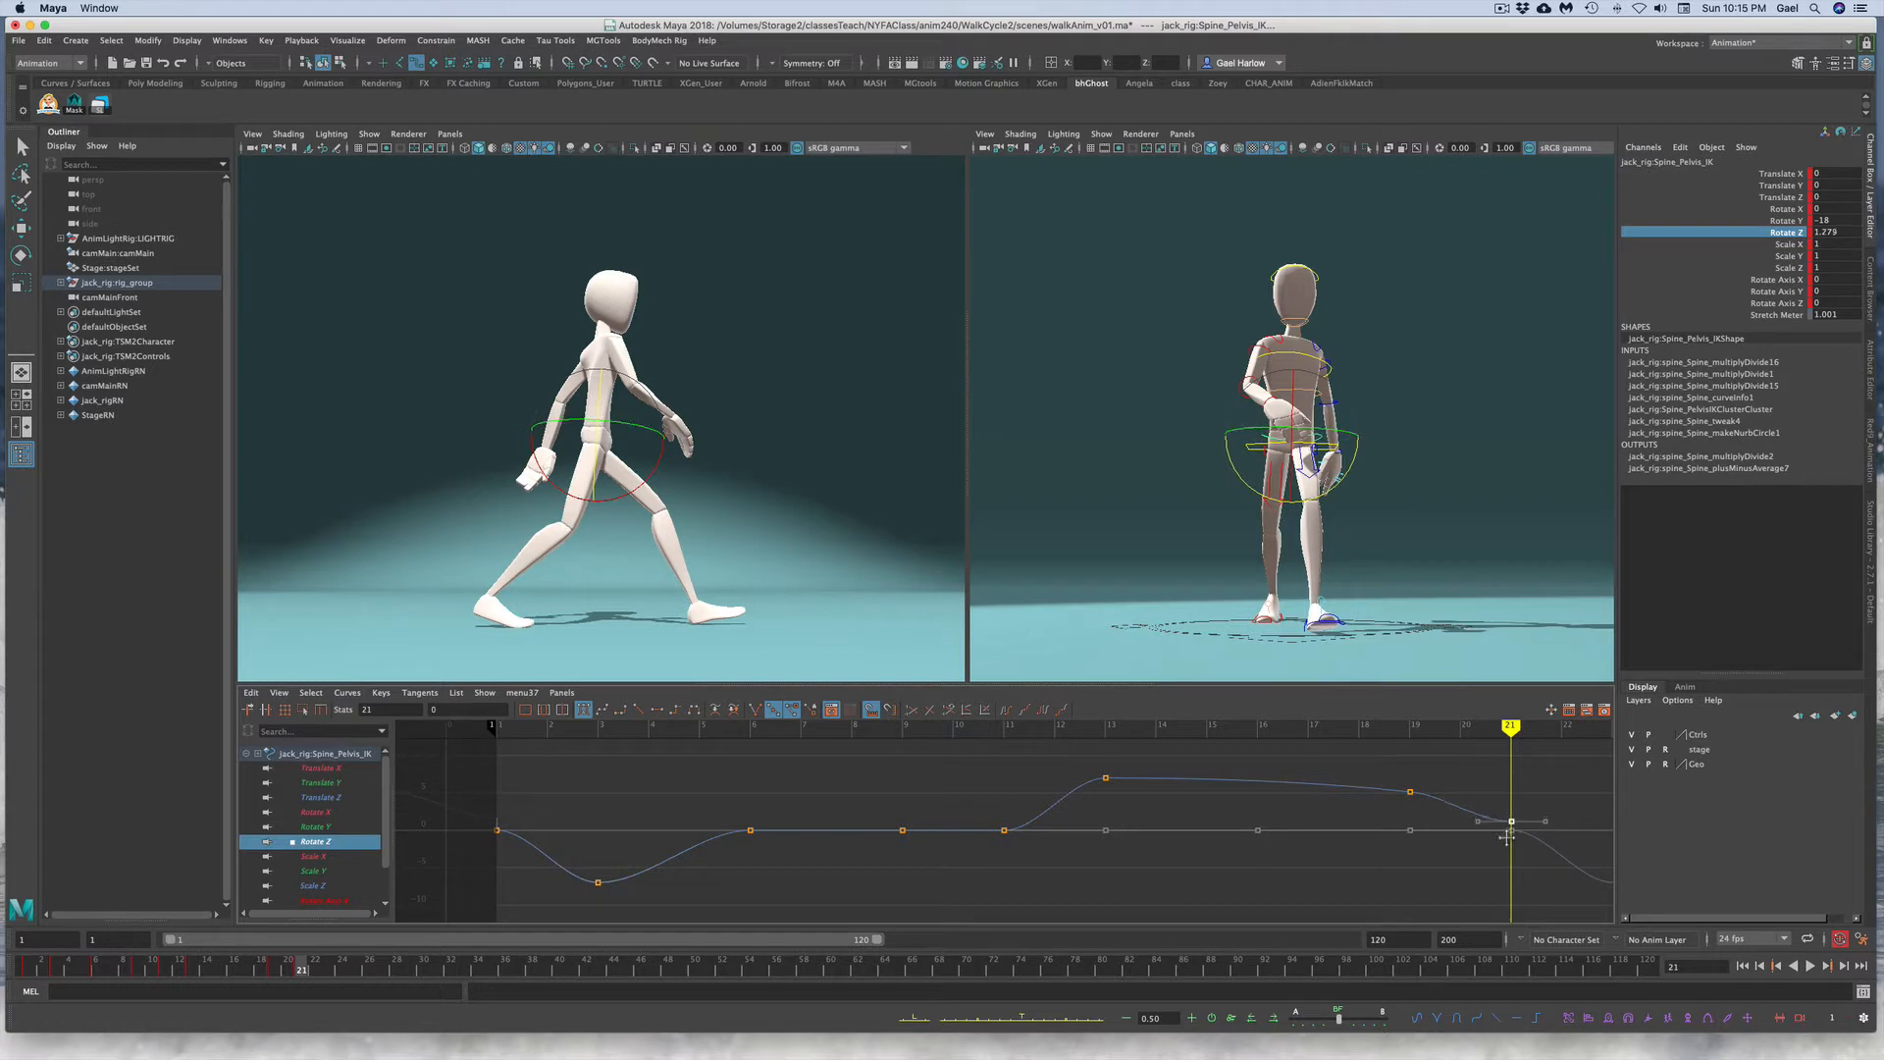
key("ctrl+z")
left_click(1423, 888)
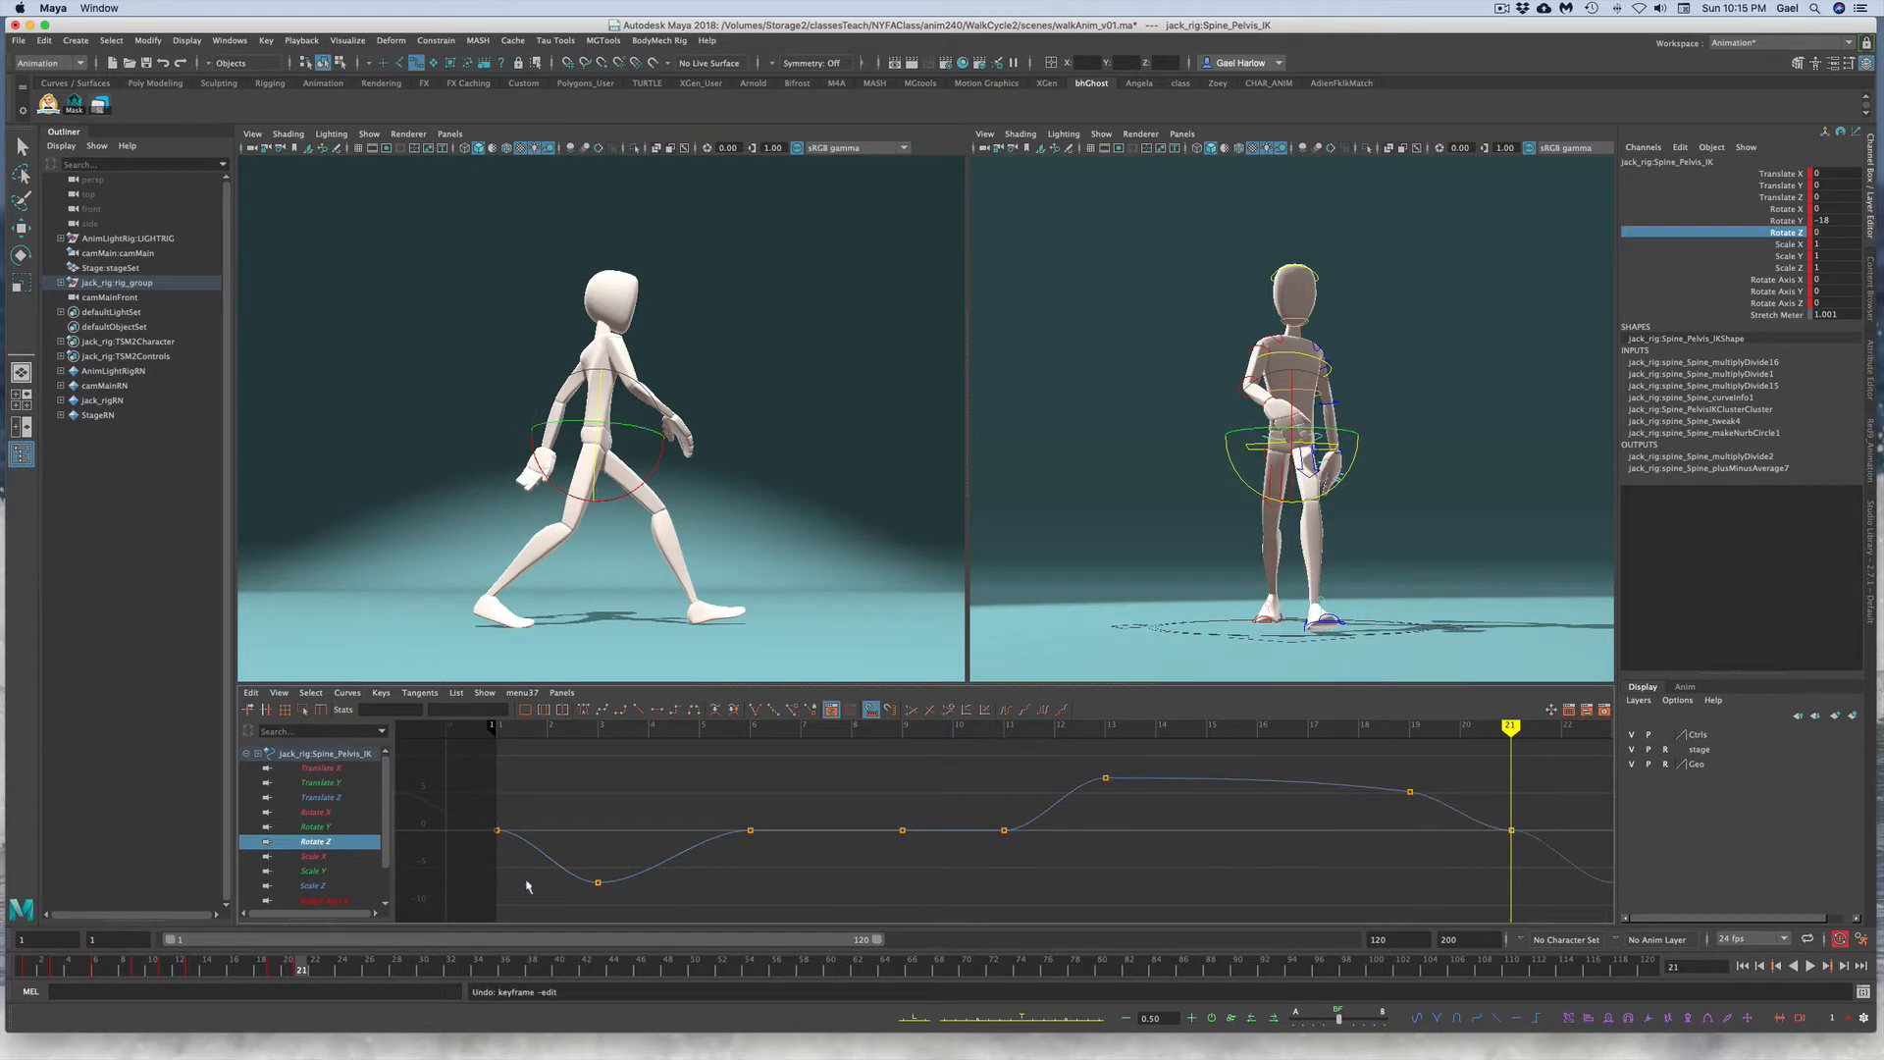
Step: Set the pelvis Rotate Z key to 5 at frame 19 and -5 at frame 9
left_click(28, 972)
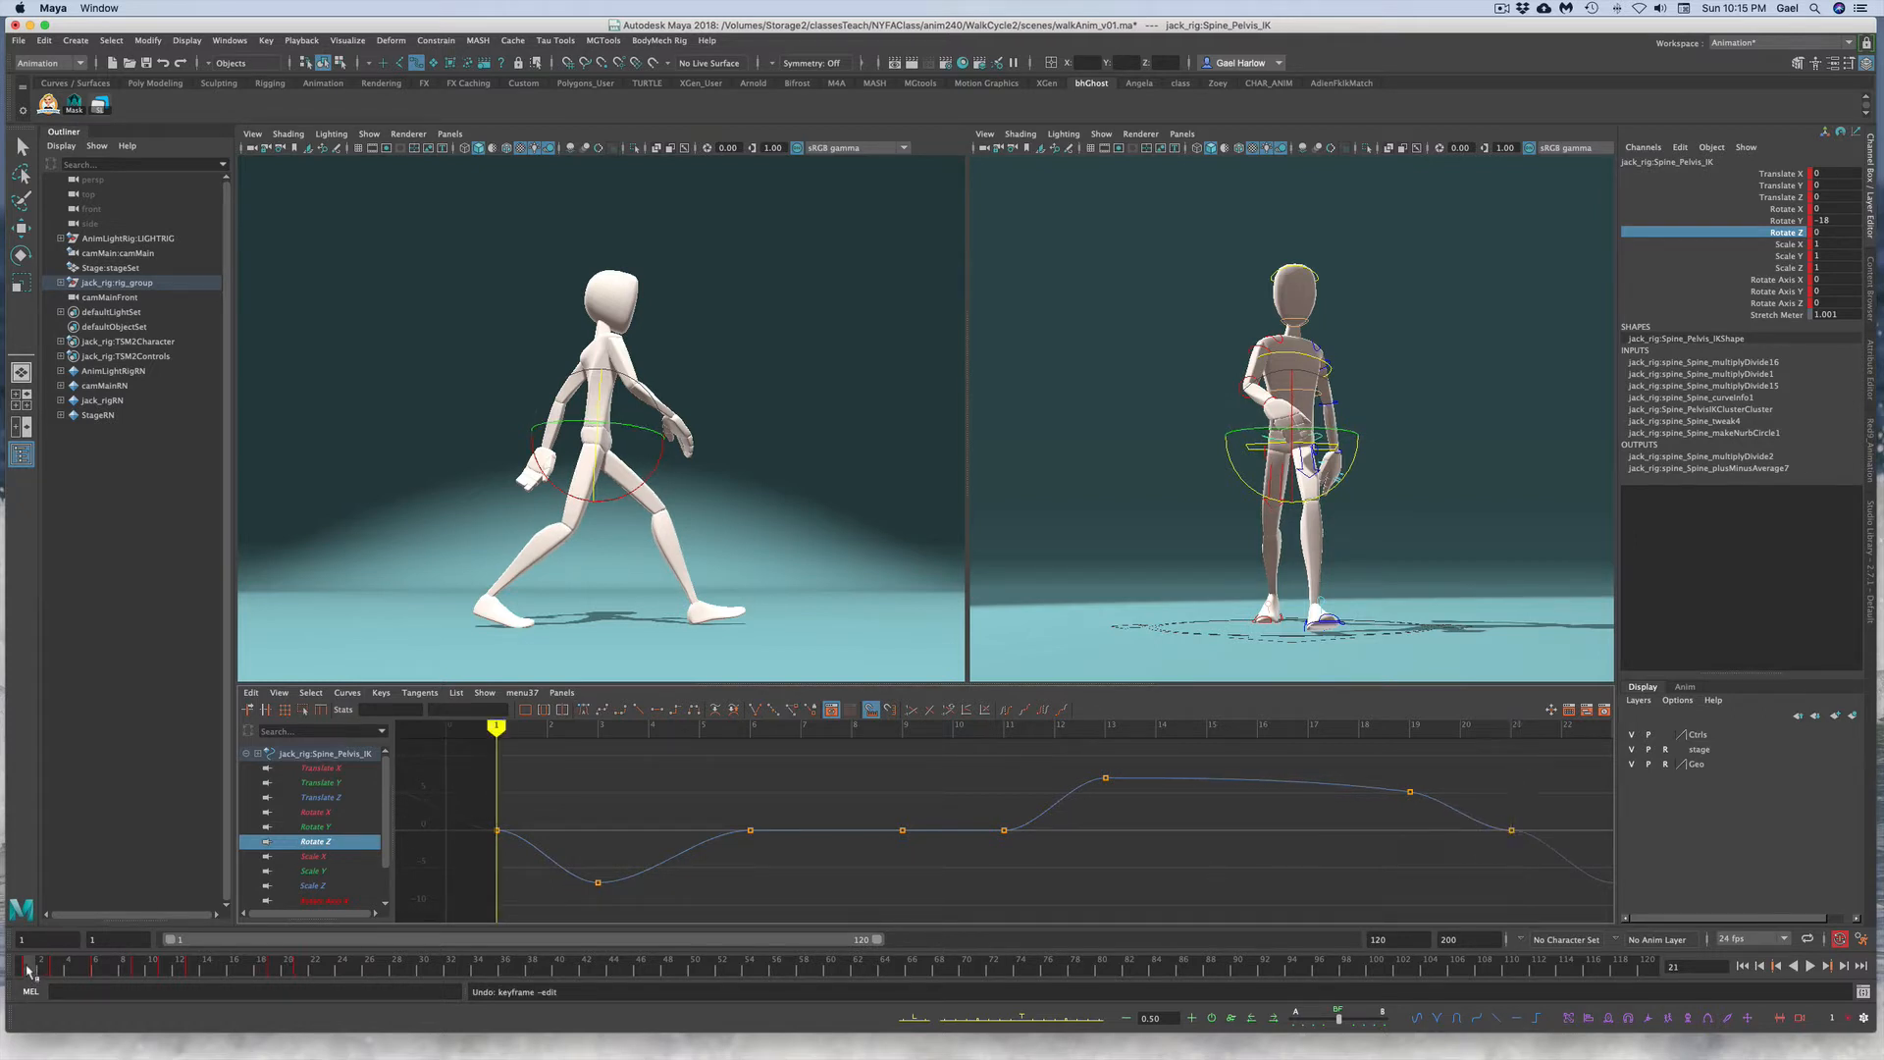
left_click_drag(29, 971, 125, 972)
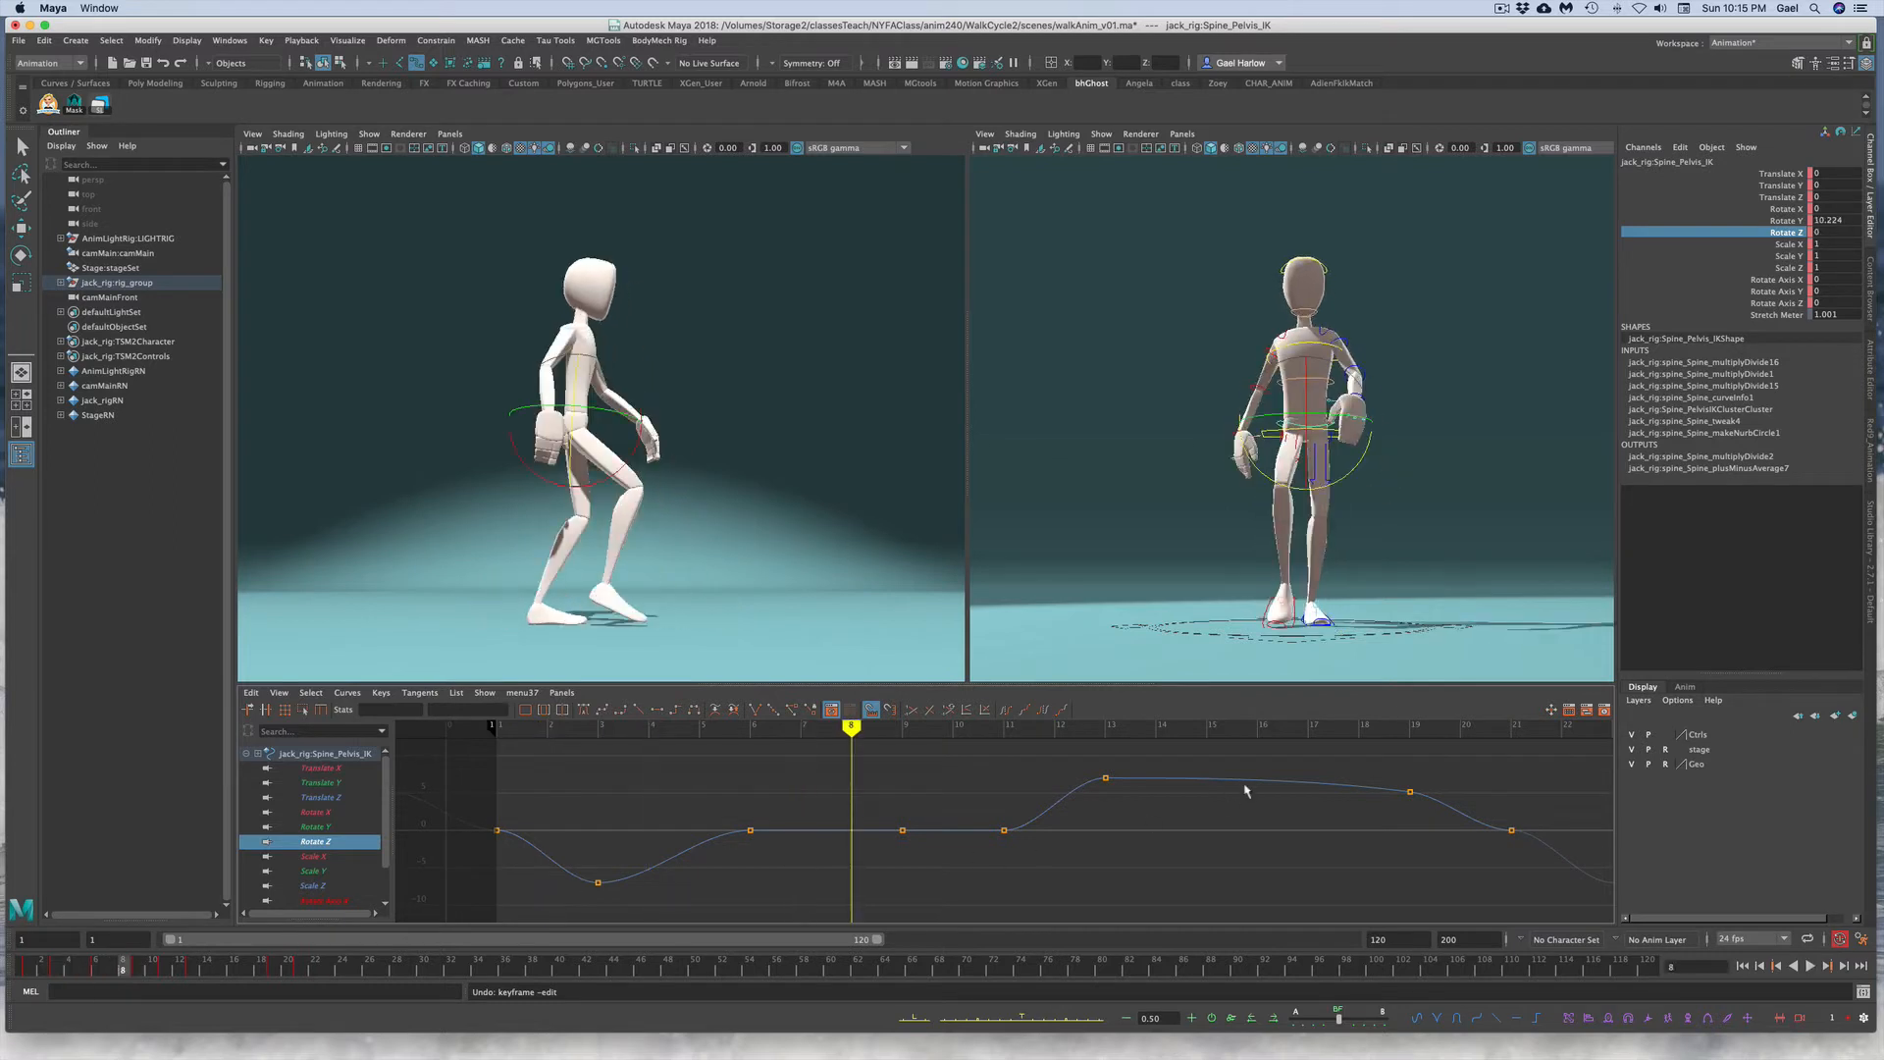
left_click_drag(1379, 769, 1432, 813)
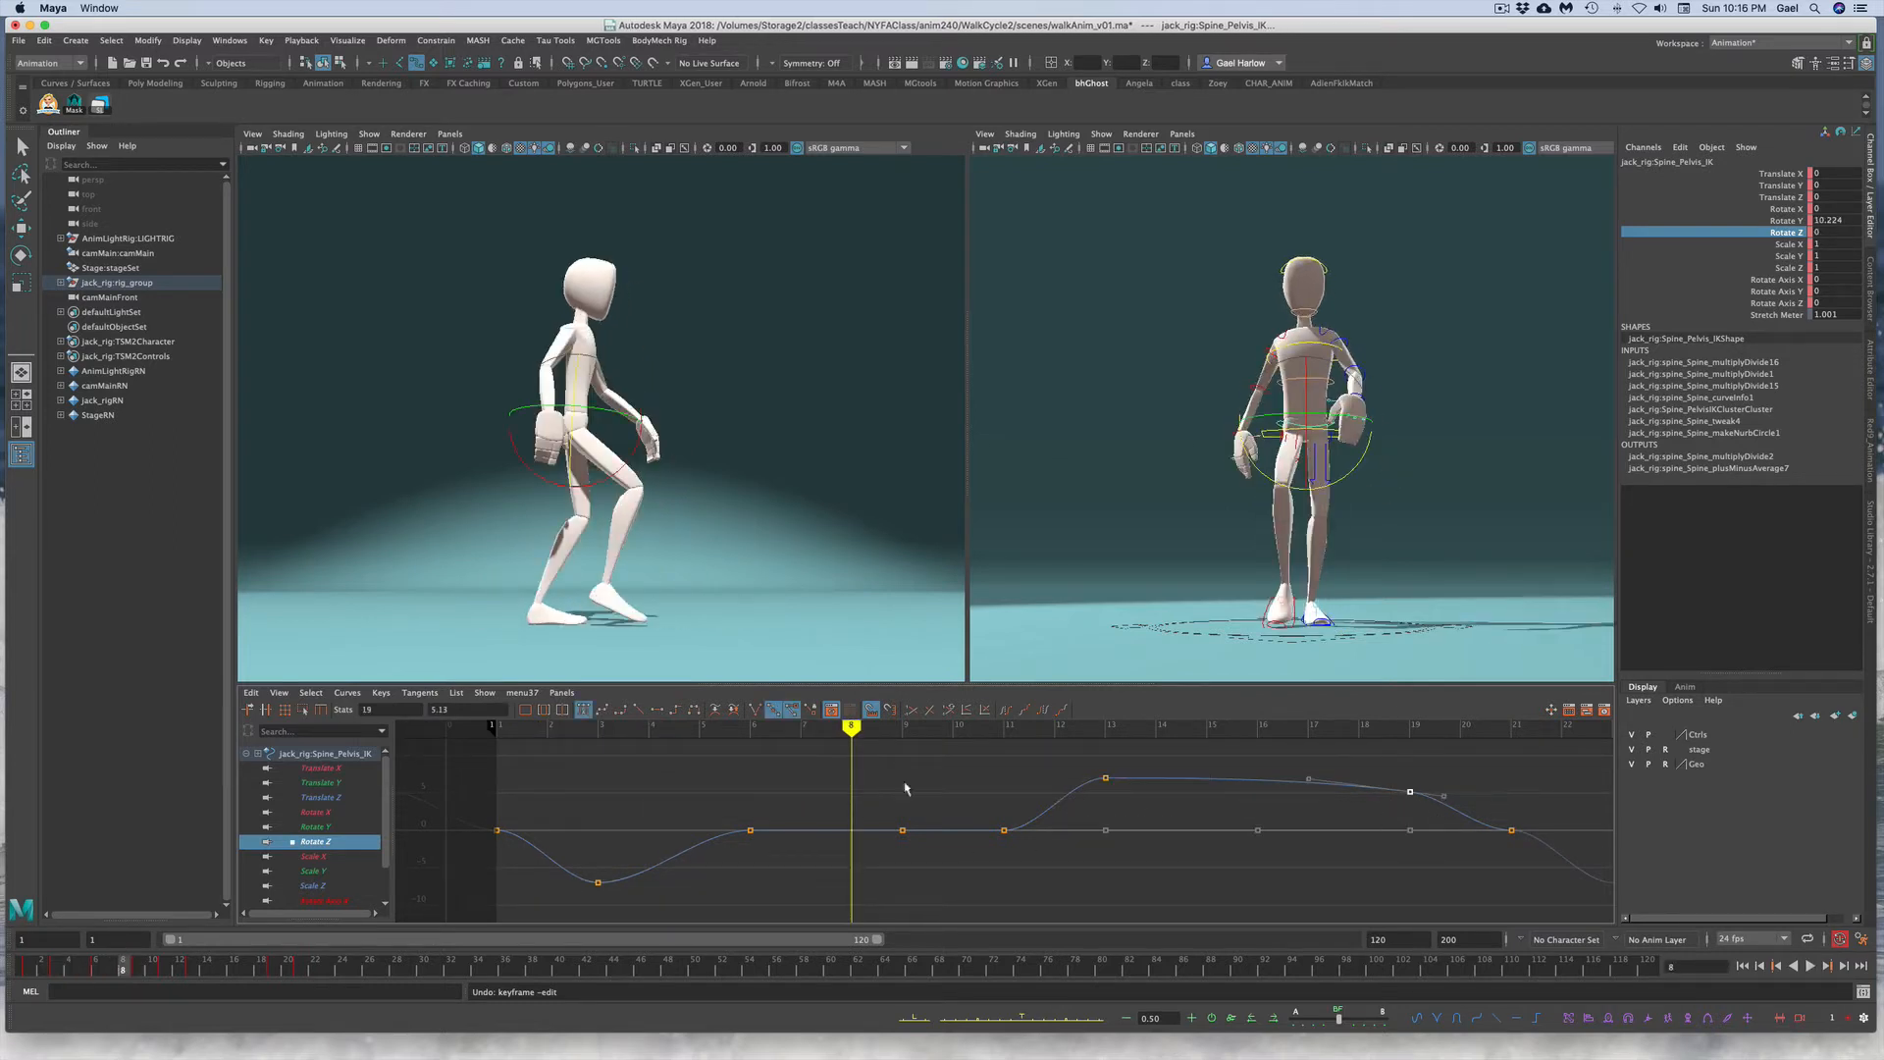
left_click_drag(453, 710, 423, 708)
type("5")
key("Return")
left_click_drag(854, 803, 932, 876)
left_click_drag(454, 708, 426, 707)
type("-5")
key("Return")
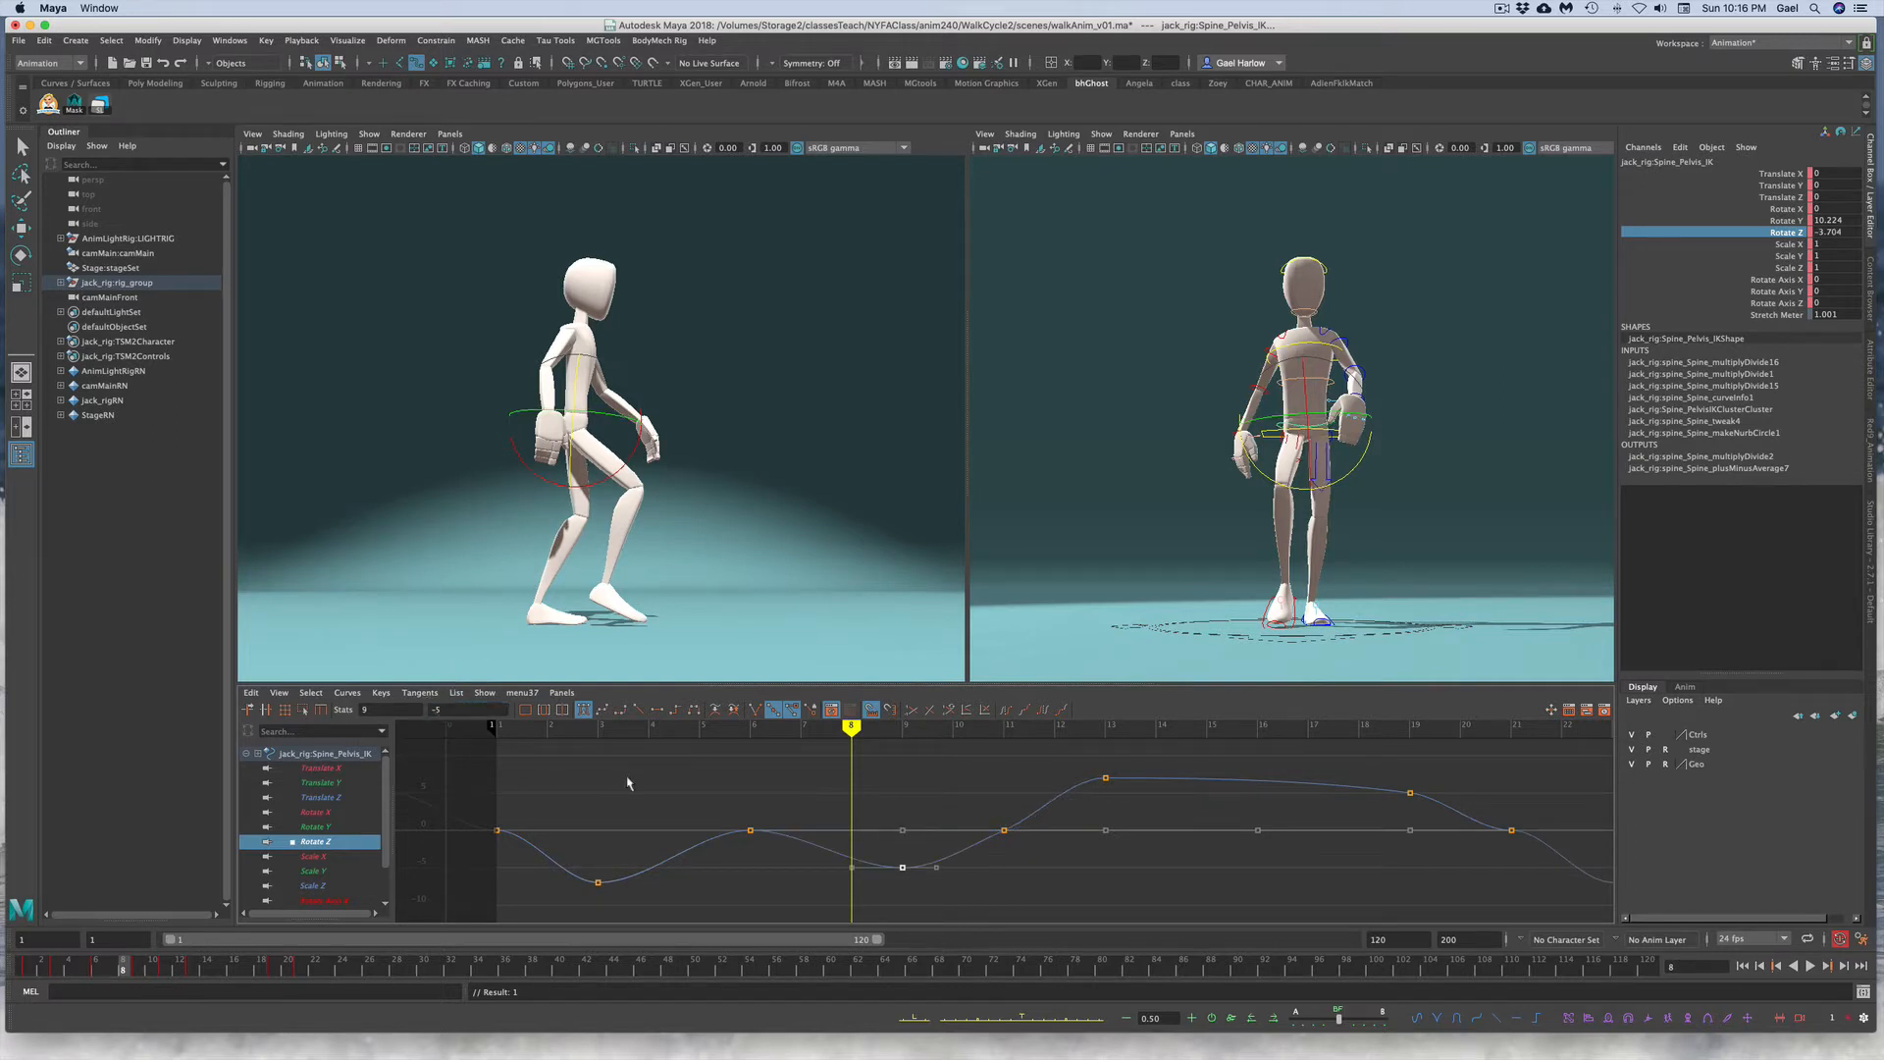
Step: Delete the pelvis Rotate Z key at frame 6
left_click_drag(701, 800, 772, 861)
key("Delete")
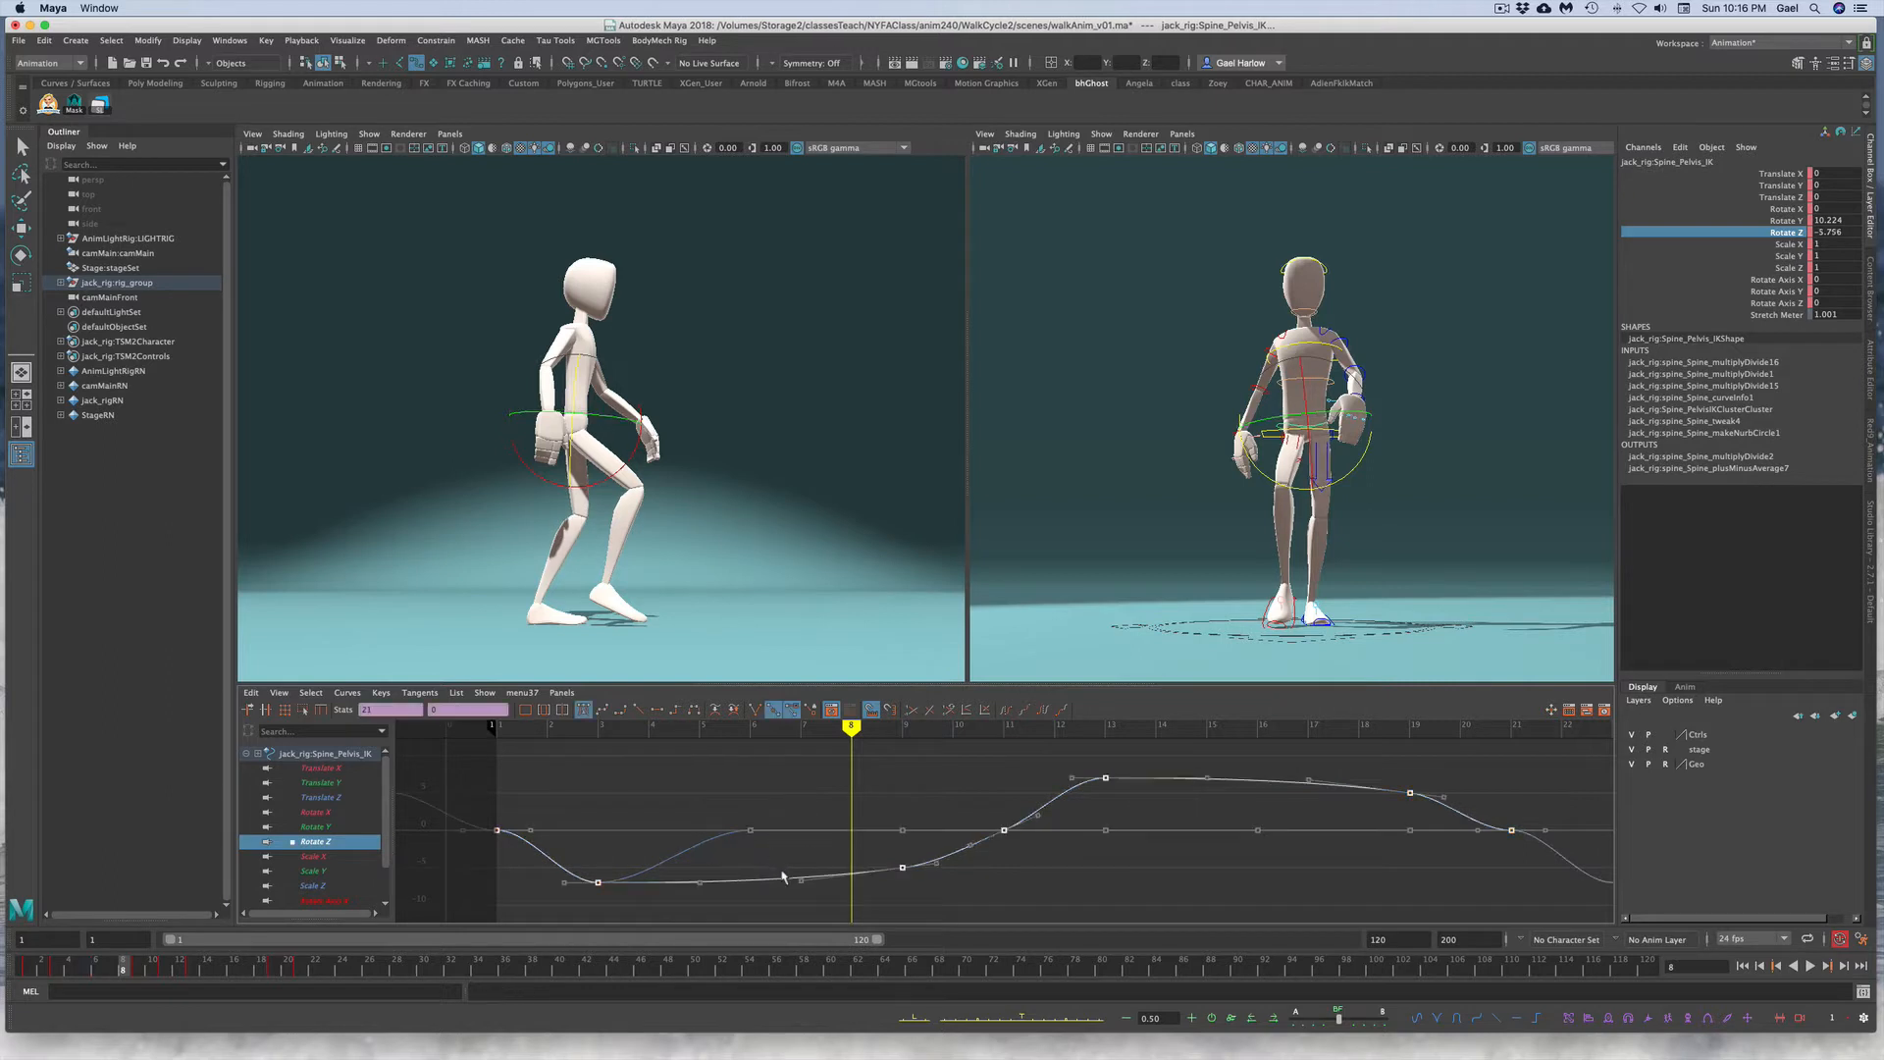
left_click(782, 874)
Step: Flatten the tangents of the pelvis Rotate Z keys at frames 1 and 21
left_click_drag(458, 797, 521, 861)
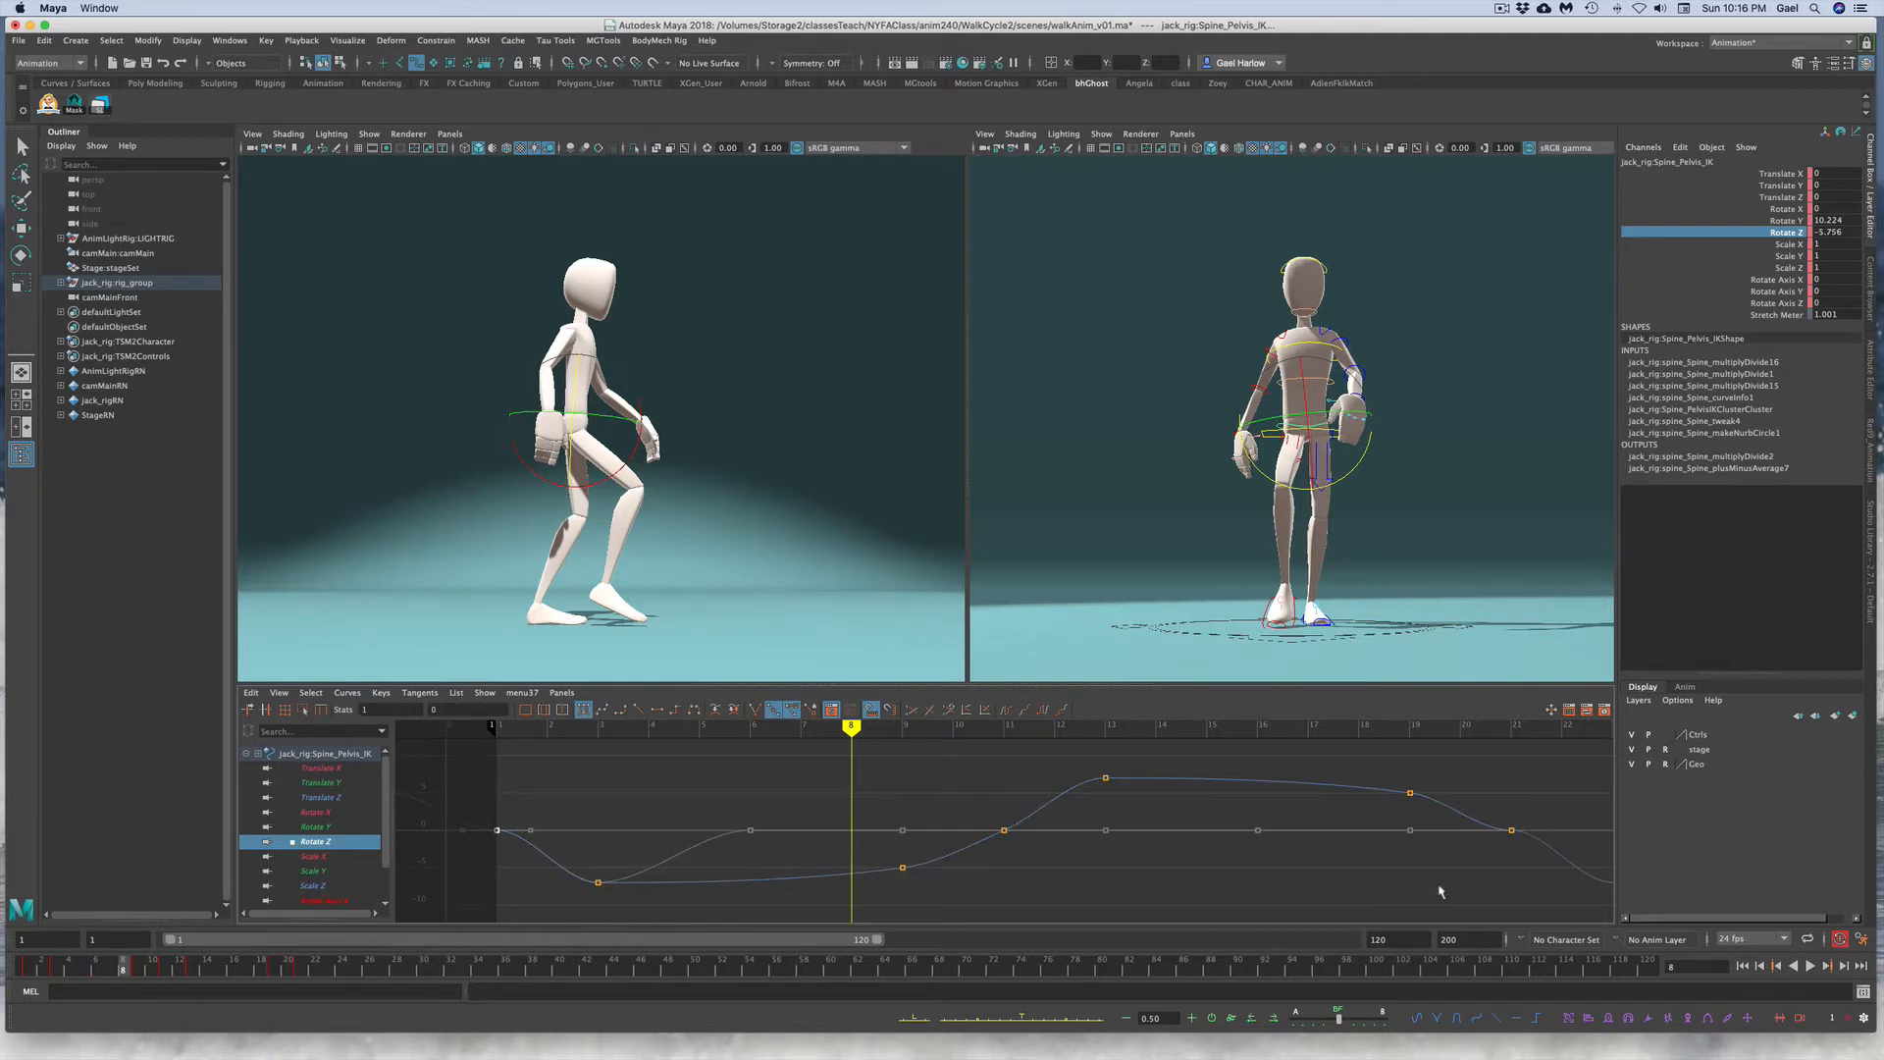
left_click(1512, 830, "shift")
left_click(601, 709)
left_click(895, 880)
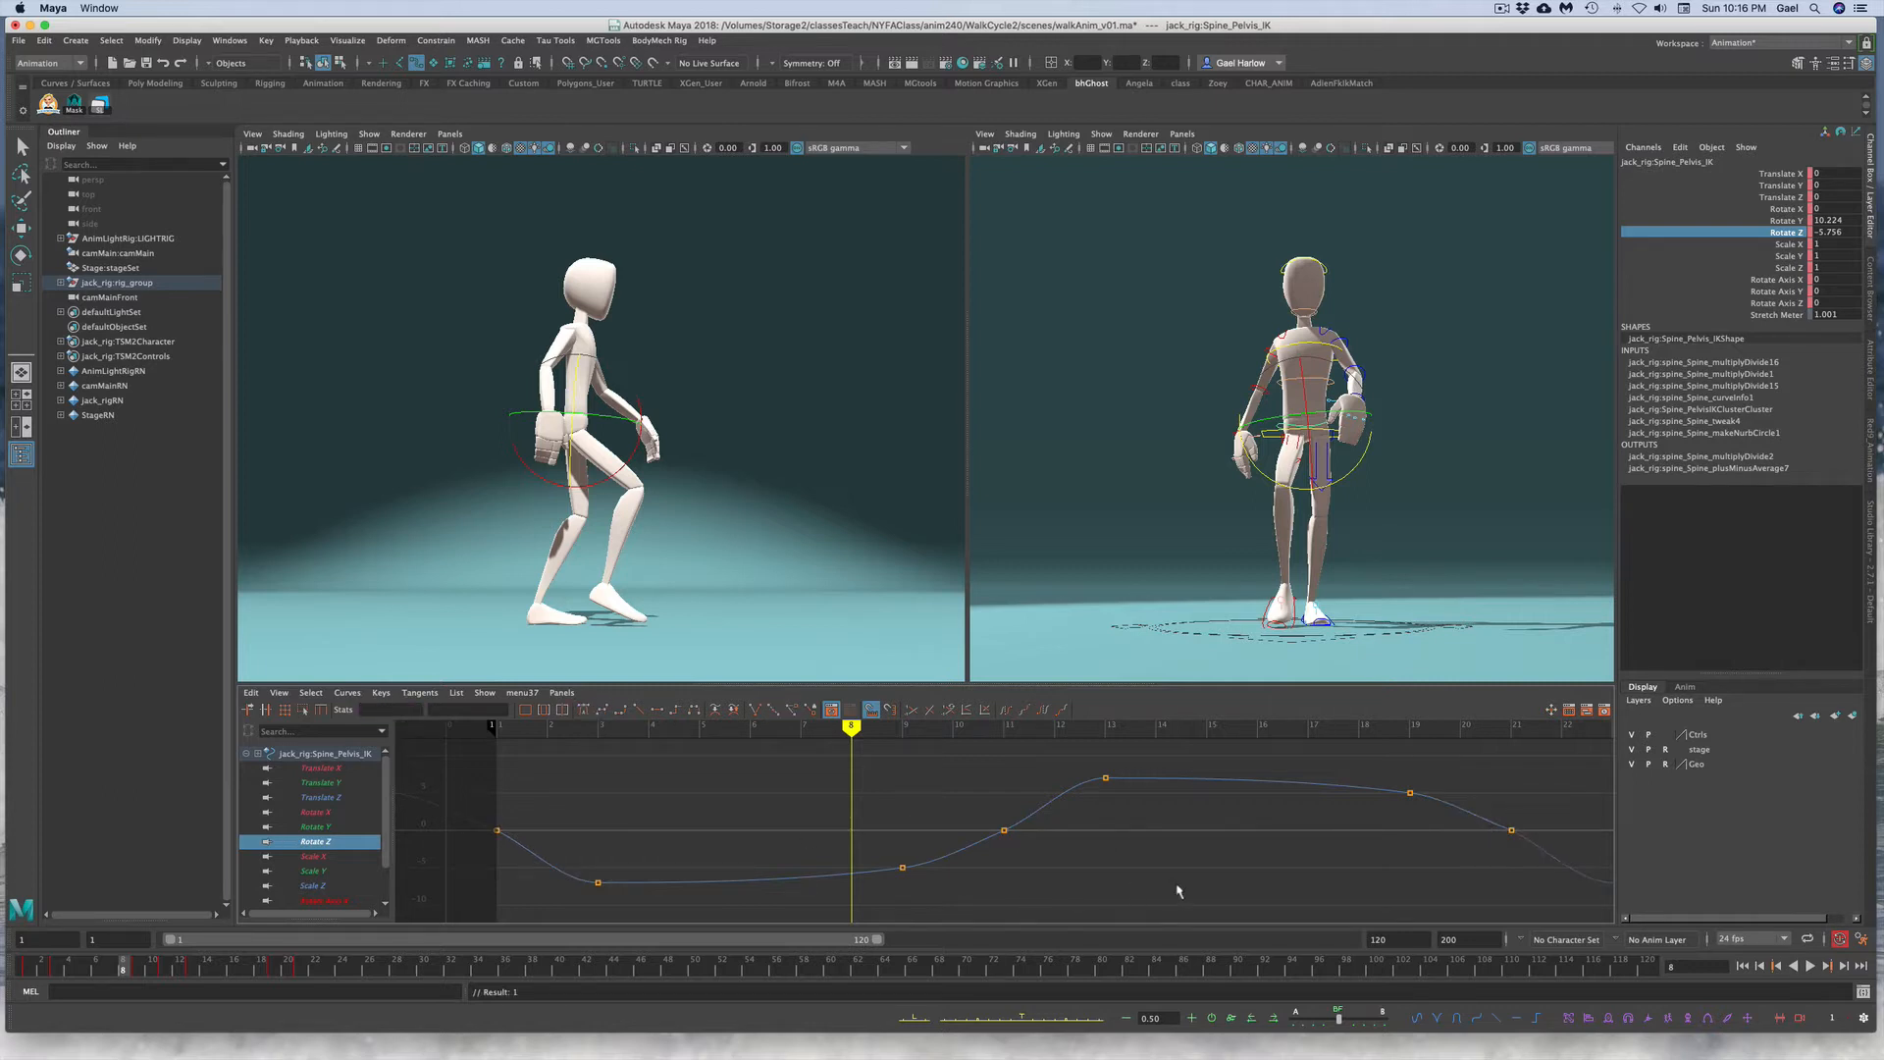
Step: Delete the pelvis Rotate Z key at frame 11
right_click_drag(1148, 880, 957, 910, "alt")
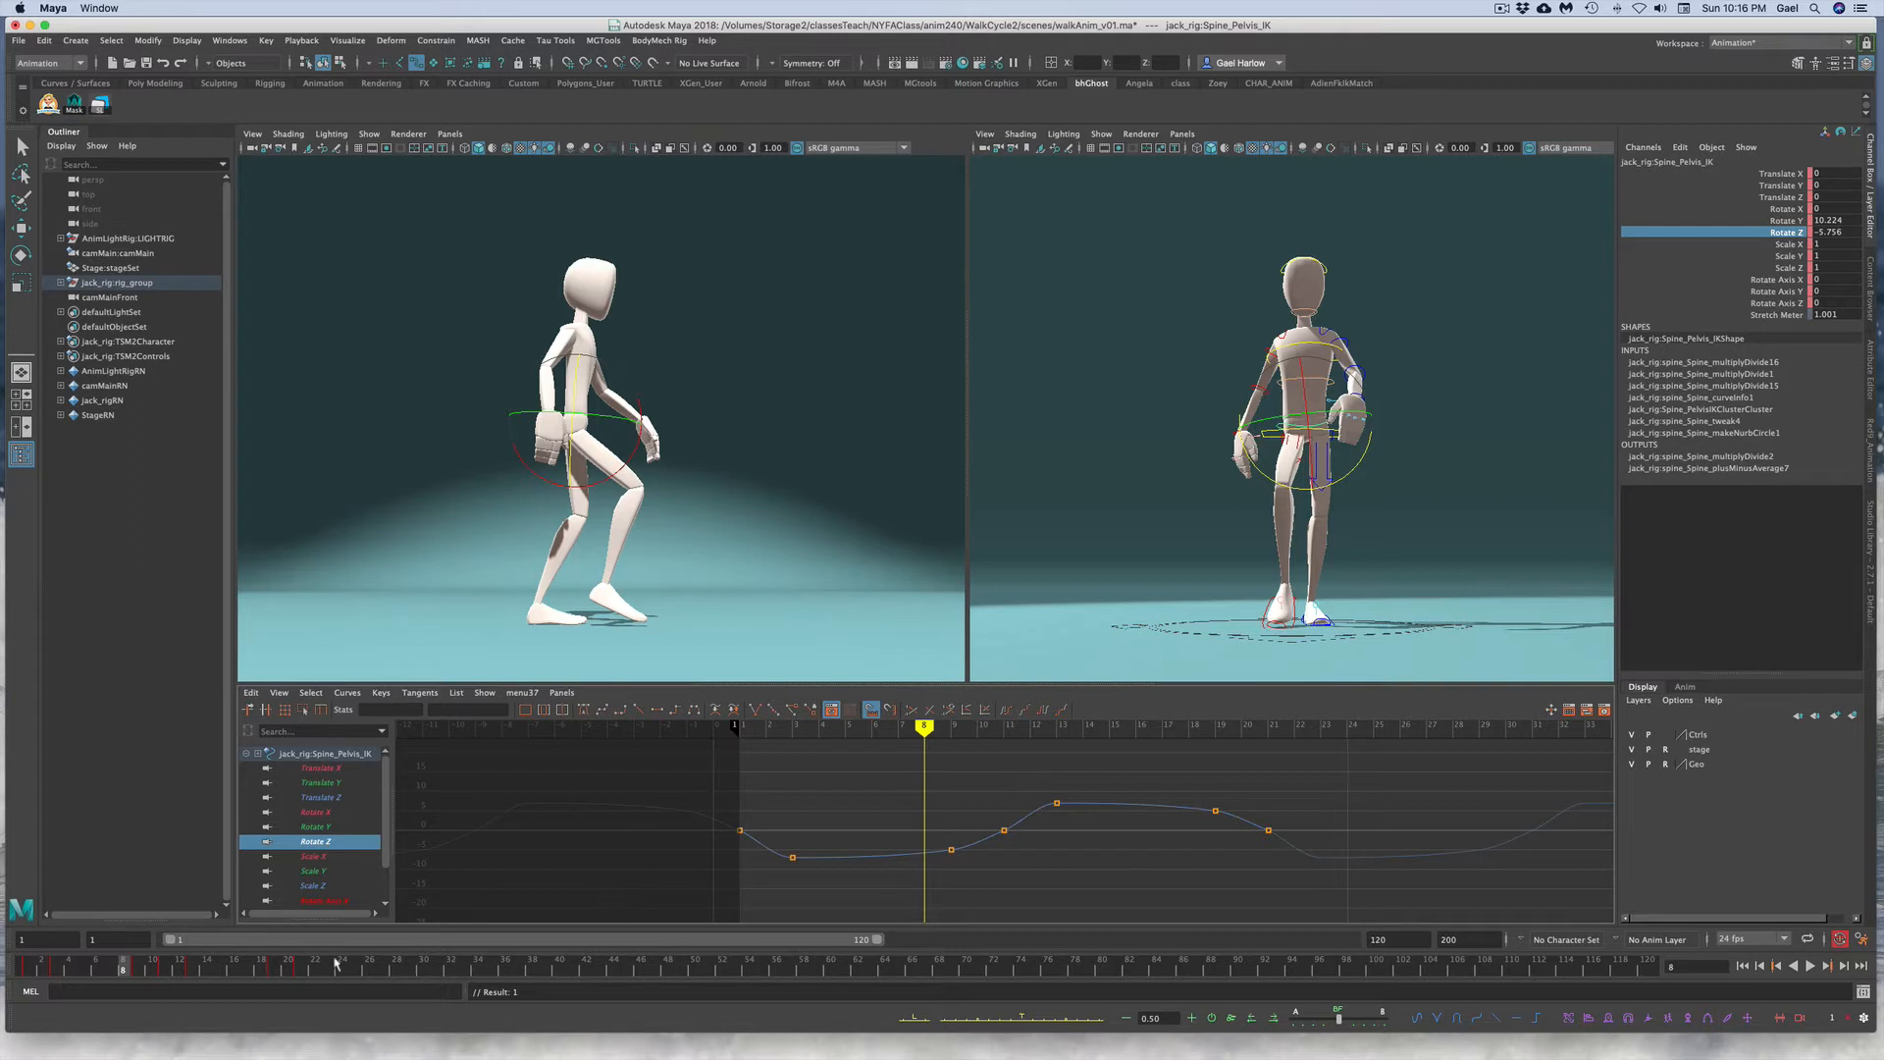
left_click_drag(33, 970, 357, 970)
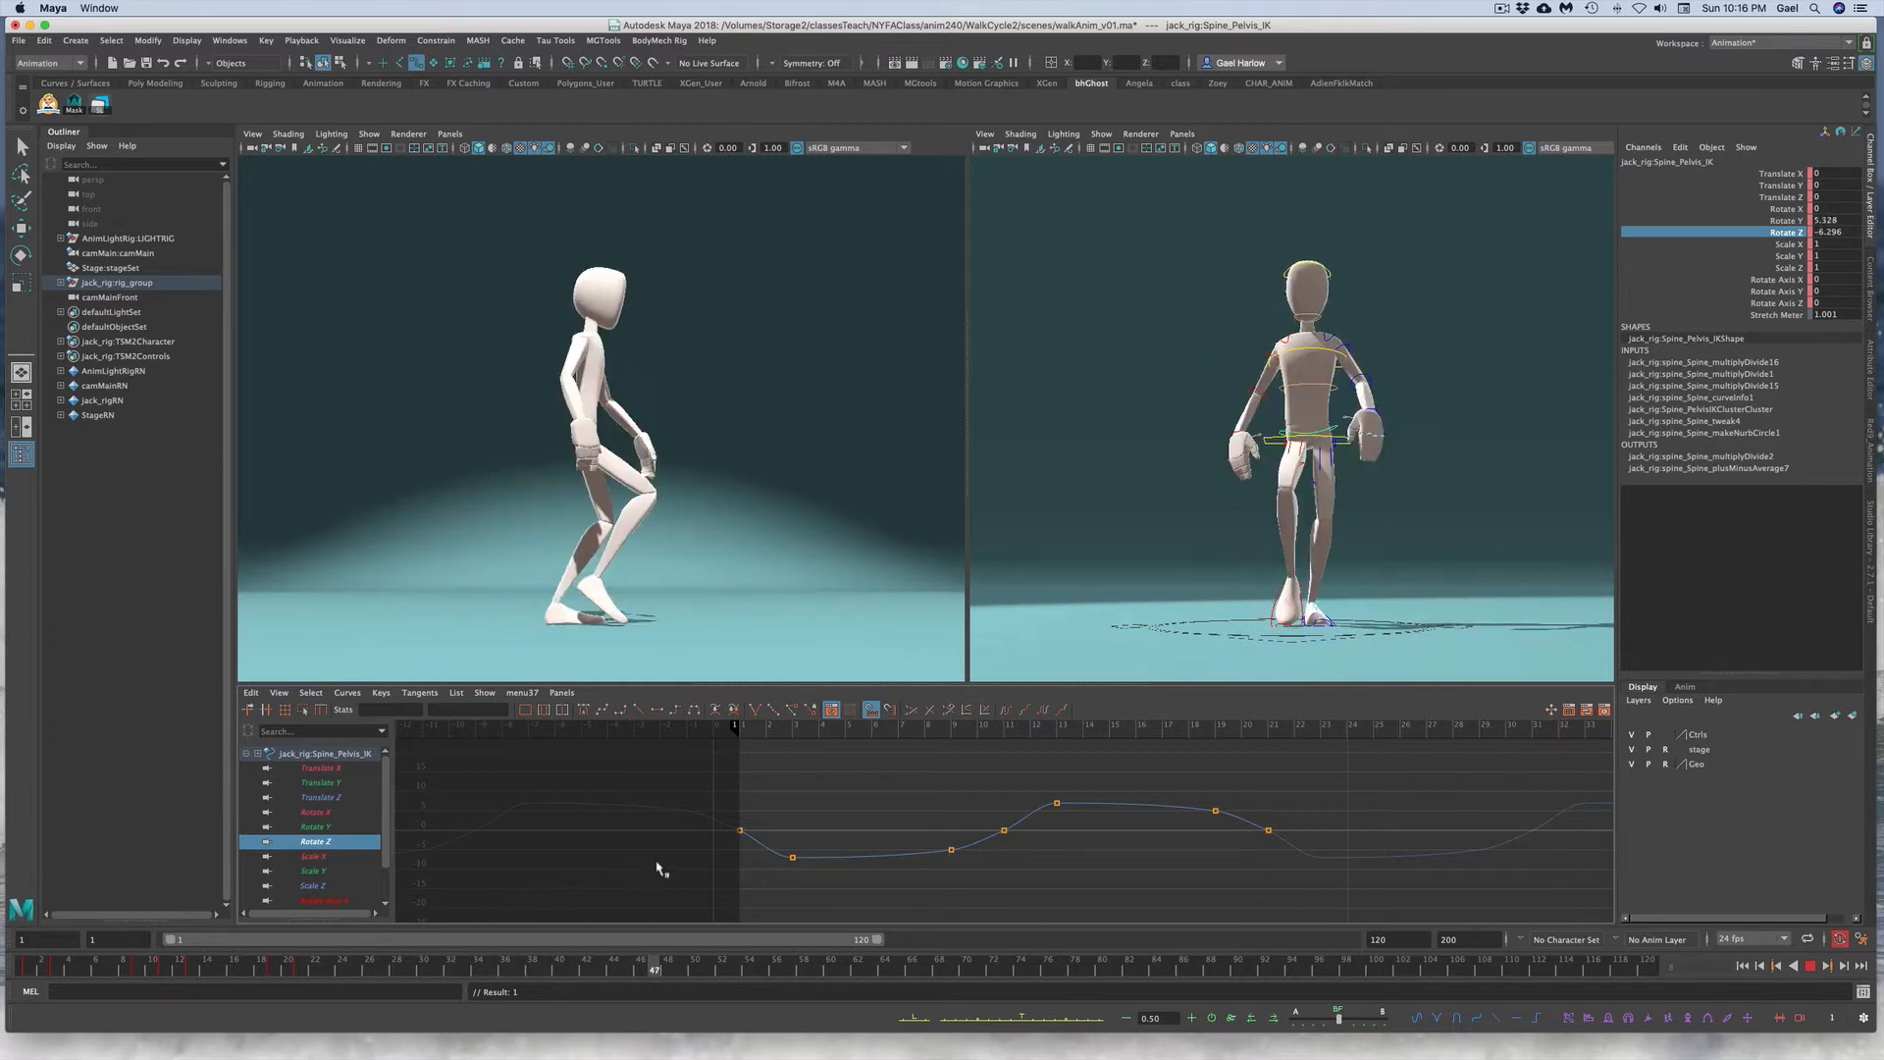
mouse_move(628, 966)
left_mouse_down()
mouse_move(422, 967)
mouse_move(191, 923)
mouse_move(289, 913)
mouse_move(123, 921)
mouse_move(339, 903)
mouse_move(27, 897)
mouse_move(547, 874)
mouse_move(864, 797)
mouse_move(23, 921)
mouse_move(145, 901)
left_mouse_up()
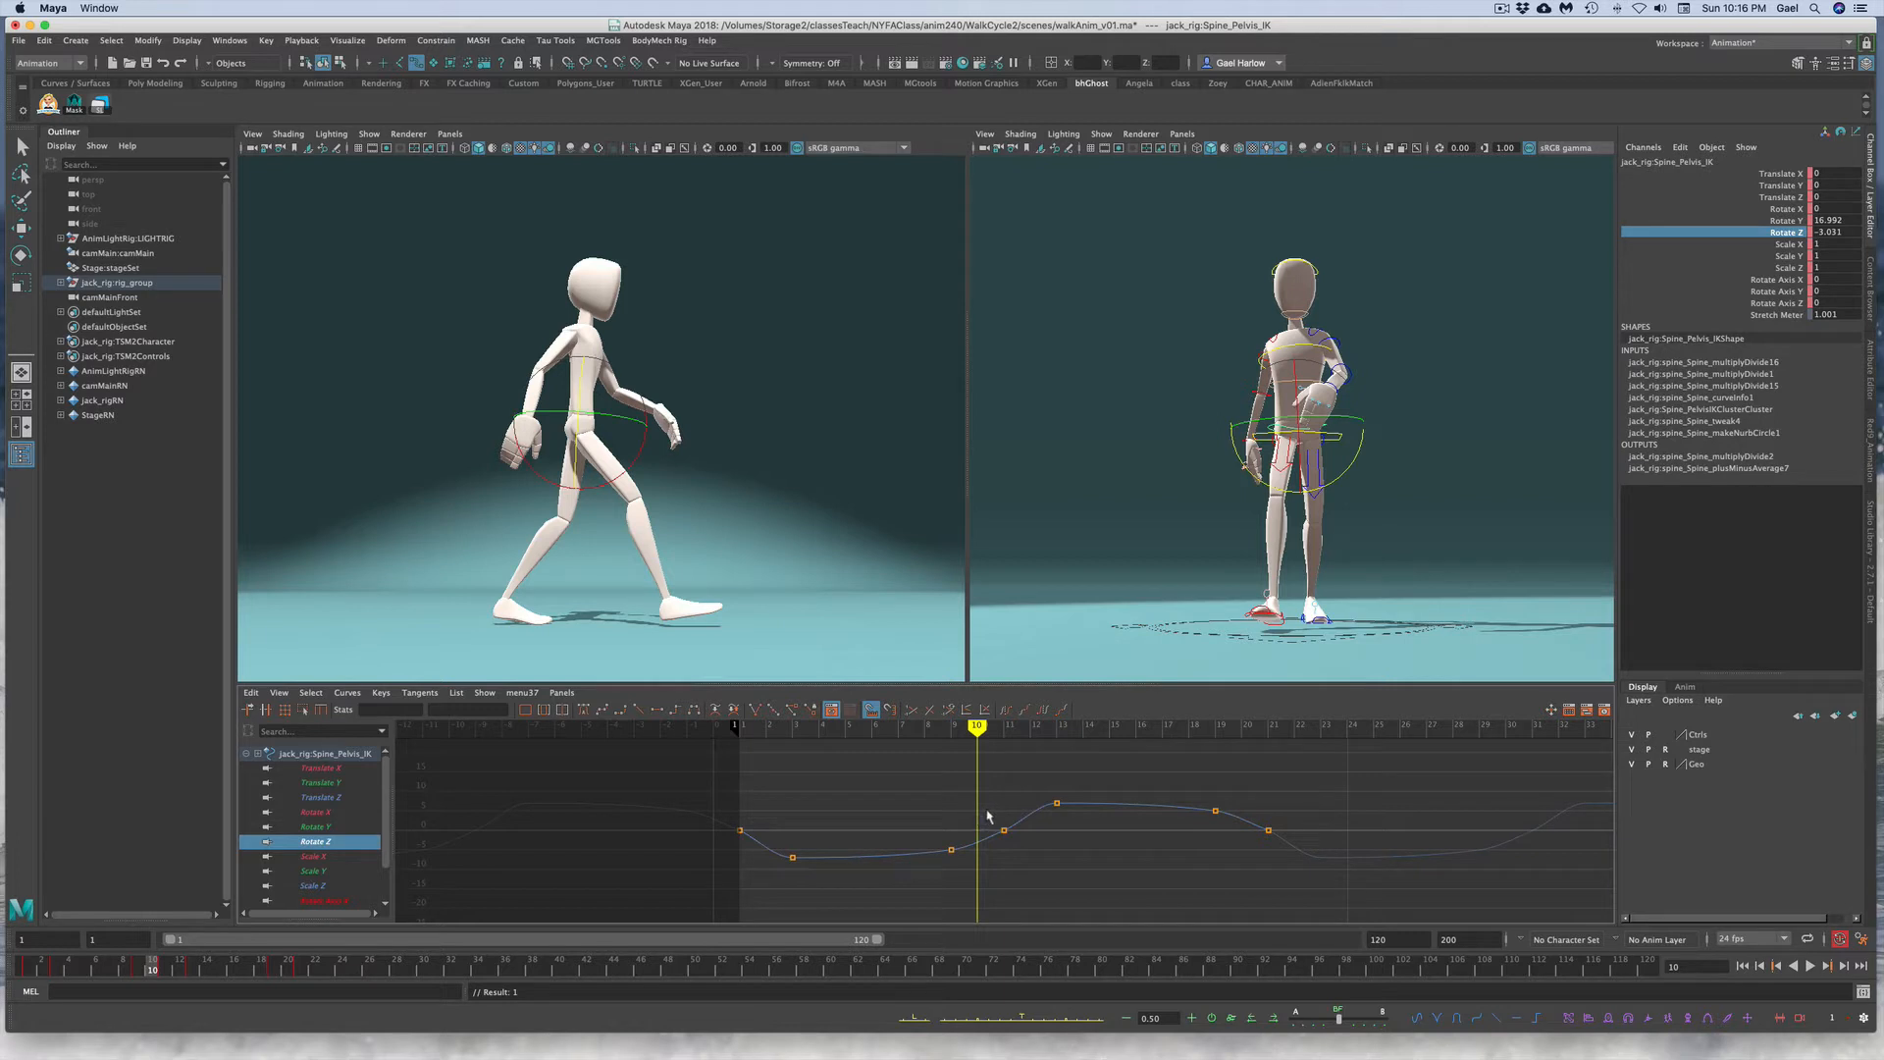
left_click_drag(987, 813, 1017, 849)
key("Delete")
left_click(165, 970)
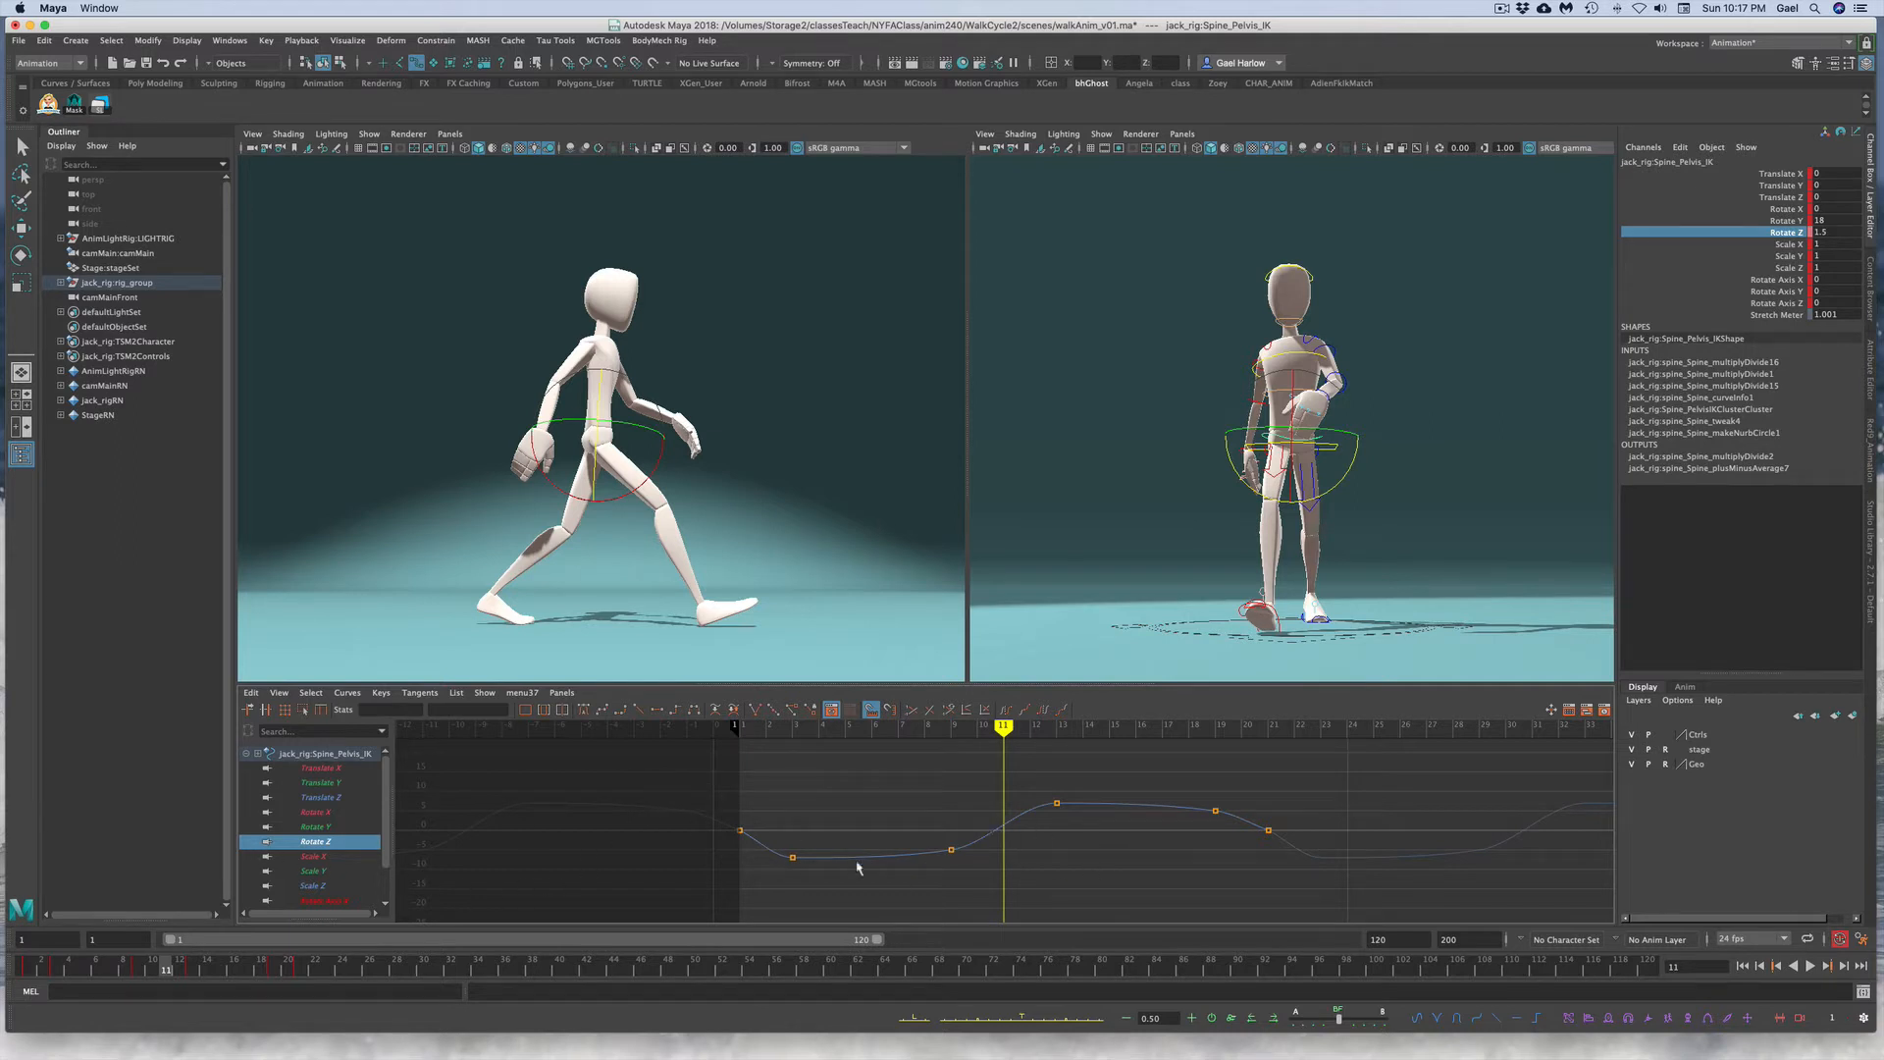
Step: Set the pelvis Rotate Z keys at frames 1 and 21 to -1.5
left_click_drag(706, 821, 757, 866)
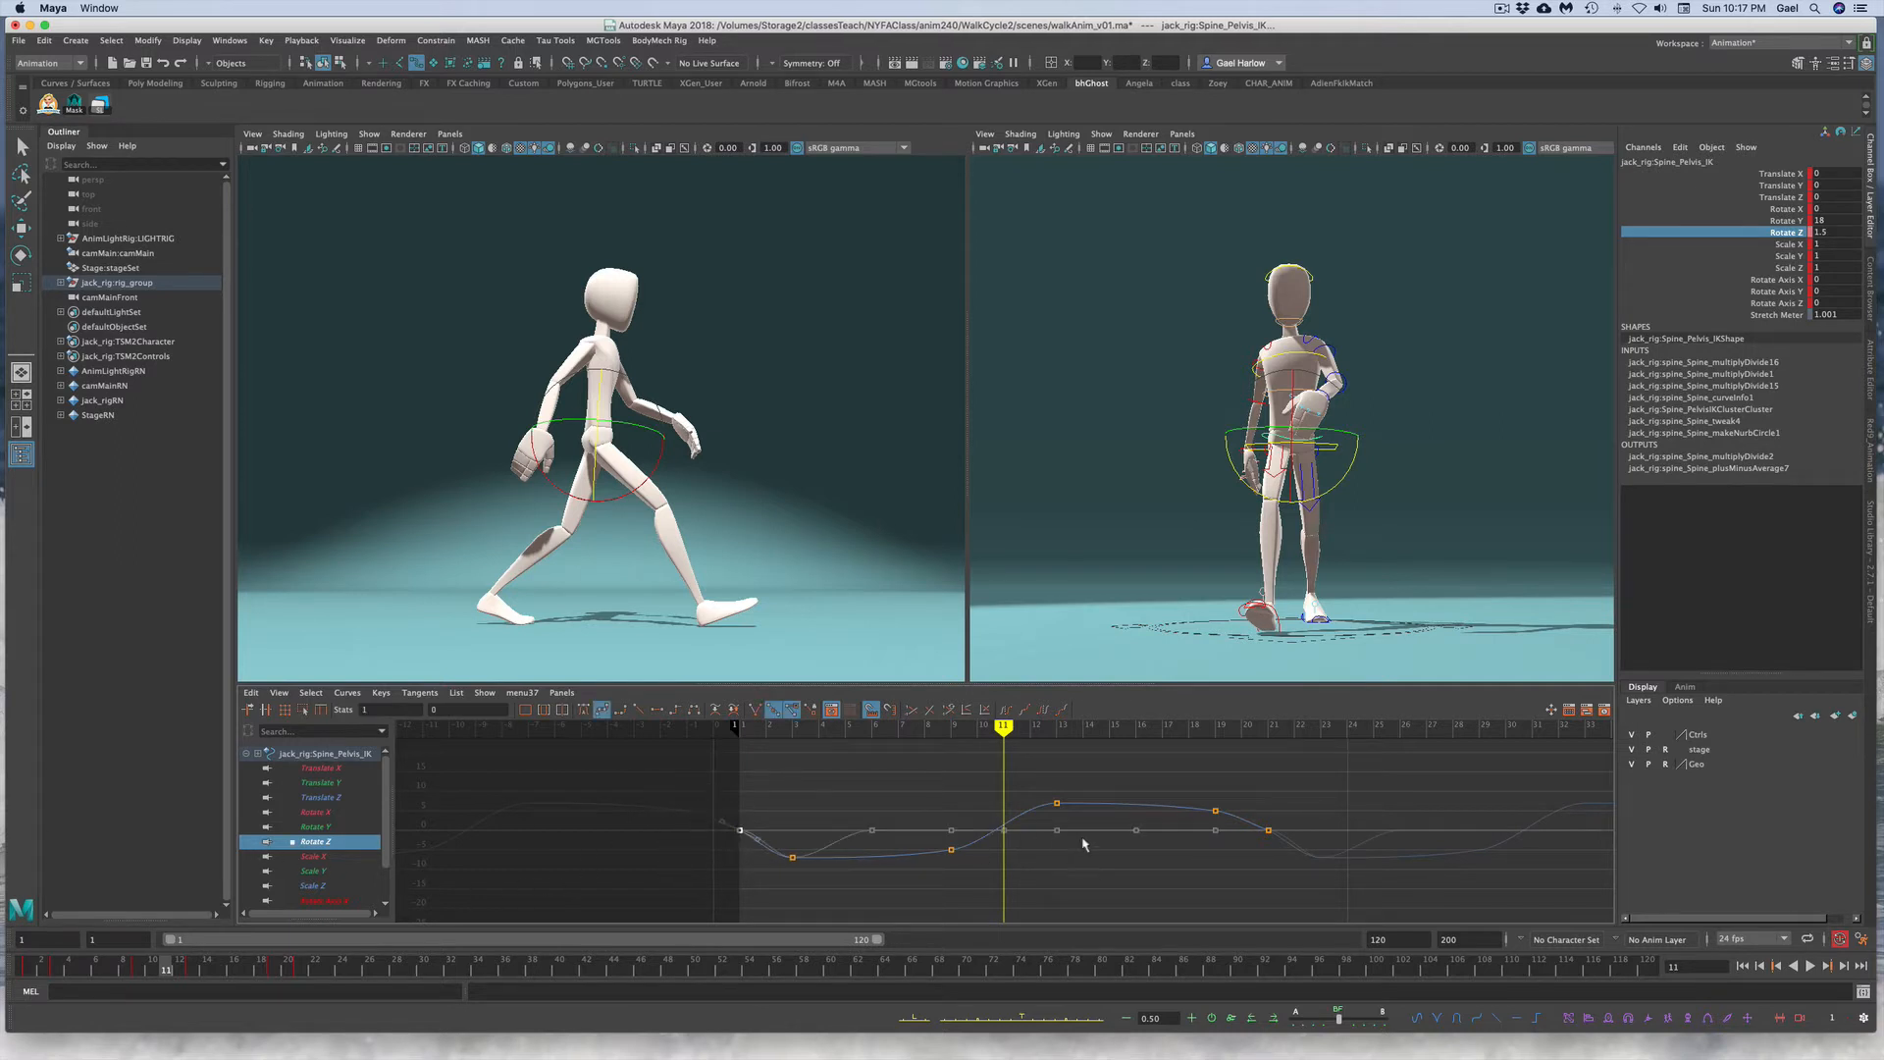
left_click_drag(1299, 867, 1248, 814)
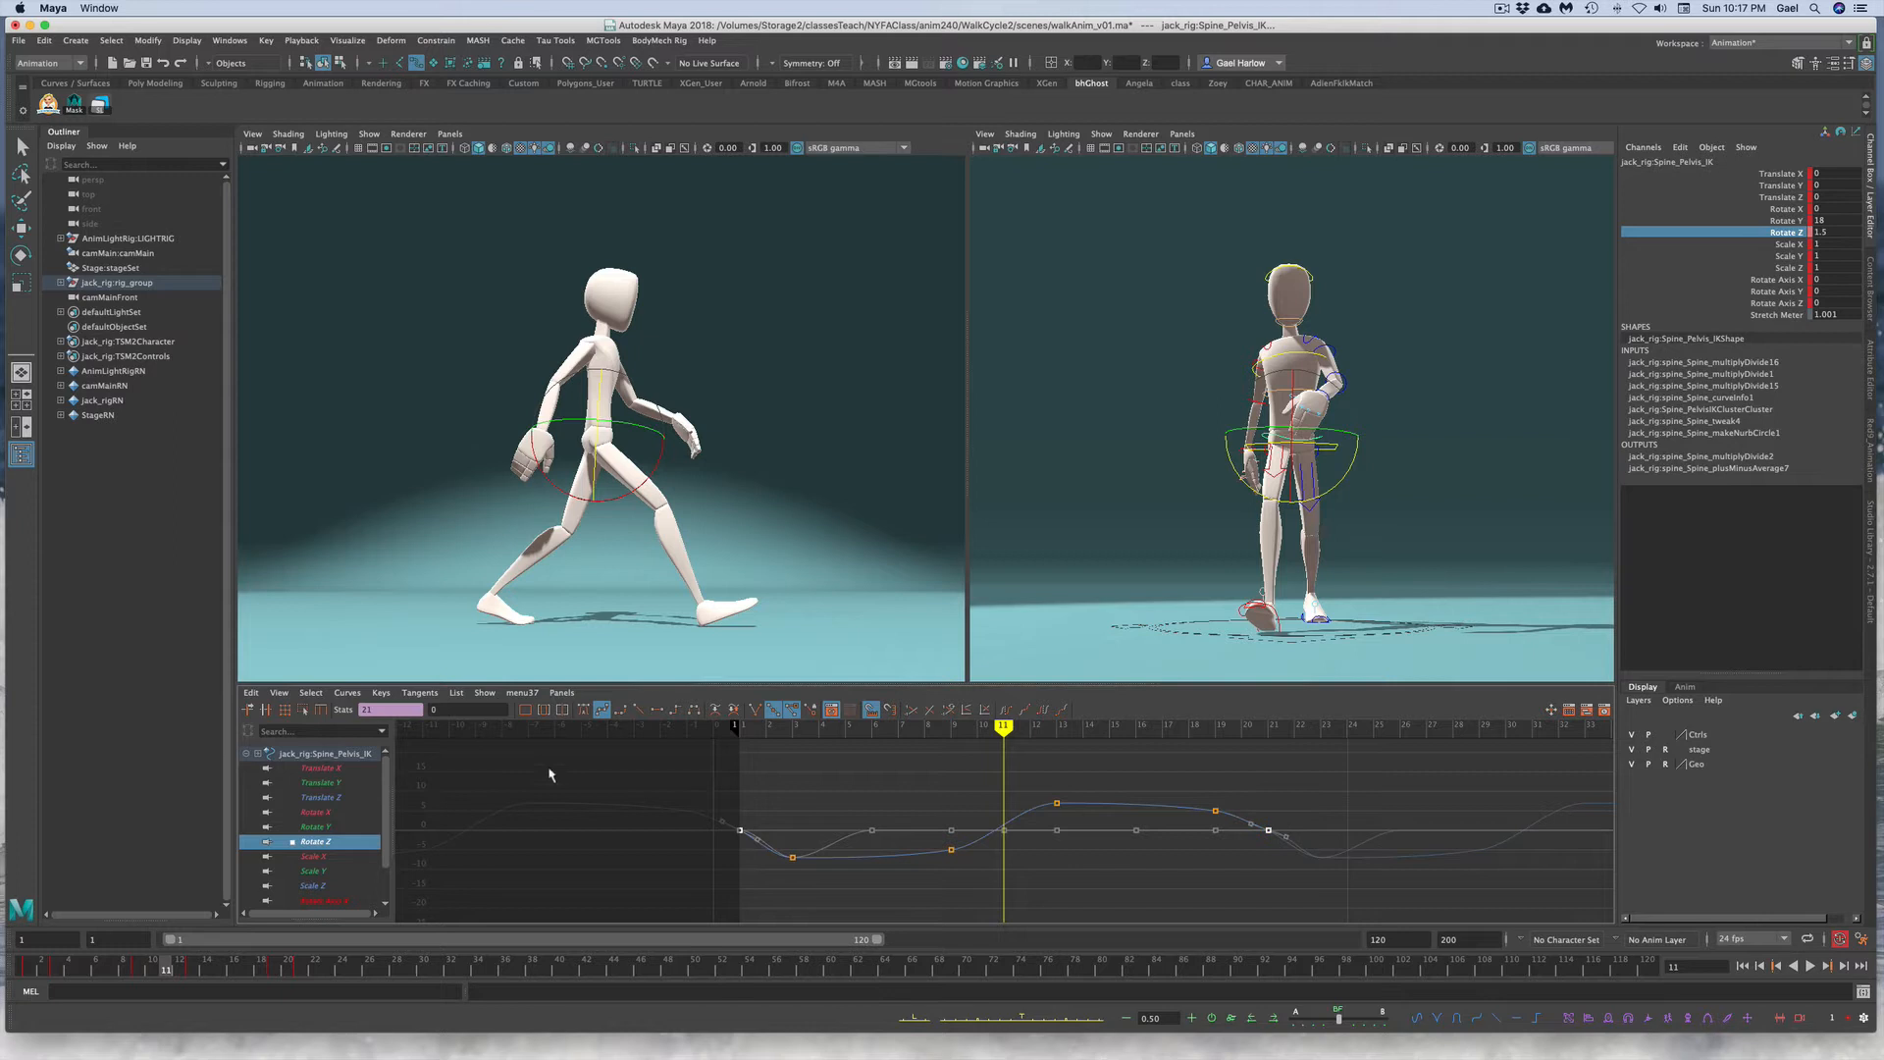
double_click(429, 708)
type("-1.5")
key("Return")
left_click(617, 881)
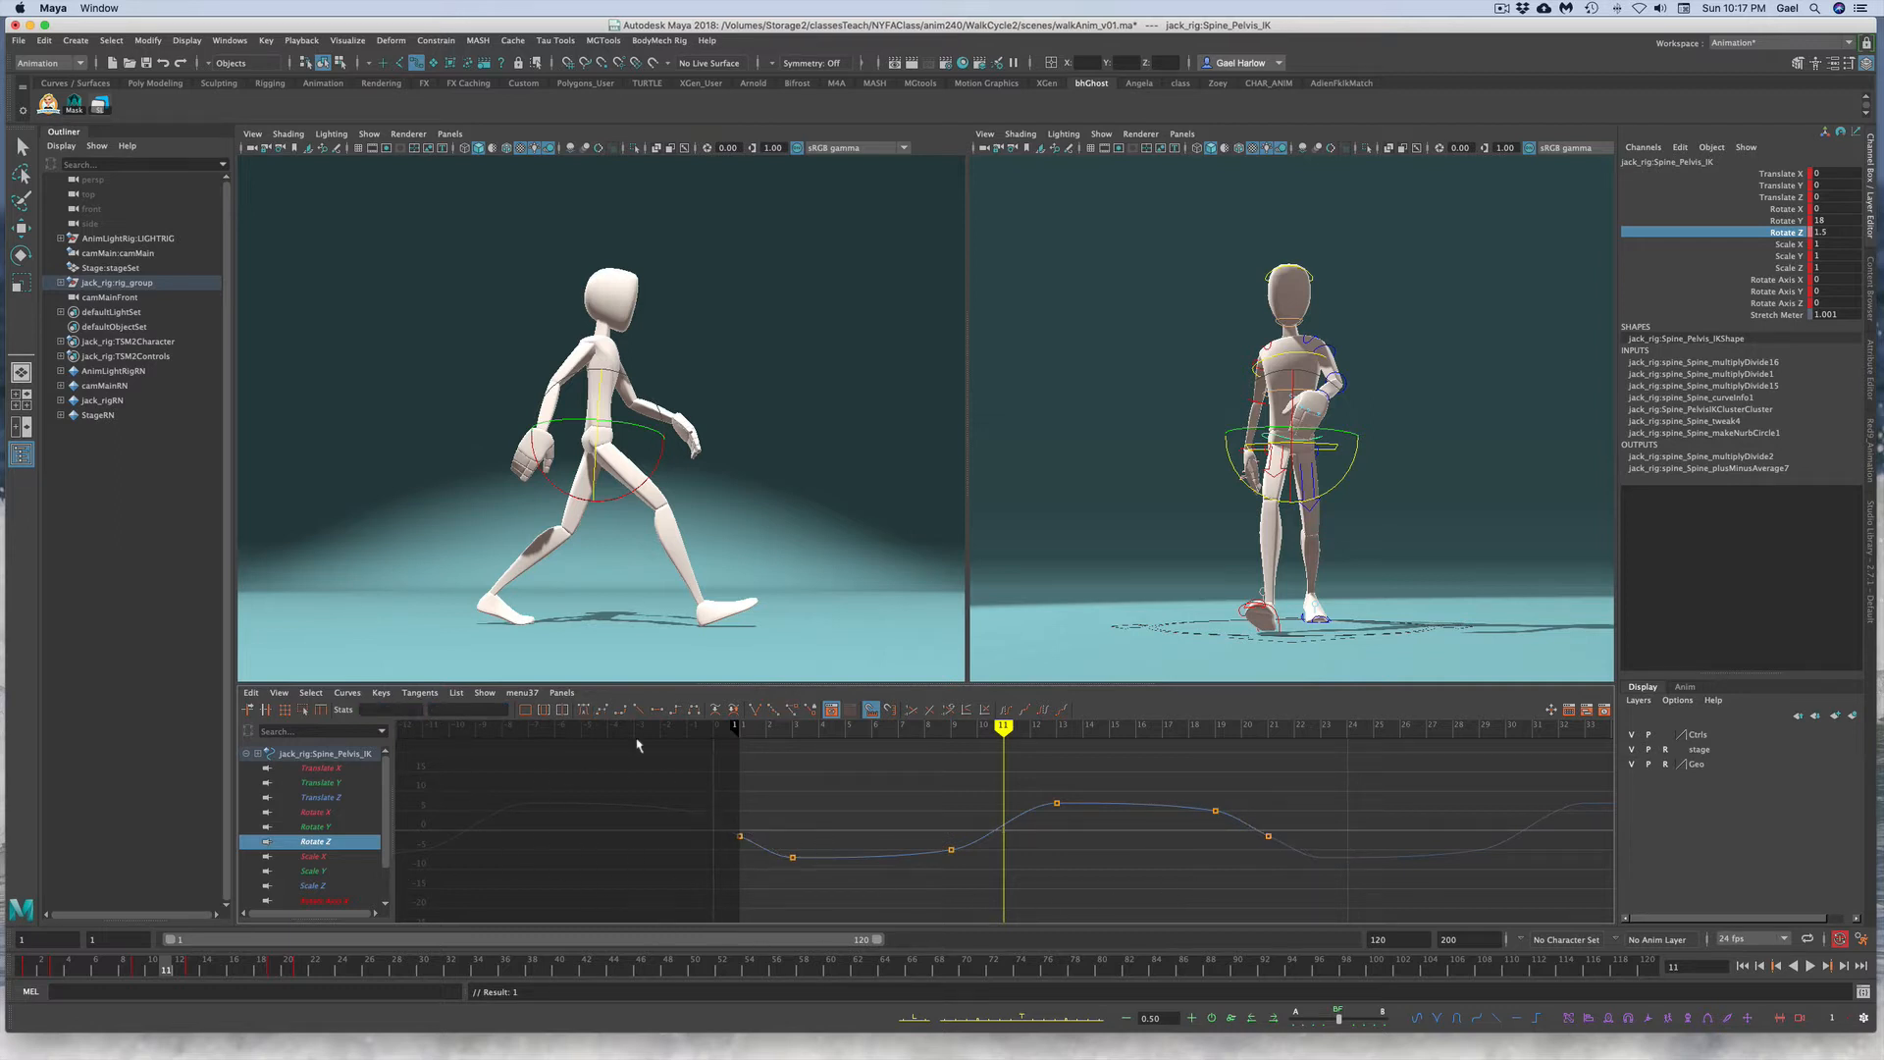
Step: Deselect the rig and playblast the walk animation
left_click(123, 970)
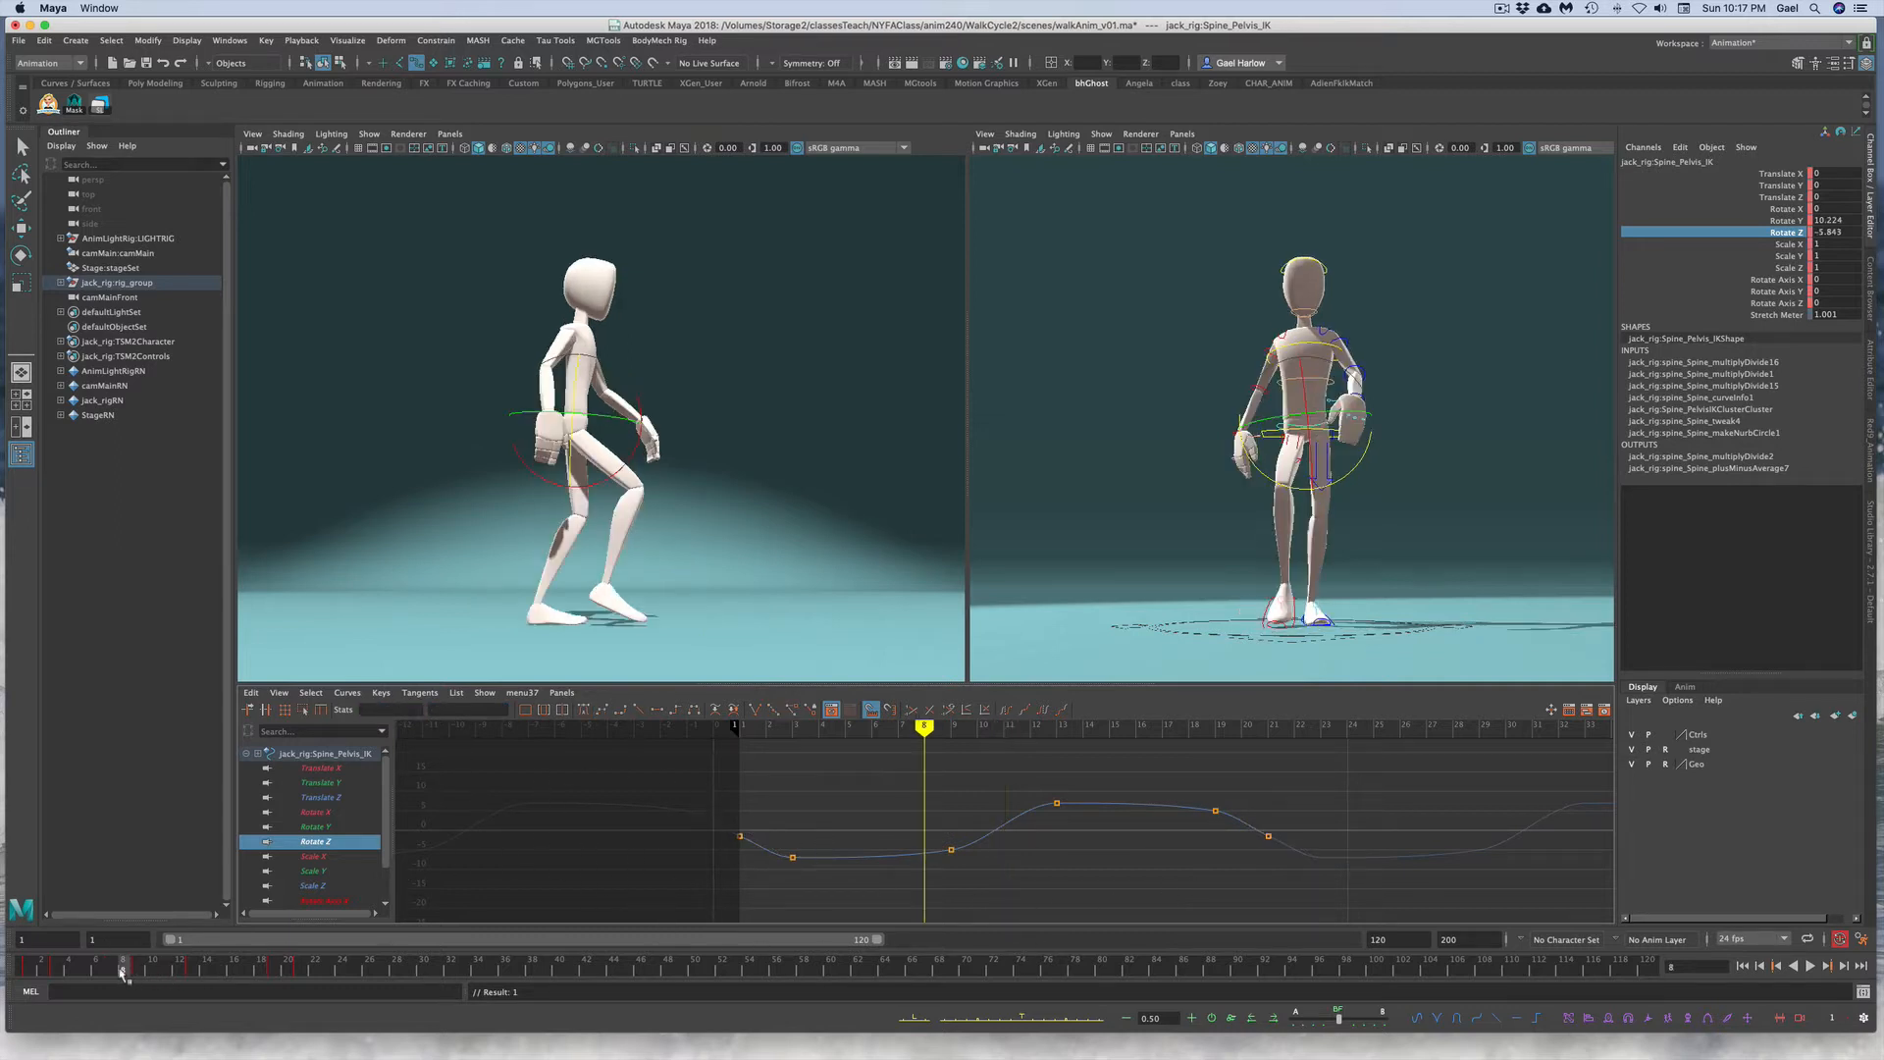
left_click_drag(123, 970, 26, 970)
left_click(1442, 379)
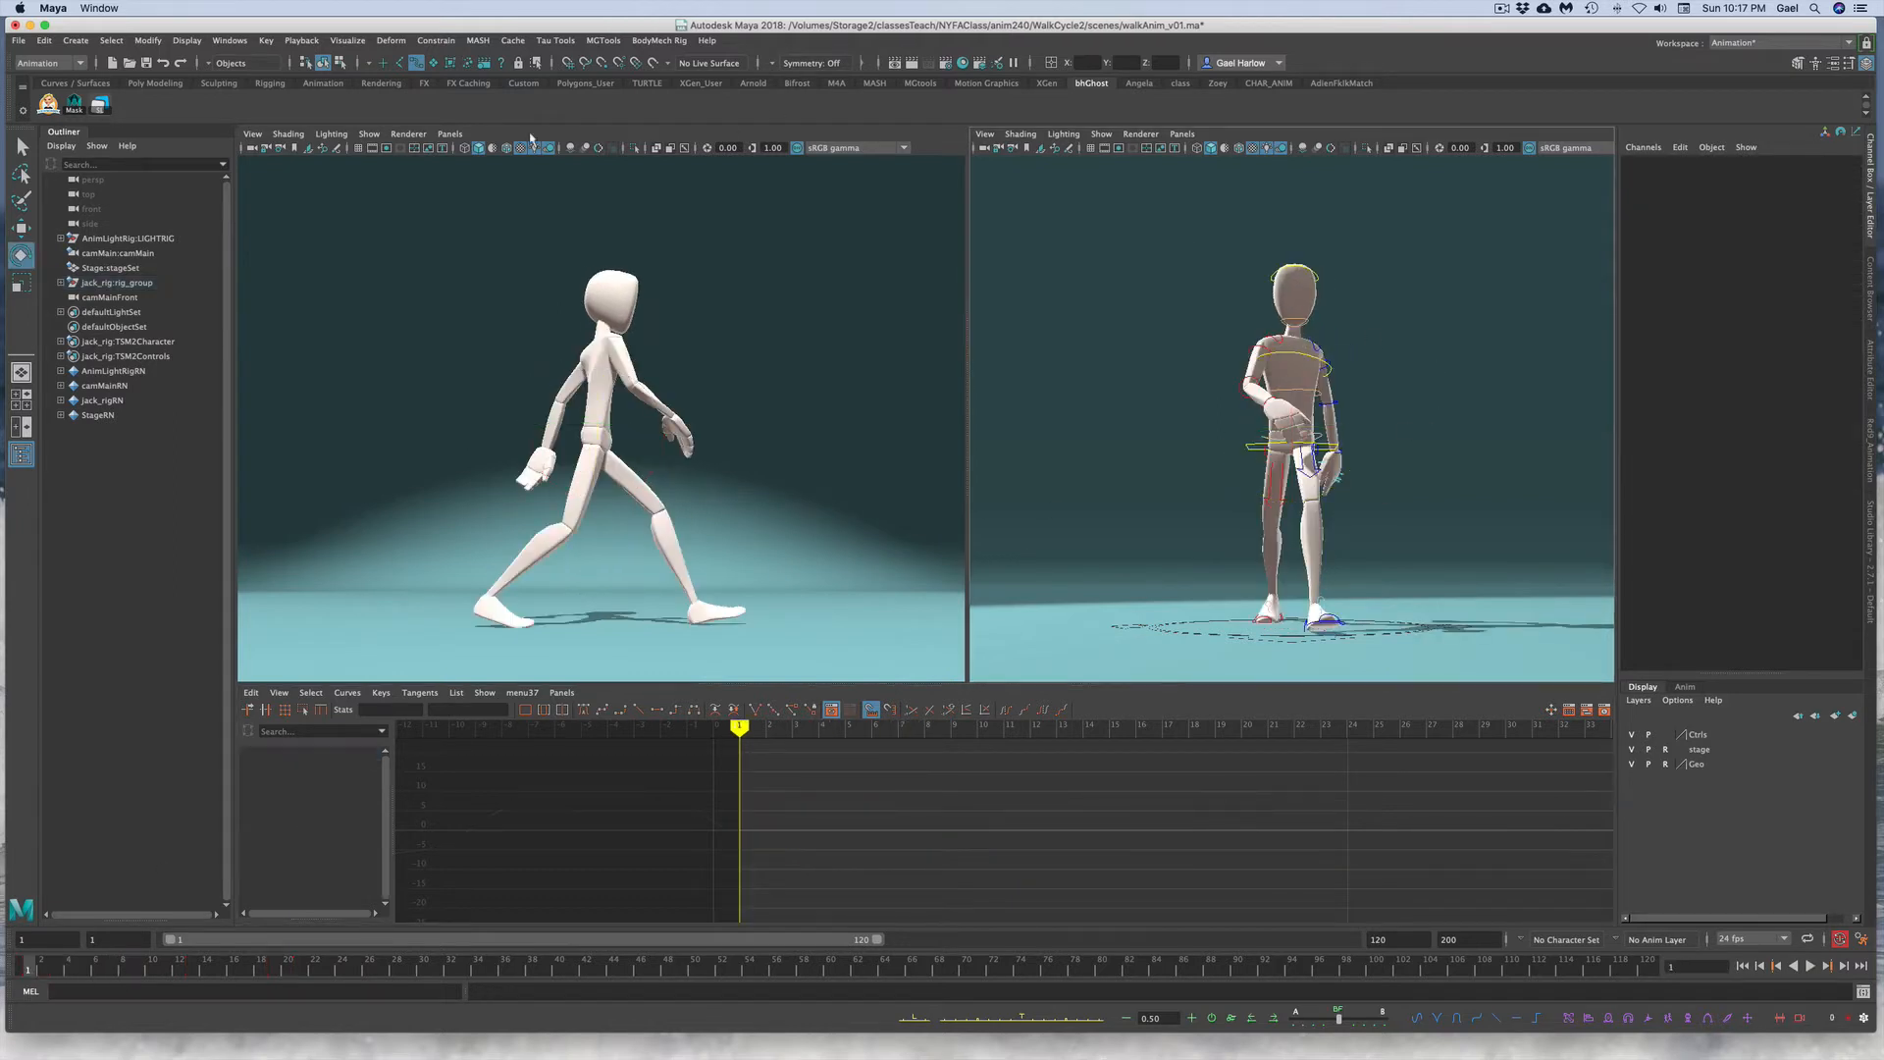
left_click(229, 40)
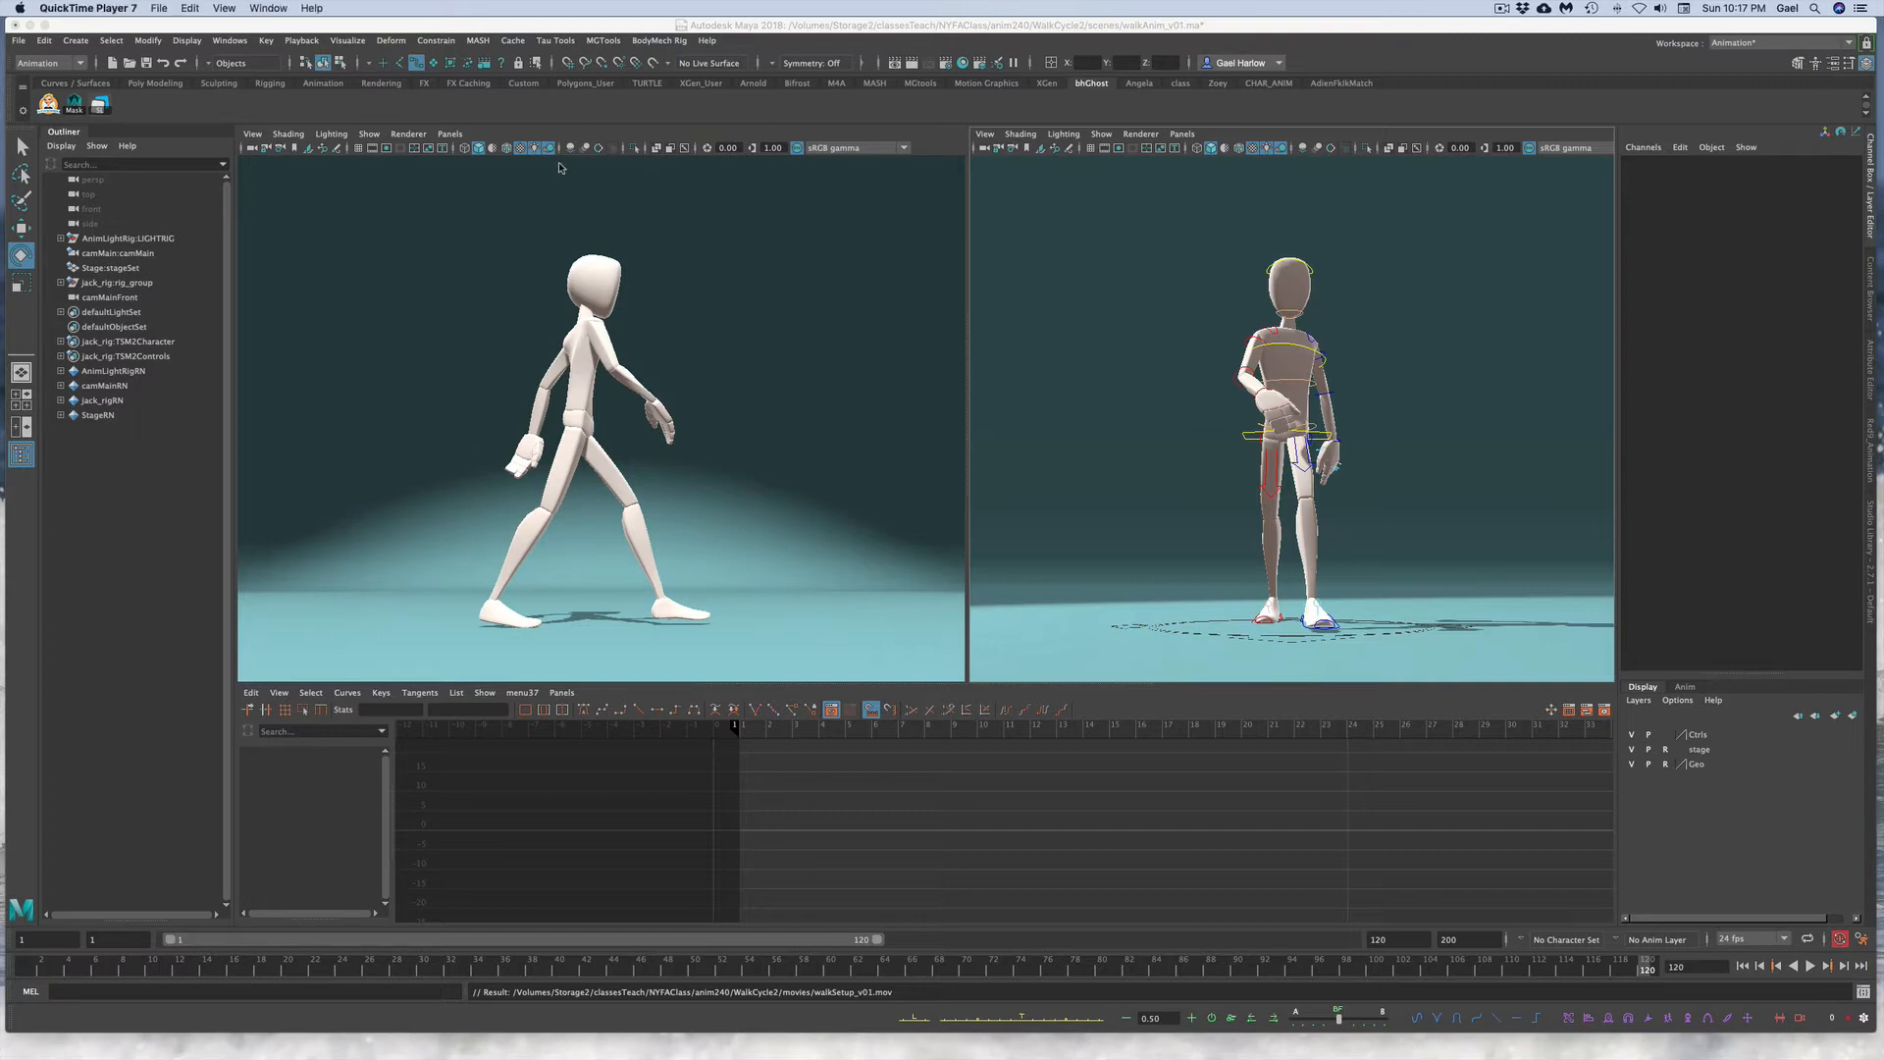
Step: Play the playblasted walk movie in QuickTime Player, then return to Maya
left_click(618, 27)
left_click_drag(639, 26, 651, 143)
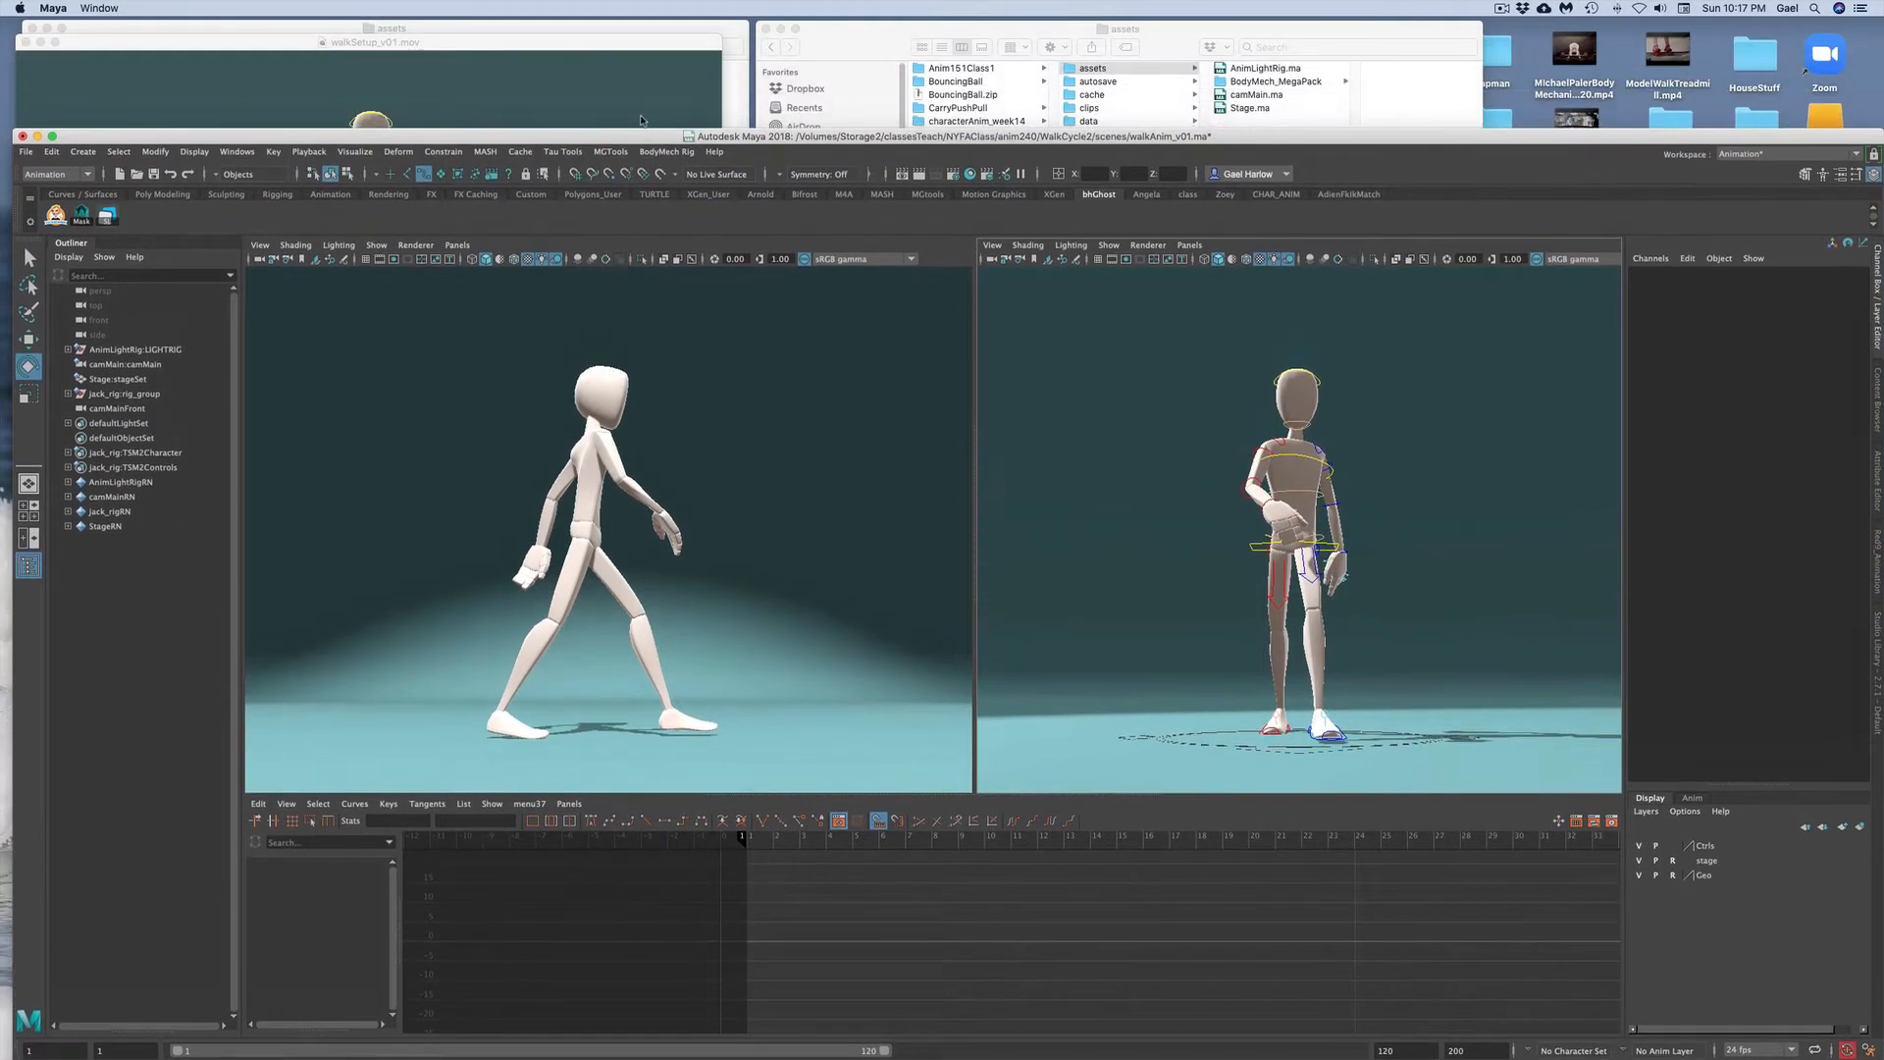
left_click(642, 120)
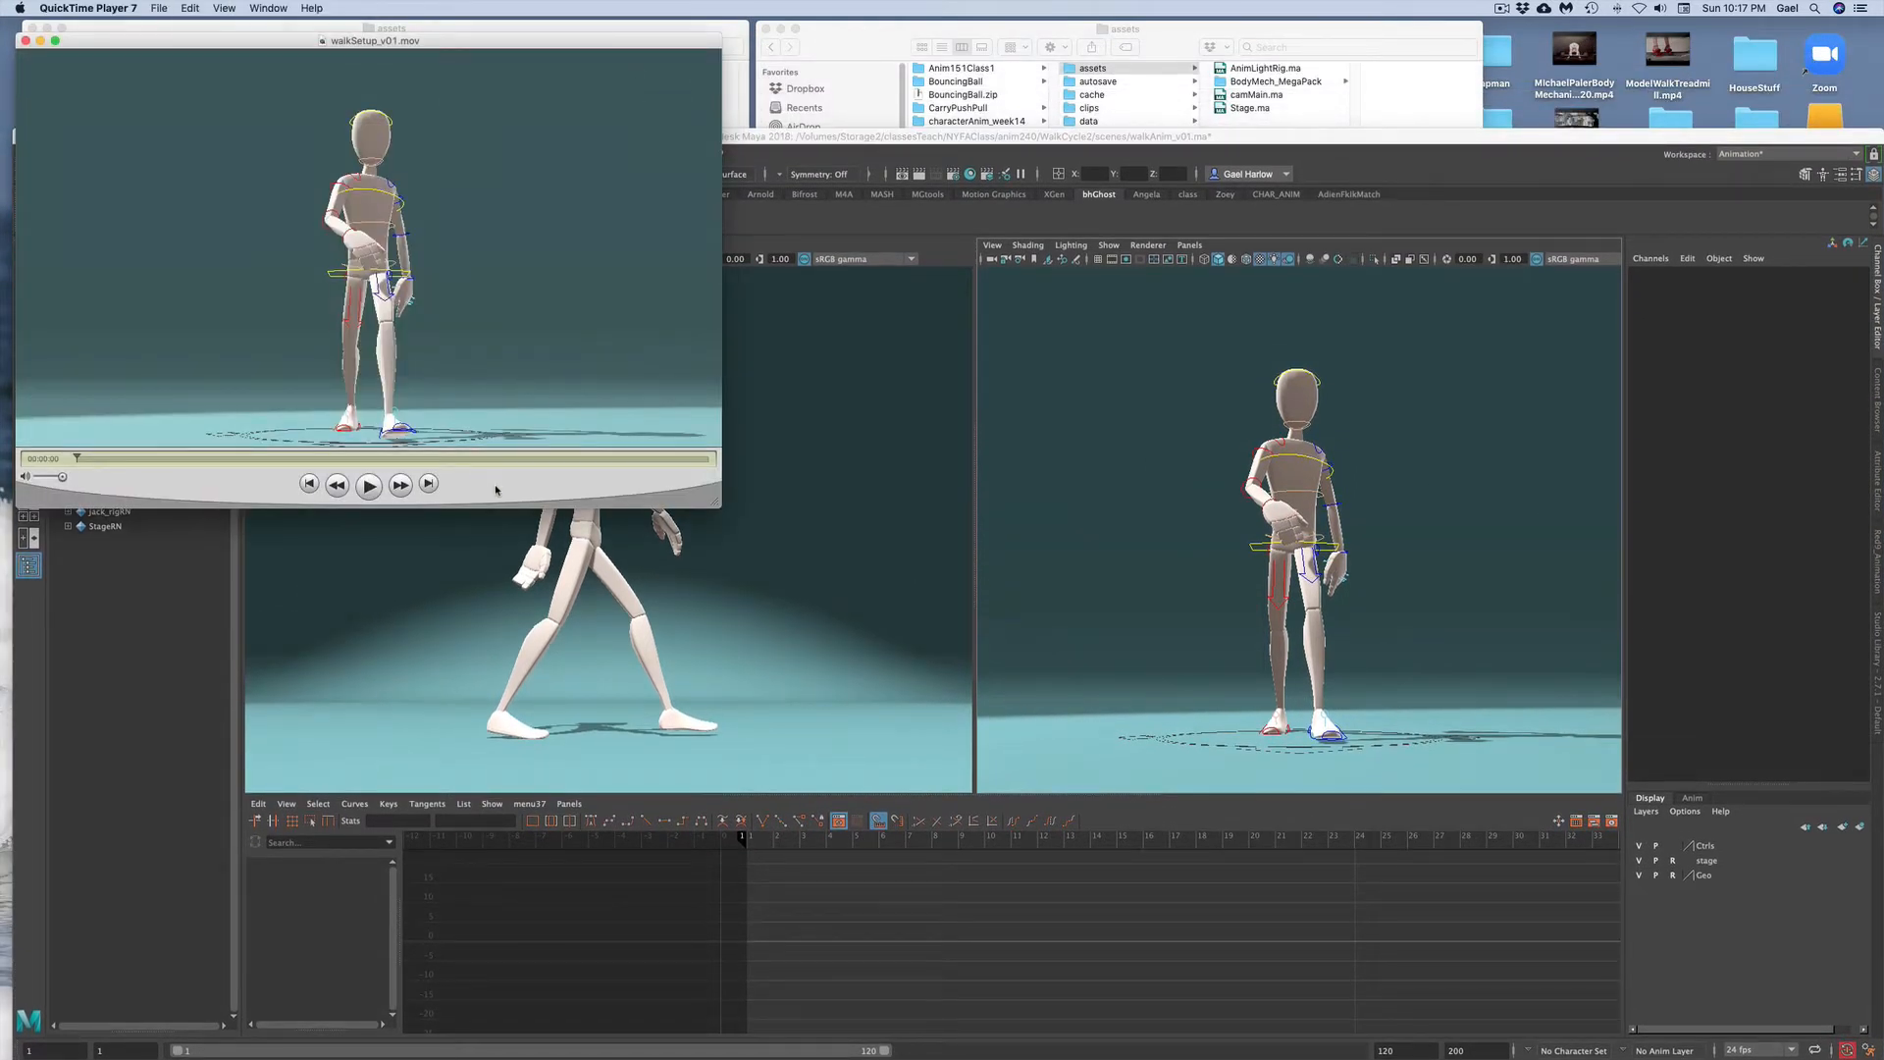
left_click(368, 485)
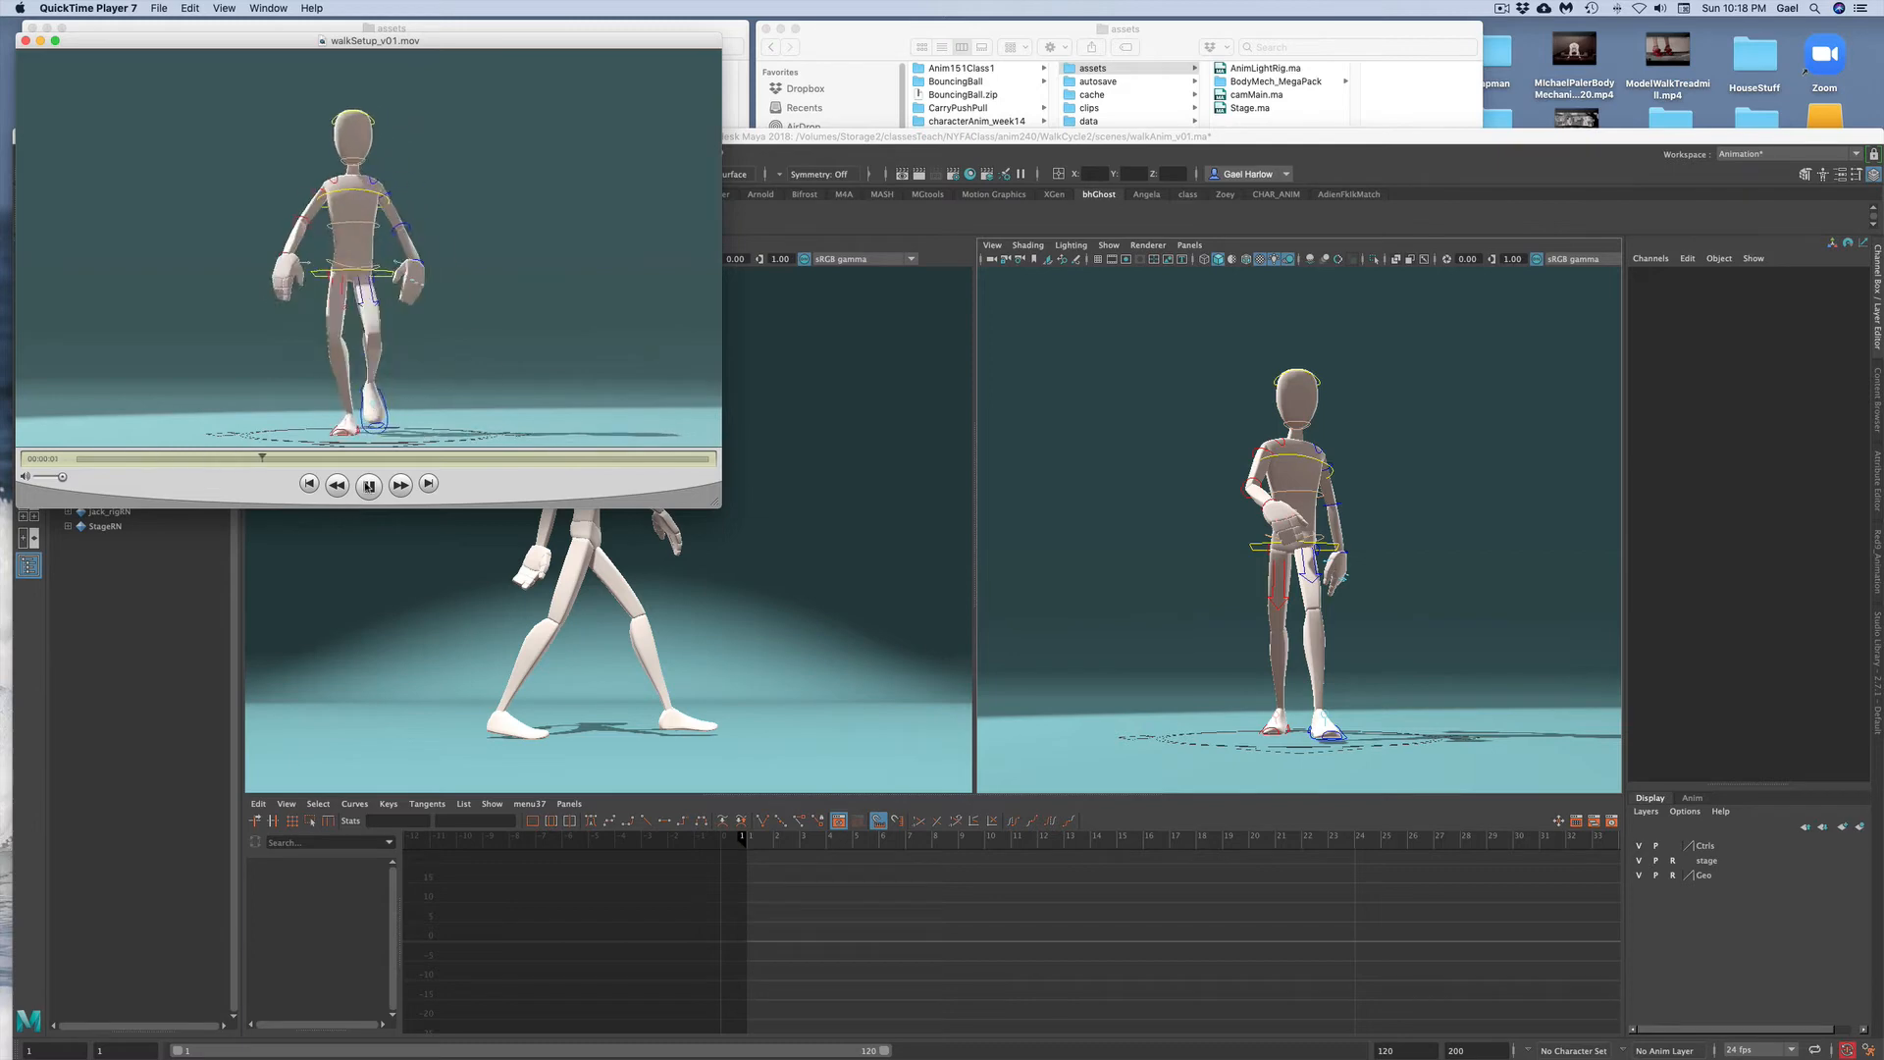
left_click(26, 40)
left_click(964, 520)
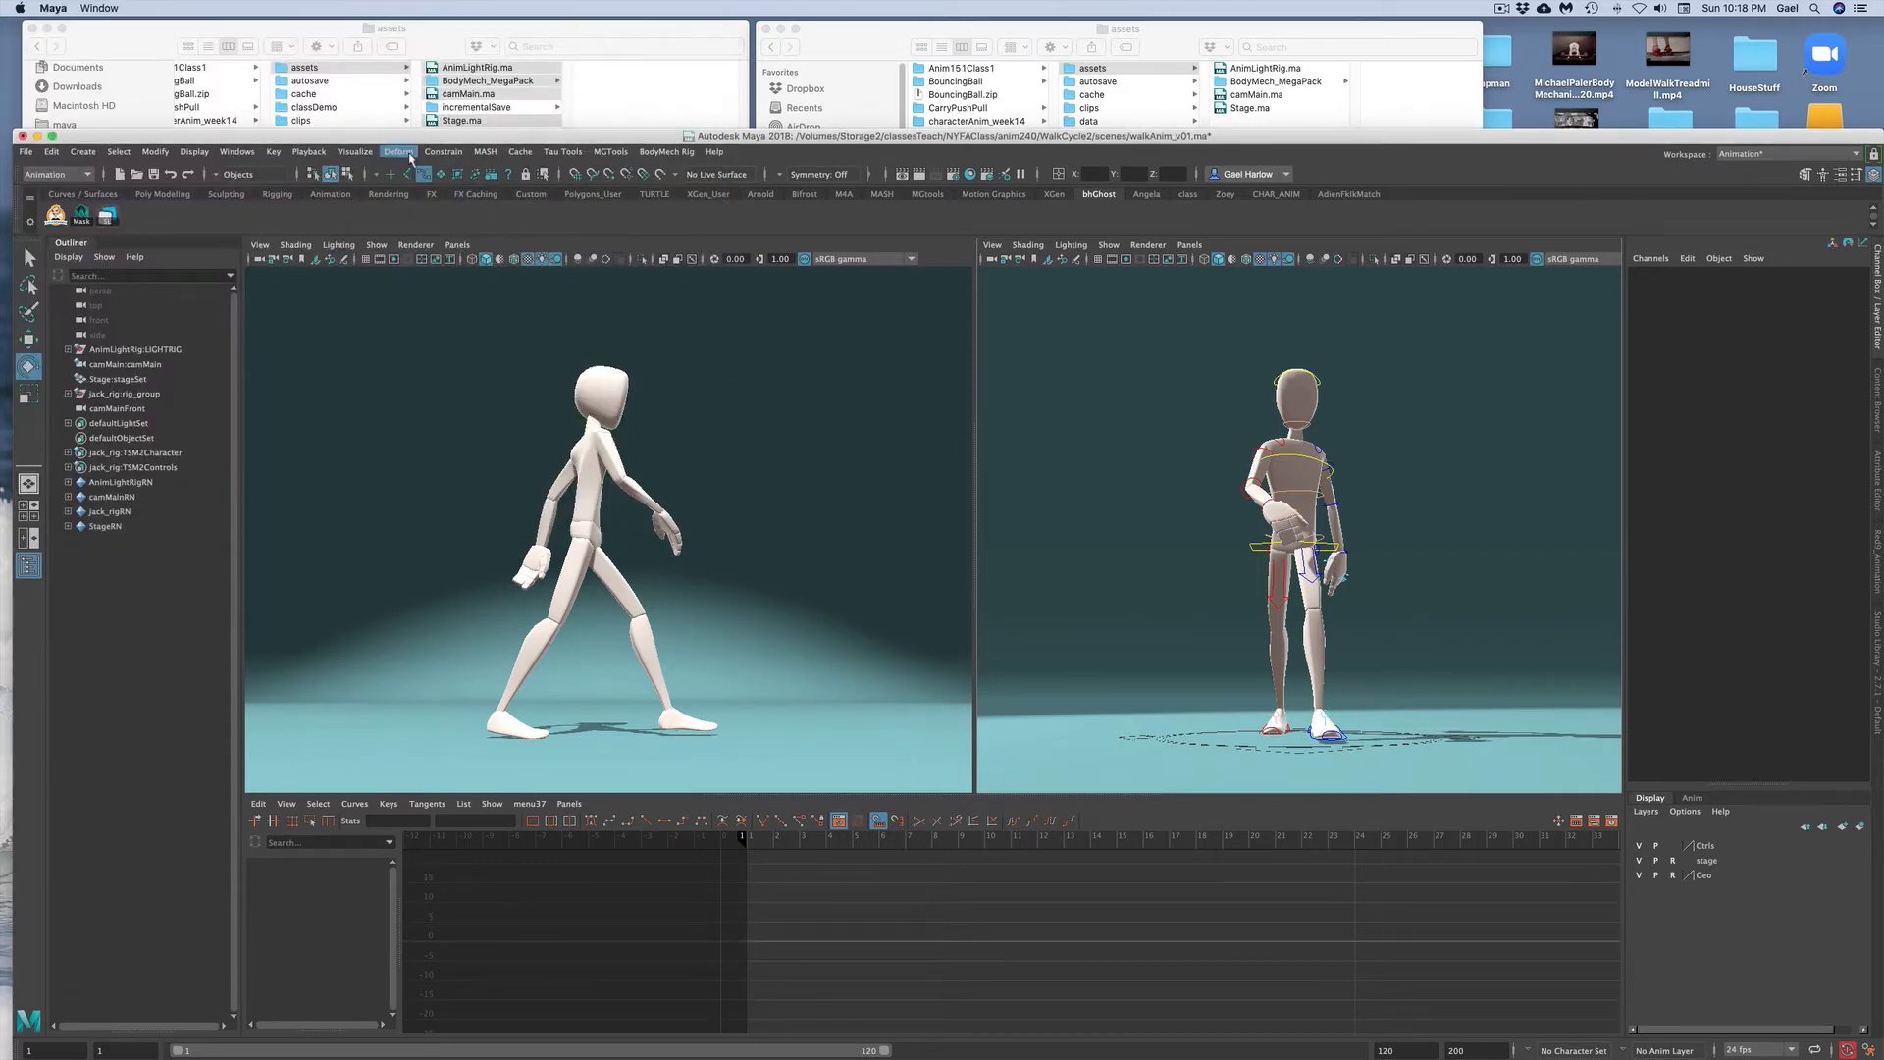
left_click_drag(393, 140, 390, 32)
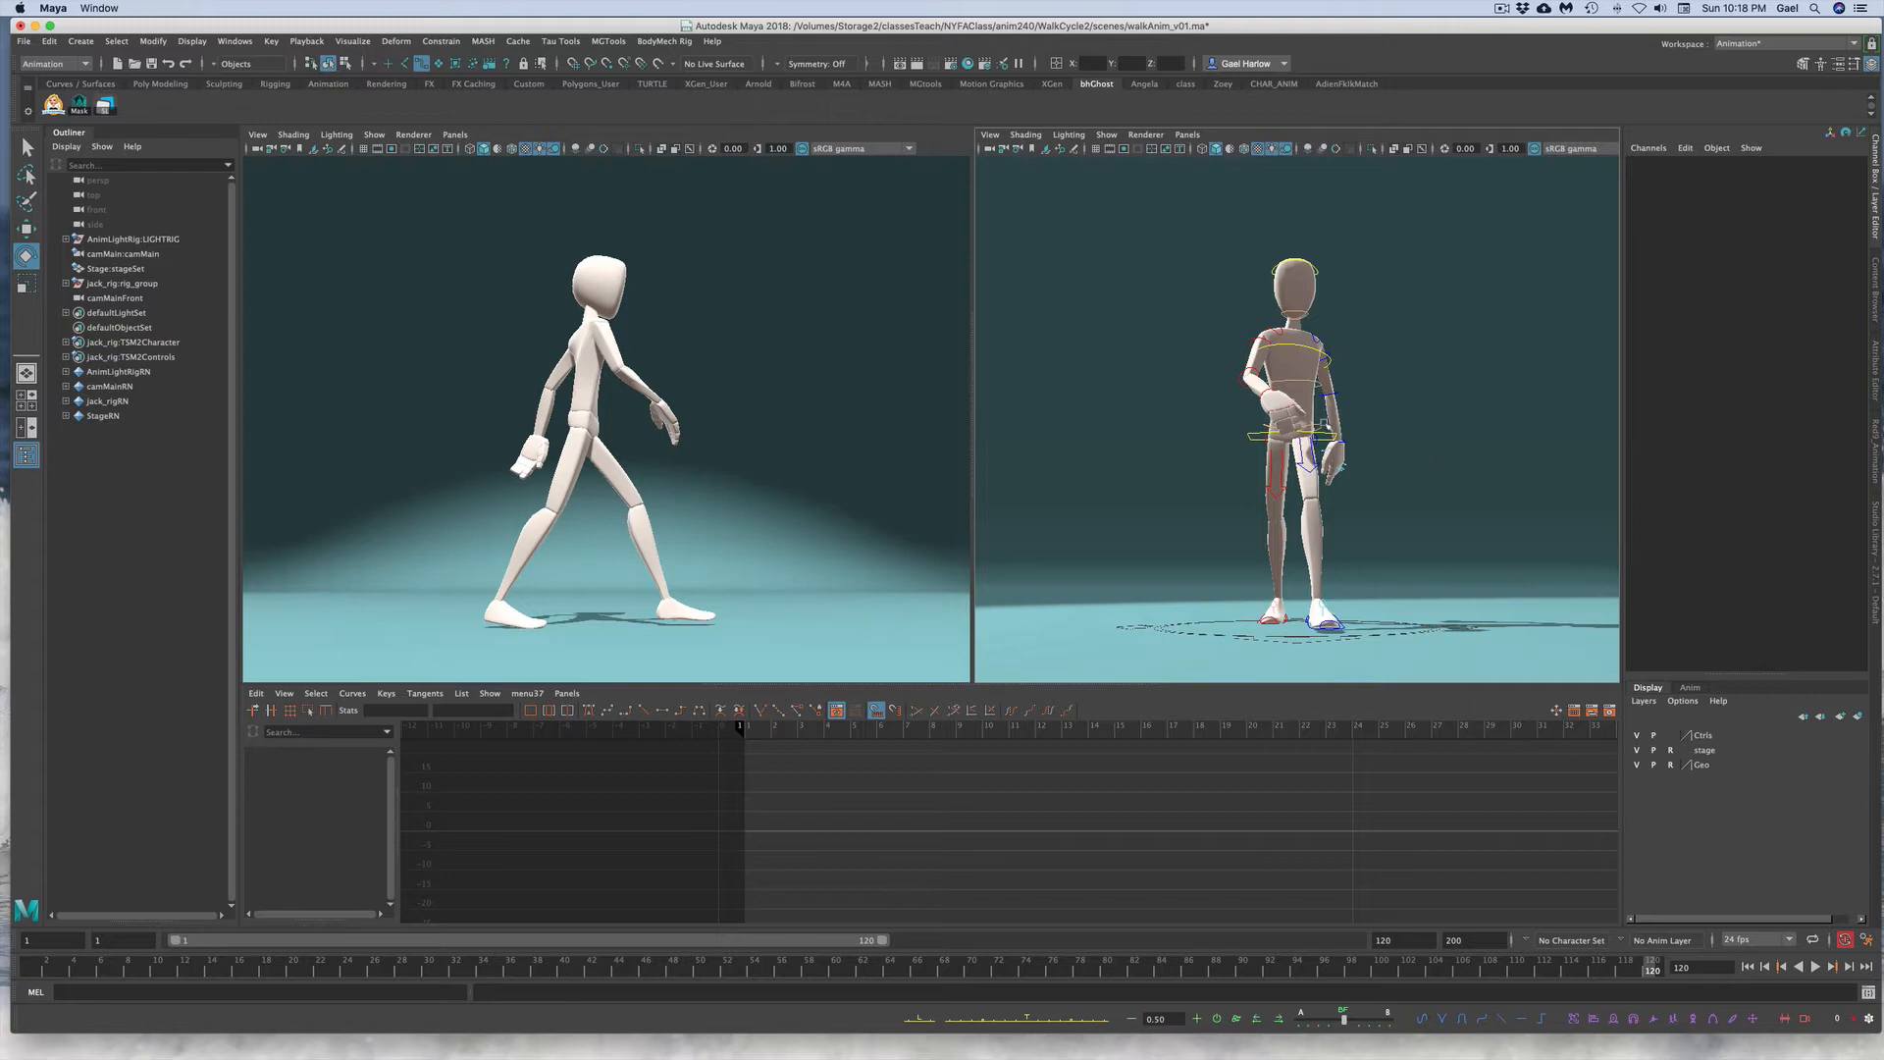
Step: Copy the pelvis Rotate Z animation from the time slider
left_click(1325, 429)
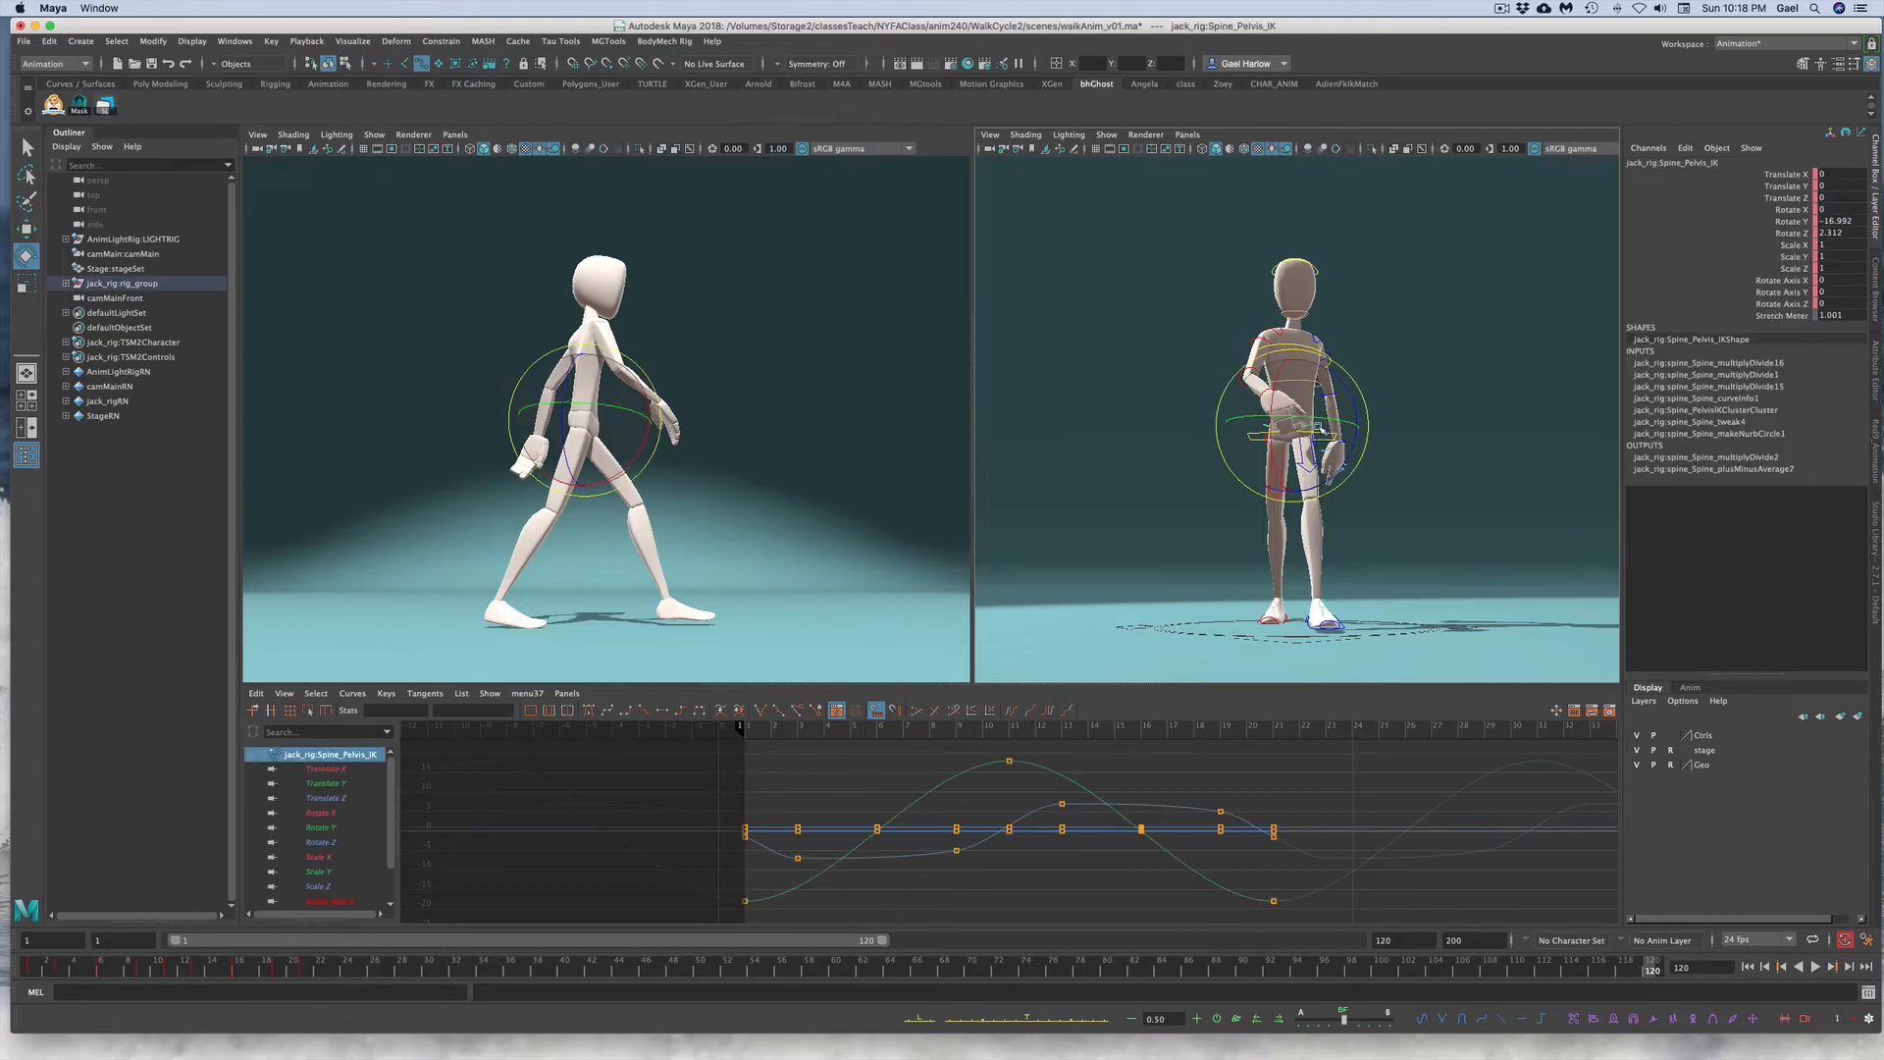
left_click(1763, 234)
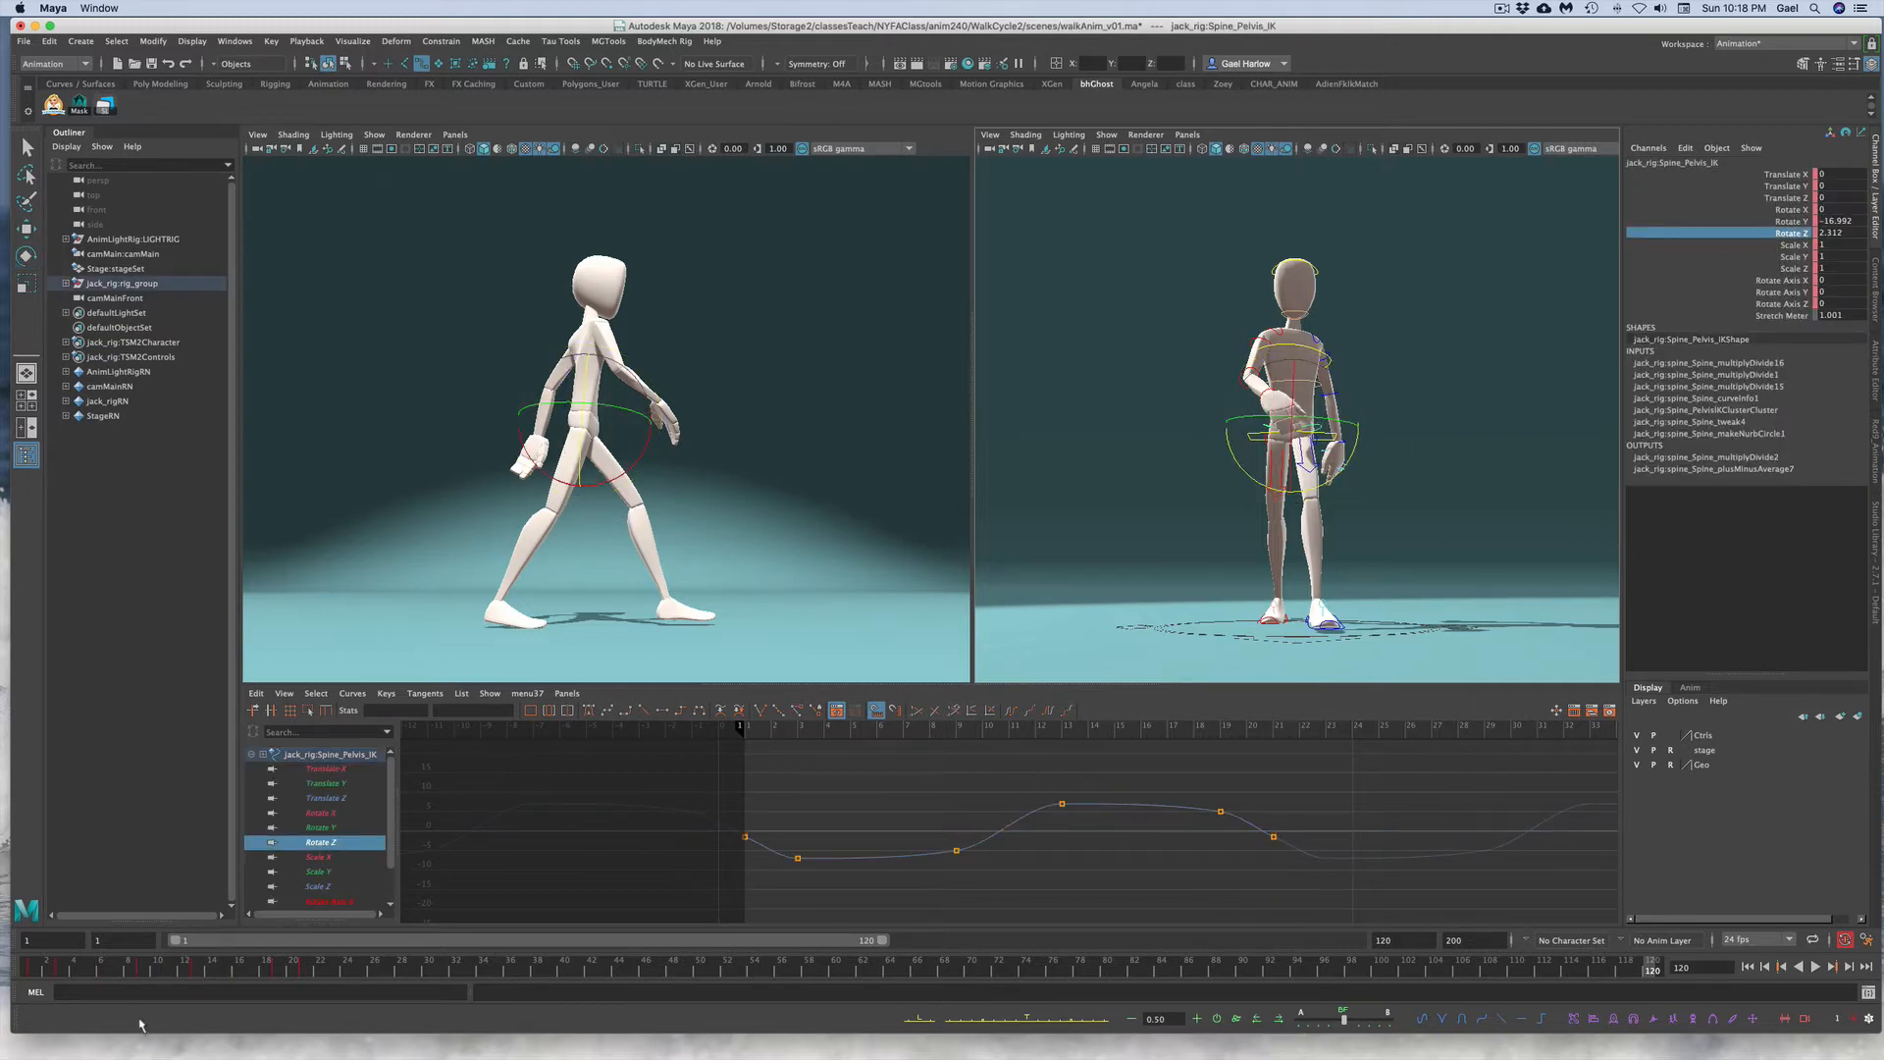
left_click(32, 967)
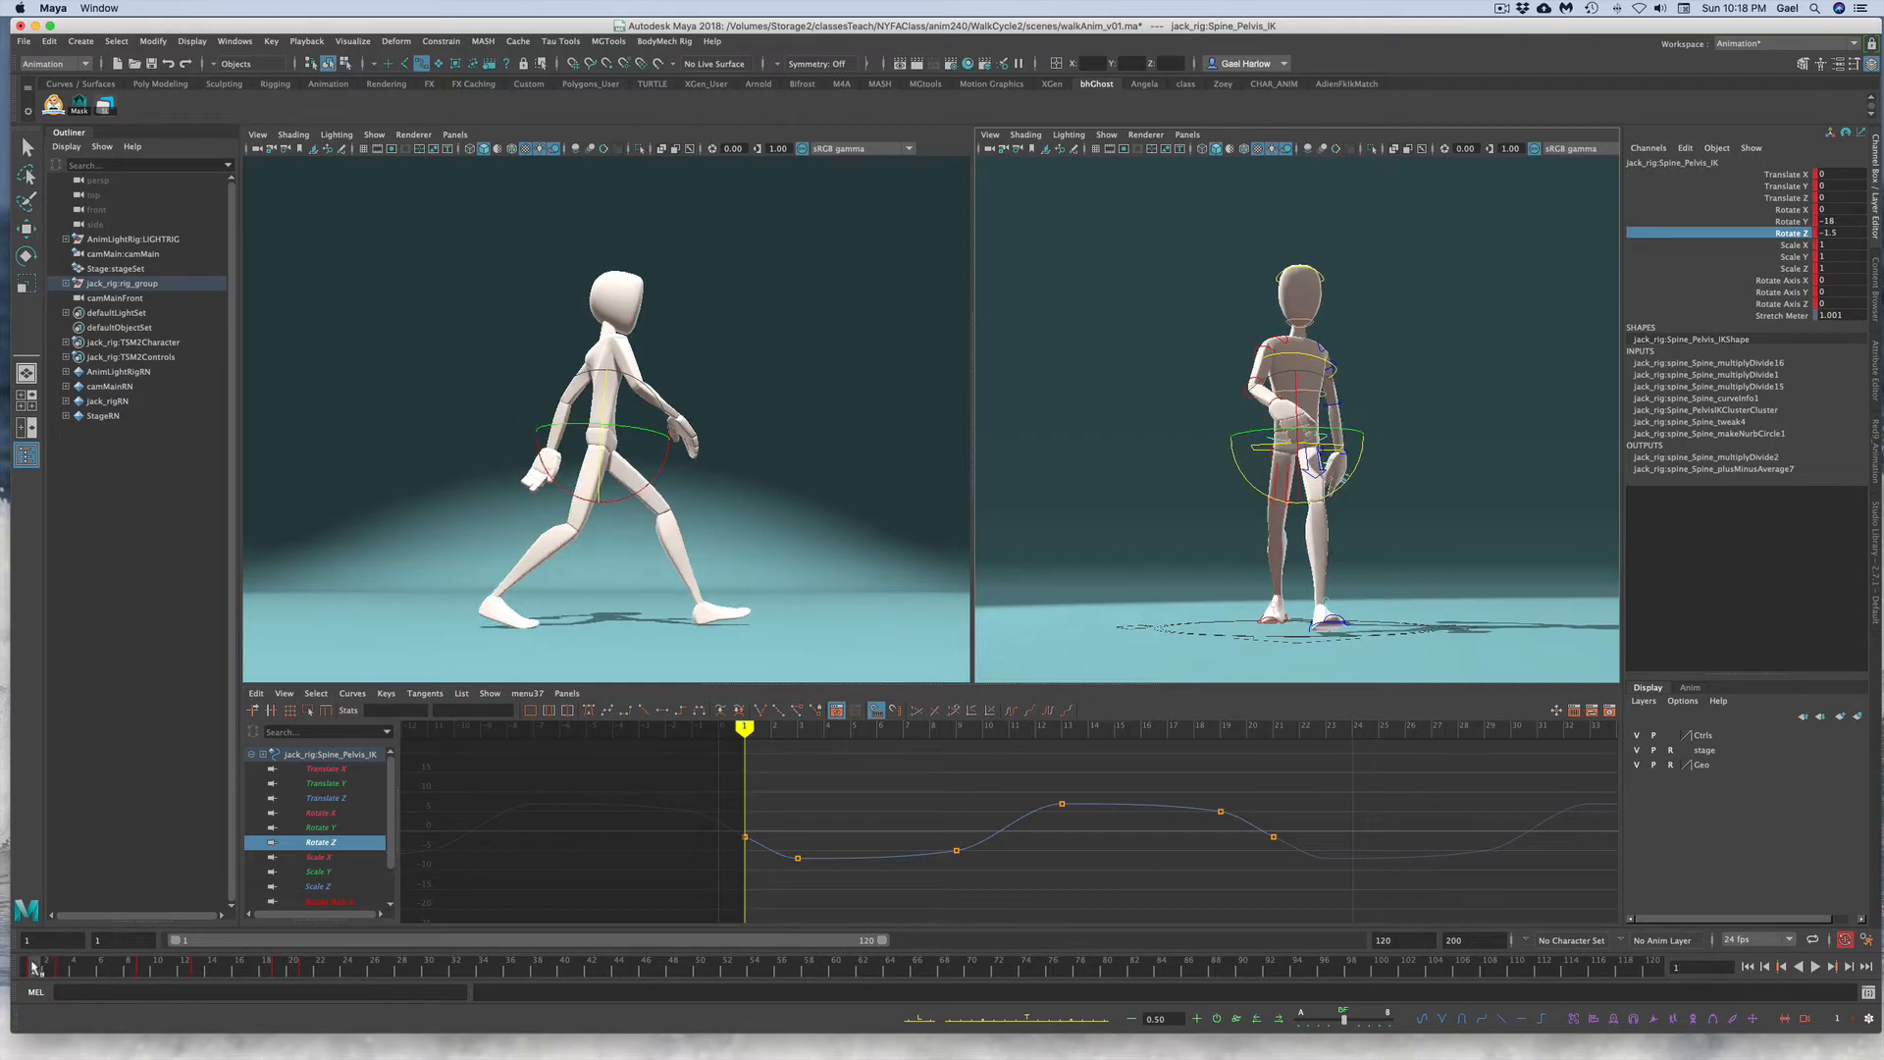
left_click_drag(702, 748, 1421, 918)
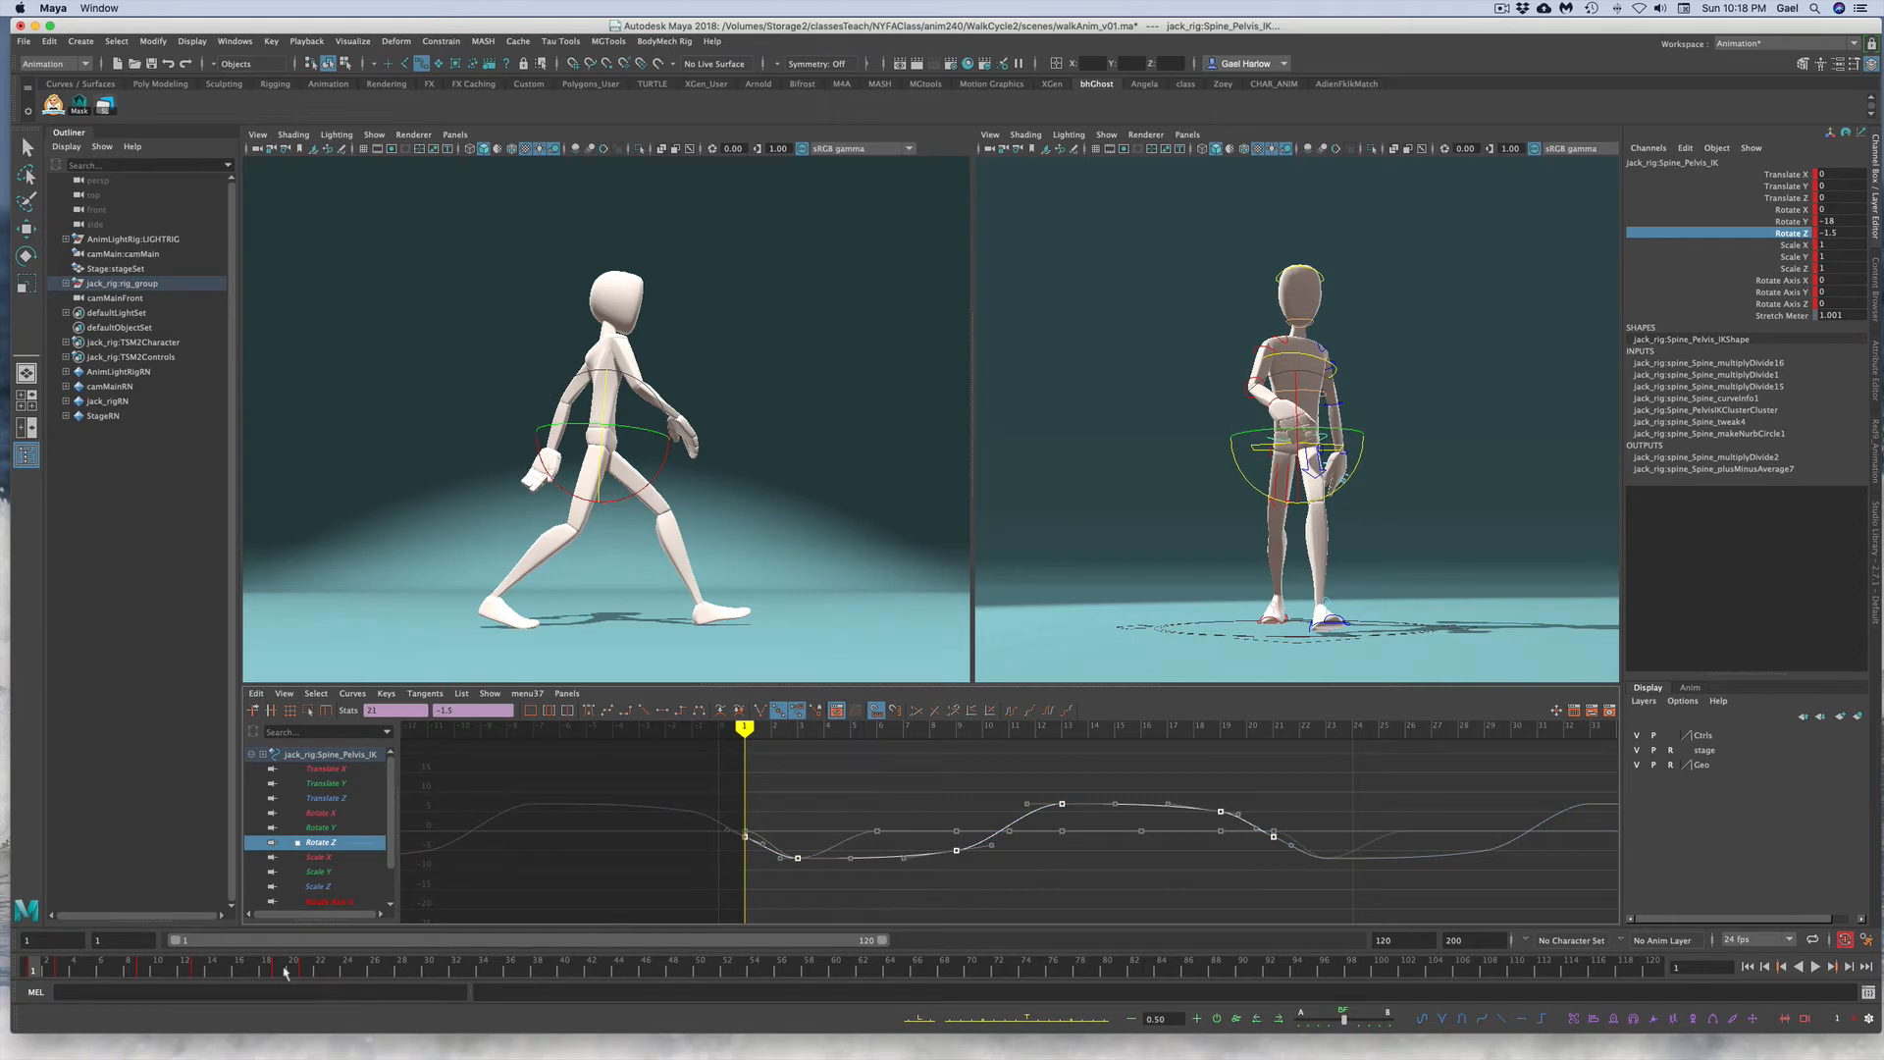
left_click_drag(37, 972, 375, 970, "shift")
right_click(149, 969)
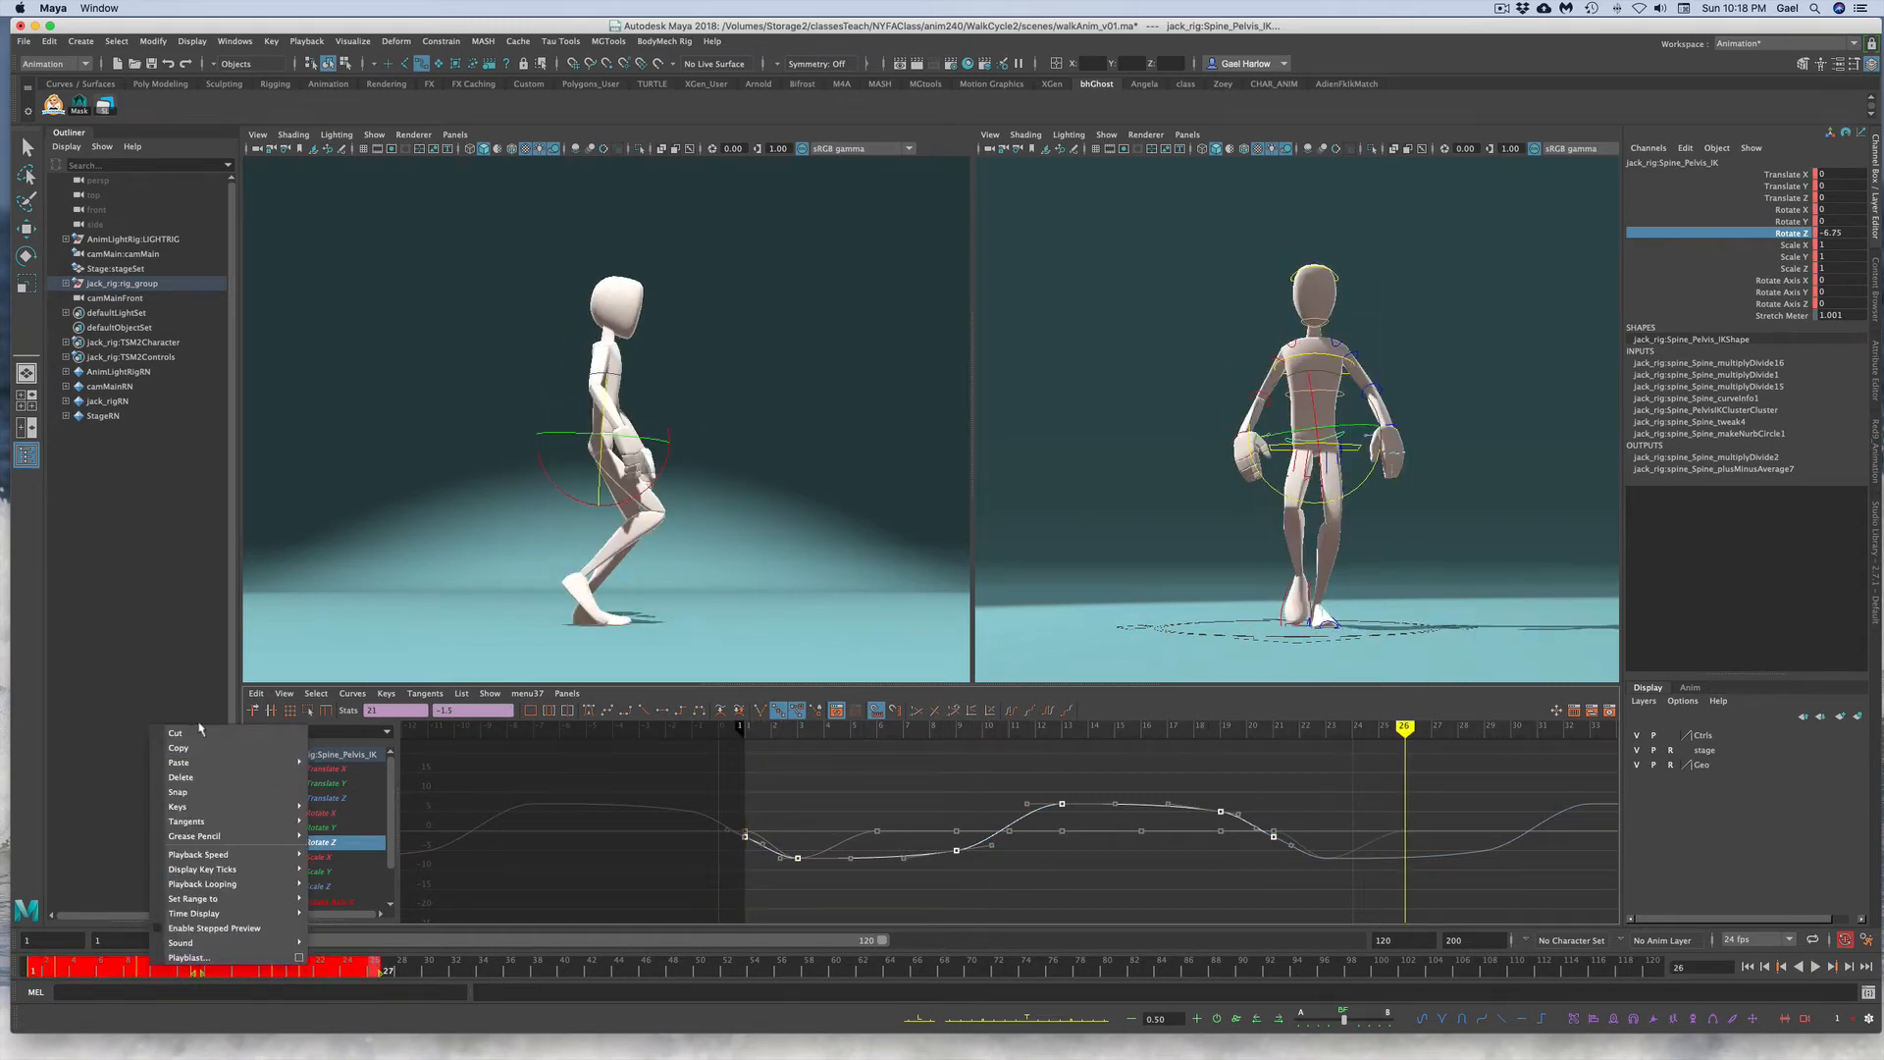
left_click(178, 748)
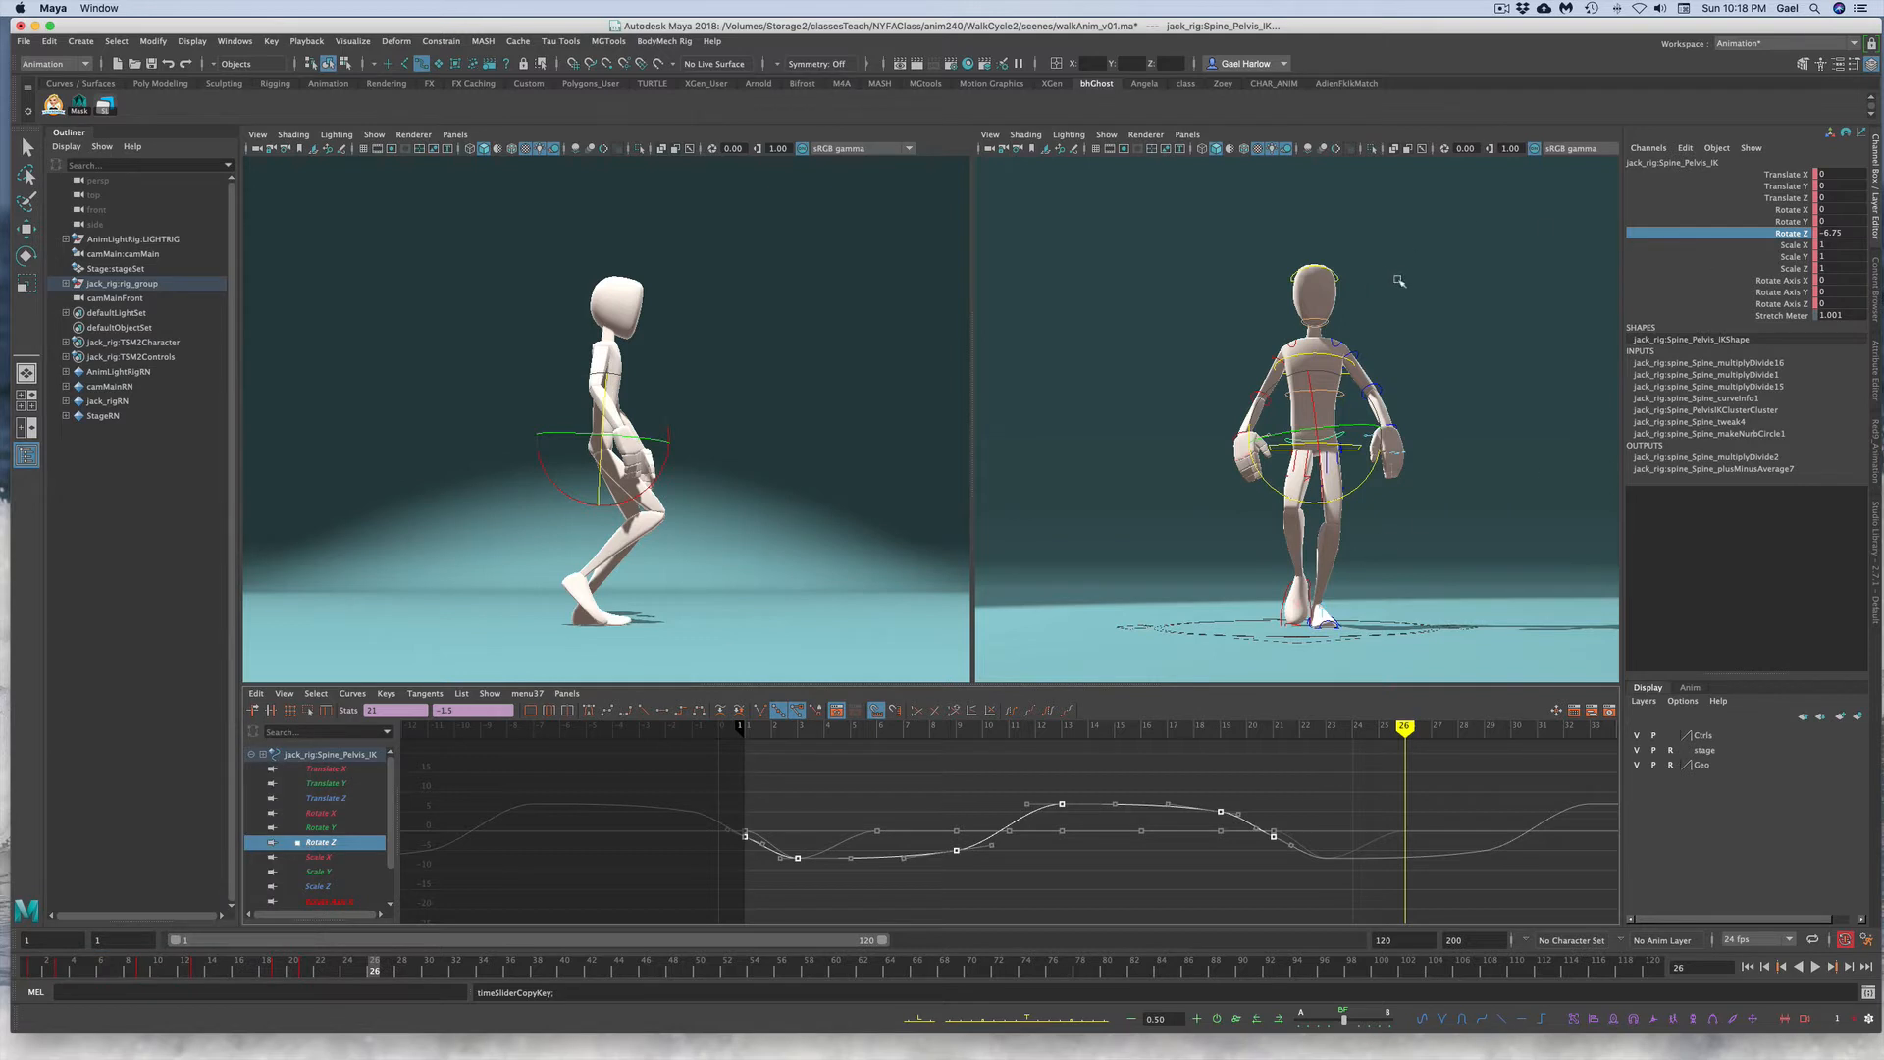
Step: Paste the copied keys onto the torso control's Rotate Z channel at frame 1
left_click(1499, 276)
key("e")
left_click(1319, 360)
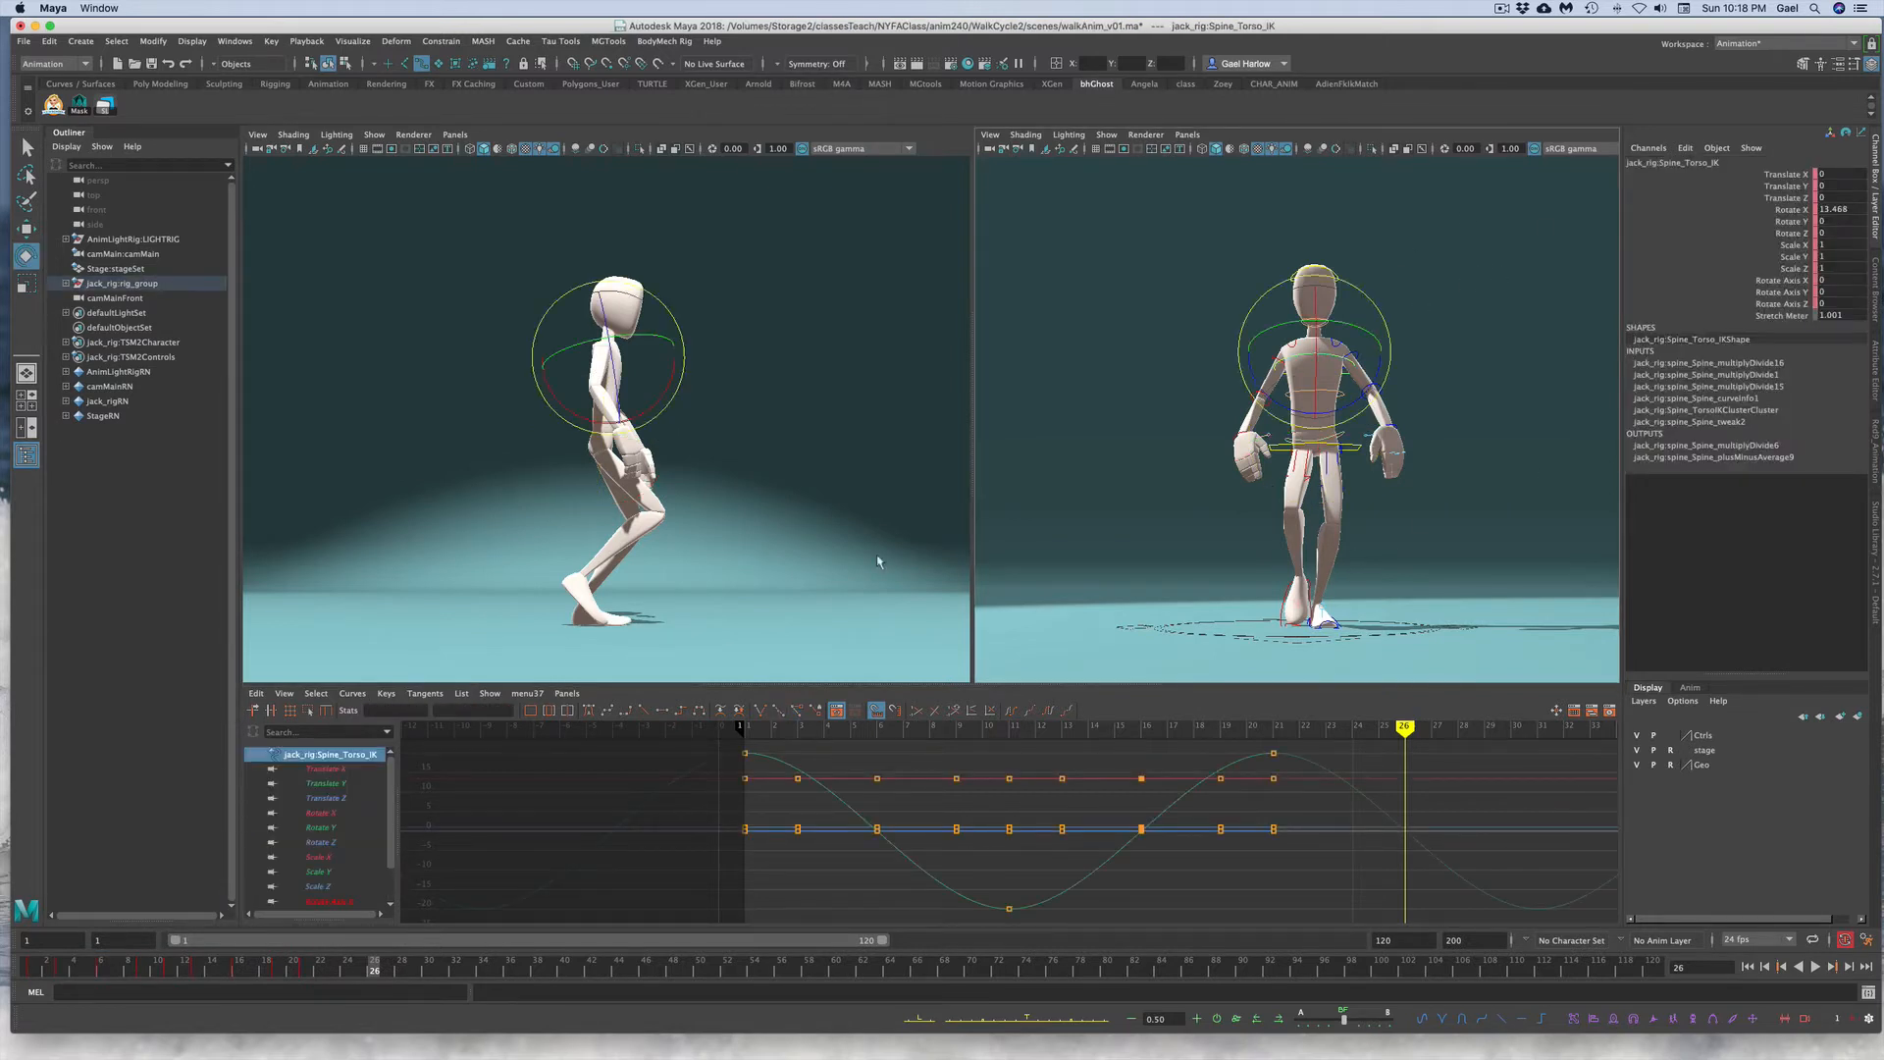
left_click(1757, 244)
left_click(1756, 233)
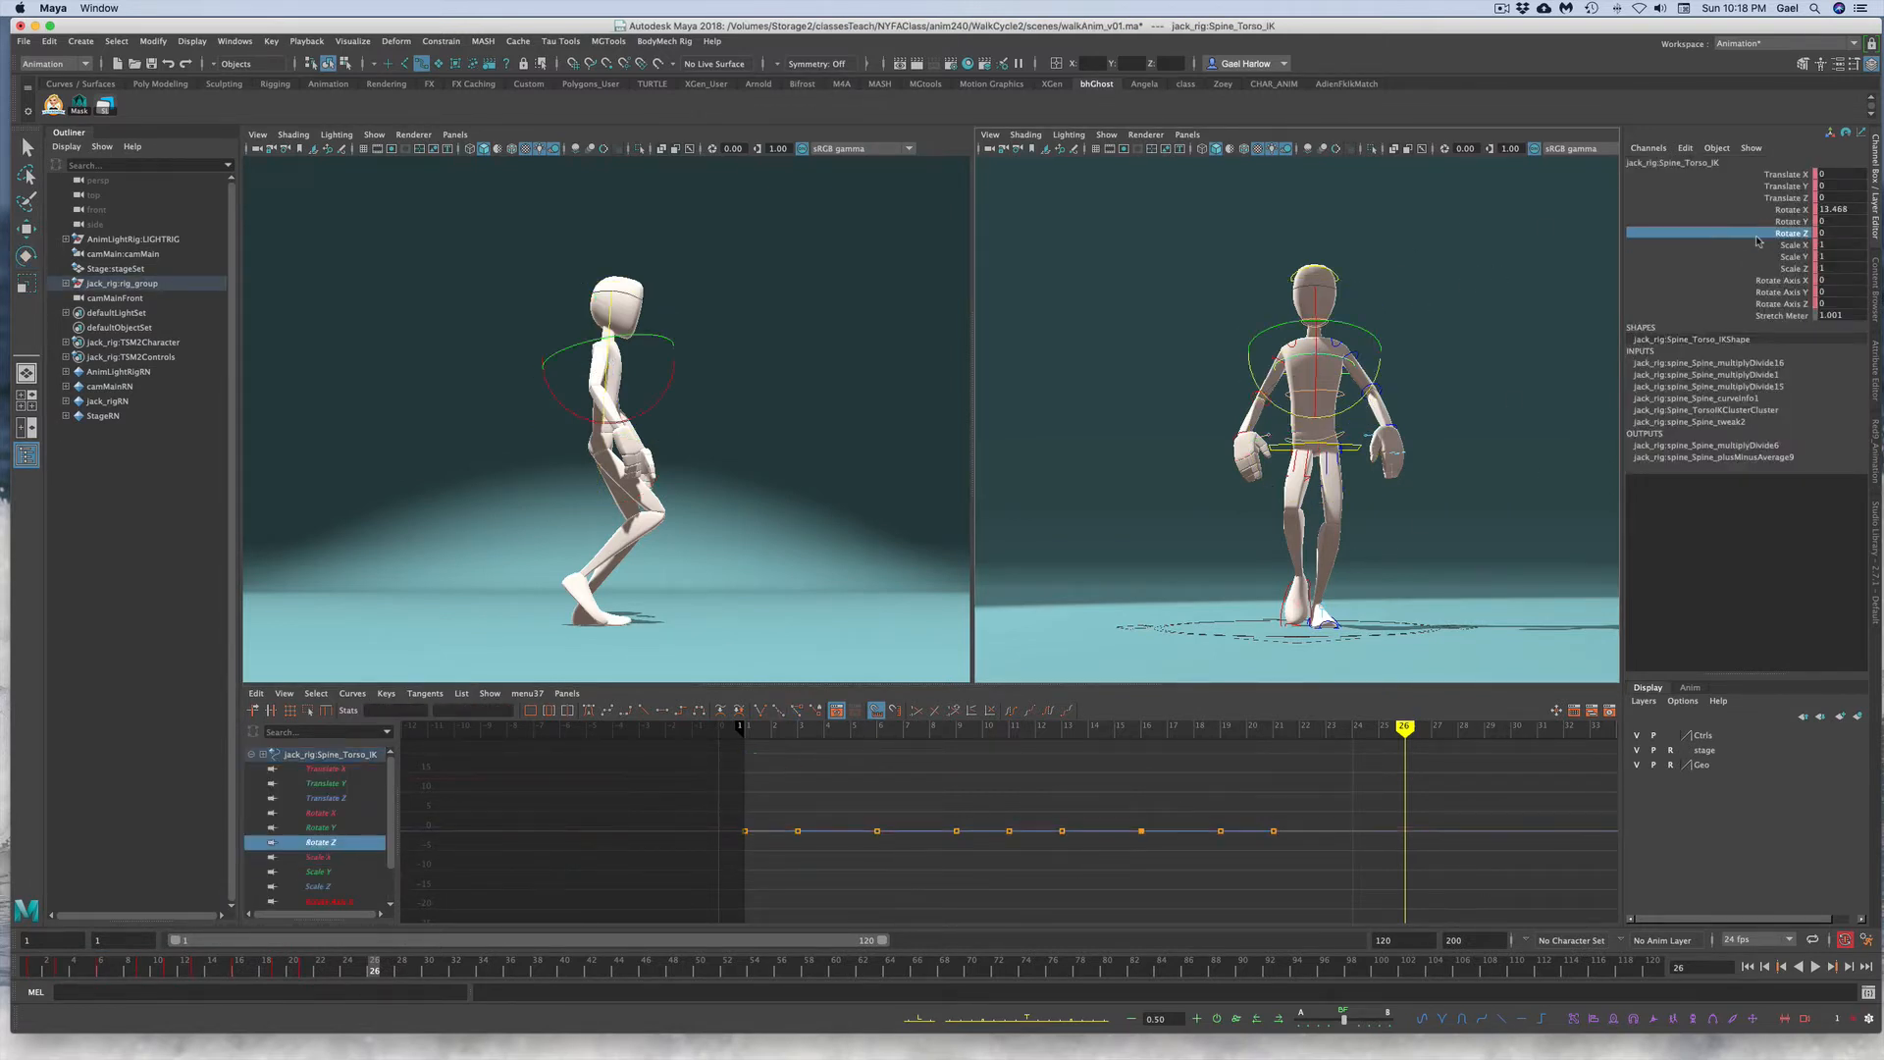
left_click(37, 971)
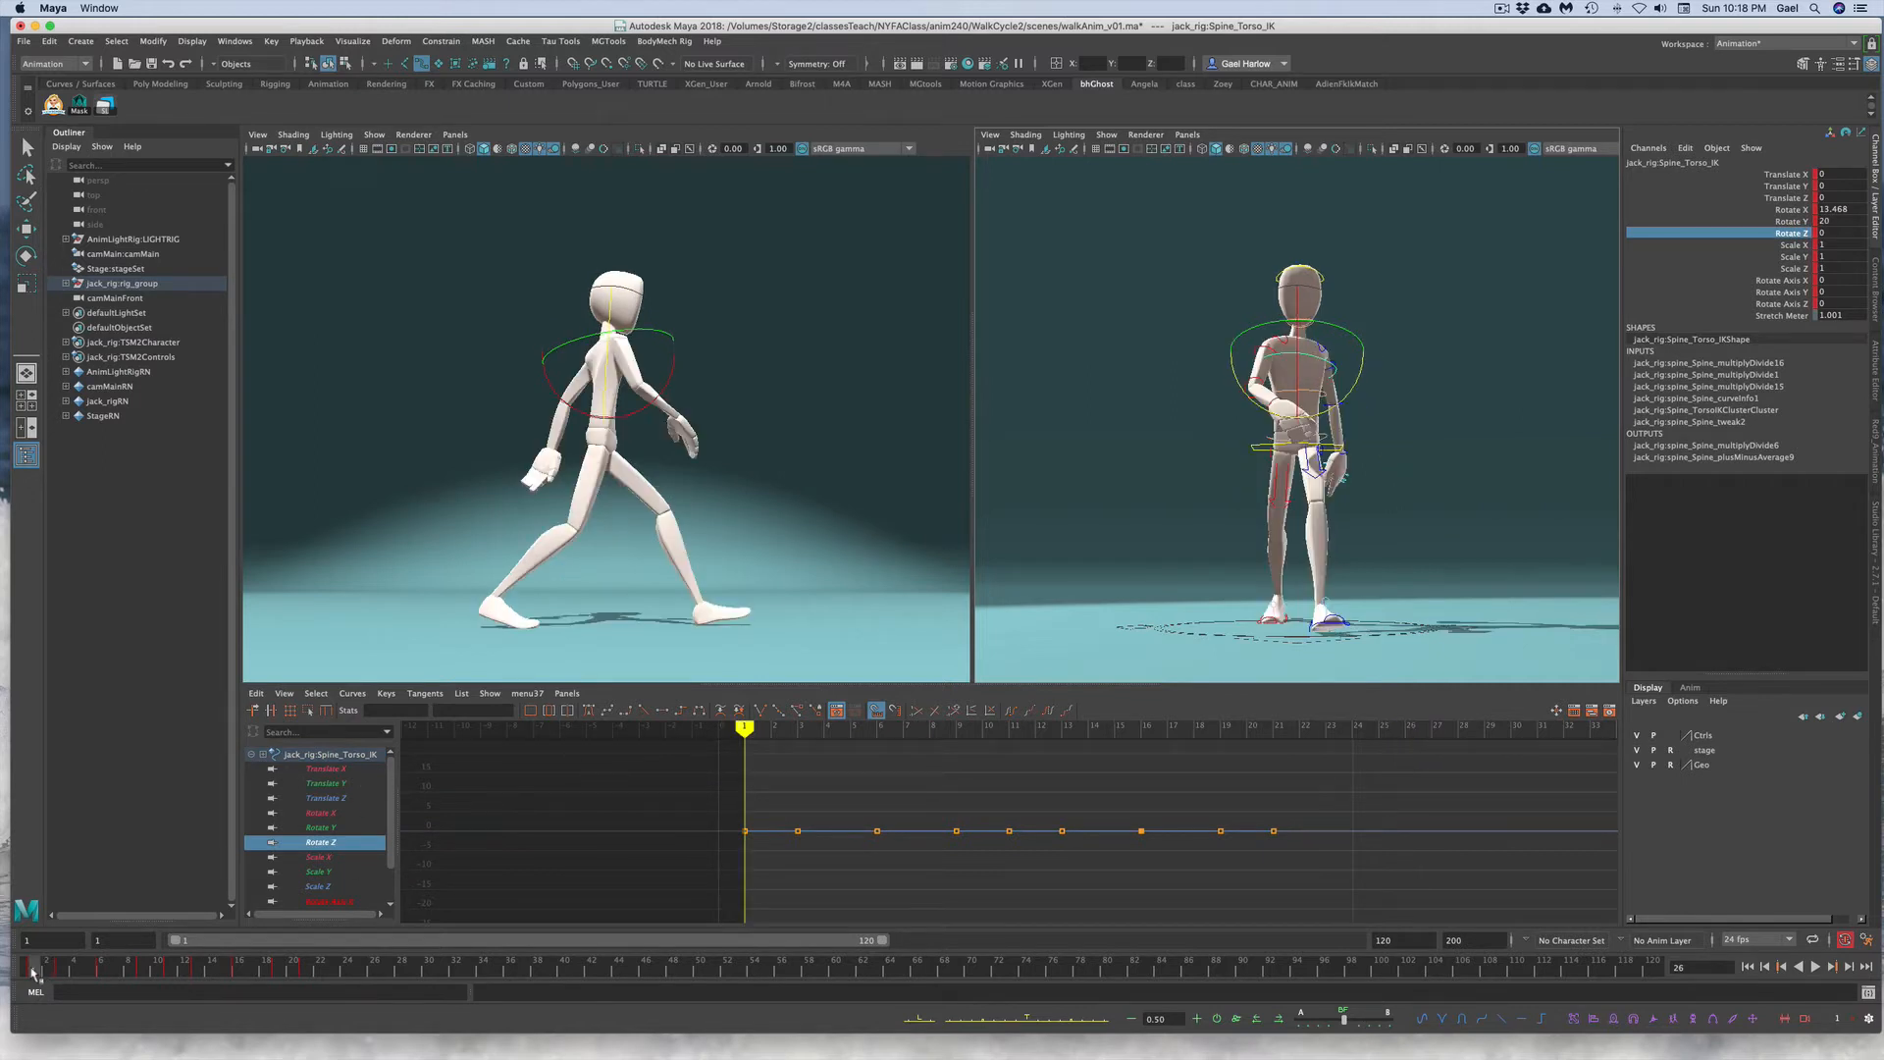
right_click(40, 972)
mouse_move(105, 774)
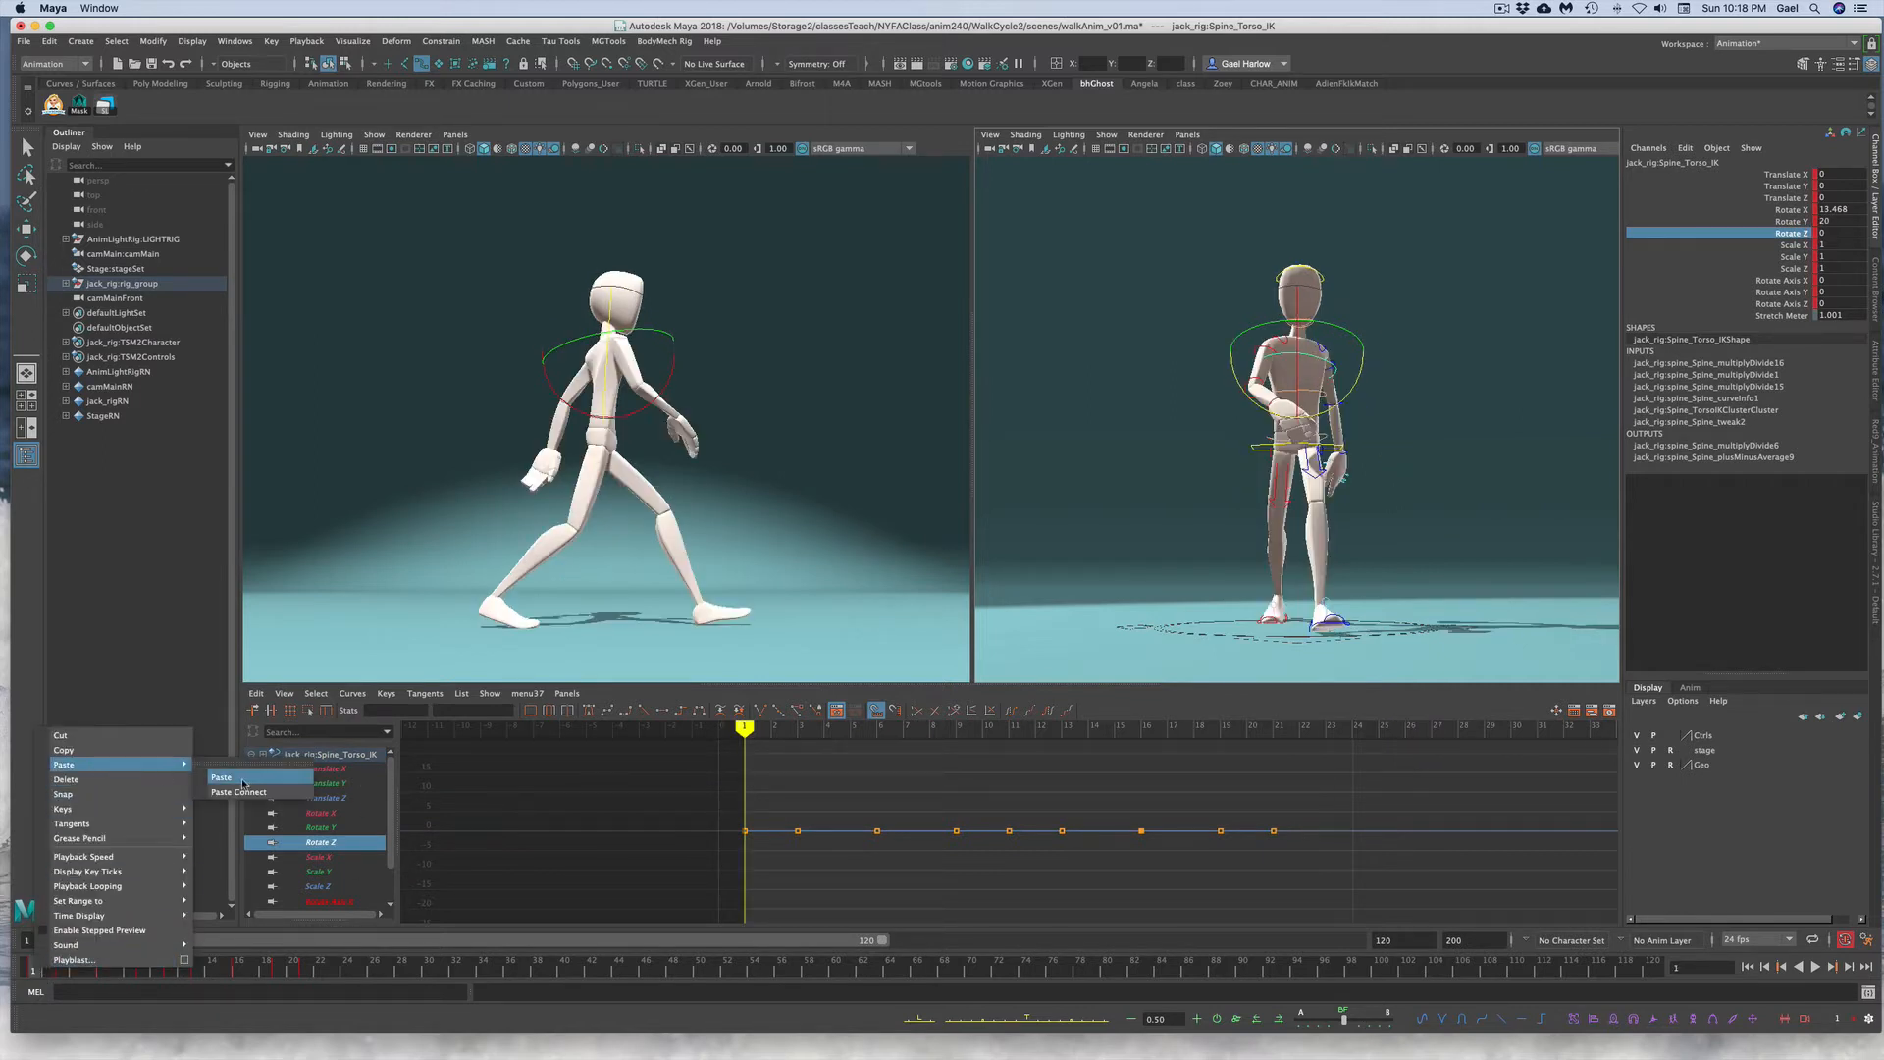
left_click(252, 778)
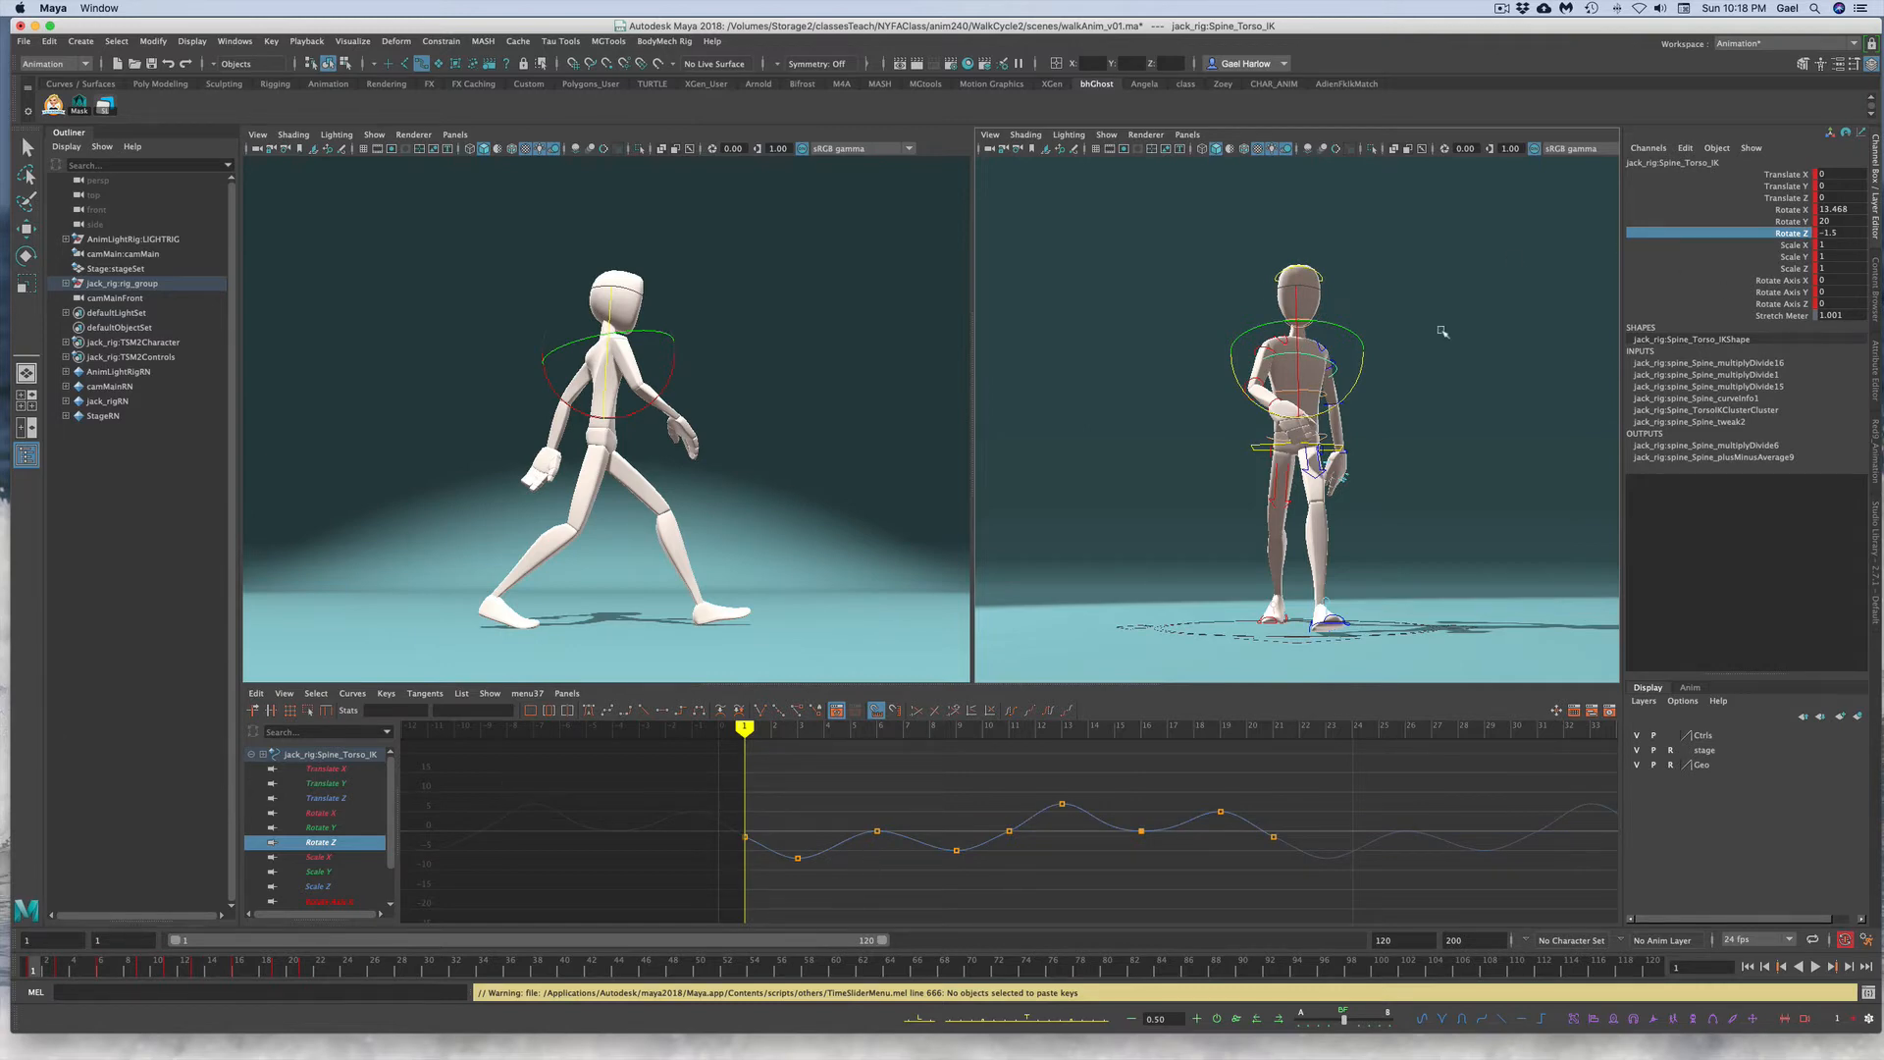
Step: Reselect the pelvis control and inspect the keys on its Rotate Z curve
left_click(1488, 349)
key("e")
left_click(1268, 439)
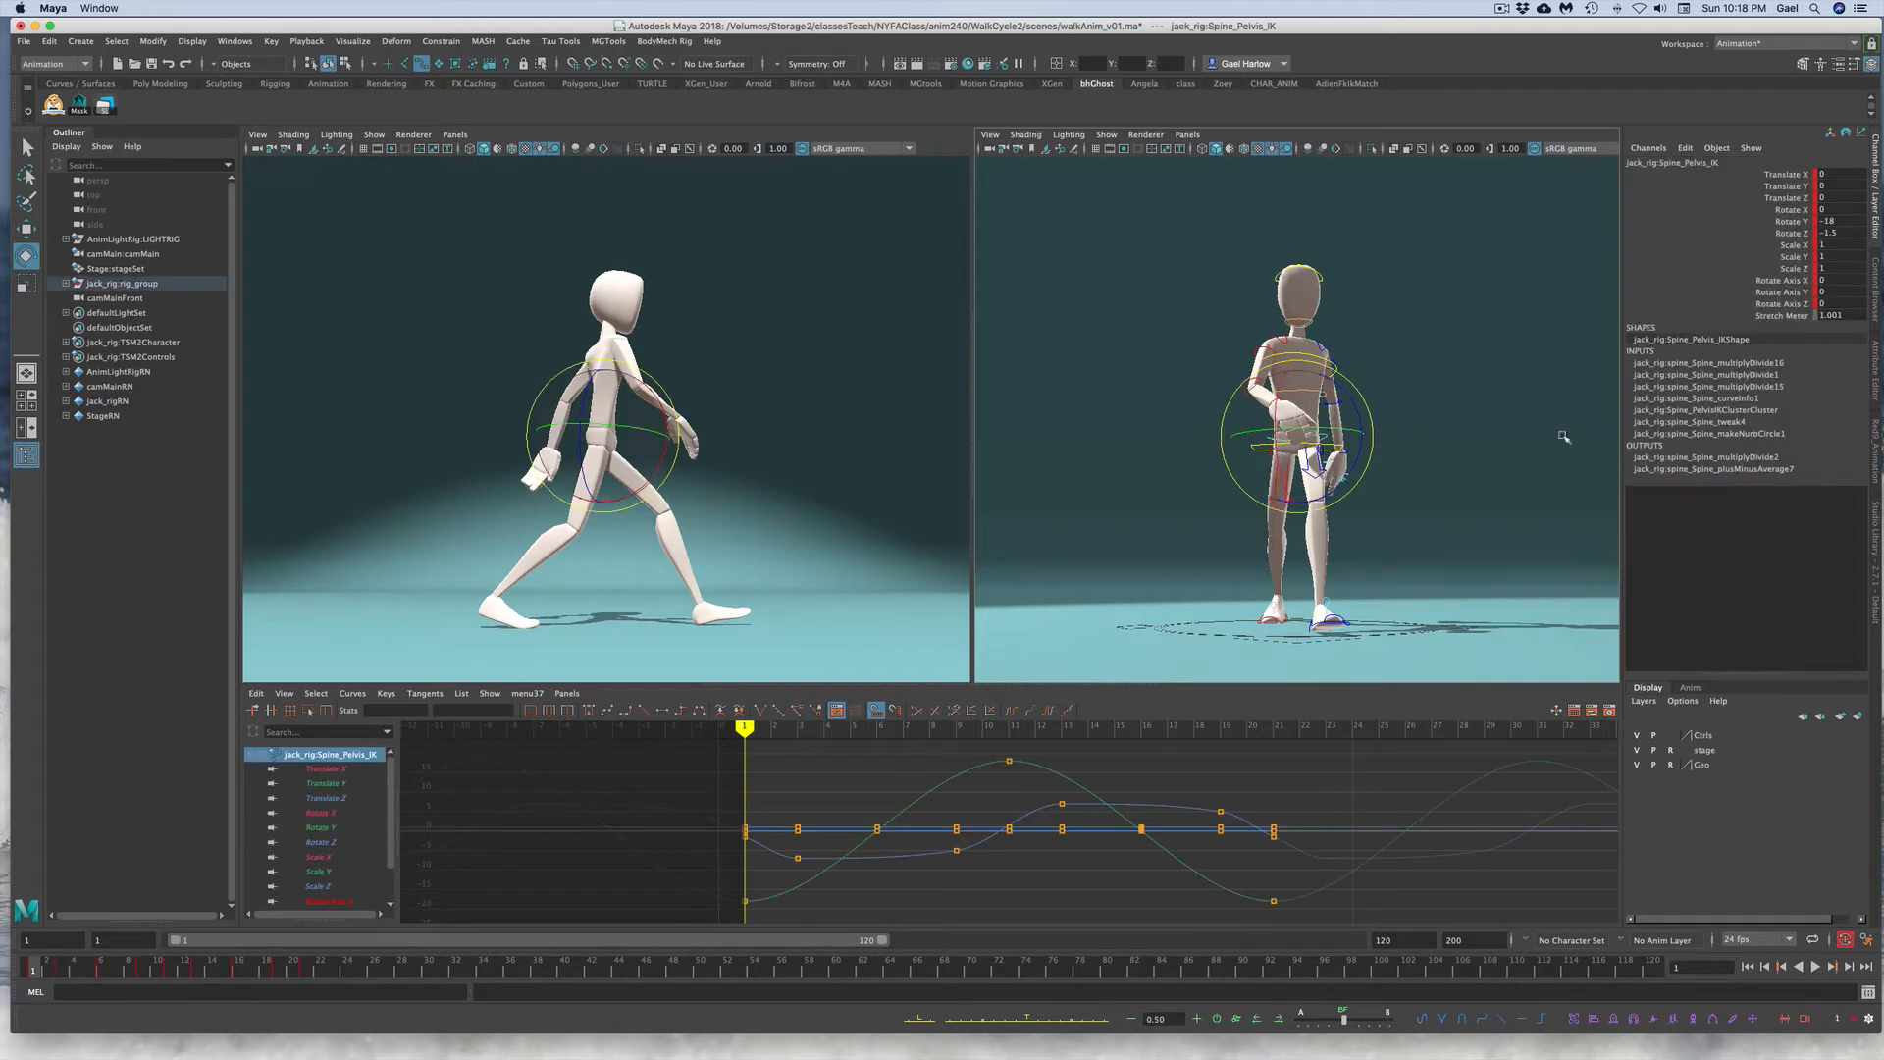
left_click(1761, 234)
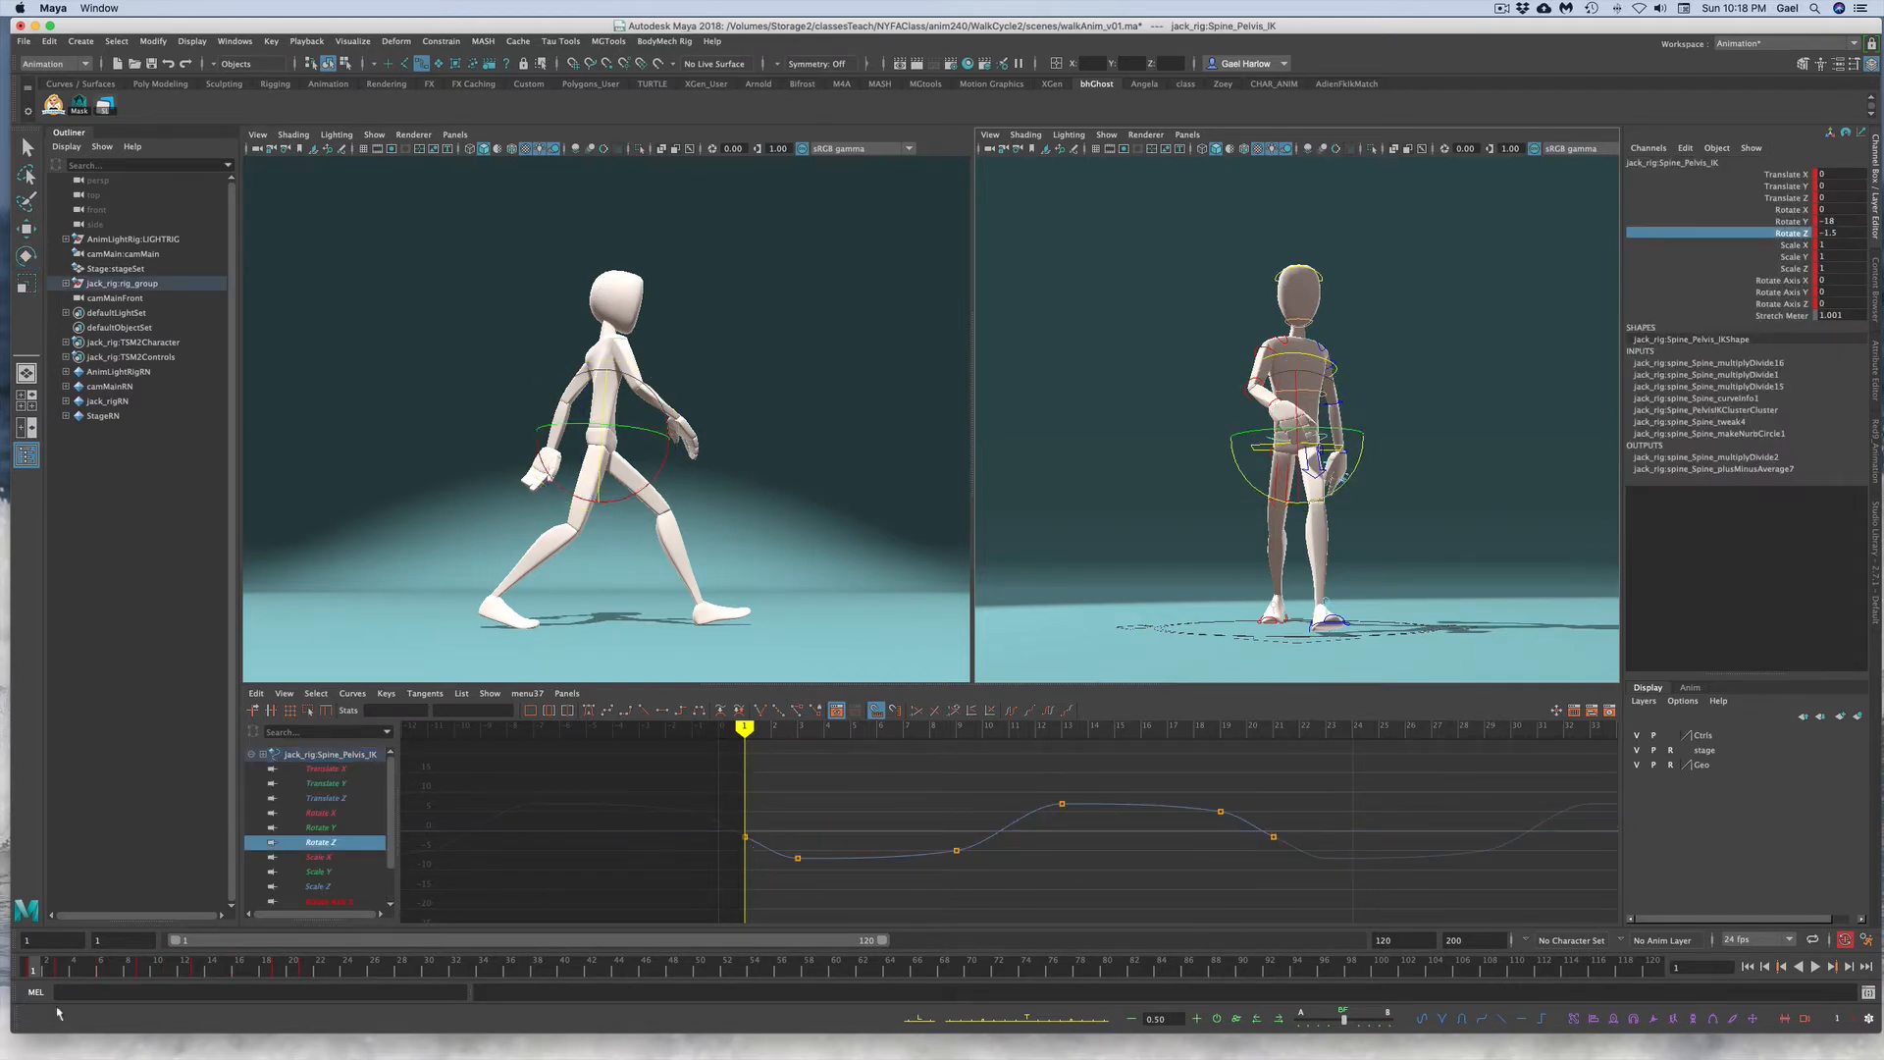
mouse_move(30, 967)
left_mouse_down("shift")
mouse_move(332, 958)
mouse_move(29, 962)
left_mouse_up("shift")
left_click(826, 890)
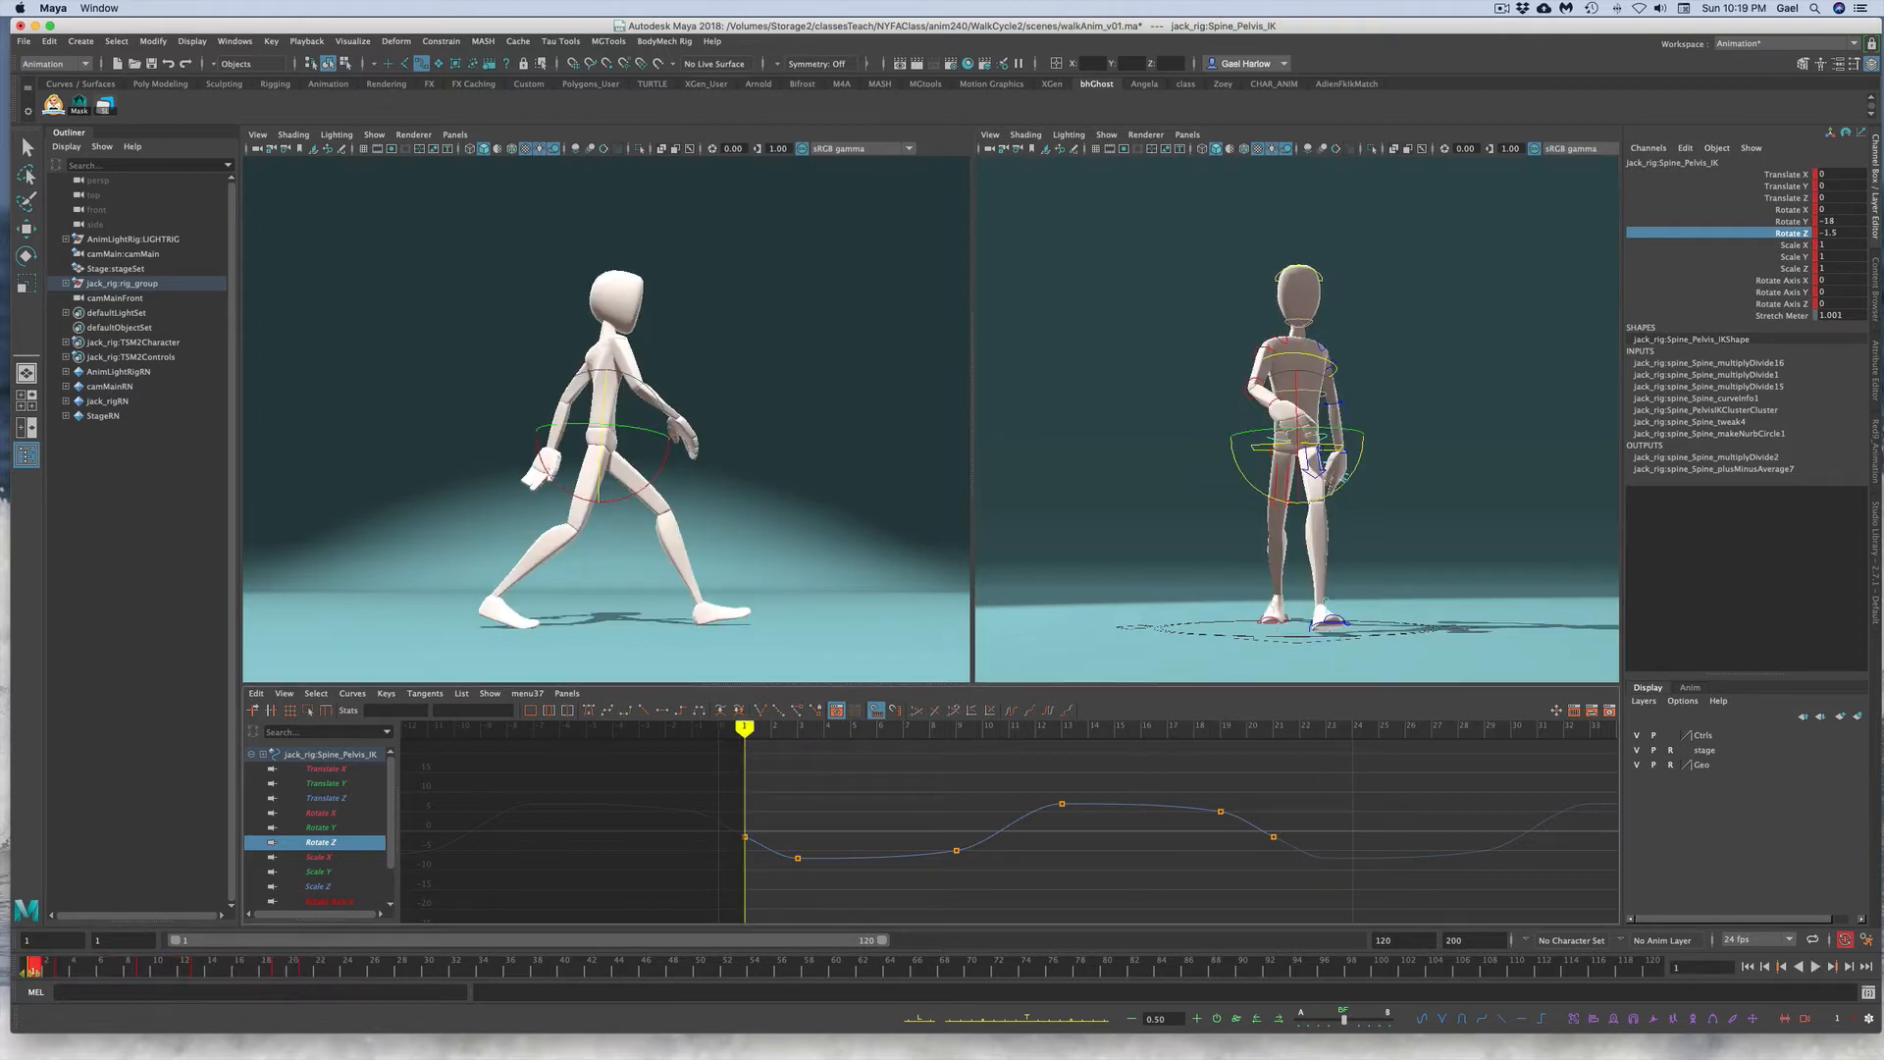
left_click(1754, 220)
left_click(1763, 234)
left_click_drag(712, 778, 1237, 868)
right_click(929, 913)
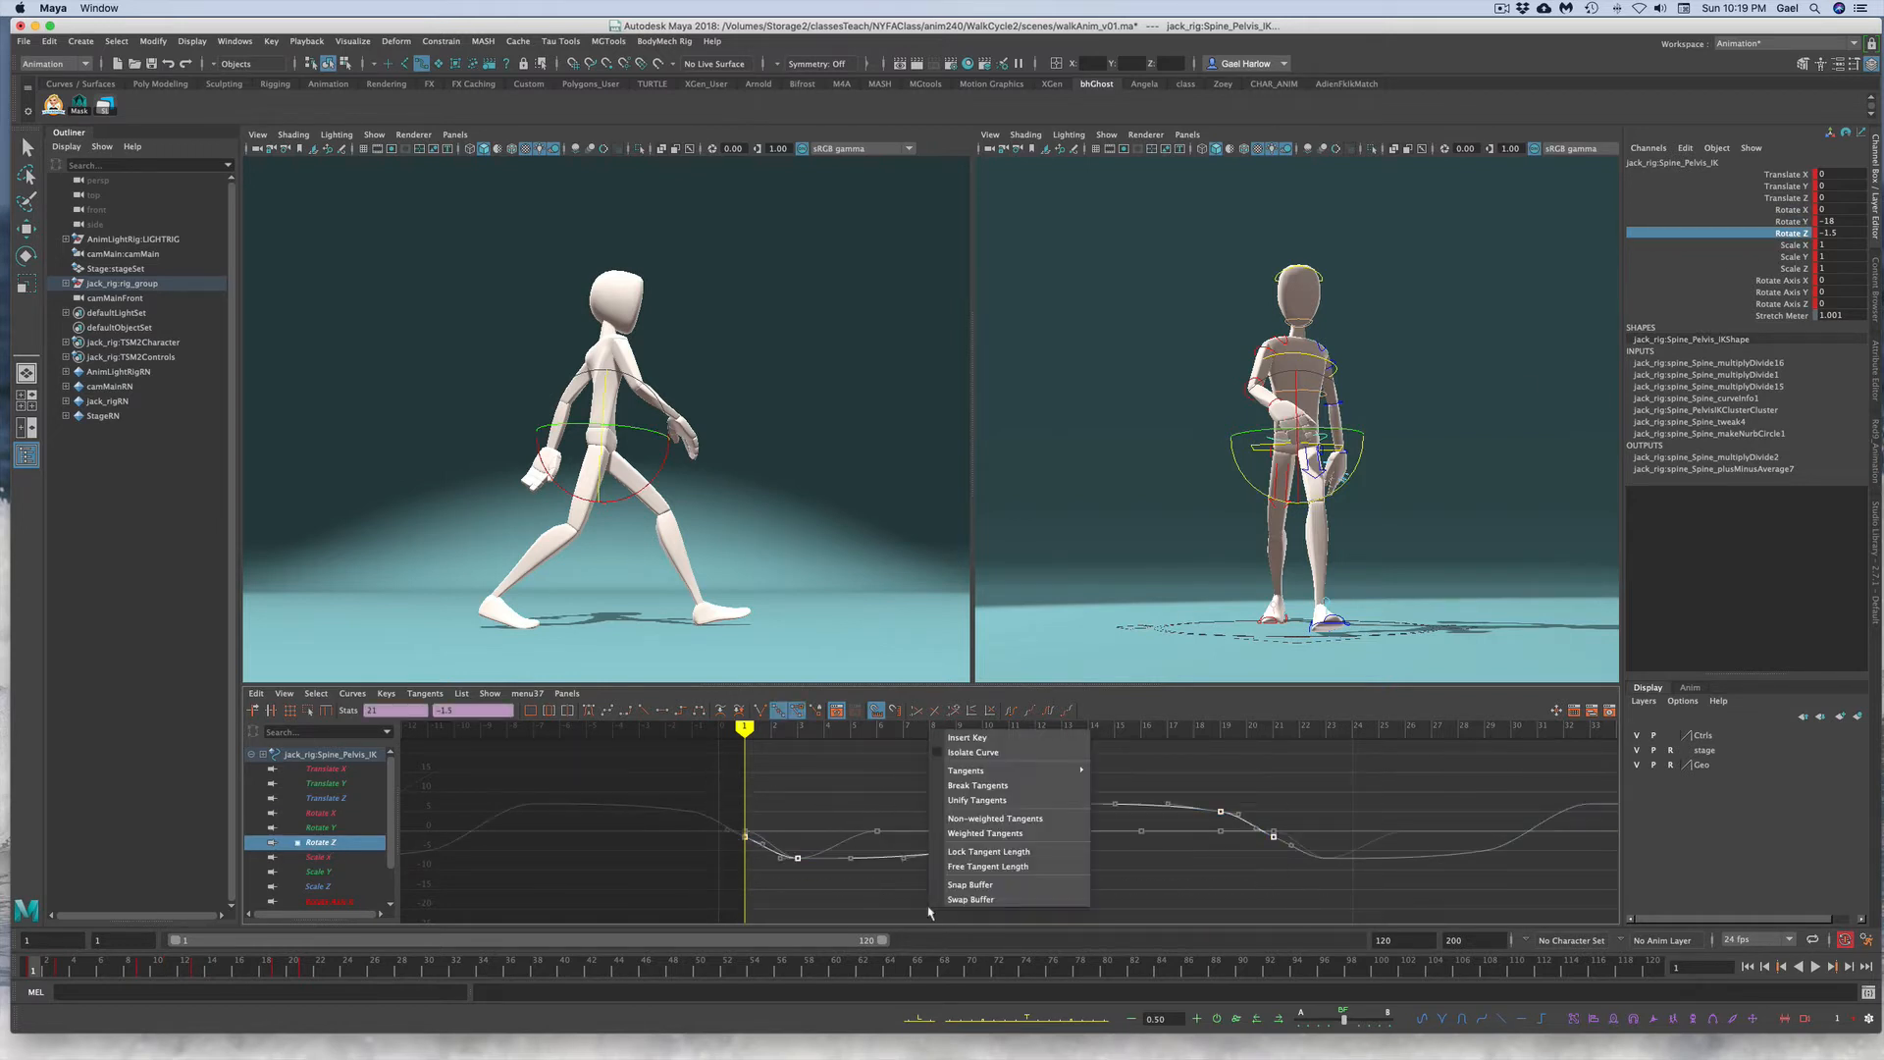
left_click(766, 777)
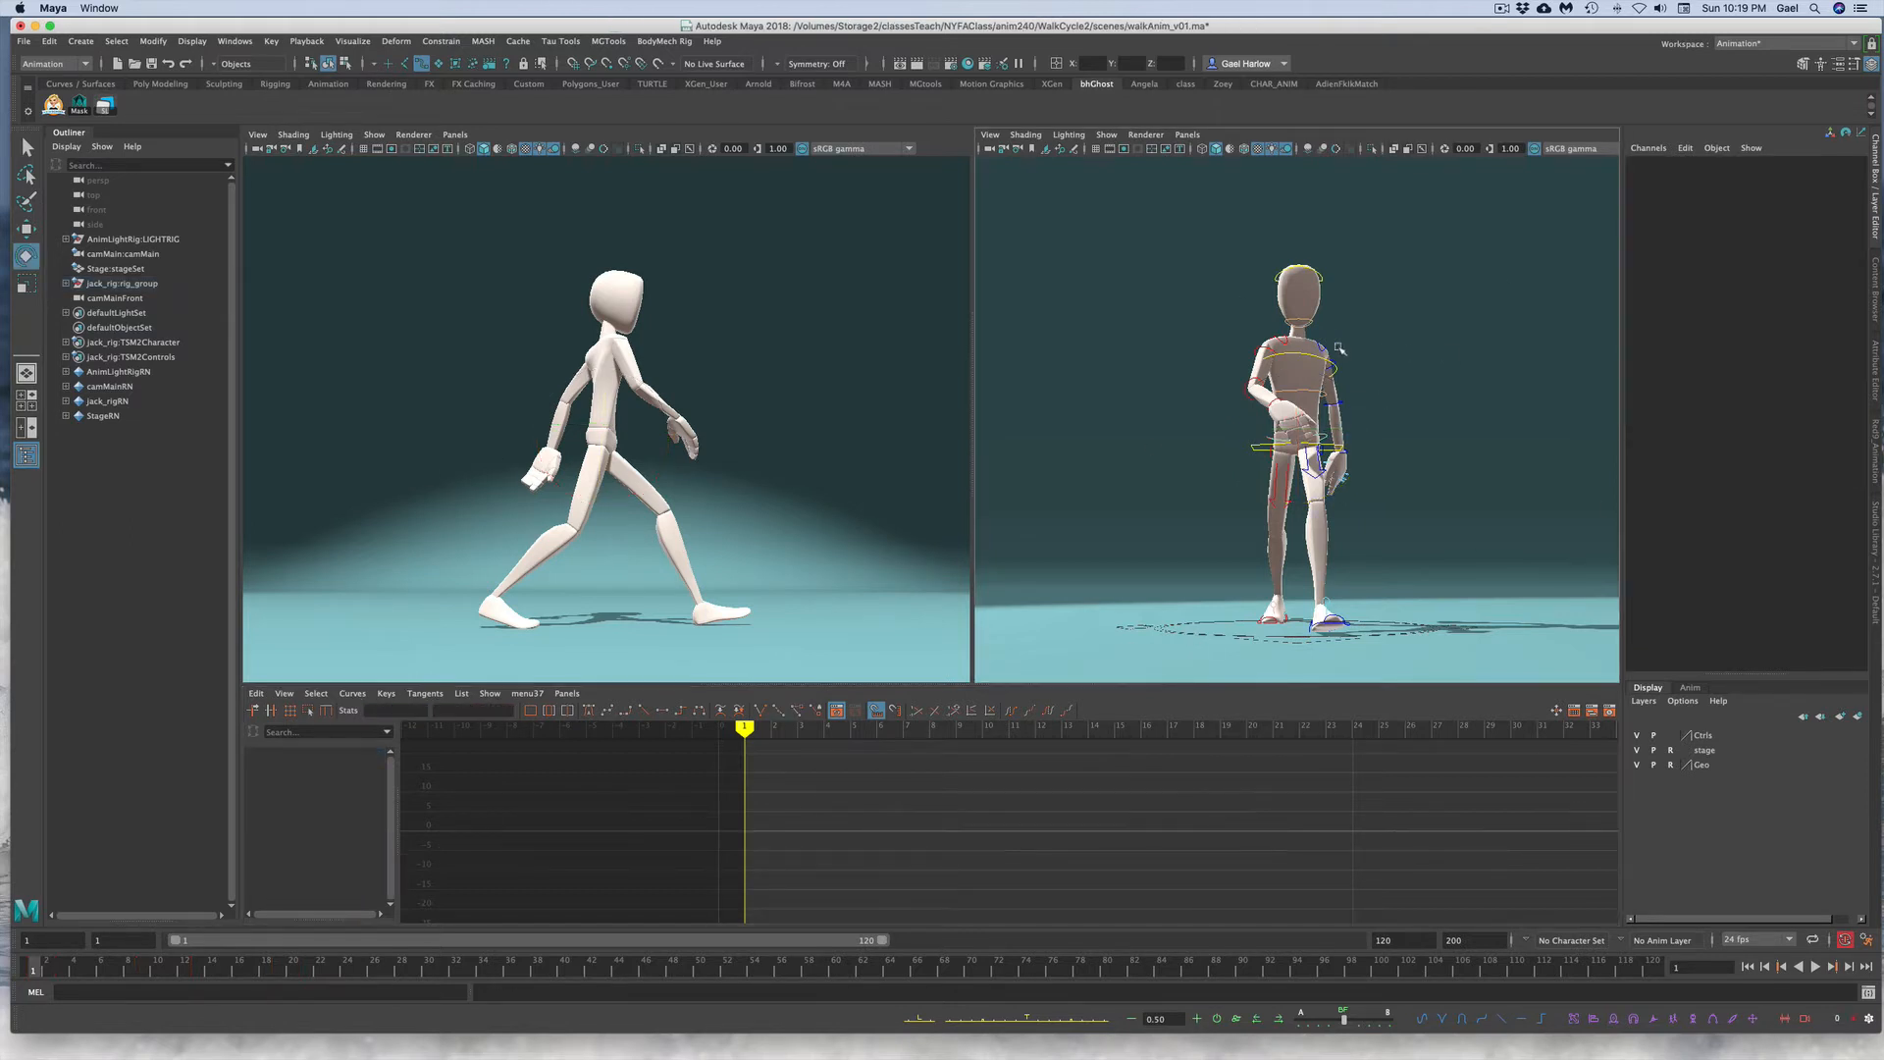
Step: Delete the torso Rotate Z keys after frame 1, then undo the deletion
left_click(1508, 363)
left_click(1306, 353)
key("e")
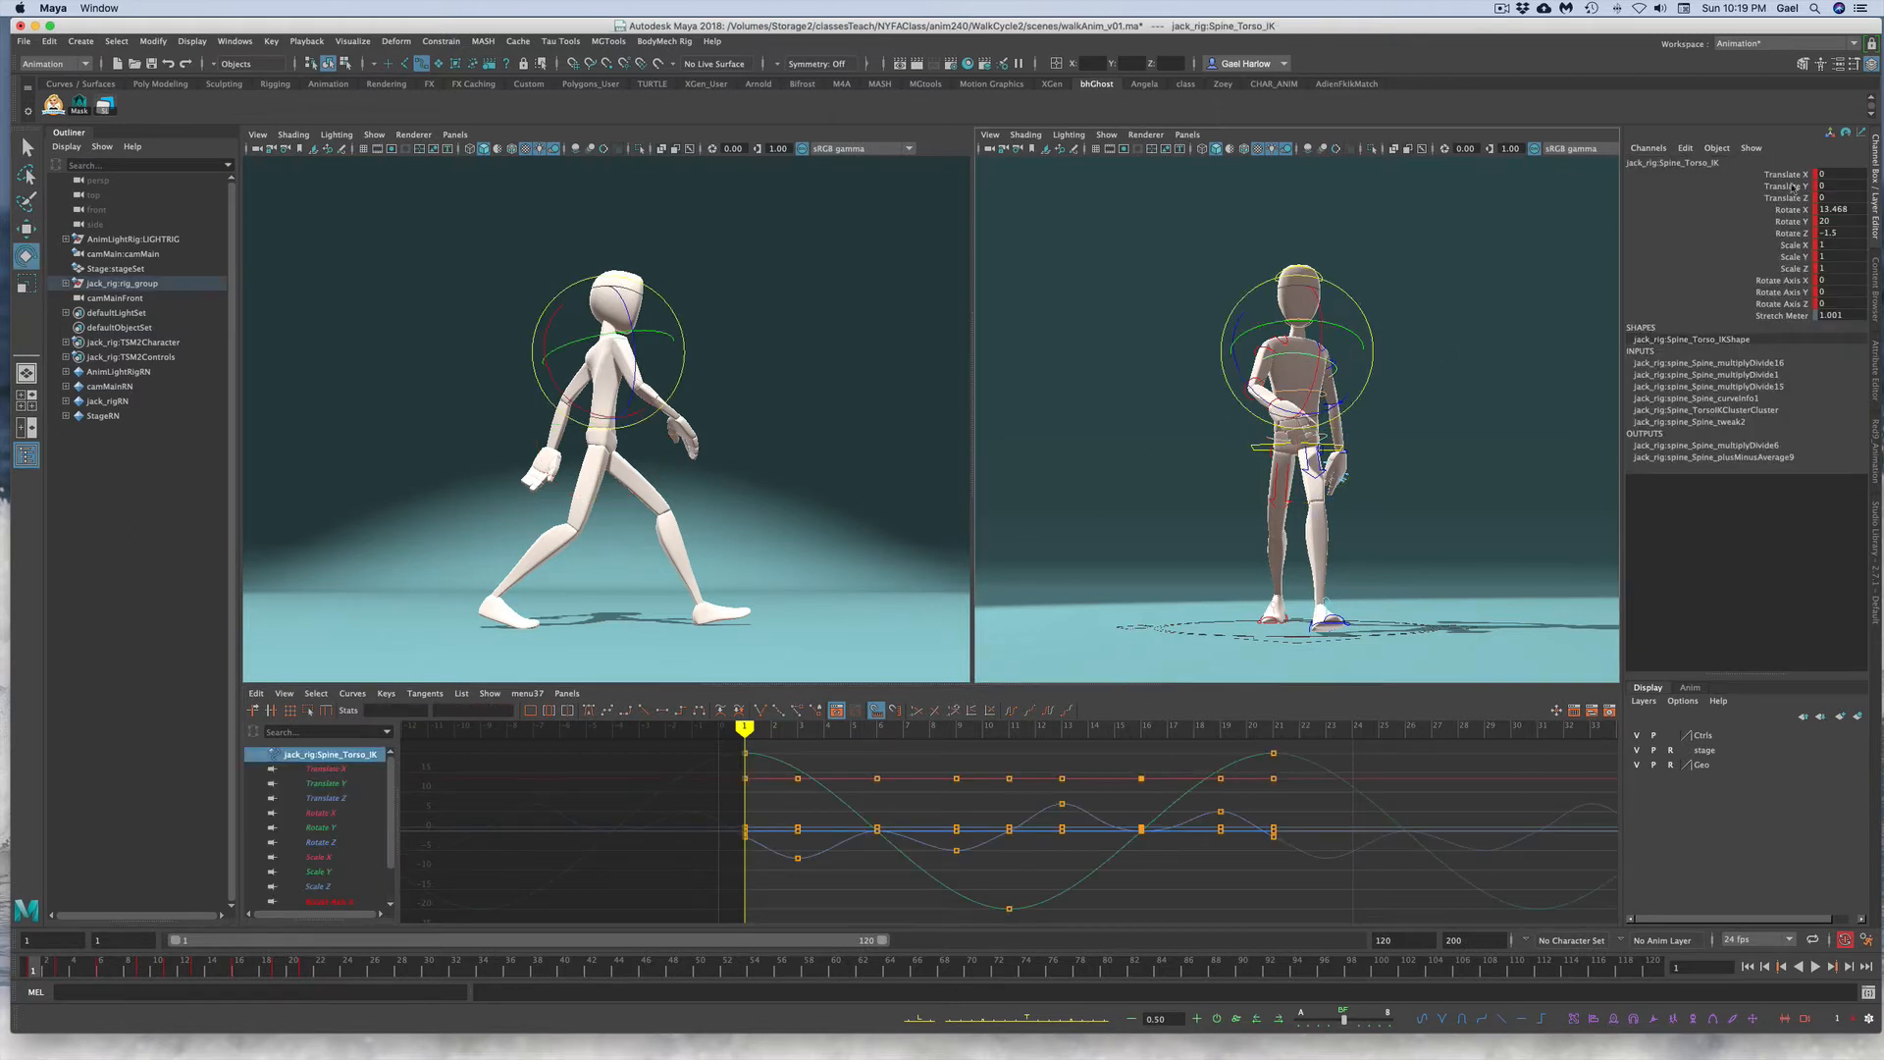
left_click(1764, 234)
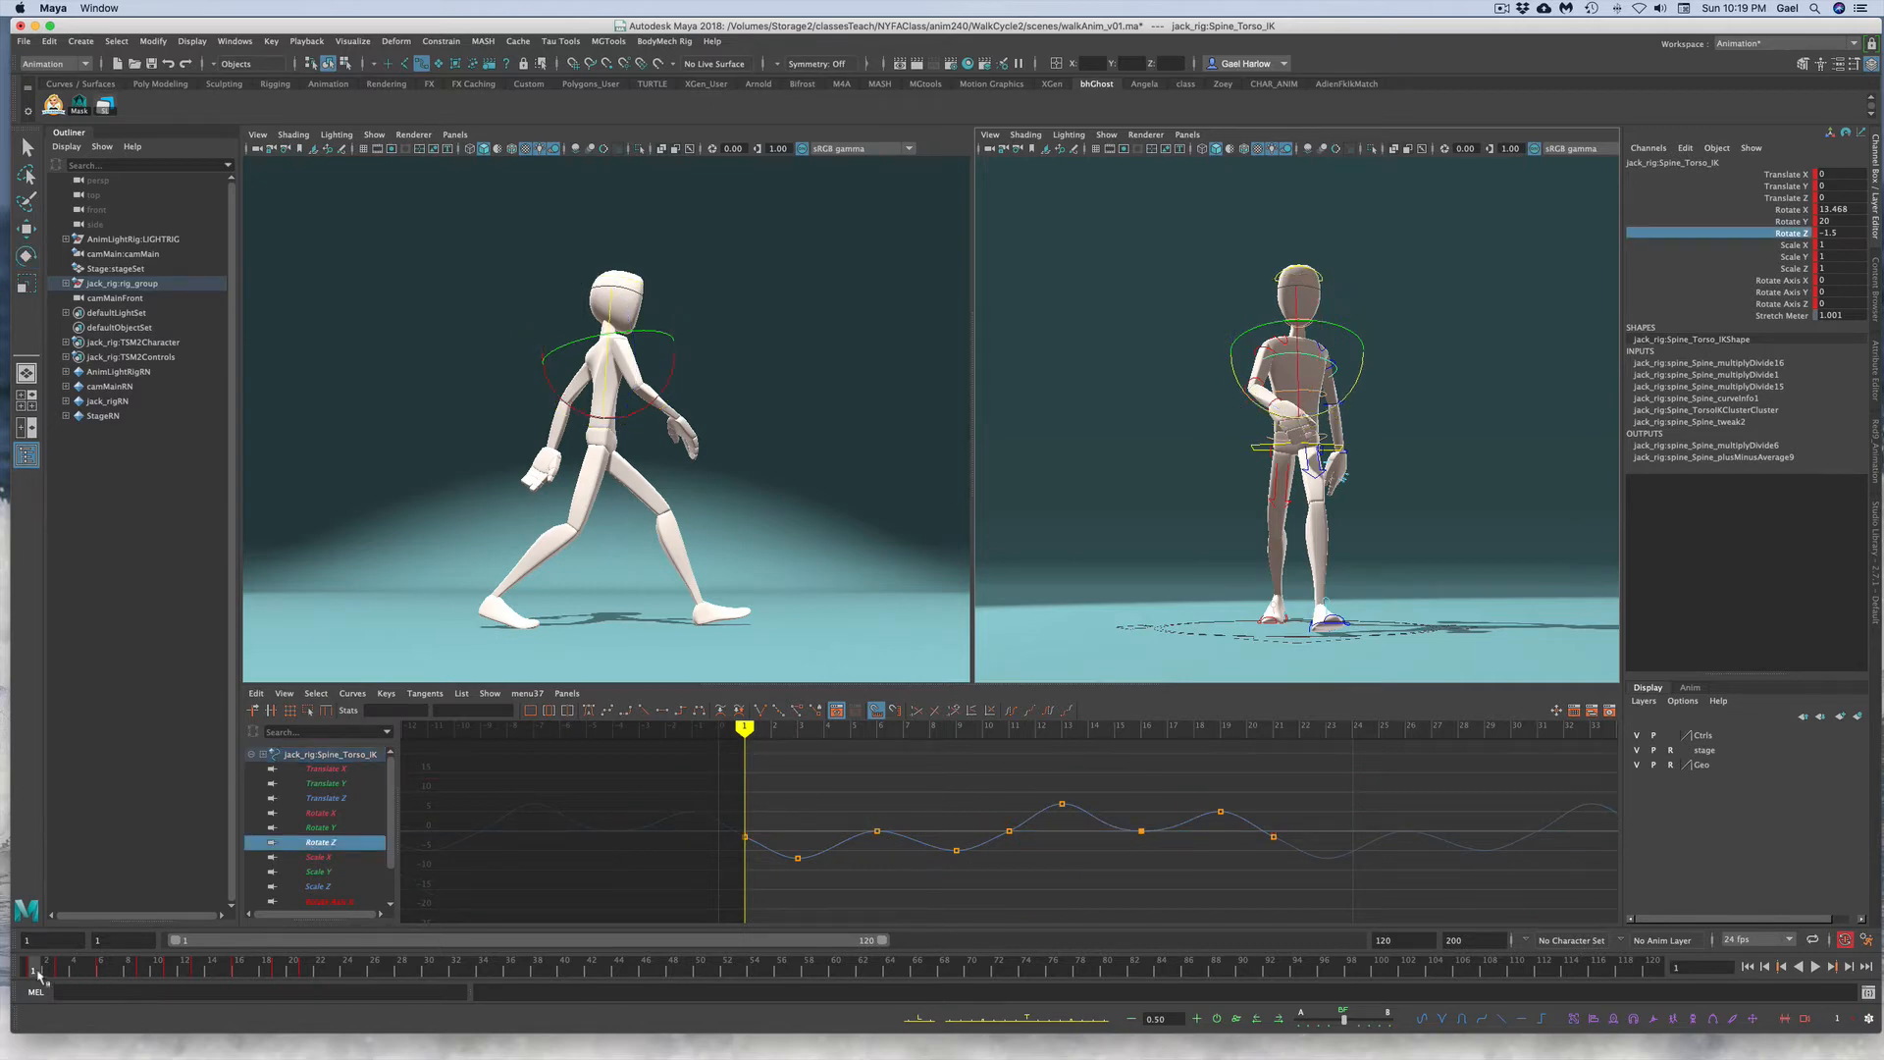
left_click_drag(772, 760, 1371, 900)
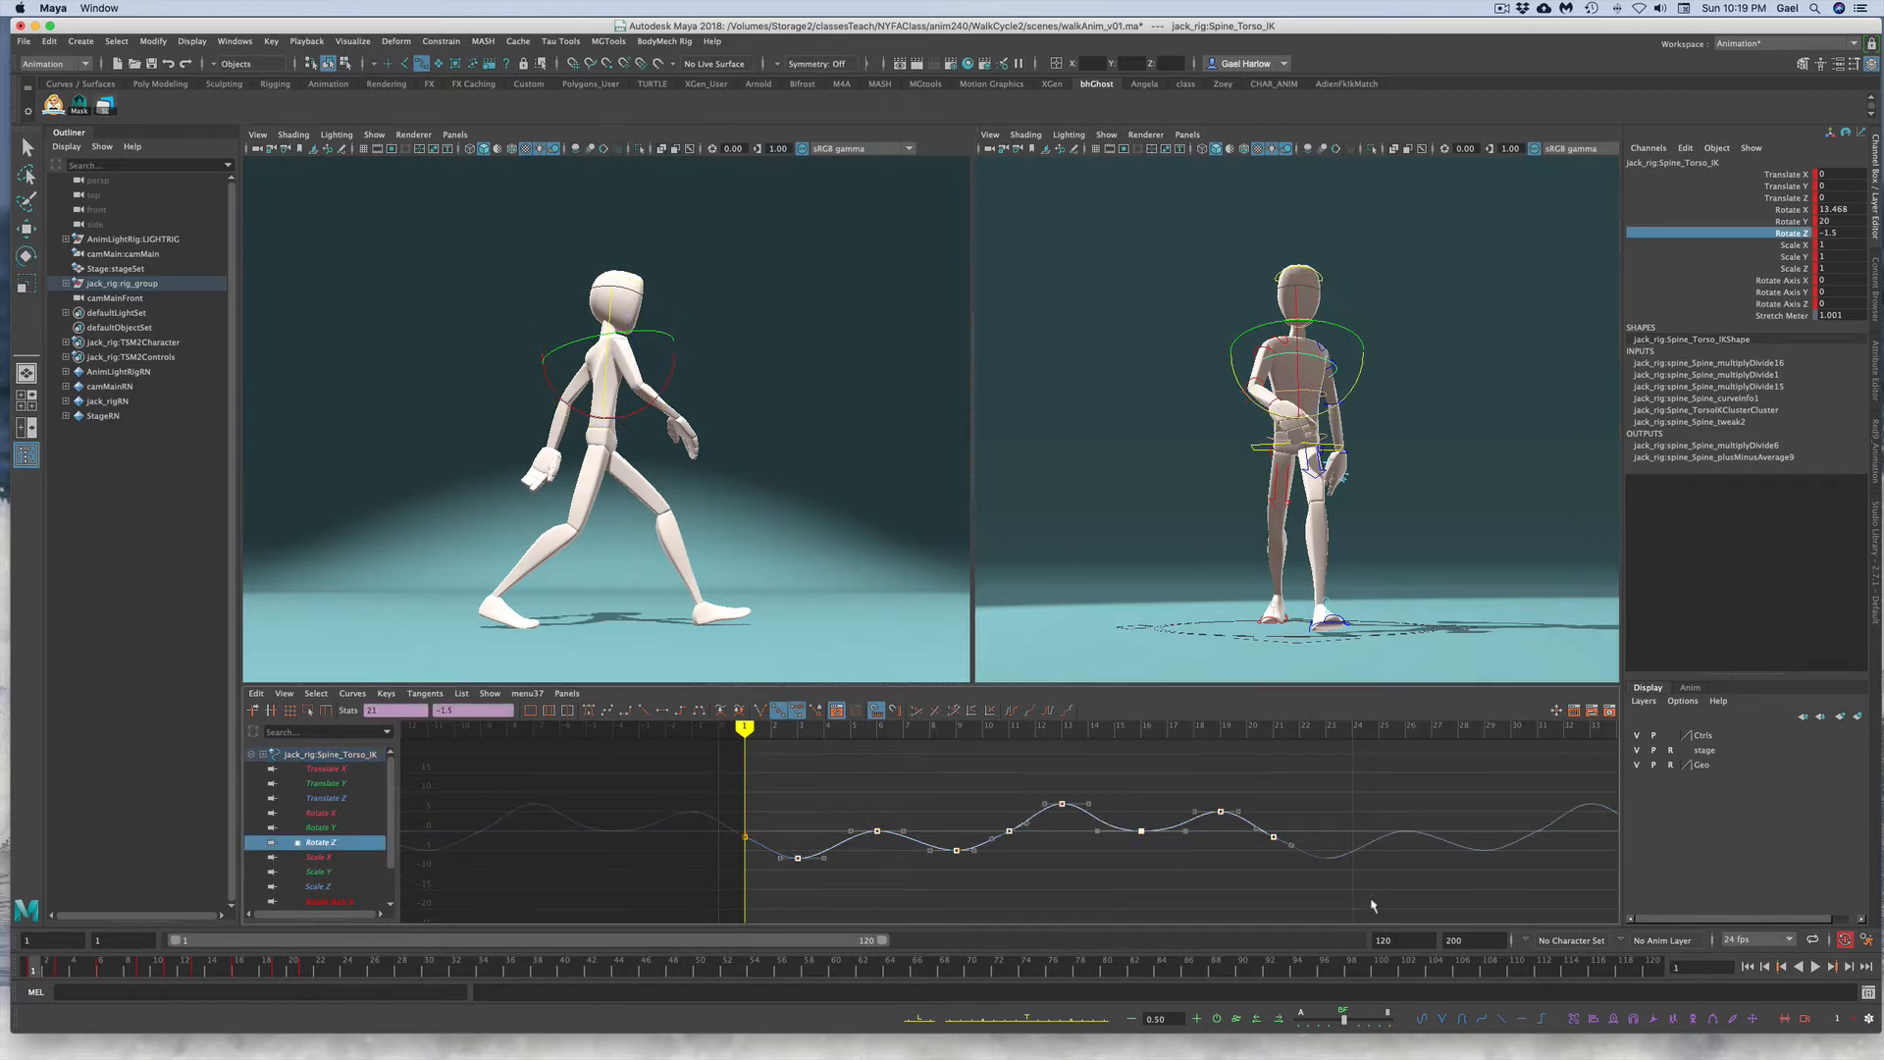
key("Delete")
key("z")
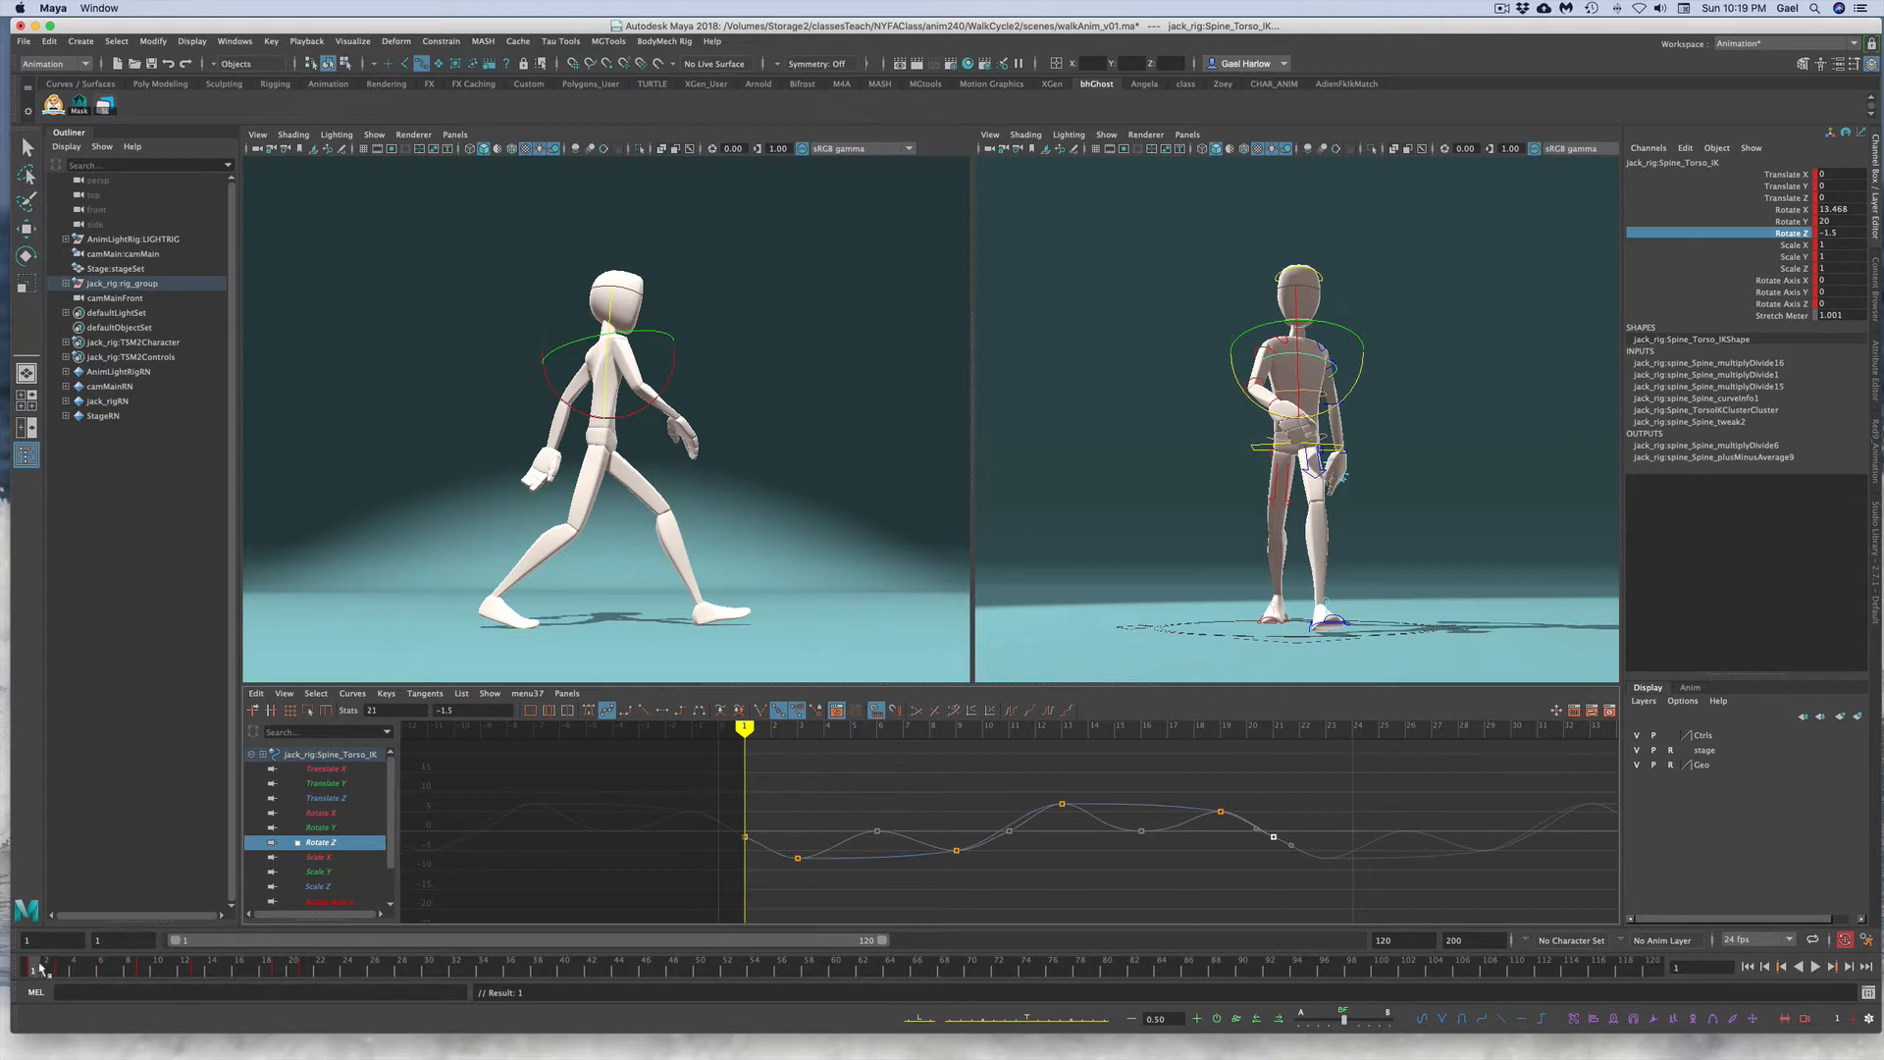
Step: Play back the walk, then flip the torso control's Rotate Z keys after frame 1 to their opposite values
key("alt+v")
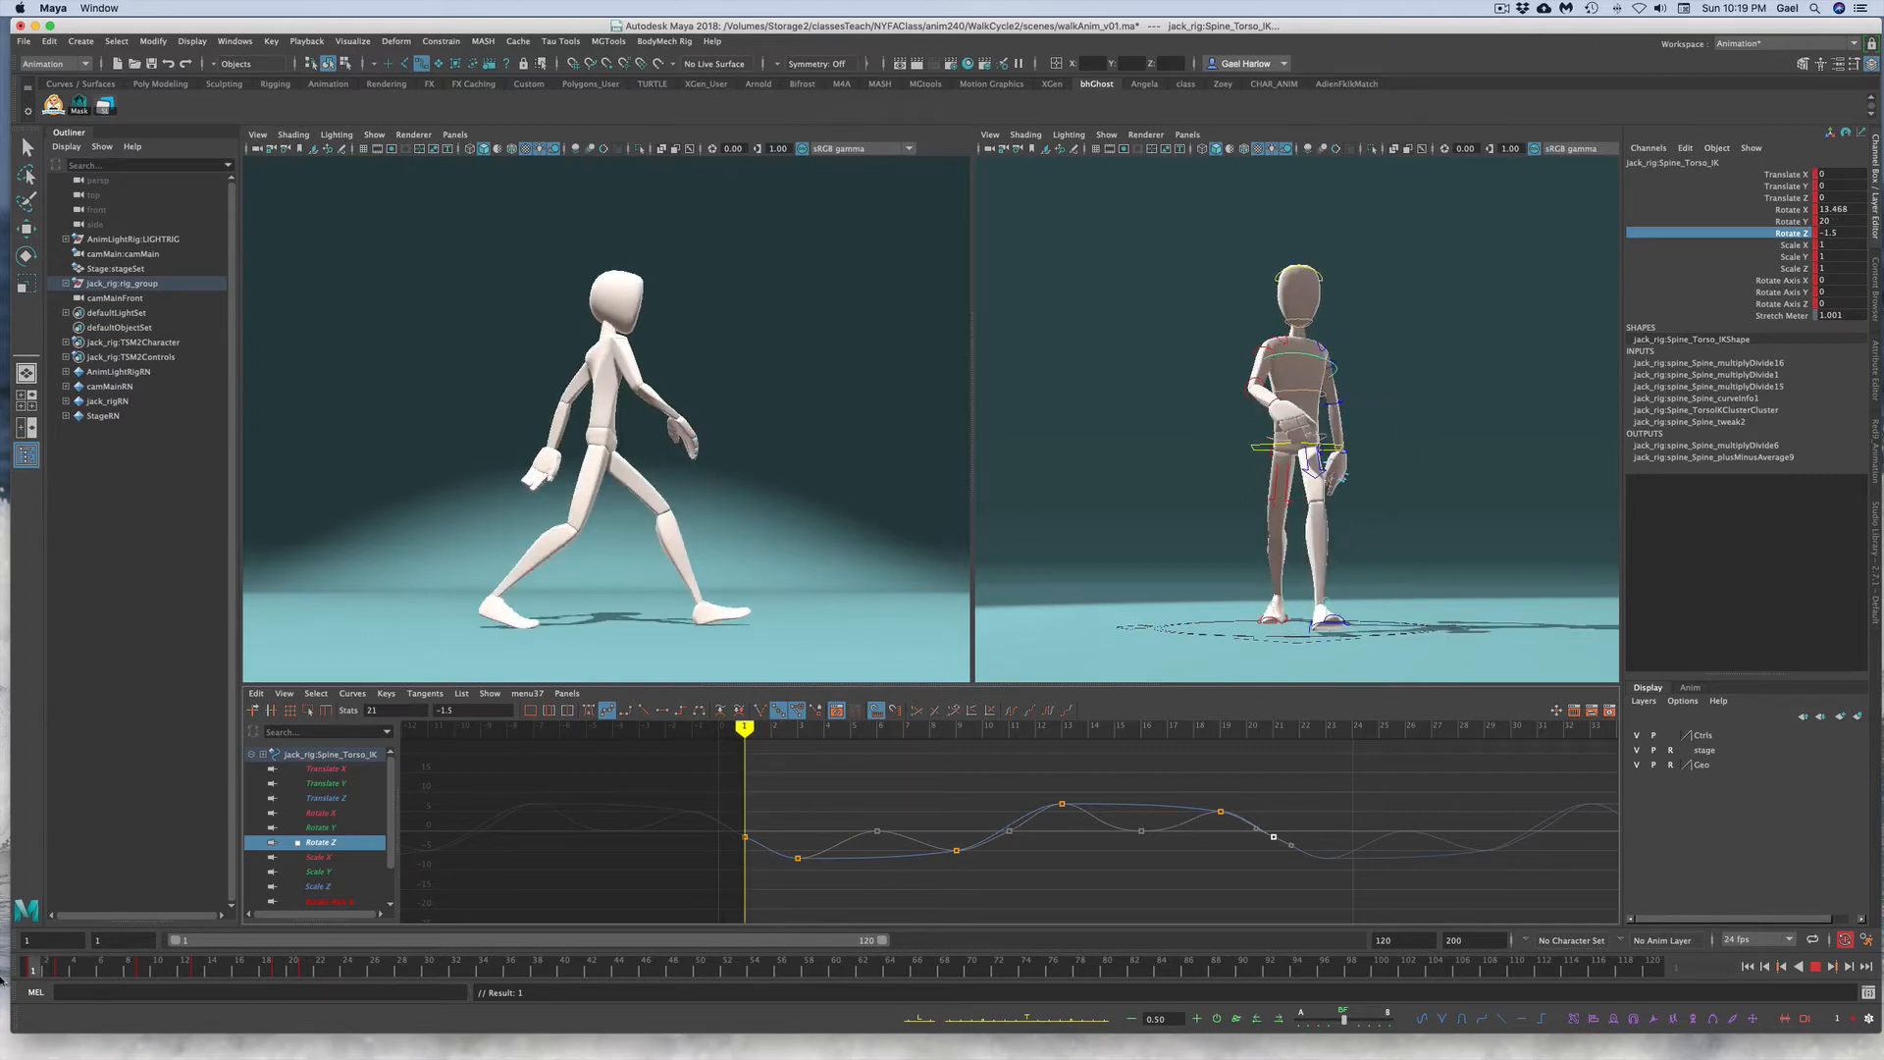
left_click(43, 971)
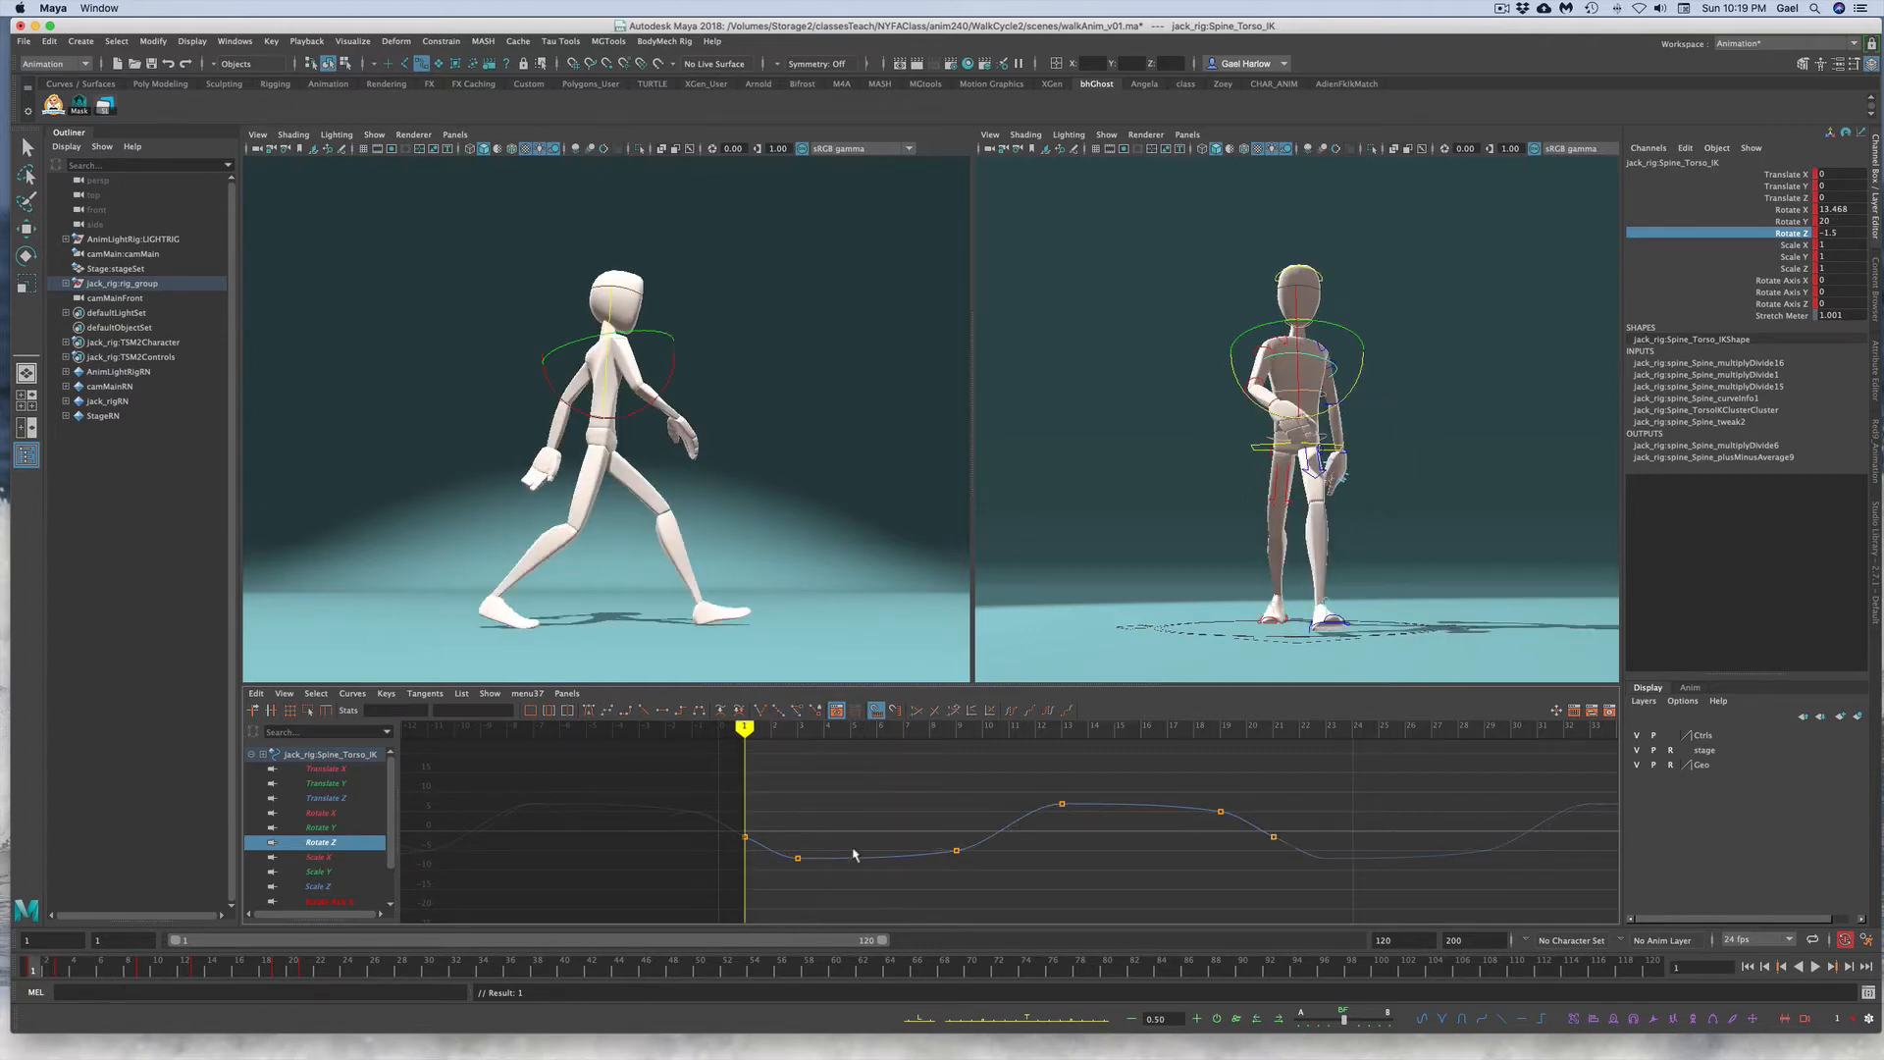
left_click_drag(856, 820, 880, 892)
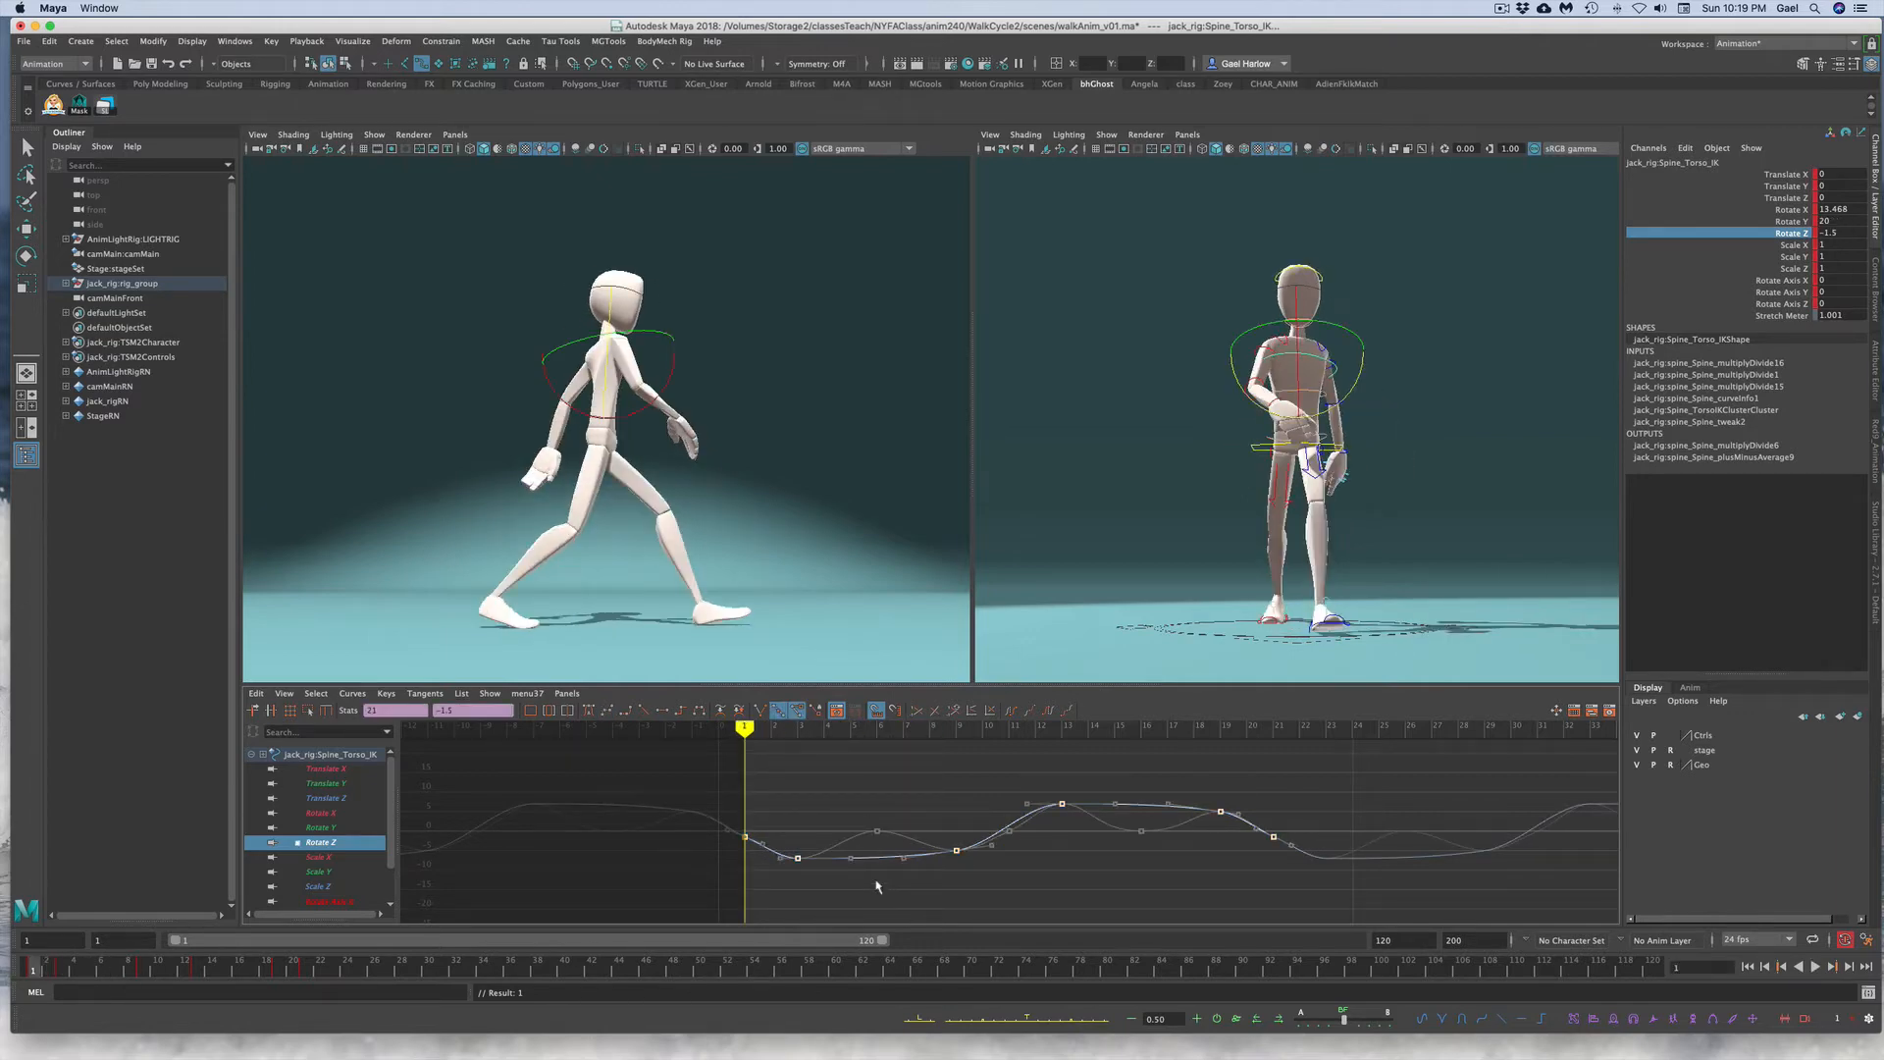
left_click(438, 710)
key("Return")
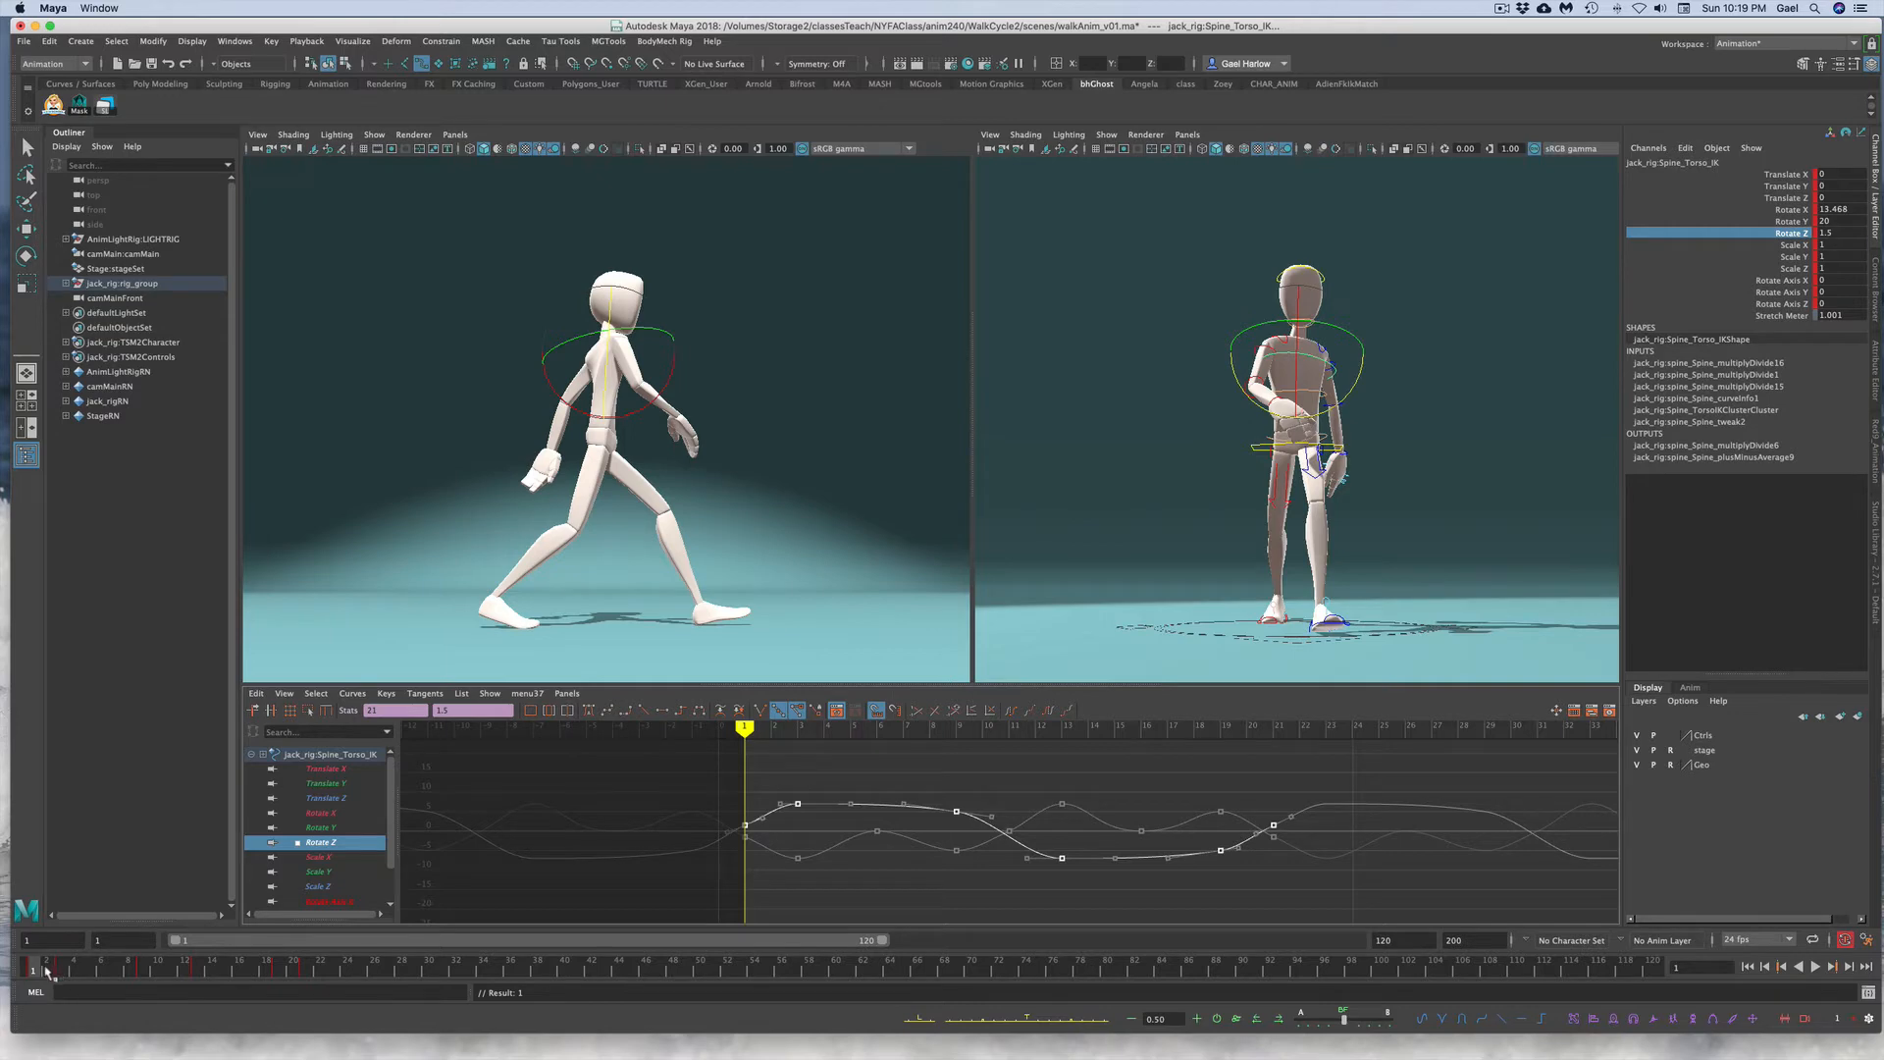
Step: Replay the walk, then replace the head control's Rotate Y keys with the copied pelvis animation from the time slider
key("alt+v")
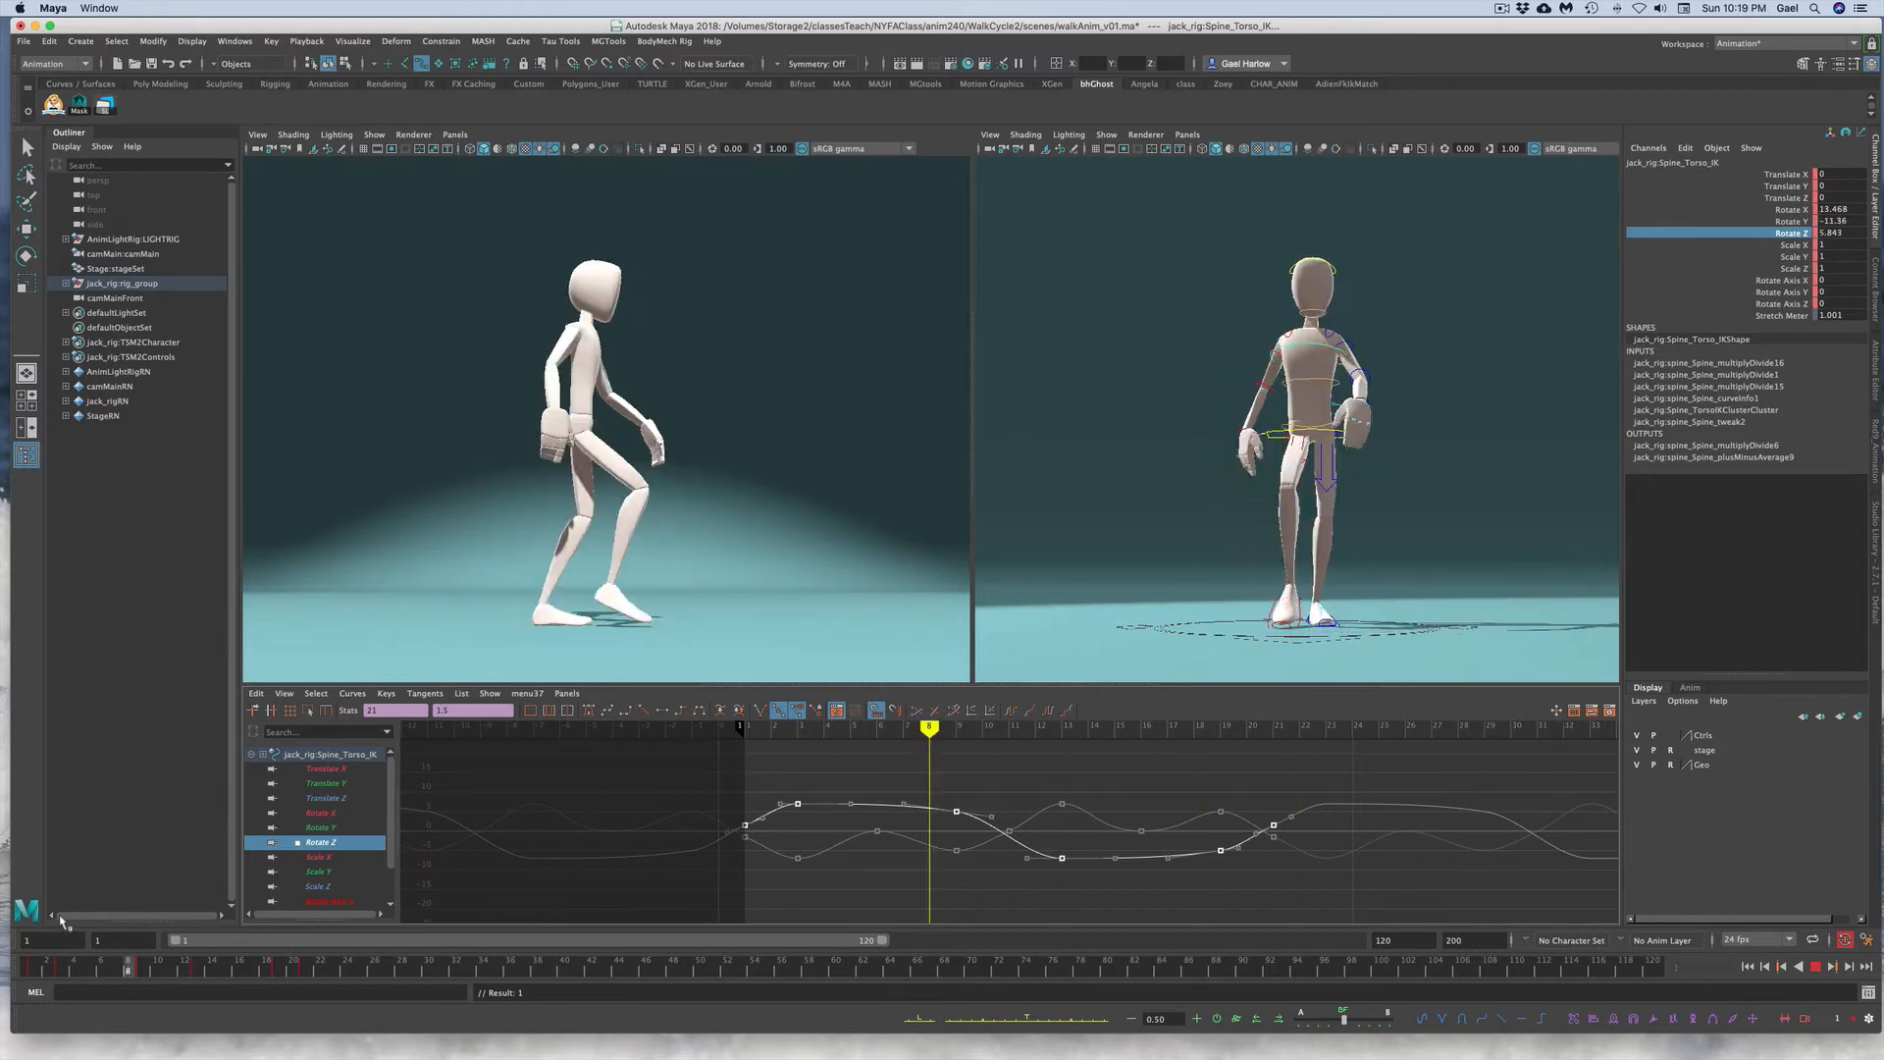
left_click(32, 966)
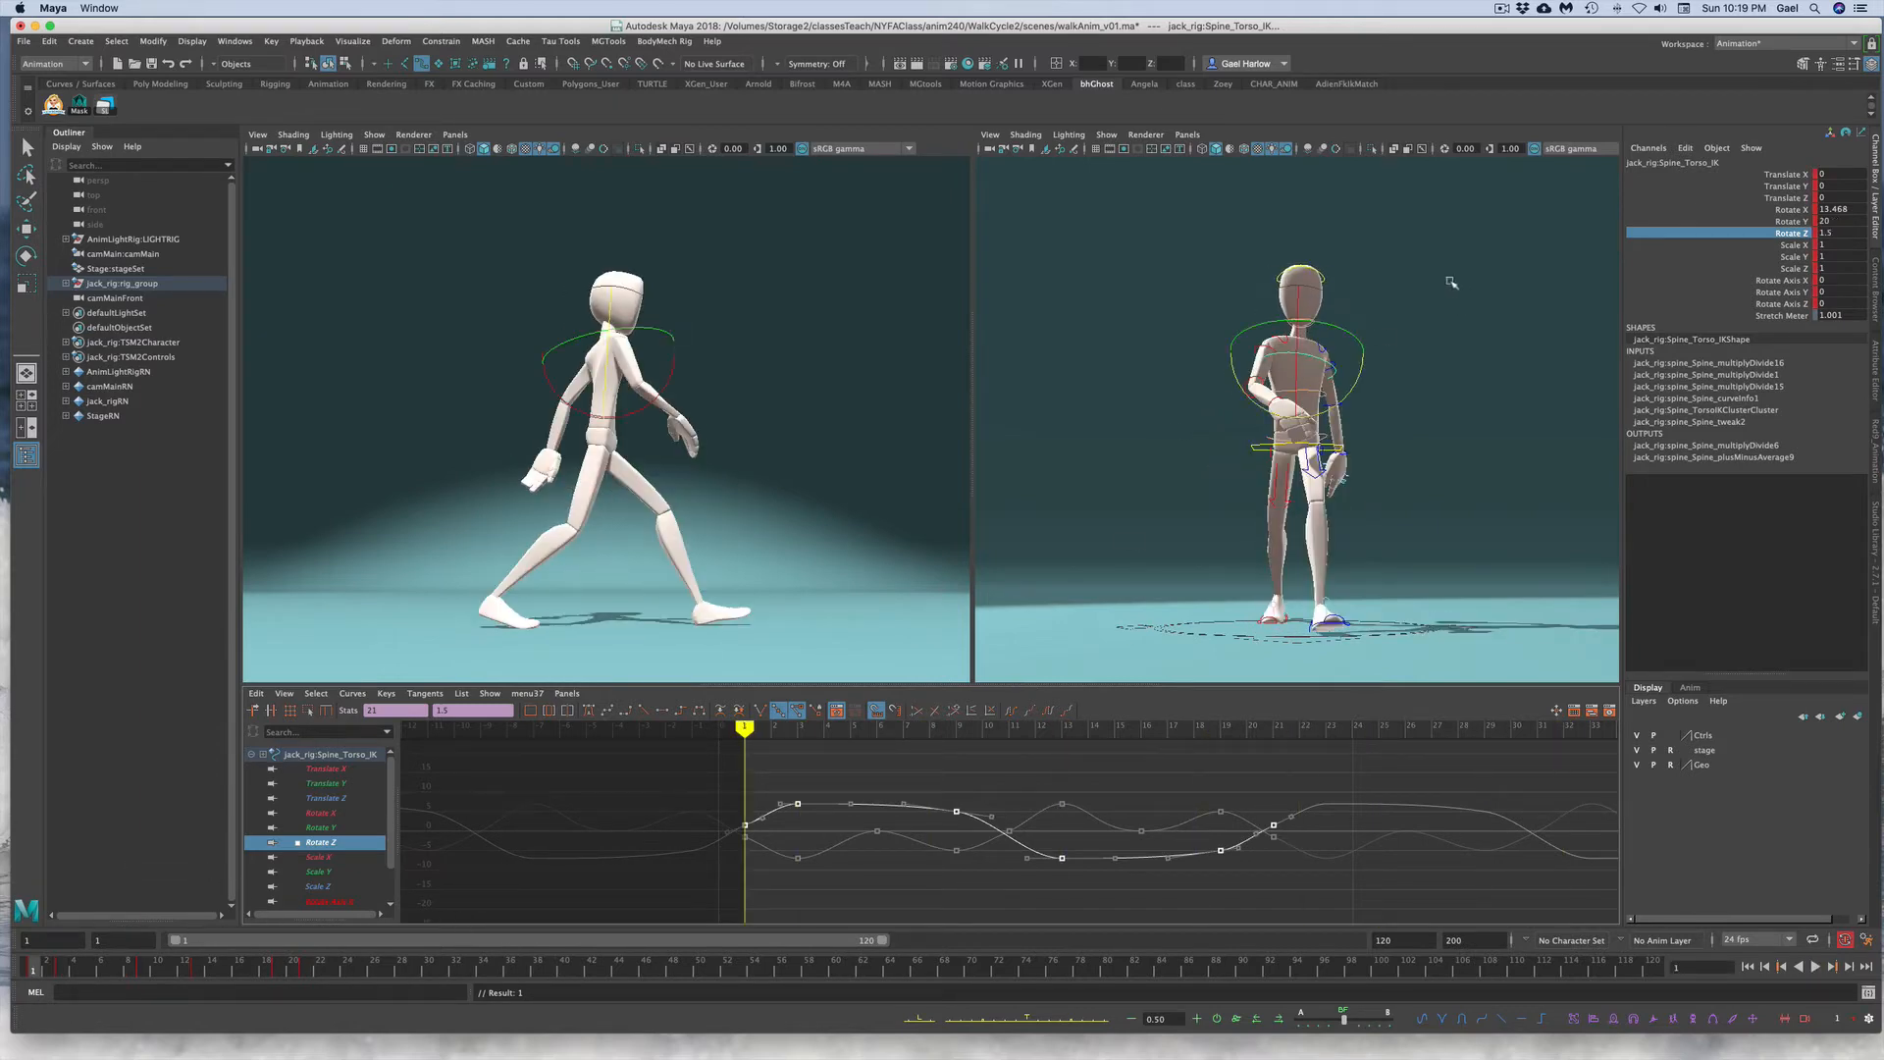
left_click(1451, 282)
left_click(1323, 279)
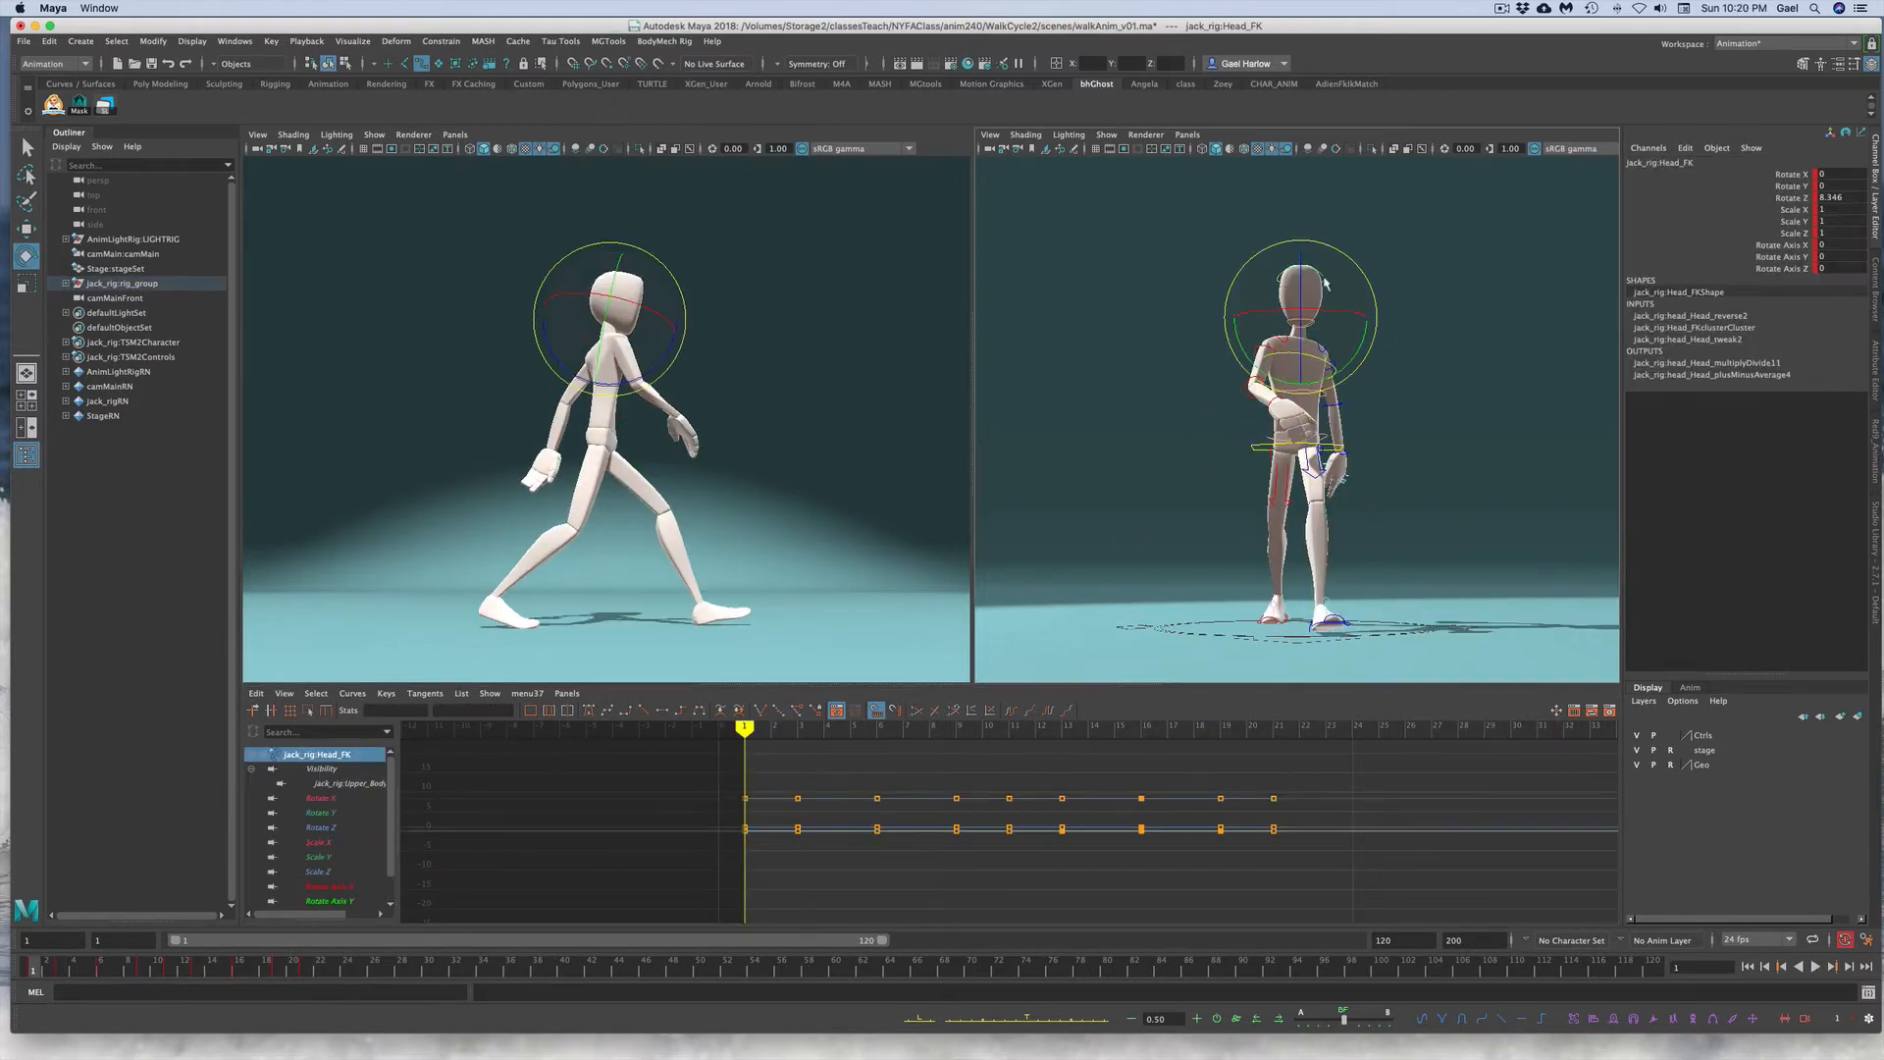
left_click(1767, 186)
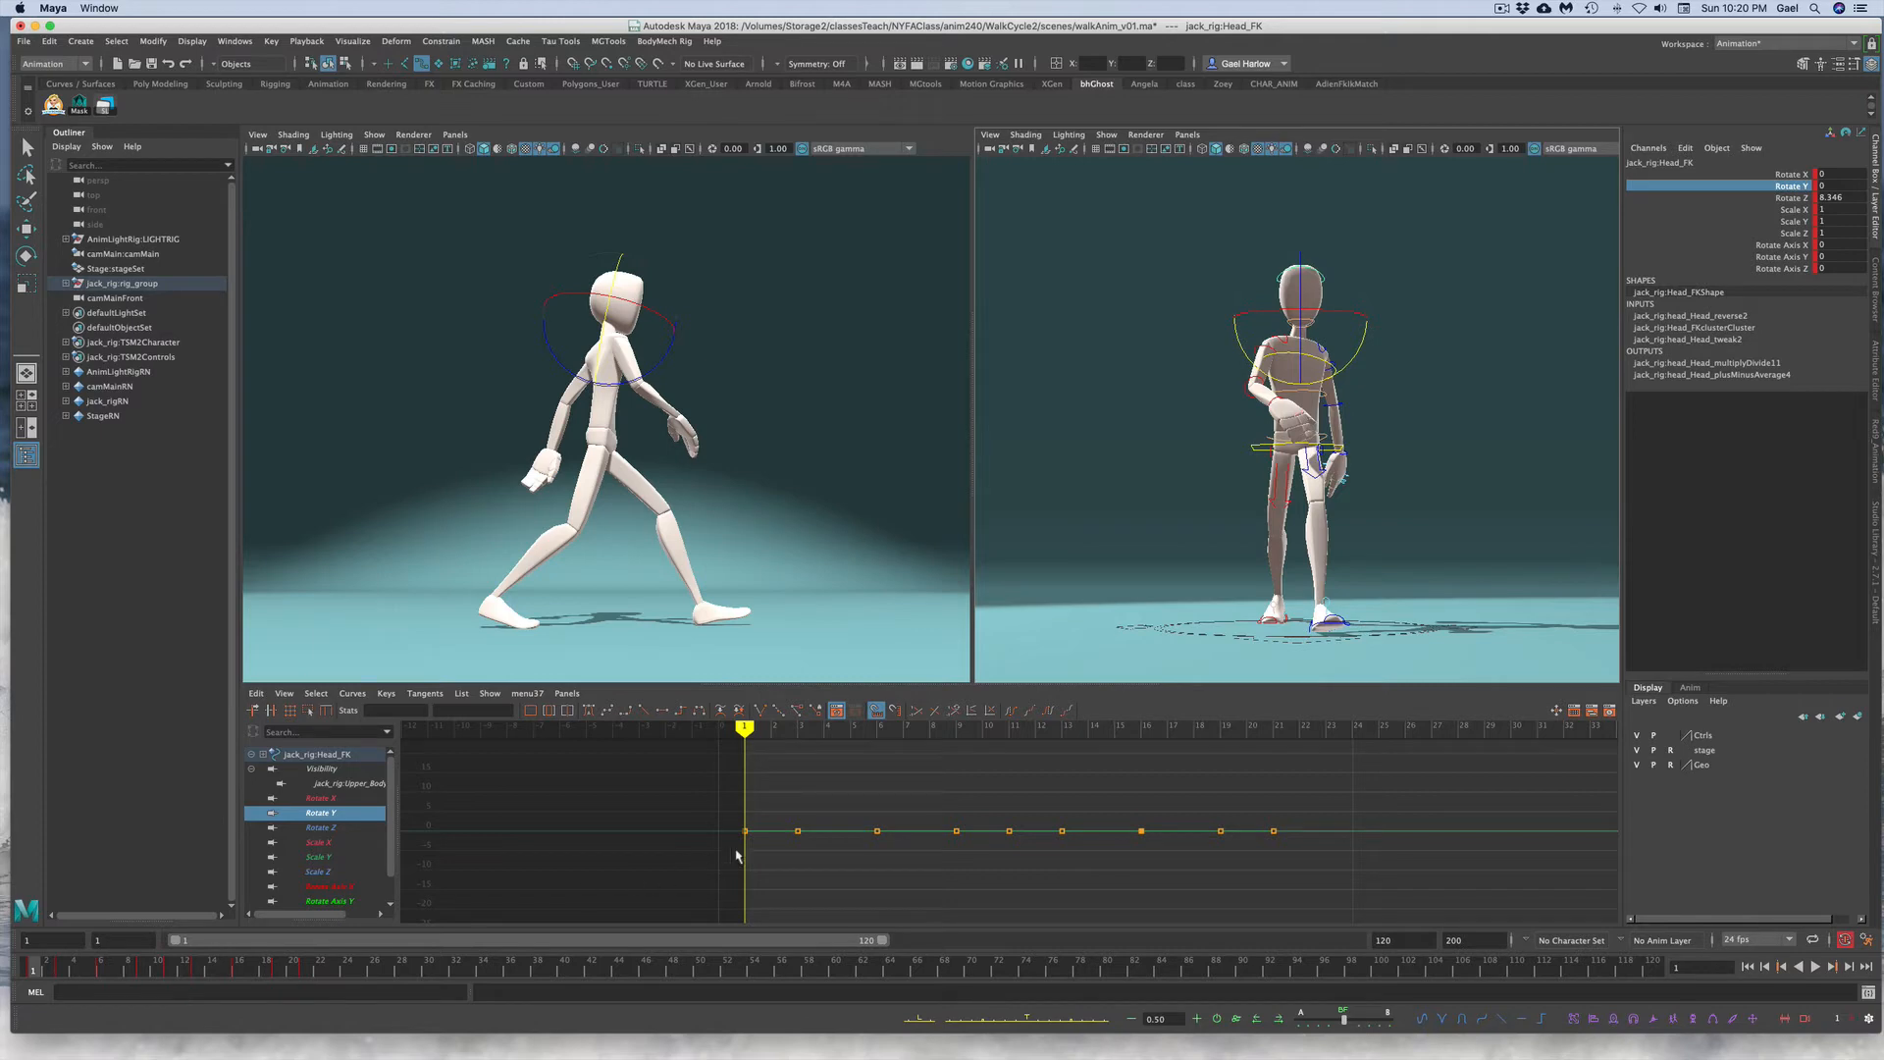
left_click_drag(771, 805, 1390, 876)
key("Delete")
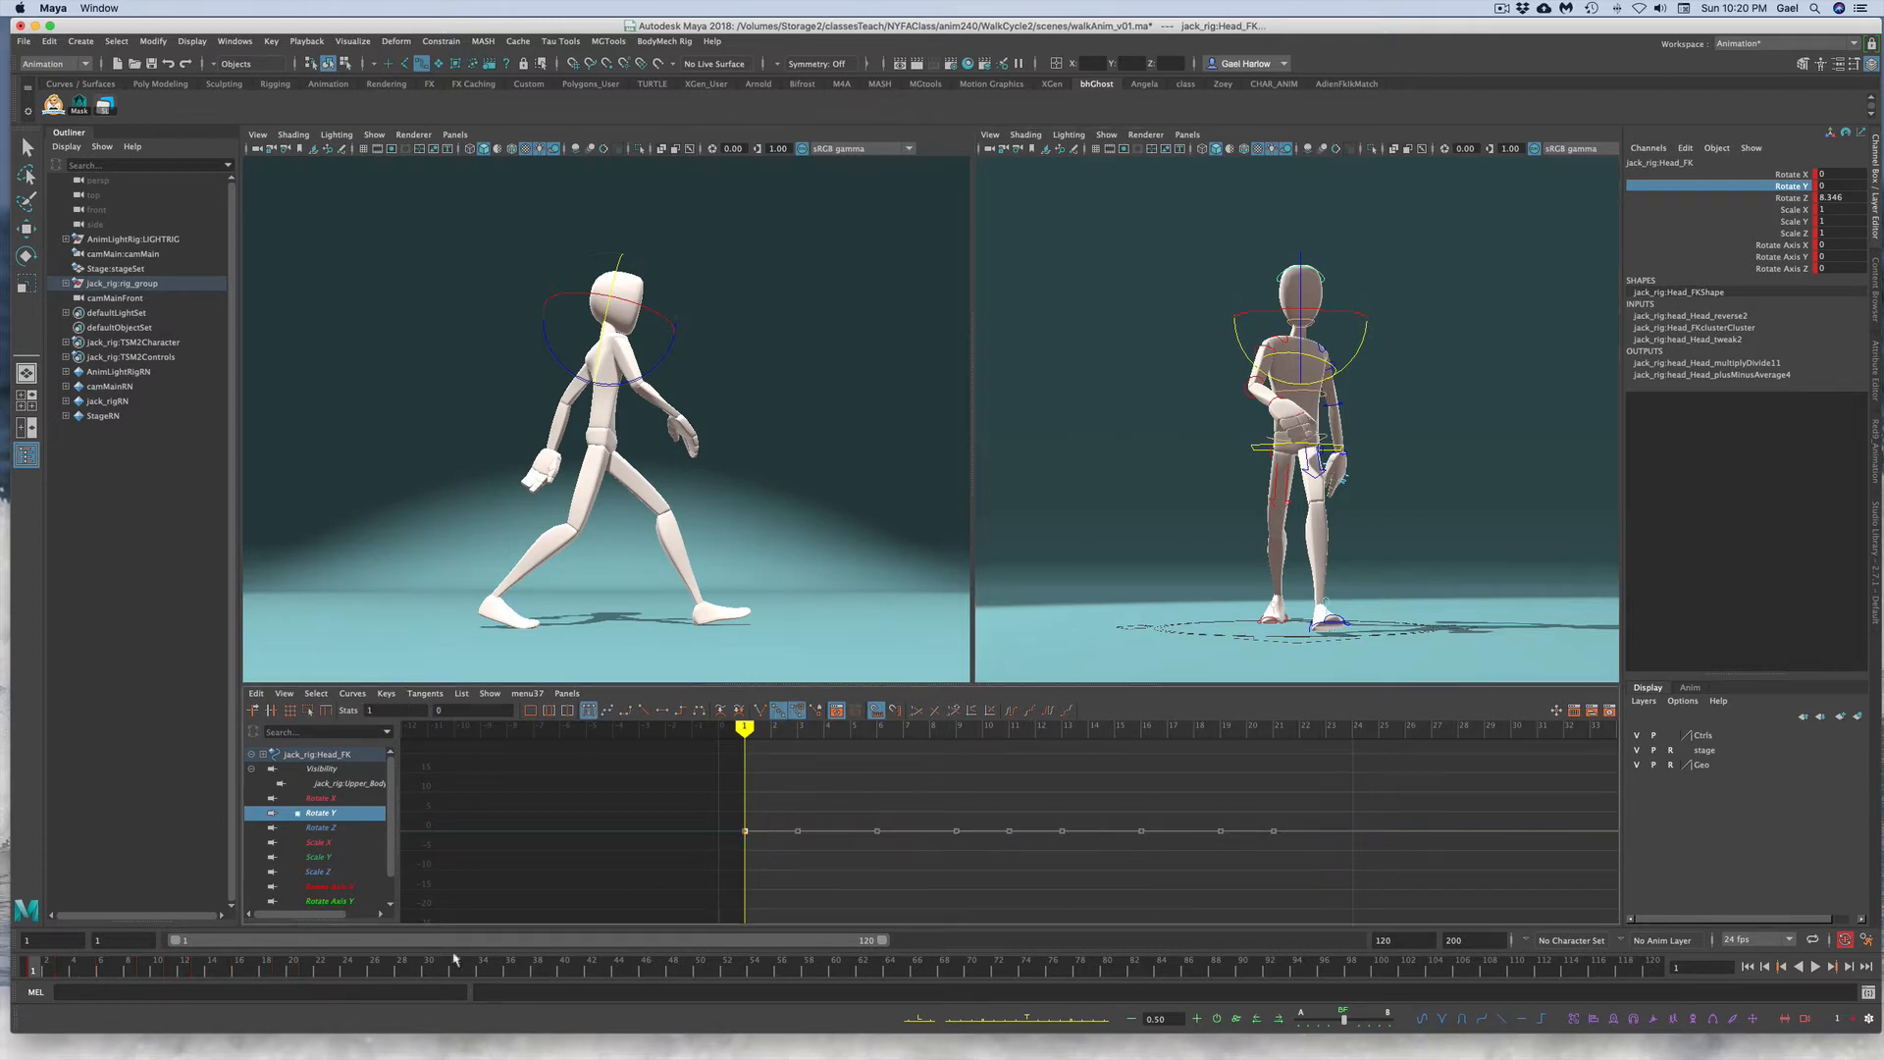
right_click(57, 971)
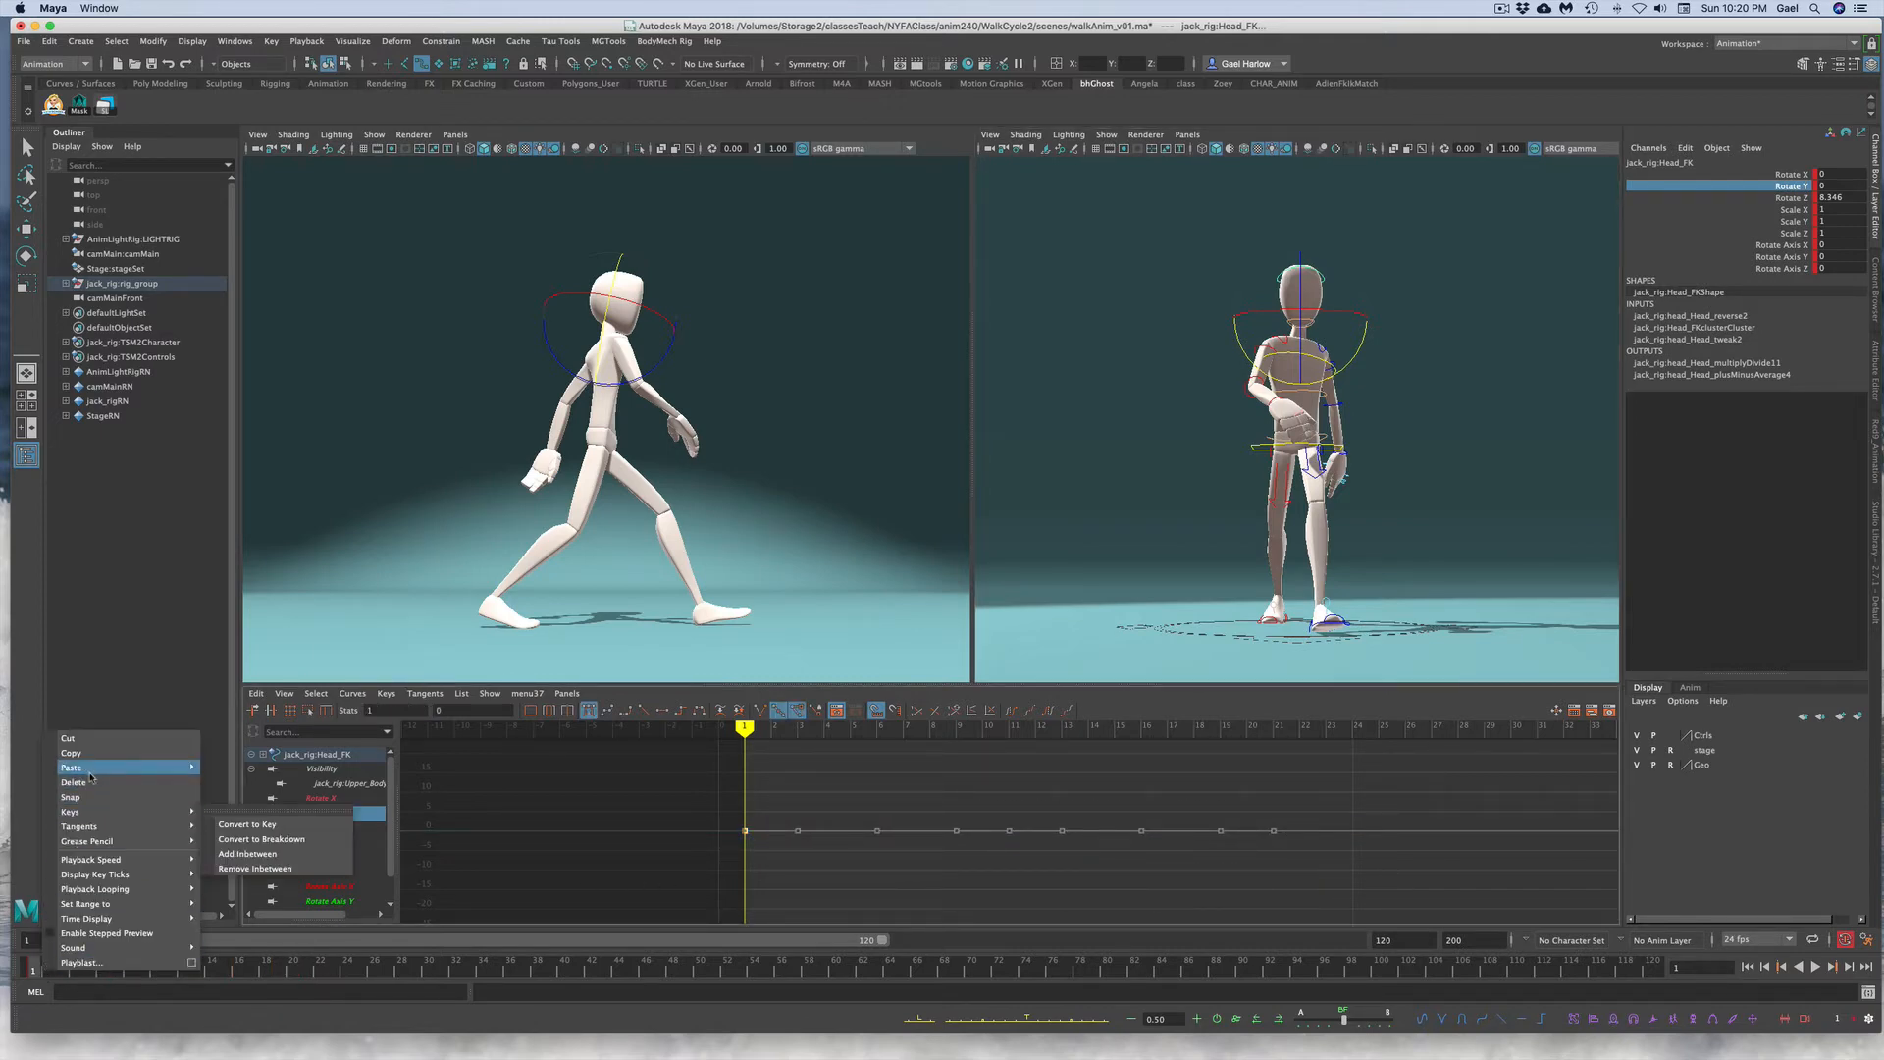
left_click(245, 769)
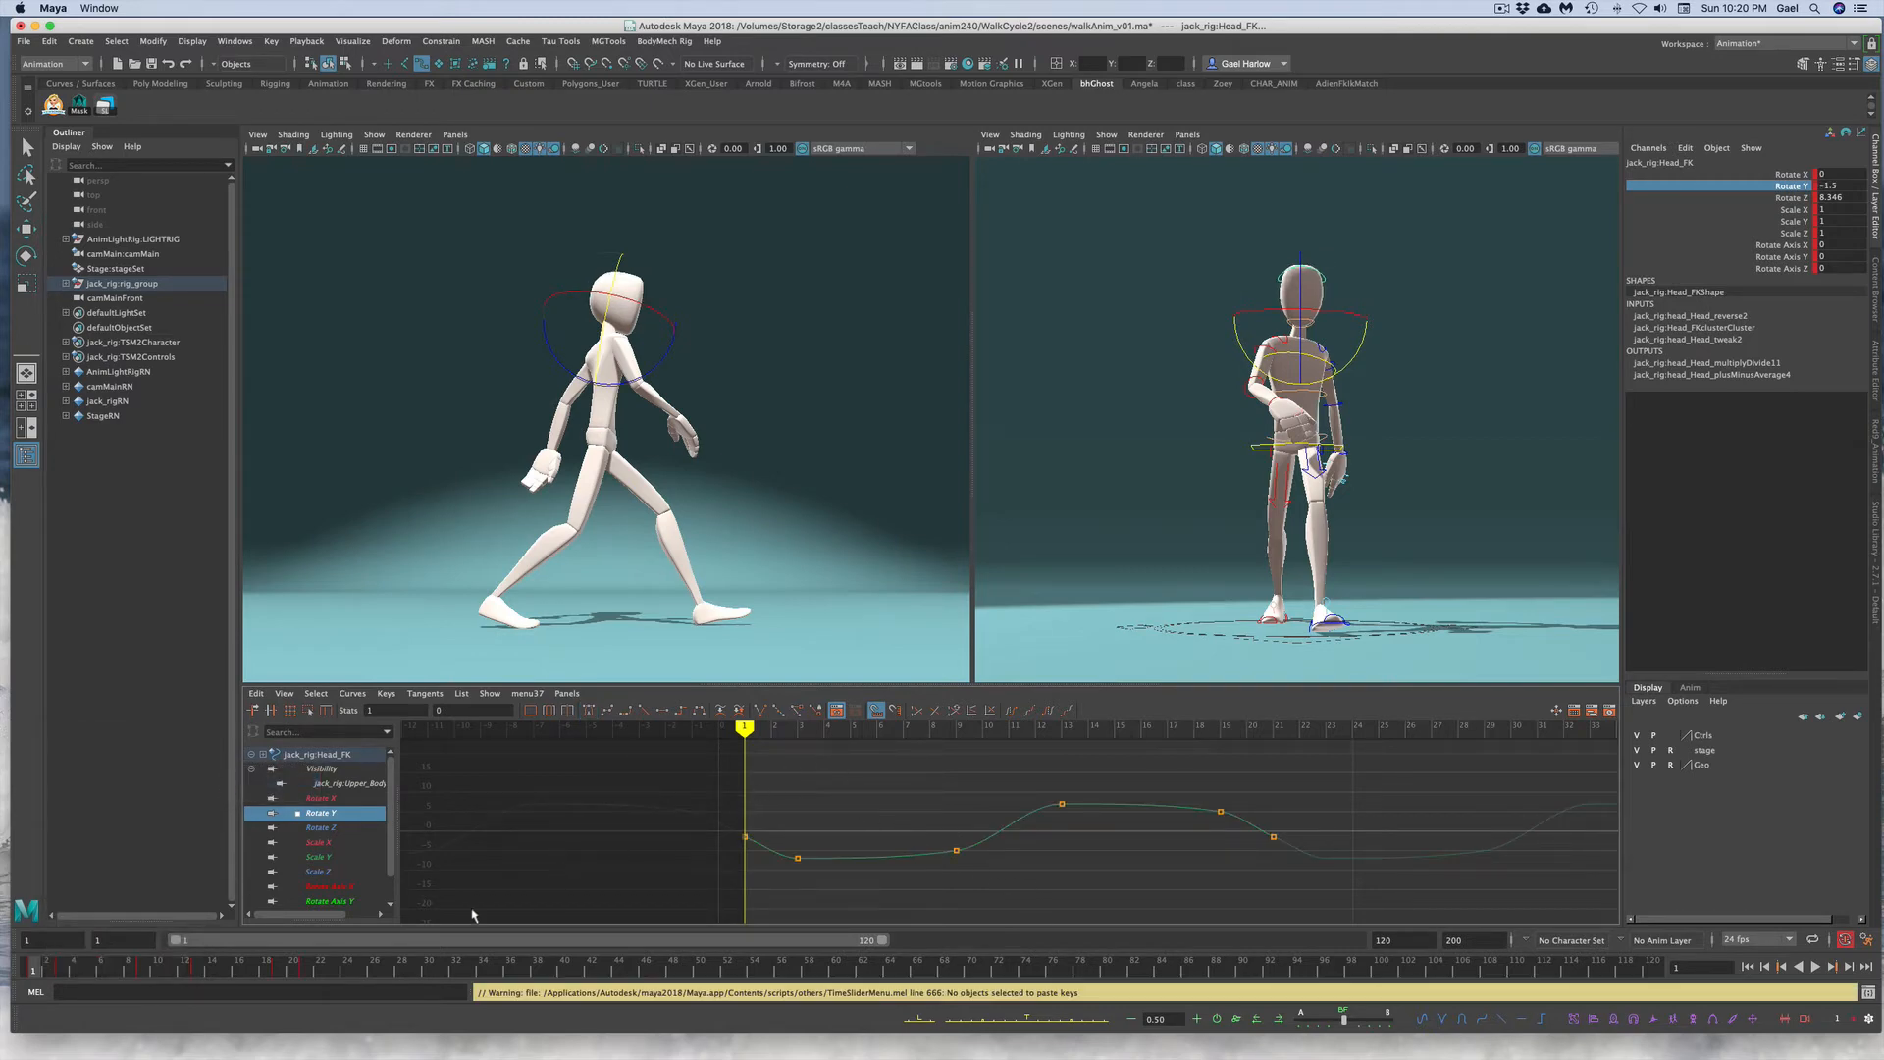
Step: Flip the head control's pasted Rotate Y keys to their opposite values
left_click_drag(47, 971, 230, 955)
left_click_drag(887, 803, 898, 894)
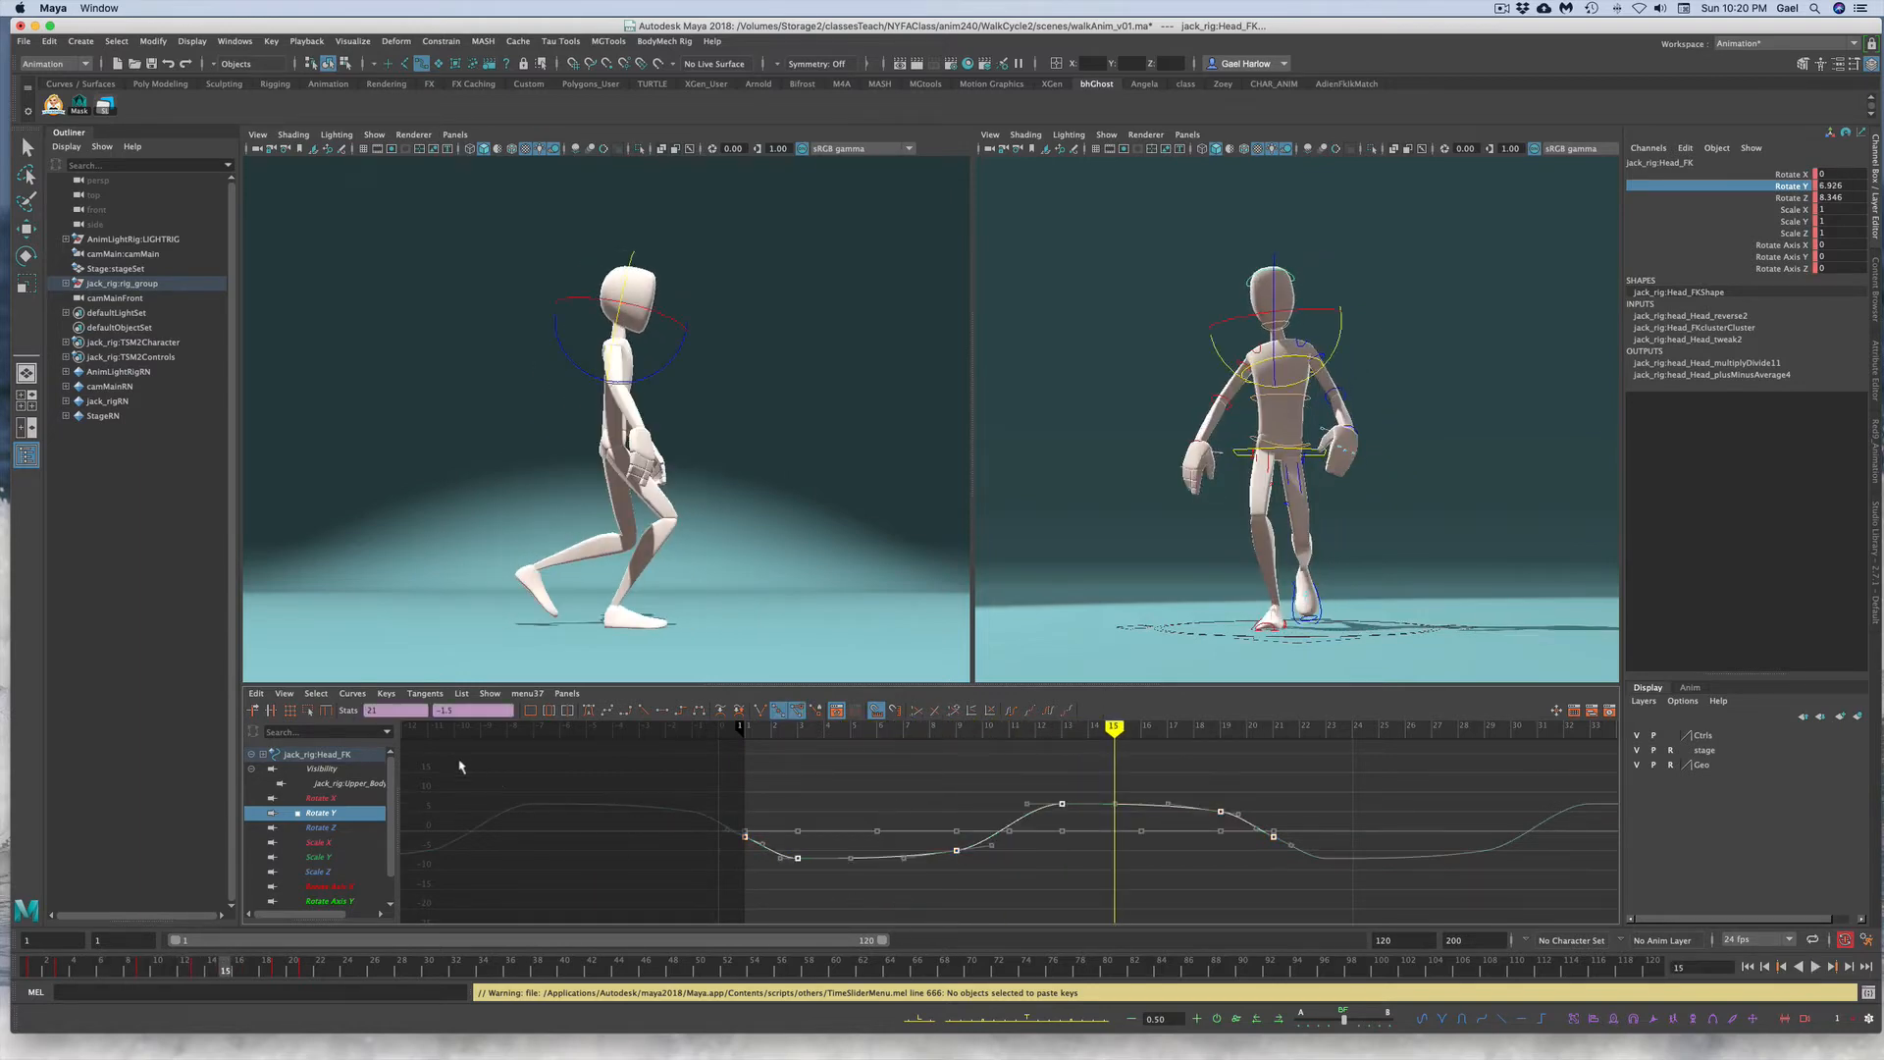
left_click_drag(468, 713, 426, 699)
key("Return")
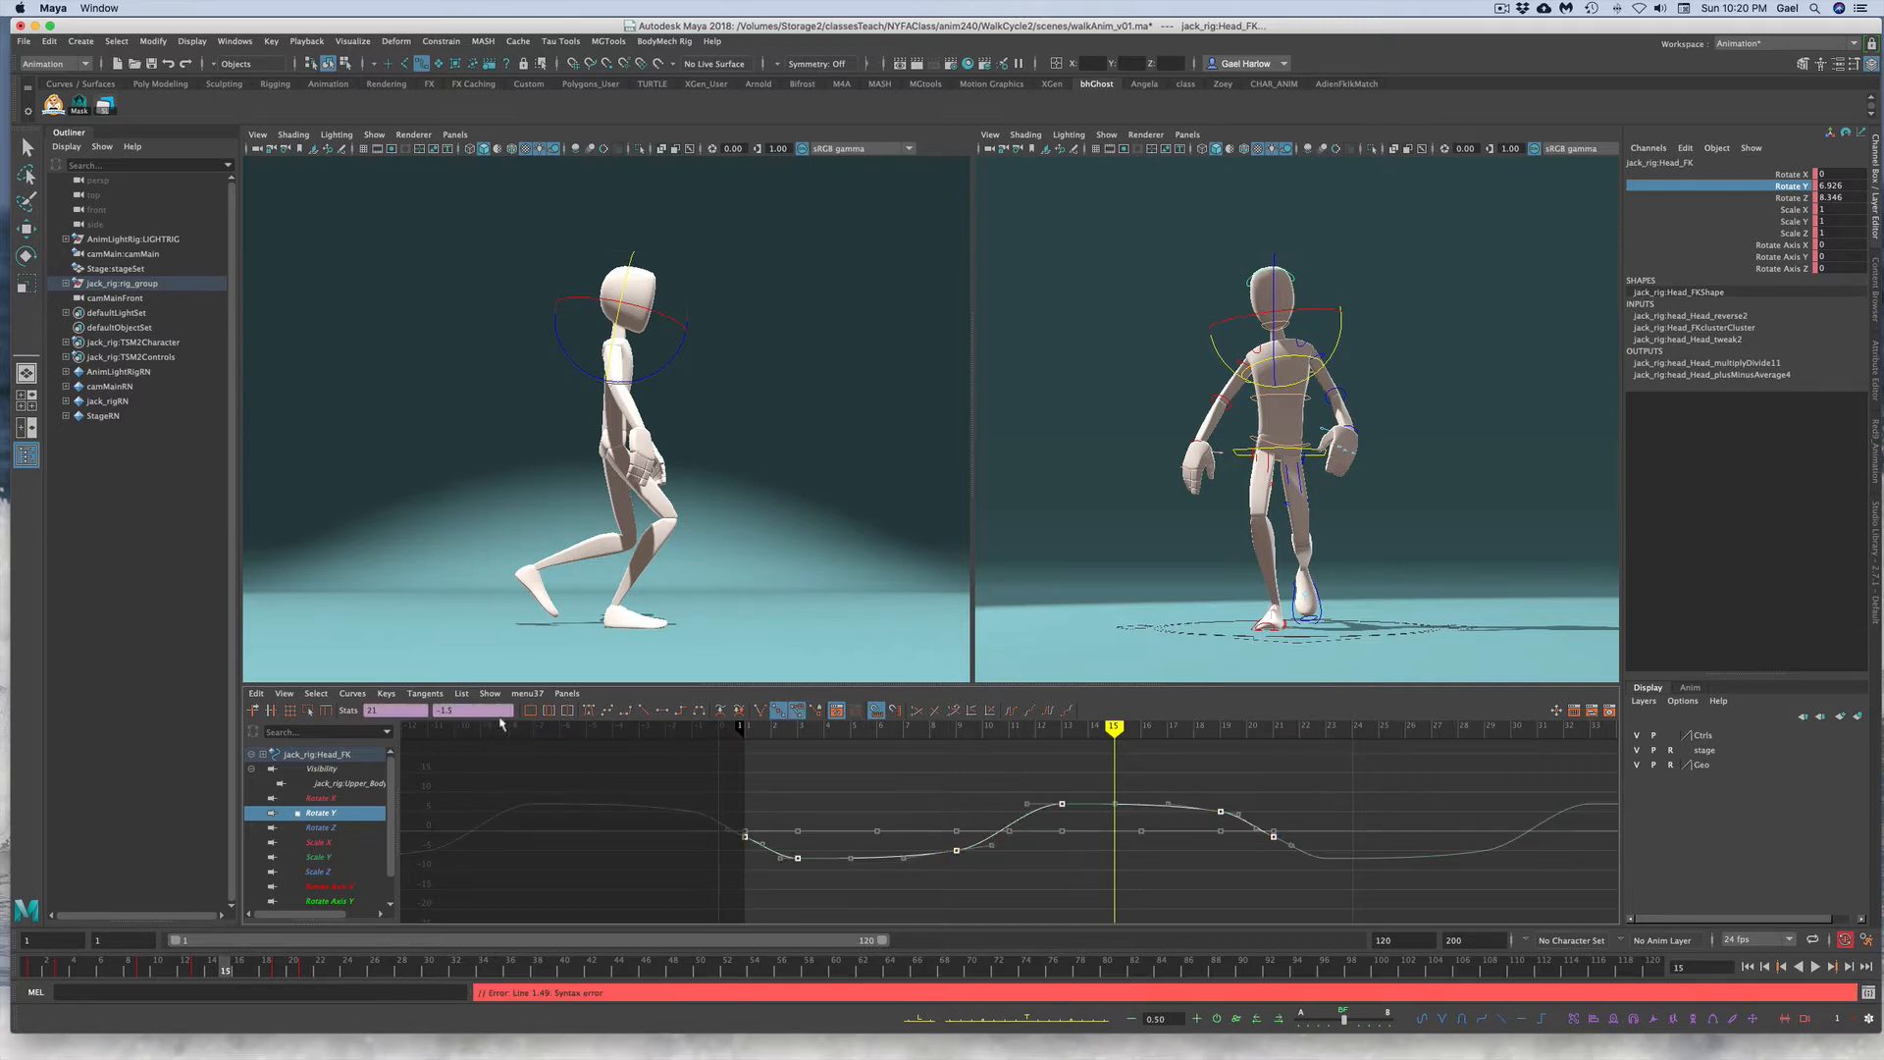
double_click(436, 706)
type("1")
key("Return")
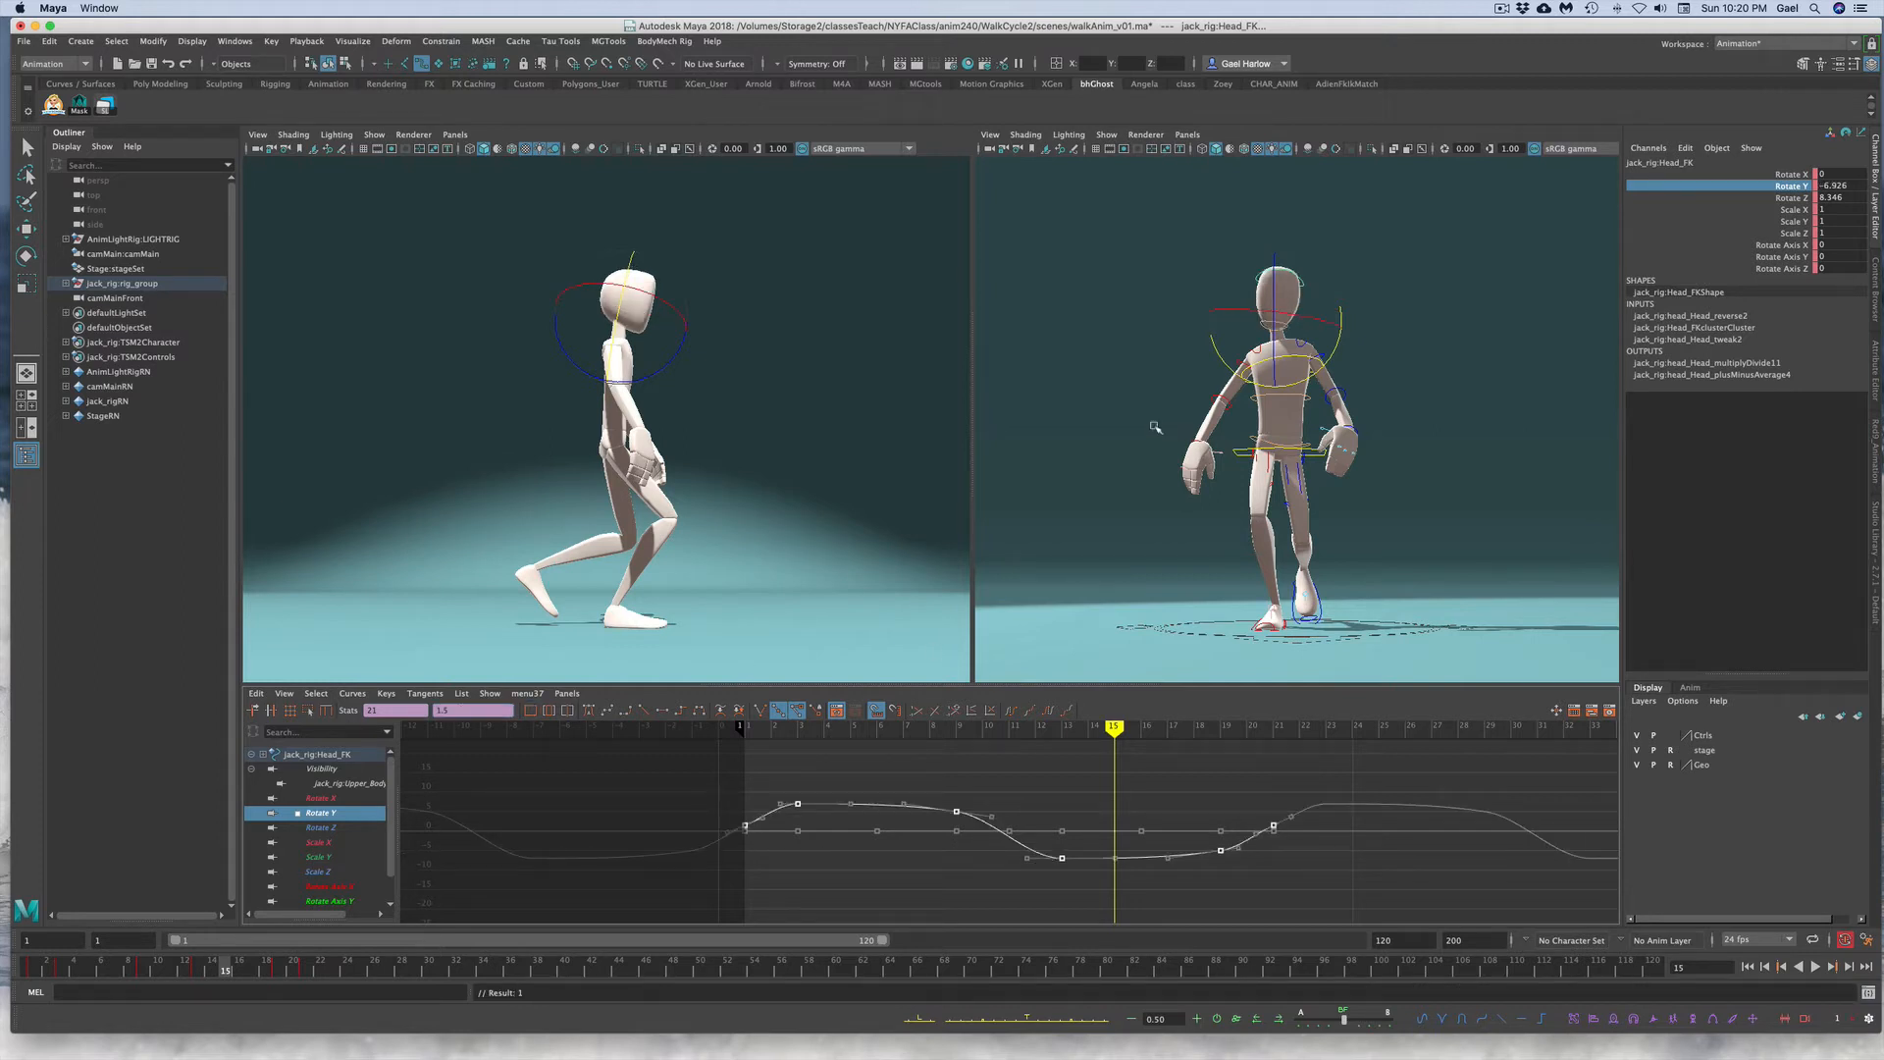
Step: Scale the head's Rotate Y curve down vertically to reduce its amplitude, then play back the walk
left_click(1057, 839)
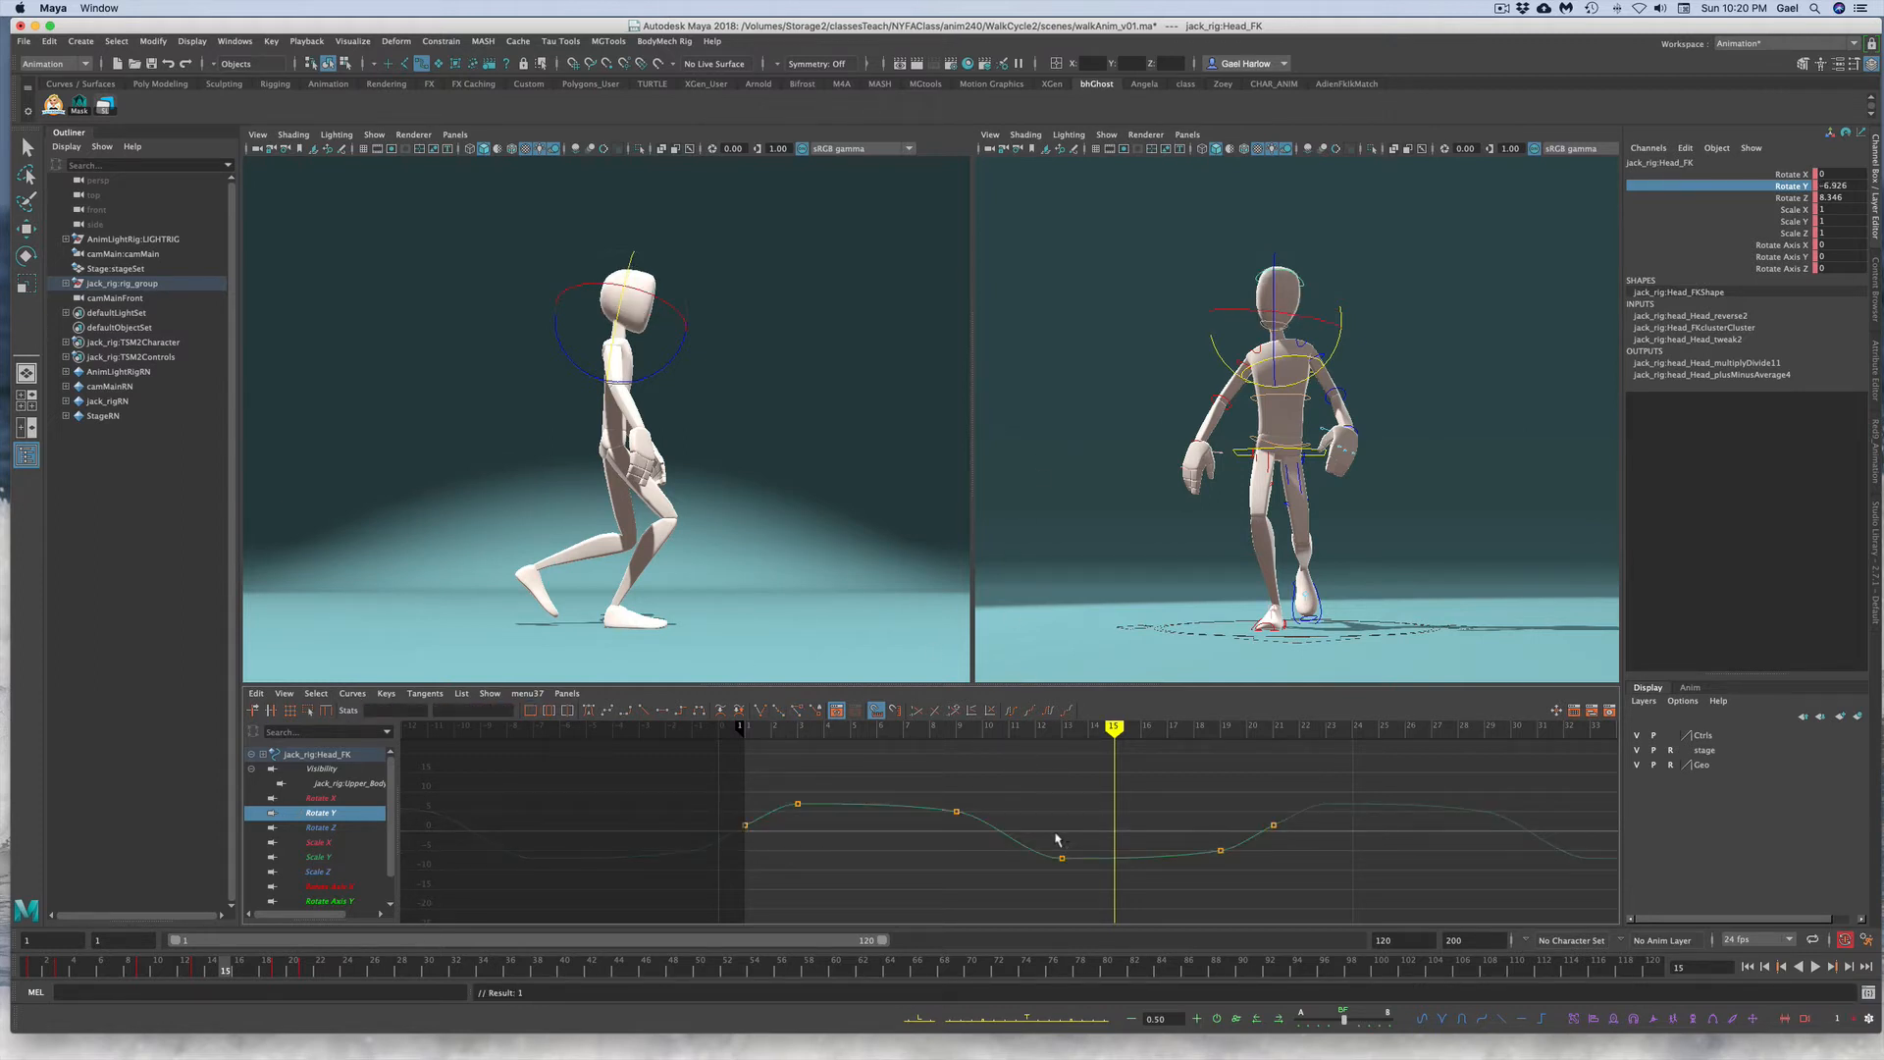
key("r")
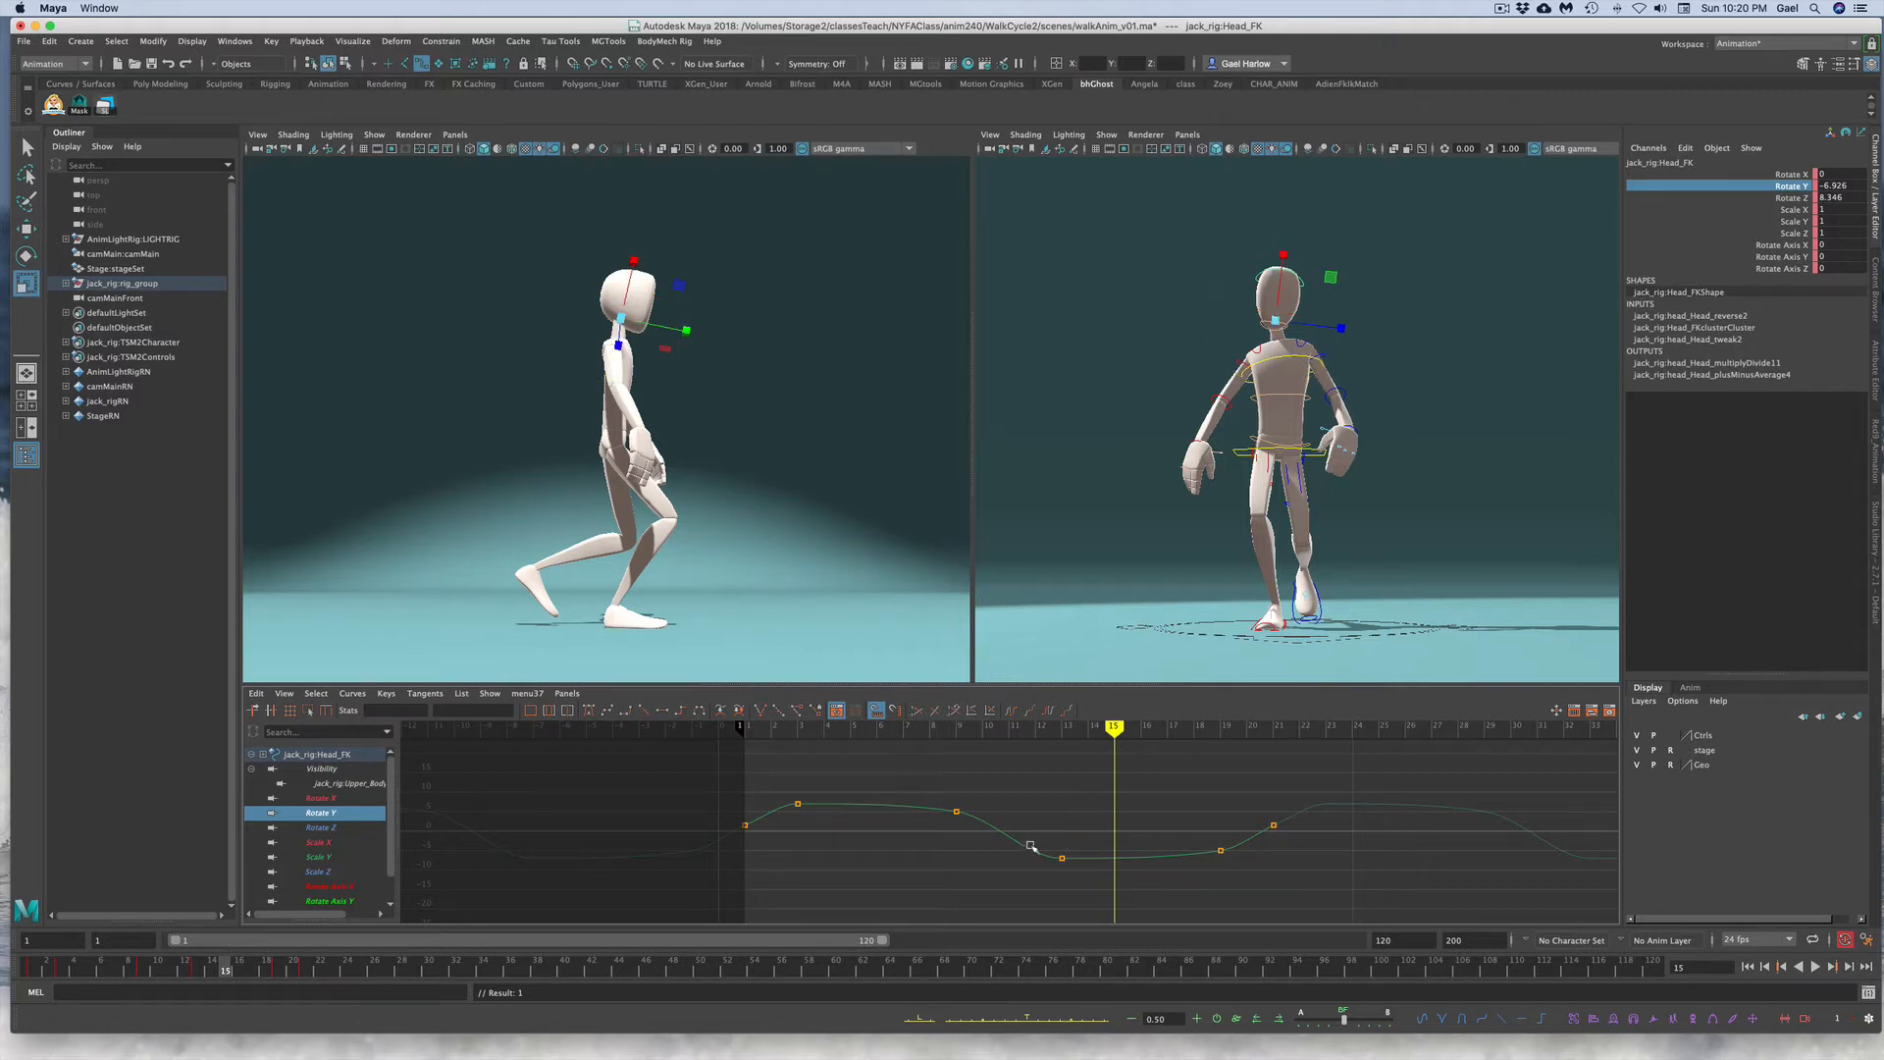
key("f")
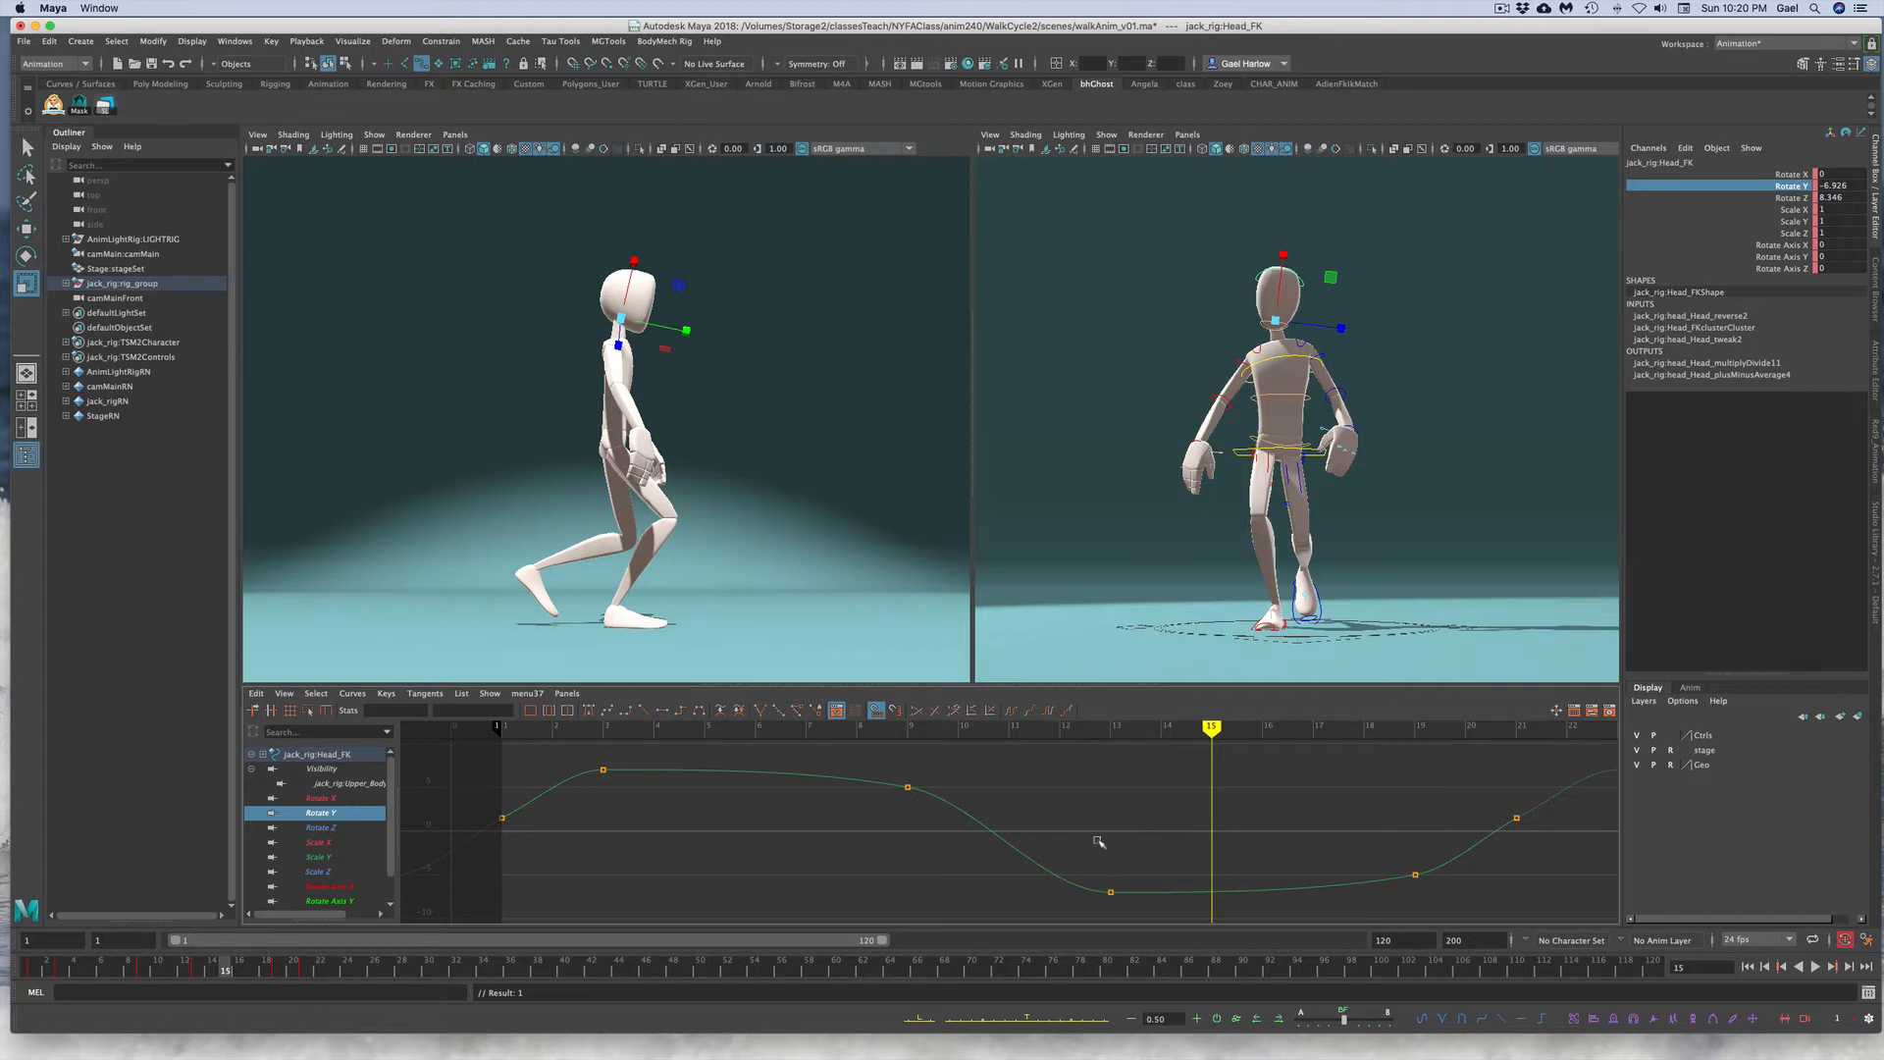
left_click_drag(1075, 832, 1018, 891)
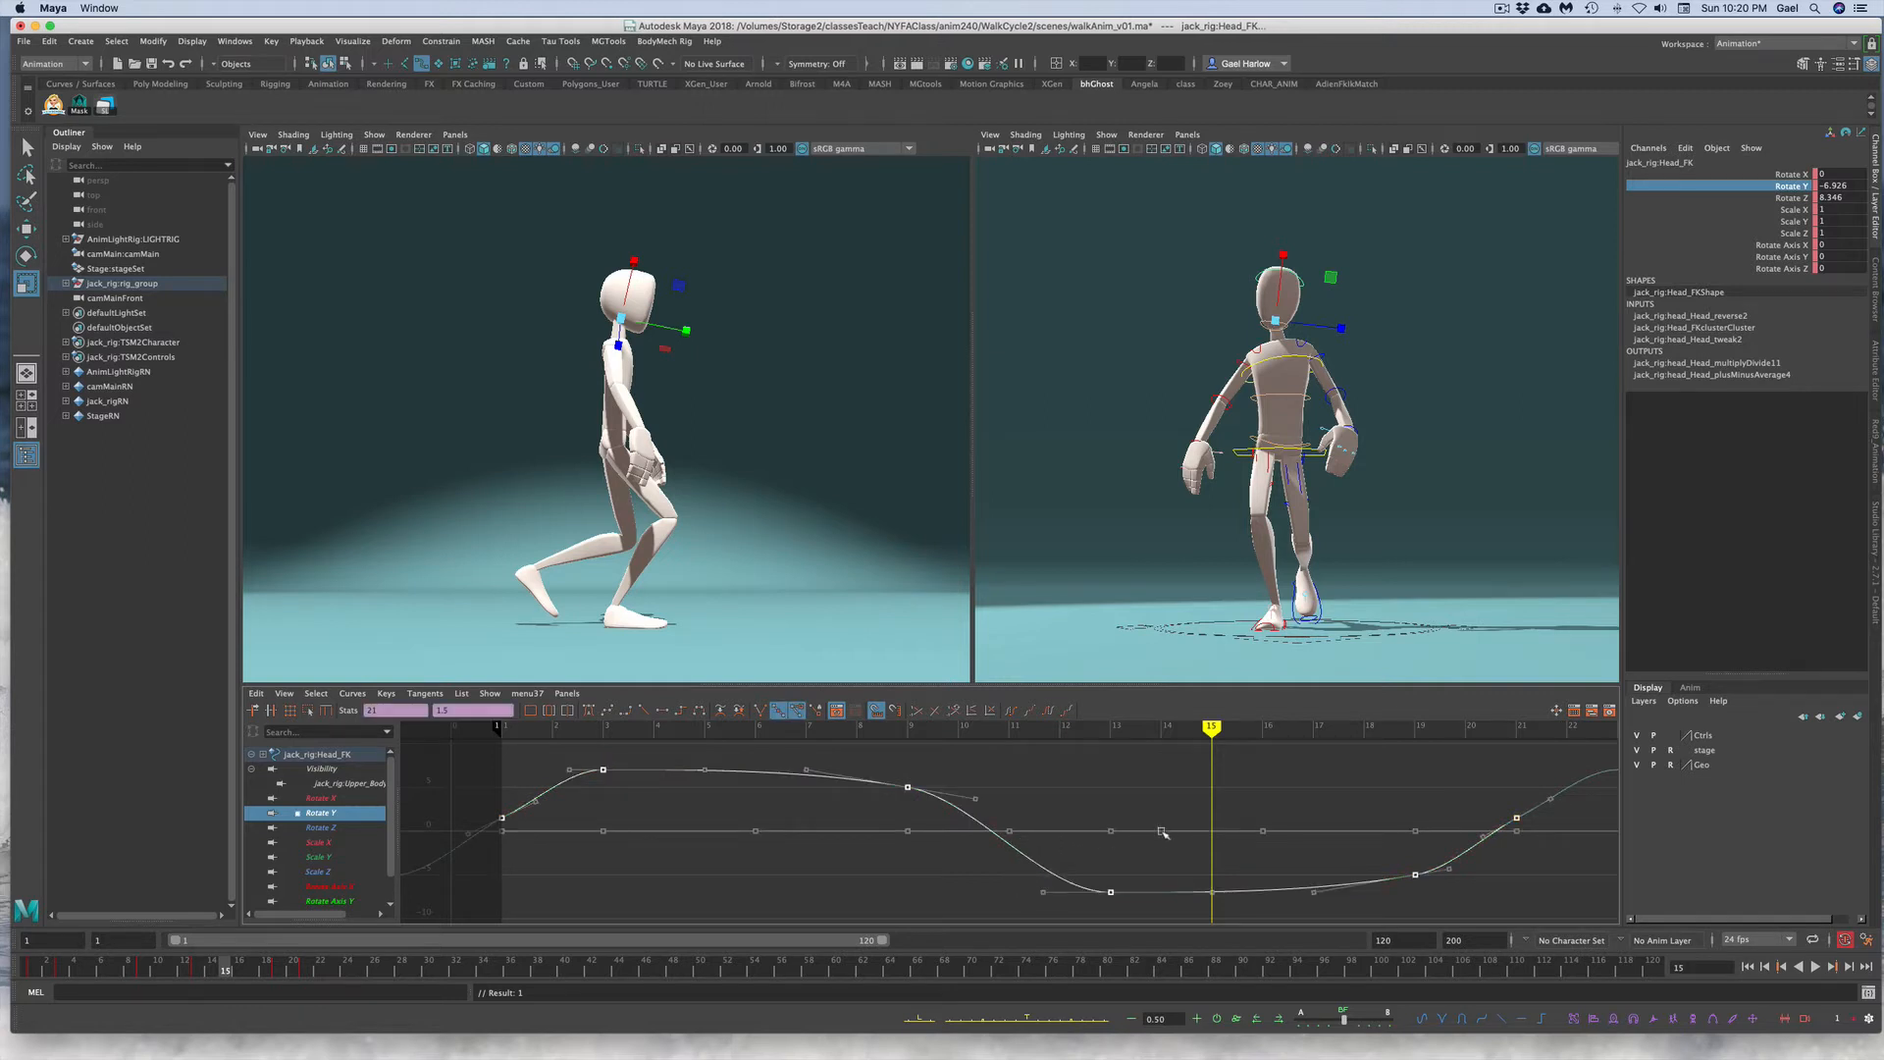
middle_click_drag(1162, 833, 1170, 860)
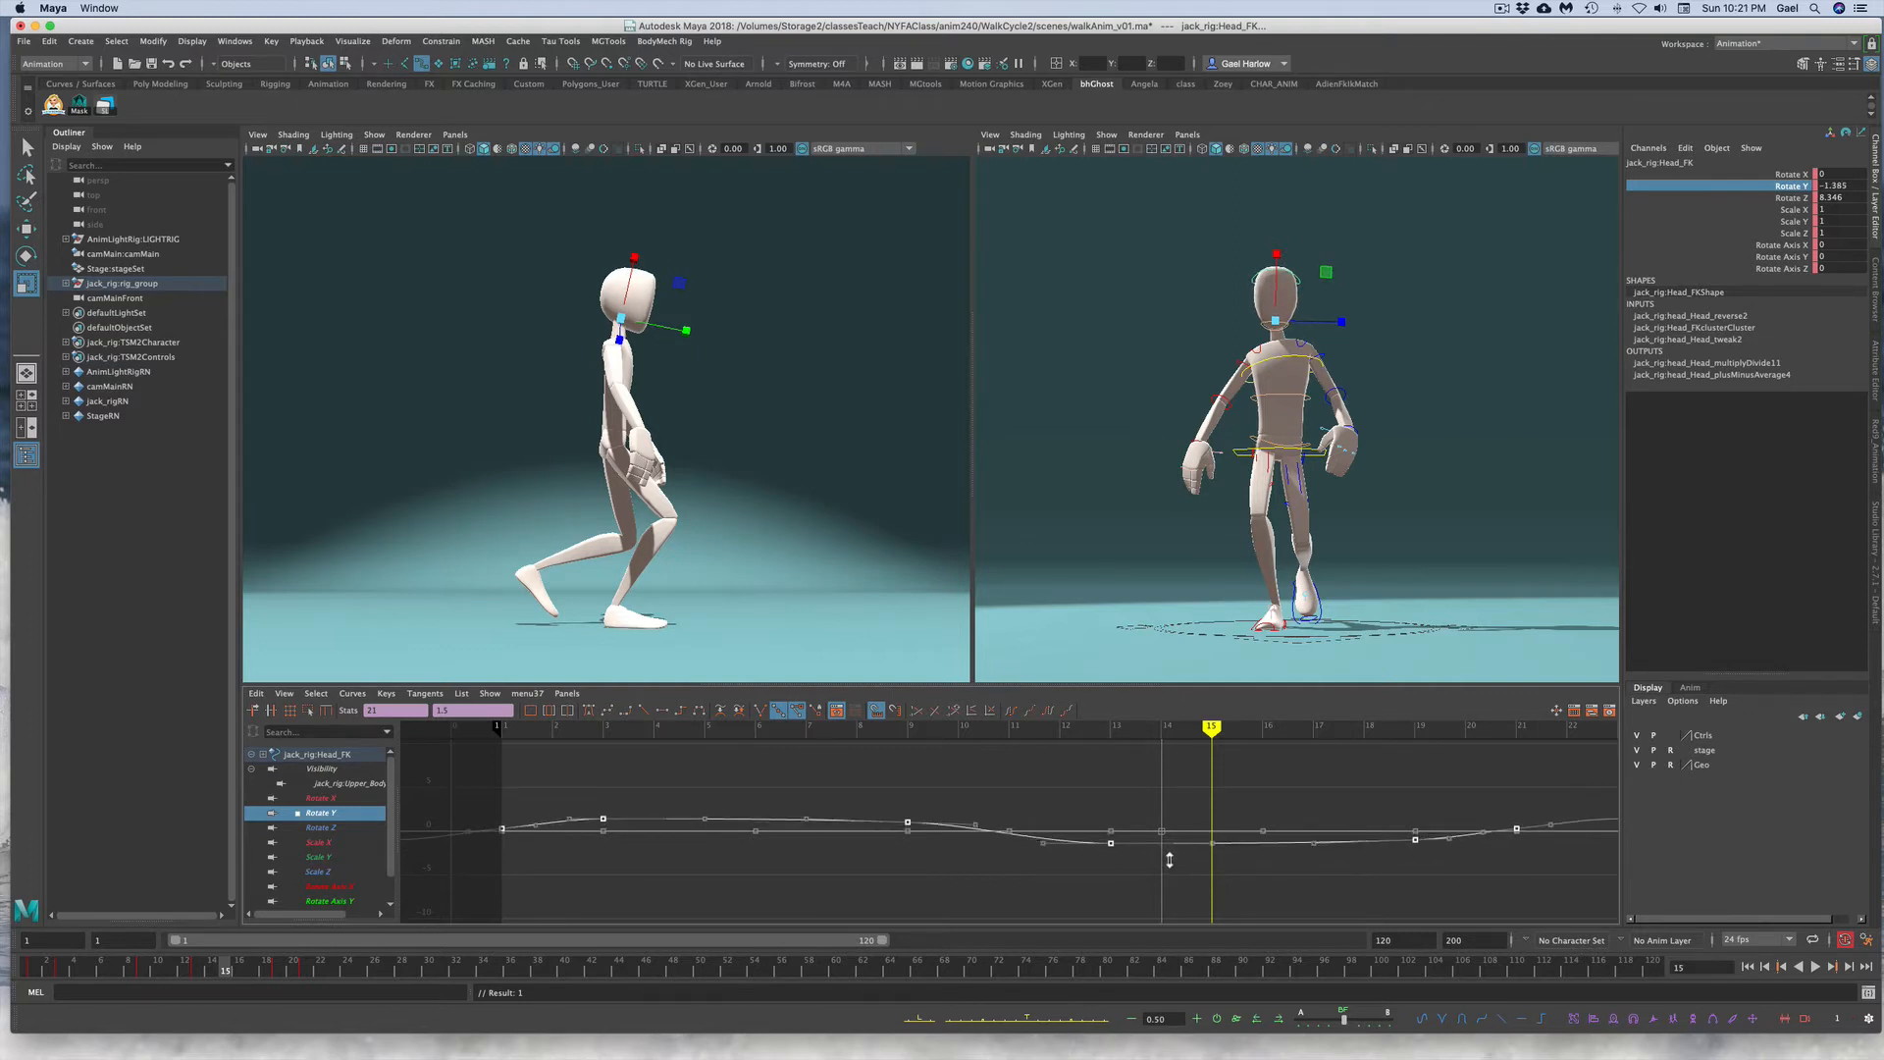
left_click(1104, 886)
left_click(1106, 521)
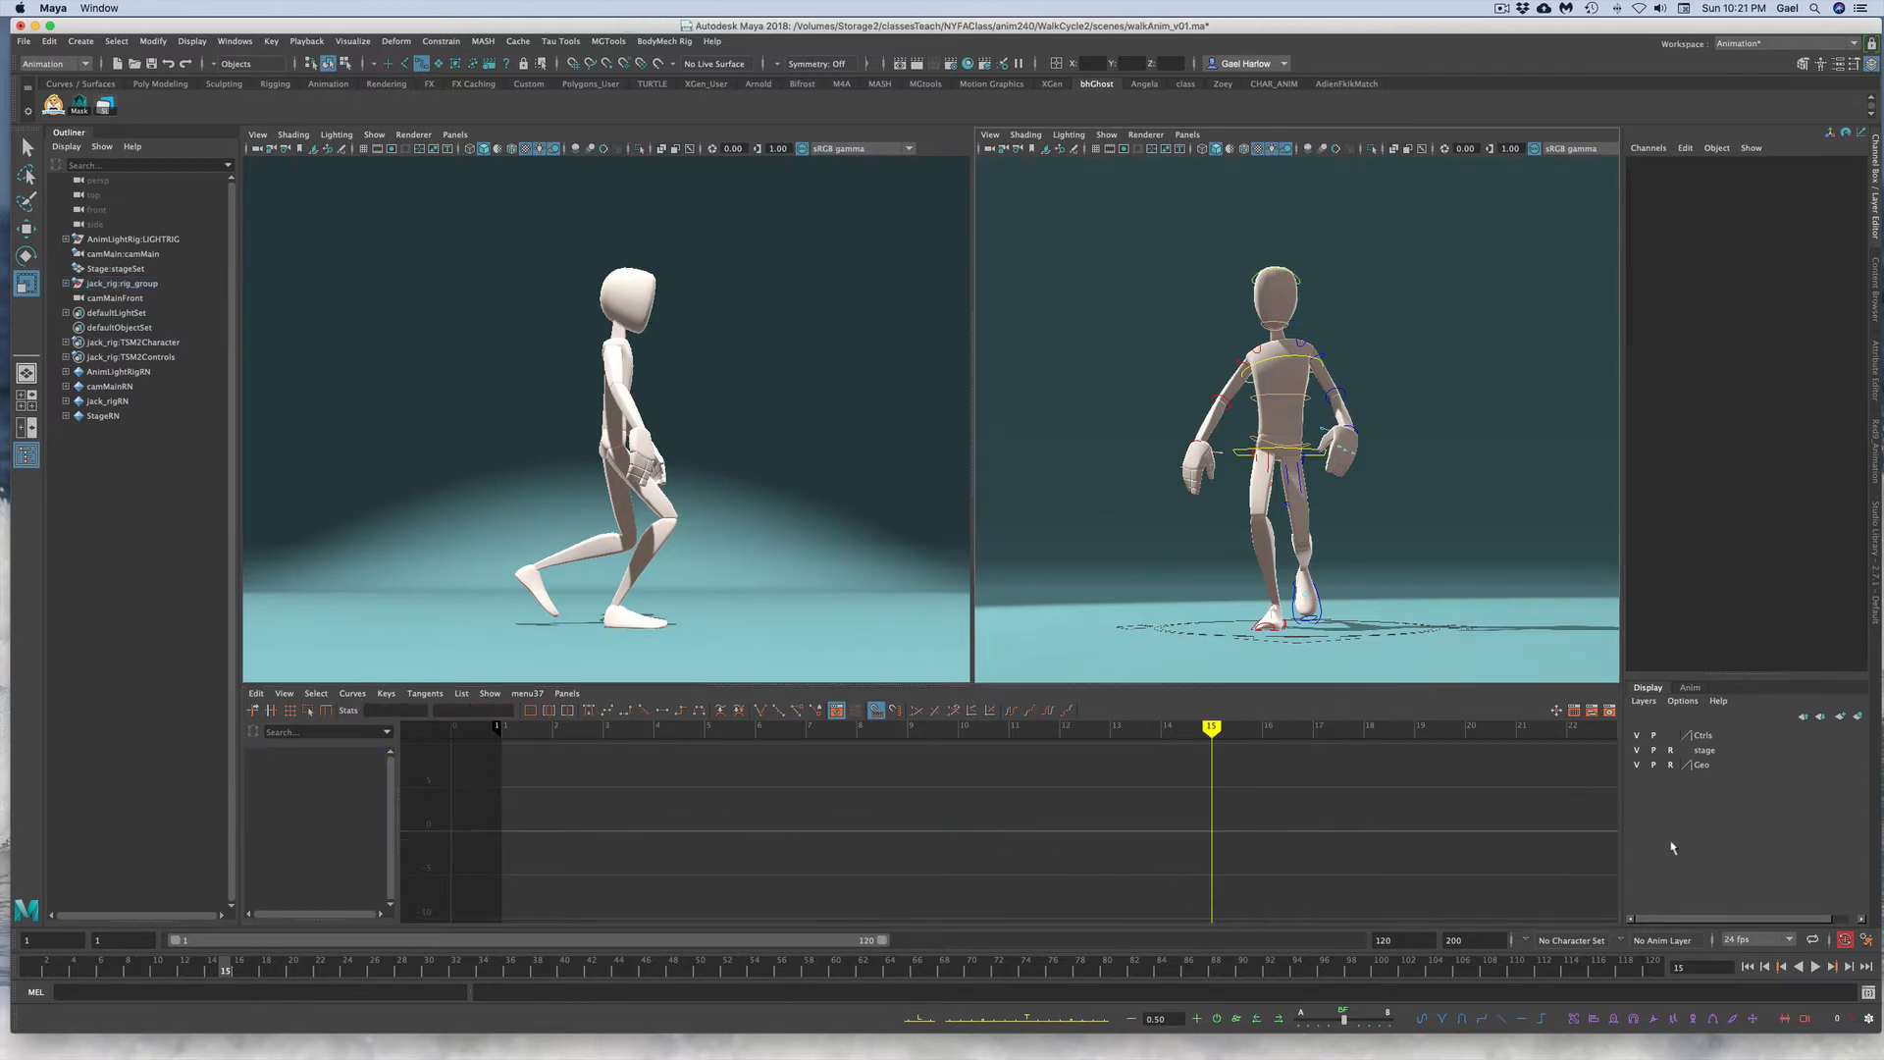
left_click(1816, 967)
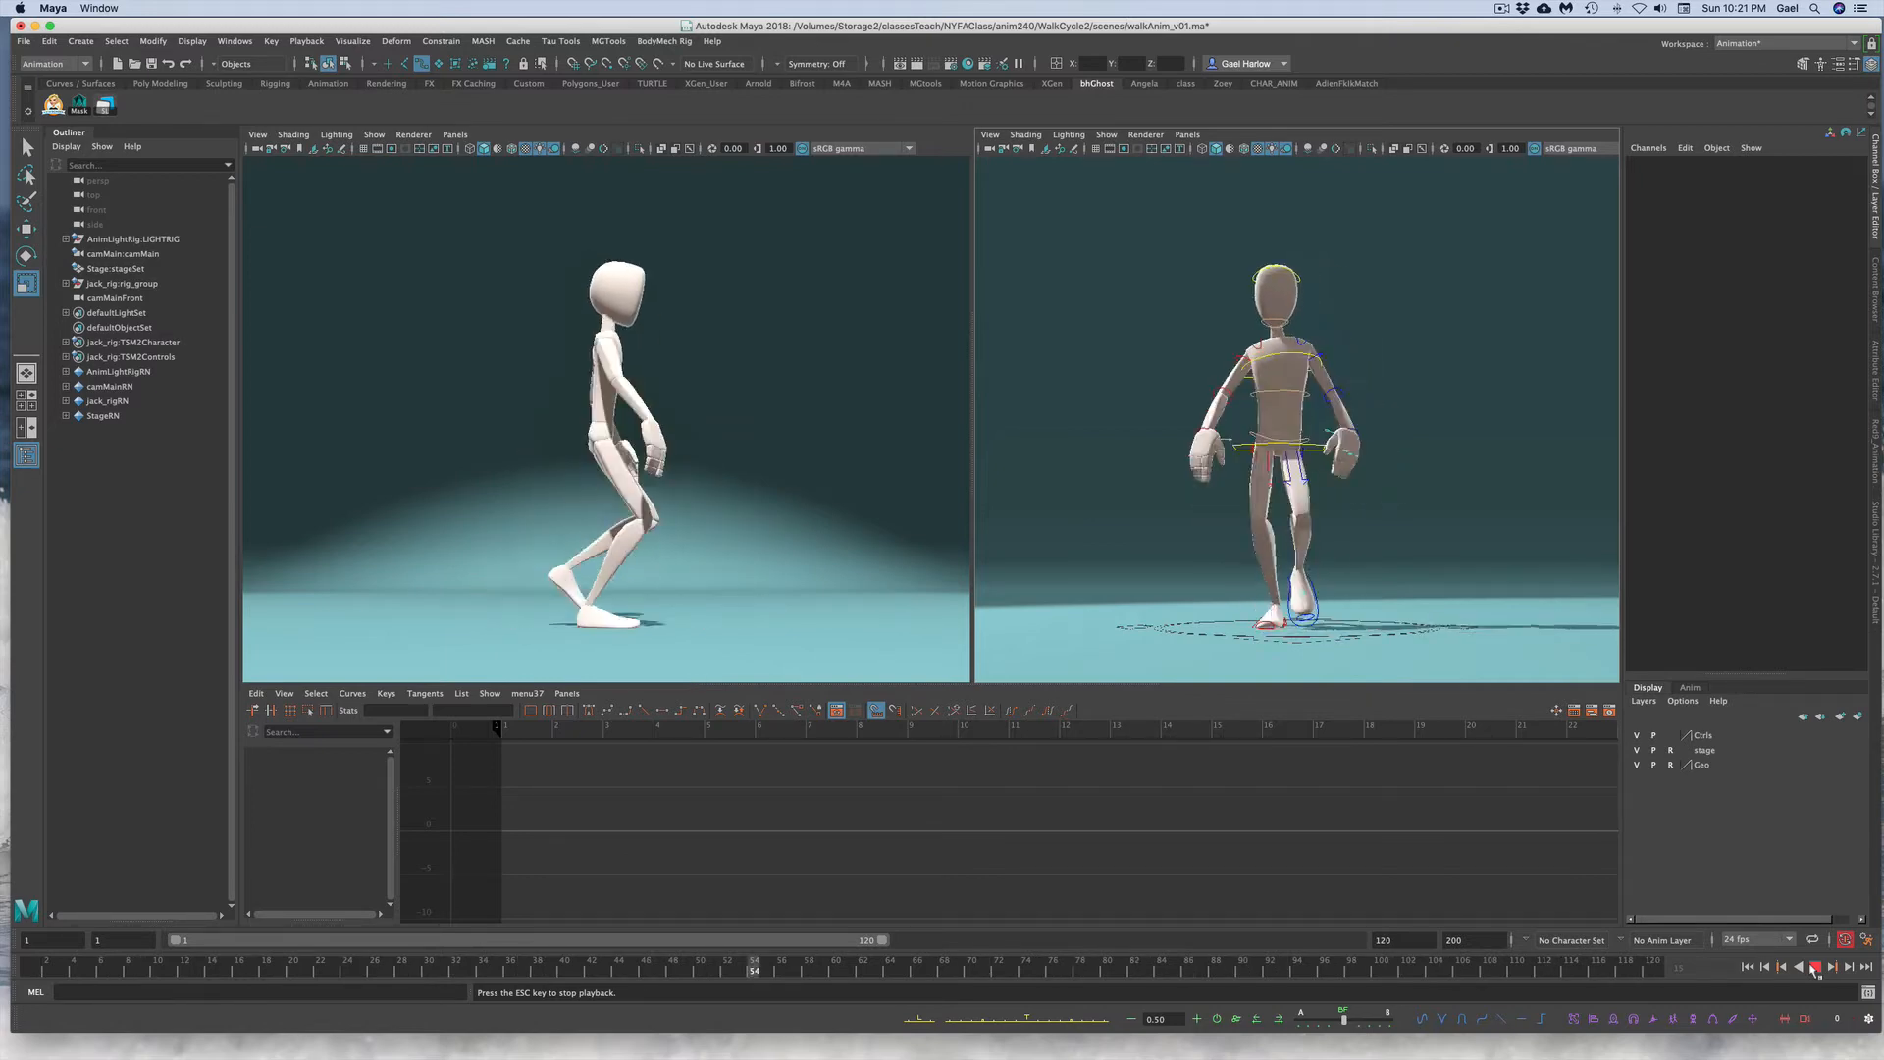
left_click(1815, 968)
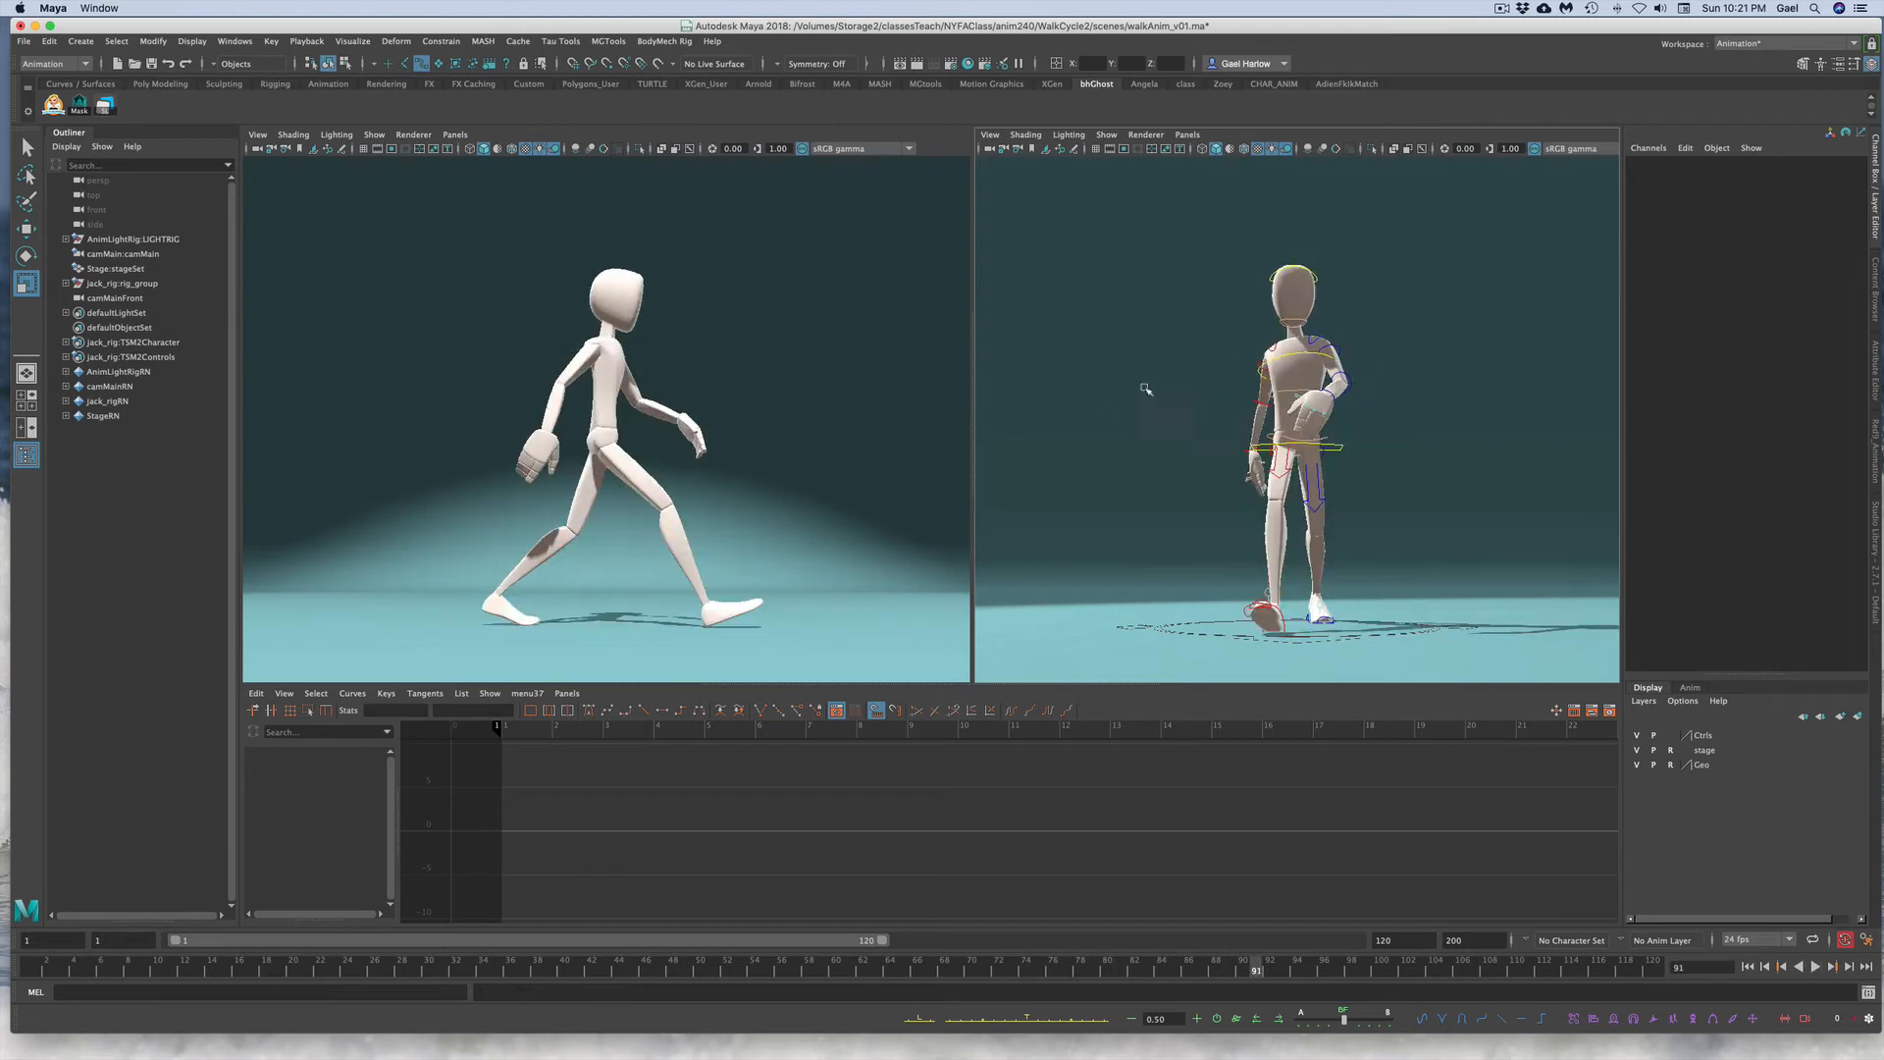
Step: Save the scene as a new version named walkAnim_v02.ma
left_click(22, 42)
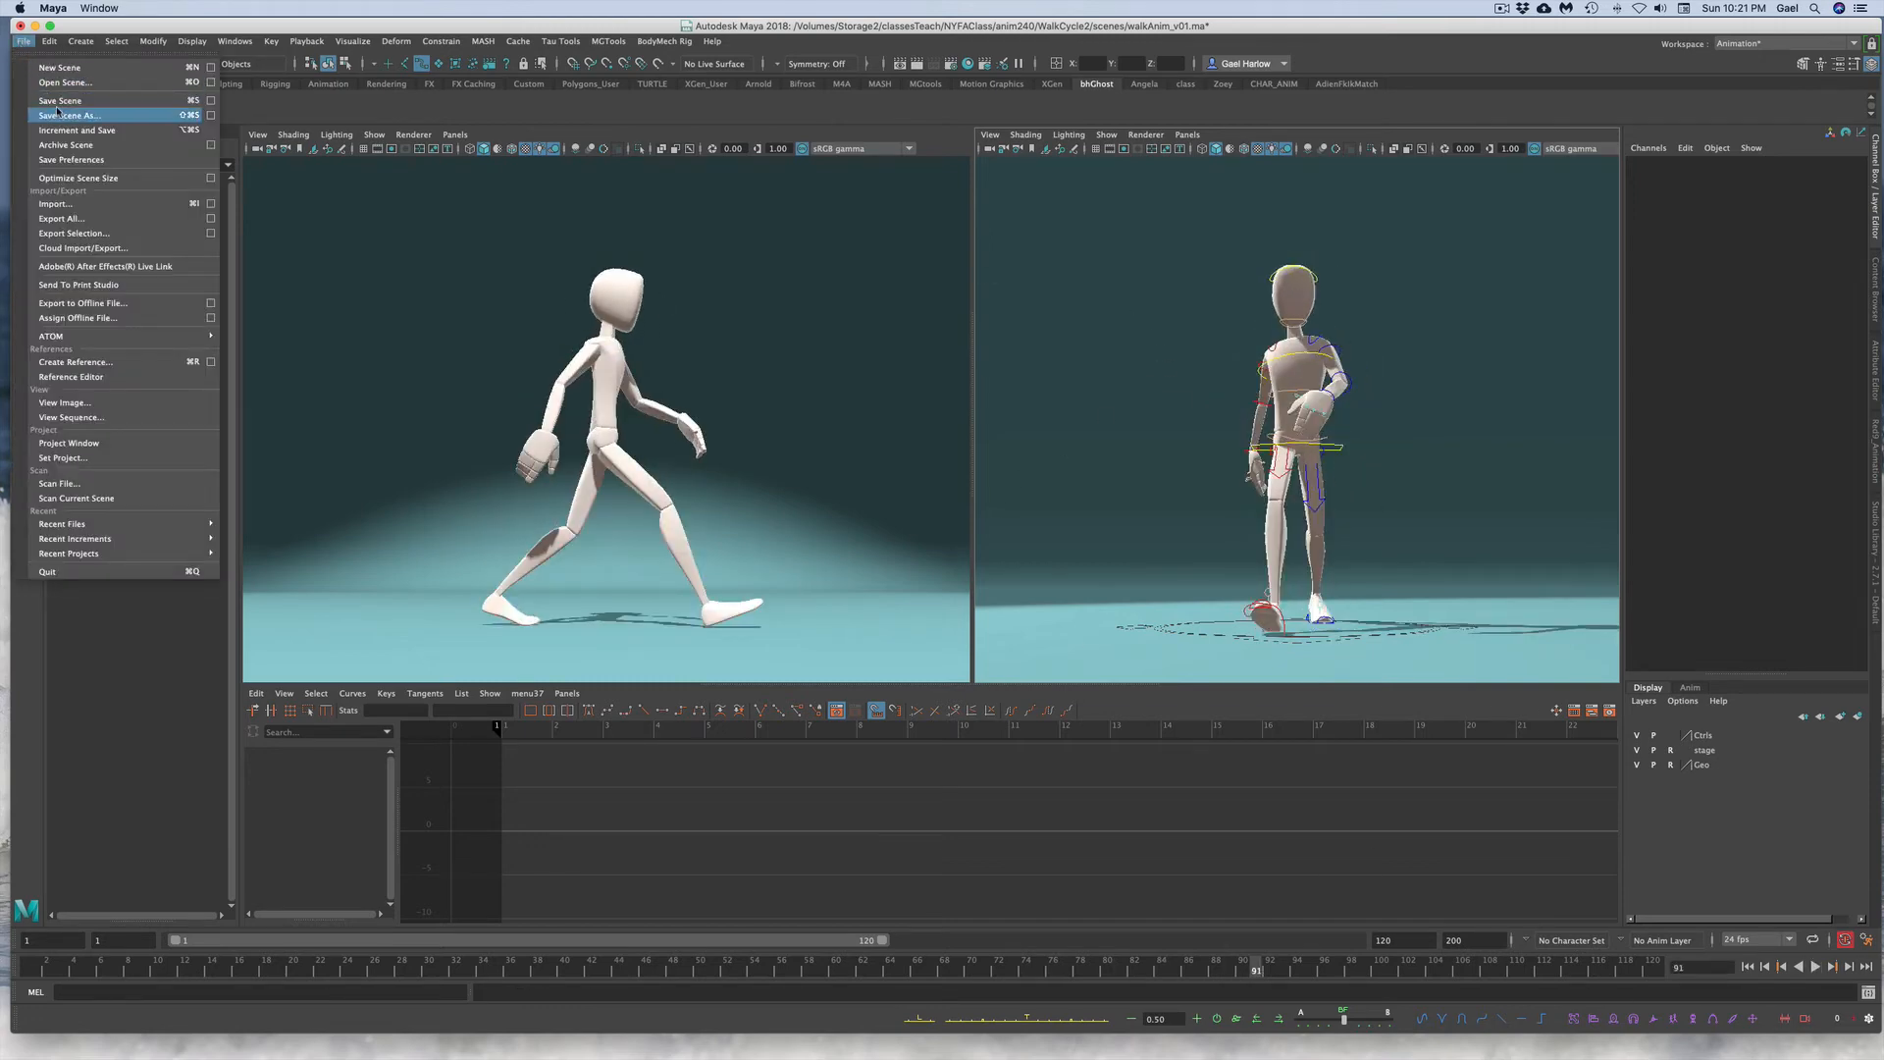
left_click(128, 116)
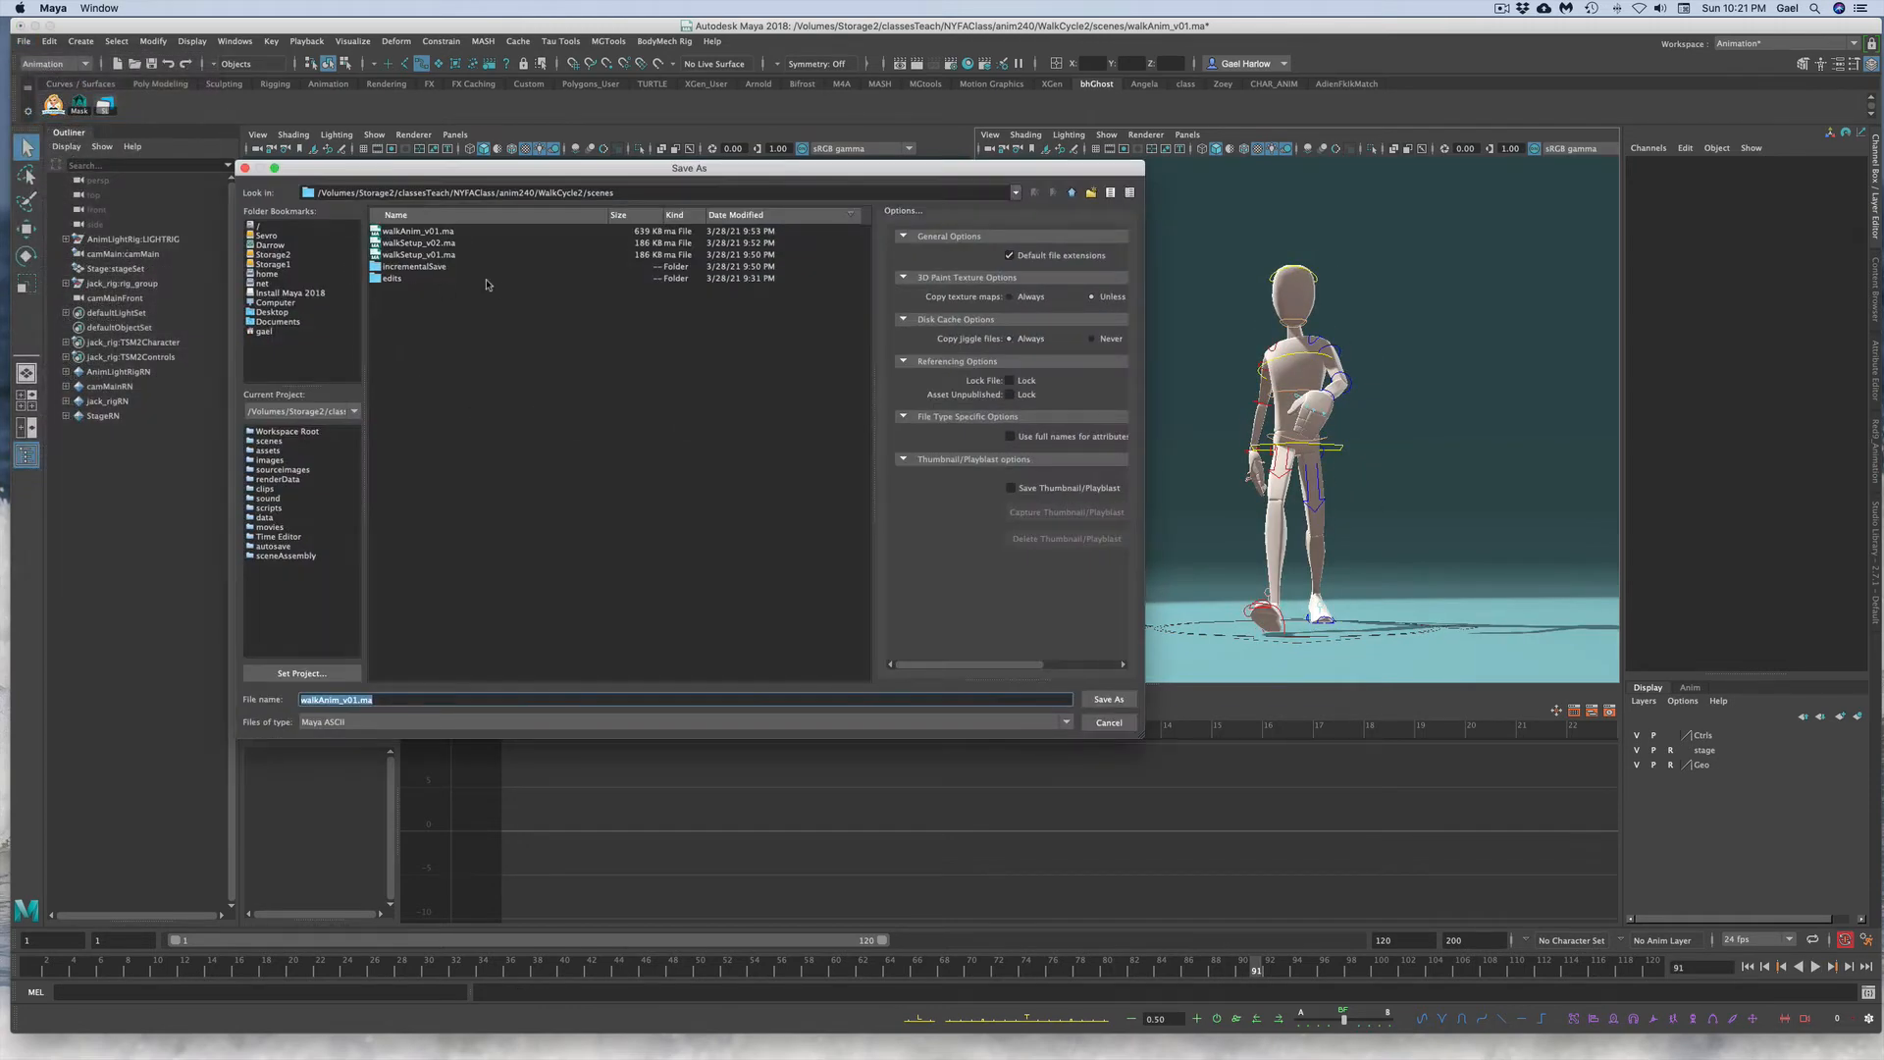
left_click(397, 232)
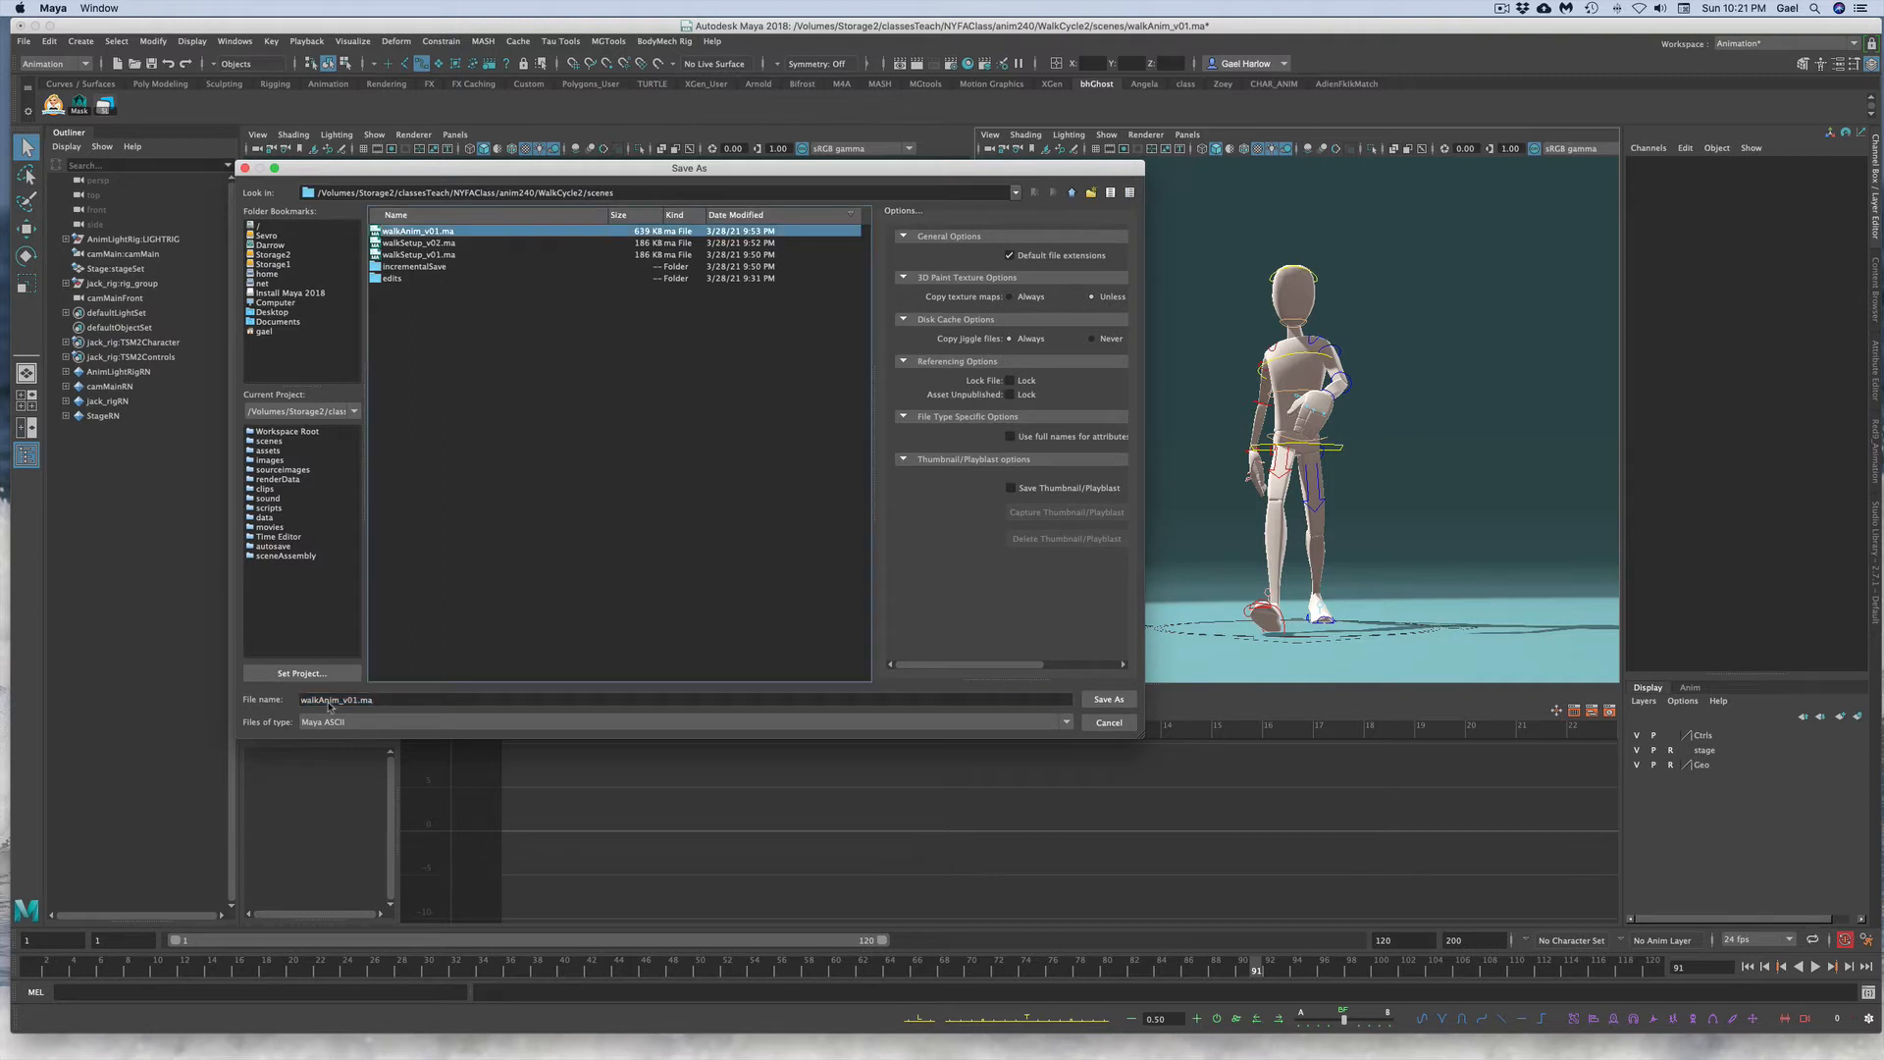
left_click(359, 699)
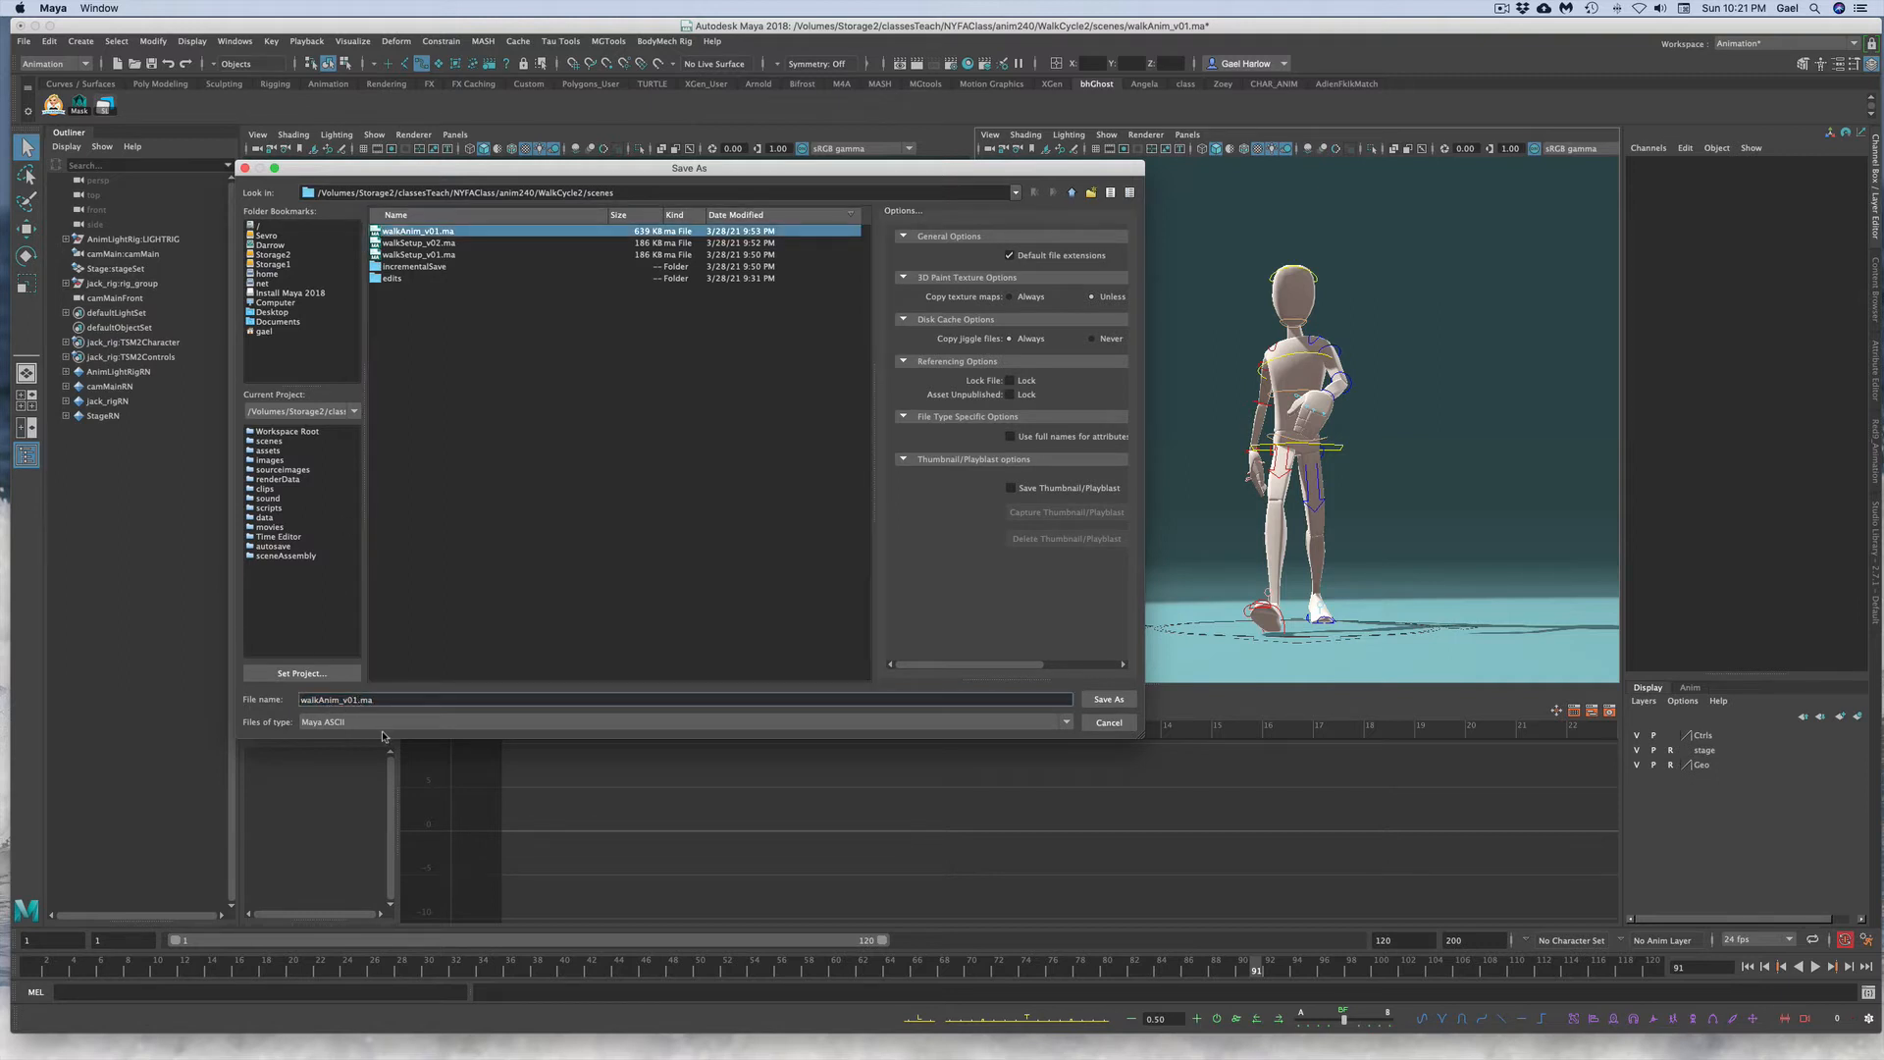
key("BackSpace")
type("2")
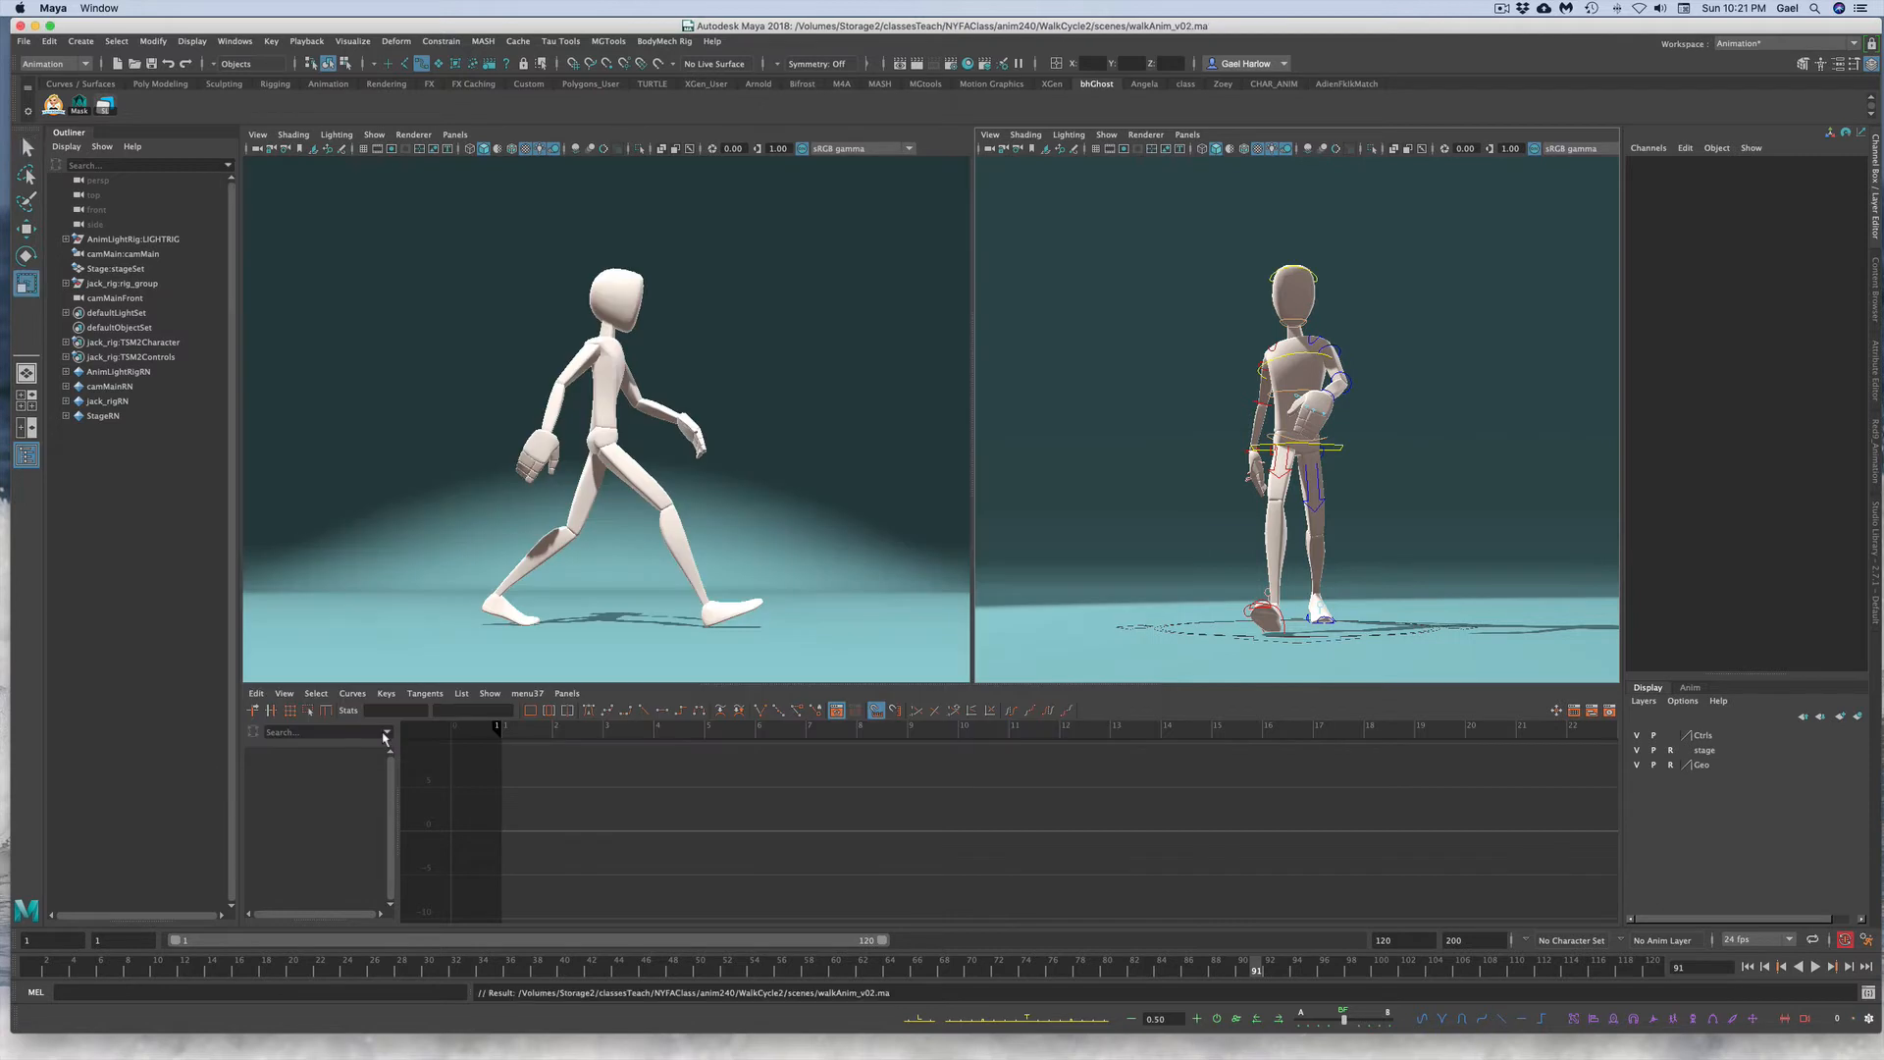
key("Return")
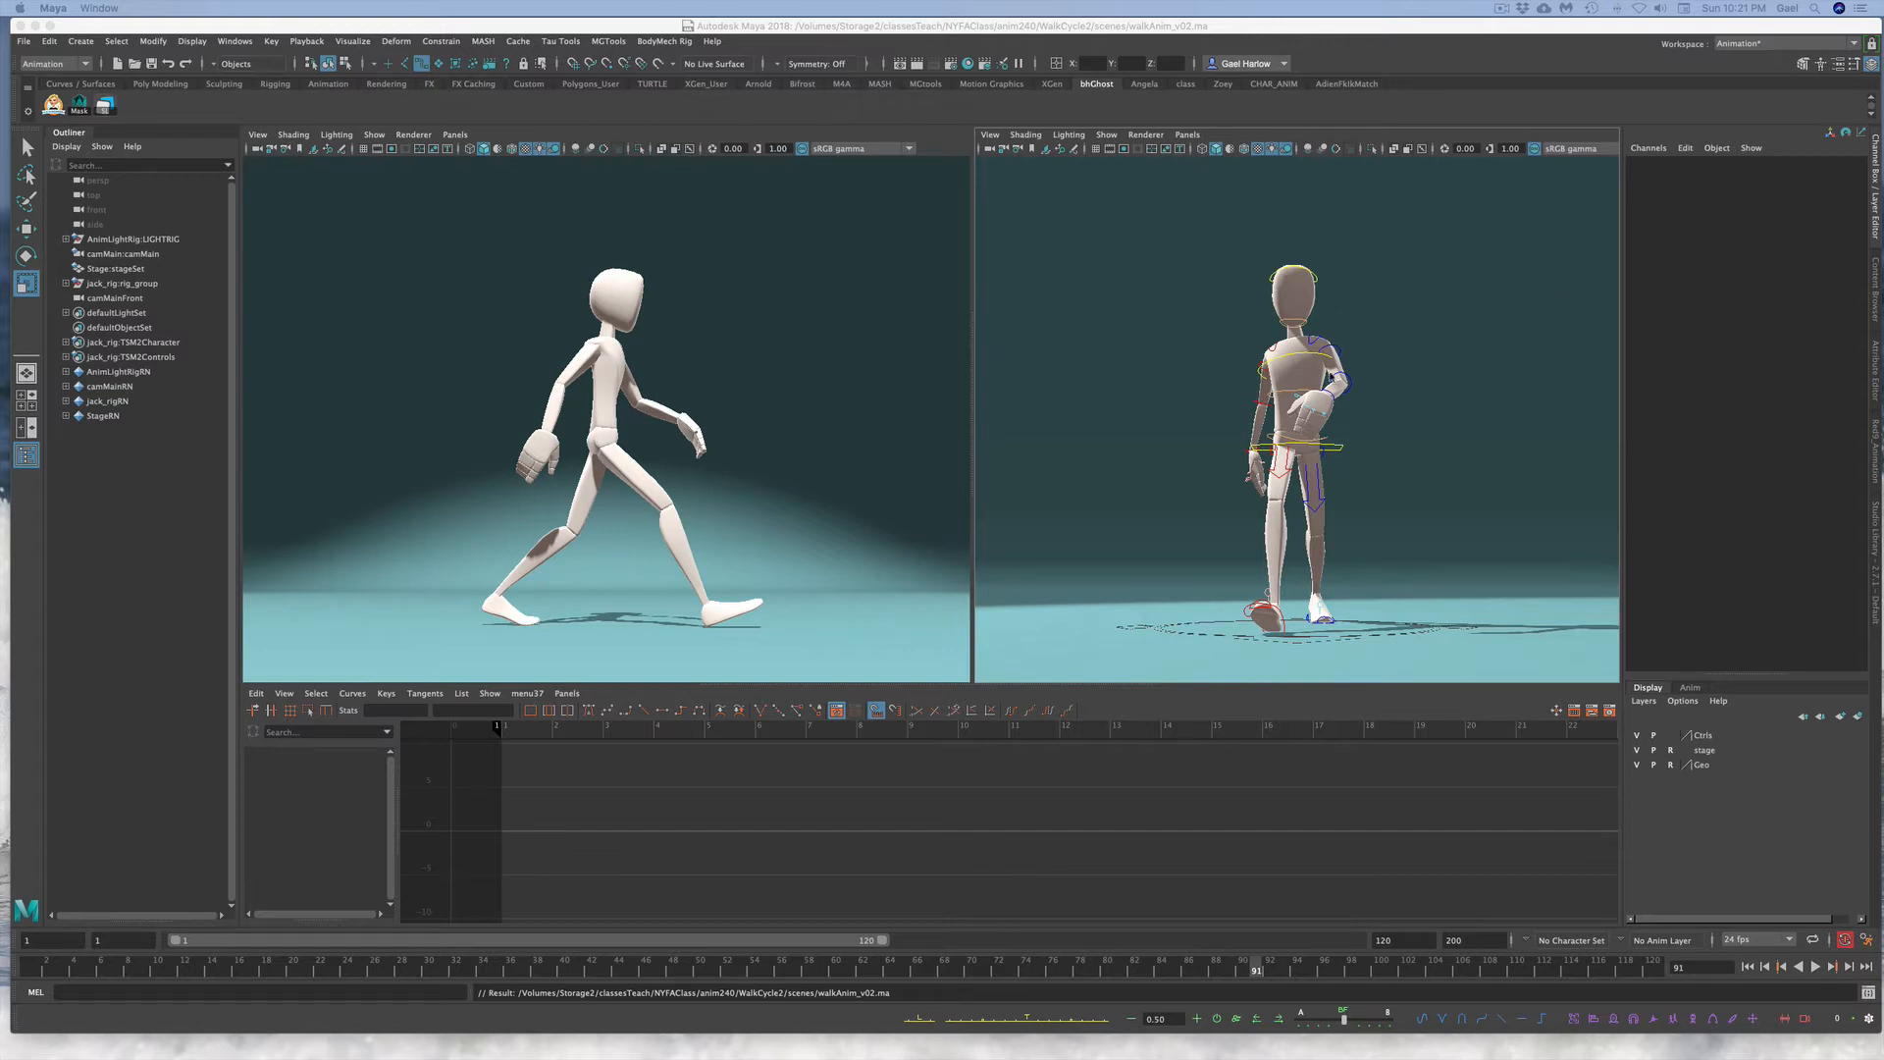
Step: Select the pelvis control and rotate it on X to about -10 degrees at frame 3
left_click(1268, 444)
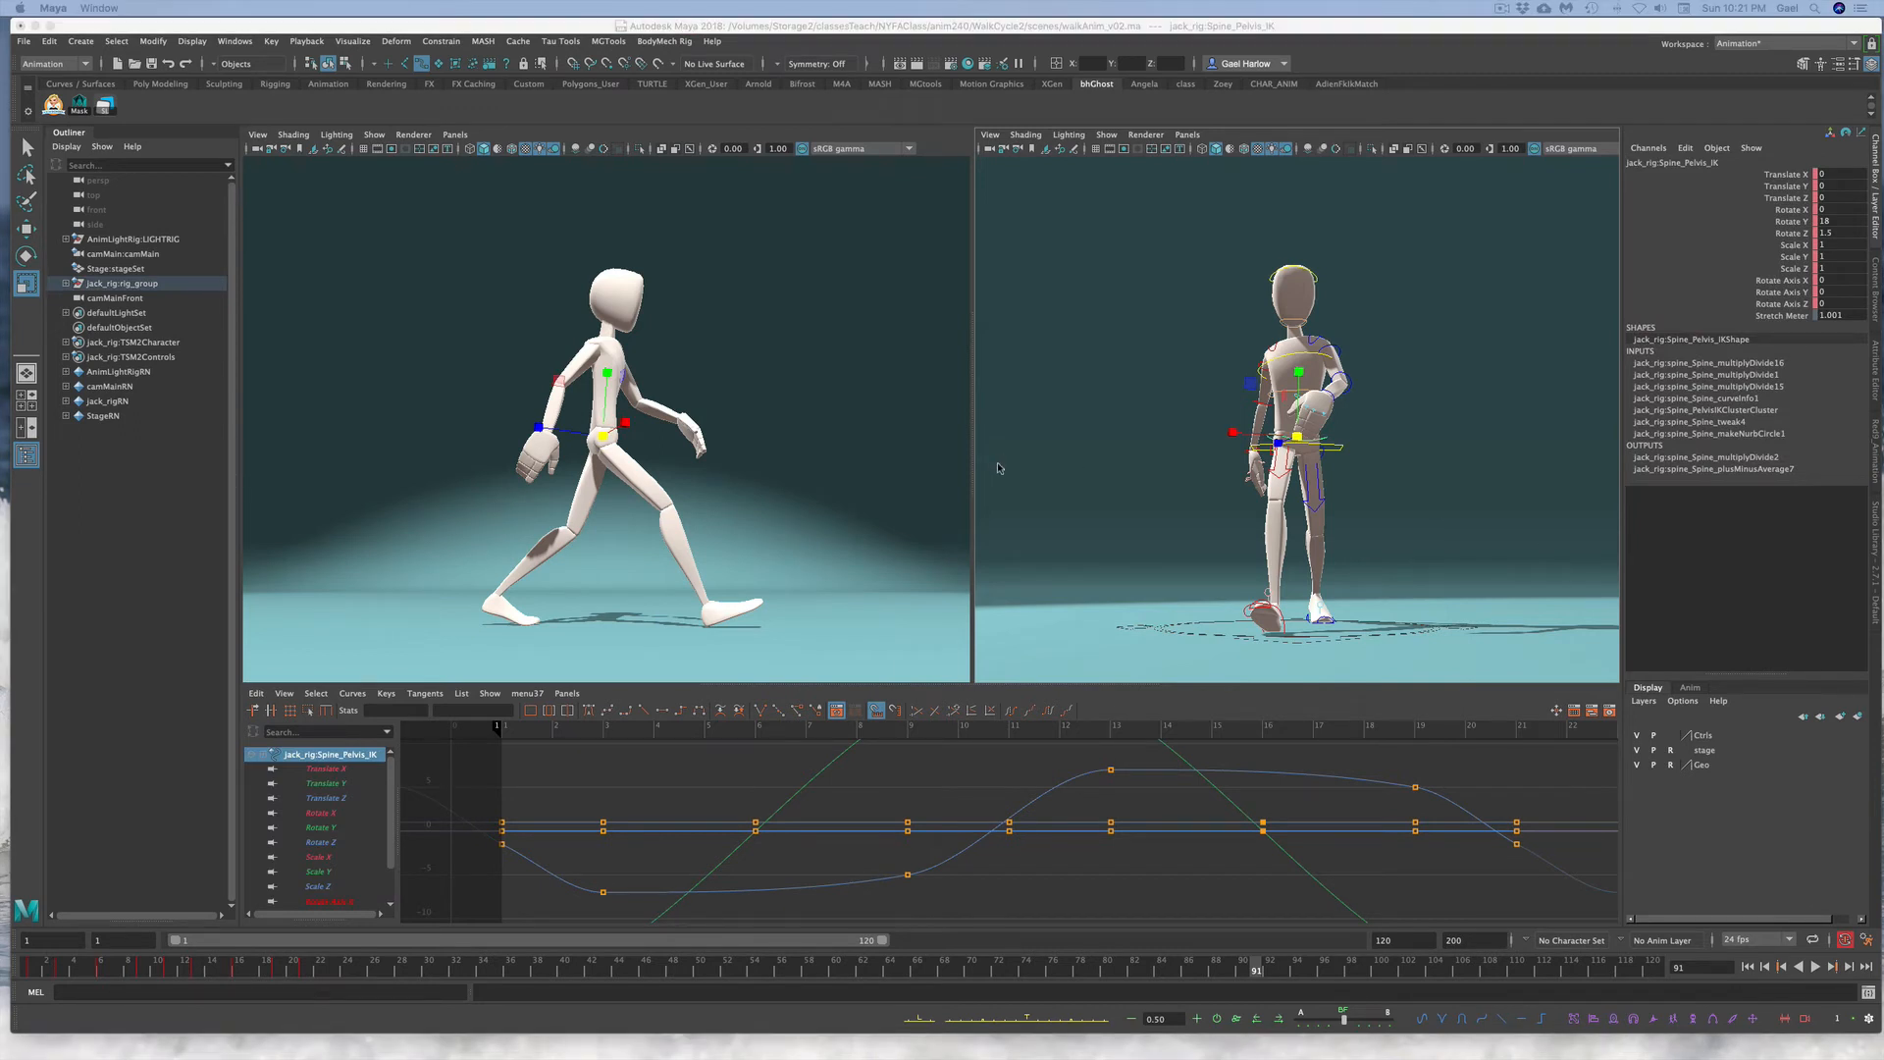
left_click(1421, 472)
left_click(1275, 432)
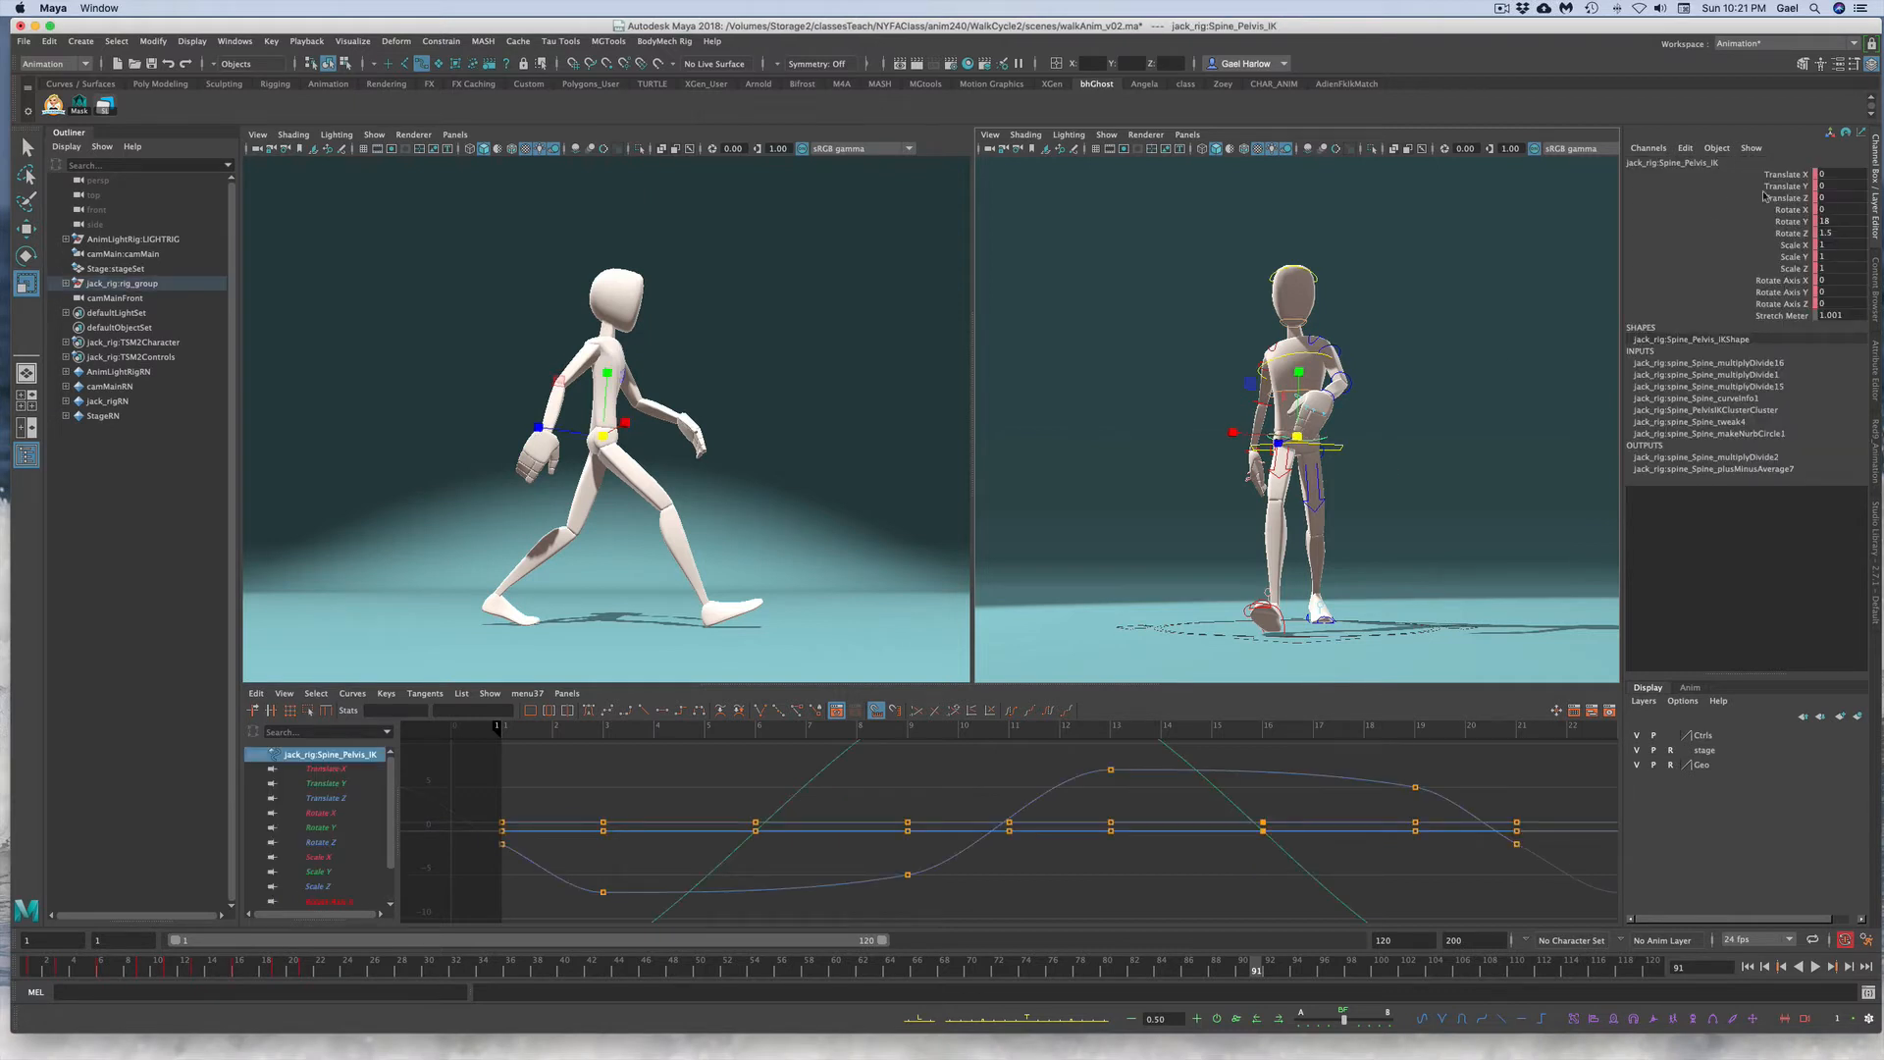
left_click(1785, 222)
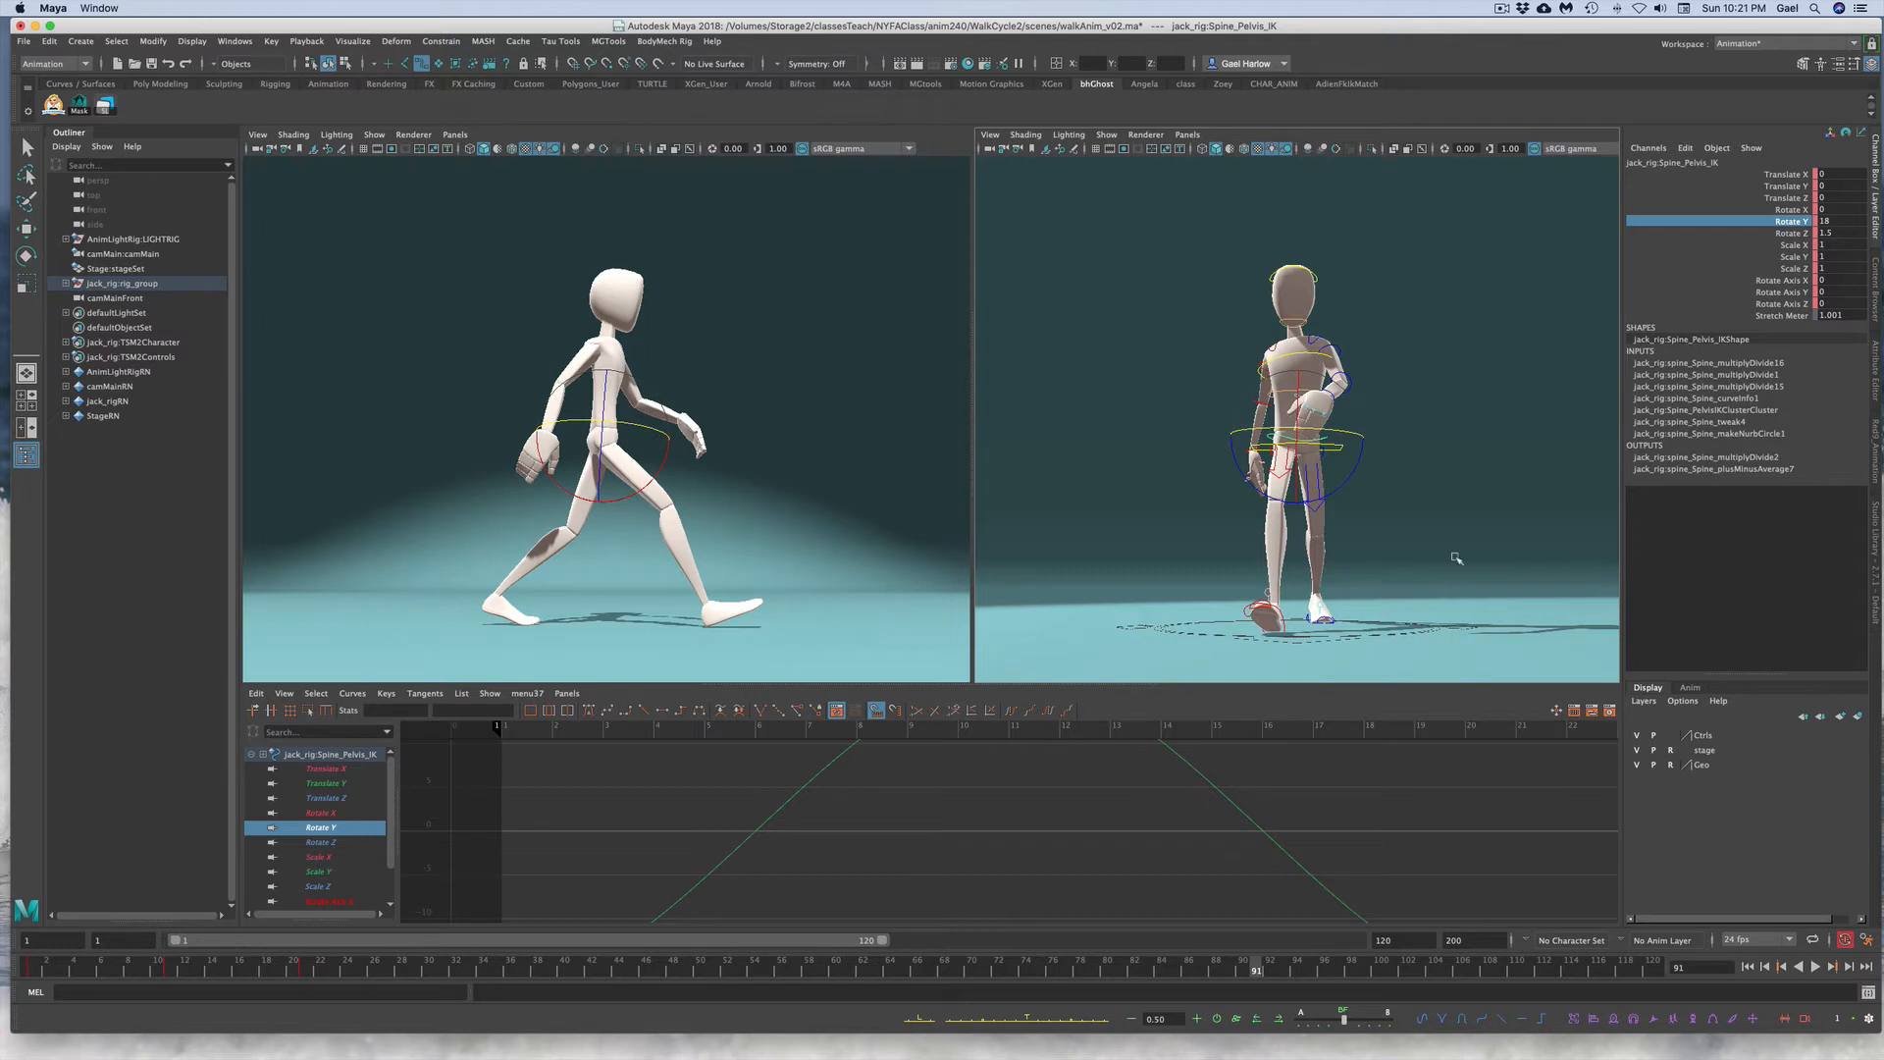
left_click(1774, 209)
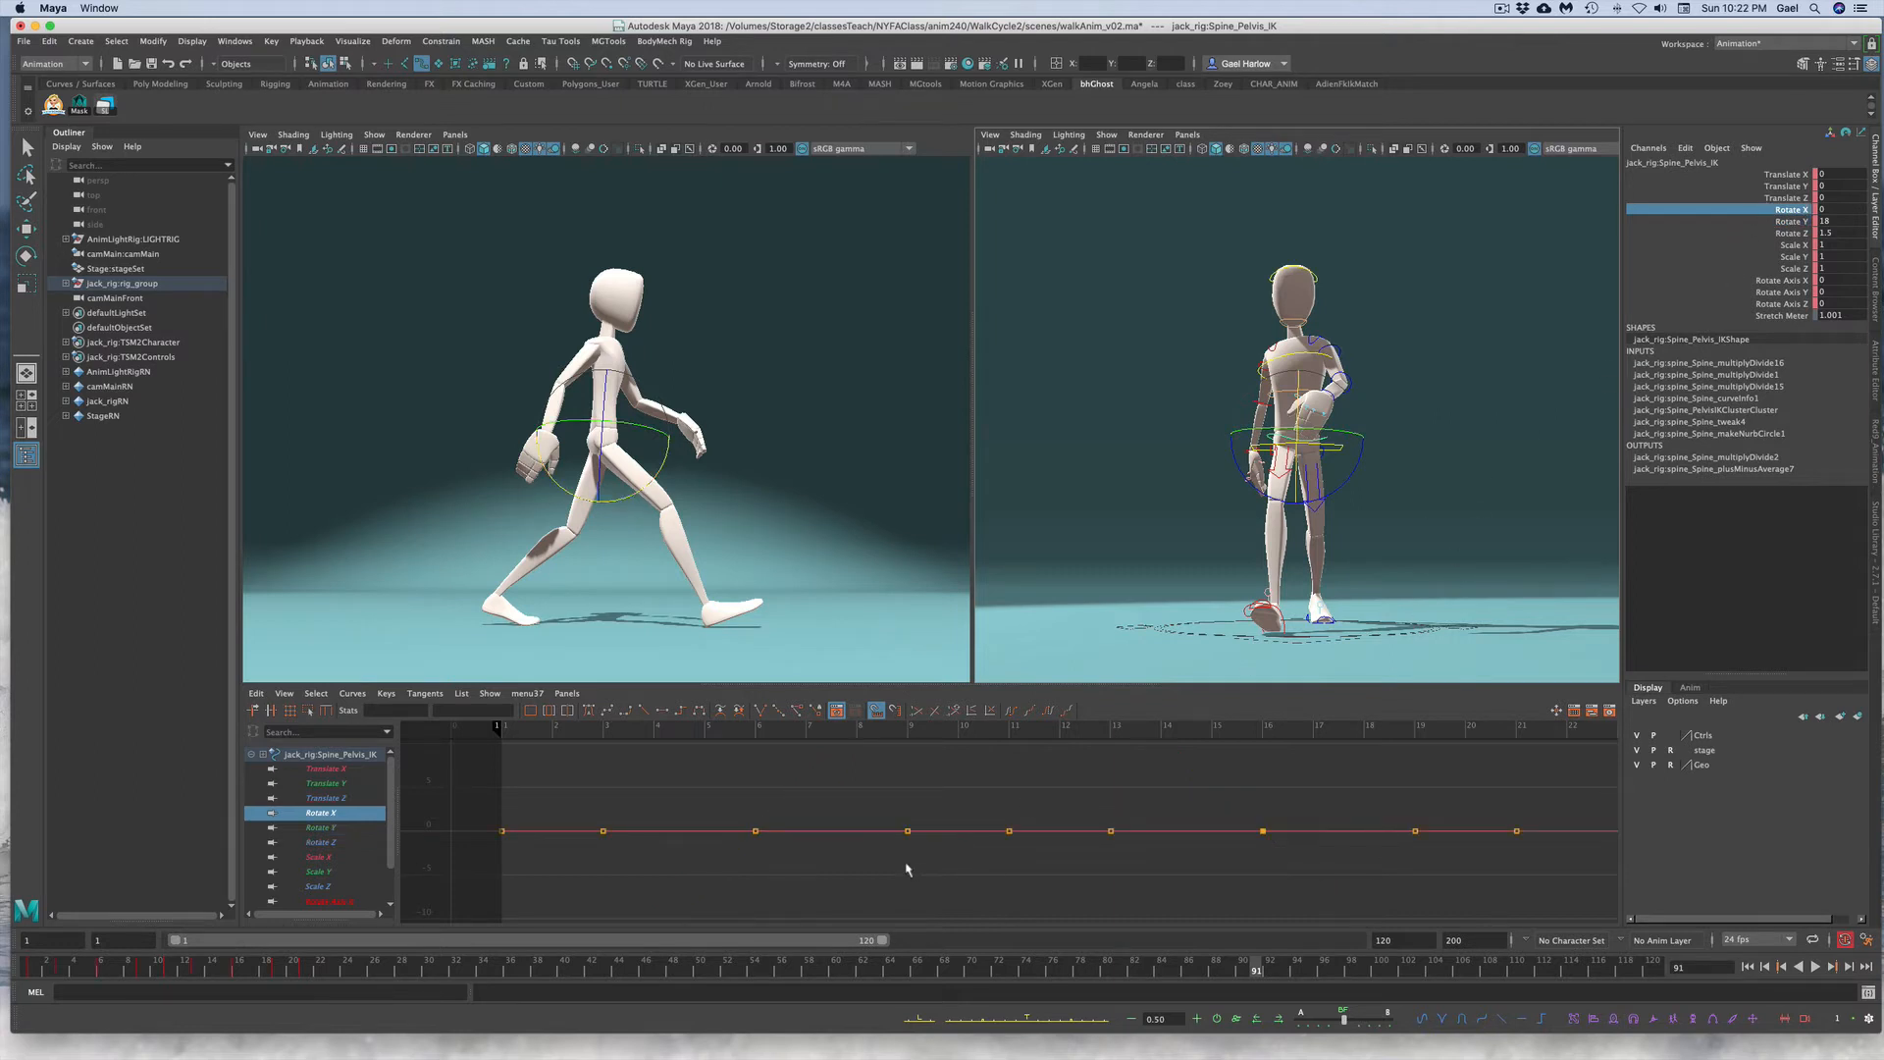
key("a")
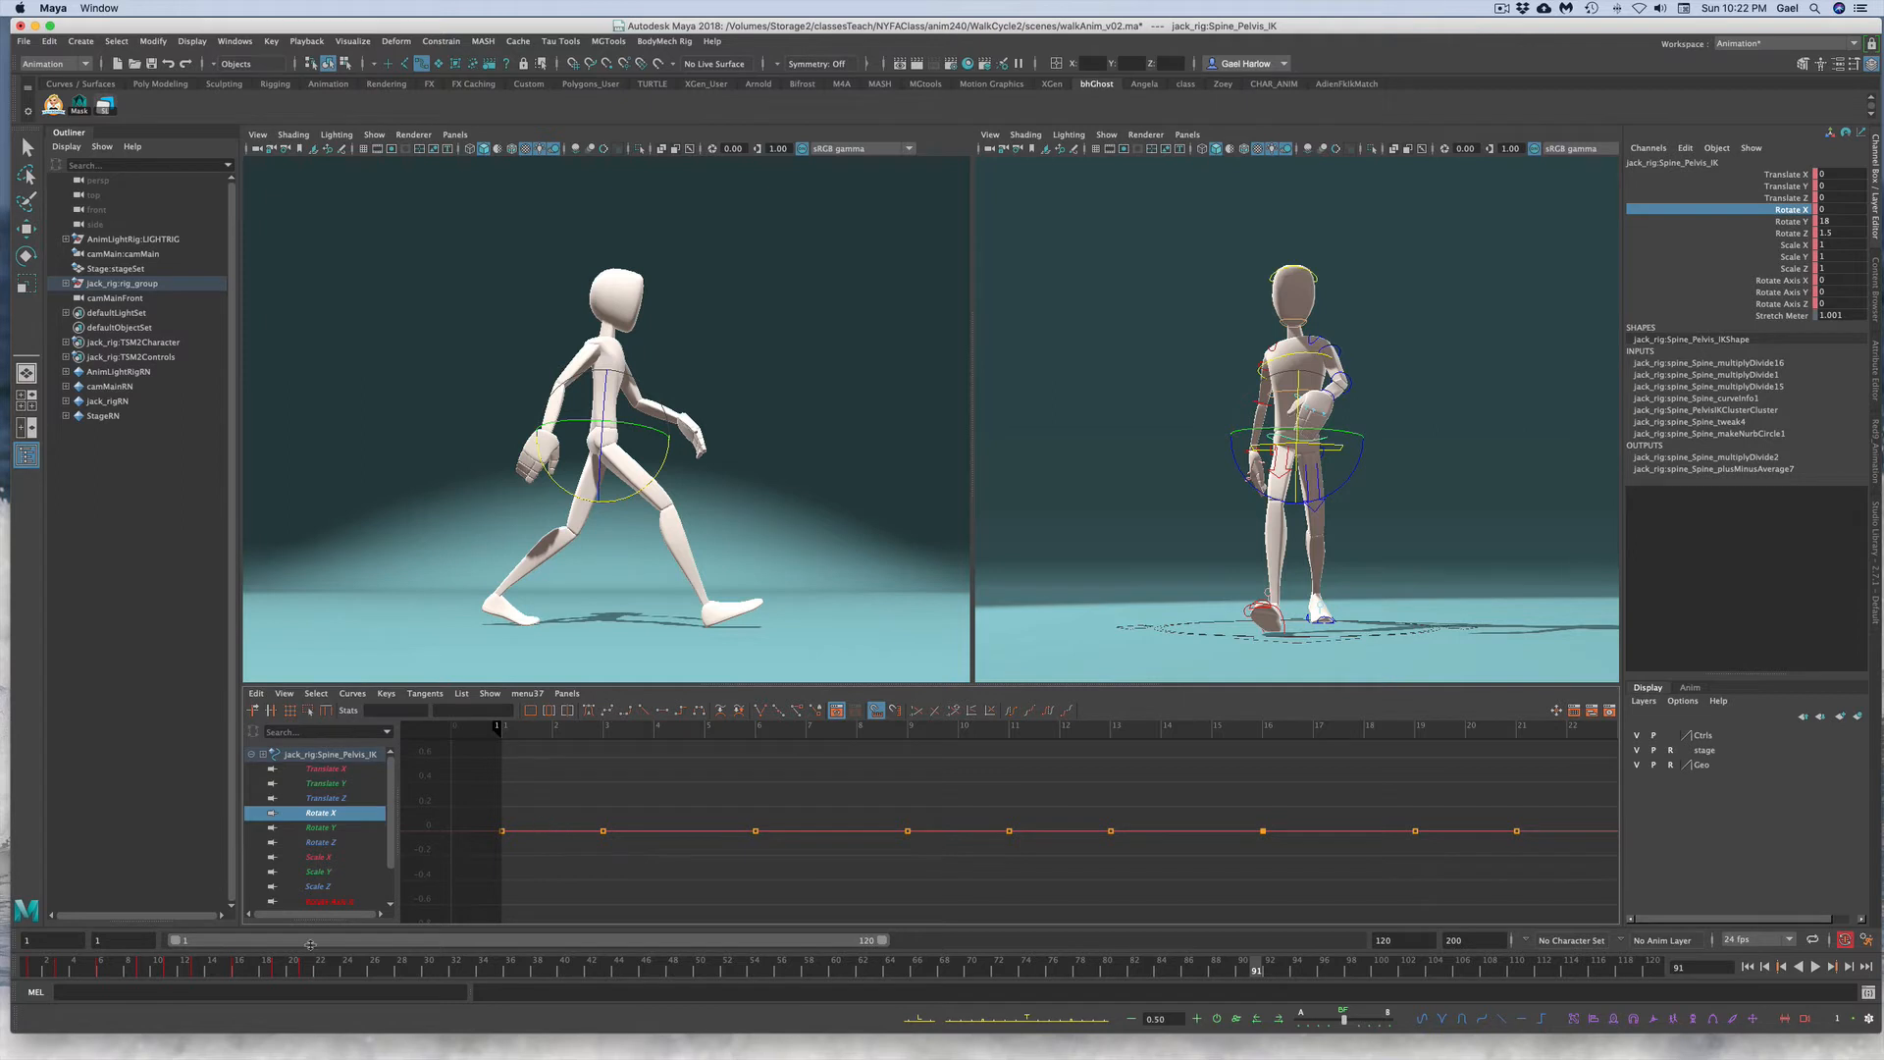
mouse_move(49, 974)
left_mouse_down()
mouse_move(30, 970)
mouse_move(60, 966)
left_mouse_up()
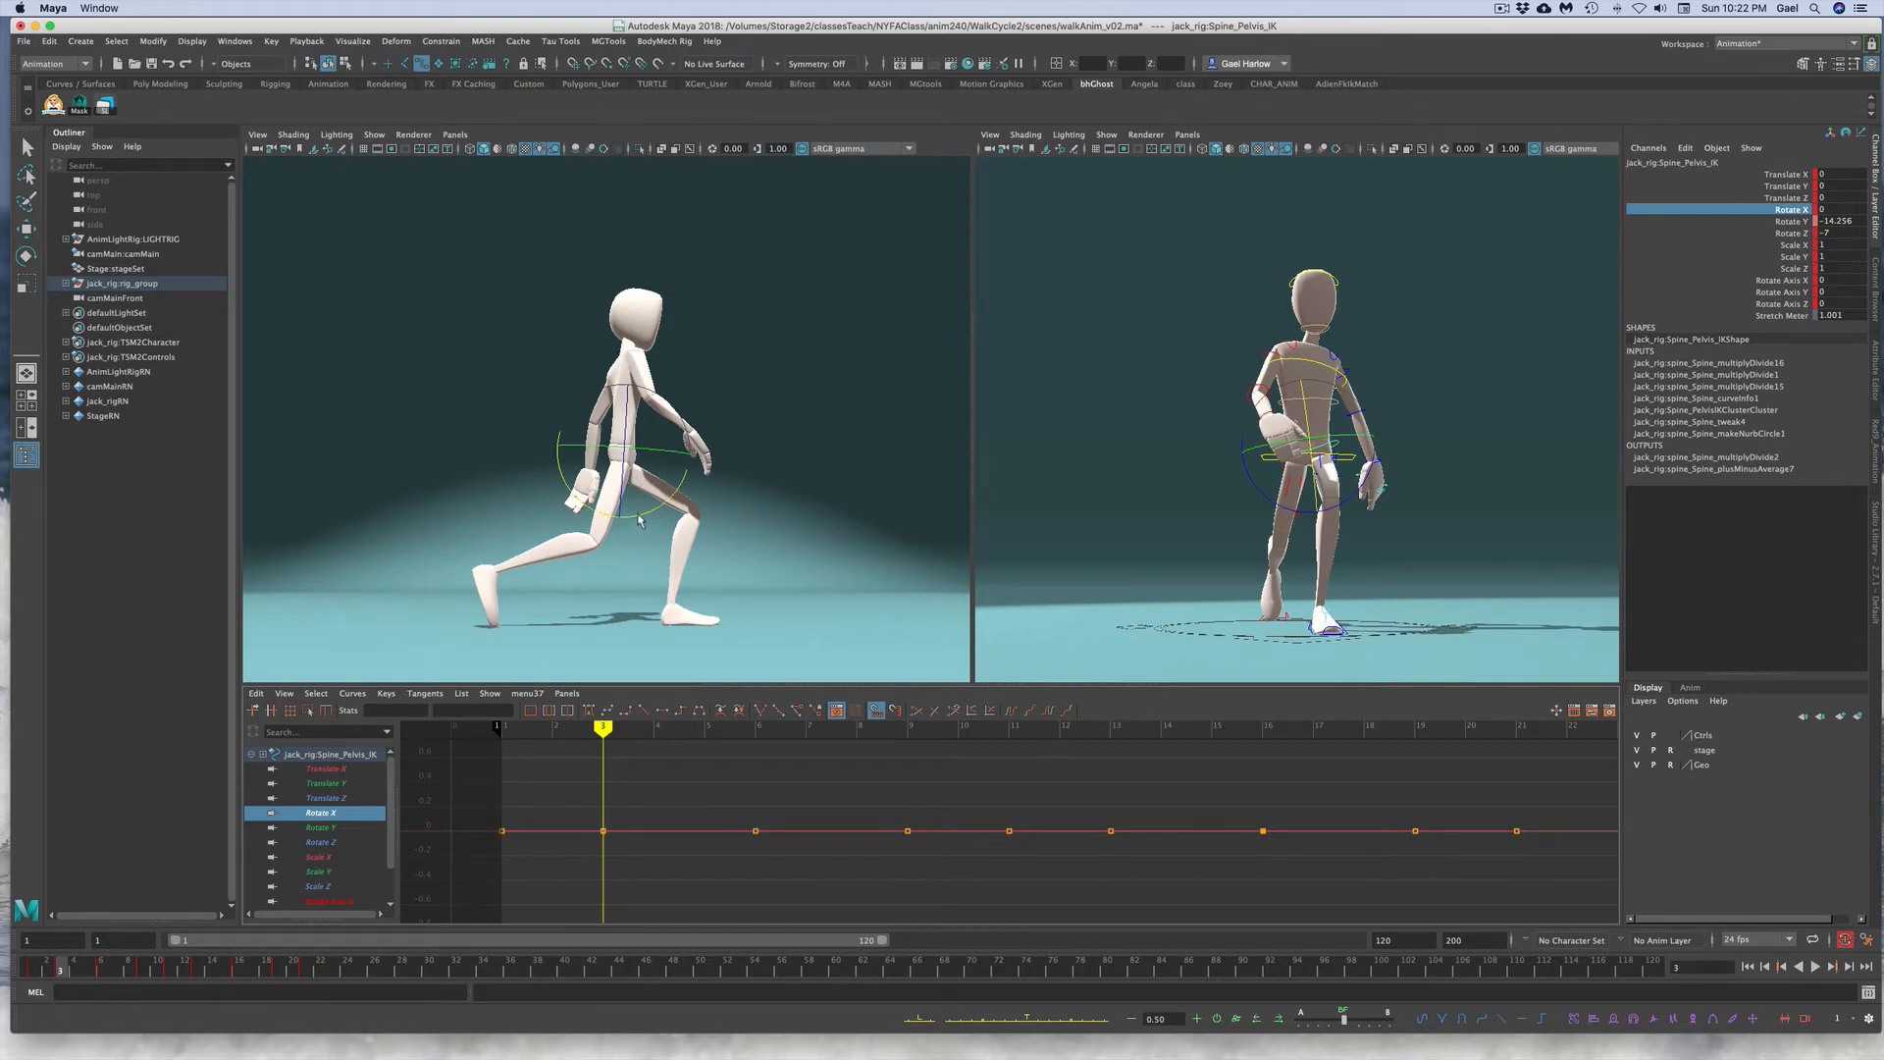
left_click_drag(639, 518, 629, 518)
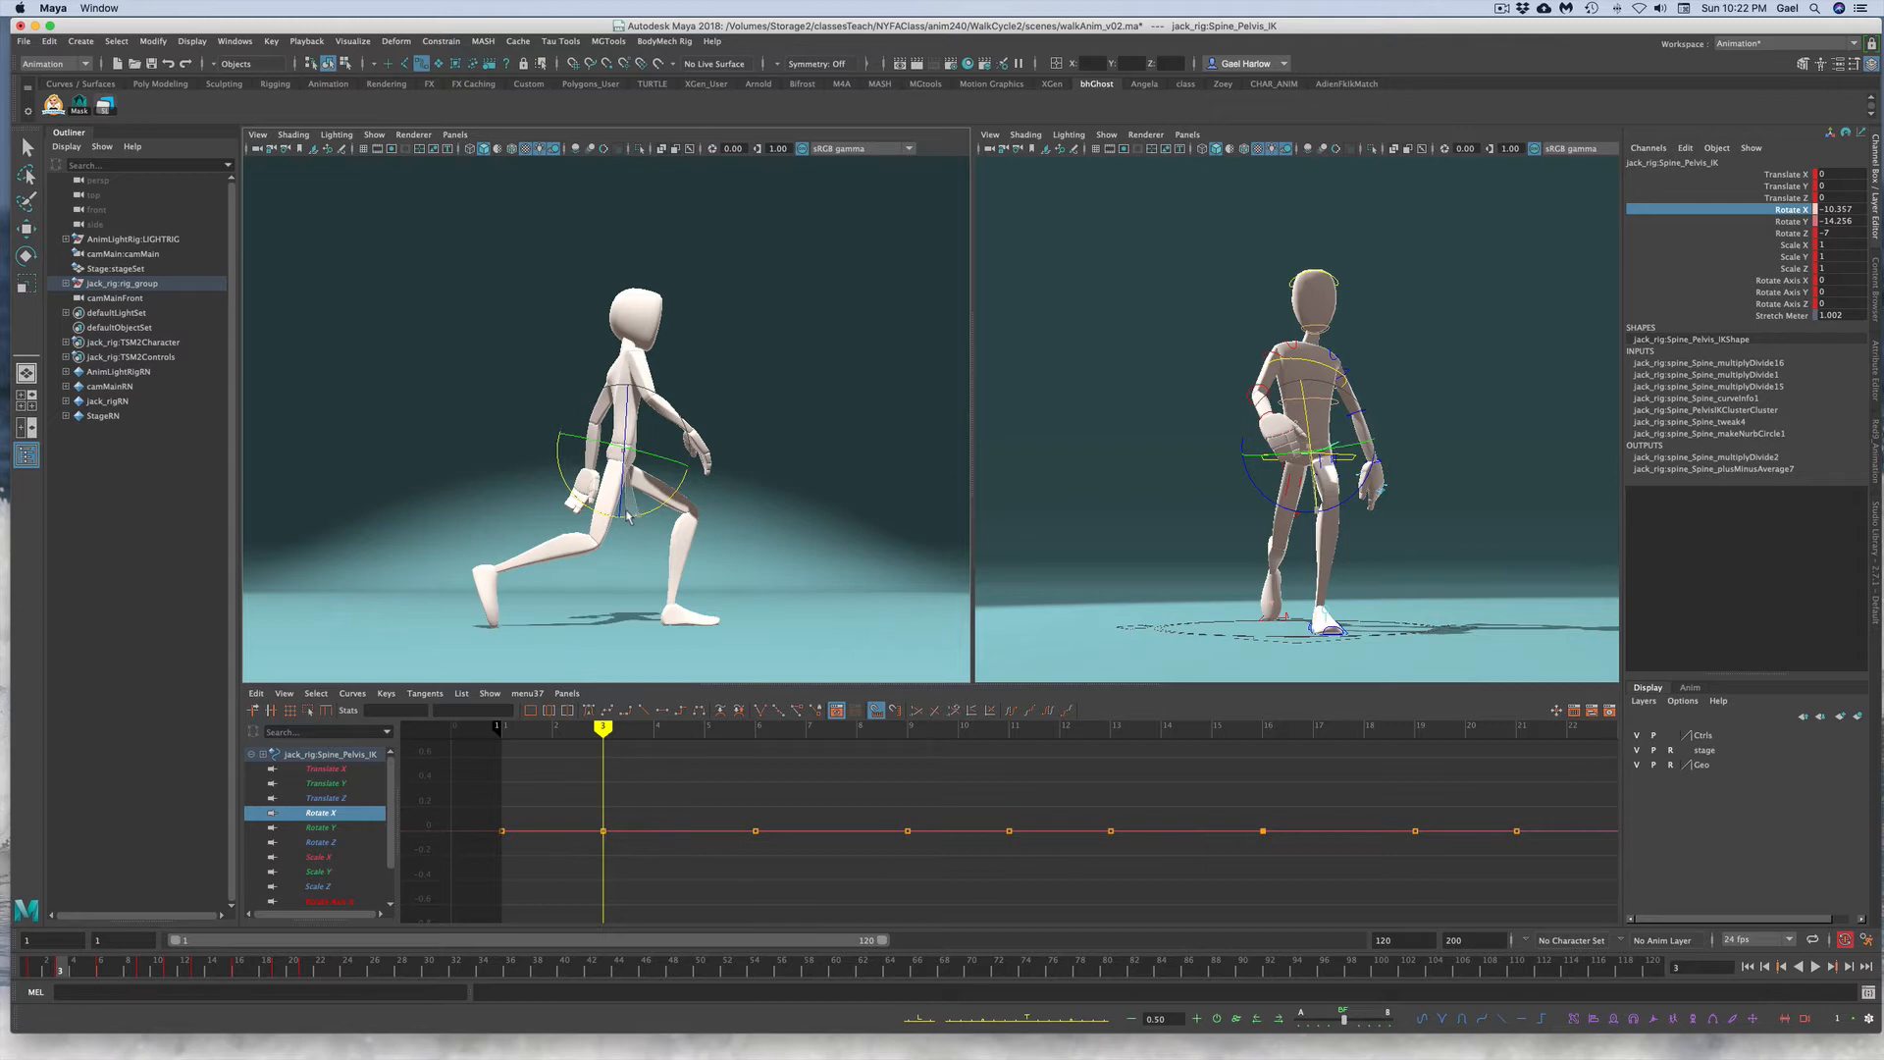
Step: Key the pelvis at frame 3, then rotate it on X to about 8.6 at frame 9 and key it
key("s")
left_click_drag(63, 971, 144, 970)
left_click(908, 831)
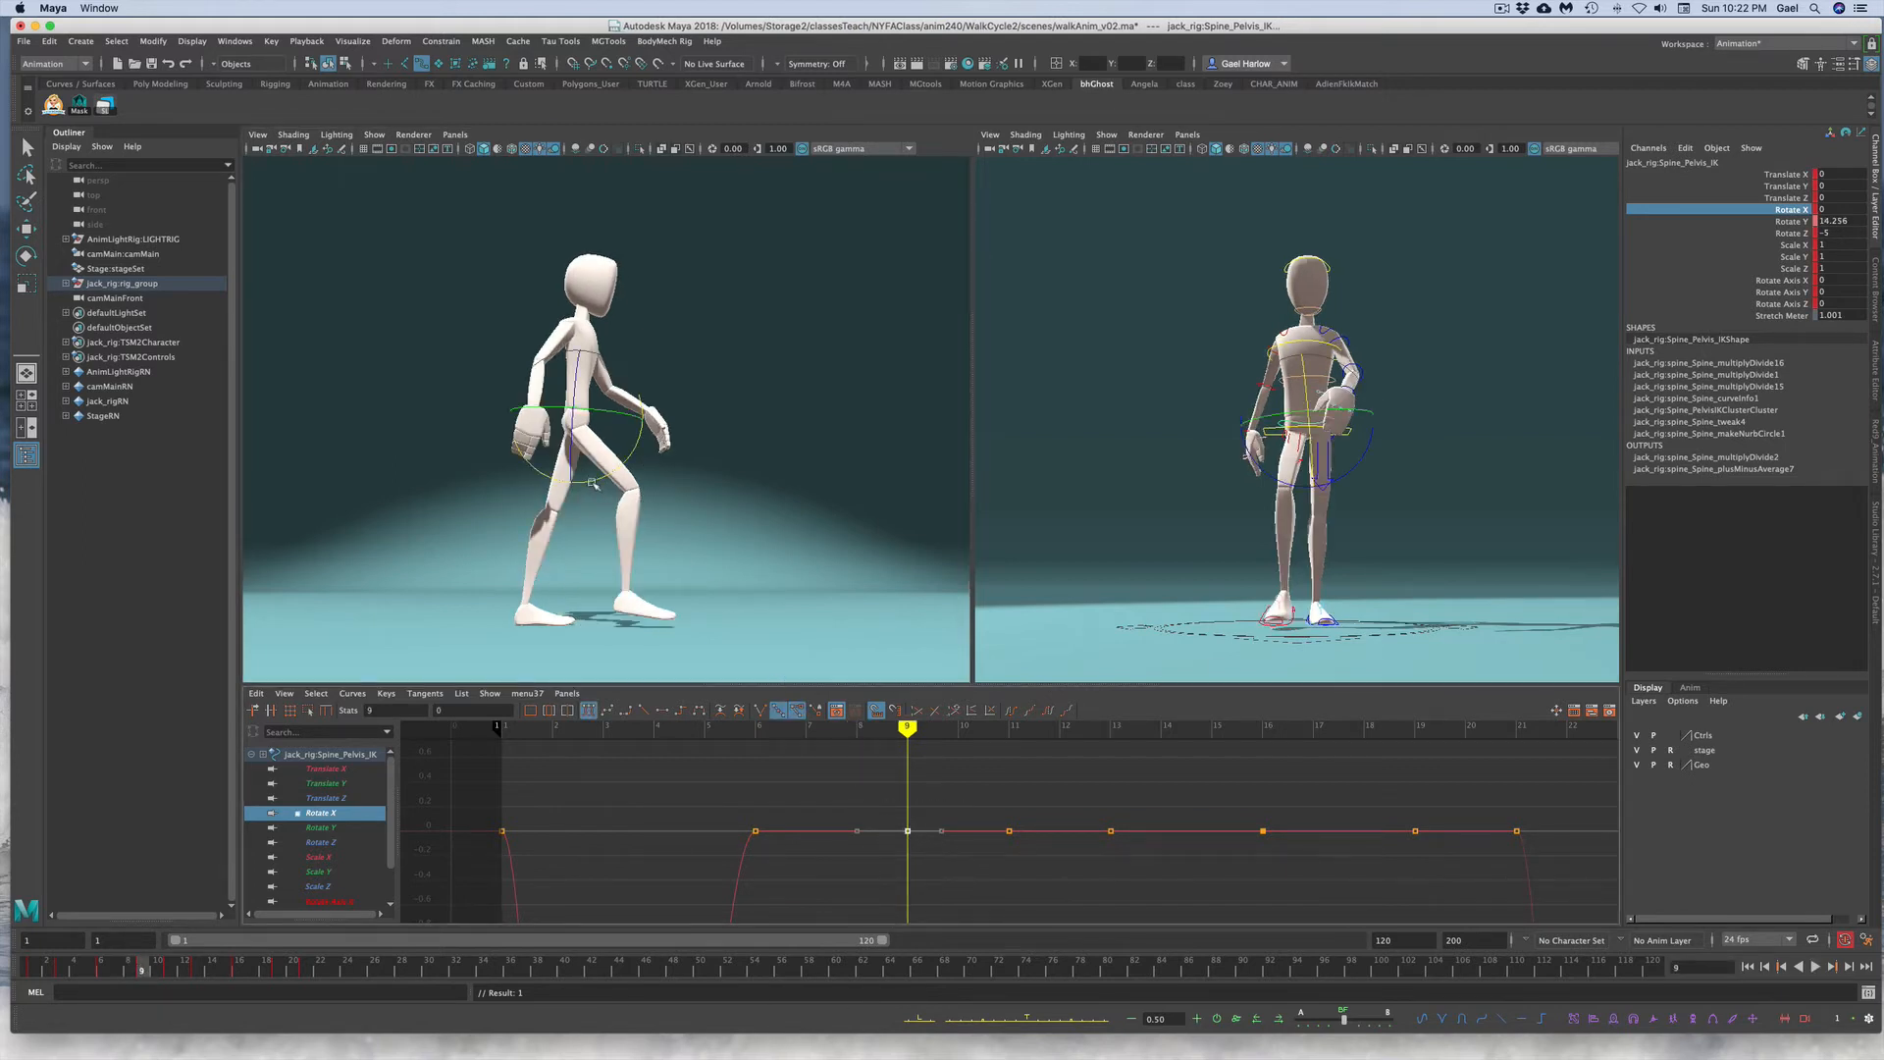
left_click_drag(591, 481, 602, 480)
key("s")
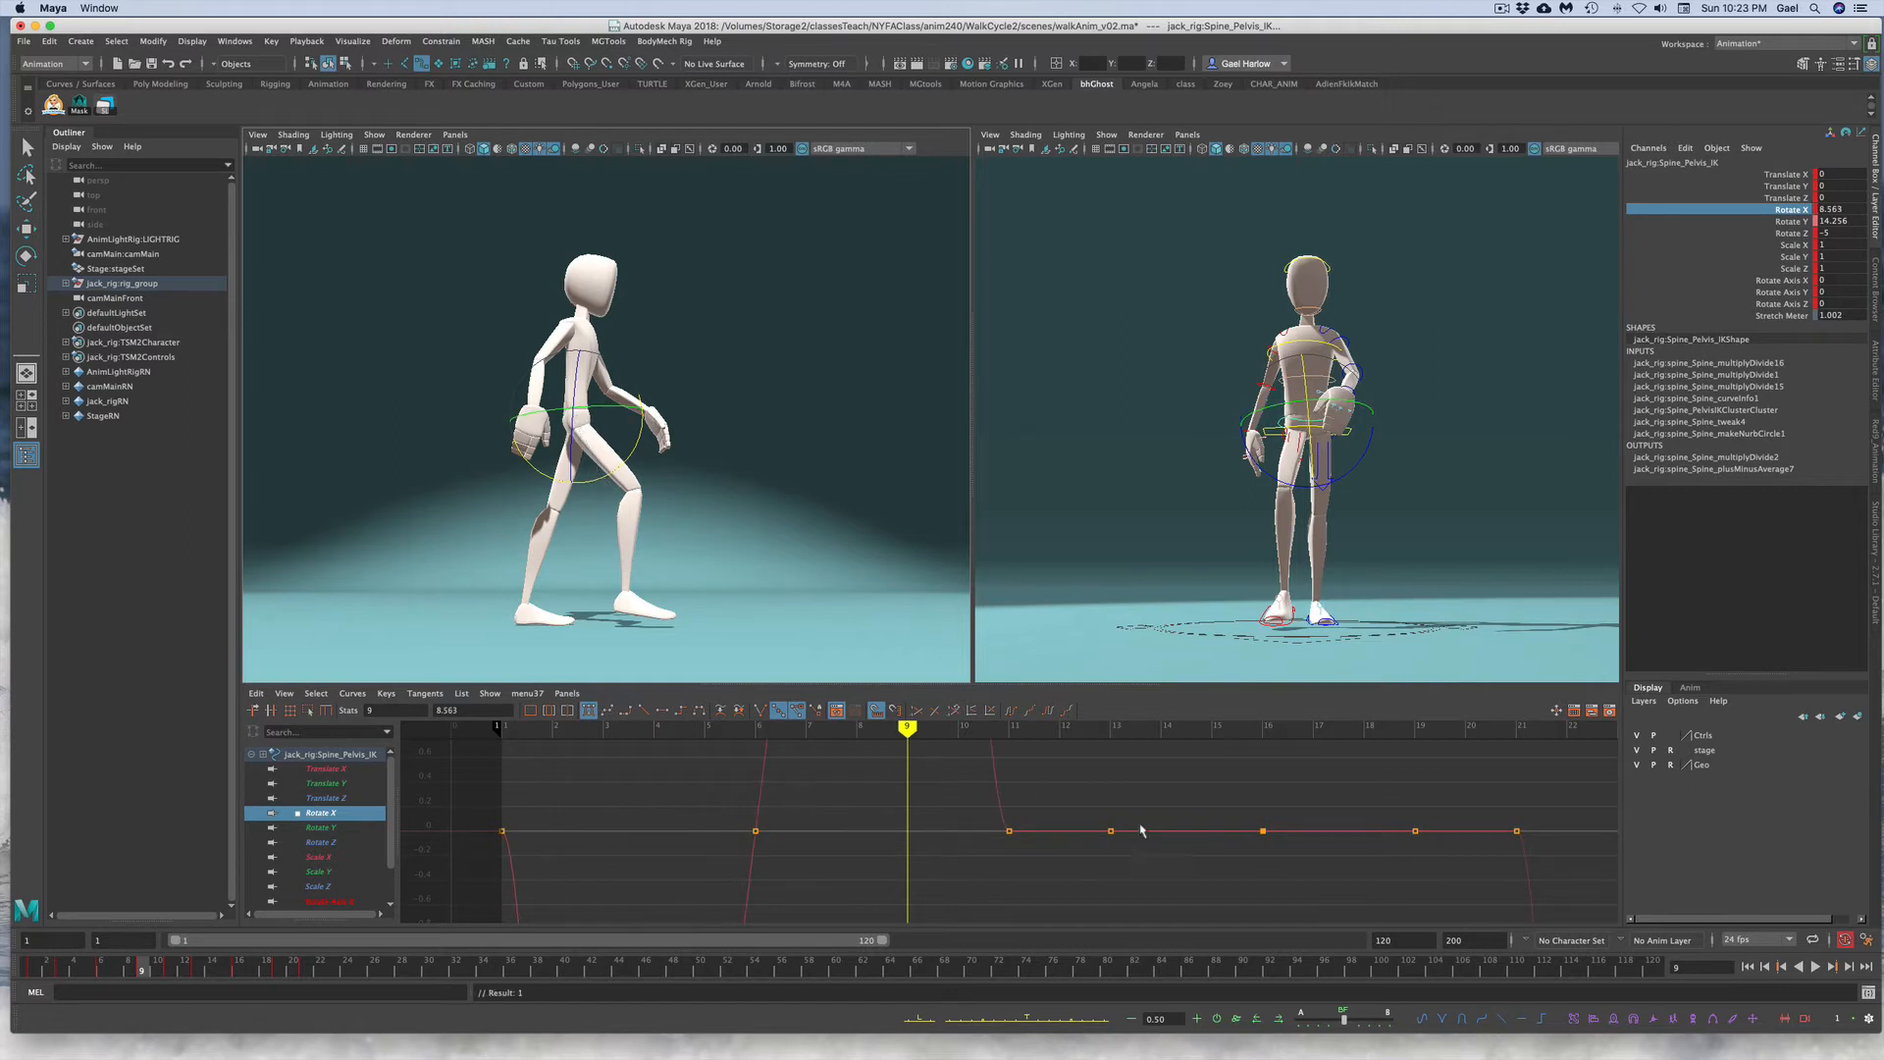
Step: Adjust the tangents of the frame-9 peak on the pelvis Rotate X curve and play back from frame 1
right_click_drag(1017, 892, 868, 903, "alt")
key("f")
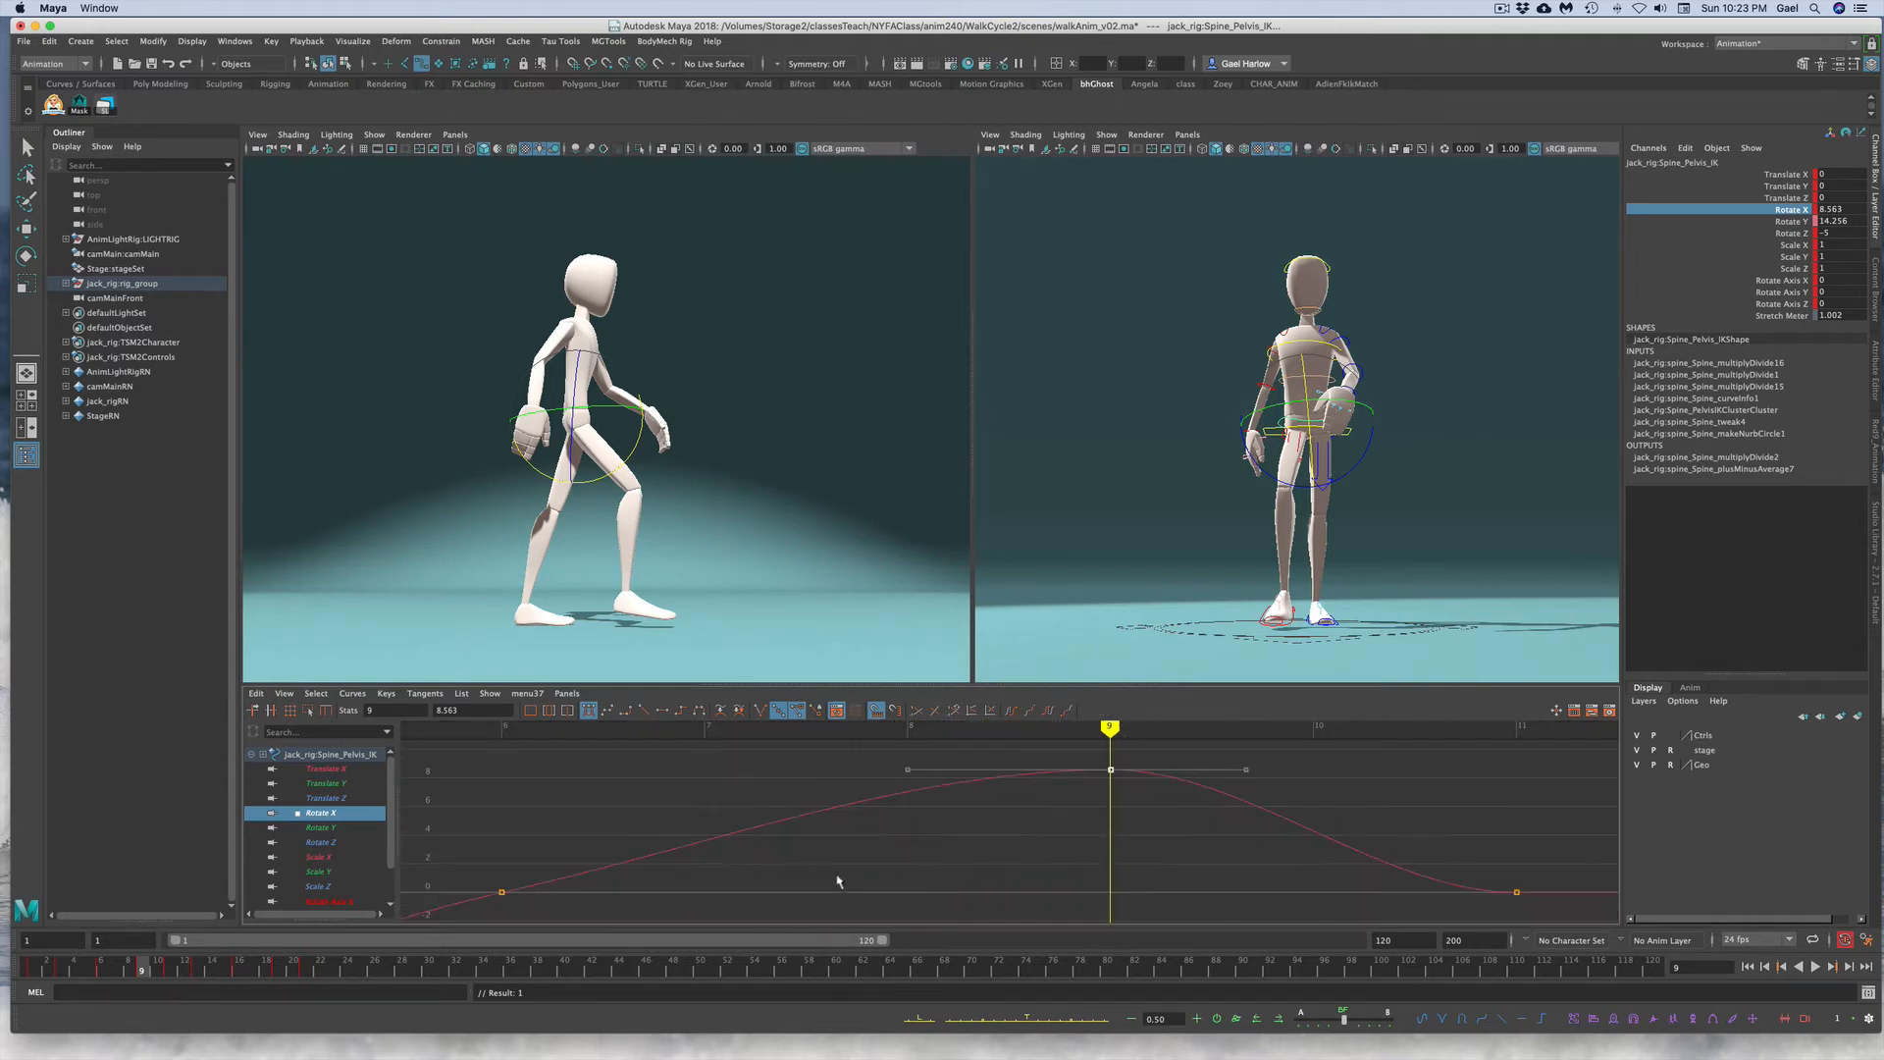
left_click(881, 867)
key("a")
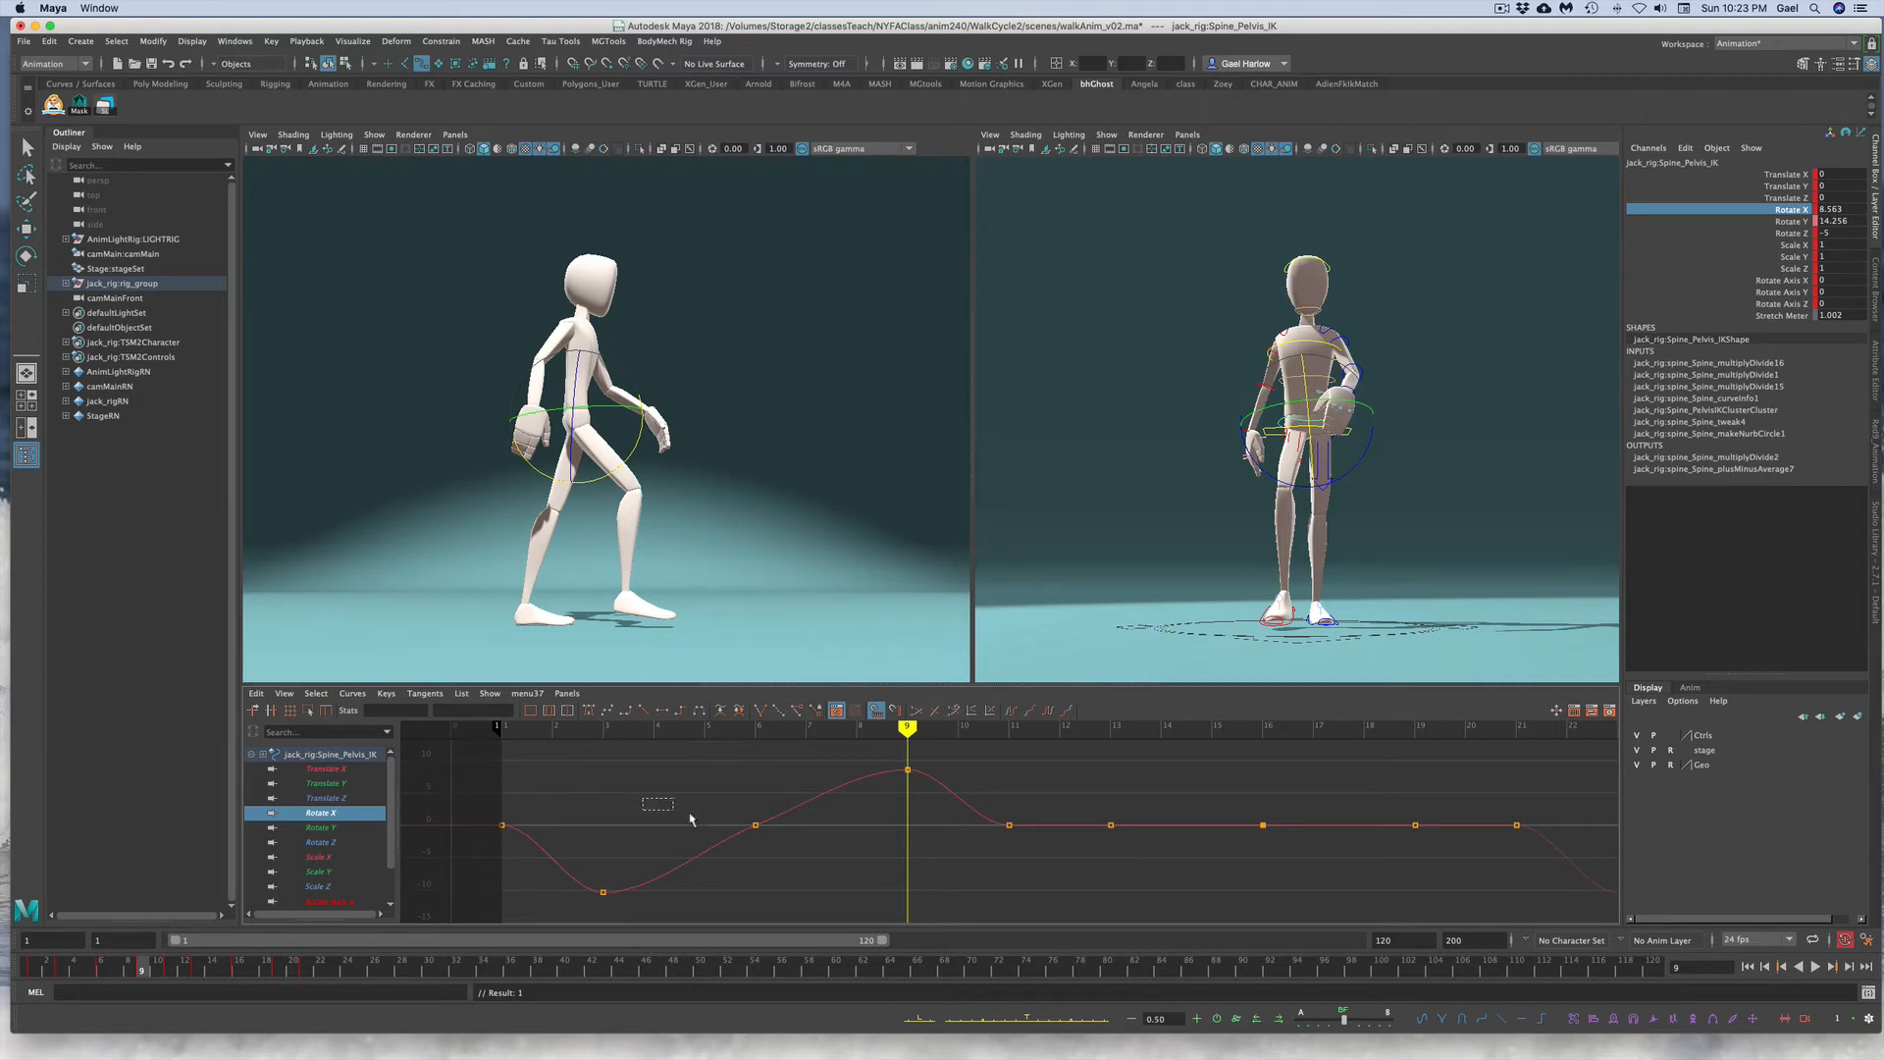
left_click_drag(643, 798, 789, 853)
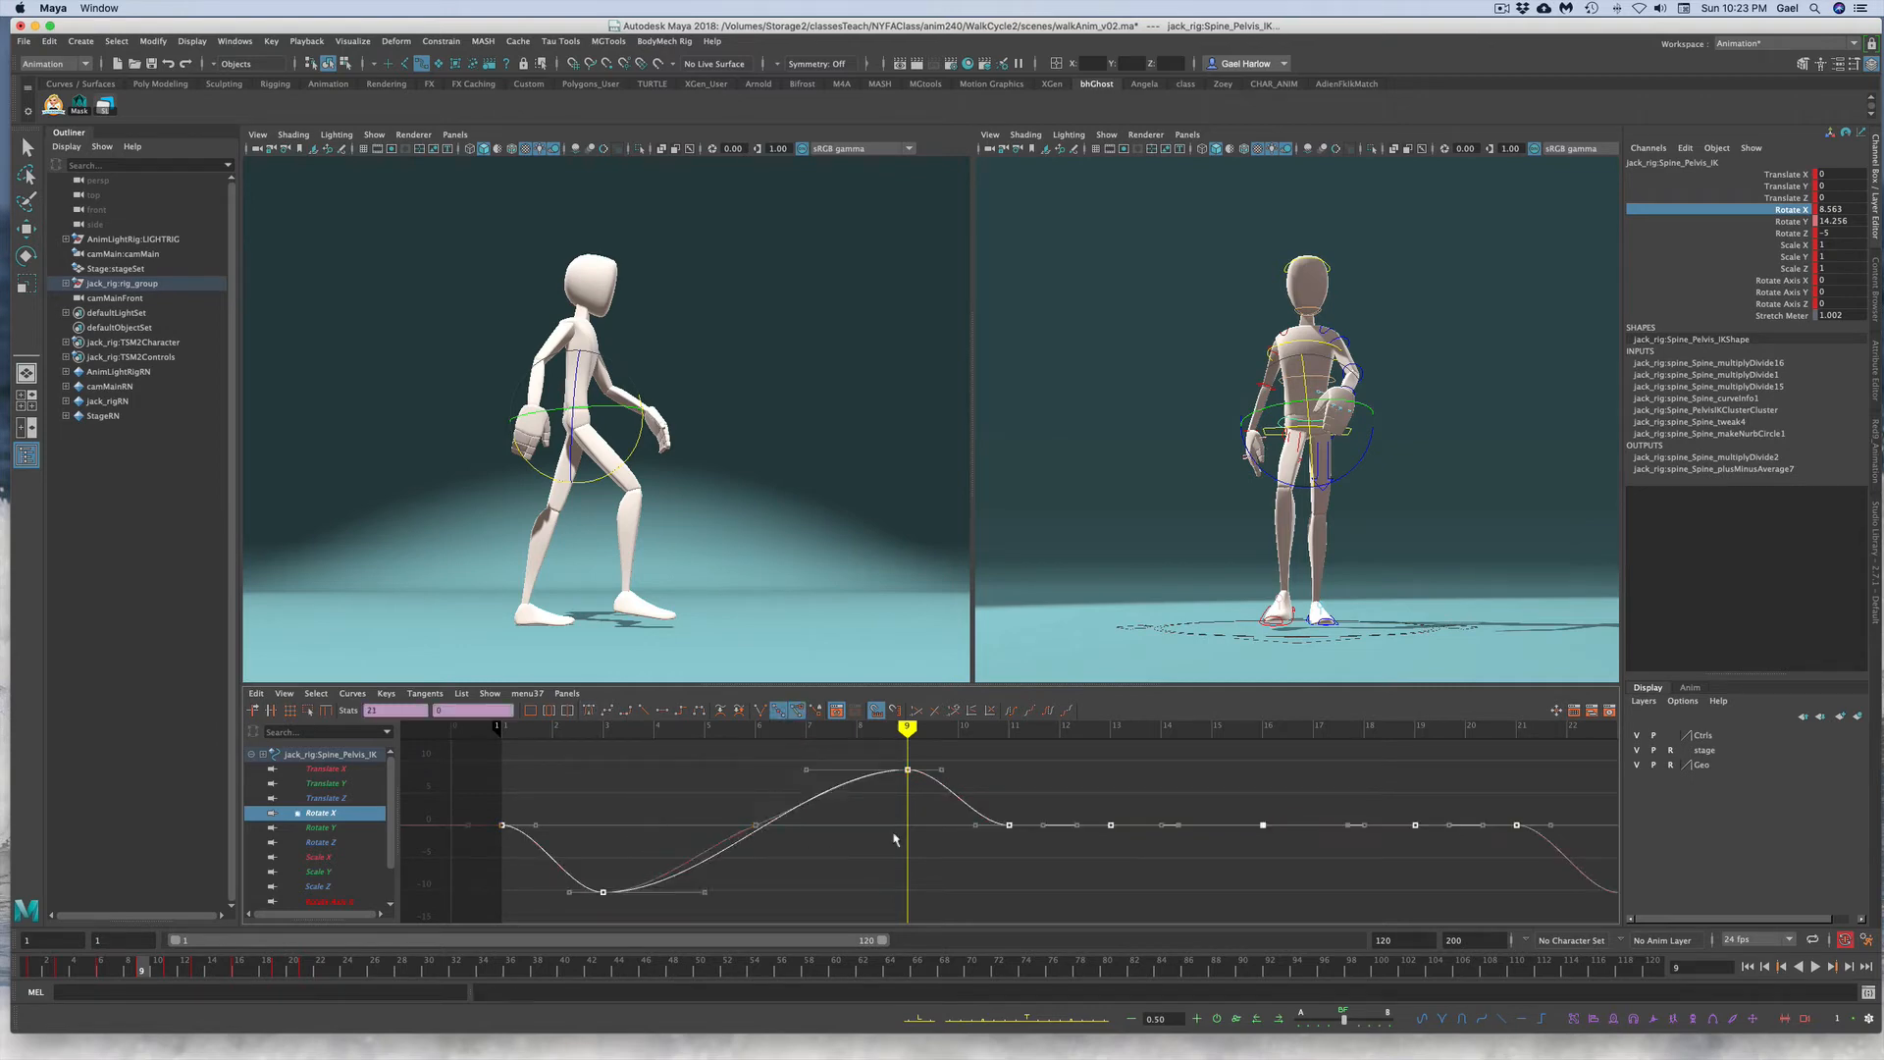
left_click(857, 742)
left_click_drag(864, 747, 945, 811)
middle_click_drag(932, 796, 931, 803)
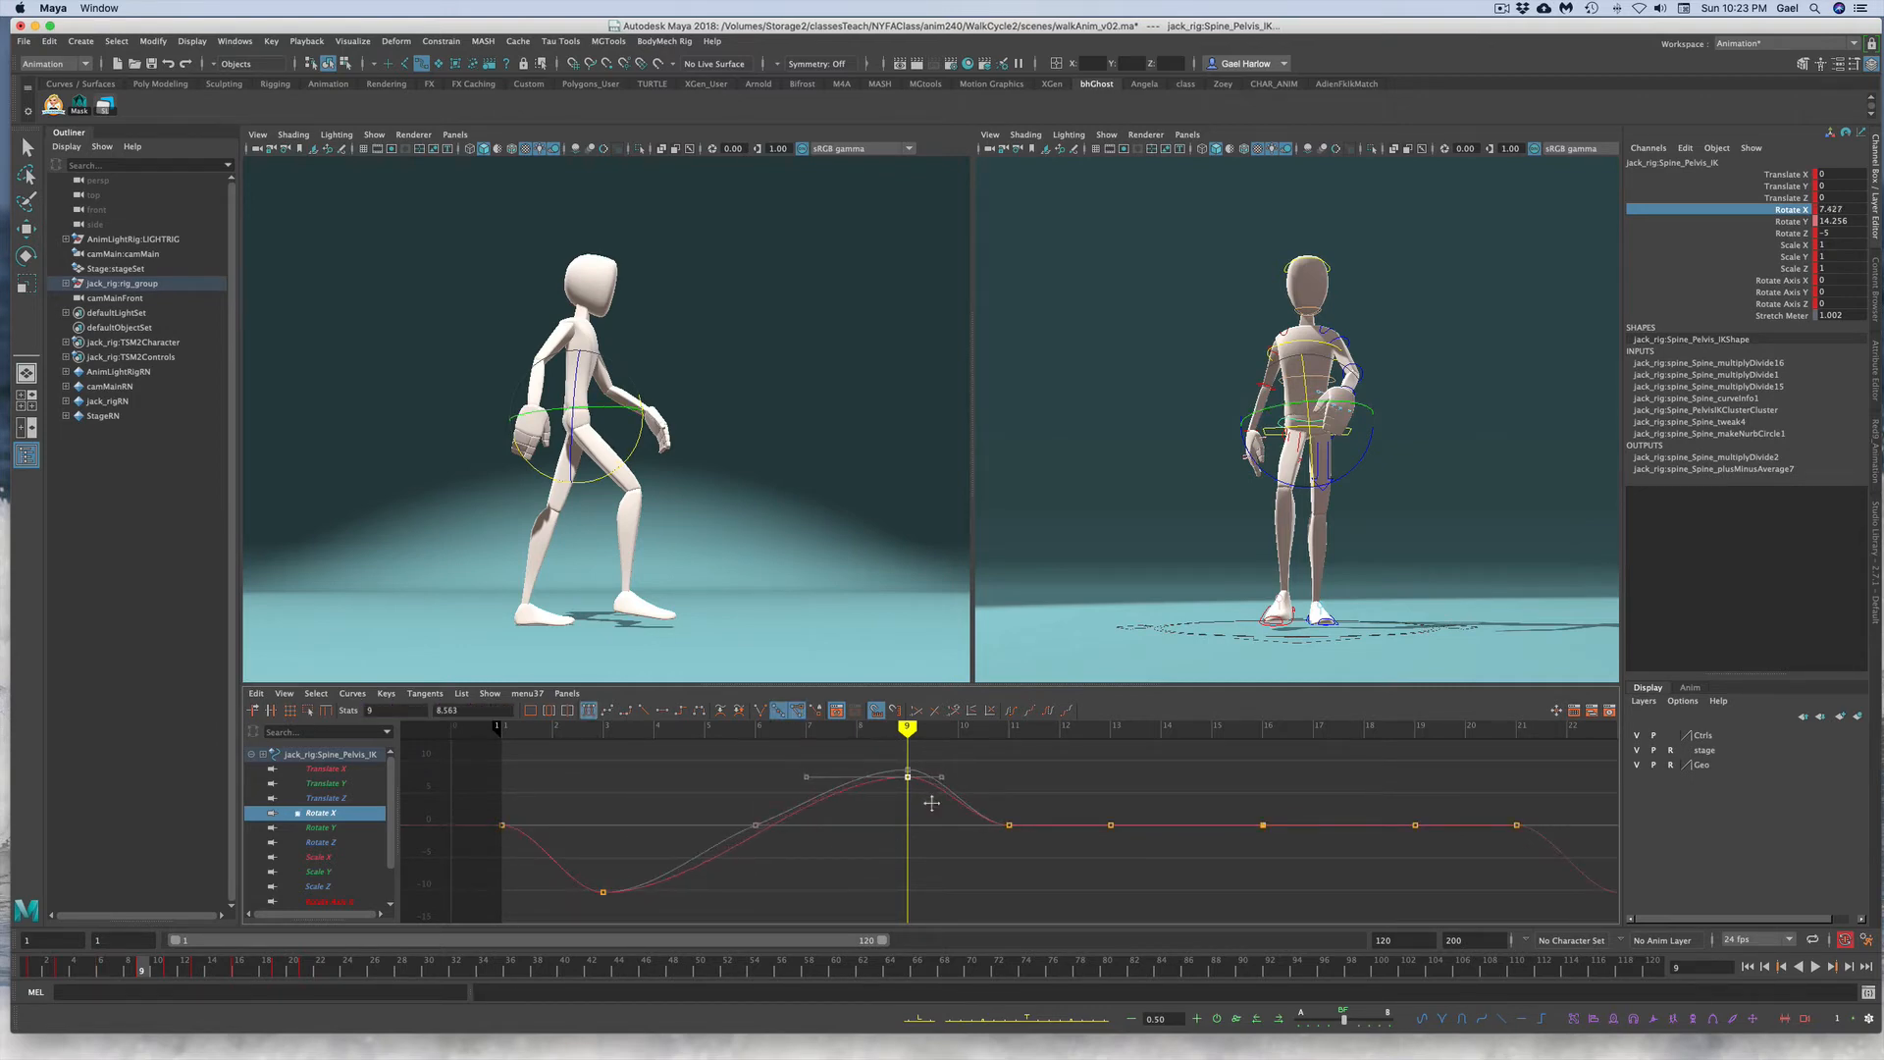
left_click(664, 877)
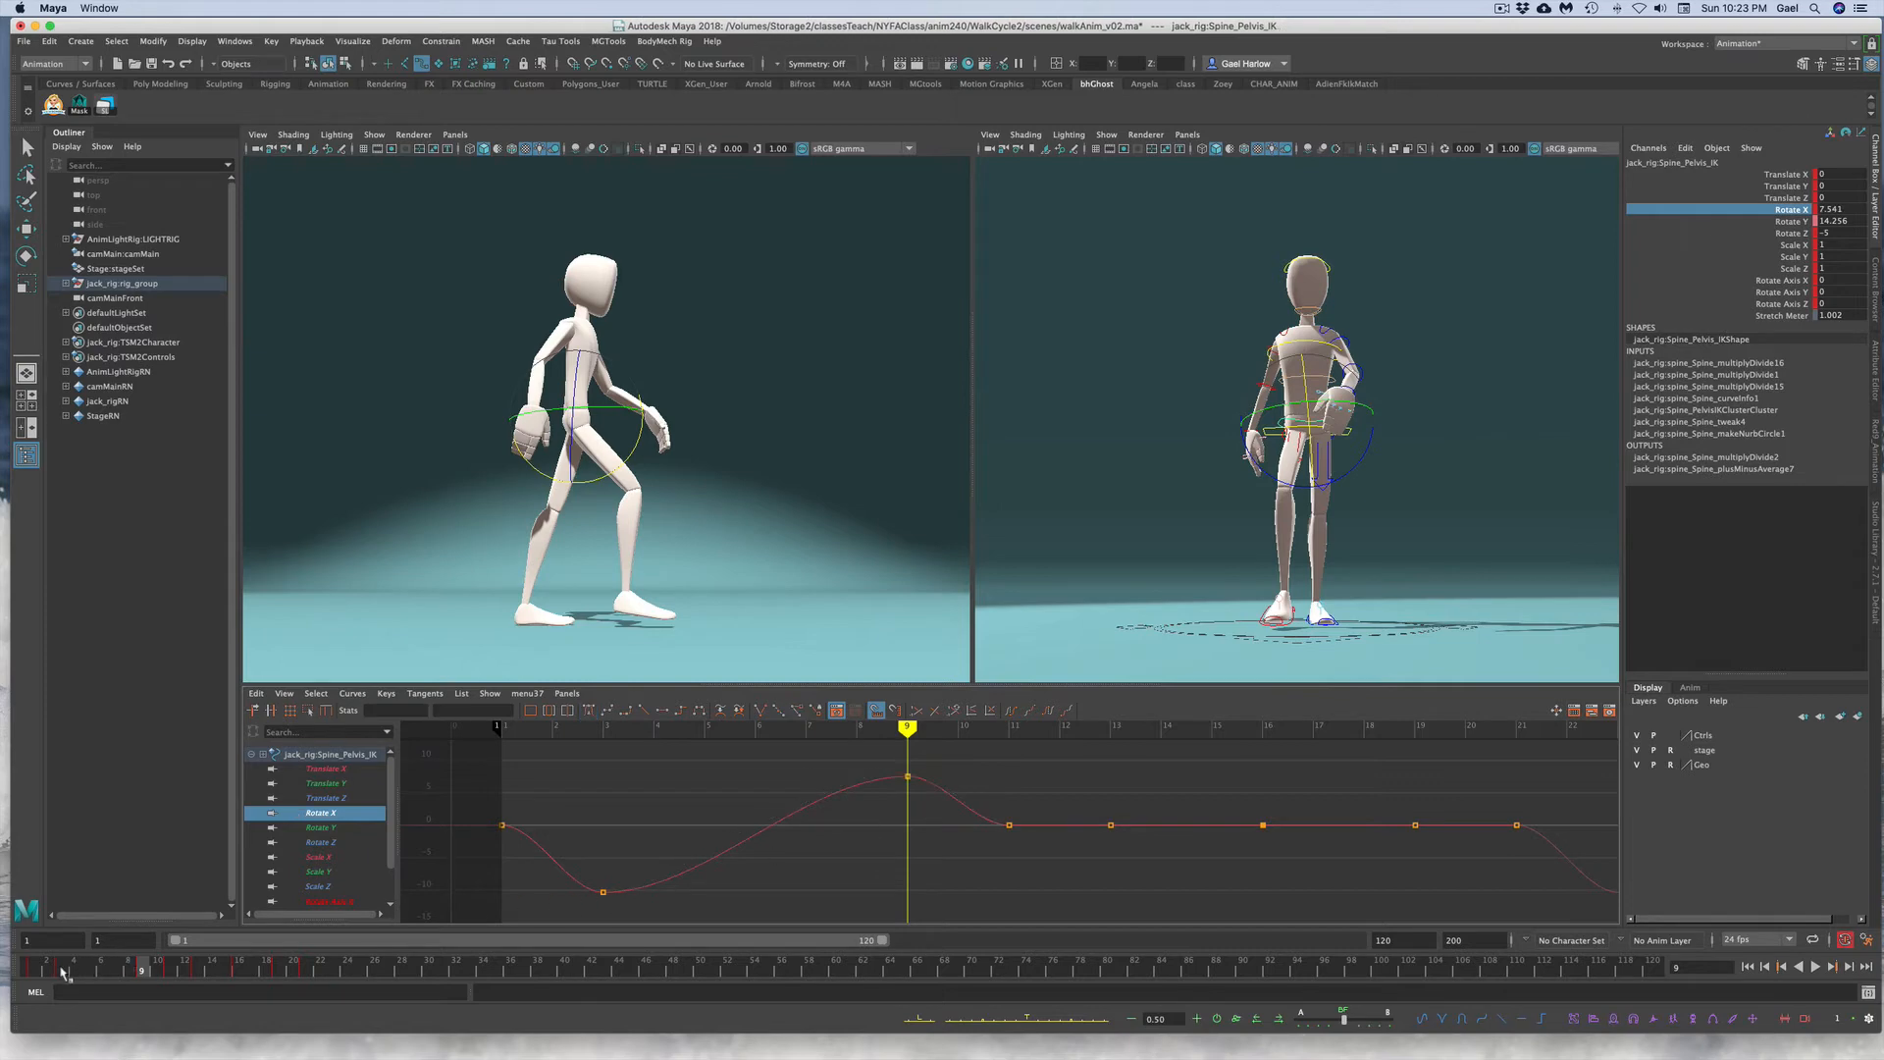
left_click(35, 970)
key("alt+v")
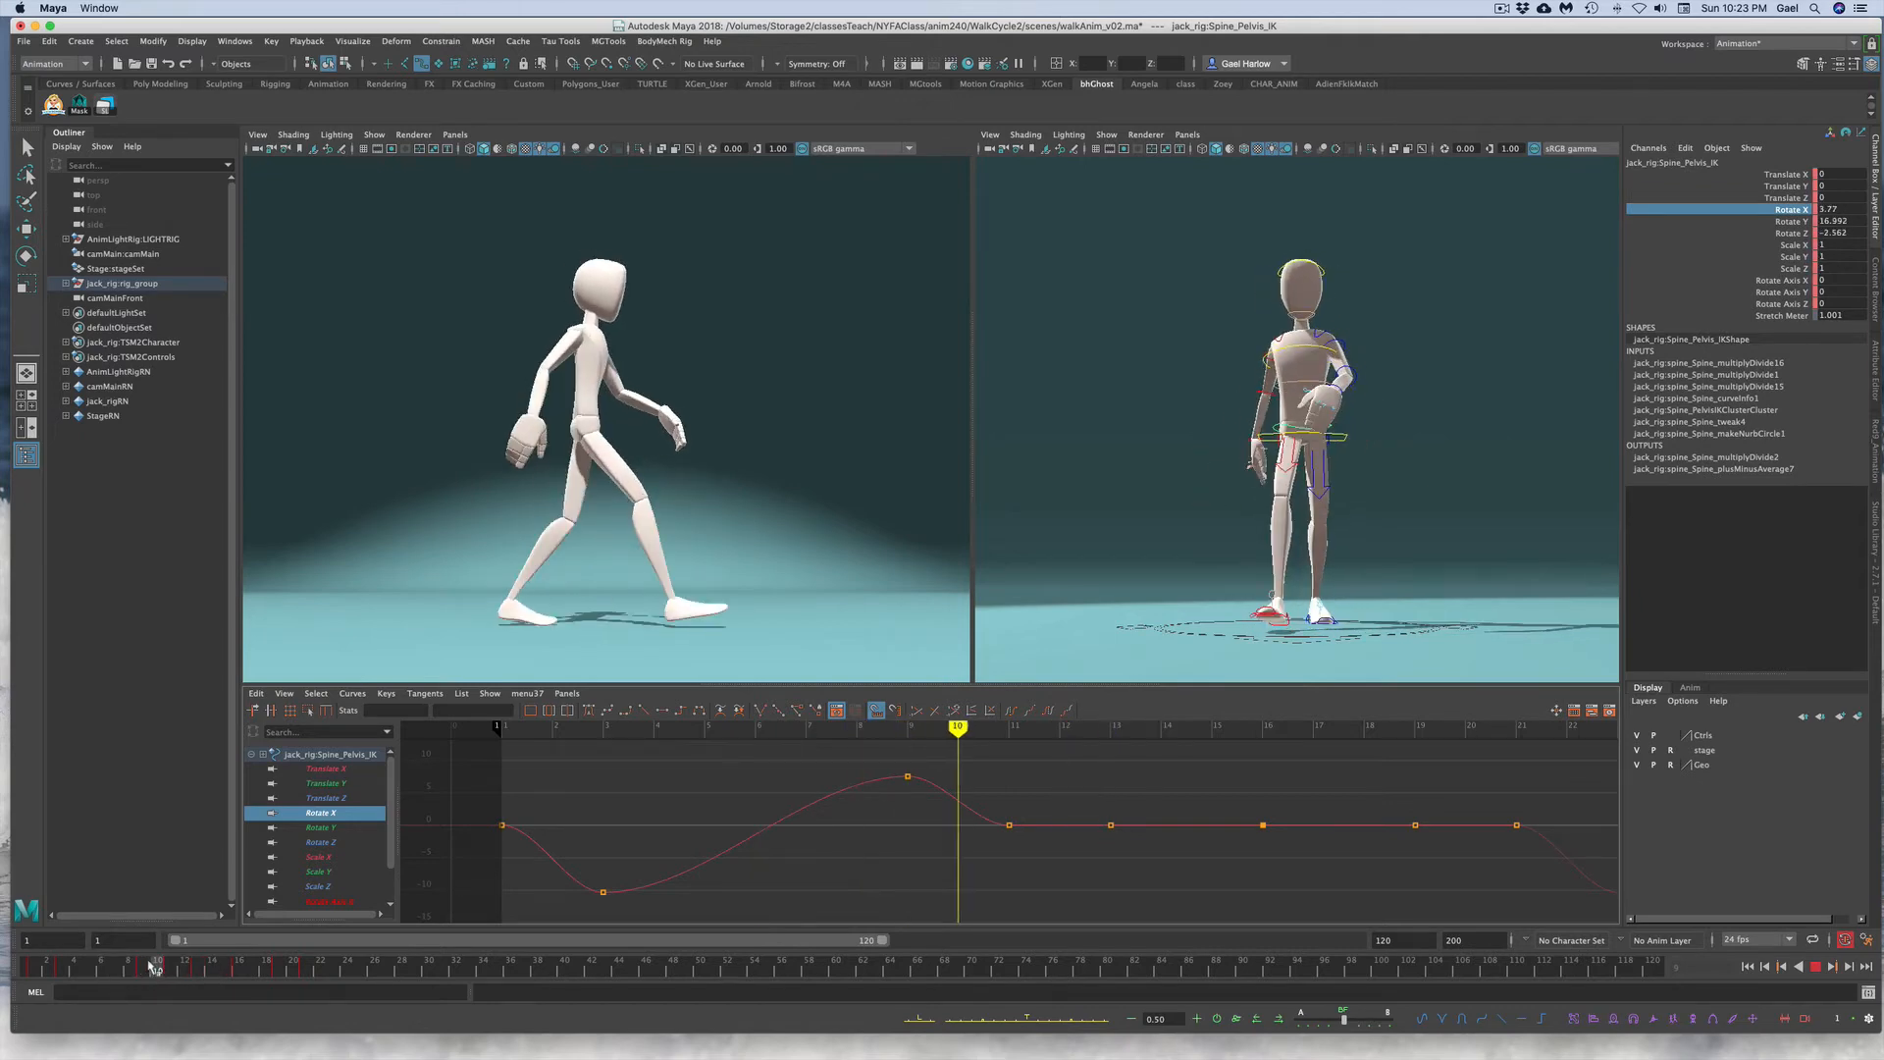
Step: Set the pelvis Rotate X keys at frames 3 and 13 to -9
left_click_drag(154, 966, 203, 975)
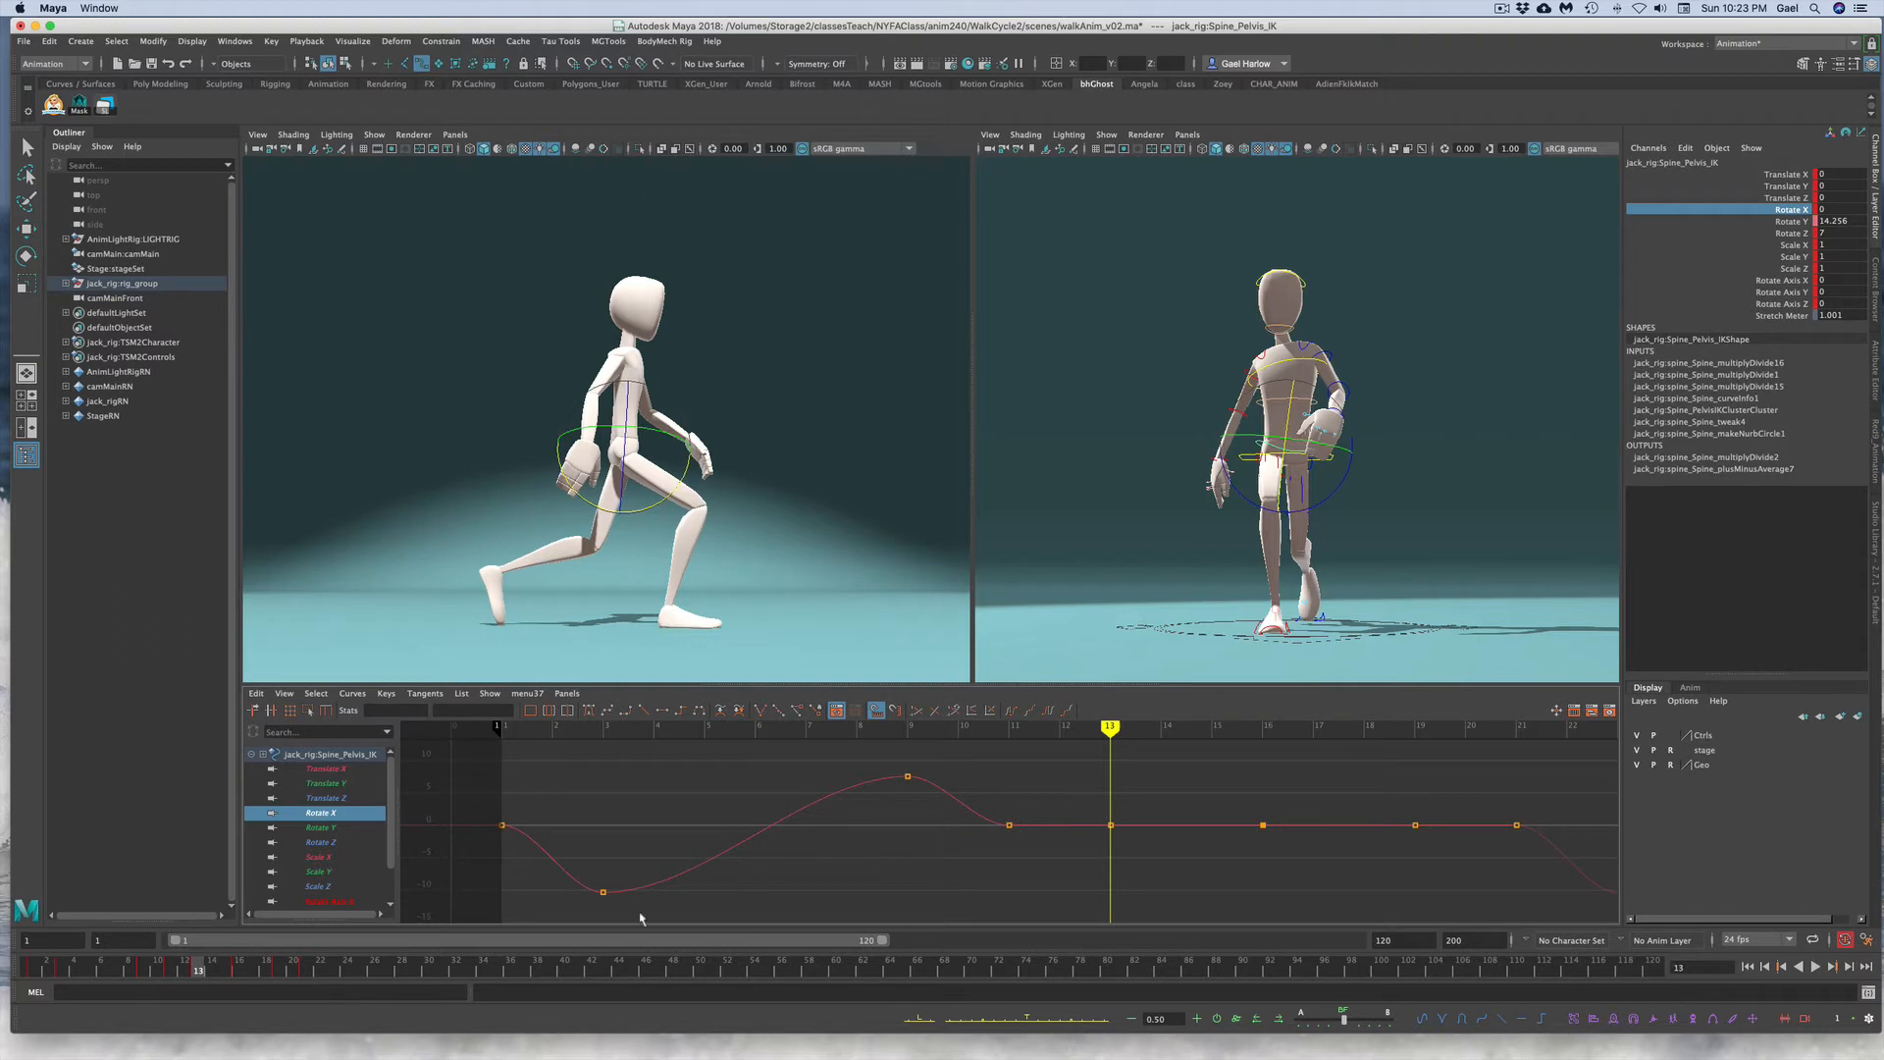
left_click_drag(628, 907, 570, 860)
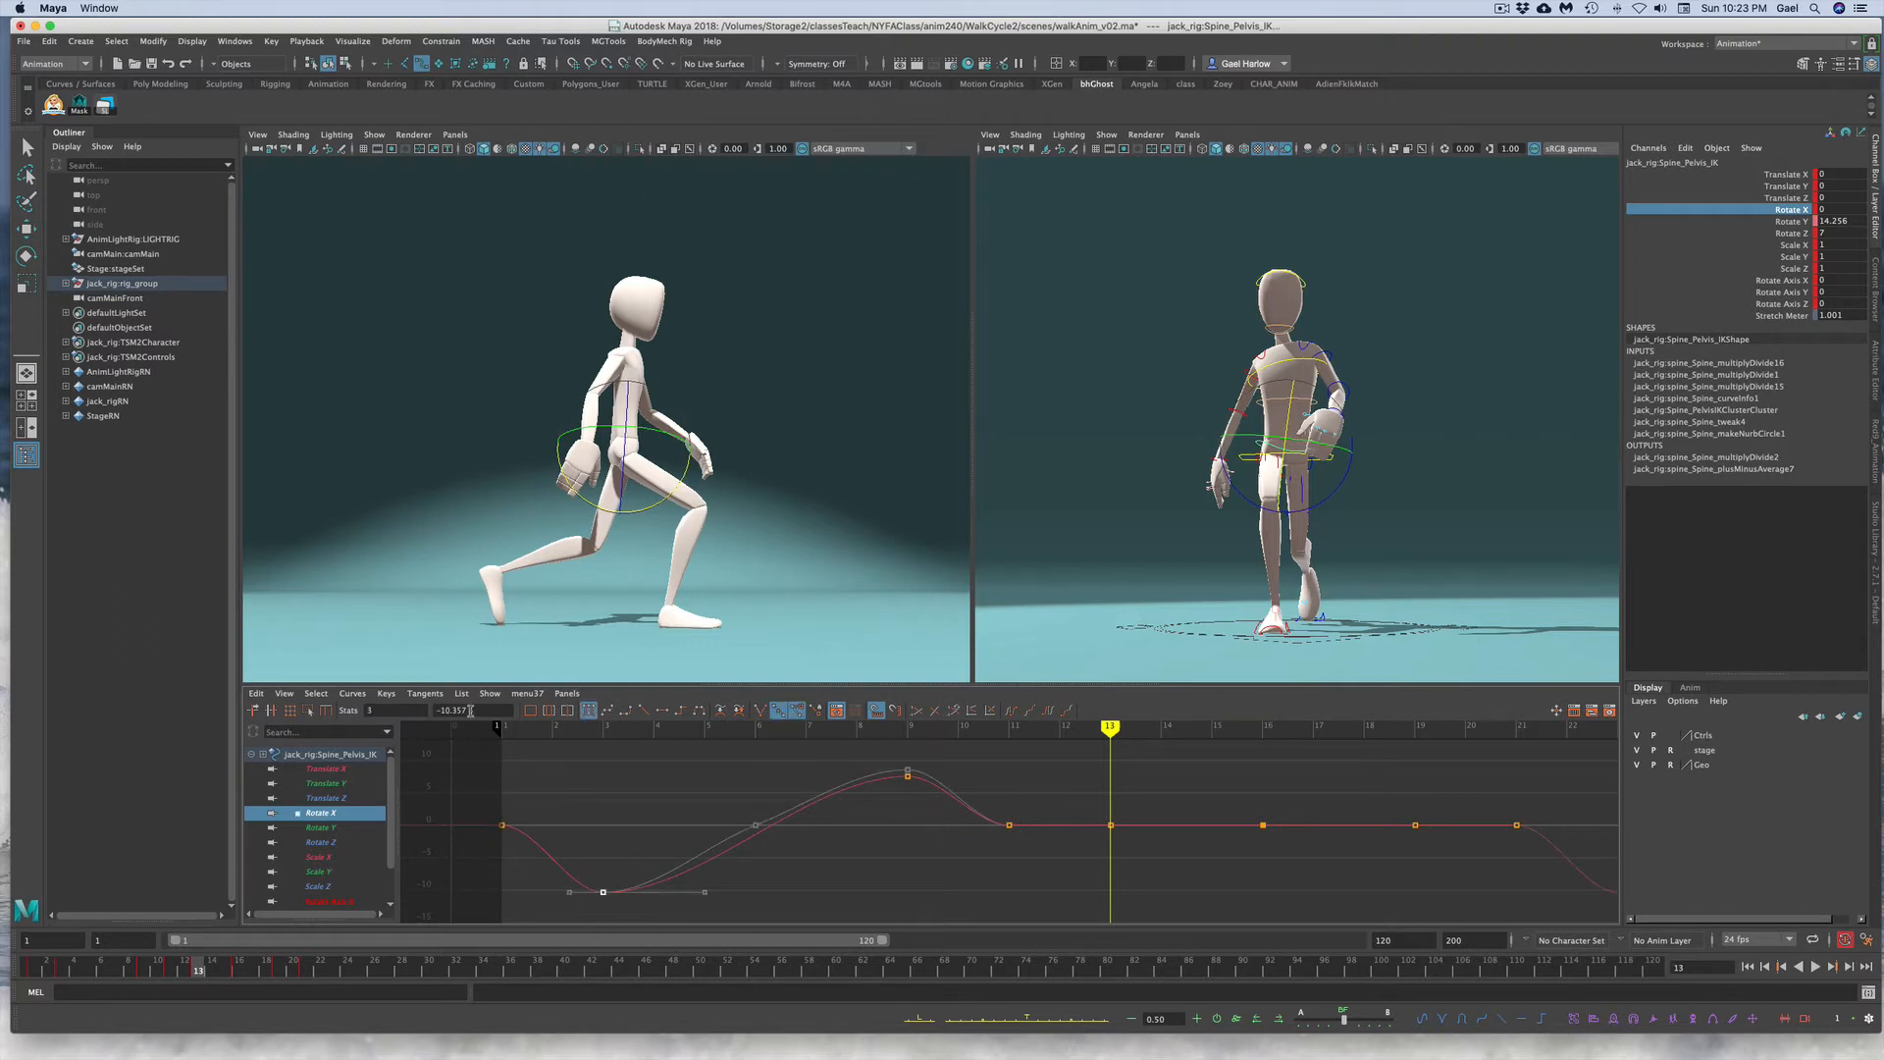
left_click_drag(470, 710, 415, 705)
type("-9")
key("Return")
left_click(1110, 824)
left_click(439, 710)
type("-9")
key("Return")
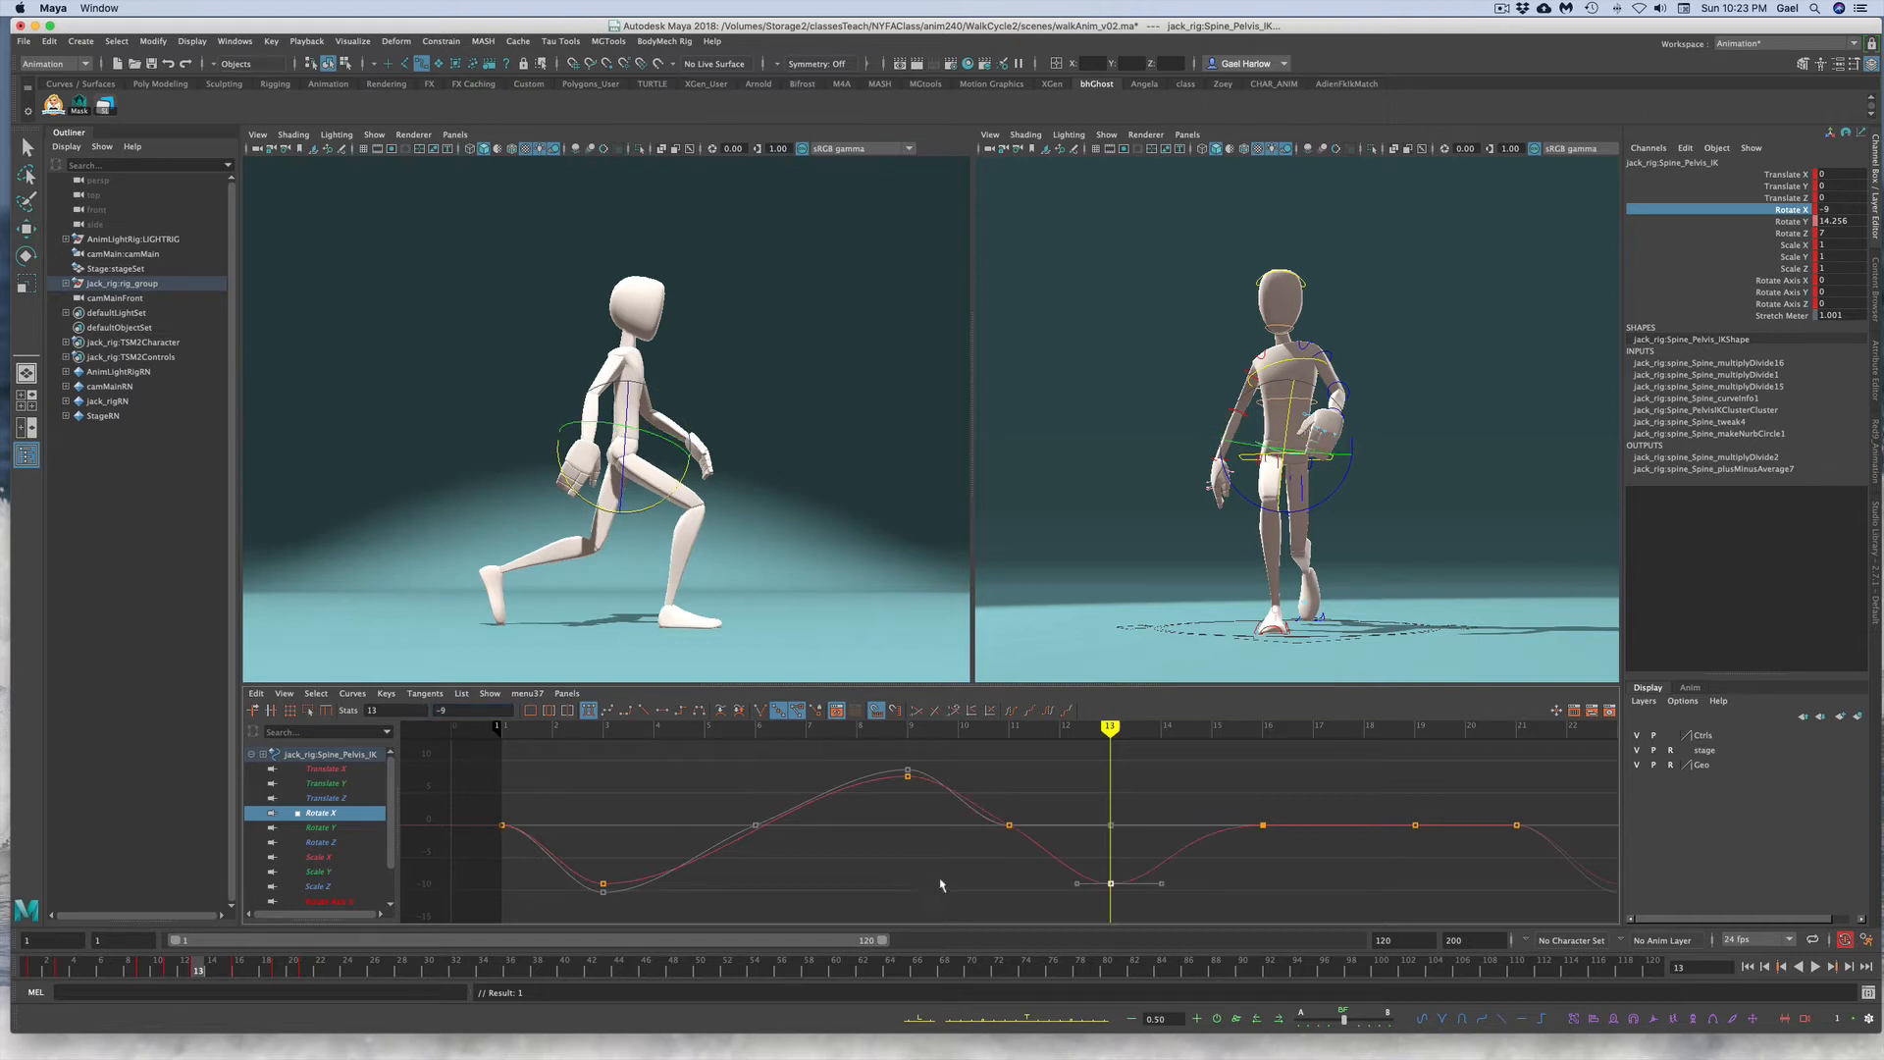
Step: Remove the in-between pelvis Rotate X keys and set the frame-9 key to 7
left_click_drag(977, 781, 1019, 863)
left_click(1018, 863)
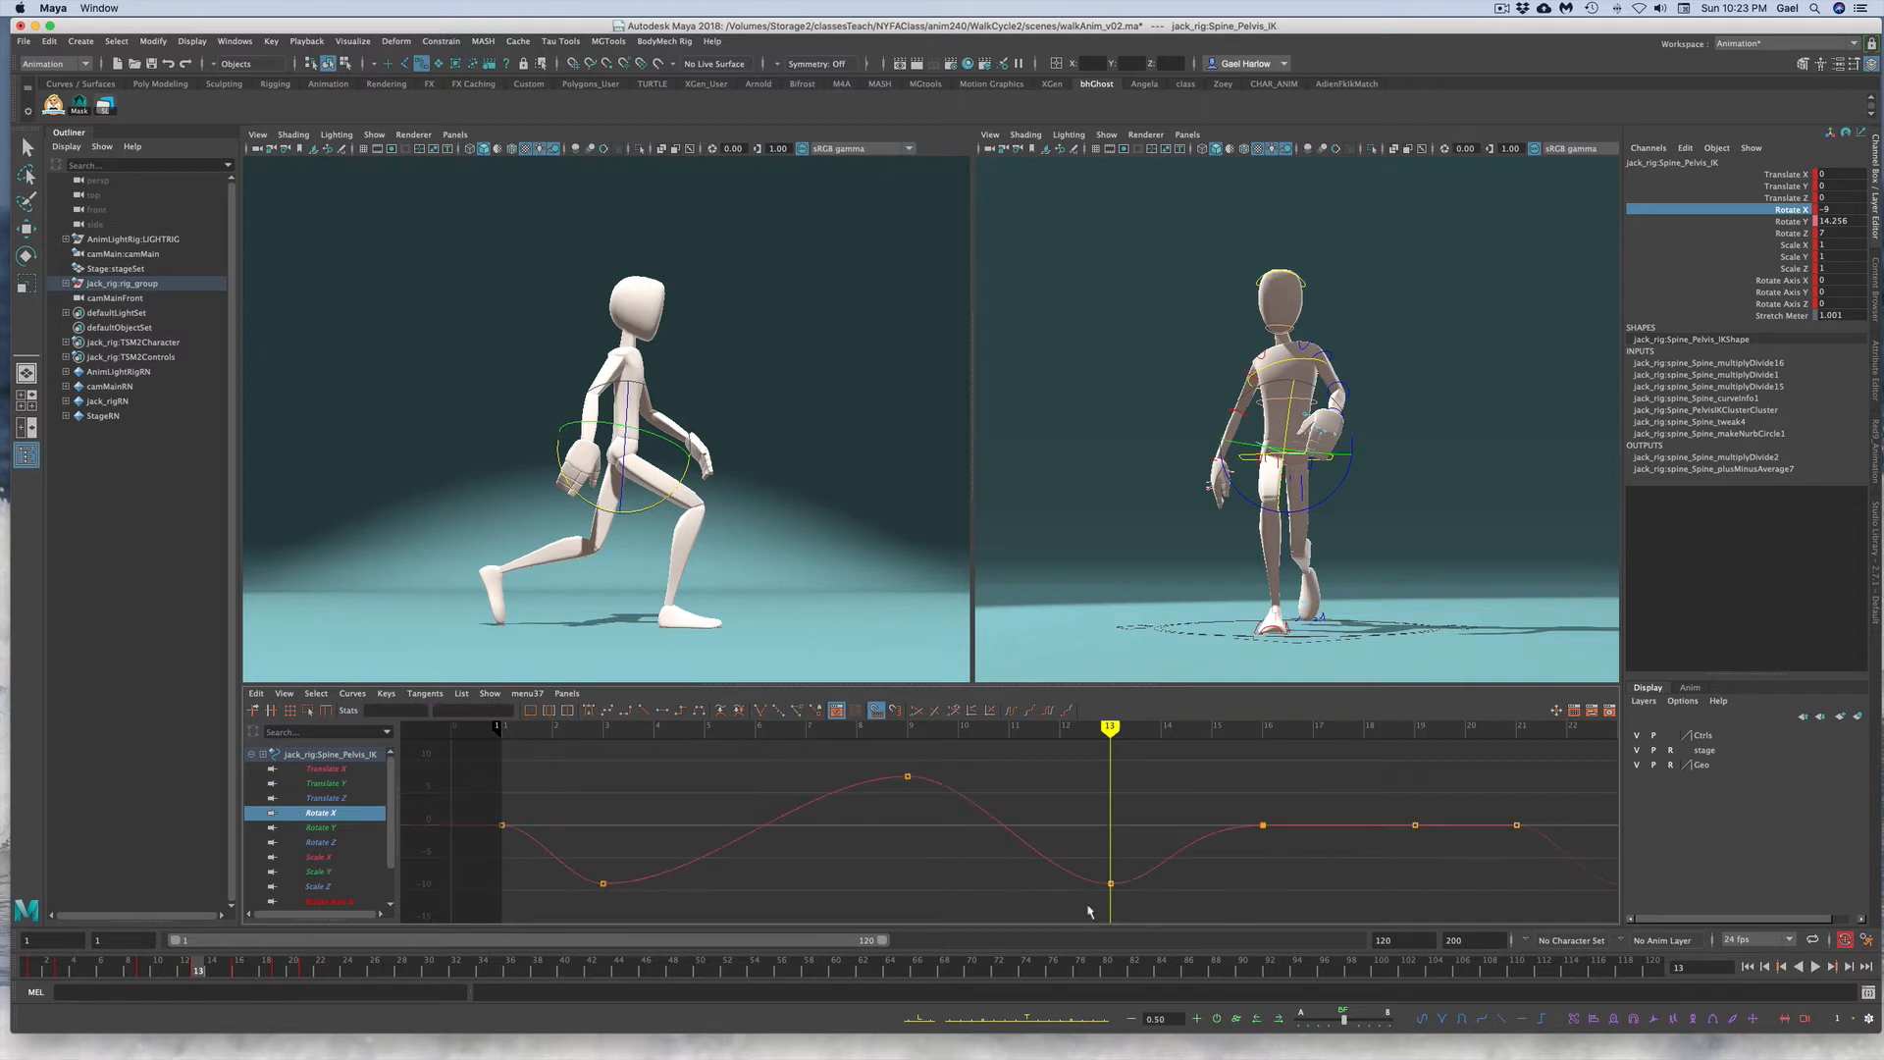
left_click(278, 972)
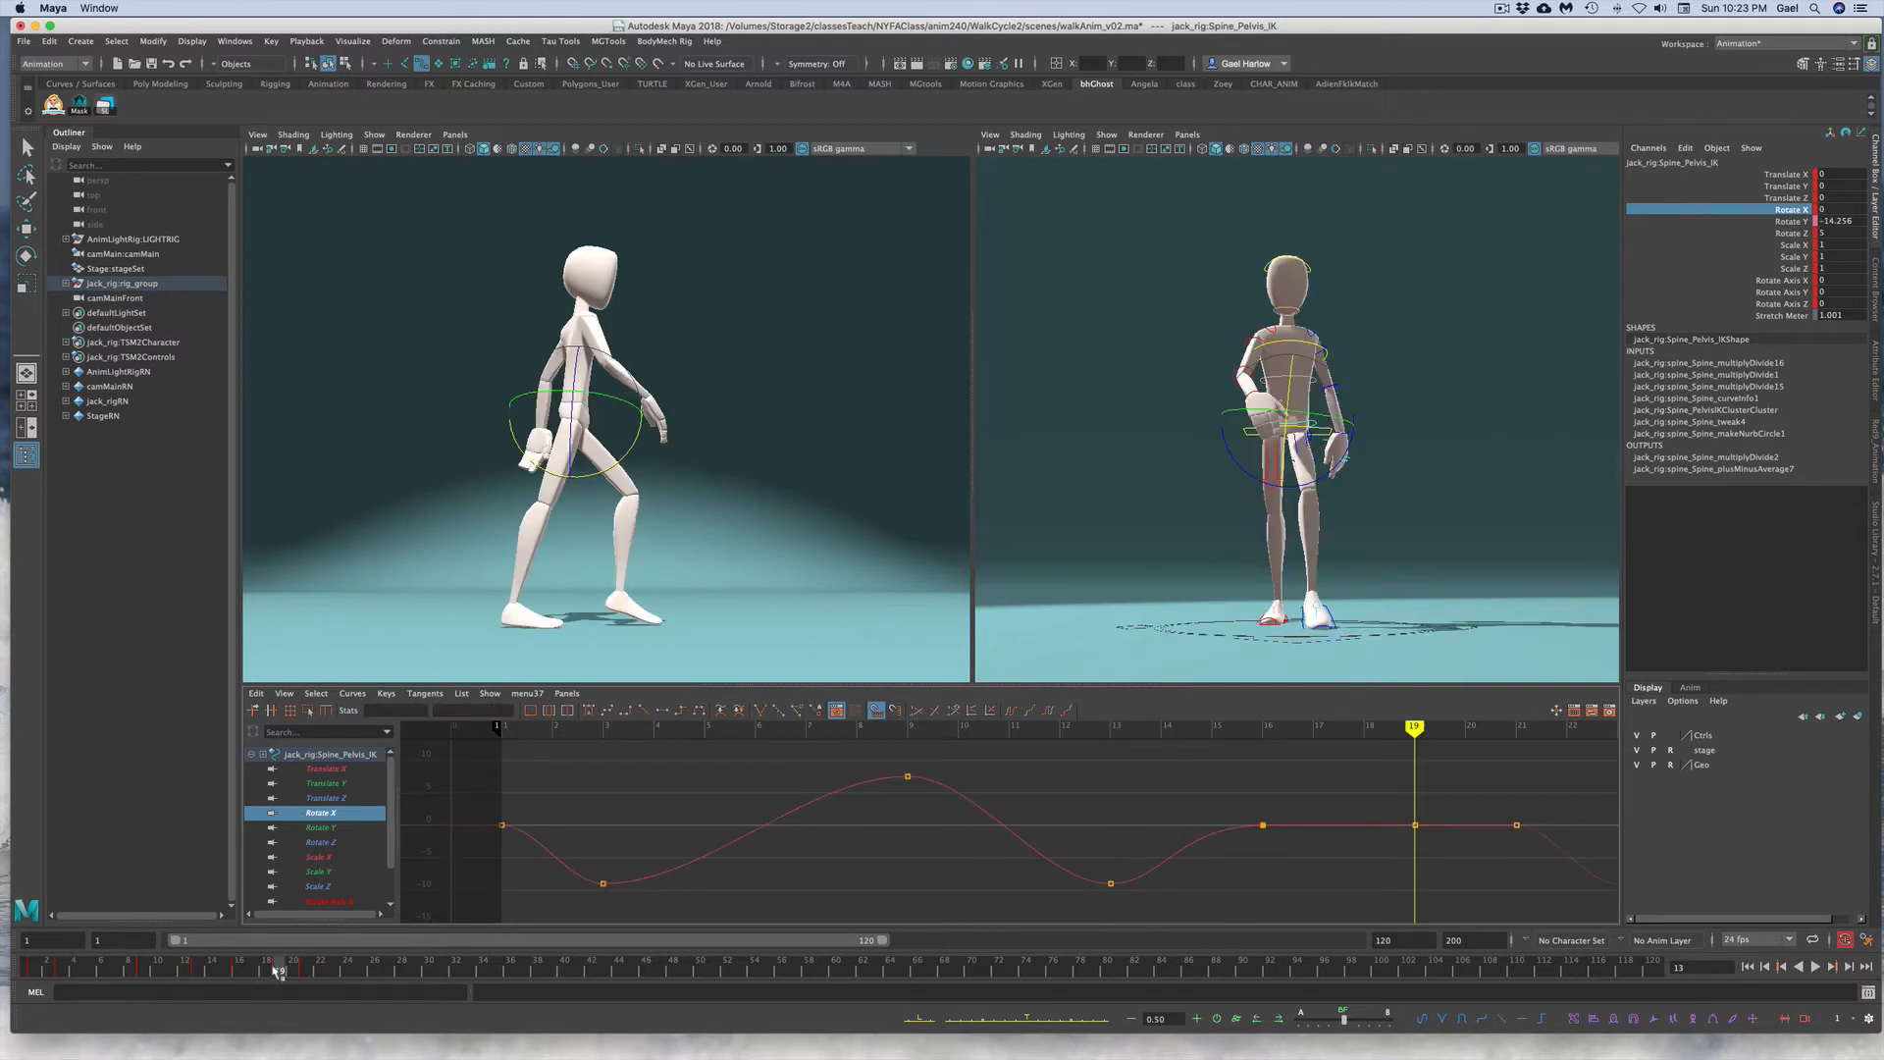
left_click_drag(866, 745, 940, 801)
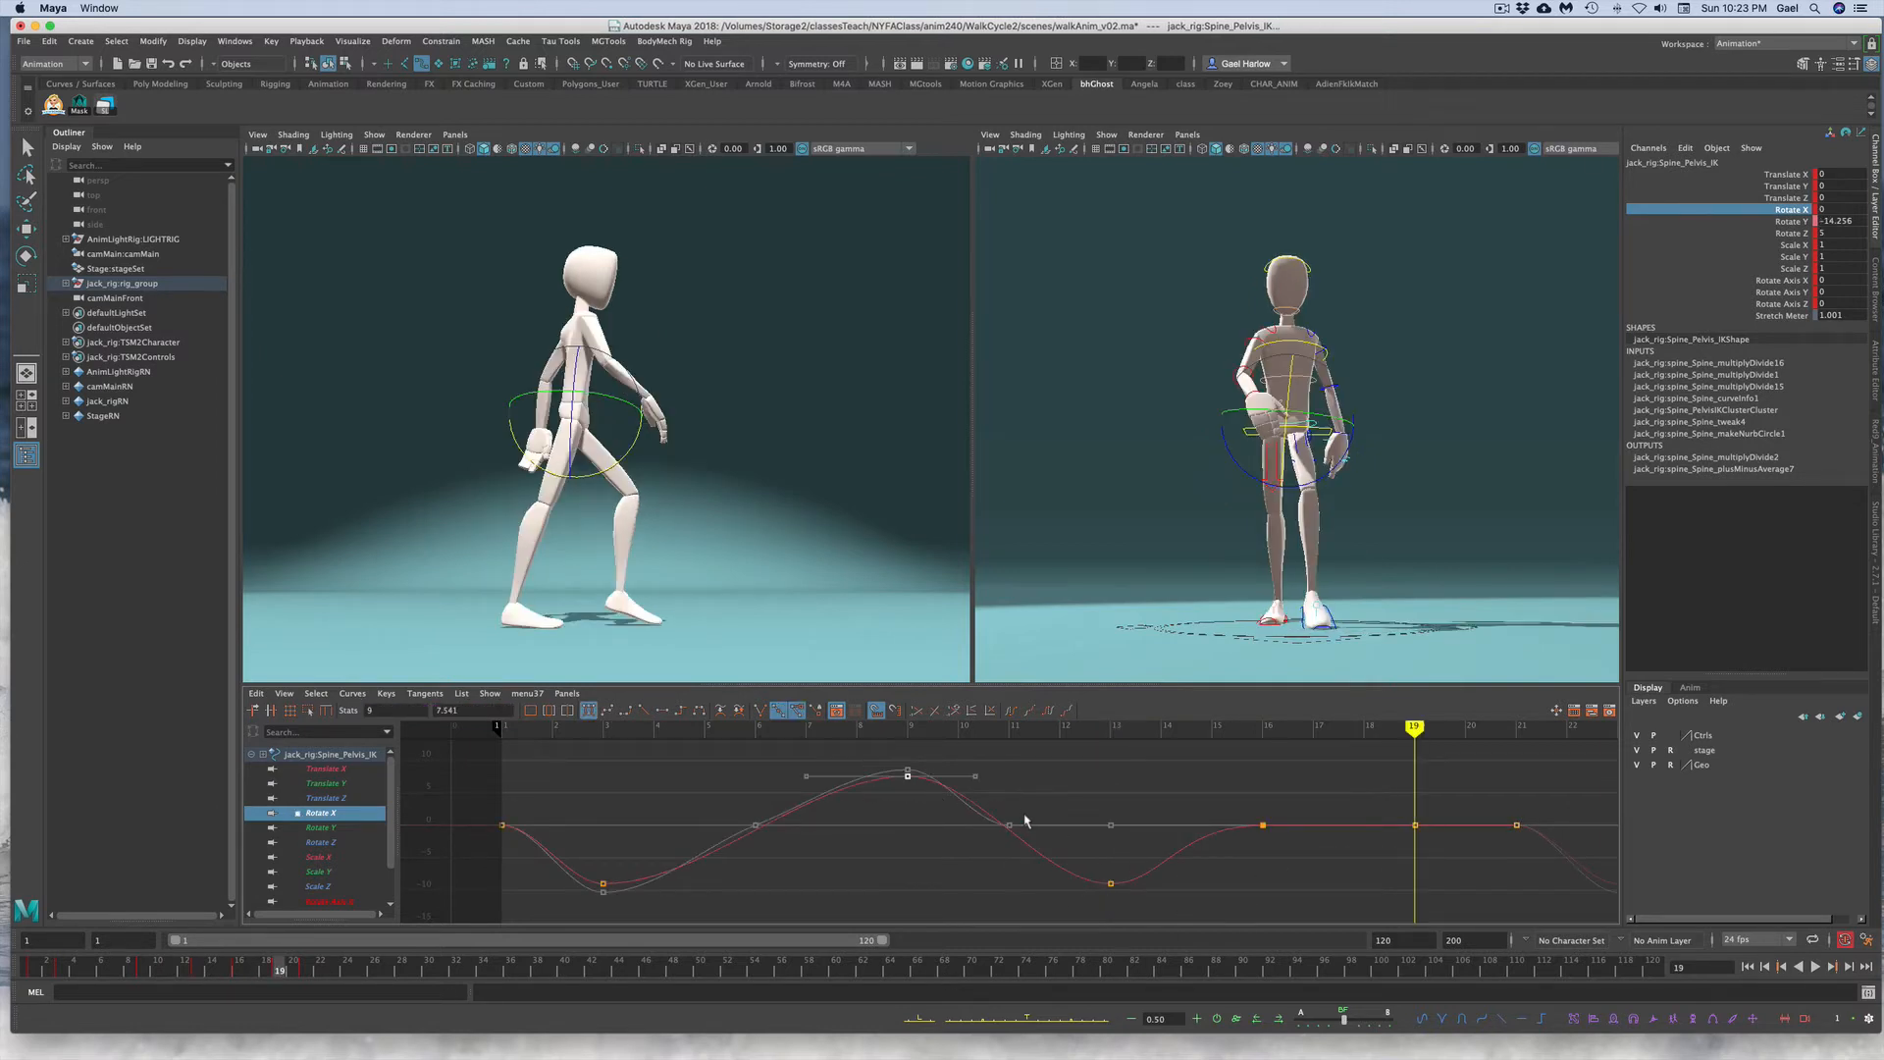
left_click_drag(479, 709, 417, 705)
type("7")
key("Return")
Step: Set the pelvis Rotate X key at frame 19 to 7
left_click(1148, 797)
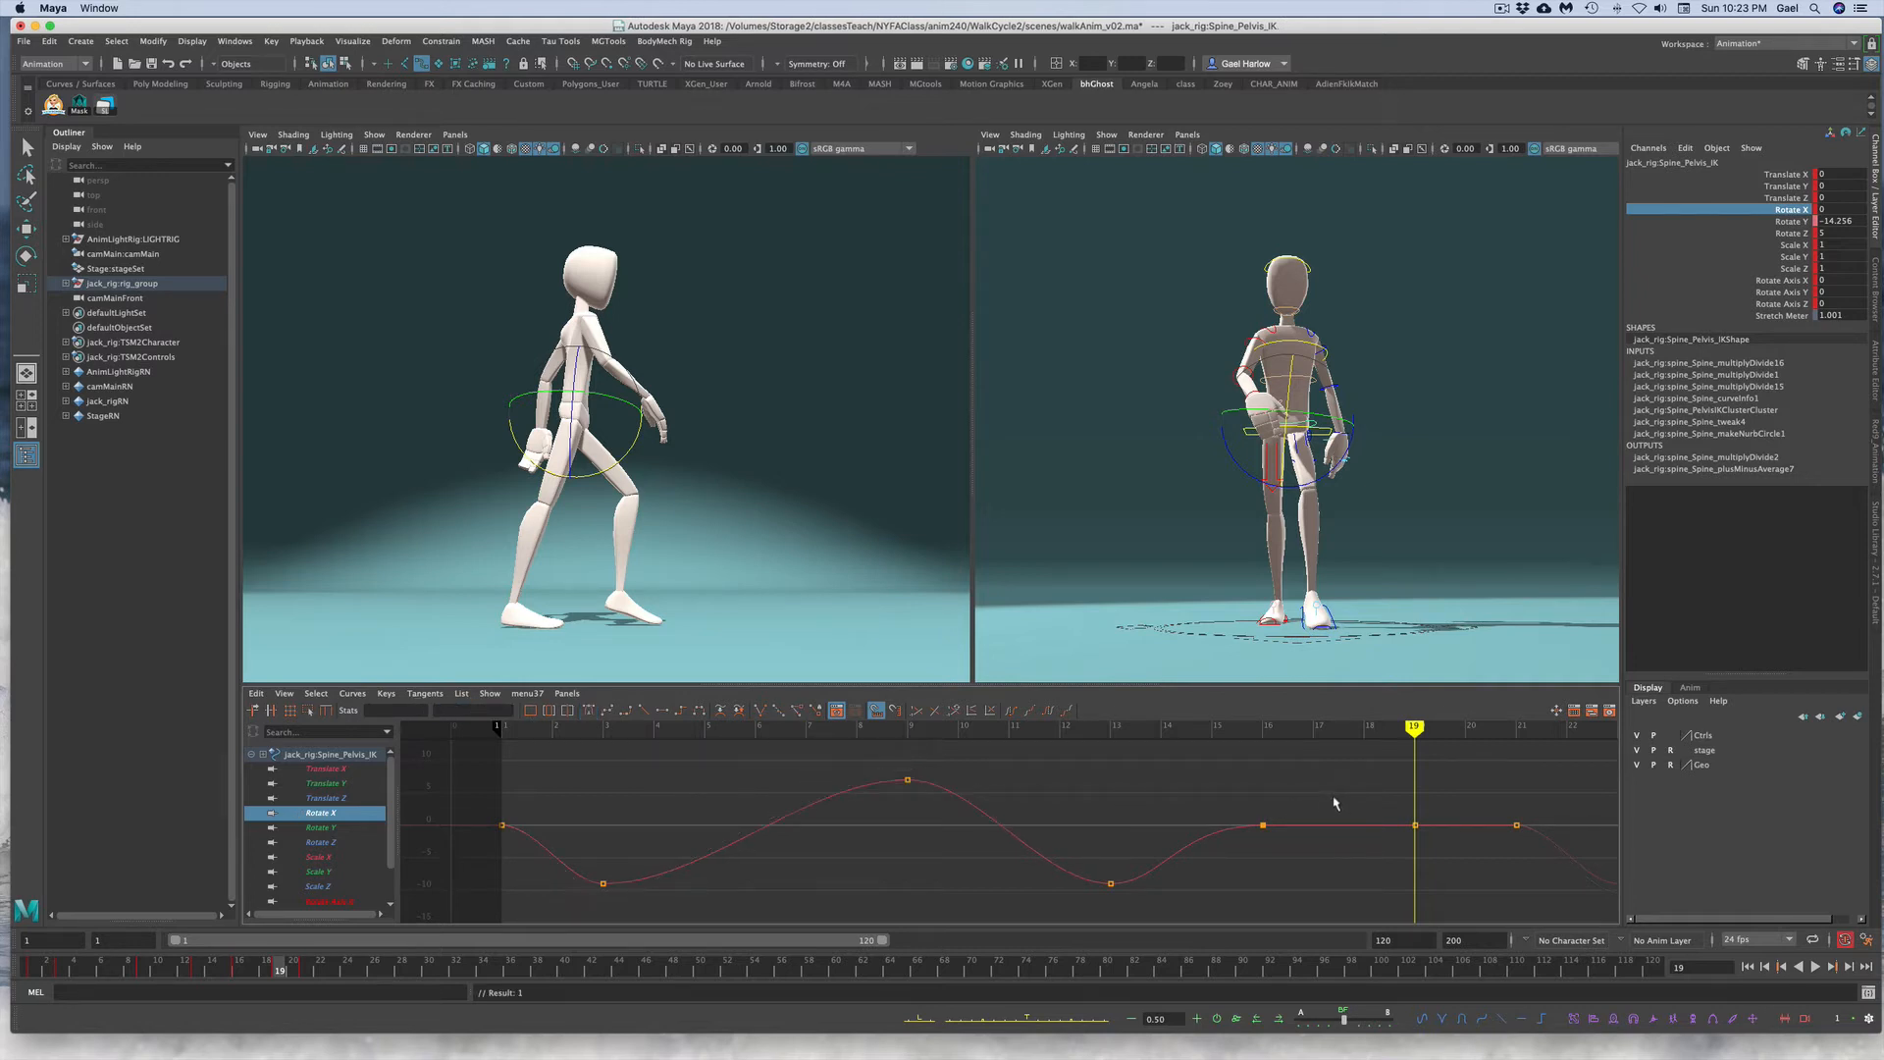
left_click_drag(1347, 791, 1431, 846)
left_click_drag(461, 709, 420, 705)
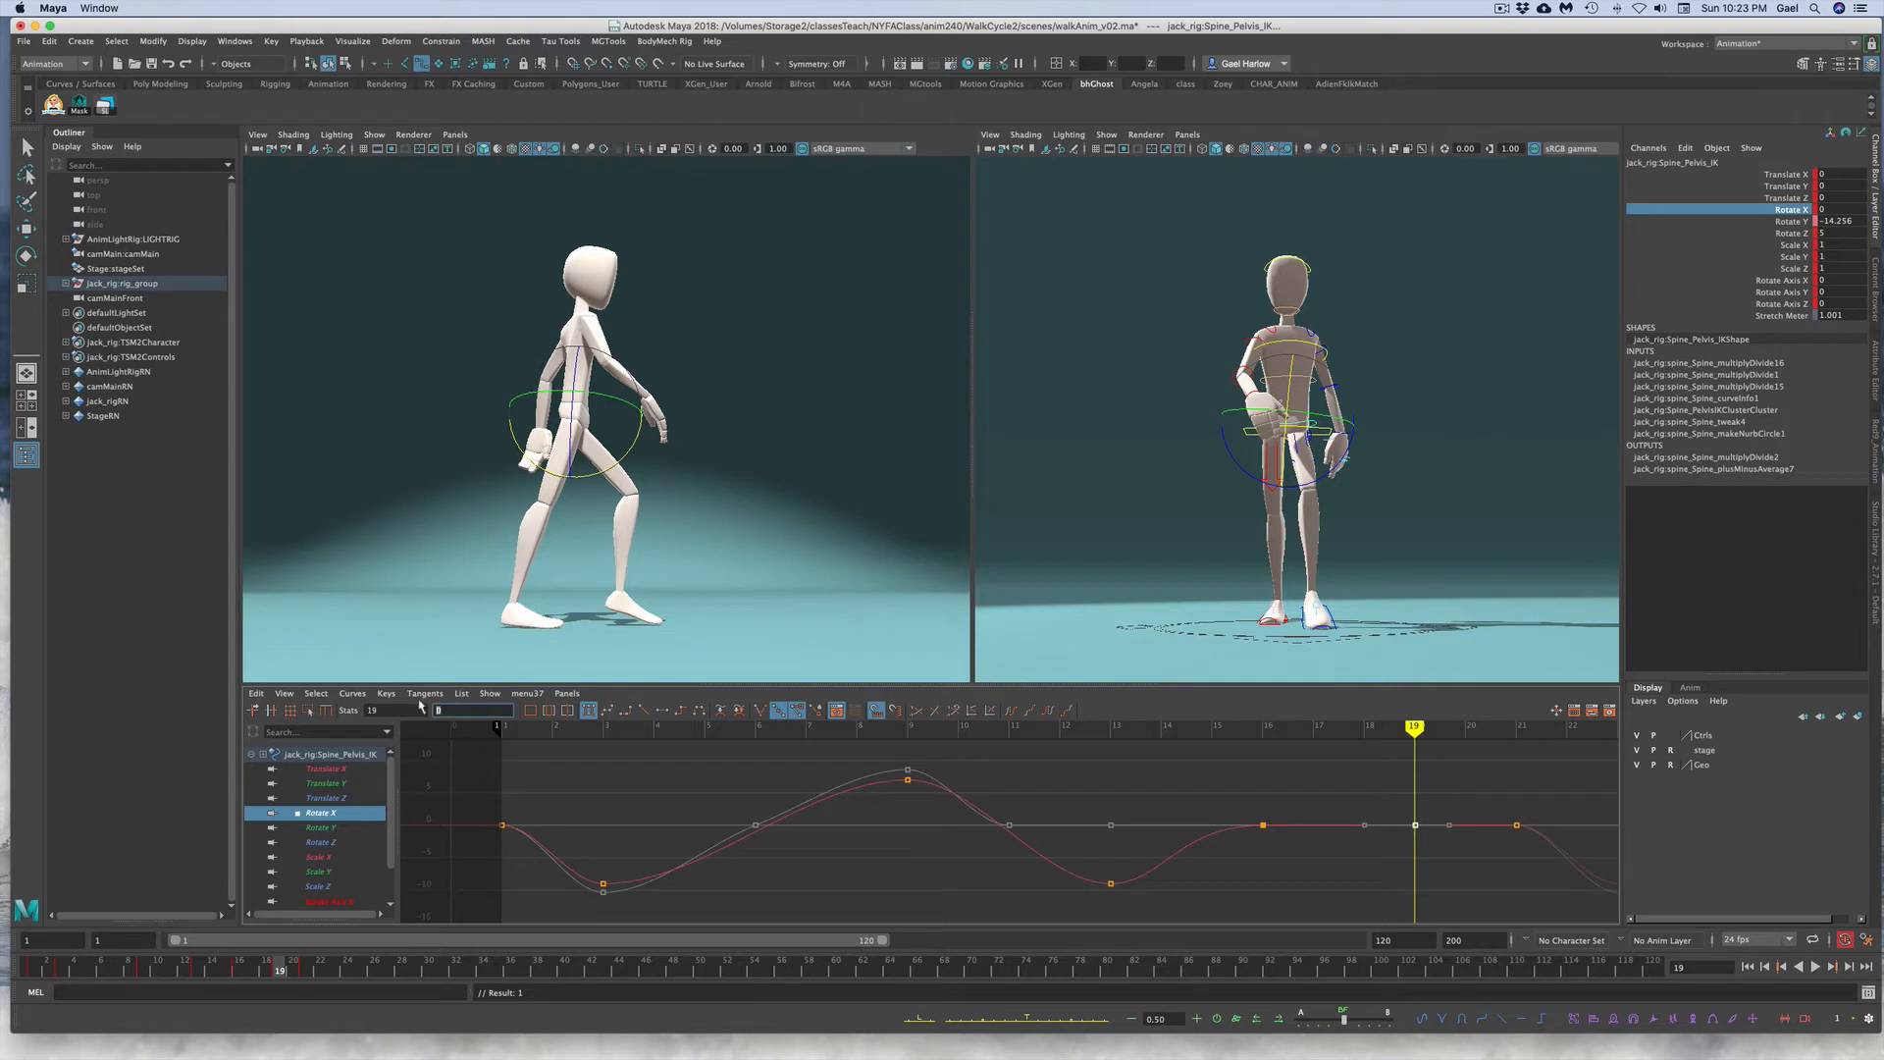
type("7")
key("Return")
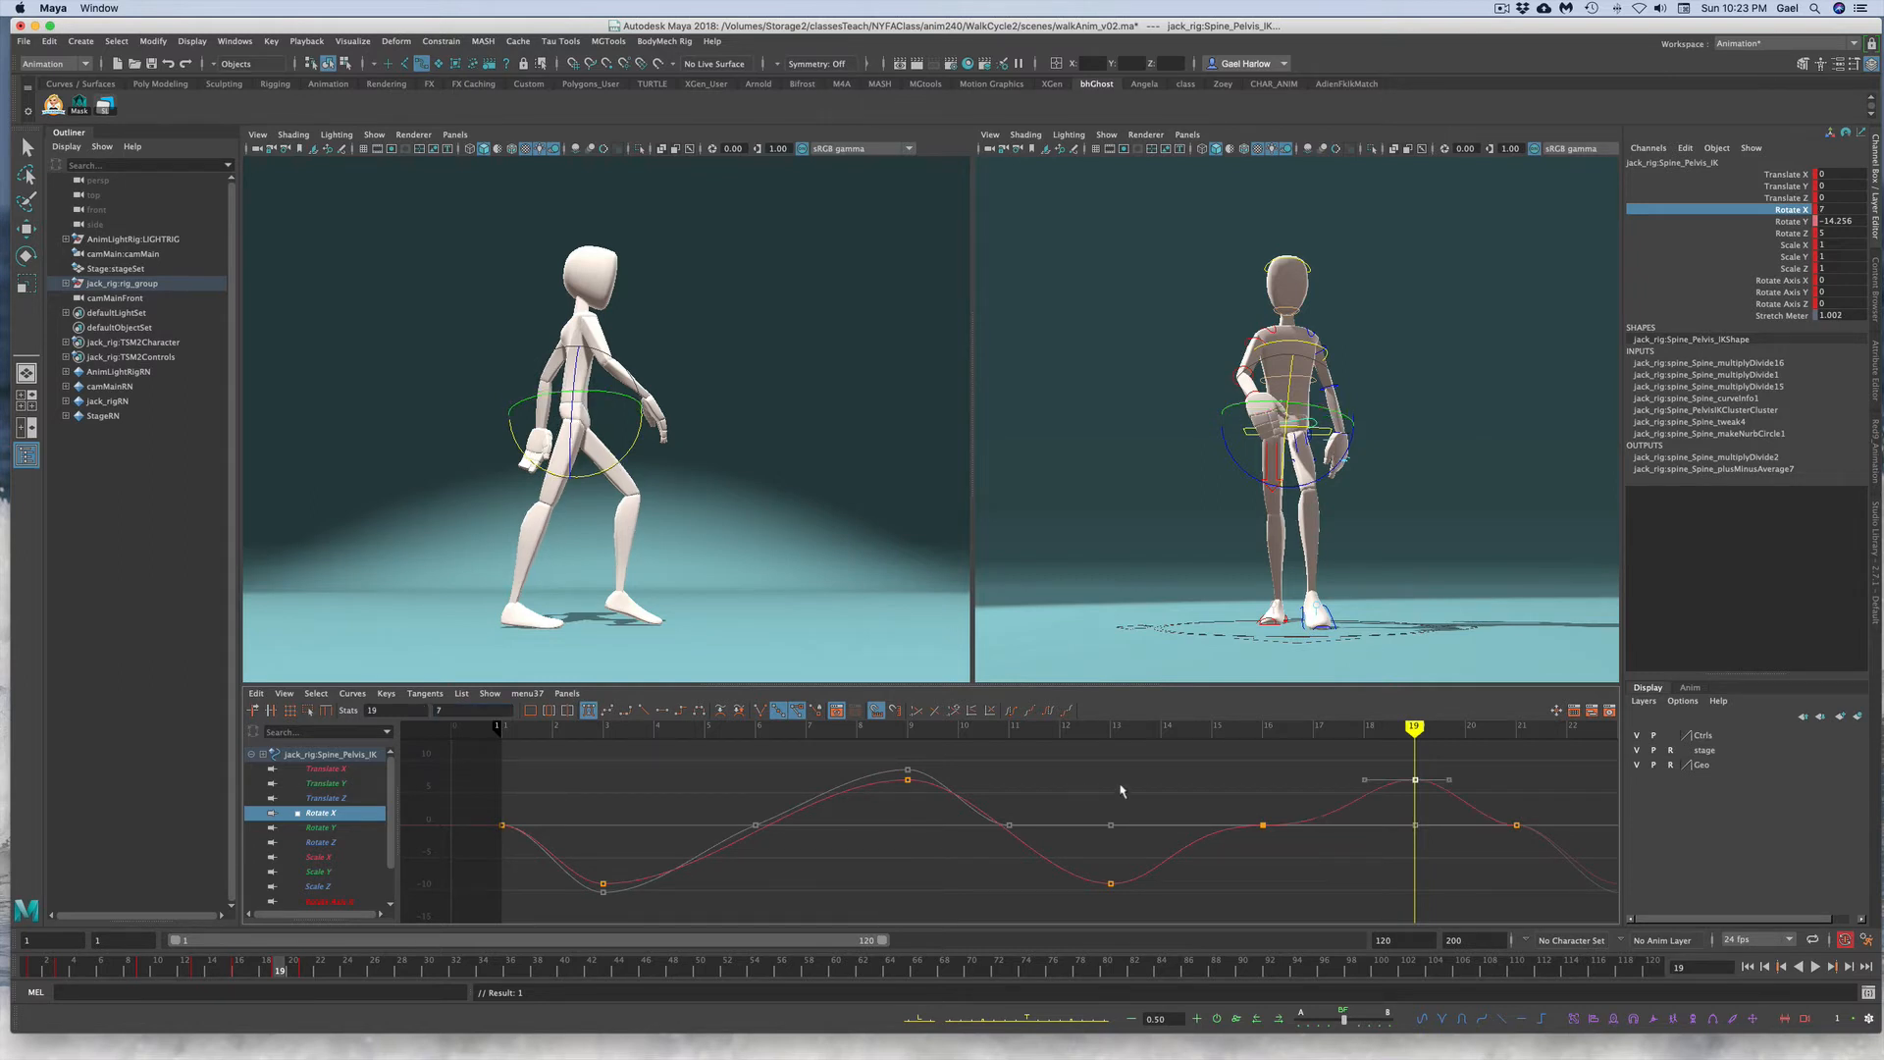
Step: Delete the pelvis Rotate X keys at frames 15 and 21
left_click(1129, 790)
left_click_drag(1213, 804, 1531, 859)
key("Delete")
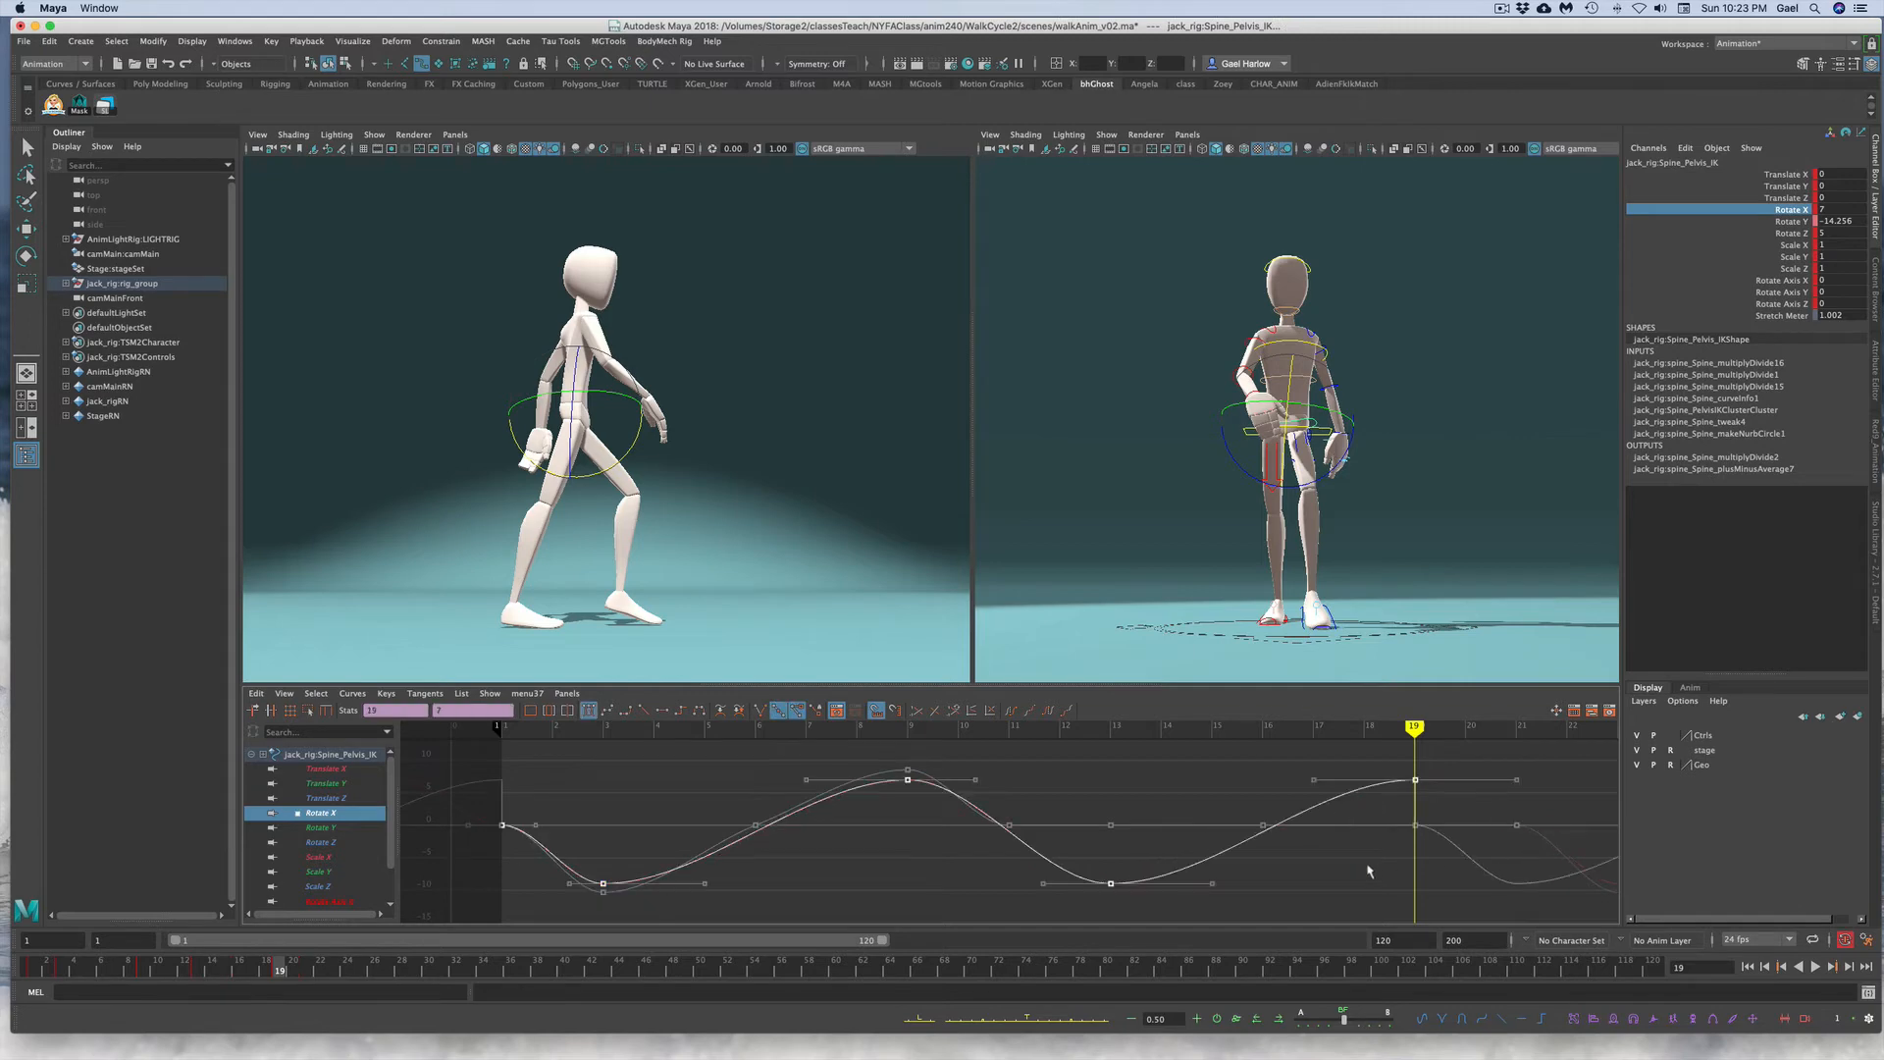
left_click(1317, 880)
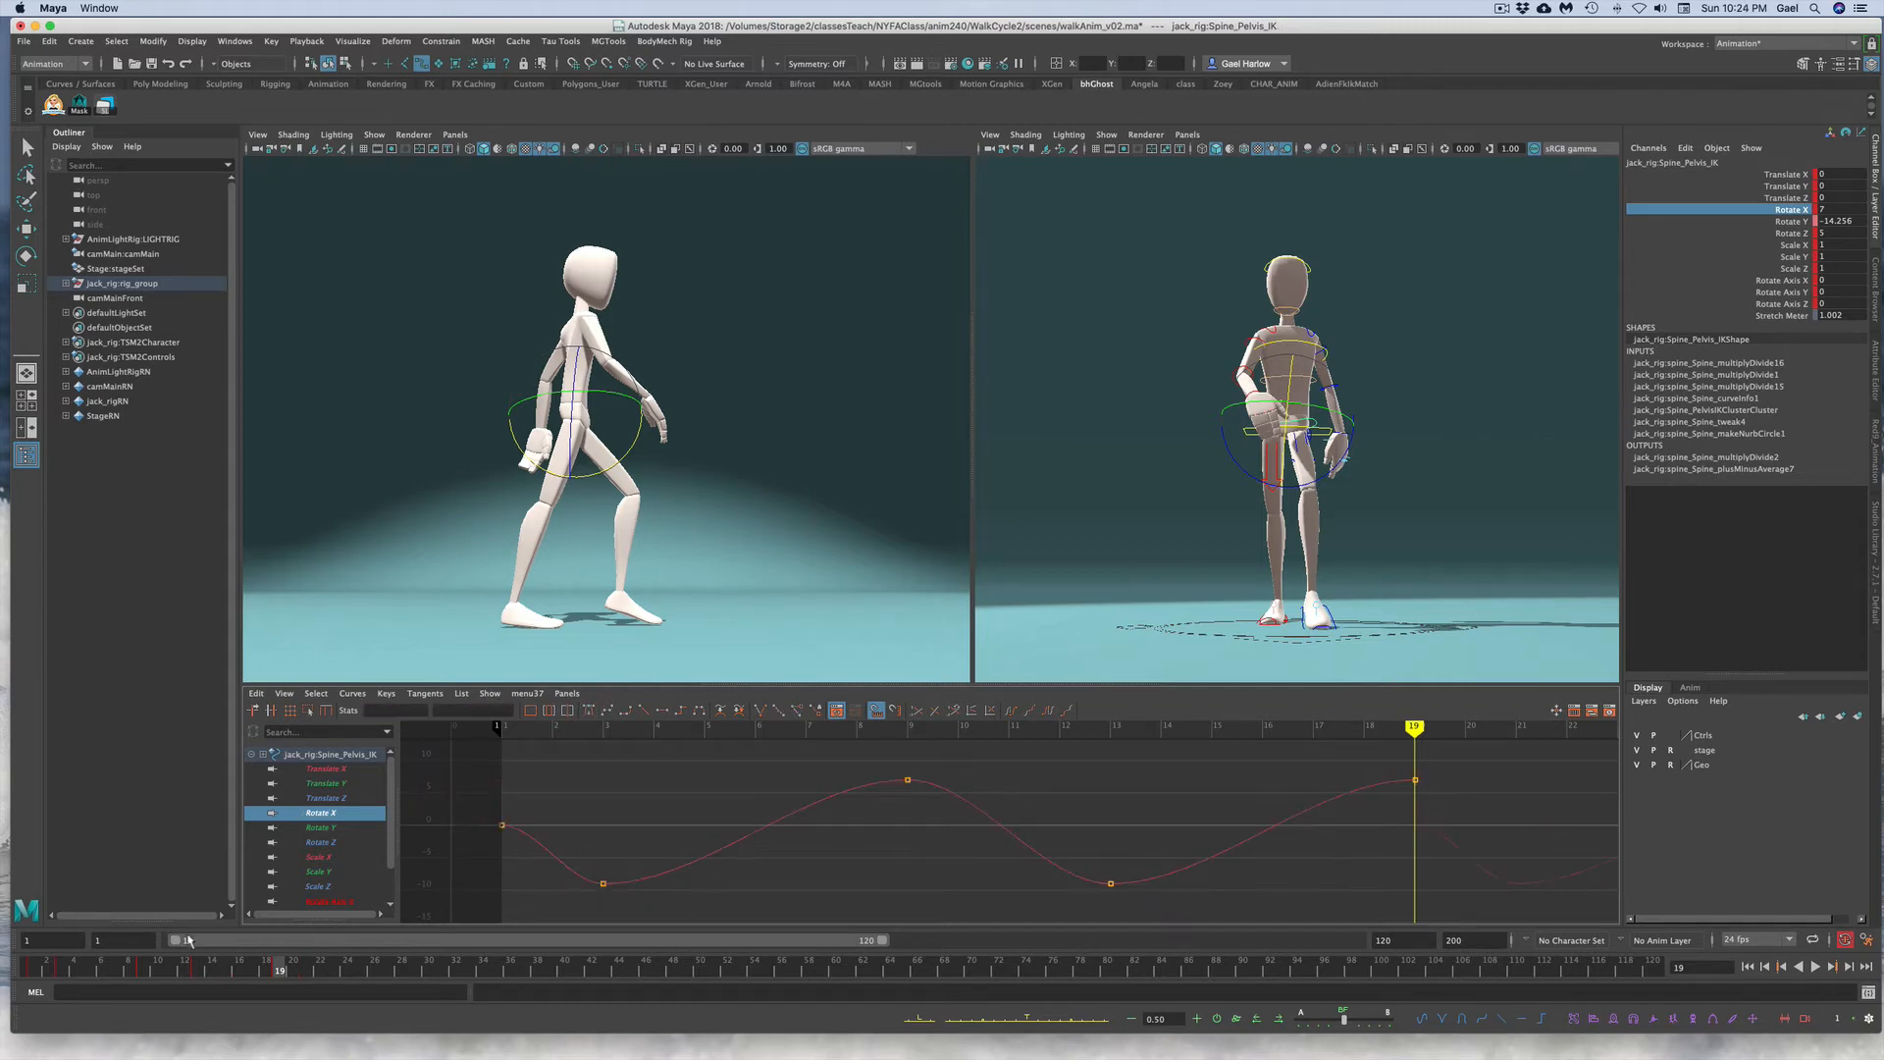
Step: Set a pelvis key at frame 11 and select it on the Rotate X curve
left_click(141, 972)
left_click_drag(141, 972, 171, 977)
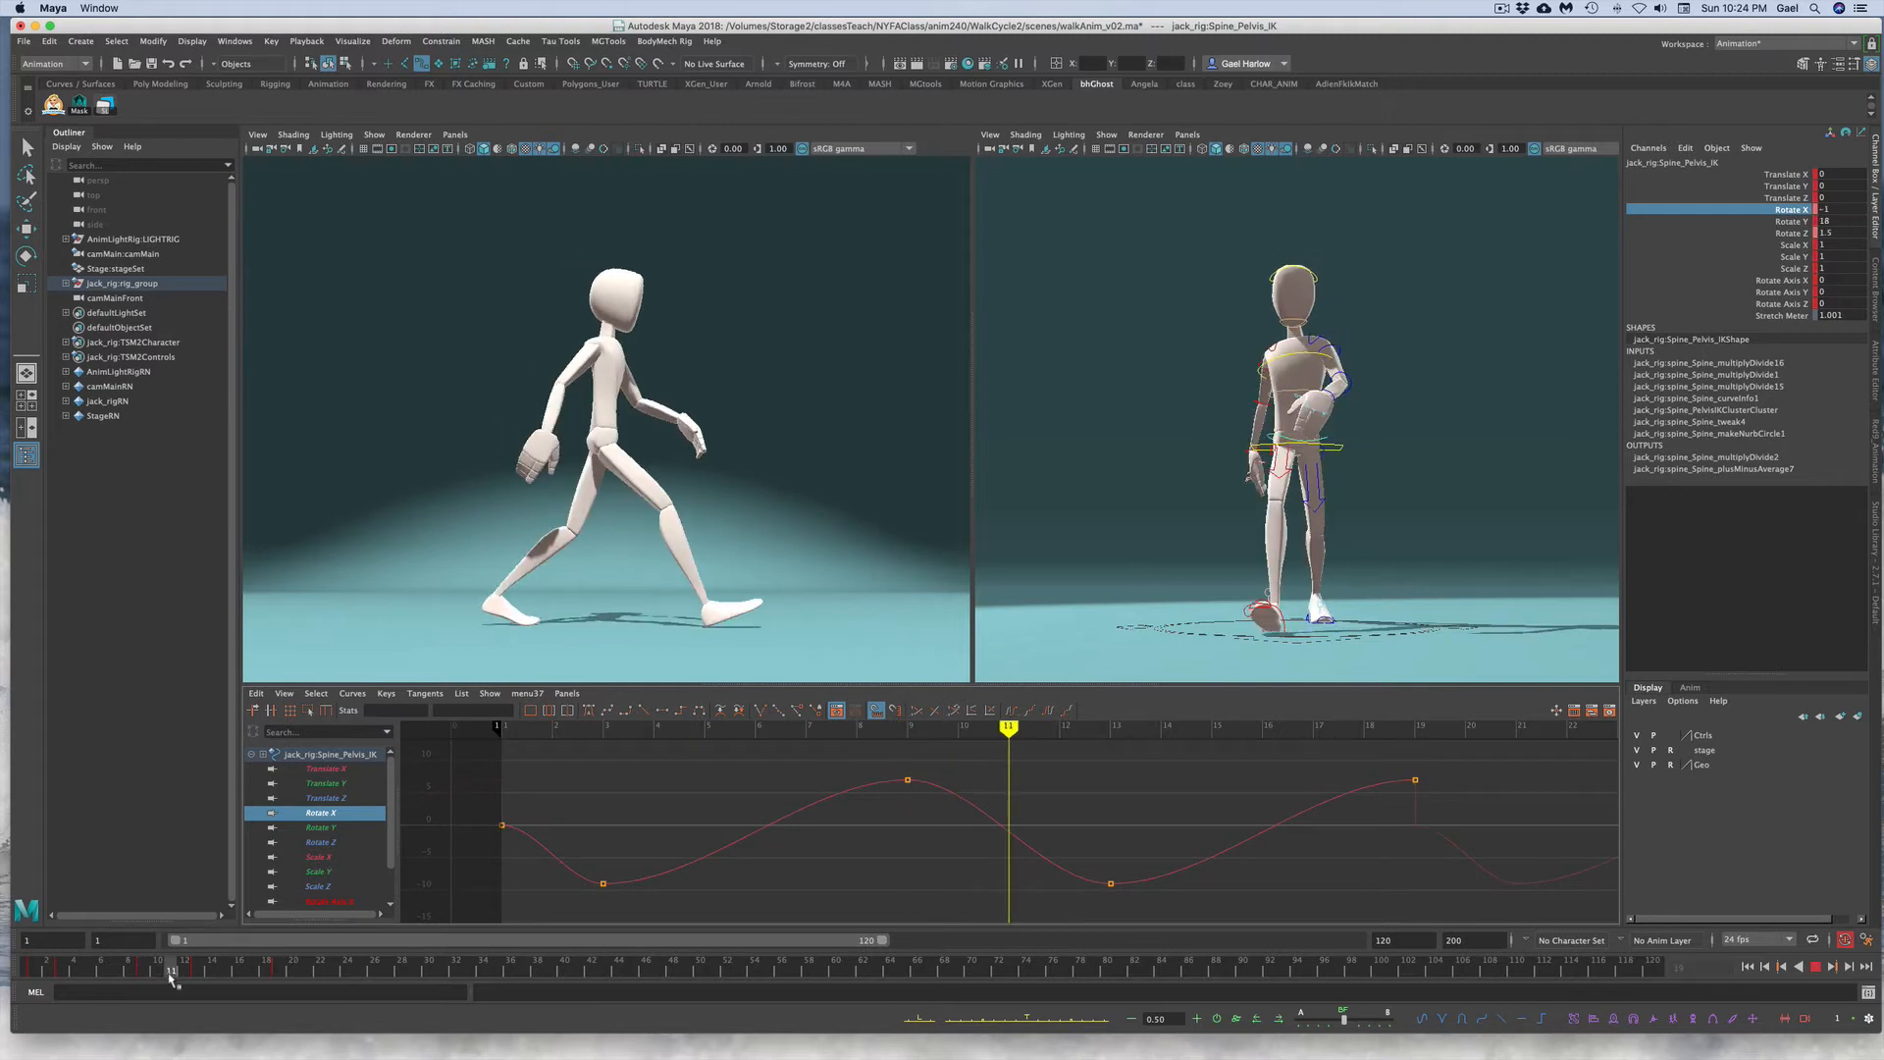
key("s")
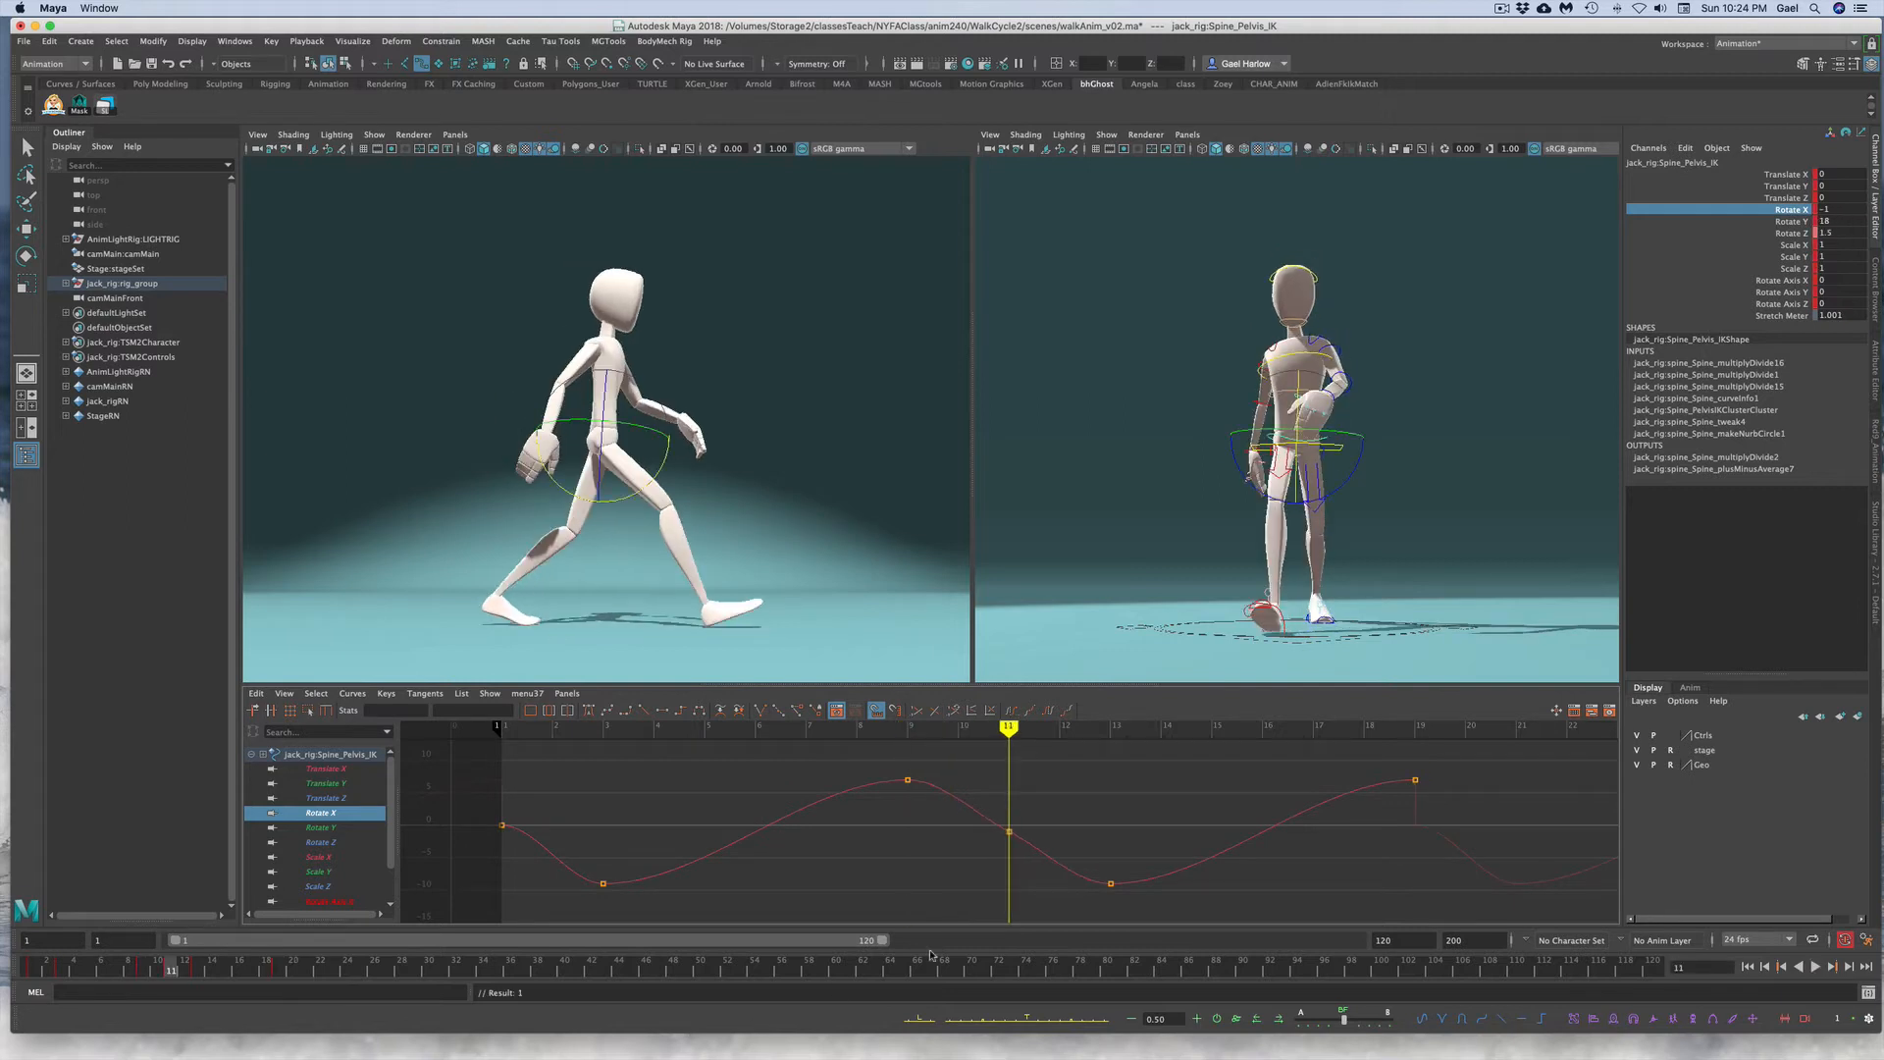
left_click_drag(979, 790, 1044, 893)
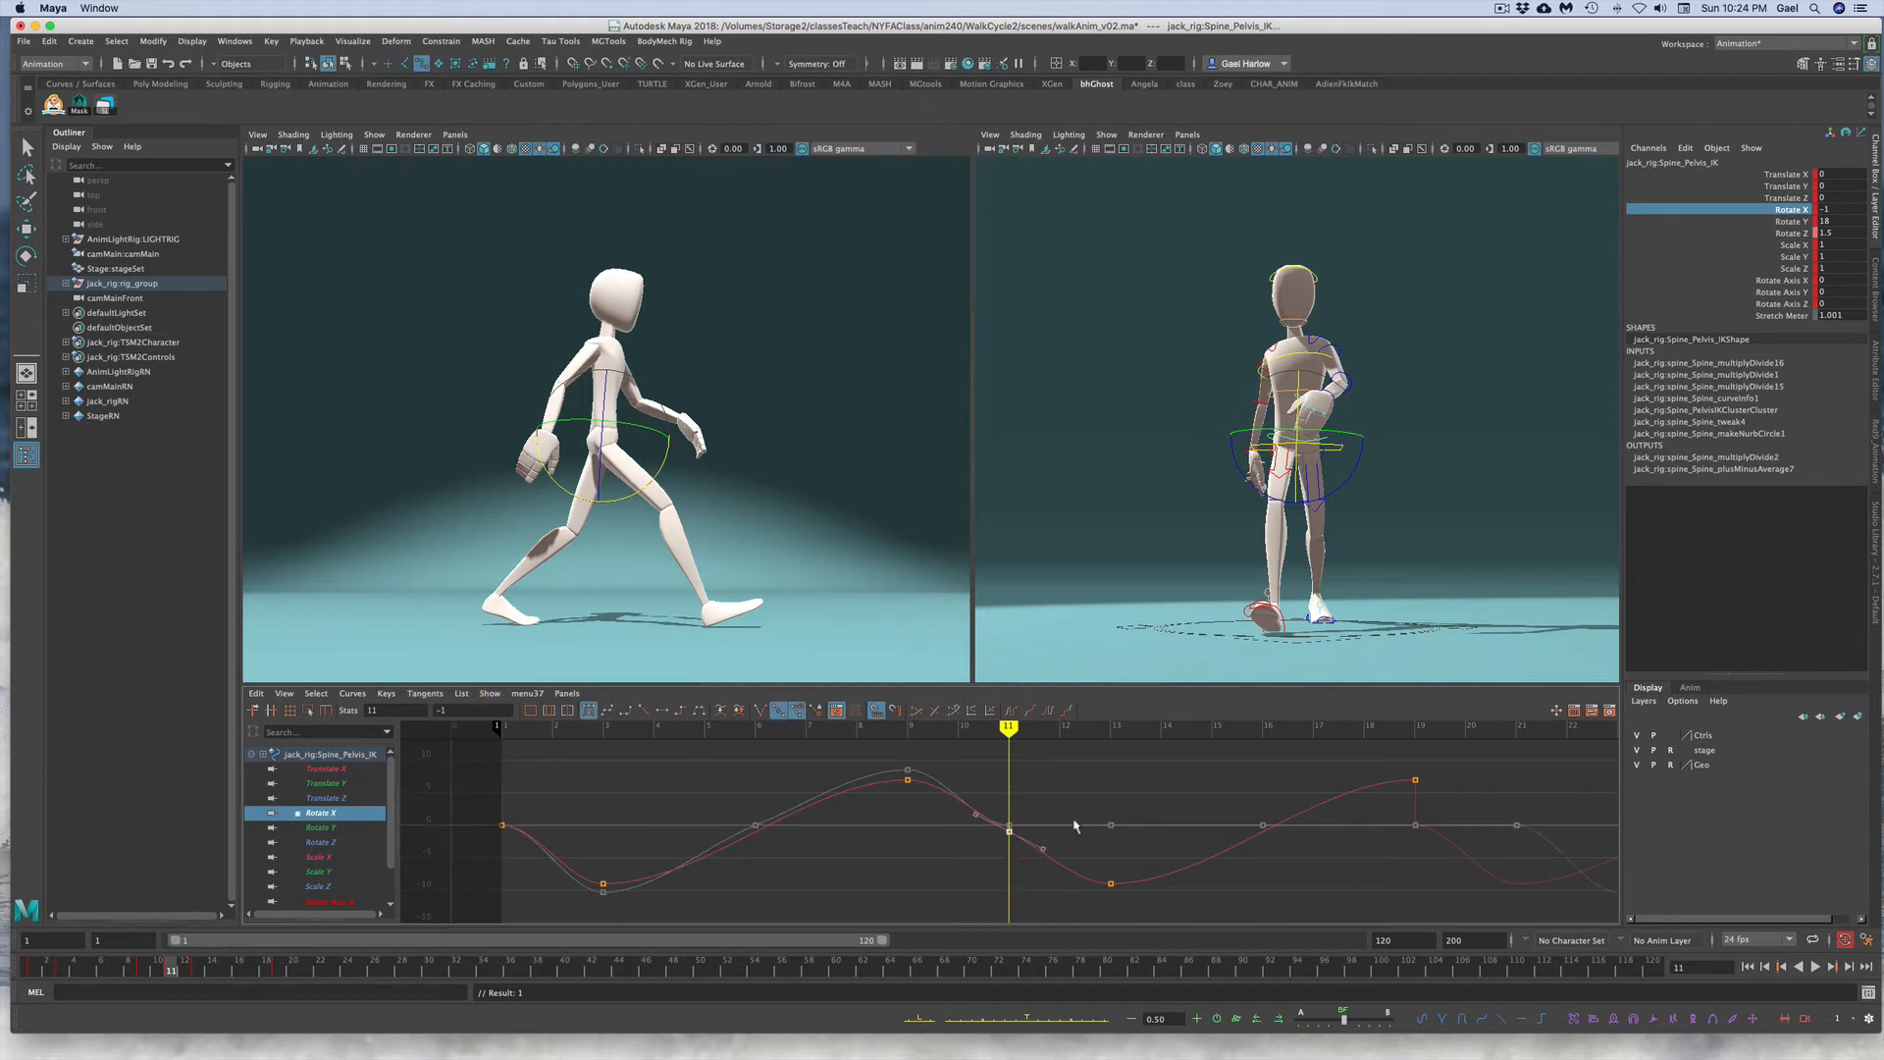
Step: Copy the pelvis key from frame 1 and paste it at frame 21 on the timeline
left_click(32, 970)
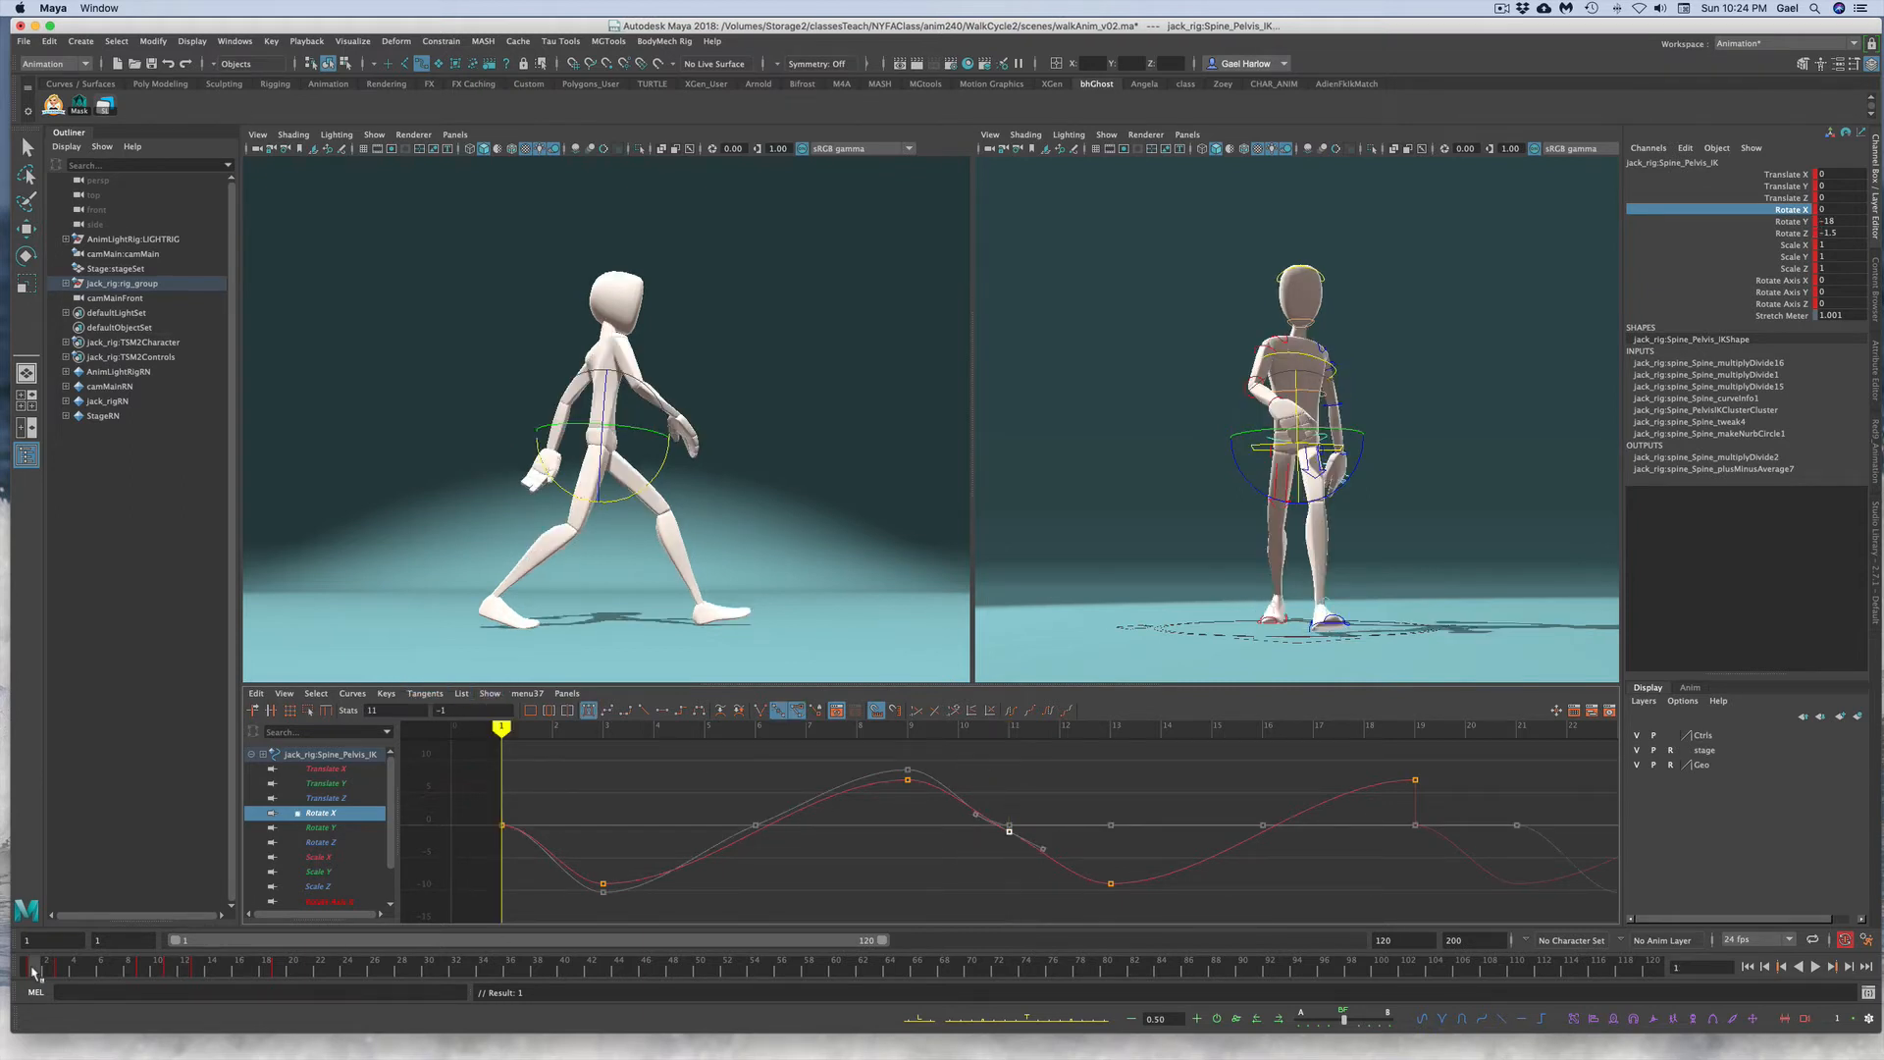
left_click_drag(469, 811, 517, 844)
left_click_drag(454, 707, 411, 704)
key("Return")
right_click(39, 972)
left_click(67, 751)
left_click_drag(278, 971, 307, 974)
right_click(307, 974)
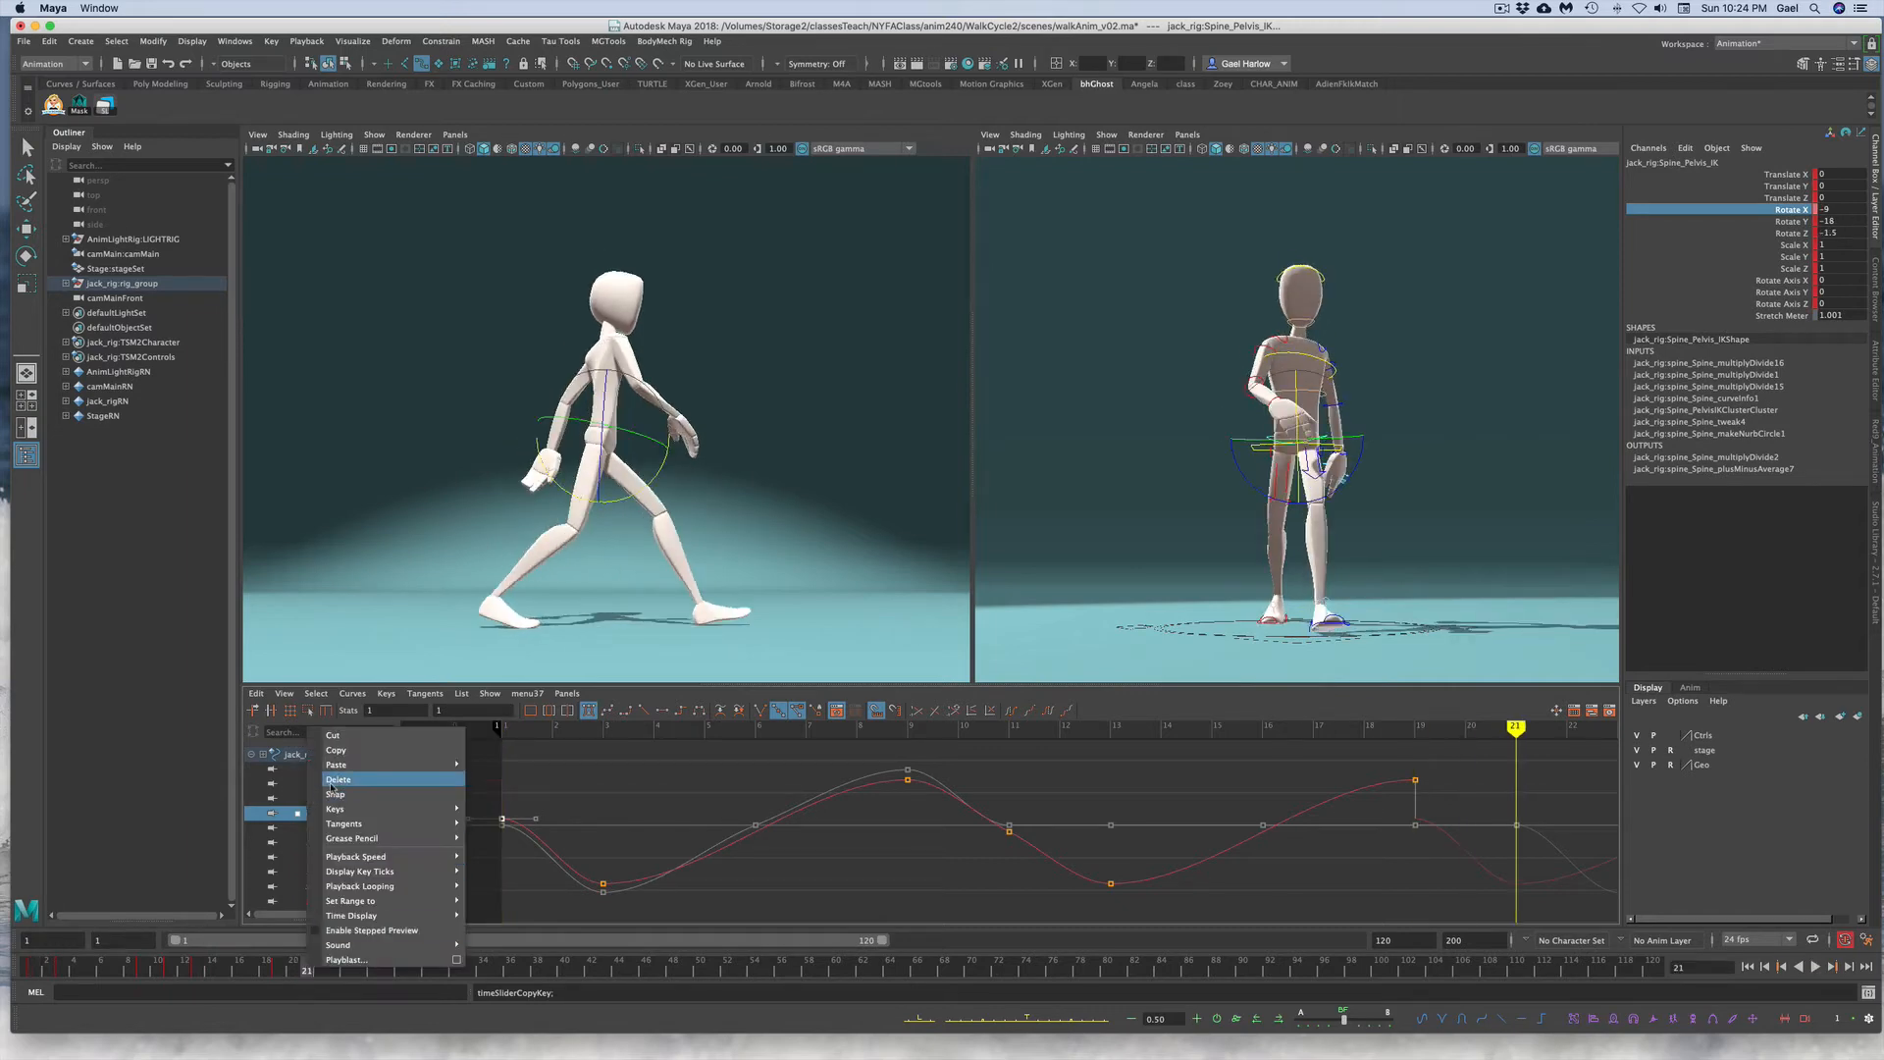
mouse_move(412, 764)
left_click(517, 777)
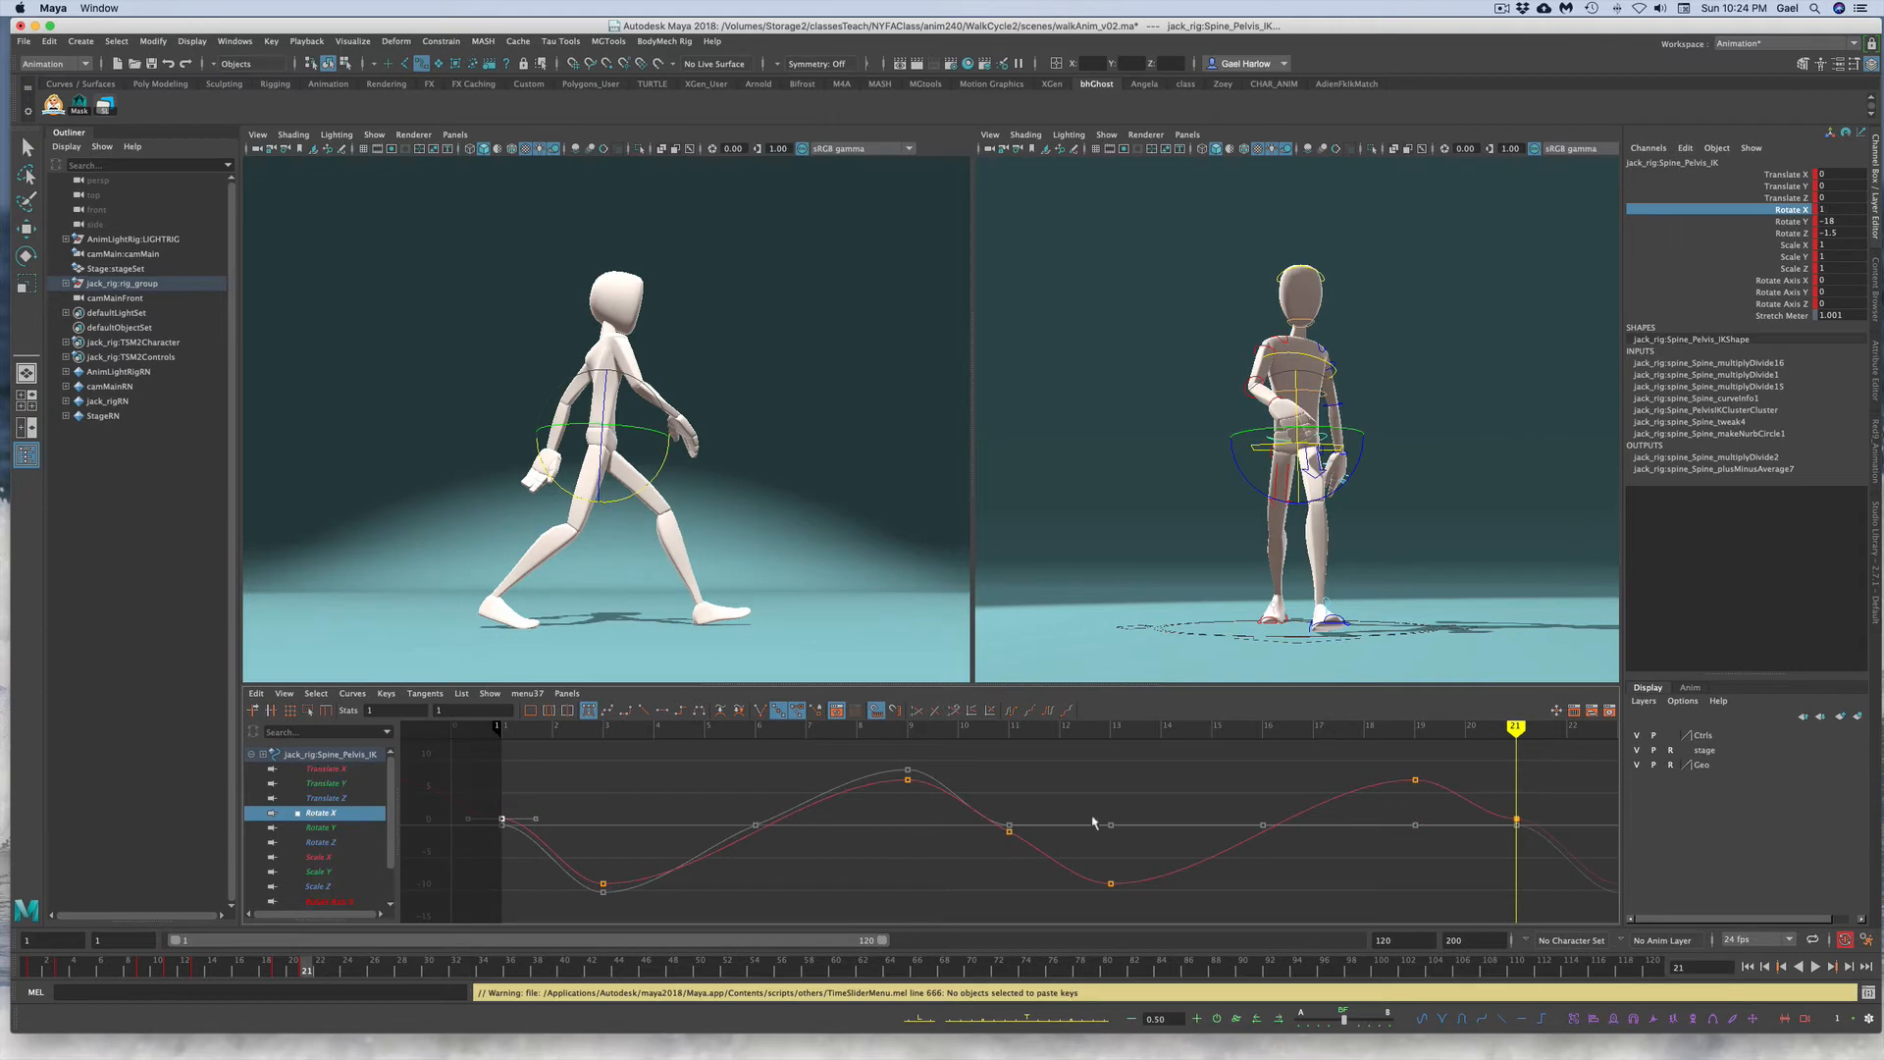
Step: Select the keys at frames 1, 11 and 21 and change their tangent type to smooth the curve
left_click(1115, 788)
left_click_drag(467, 807, 1560, 869)
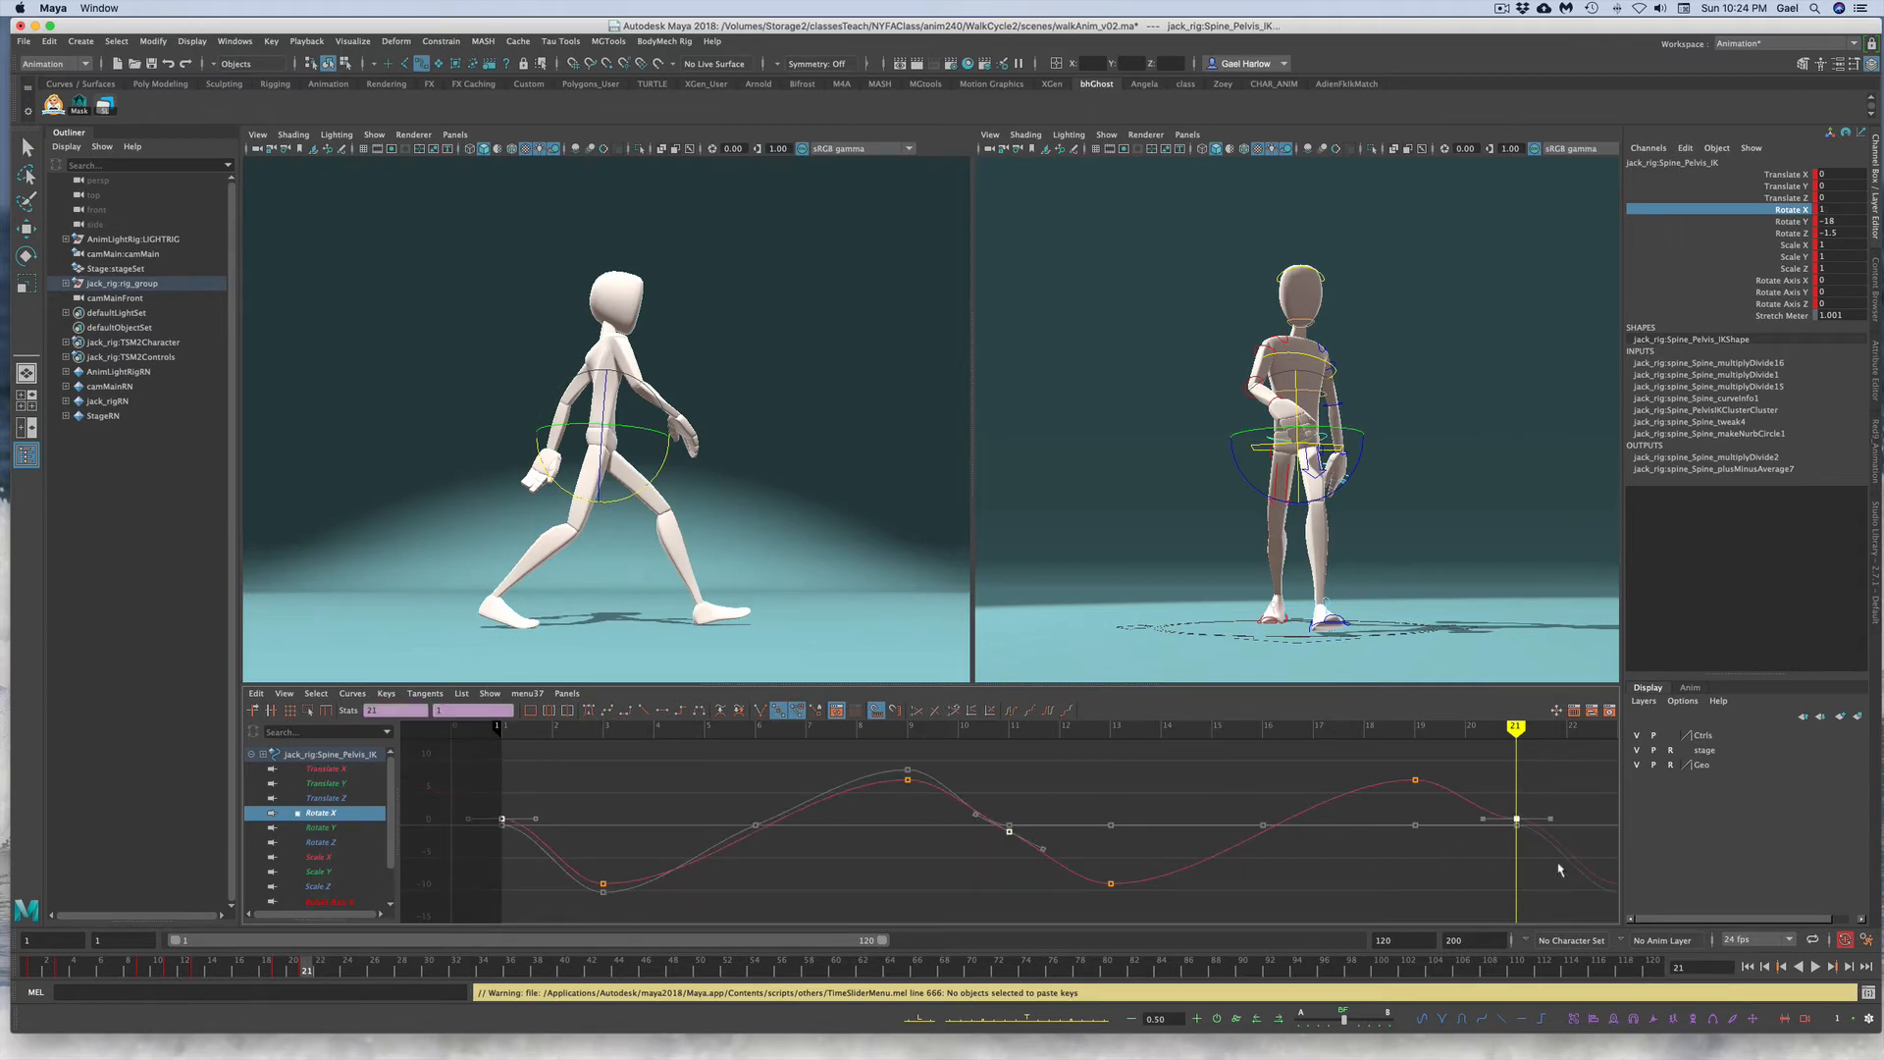
left_click(608, 712)
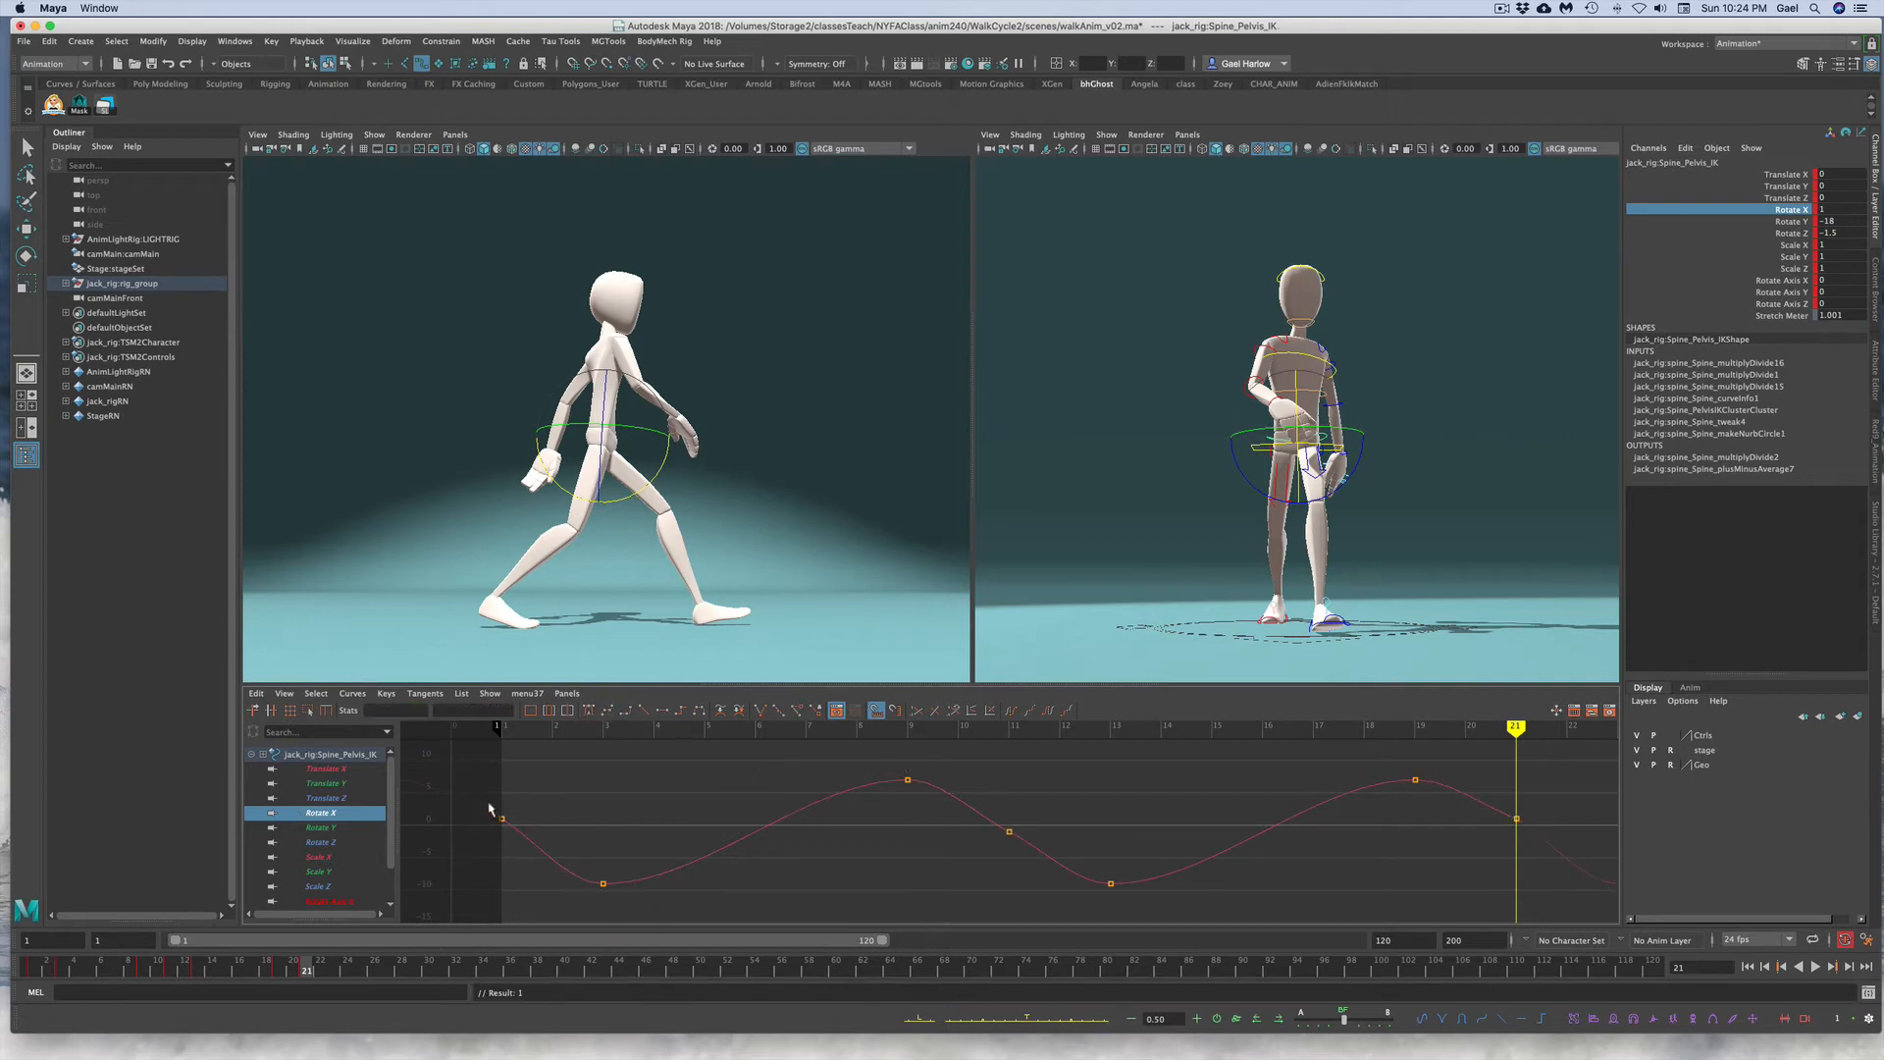
Step: Adjust the tangent handles of the frame 1 and frame 21 keys so the cycle loops smoothly
left_click_drag(489, 807, 509, 827)
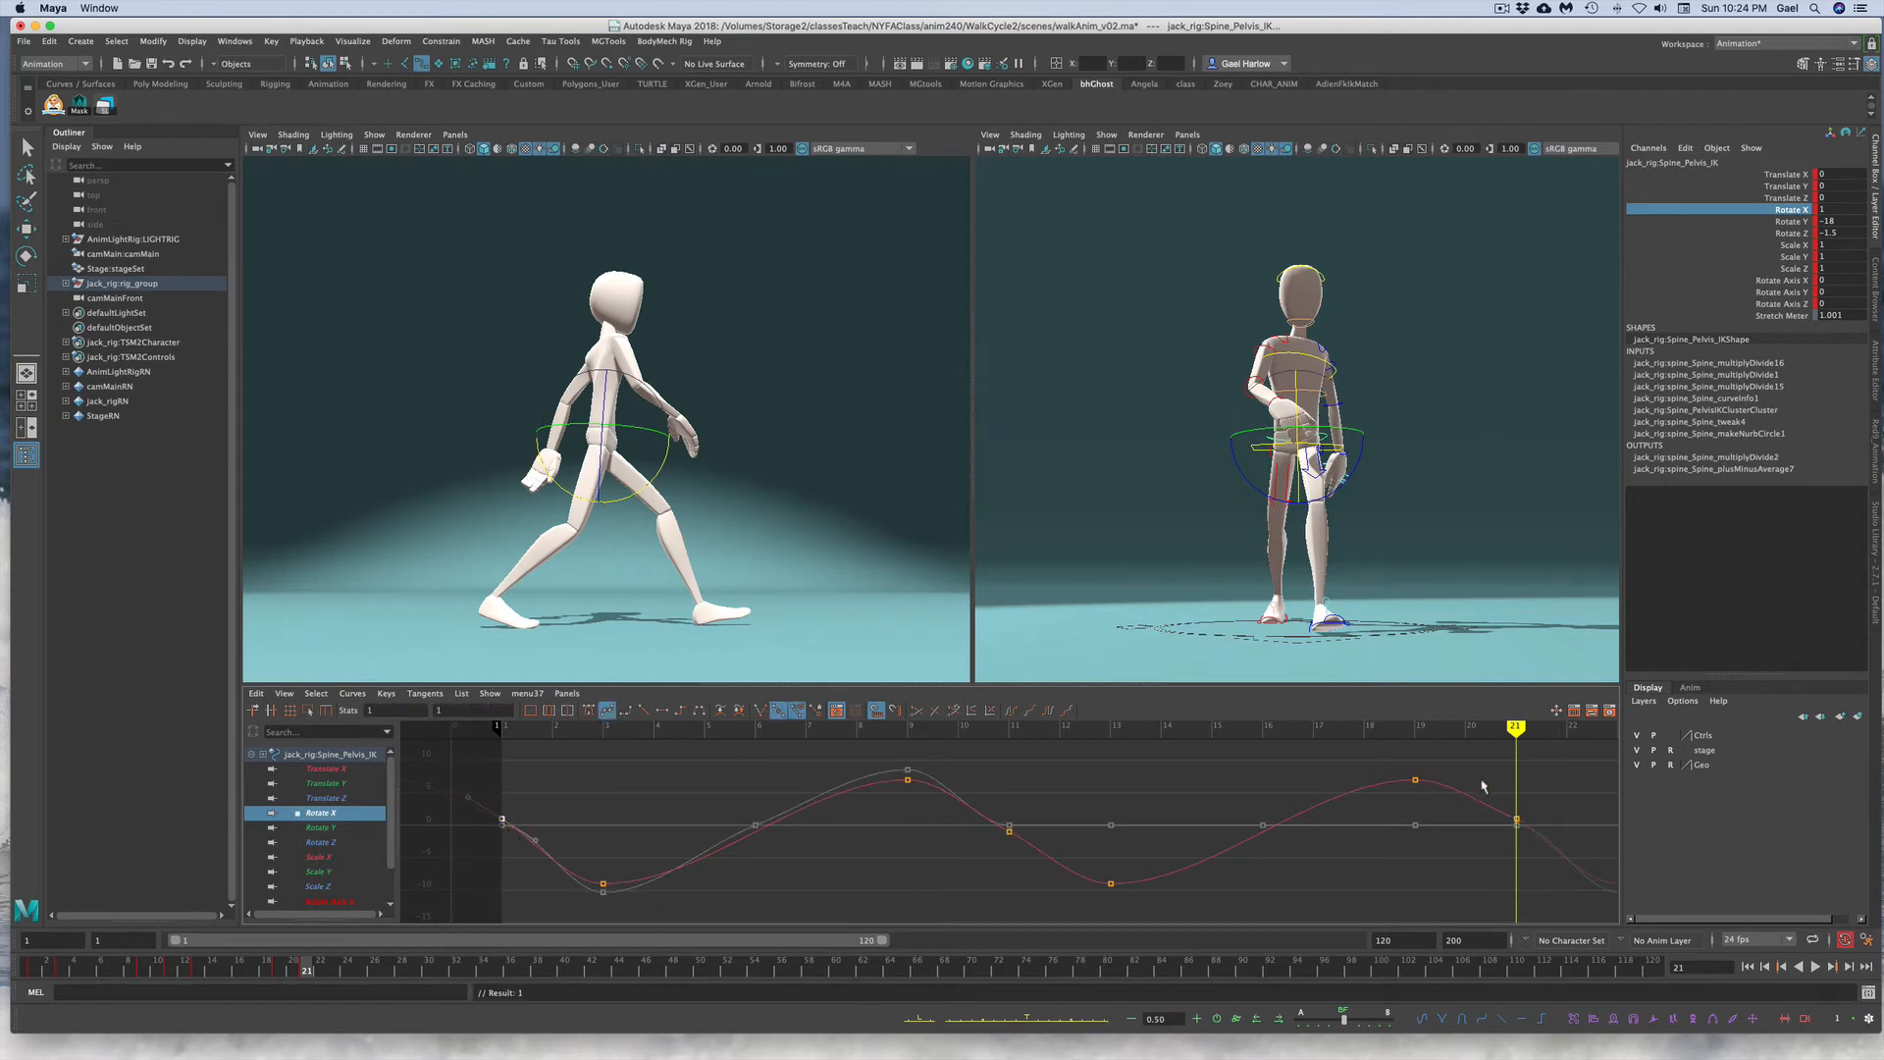
left_click_drag(1482, 785, 1536, 835, "shift")
left_click_drag(451, 770, 477, 801, "shift")
left_click_drag(1457, 782, 1493, 826, "shift")
left_click(1413, 882)
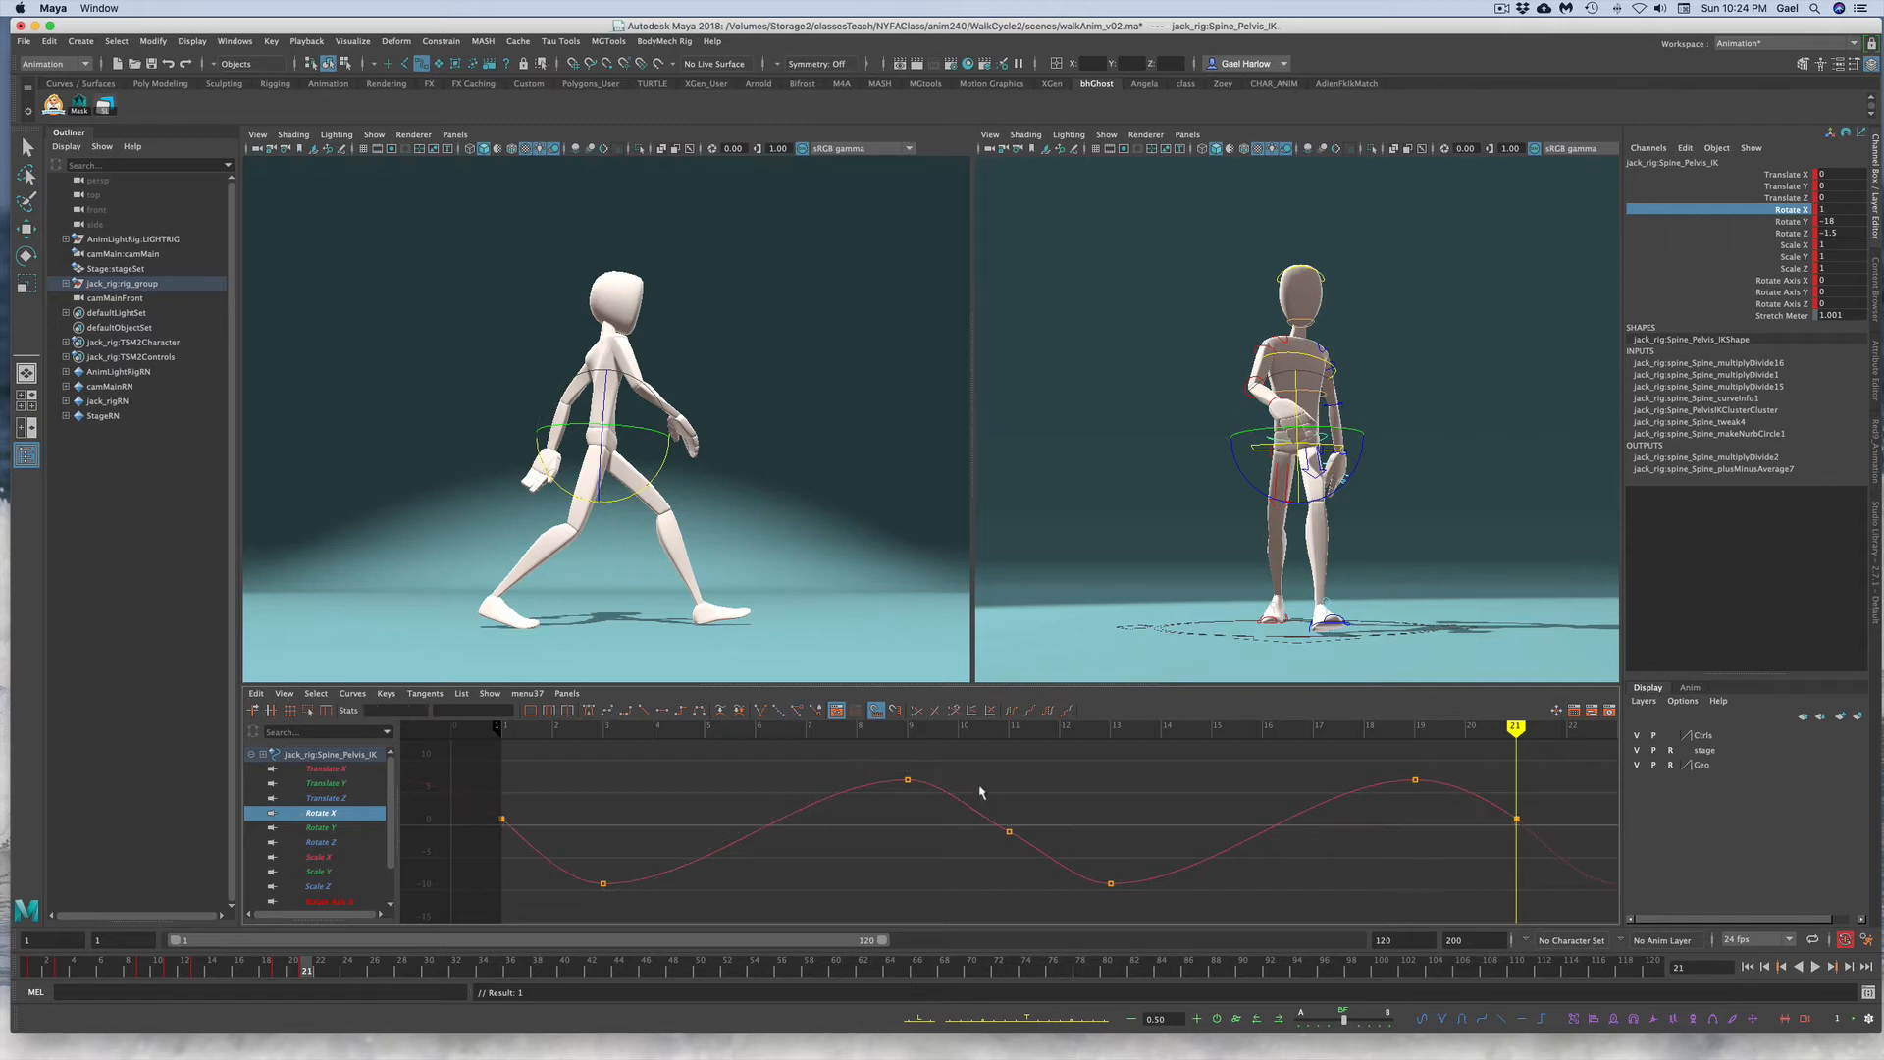
Step: Inspect the frame-11 key's tangent and play back the walk from frame 1
left_click_drag(1003, 790, 985, 833)
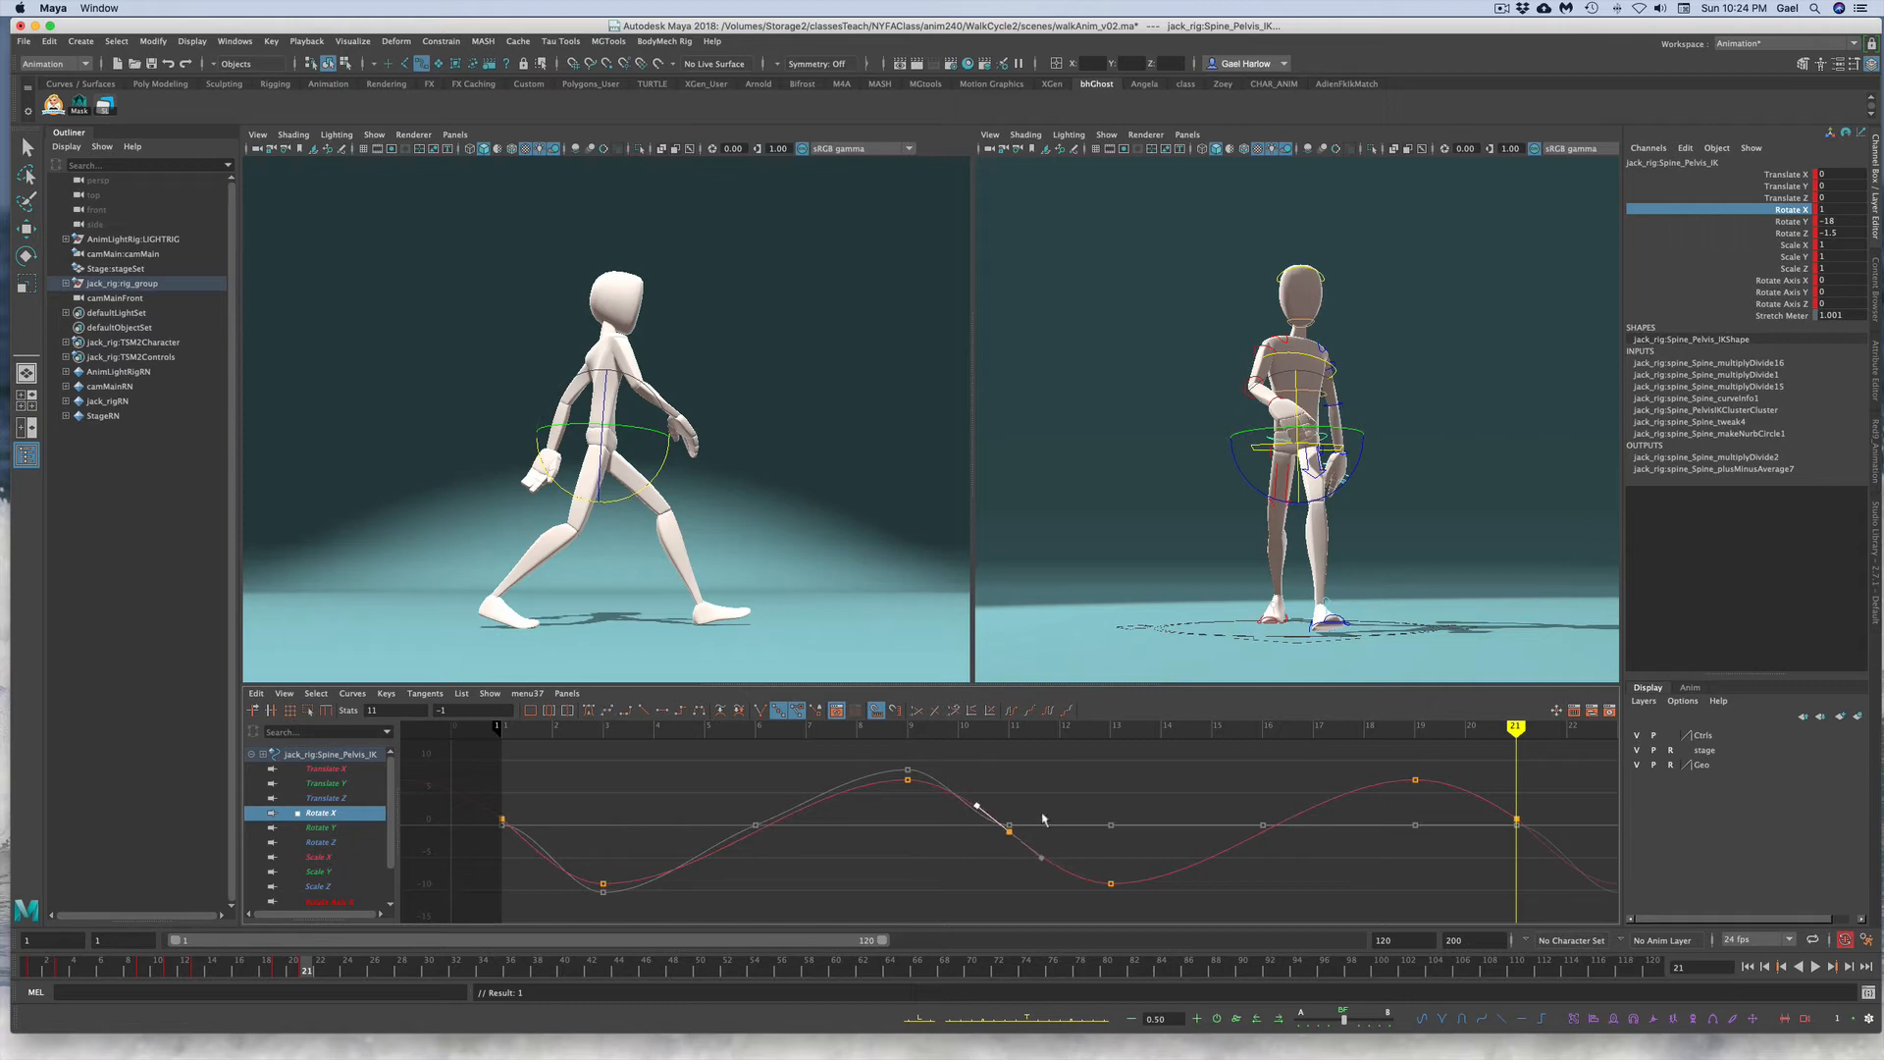
left_click(692, 785)
left_click(44, 967)
key("alt+v")
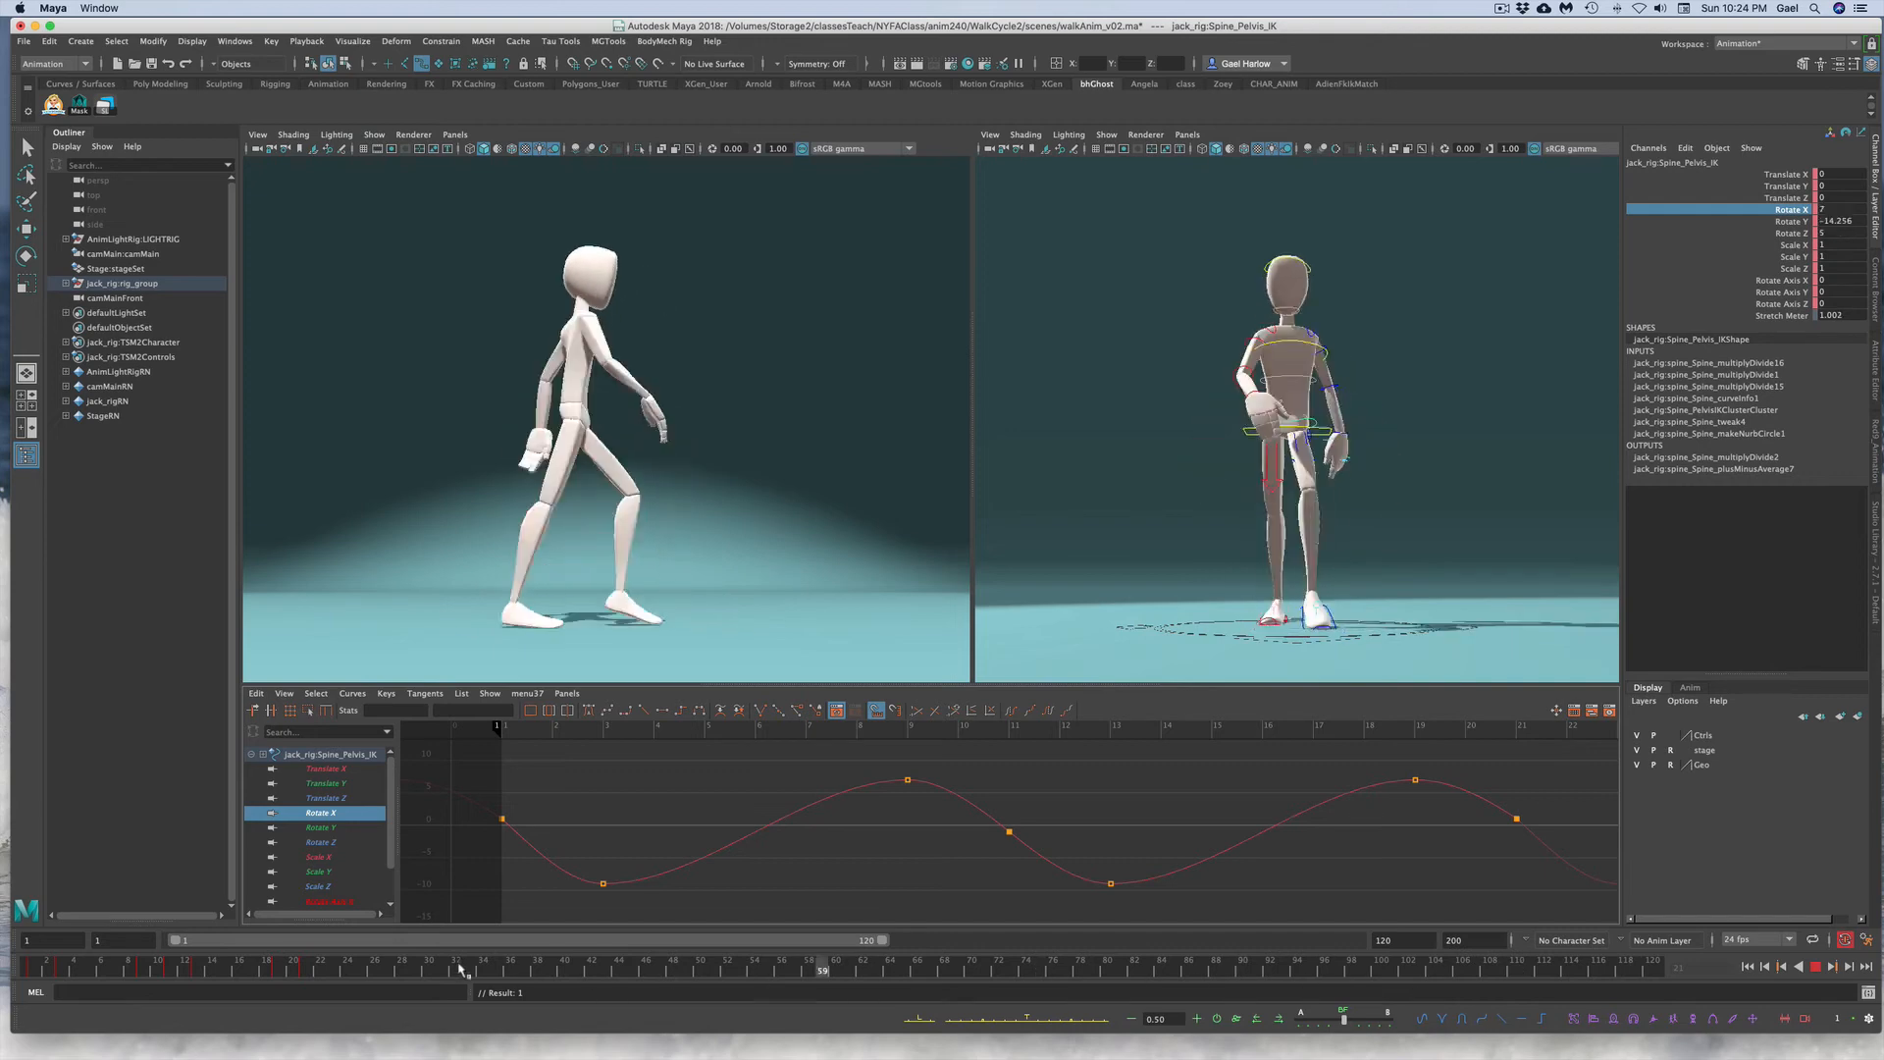
left_click(1815, 966)
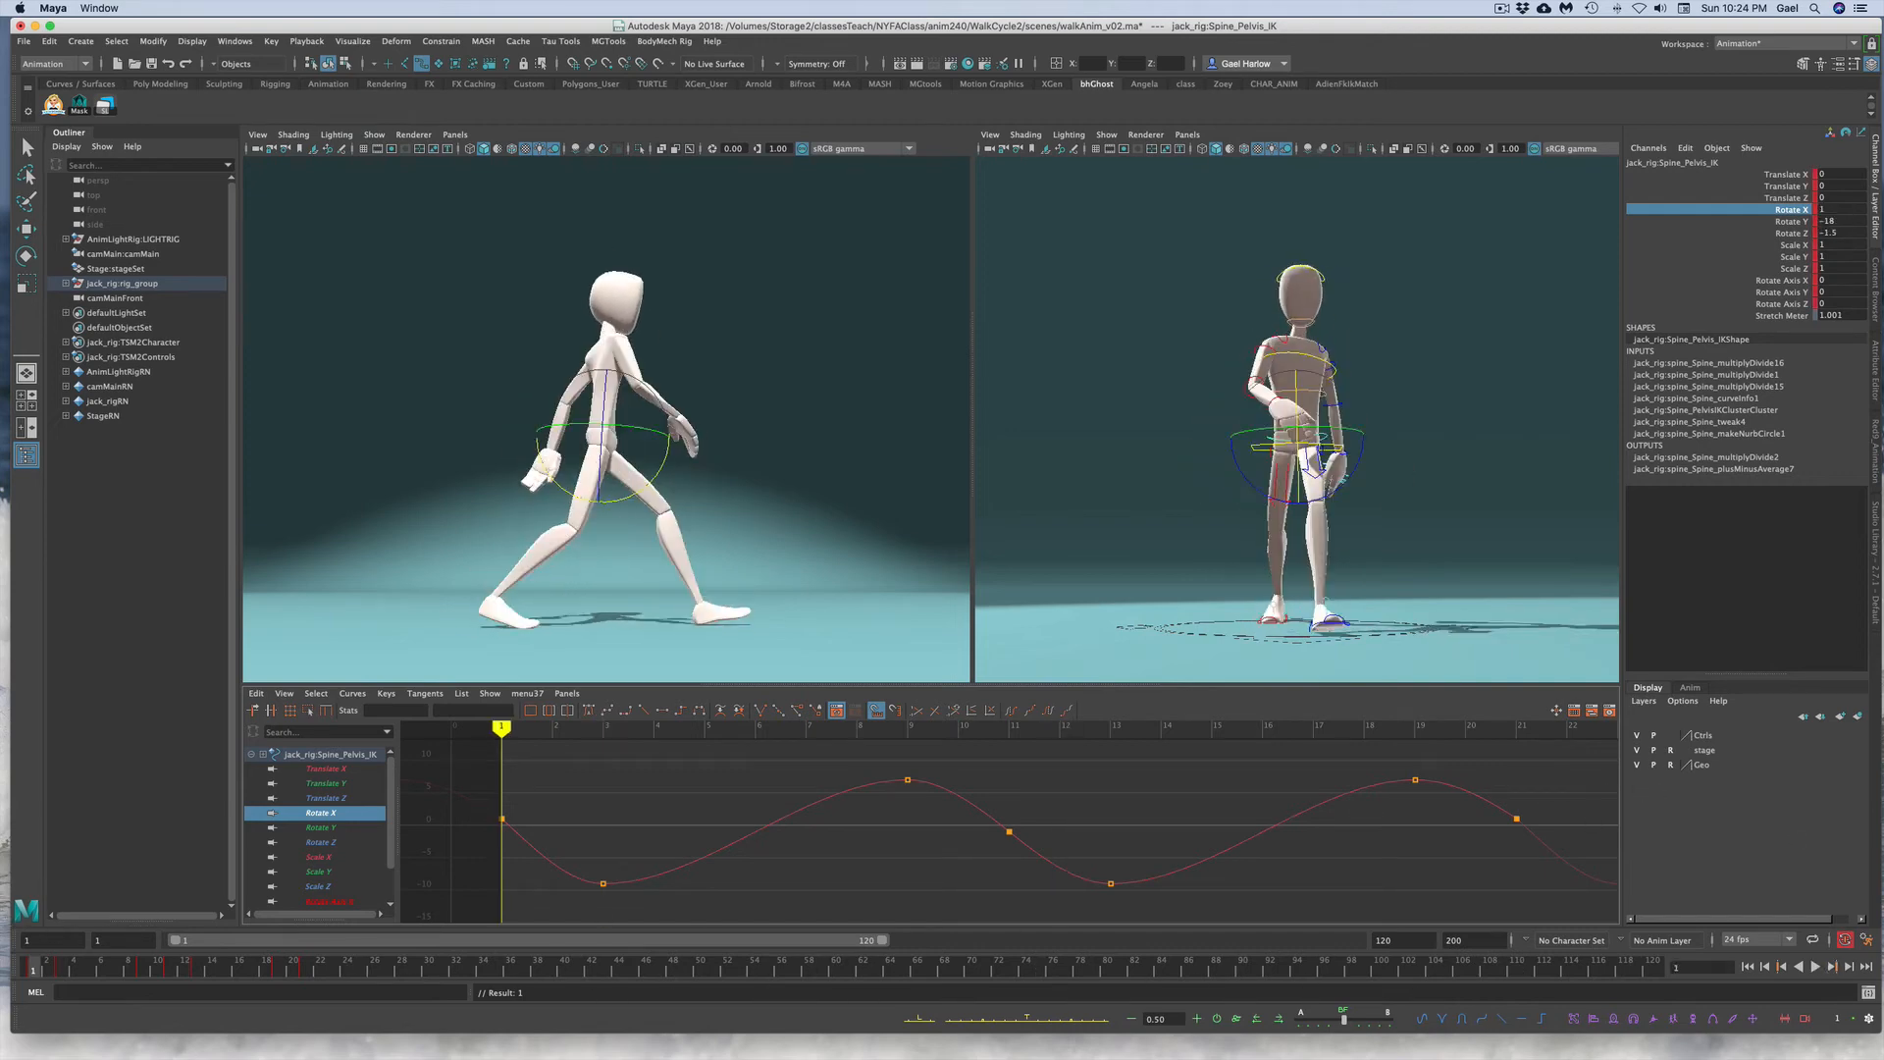
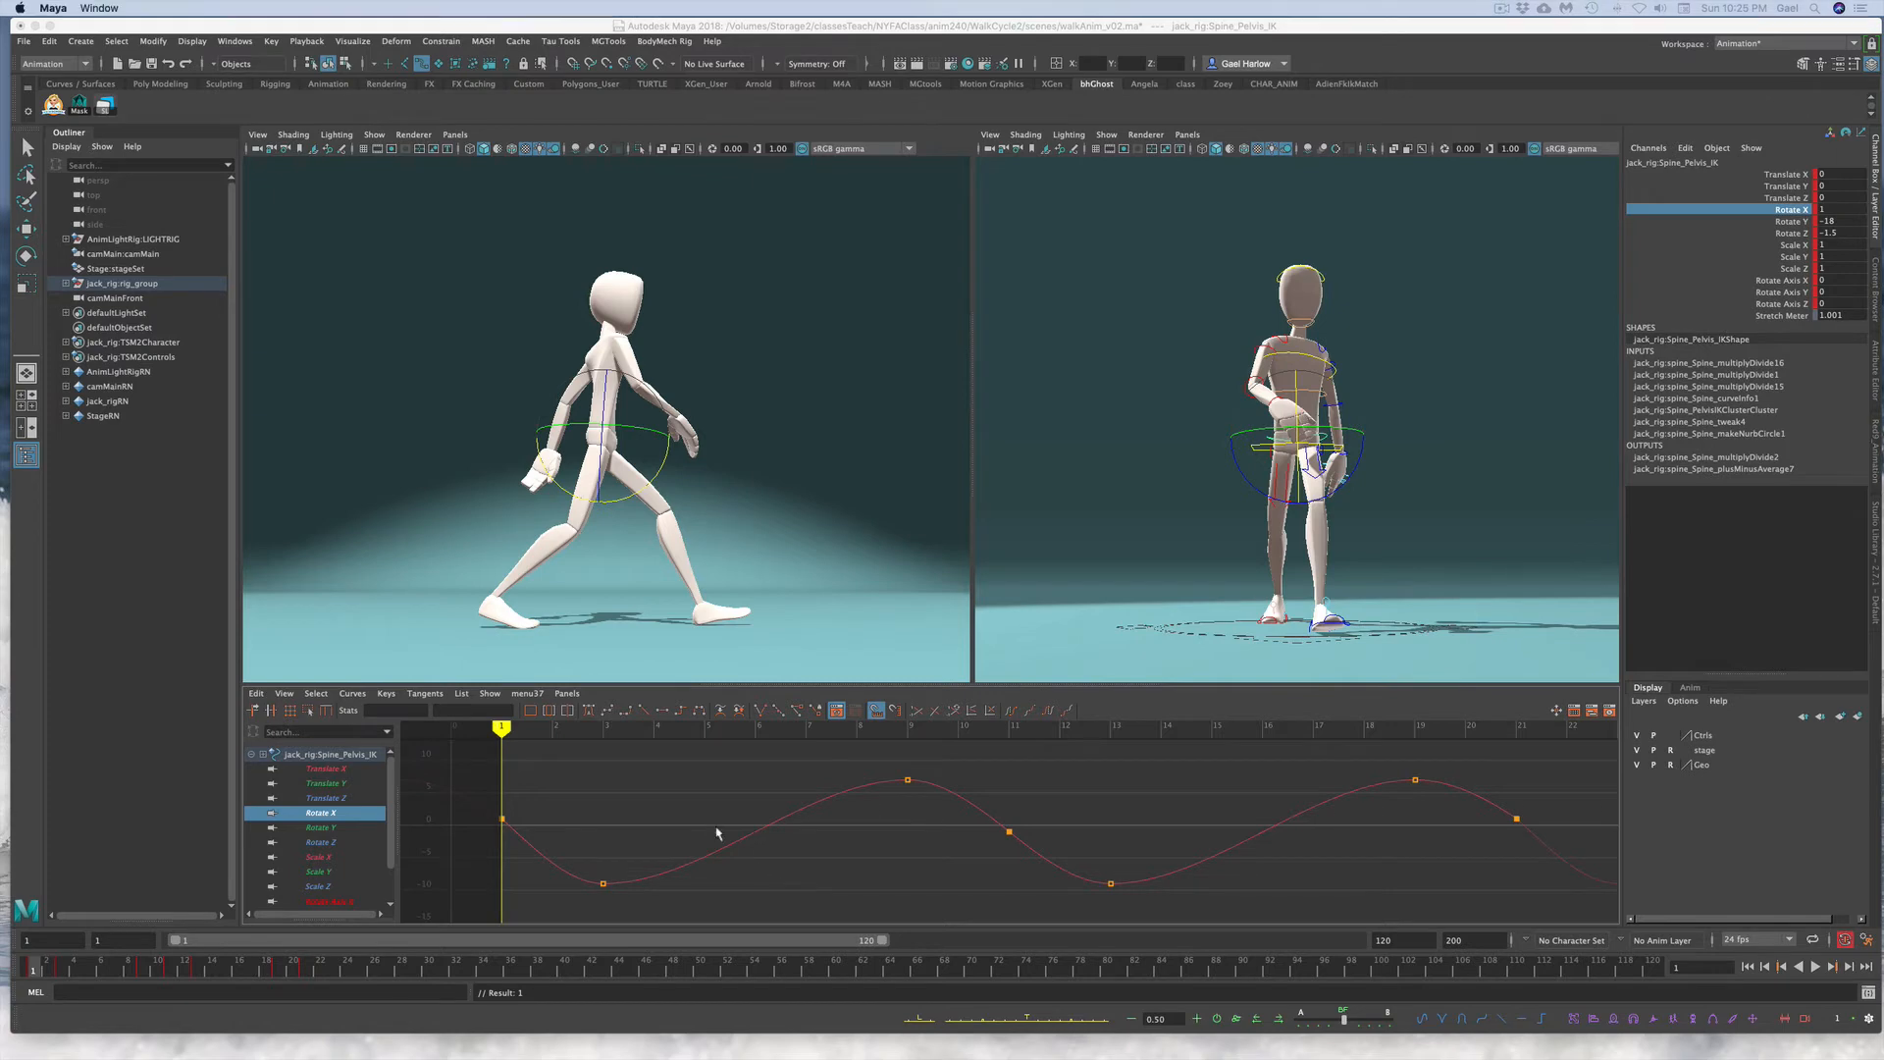
Step: Copy the pelvis control's Rotate X curve onto the middle spine control's Rotate X channel
left_click_drag(715, 827, 757, 883)
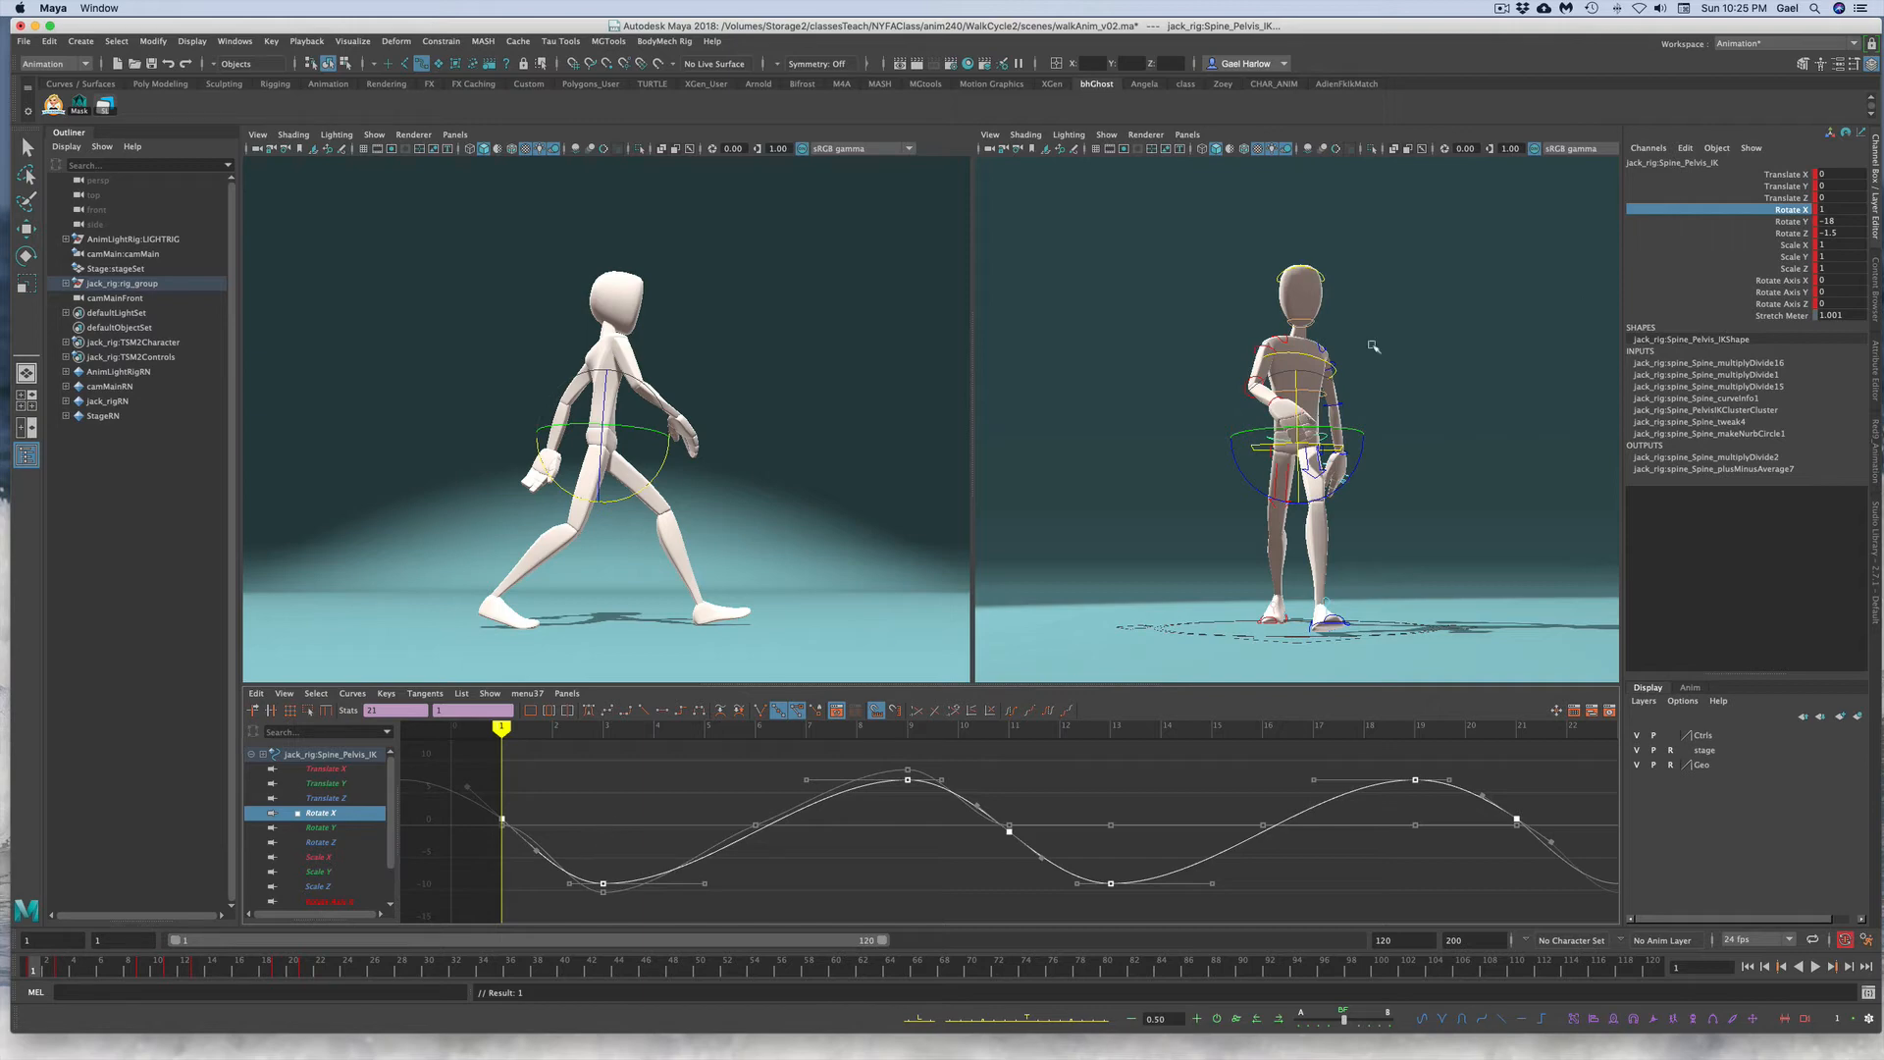
left_click(1480, 357)
left_click(1308, 391)
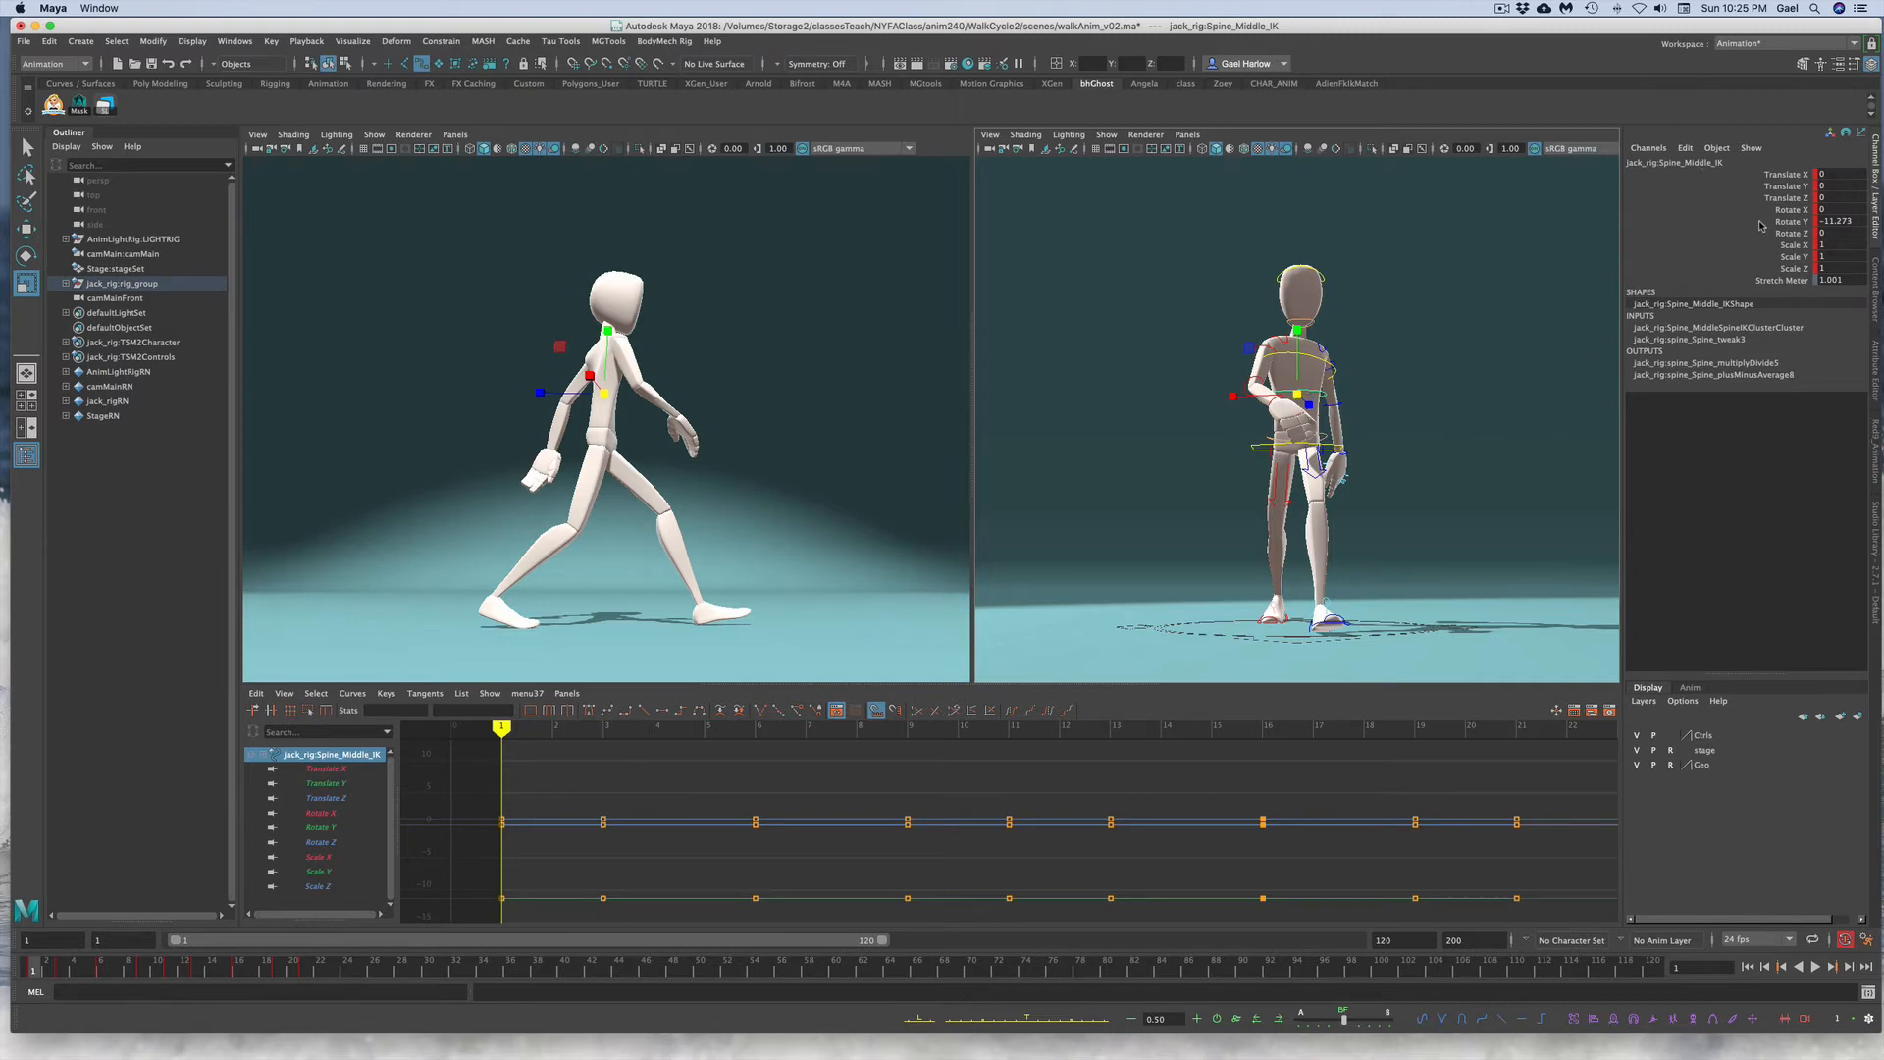
left_click(1786, 210)
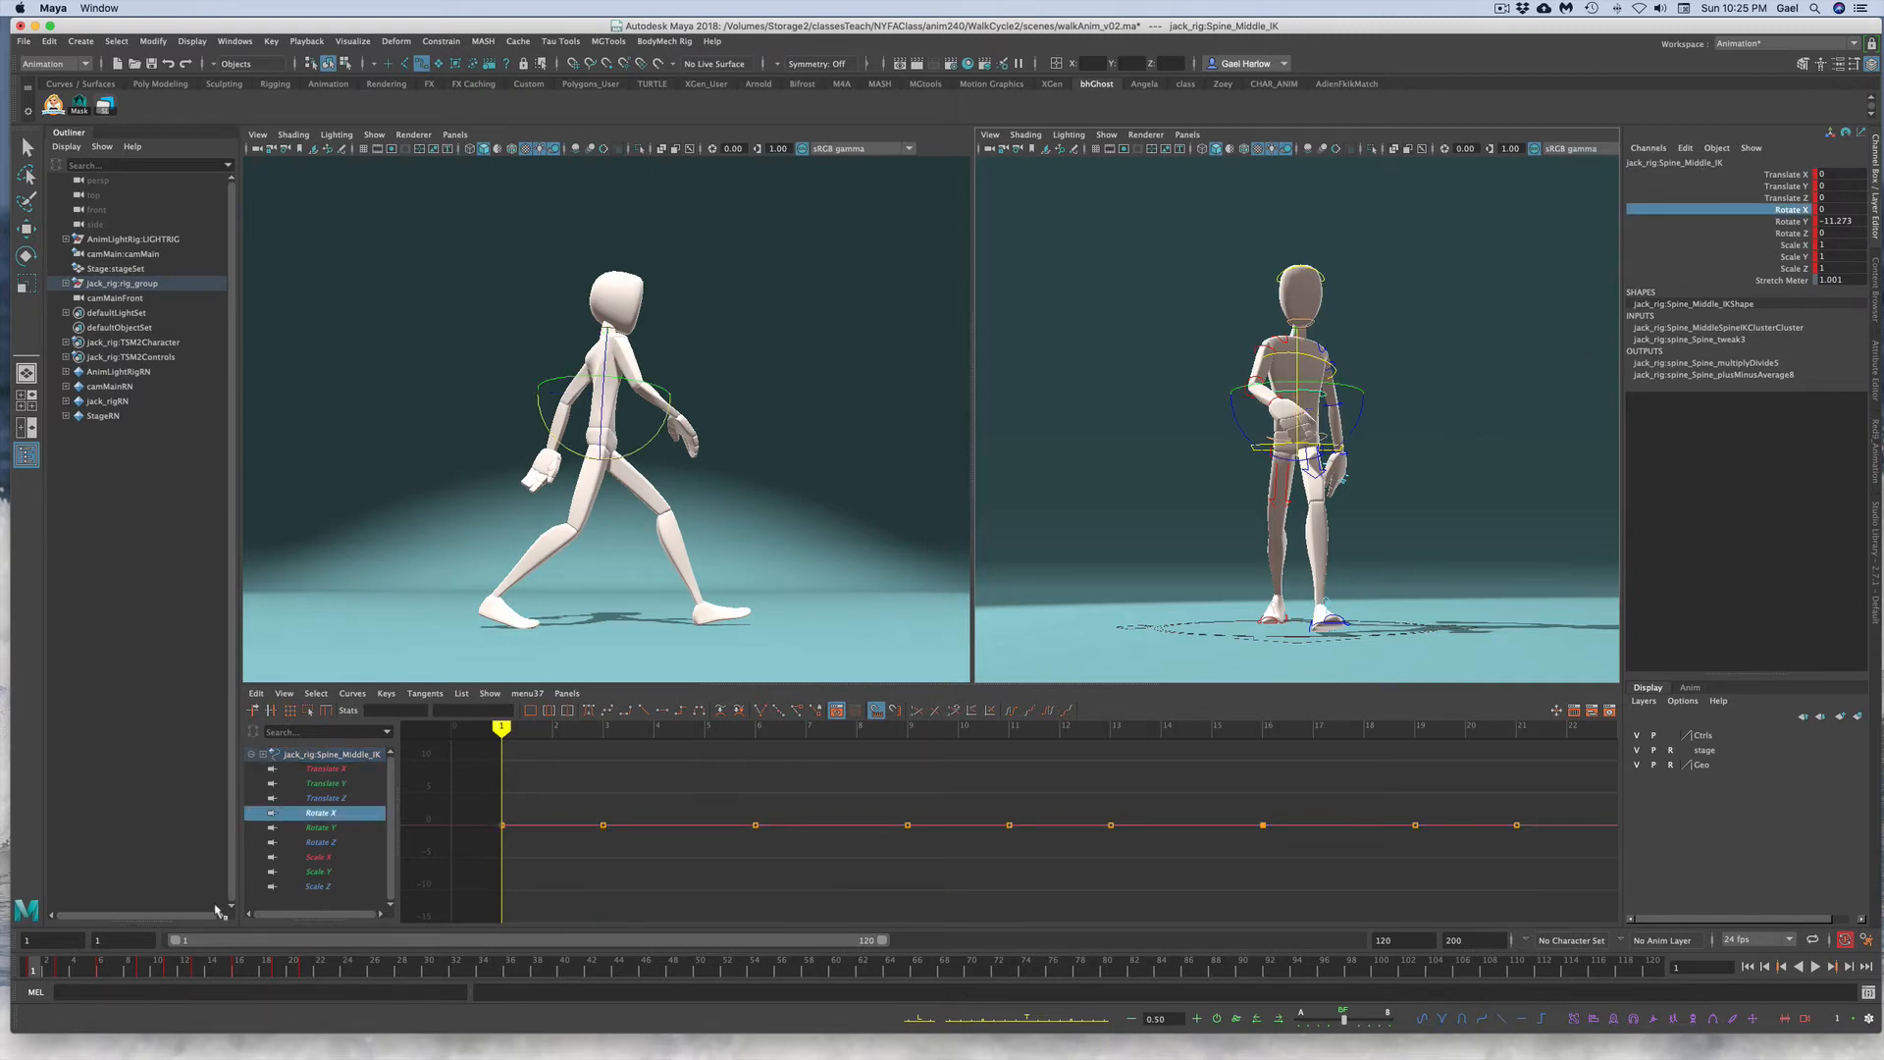
left_click_drag(542, 753, 1516, 884)
left_click(1553, 890)
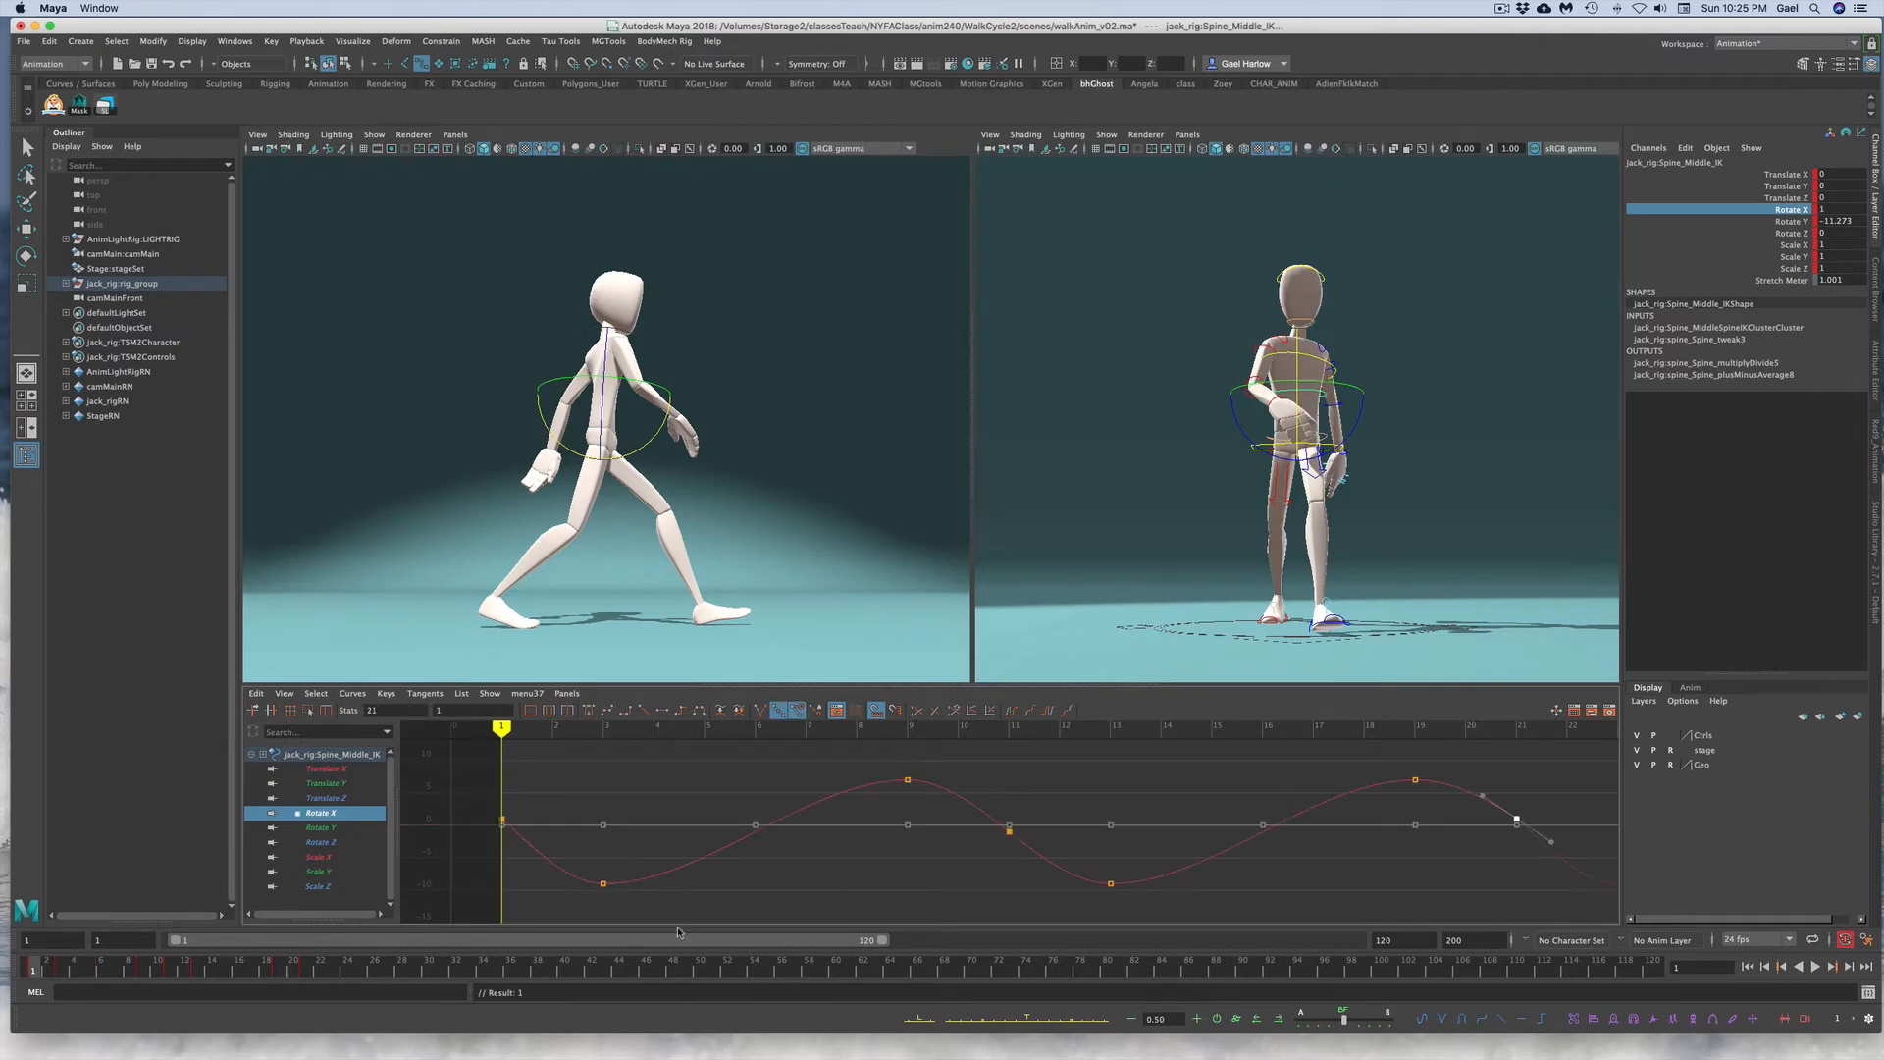
left_click_drag(674, 835, 704, 906)
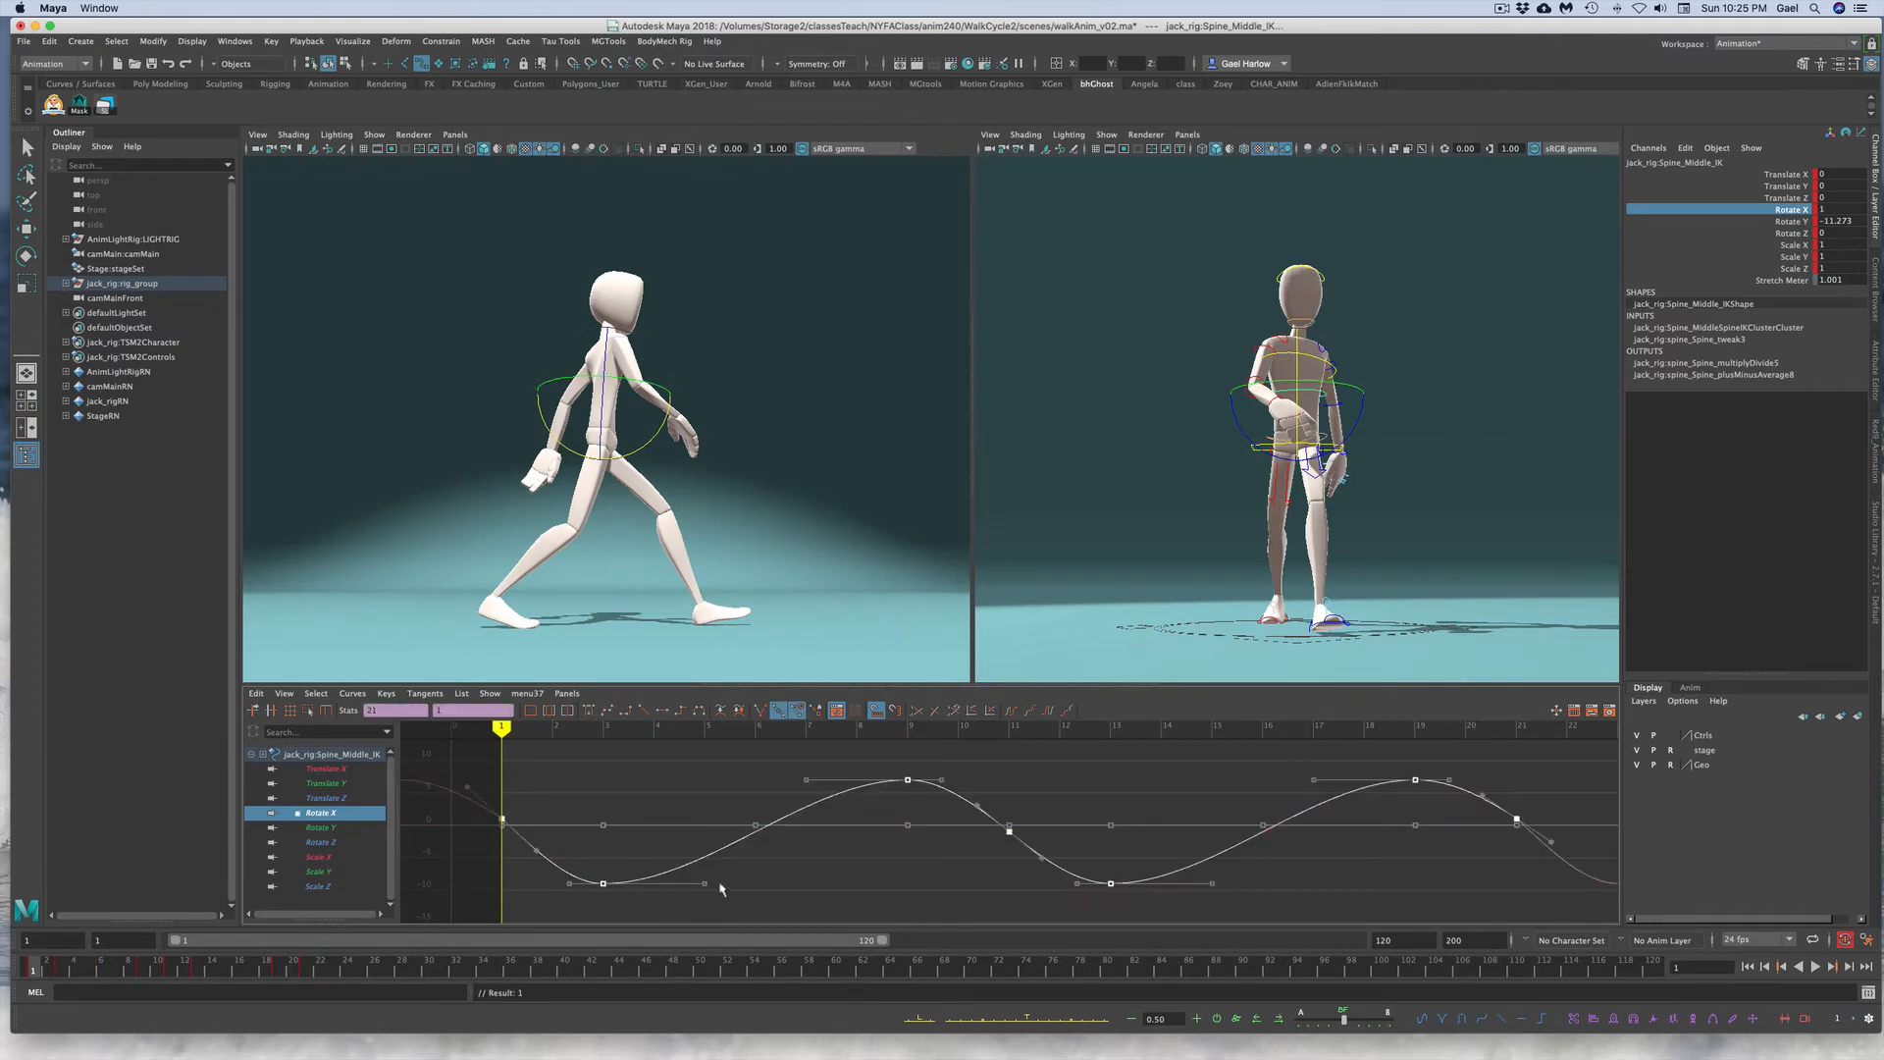
Step: Offset the middle spine control's Rotate X keys one frame later
left_click(1279, 1019)
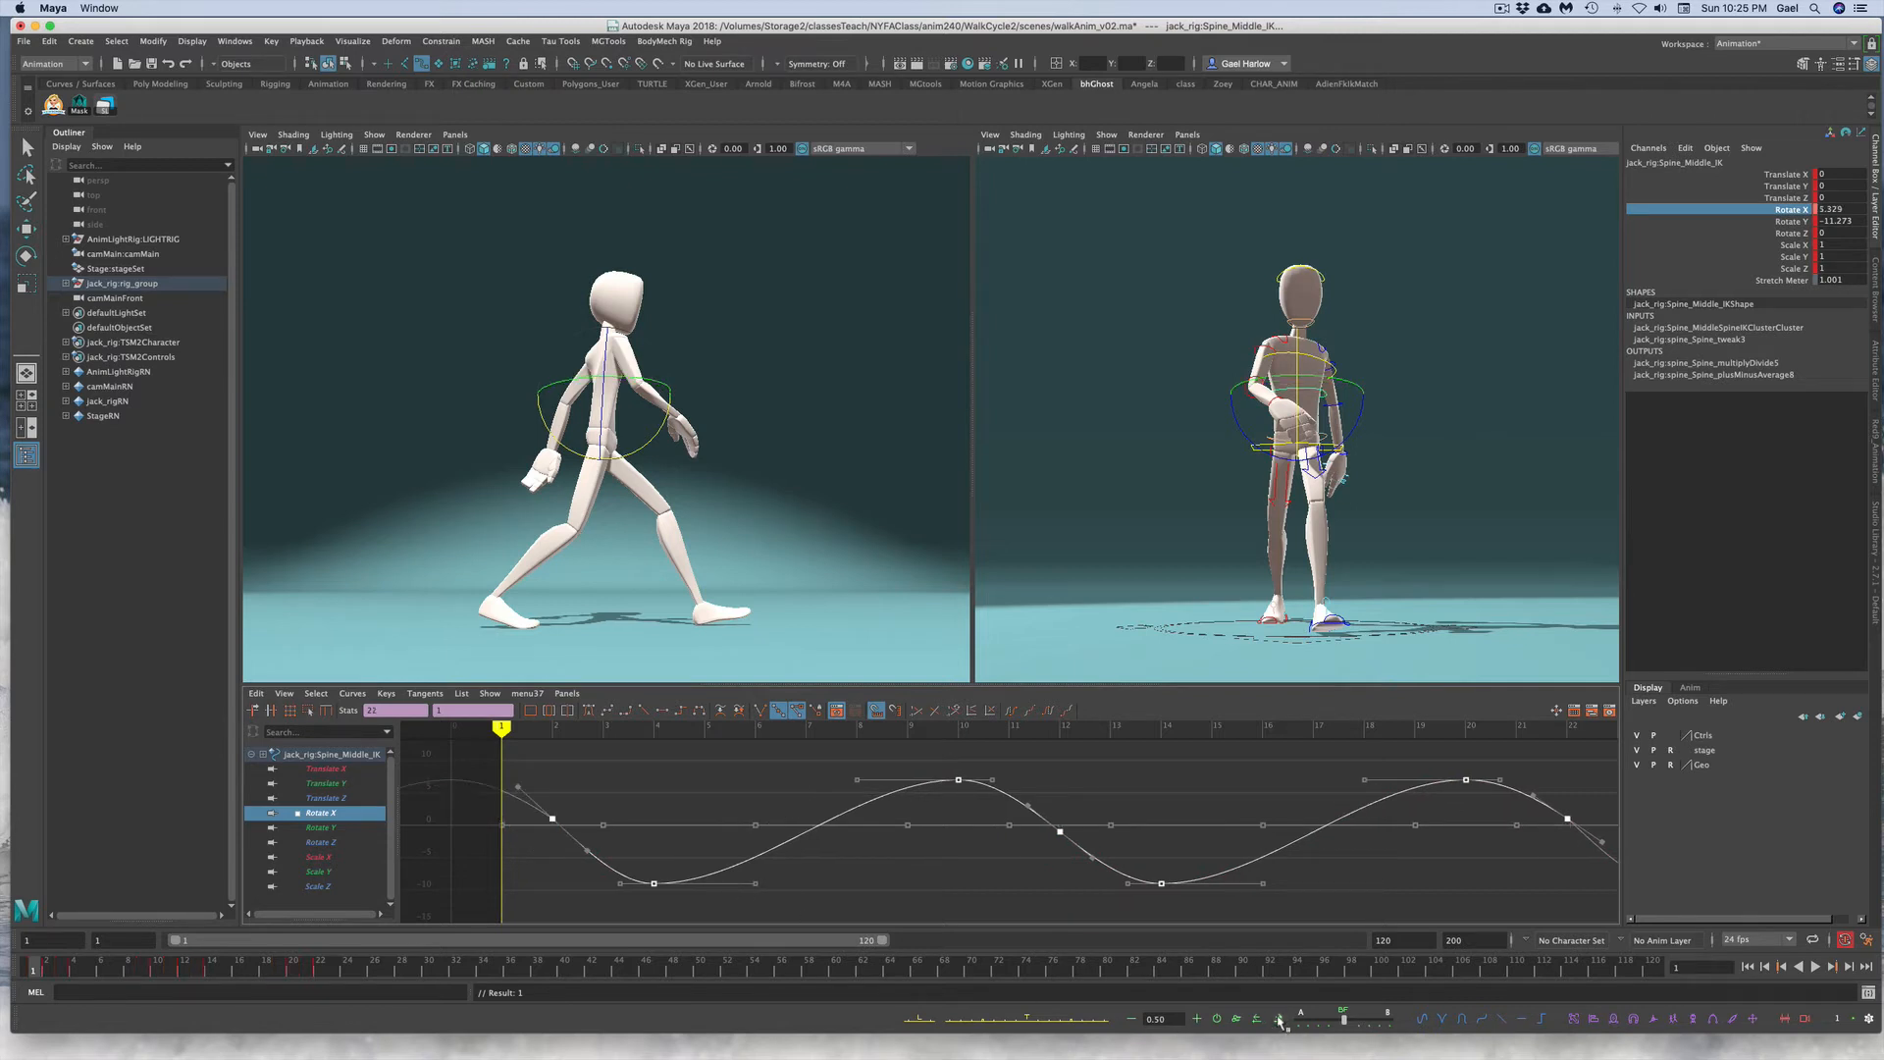
left_click(846, 888)
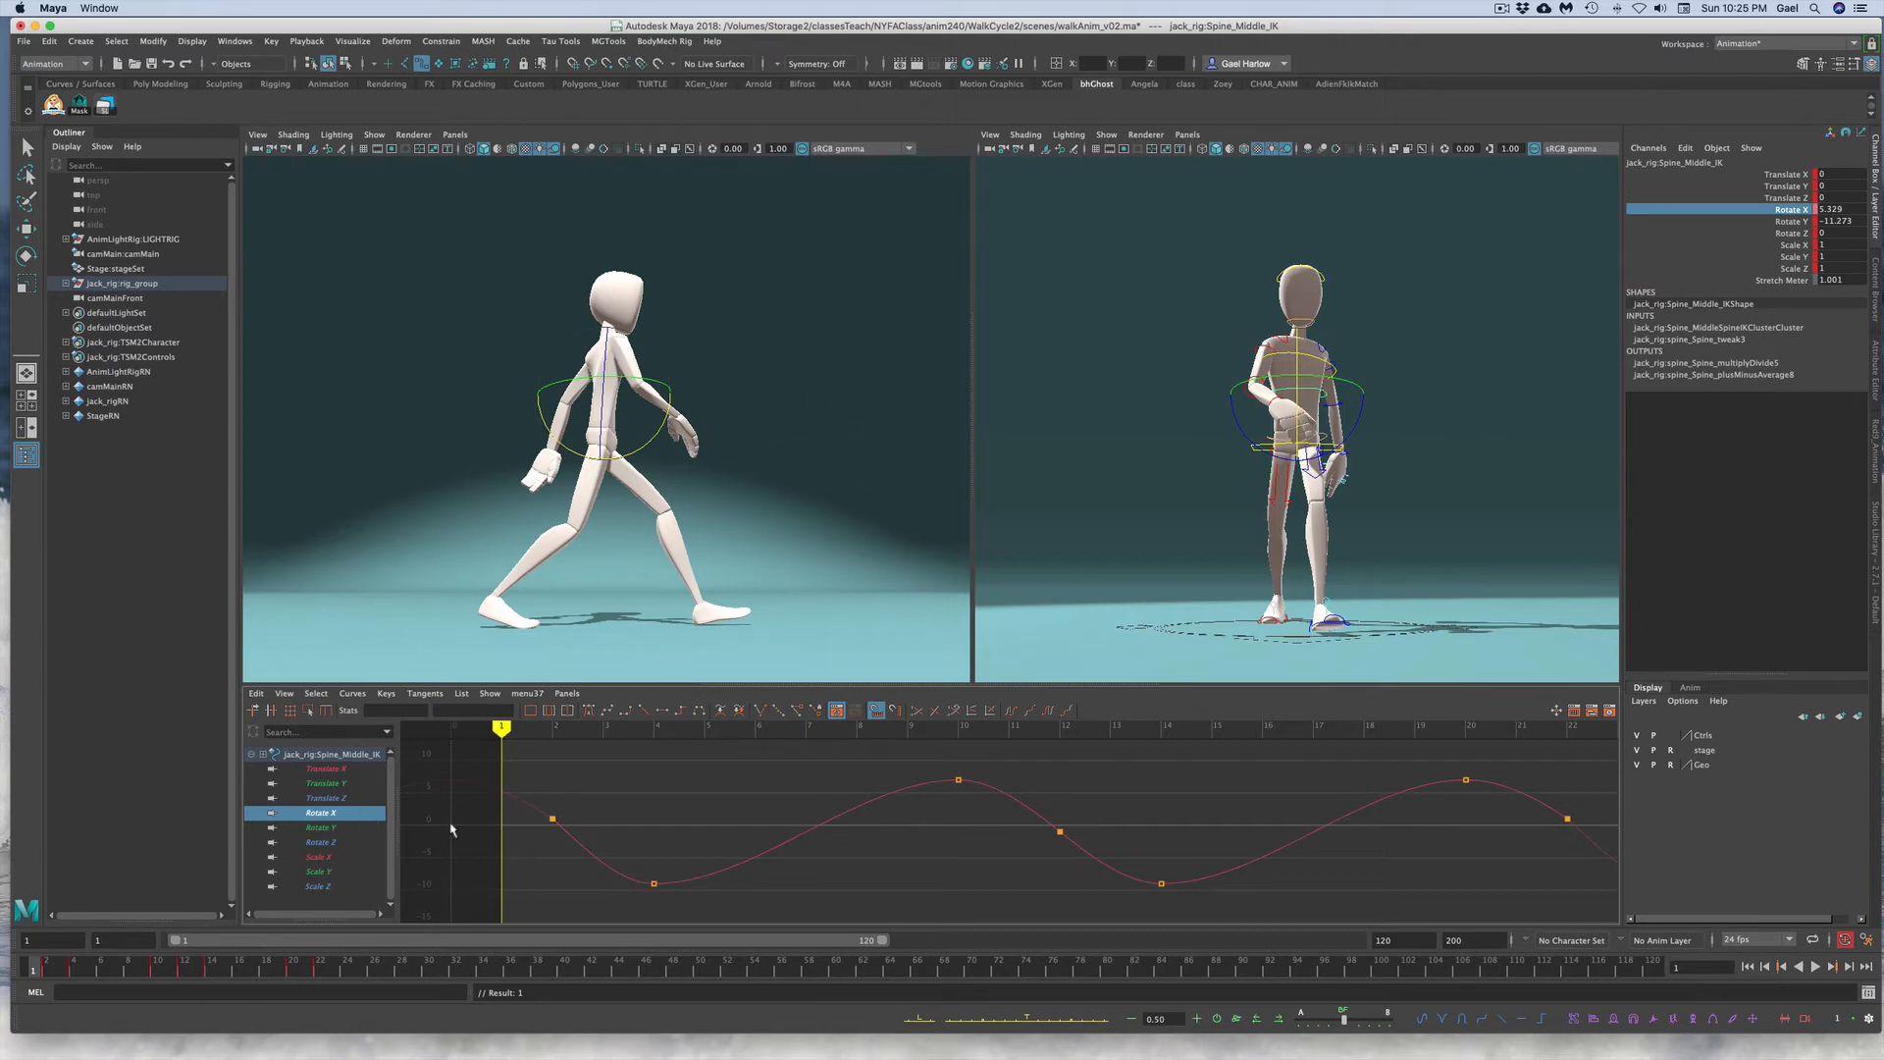
Step: Try offsetting the torso control's Rotate X keys two frames later, then undo the offset
left_click(1445, 316)
left_click(1300, 355)
key("r")
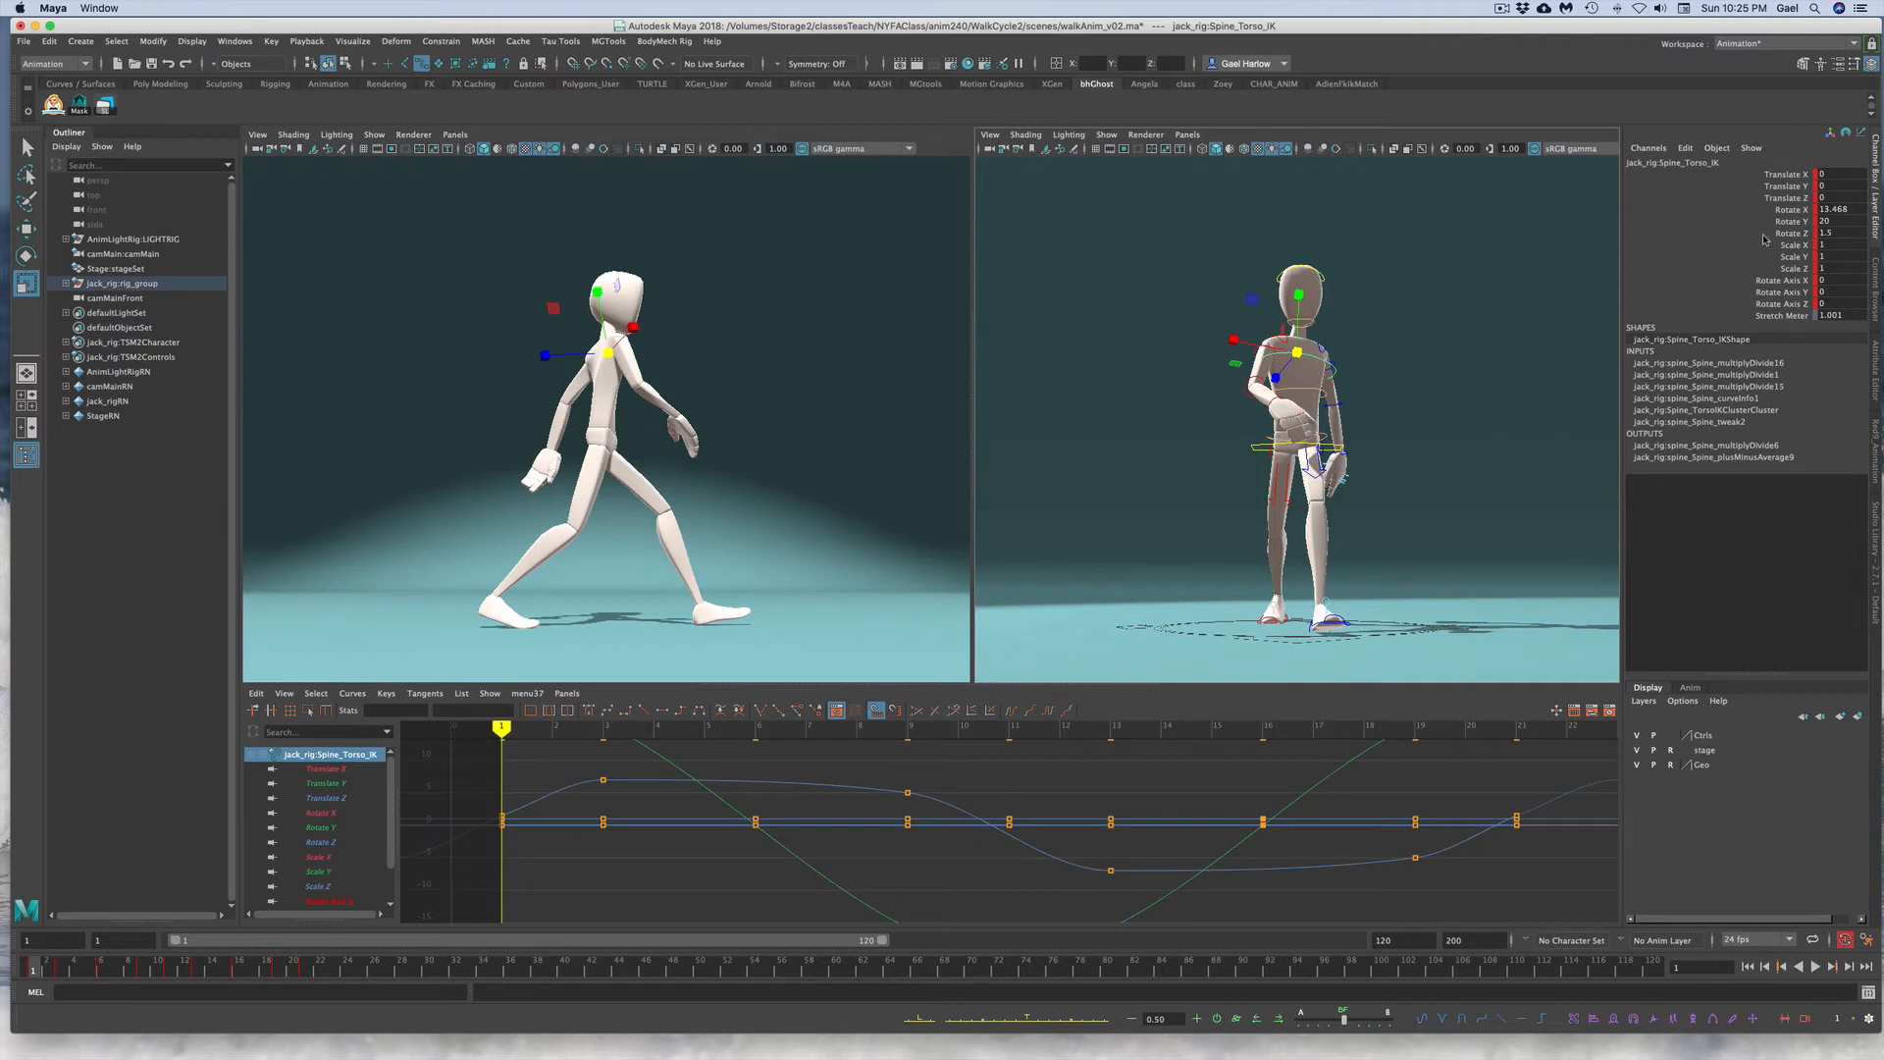
left_click(1788, 209)
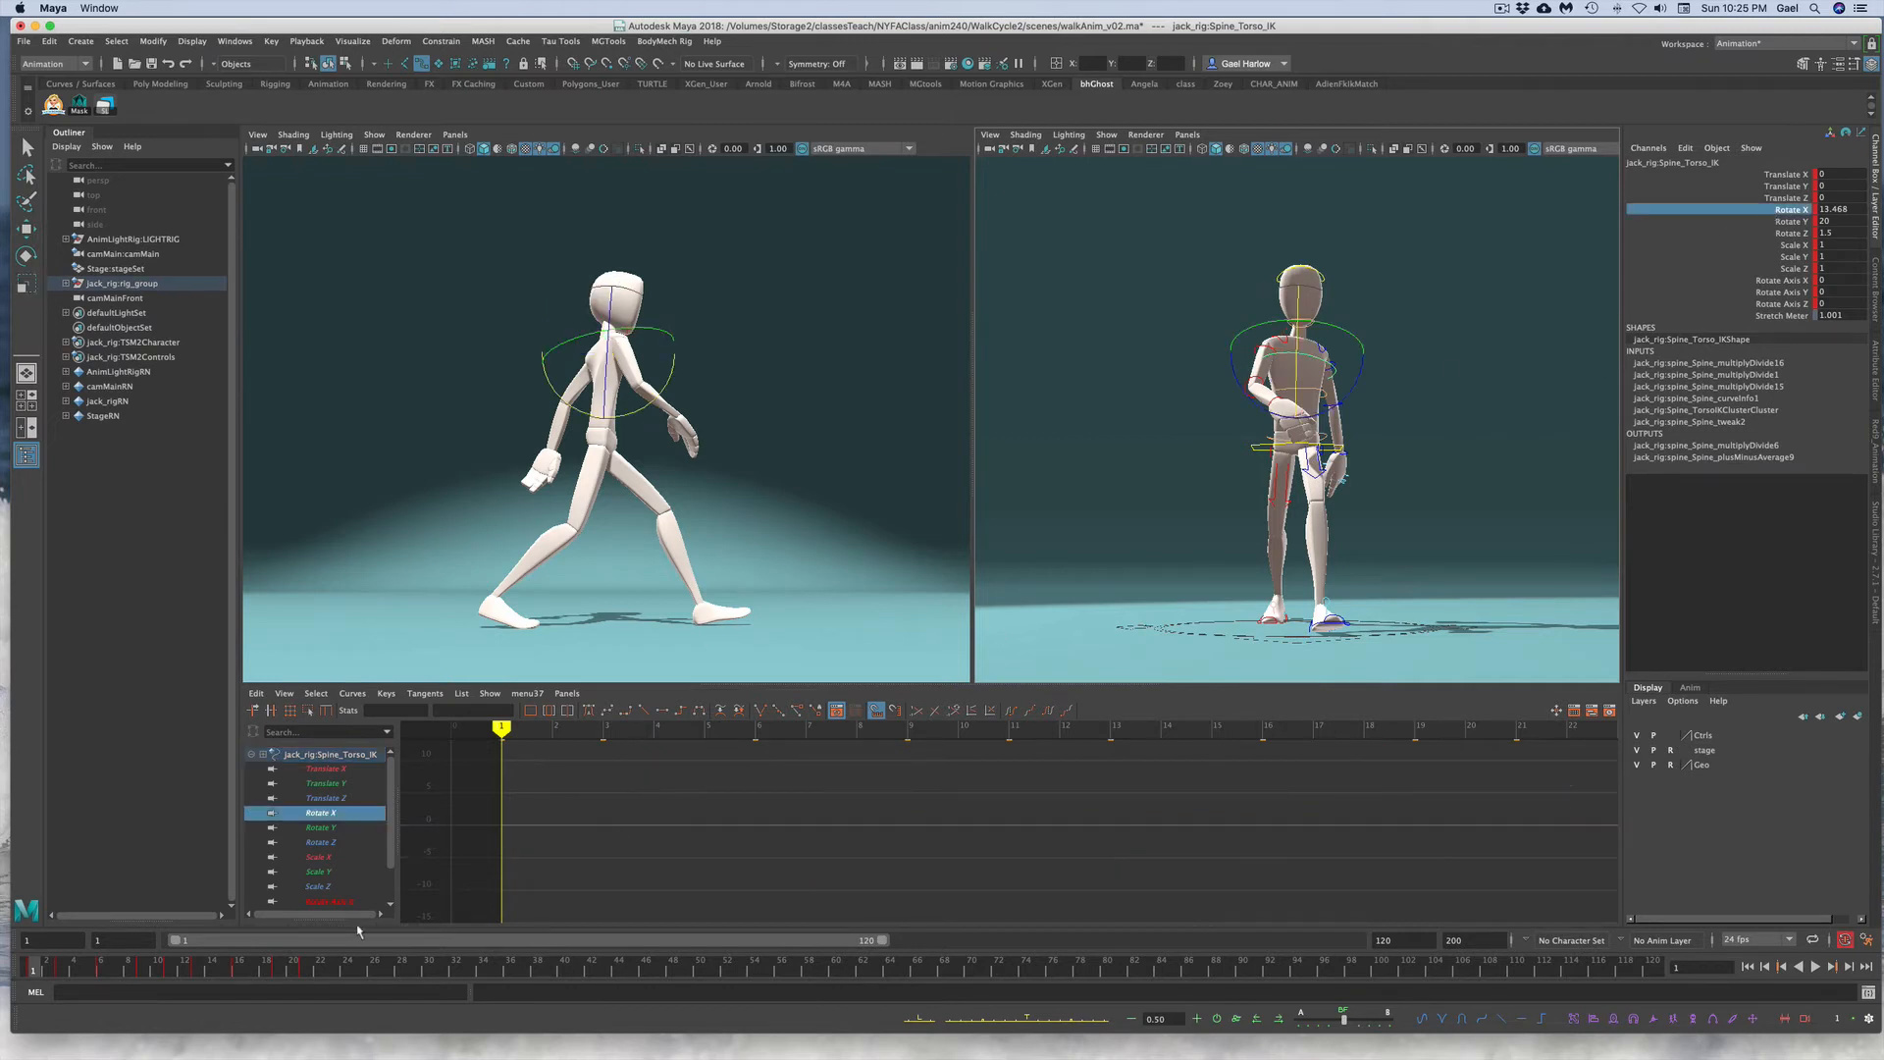
key("super+z")
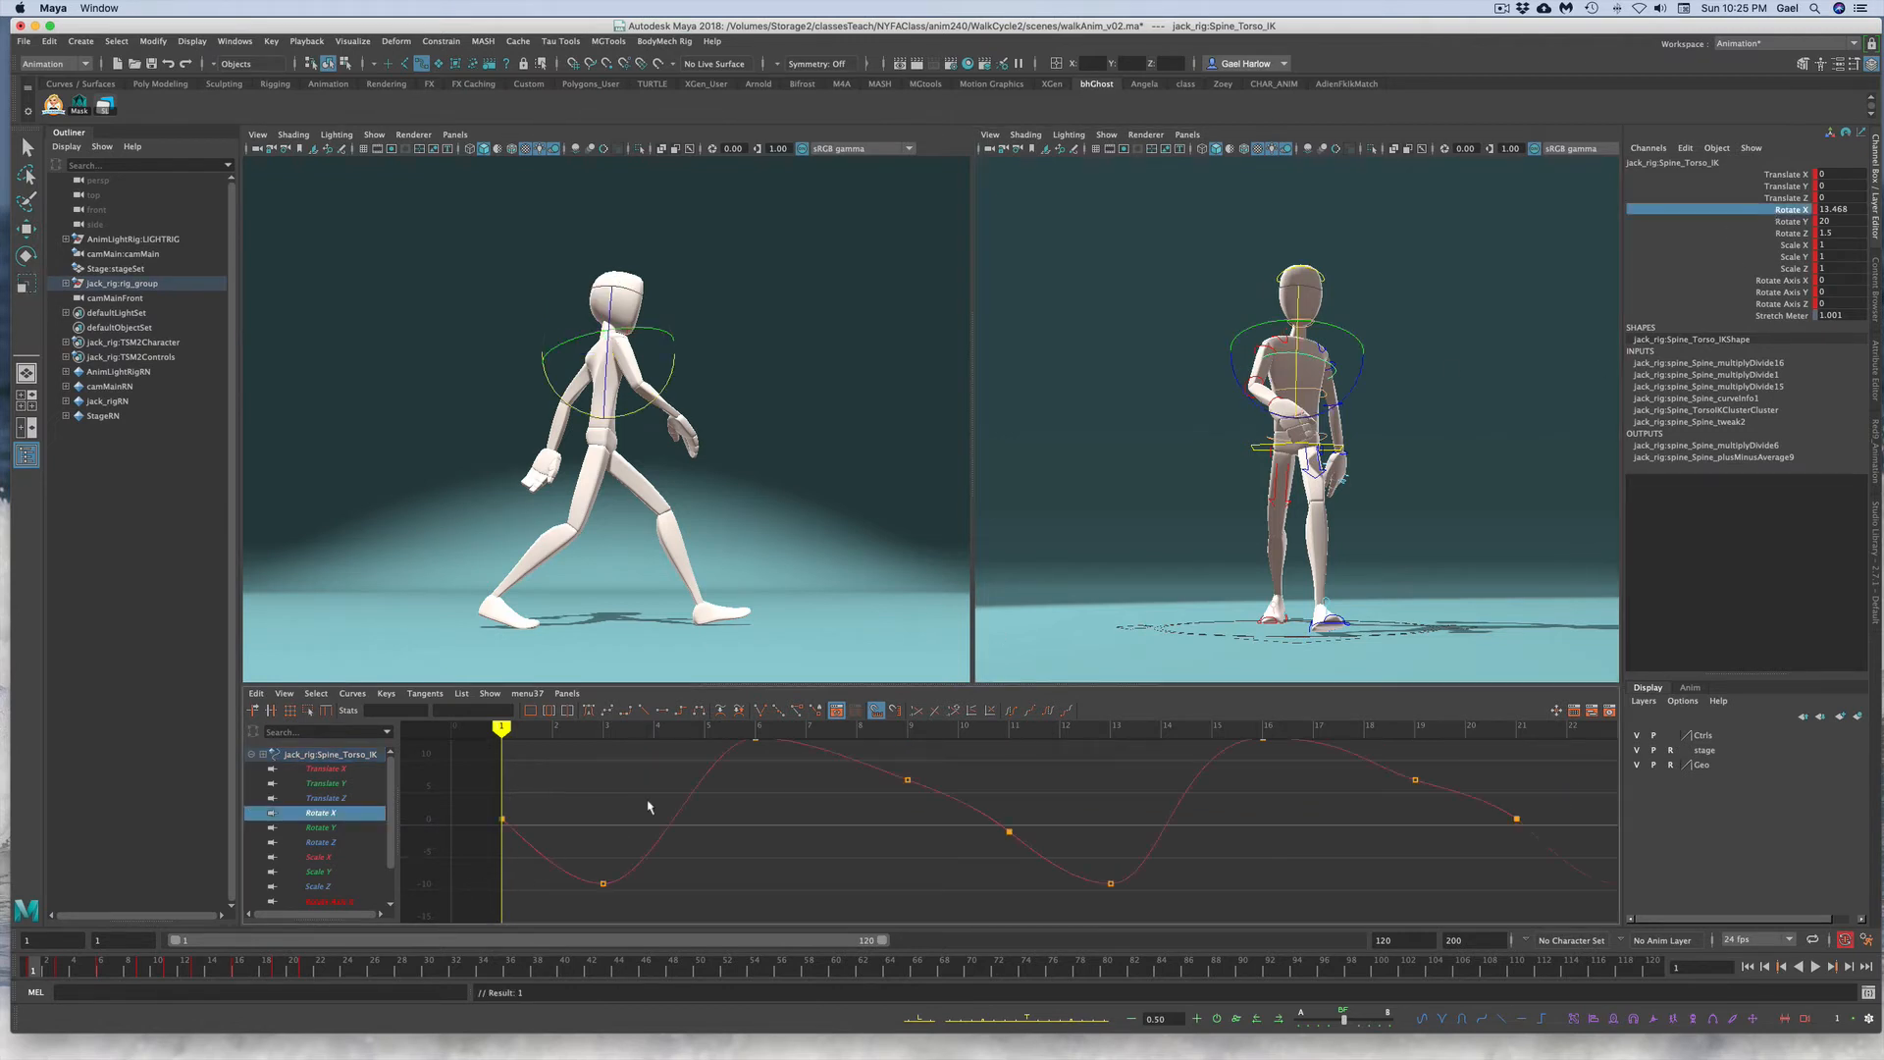
left_click_drag(646, 803, 770, 886)
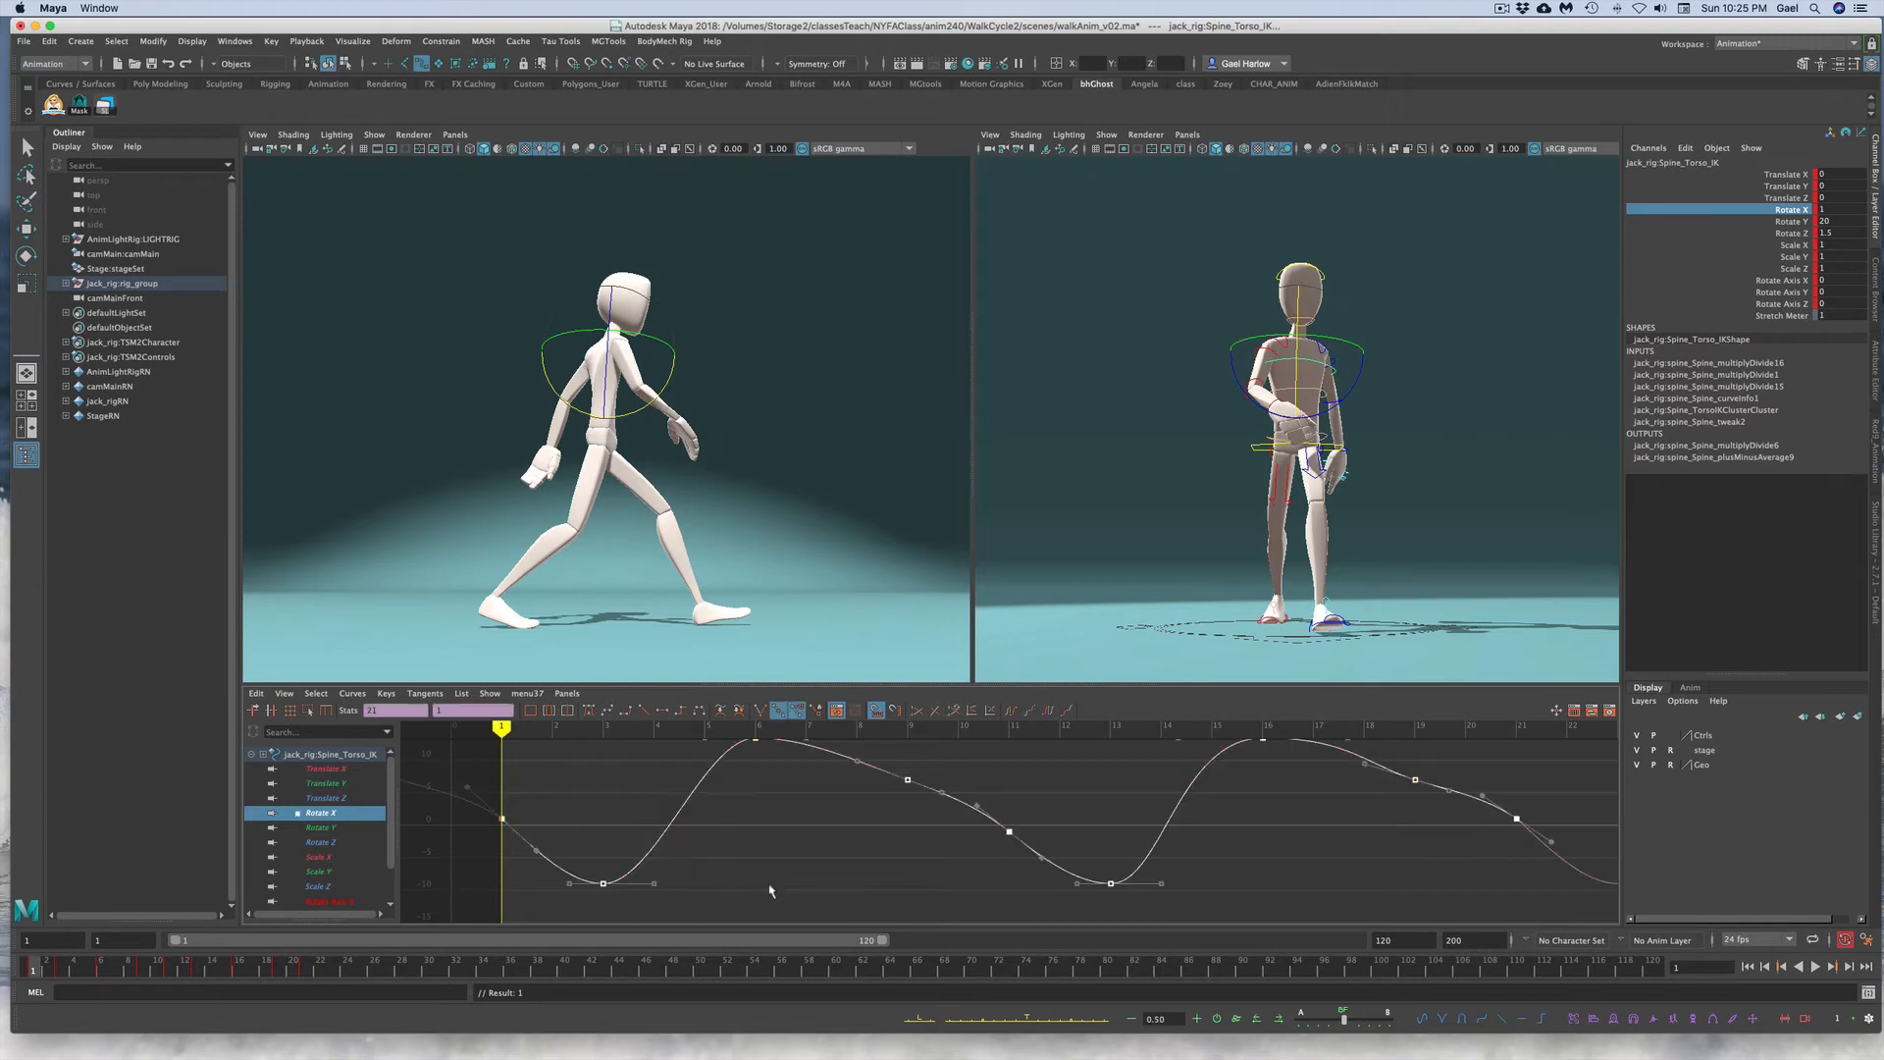
left_click(1279, 1018)
left_click(1278, 1018)
left_click(1011, 891)
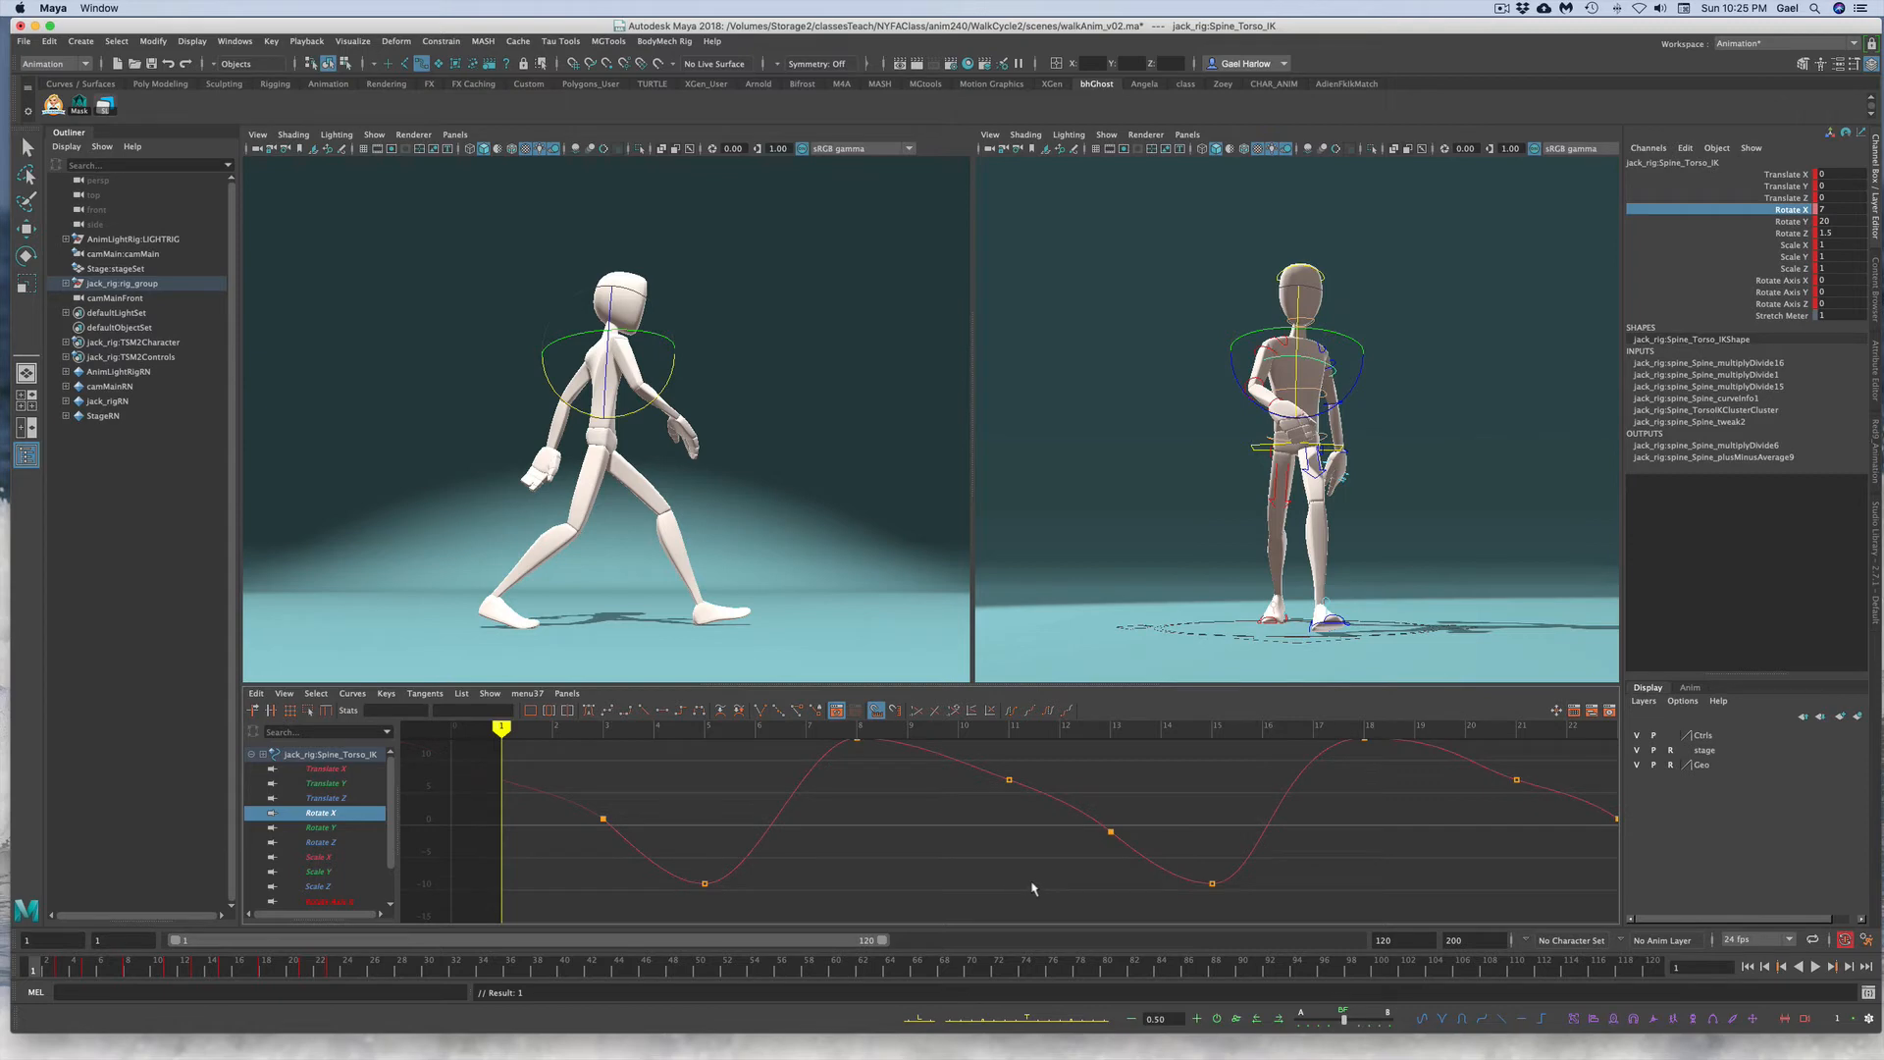
key("ctrl+z")
key("ctrl+z")
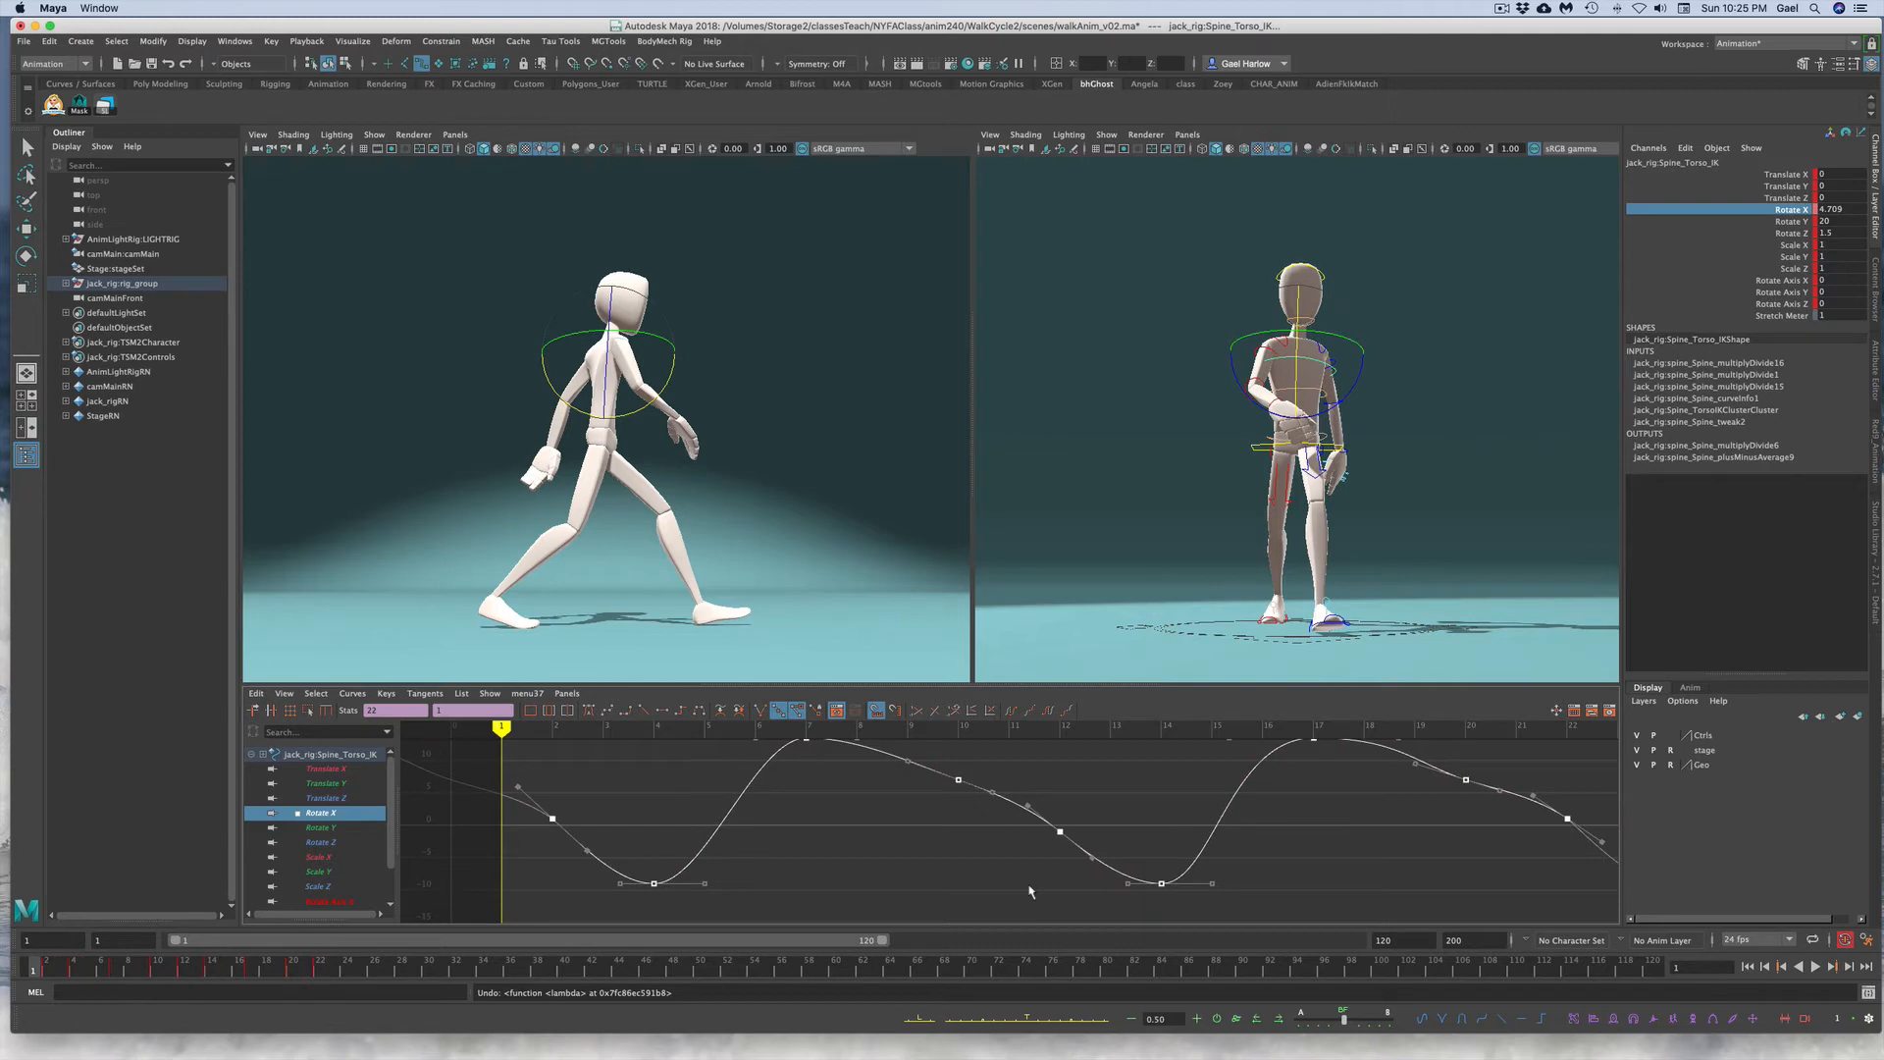
left_click(1031, 891)
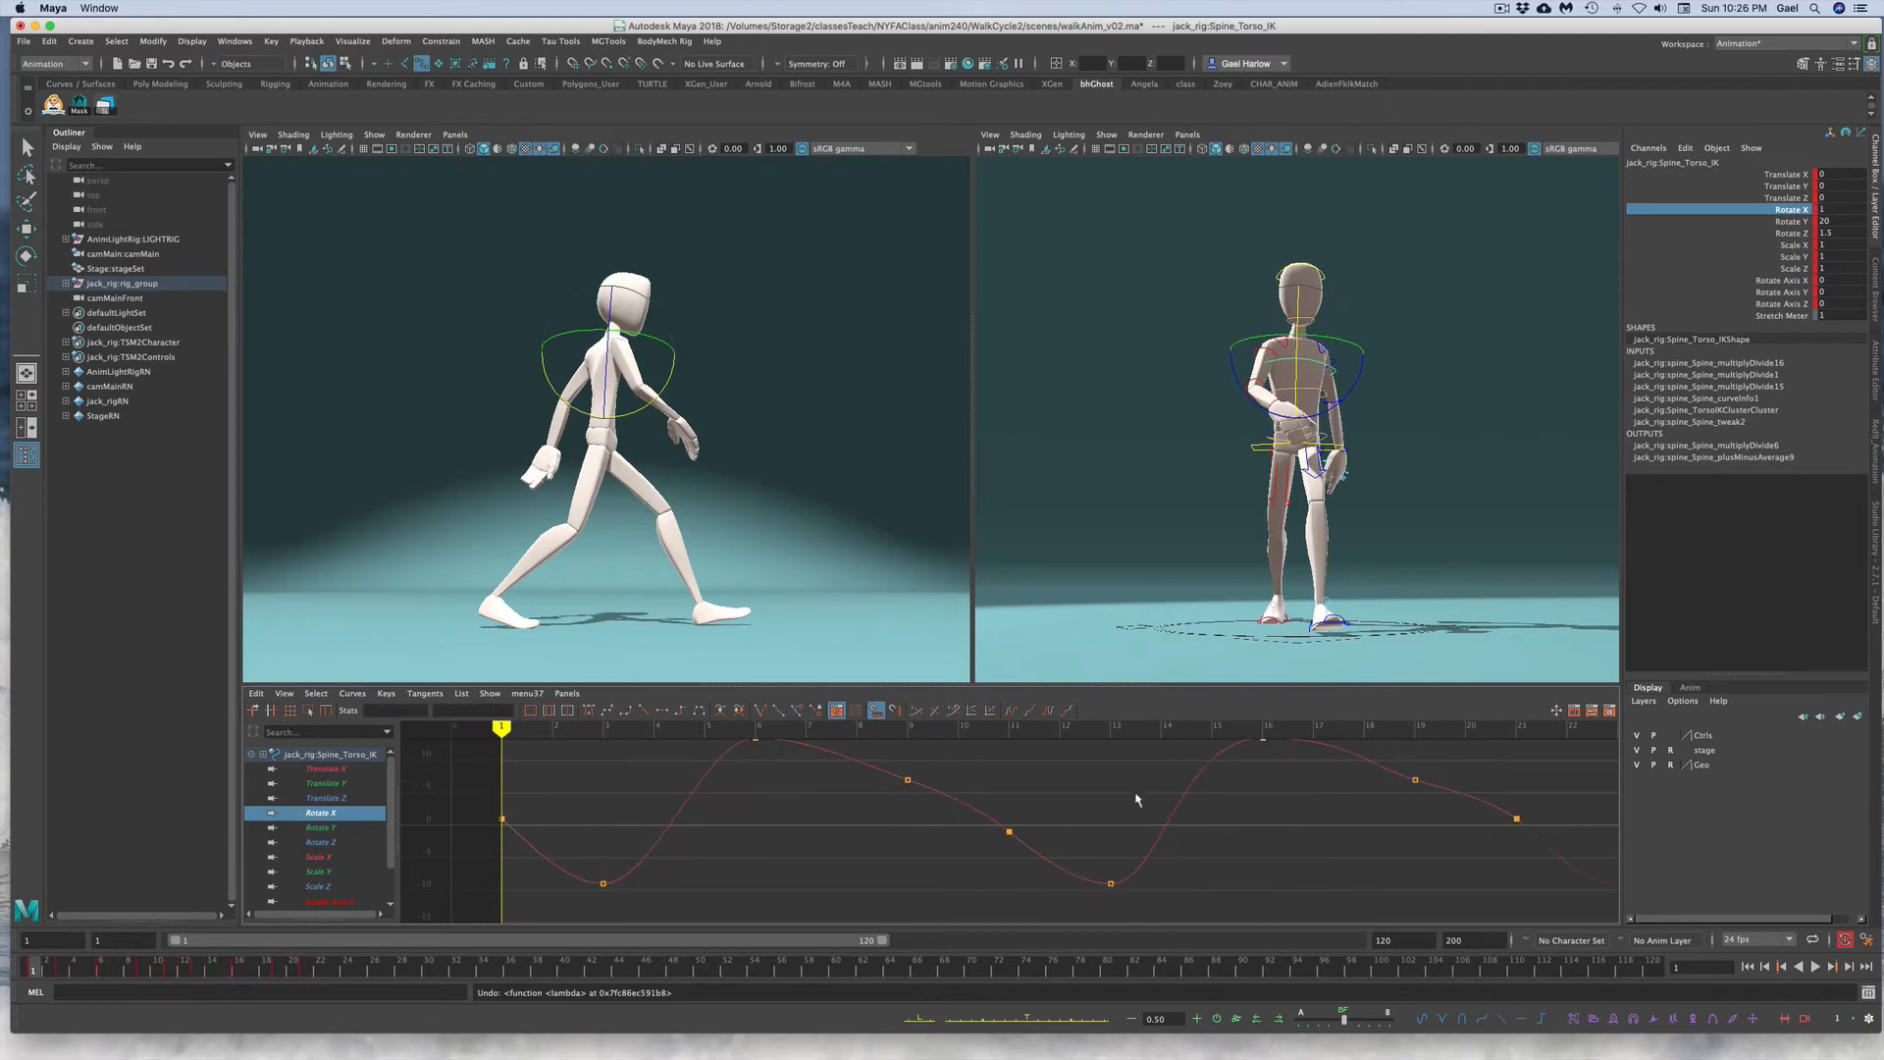
Step: Copy all of the middle spine control's Rotate X keys starting from frame 2
left_click(1220, 399)
left_click(1295, 391)
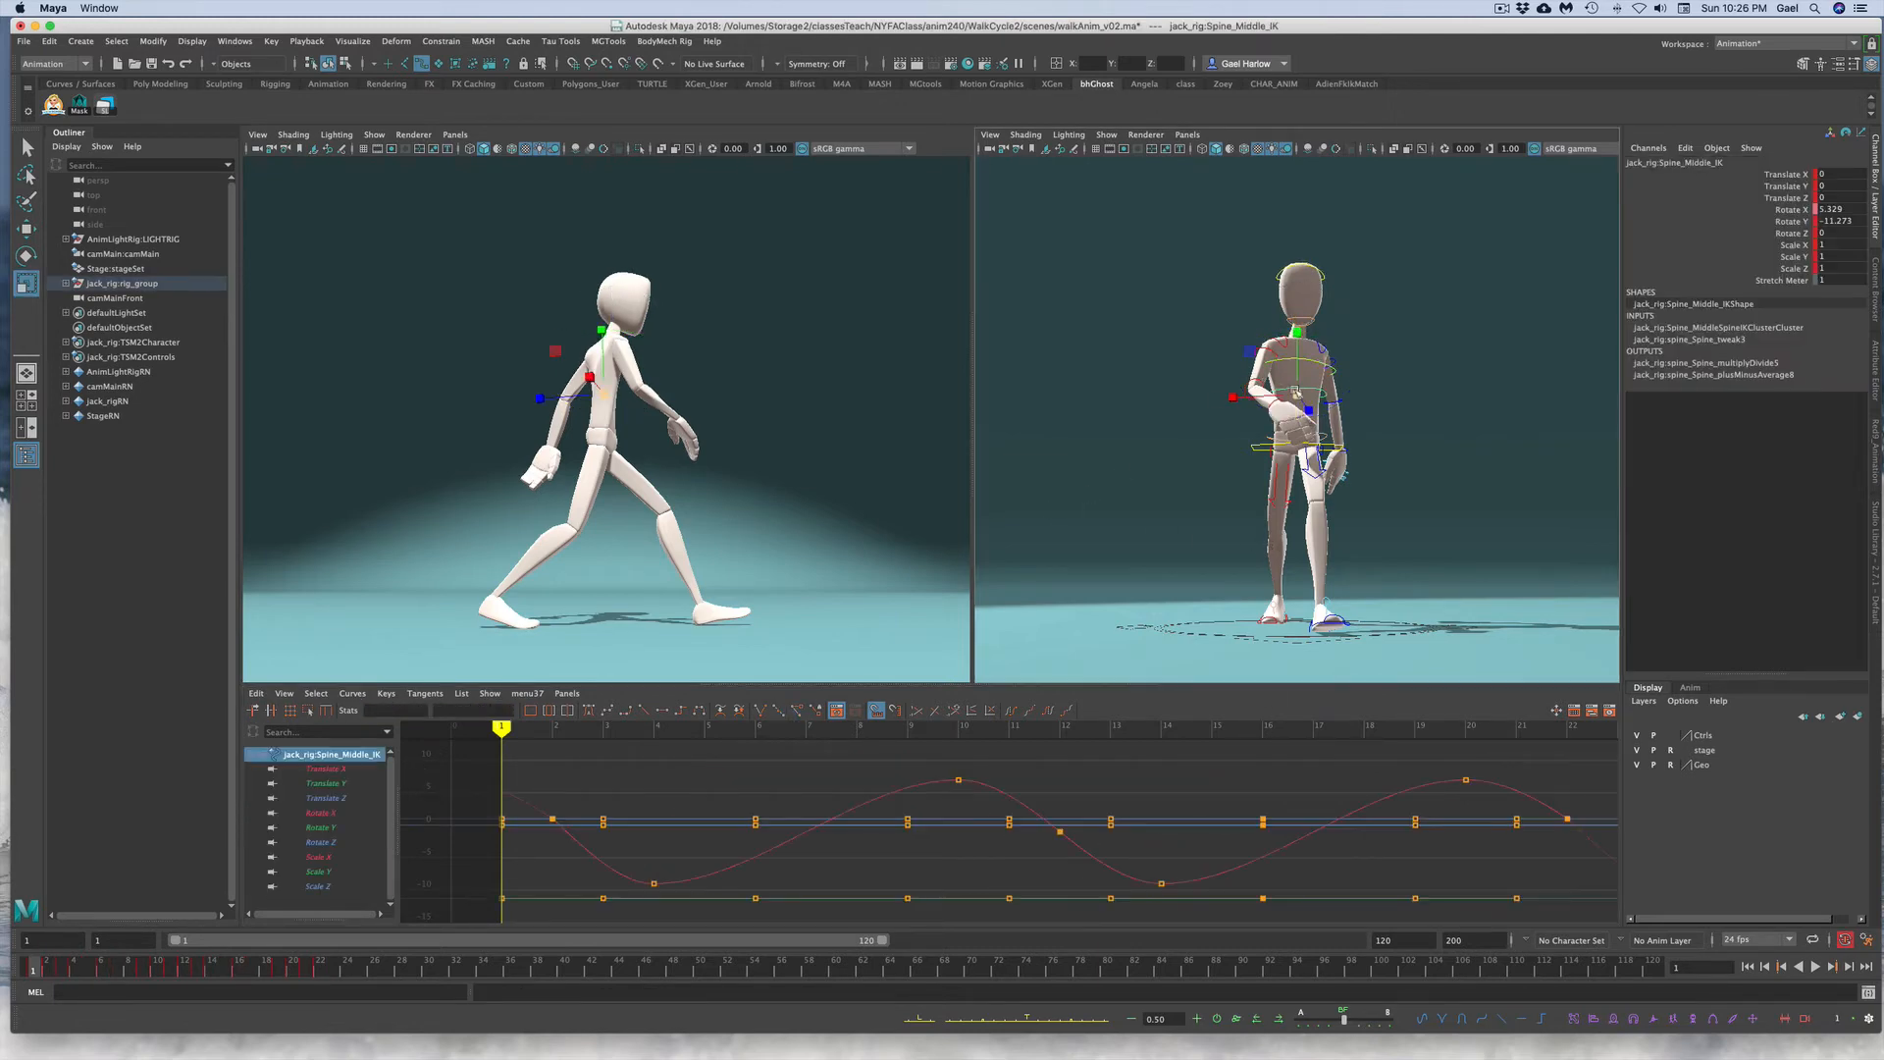
left_click(1778, 210)
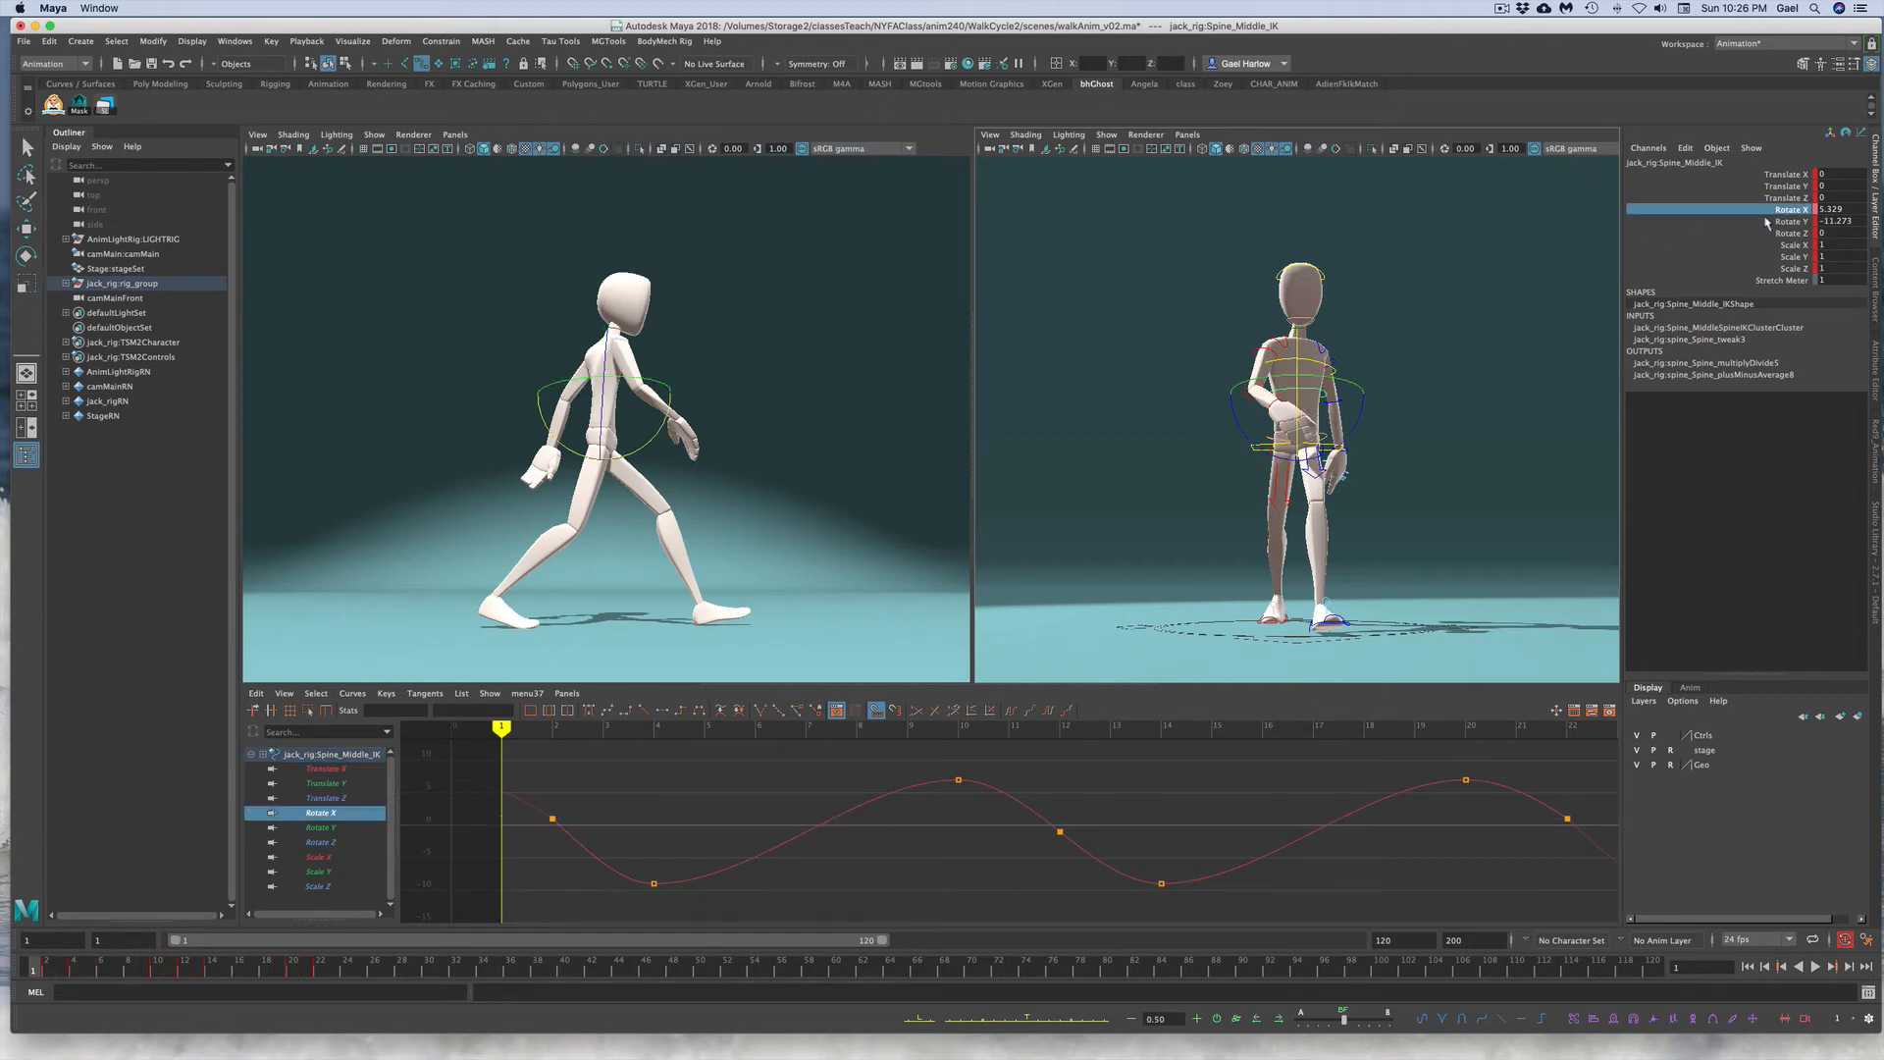
left_click(51, 969)
left_click_drag(512, 758, 1612, 924)
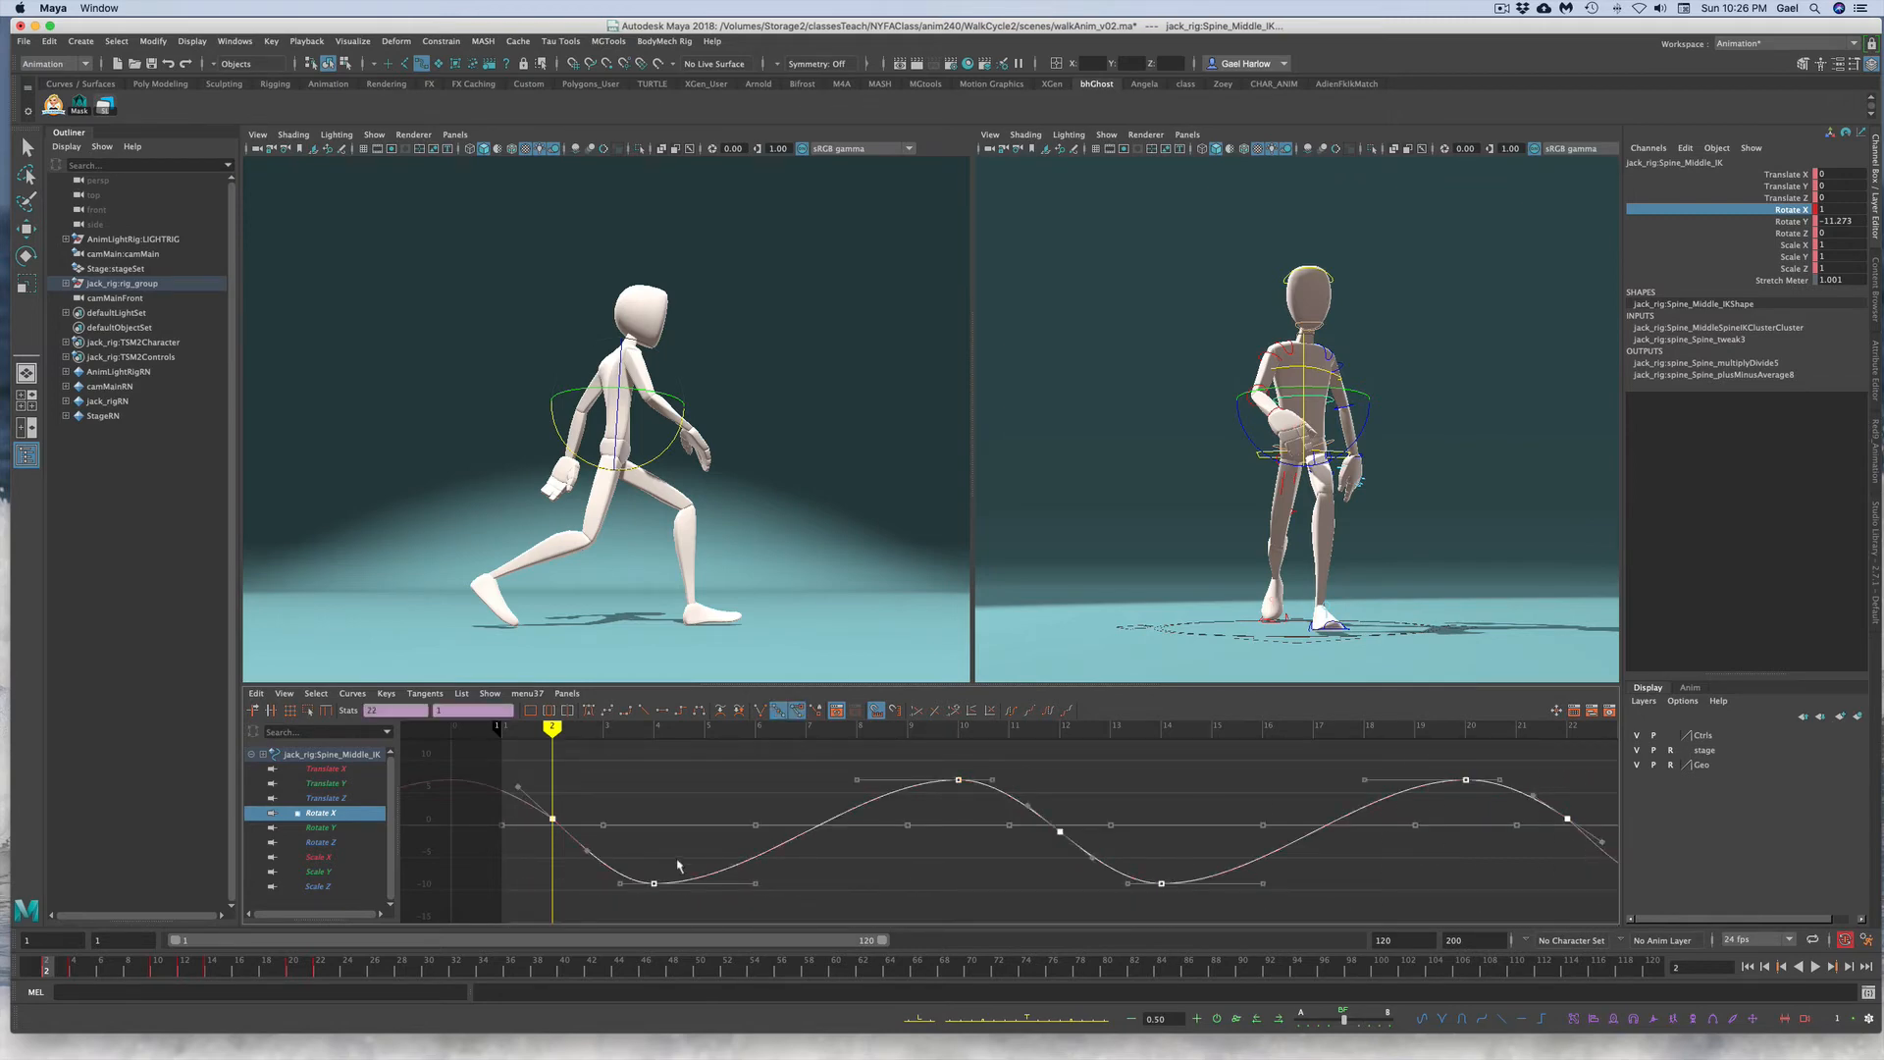
key("super+c")
Step: Delete all of the torso control's Rotate X keys
left_click(1480, 444)
left_click(1311, 369)
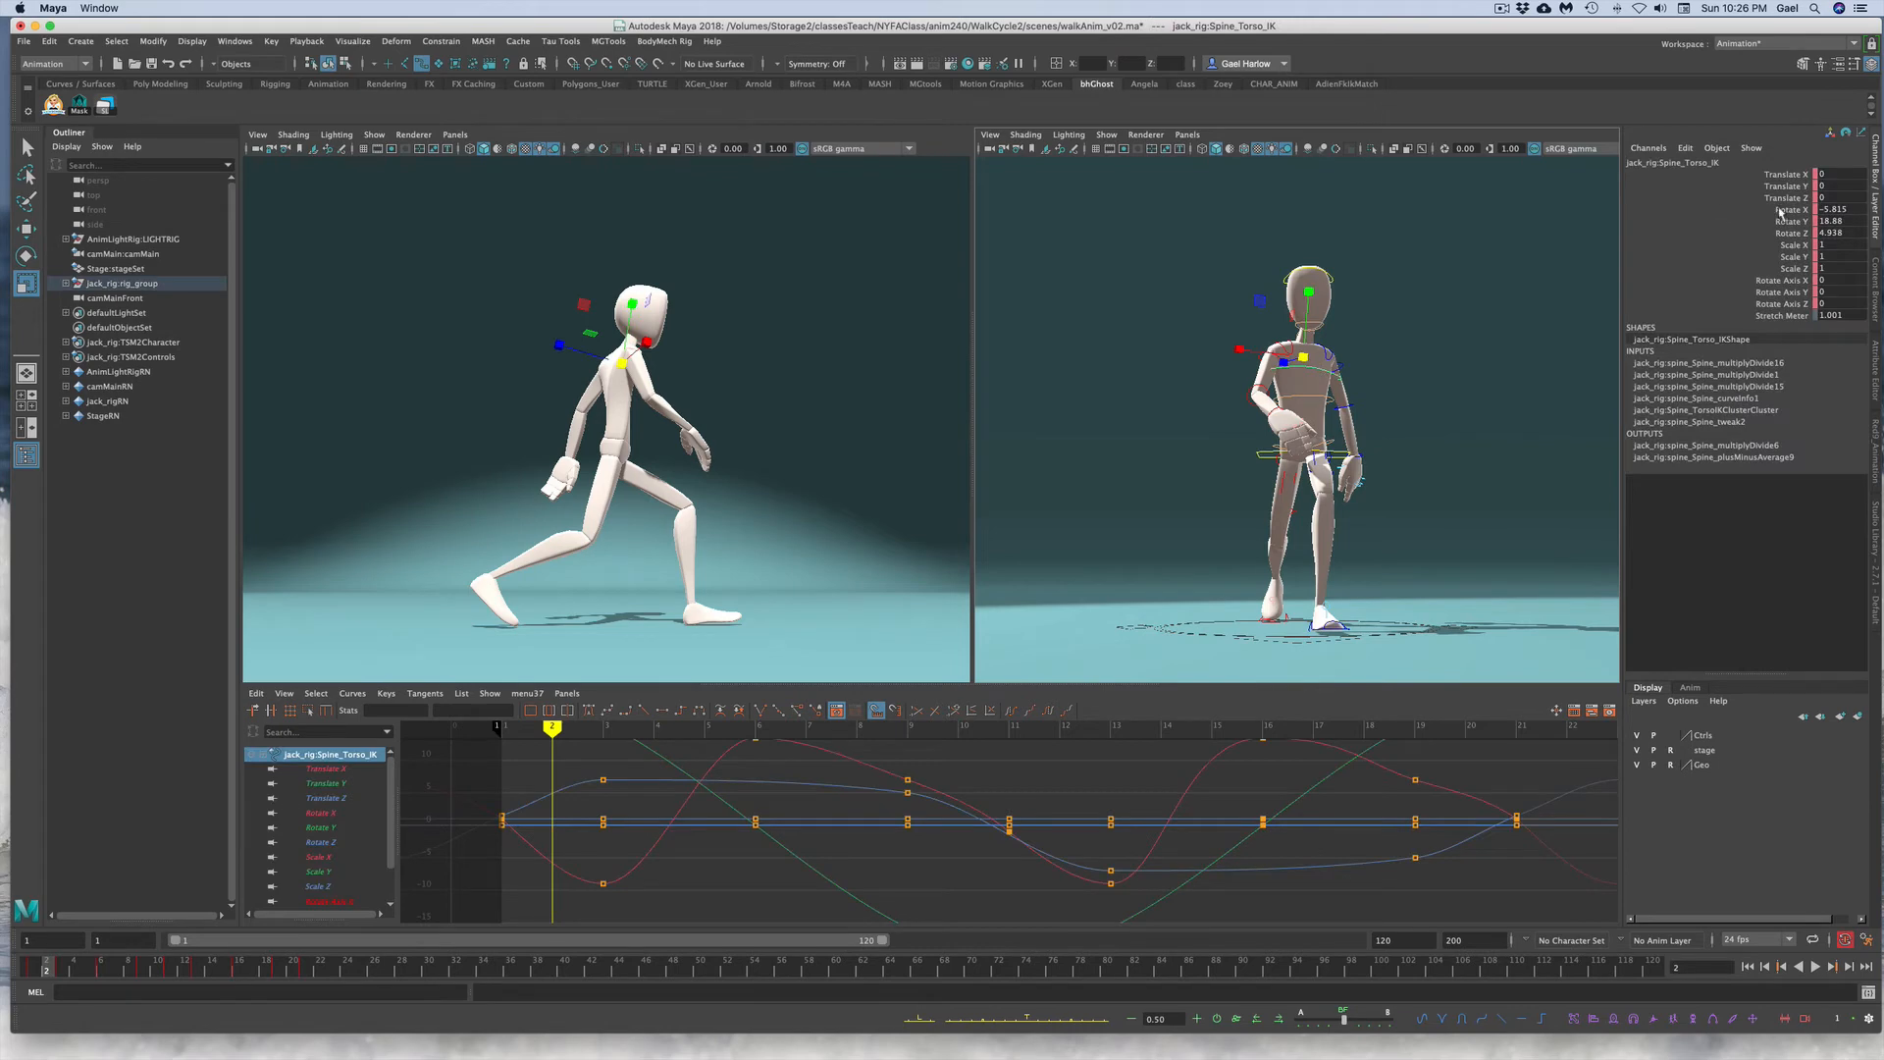
left_click(1783, 210)
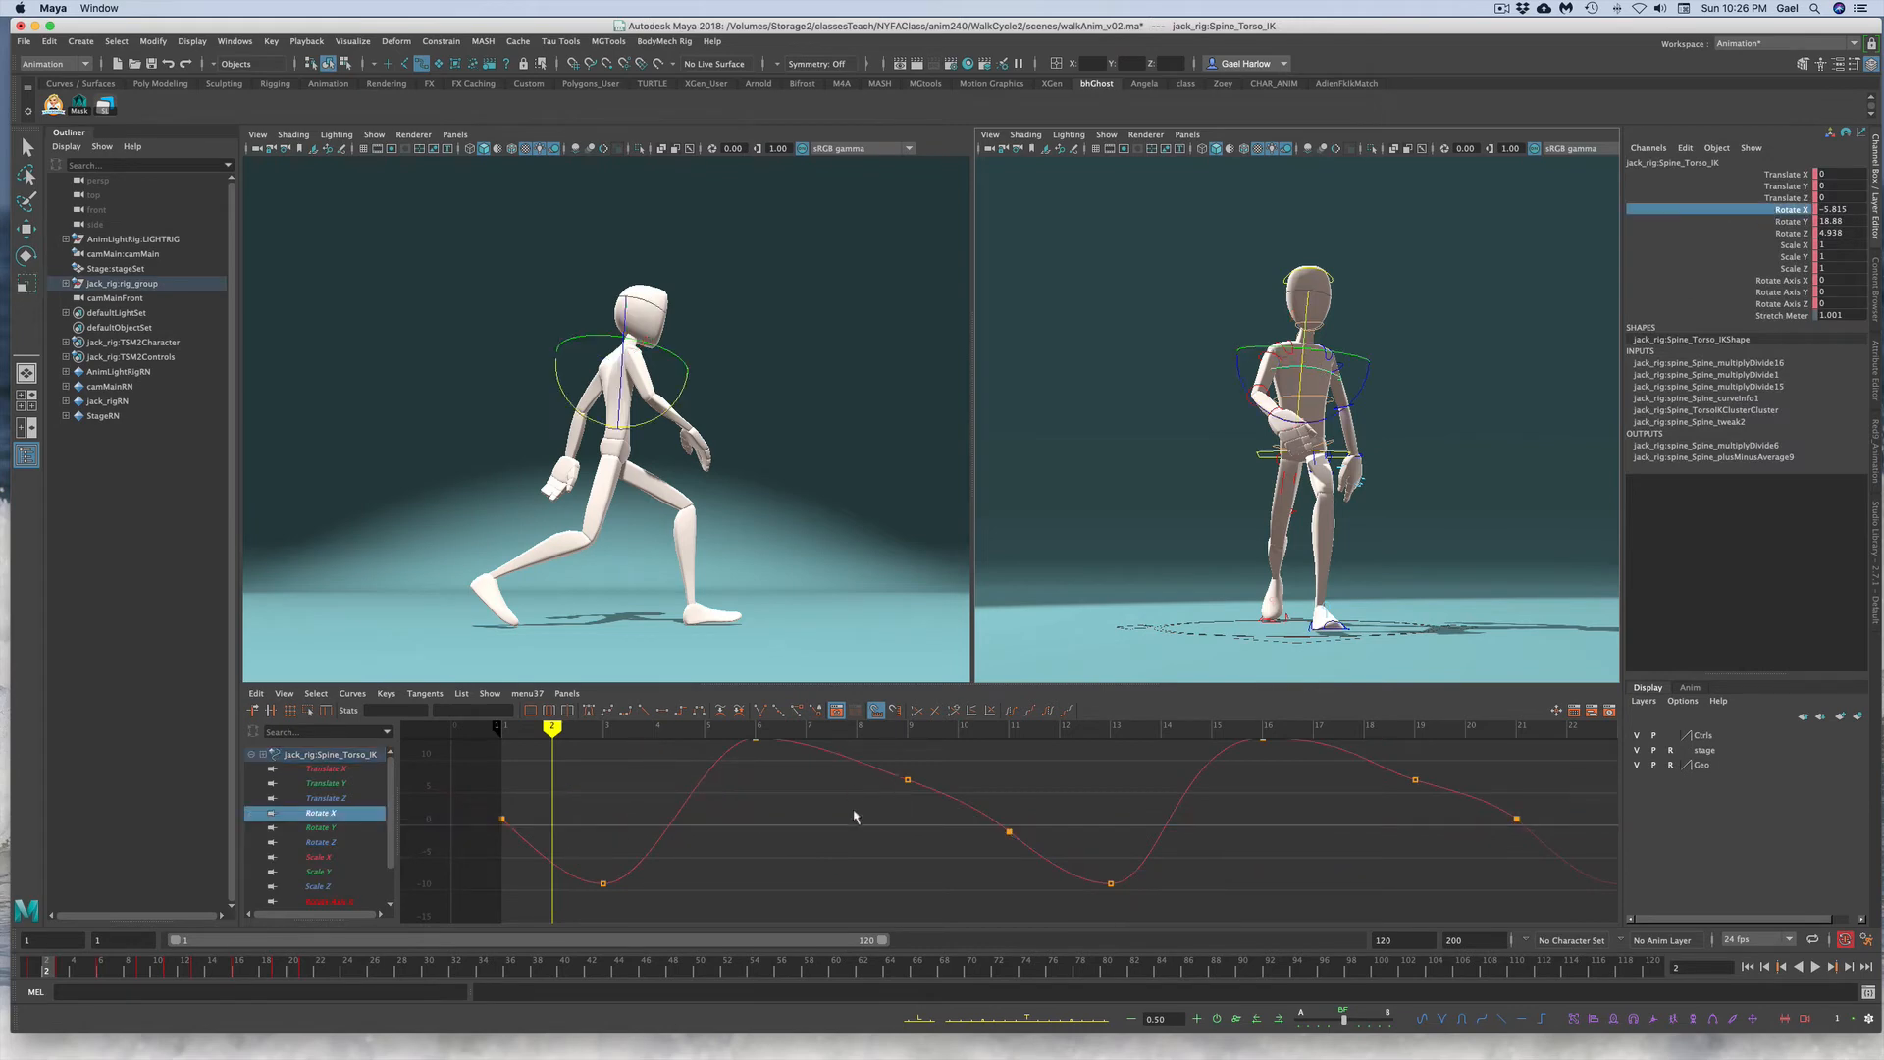
scroll(939, 857, "down", 5)
left_click_drag(866, 782, 1262, 876)
key("Delete")
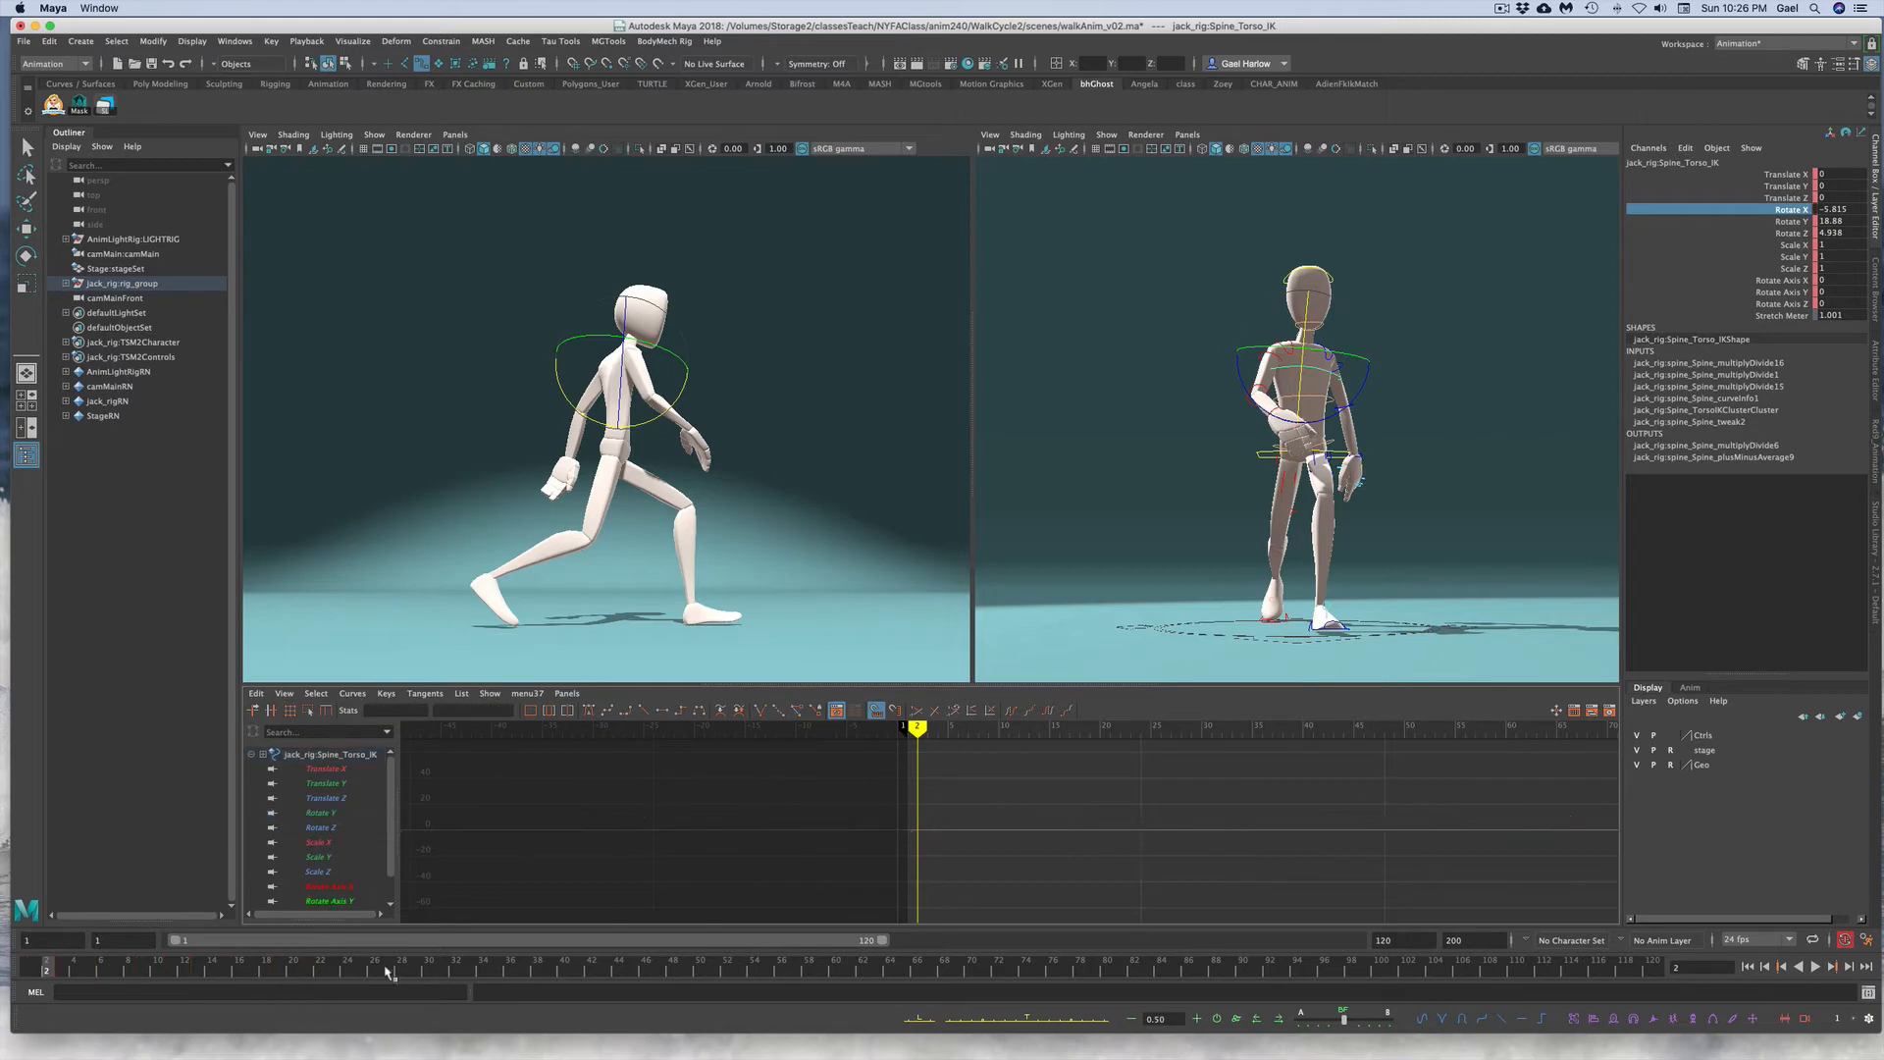
Step: Paste the copied keys onto the torso control at frame 2 on the timeline
right_click(54, 970)
mouse_move(110, 764)
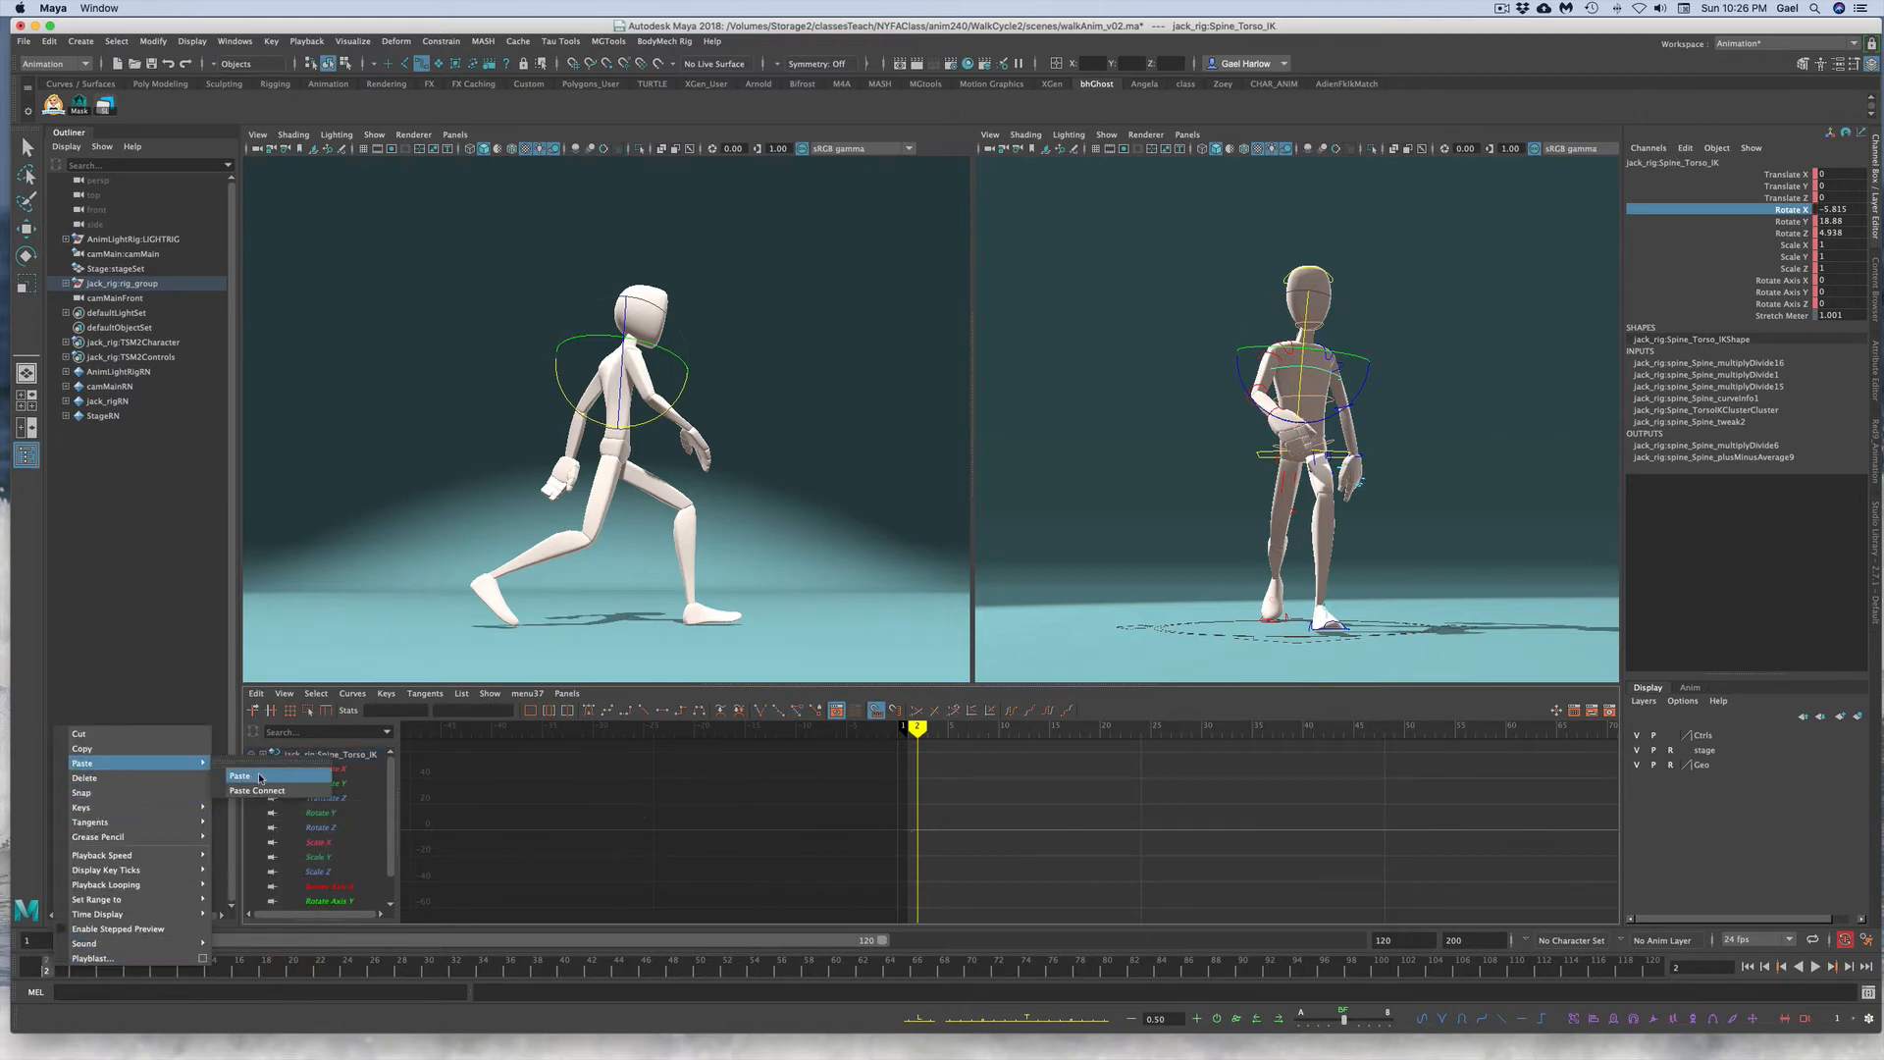
left_click(263, 778)
left_click(265, 777)
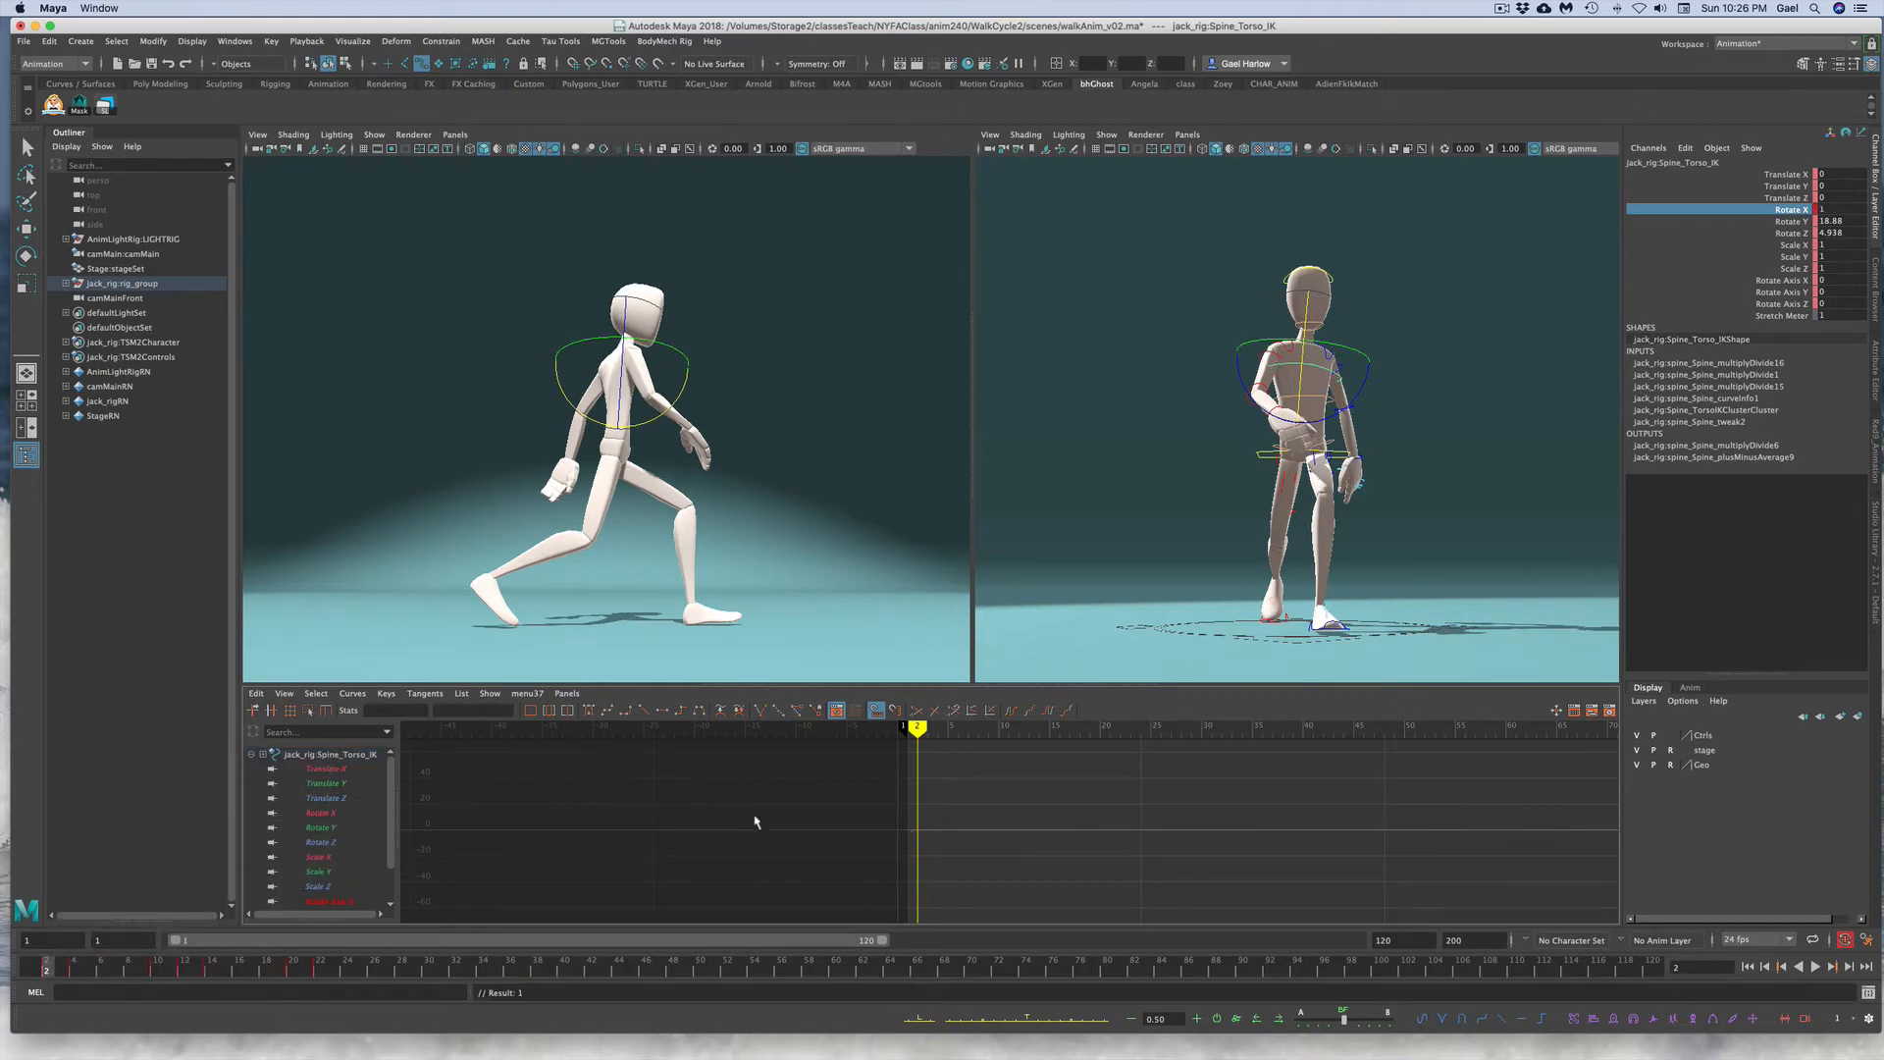
Step: Select and copy the middle spine control's Rotate X keys again
left_click(1427, 378)
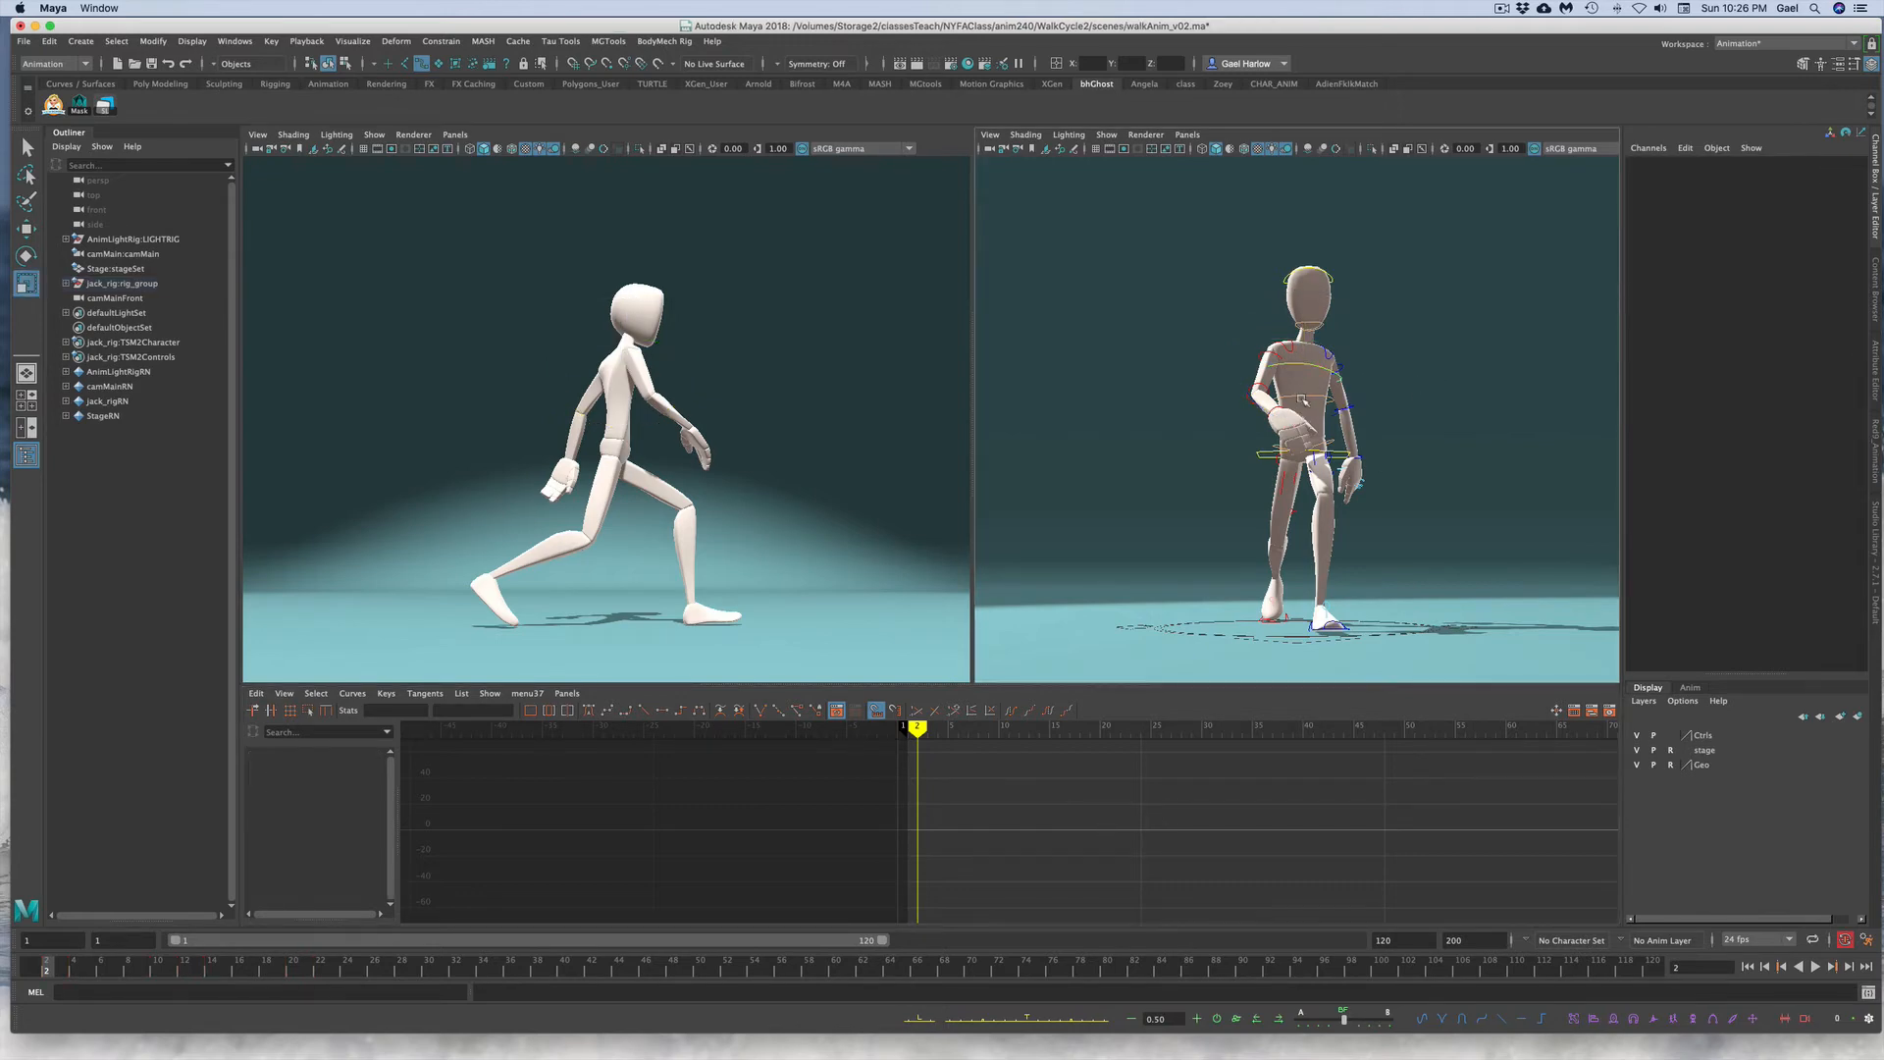
left_click(1305, 398)
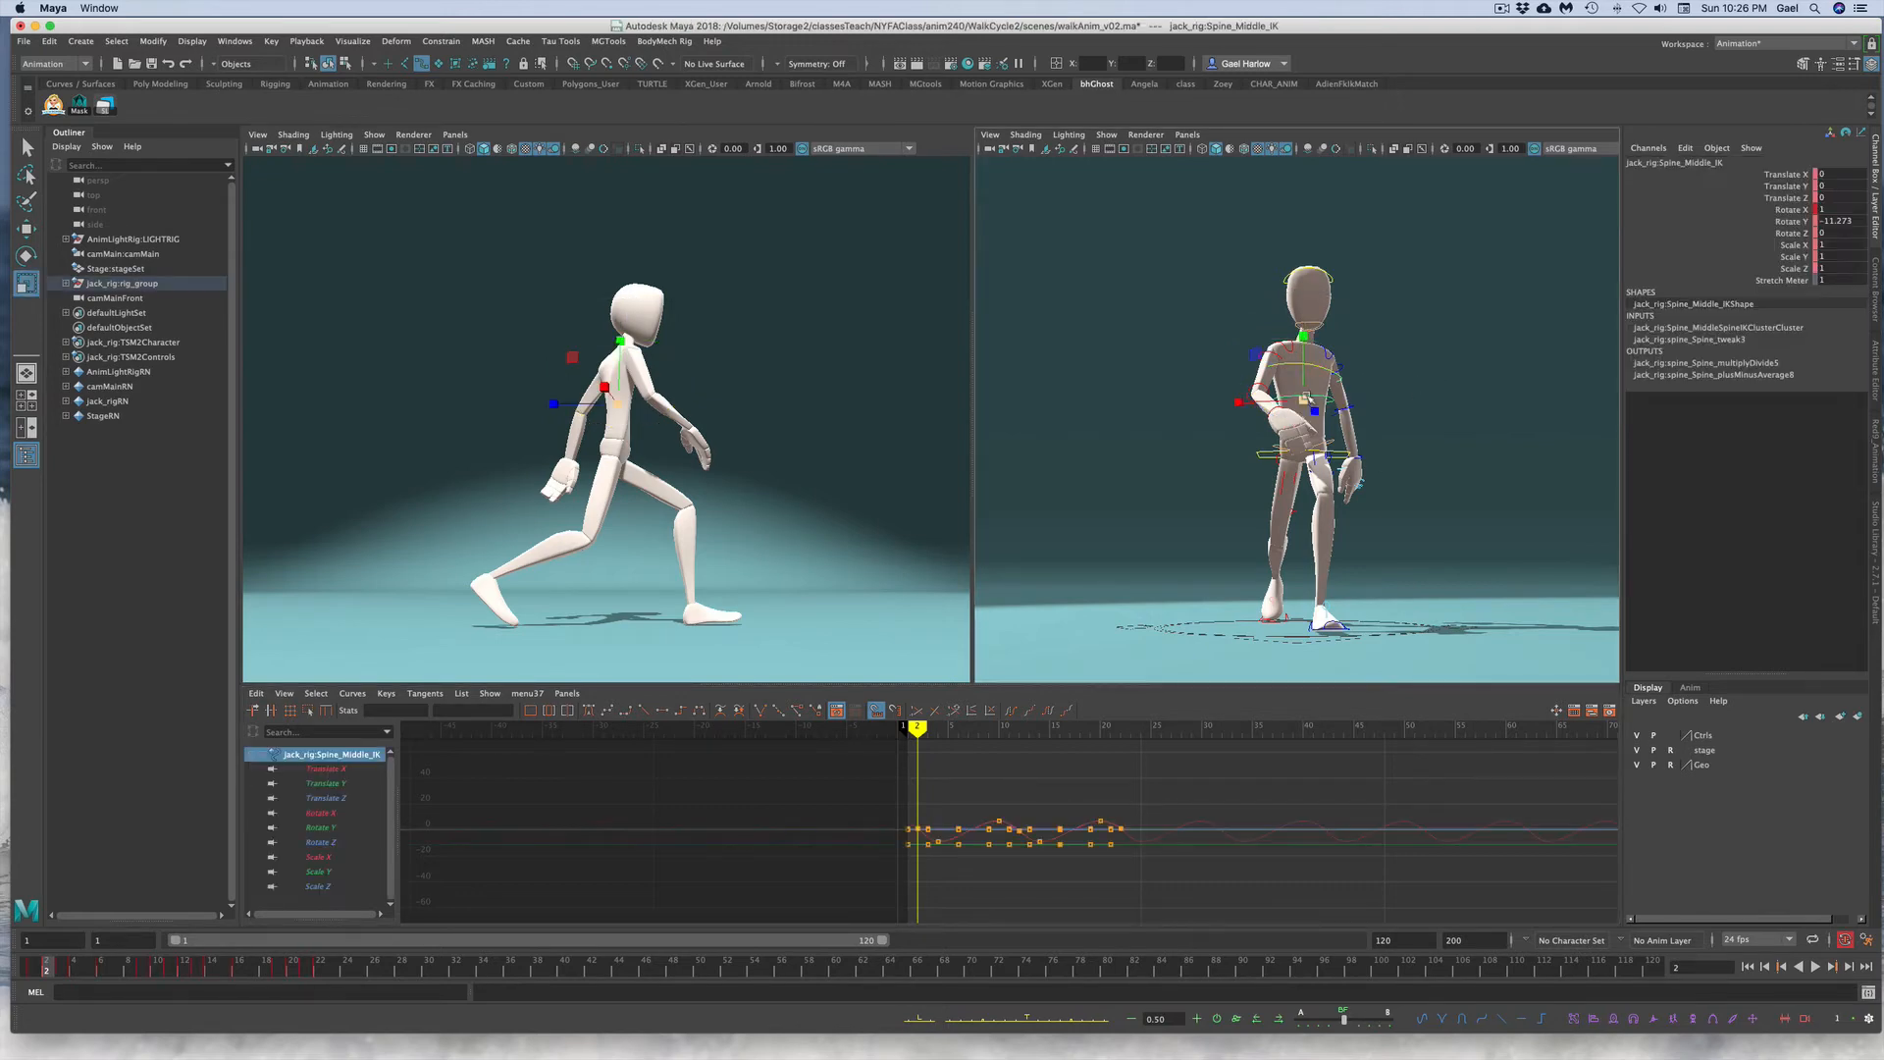
left_click(1771, 209)
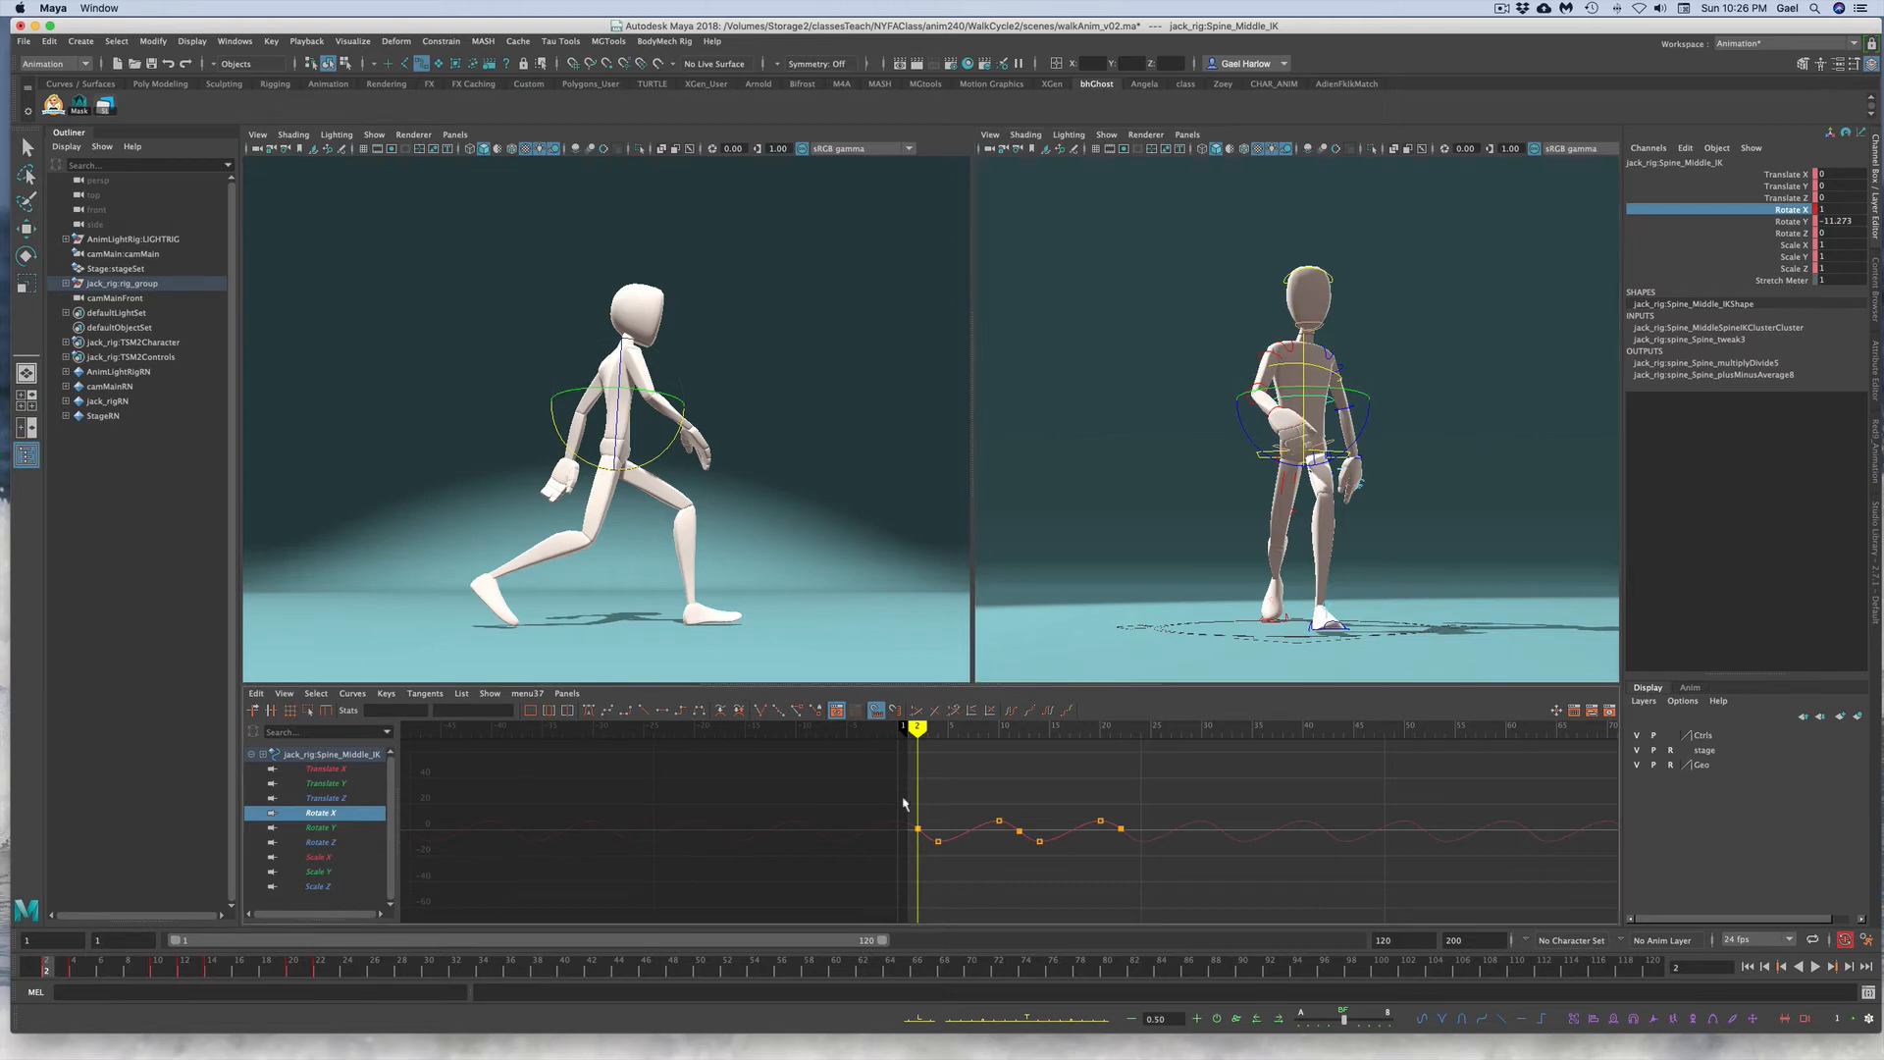
left_click_drag(893, 799, 1235, 874)
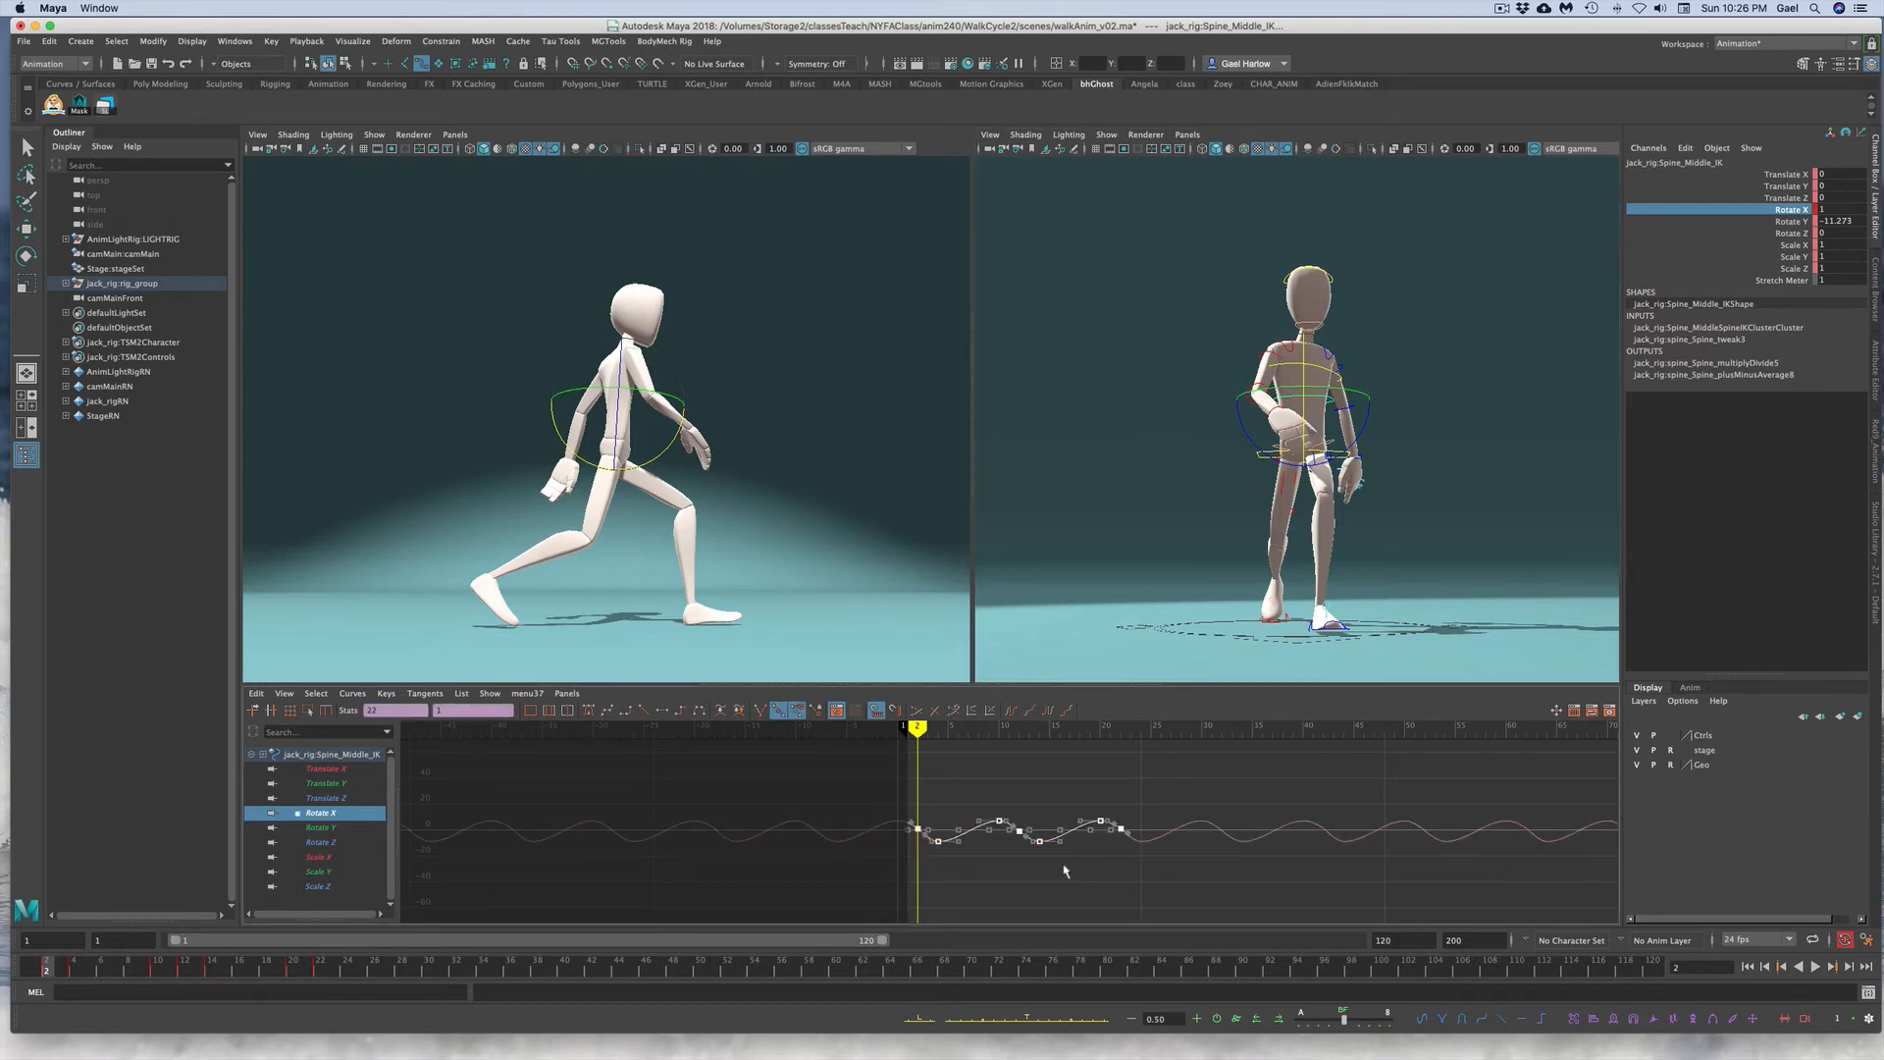
key("super+c")
Step: Offset the torso control's Rotate X keys one frame later
left_click(1317, 369)
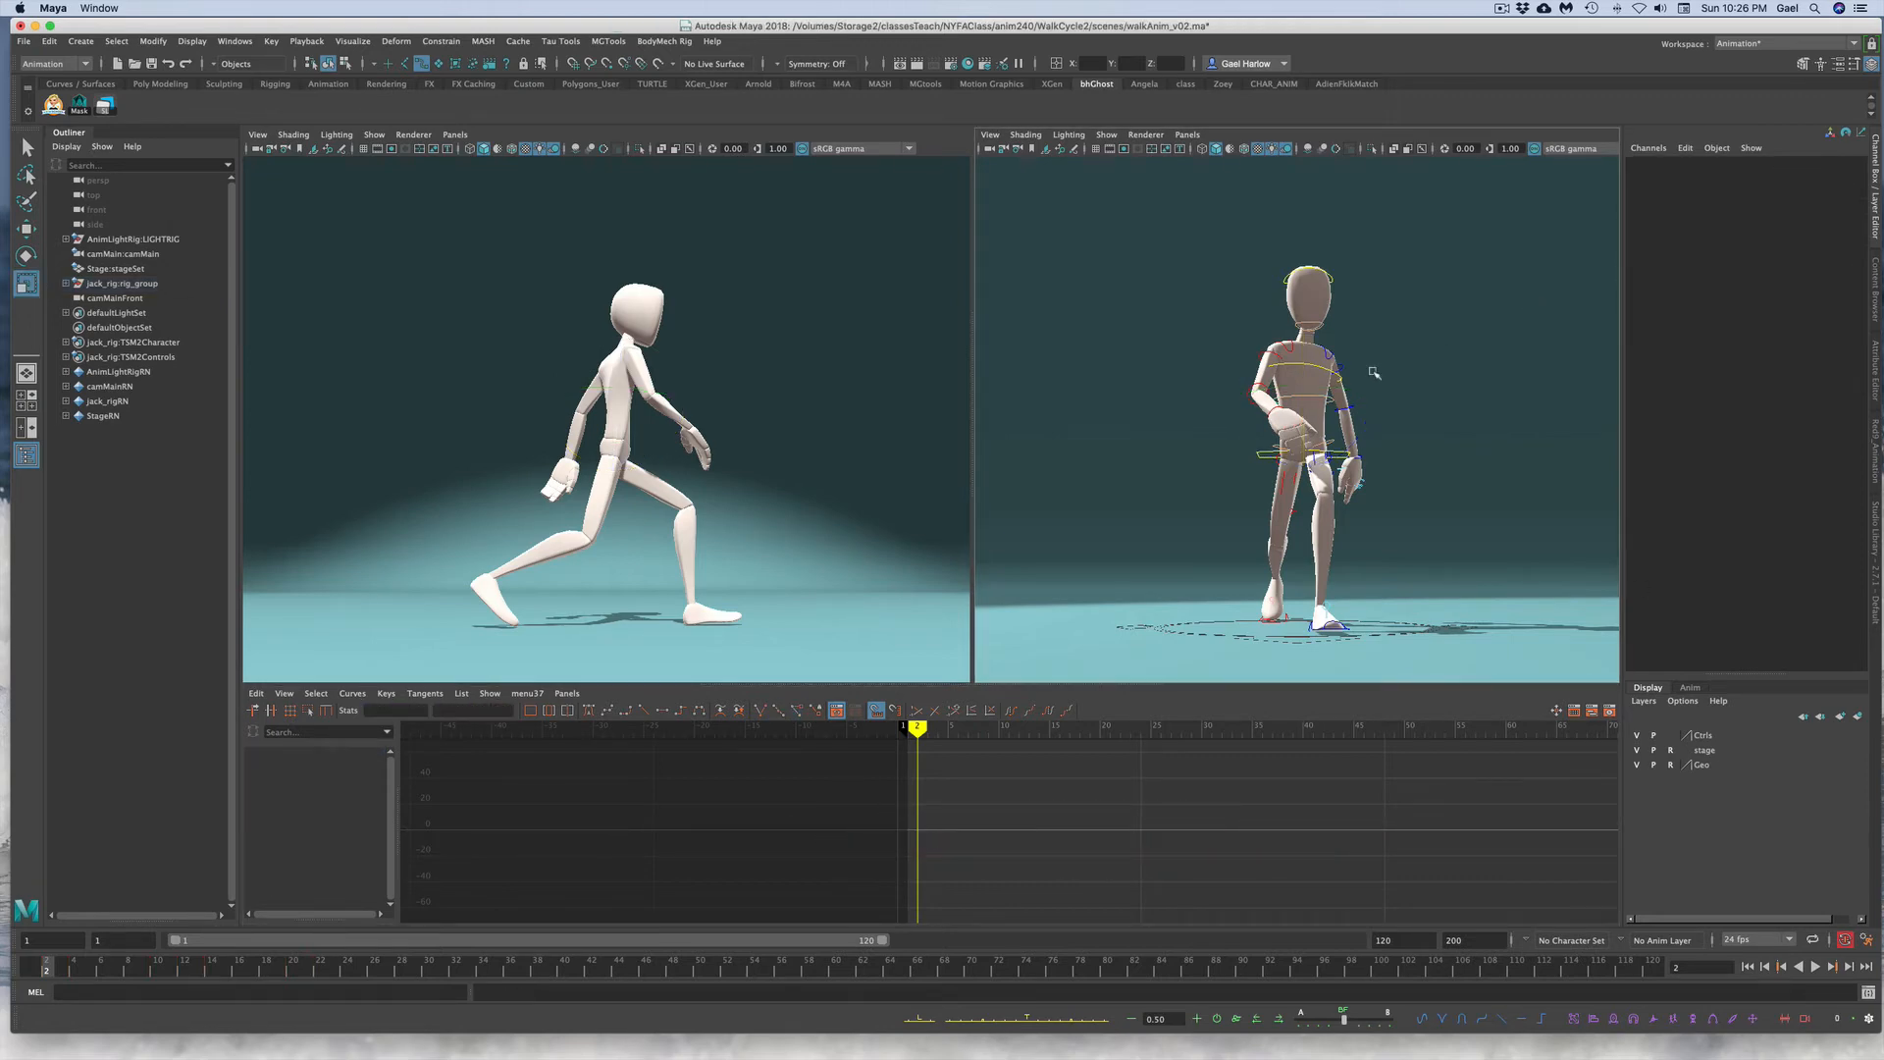
left_click(1784, 210)
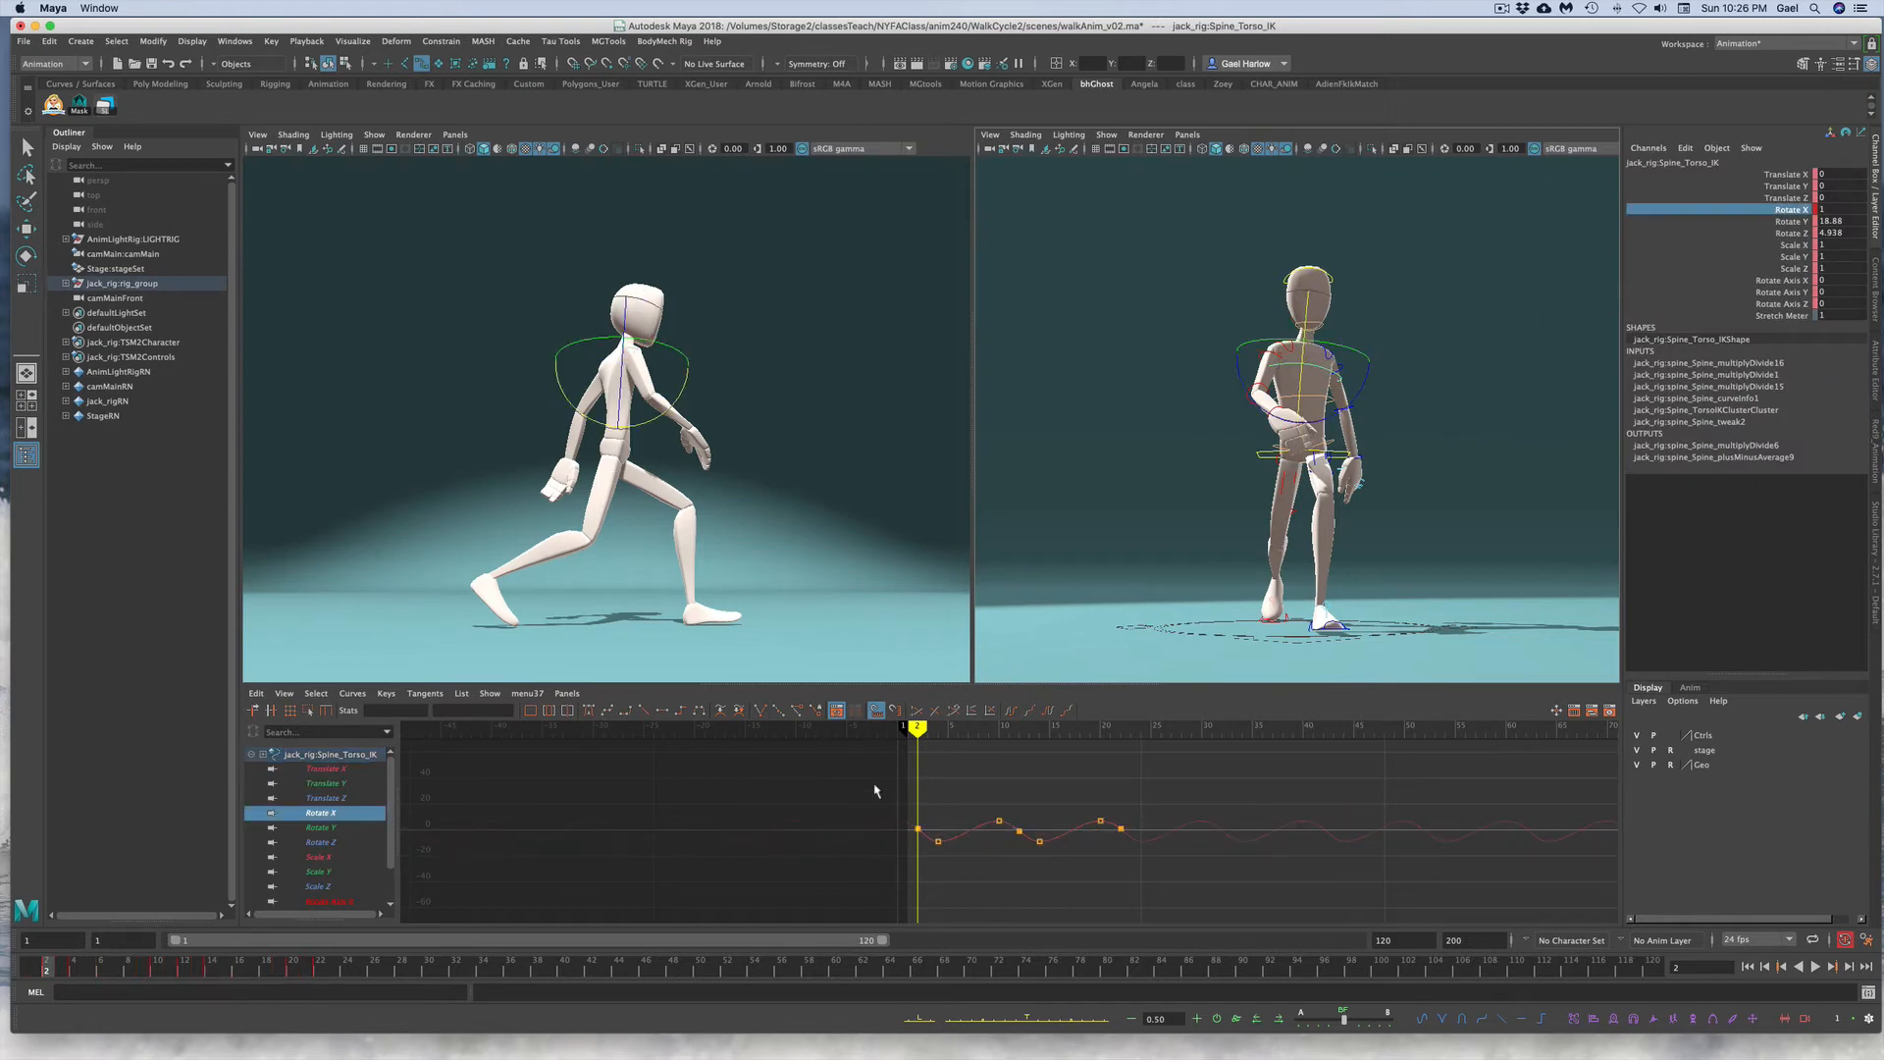
left_click_drag(875, 790, 1192, 901)
key("super+c")
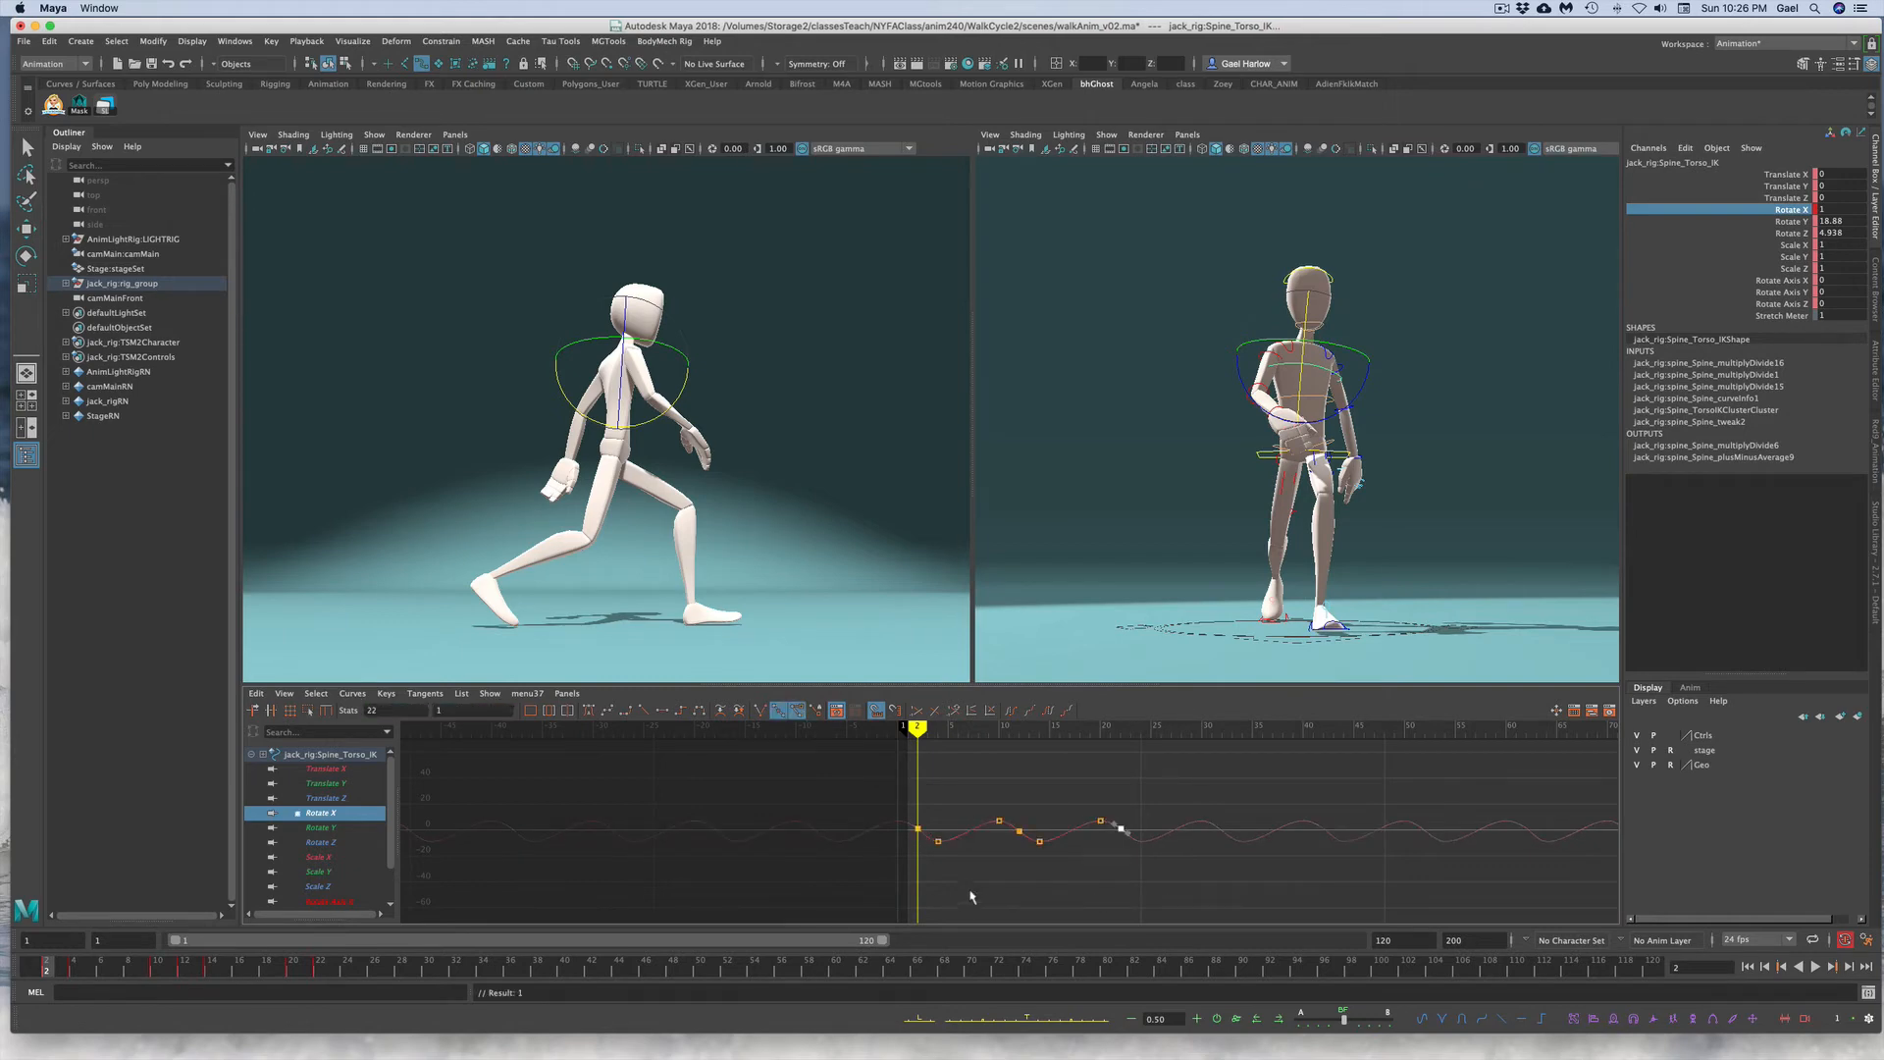
left_click(968, 832)
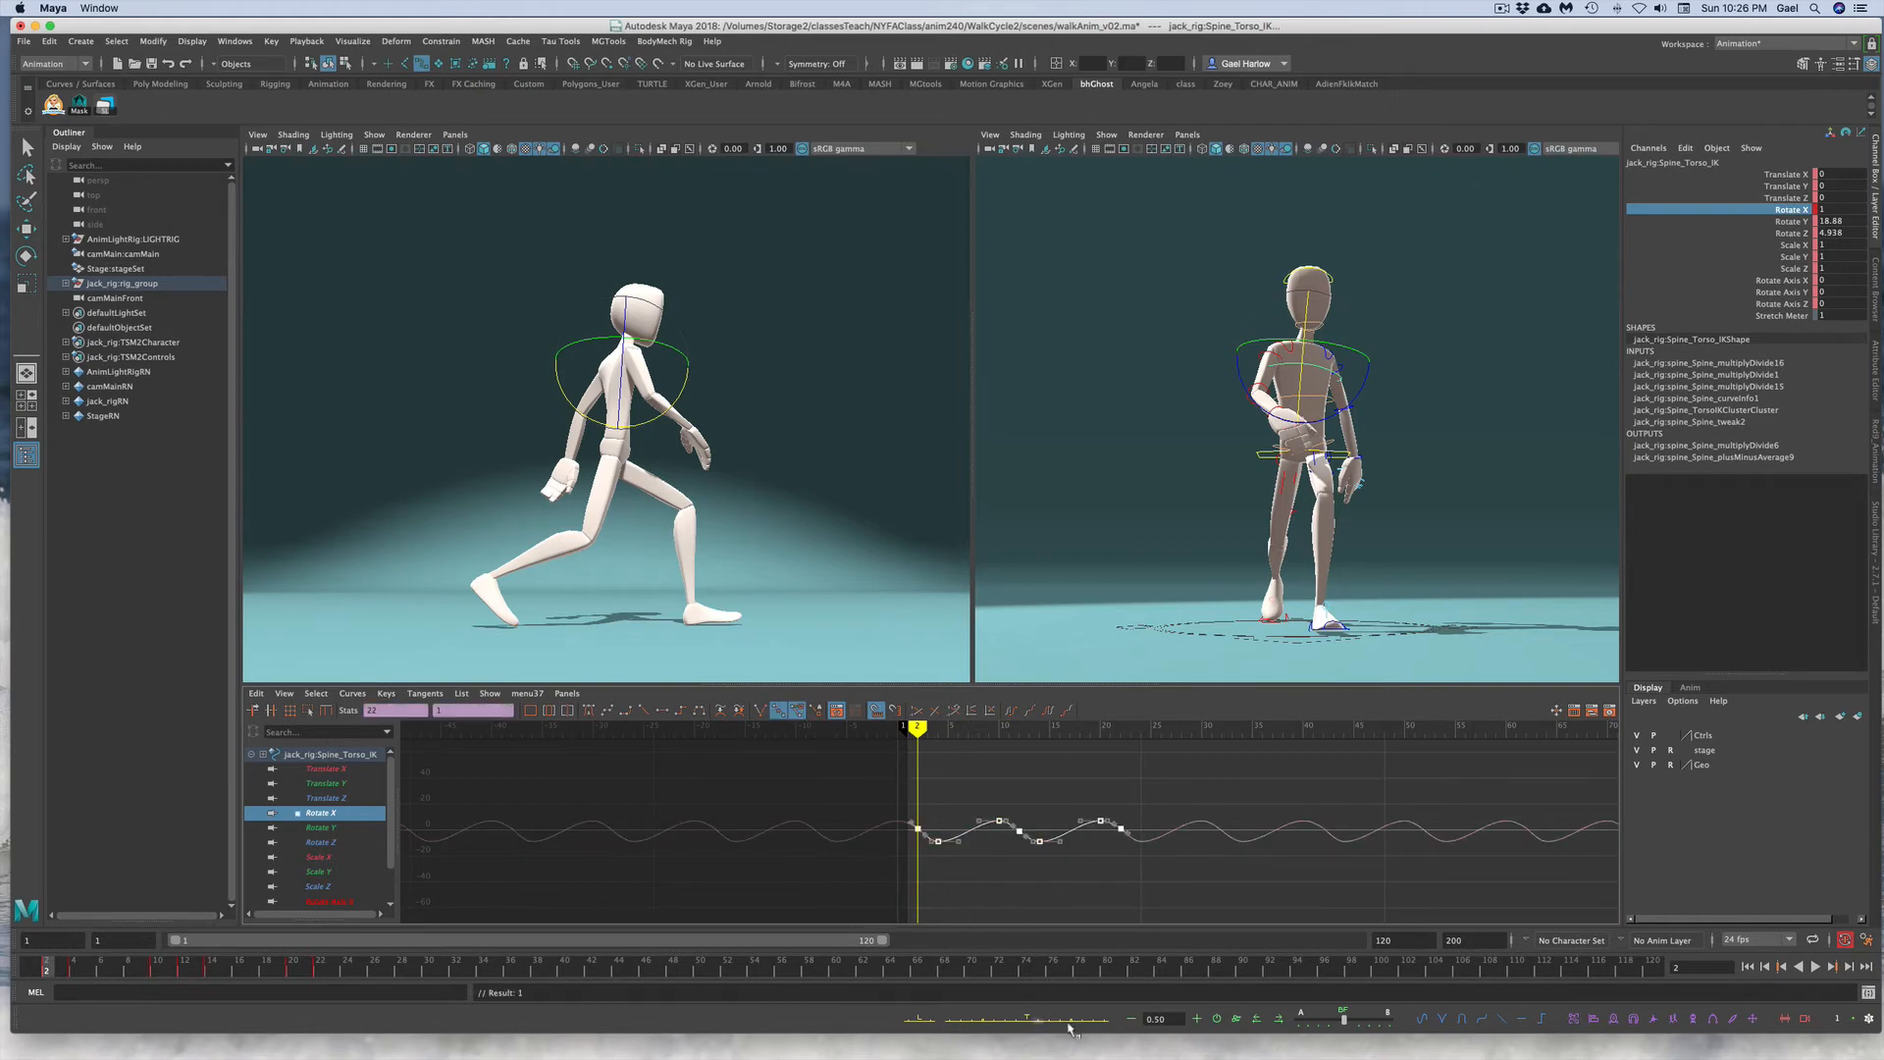
left_click(1279, 1019)
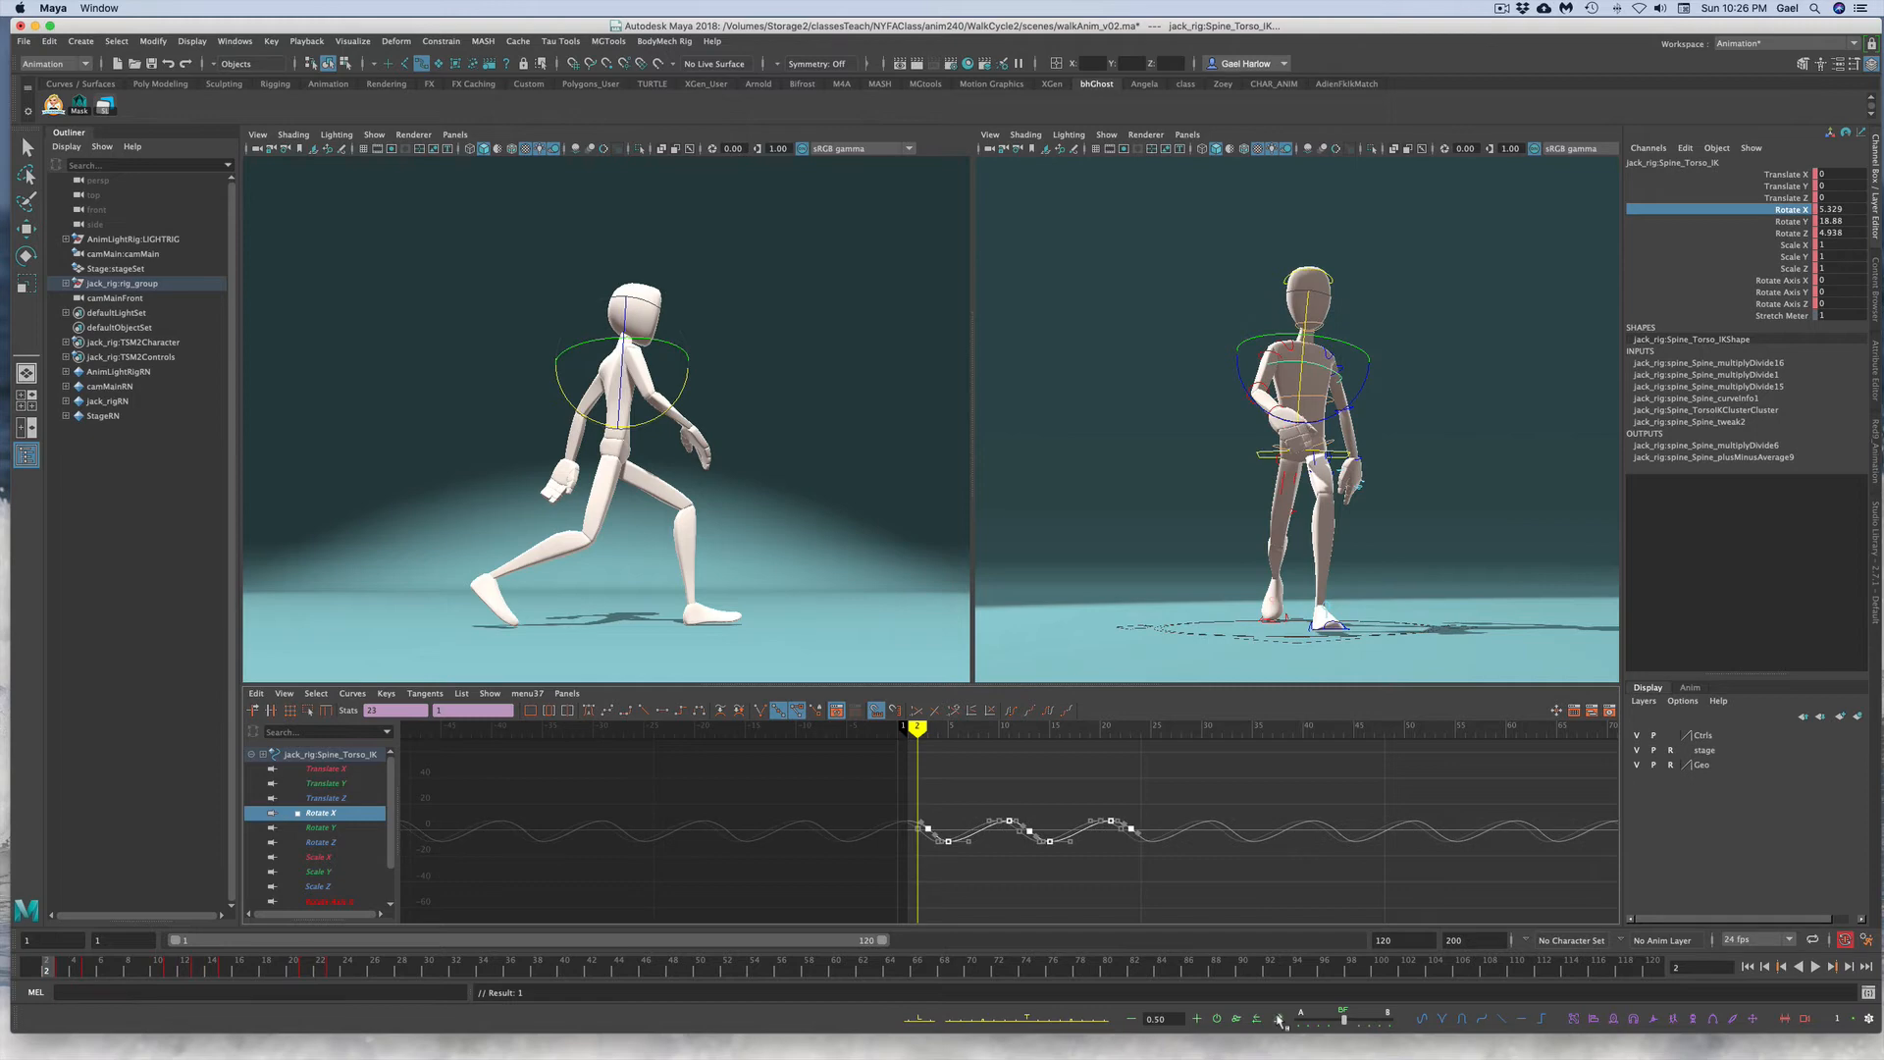
left_click(1523, 401)
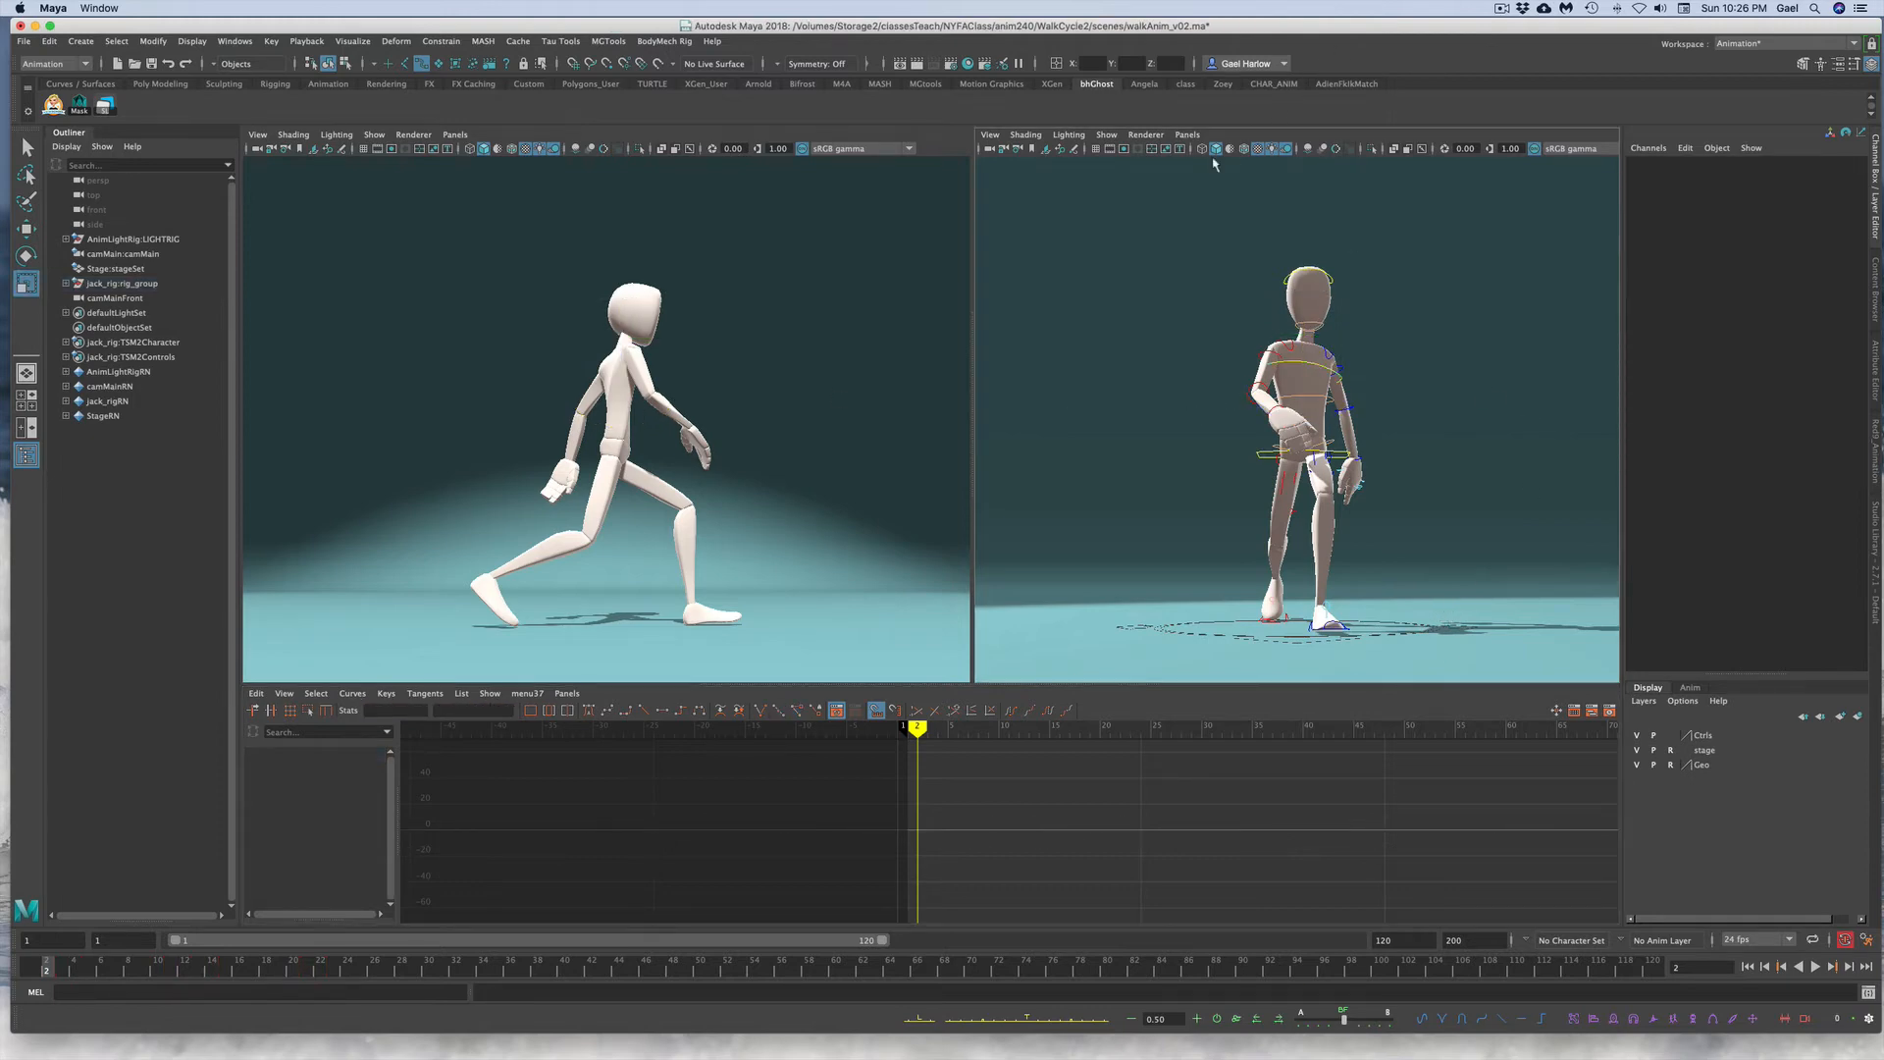
Step: Switch the second viewport to the persp camera and frame the selected torso control
left_click(1187, 135)
mouse_move(1234, 149)
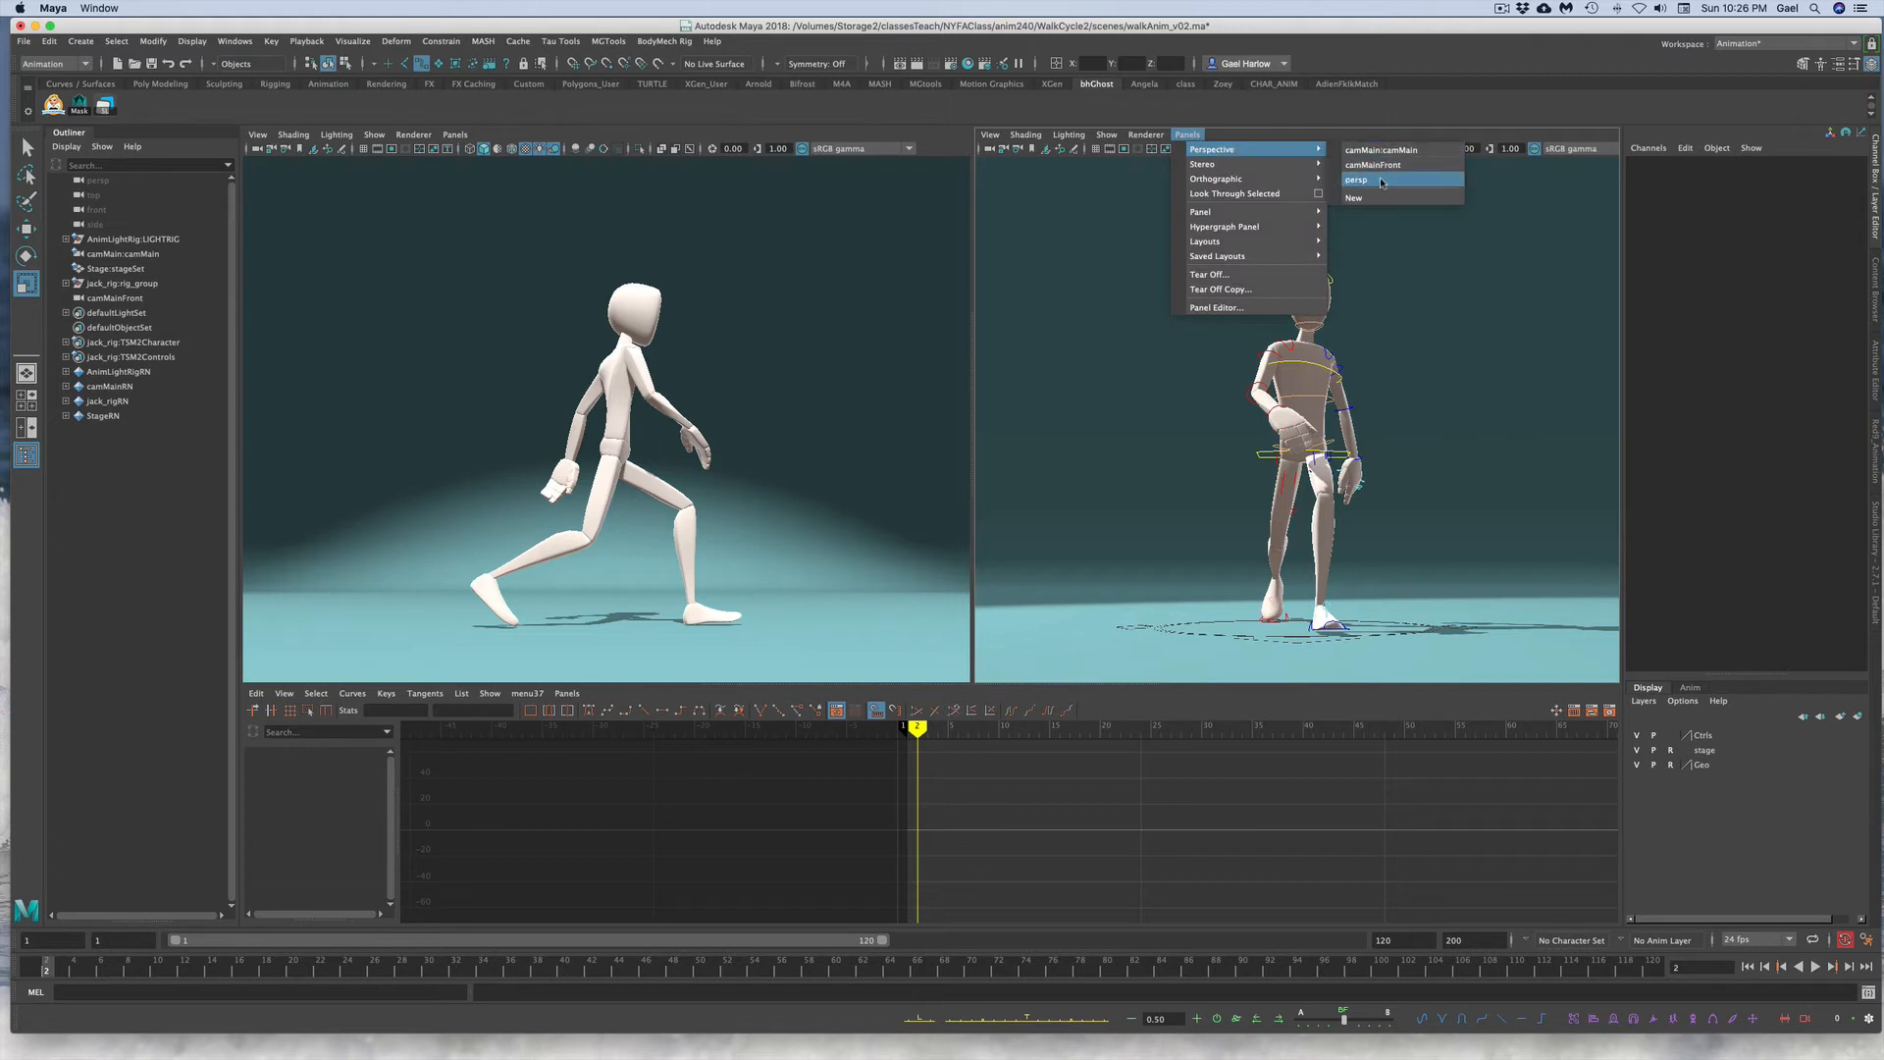
left_click(1356, 180)
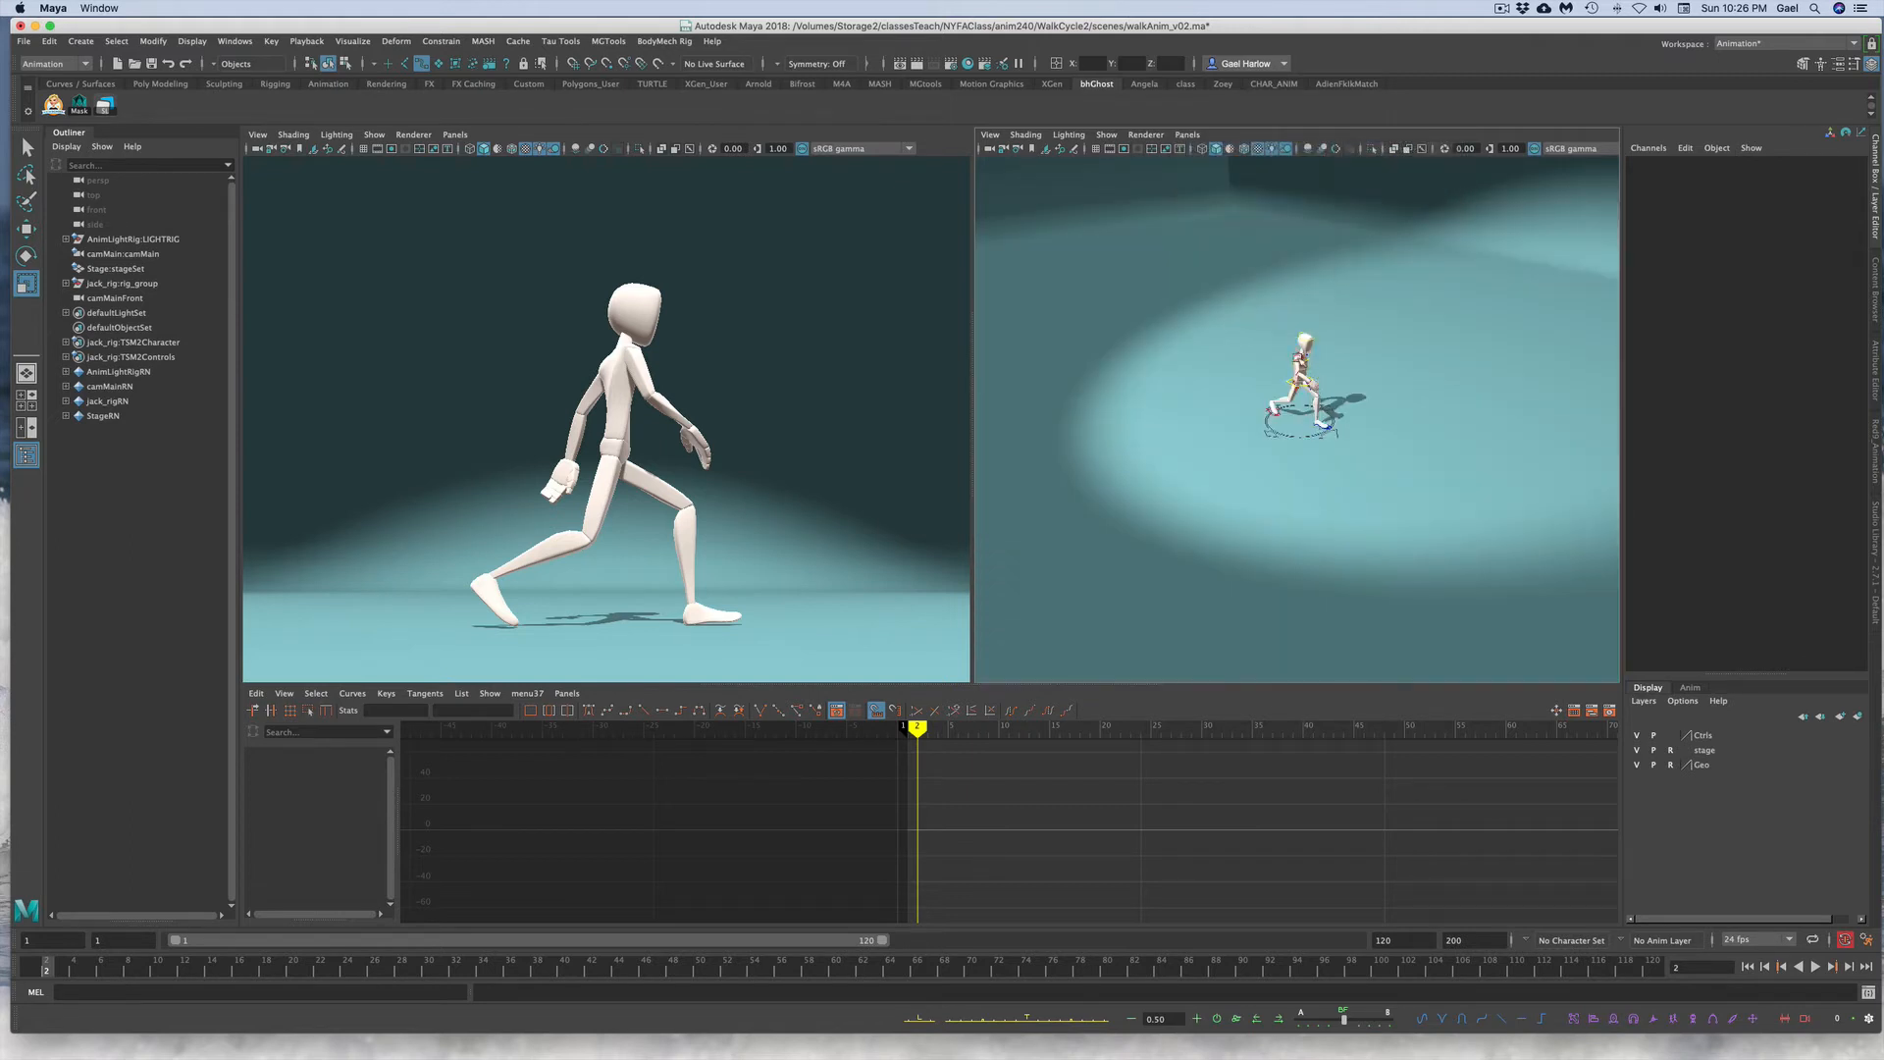
left_click(1304, 355)
key("f")
left_click(1435, 495)
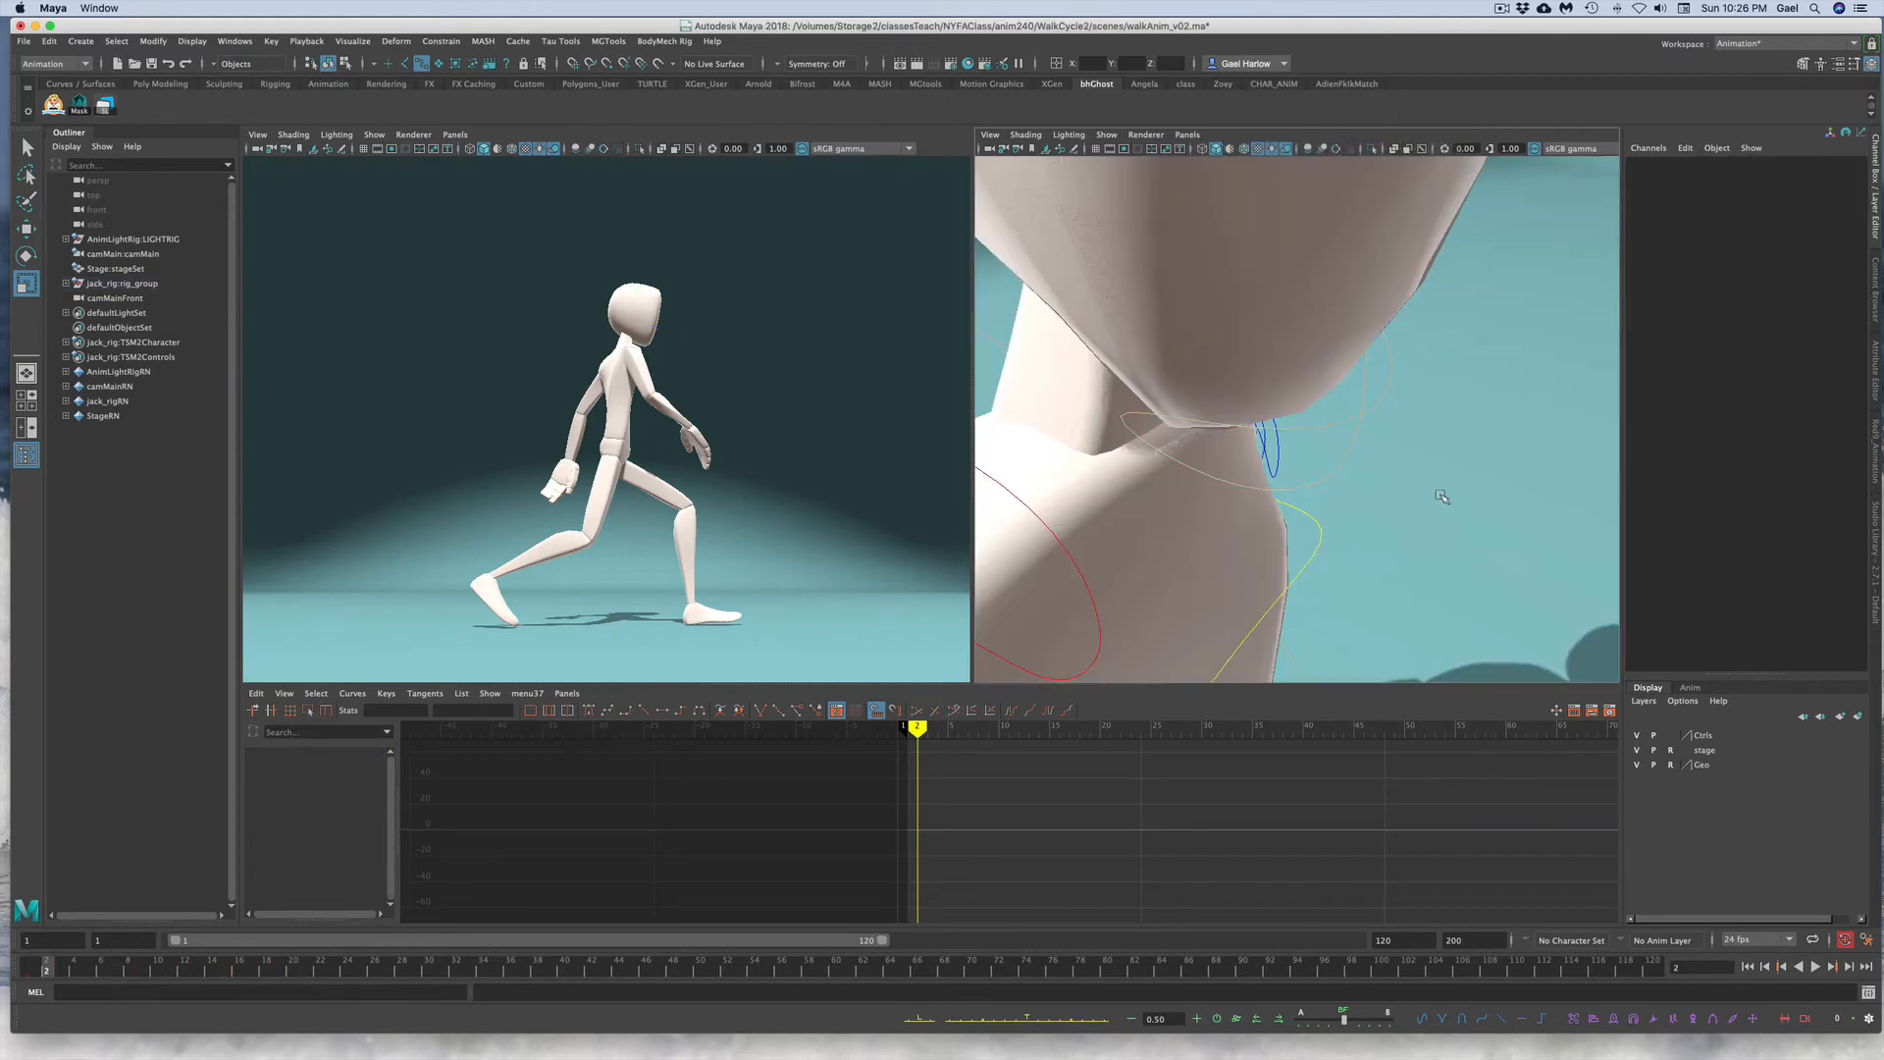
Step: Delete all of the head neck control's Rotate Z keys in the Graph Editor
right_click_drag(1447, 497, 977, 534, "alt")
left_click_drag(1059, 531, 1180, 497, "alt")
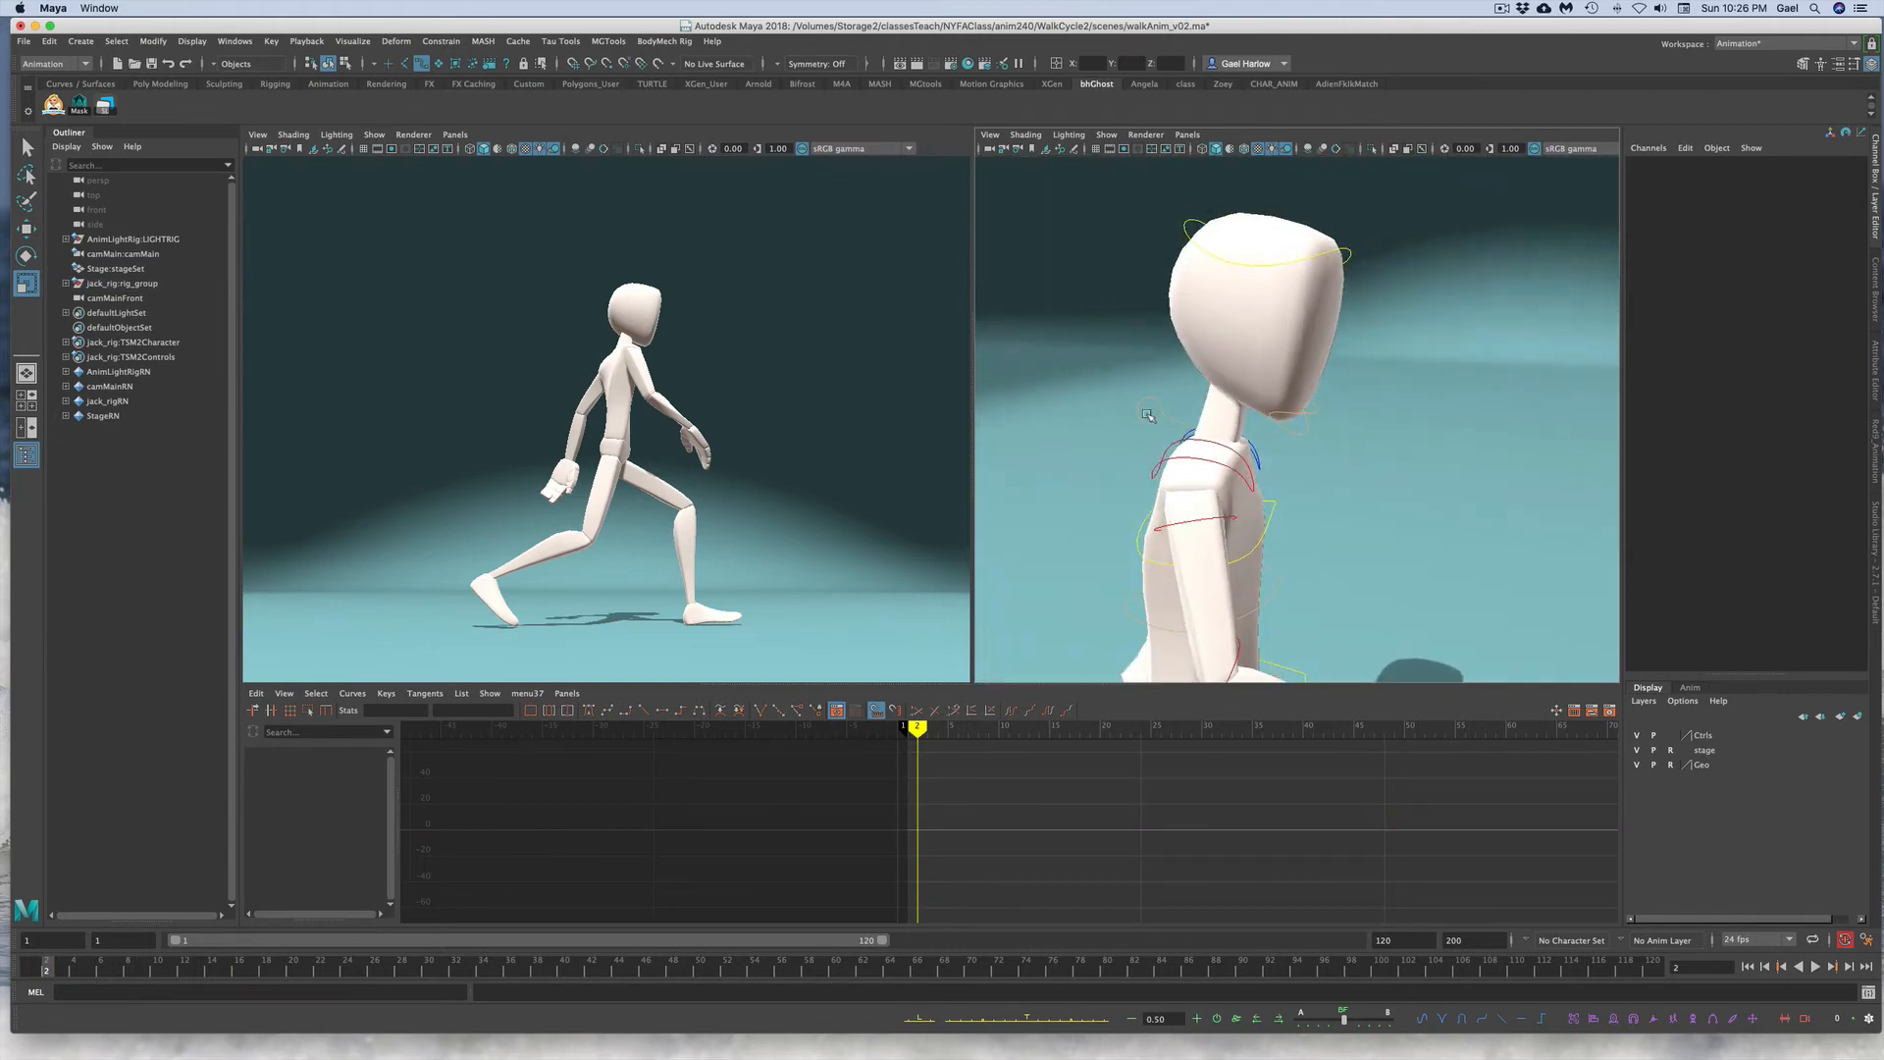
left_click(1168, 423)
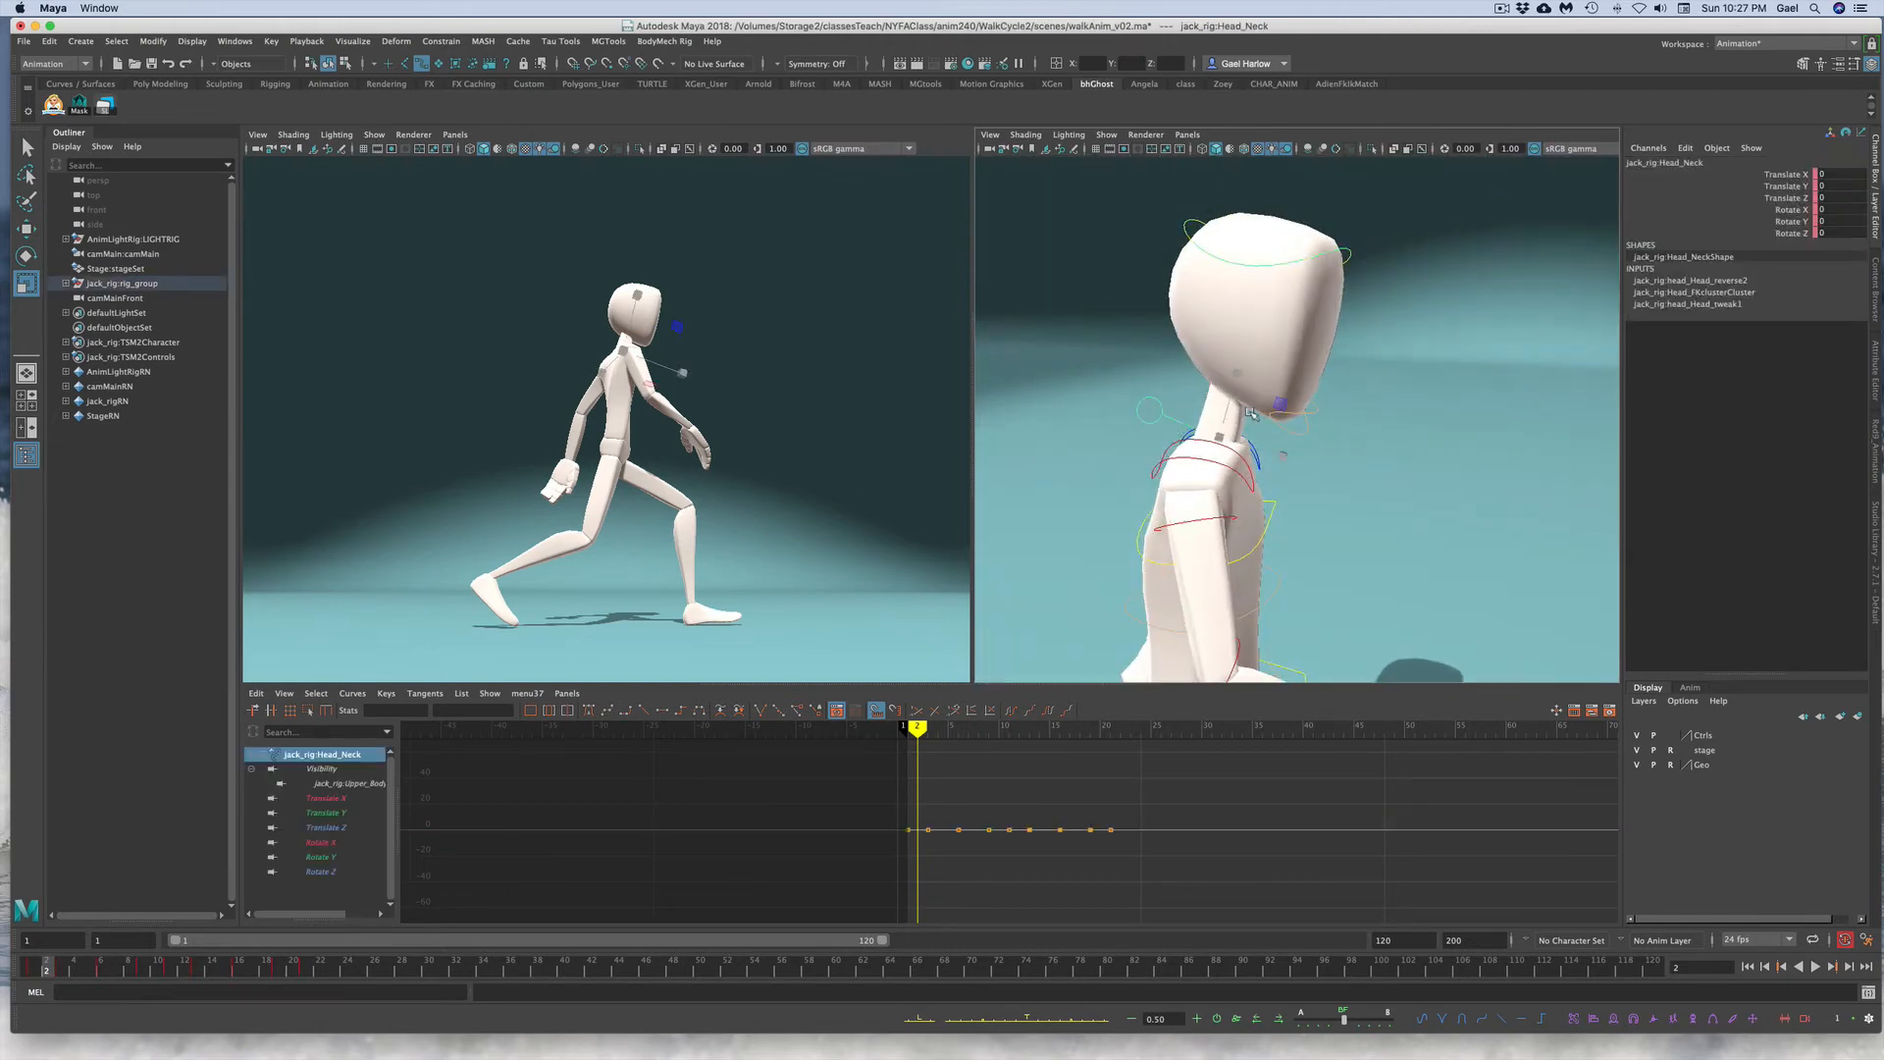
key("e")
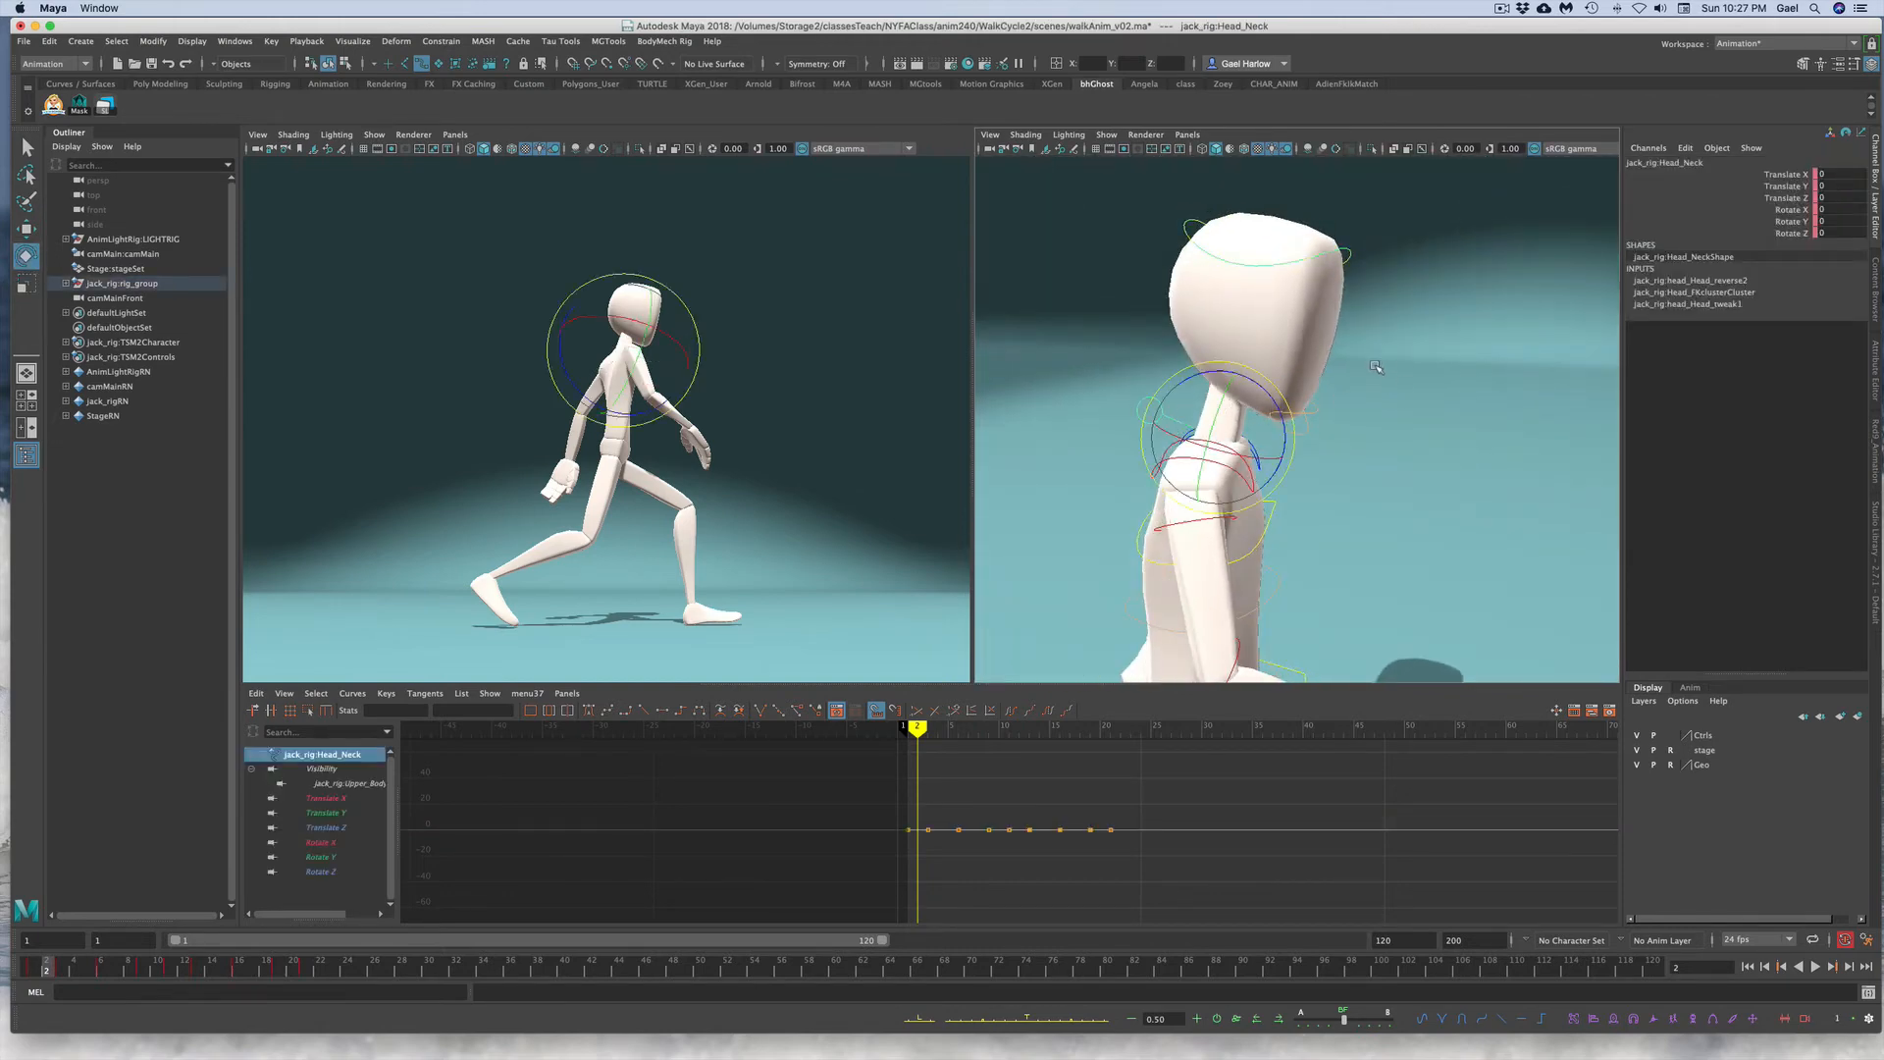
left_click(1761, 233)
key("f")
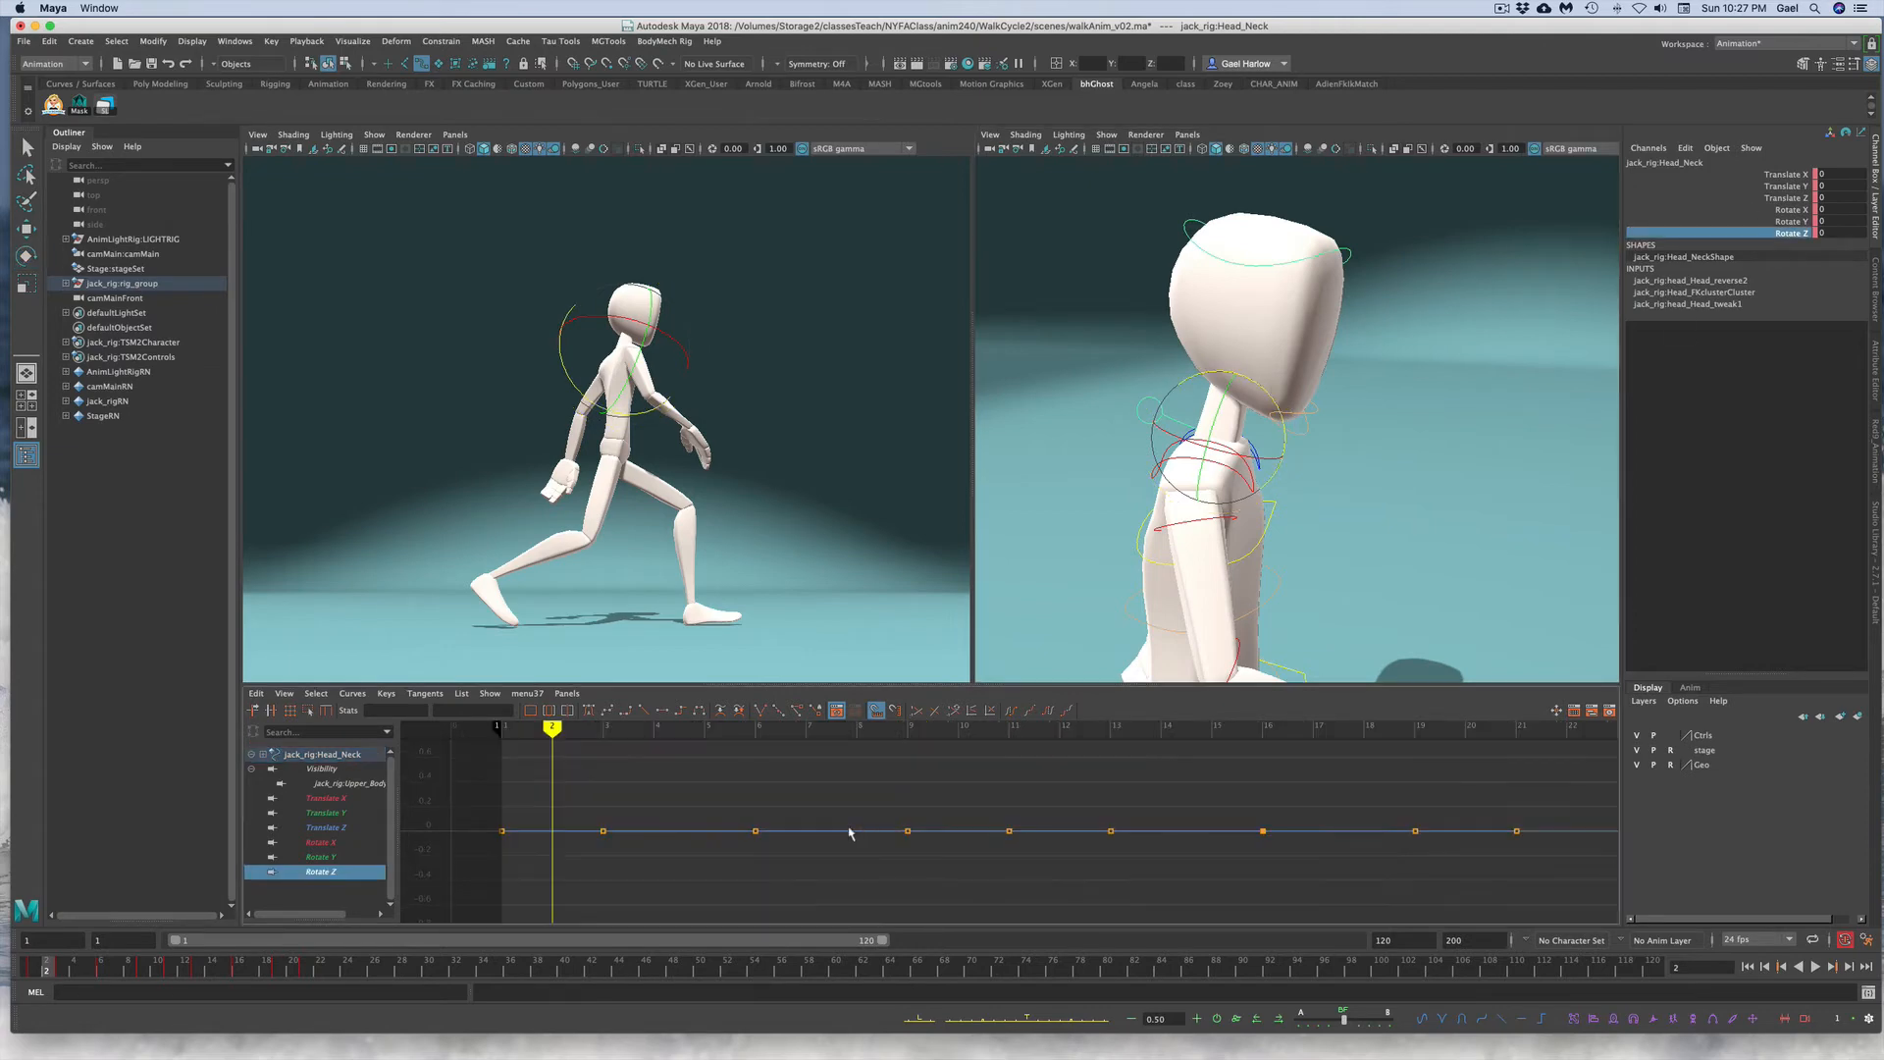
left_click_drag(476, 797, 1655, 923)
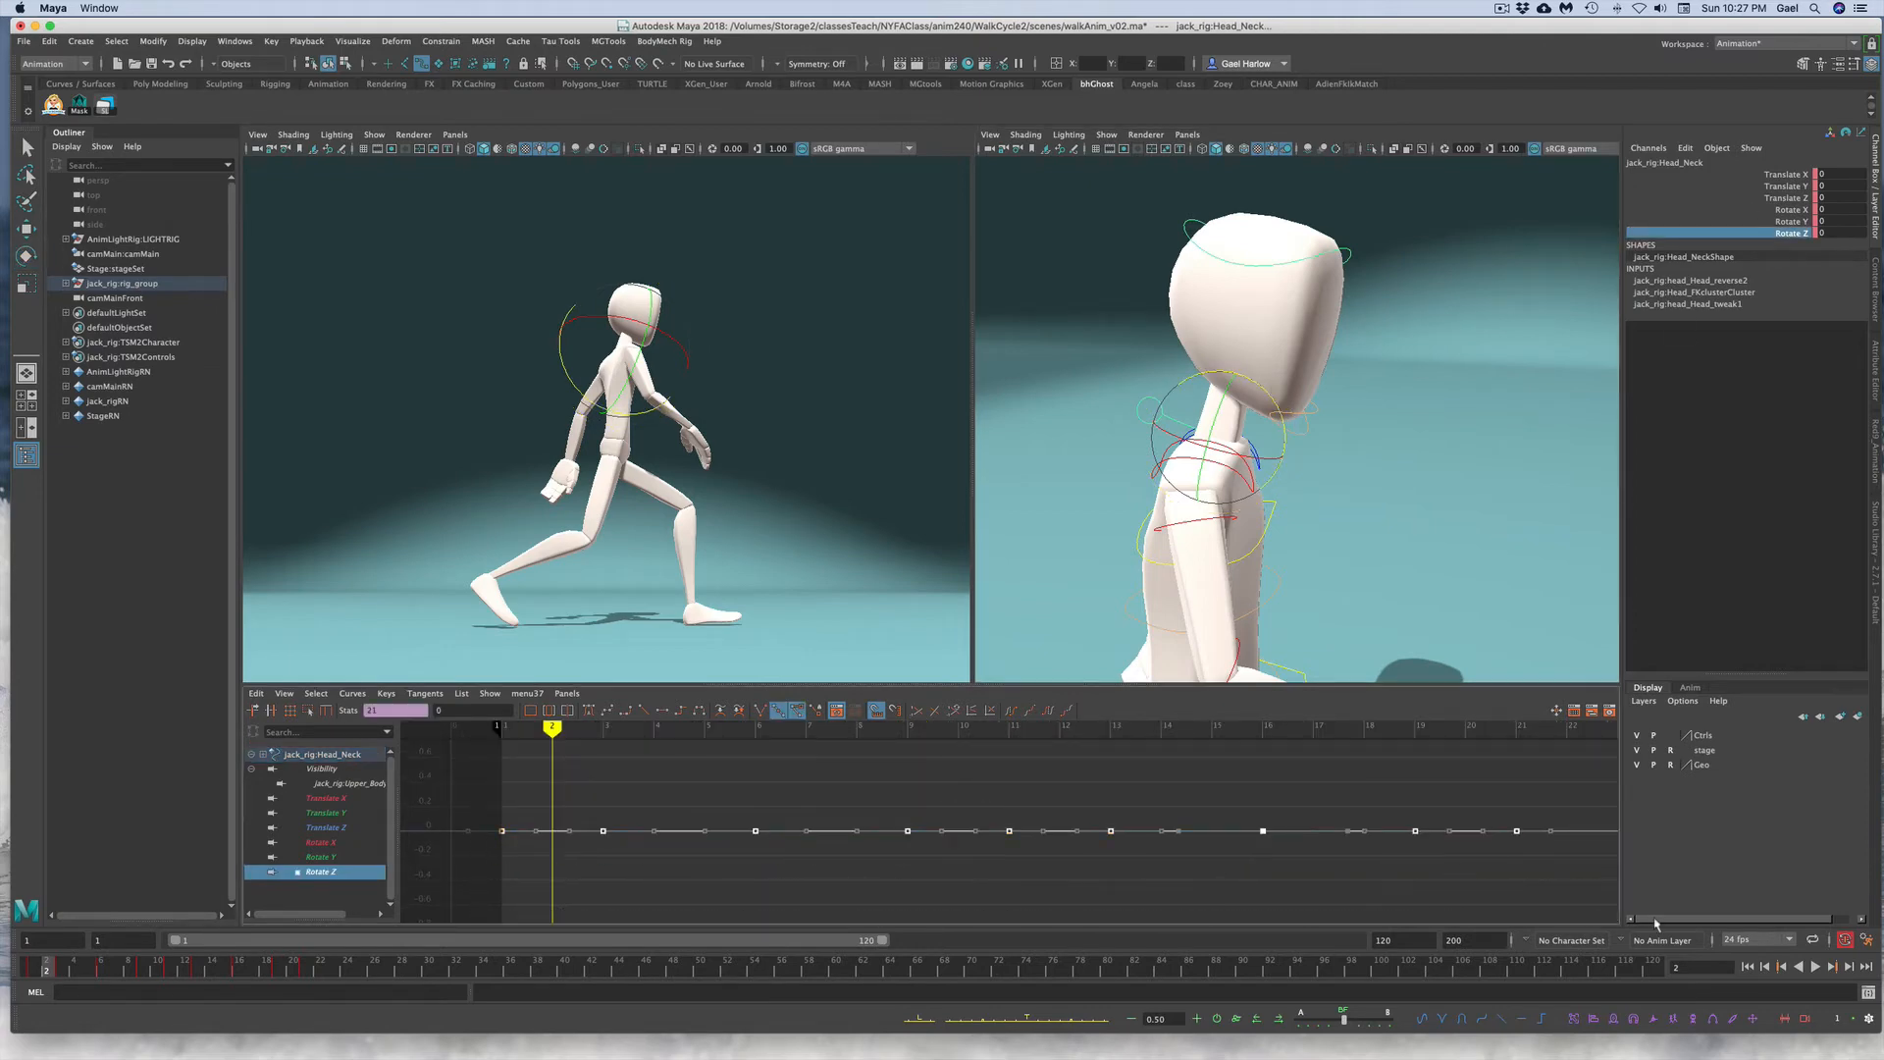
key("Delete")
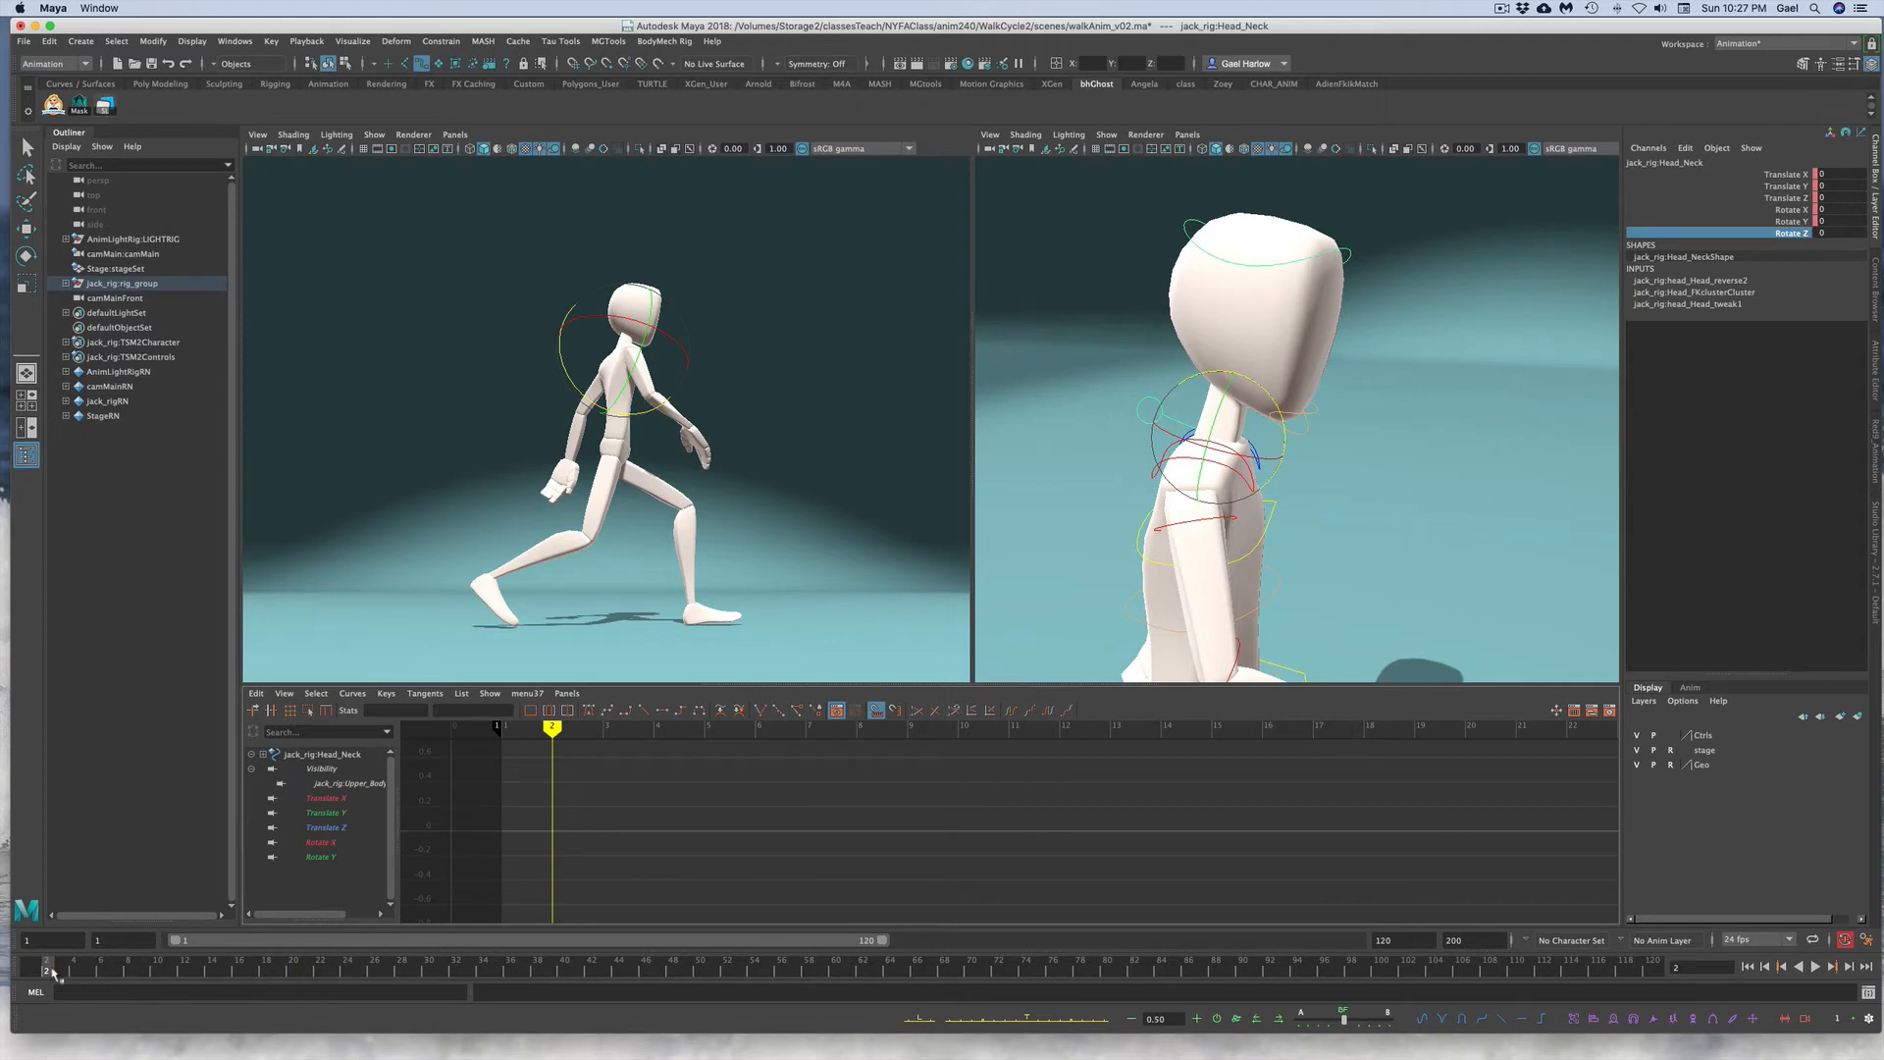
Step: Set a key on the head neck control at the current frame
right_click(52, 972)
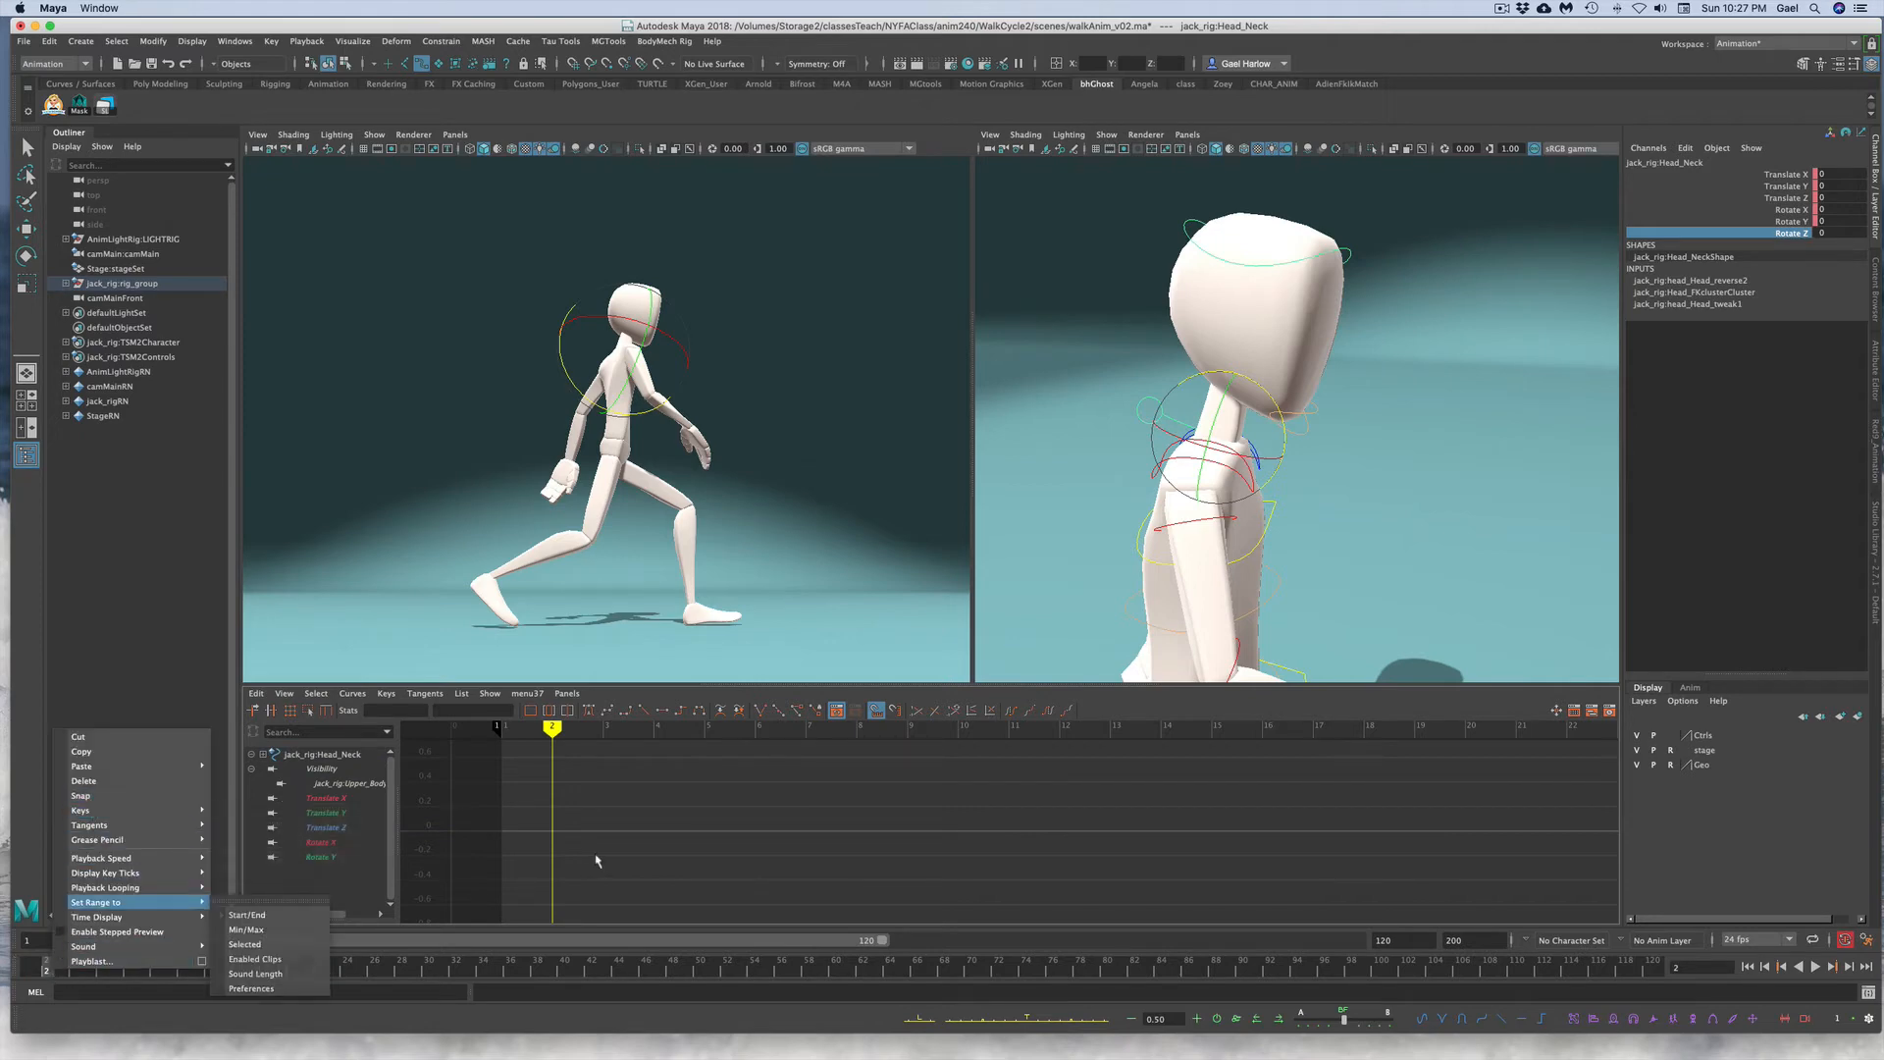
left_click(105, 979)
key("s")
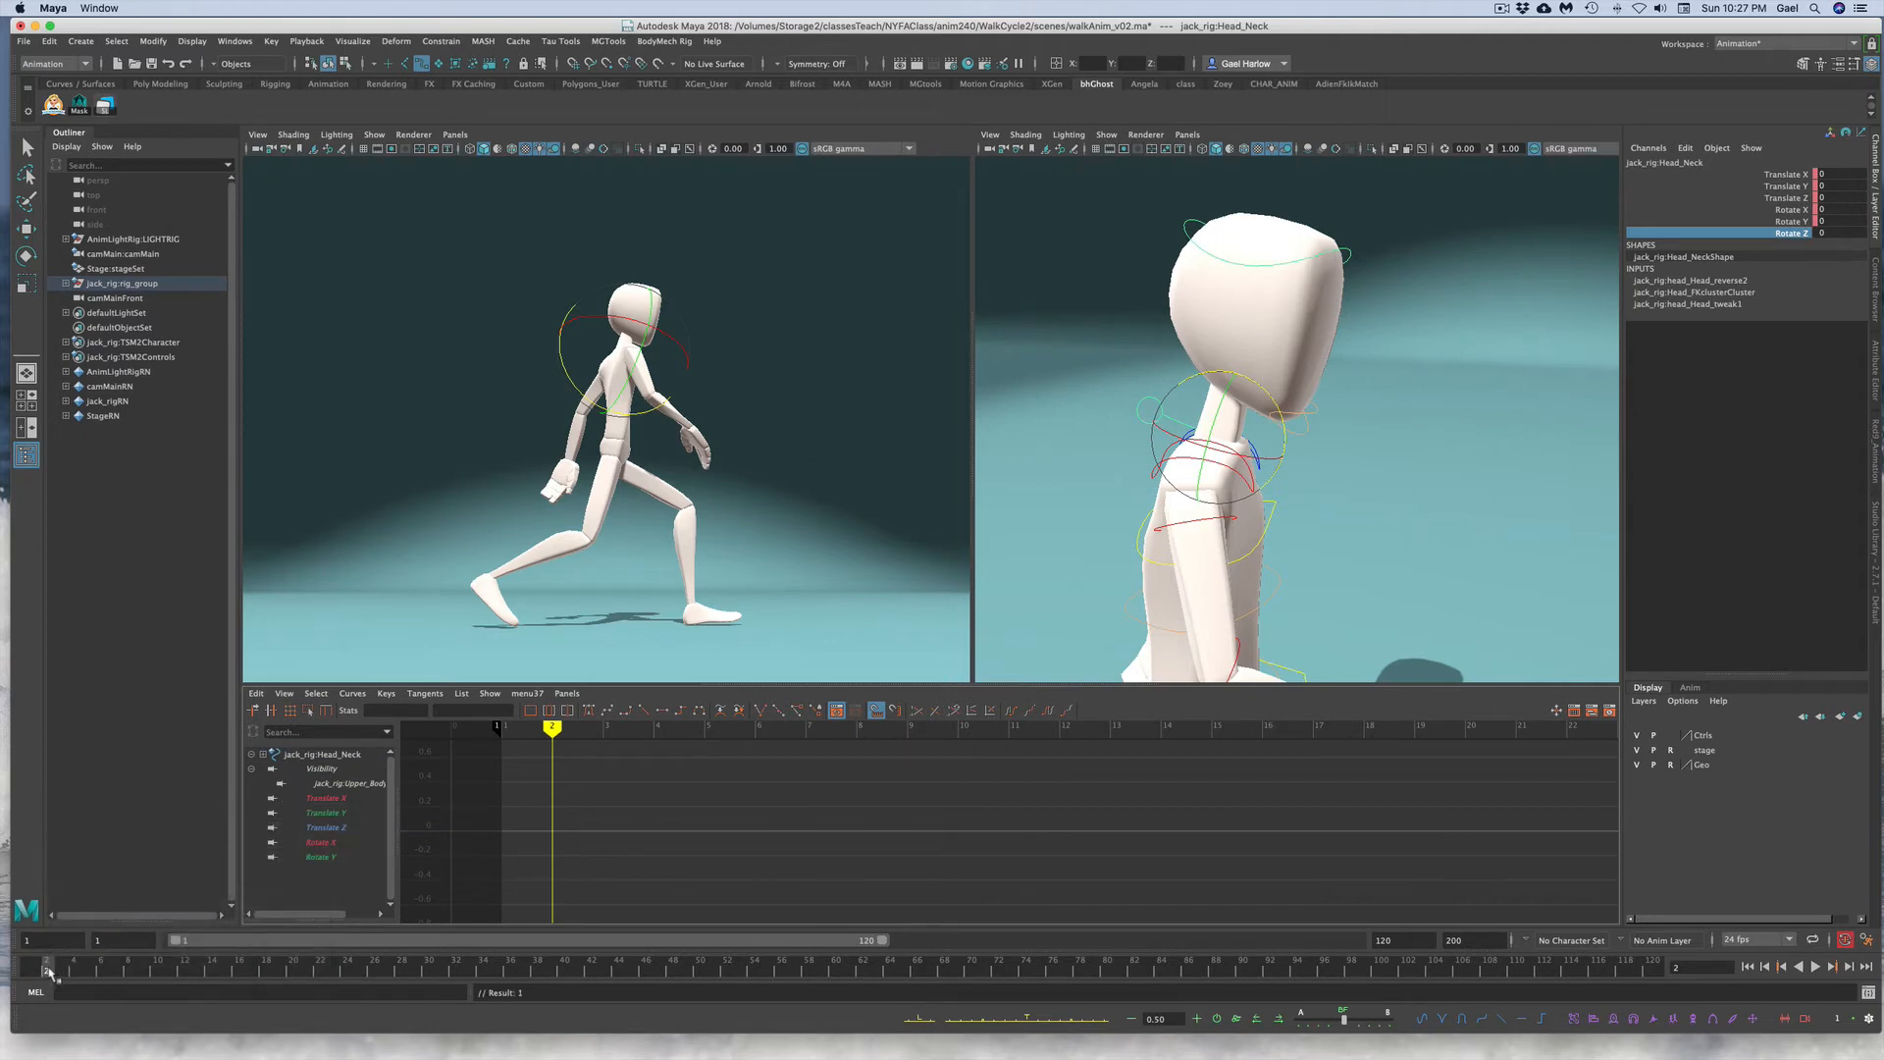
Step: Copy the torso control's Rotate X keys and paste them onto the head neck control's Rotate Z channel
left_click(1490, 547)
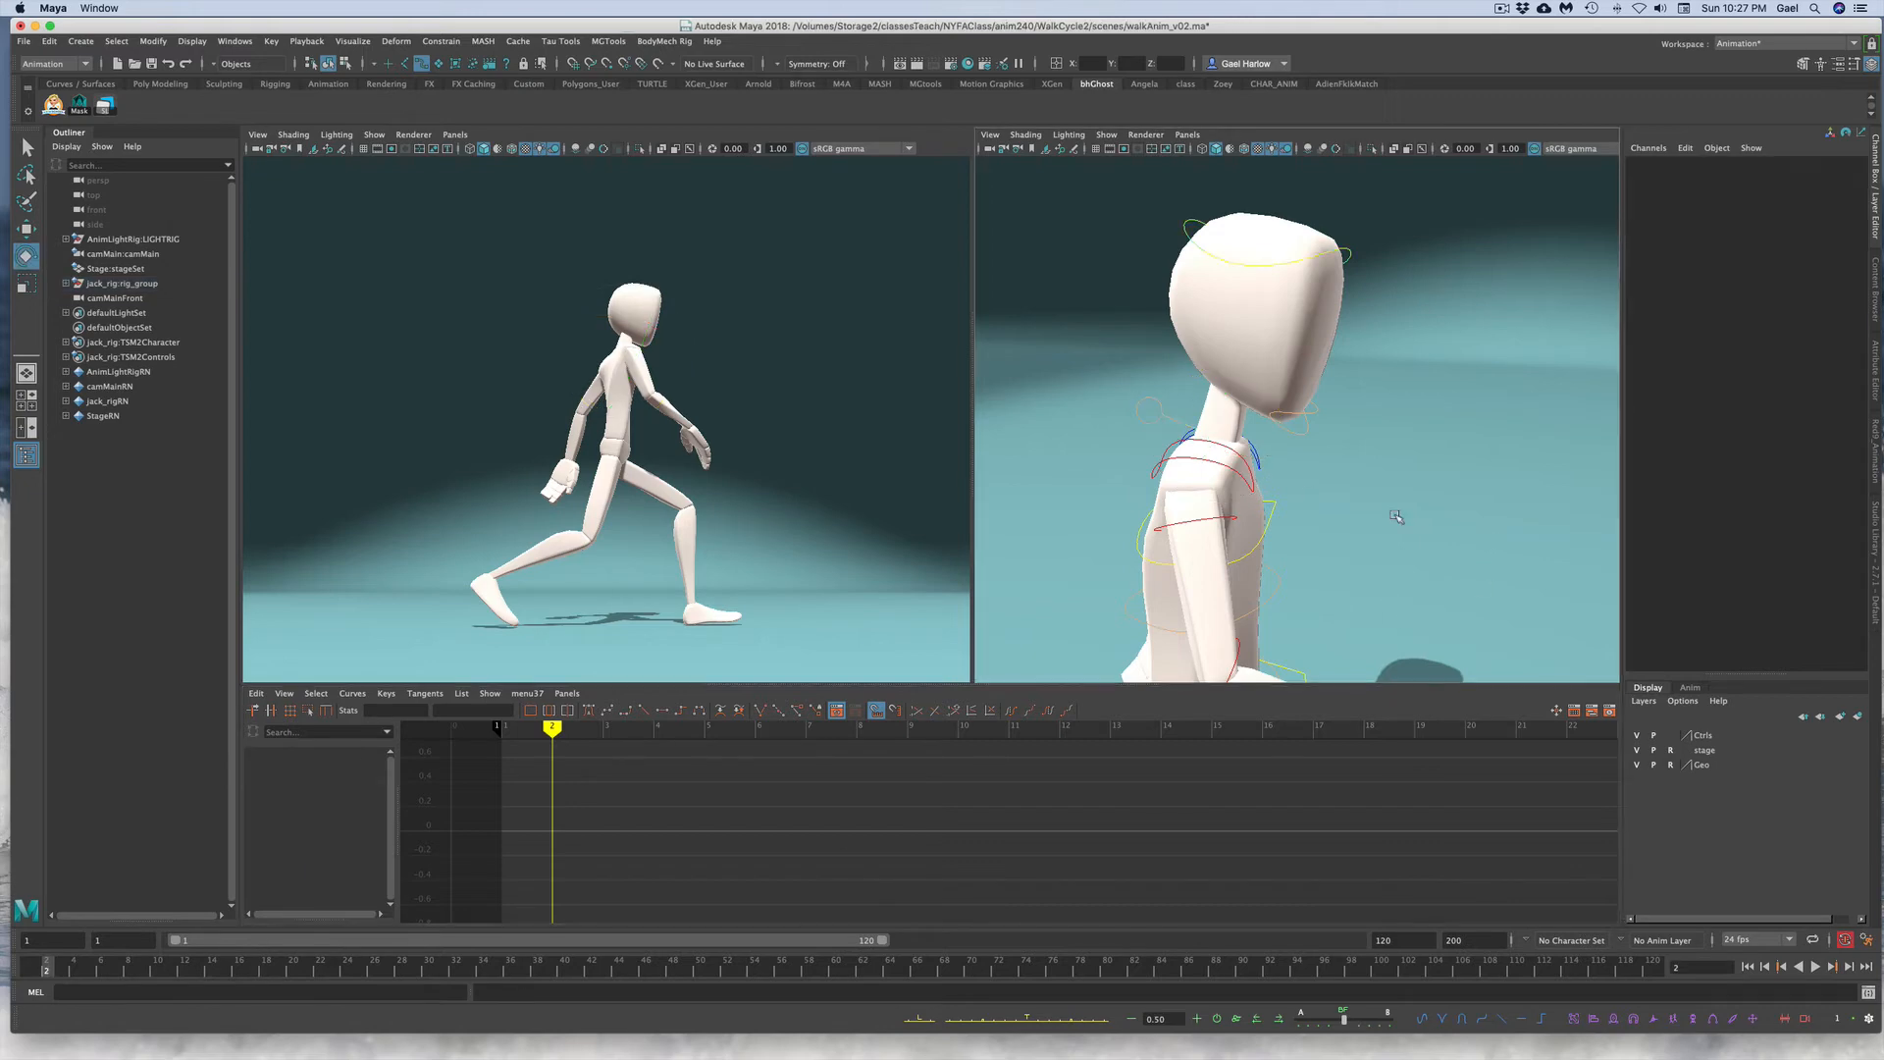
left_click(1264, 530)
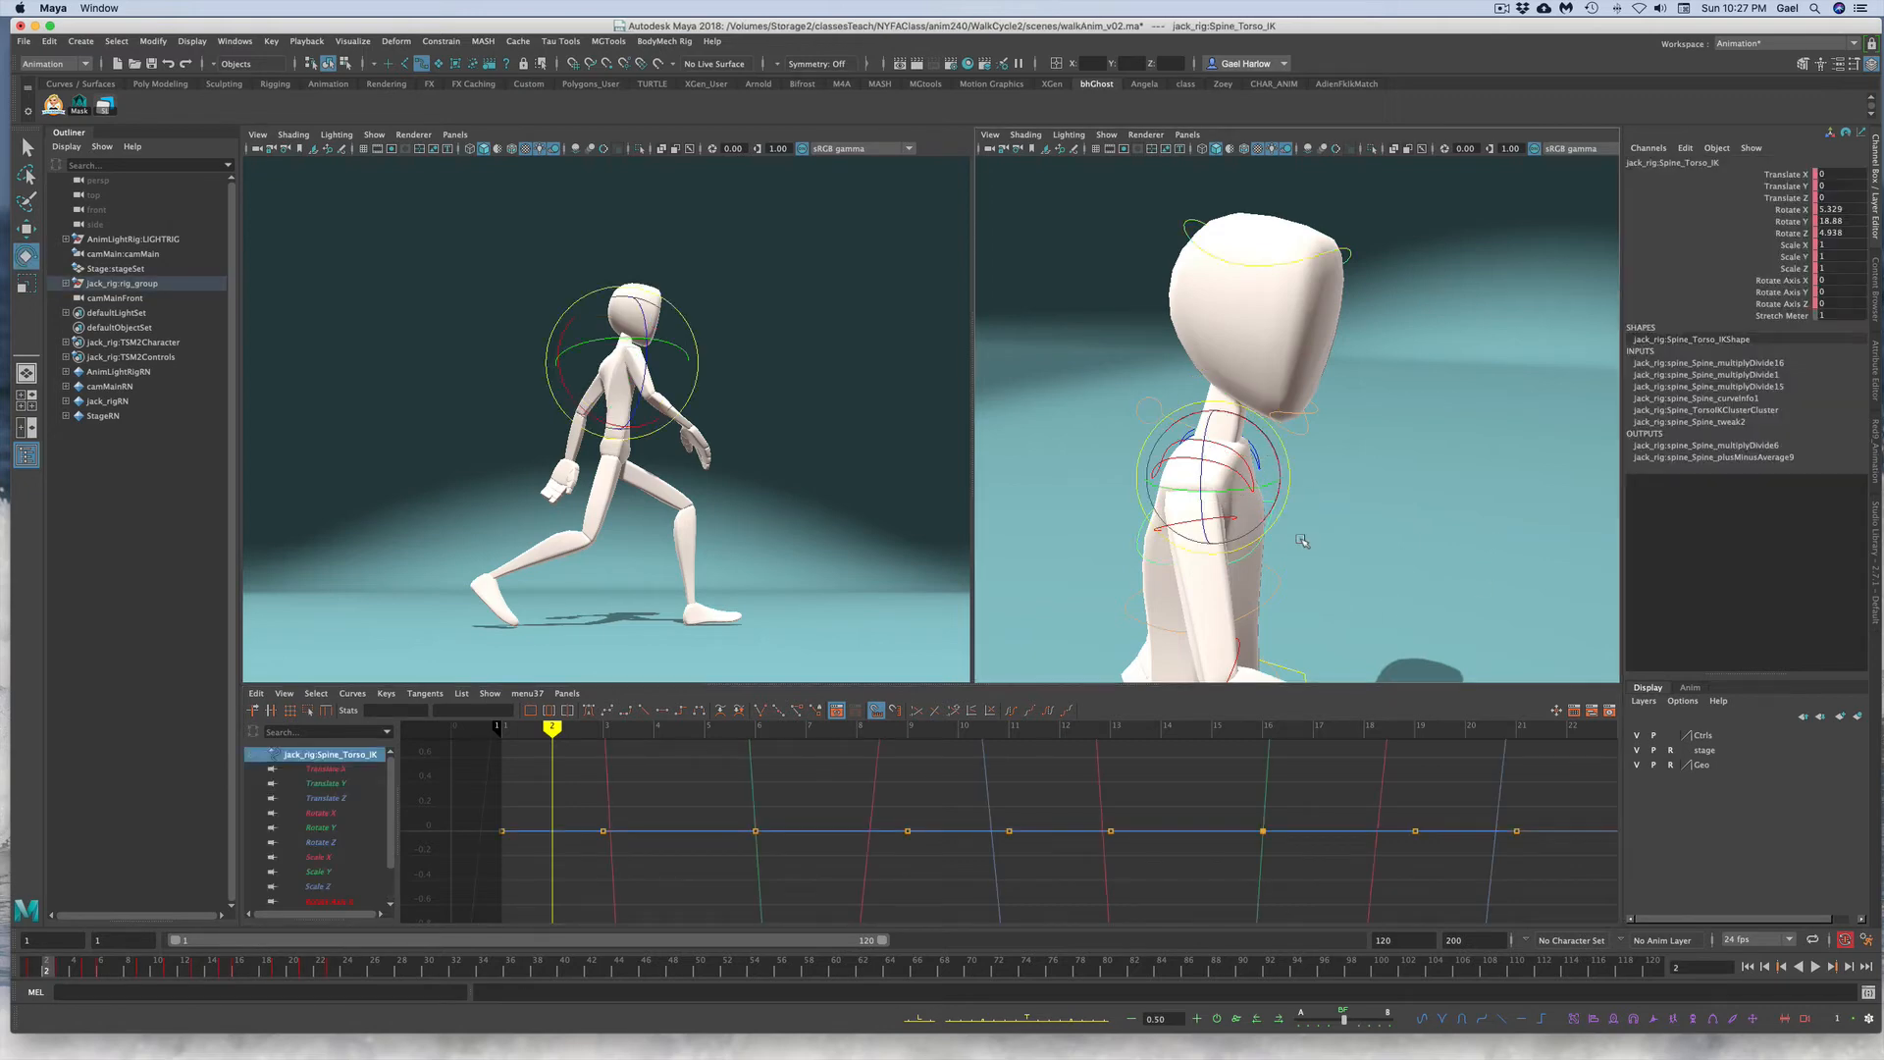
left_click(1781, 209)
key("f")
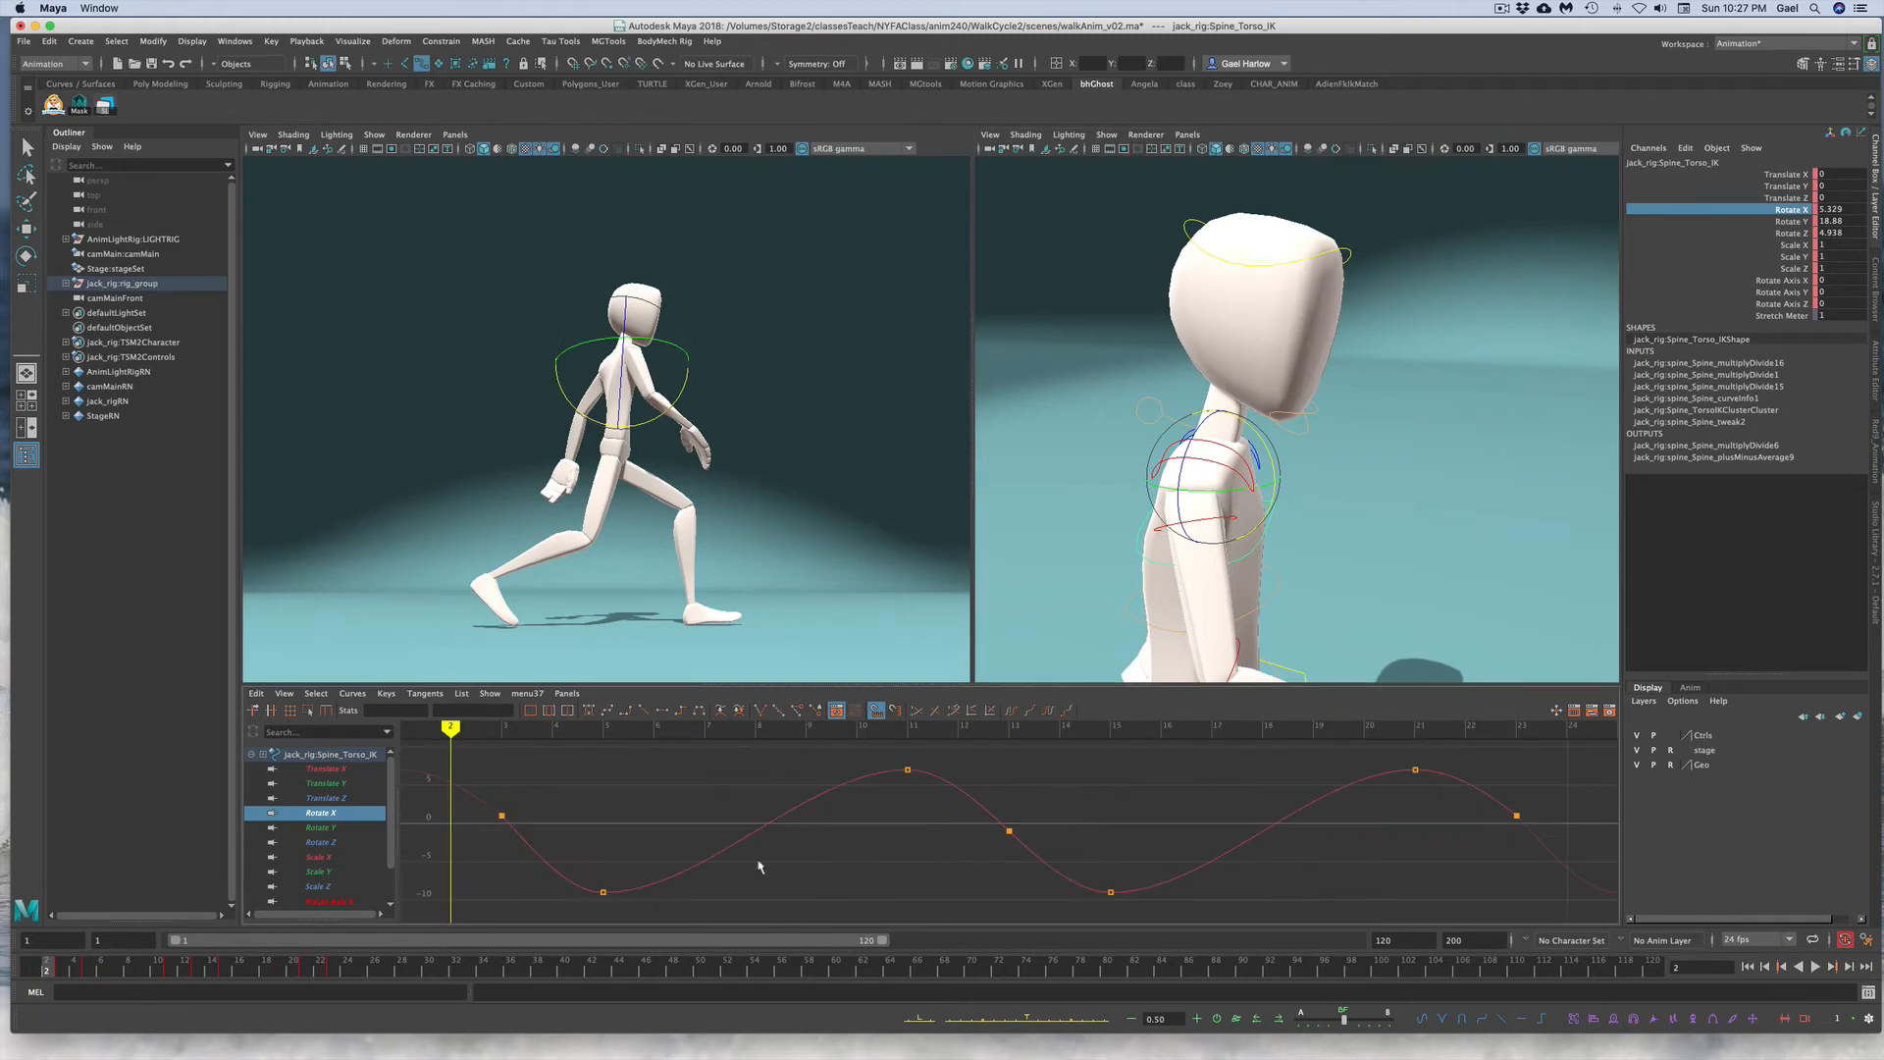
left_click(61, 972)
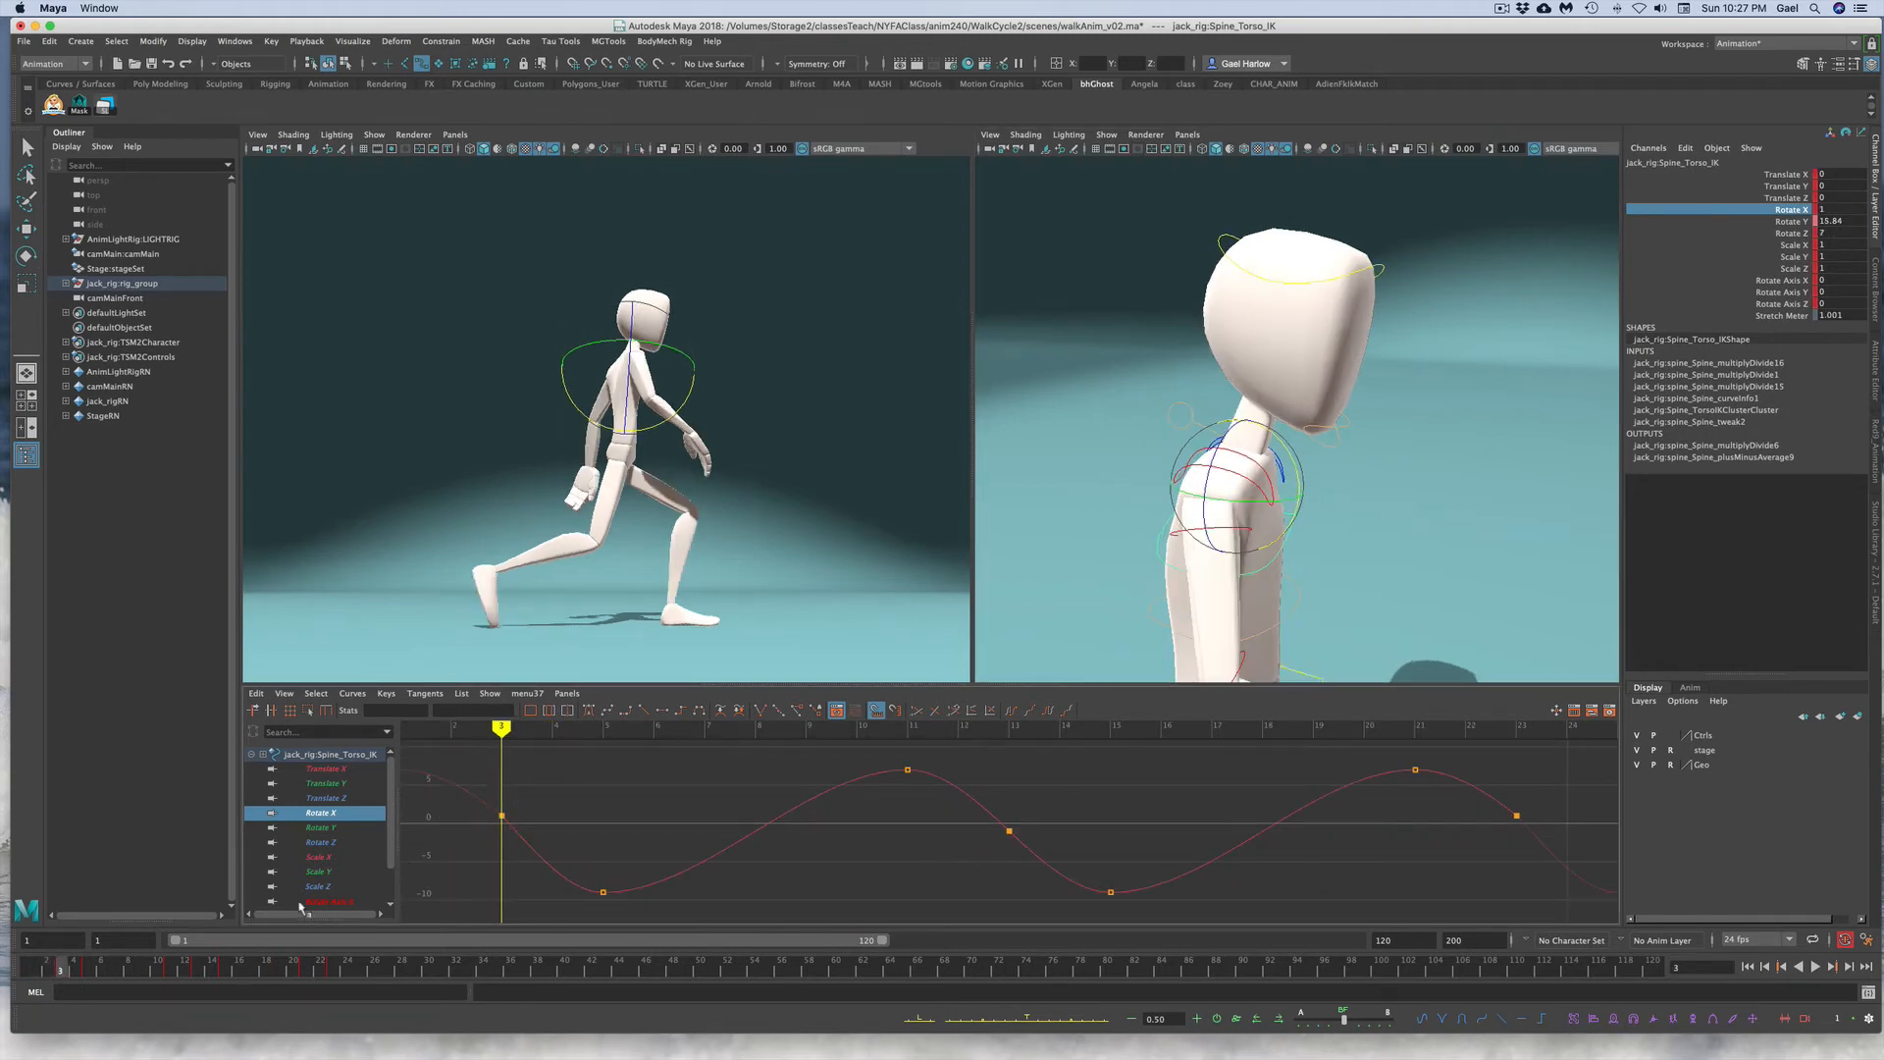
left_click_drag(459, 745, 1600, 933)
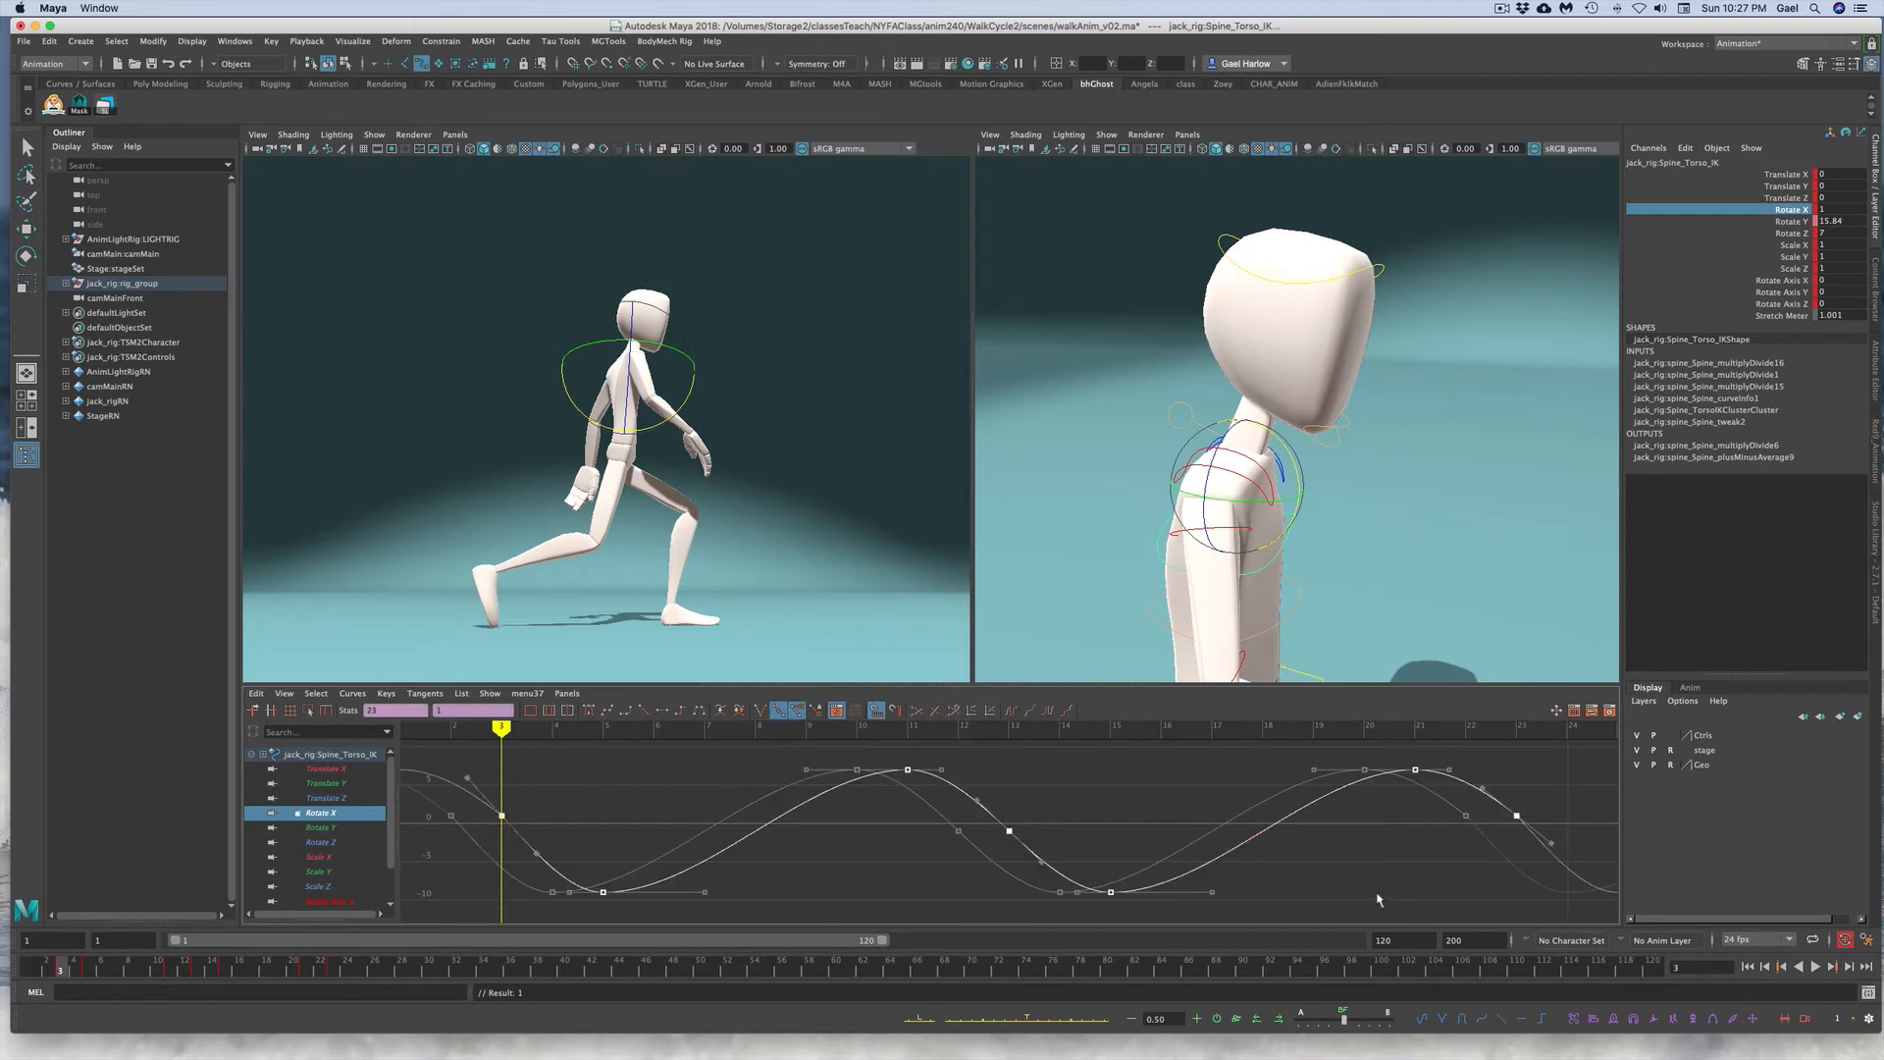
left_click(1189, 412)
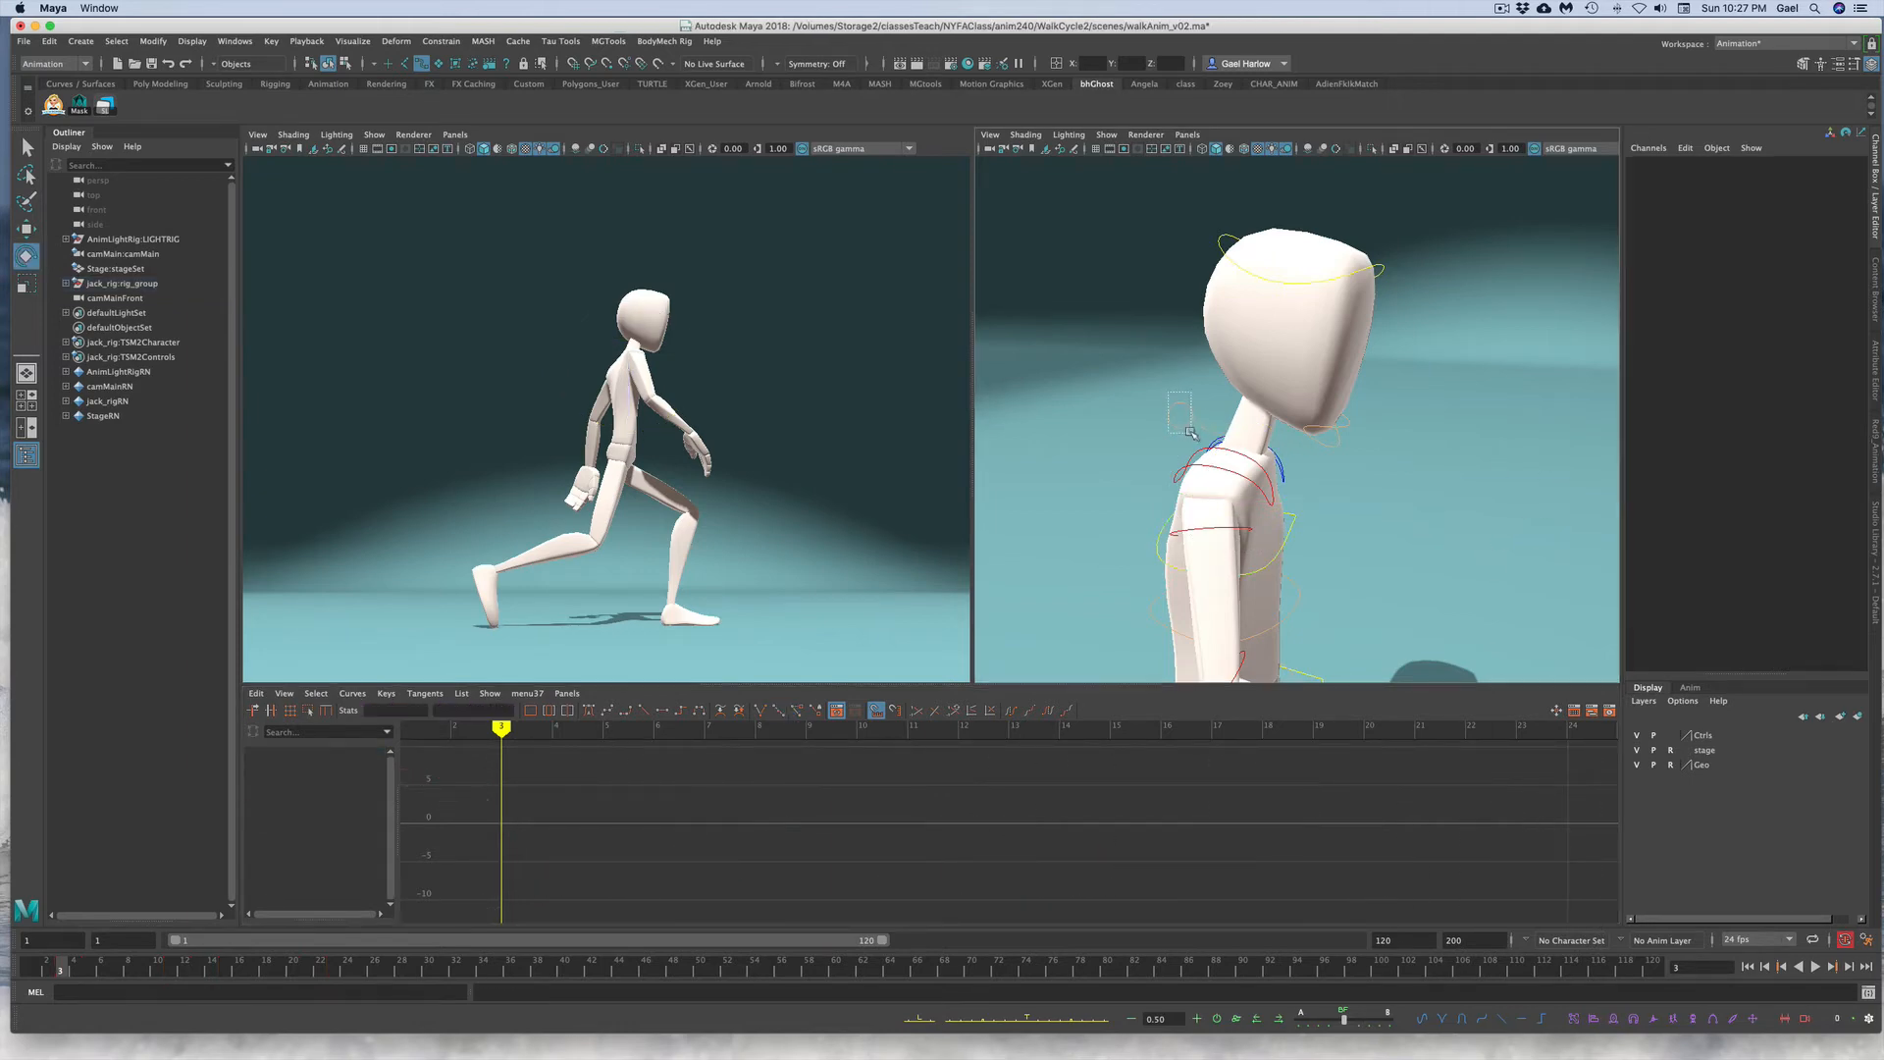
left_click(1189, 429)
left_click(1788, 232)
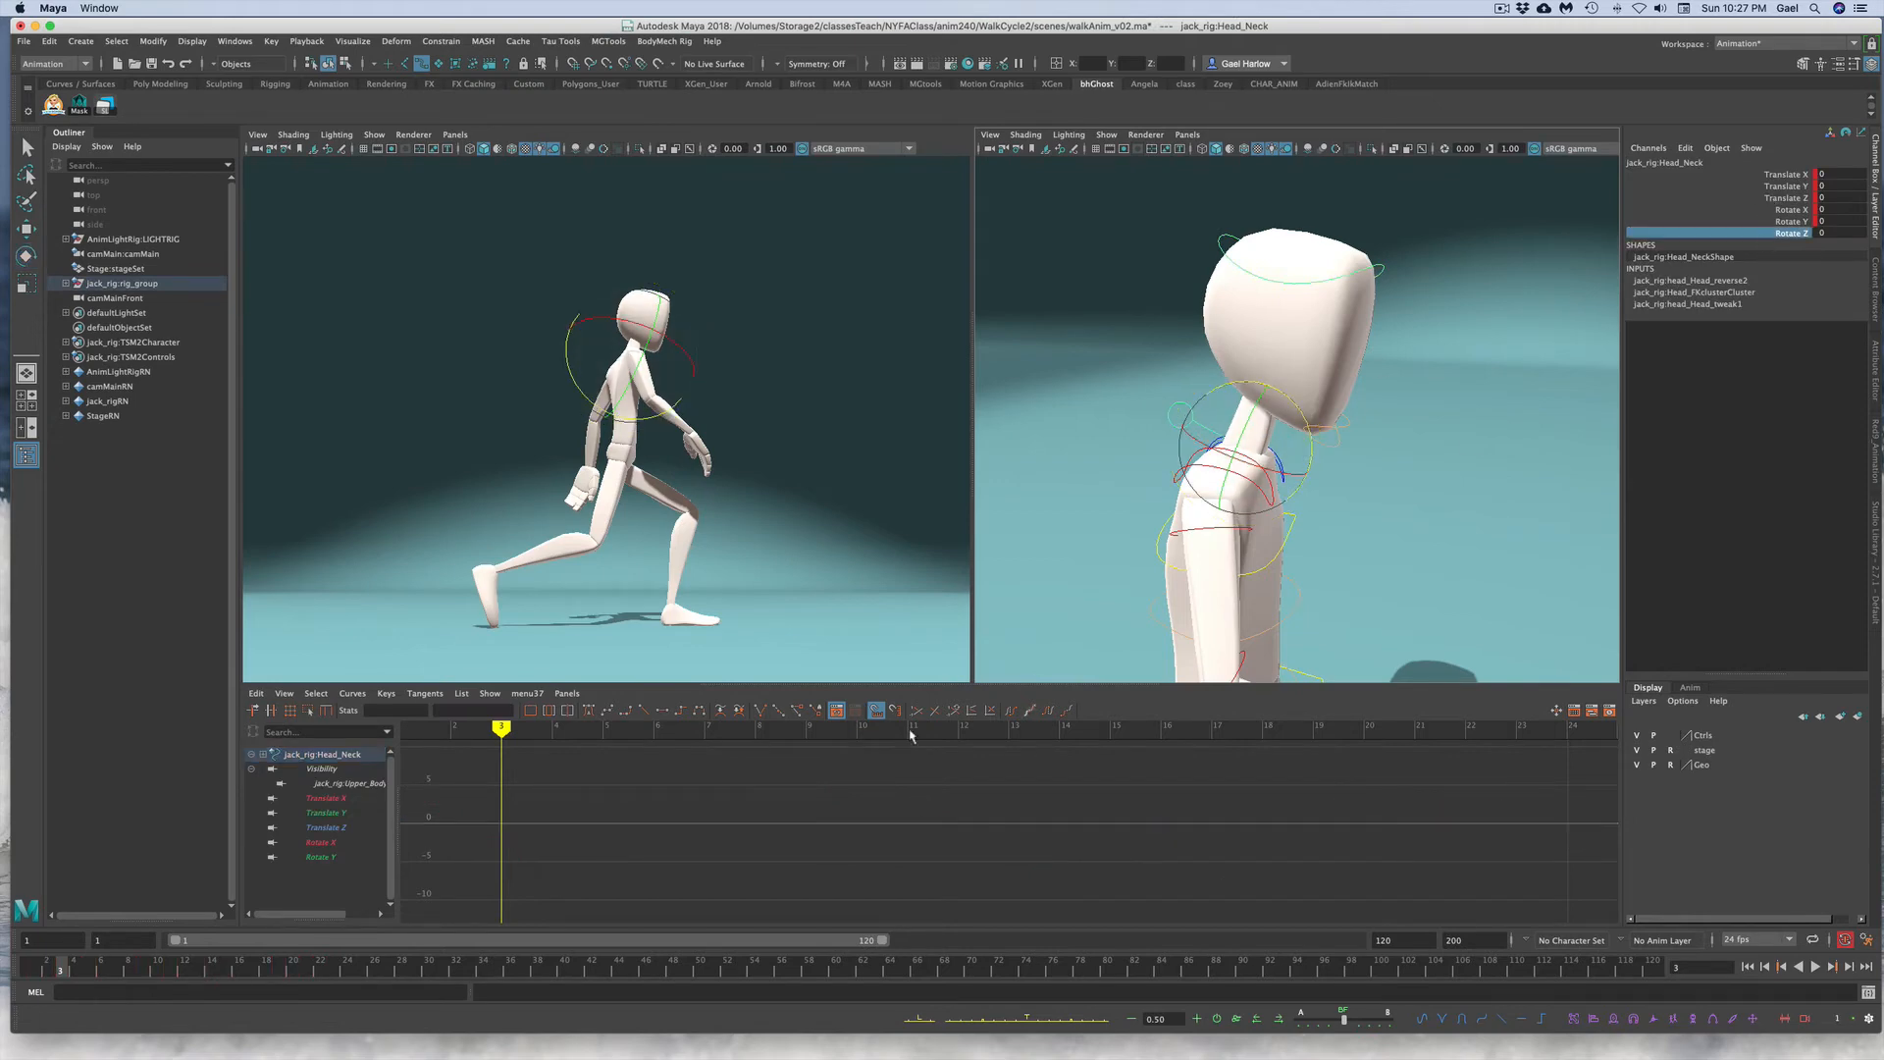
key("super+v")
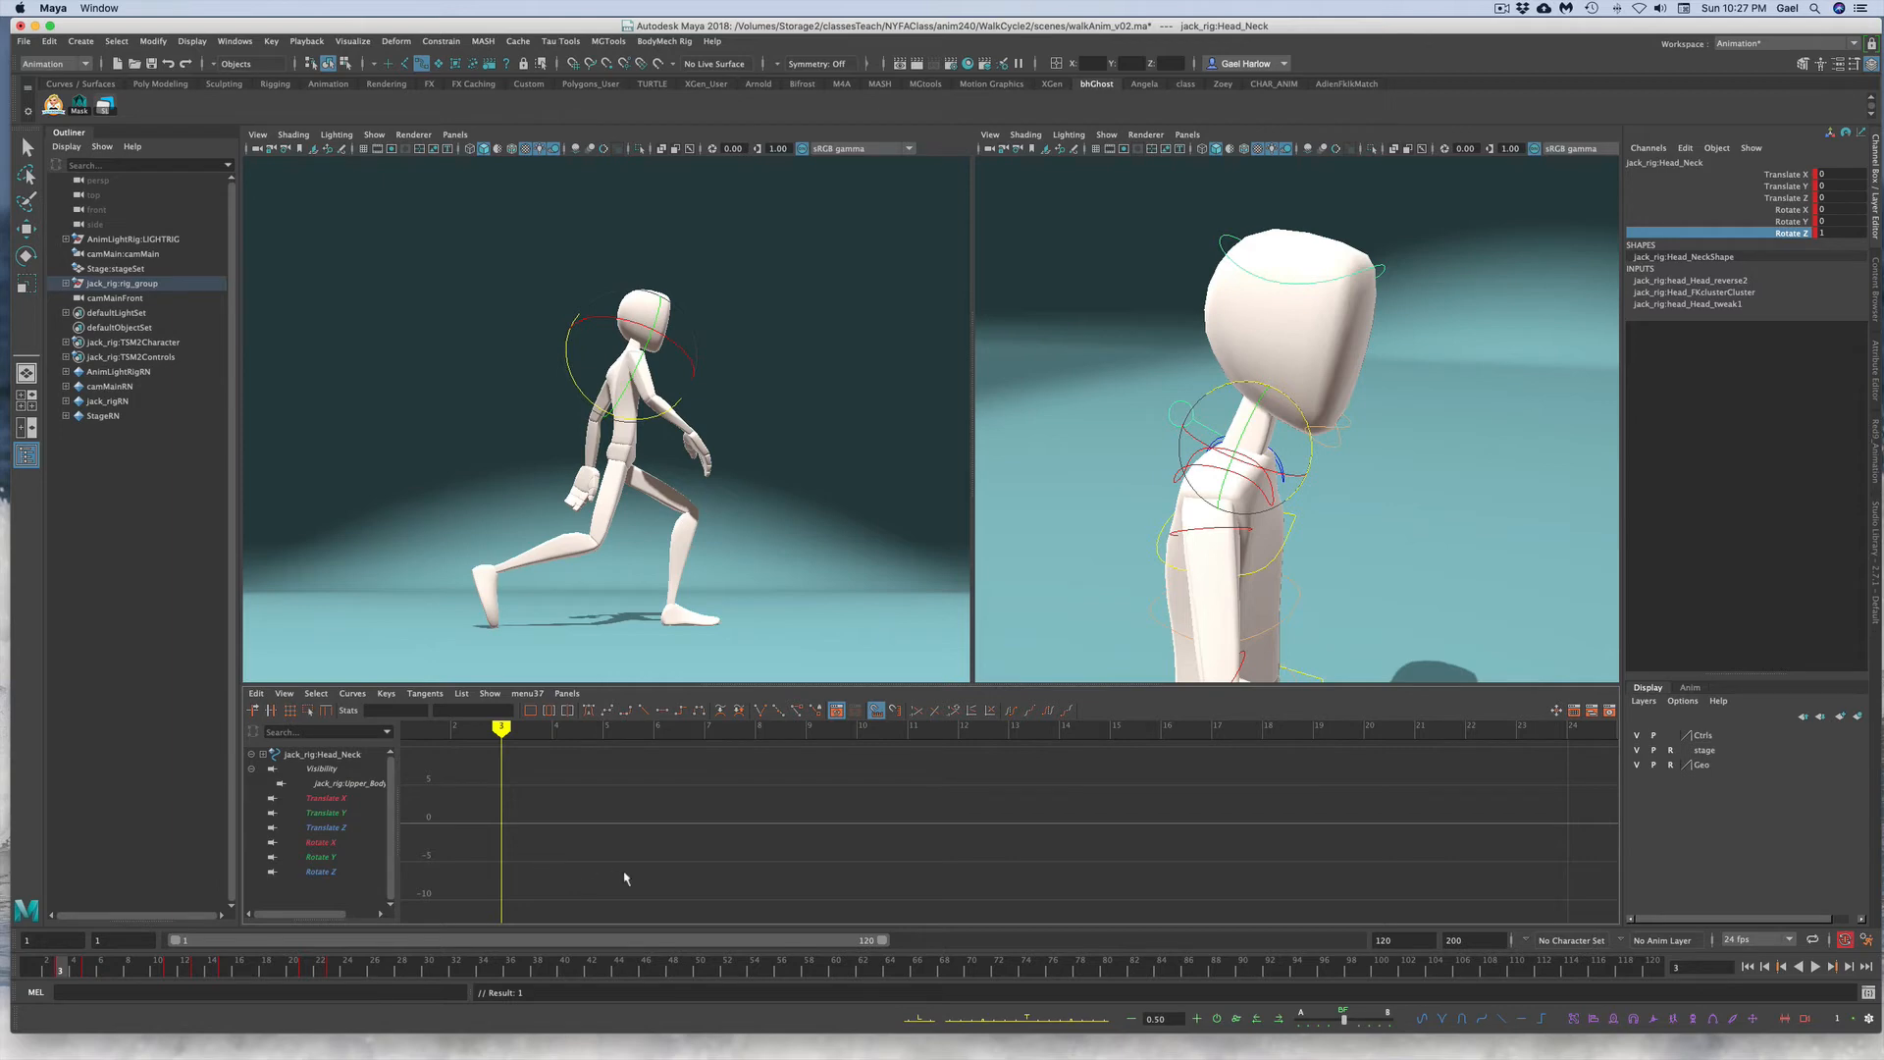
right_click_drag(643, 871, 675, 851, "alt")
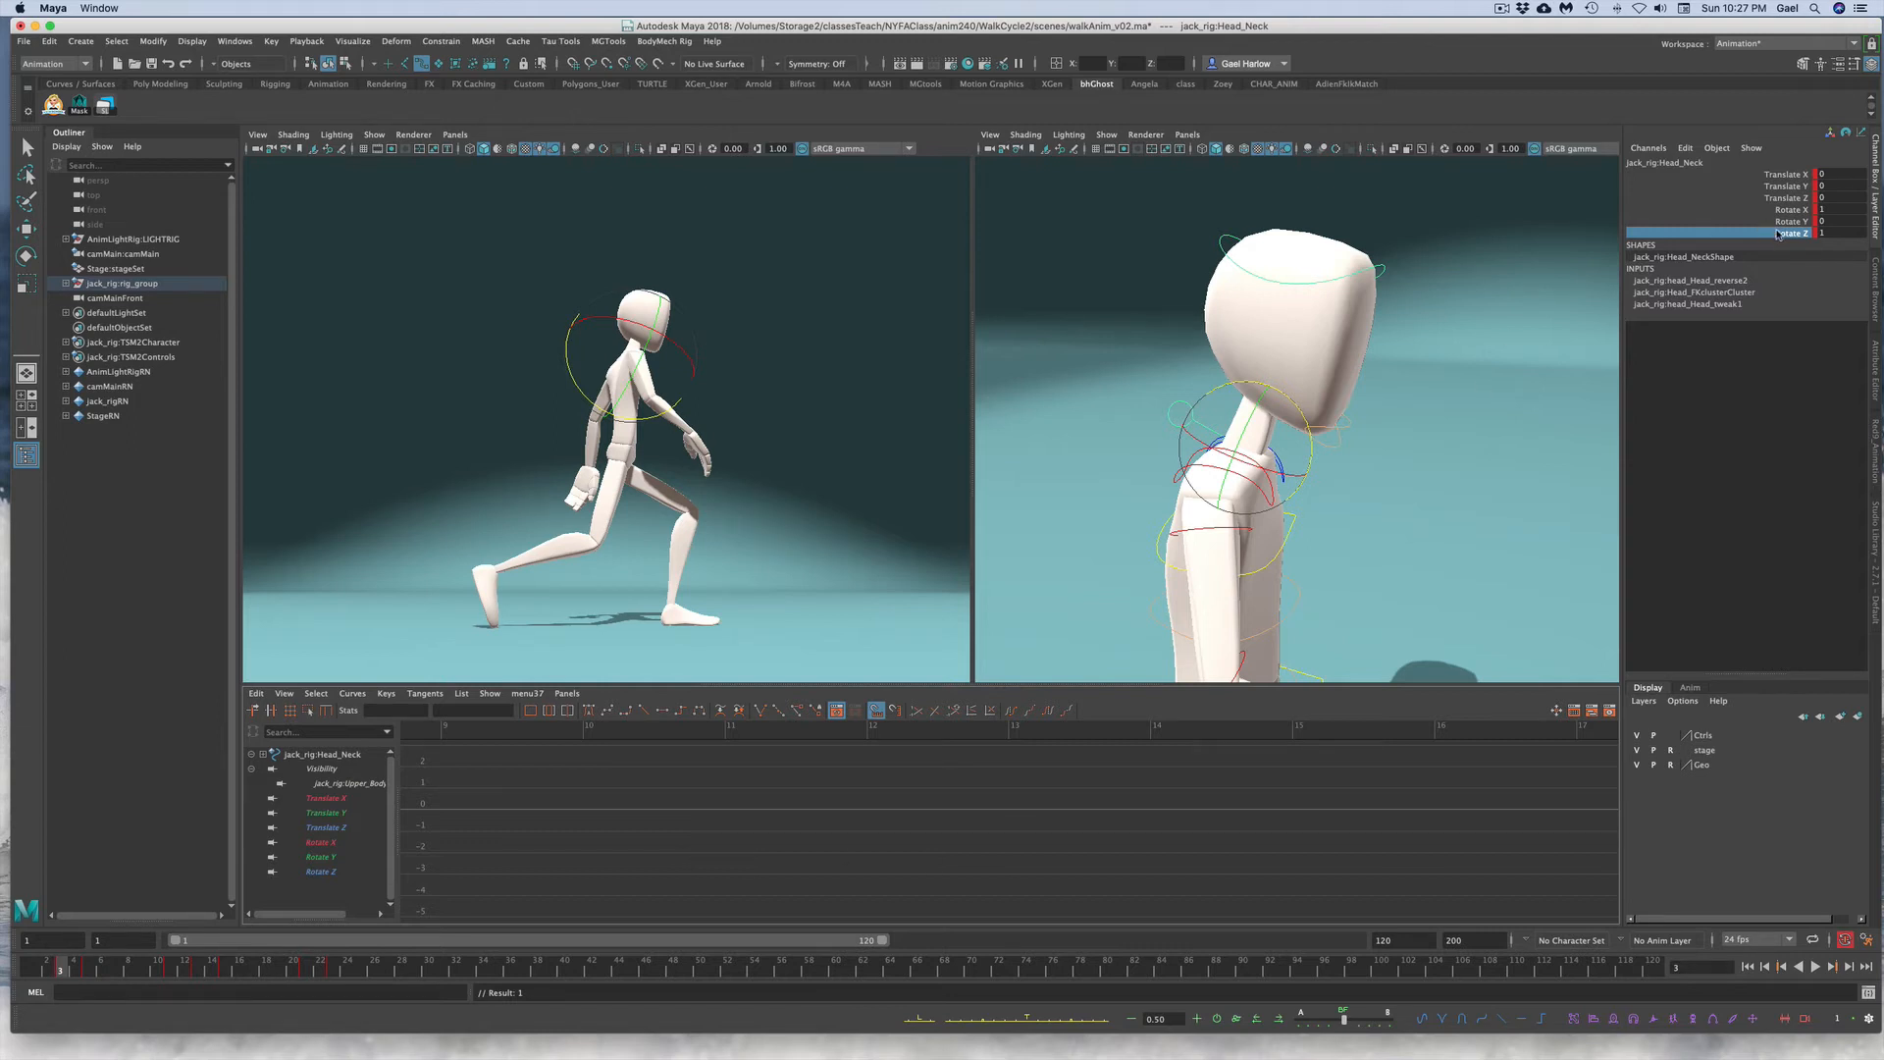
Step: Copy the torso control's Rotate X keys over the selected timeline range
left_click(1290, 530)
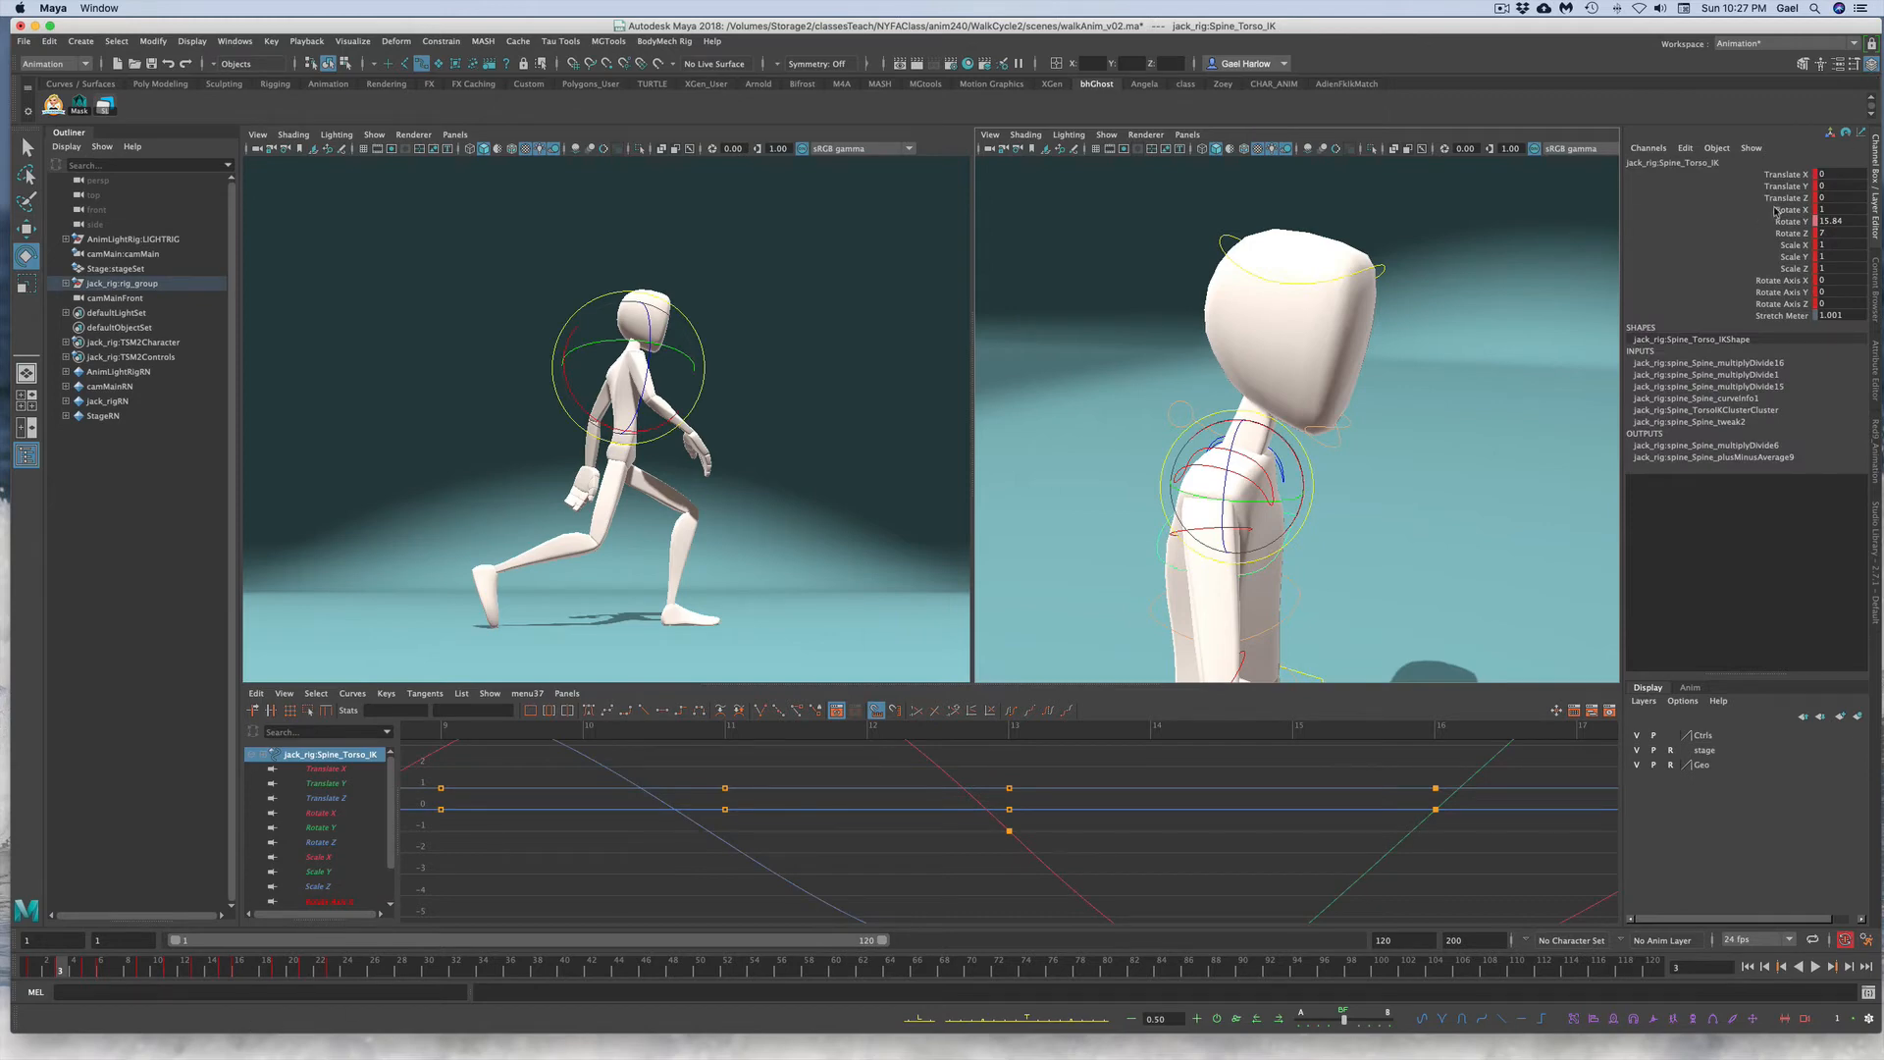
left_click(1787, 209)
key("f")
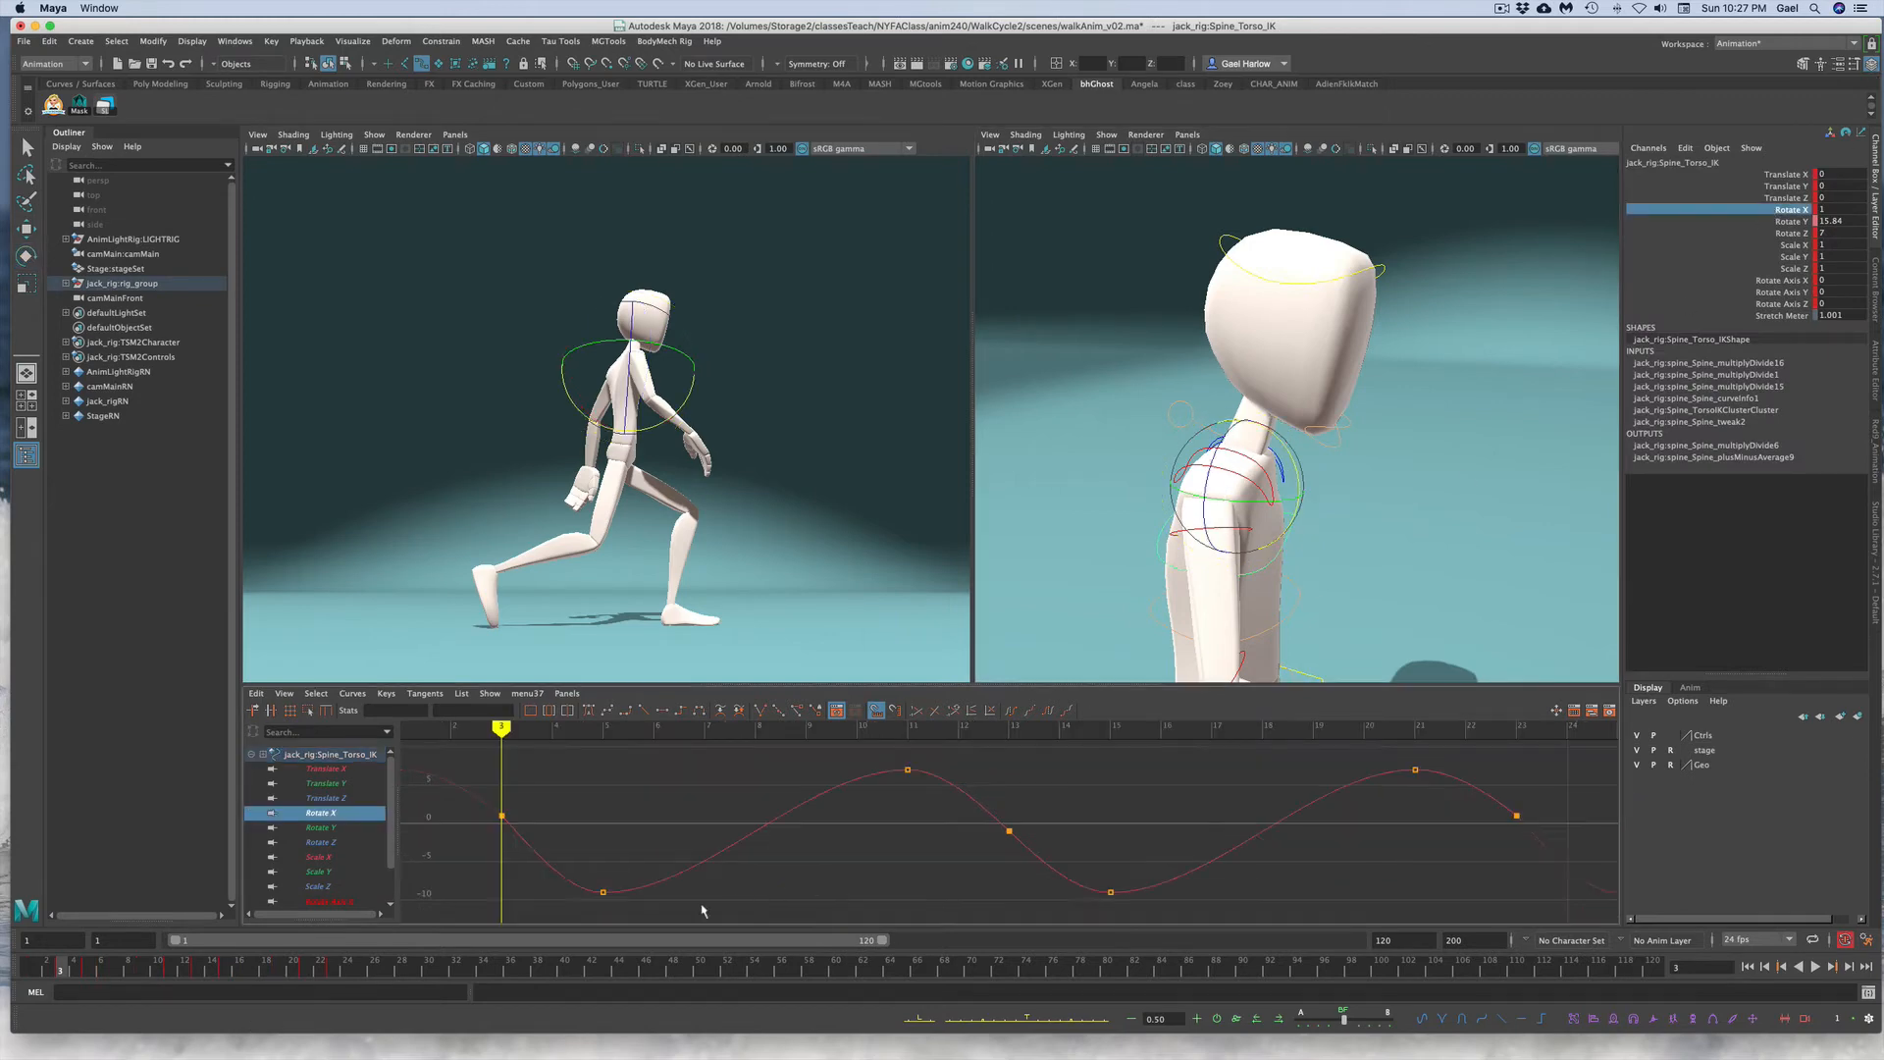
left_click_drag(65, 969, 378, 969, "shift")
right_click(120, 969)
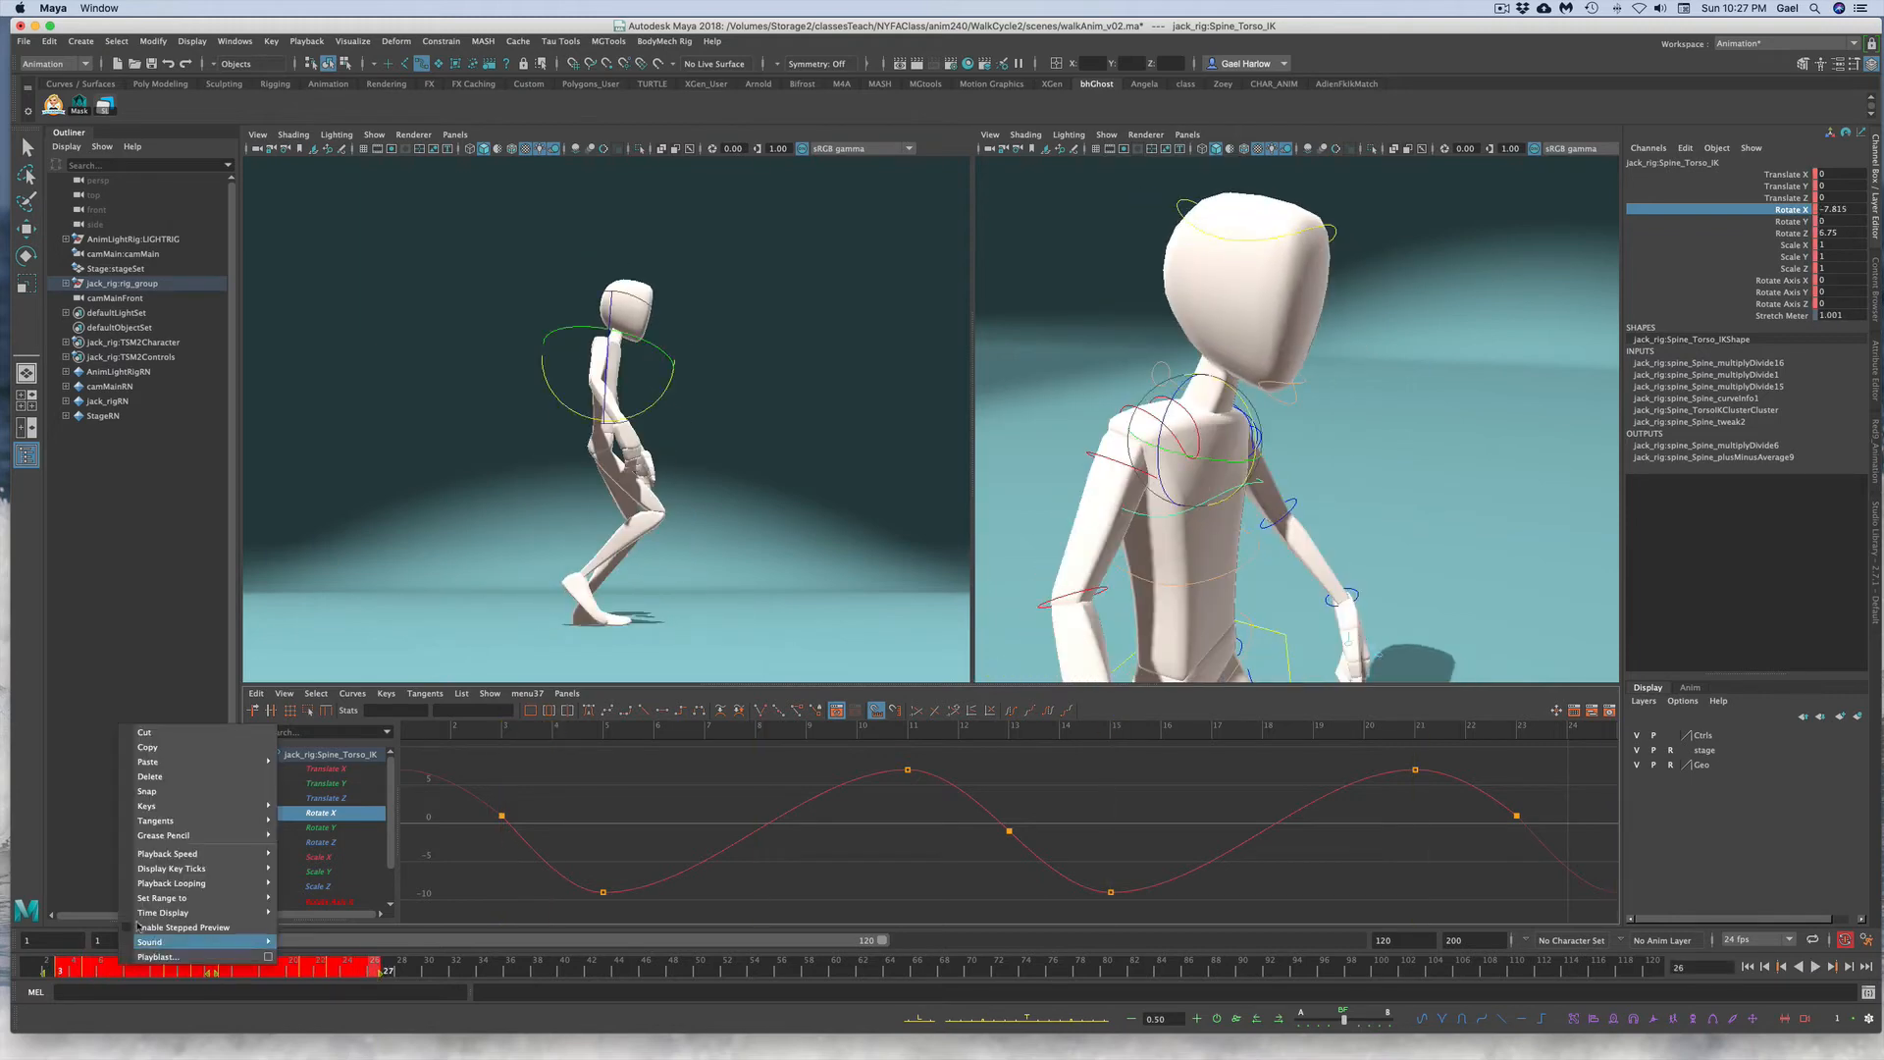
left_click(163, 749)
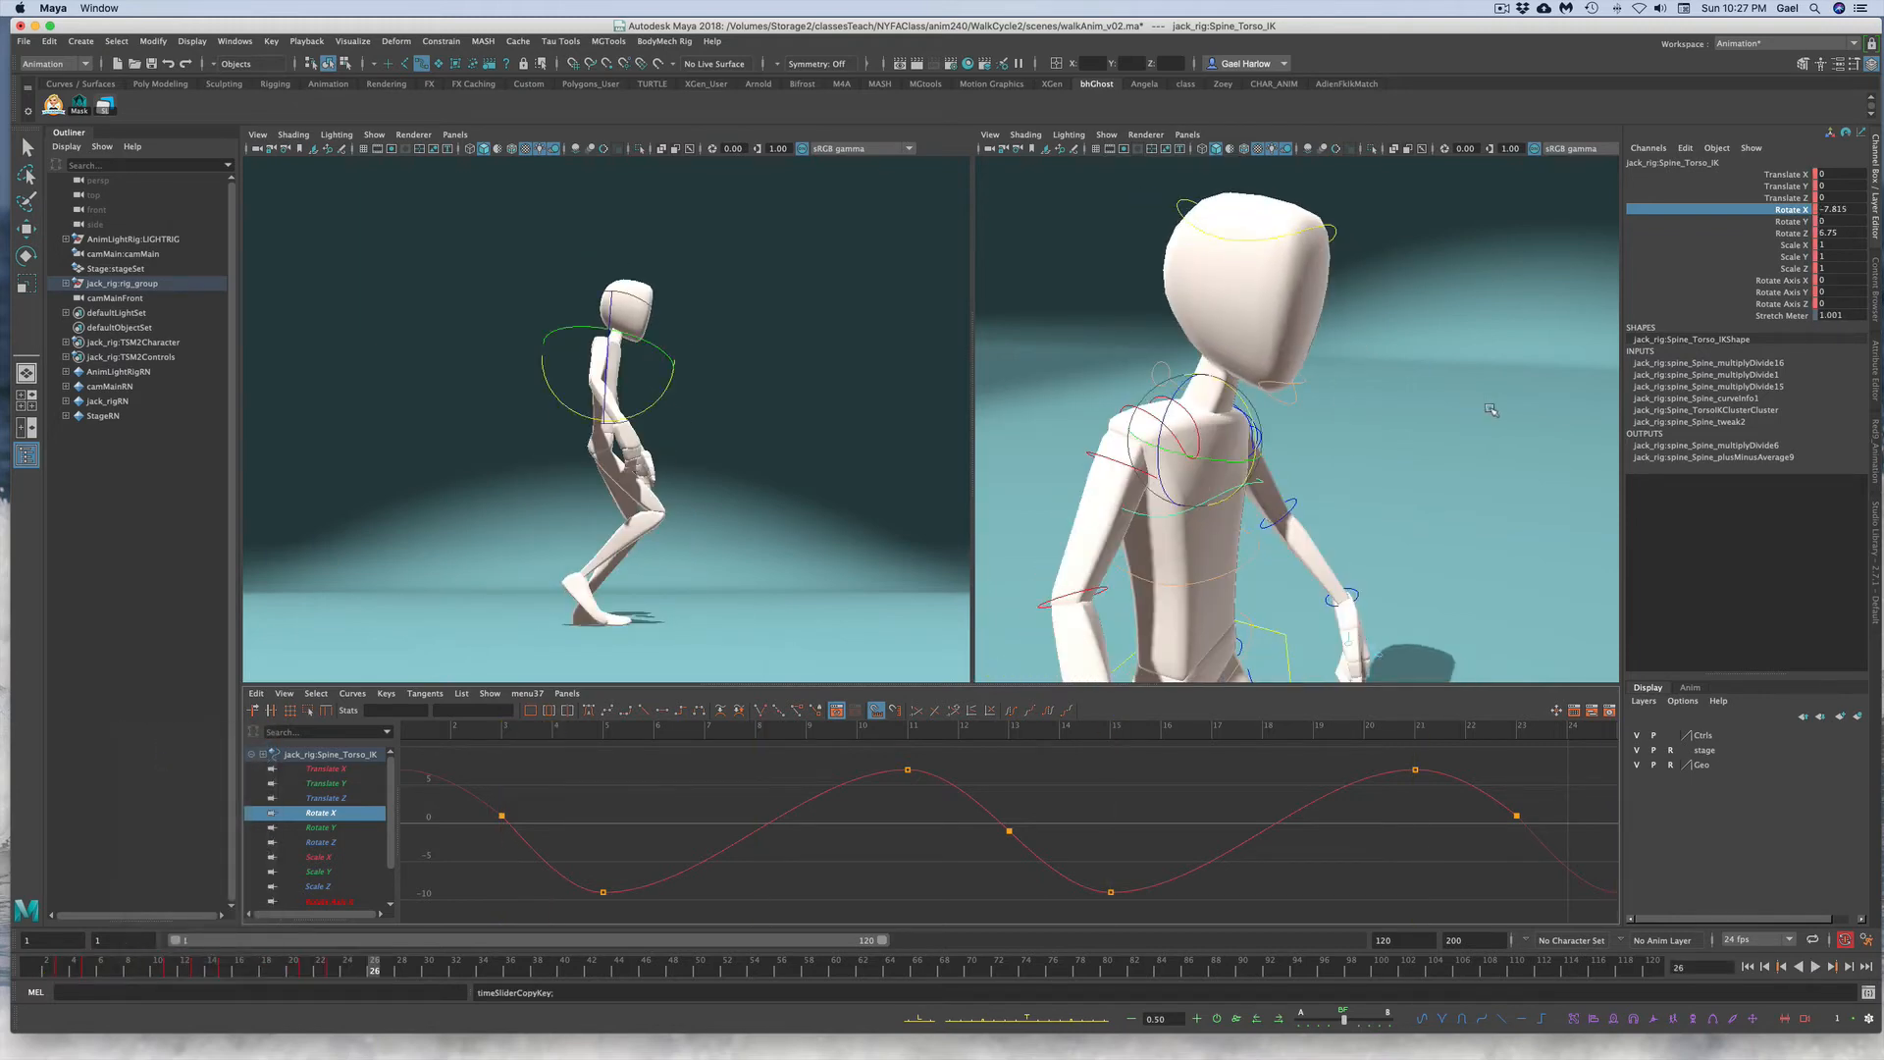
Step: Inspect the head neck control's Rotate Z and other transform curves in the Graph Editor
left_click(1453, 337)
left_click(1166, 384)
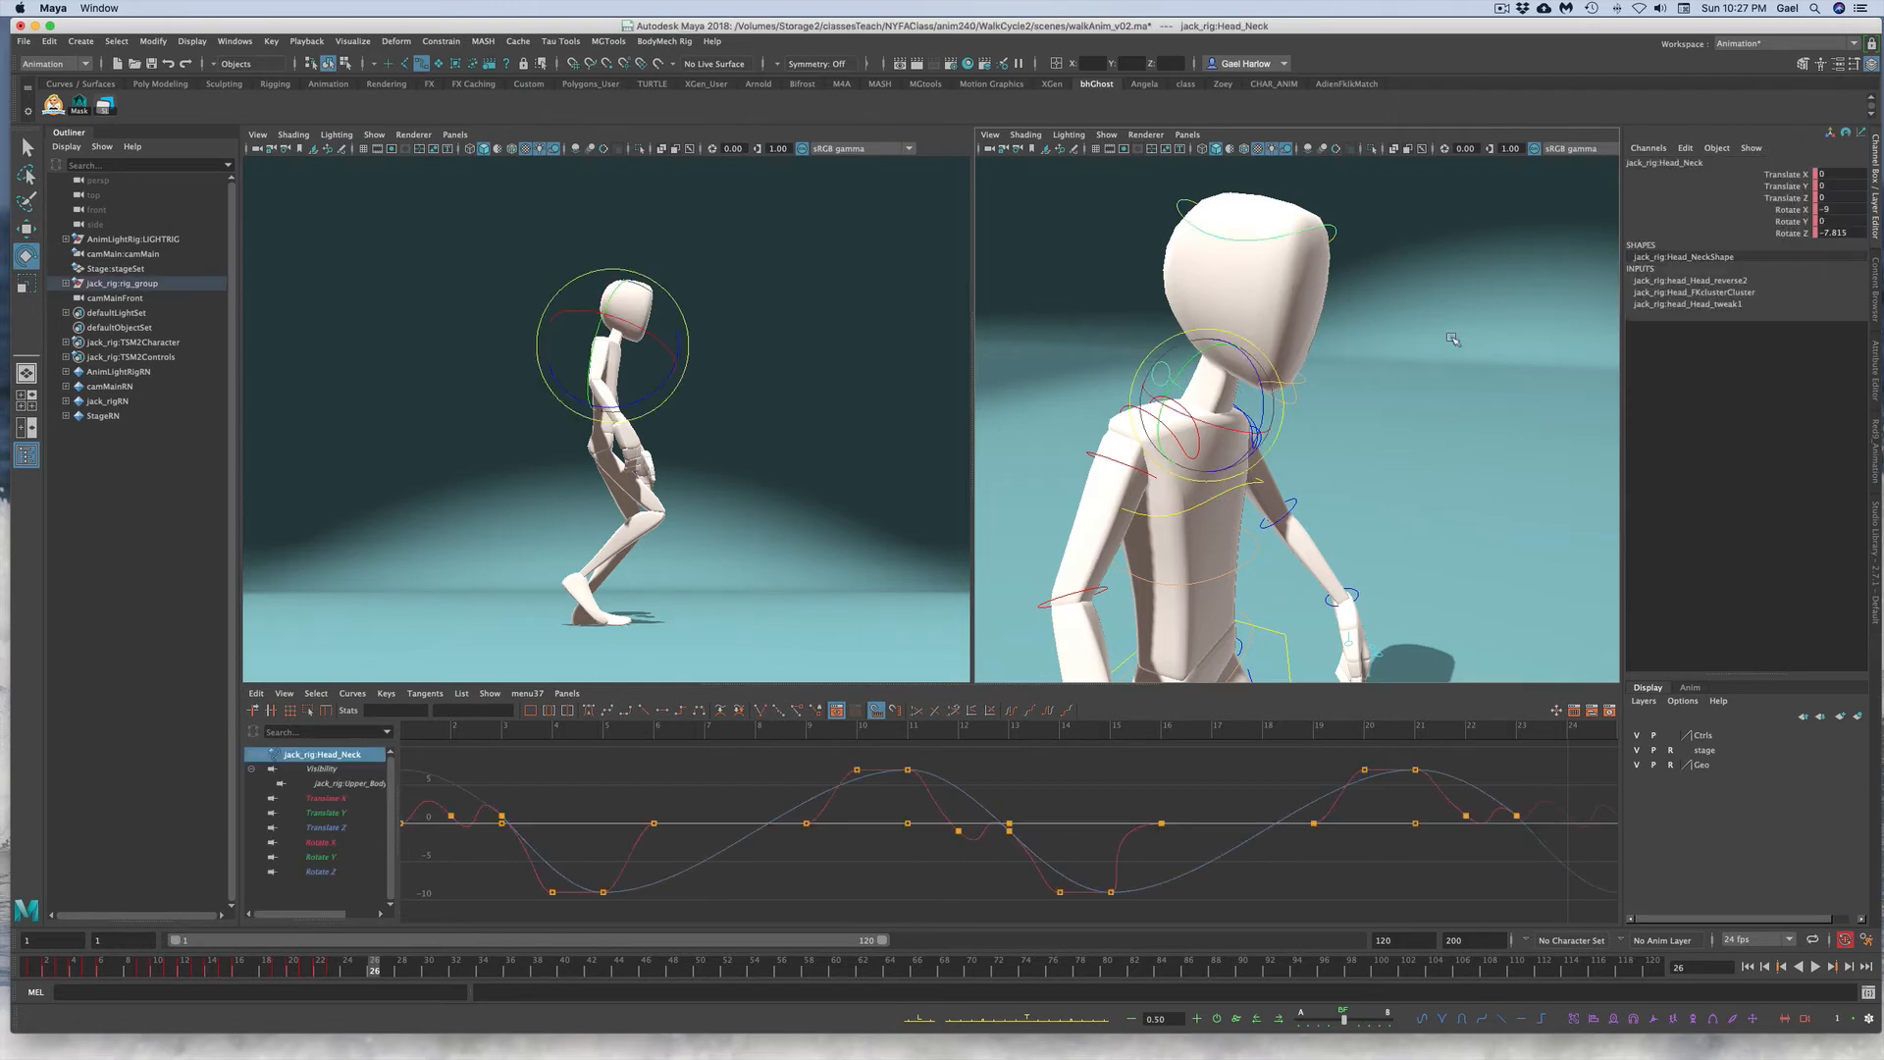
left_click(1766, 233)
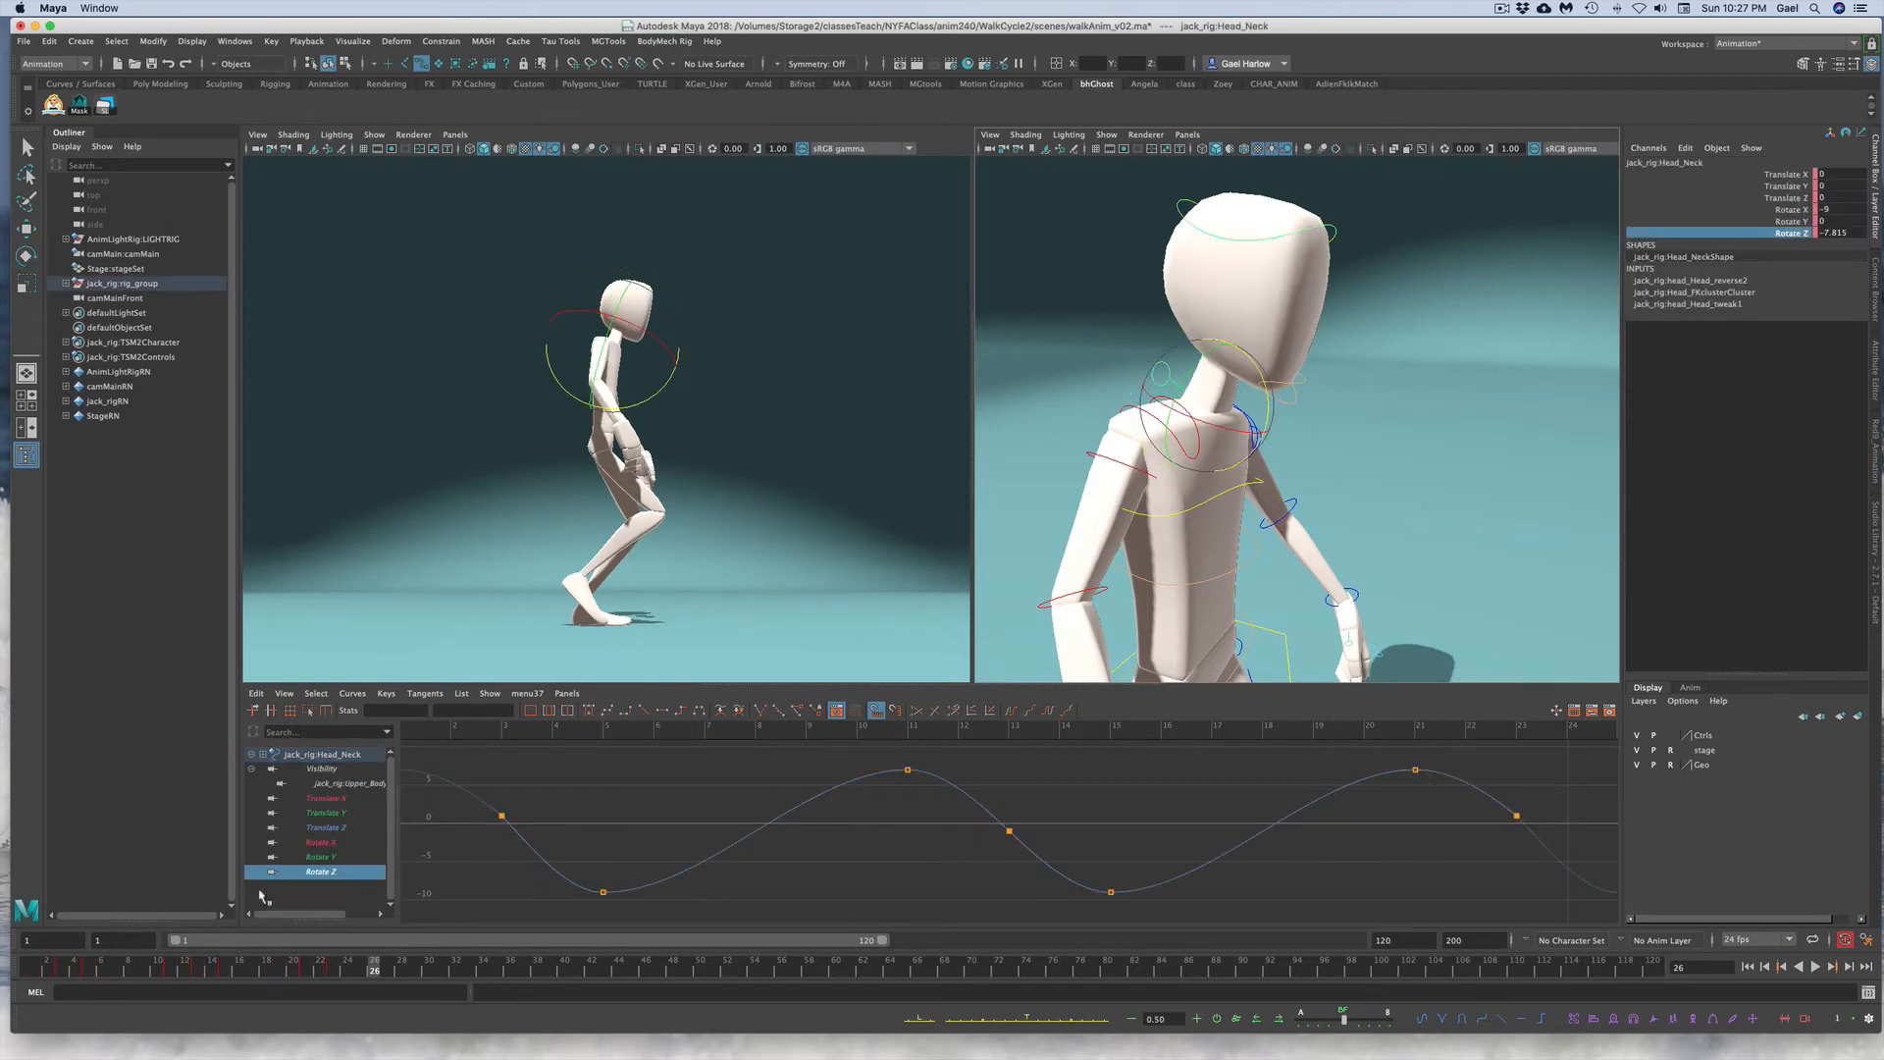
left_click(57, 972)
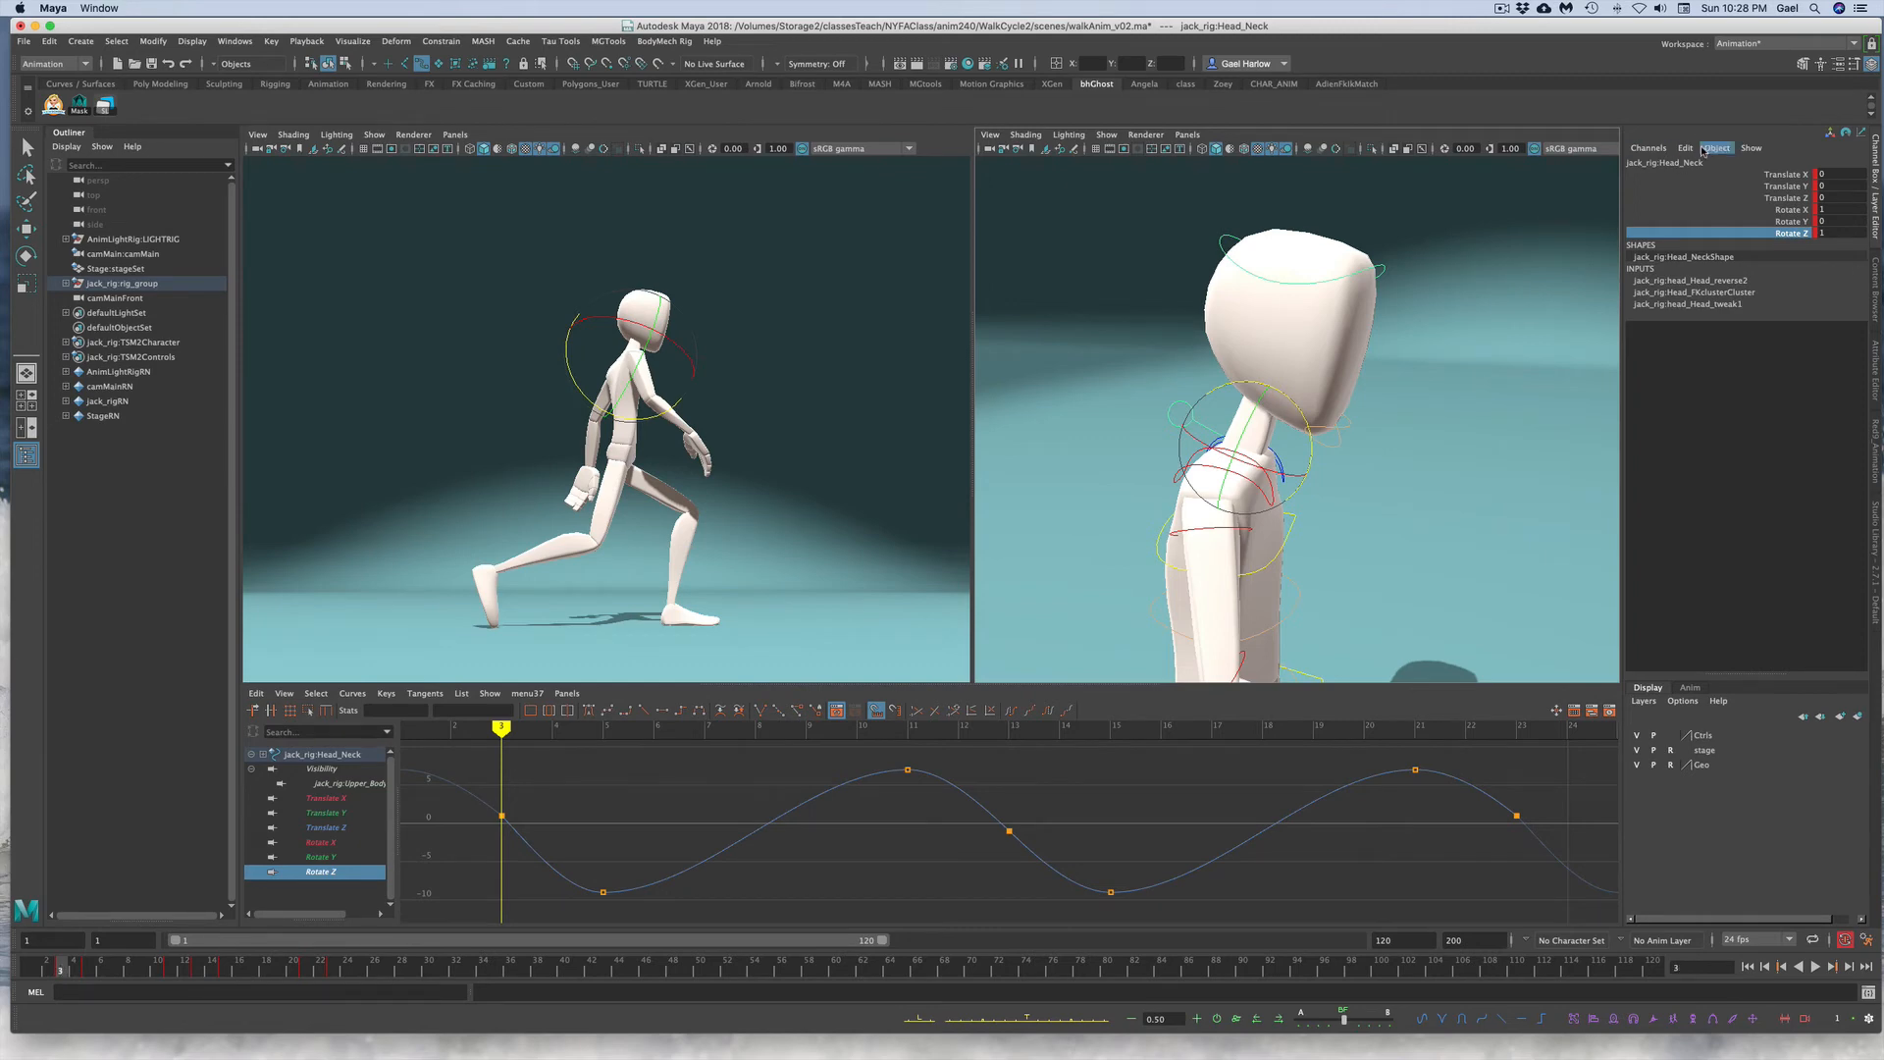
left_click_drag(1746, 176, 1745, 232)
right_click(1733, 213)
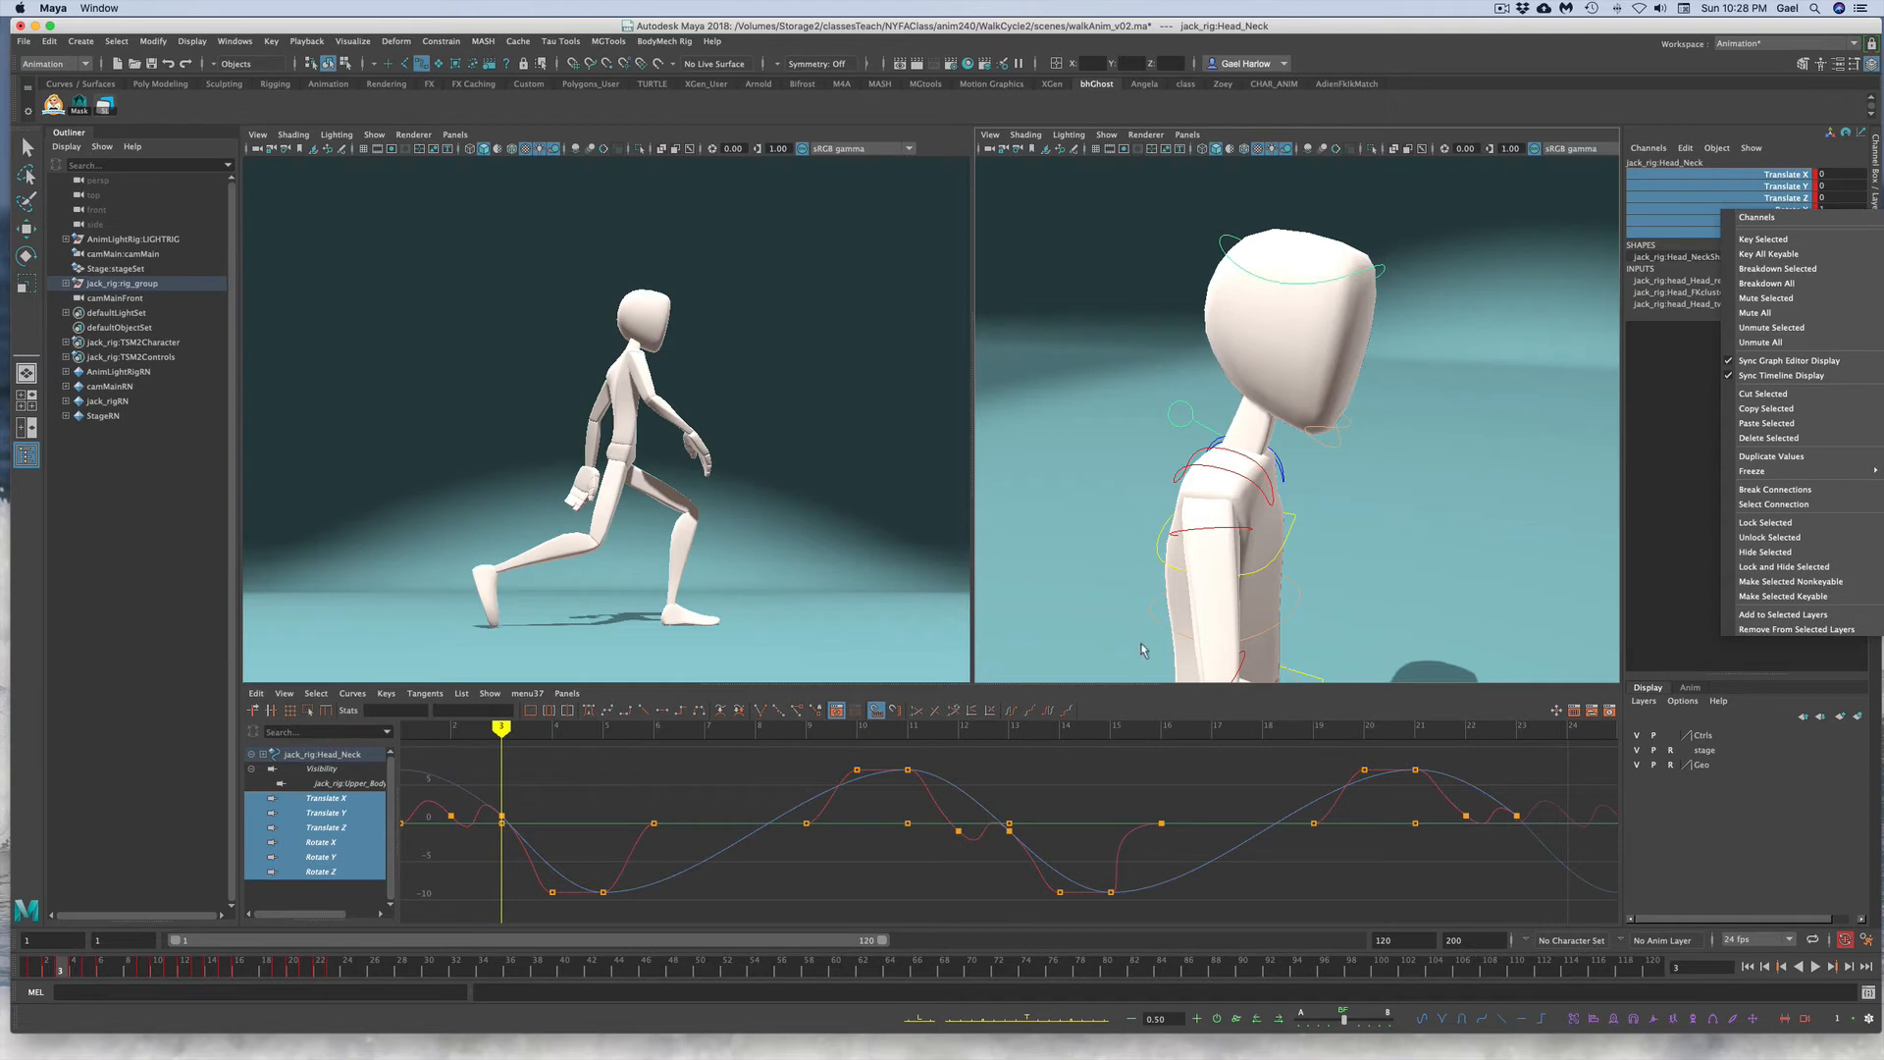
left_click(1194, 763)
Step: Set all of the head neck control's Rotate X keys to 0
left_click(1769, 210)
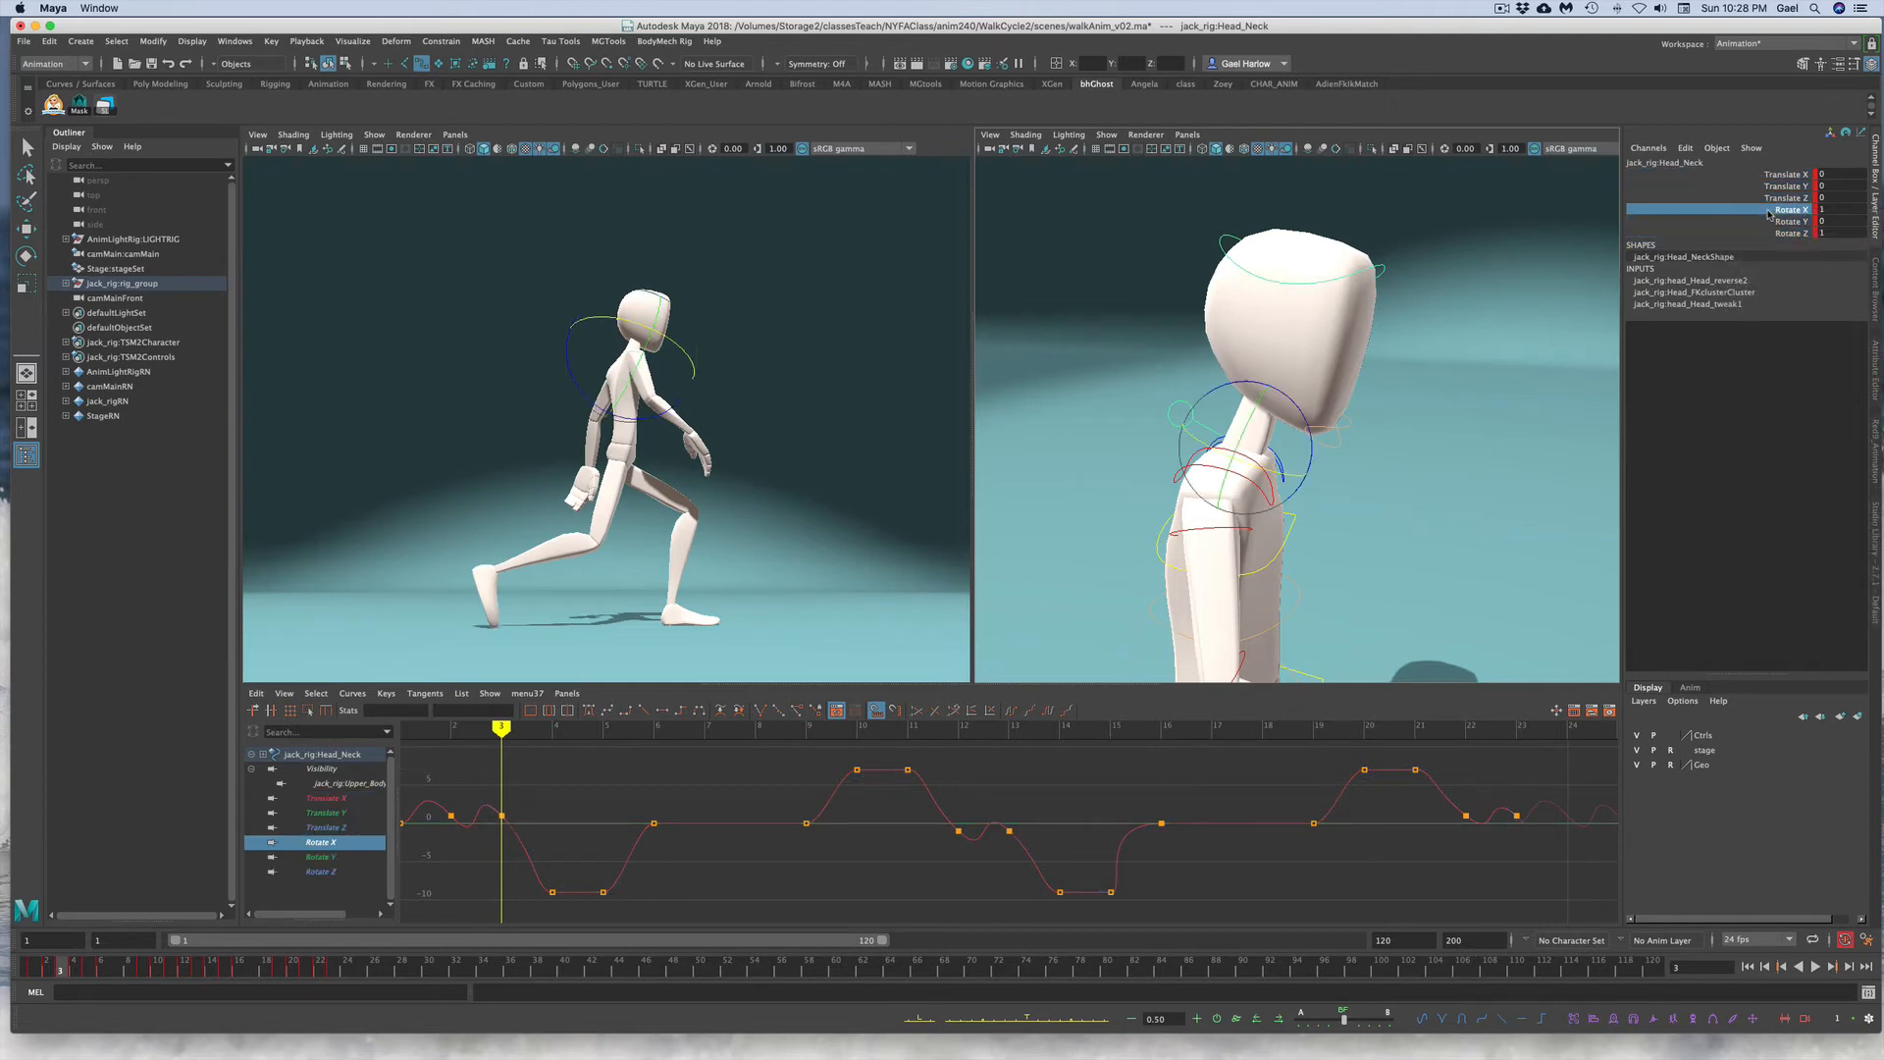
left_click(731, 823)
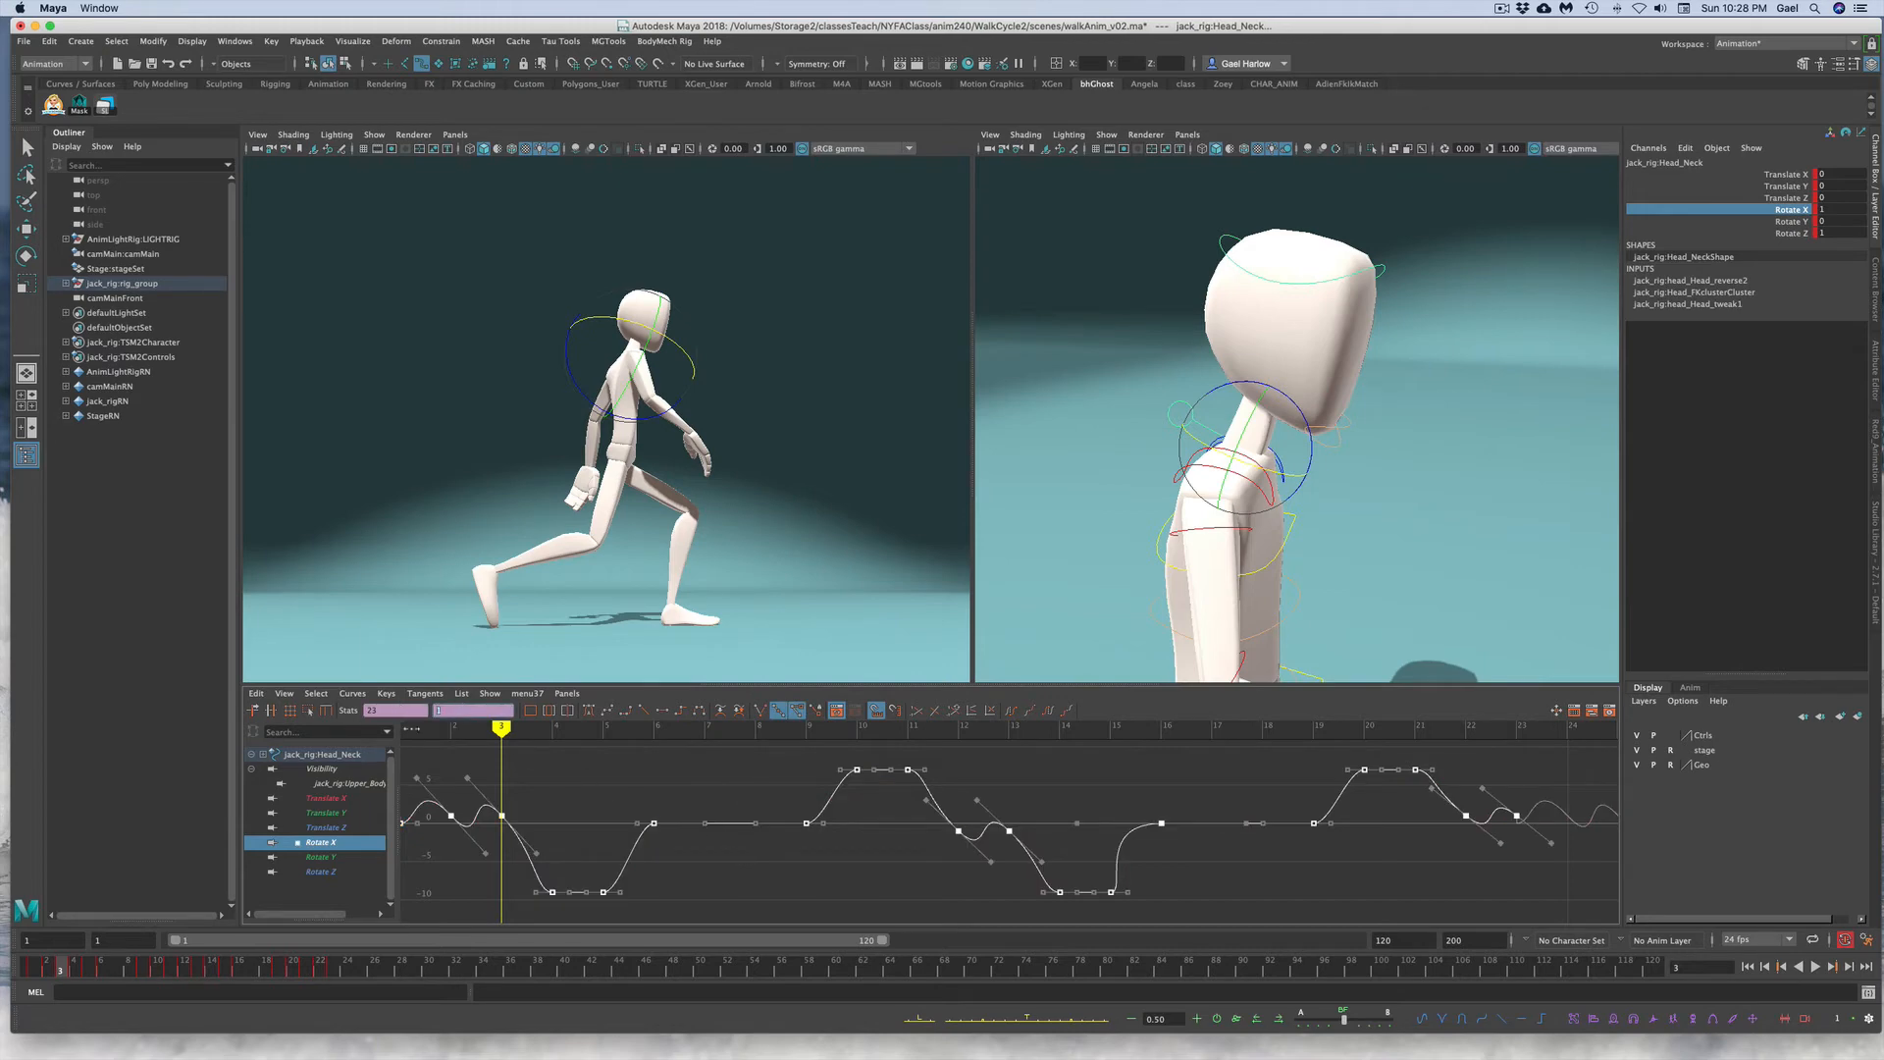
type("0")
key("Return")
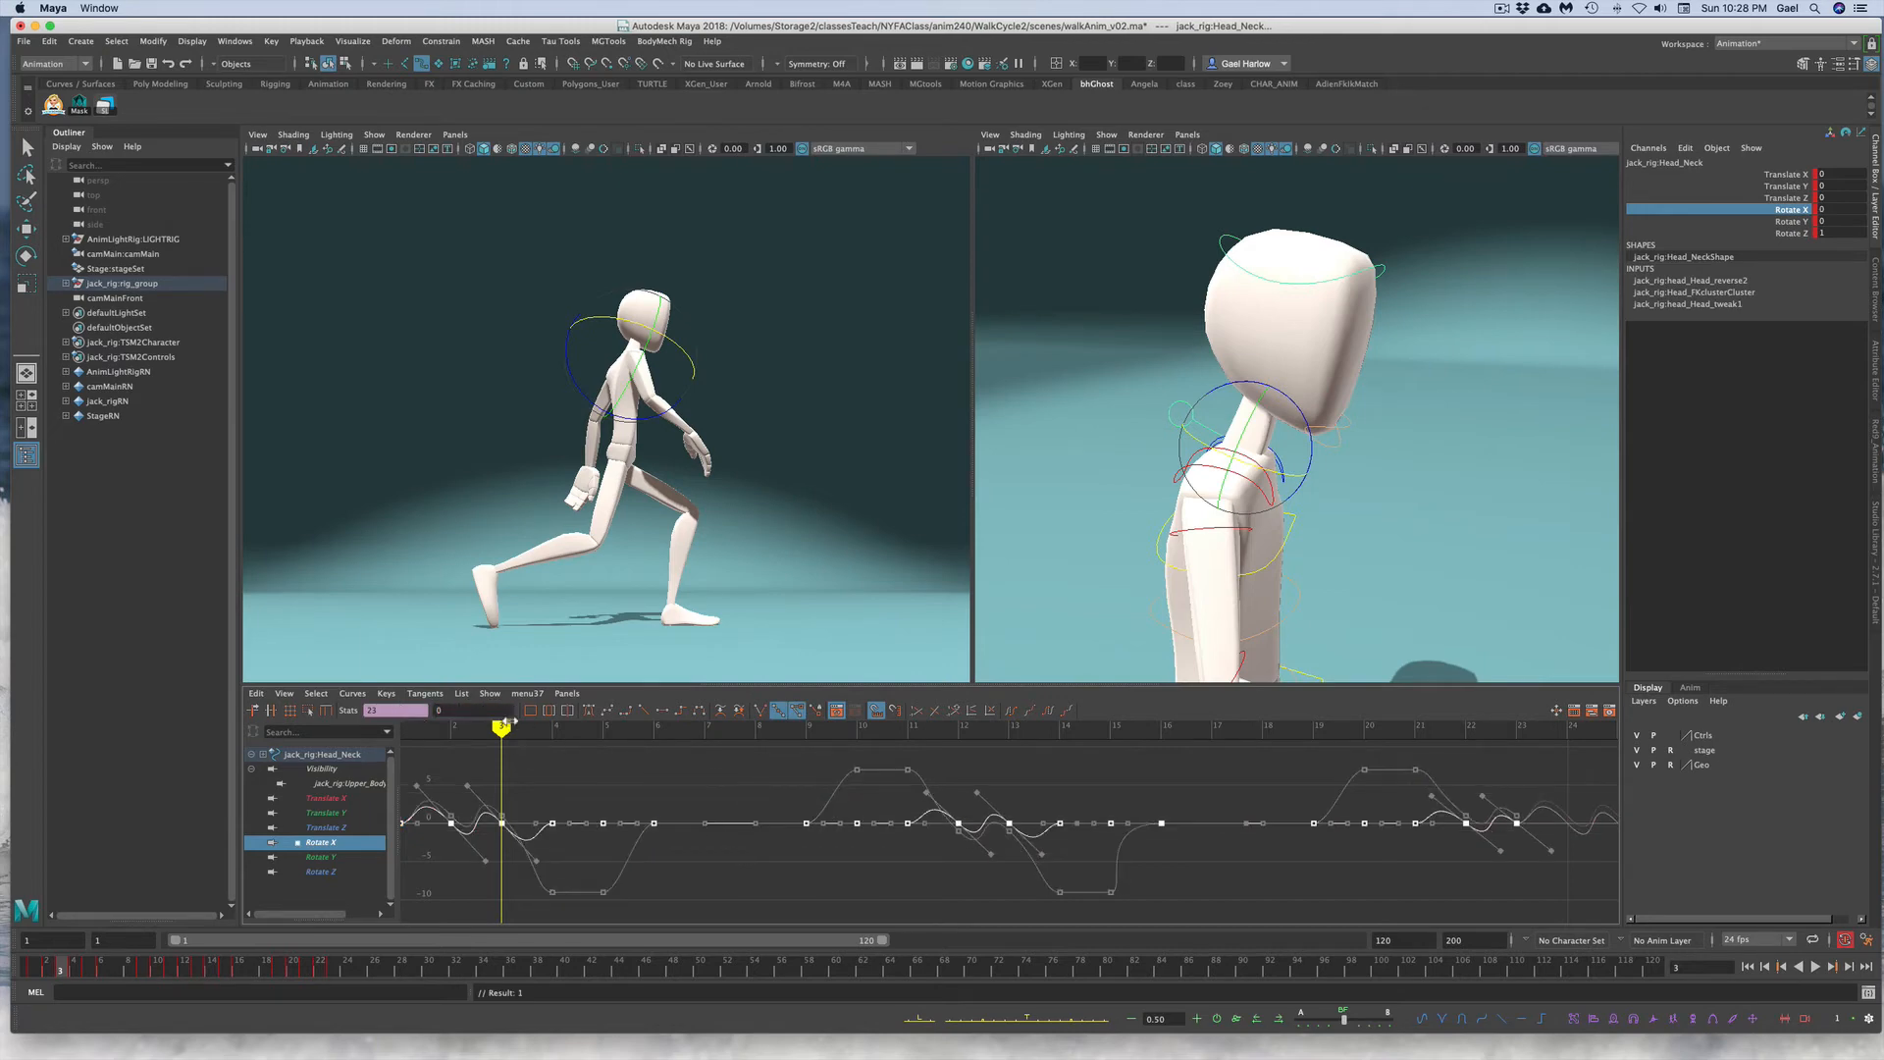
Step: Offset the head neck control's Rotate Z keys one frame later
left_click(601, 800)
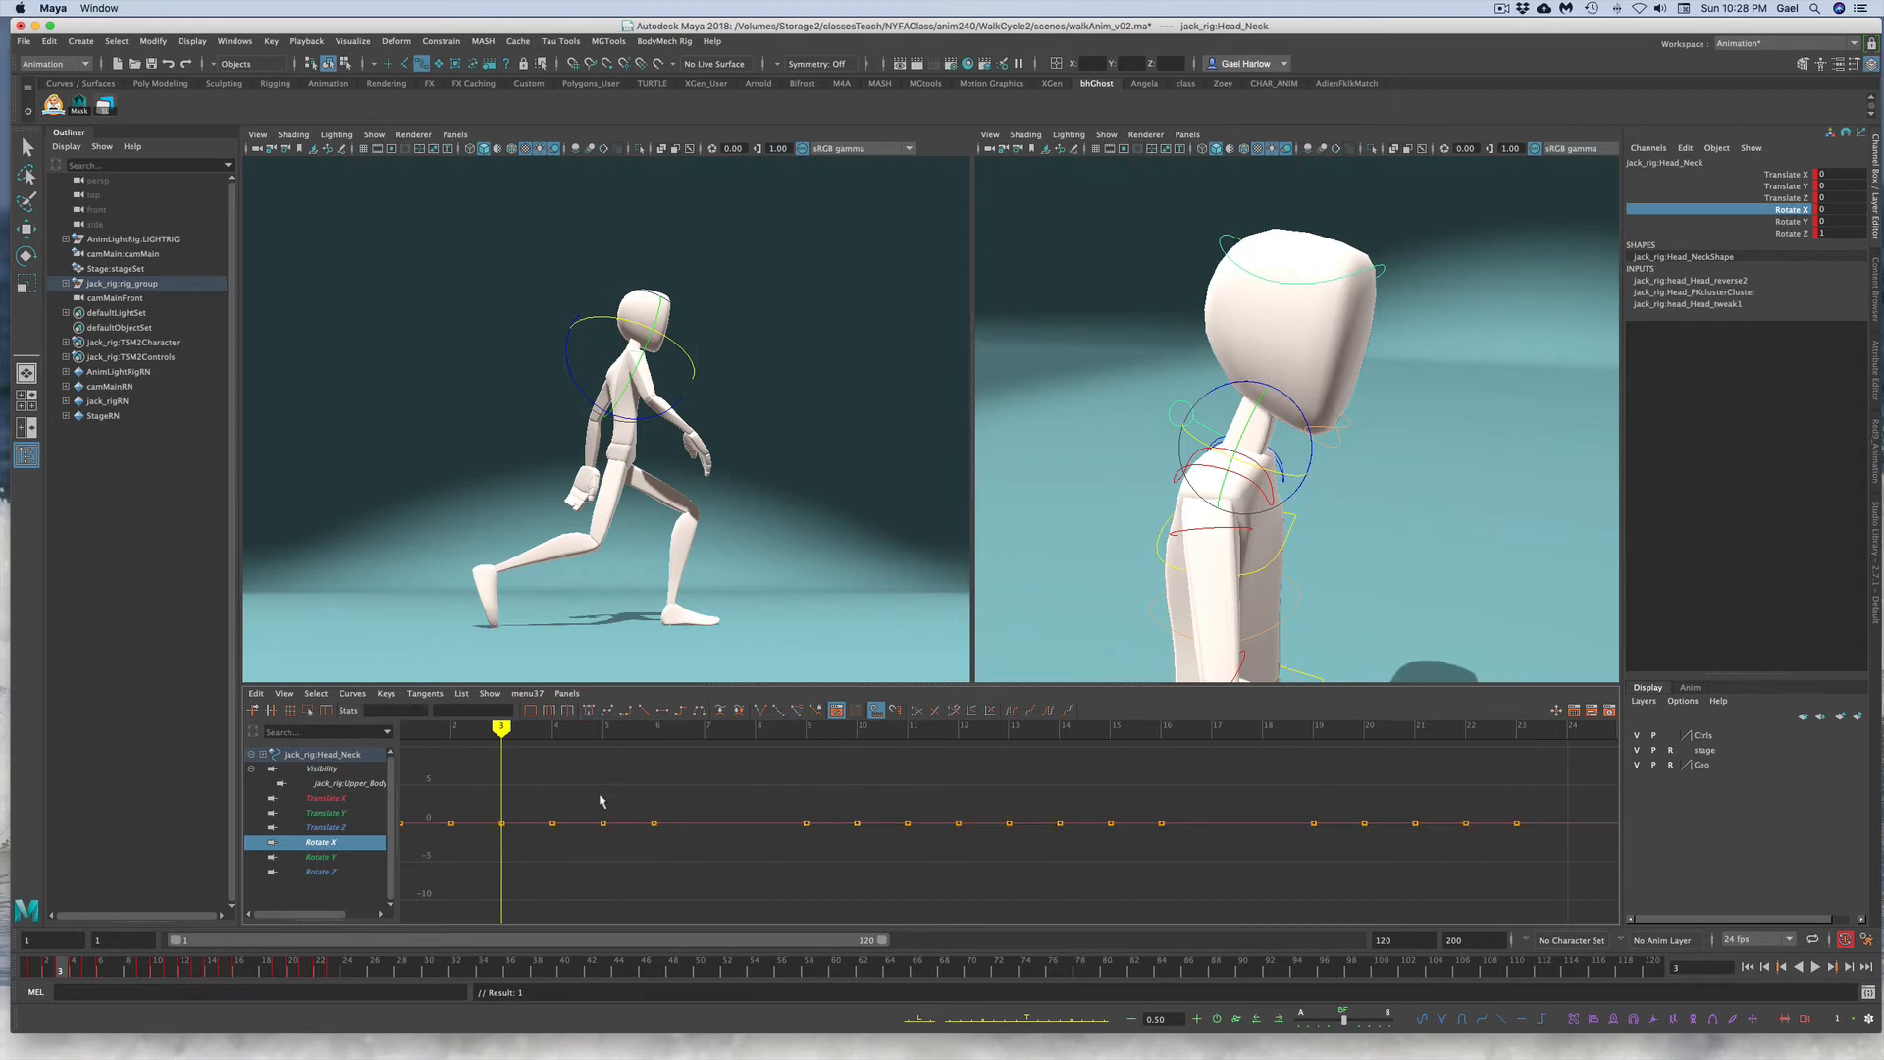
left_click(1767, 224)
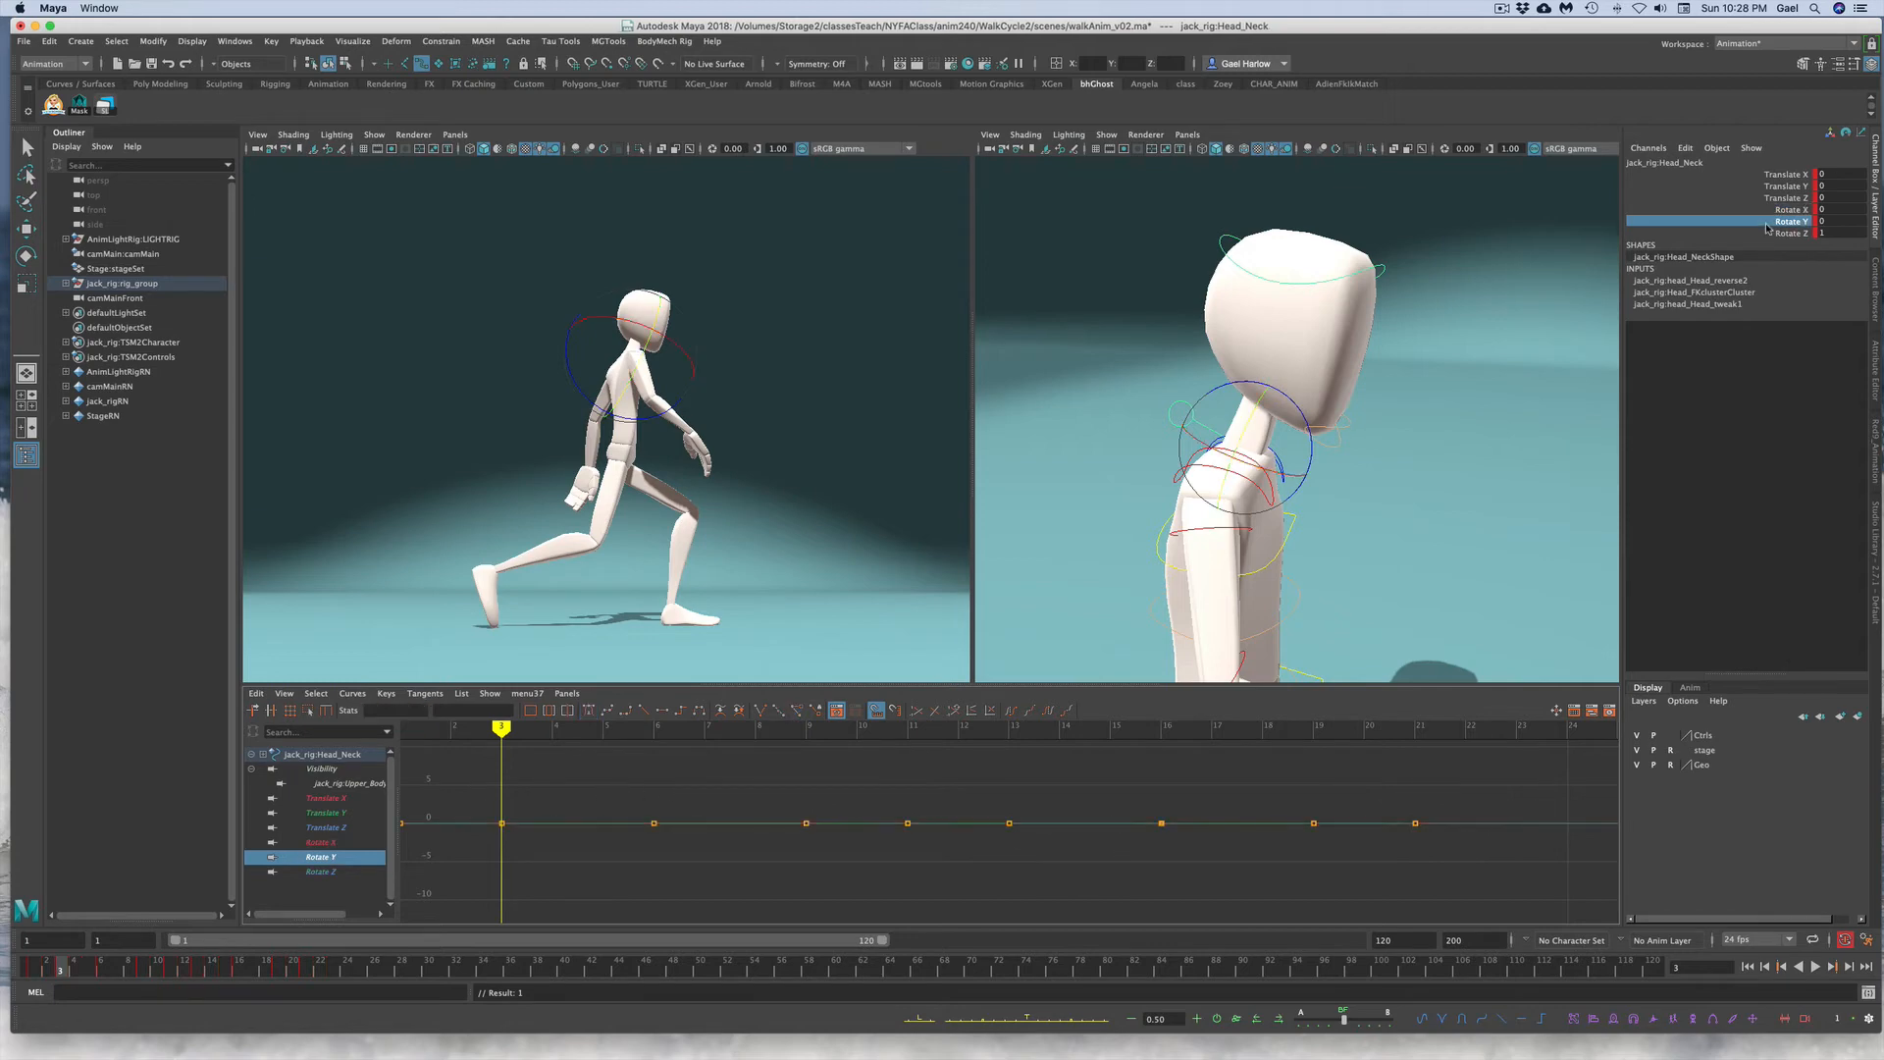
left_click(1761, 245)
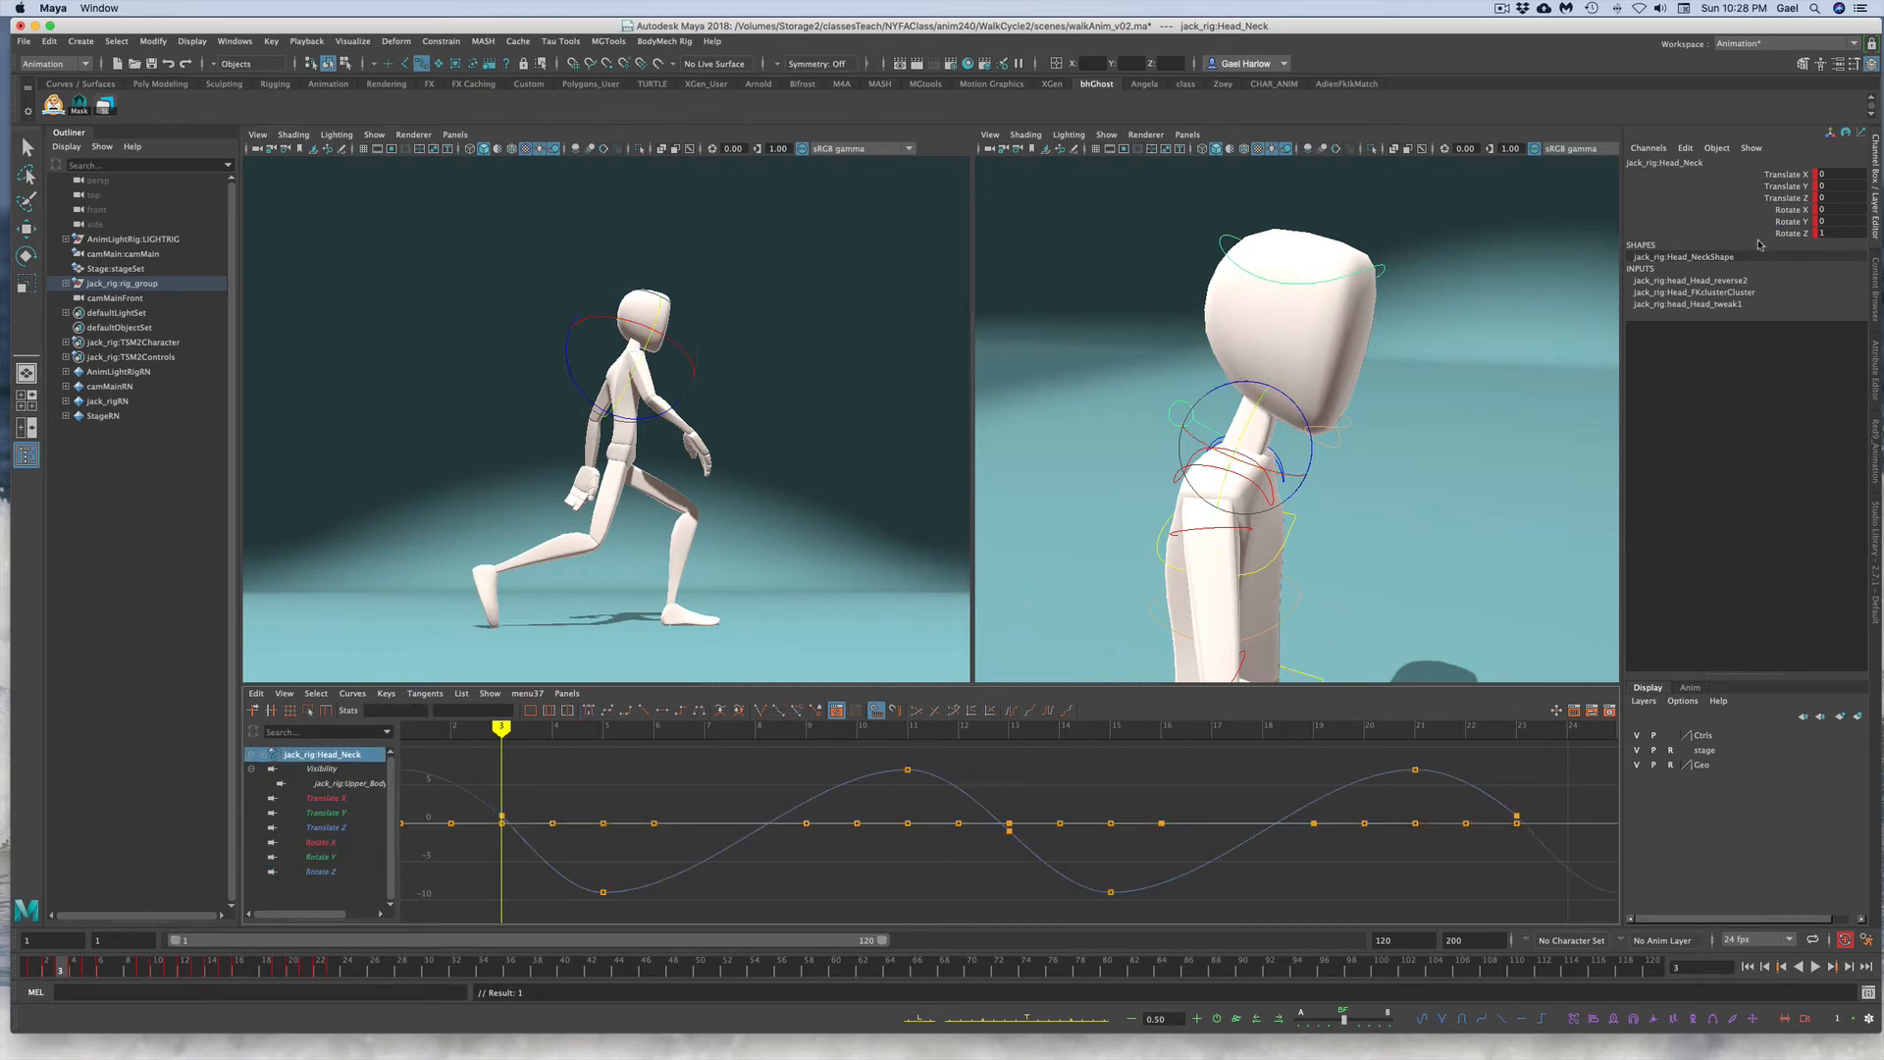
left_click(1757, 233)
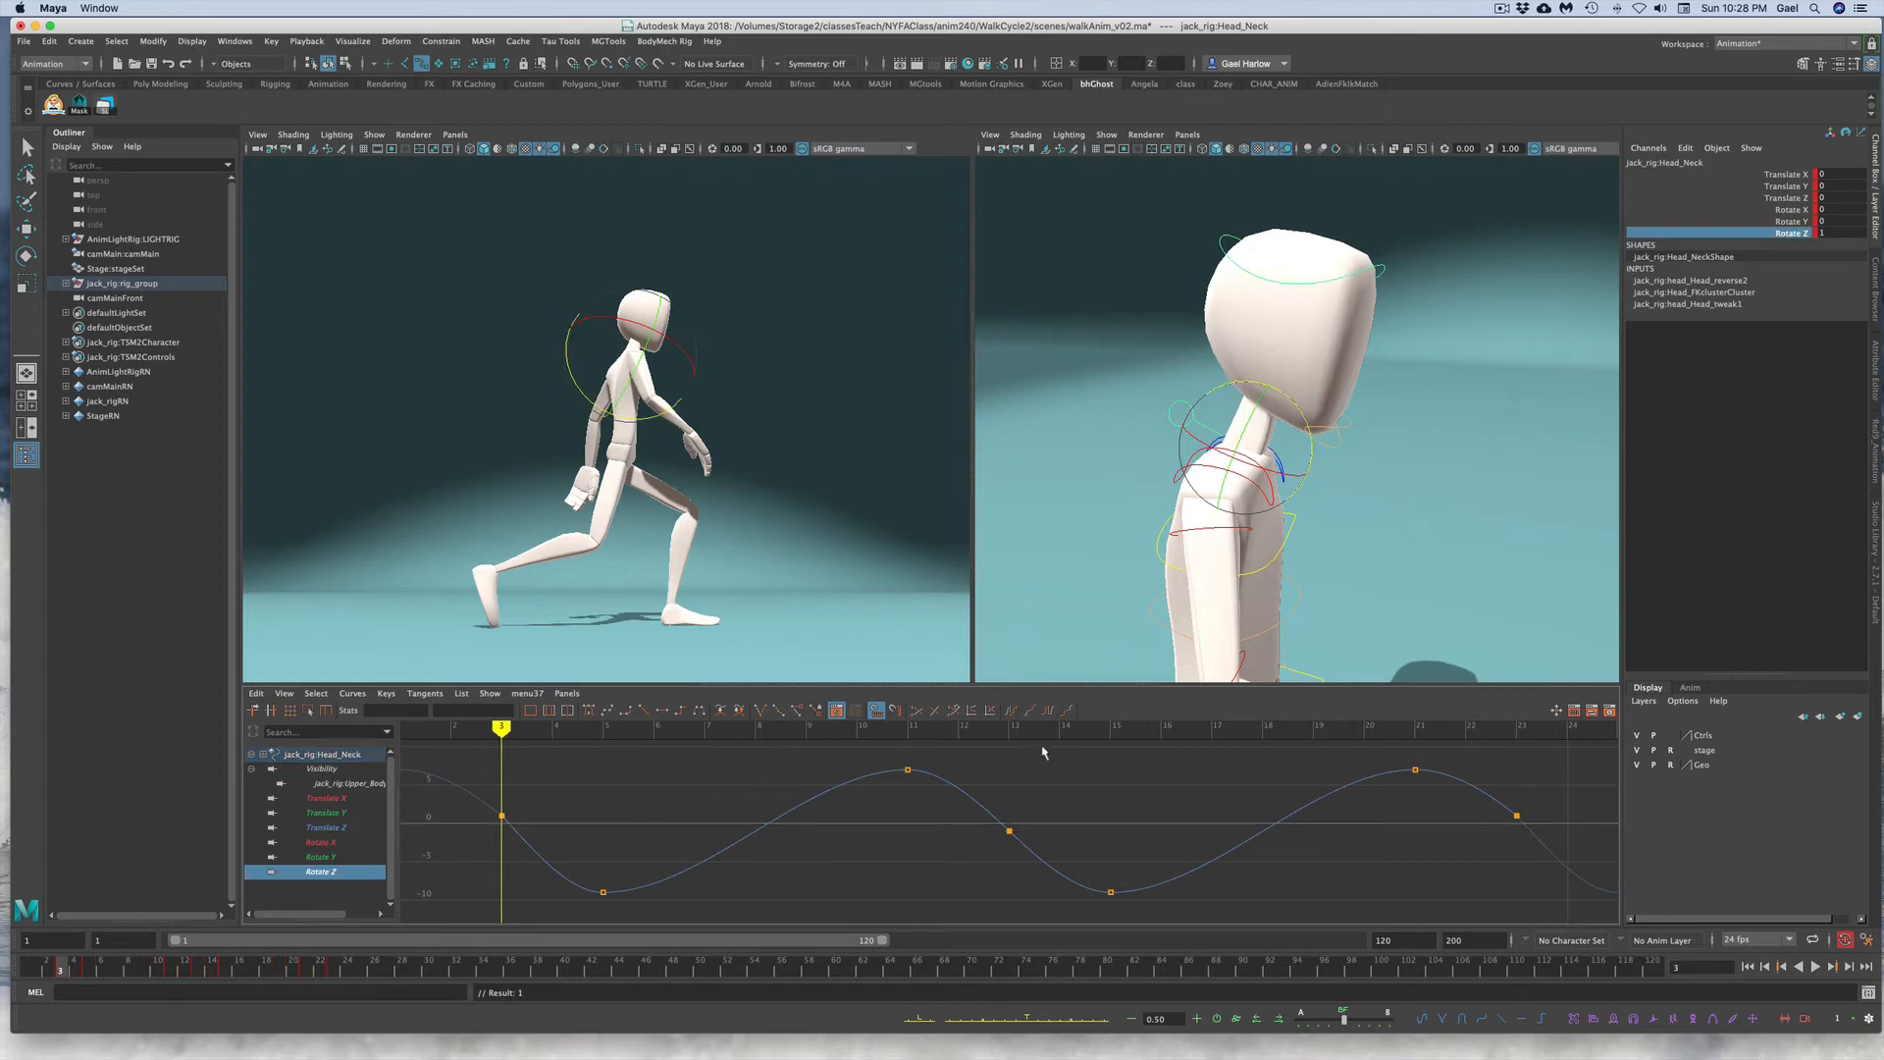
left_click(537, 853)
left_click(1279, 1018)
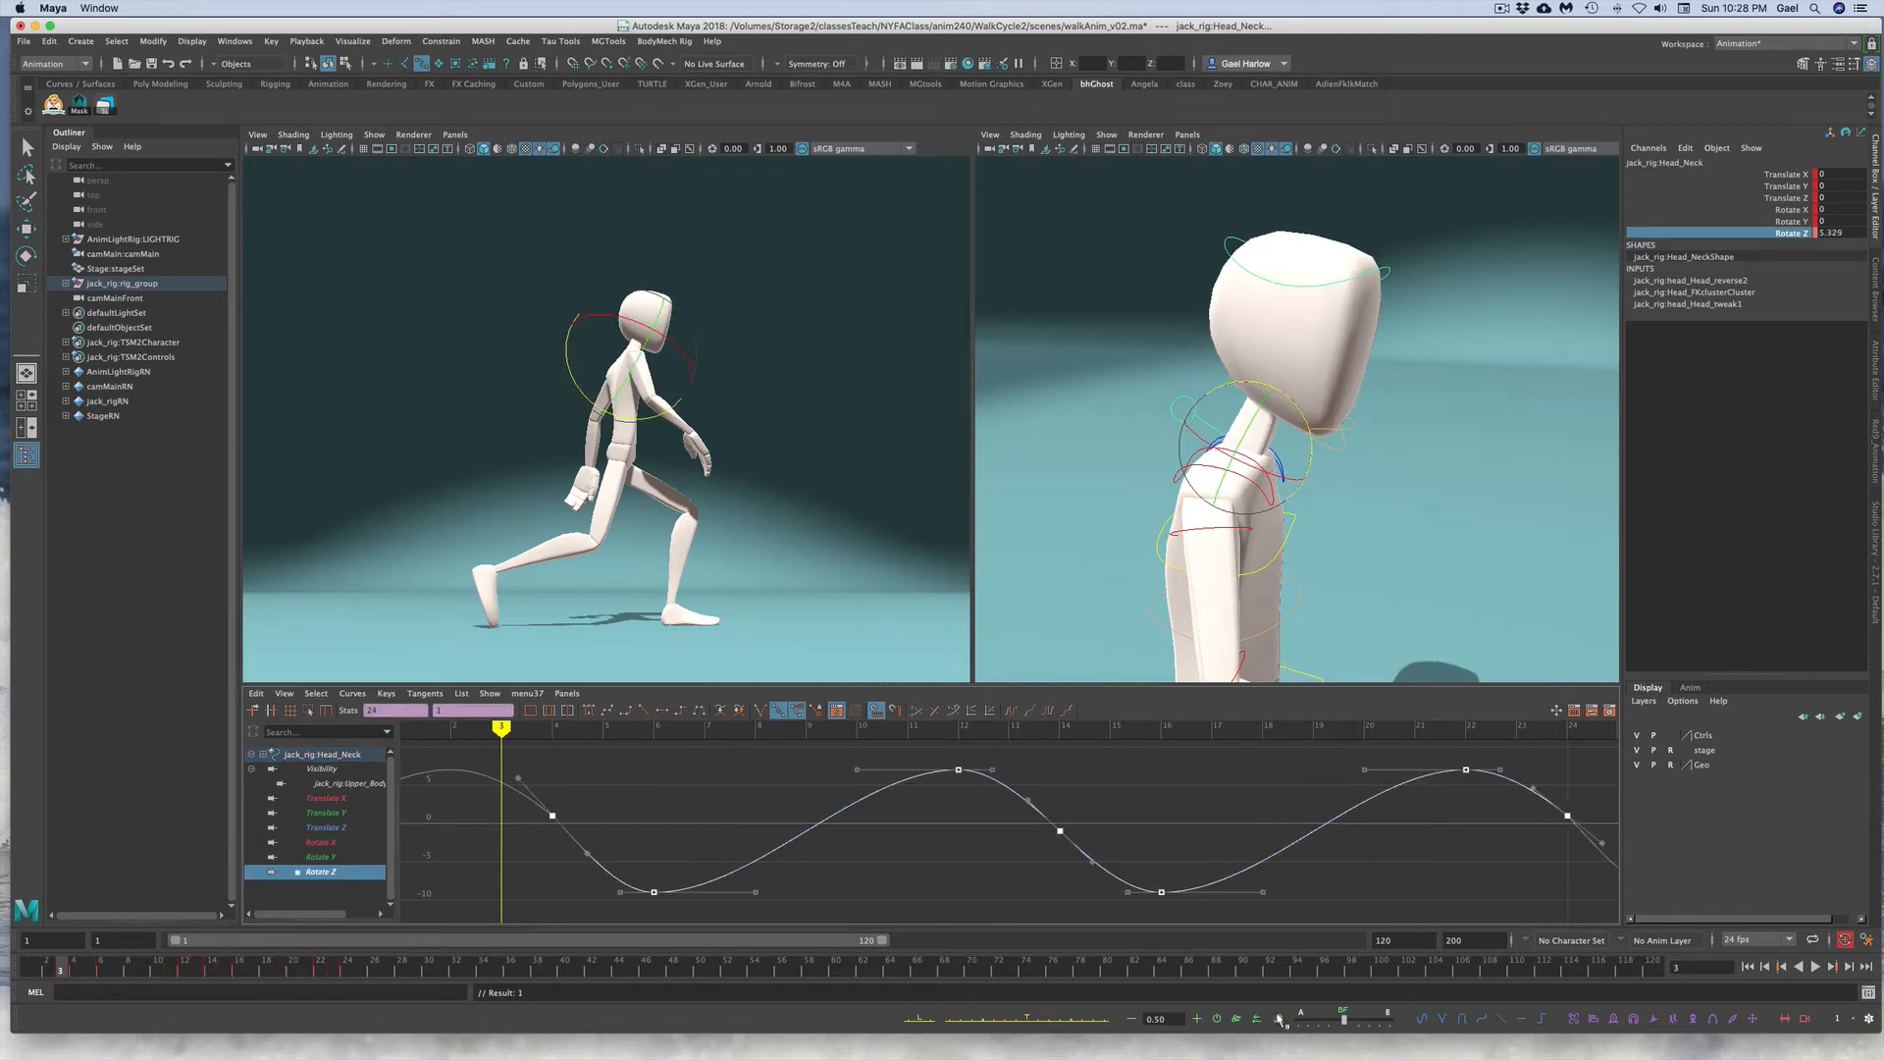
Step: Select all of the head neck control's Rotate Z keys in the Graph Editor
left_click(1469, 496)
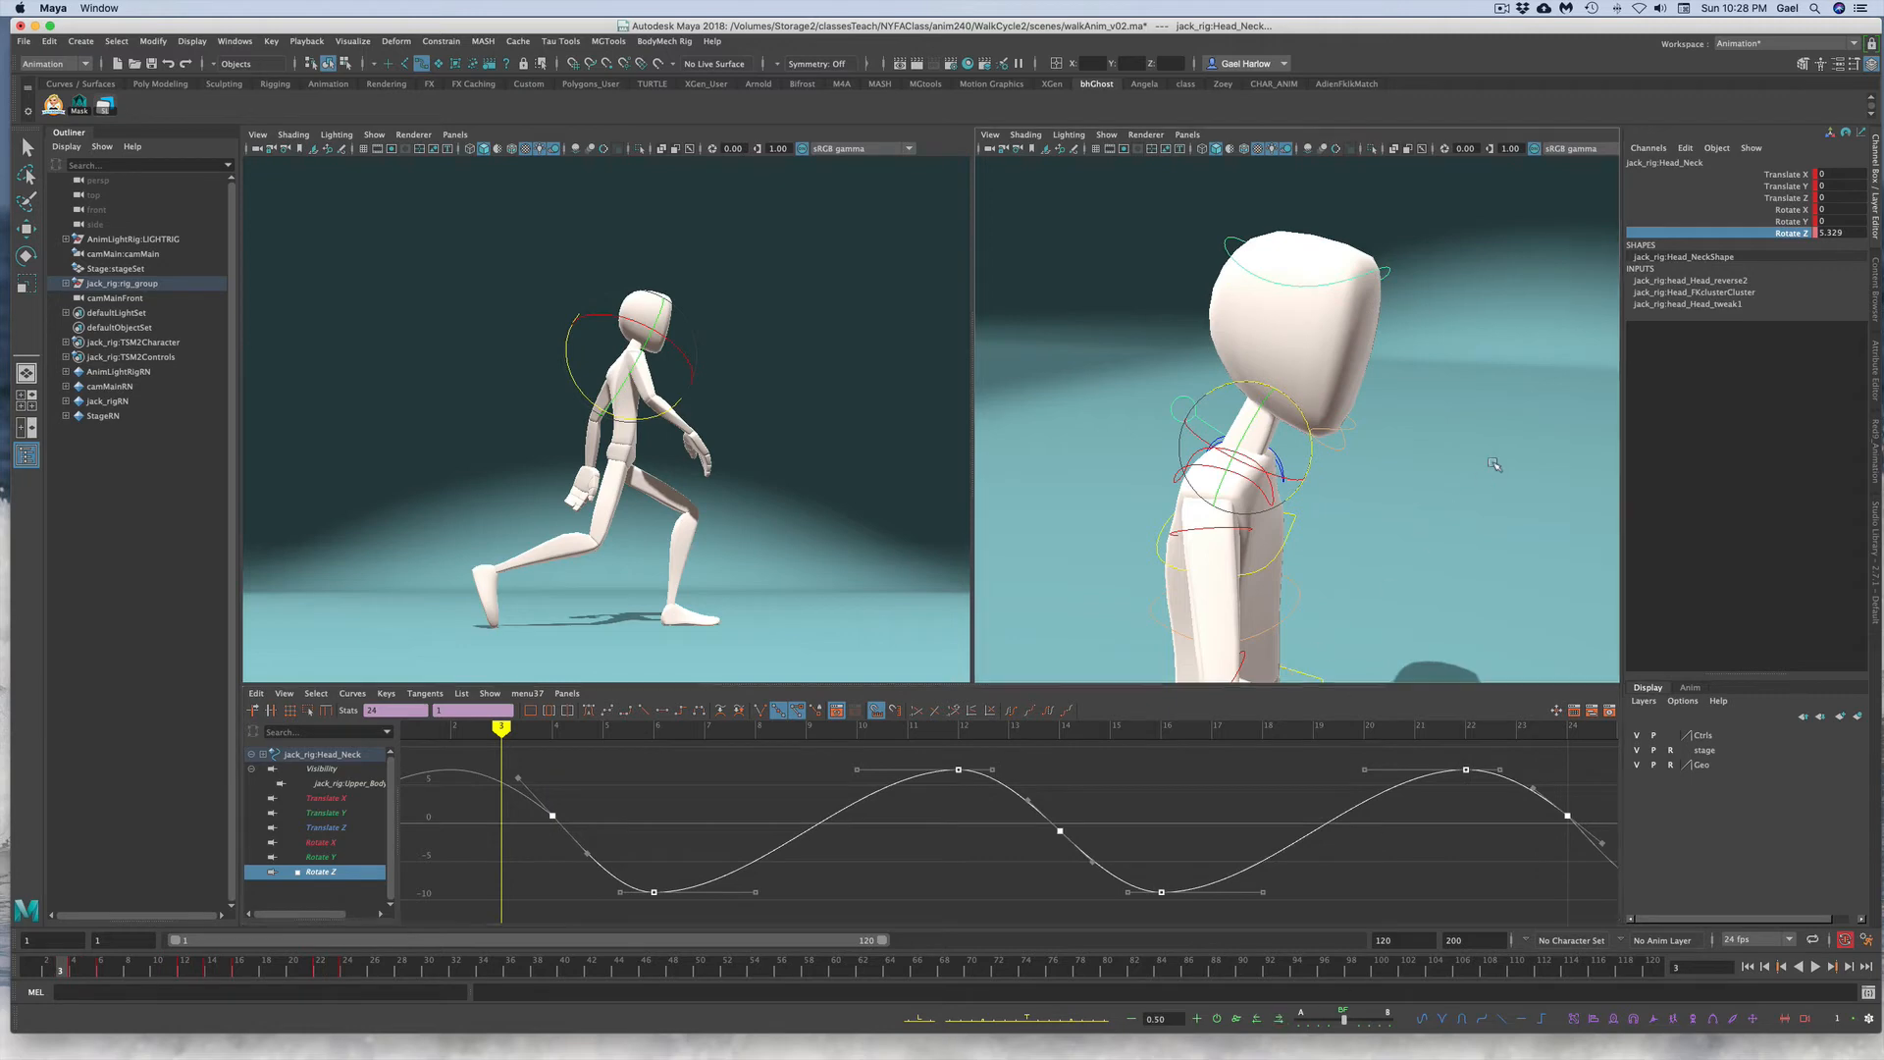
left_click(1388, 274)
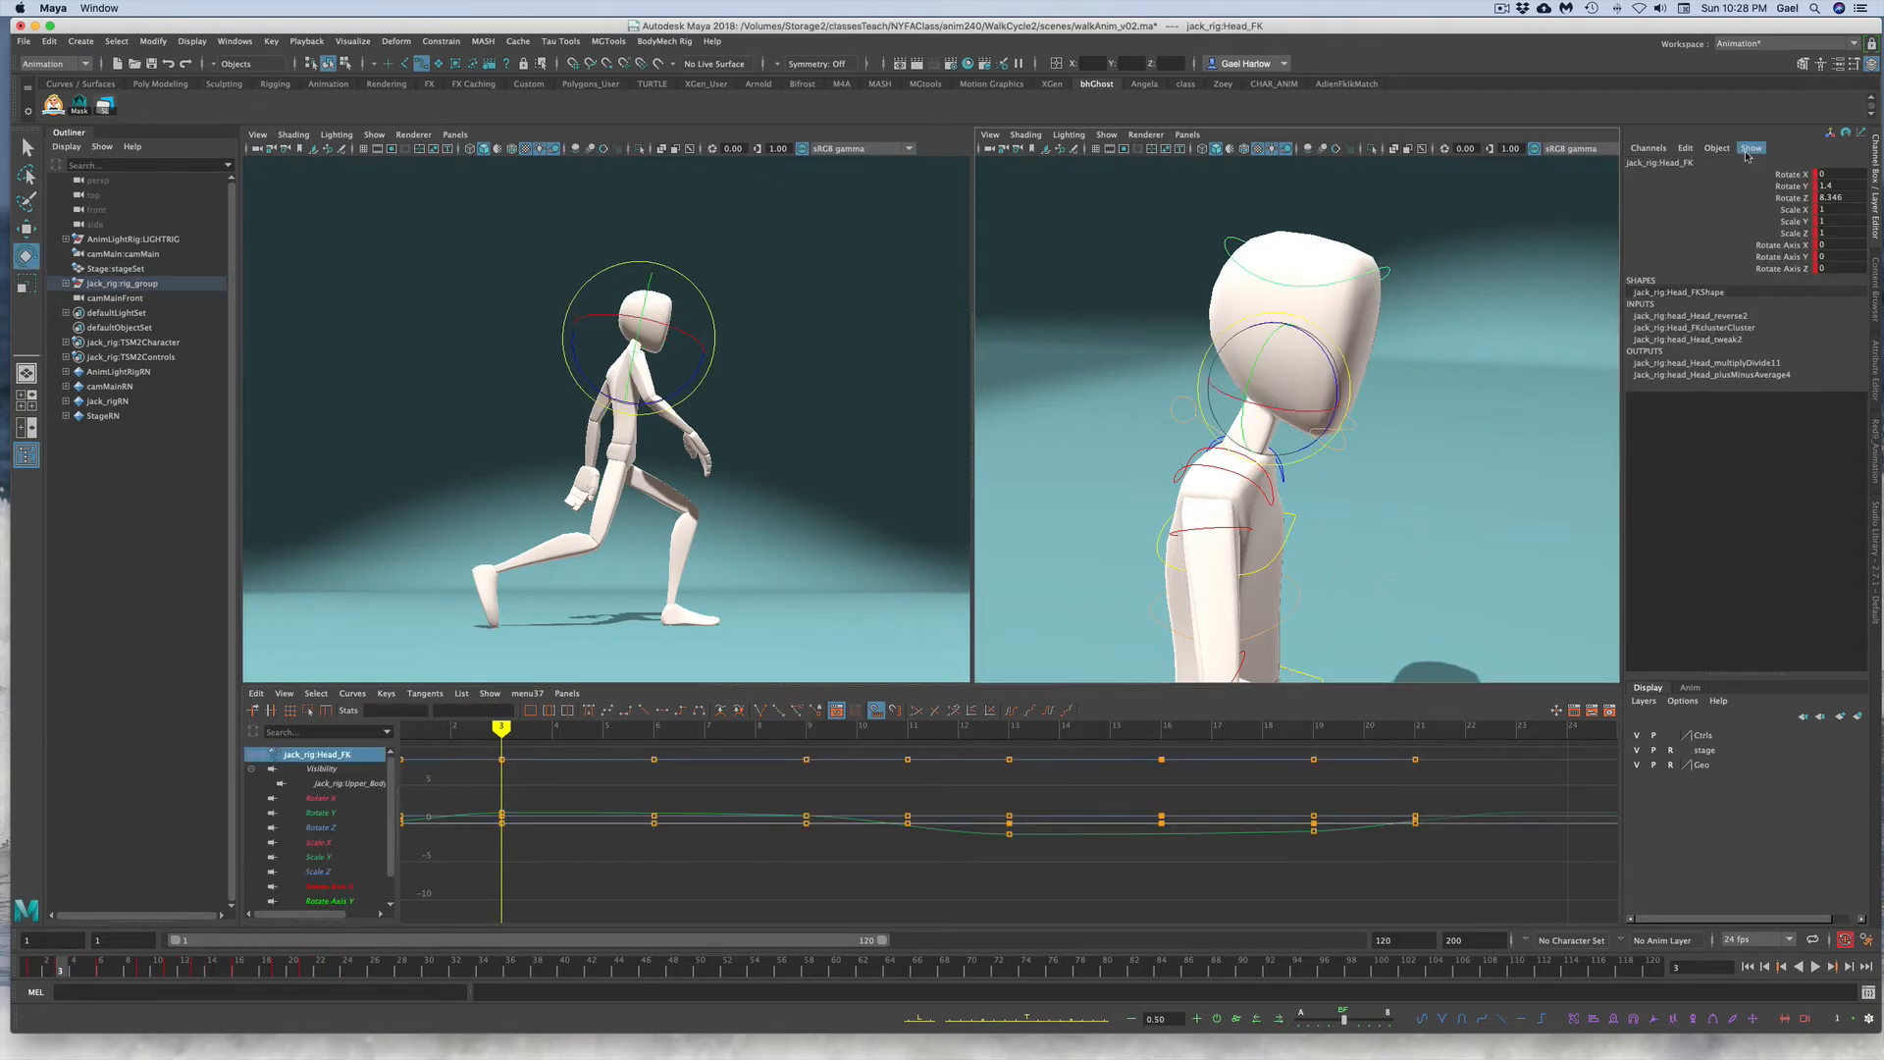
left_click(1181, 419)
left_click(1161, 386)
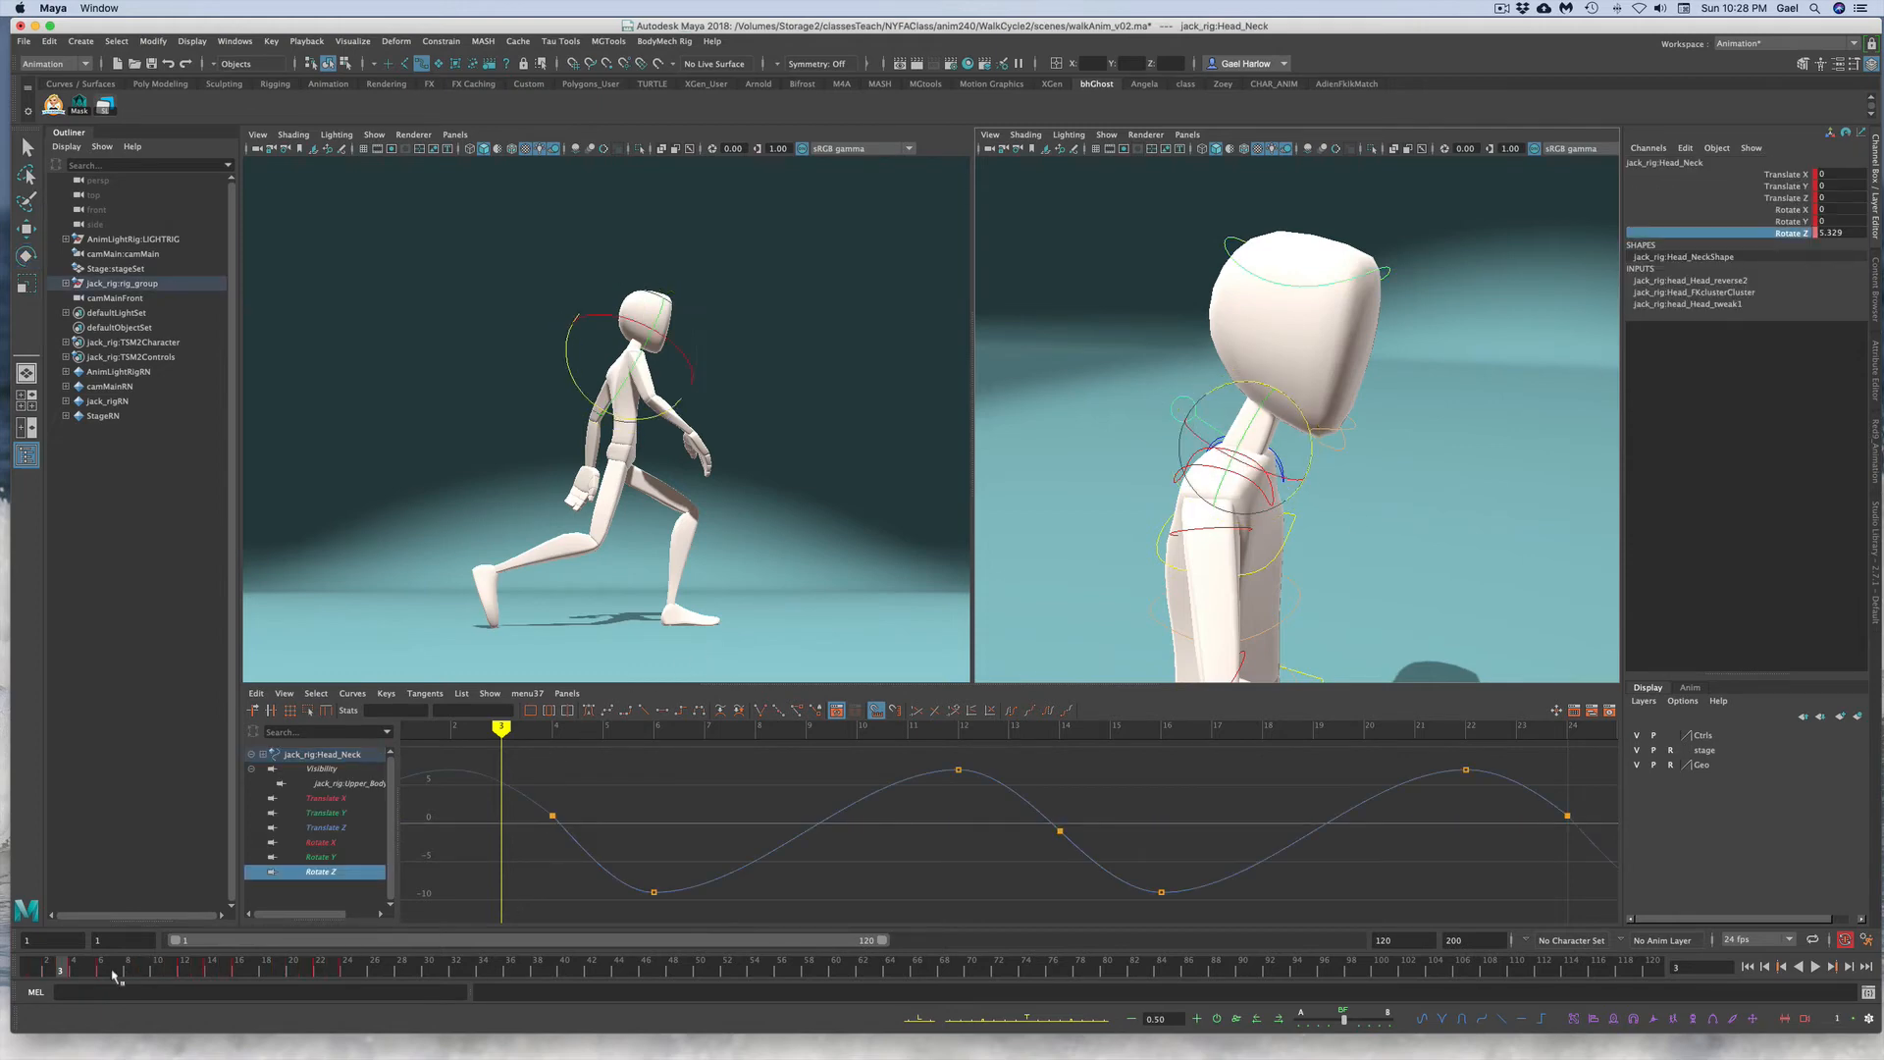
left_click(78, 969)
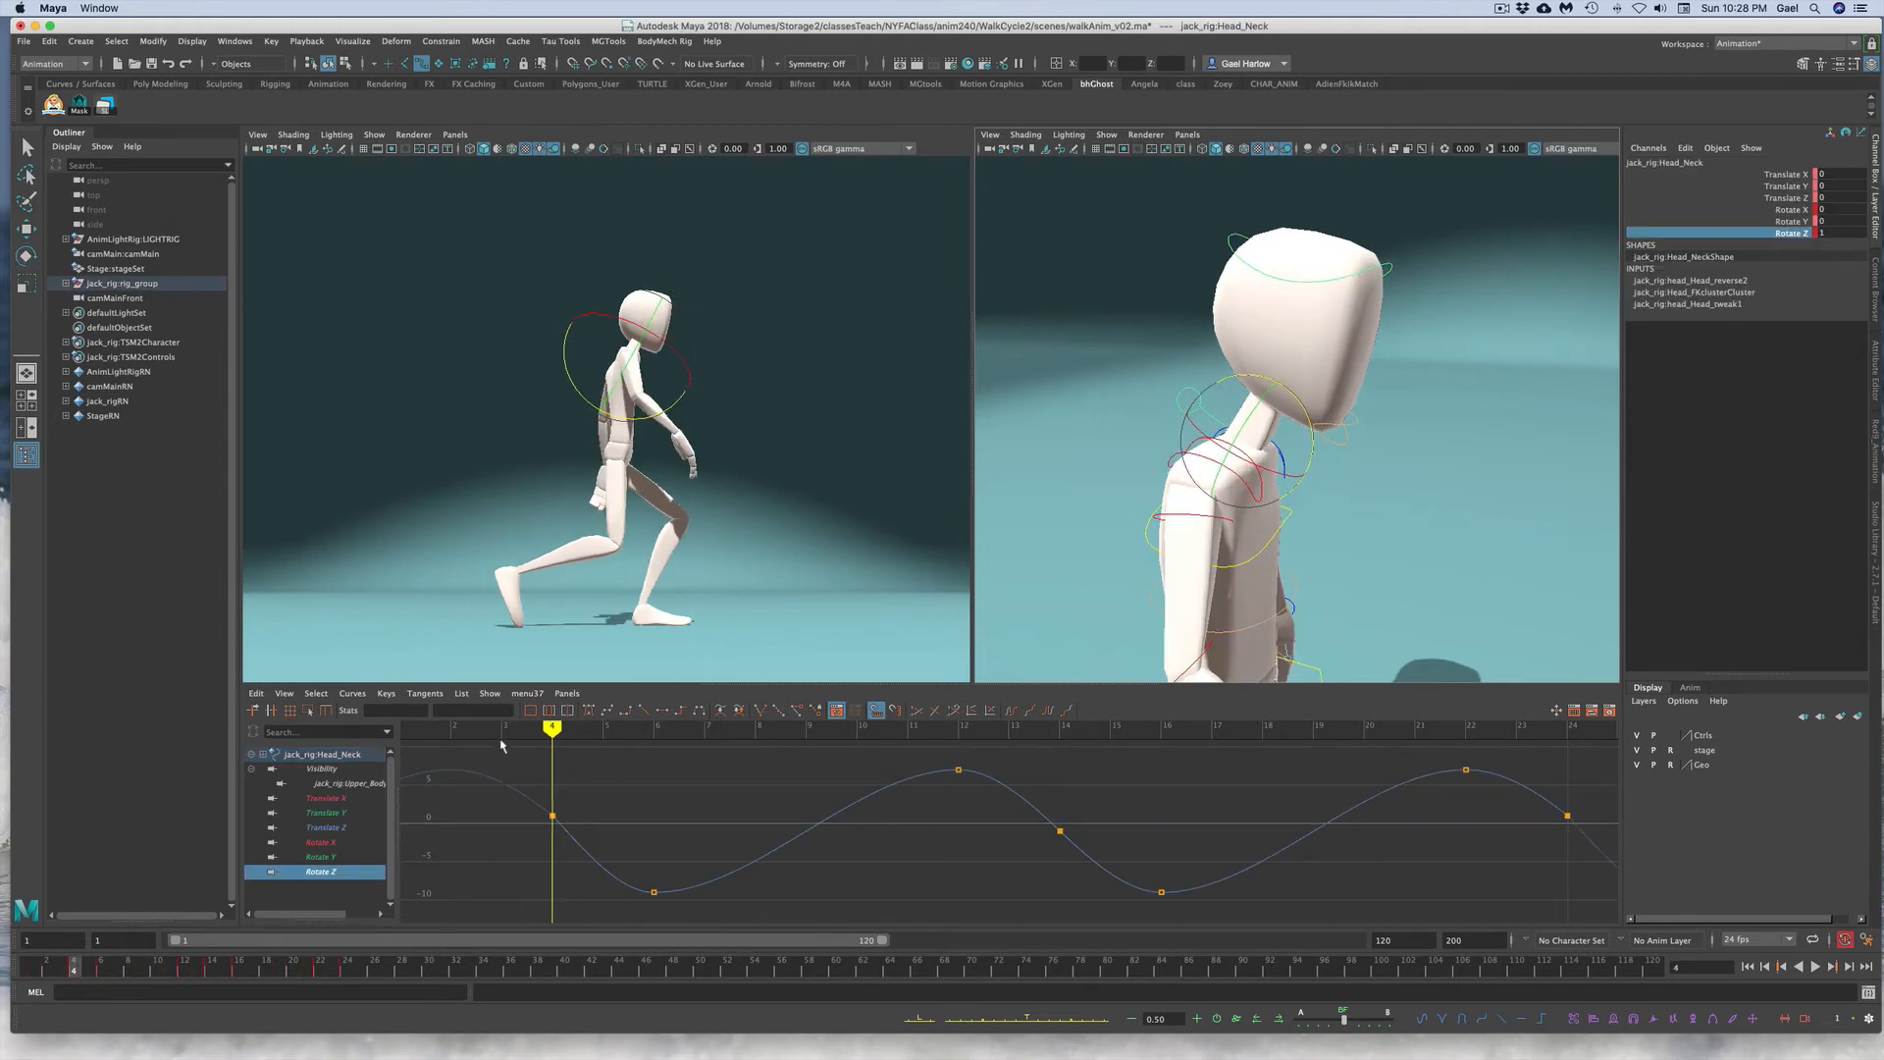
left_click_drag(505, 748, 1602, 914)
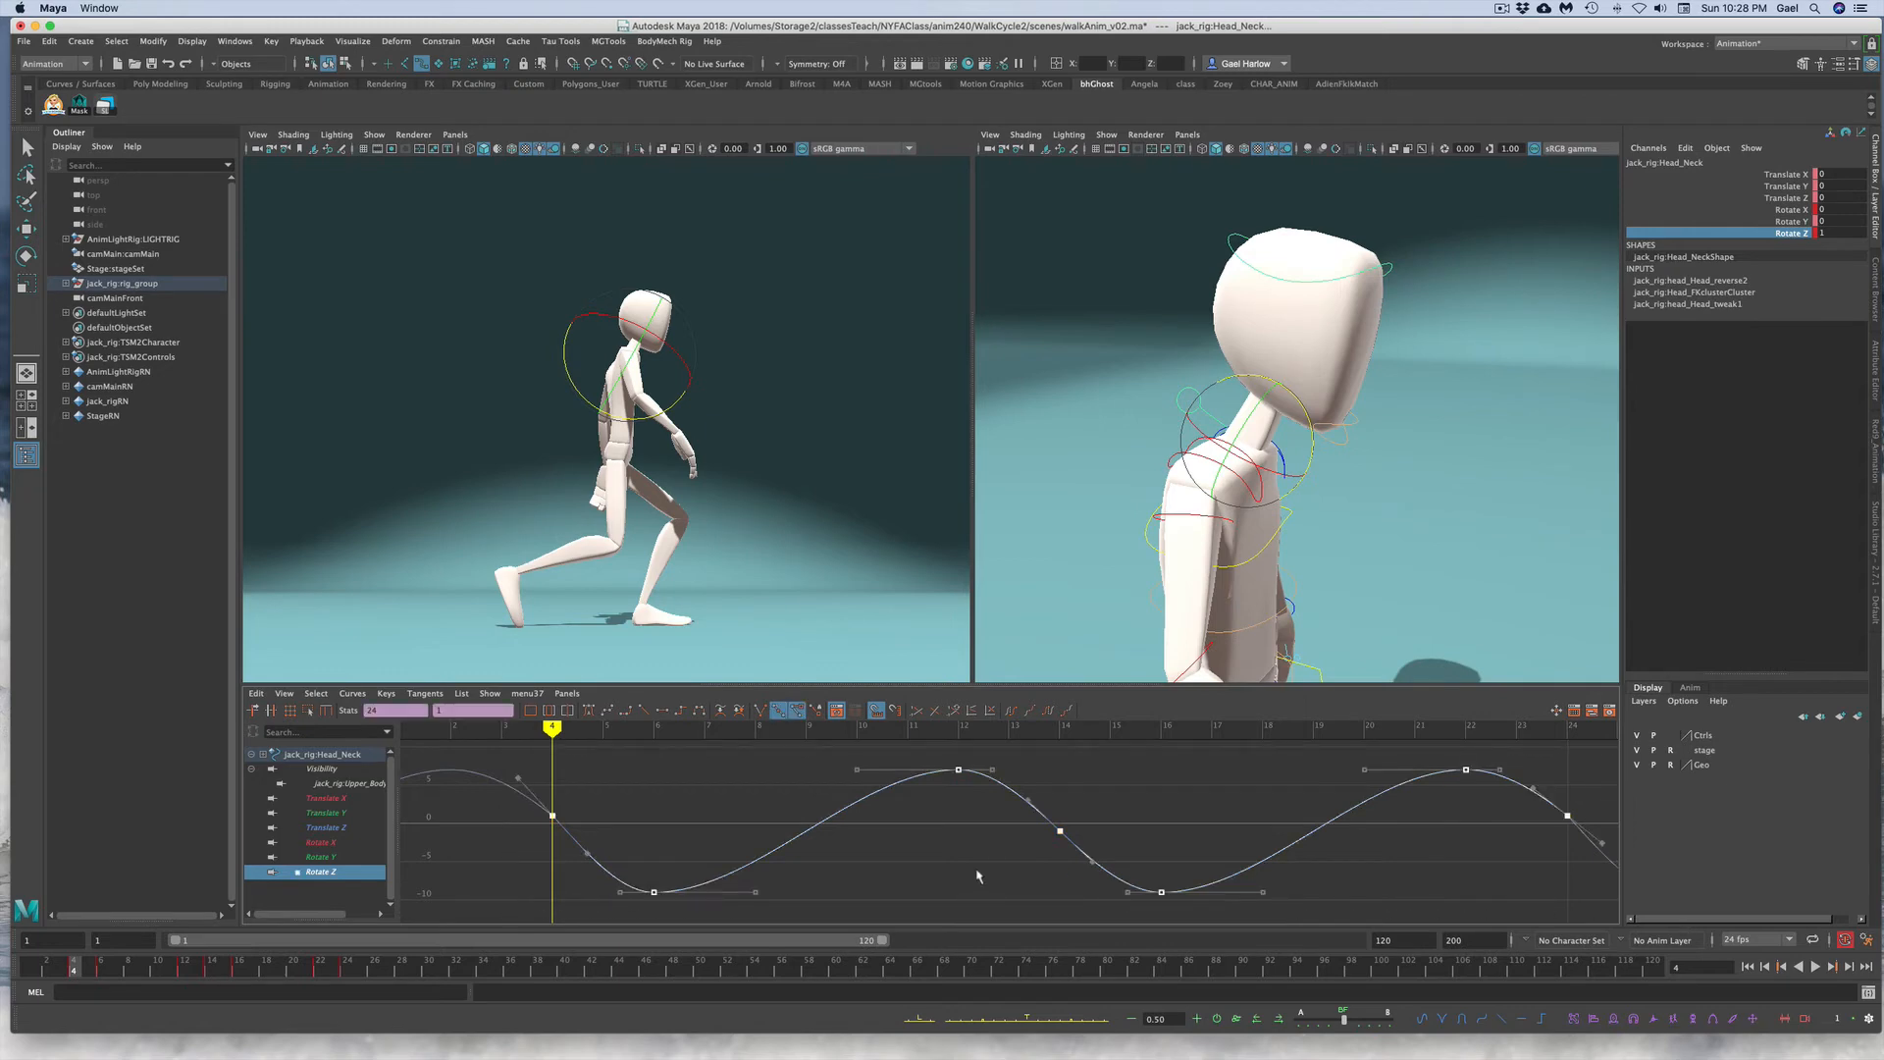
Step: Replace the head FK control's Rotate Z keys by deleting them and pasting the copied head neck curve
left_click(1419, 403)
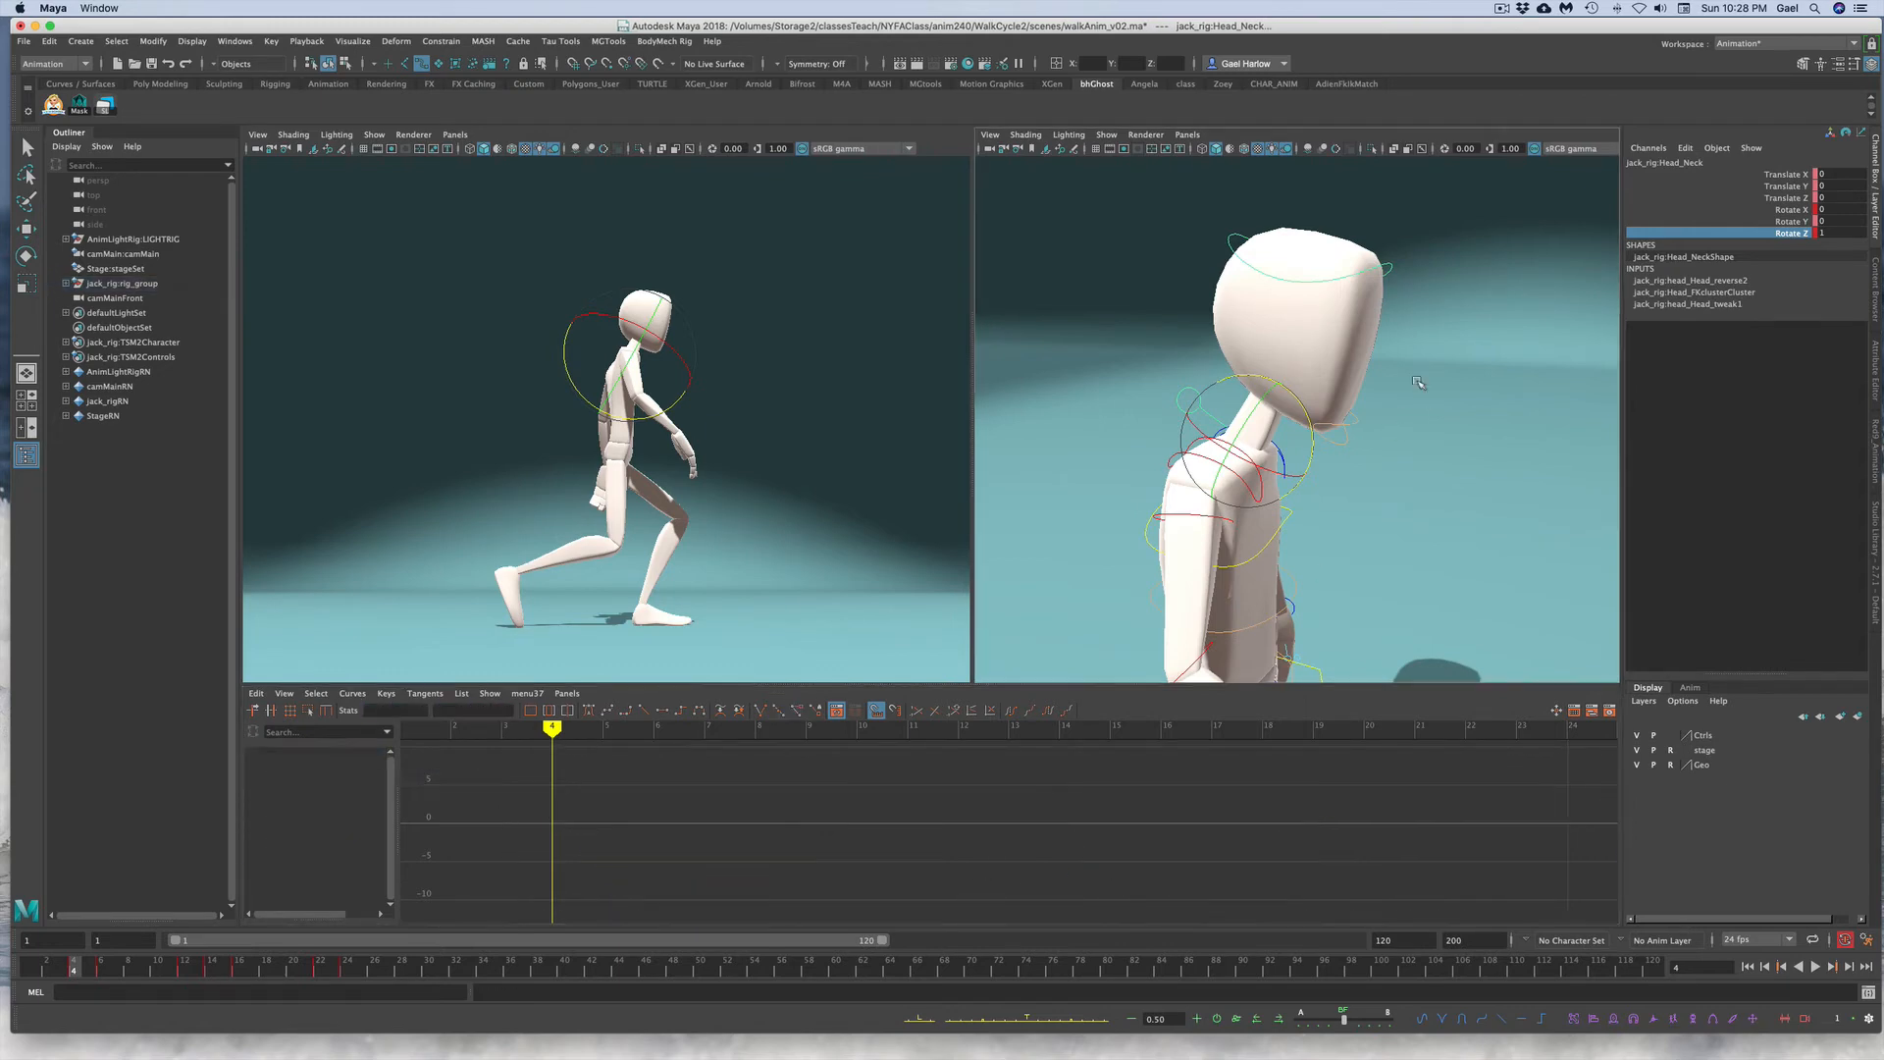
left_click(1388, 263)
left_click(1791, 197)
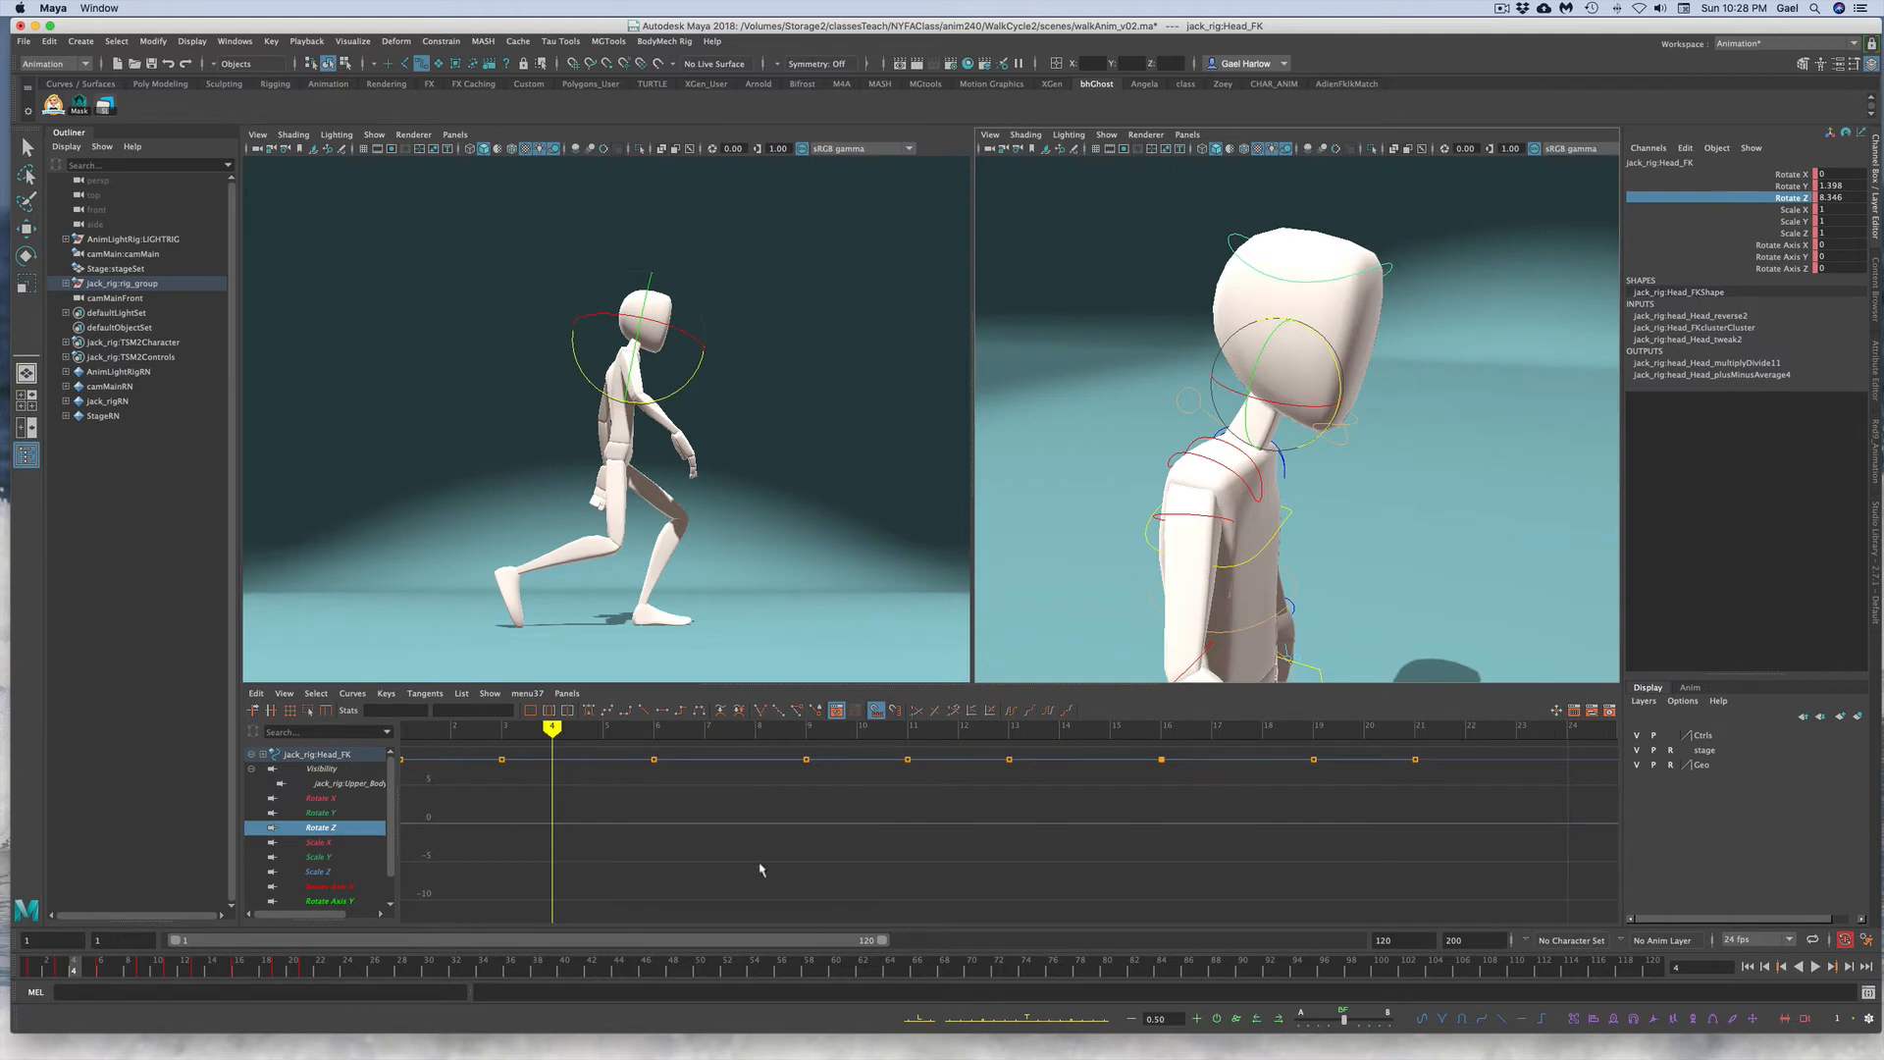
key("f")
left_click_drag(445, 792, 1580, 897)
key("Delete")
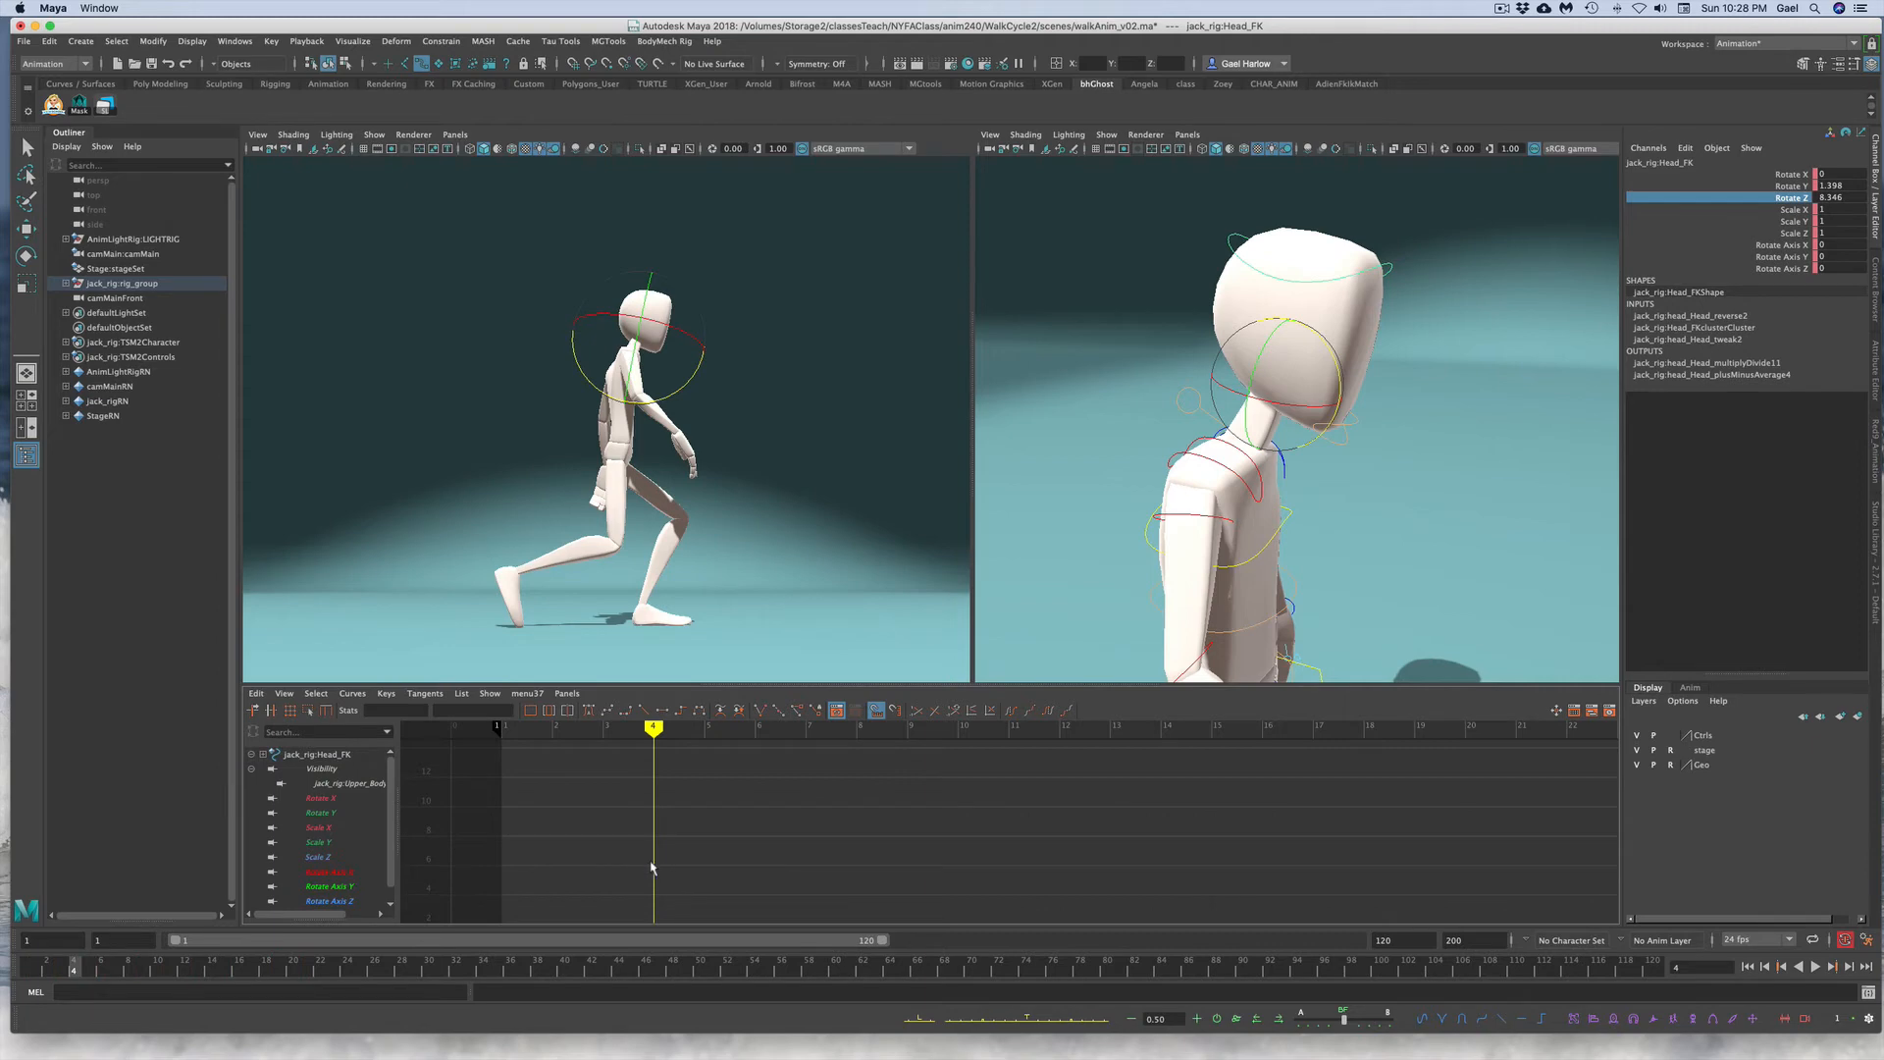
key("super+v")
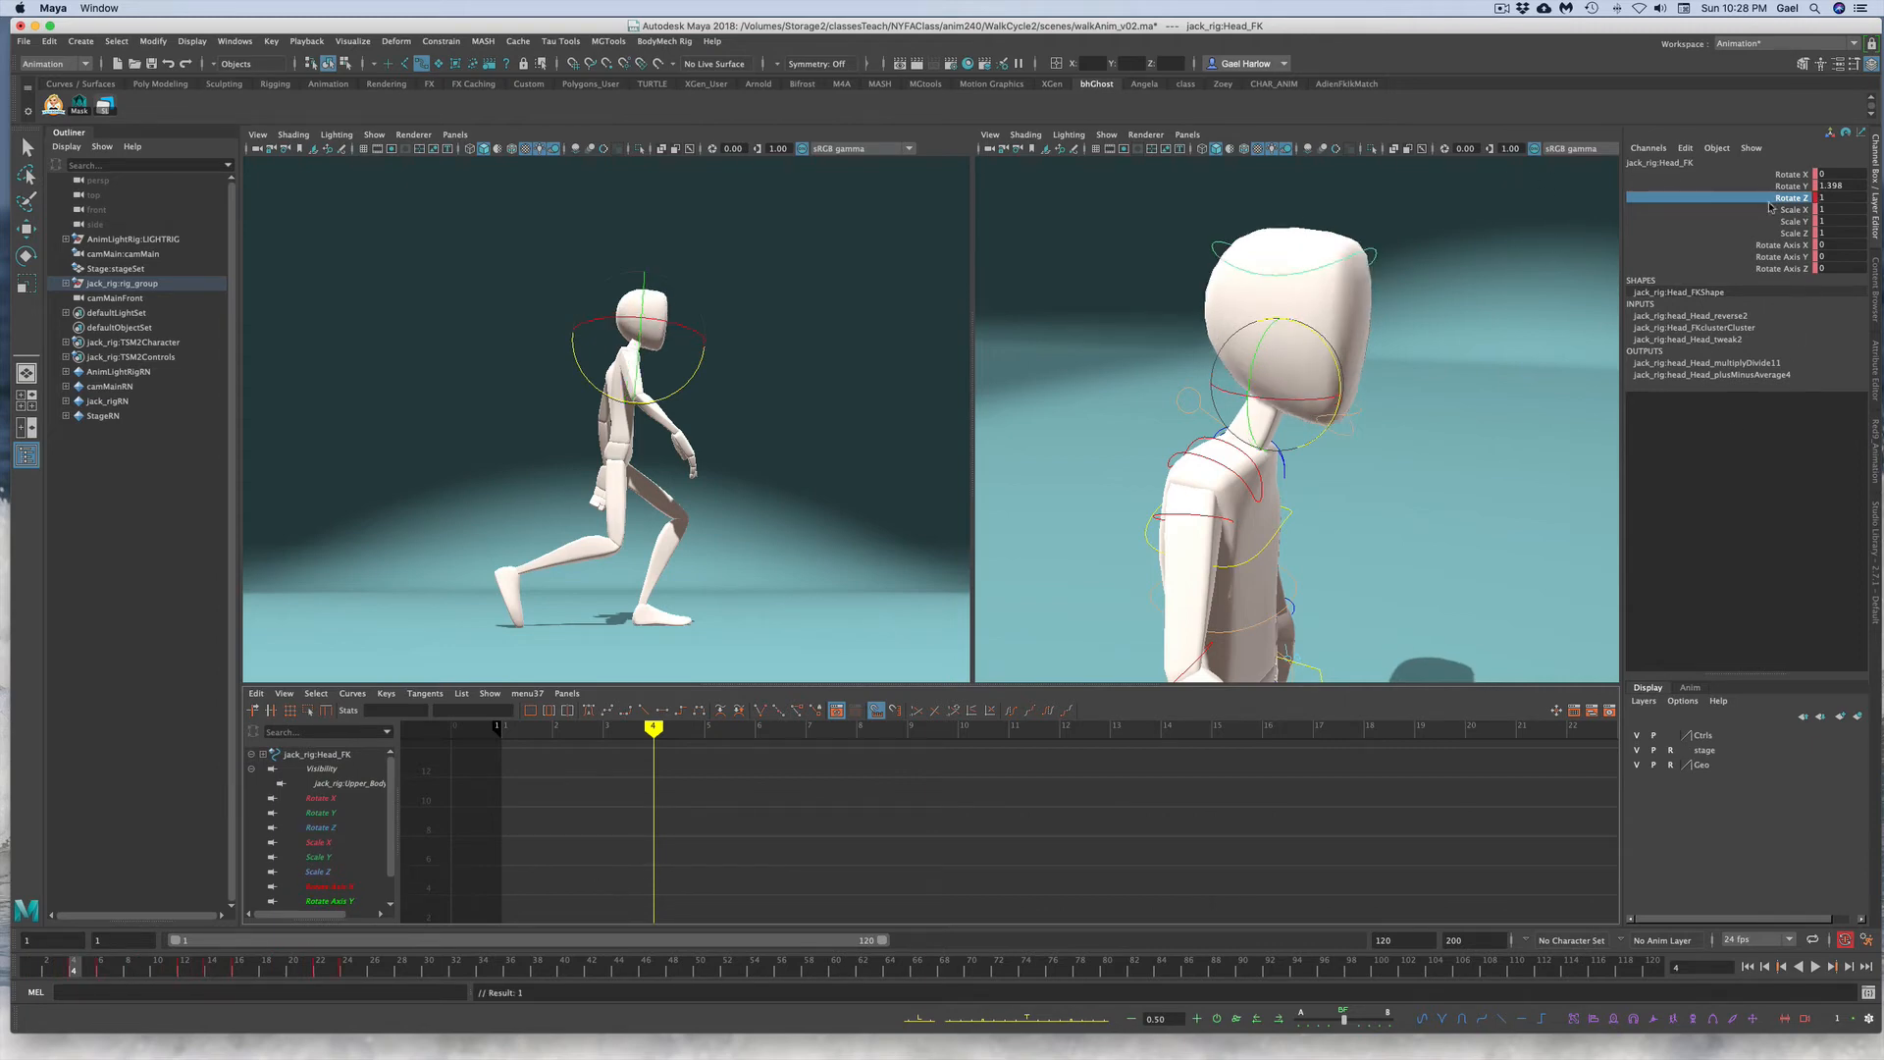
Step: Frame the head FK control's pasted Rotate Z curve and play back the animation
key("a")
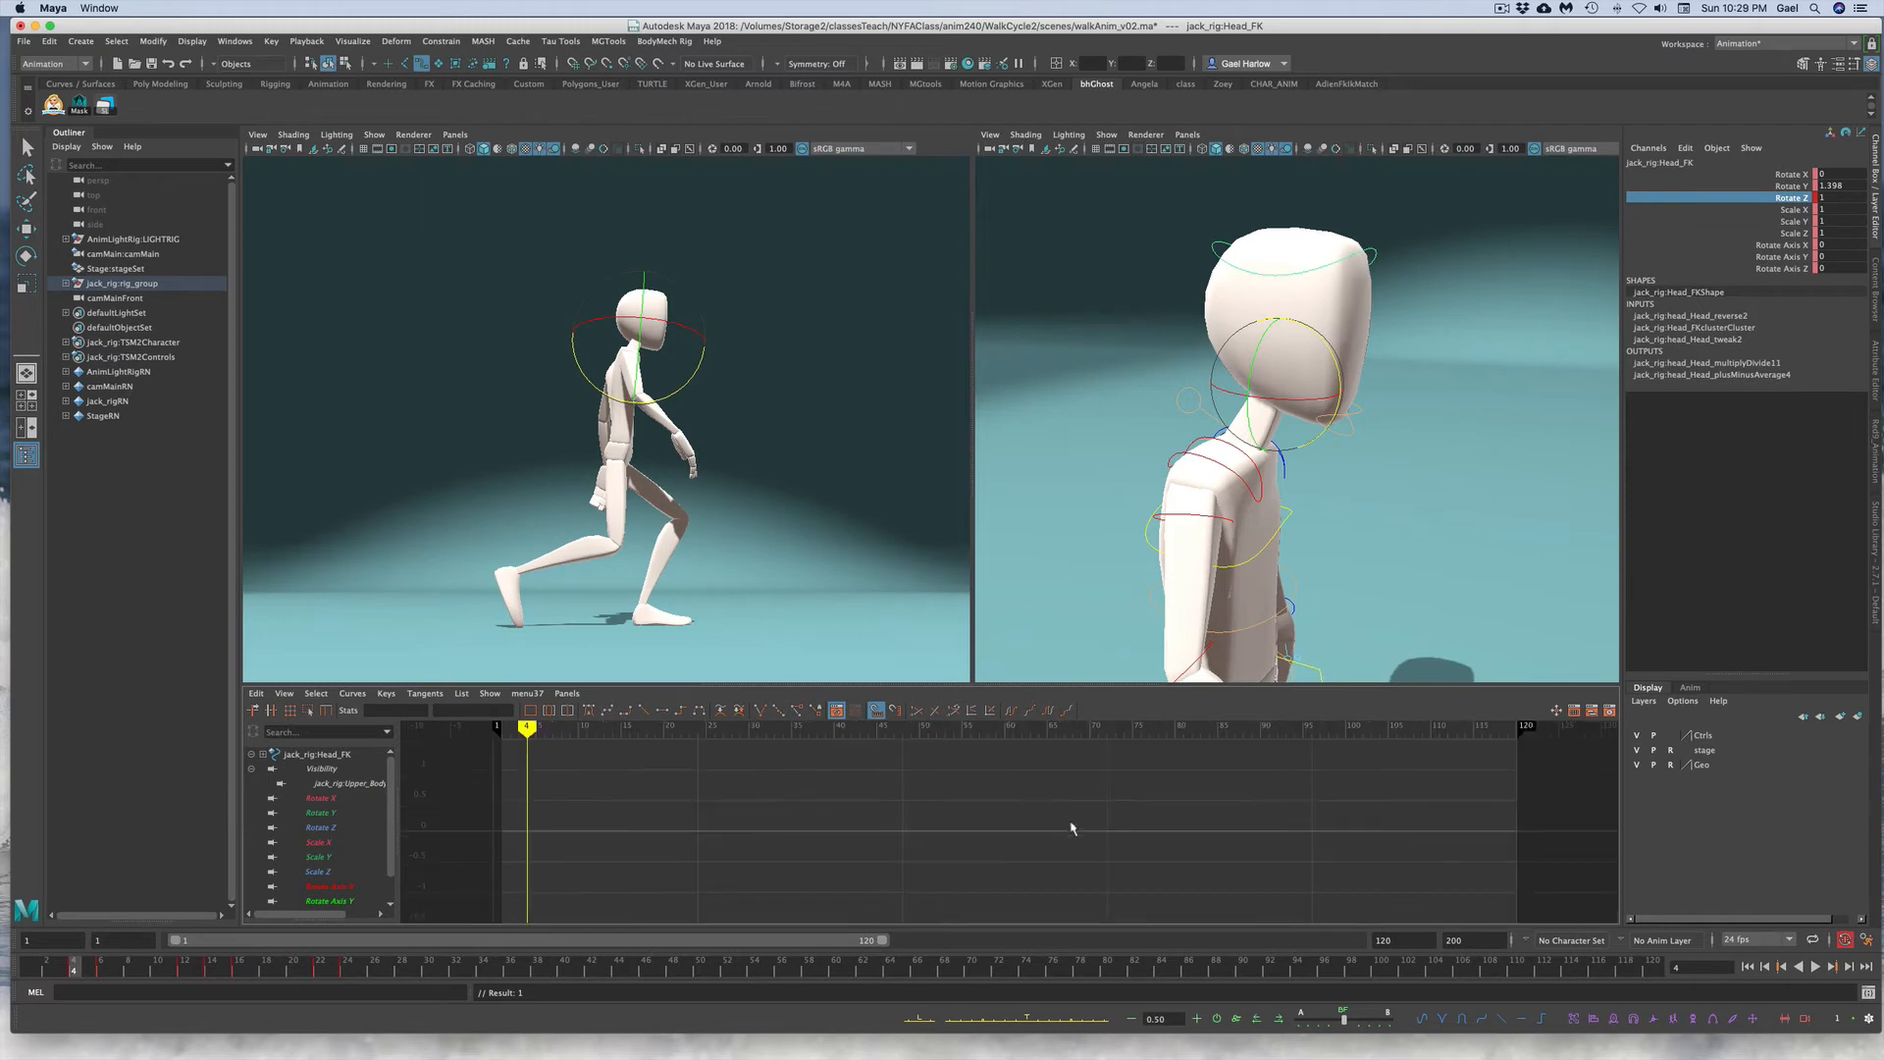
left_click(1759, 213)
left_click(1764, 200)
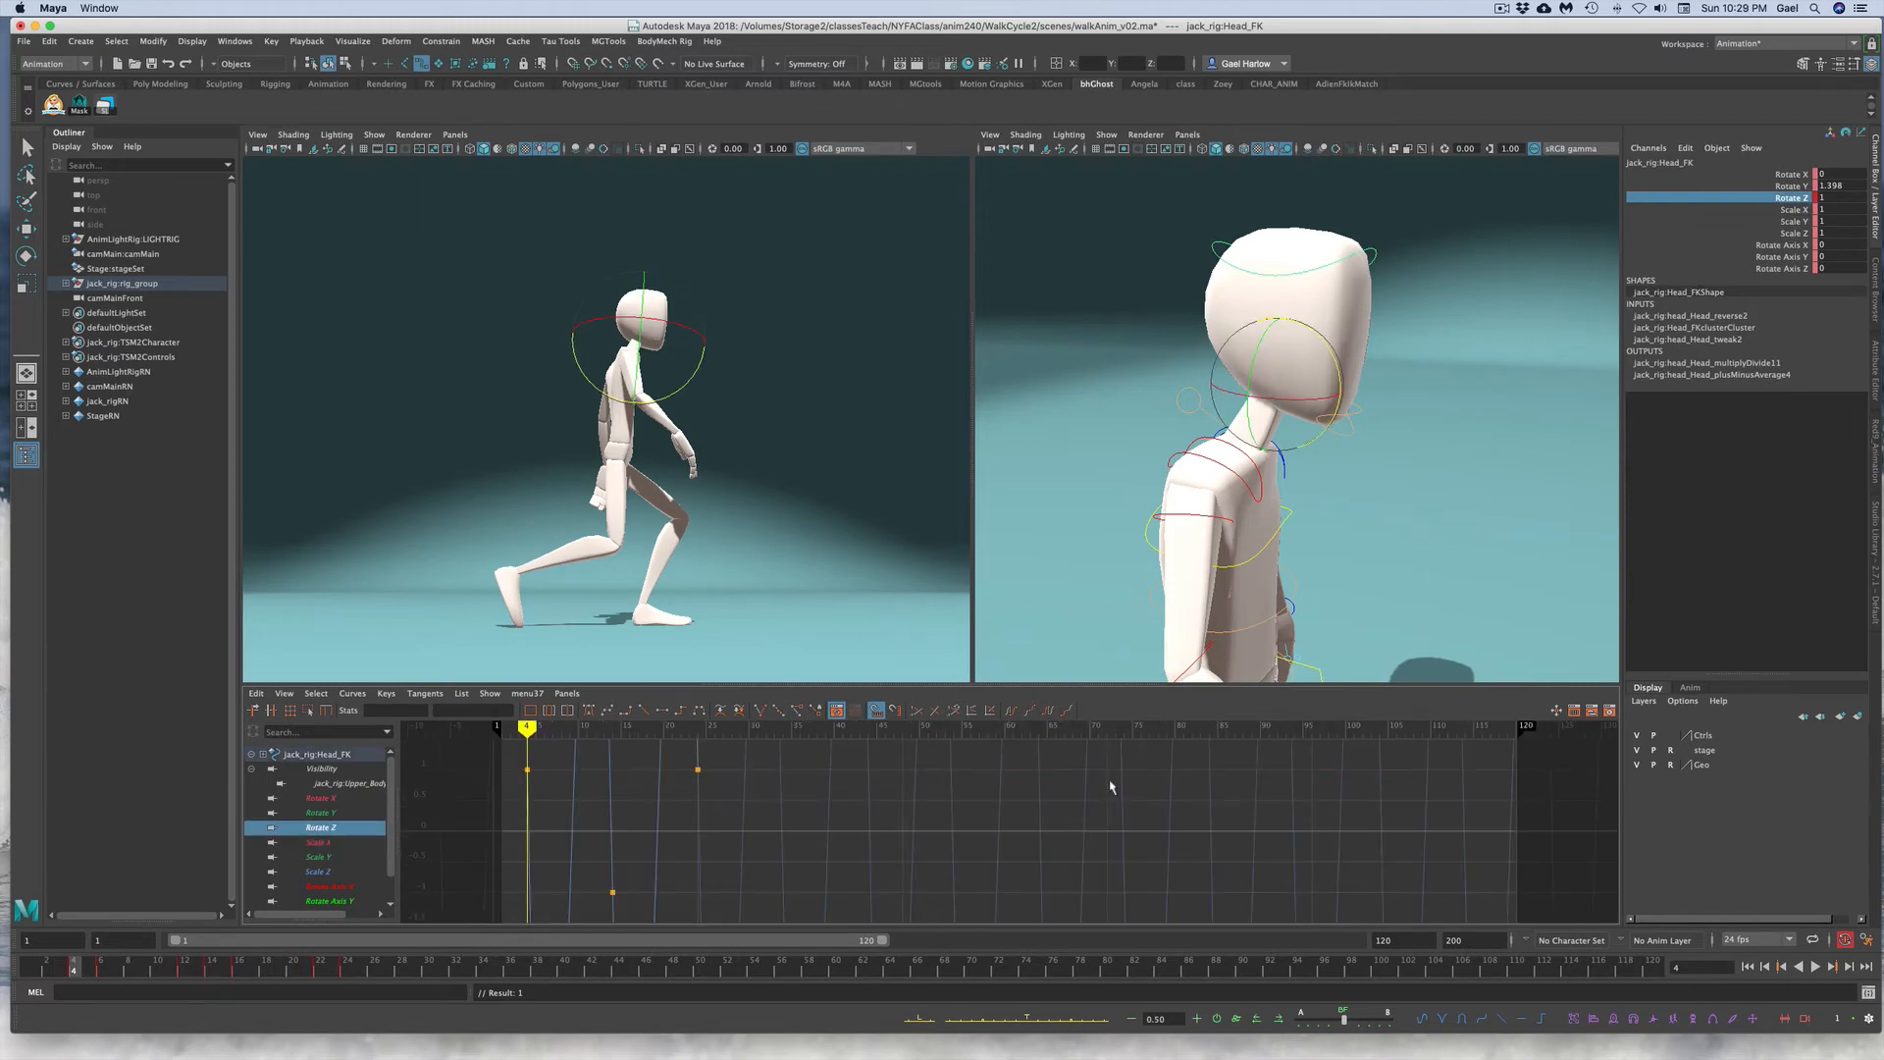
key("f")
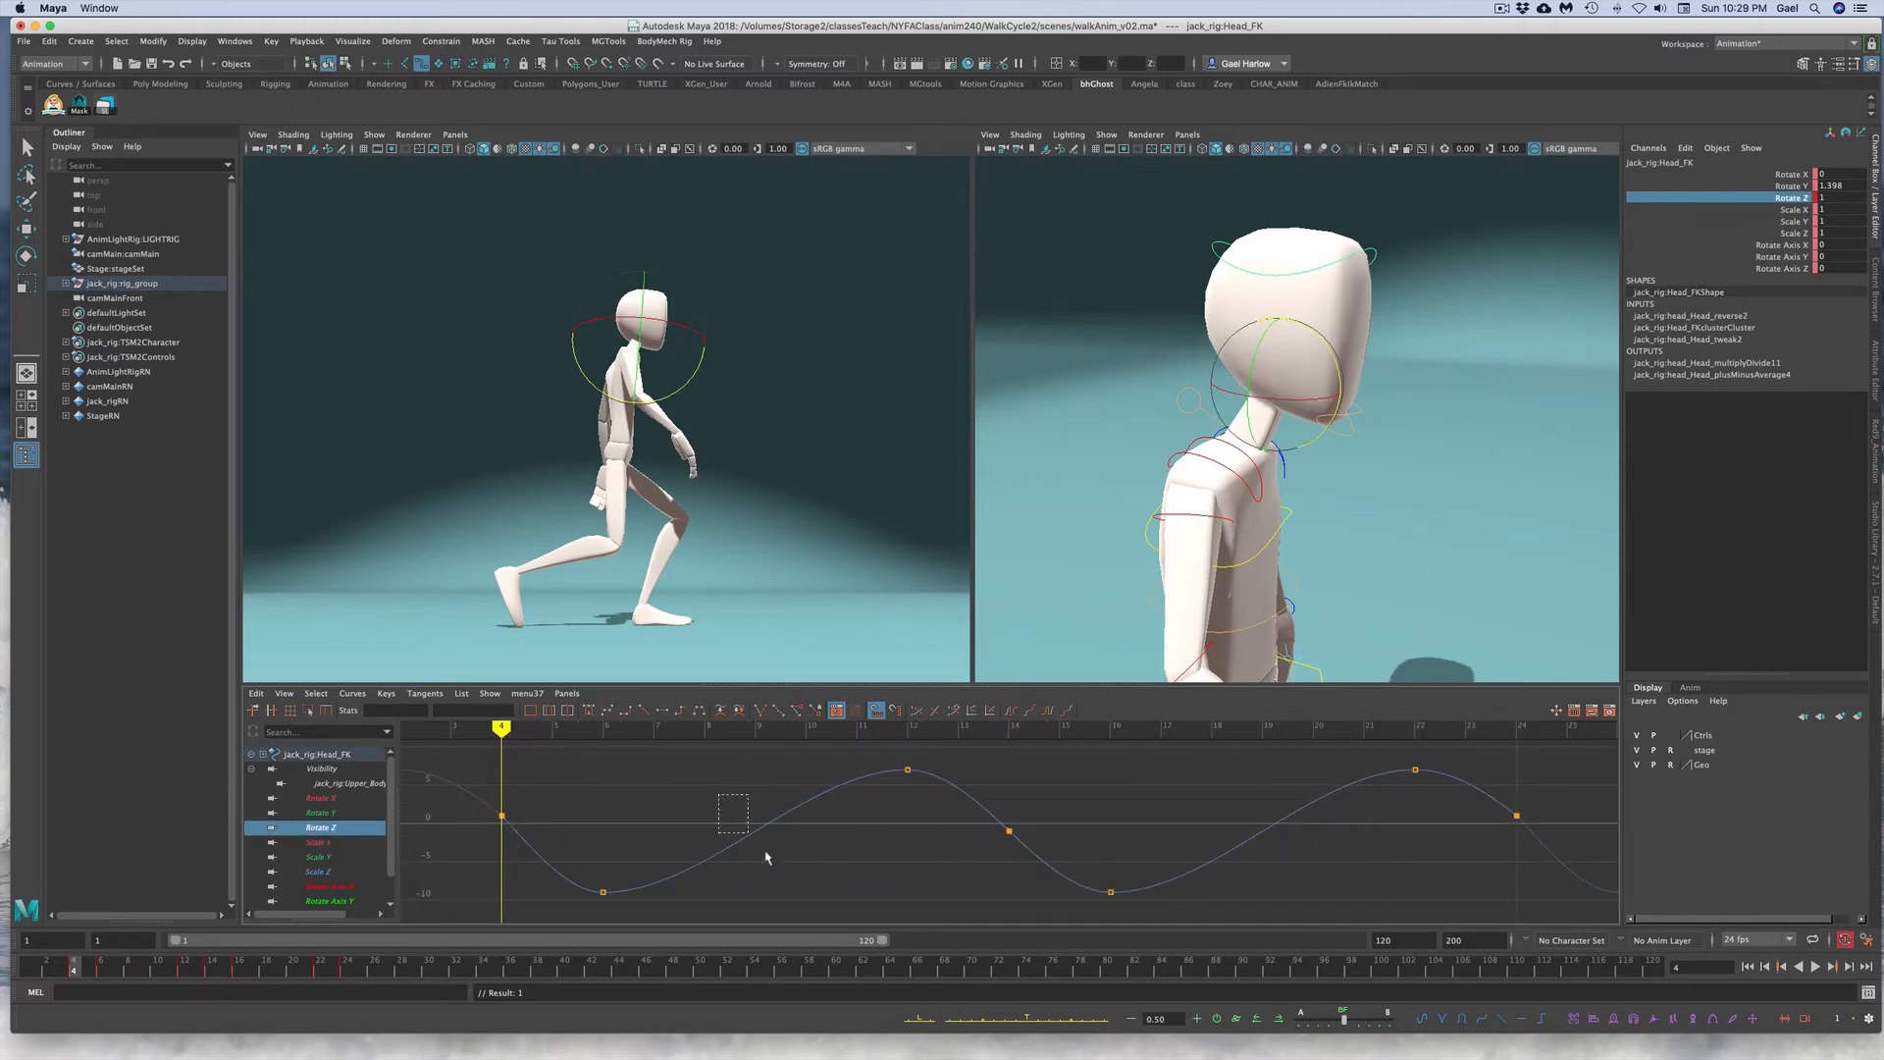
left_click_drag(767, 858, 782, 874)
left_click(1280, 1021)
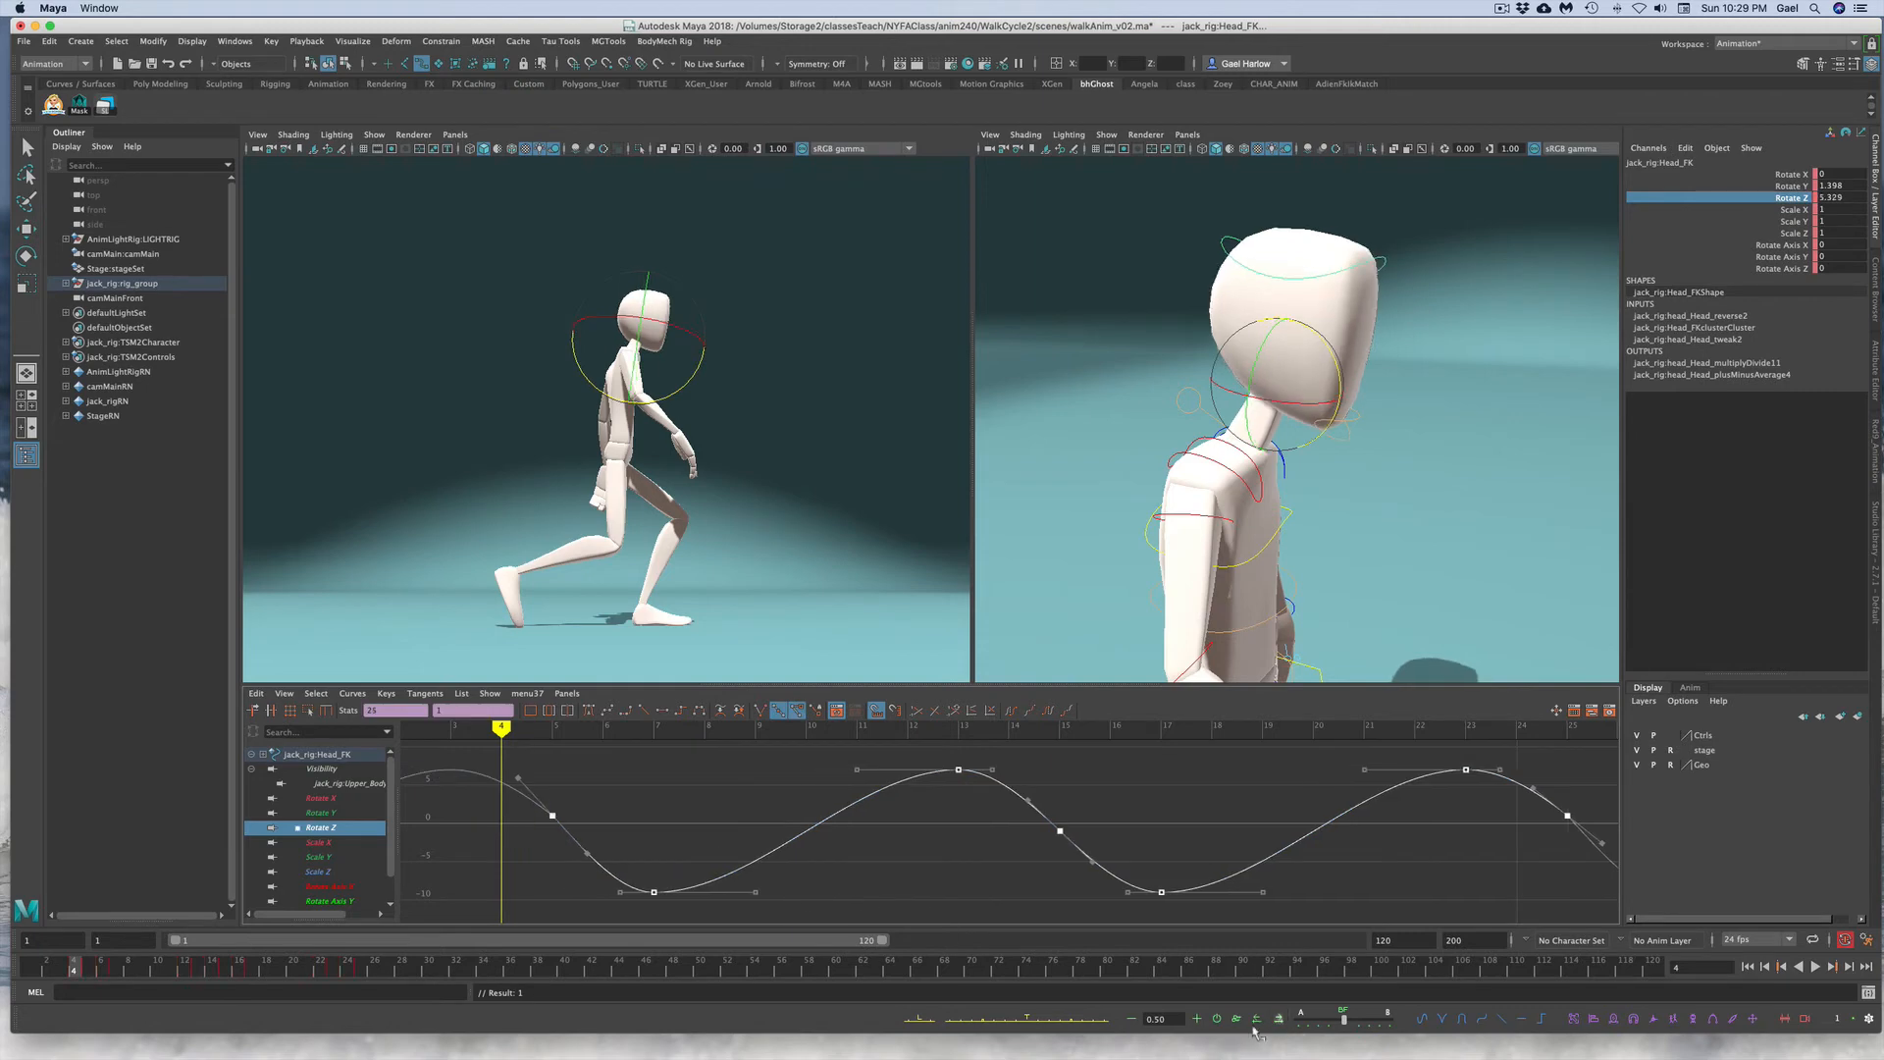
left_click(959, 879)
key("alt+v")
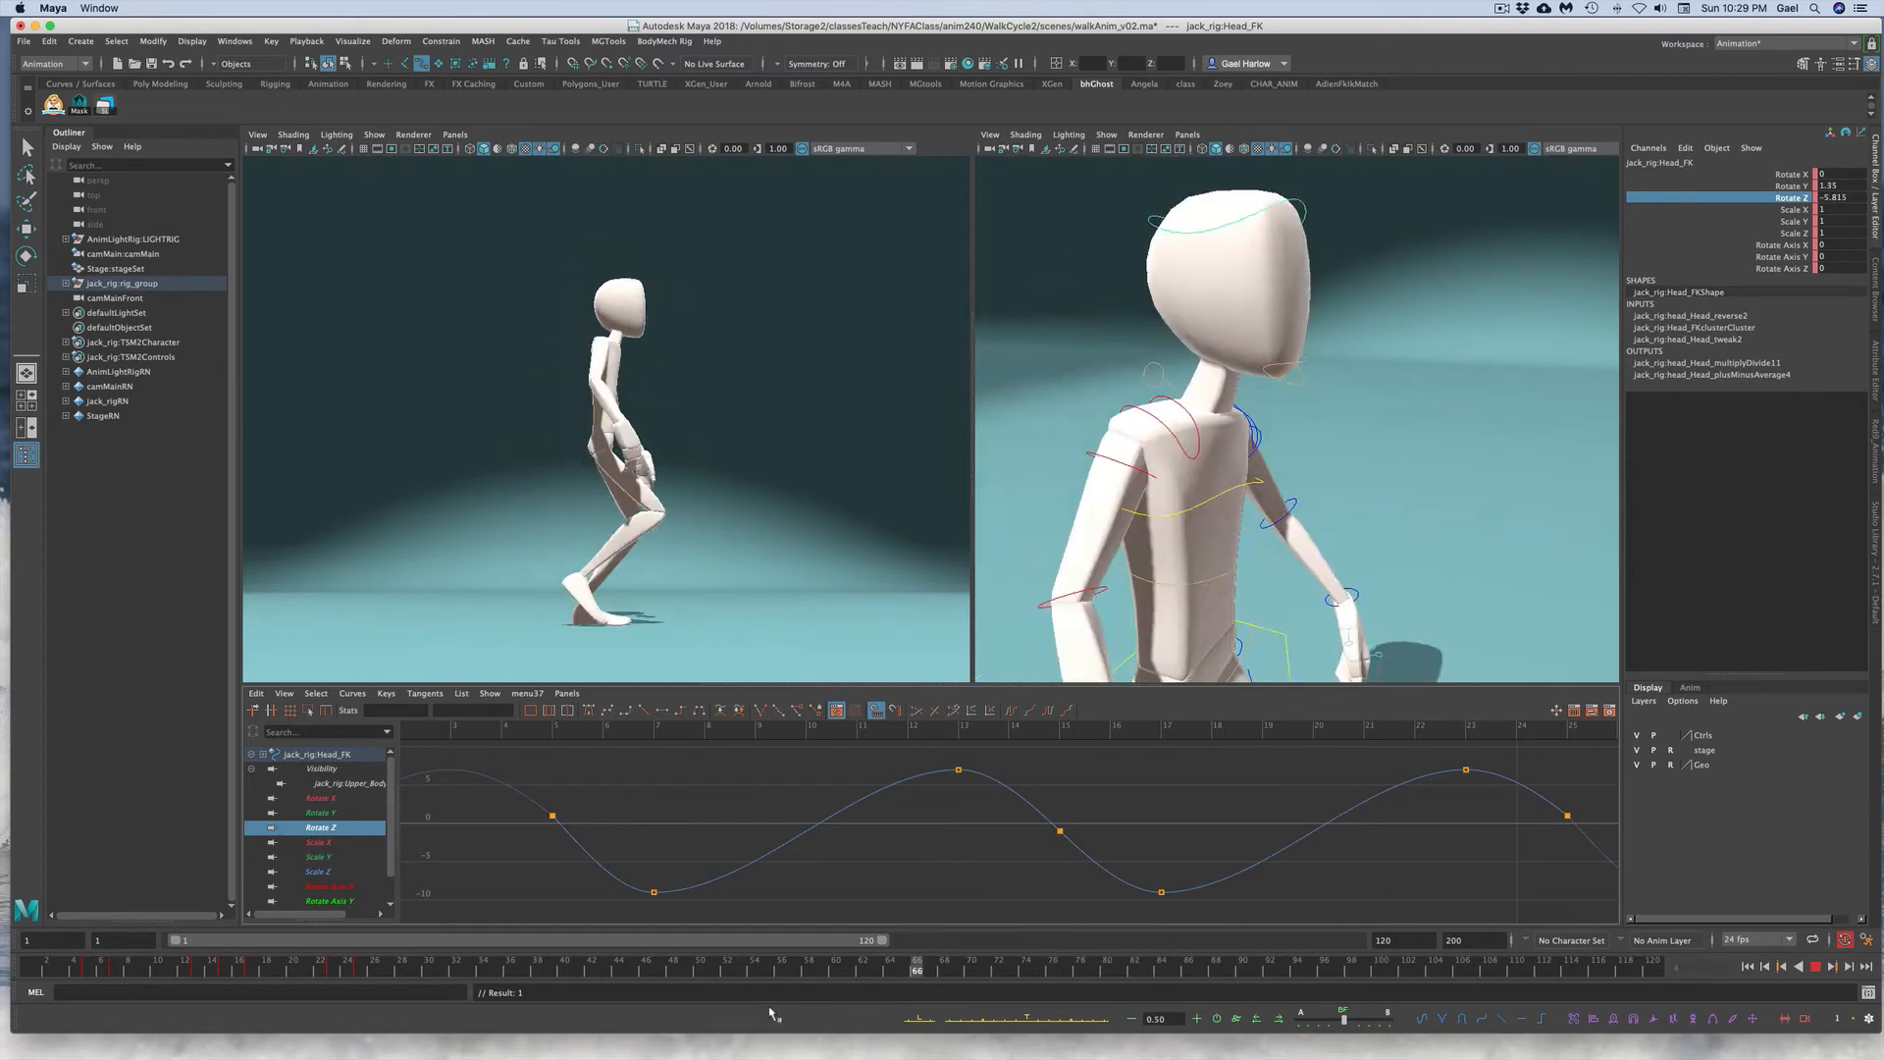
Step: Try raising the head FK control's Rotate Z key at frame 13, then undo it
left_click_drag(295, 964, 199, 965)
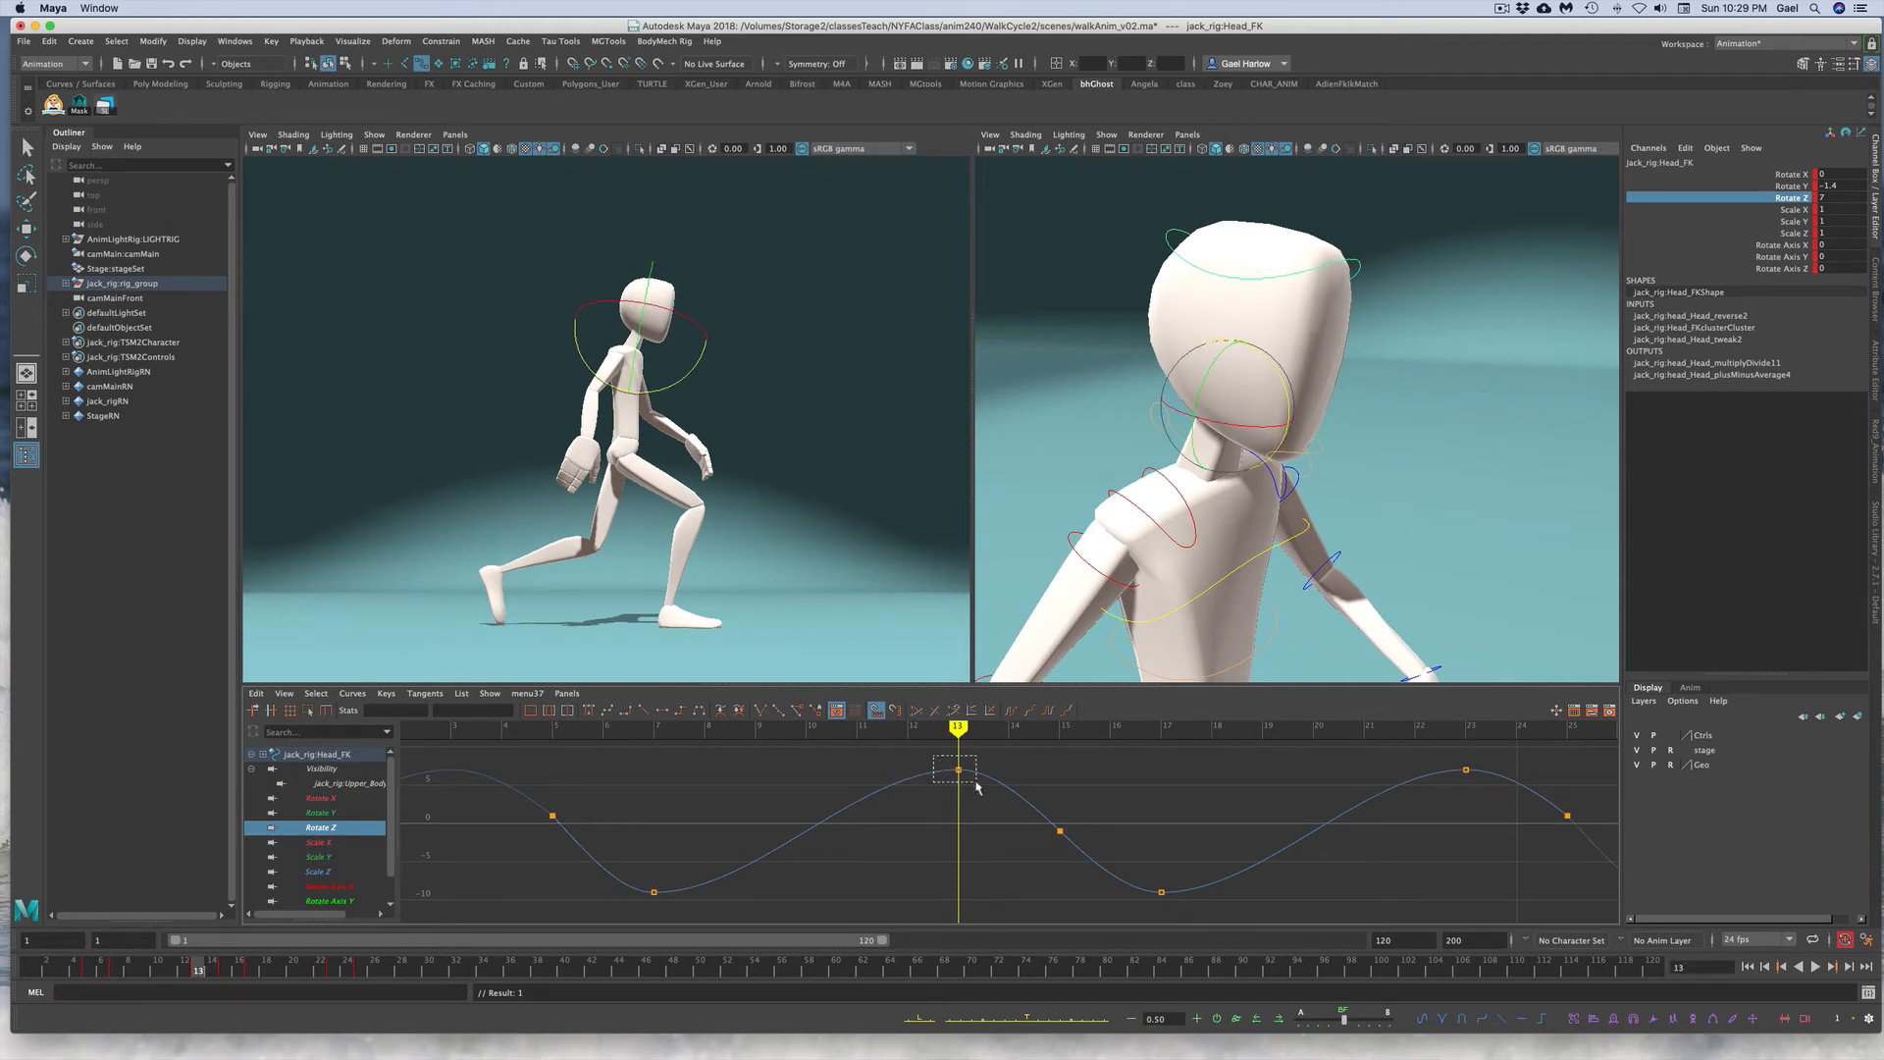
left_click(958, 770)
middle_click_drag(973, 797, 959, 728)
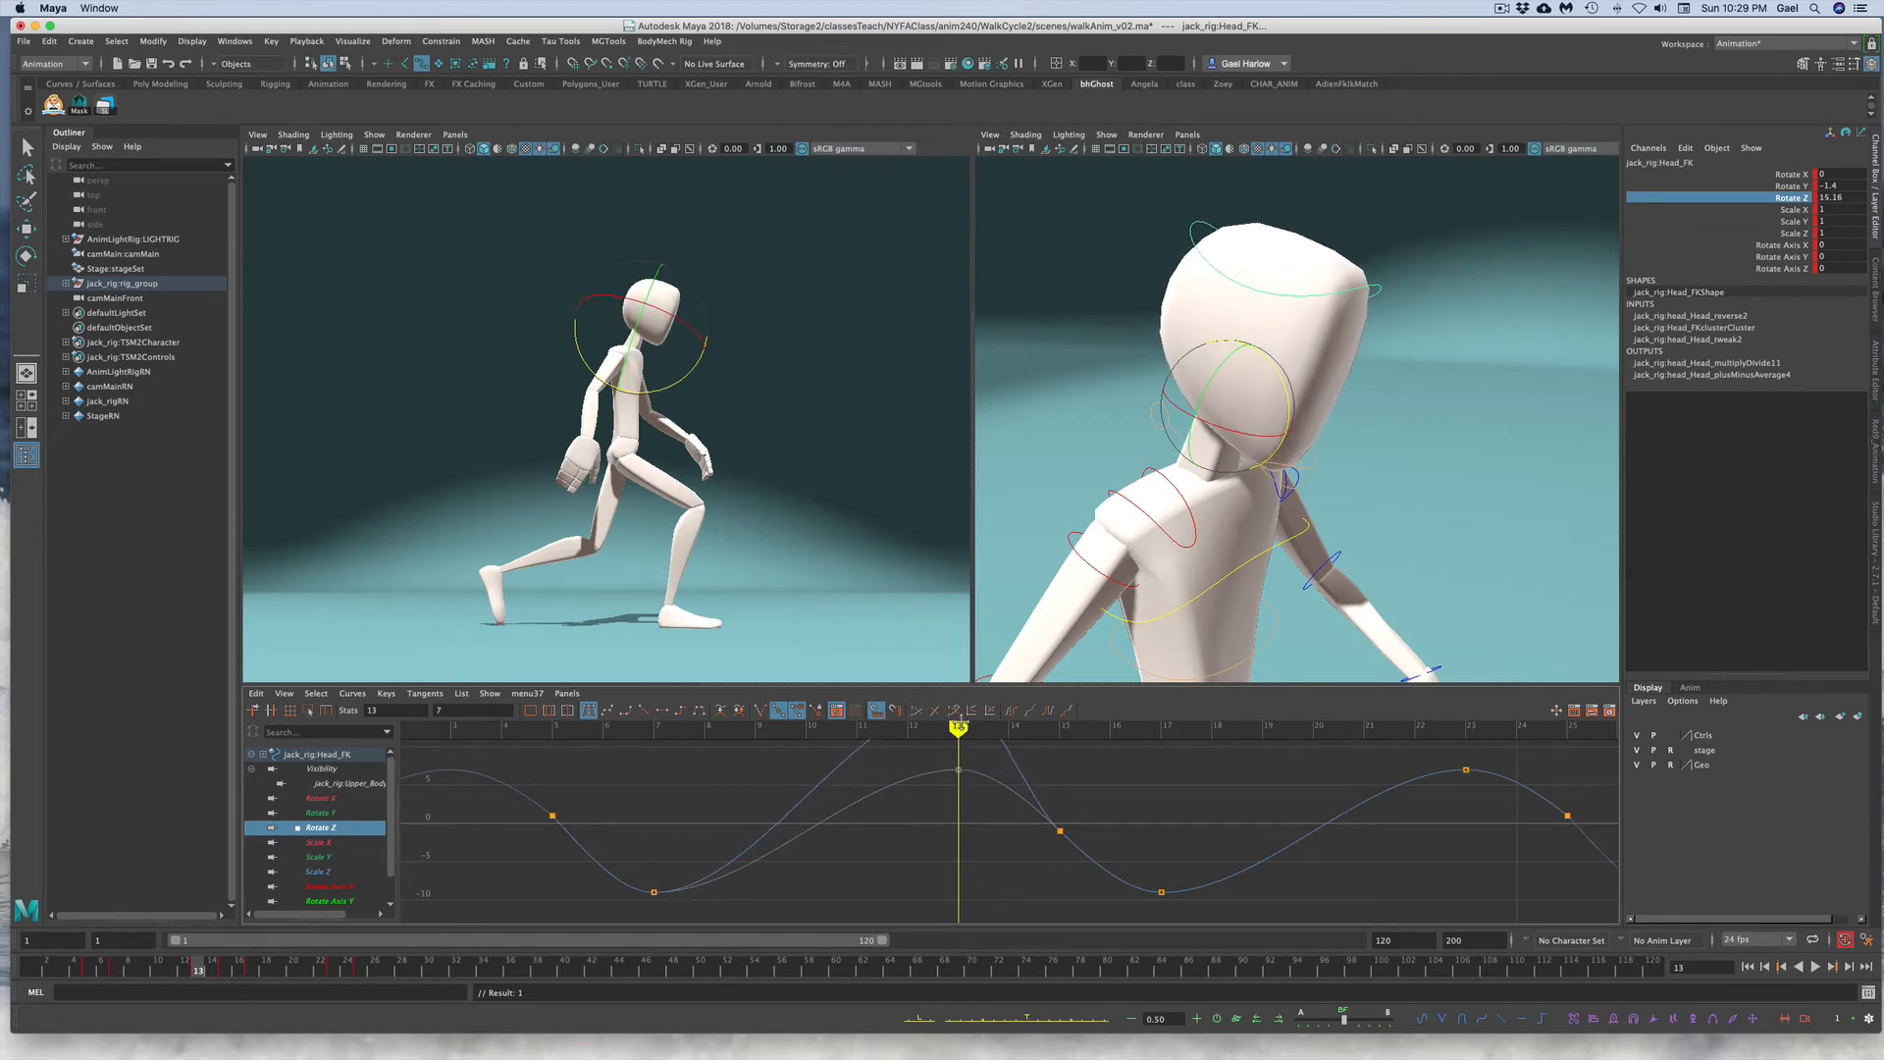
key("ctrl+z")
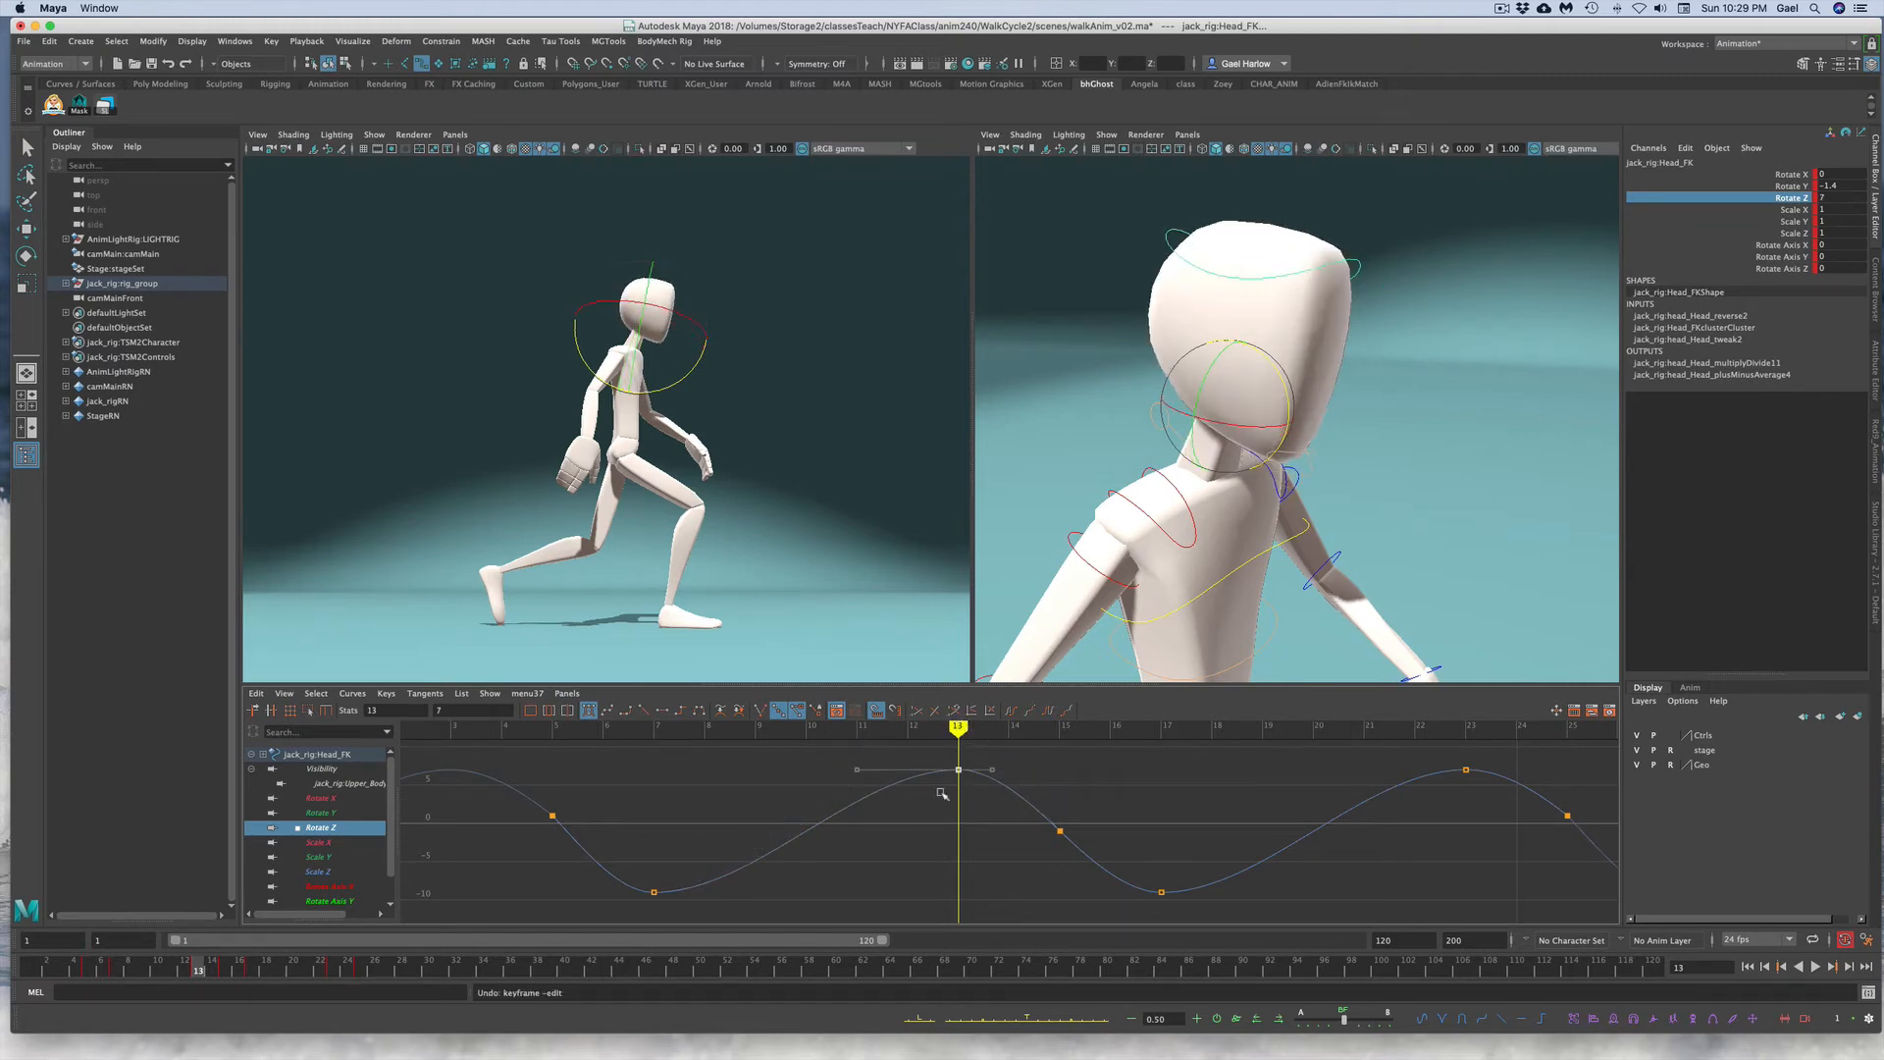
Step: Play back and scrub the timeline to review the head motion
key("alt+v")
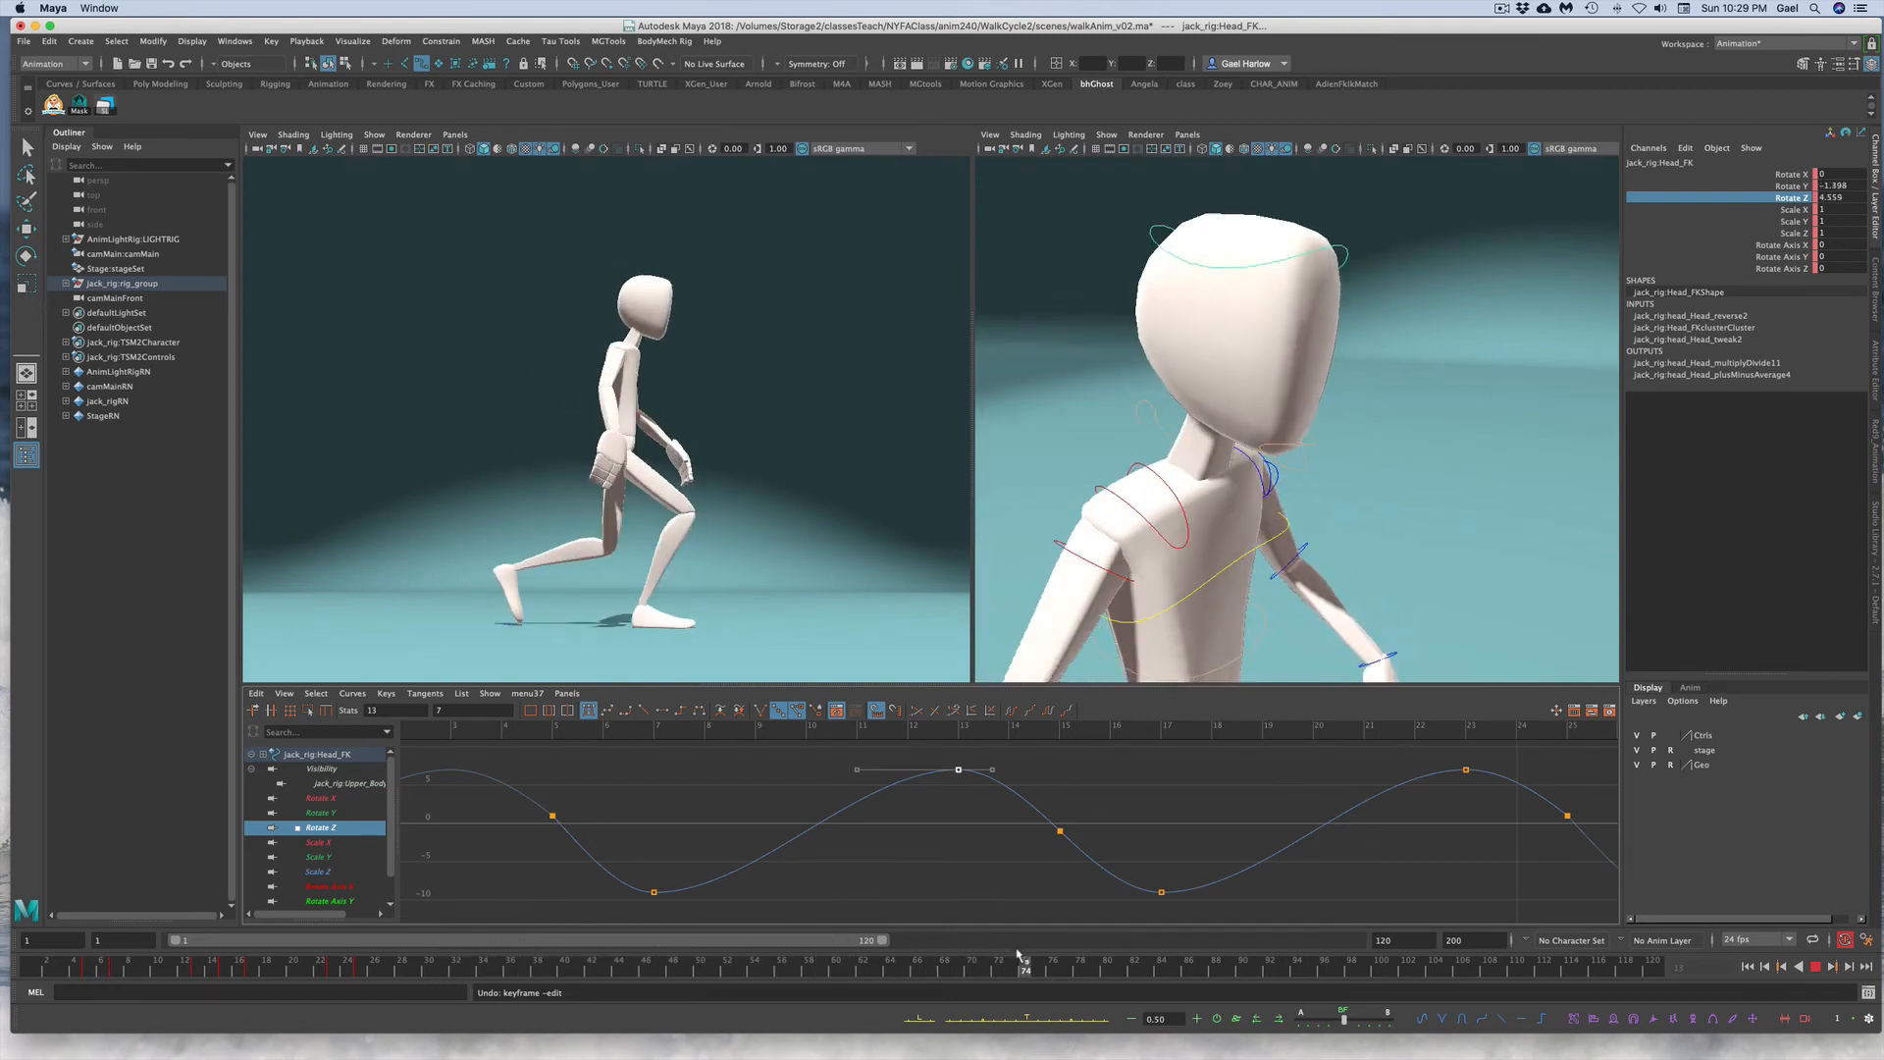
left_click(1134, 964)
mouse_move(1881, 1055)
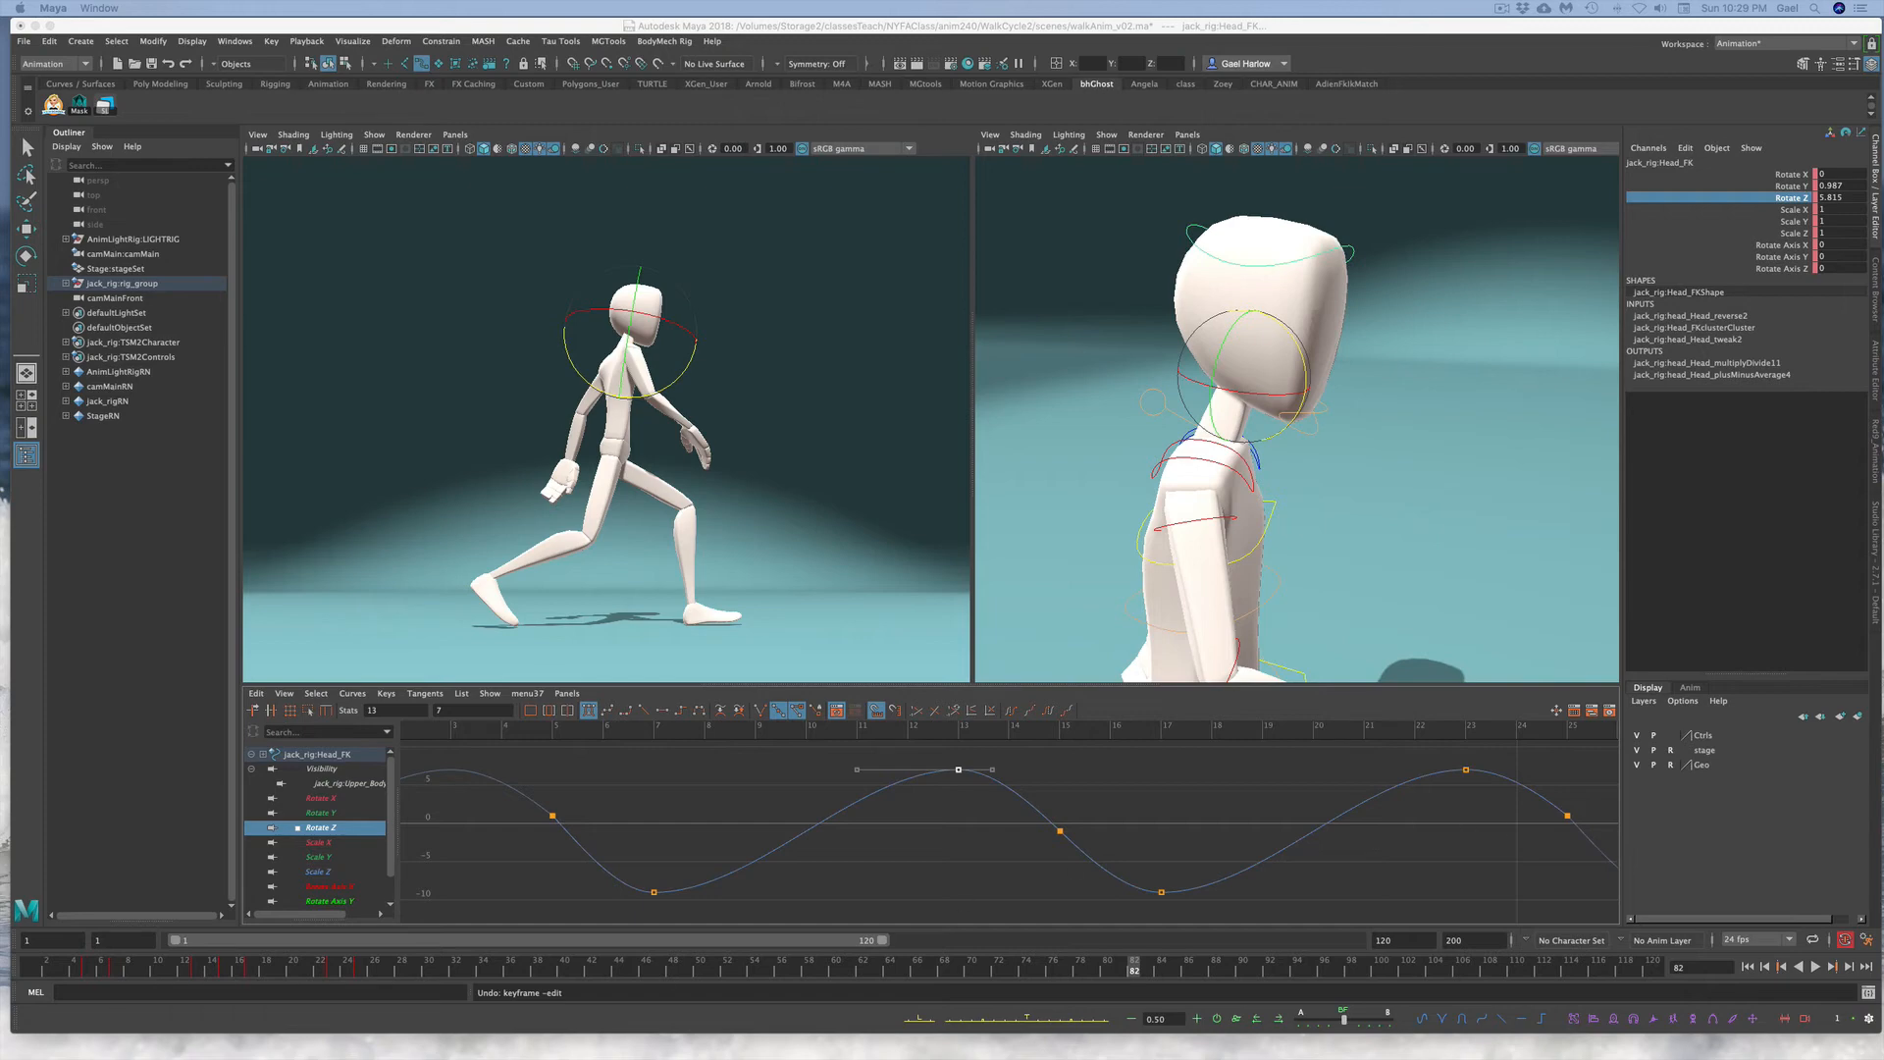
left_click_drag(89, 969, 149, 968)
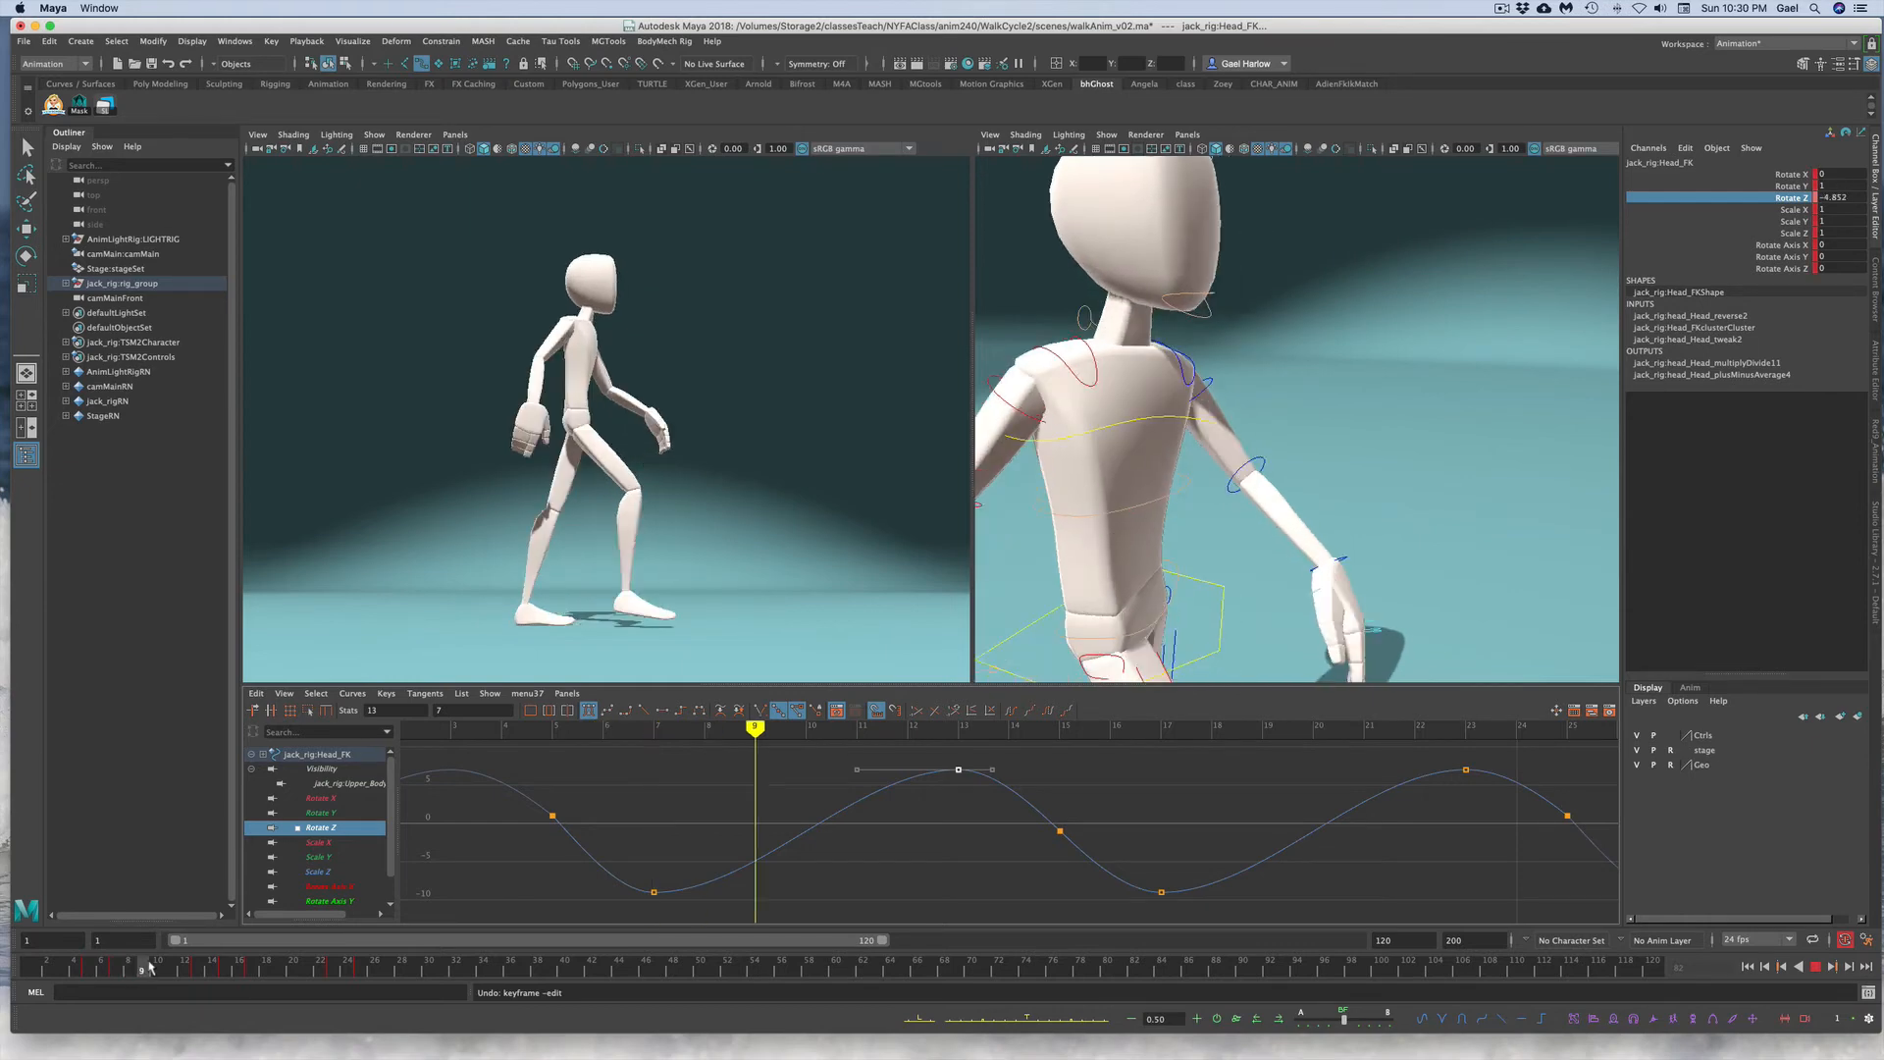
left_click_drag(149, 968, 170, 966)
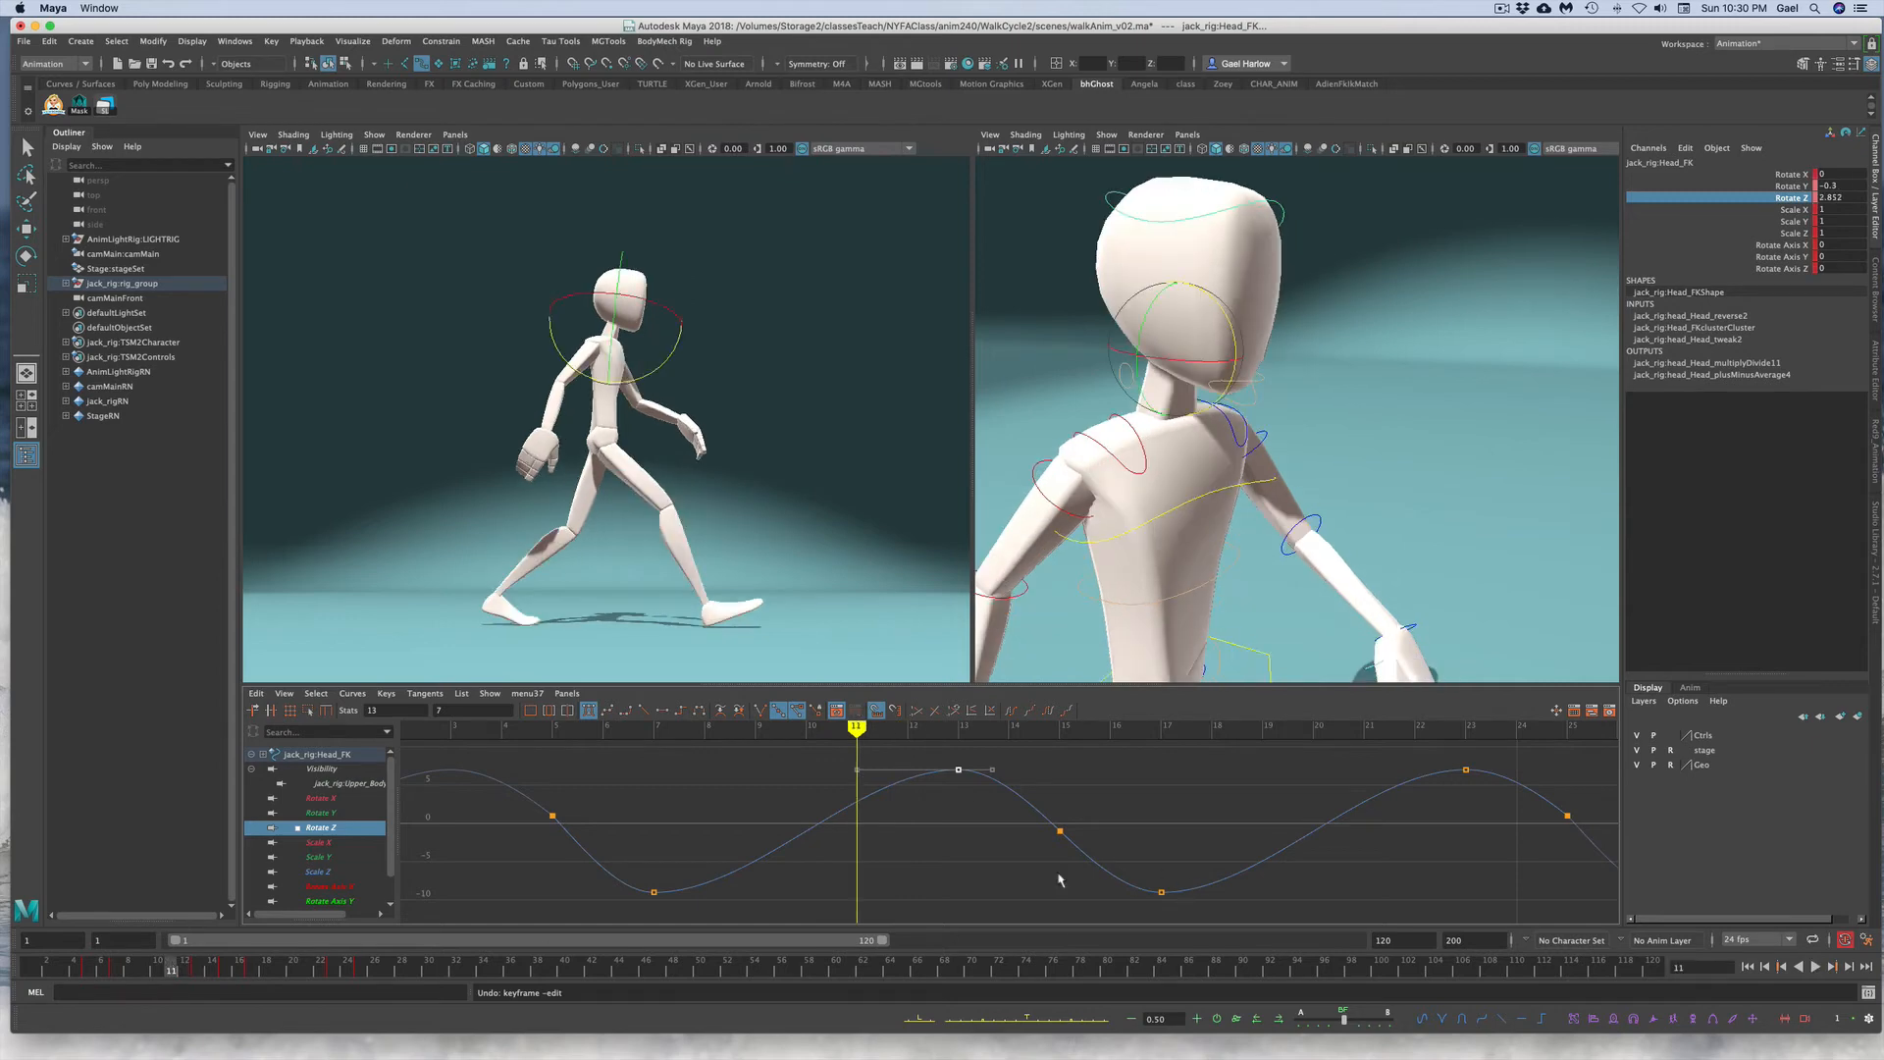
left_click(994, 885)
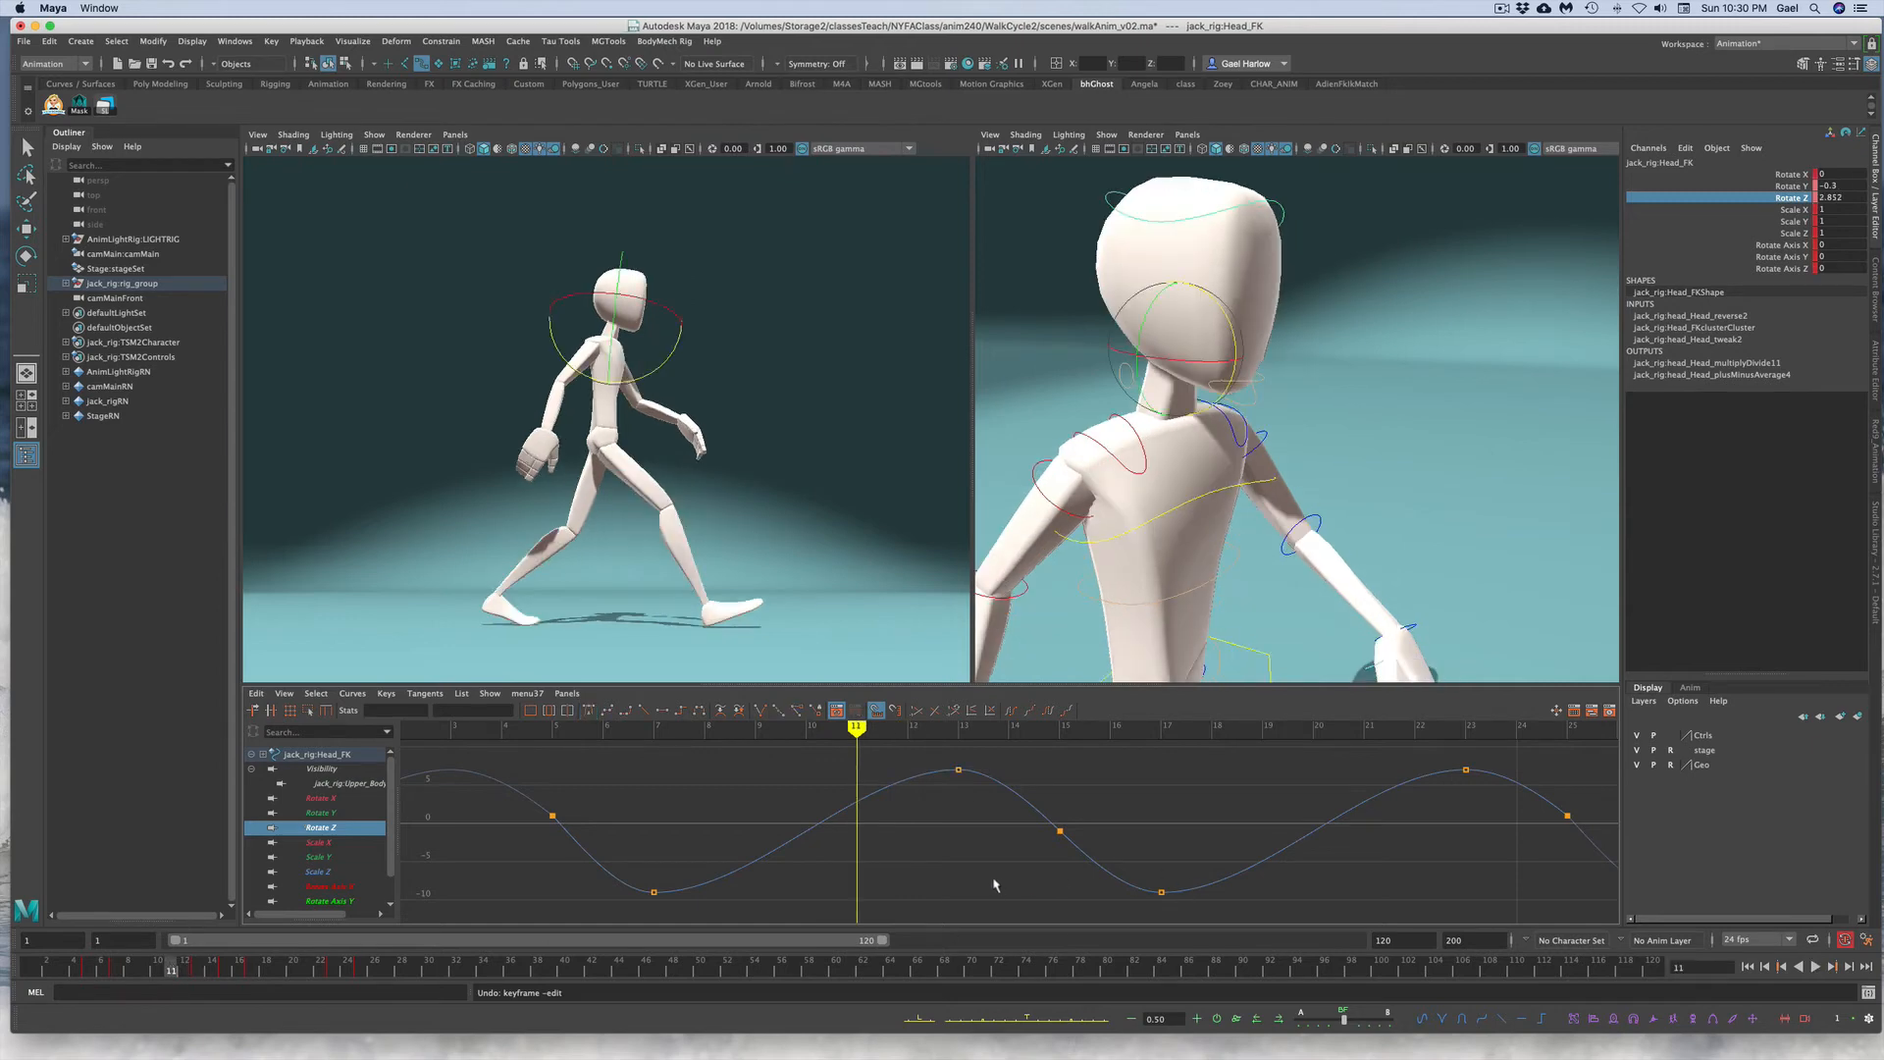
Step: Compare the head neck and head FK controls' Rotate Z curves while scrubbing and playing the animation
left_click(1379, 356)
left_click(1118, 356)
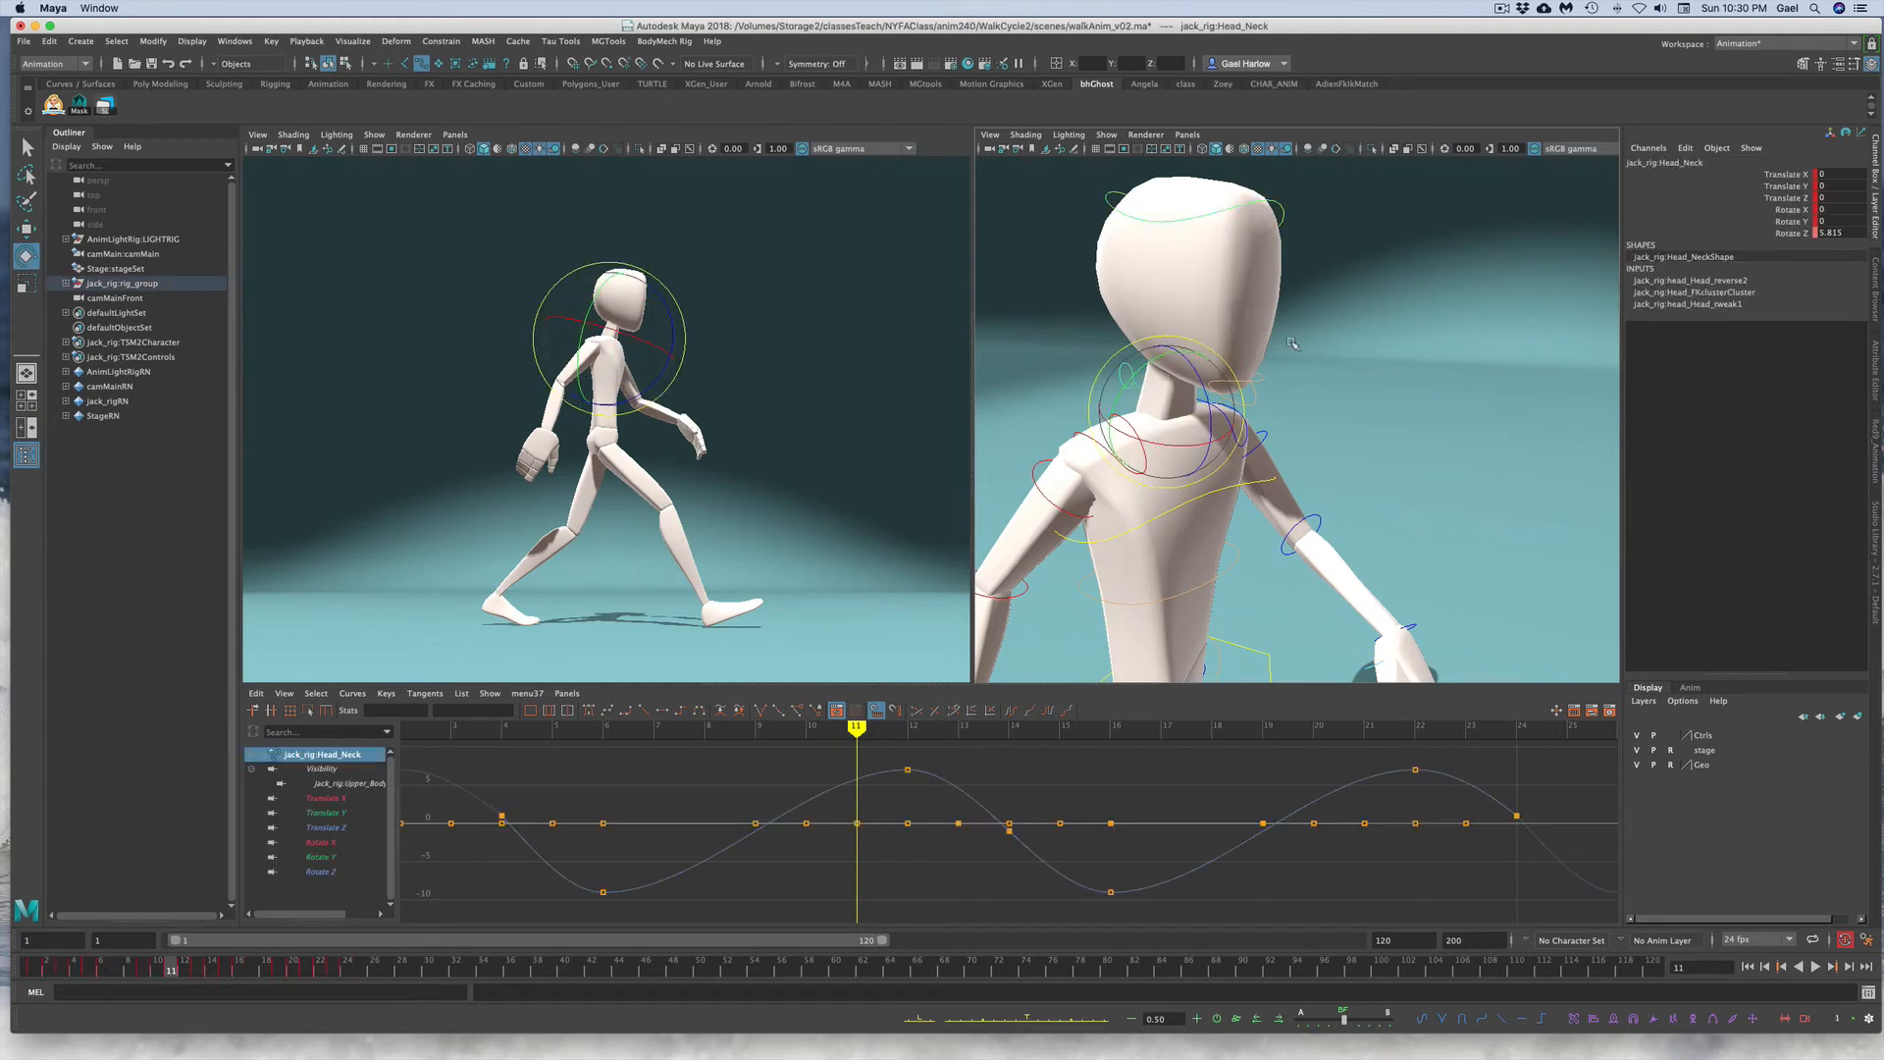
left_click(1278, 206)
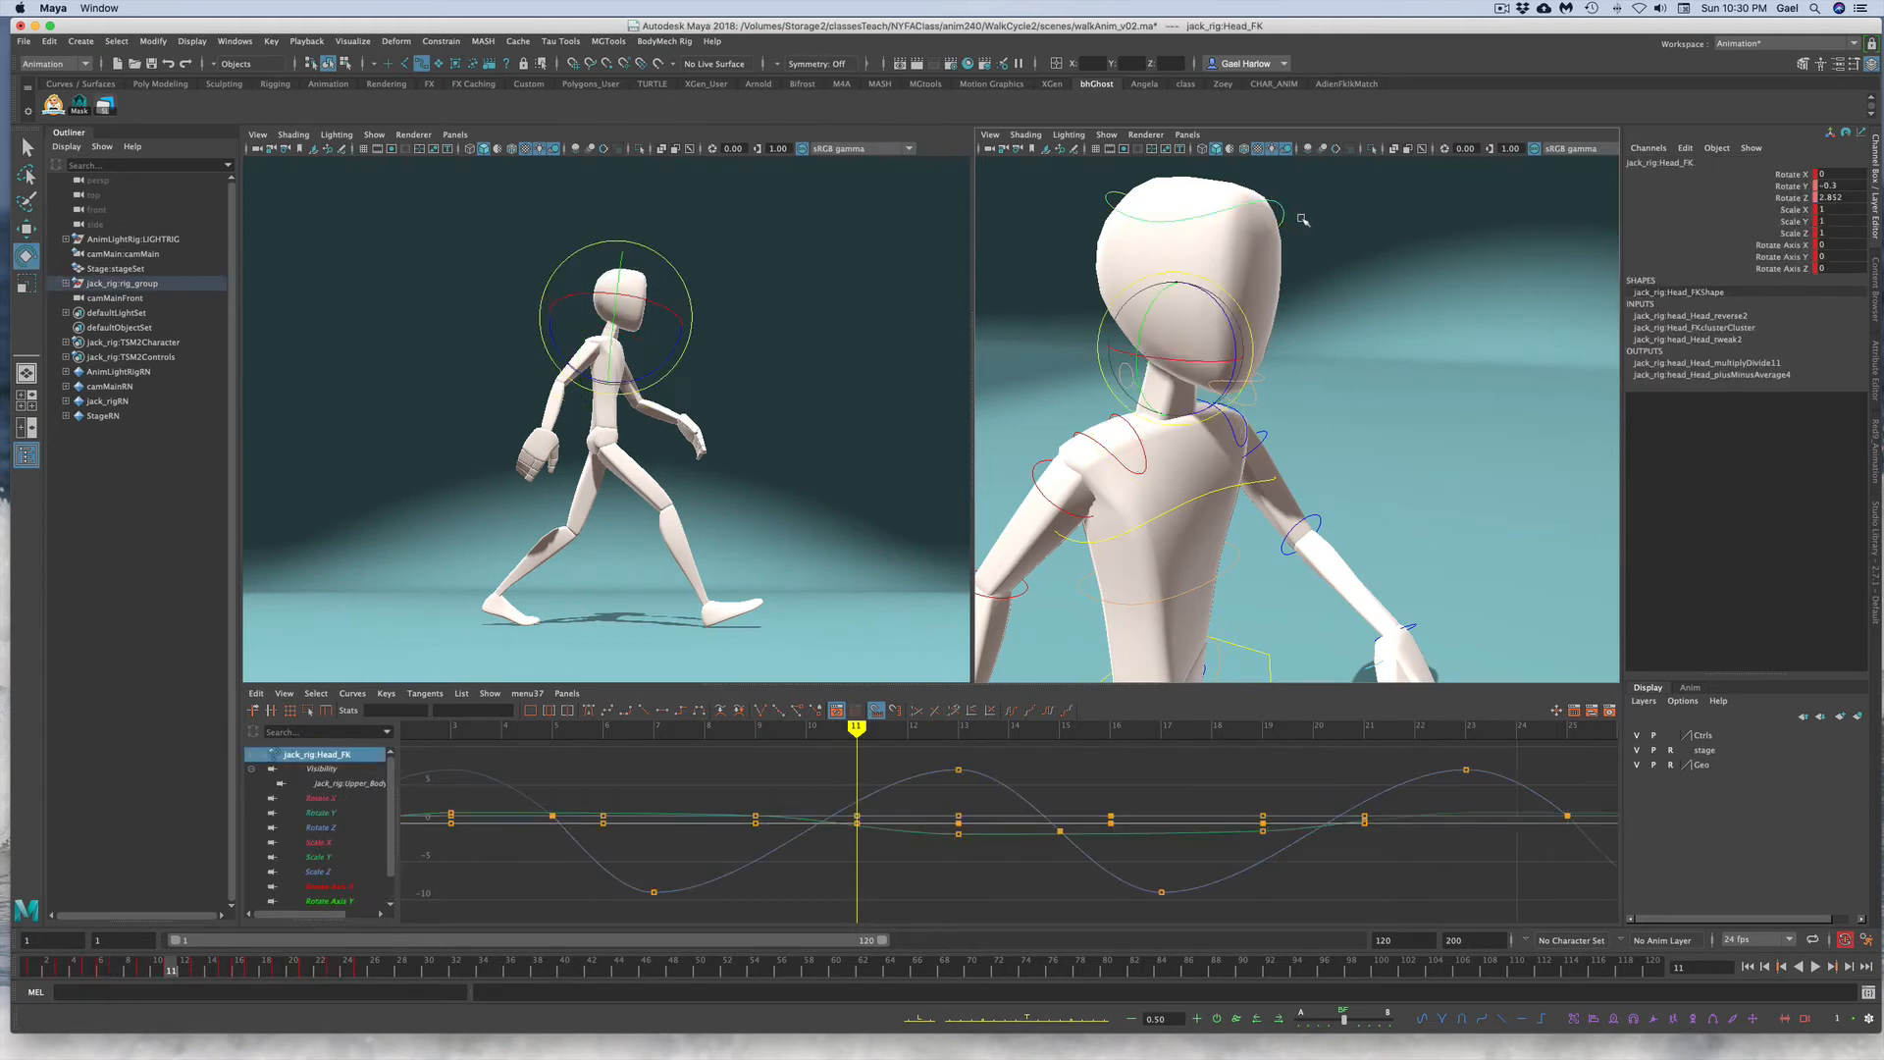
left_click(1788, 198)
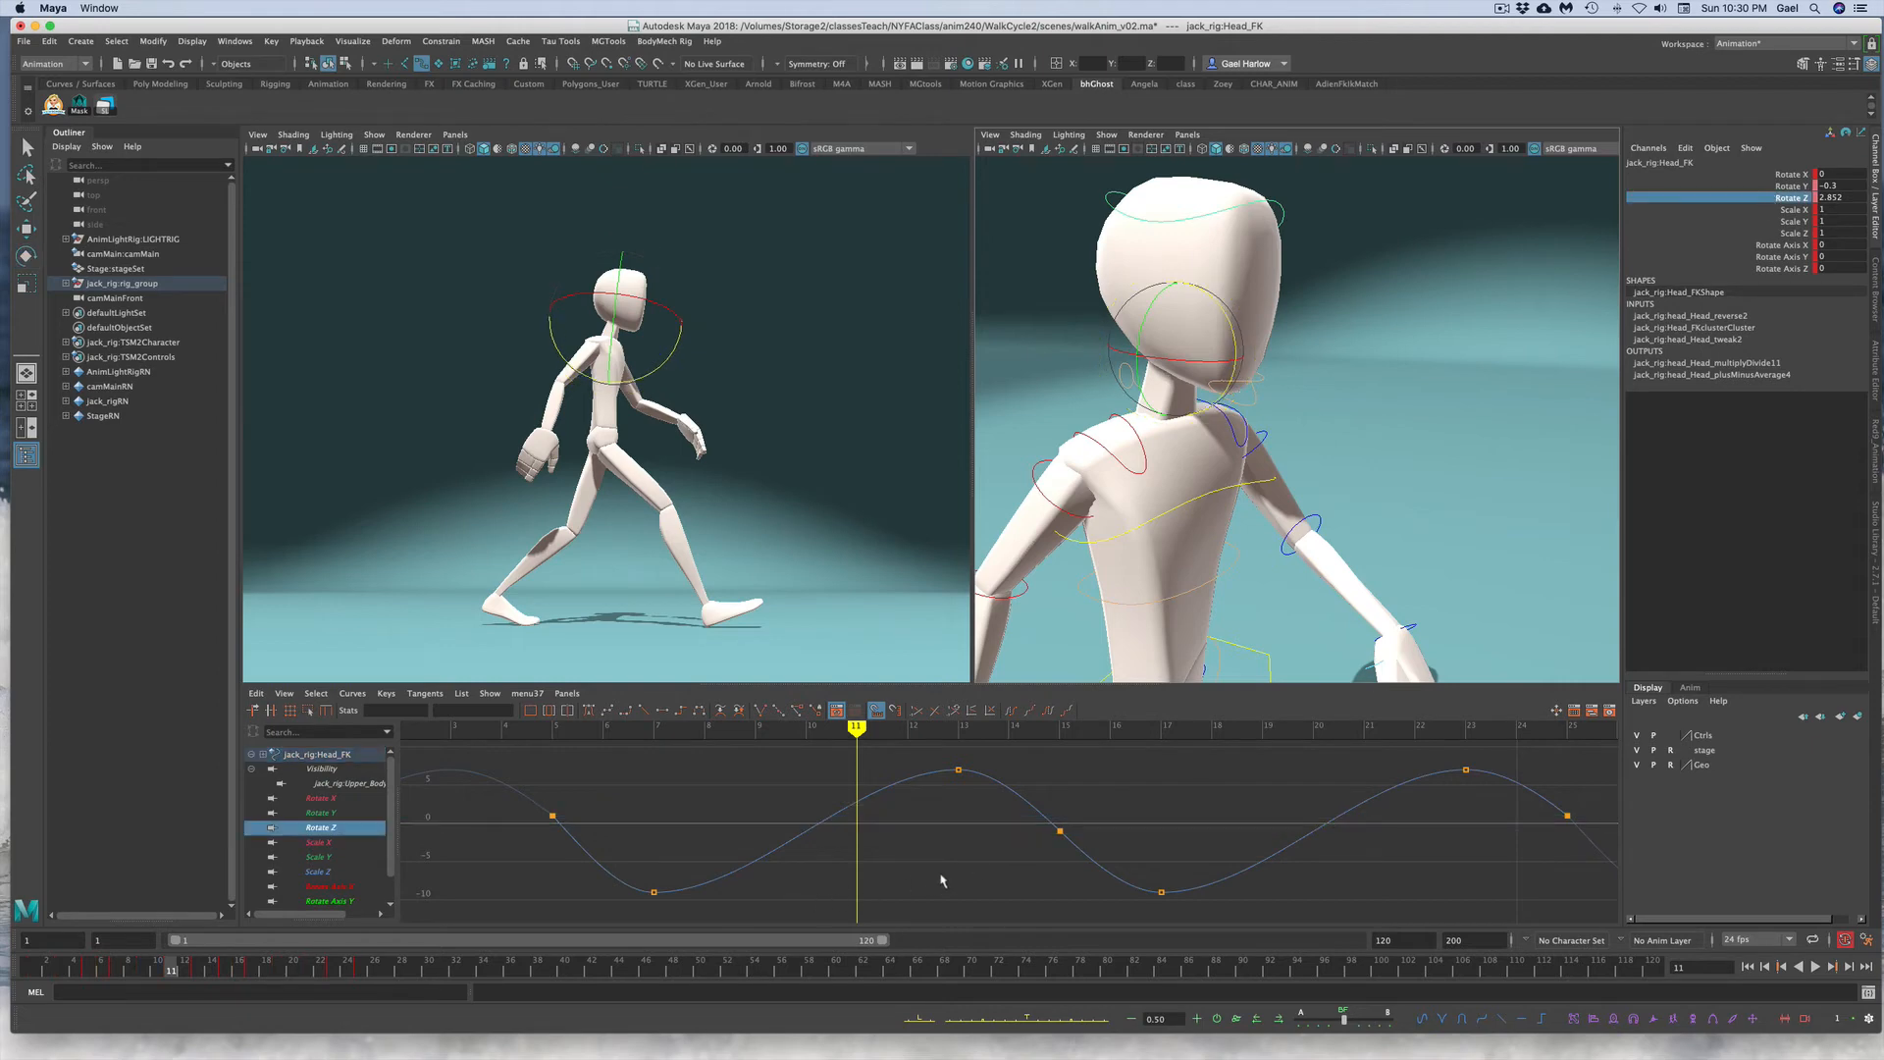
key("f")
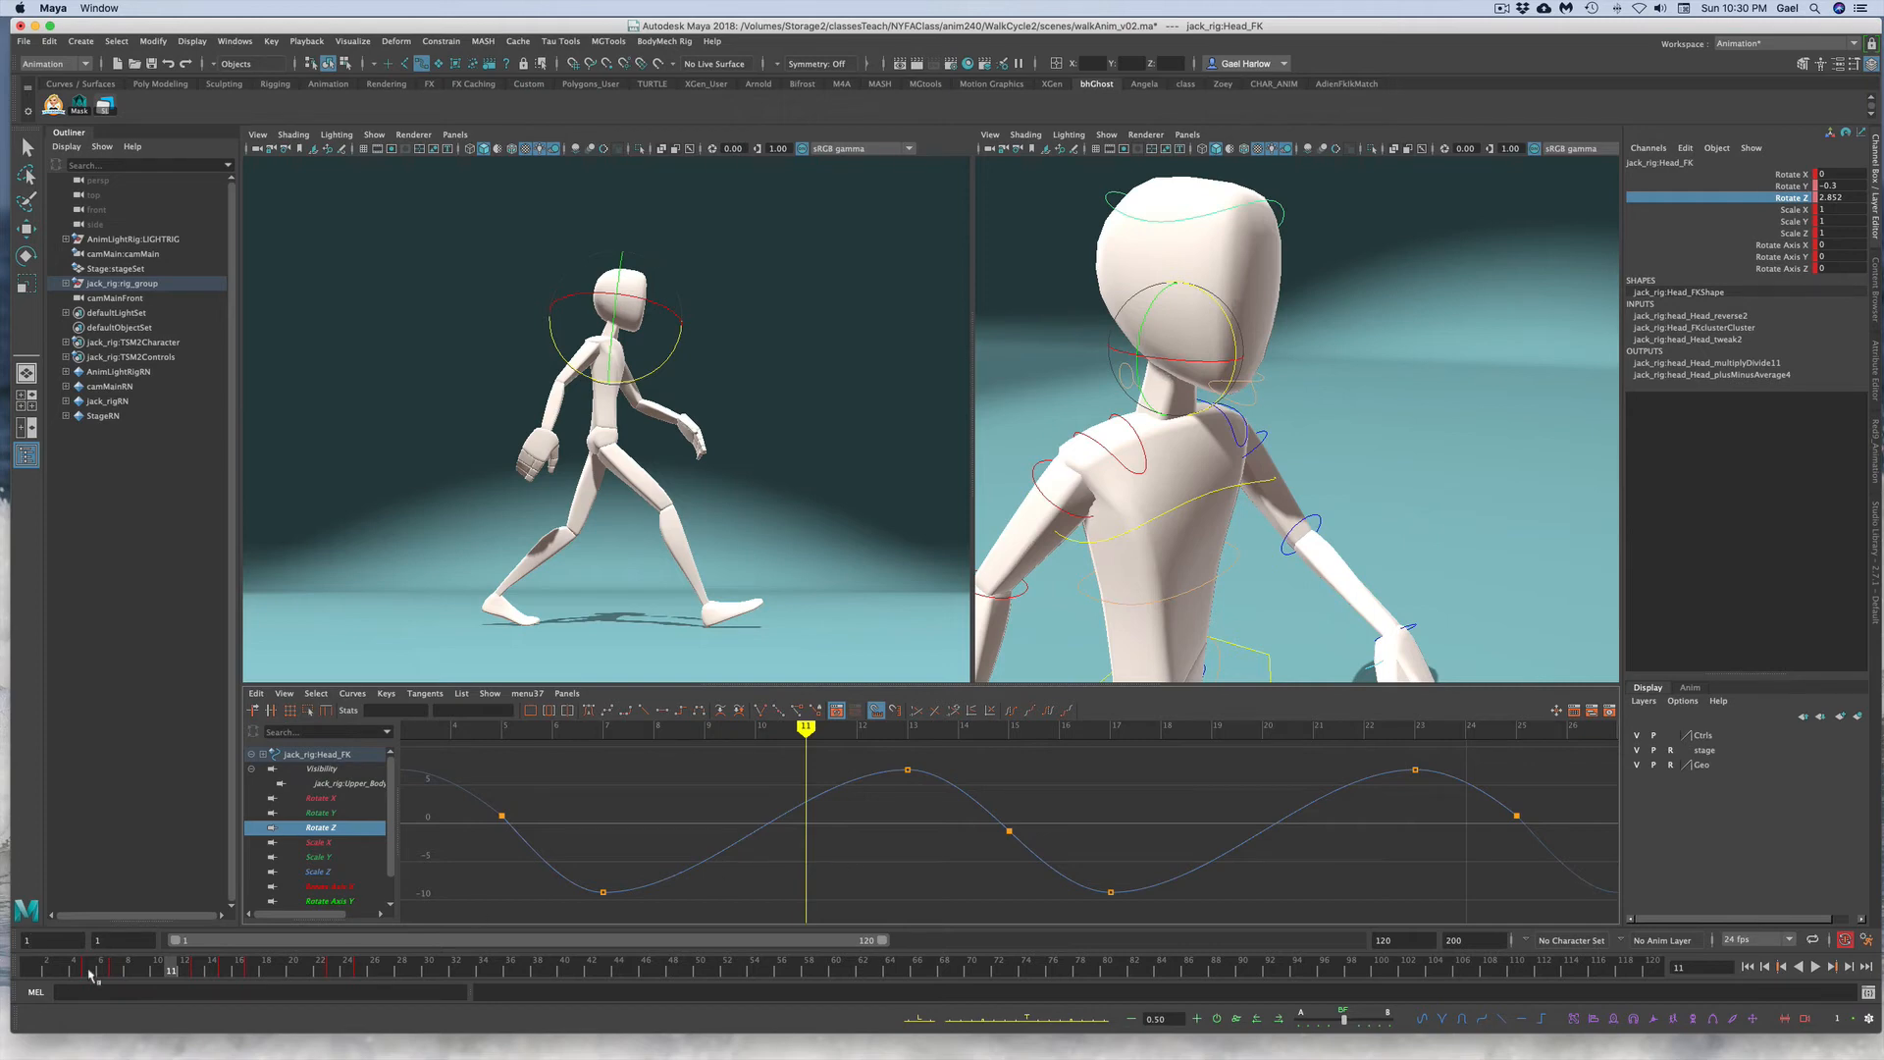
left_click_drag(88, 973, 34, 960)
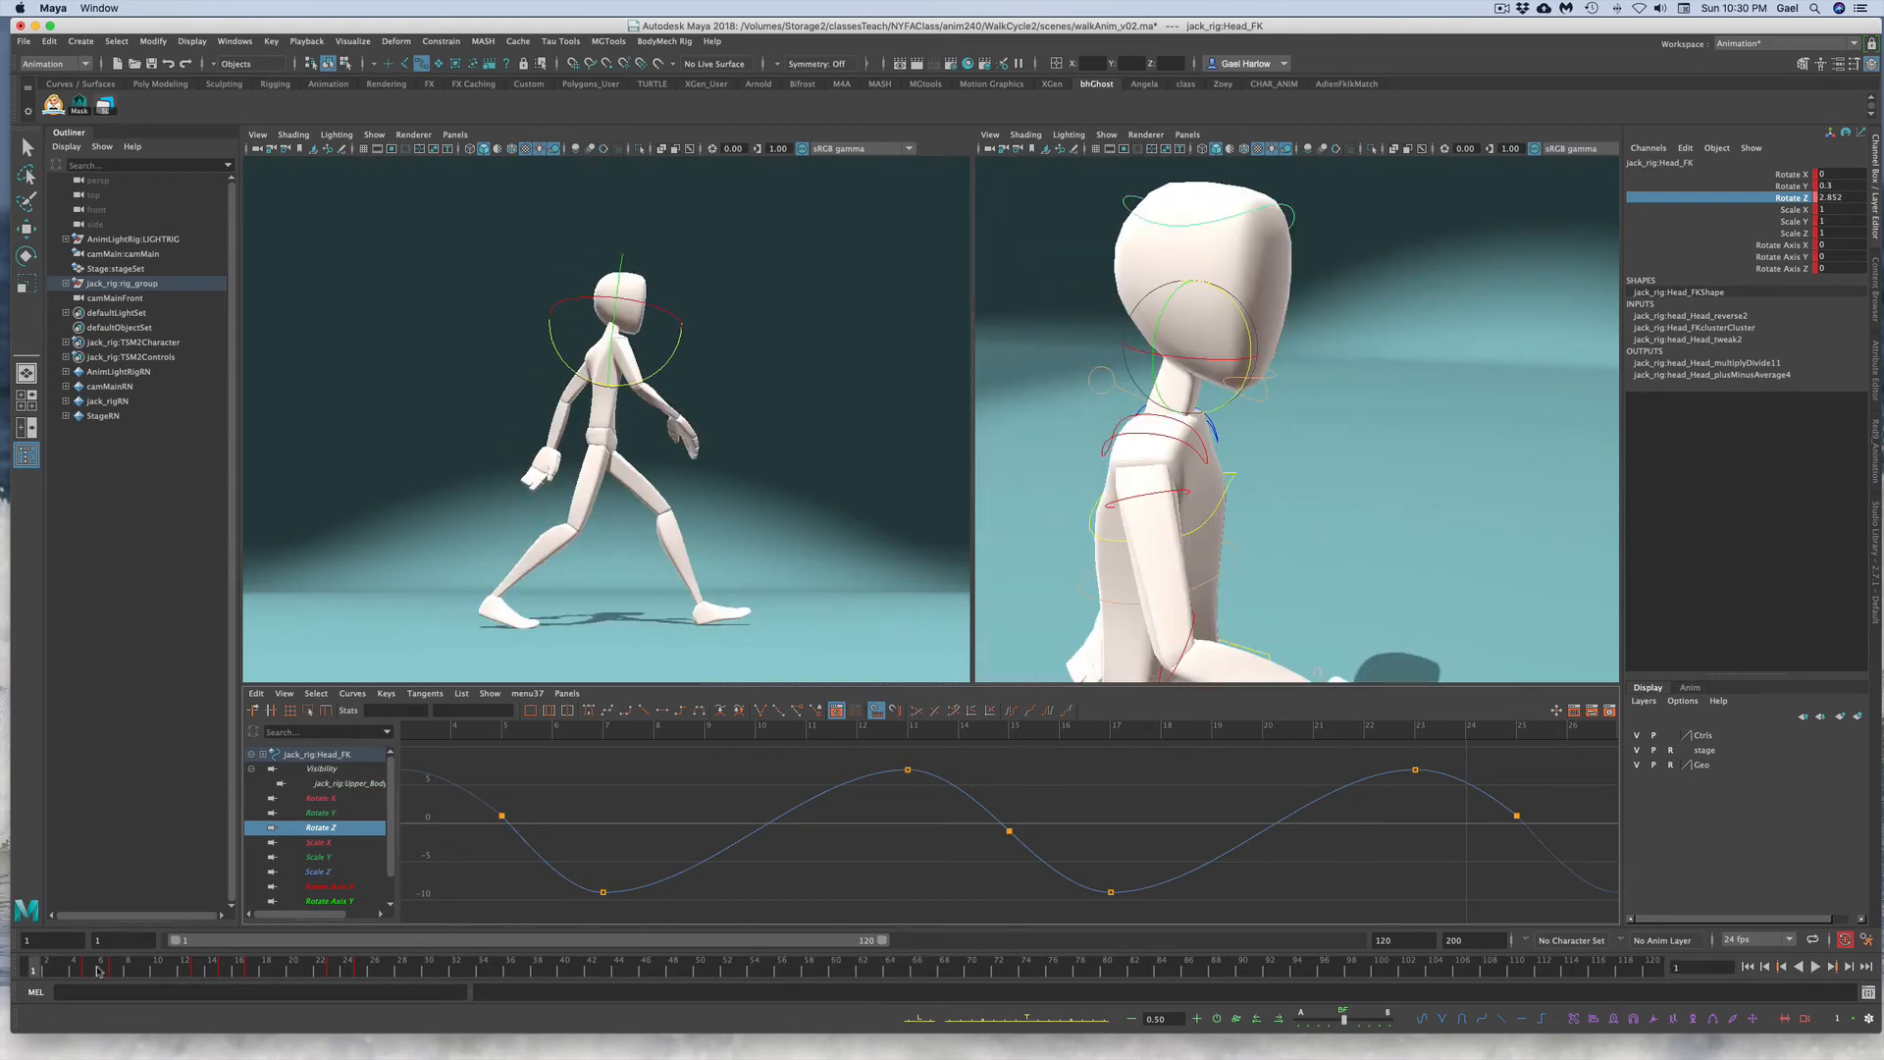
key("alt+v")
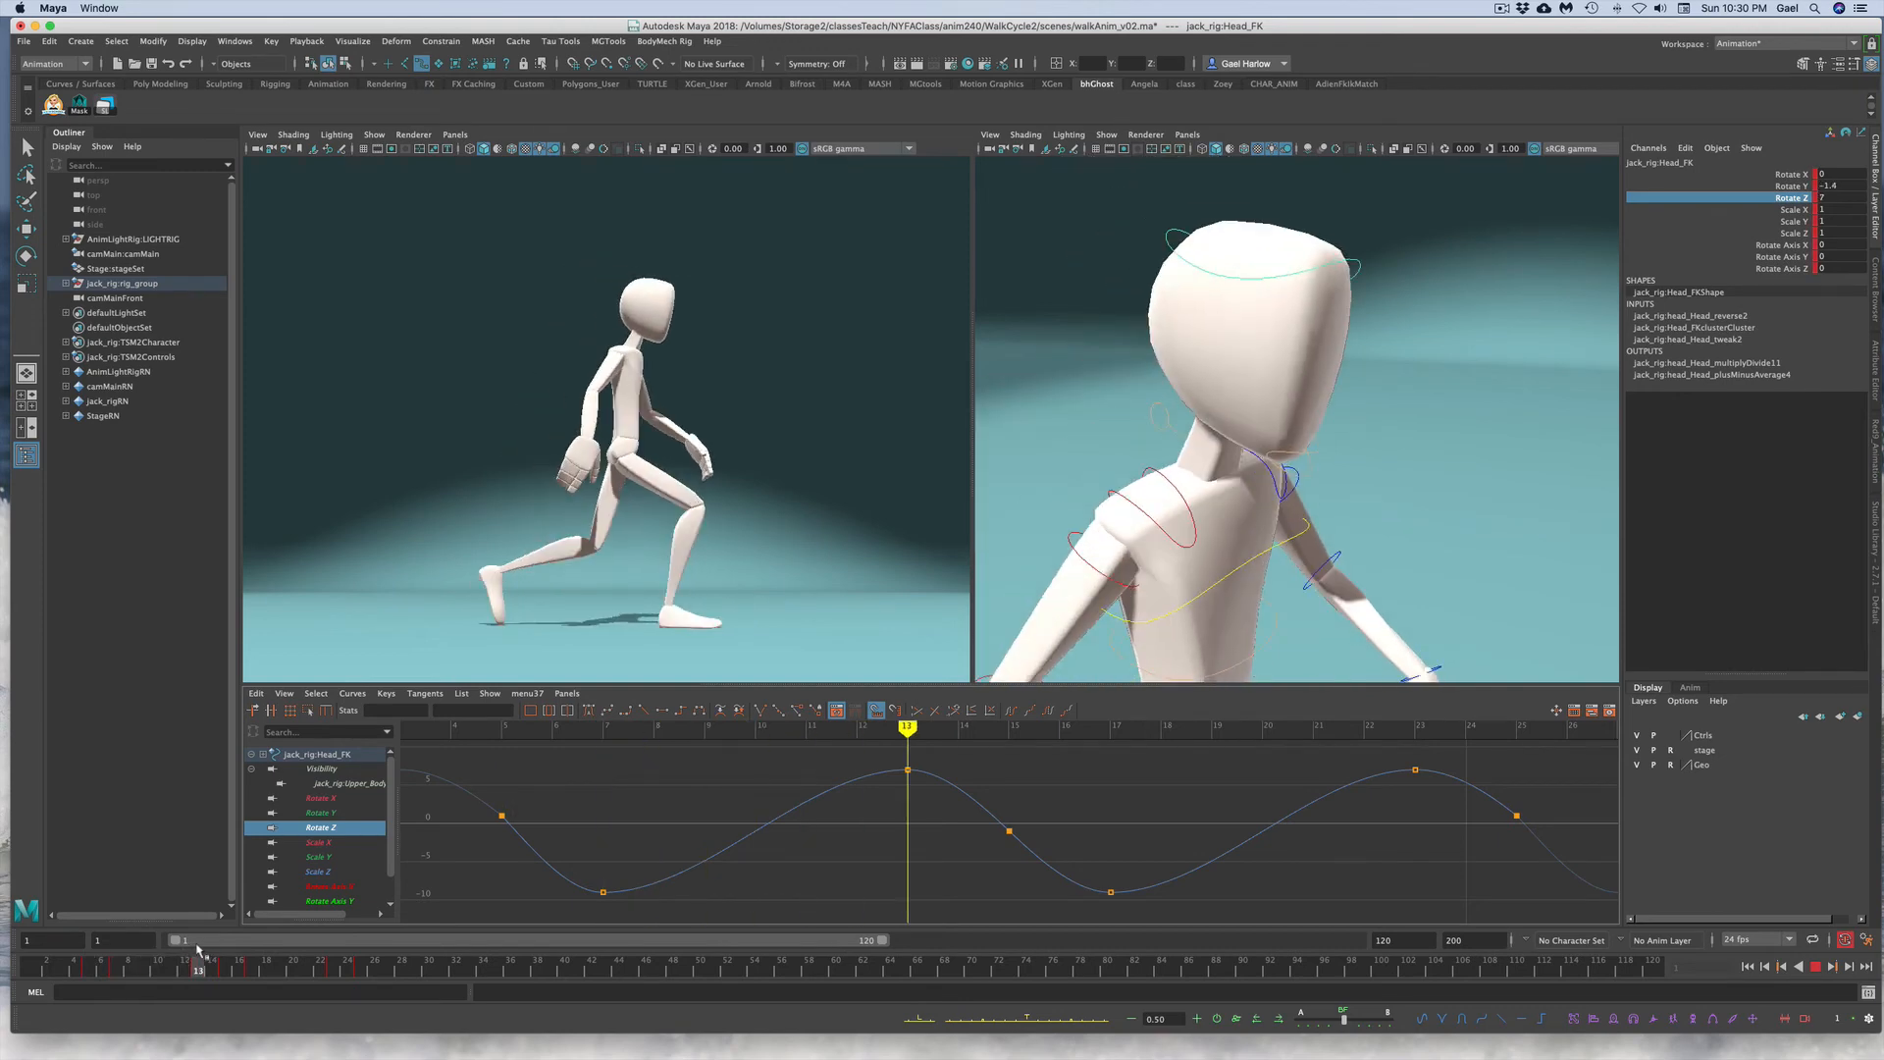
Step: Try moving the head FK control's Rotate Z key at frame 13 down, then undo it
mouse_move(221, 948)
left_mouse_down()
mouse_move(237, 947)
mouse_move(183, 949)
mouse_move(200, 951)
left_mouse_up()
left_click_drag(200, 949, 200, 948)
left_click_drag(895, 760, 957, 800)
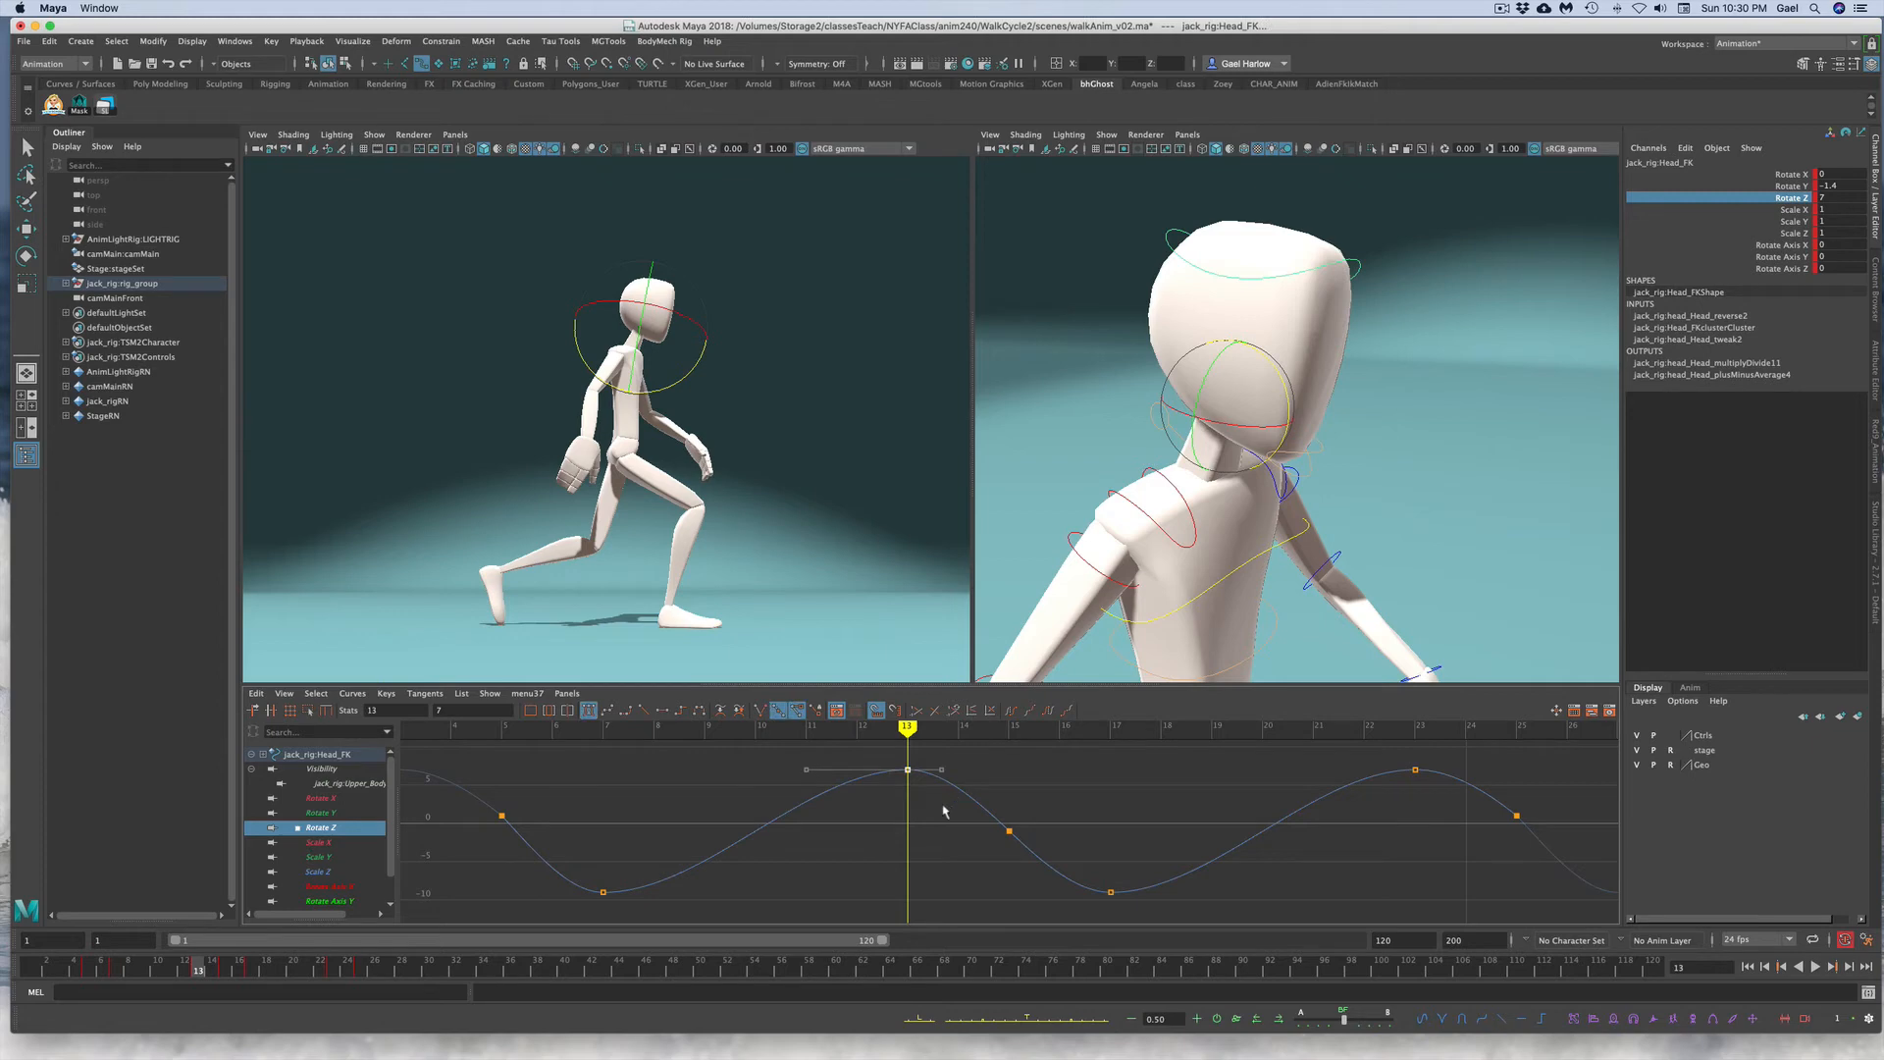
middle_click_drag(944, 810, 944, 899)
key("super+z")
Step: Select both head controls' Rotate Z keys and shift them with a relative offset
left_click(1108, 454)
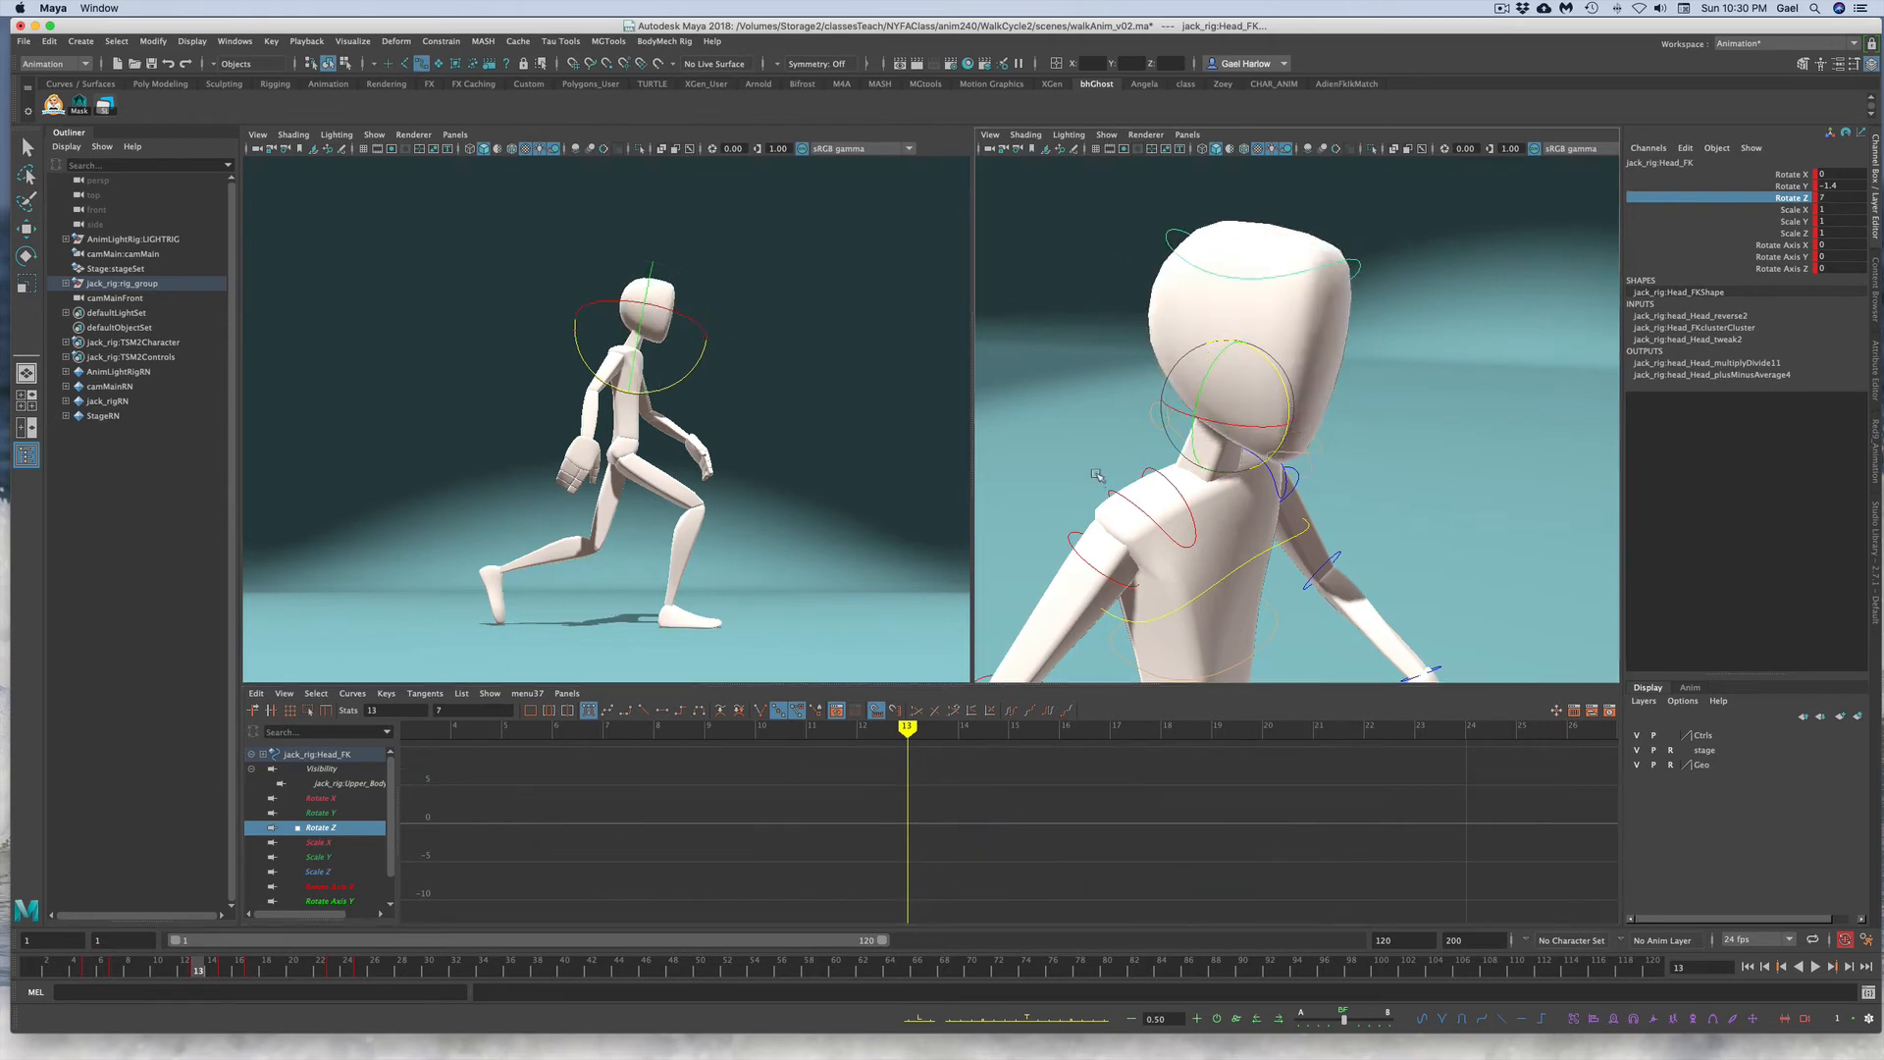
left_click_drag(1148, 399, 1275, 419)
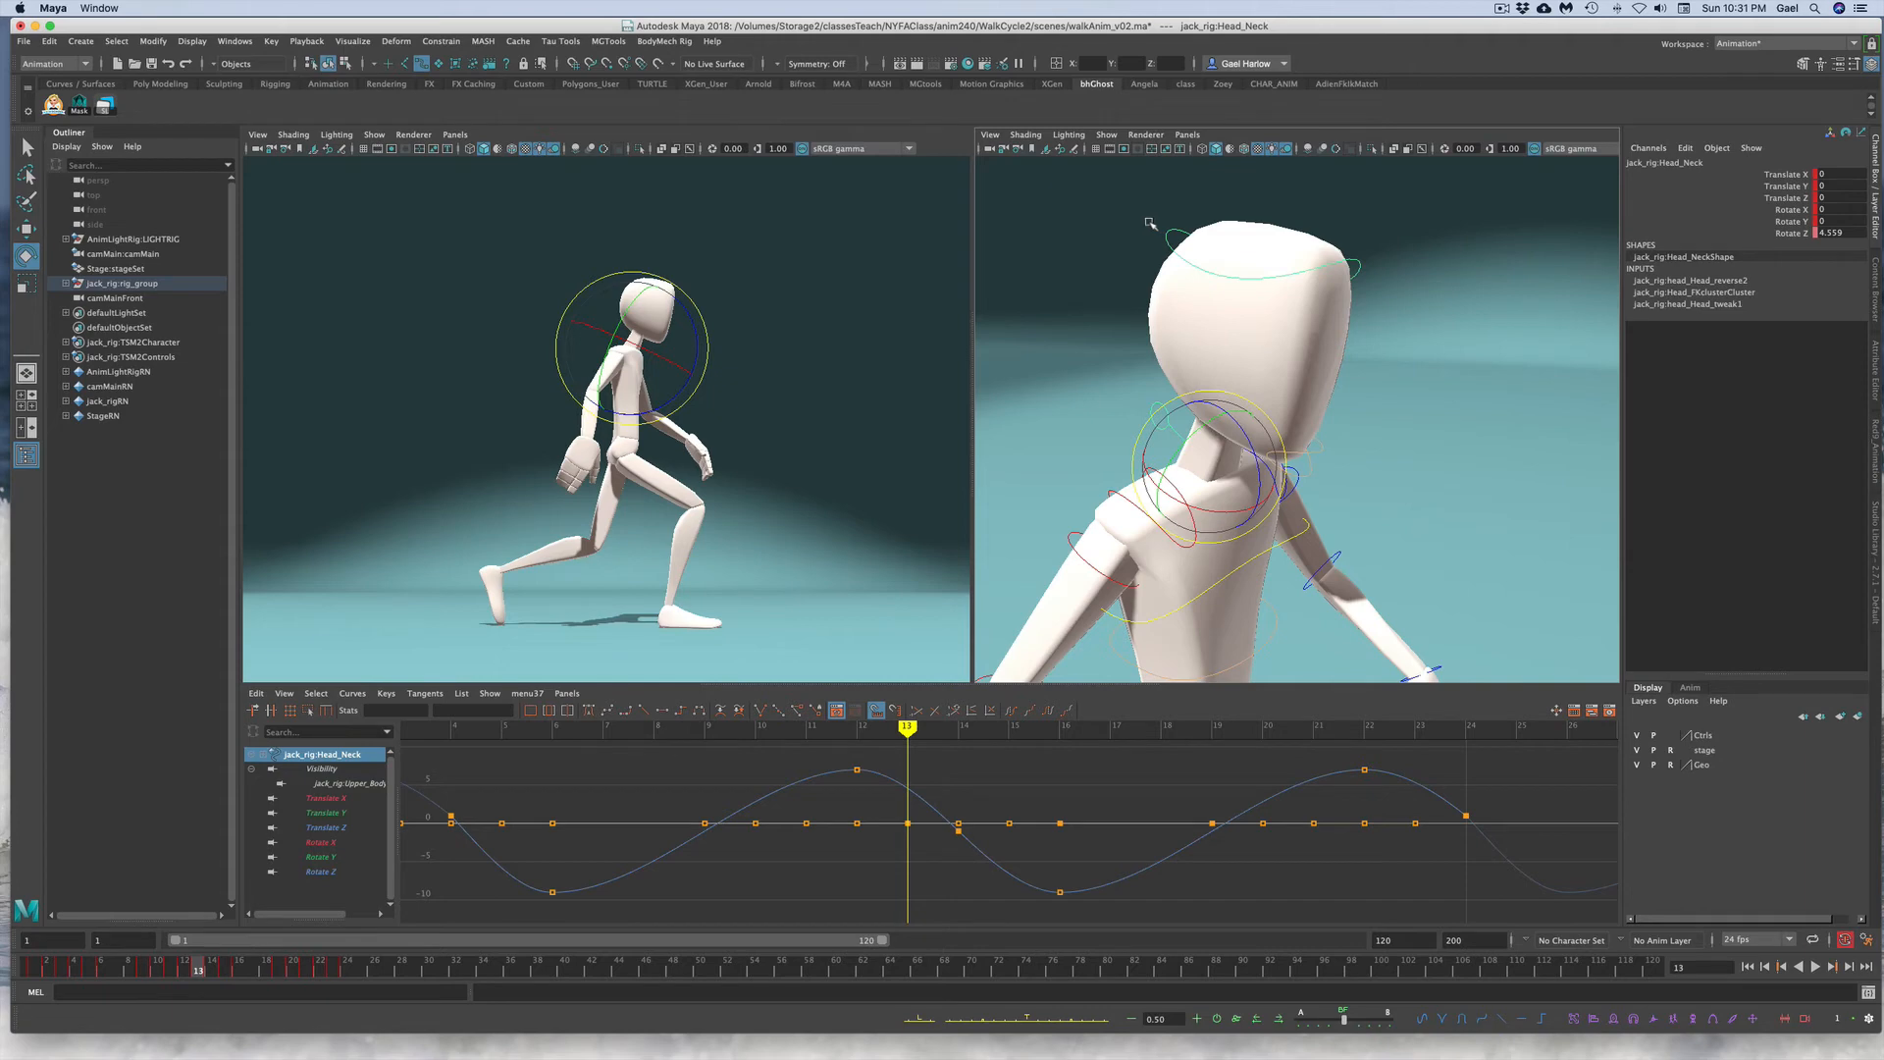
left_click_drag(1151, 224, 1172, 246, "shift")
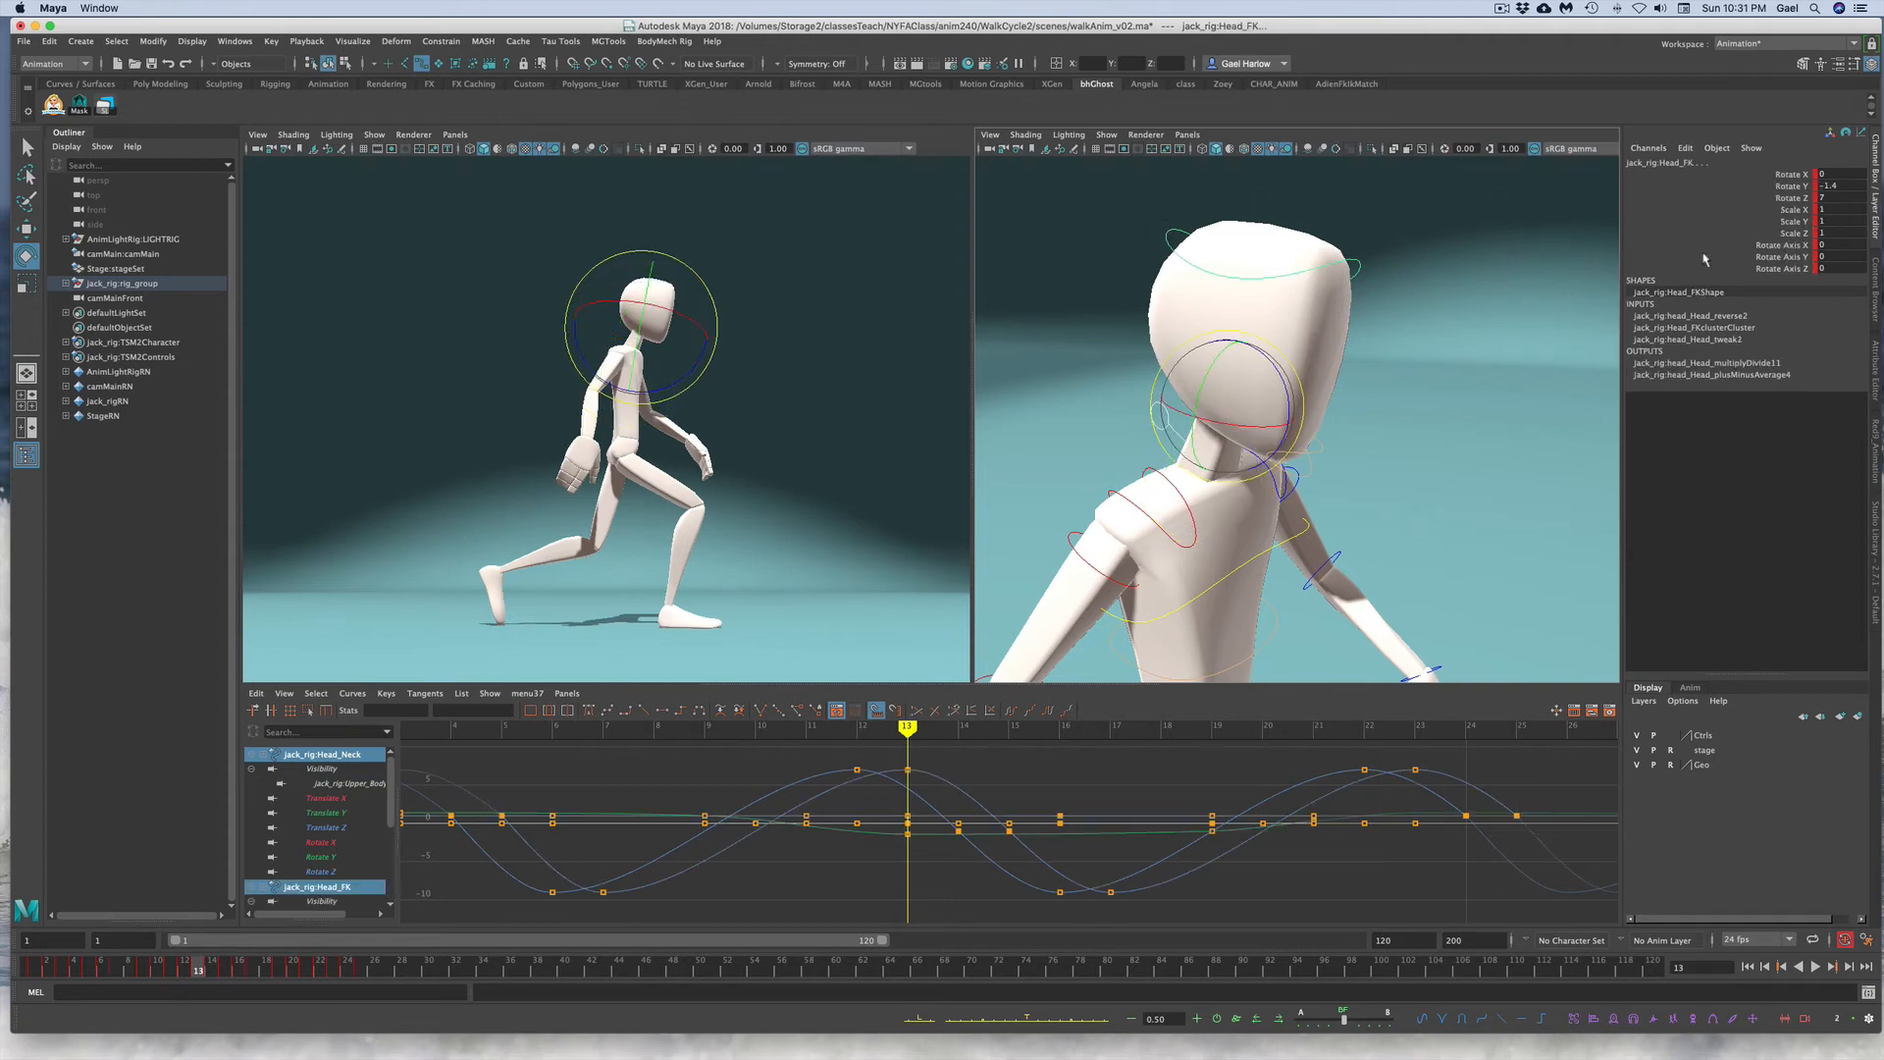
left_click(1772, 199)
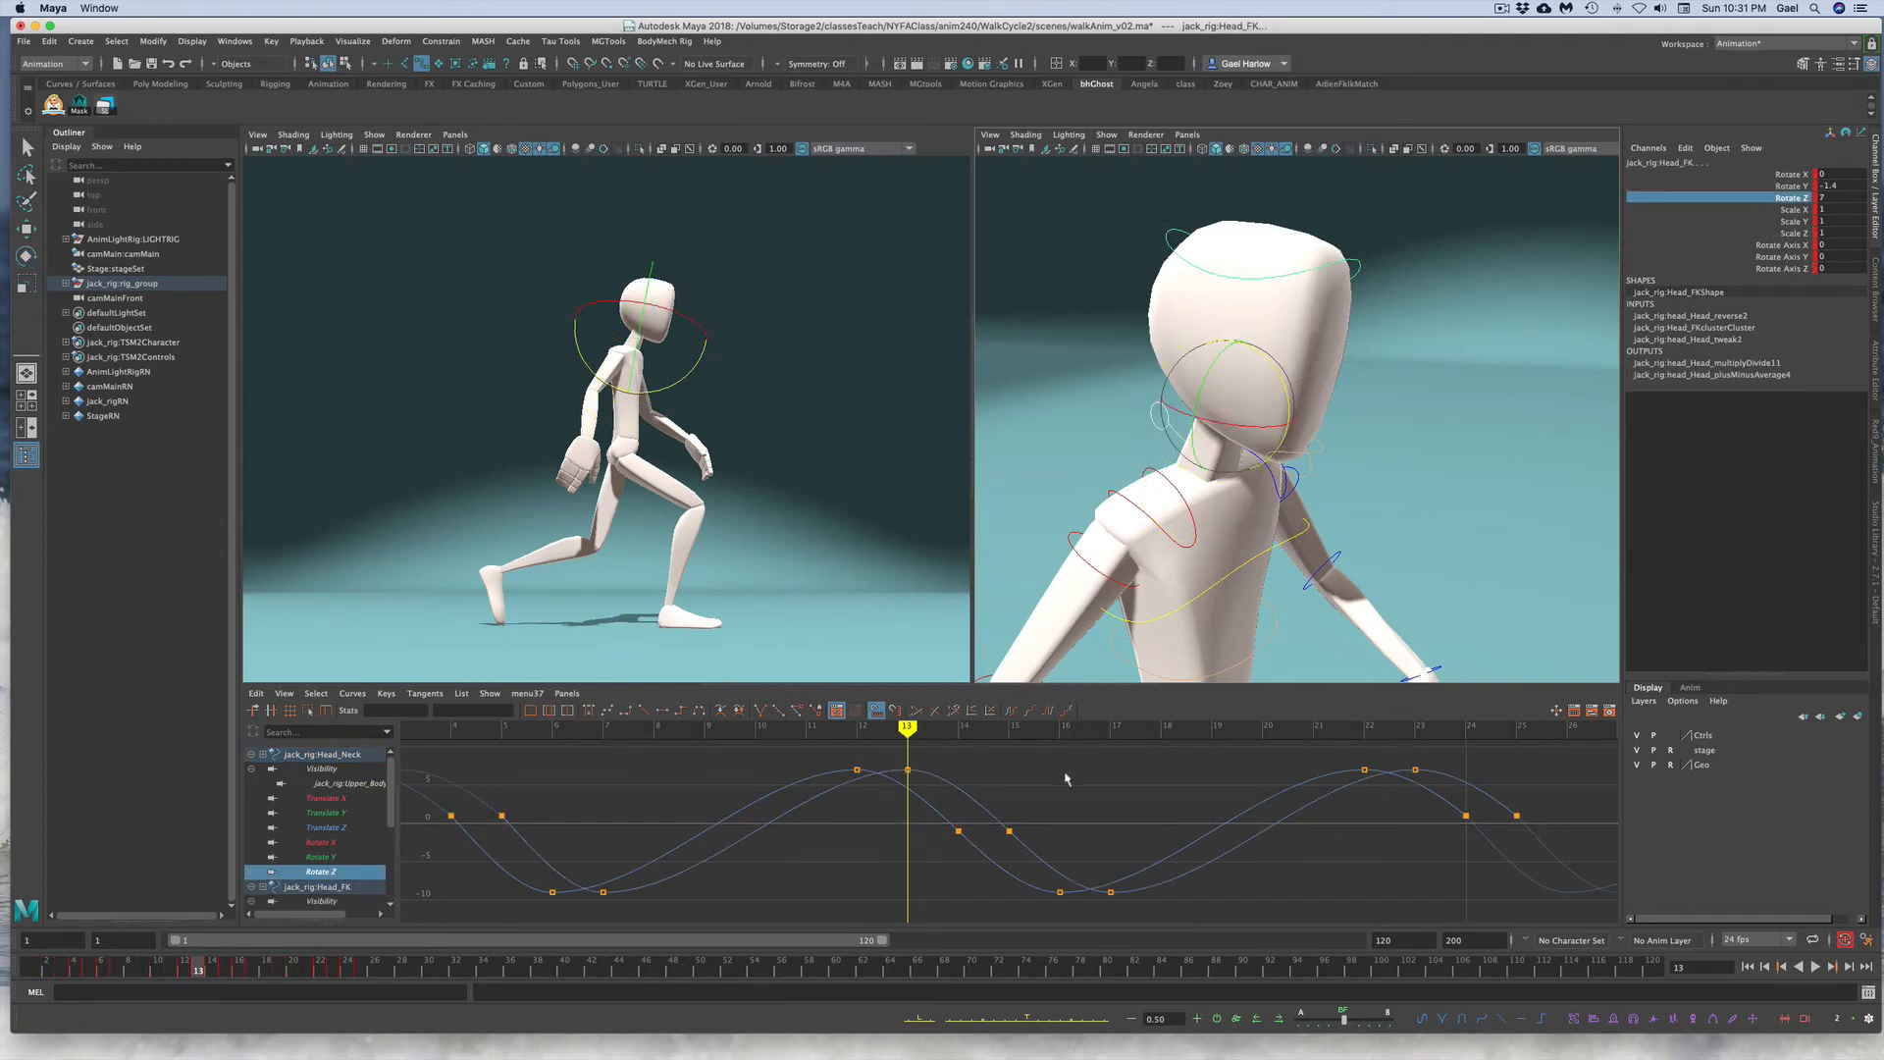
left_click_drag(721, 787, 770, 883)
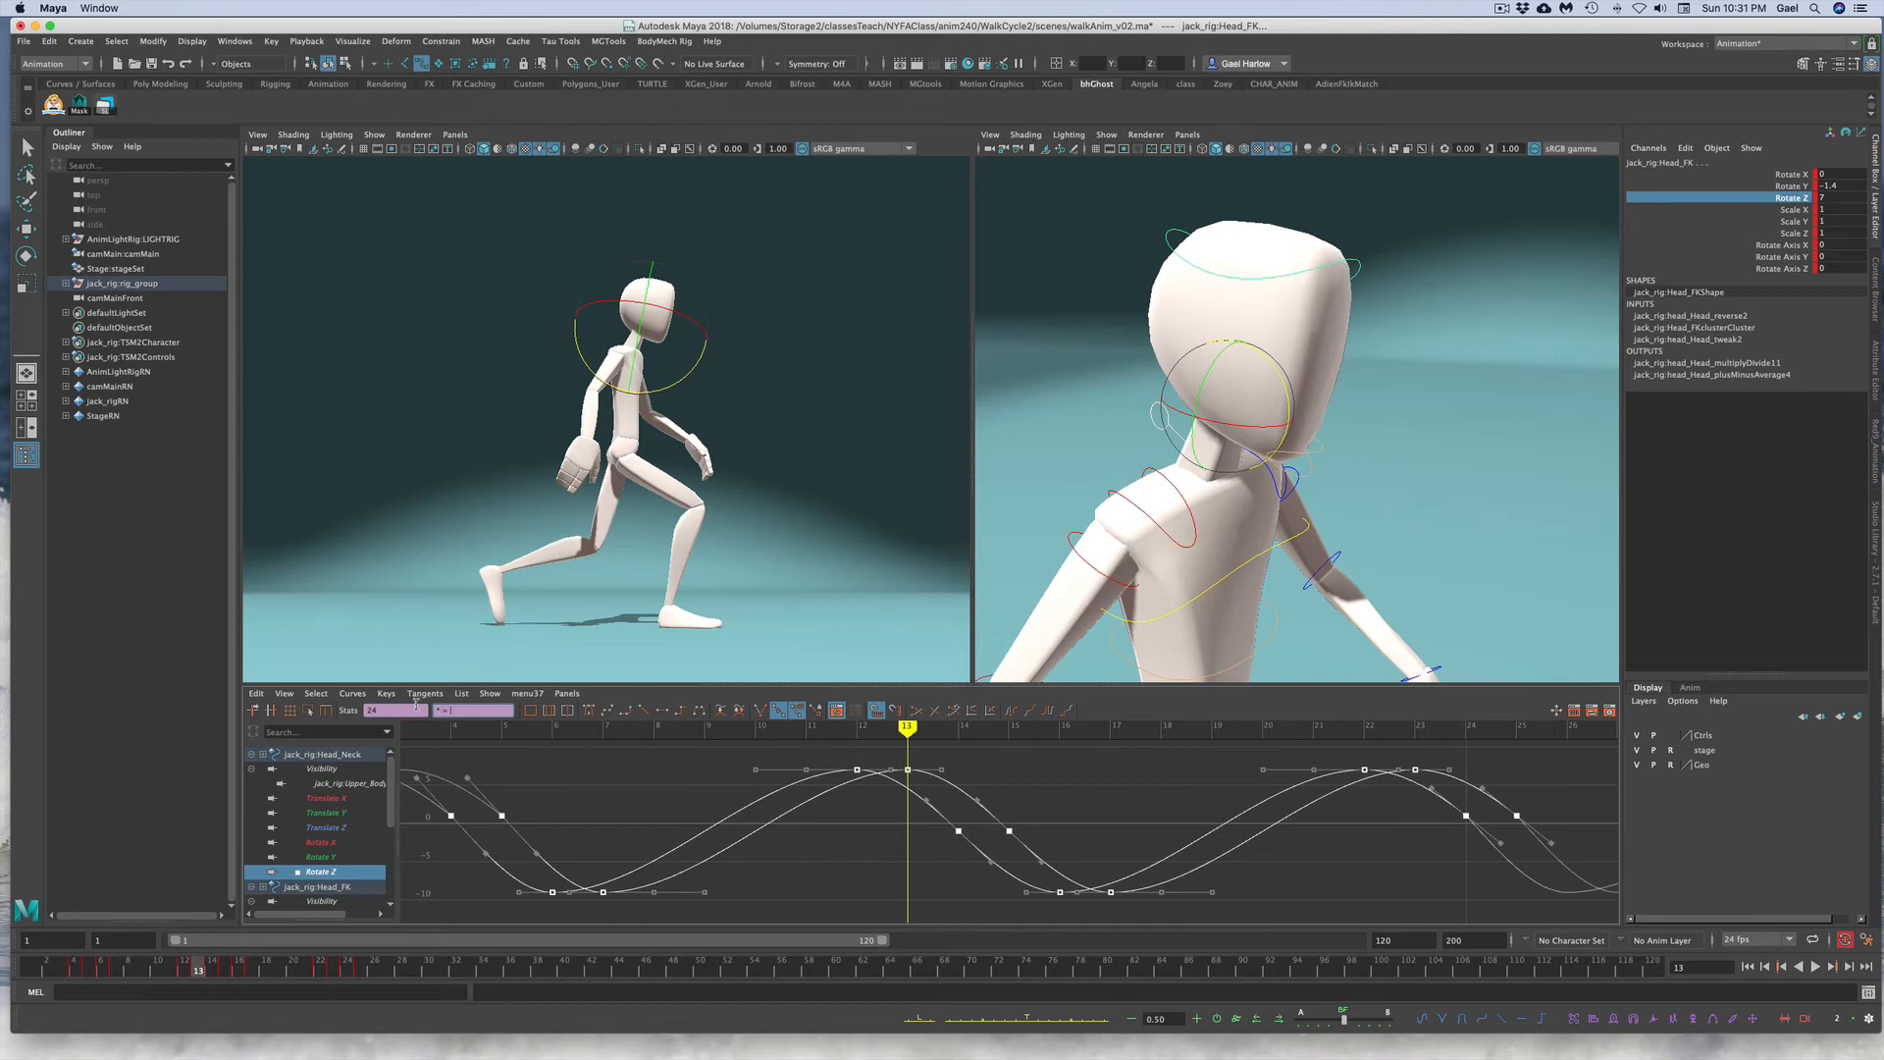
key("Return")
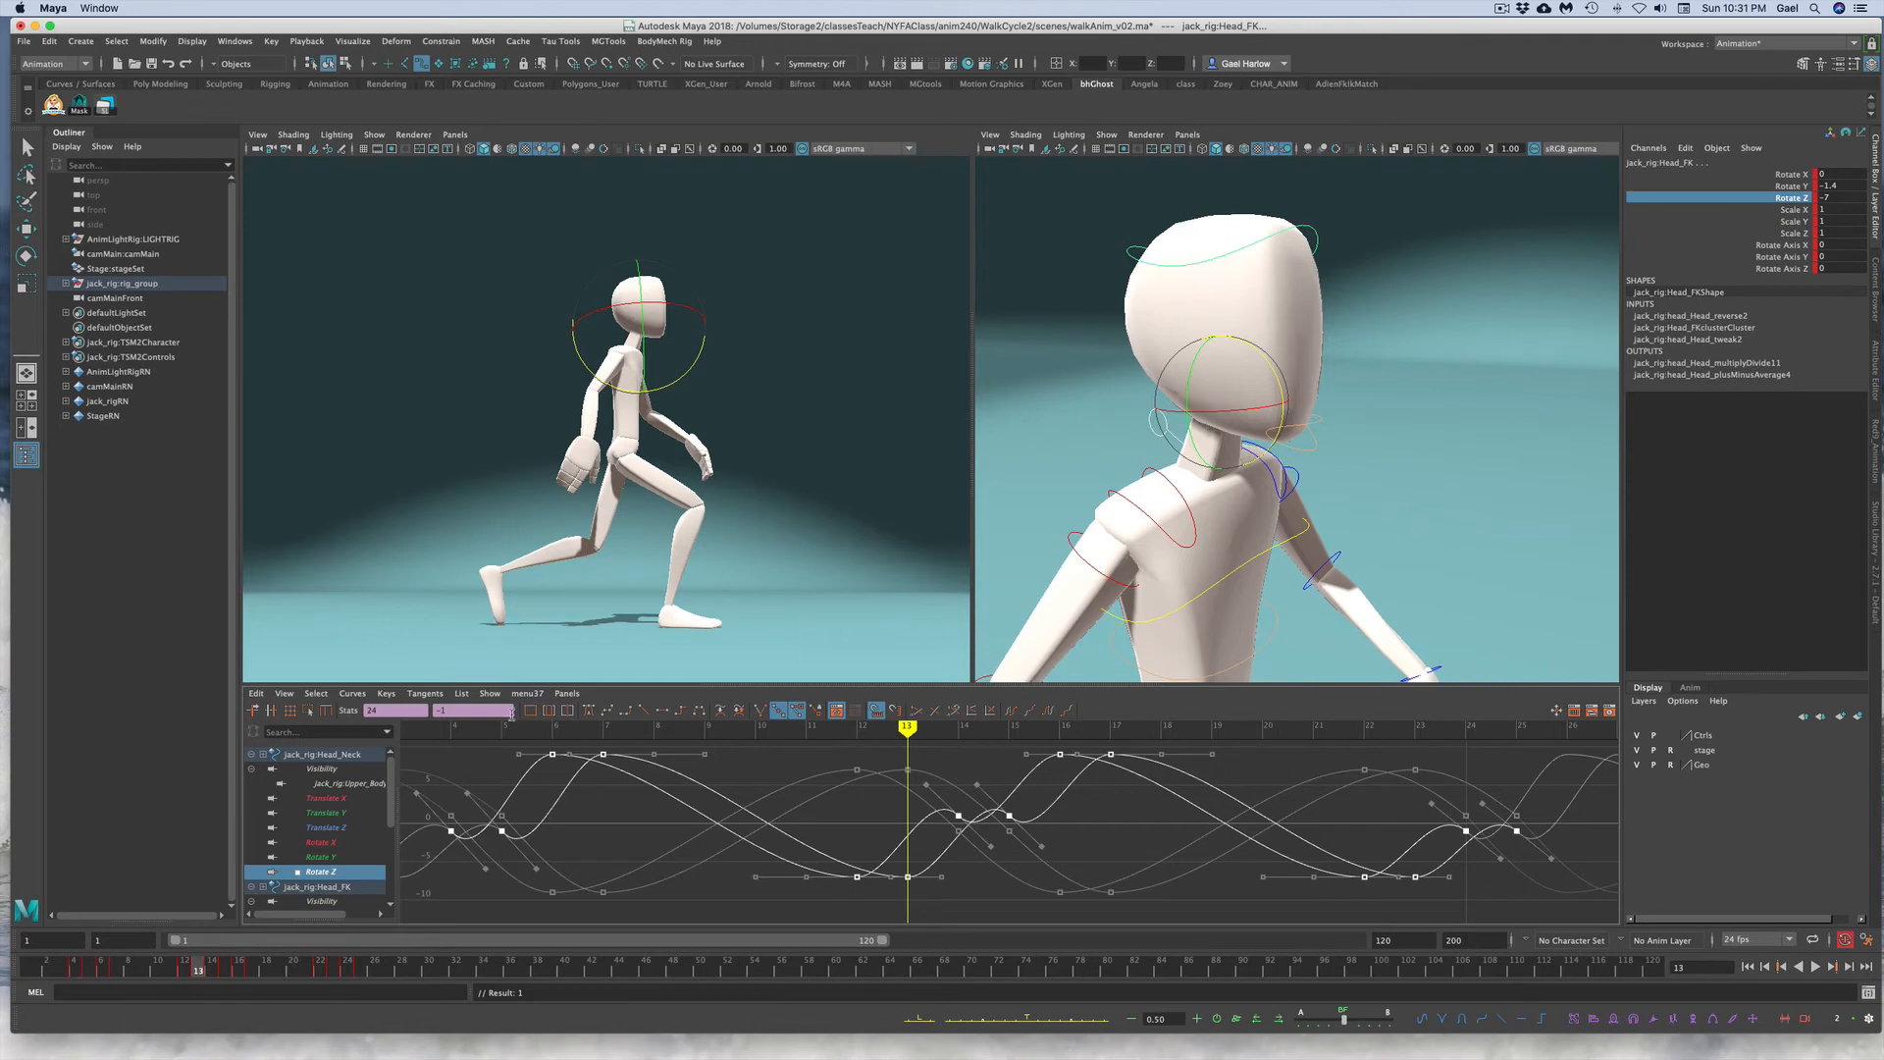
Step: Adjust the head Rotate Z keys and tangents at the start and end of the cycle on both head controls
left_click(605, 711)
left_click(724, 895)
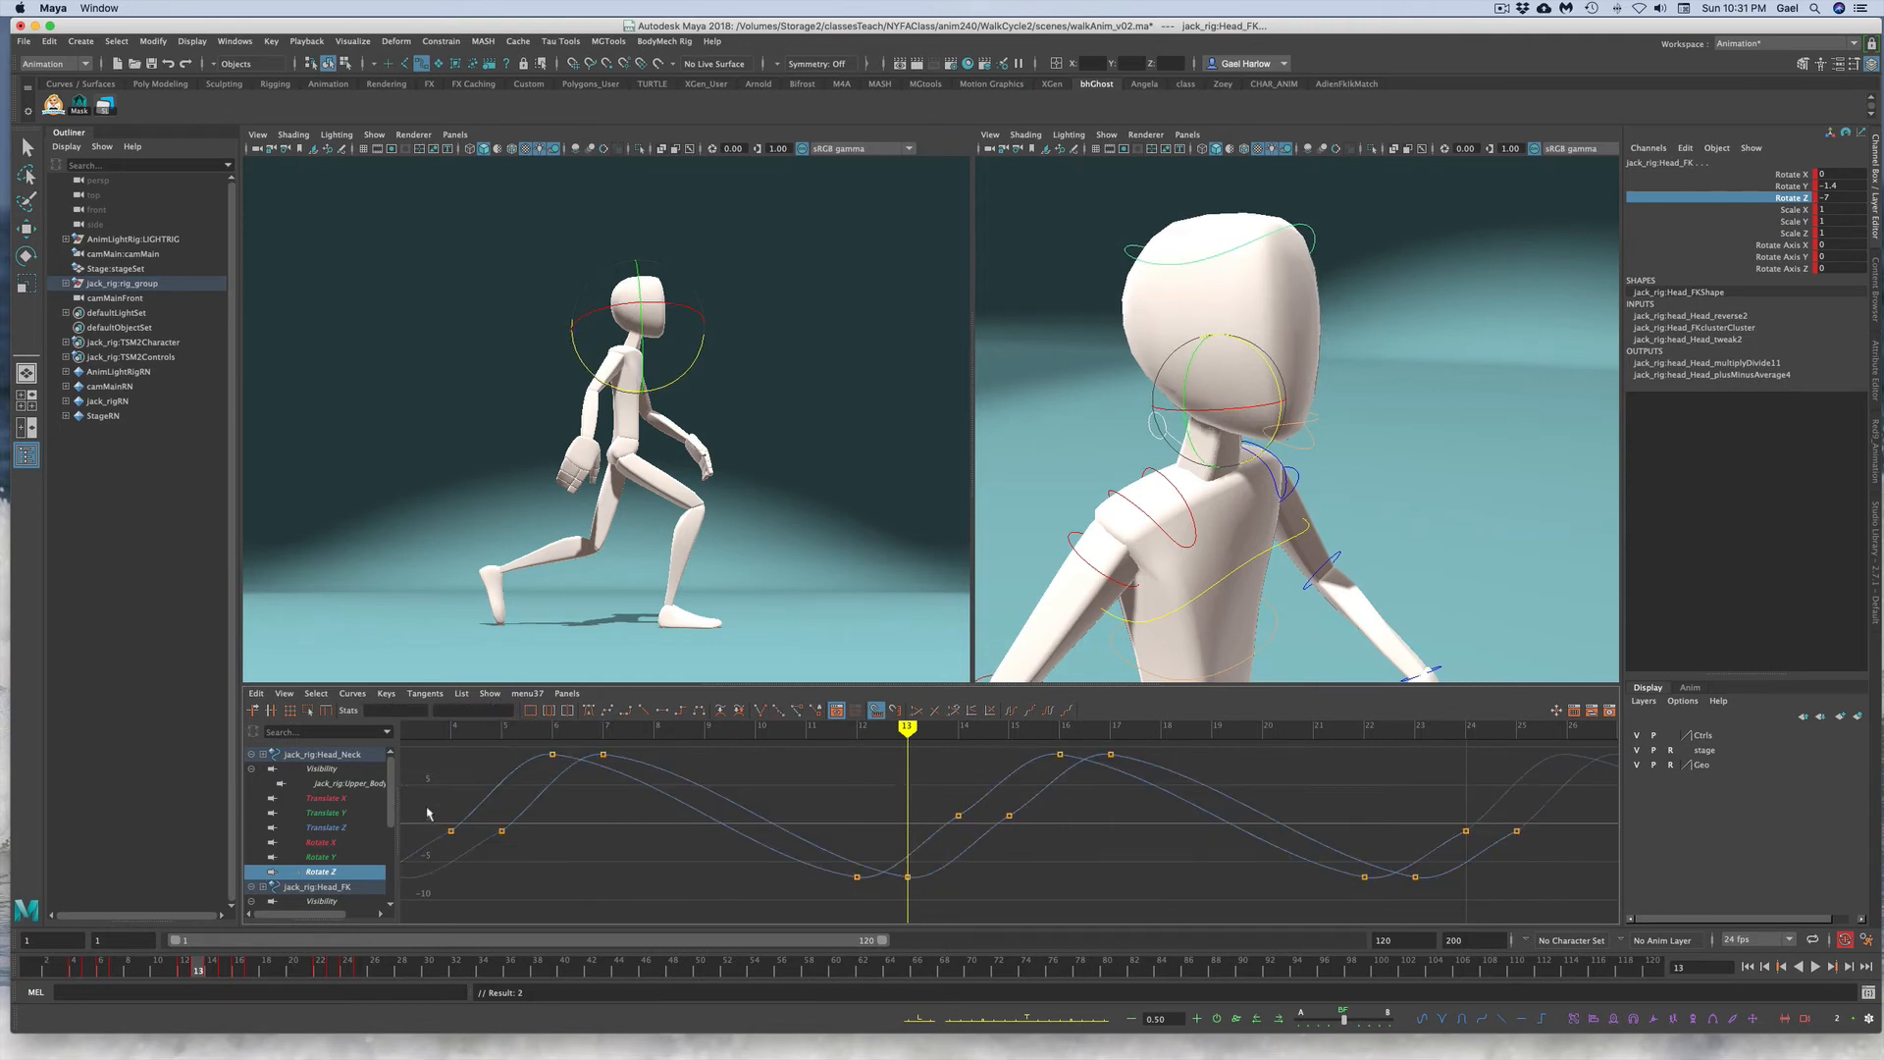
left_click_drag(429, 808, 879, 860)
left_click_drag(1424, 806, 1551, 849, "shift")
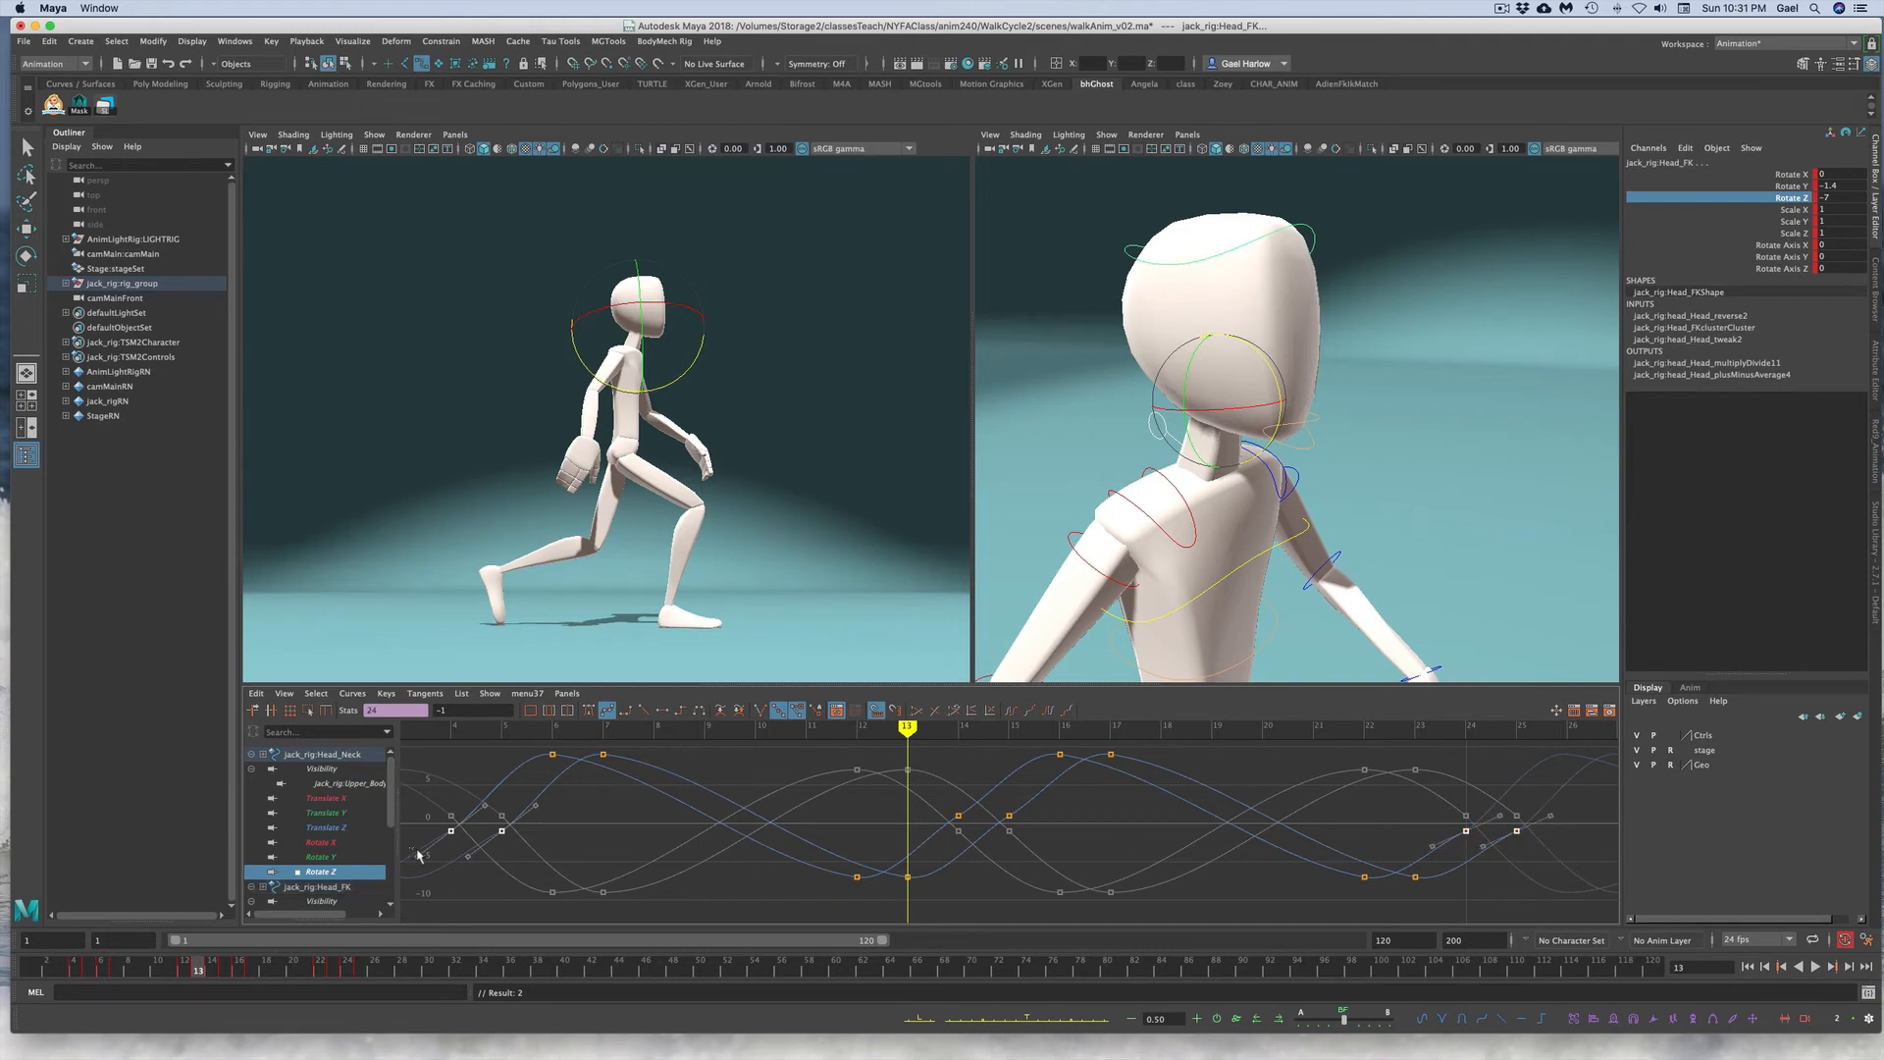
left_click_drag(412, 846, 489, 869, "shift")
left_click_drag(1409, 846, 1508, 883, "shift")
middle_click_drag(1340, 816, 1341, 812)
left_click(946, 796)
left_click_drag(938, 796, 1058, 809)
left_click(525, 829)
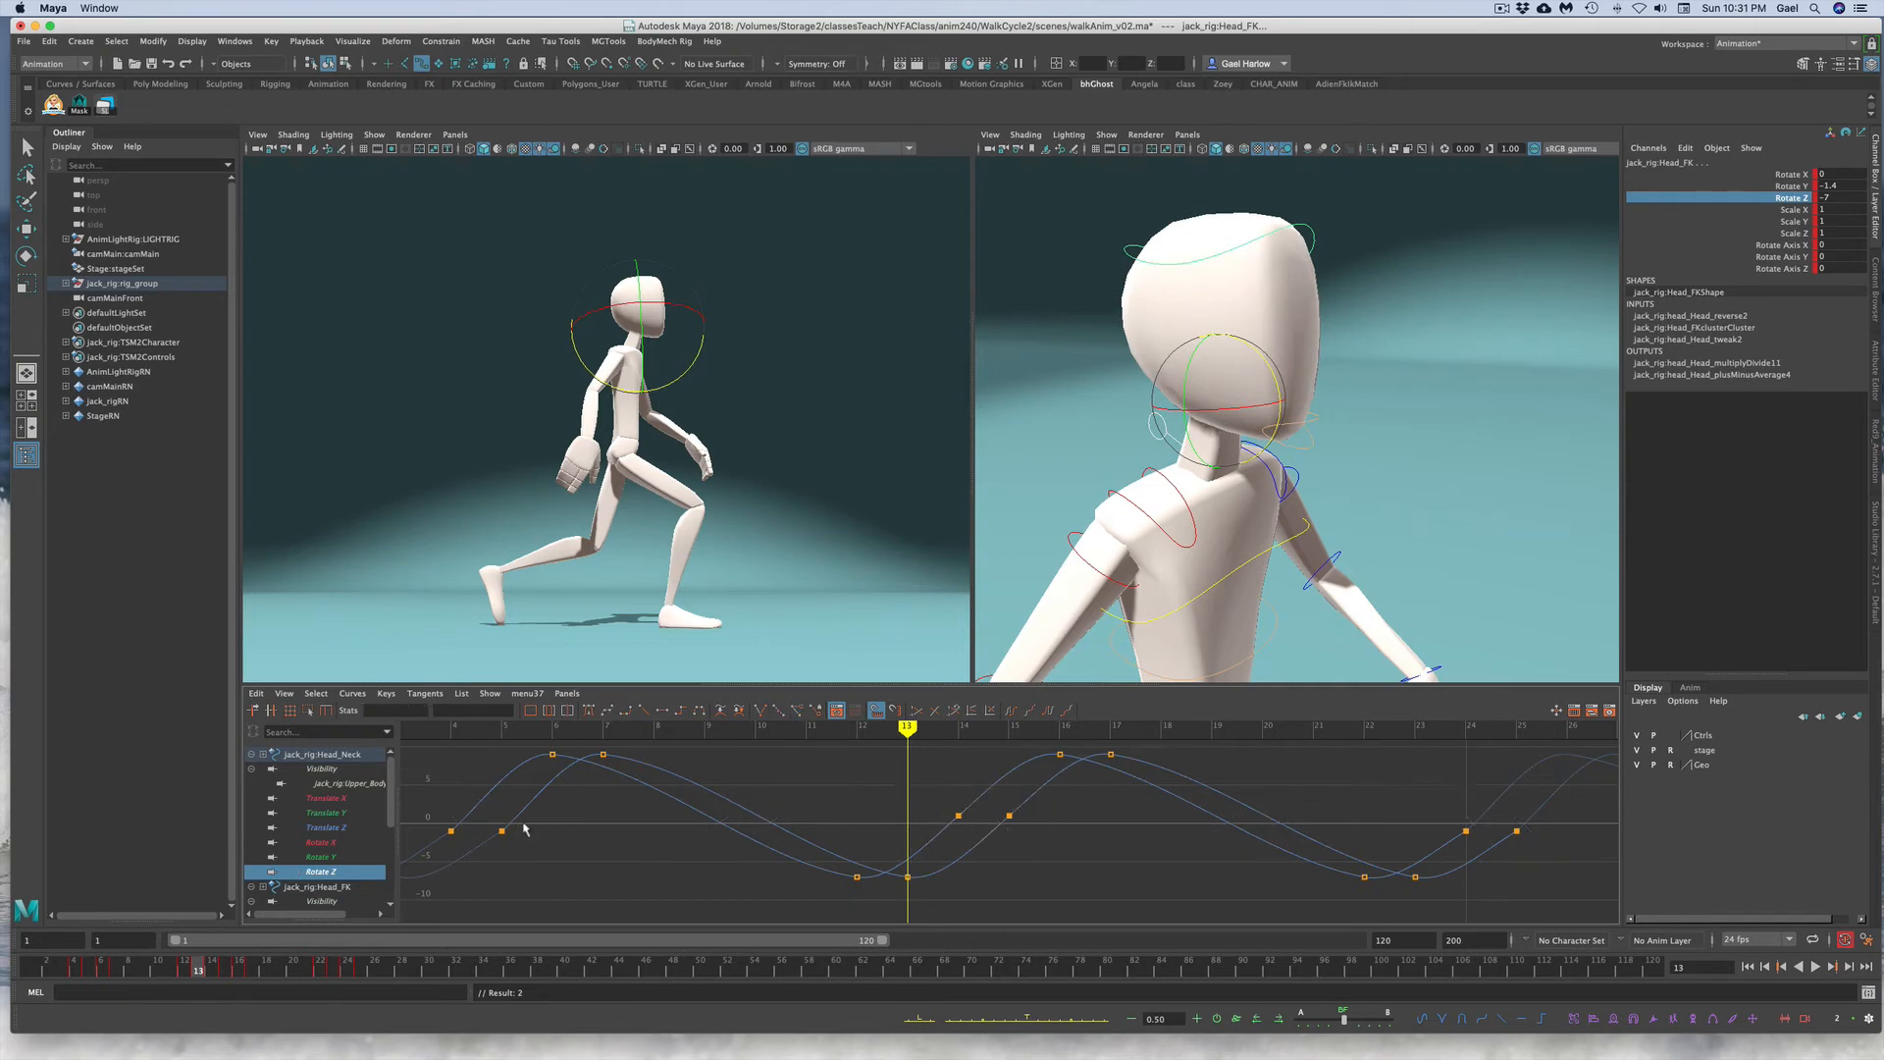
left_click_drag(484, 823, 487, 868)
middle_click_drag(486, 864, 485, 870)
left_click(530, 876)
left_click_drag(1448, 815, 1443, 858)
middle_click_drag(1422, 841, 1420, 836)
left_click_drag(1542, 858, 1501, 850)
middle_click_drag(1482, 857, 1486, 855)
left_click(1558, 884)
Step: Scrub and play back the walk cycle to review the head motion
left_click_drag(71, 974, 284, 949)
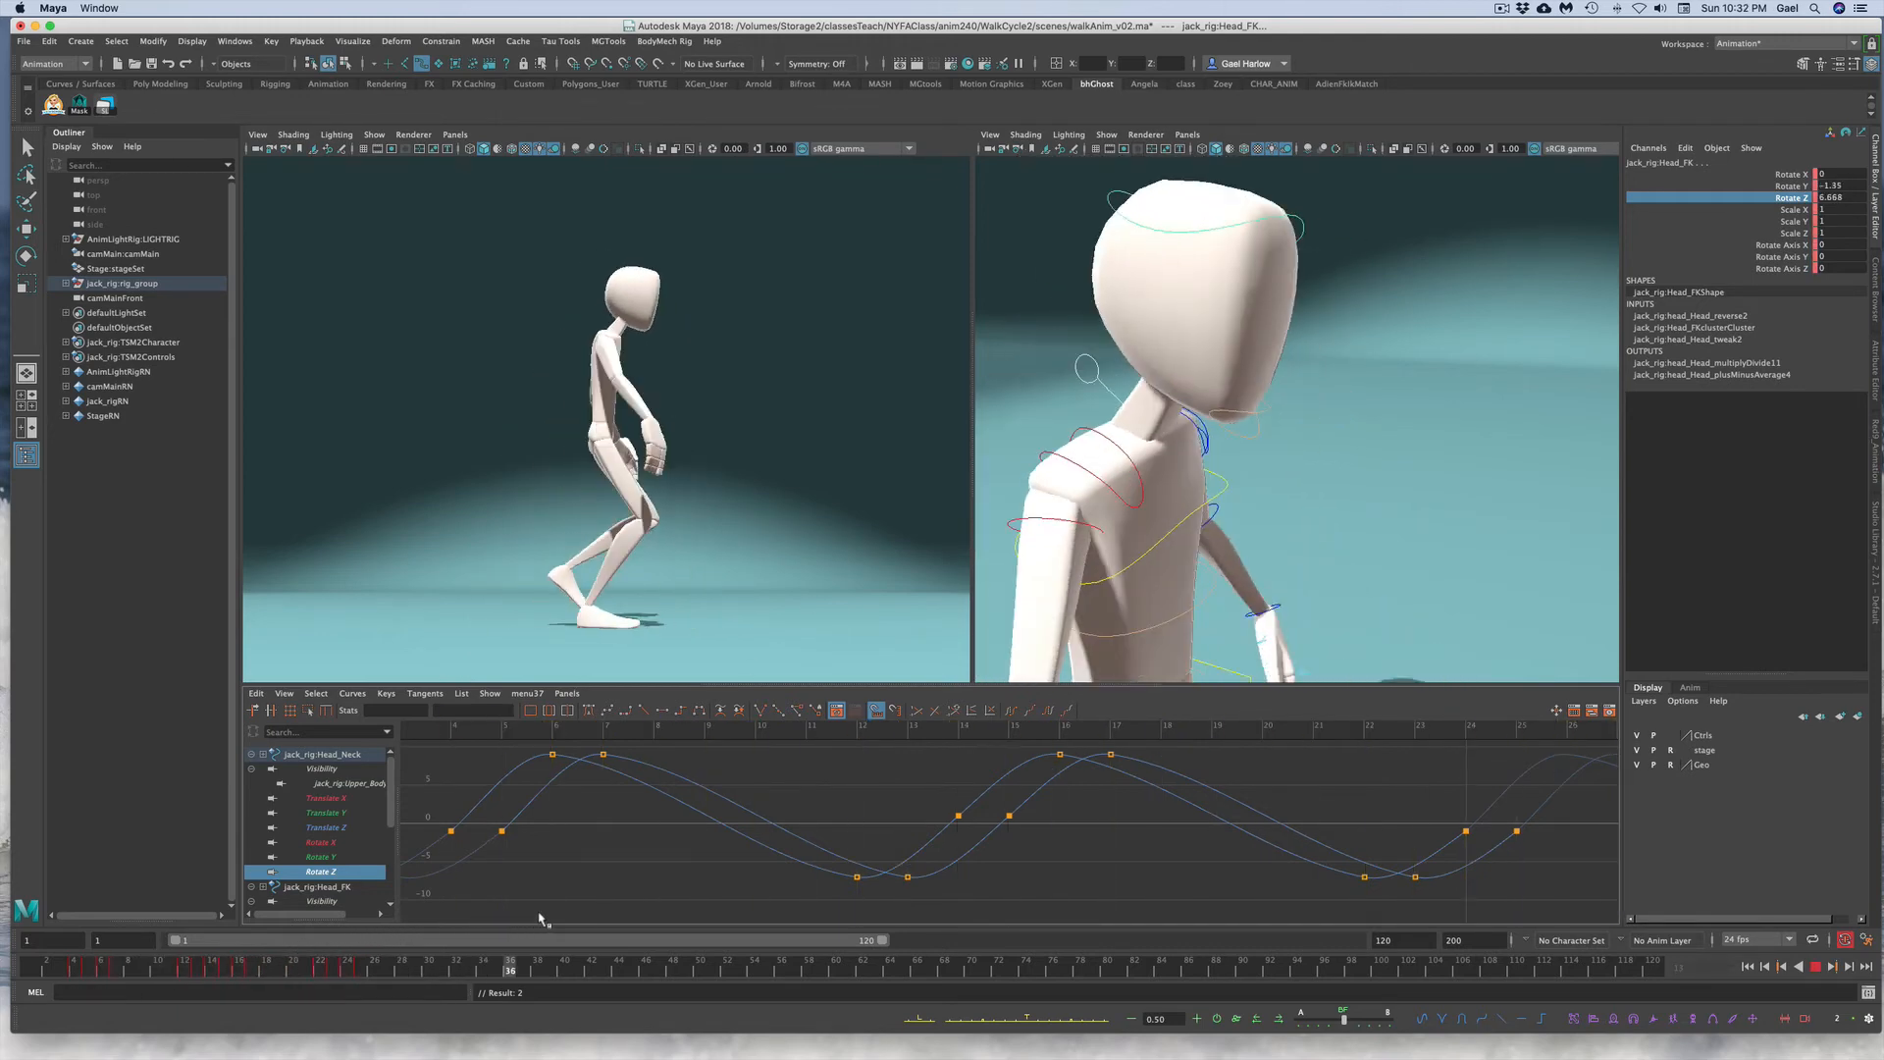
key("Escape")
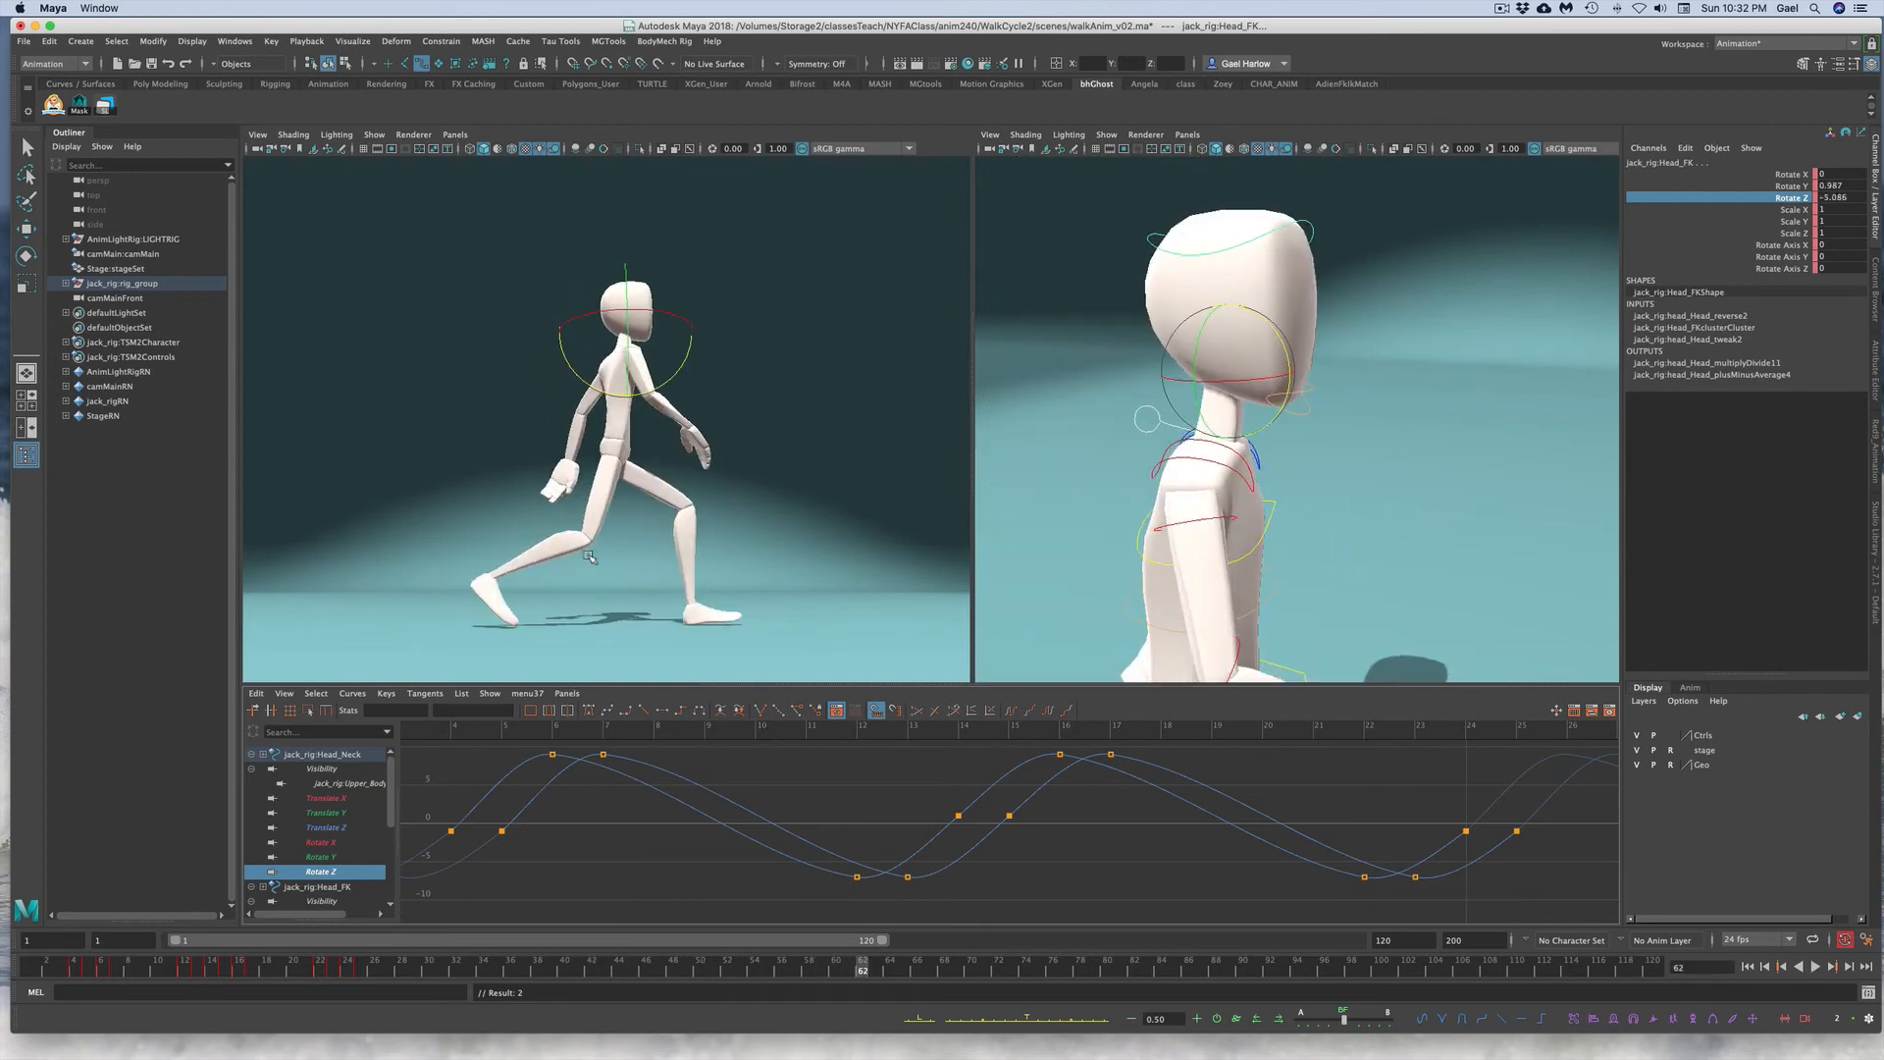
left_click(39, 967)
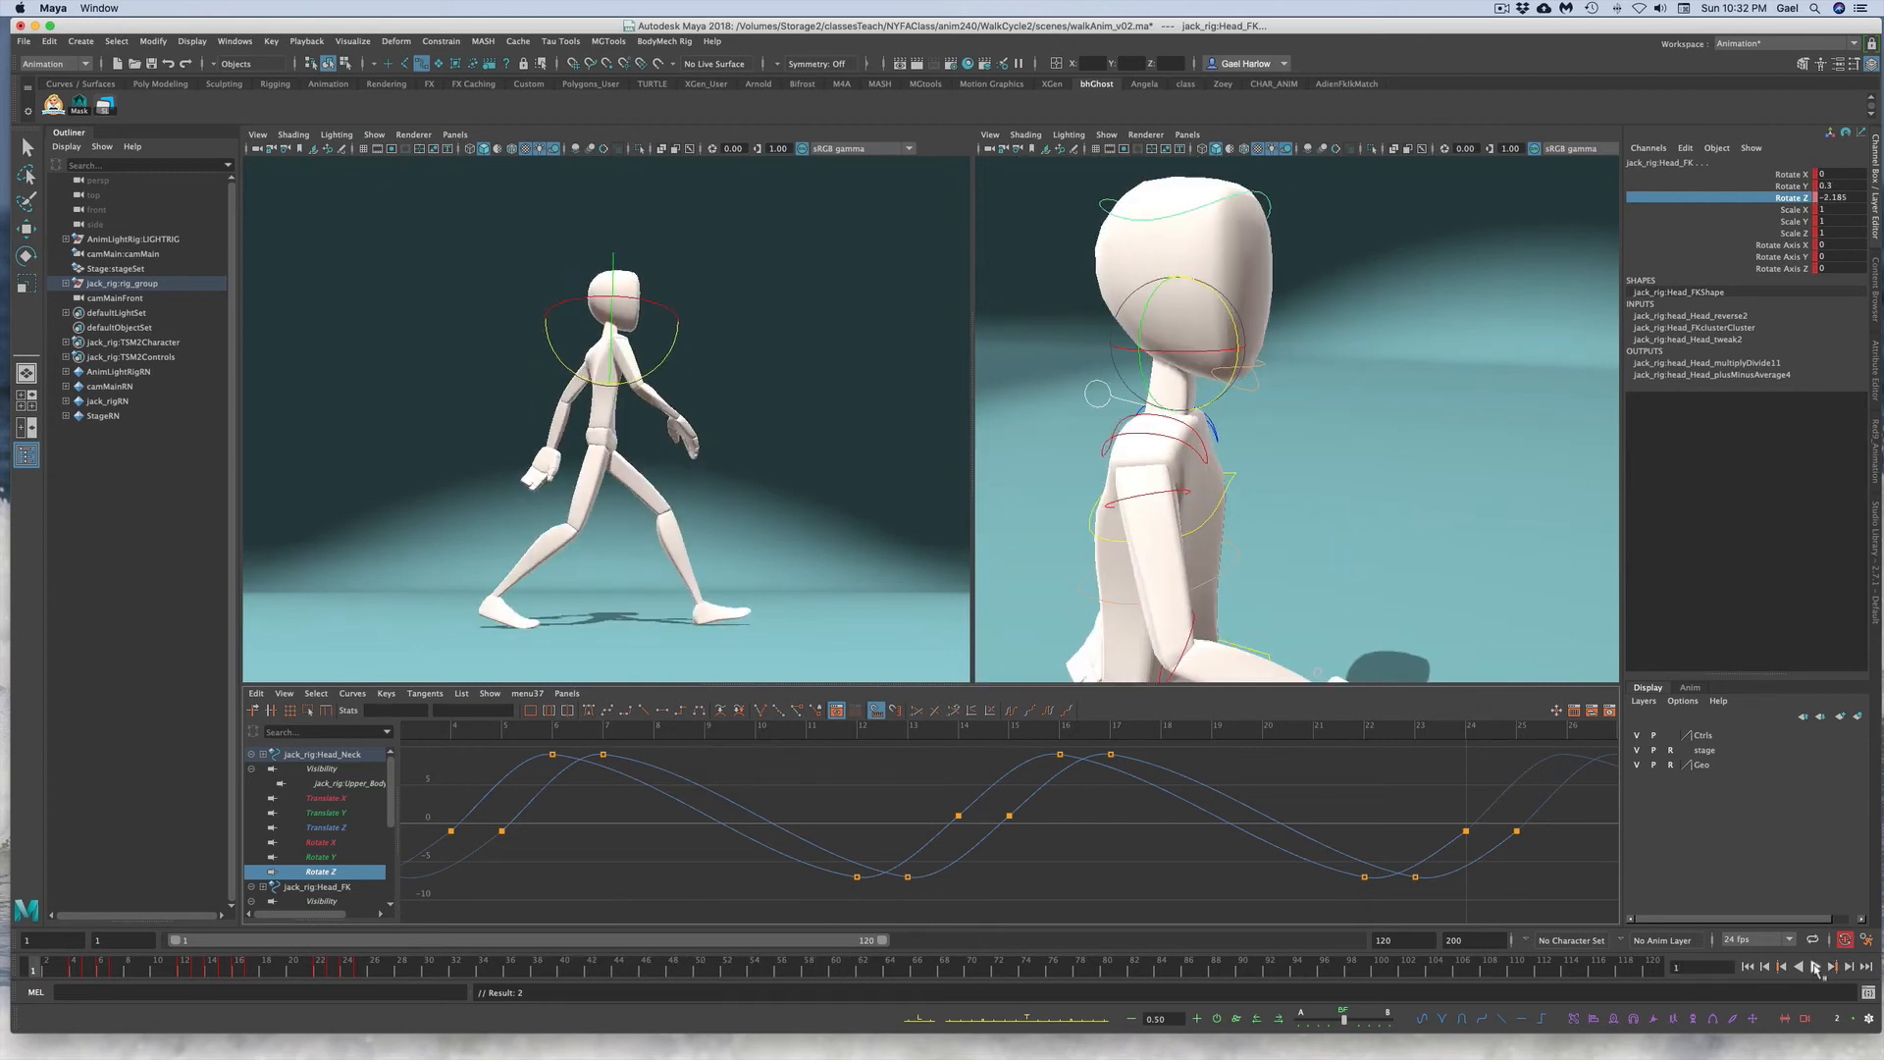
left_click(1816, 968)
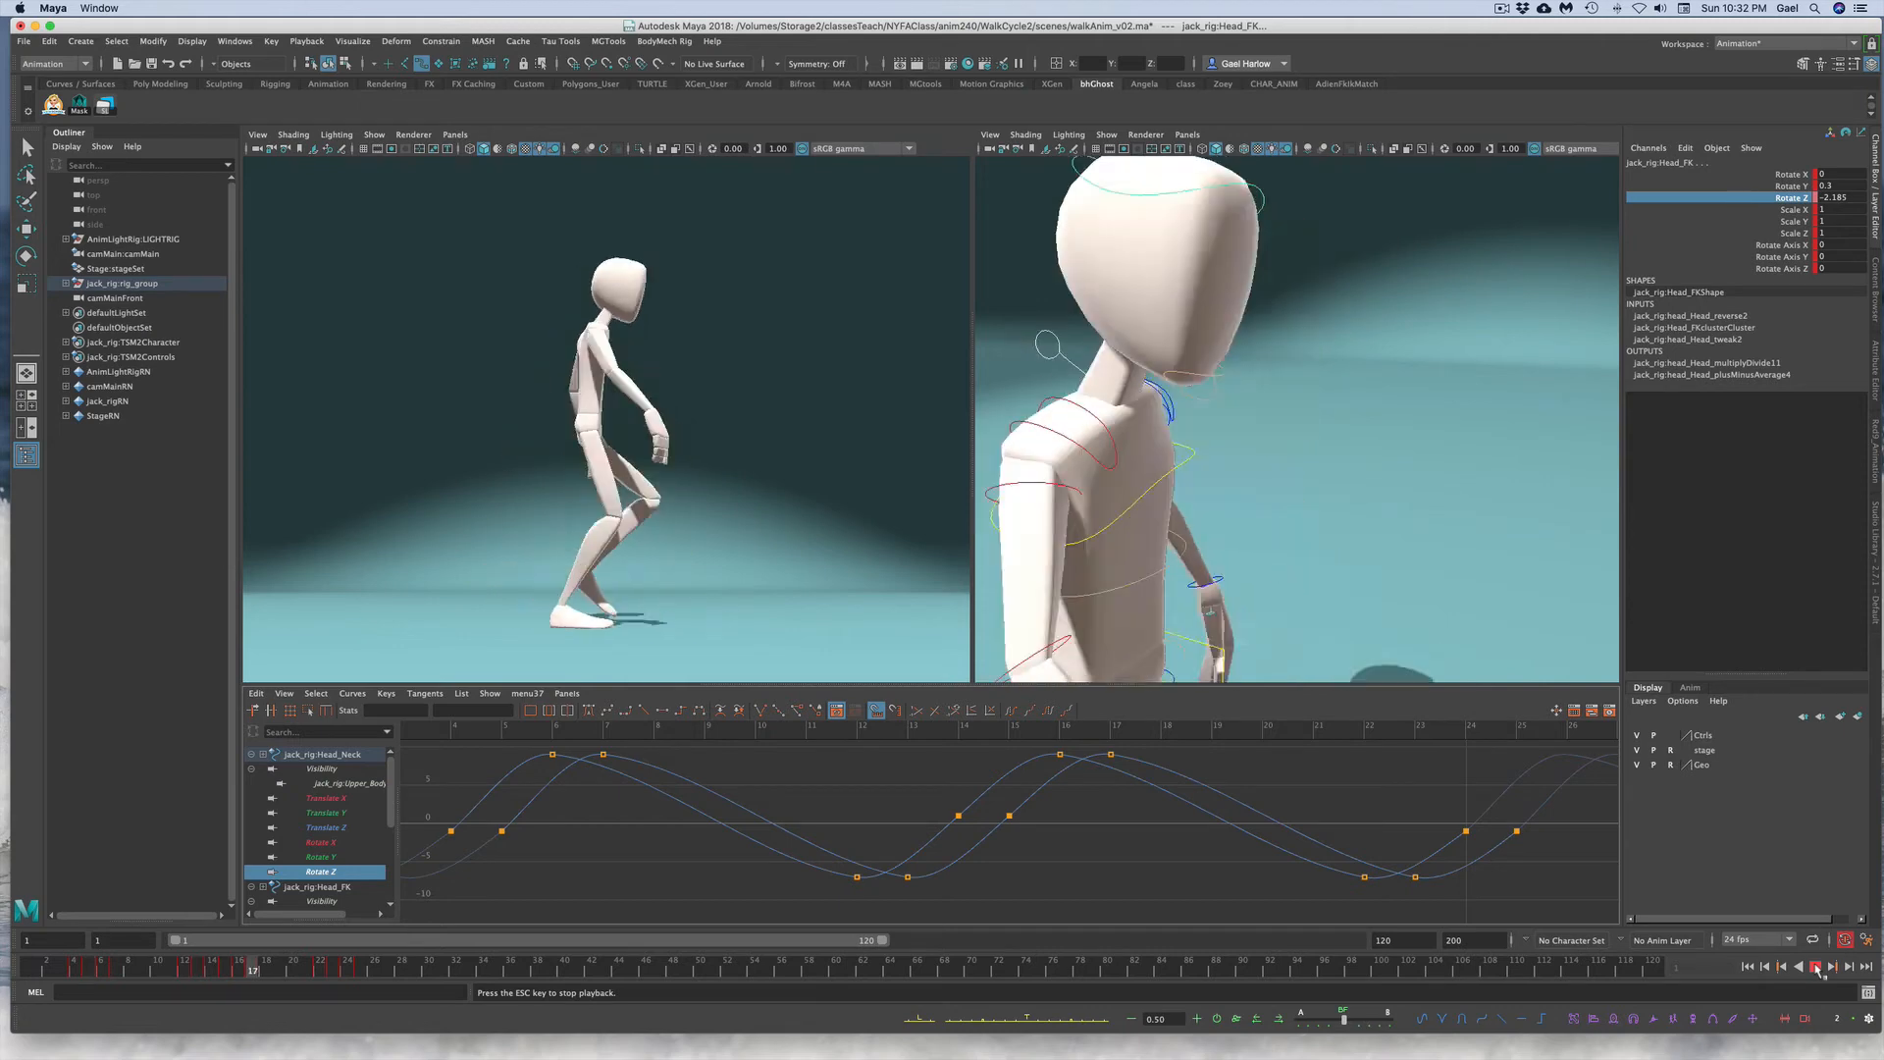
key("Escape")
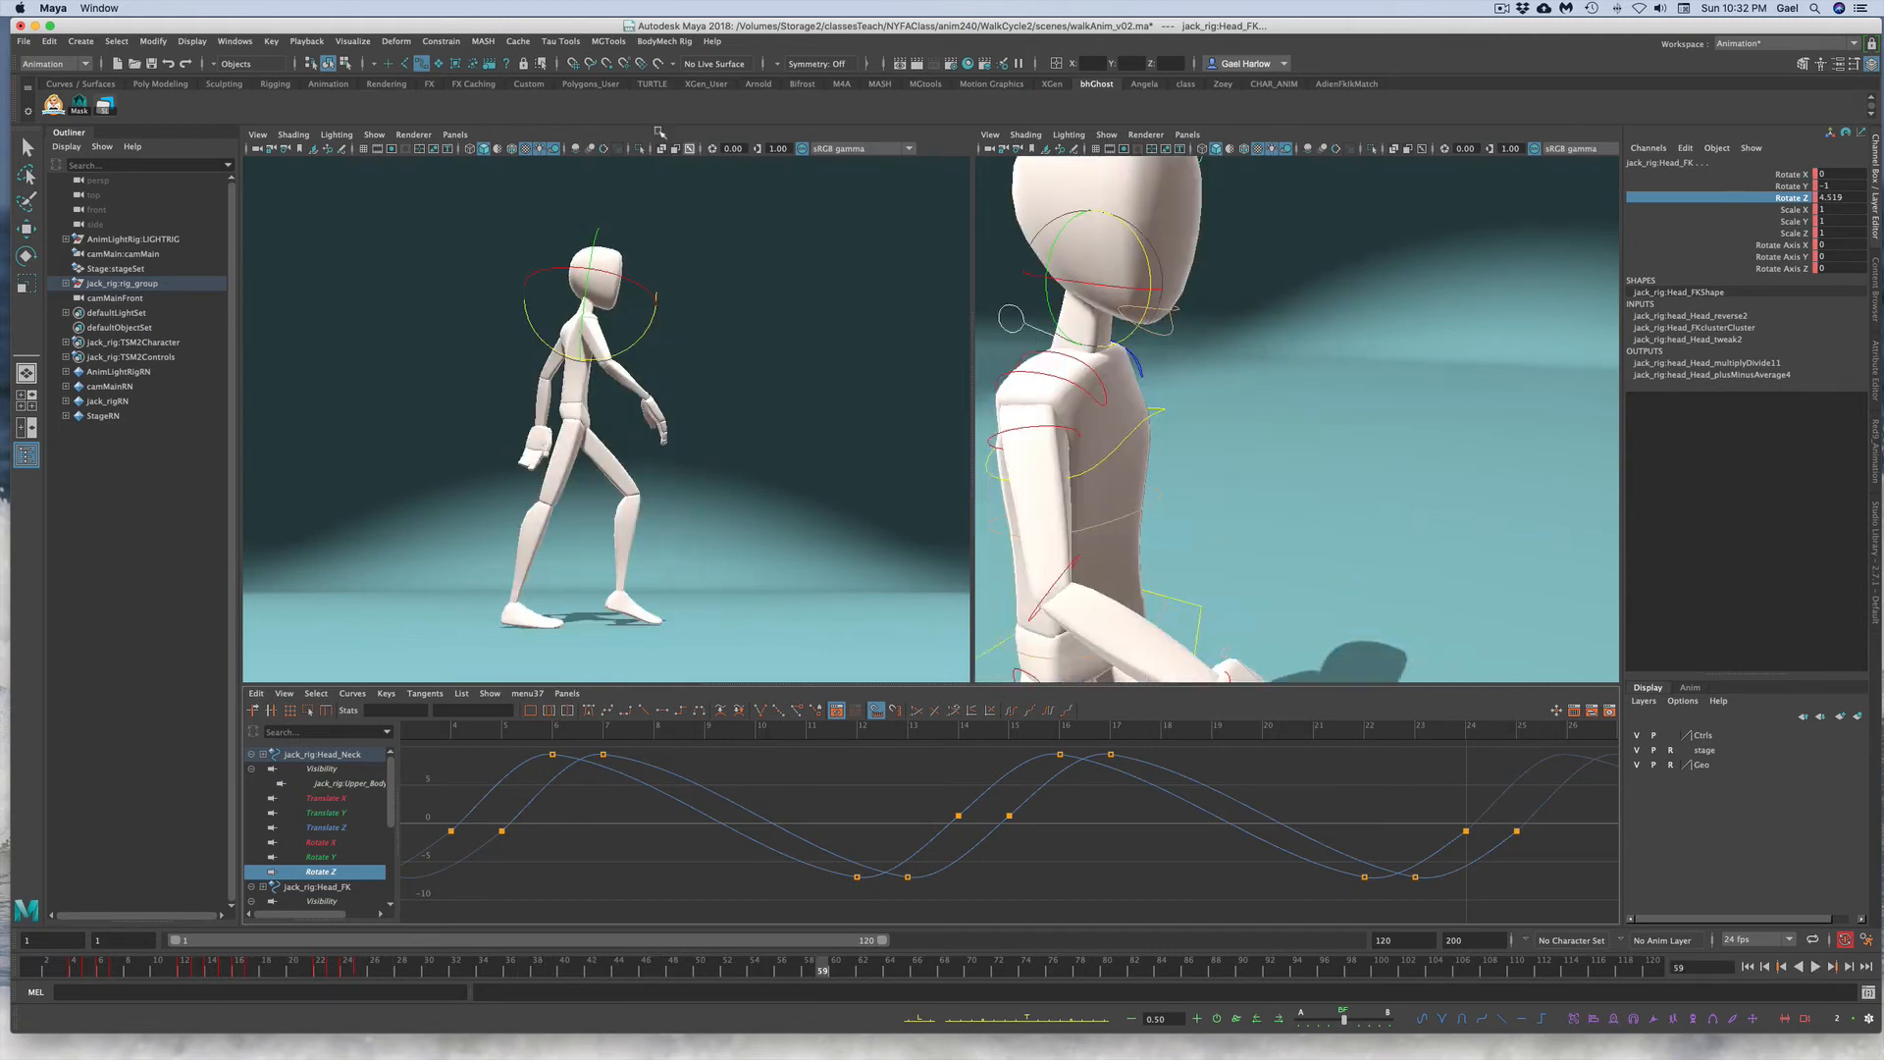
Step: Open the walkSetup_v01.mov reference movie in QuickTime Player, play it, and close it
left_click(754, 243)
left_click(235, 41)
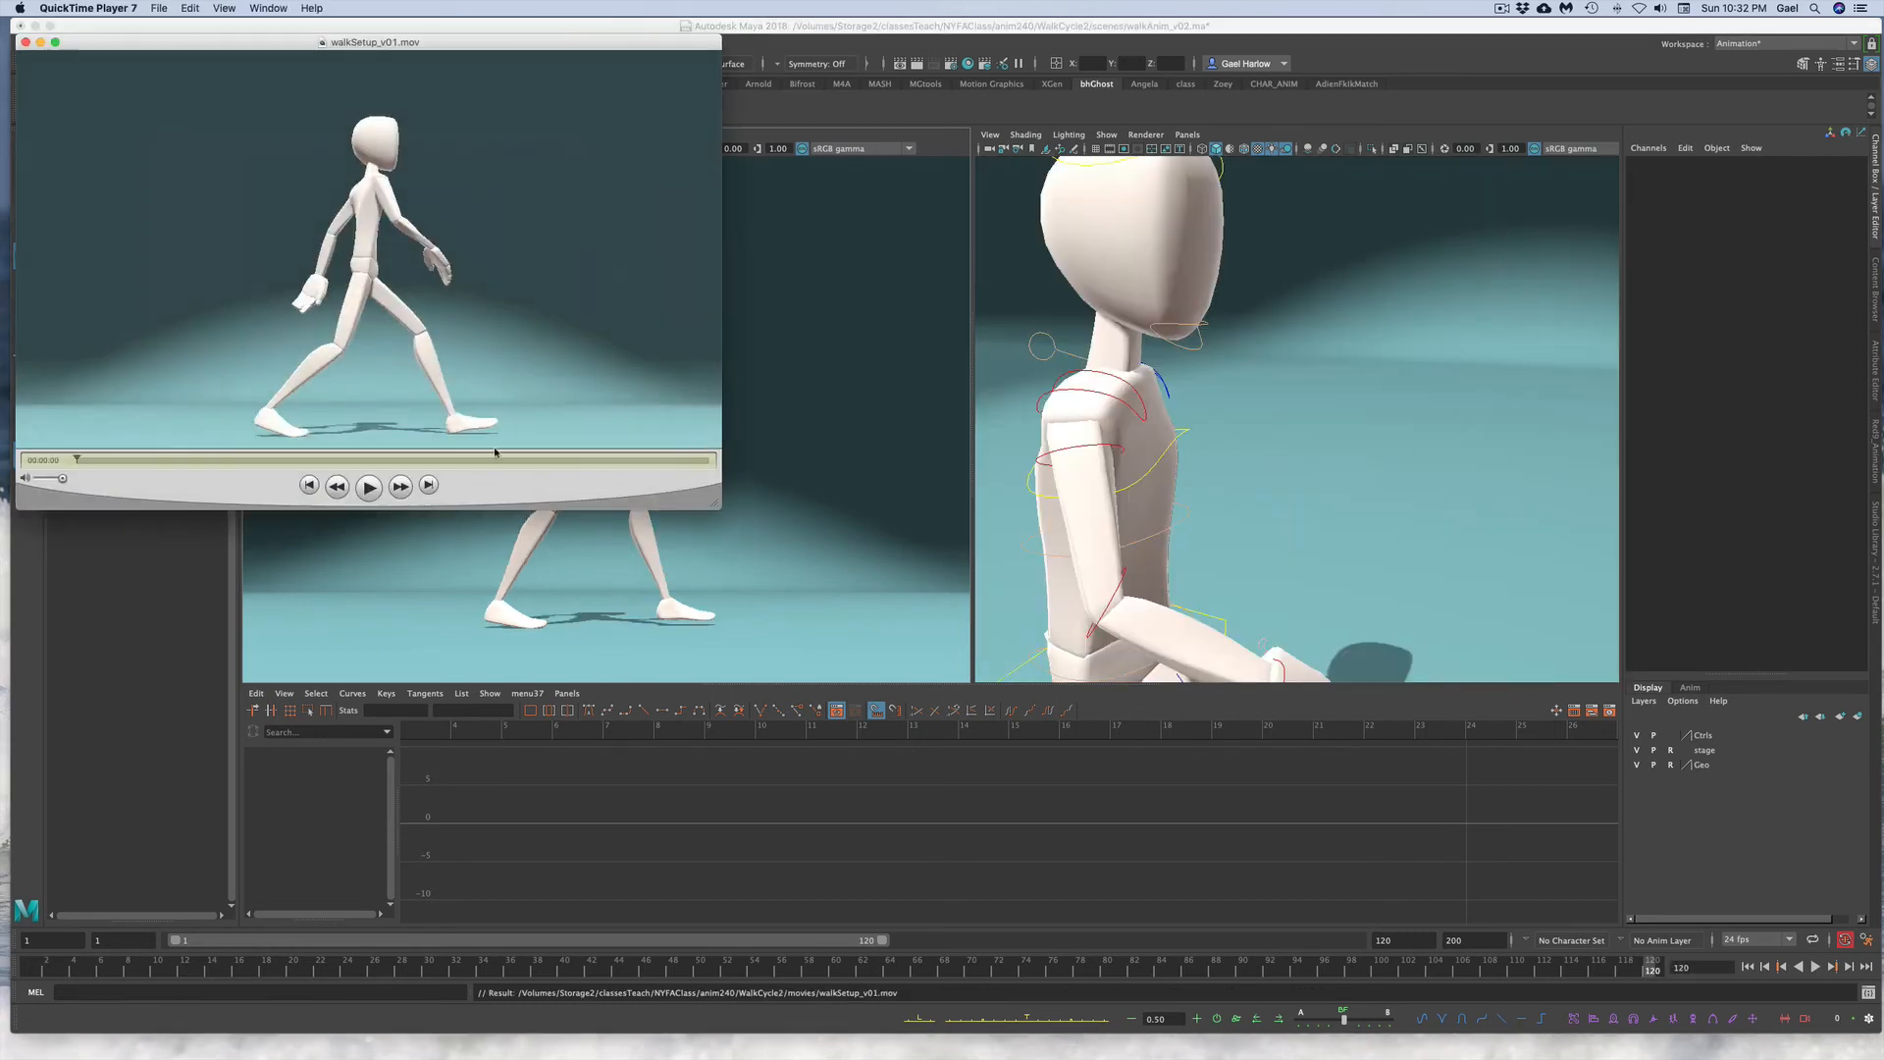
left_click(370, 487)
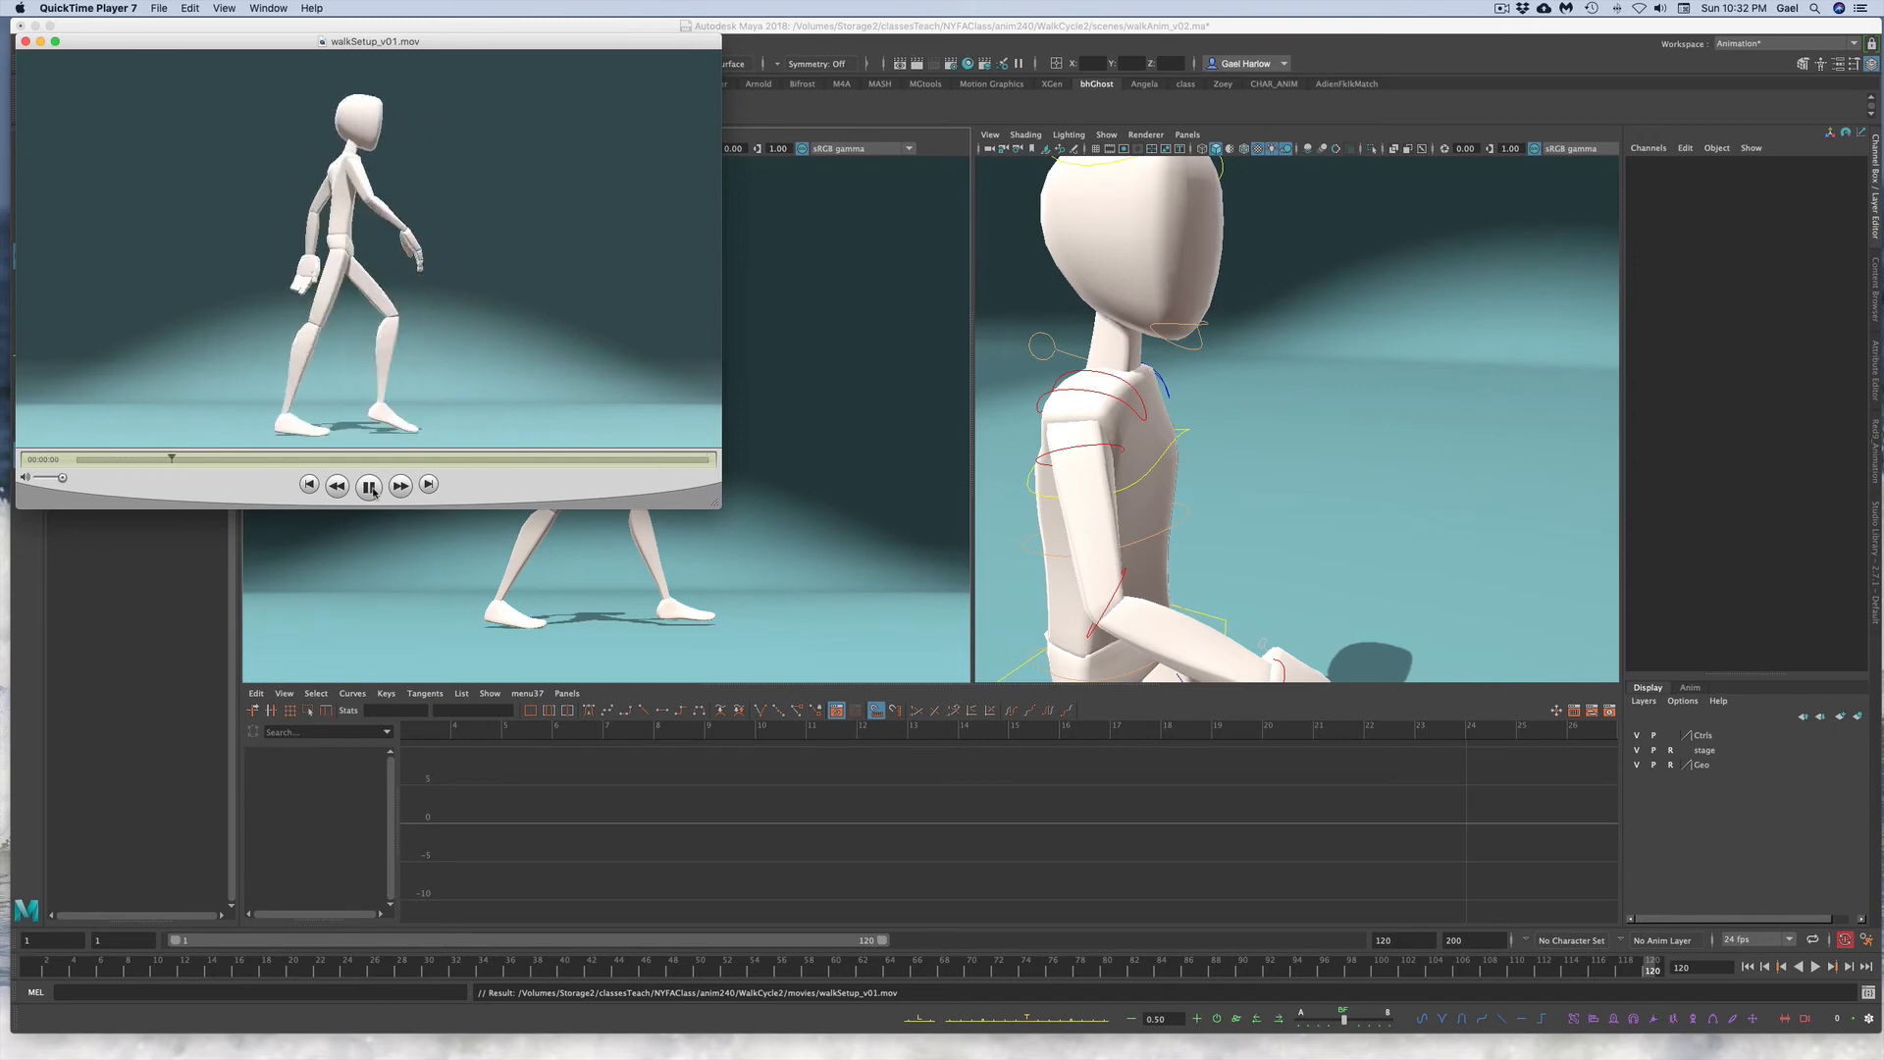
left_click(370, 487)
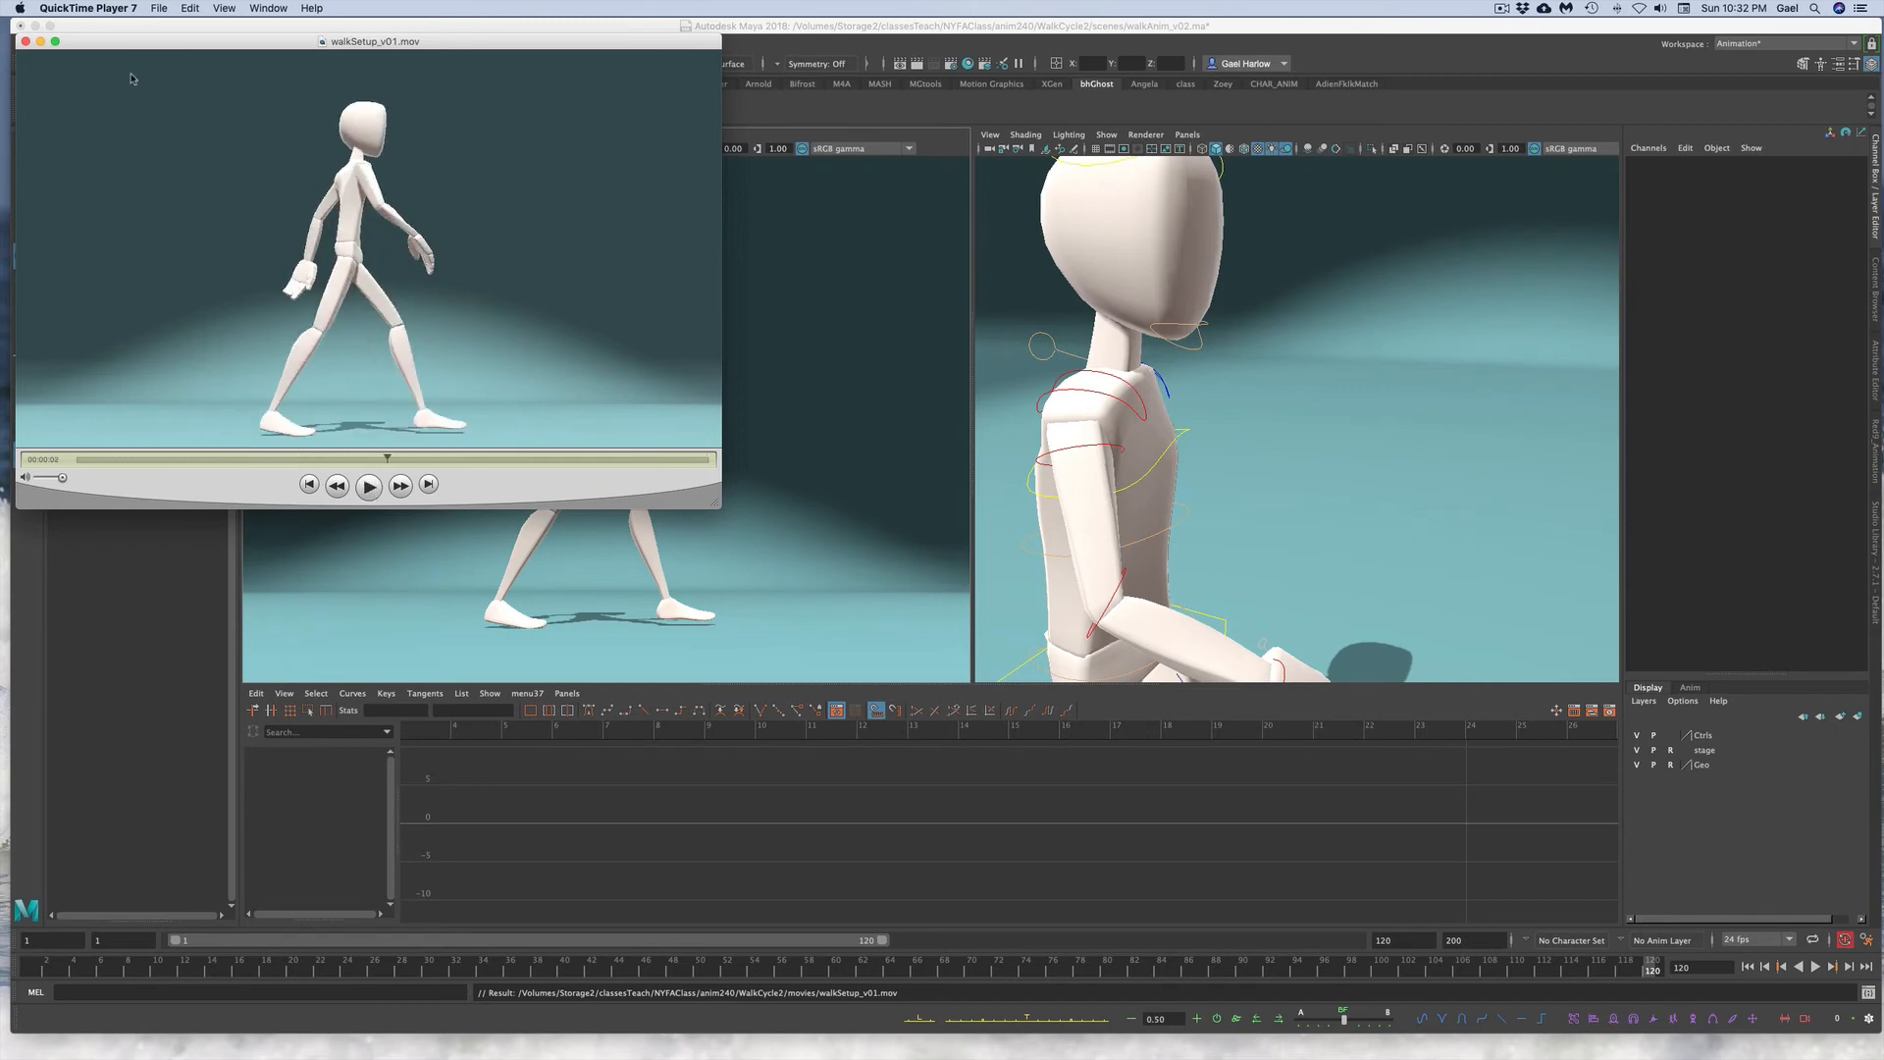
left_click(26, 43)
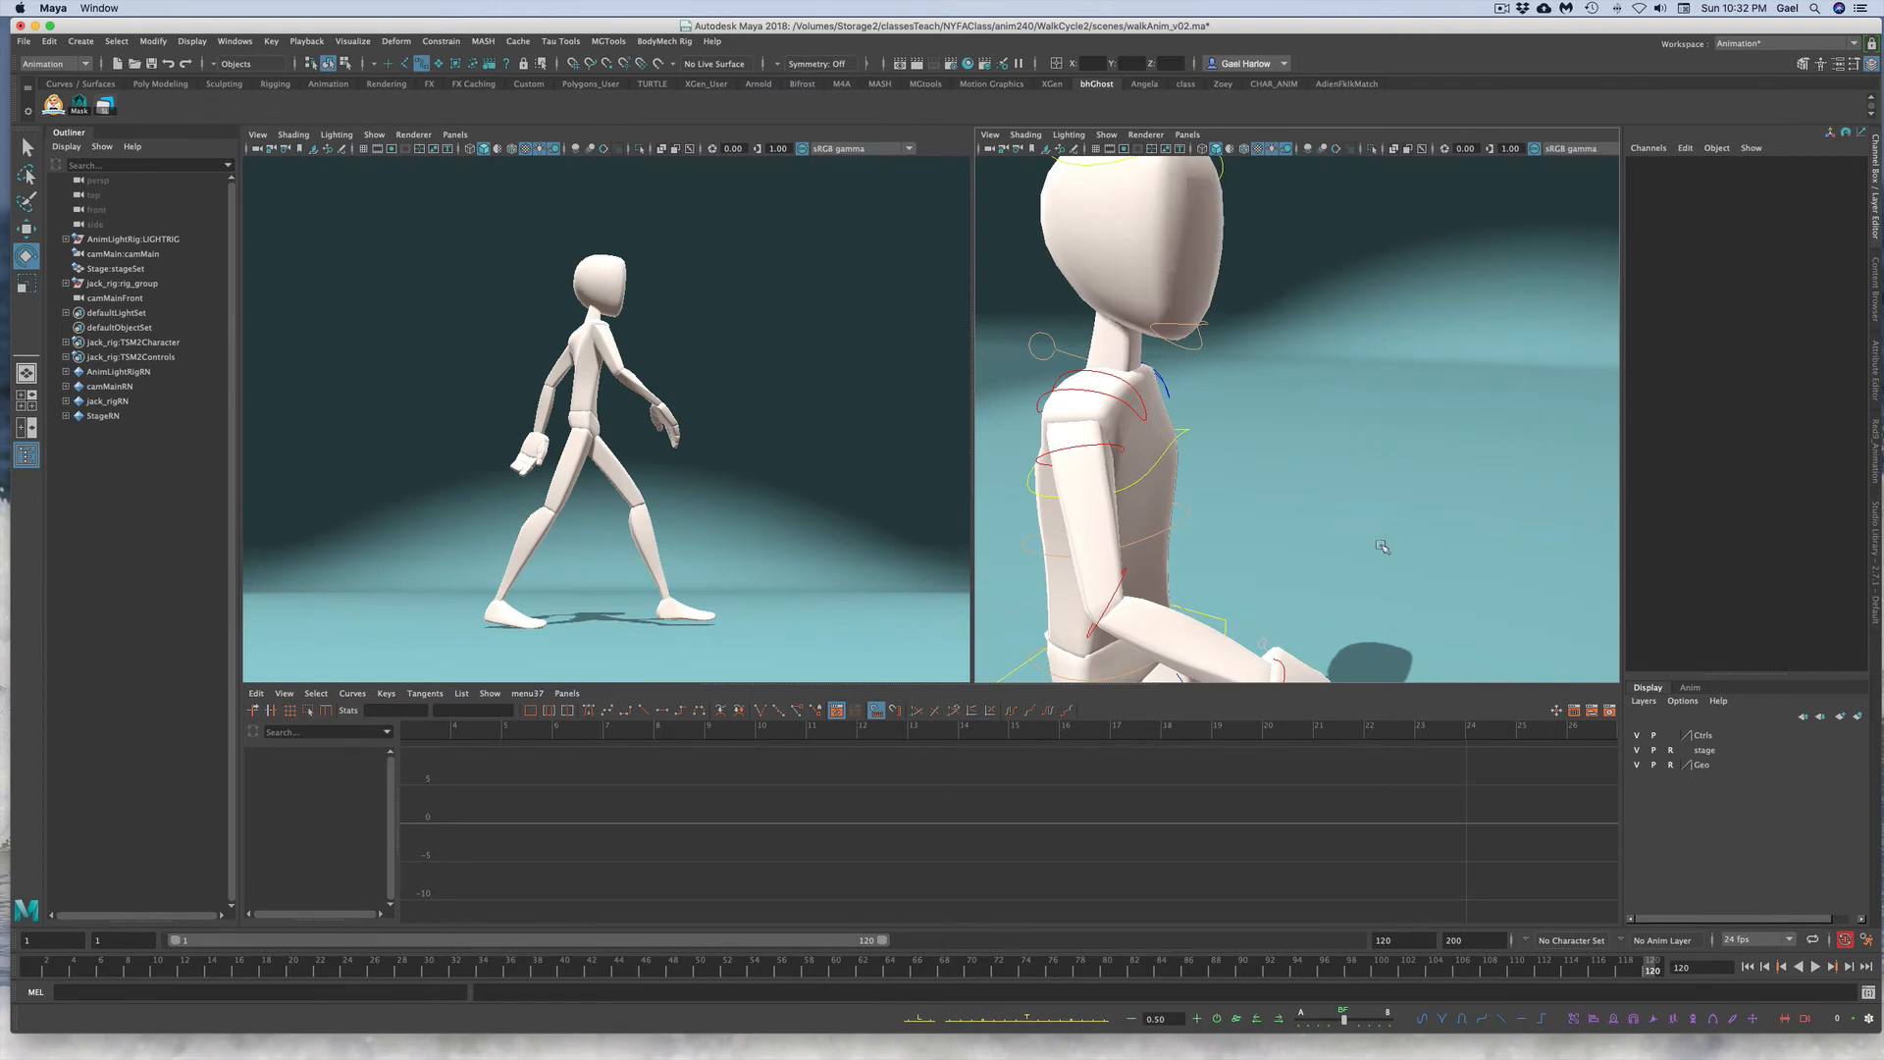
Step: Orbit the perspective view to face the character and play back and scrub the walk
right_click_drag(1383, 548, 1030, 555, "alt")
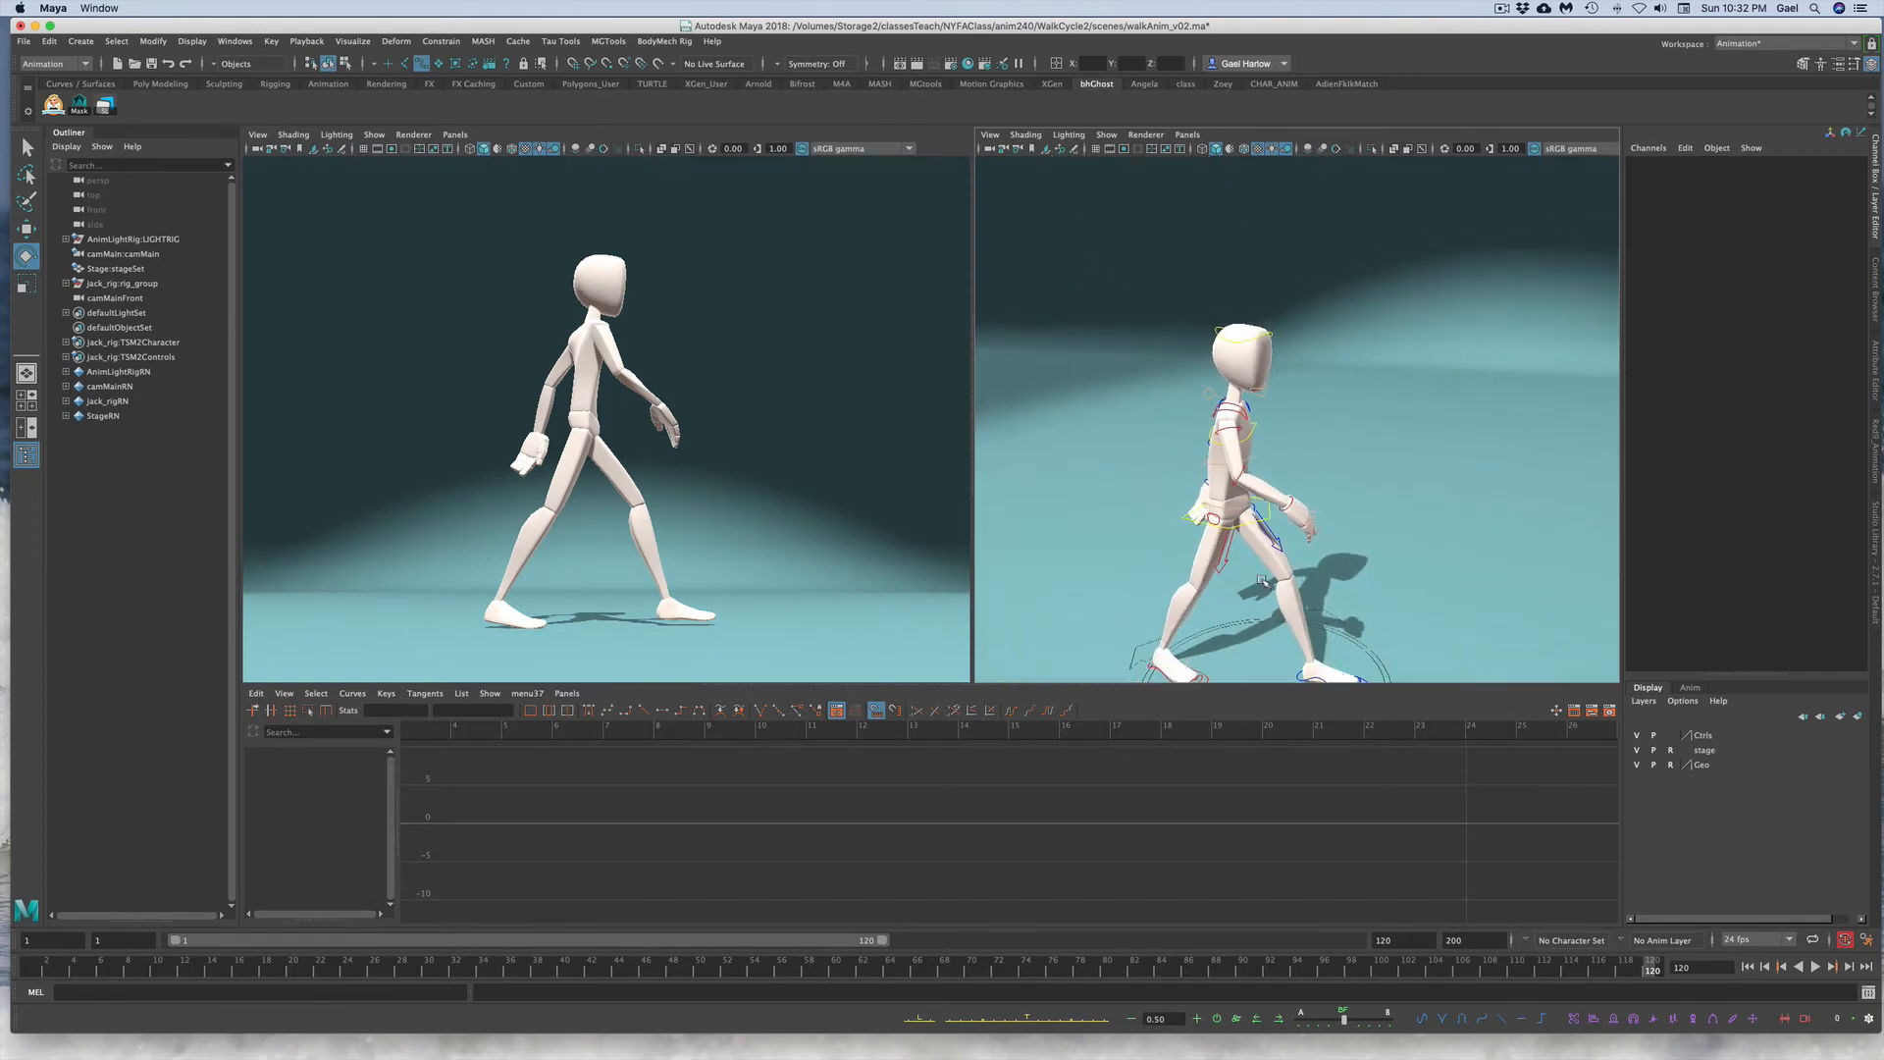
left_click_drag(1031, 555, 1177, 567, "alt")
right_click_drag(1266, 567, 1194, 563, "alt")
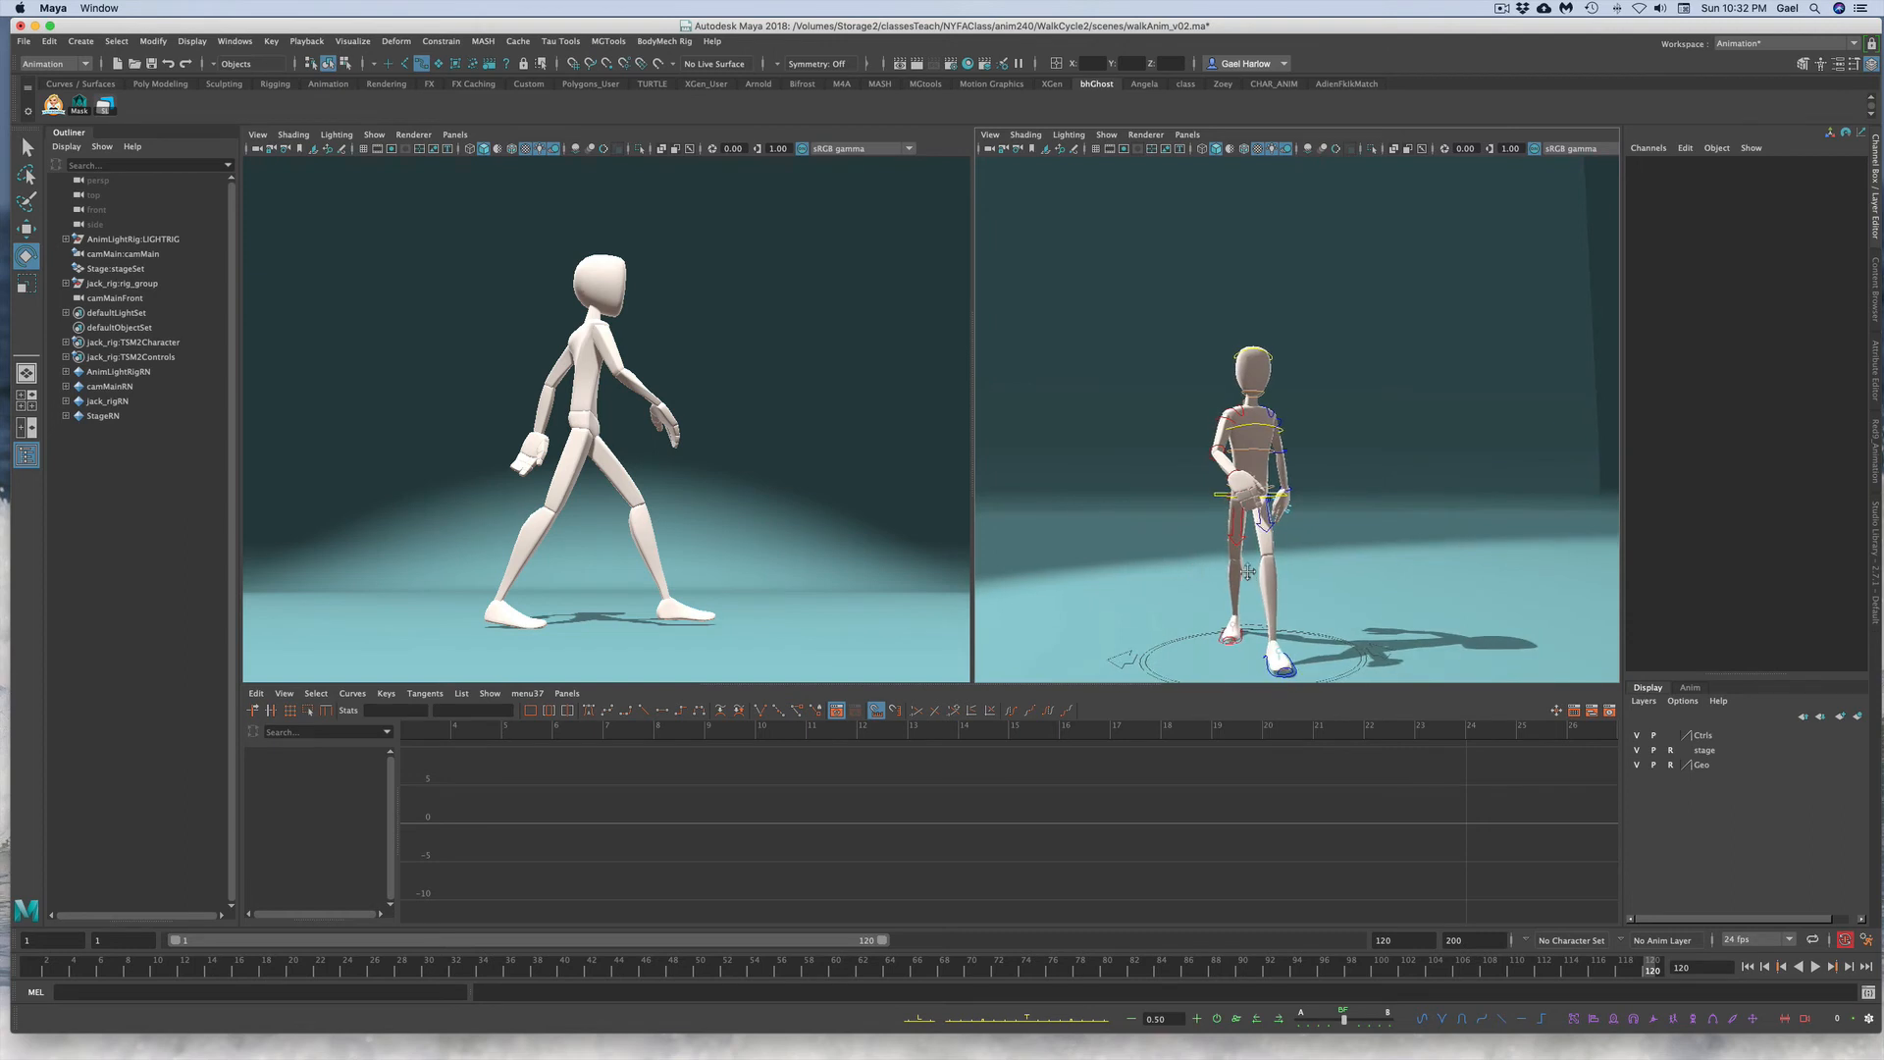
middle_click_drag(1219, 590, 1231, 525, "alt")
left_click_drag(1231, 525, 1238, 526, "alt")
right_click_drag(1239, 526, 1262, 559, "alt")
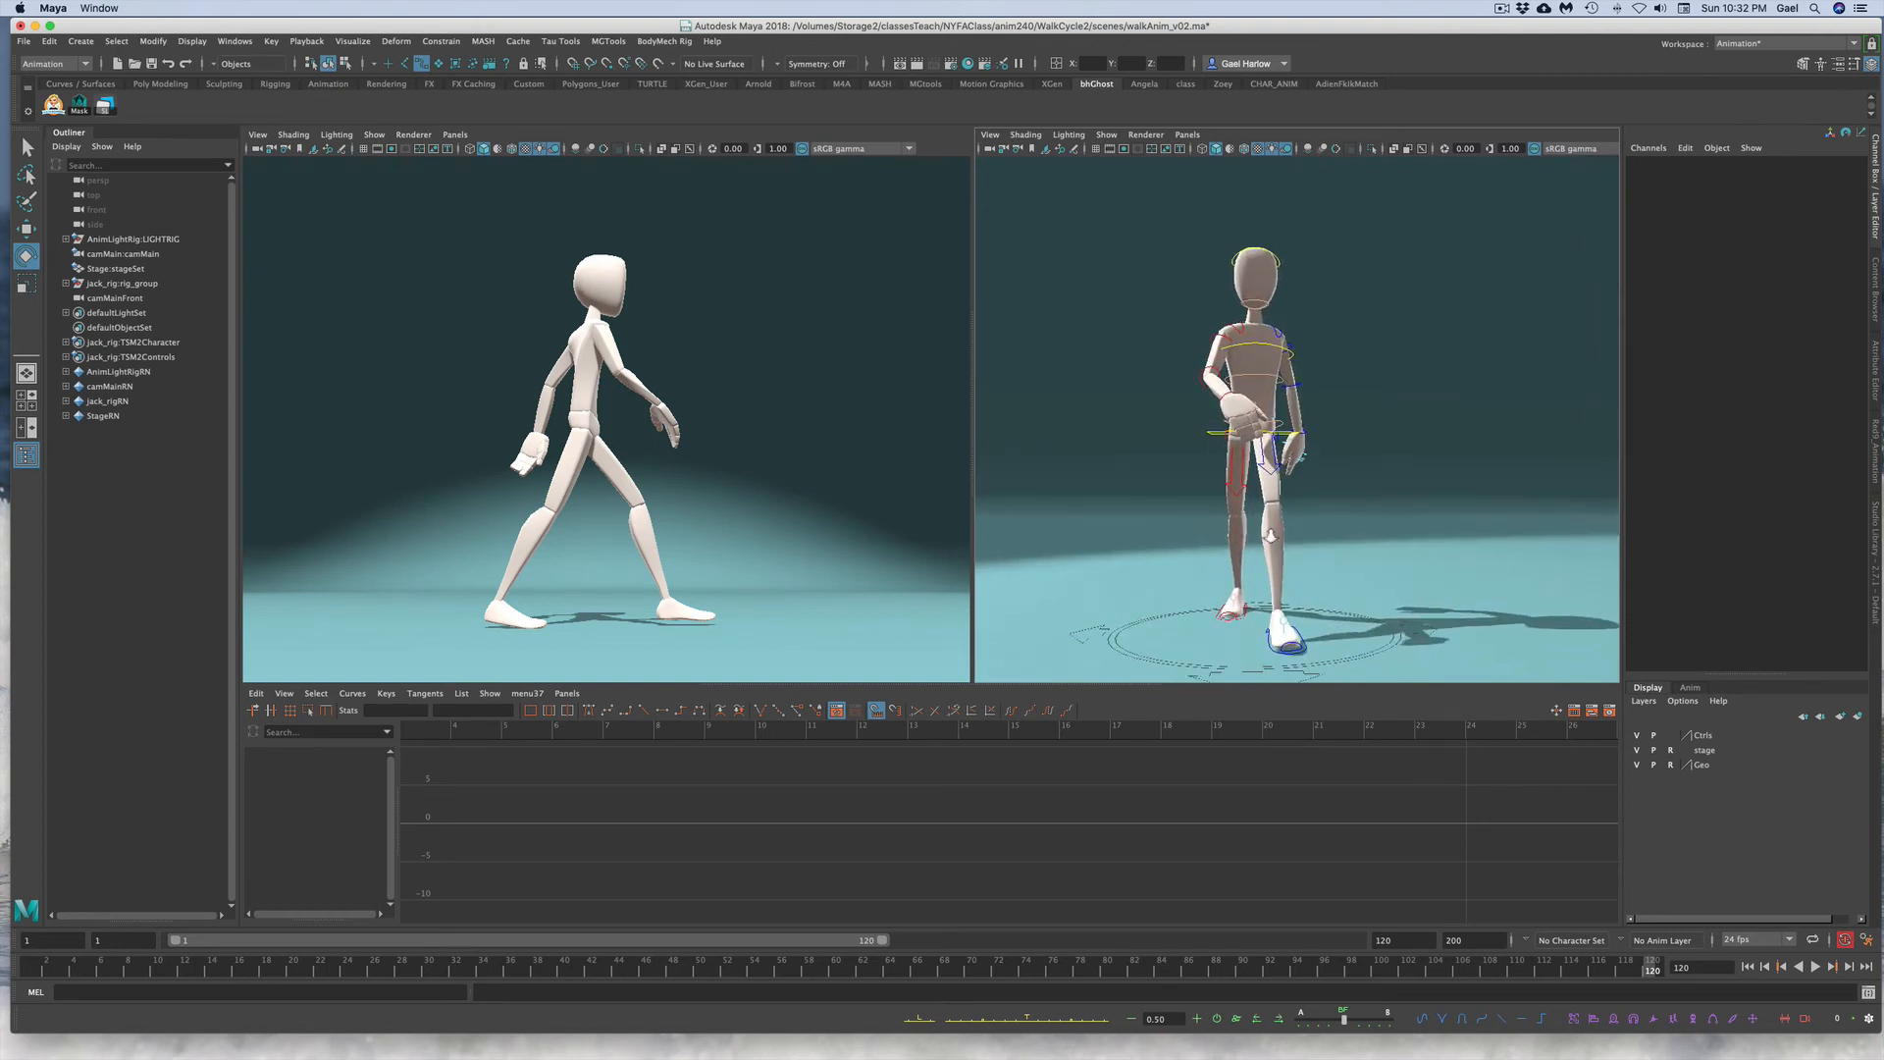
middle_click_drag(1262, 560, 1279, 515, "alt")
left_click_drag(1278, 515, 1311, 538, "alt")
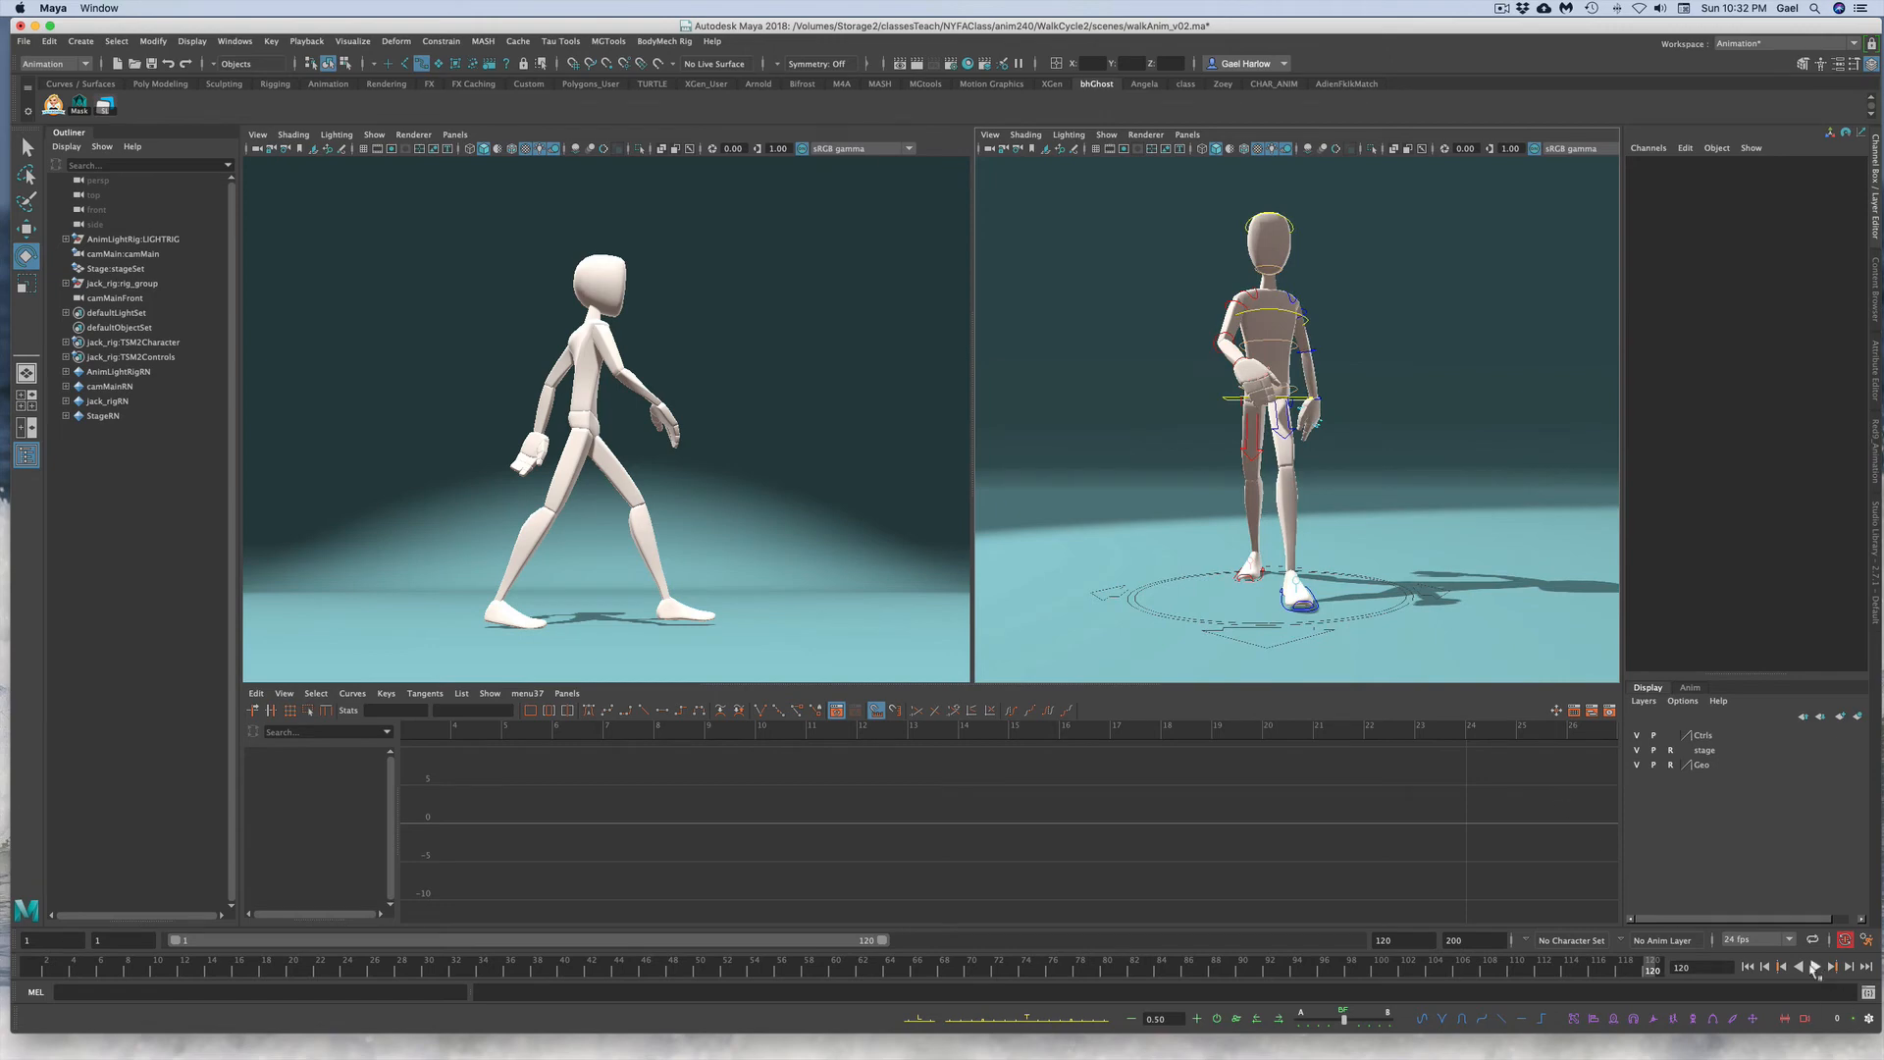
left_click(1815, 968)
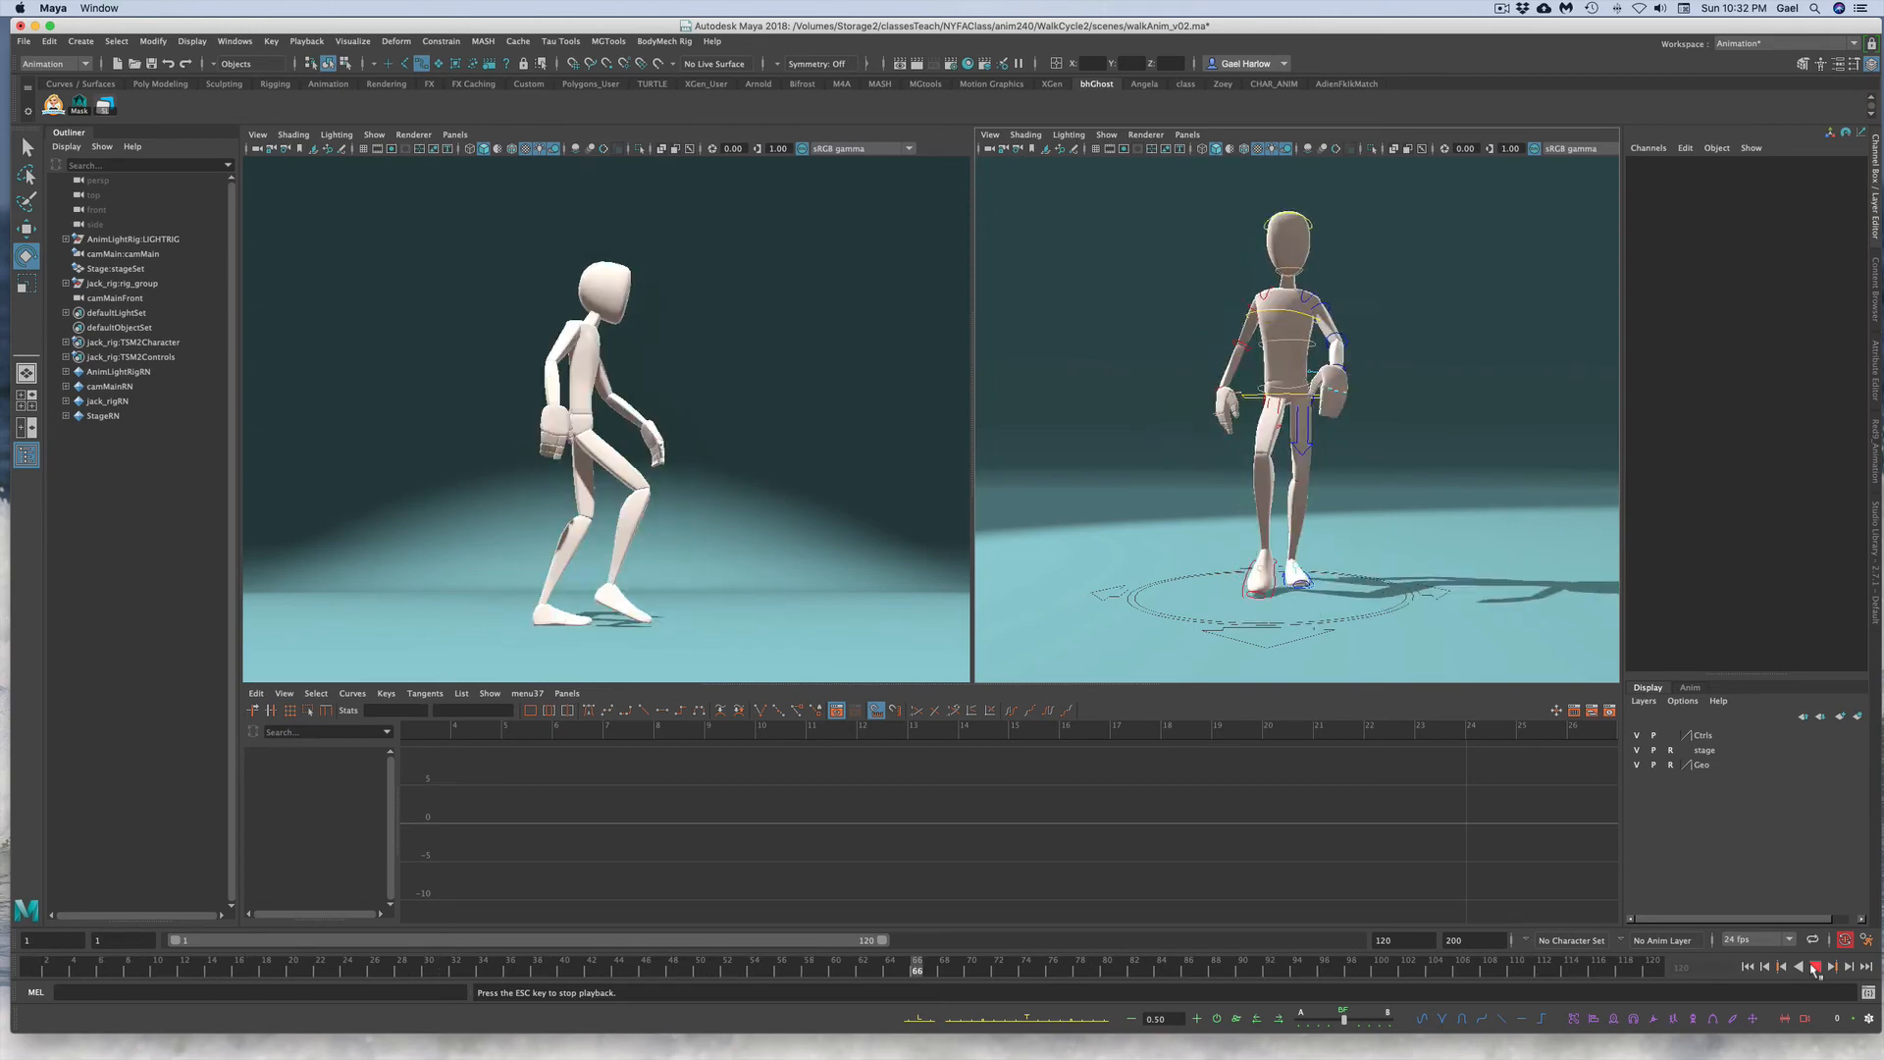
key("Escape")
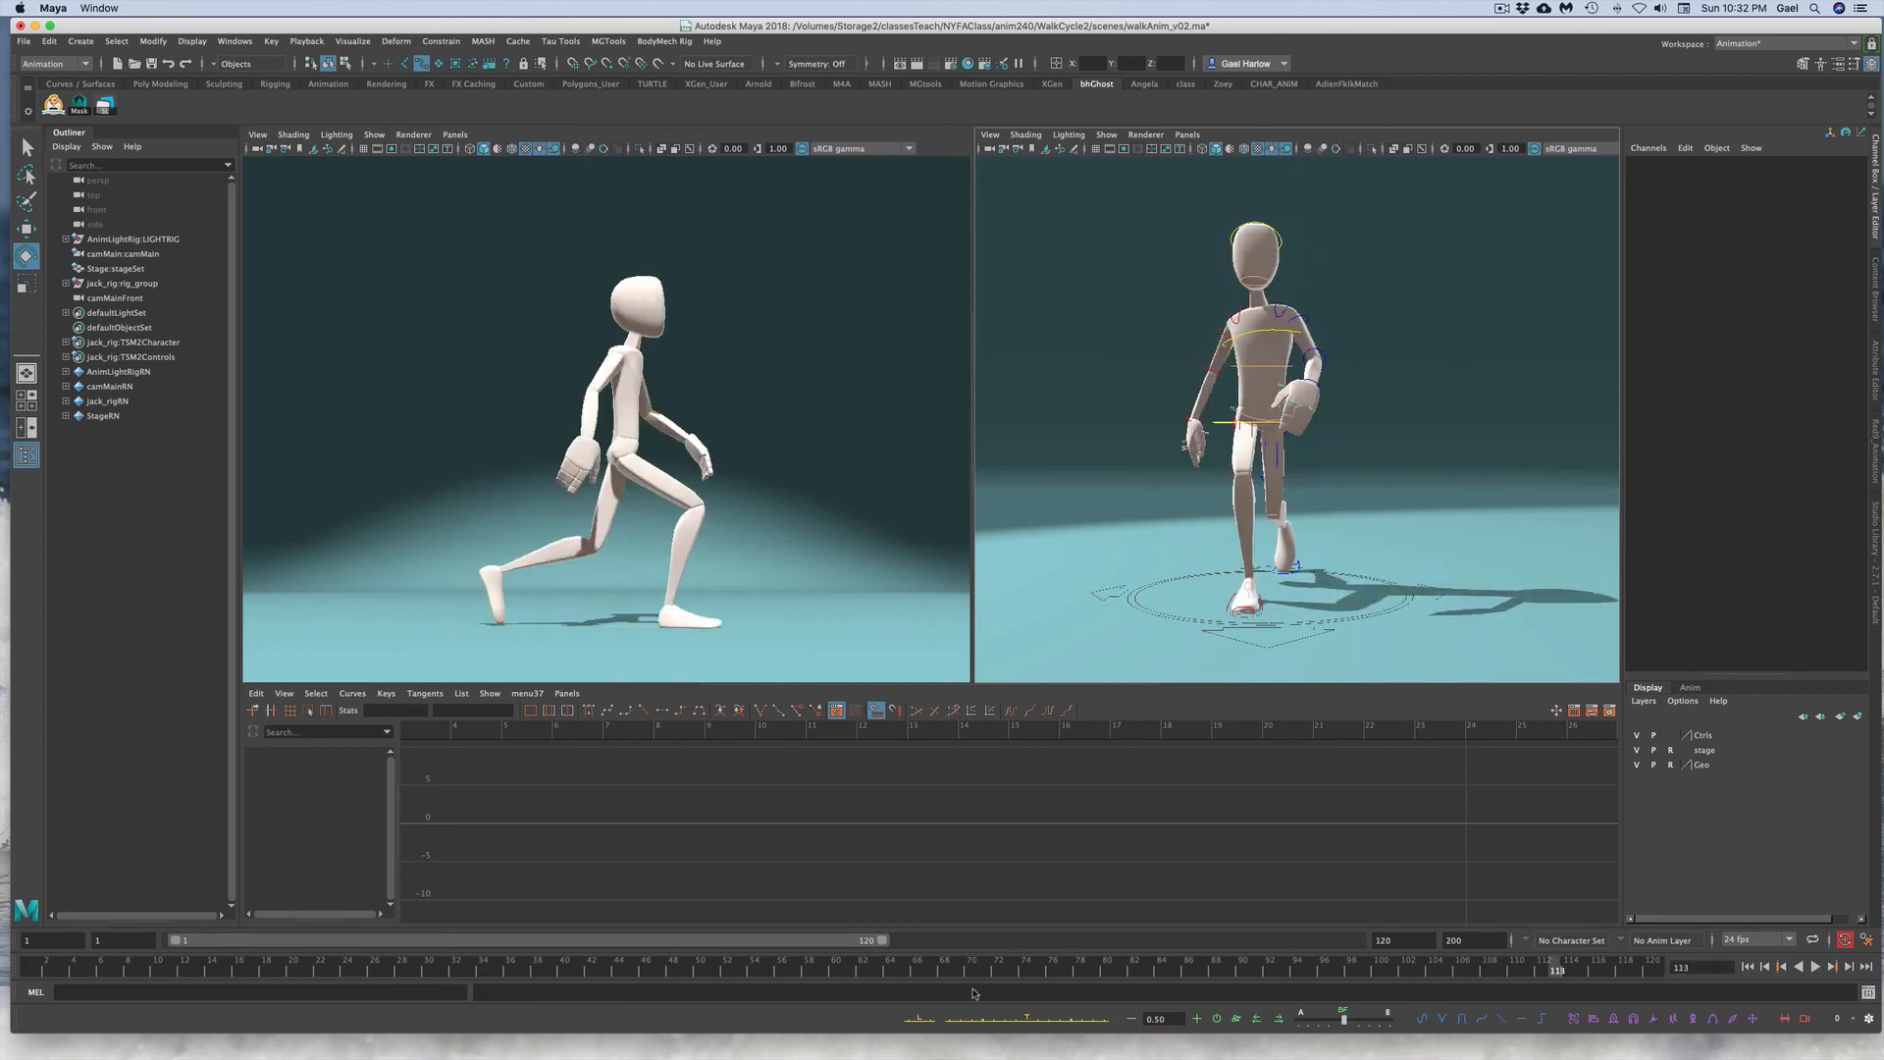
left_click_drag(44, 972, 732, 900)
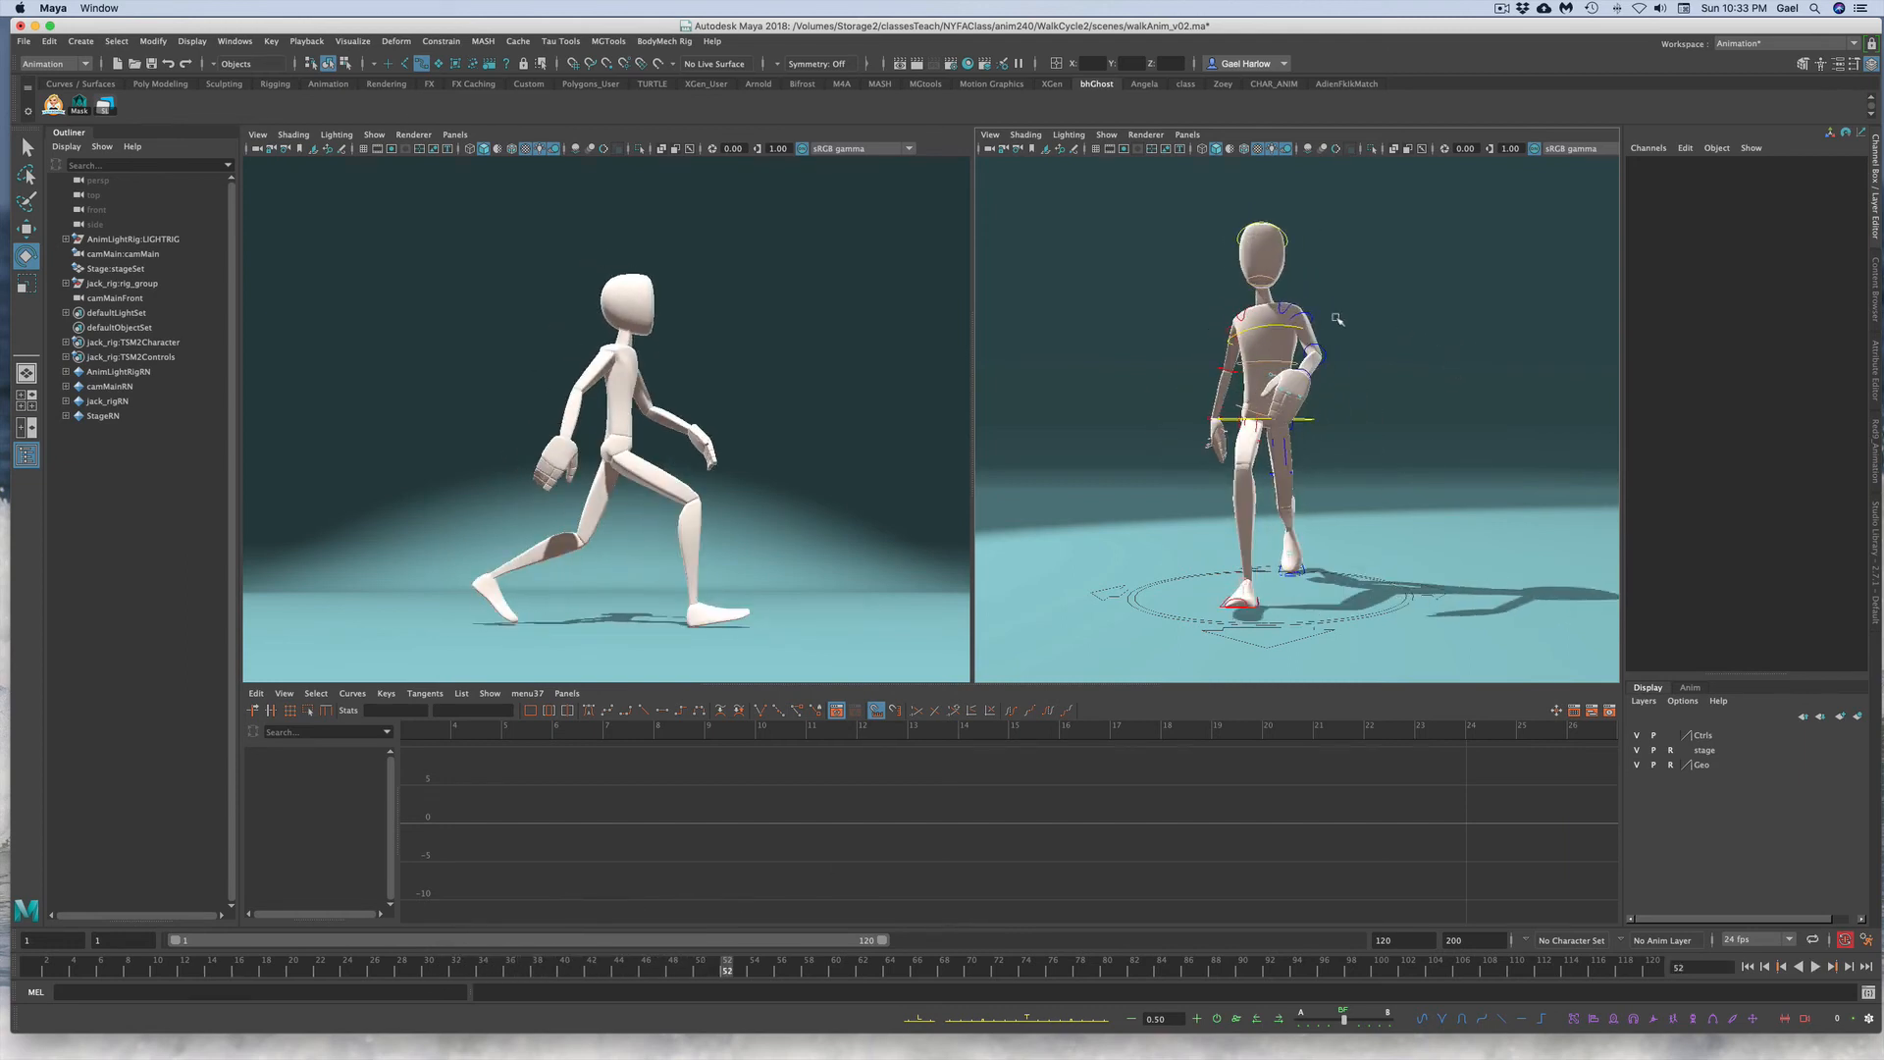
Step: Select the torso IK control's Rotate X curve and scale its keys vertically to increase the rotation amplitude
left_click(1270, 322)
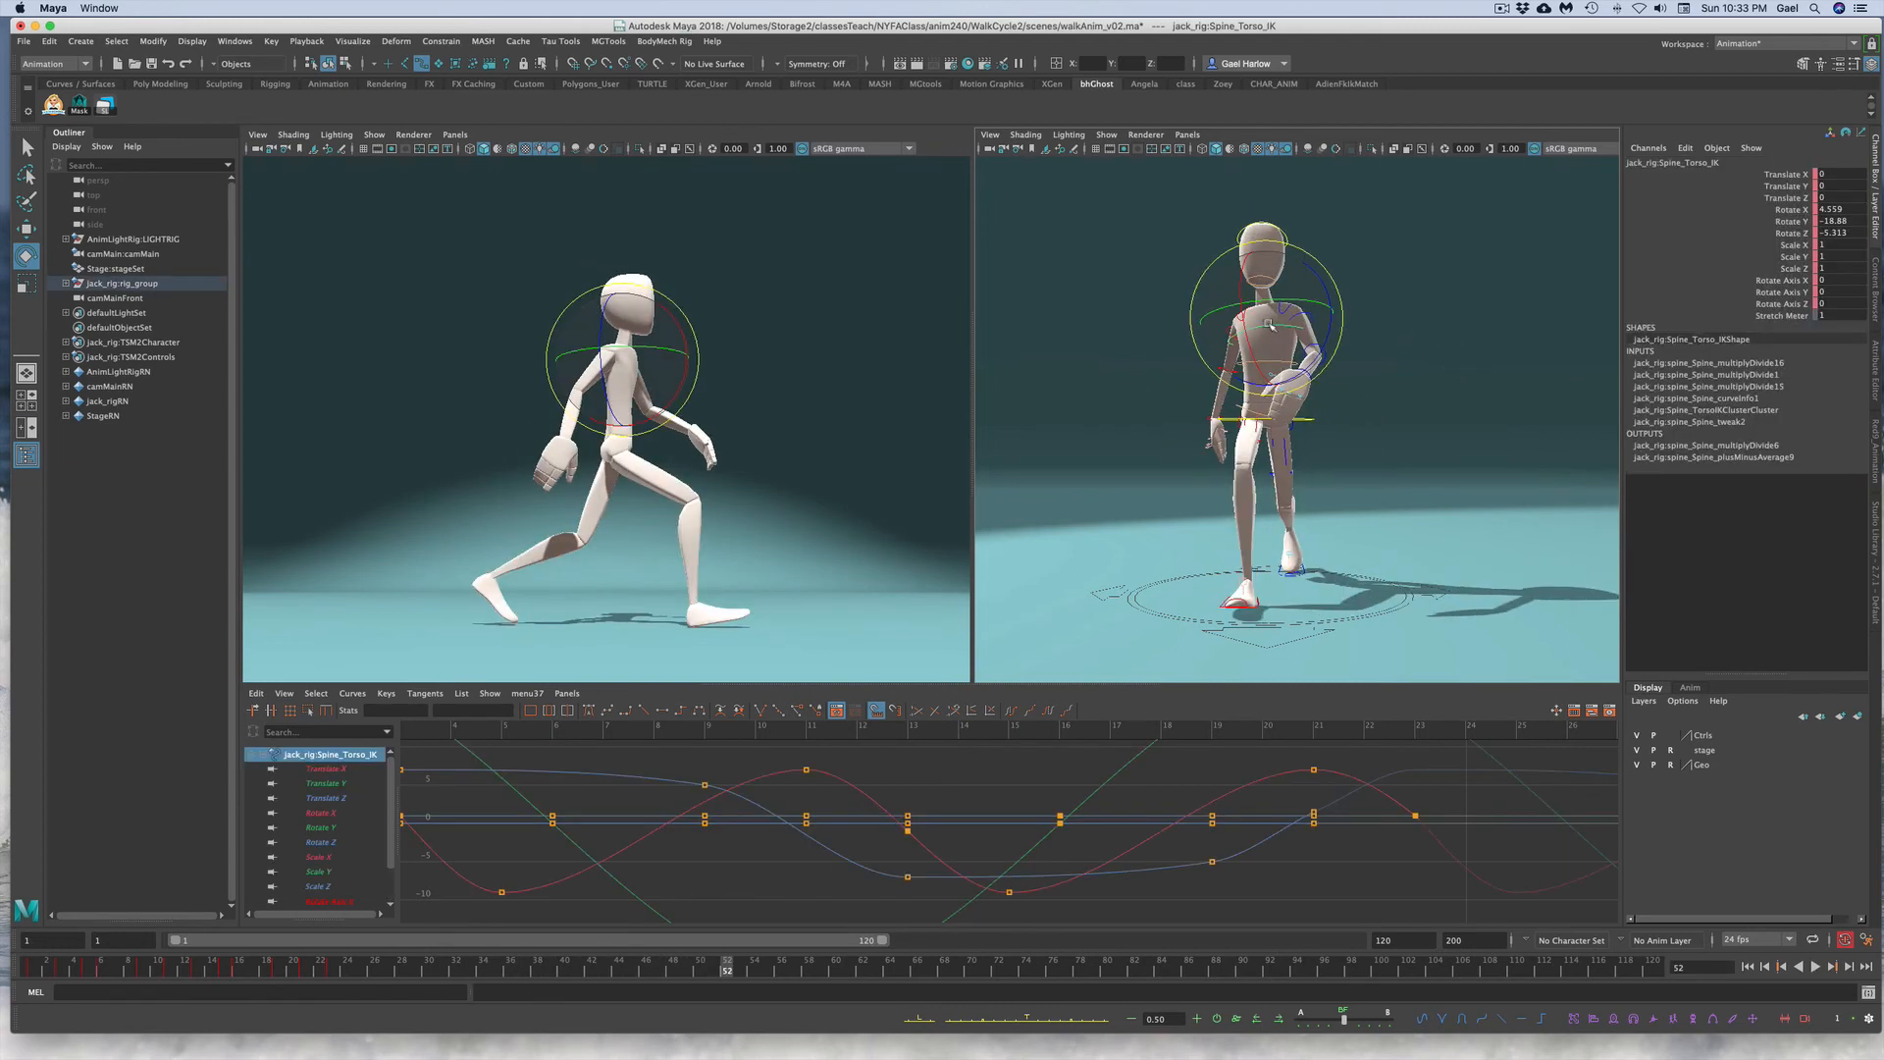
left_click(1787, 211)
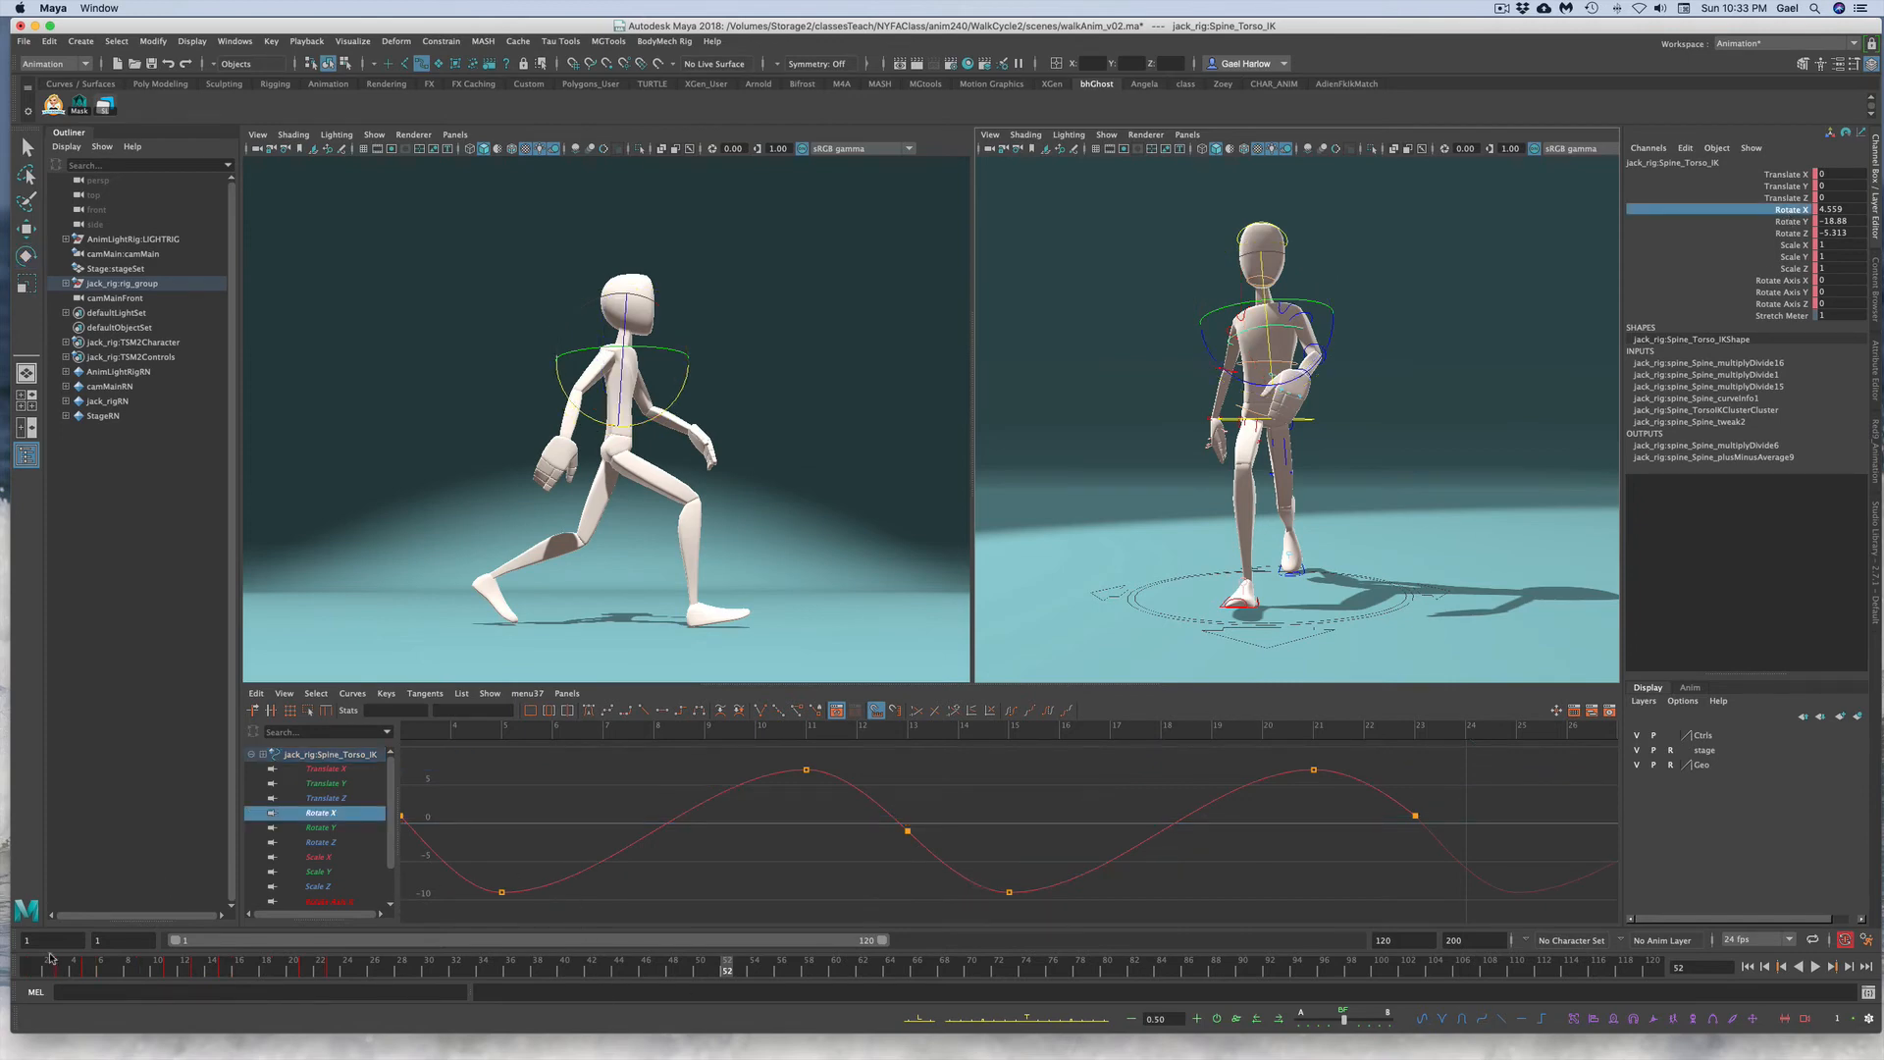
left_click_drag(51, 956, 172, 966)
left_click(861, 805)
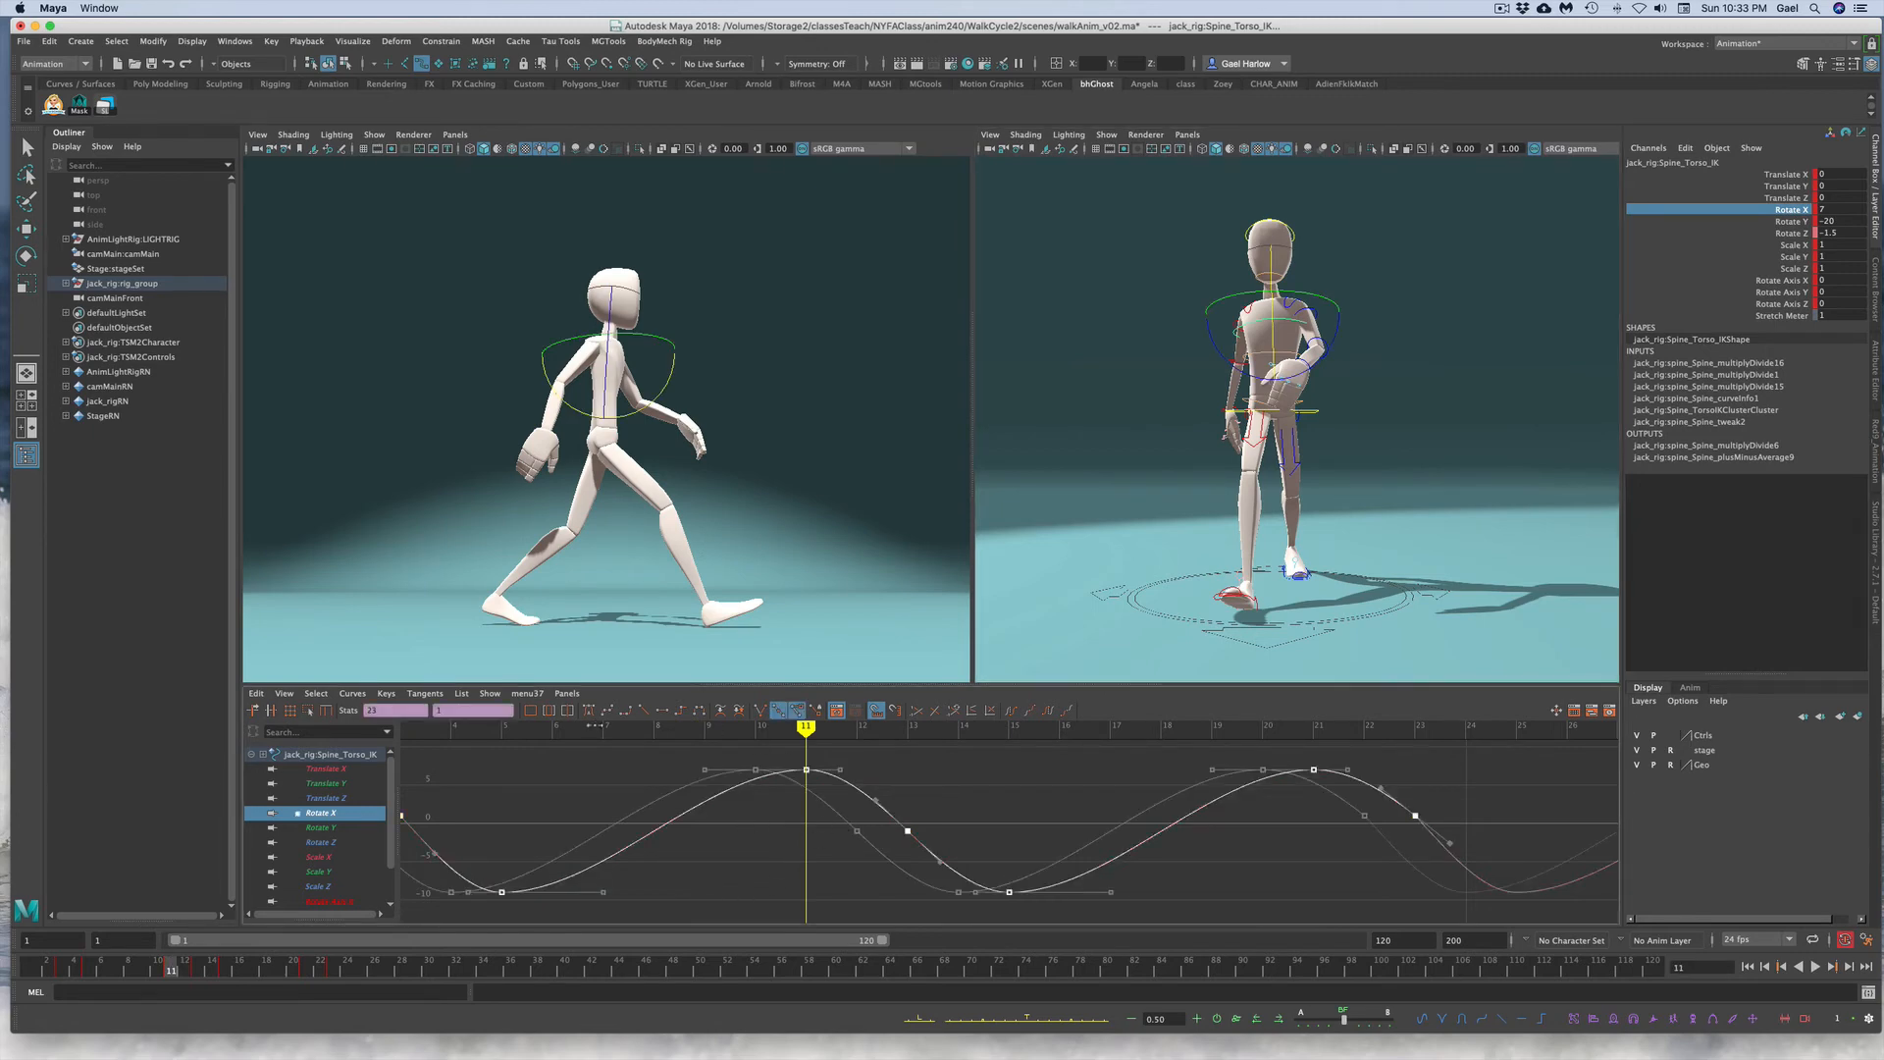
key("r")
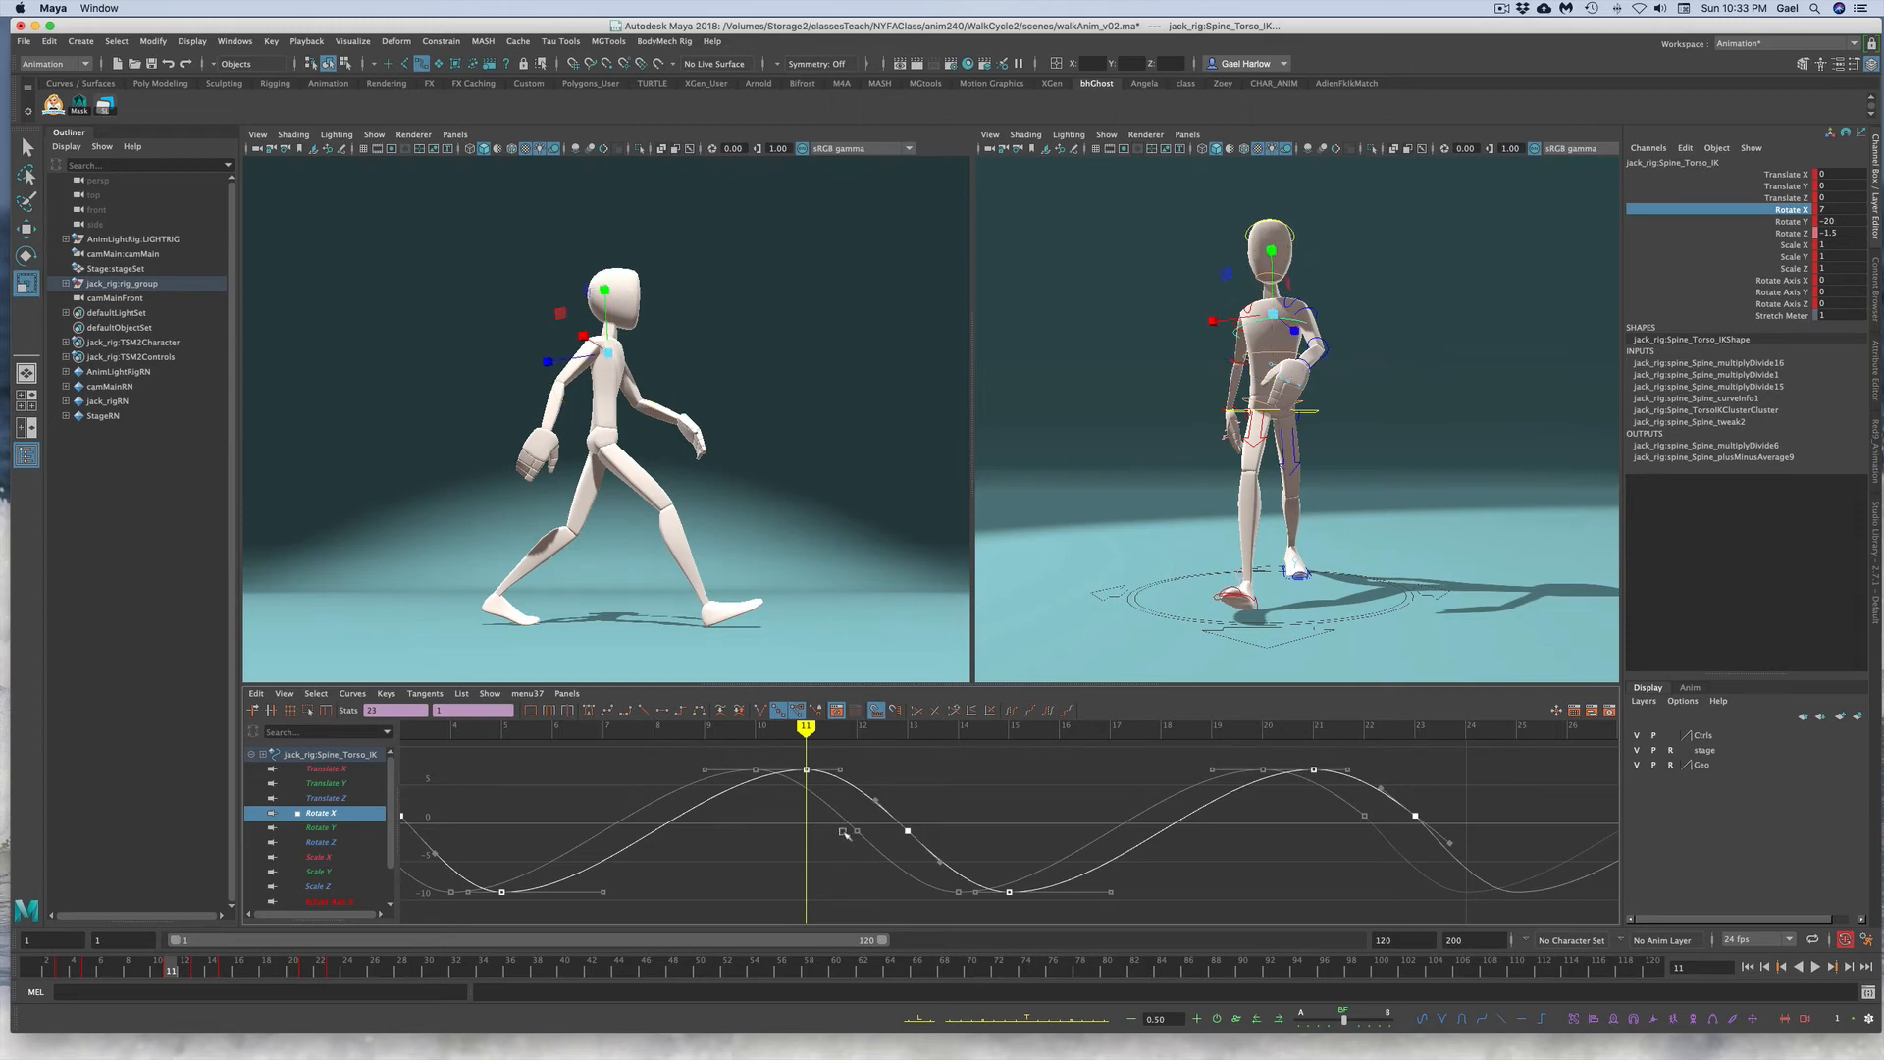
key("f")
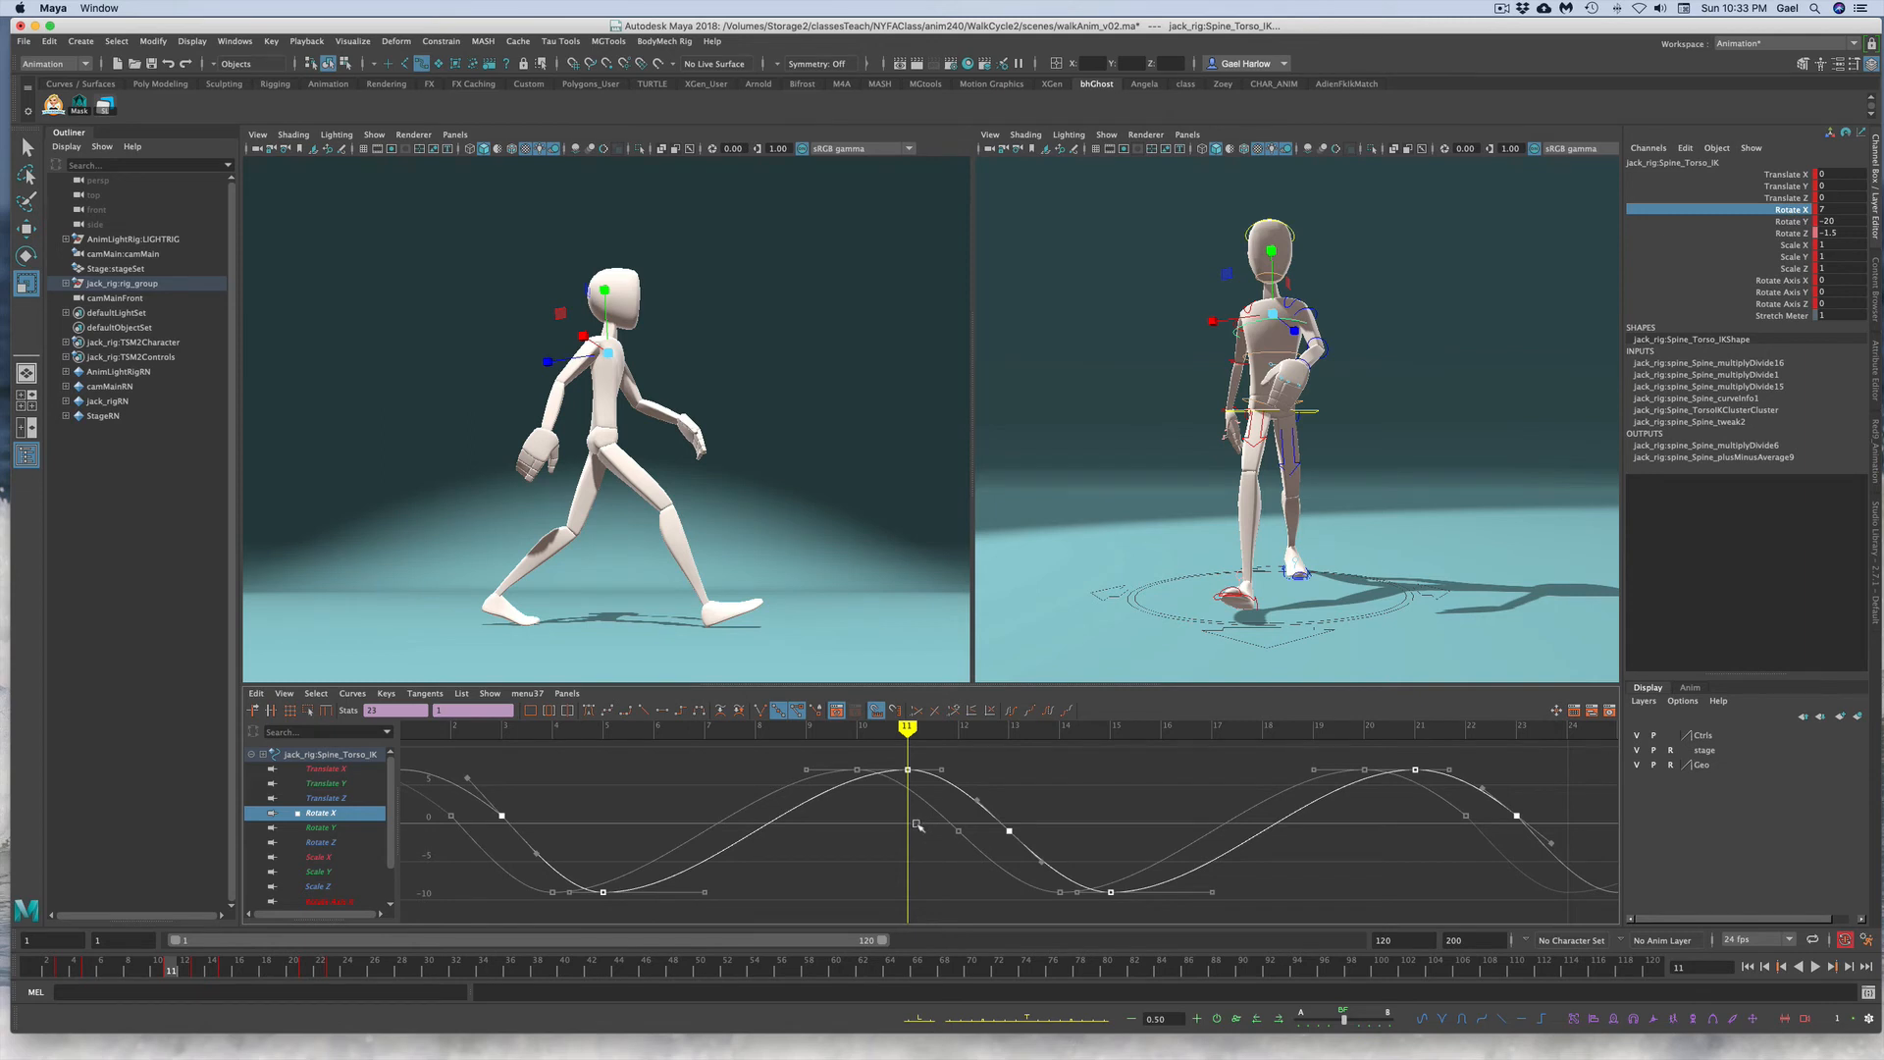
mouse_move(914, 815)
middle_mouse_down()
mouse_move(921, 758)
mouse_move(917, 779)
middle_mouse_up()
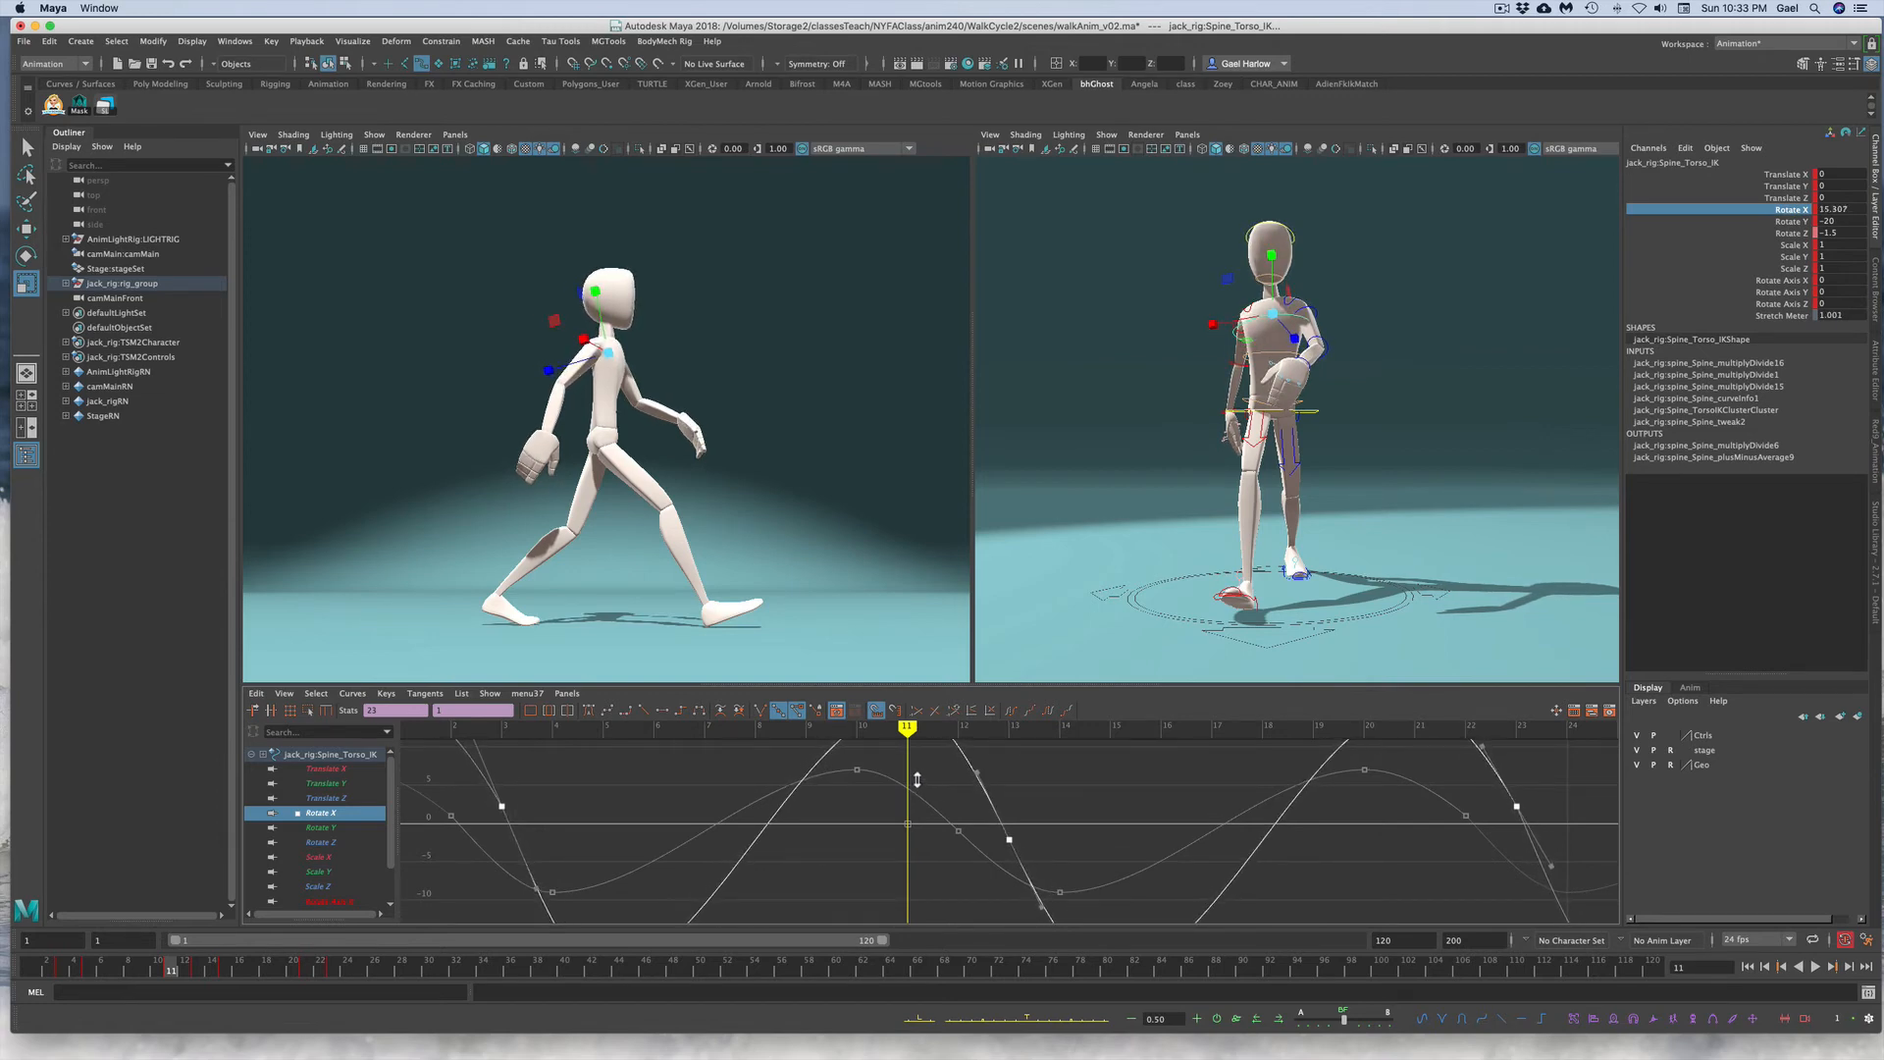
left_click(903, 662)
Step: Scrub the timeline to review the torso rotation
mouse_move(30, 977)
left_mouse_down()
mouse_move(530, 909)
mouse_move(961, 892)
mouse_move(3, 967)
left_mouse_up()
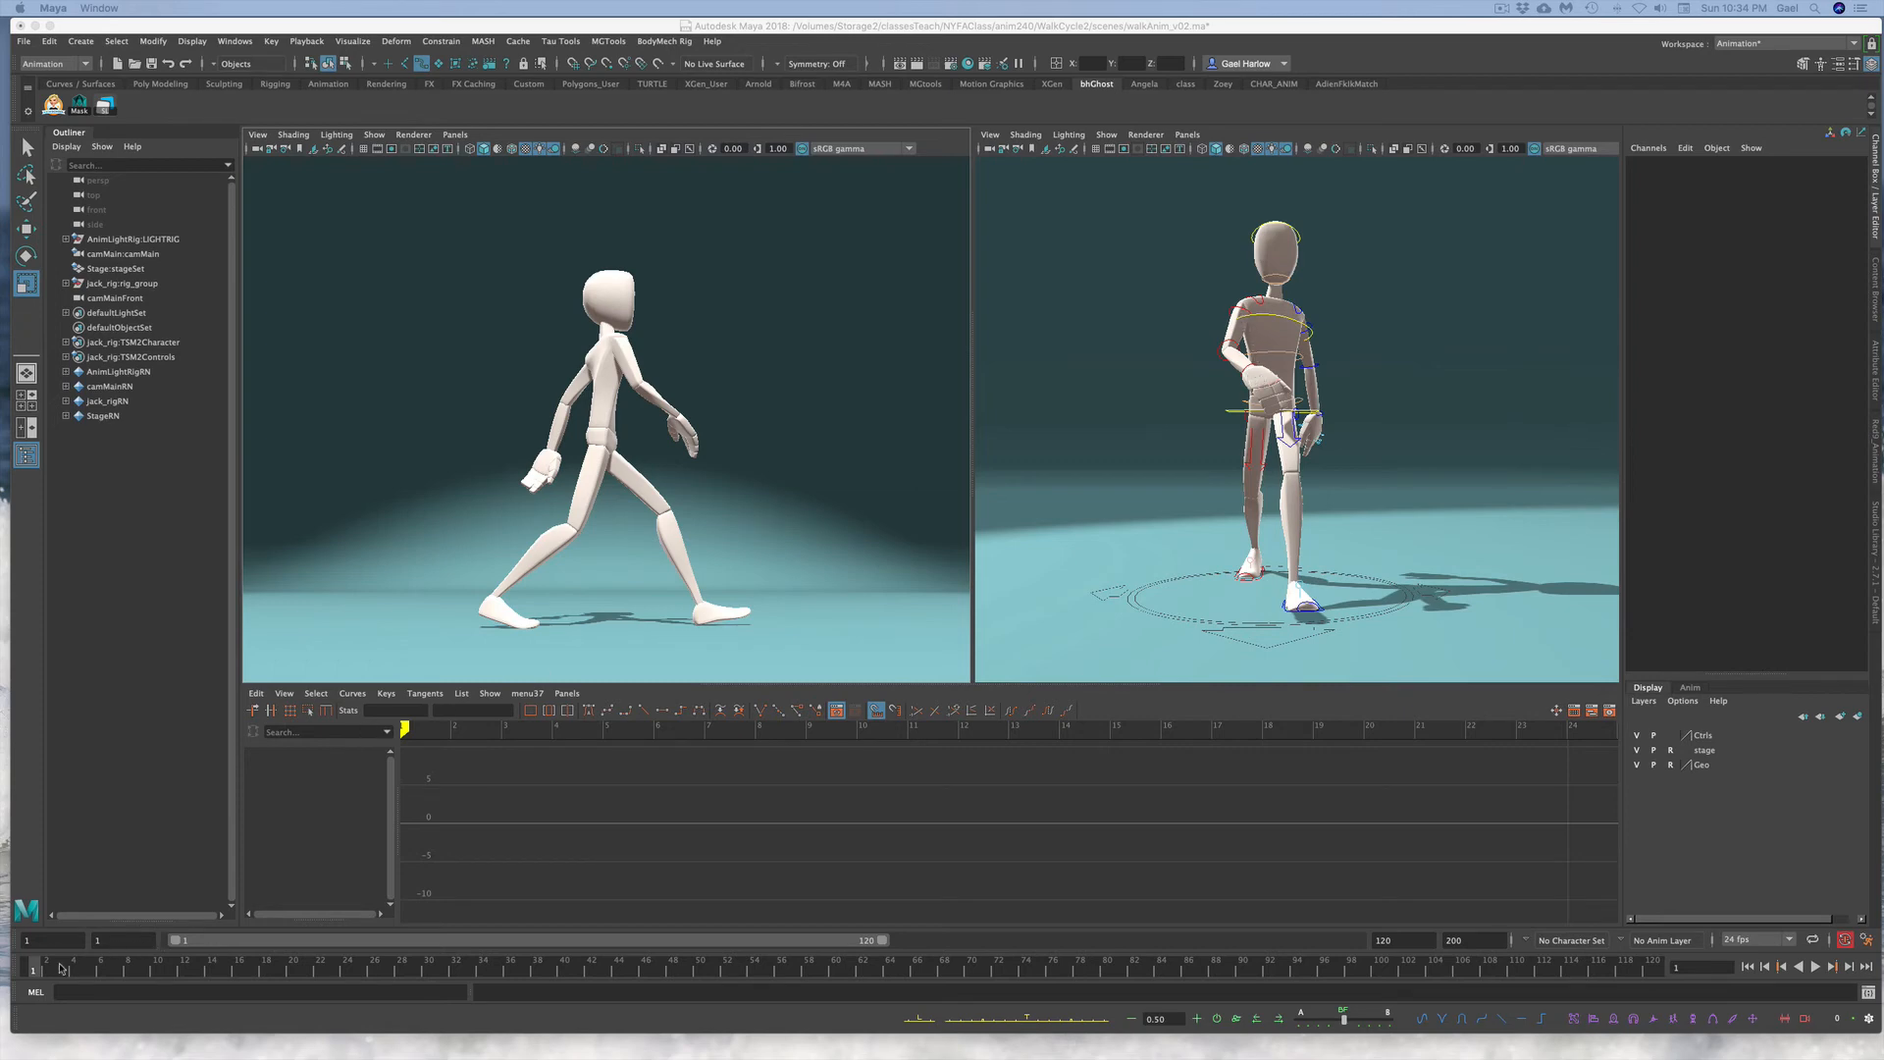
left_click_drag(60, 968, 577, 962)
left_click(1362, 363)
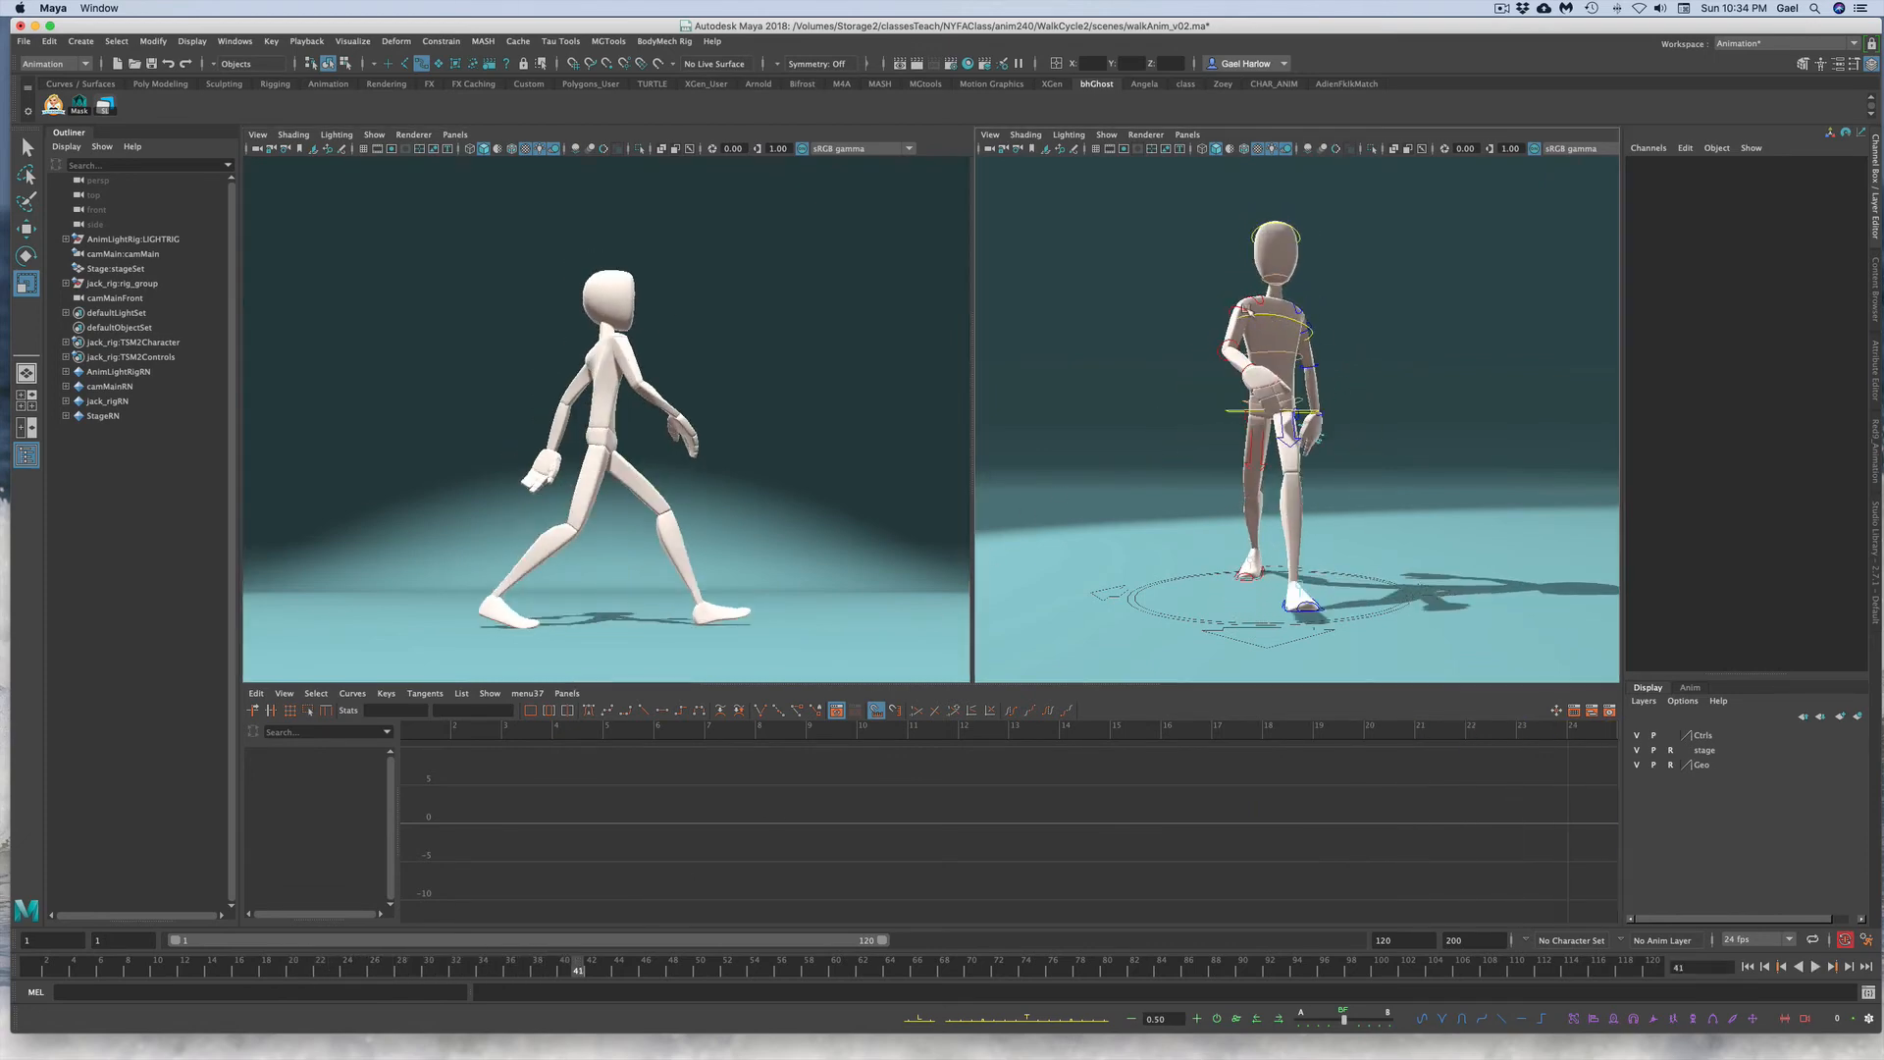
Step: Select the right upper and lower arm controls and inspect their rotation curves channel by channel
left_click(1247, 313)
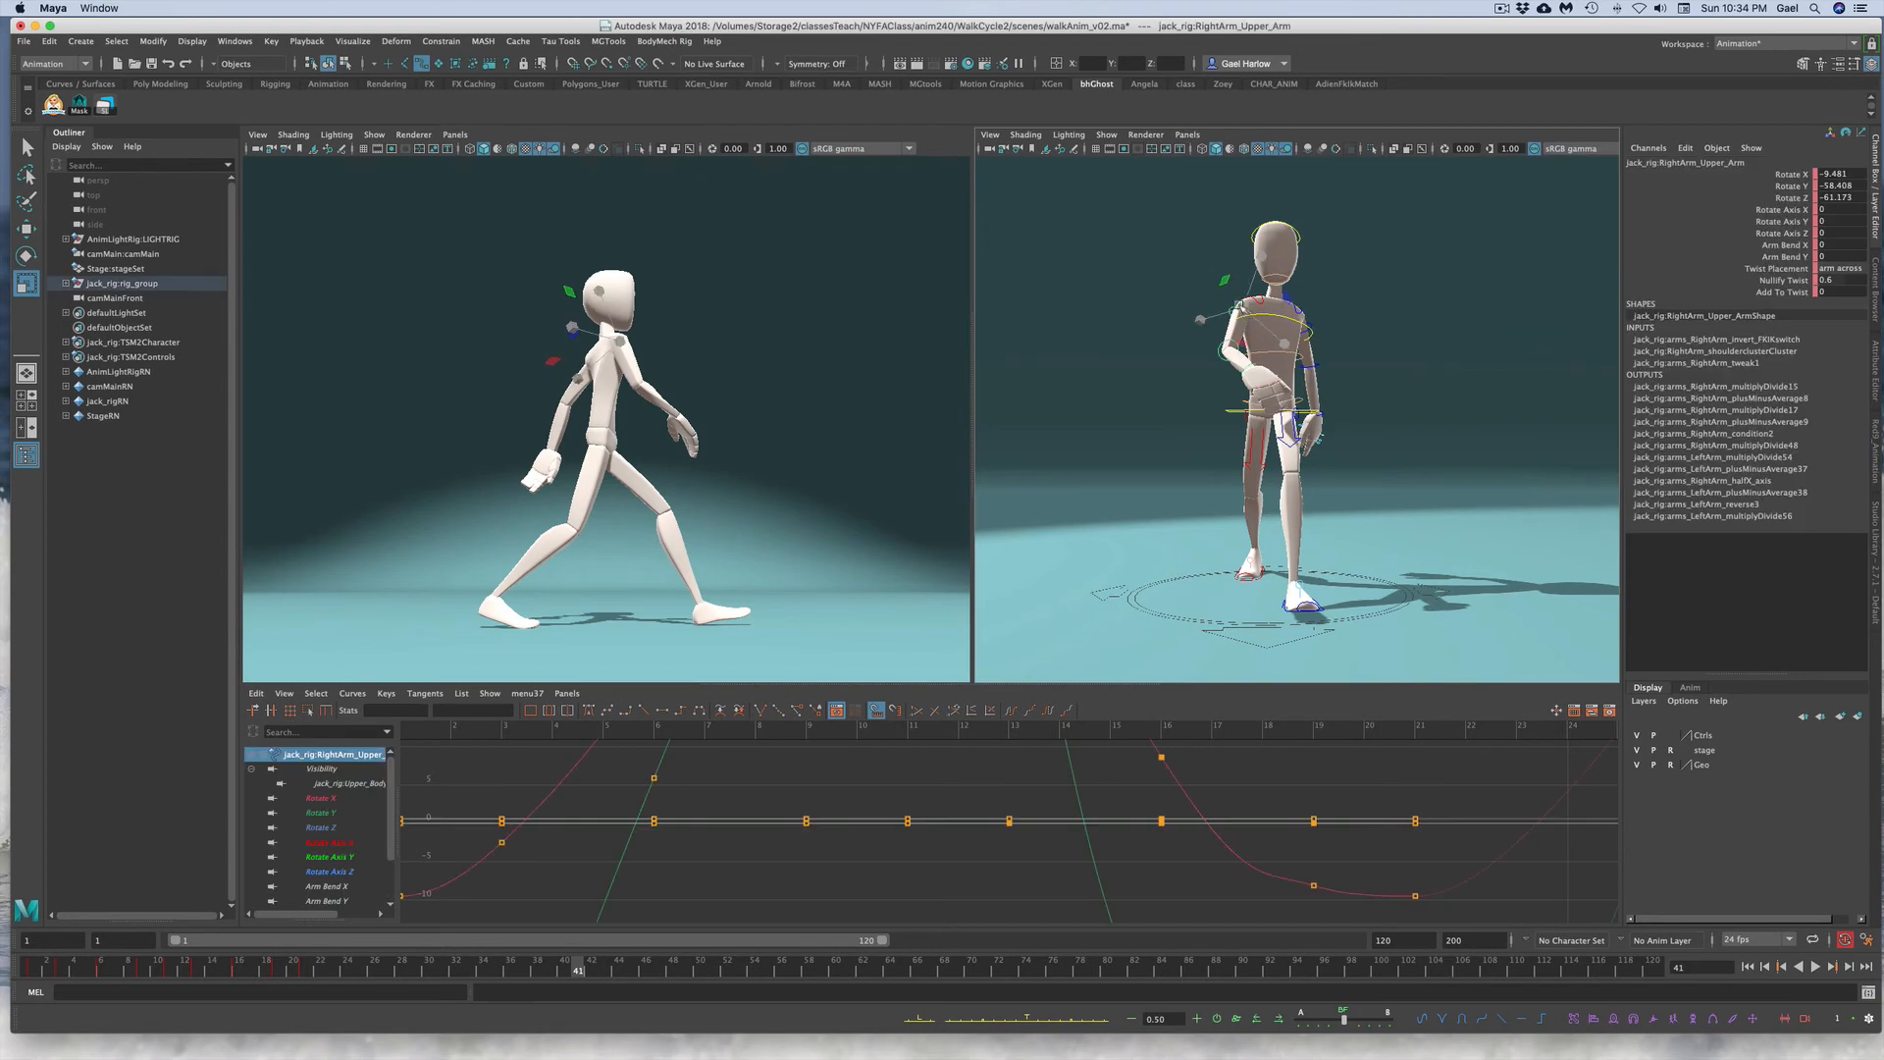
key("e")
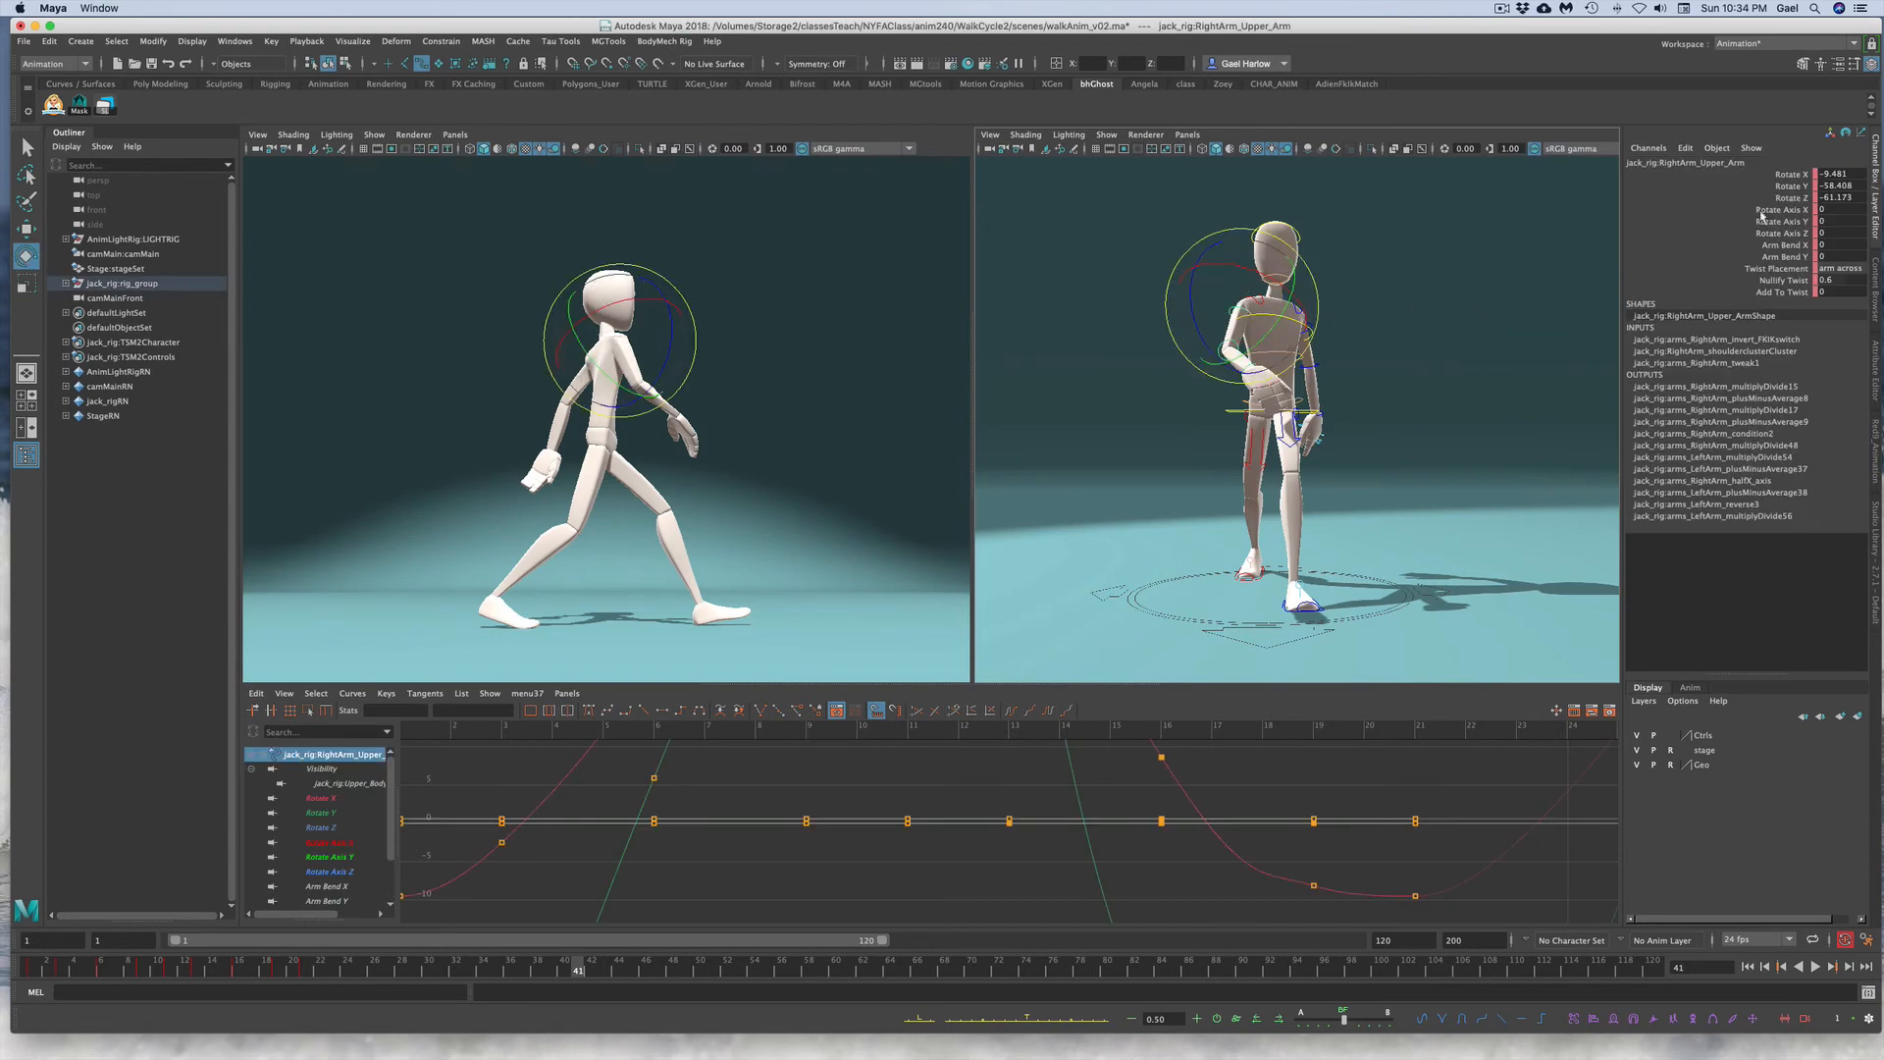
left_click(1786, 174)
key("f")
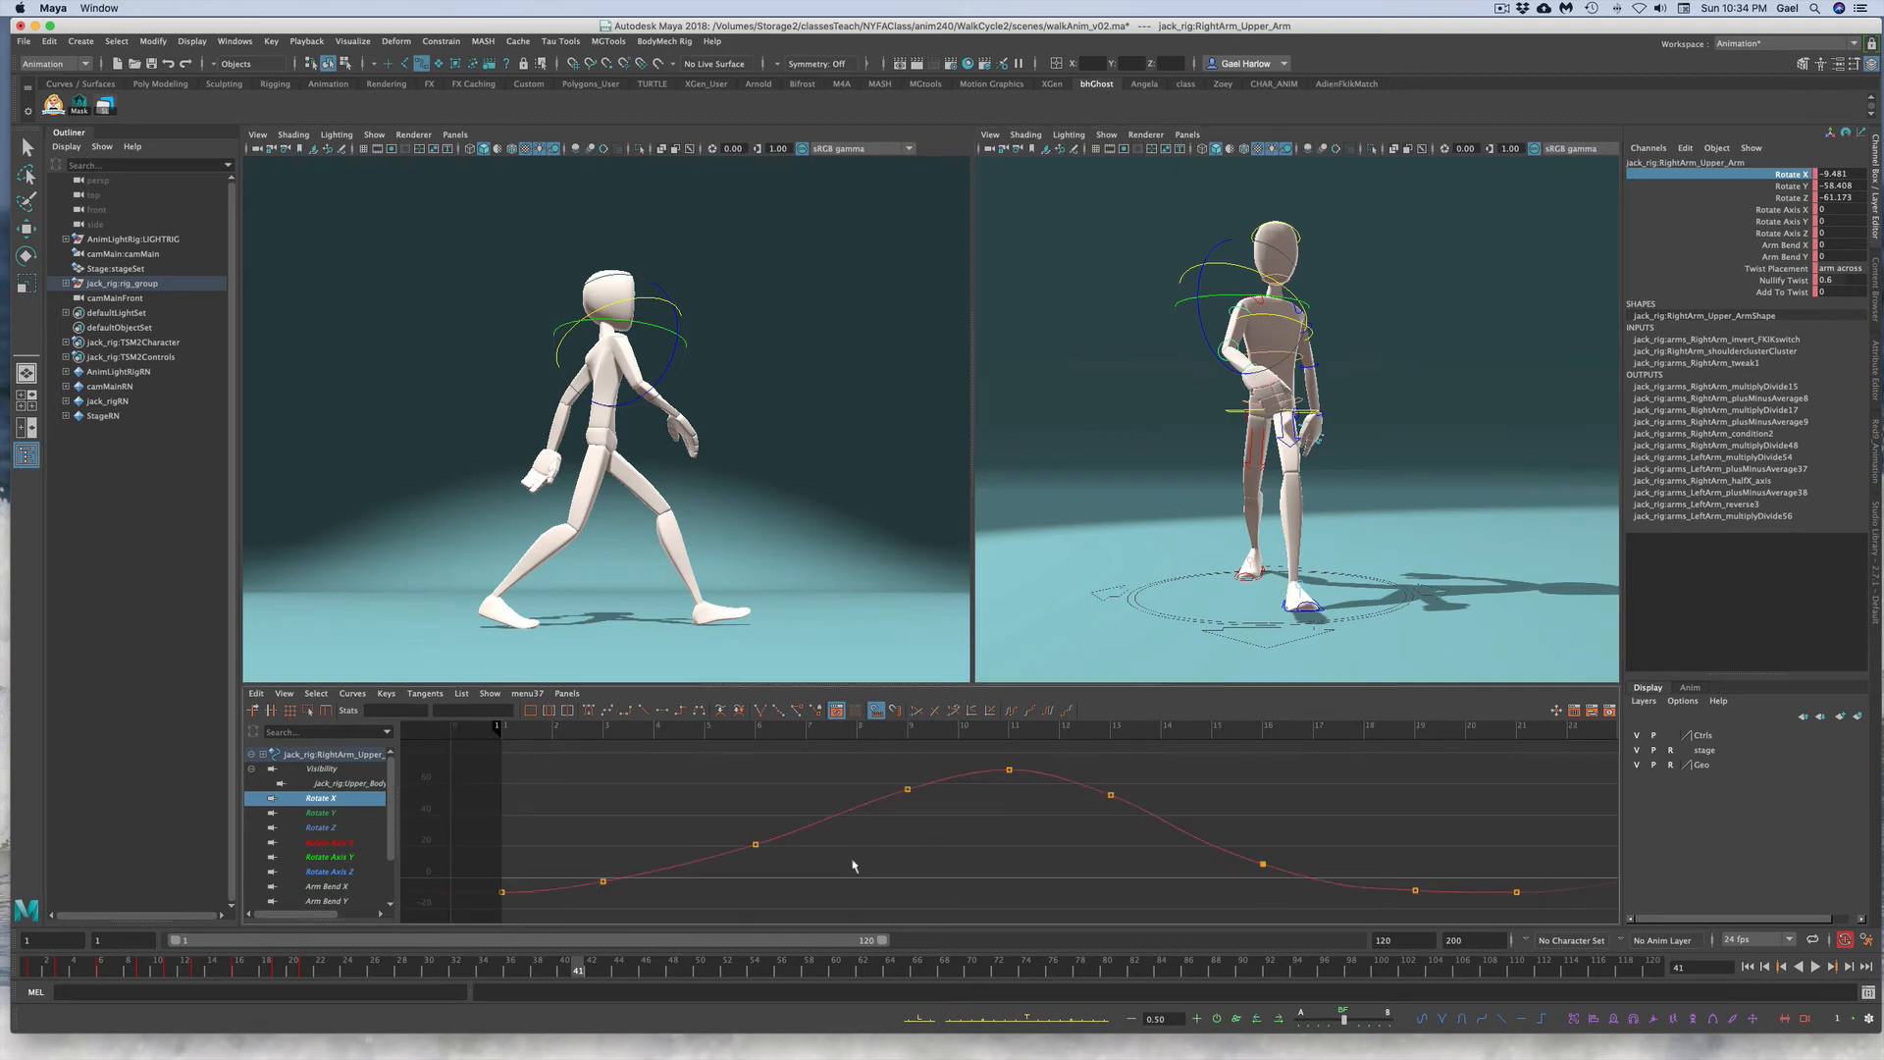
left_click(1776, 197)
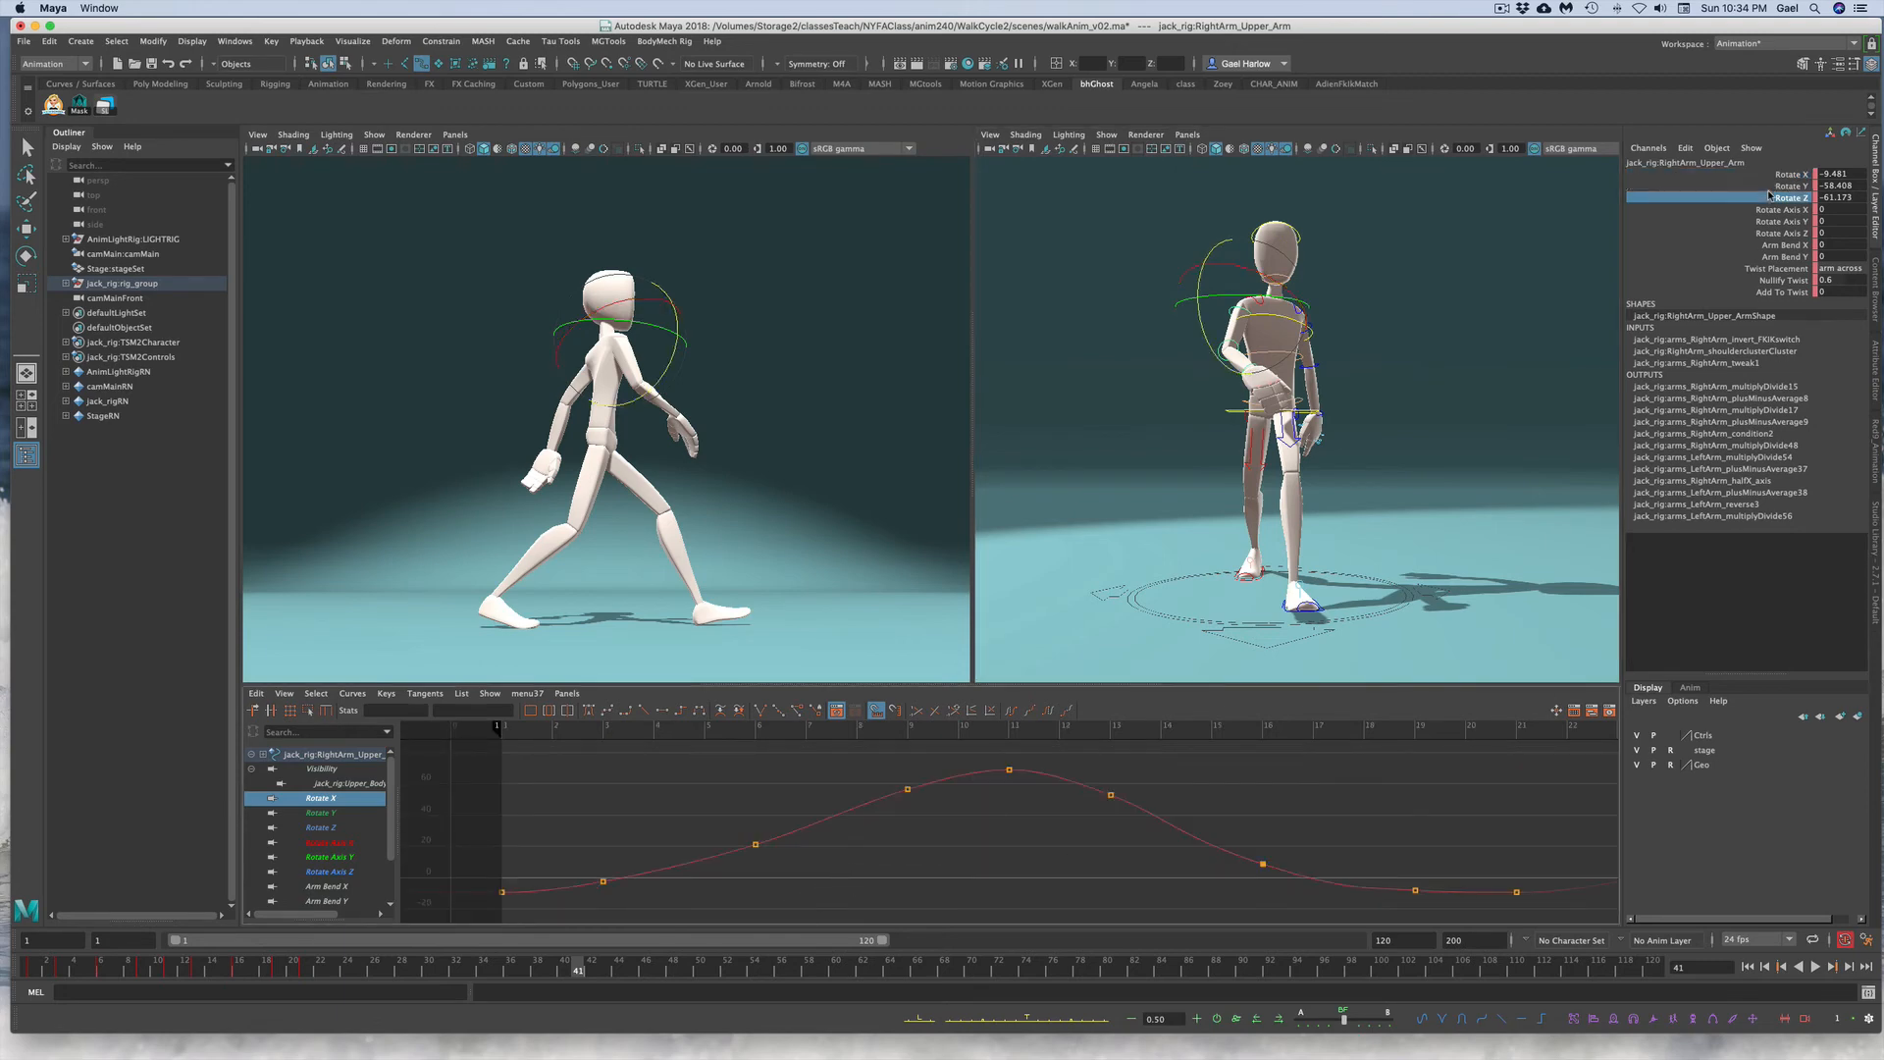
left_click(1772, 186)
left_click(1771, 175)
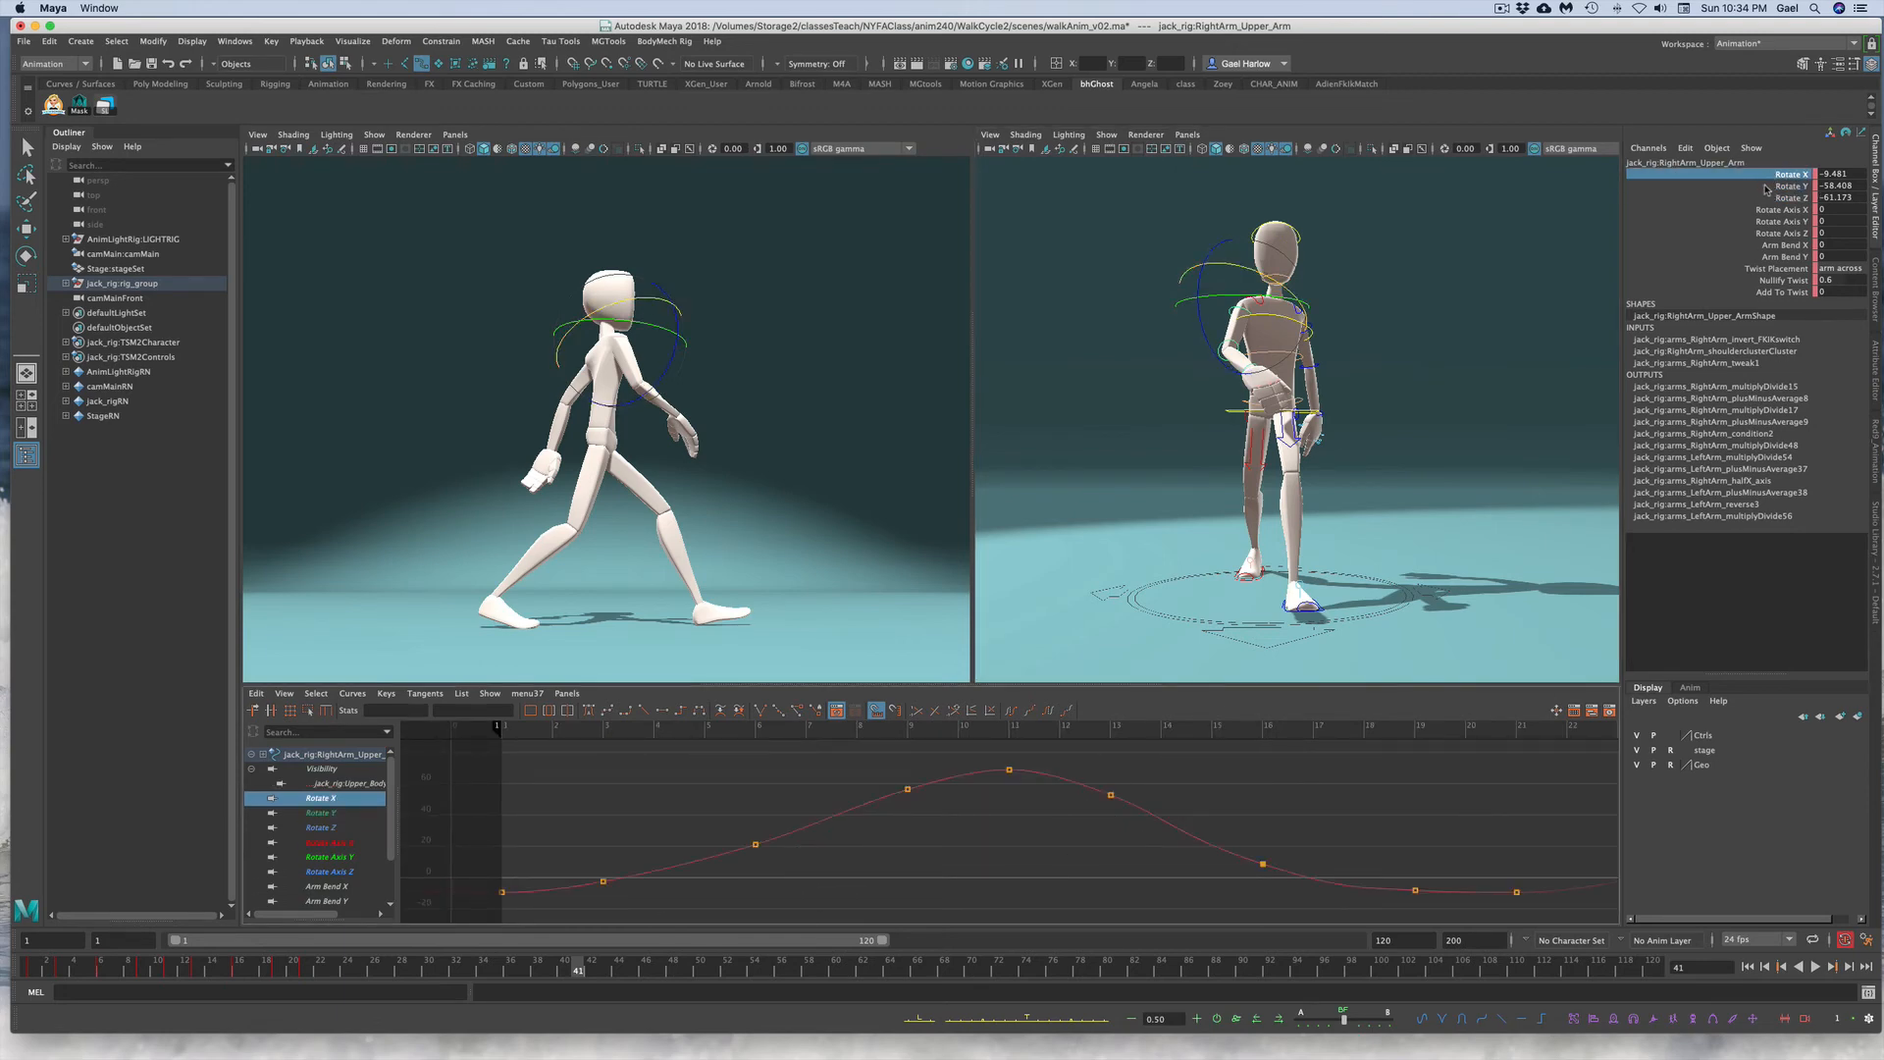
left_click(1440, 312)
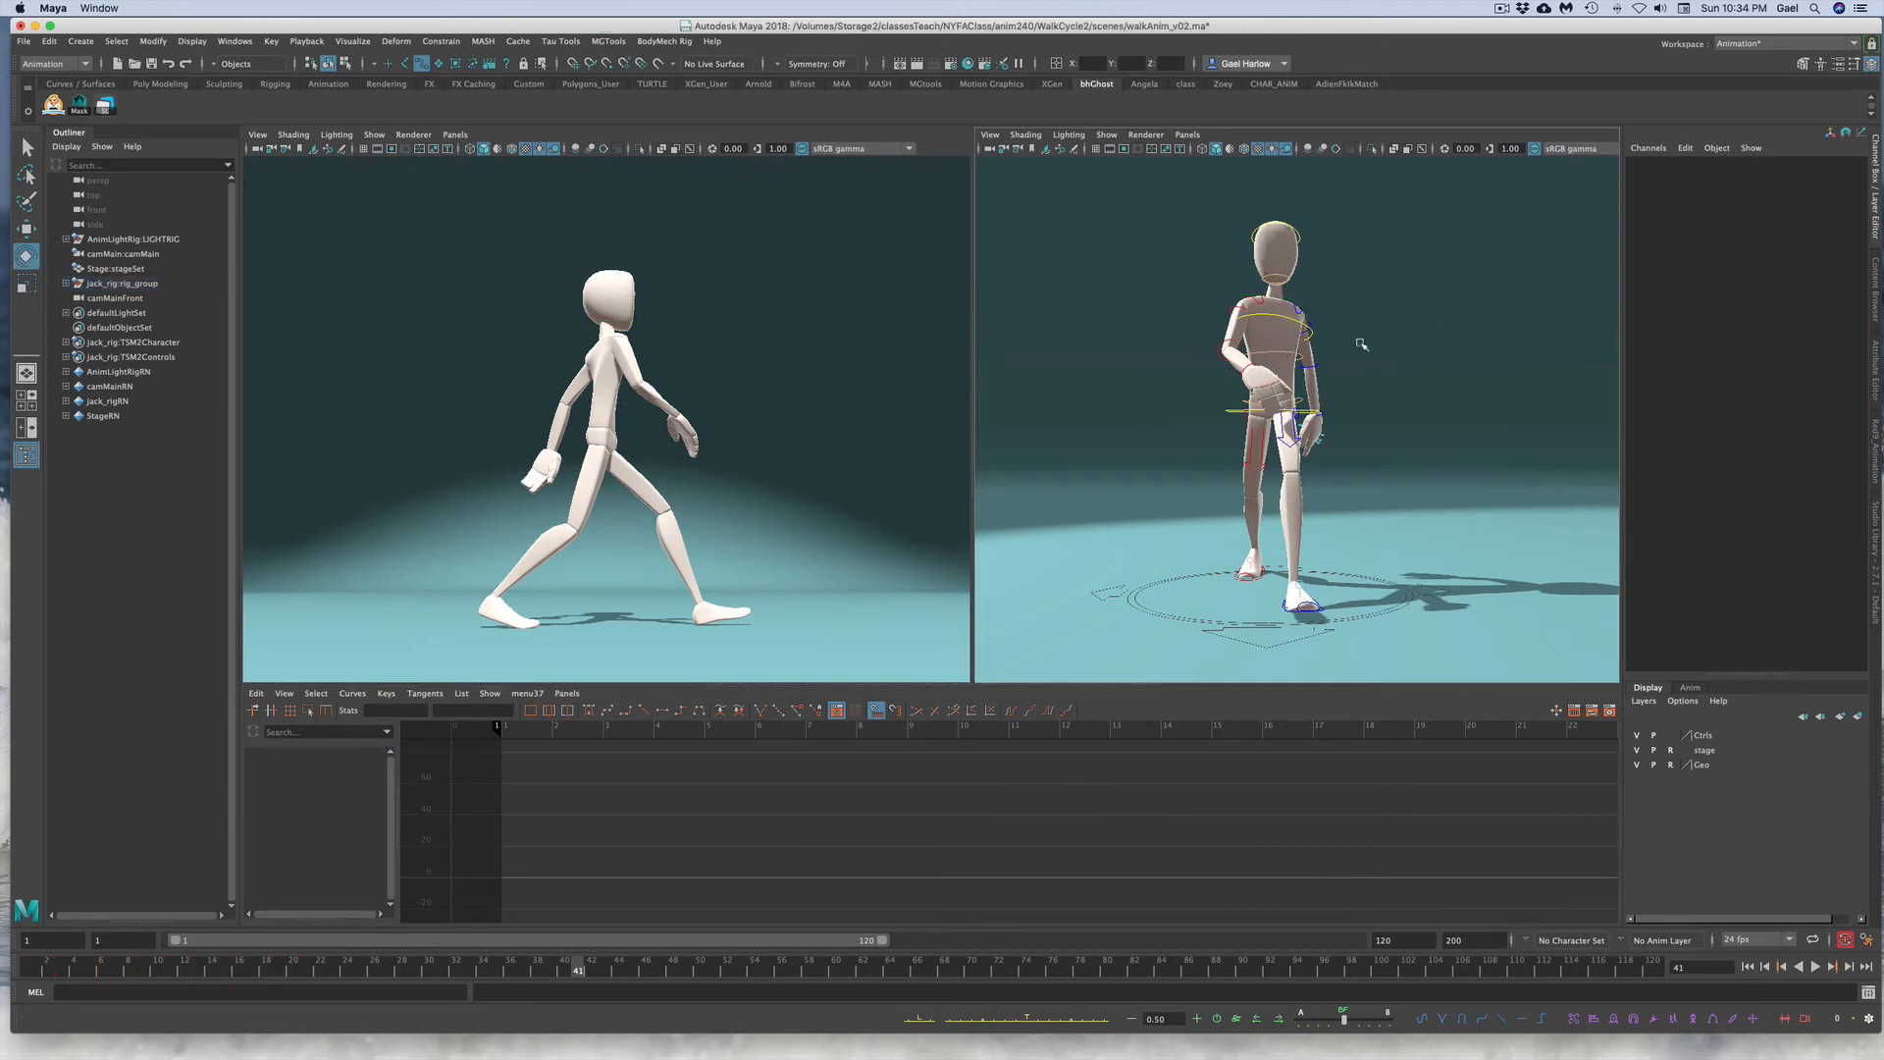
left_click(1247, 309)
left_click(1159, 346)
left_click(1223, 349)
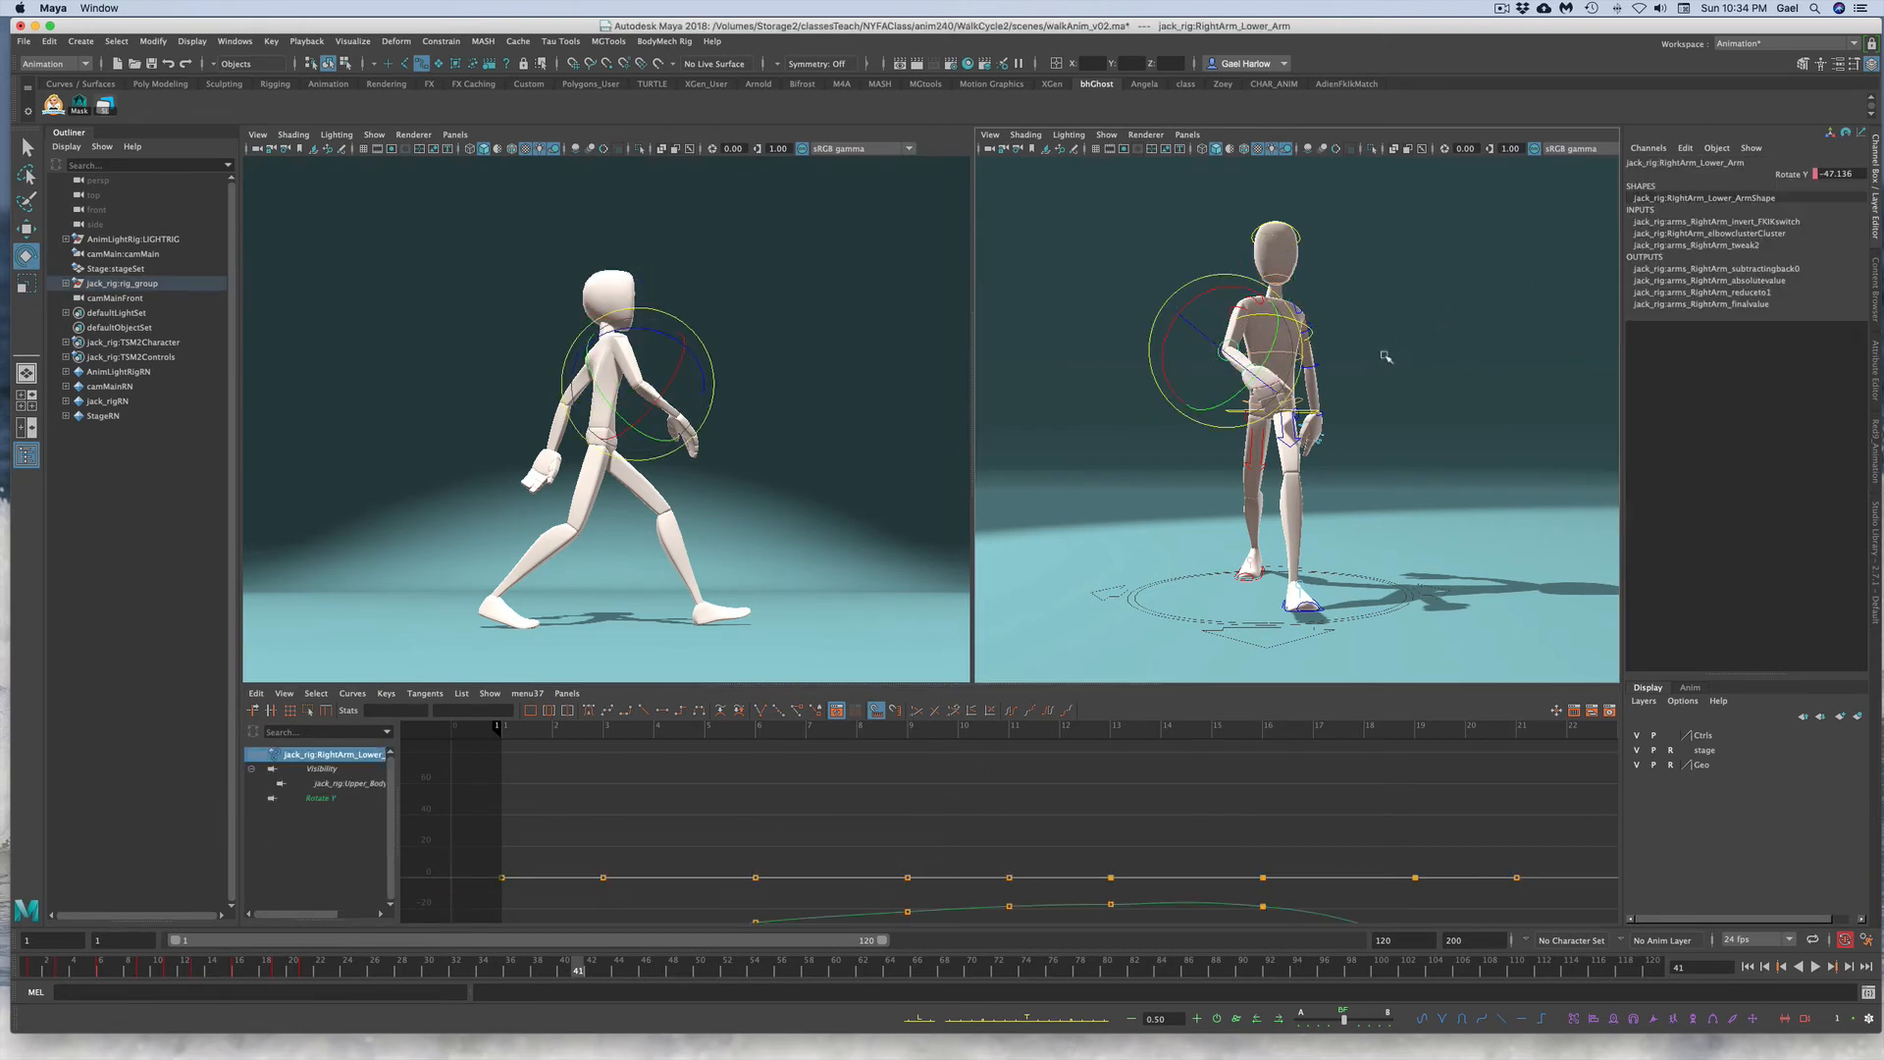
left_click(1416, 322)
left_click(1244, 309)
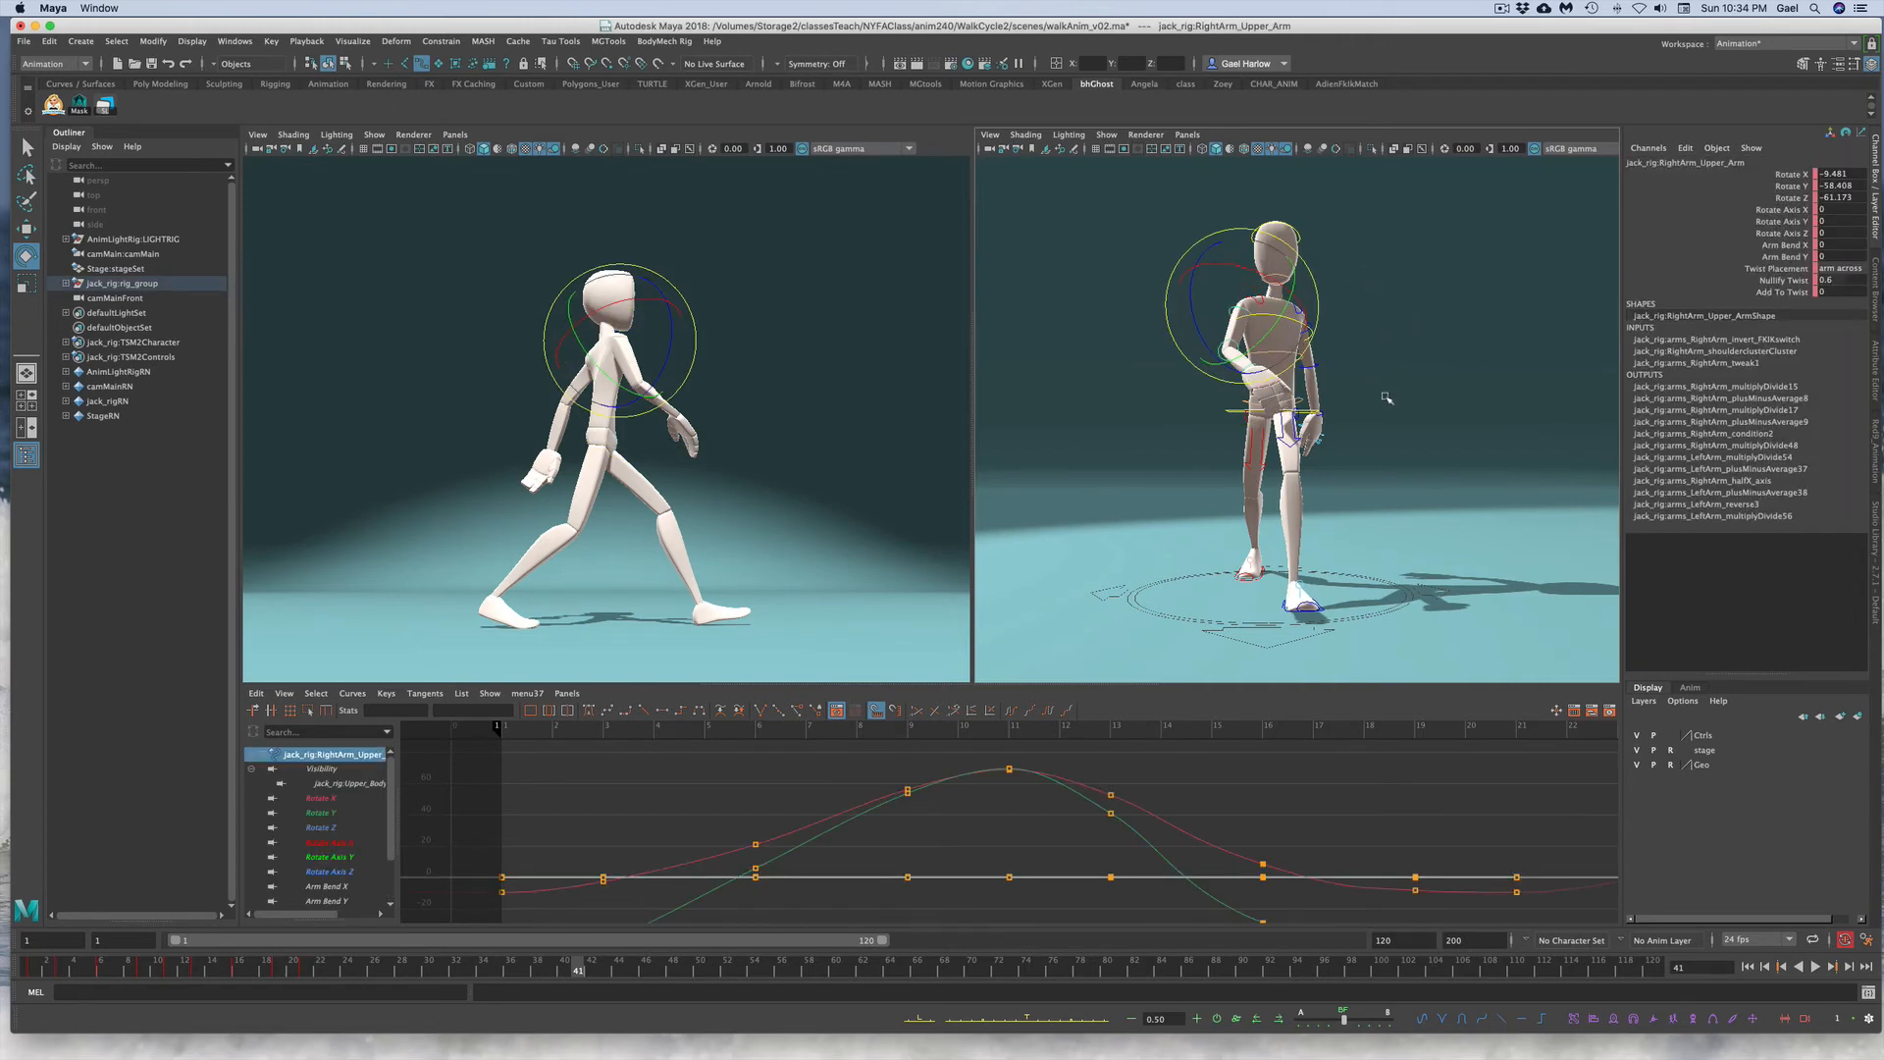
Step: Select the left upper arm control, isolate its Rotate Y curve and scrub through the walk to review the arm swing
left_click_drag(1385, 449, 1217, 481, "alt")
right_click_drag(1216, 481, 1398, 455, "alt")
middle_click_drag(1407, 424, 1472, 371, "alt")
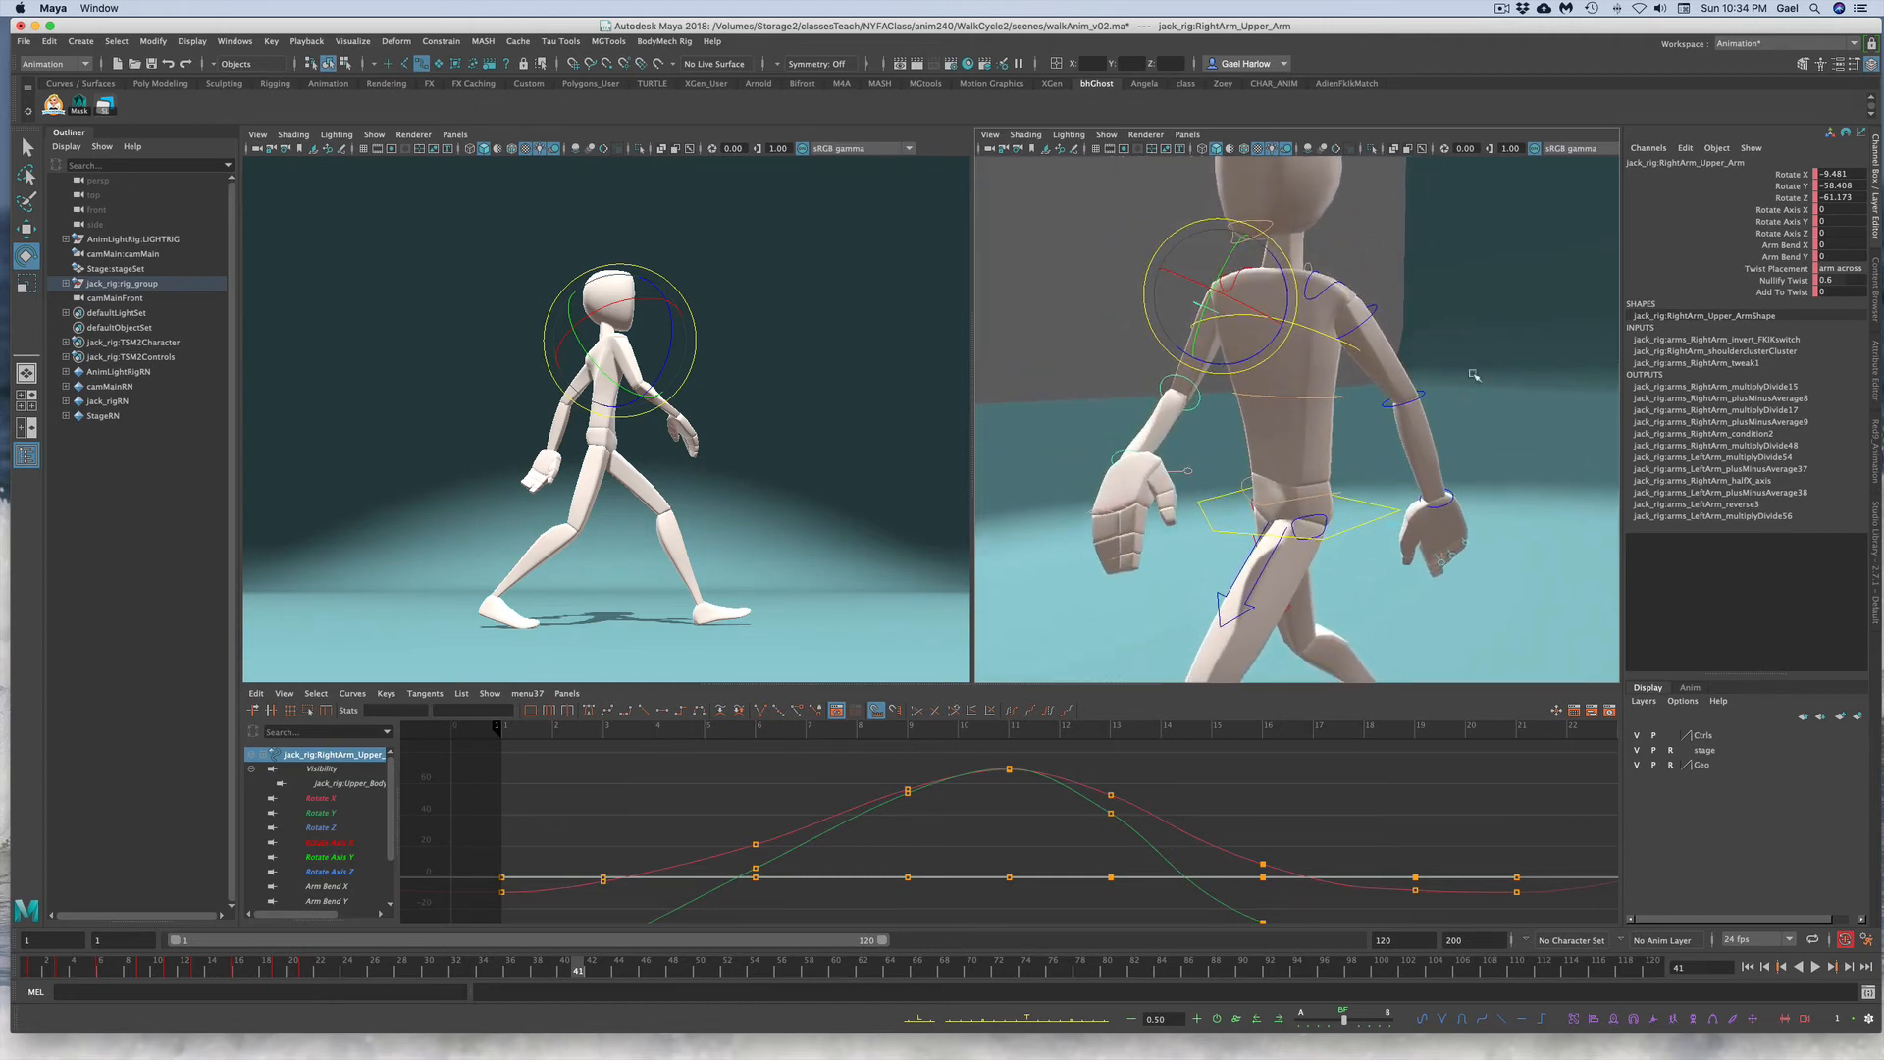
left_click(1409, 384)
left_click(1201, 319)
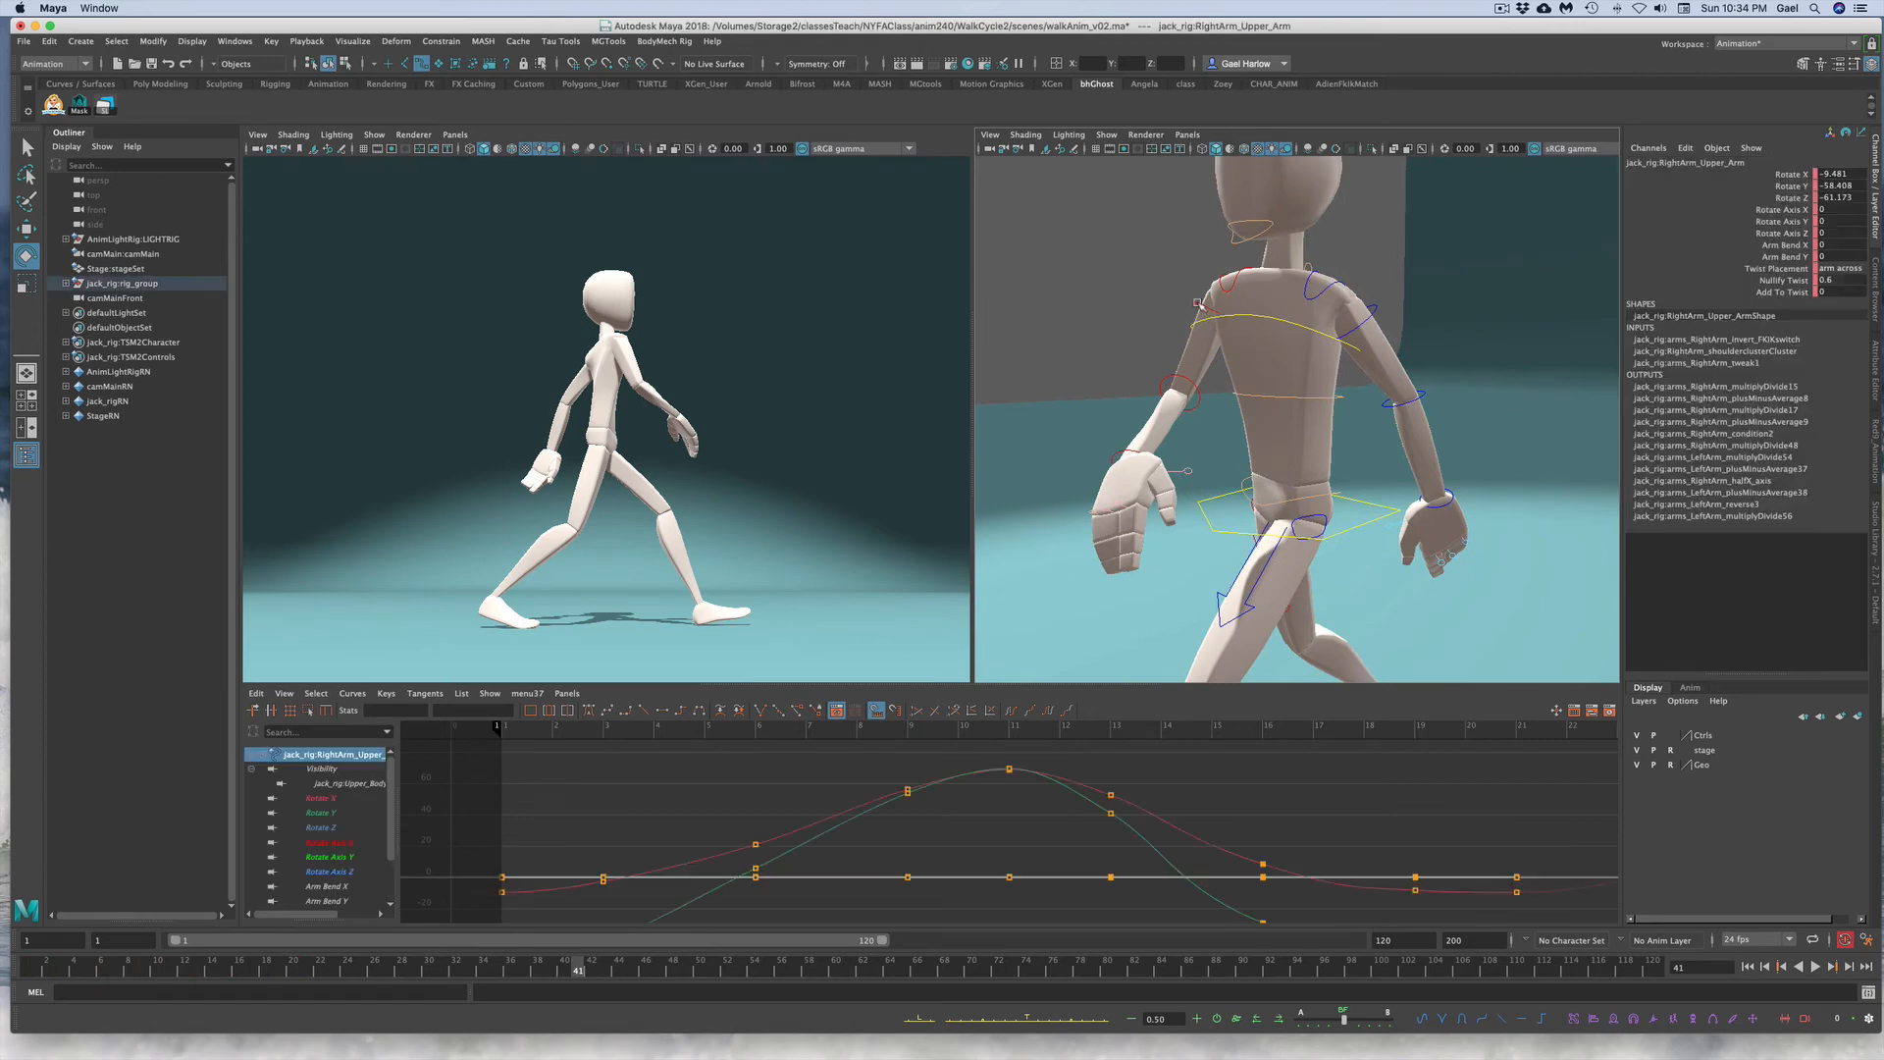
key("q")
left_click(1363, 330, "shift")
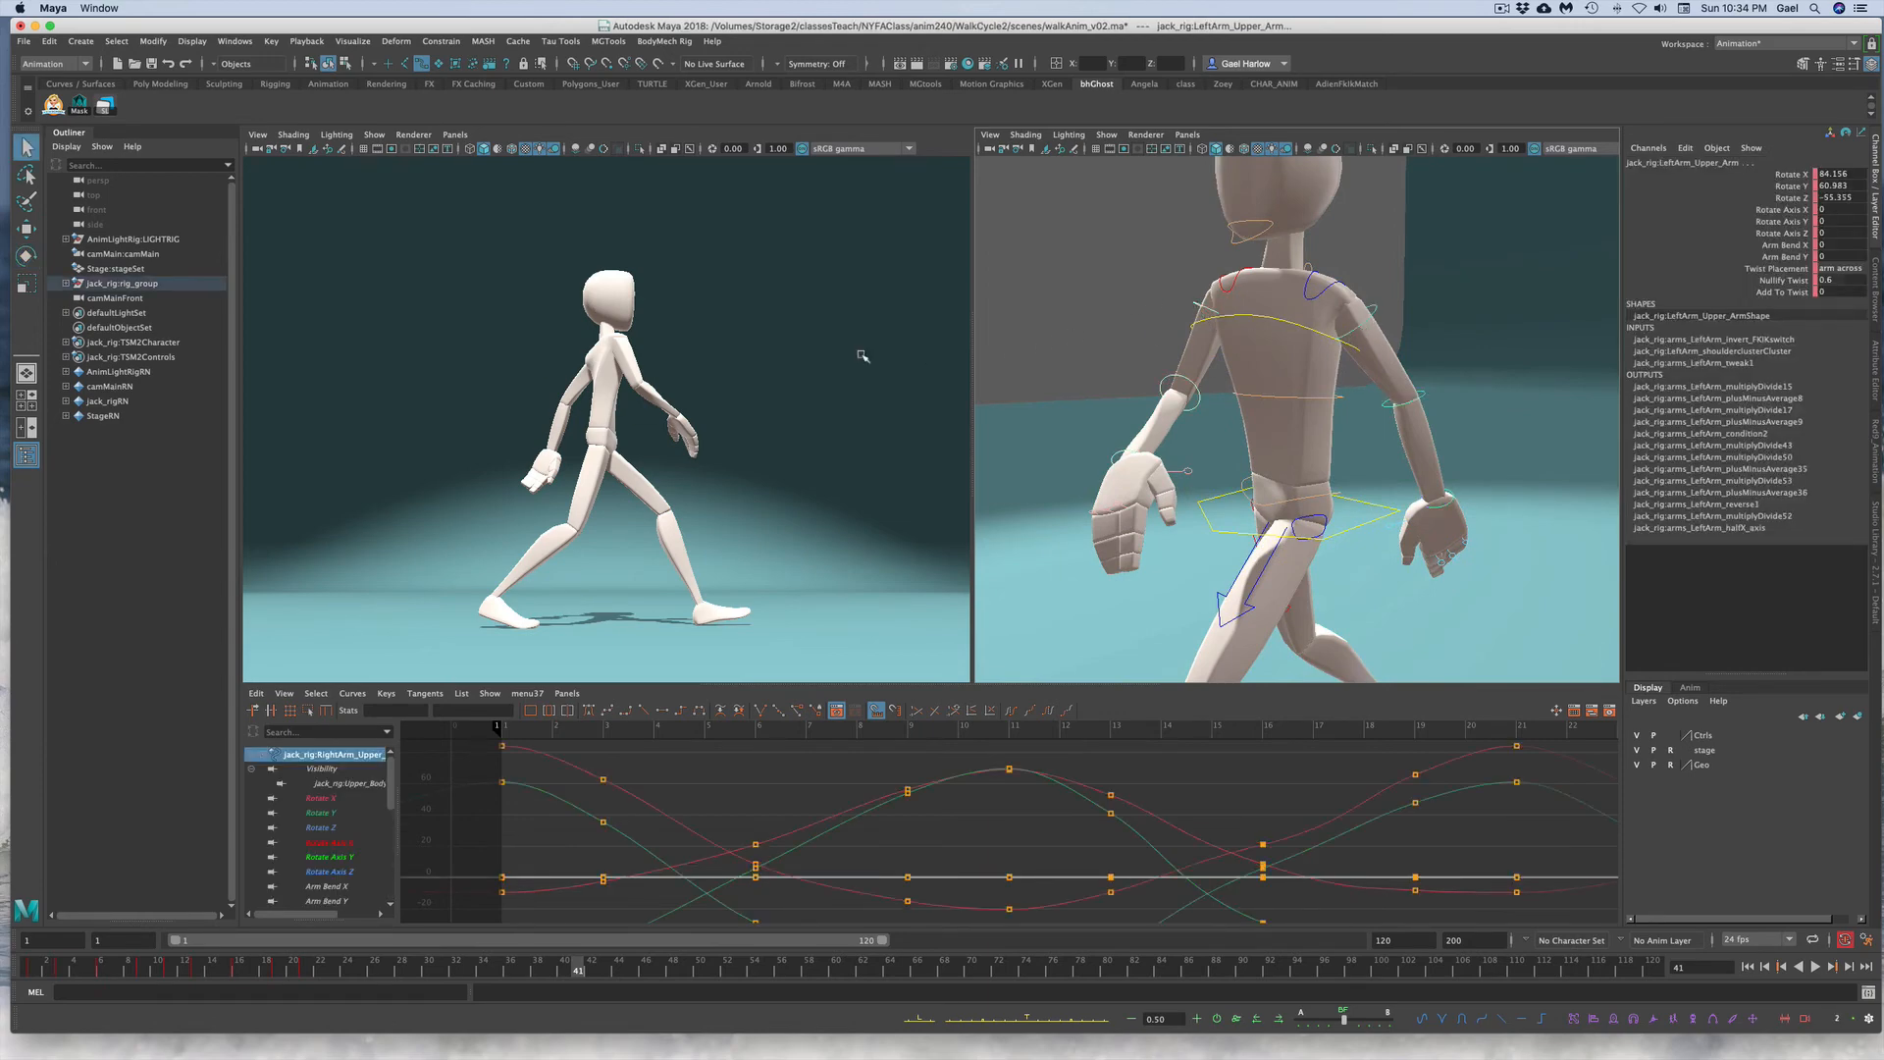
left_click(1783, 186)
key("f")
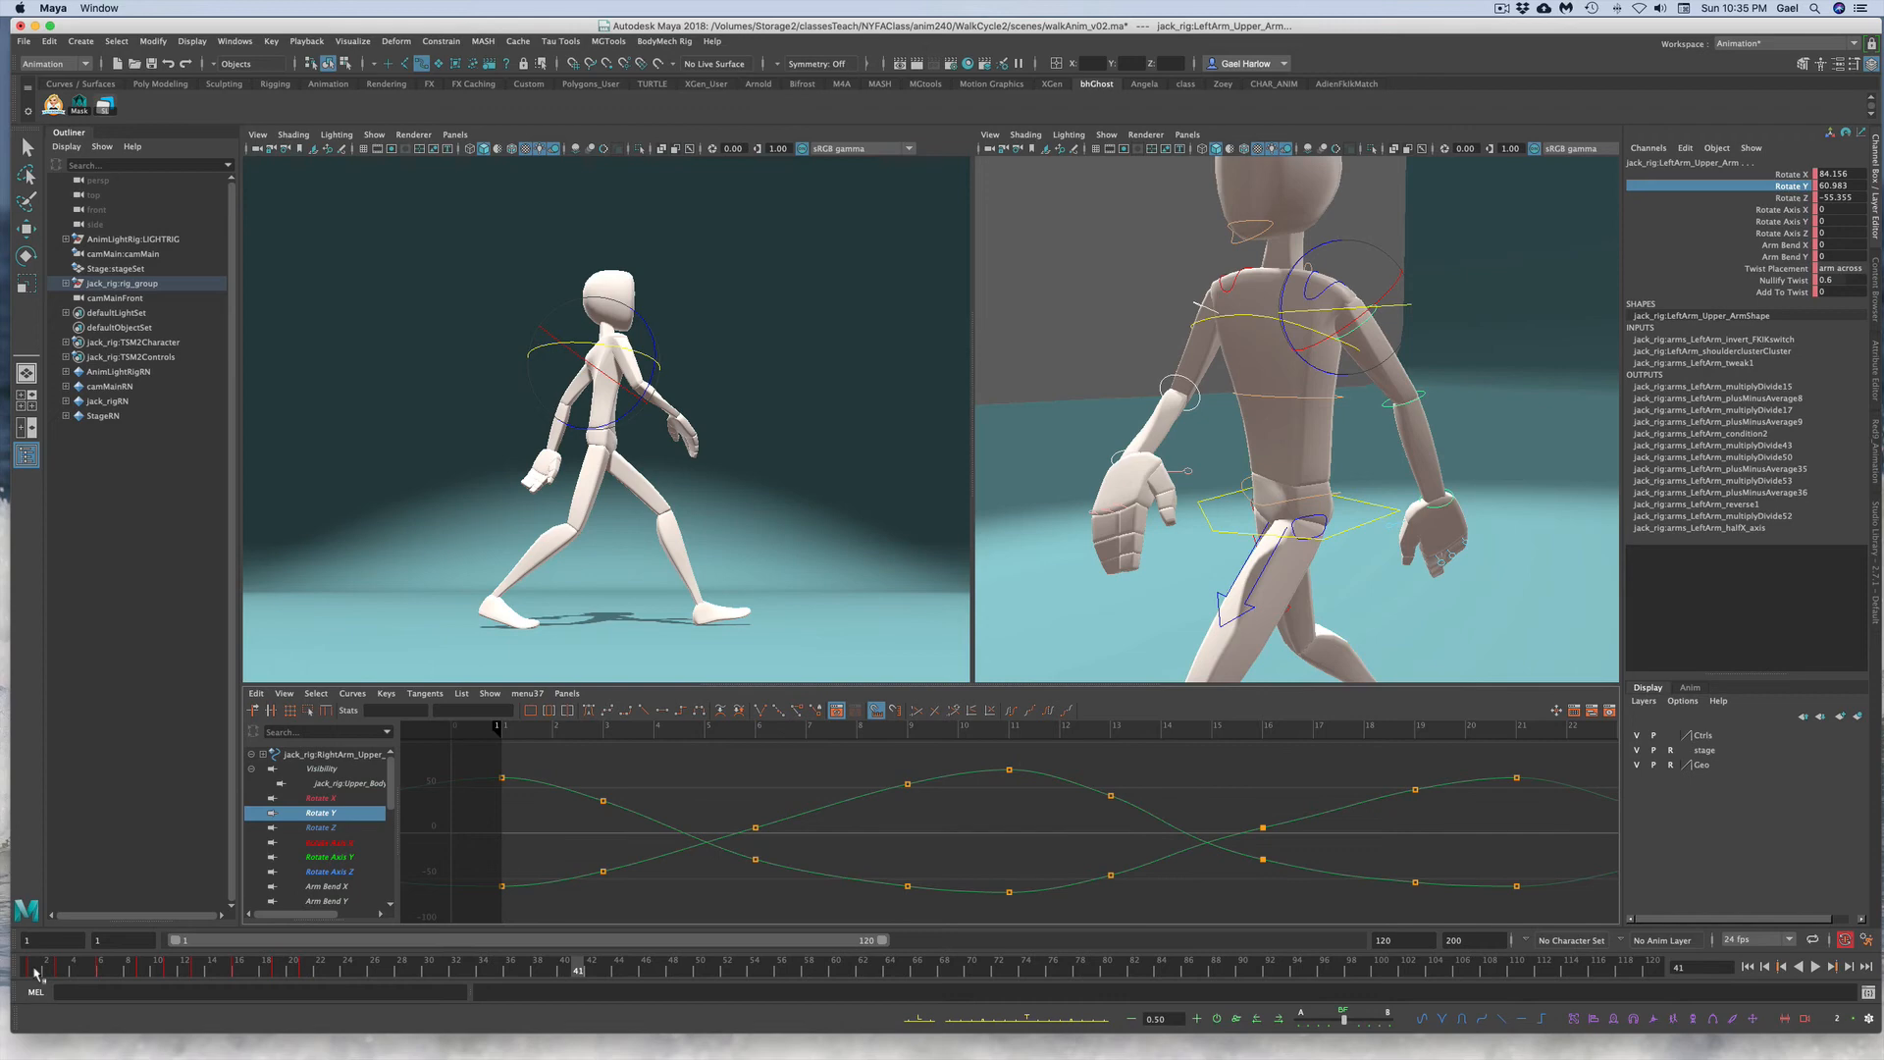
left_click_drag(36, 971, 1164, 931)
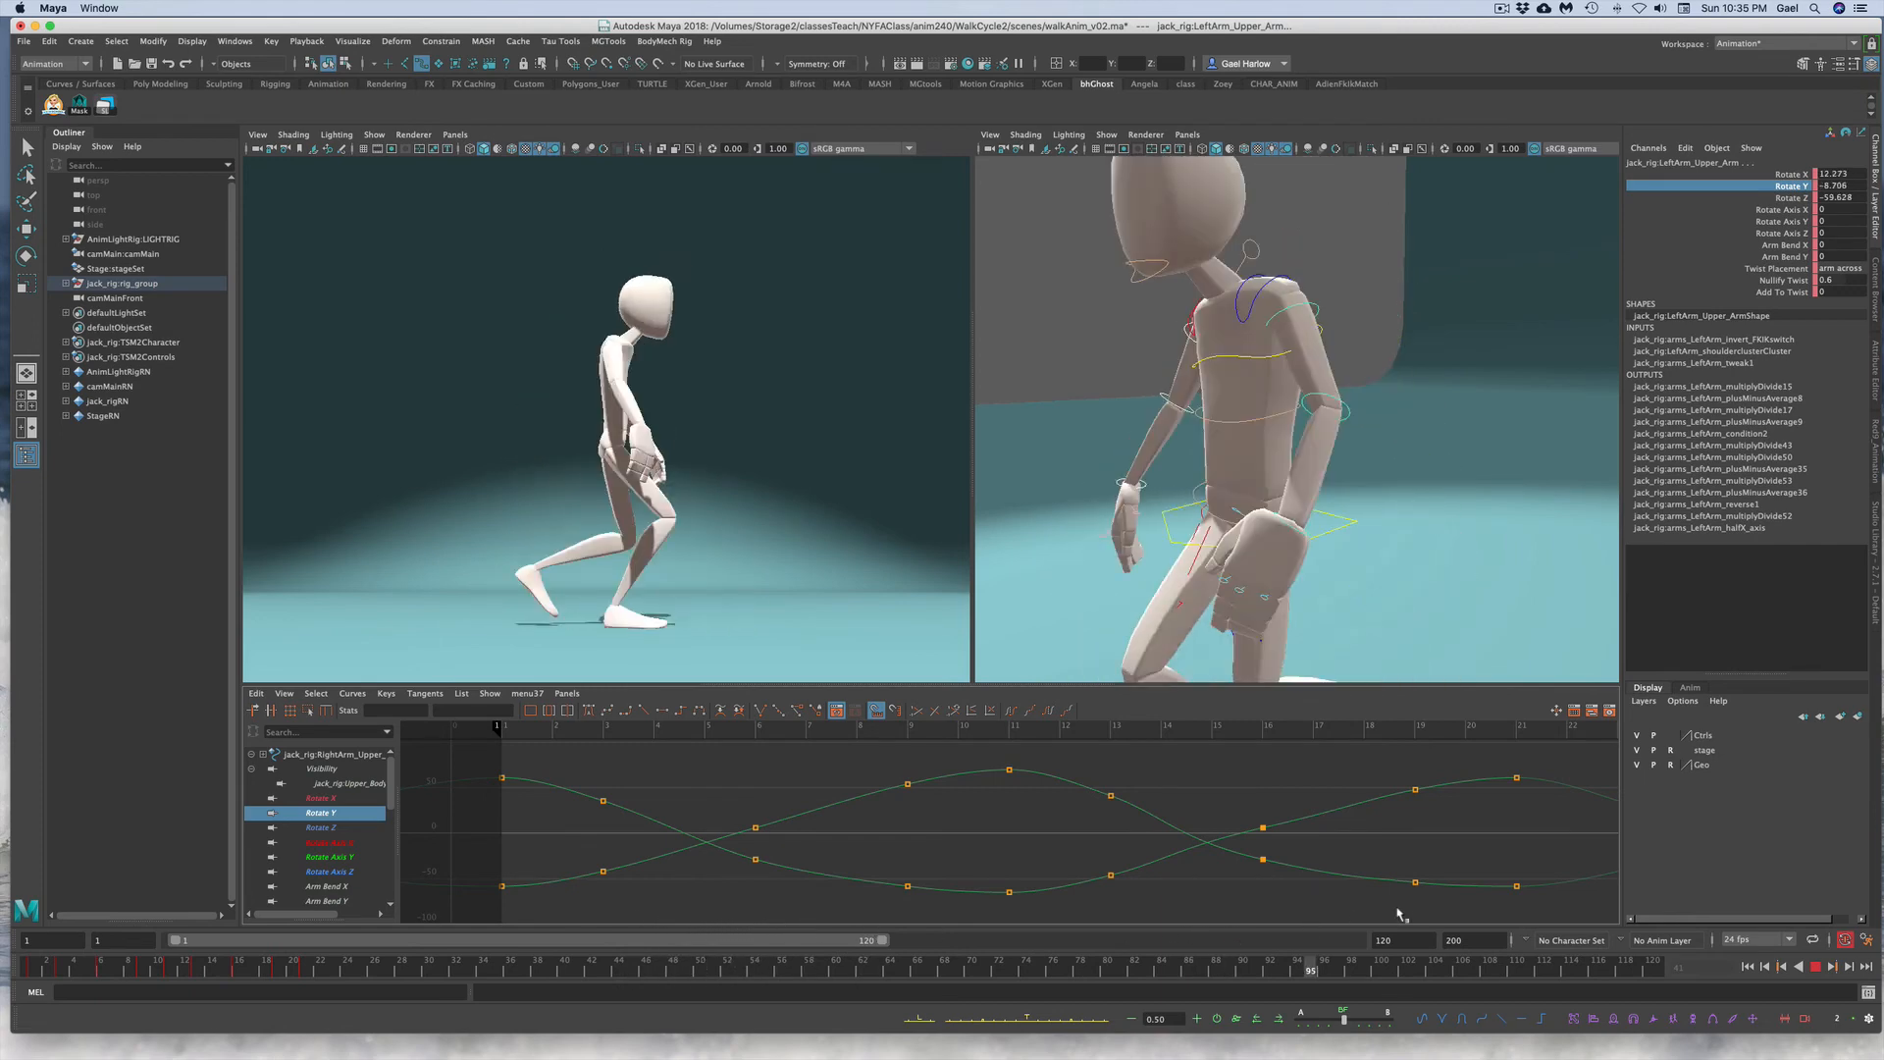
key("Escape")
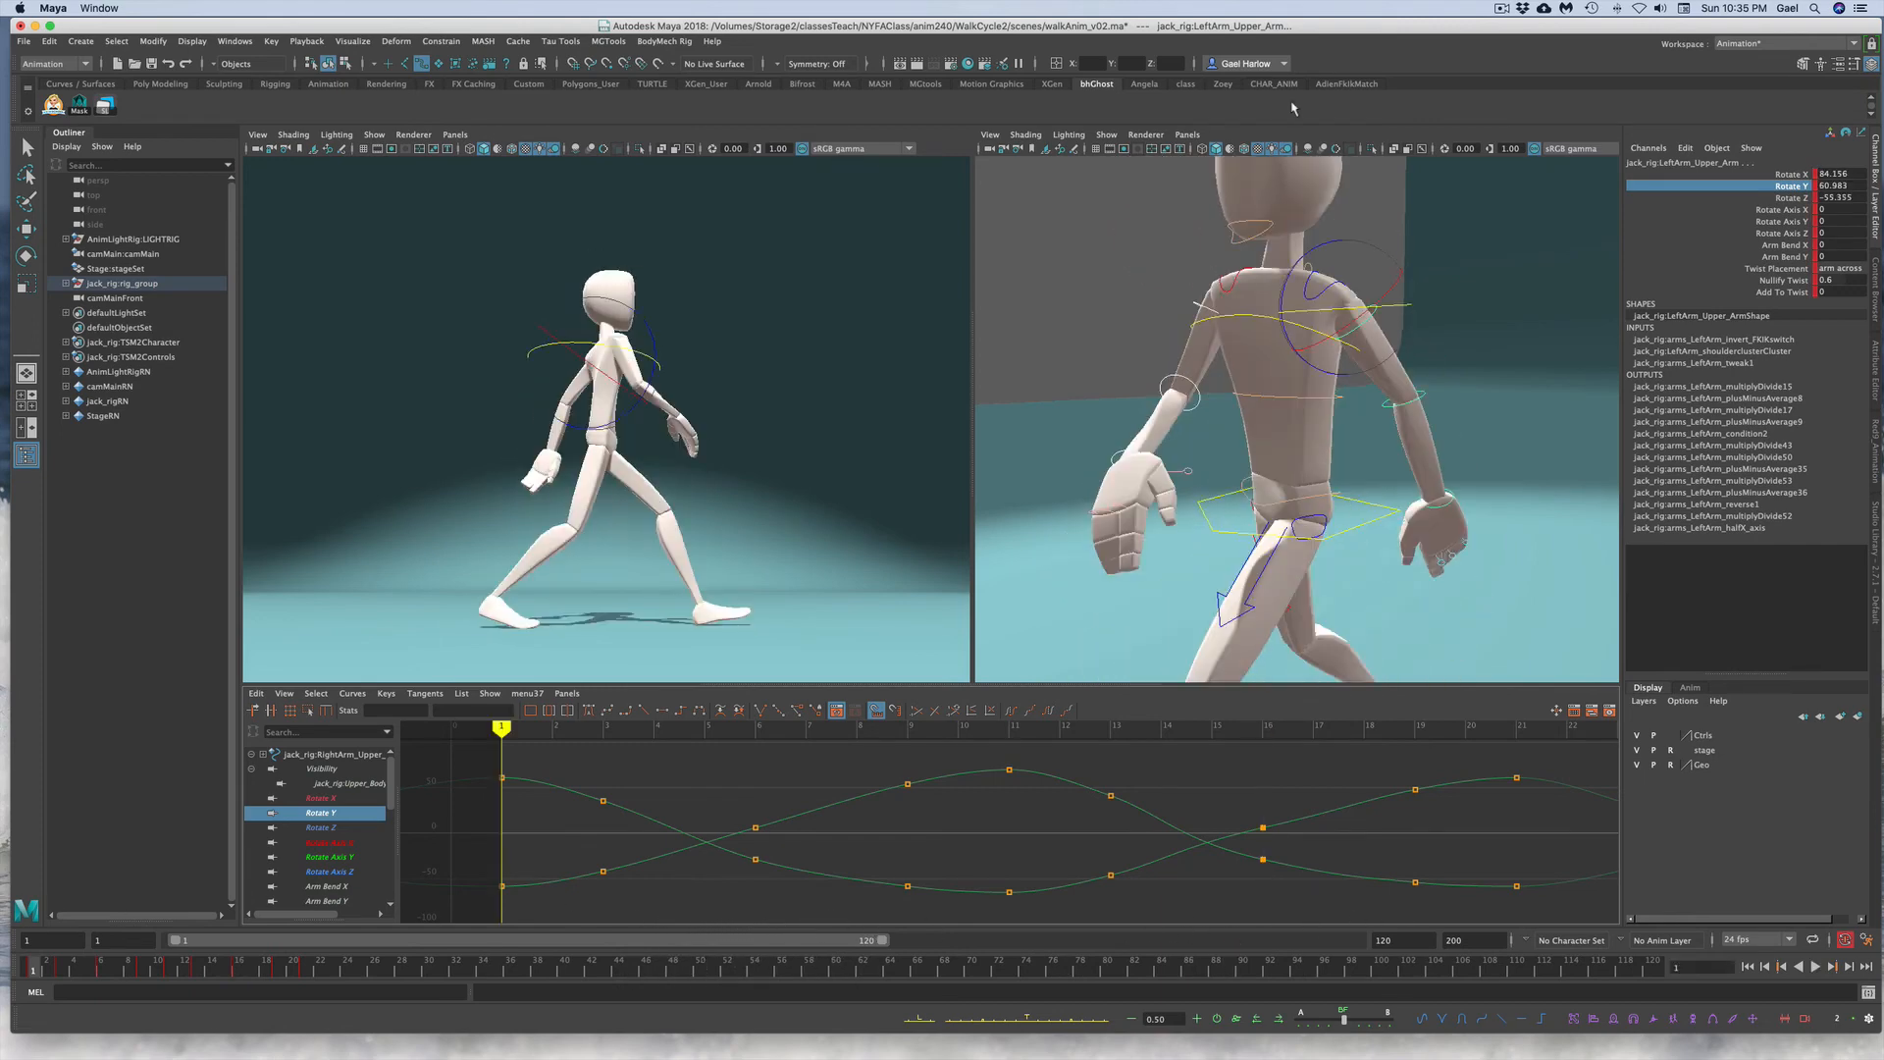
Step: Select the left lower arm control and scrub to an early frame of the walk
left_click(1477, 288)
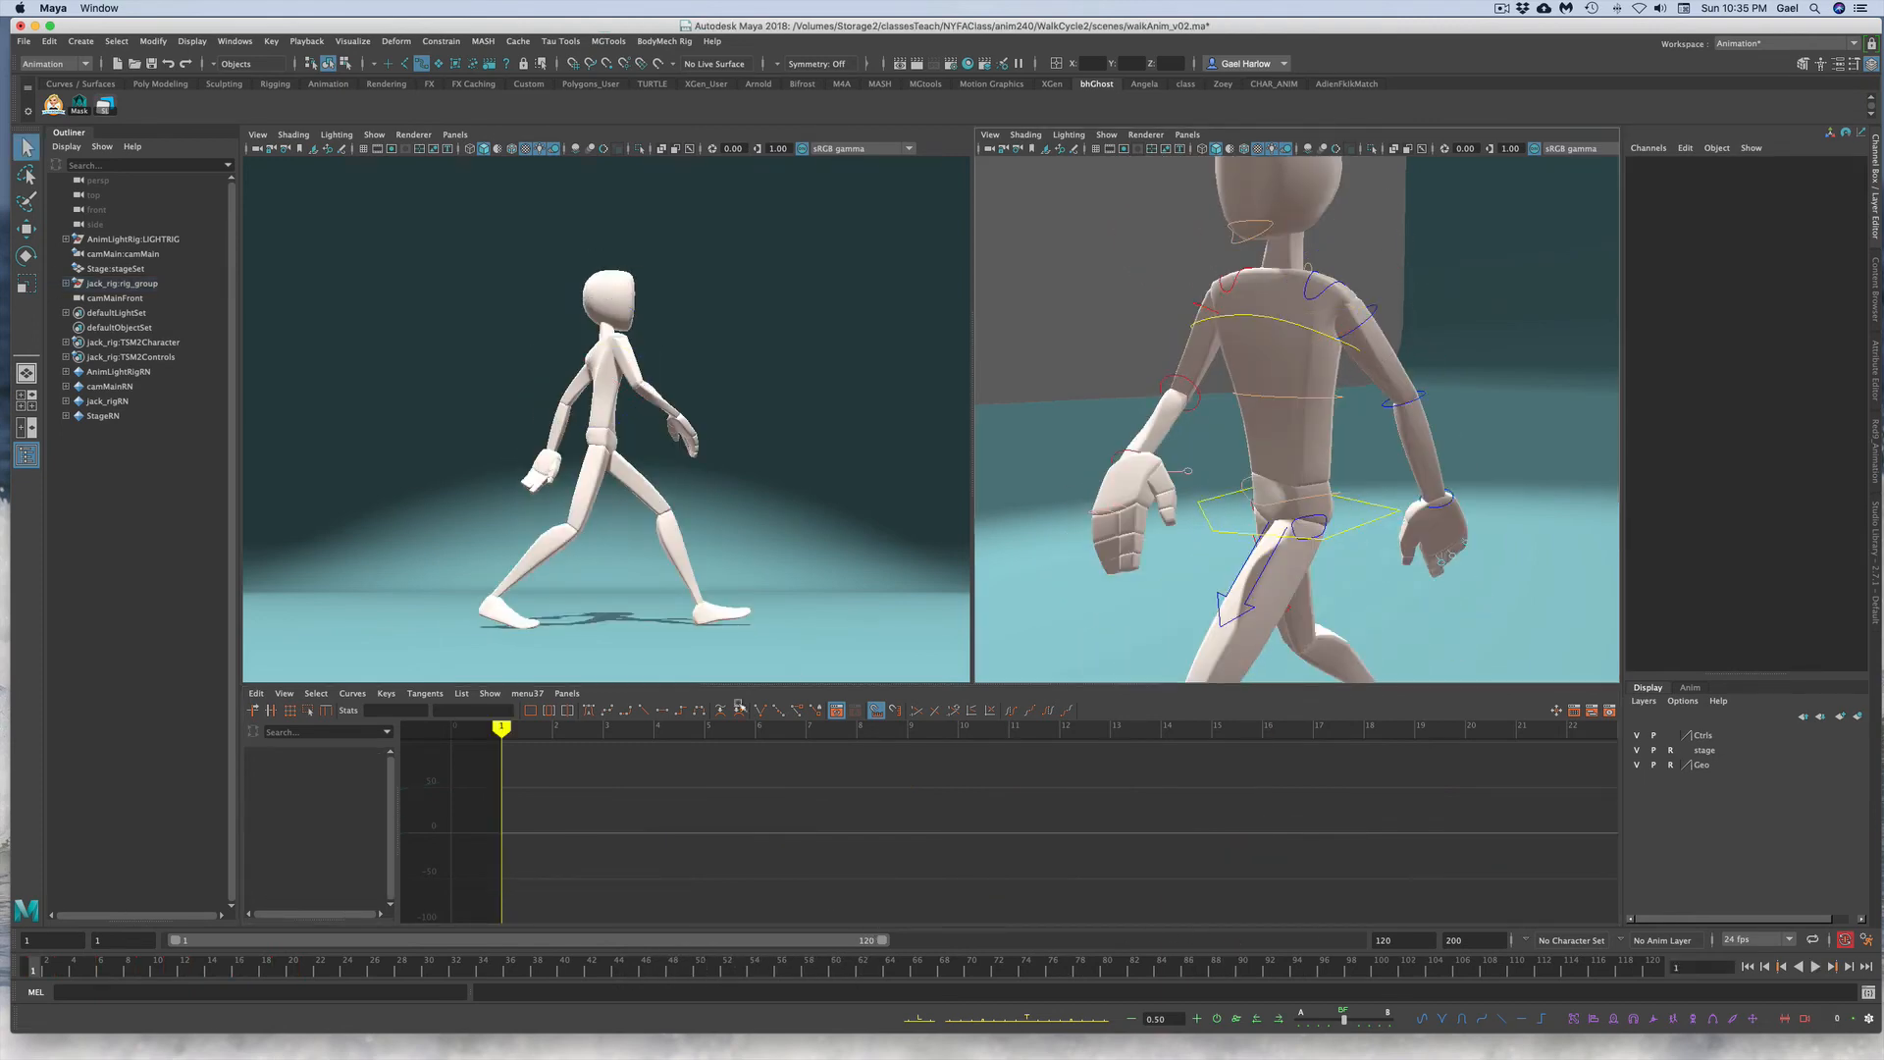
left_click(1182, 393)
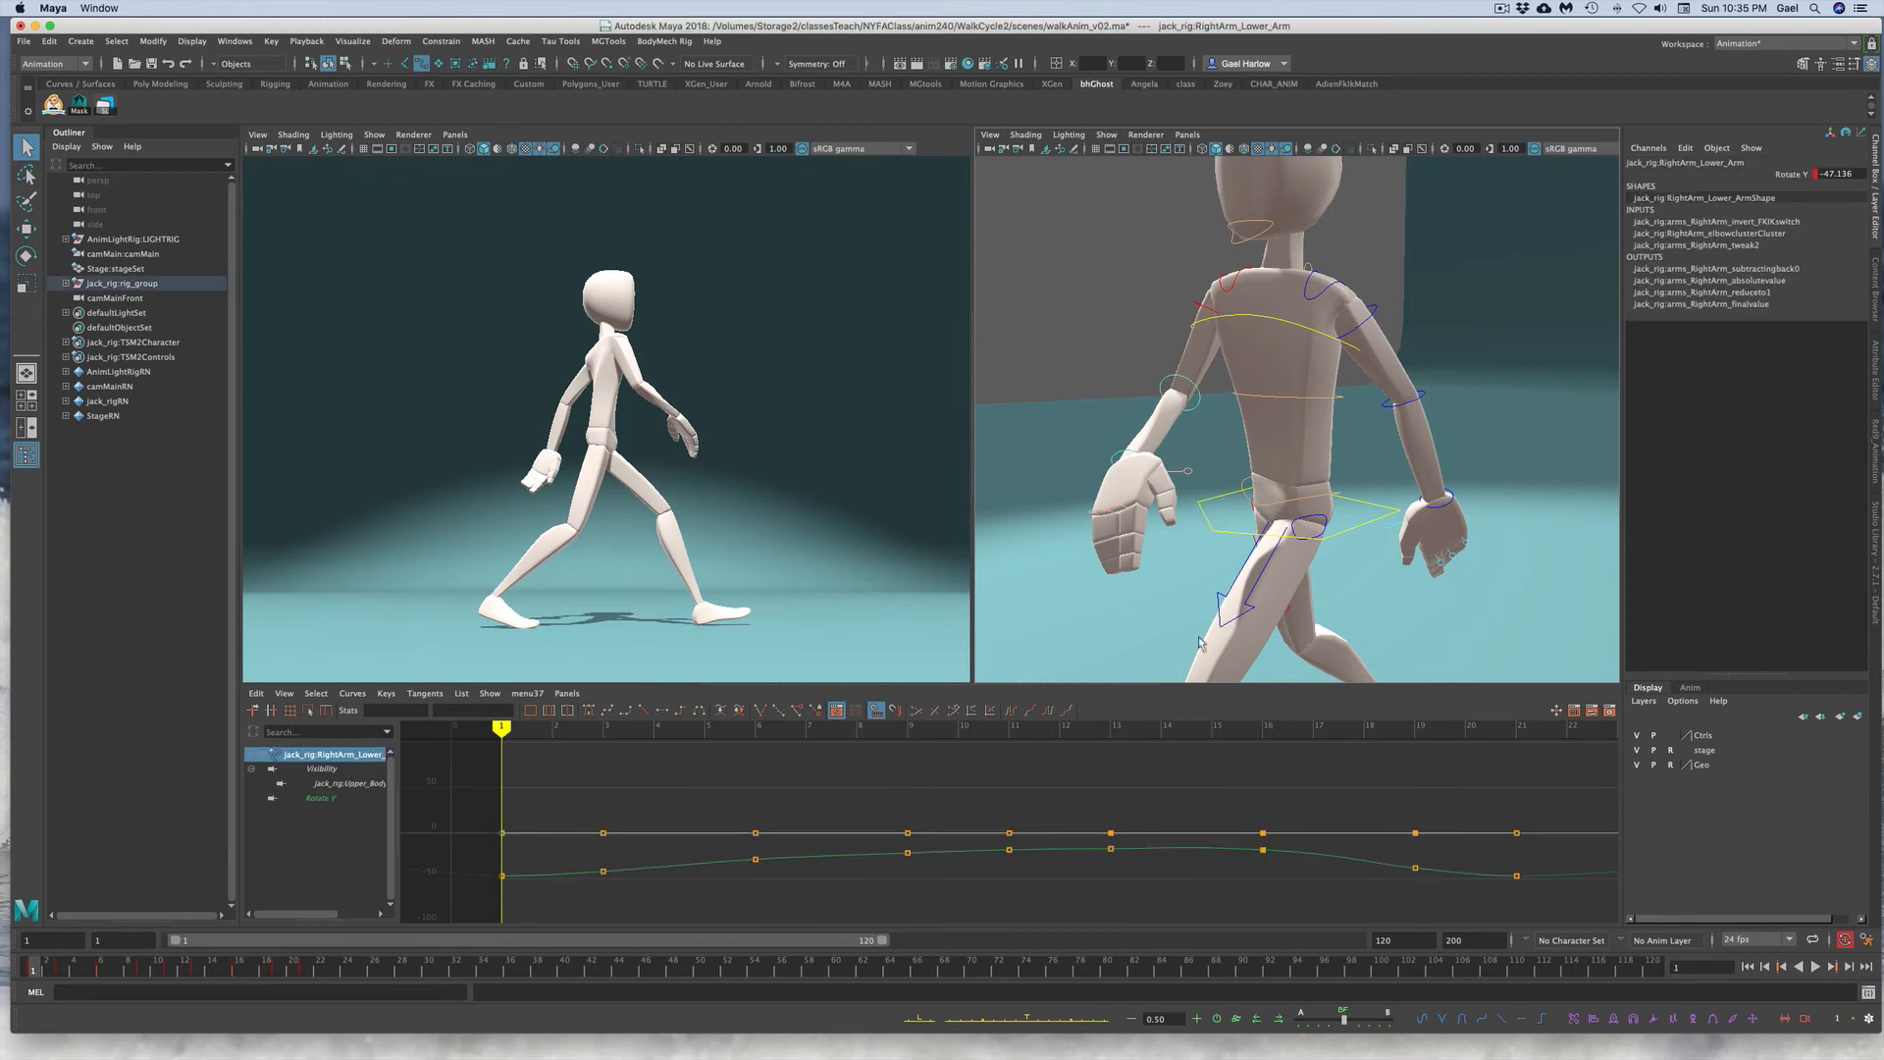
left_click(1485, 394)
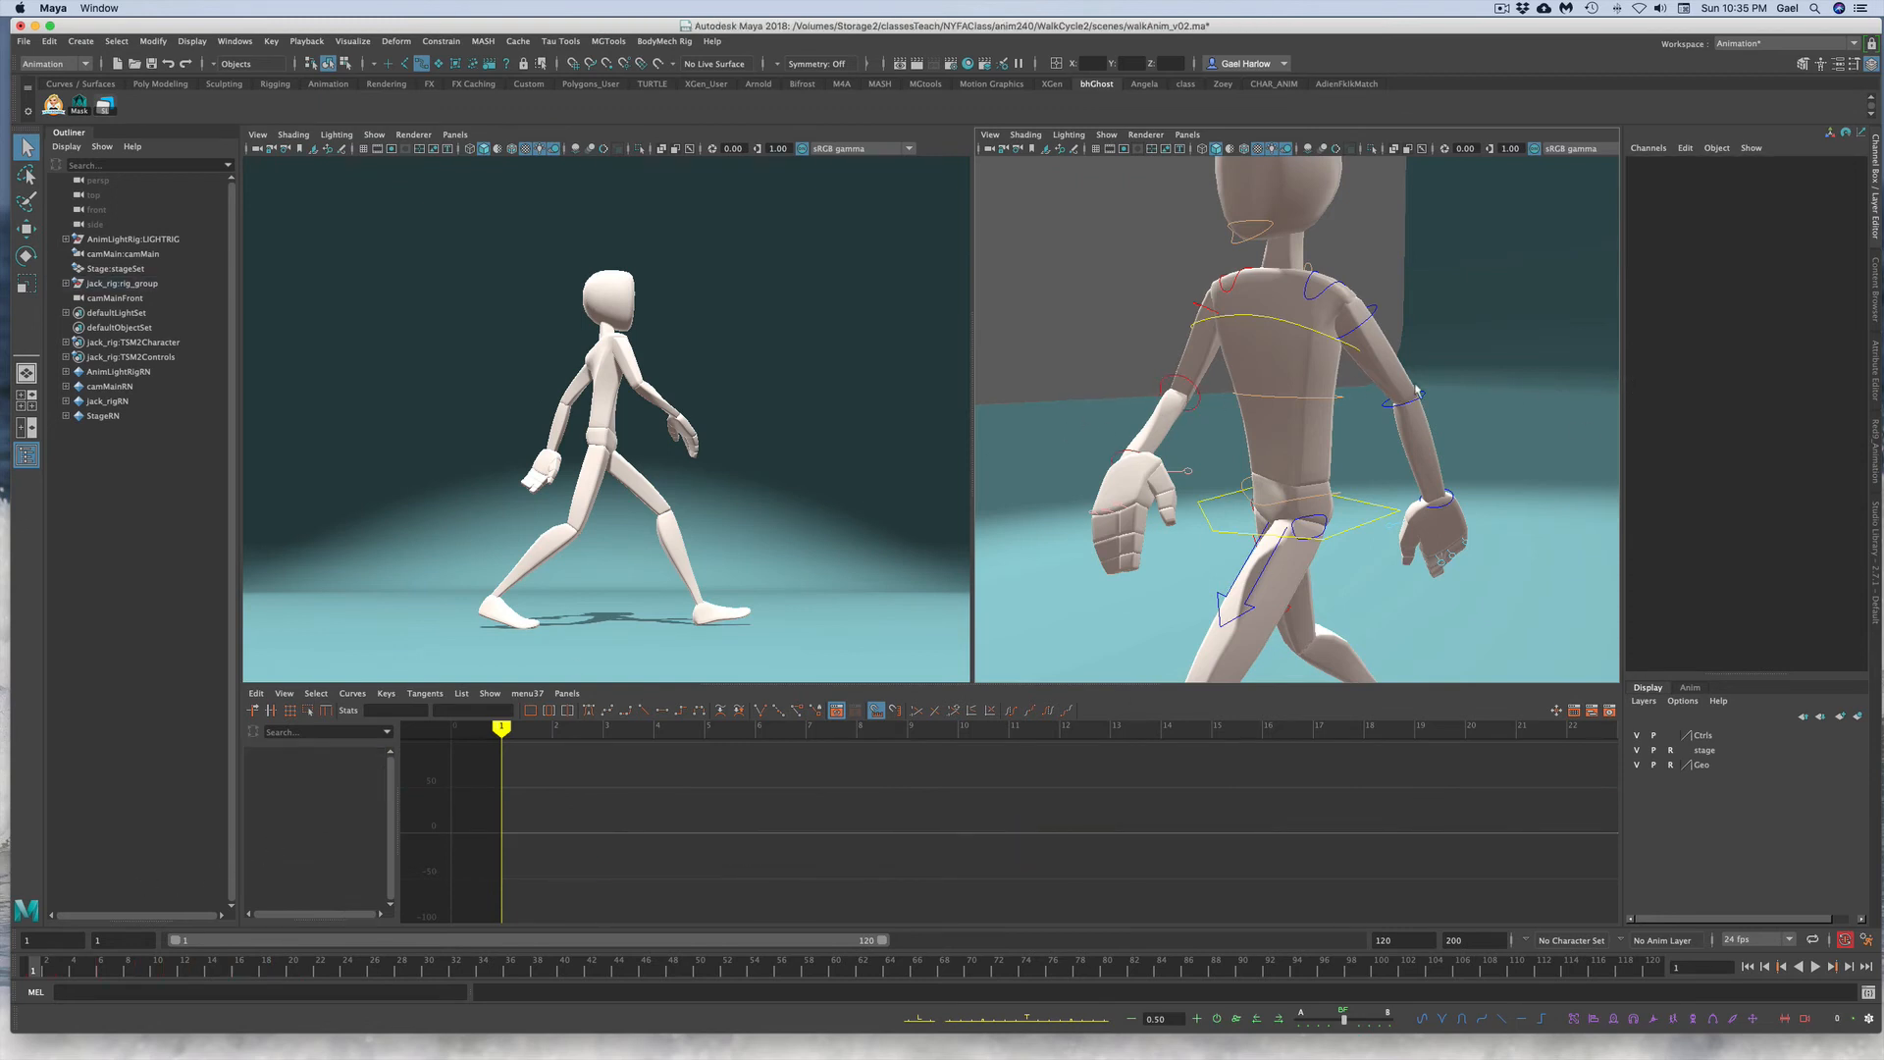
left_click(1413, 402)
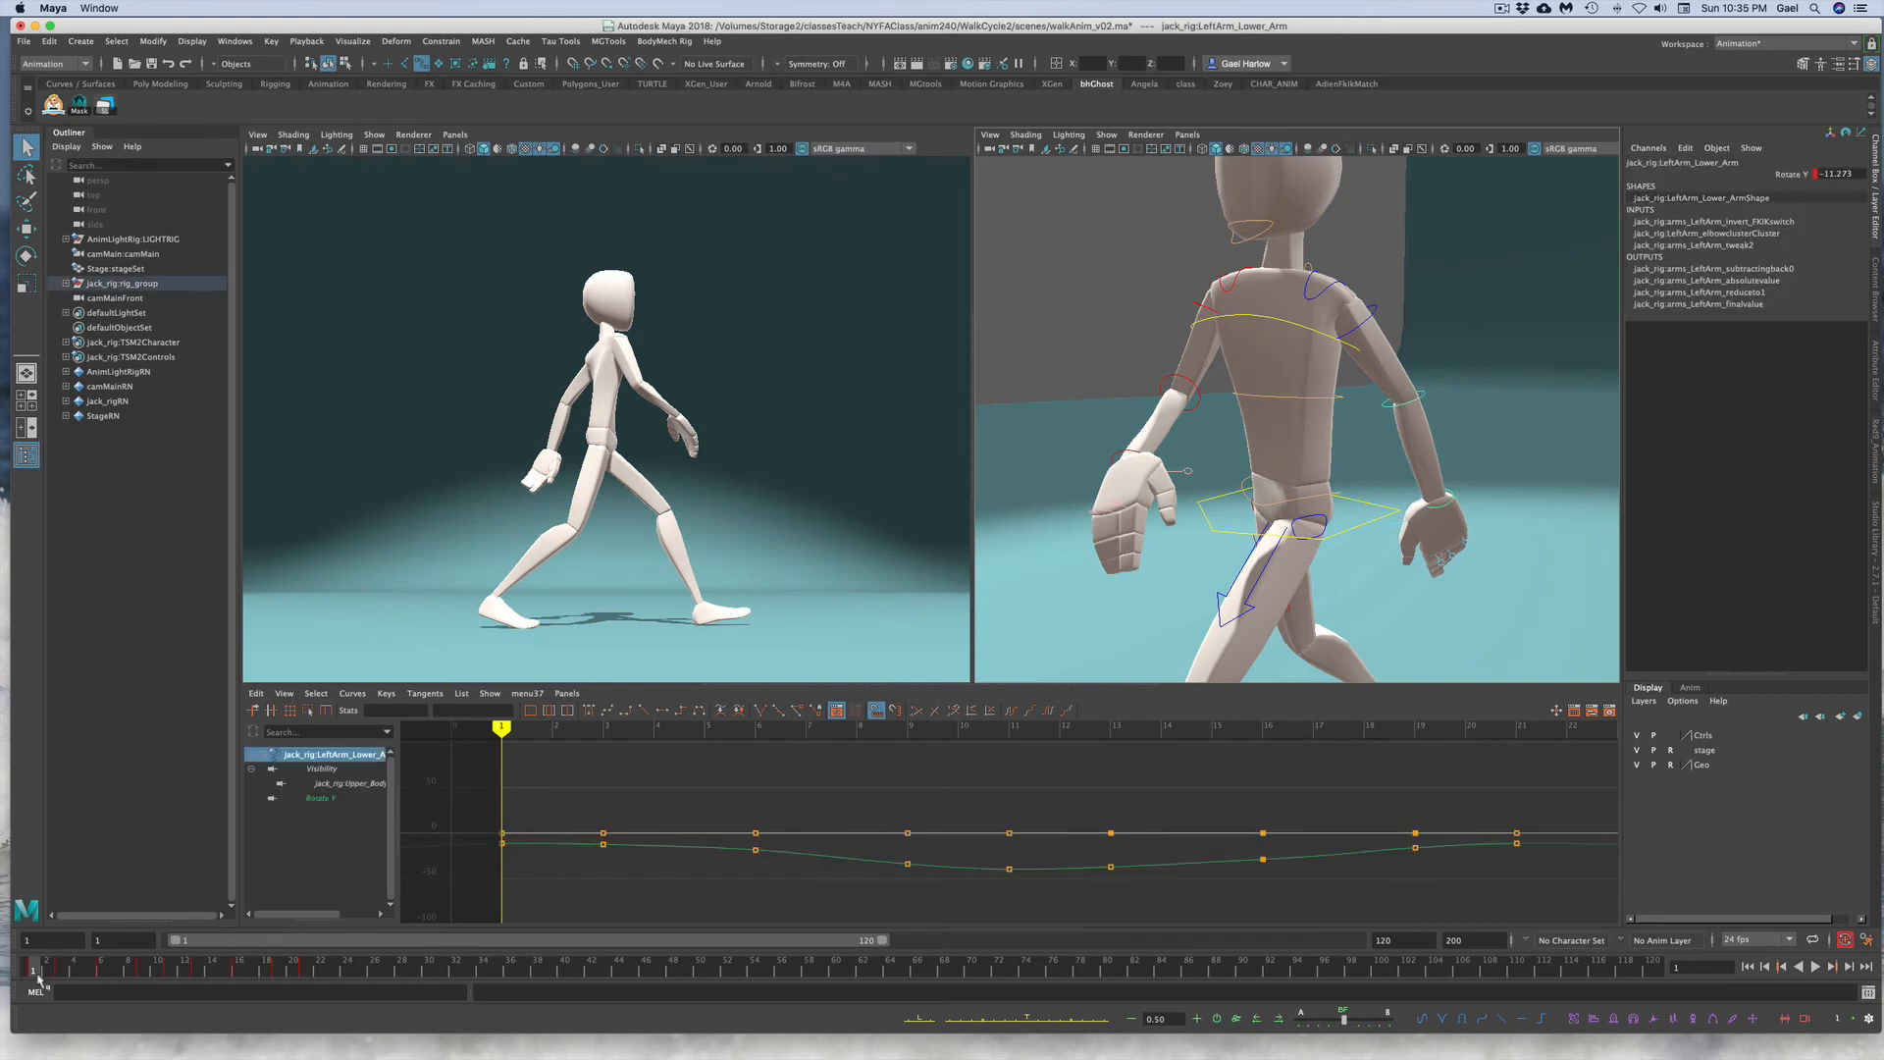
left_click_drag(38, 972, 62, 974)
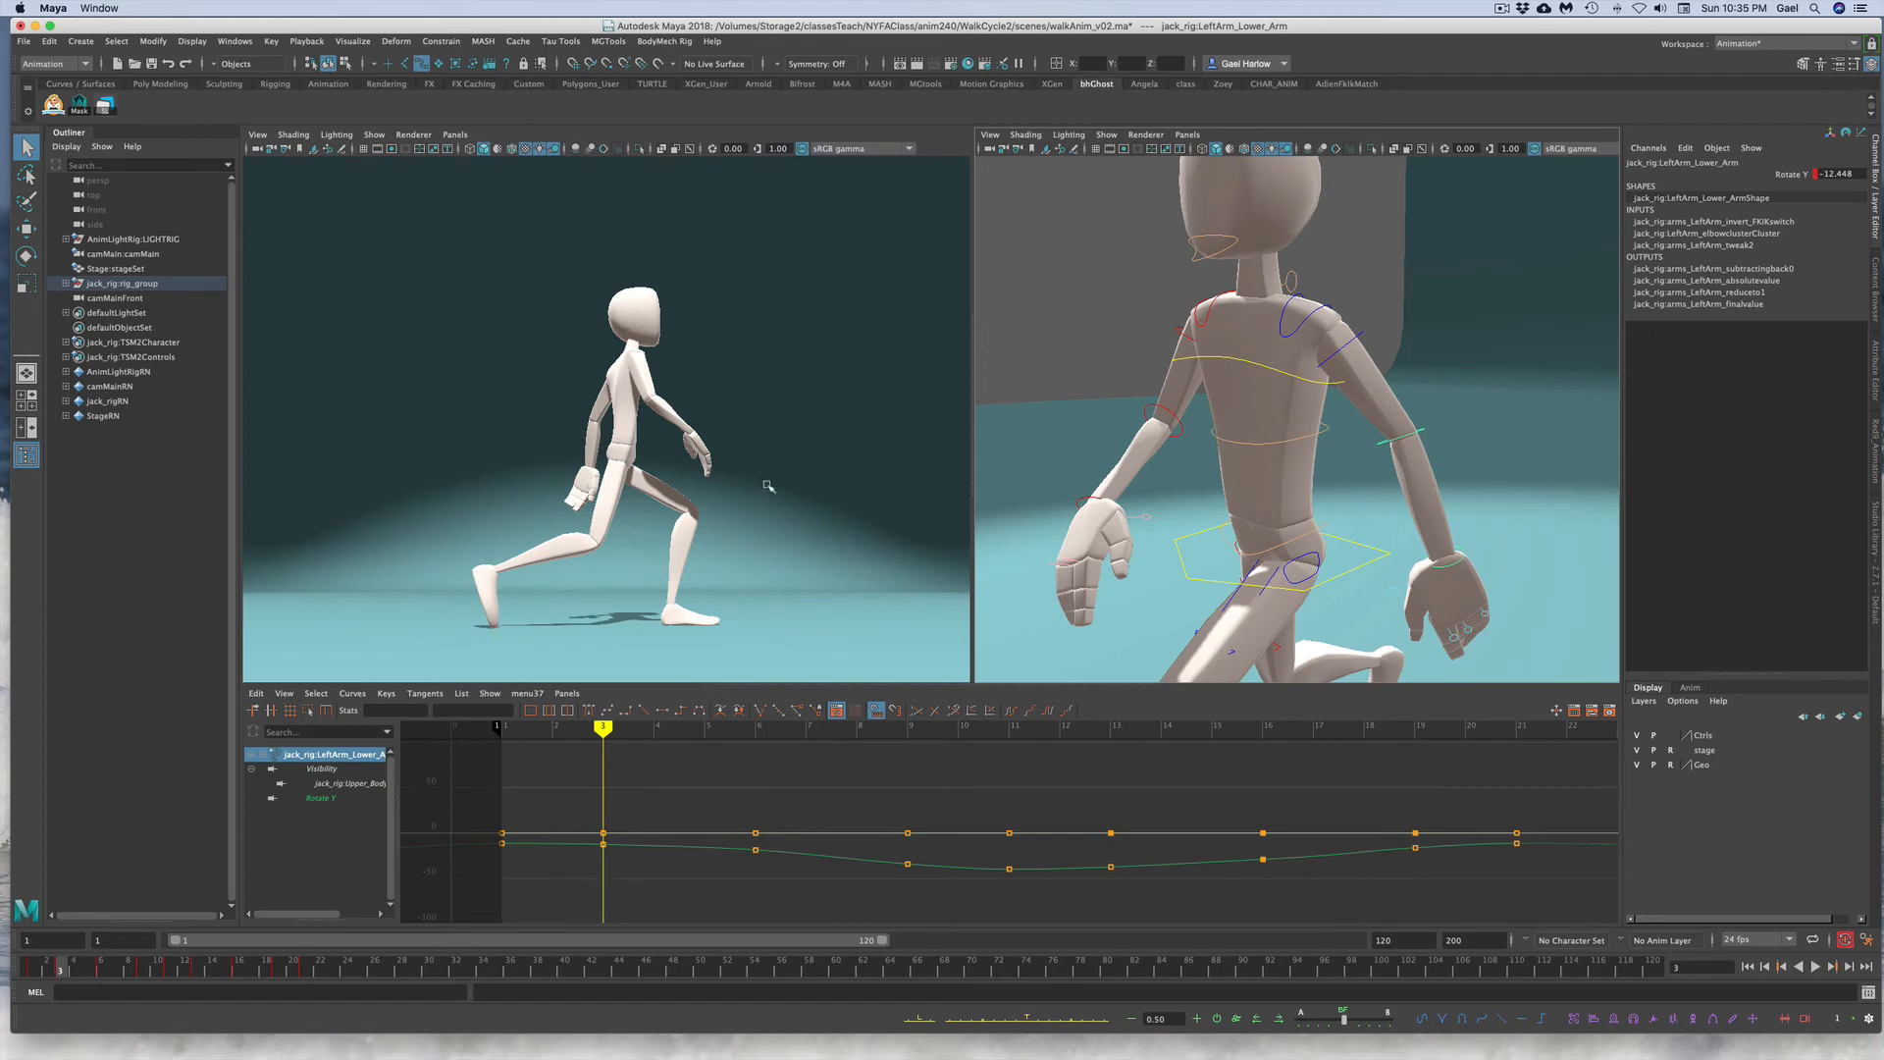
Step: Try rotating the left lower arm in the viewport and undo the rotation
key("e")
left_click_drag(641, 464, 633, 473)
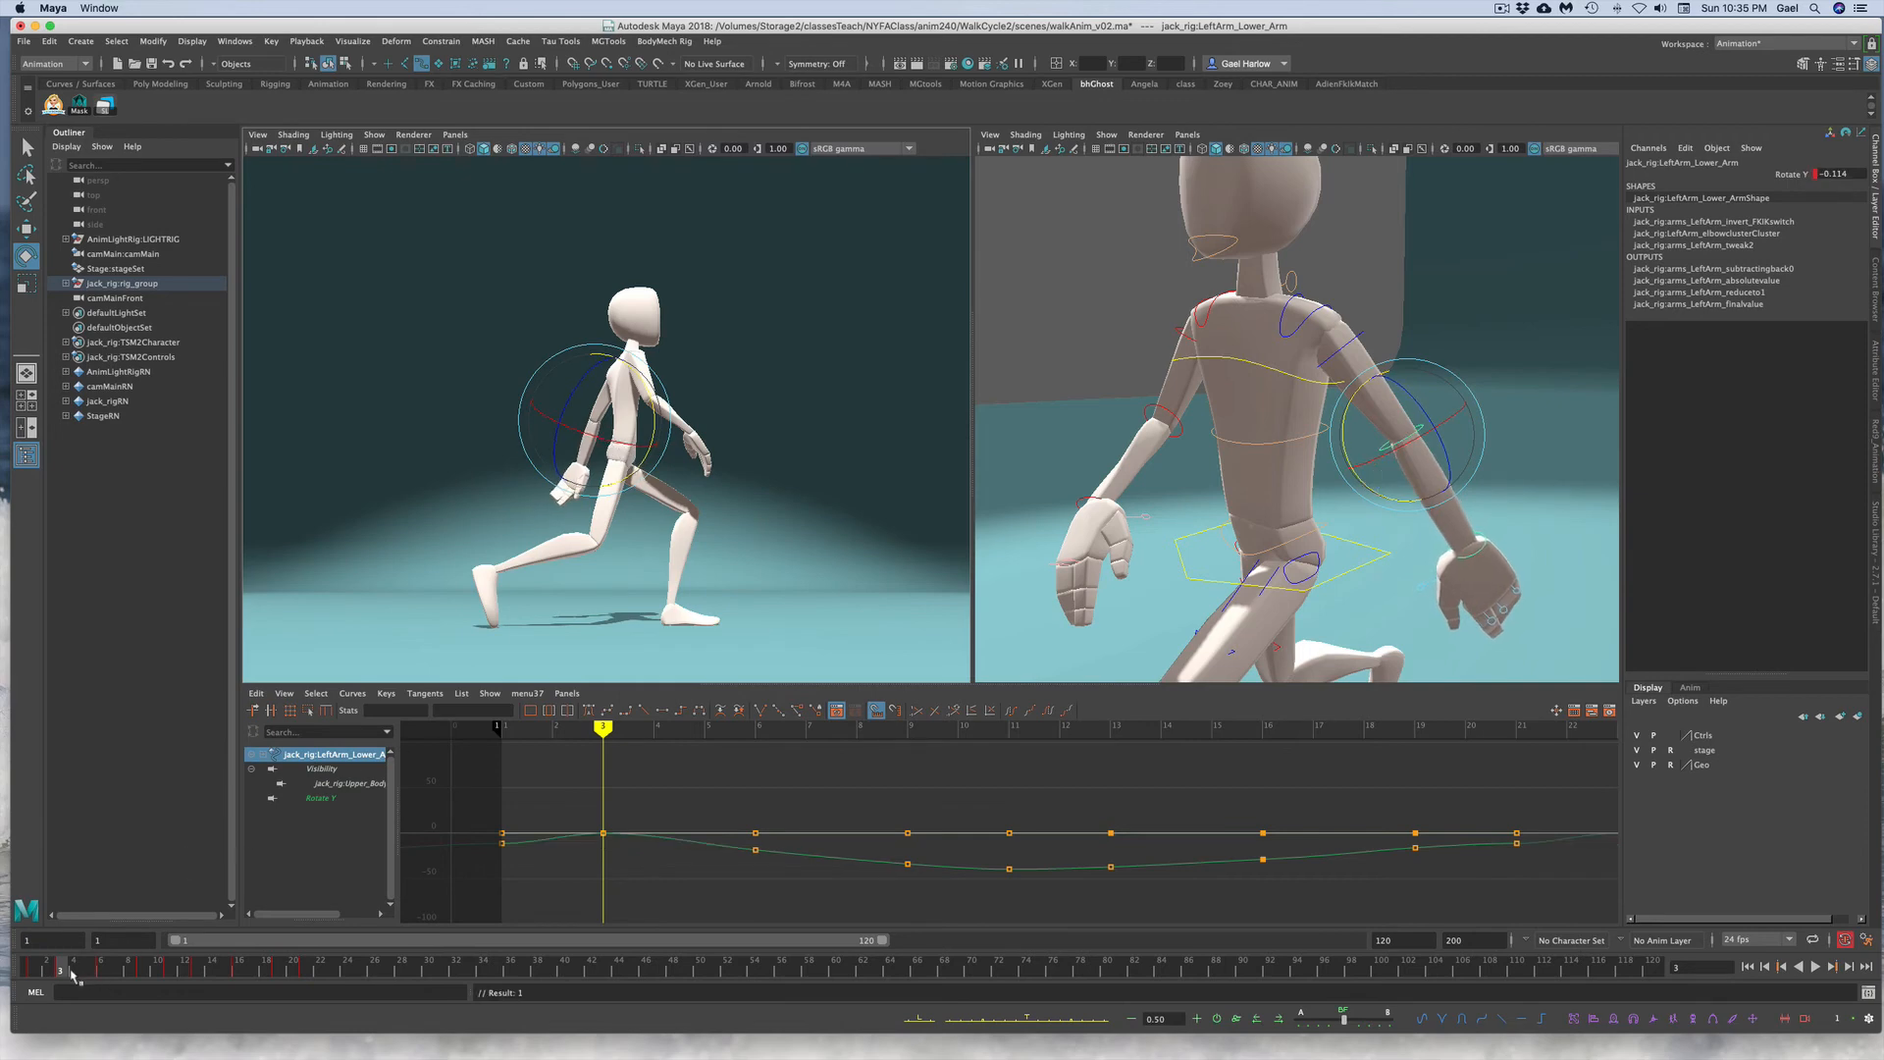
left_click_drag(74, 975, 90, 975)
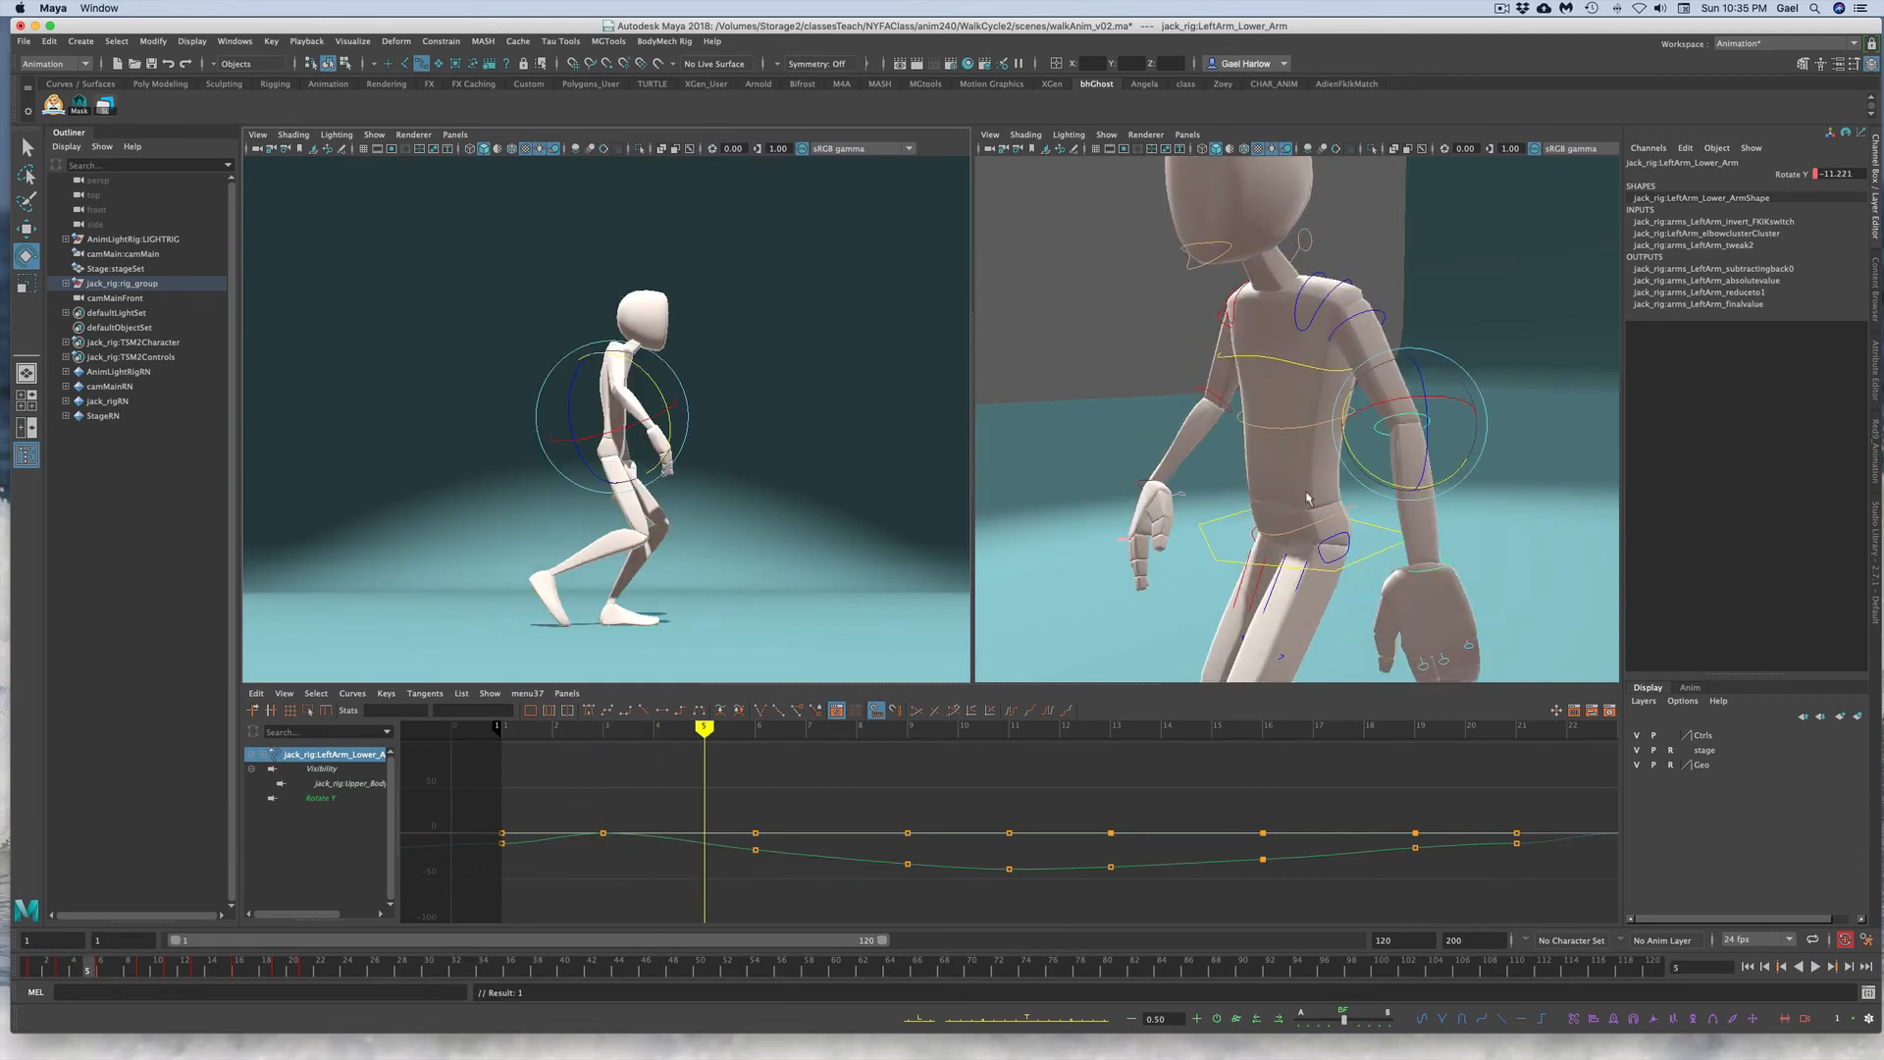
right_click_drag(1558, 479, 1462, 484, "alt")
left_click_drag(1462, 485, 1386, 487, "alt")
key("z")
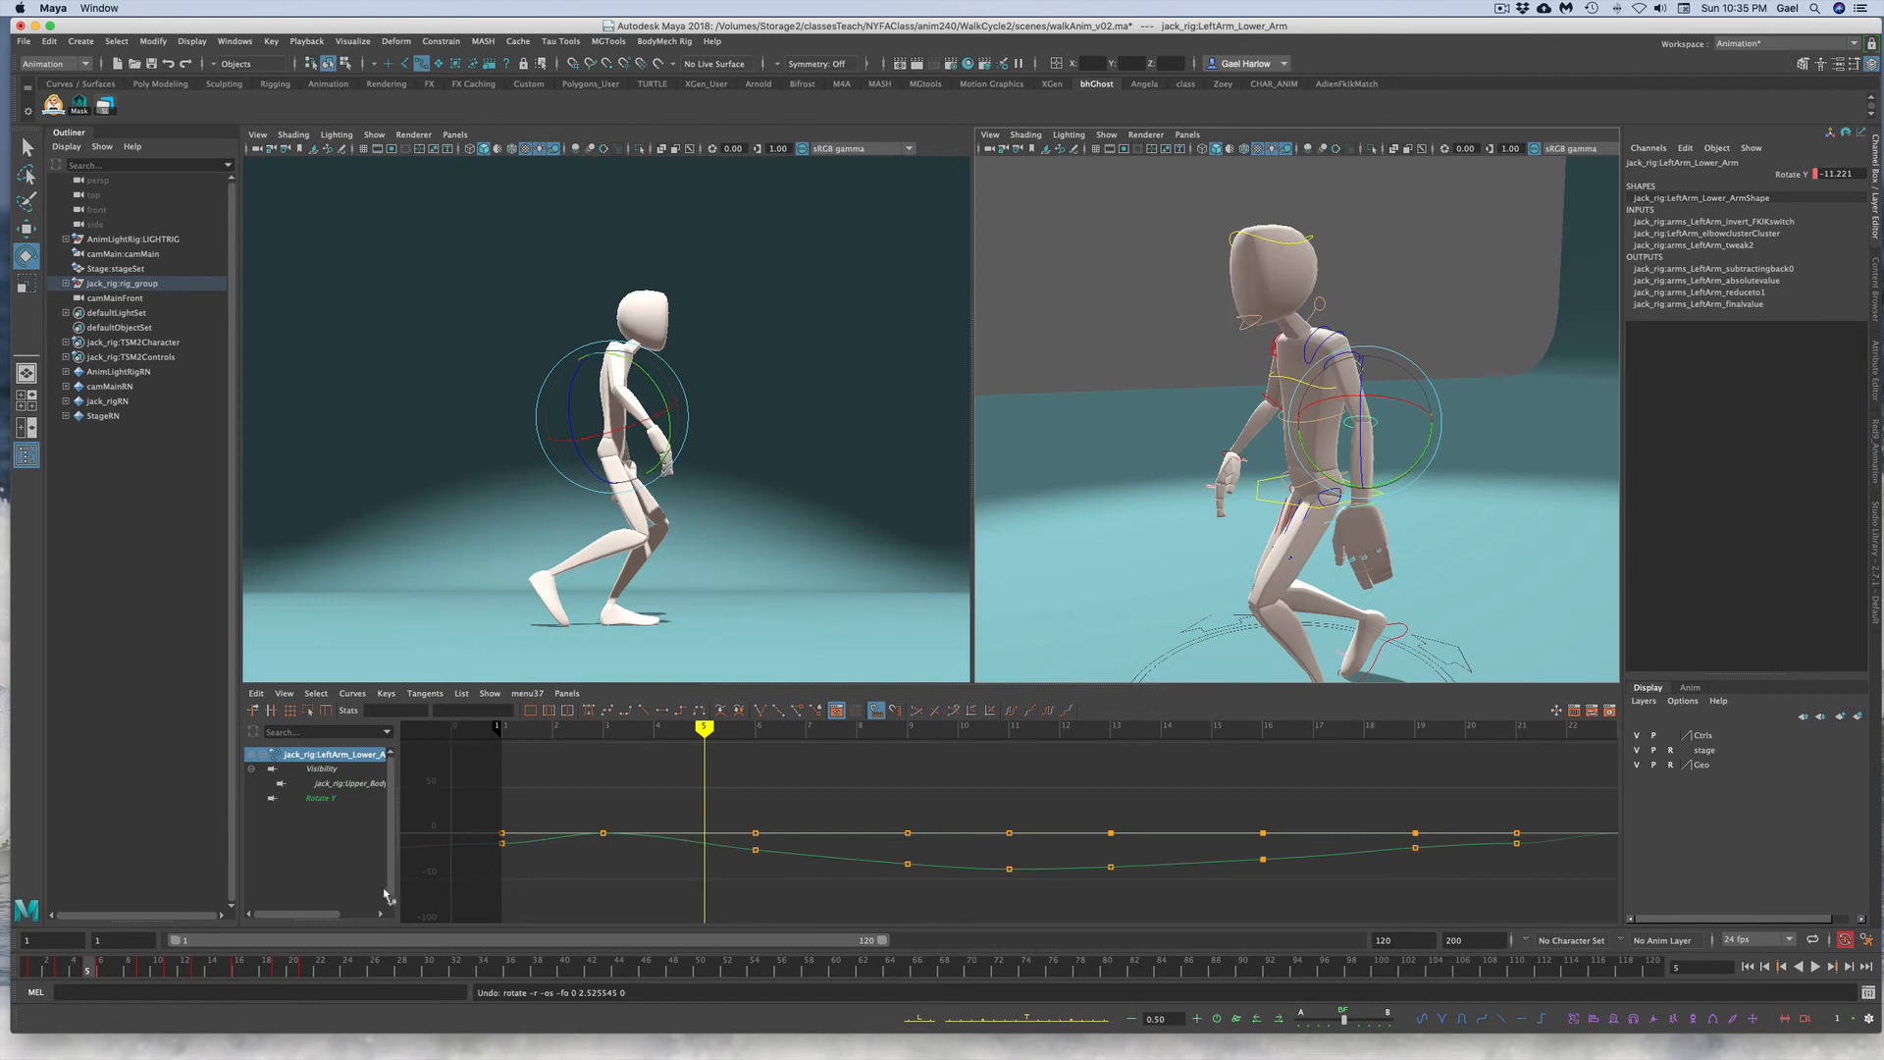
Step: Isolate the left lower arm's Rotate Y curve and raise its key at frame 6
left_click(101, 969)
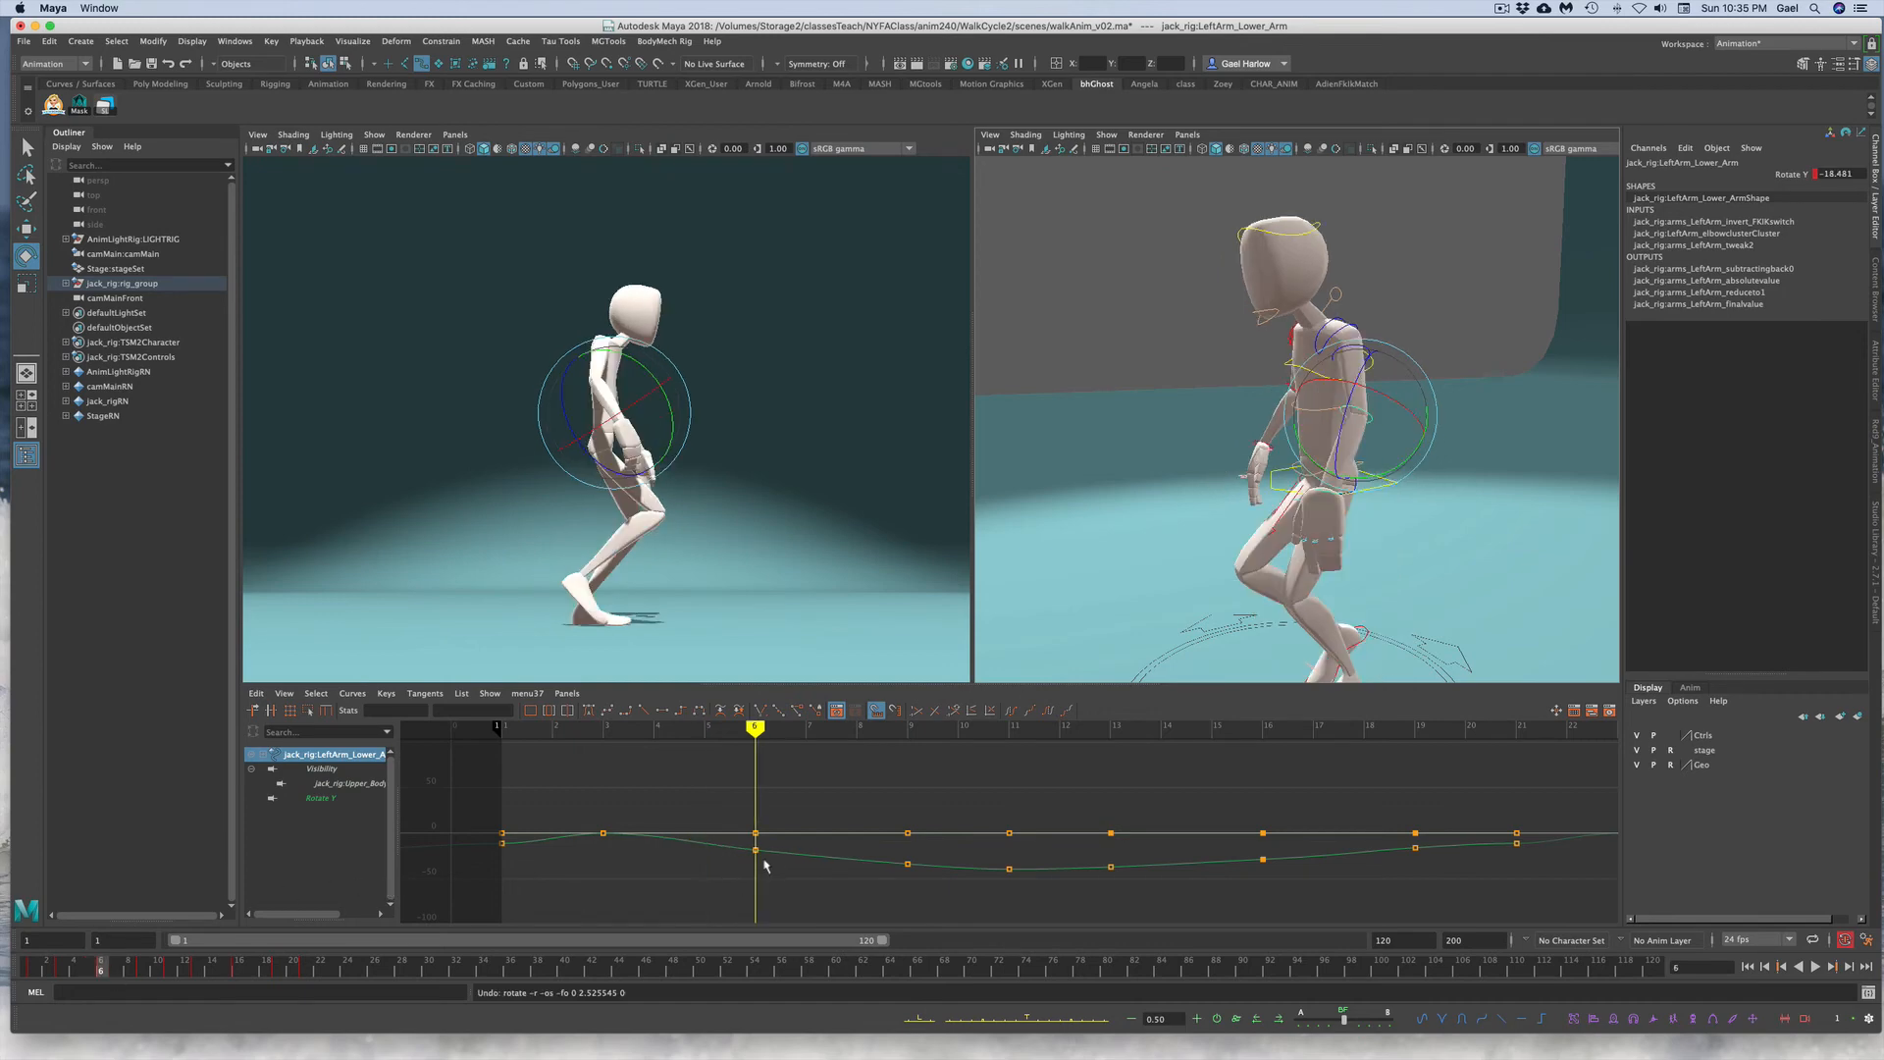
left_click(1786, 174)
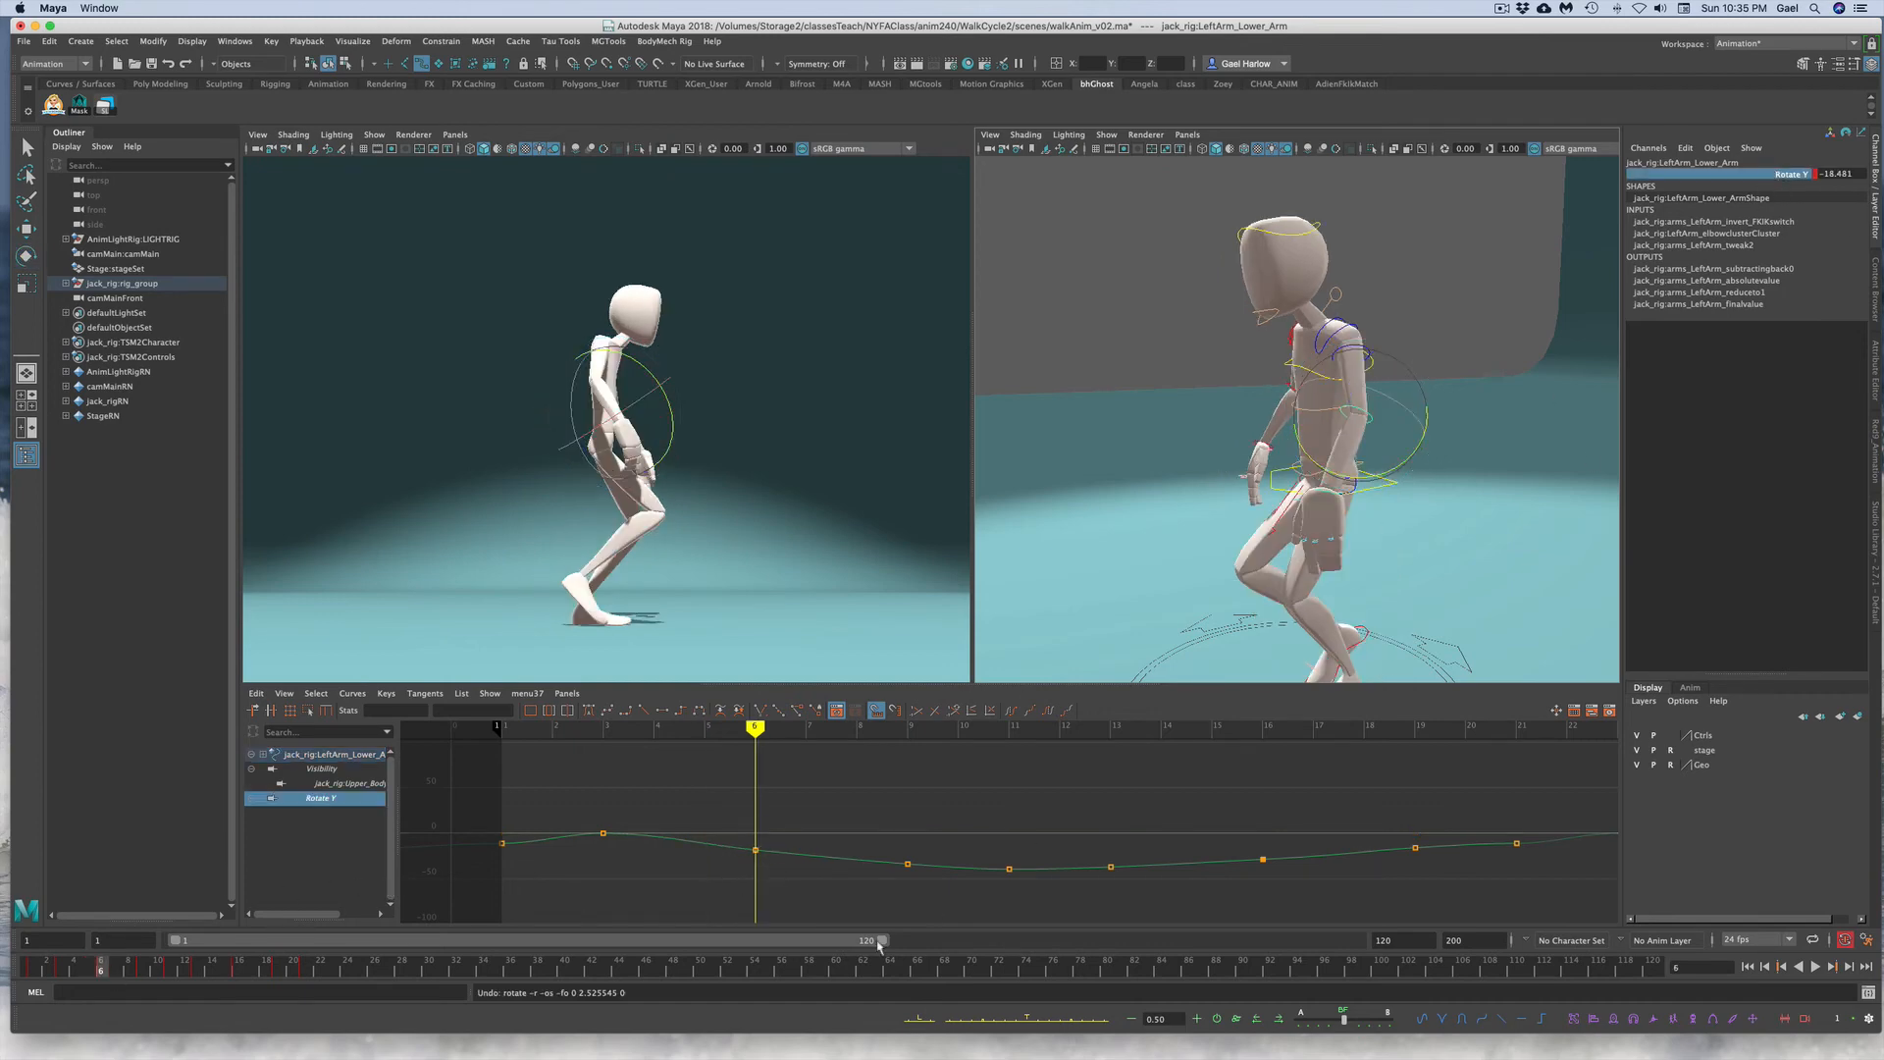
left_click(756, 850)
middle_click_drag(783, 882, 781, 859)
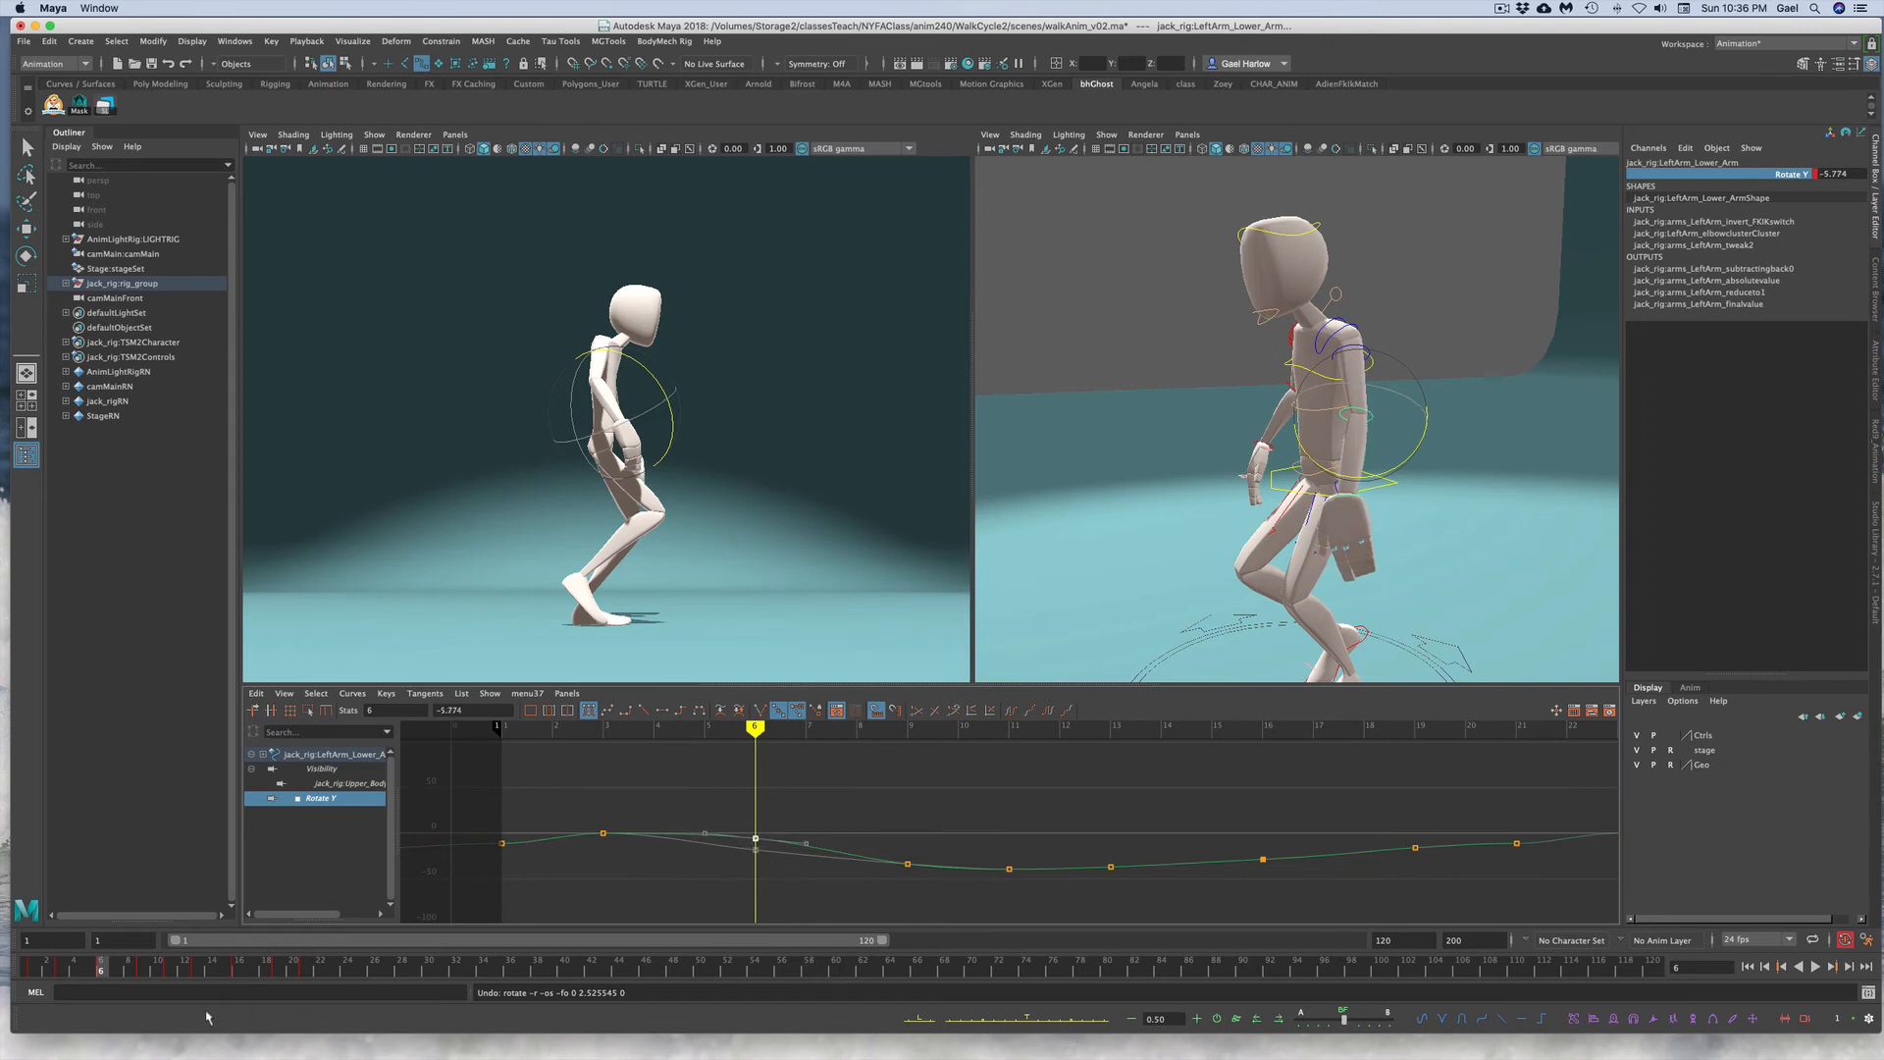
Step: Try nudging the left lower arm's key at frame 9 and undo the move
left_click(143, 970)
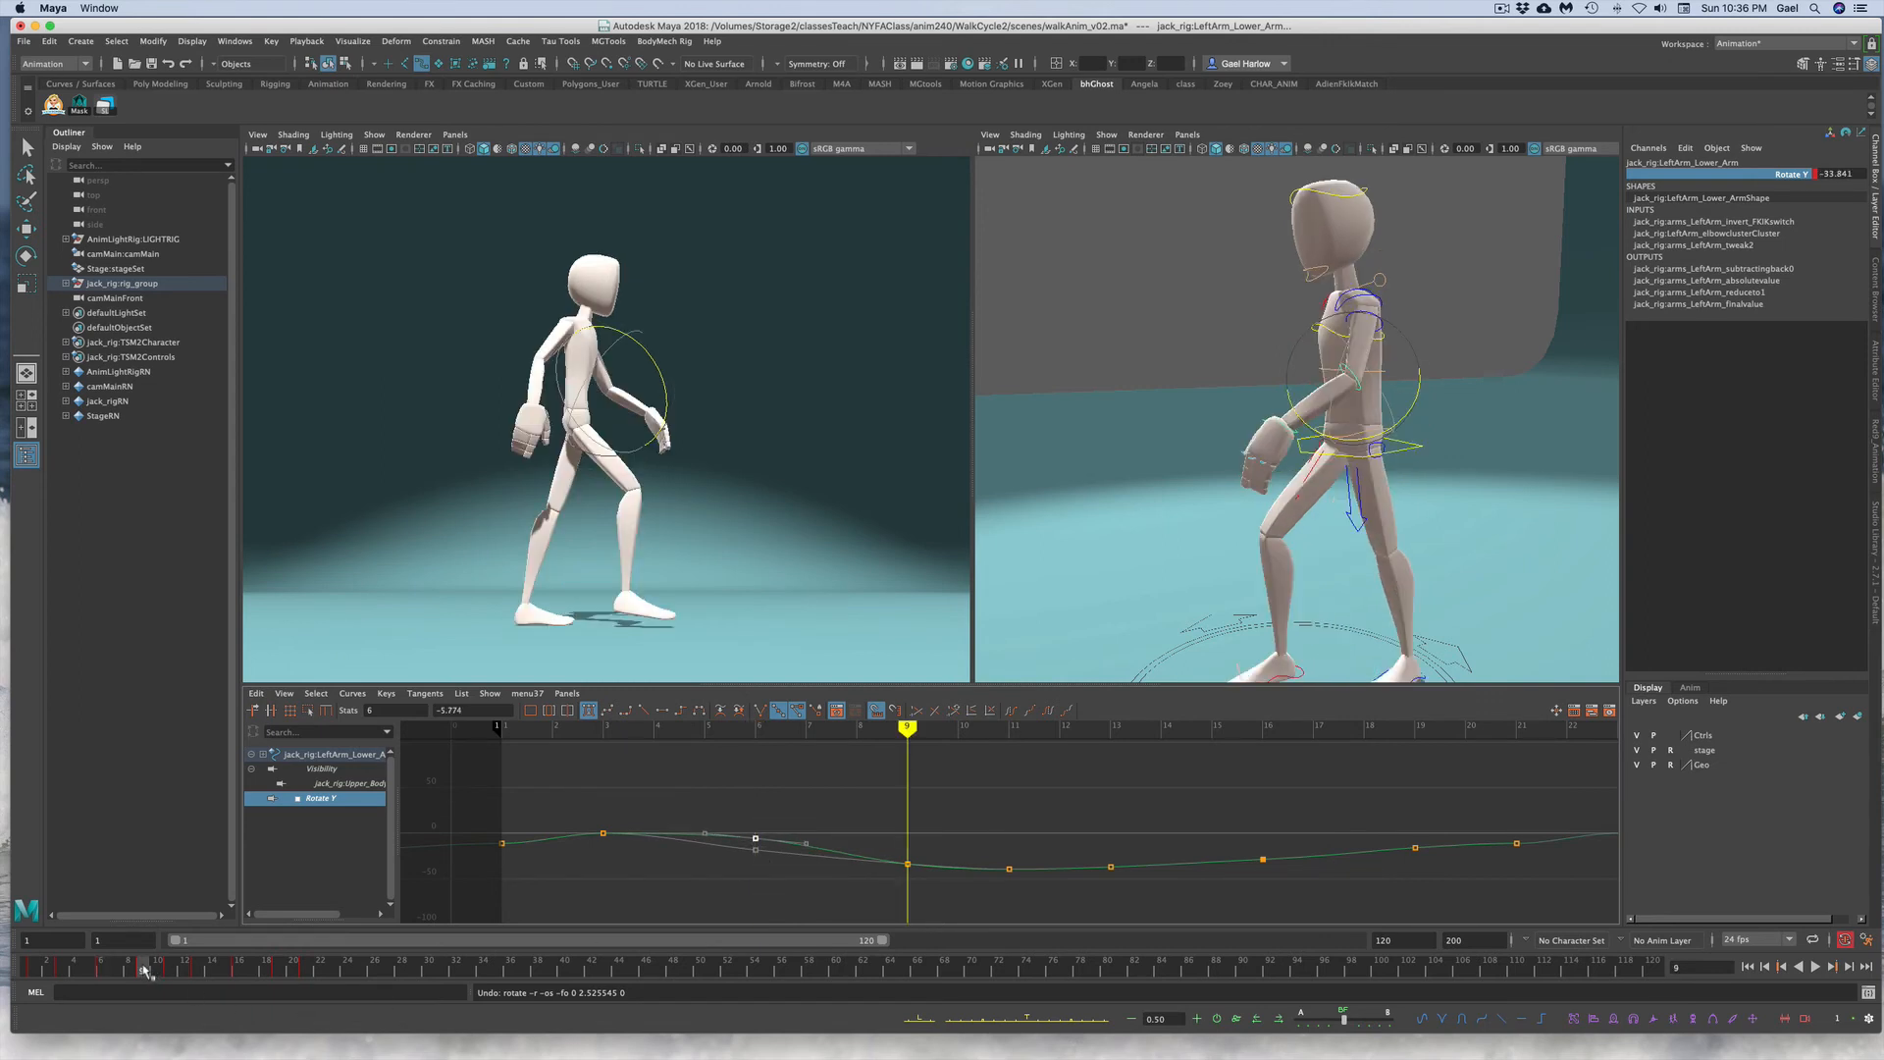
left_click(907, 864)
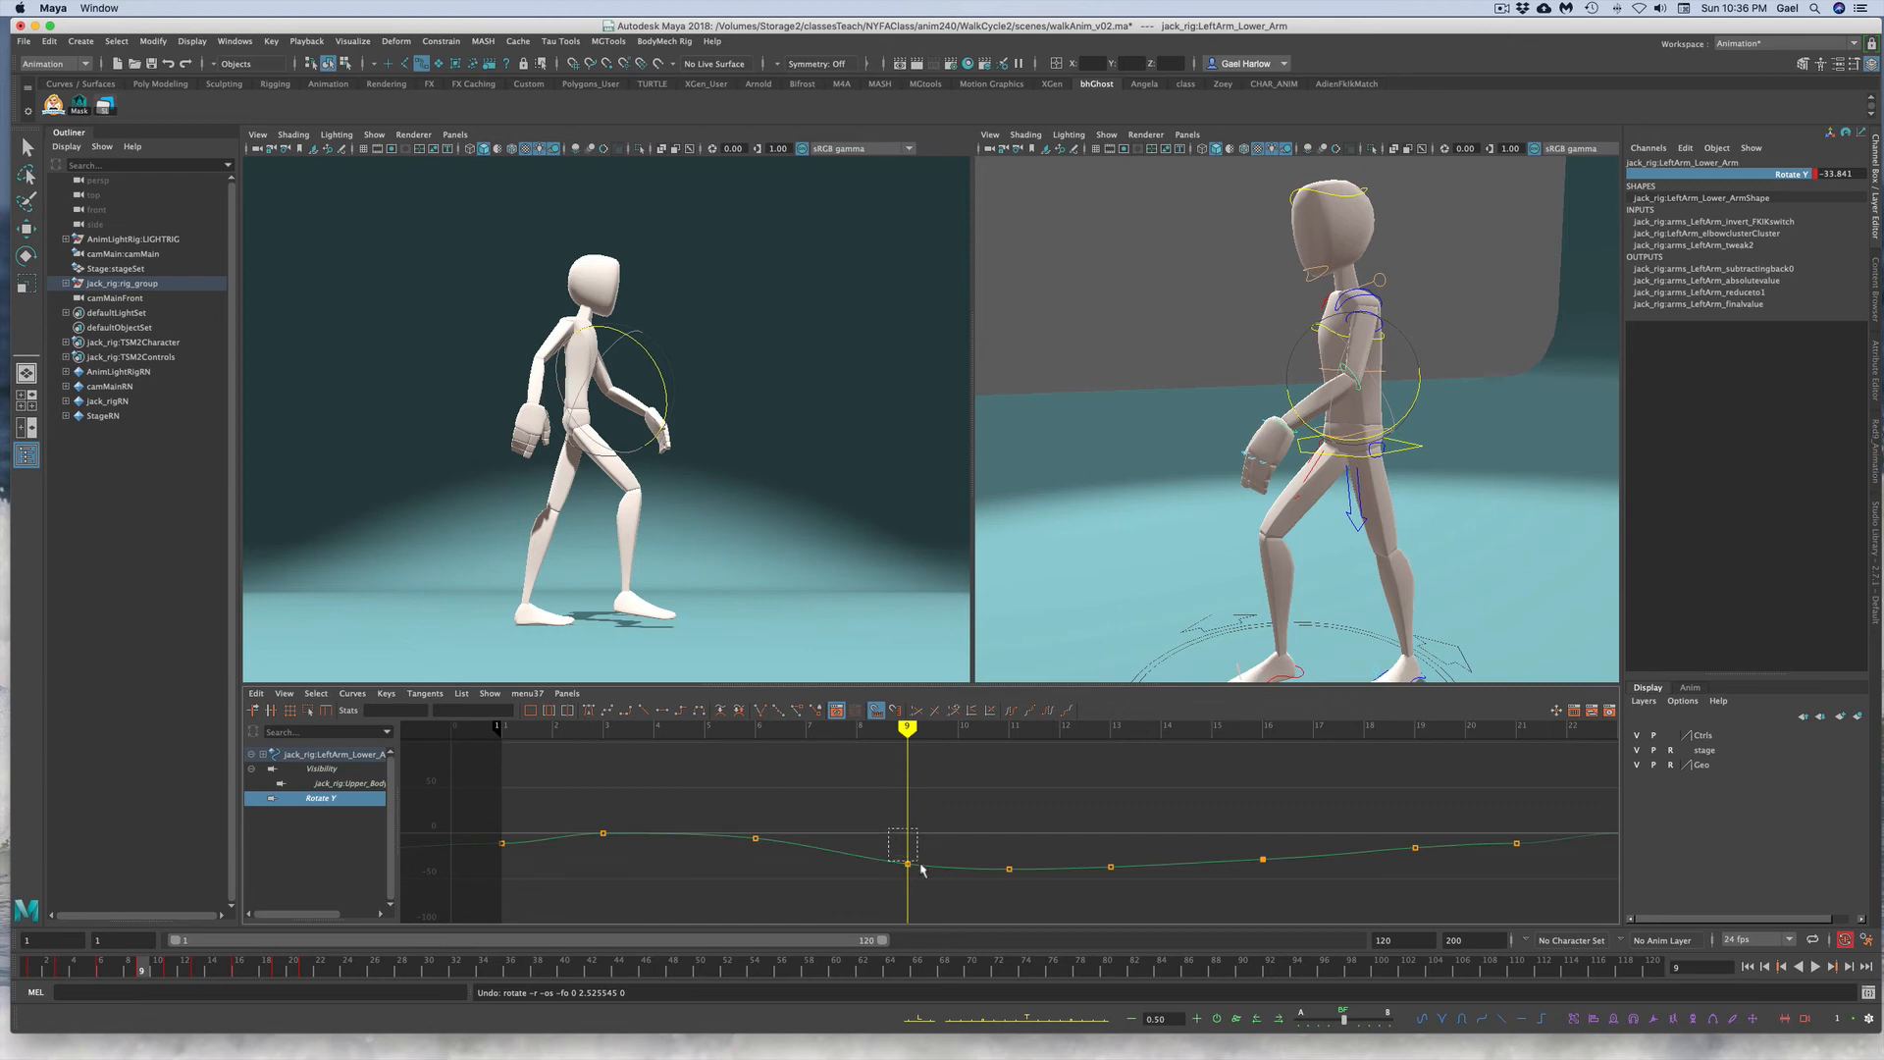
middle_click_drag(927, 873, 927, 870)
key("z")
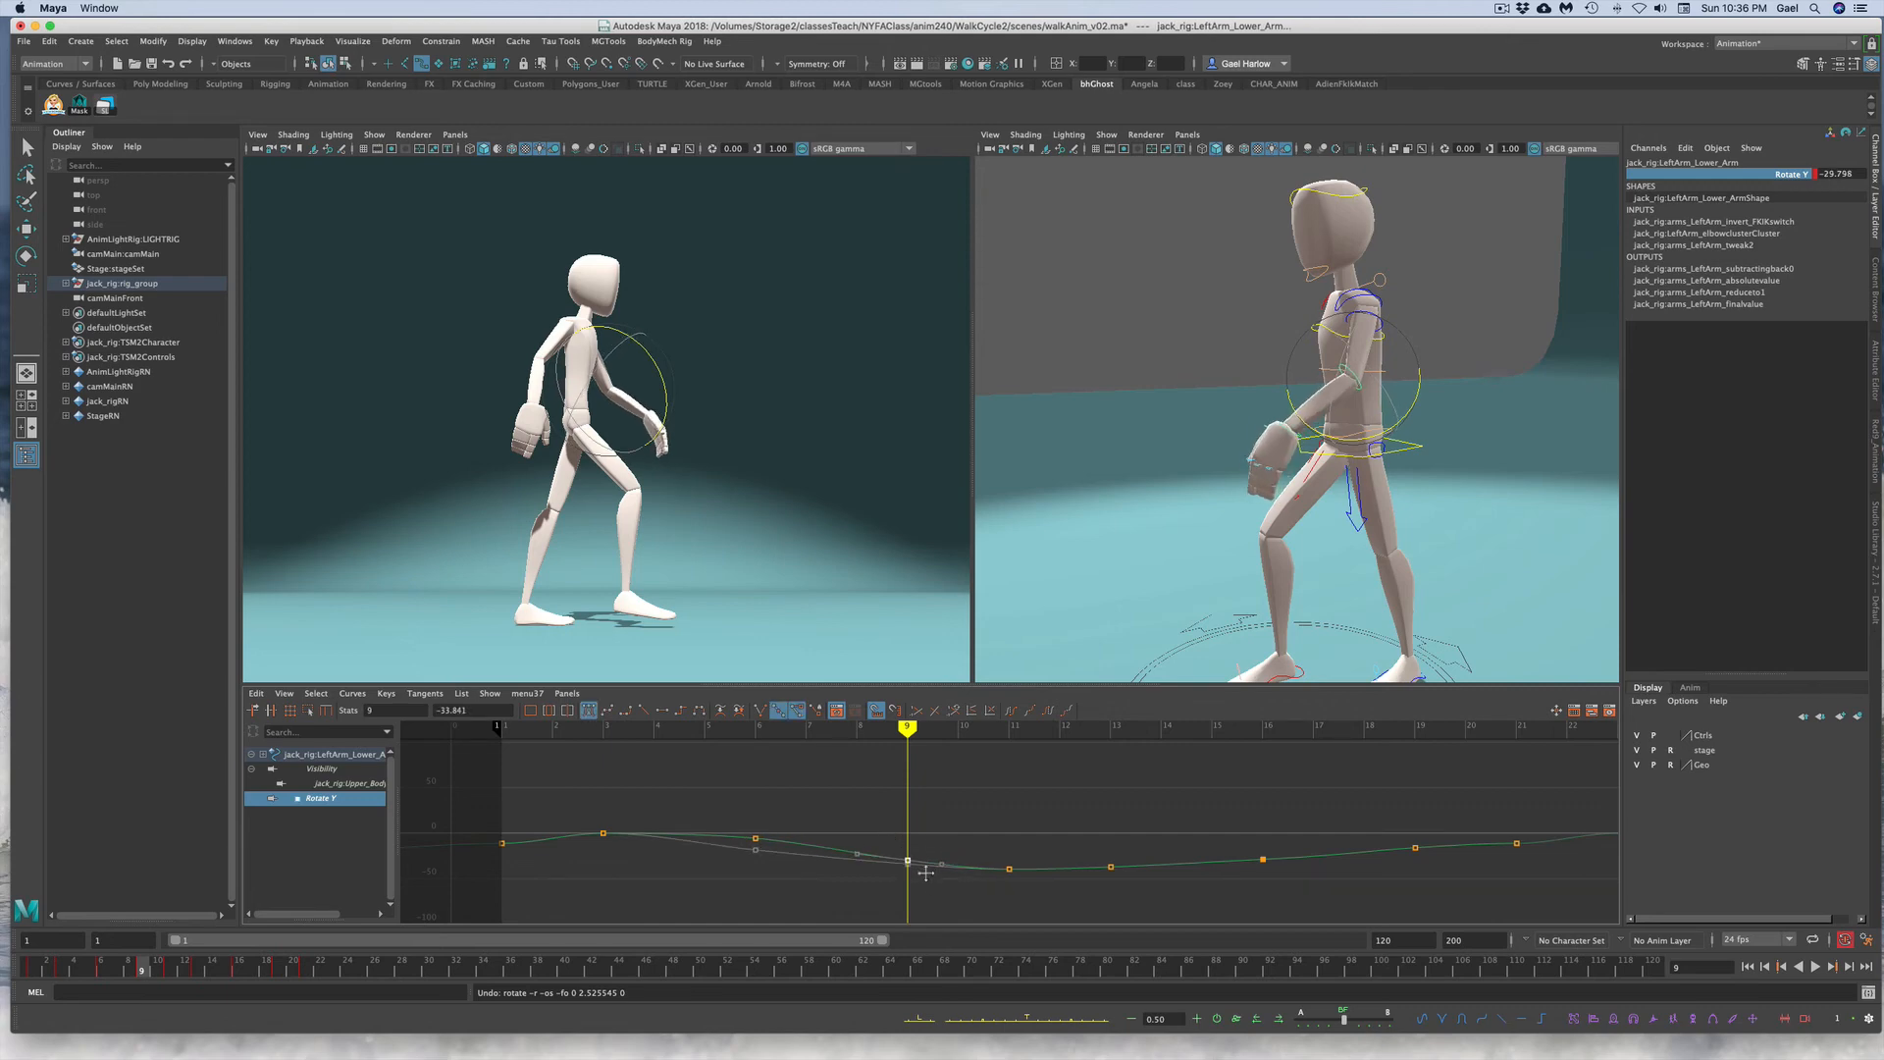
Step: Lower the left lower arm's Rotate Y keys at frames 11, 13 and 16 to deepen the elbow bend
left_click(170, 969)
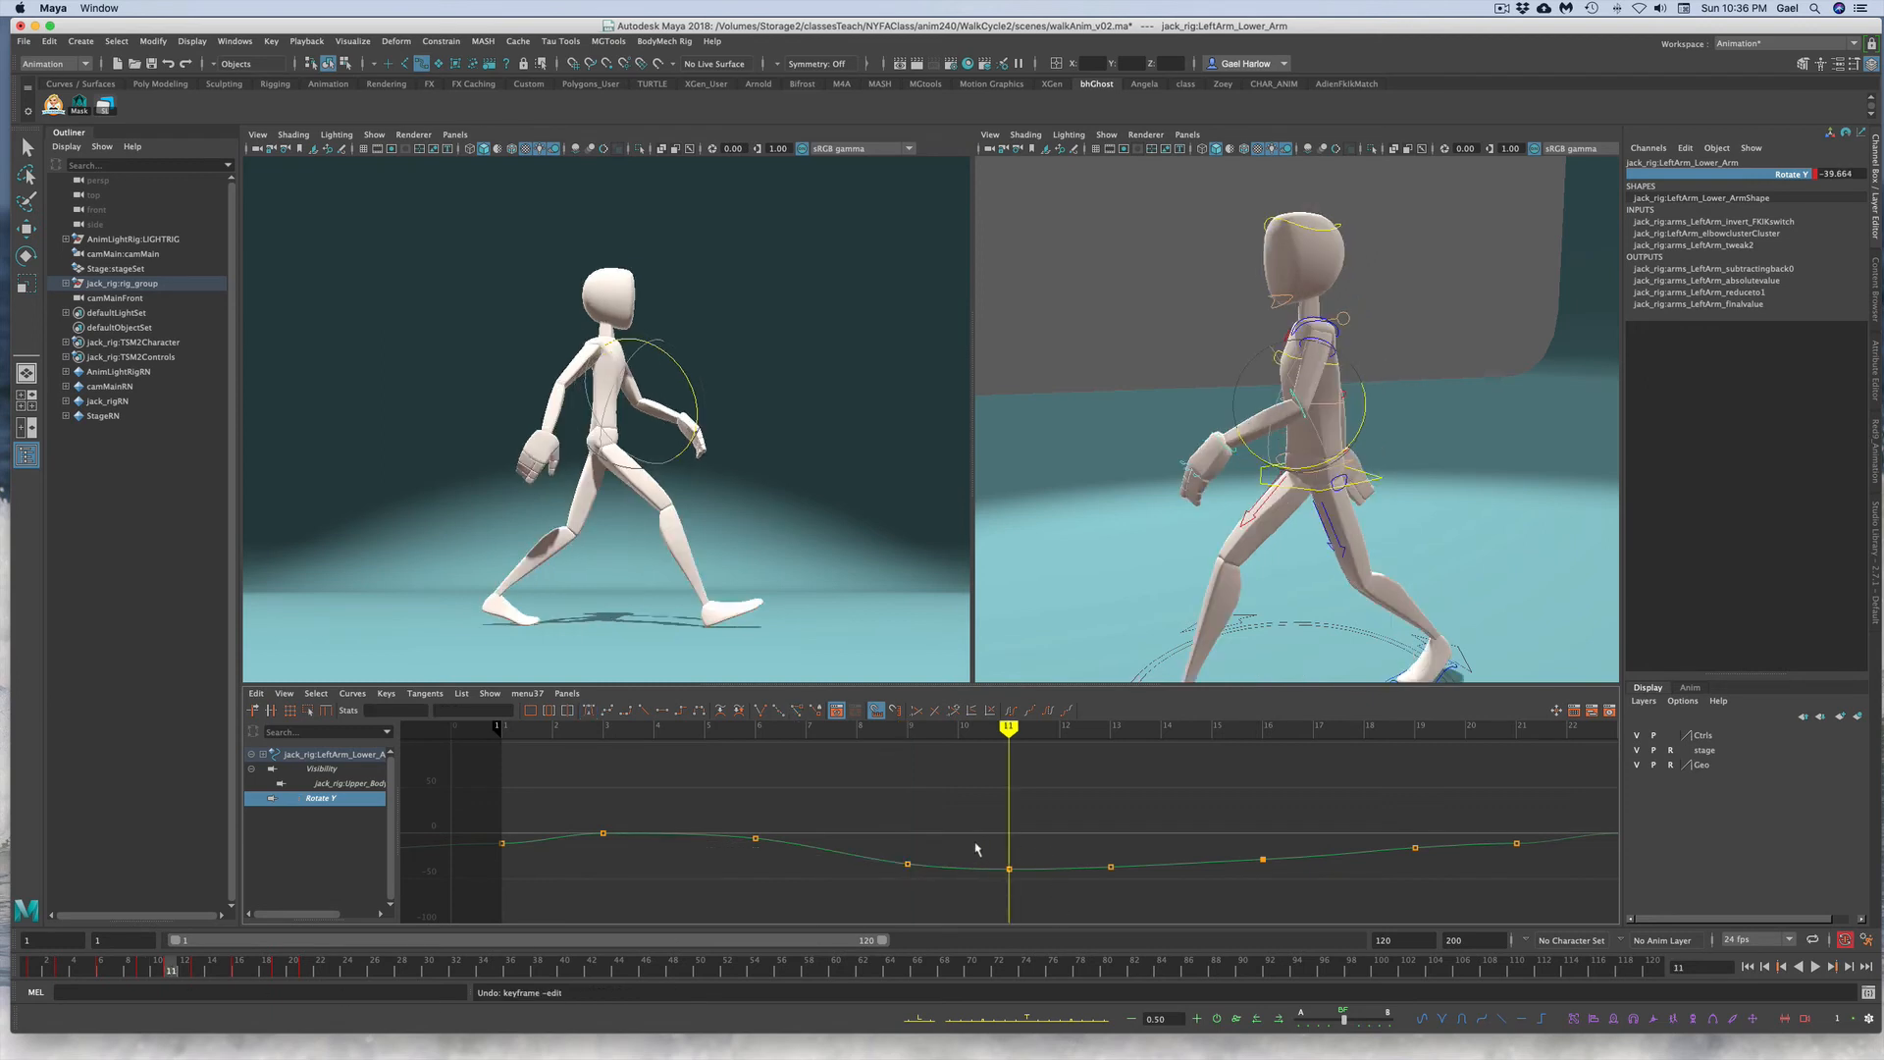
left_click_drag(974, 844, 1031, 866)
middle_click_drag(1027, 854, 1026, 864)
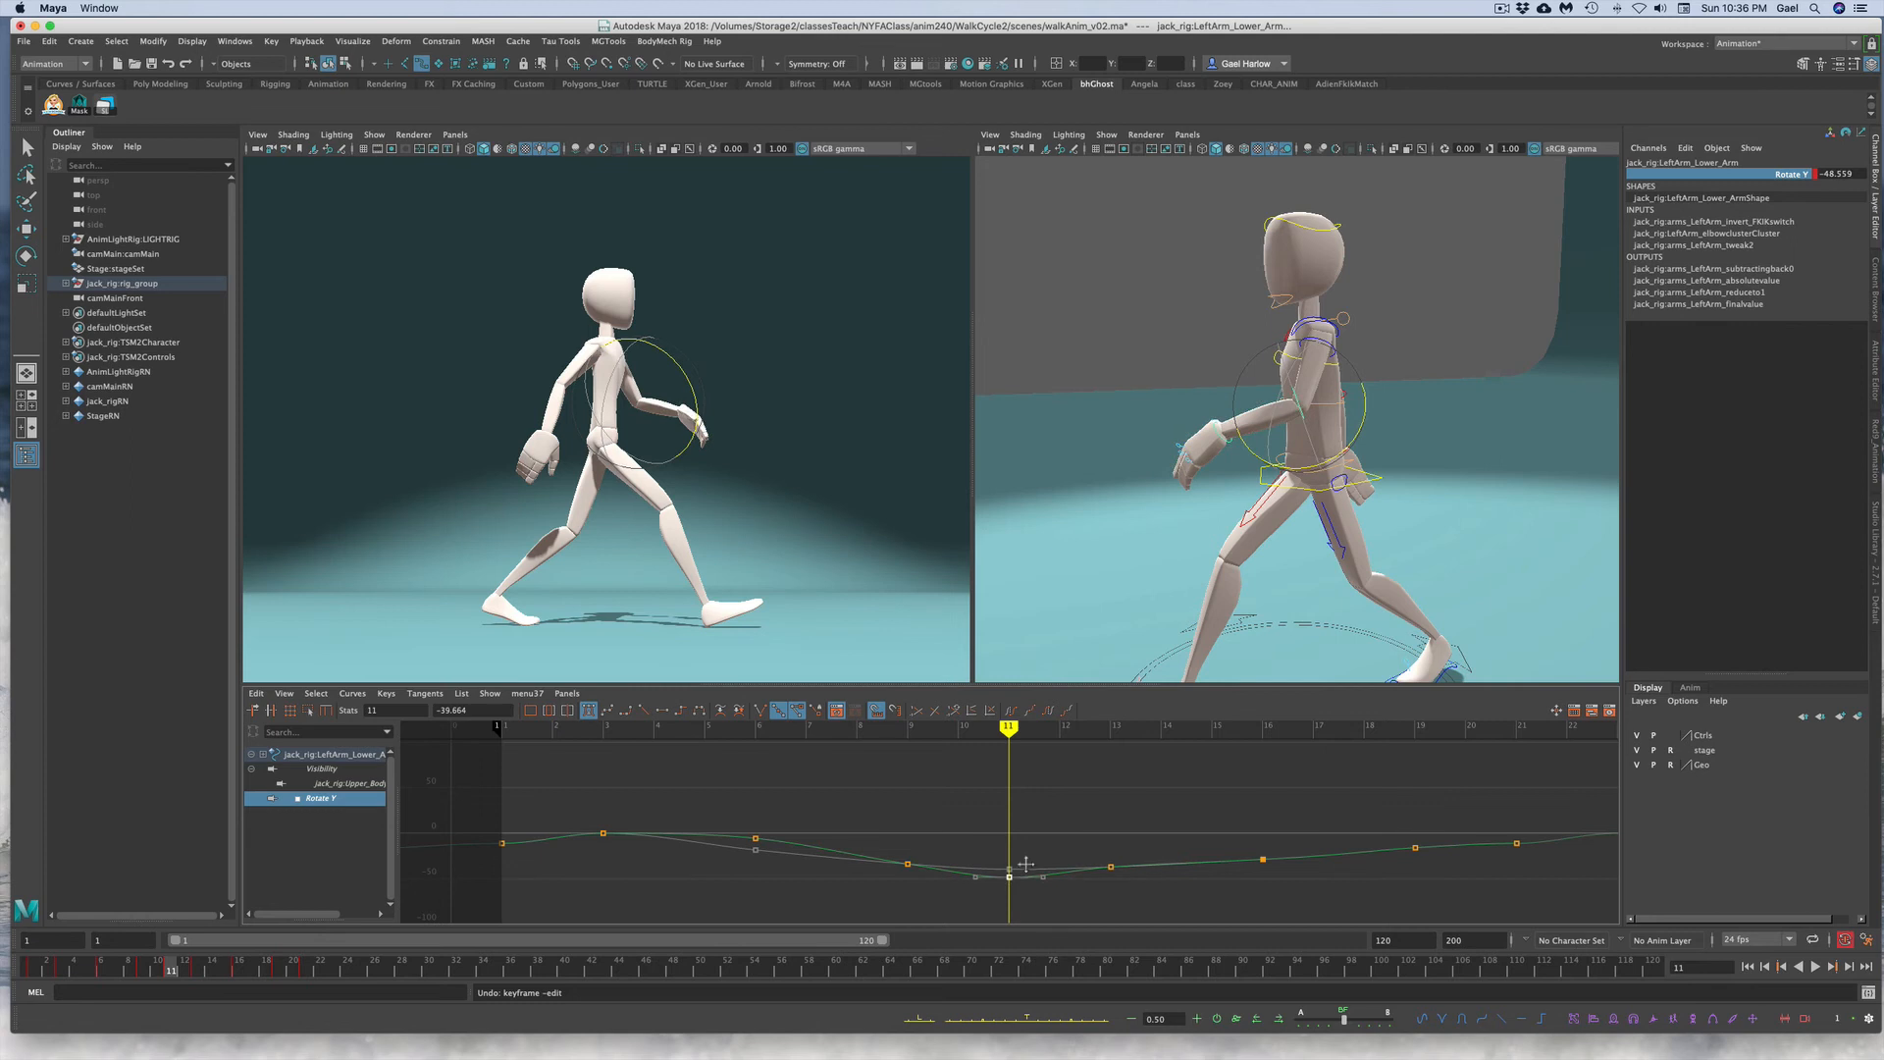
left_click(205, 970)
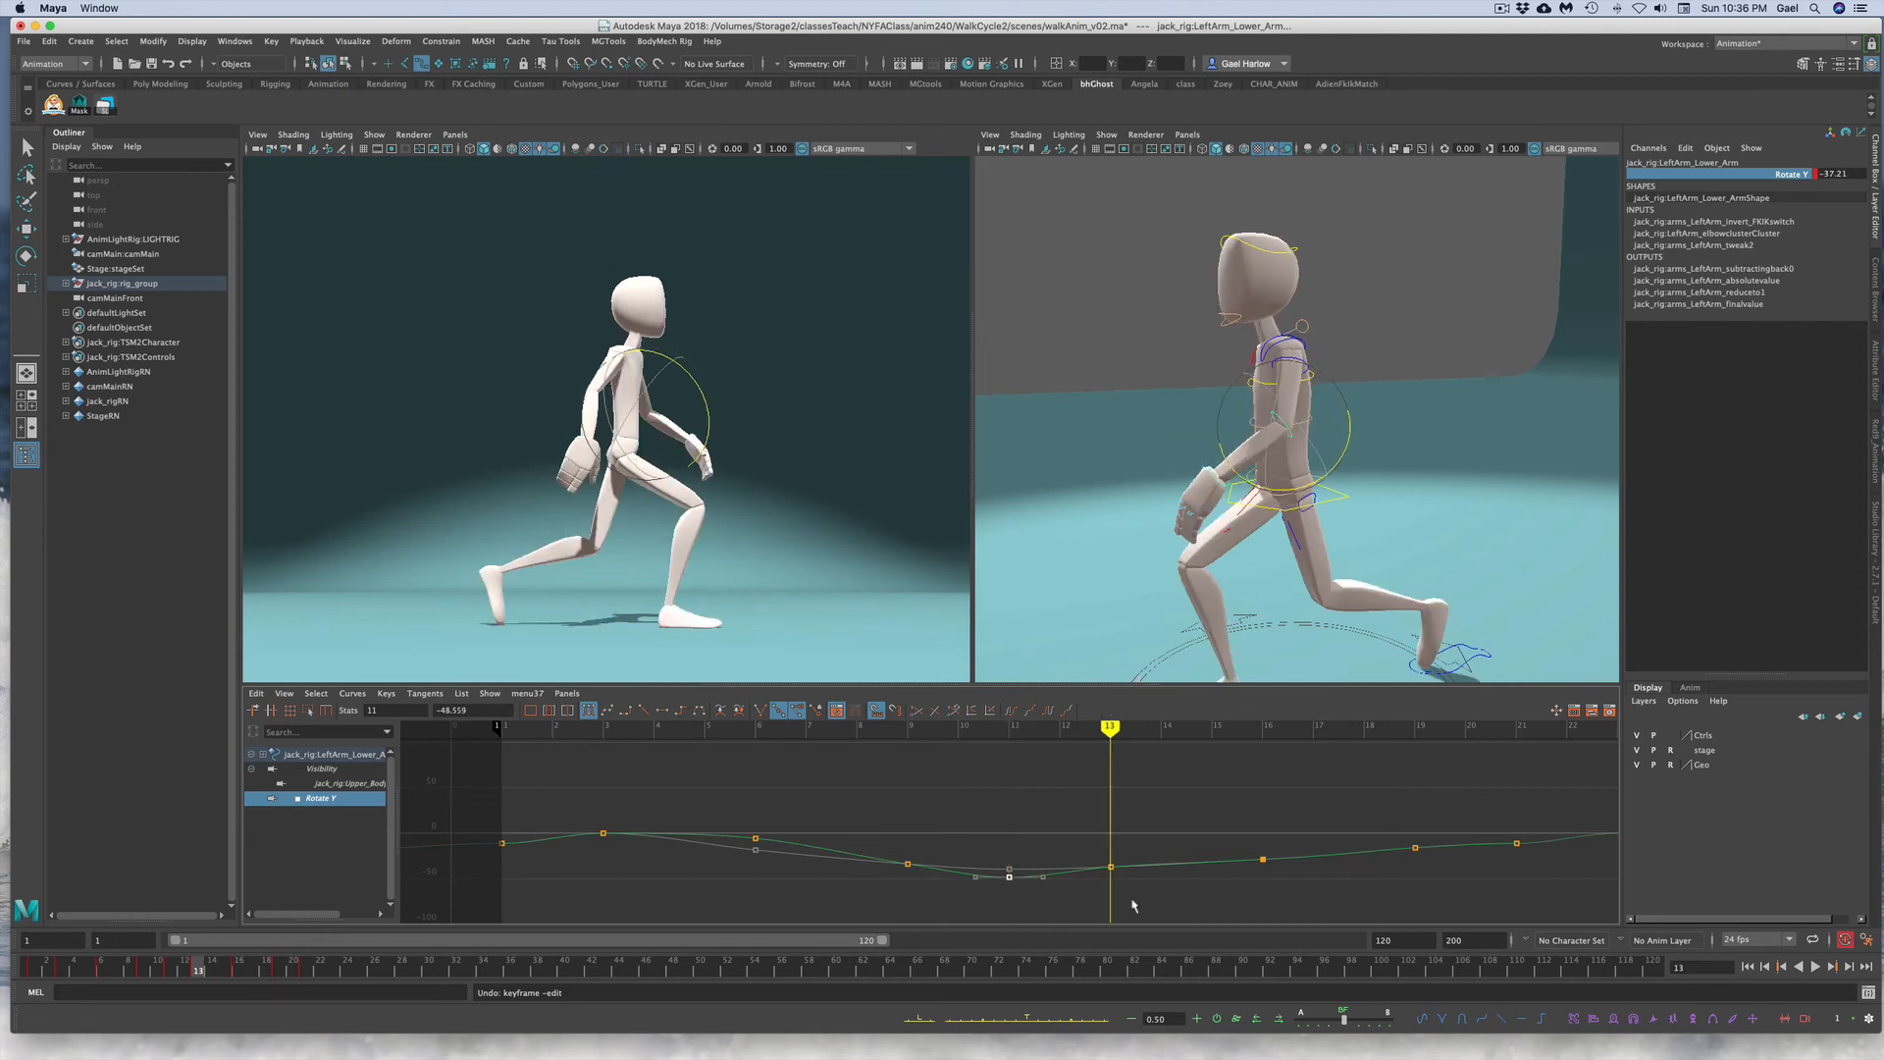
left_click(1110, 867)
middle_click_drag(1126, 849, 1127, 863)
left_click(240, 964)
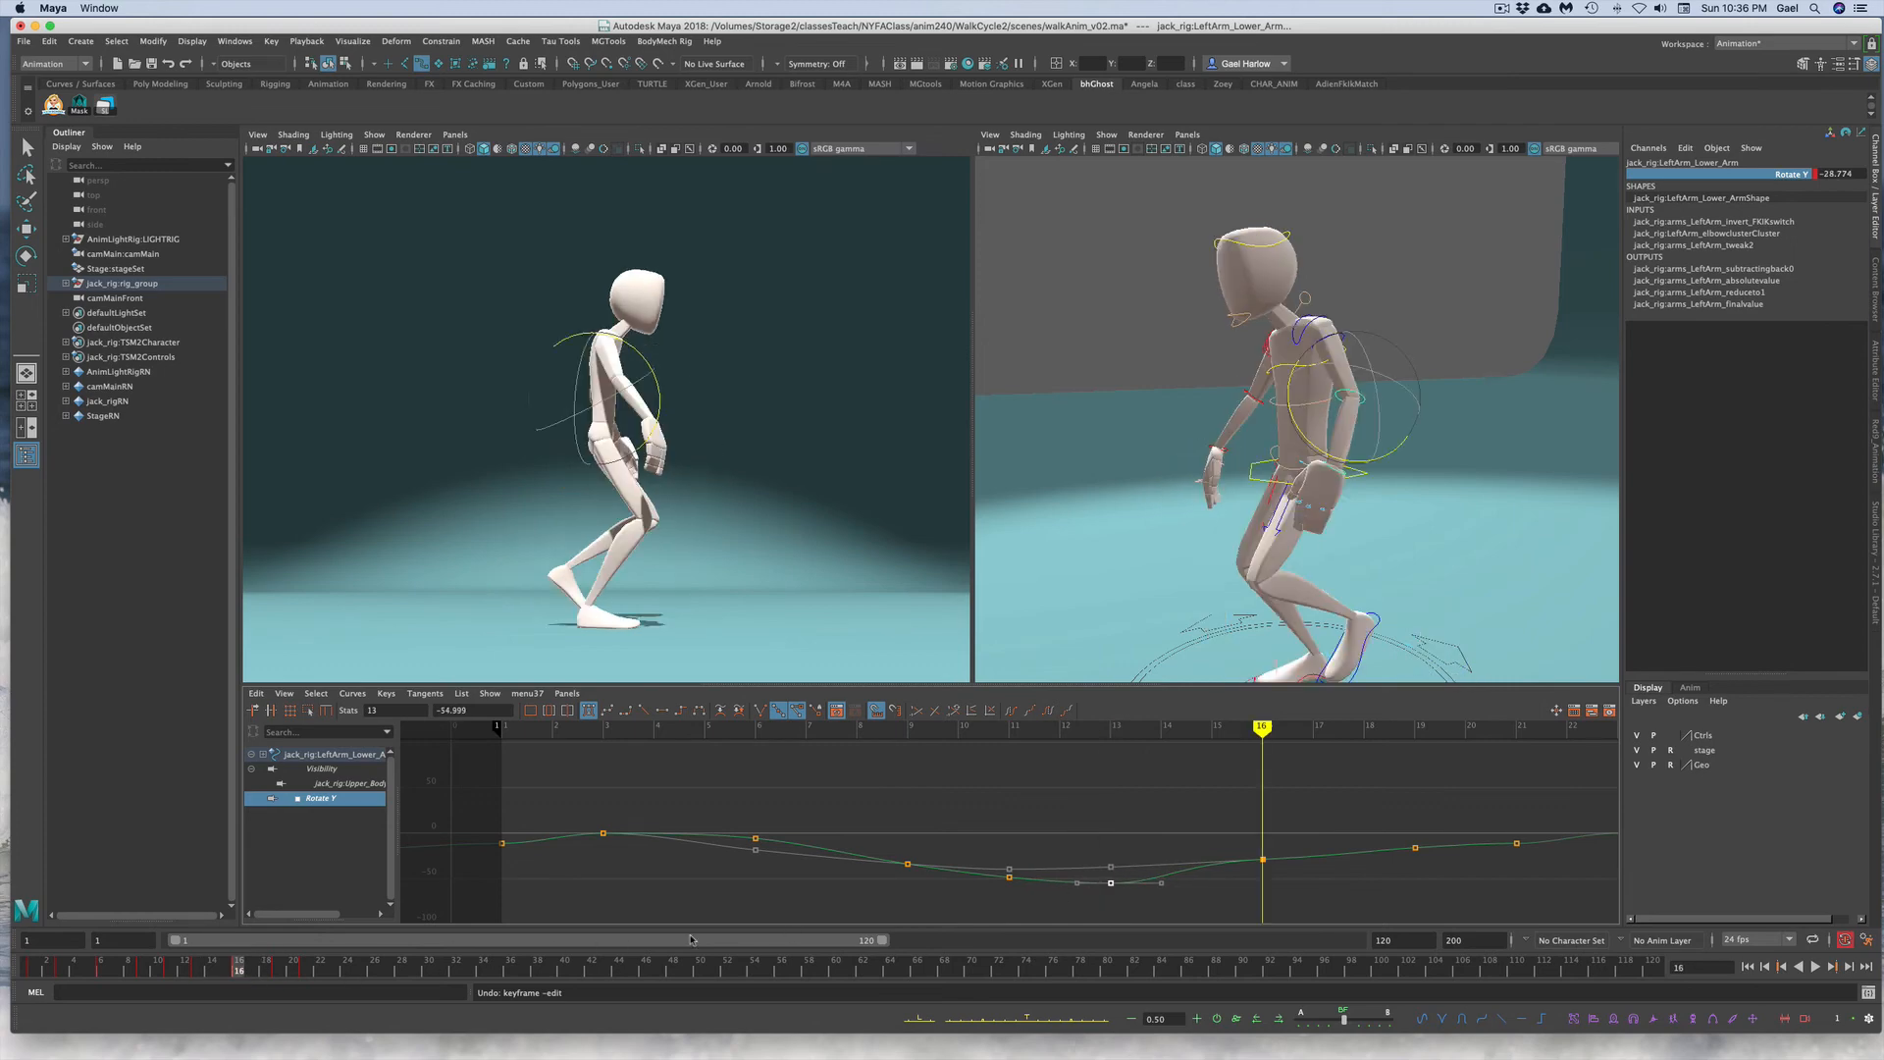
left_click_drag(1214, 838, 1303, 875)
middle_click_drag(1296, 819, 1295, 832)
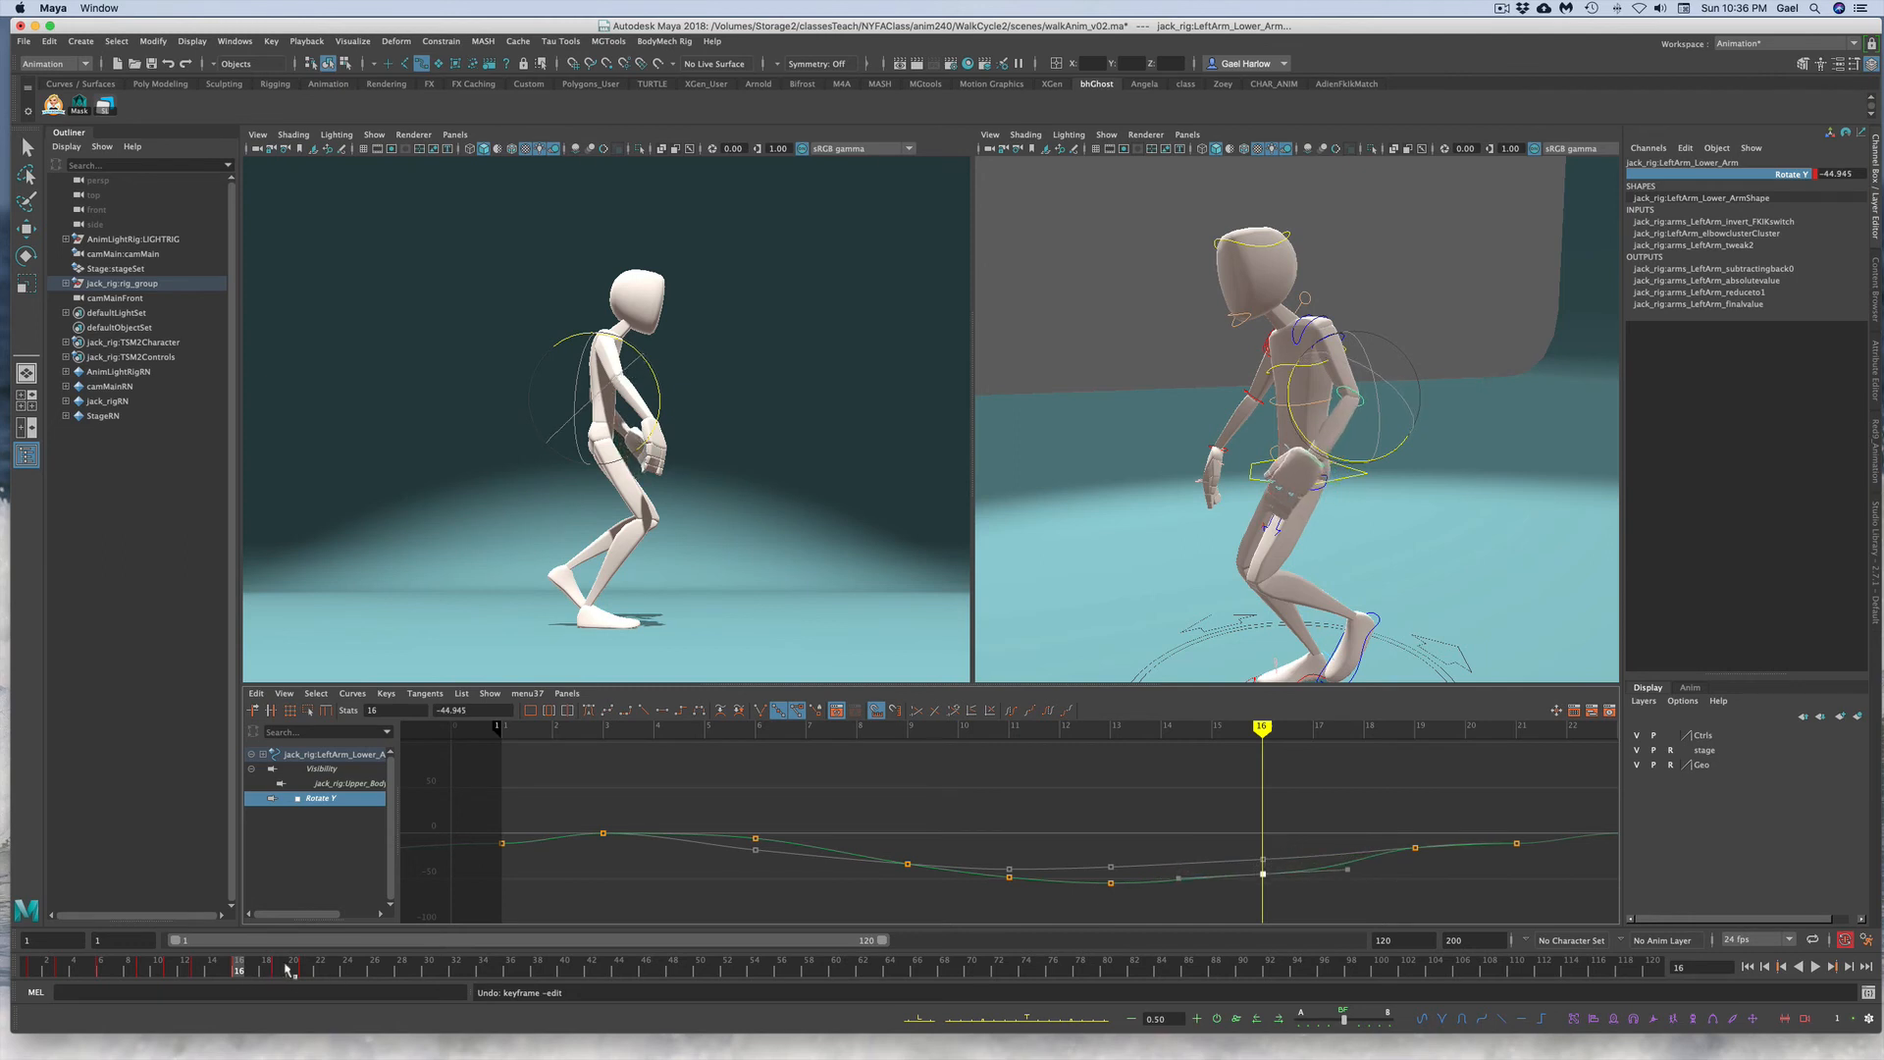
Step: Delete the left lower arm's key at frame 19 and set a new key there
left_click(292, 967)
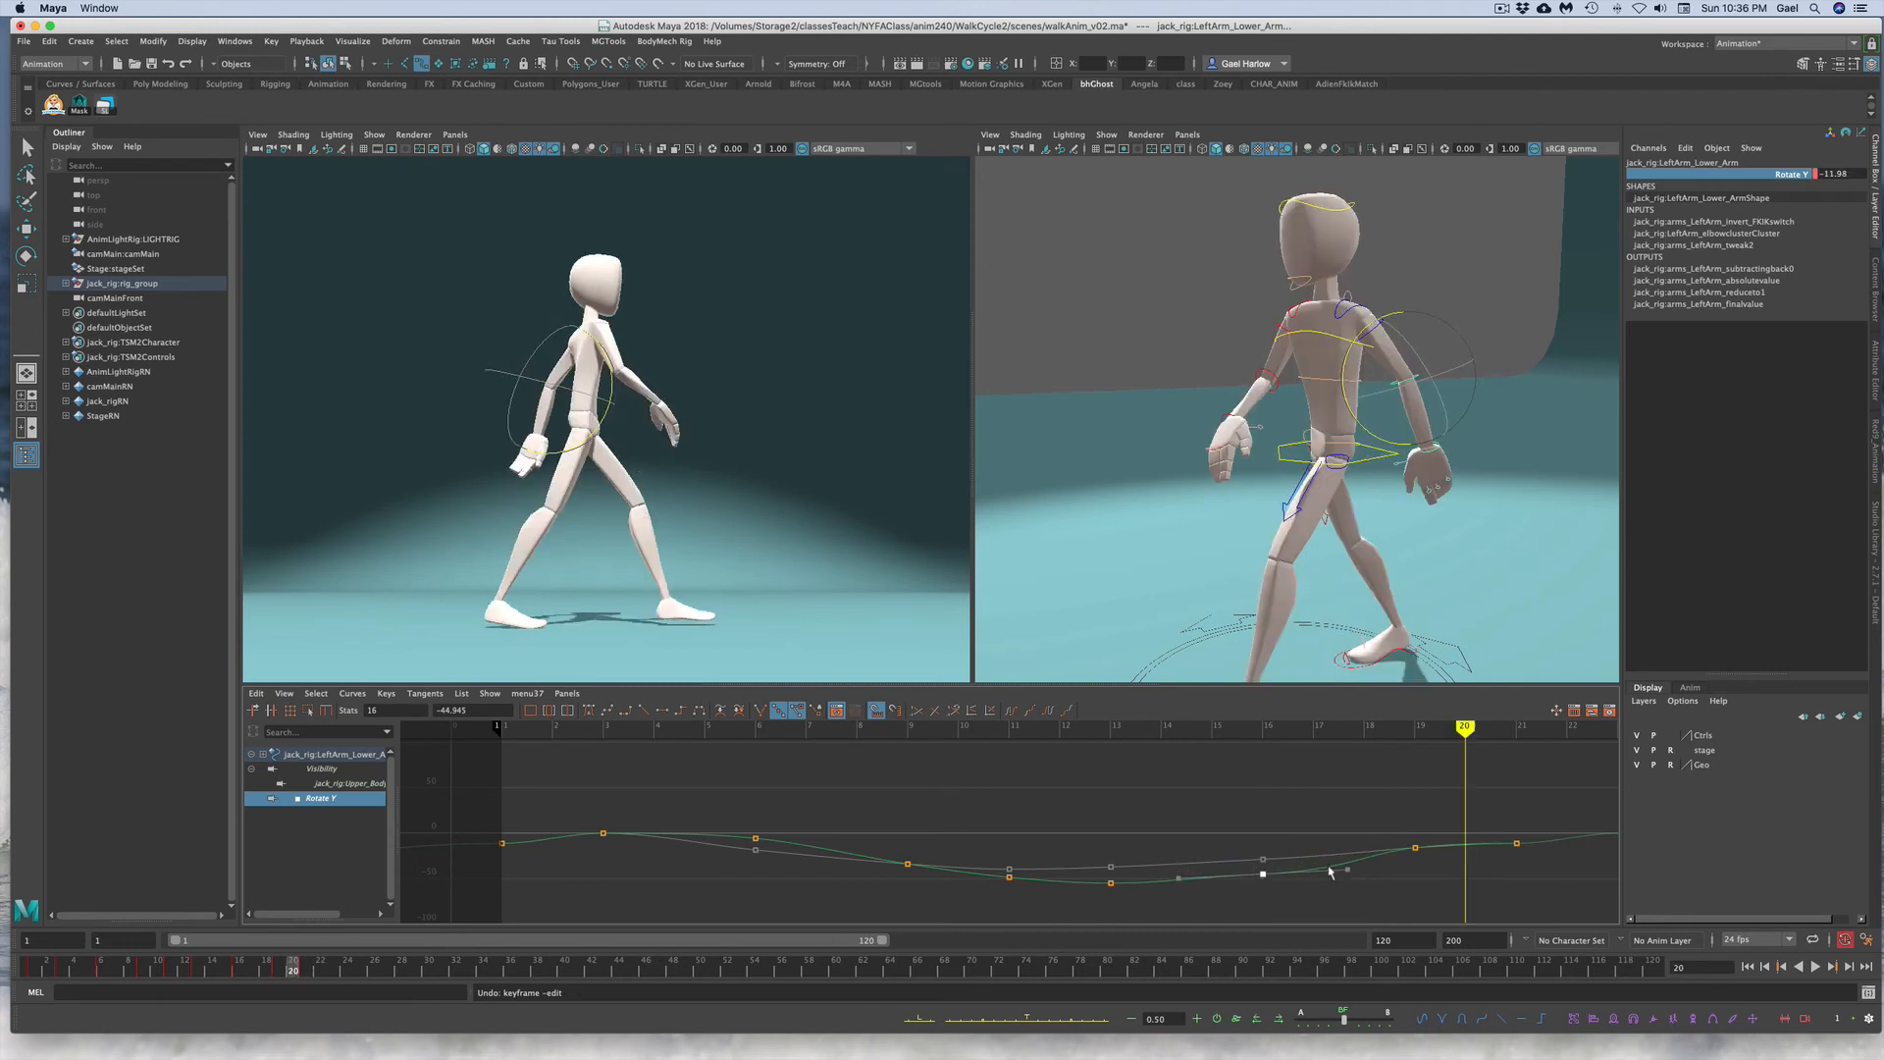
left_click(280, 968)
left_click_drag(1392, 818, 1438, 868)
key("Delete")
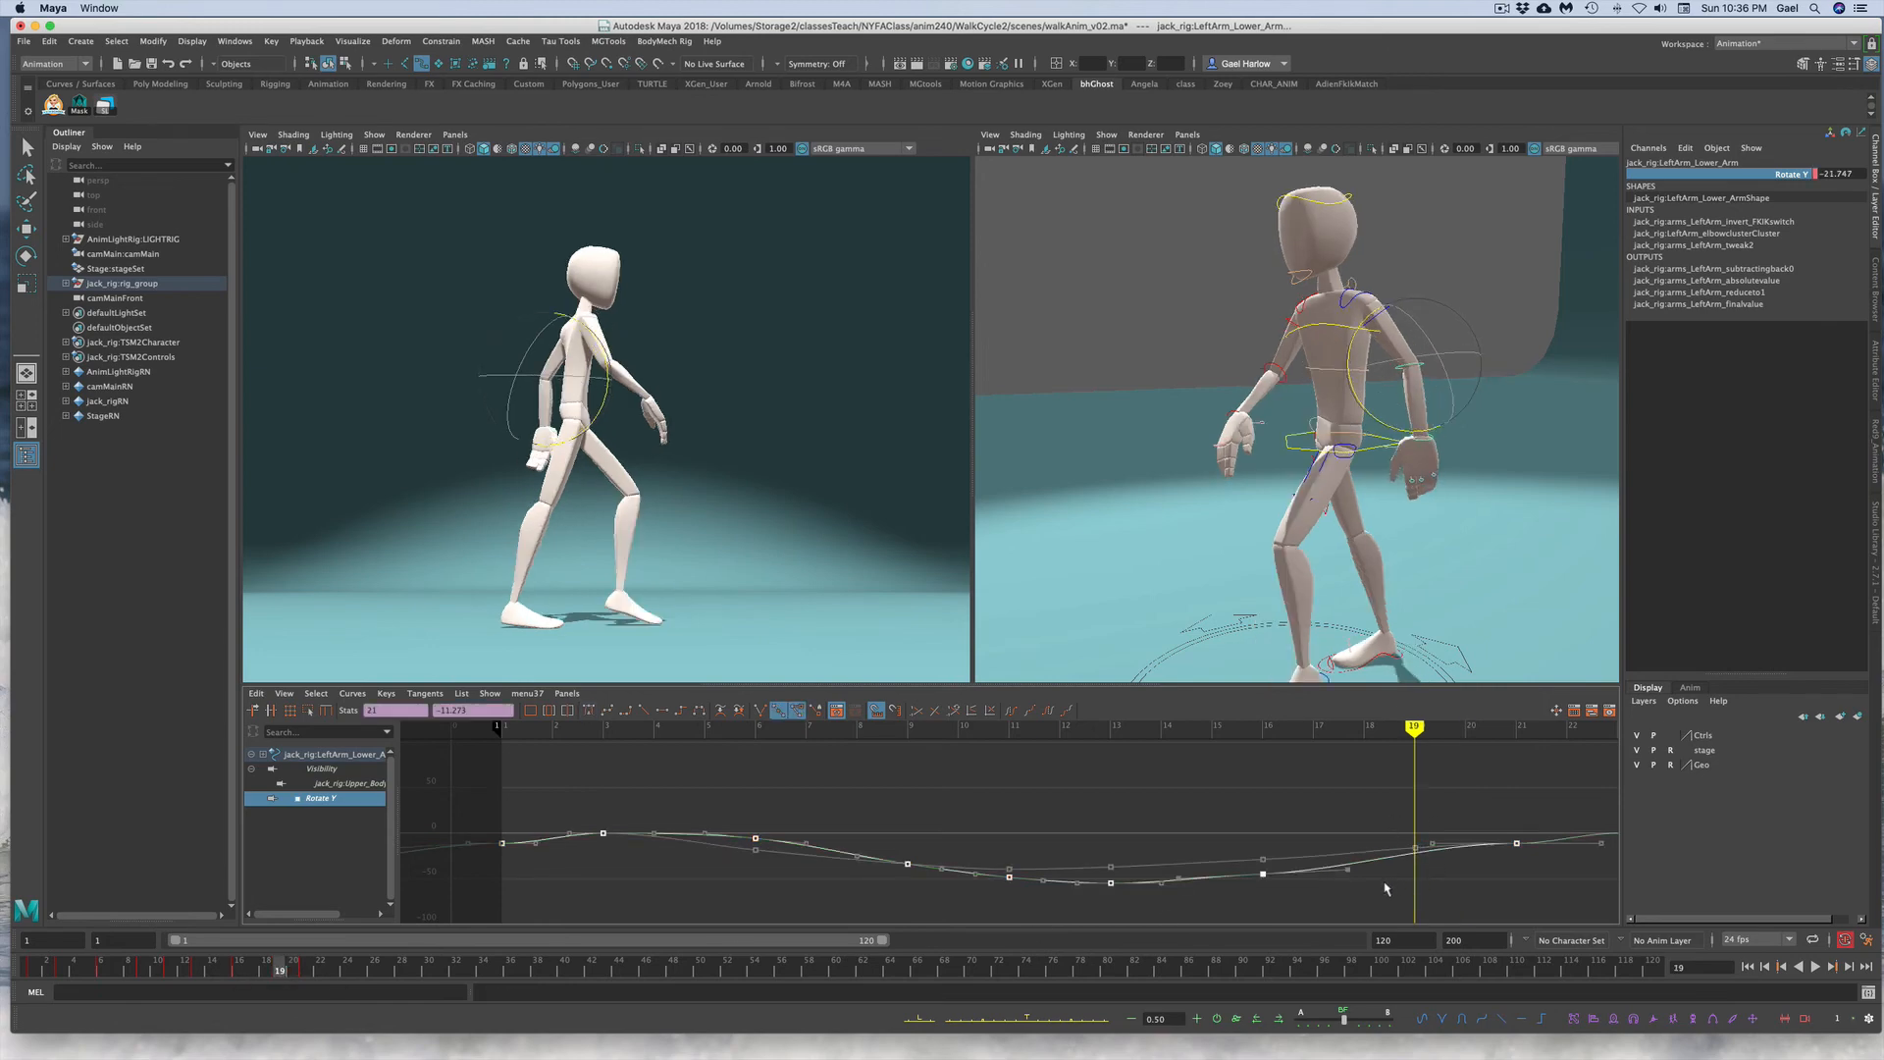
key("s")
left_click(1383, 890)
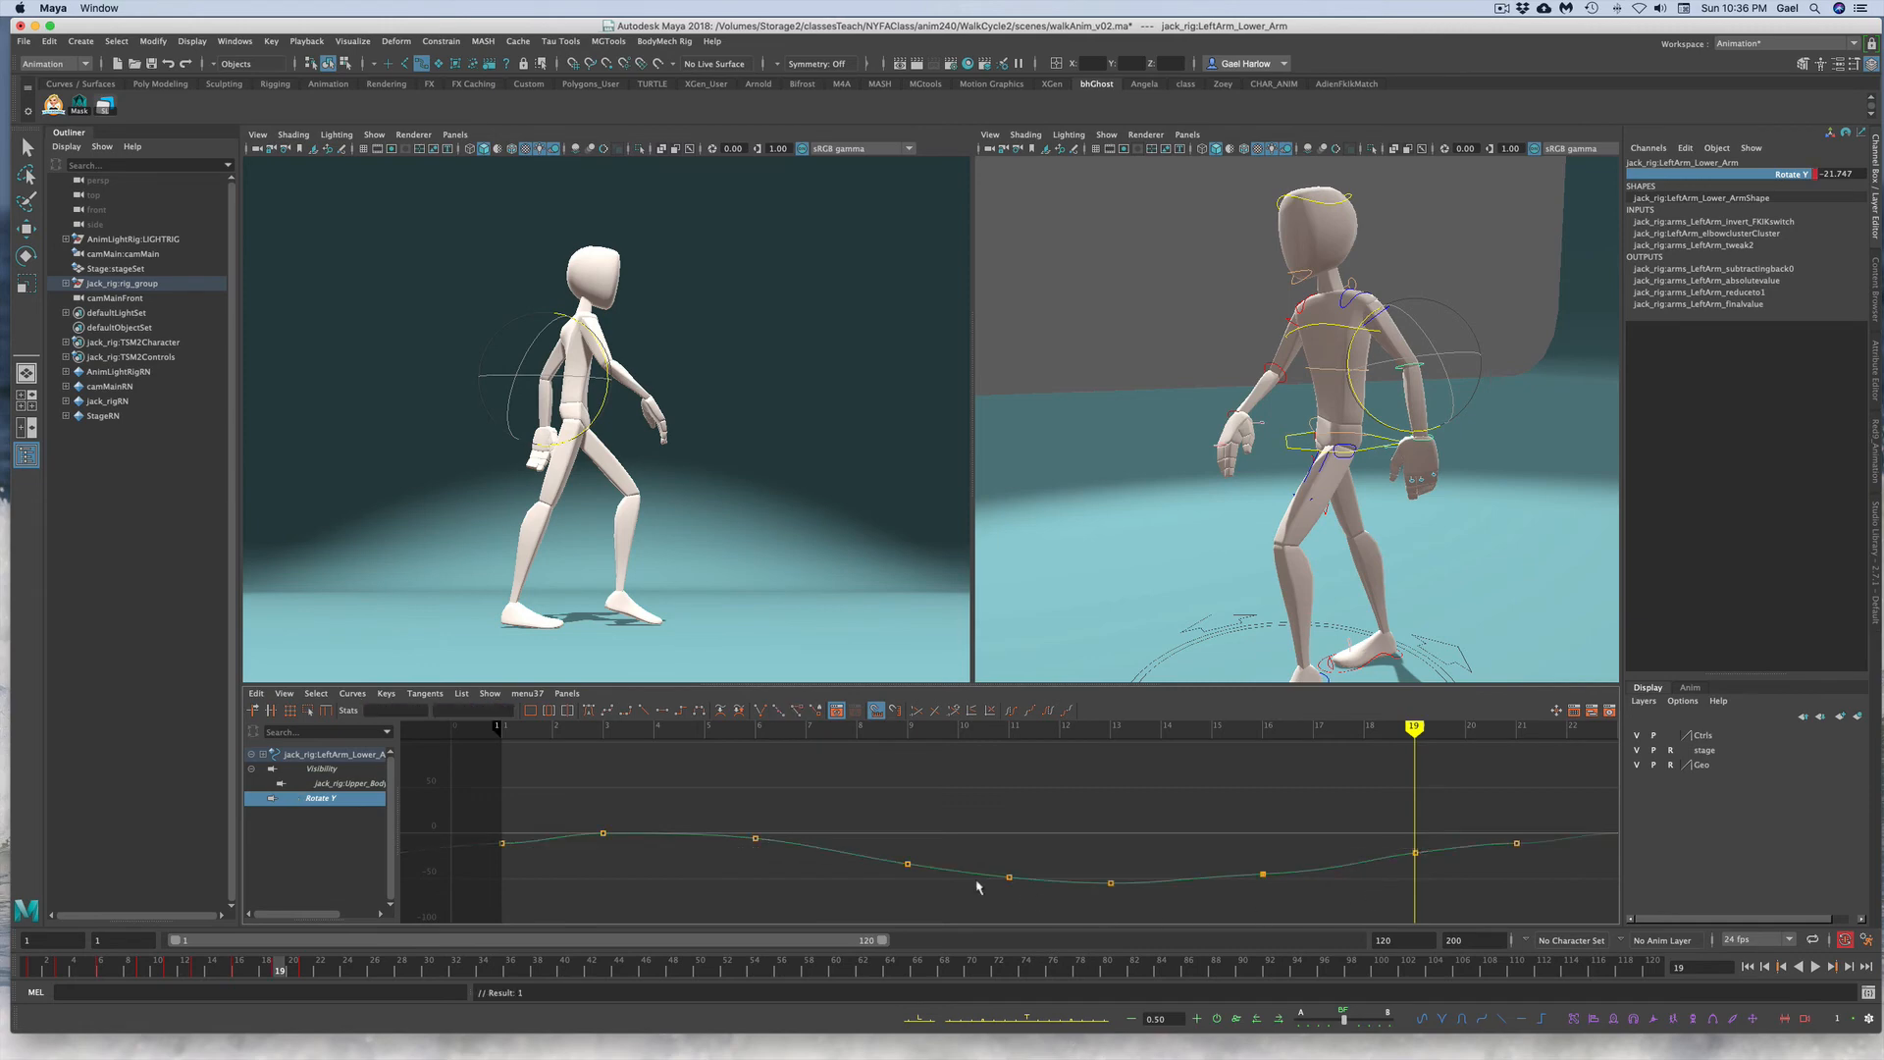
Step: Frame the left lower arm's Rotate Y curve and adjust the keys and tangents around frames 16 and 19 to smooth it
left_click_drag(822, 801, 1389, 895)
key("f")
left_click_drag(1253, 833, 1307, 887)
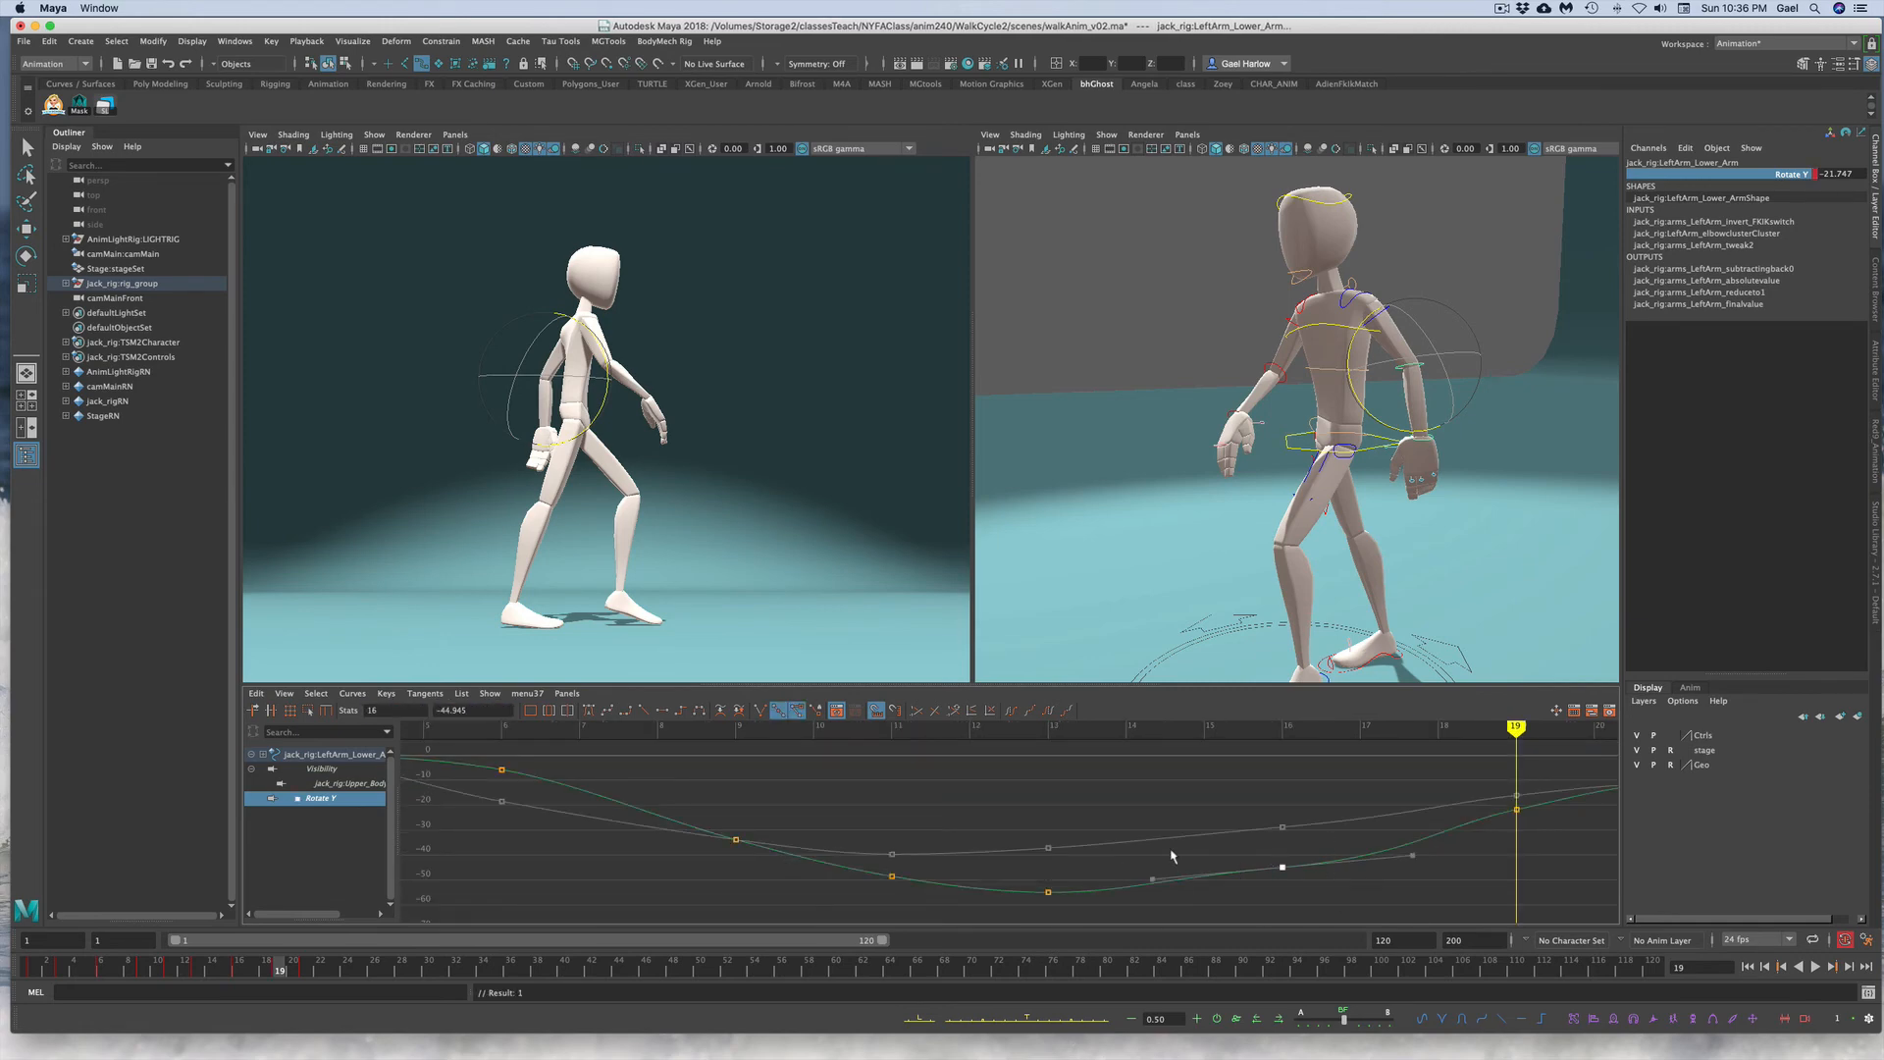
left_click_drag(1147, 850, 1191, 897)
middle_click_drag(1170, 859, 1172, 871)
left_click_drag(1478, 778, 1530, 828)
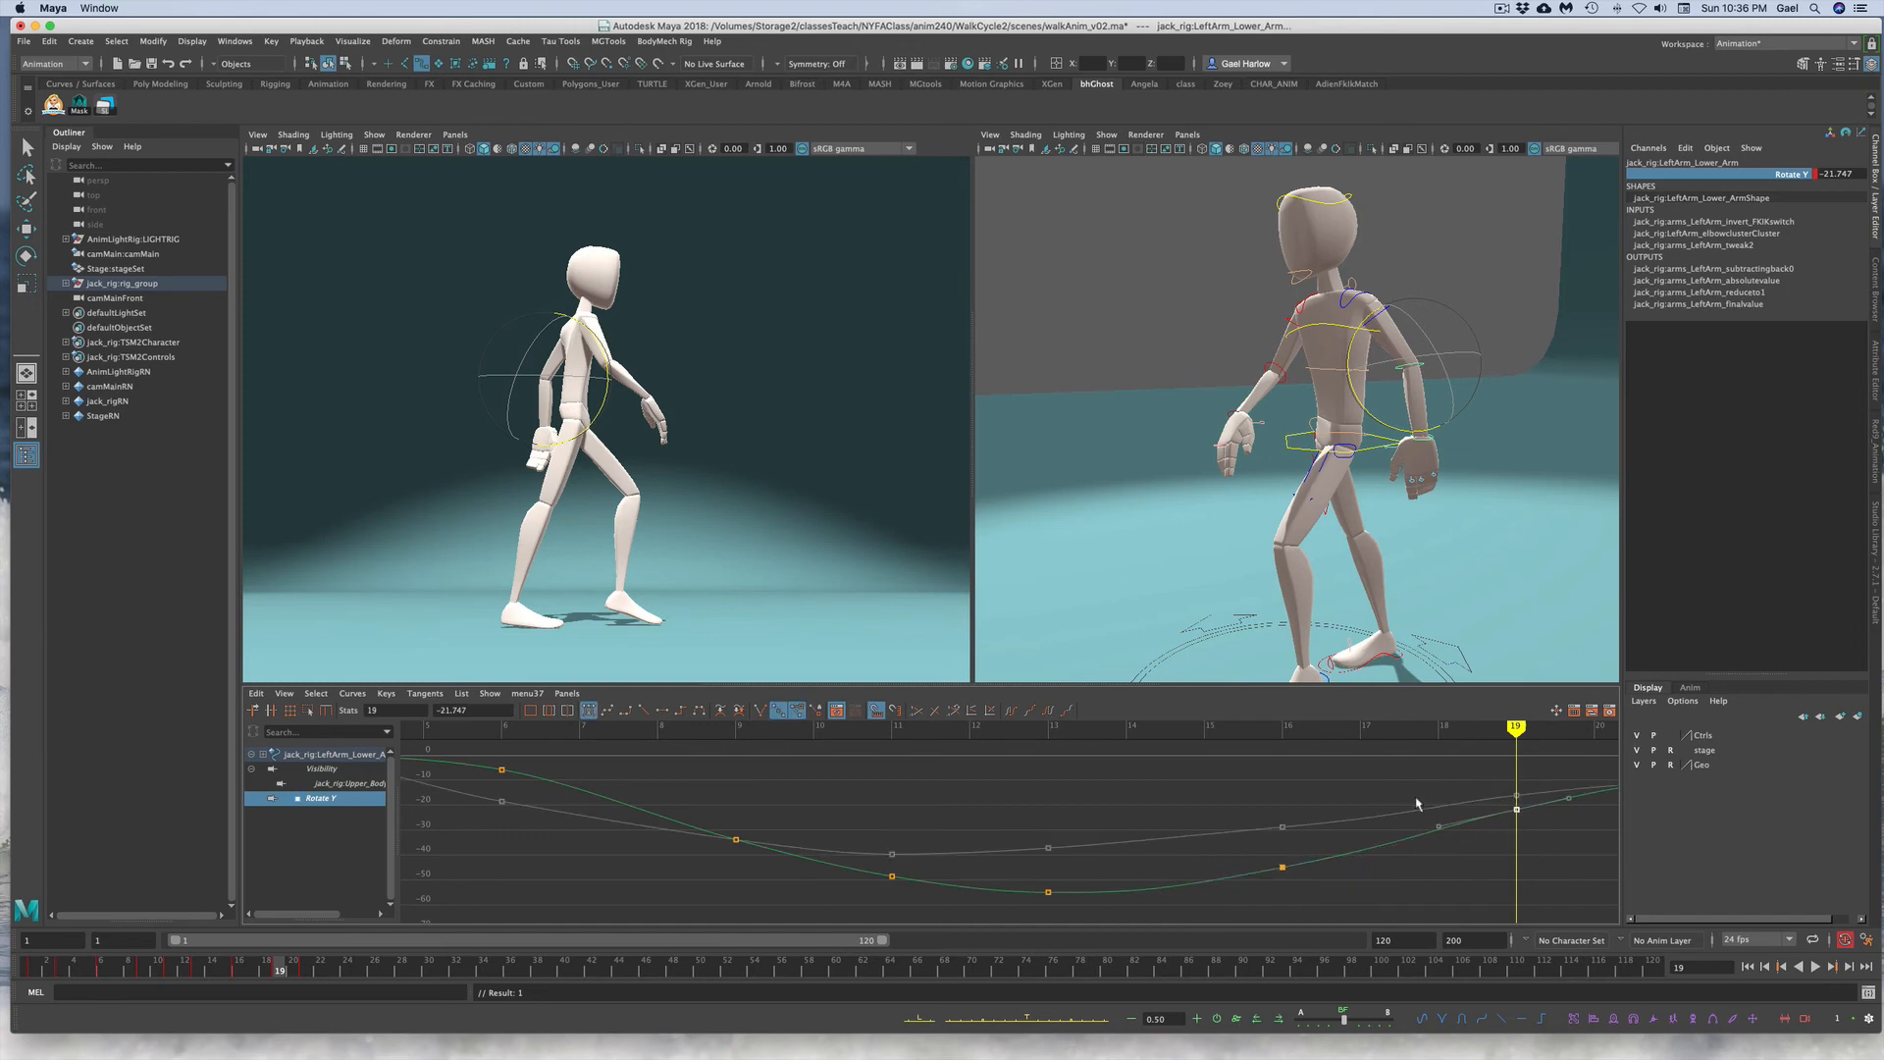
left_click_drag(1417, 799, 1453, 838)
middle_click_drag(1443, 827, 1443, 831)
Step: Deselect everything and play back the walk to review the left arm
left_click(852, 773)
left_click(757, 379)
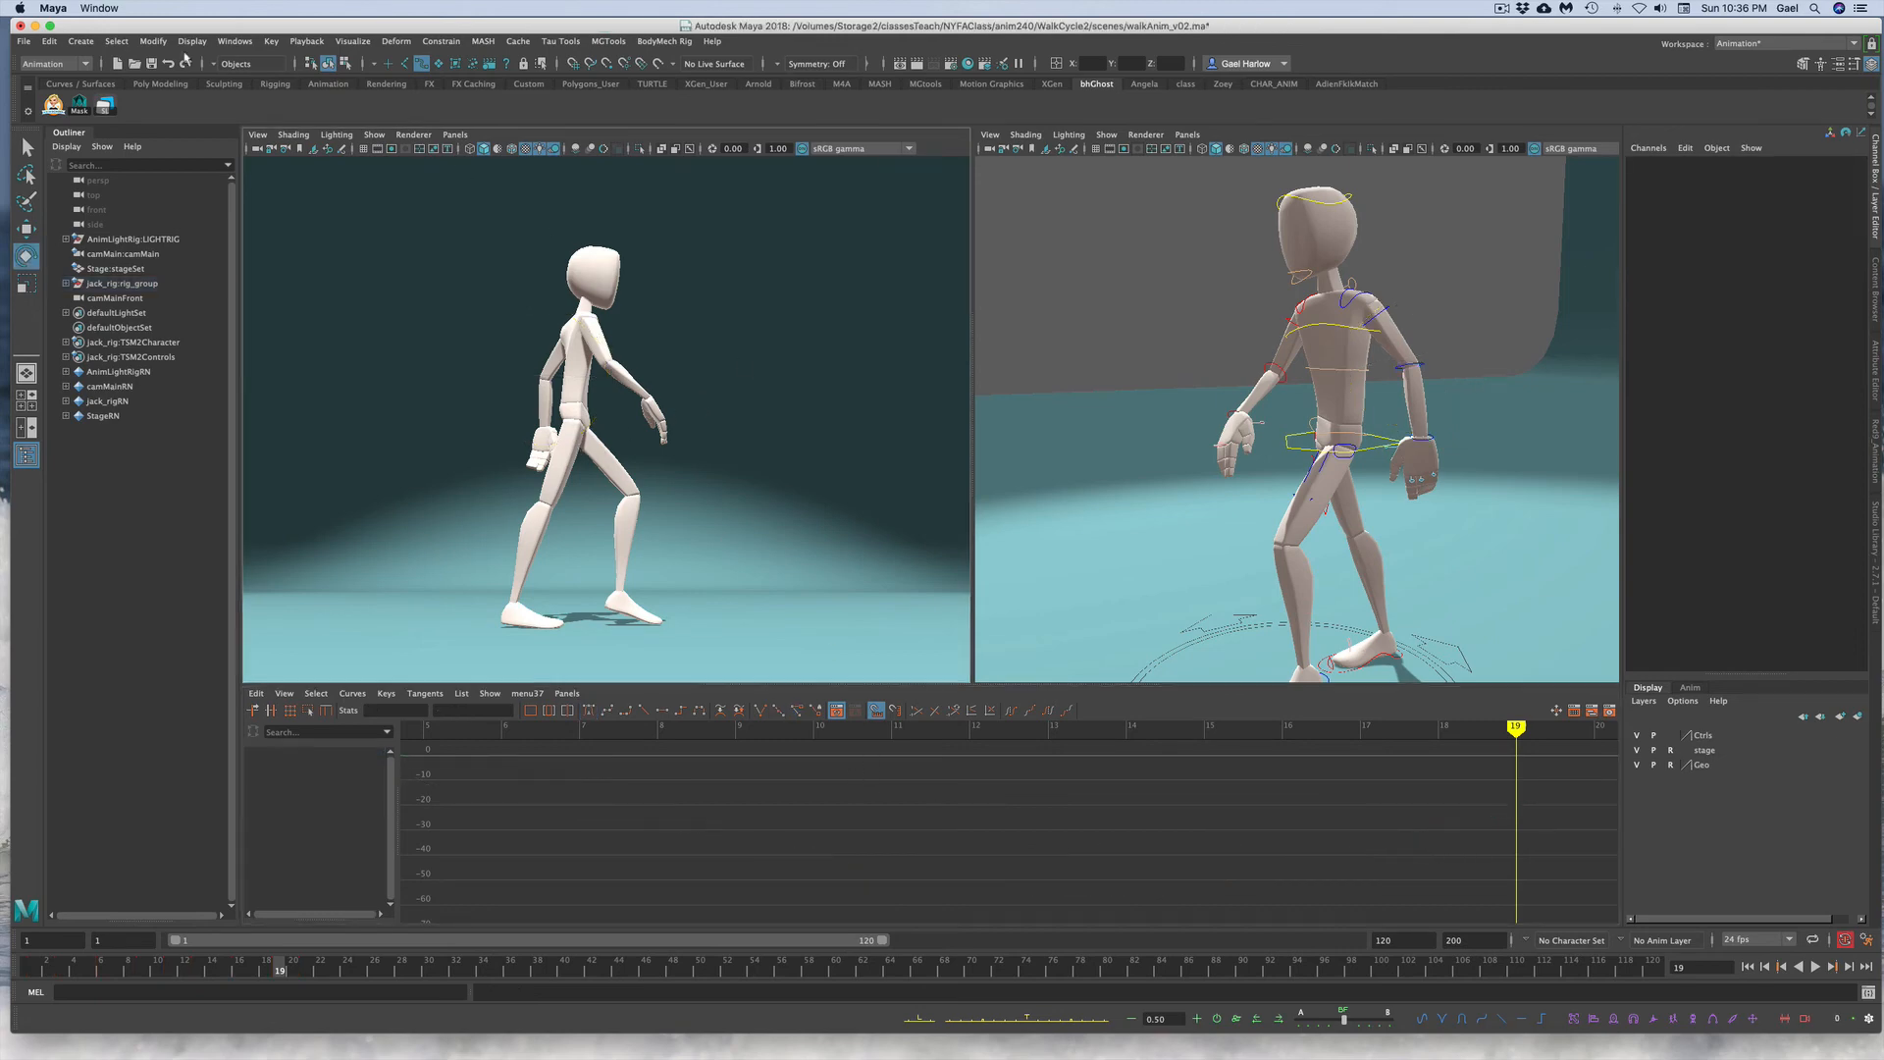
key("alt+v")
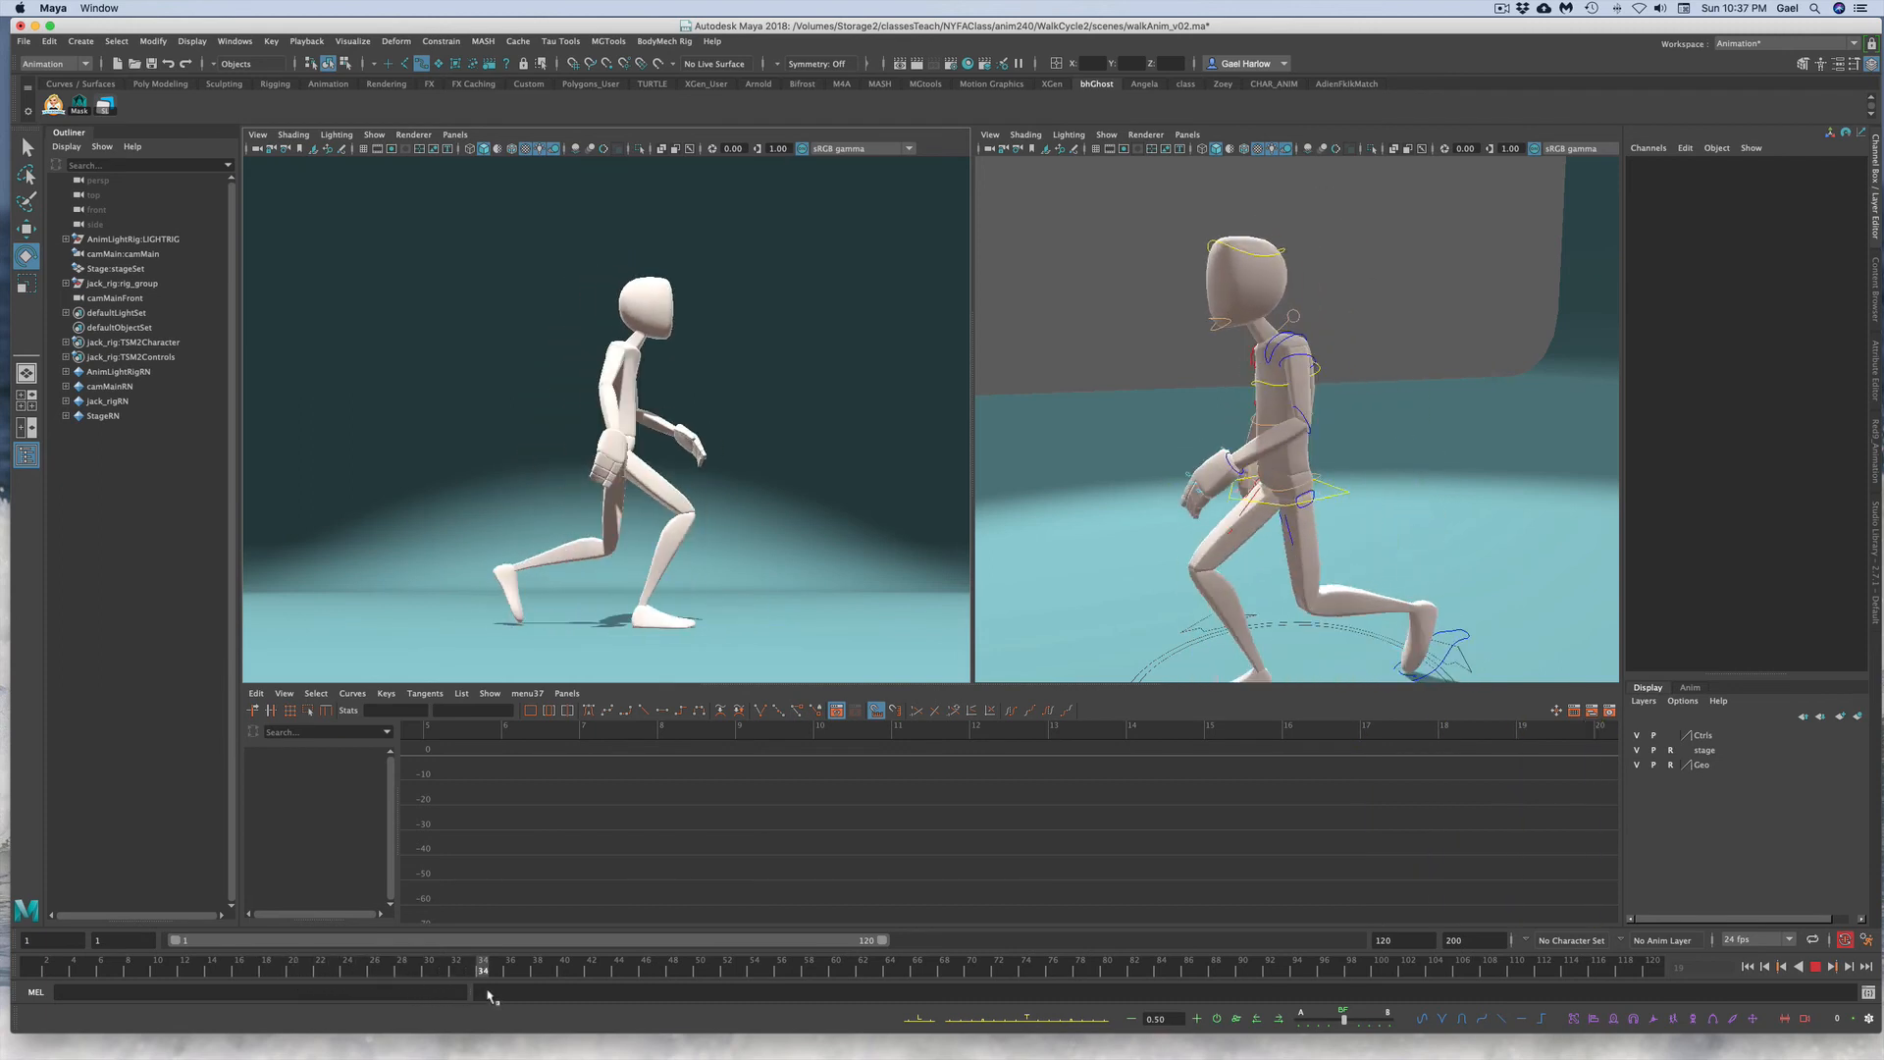
key("alt+v")
Step: Reselect the left lower arm's Rotate Y curve and lower its key at frame 13
left_click(1306, 418)
left_click(1788, 174)
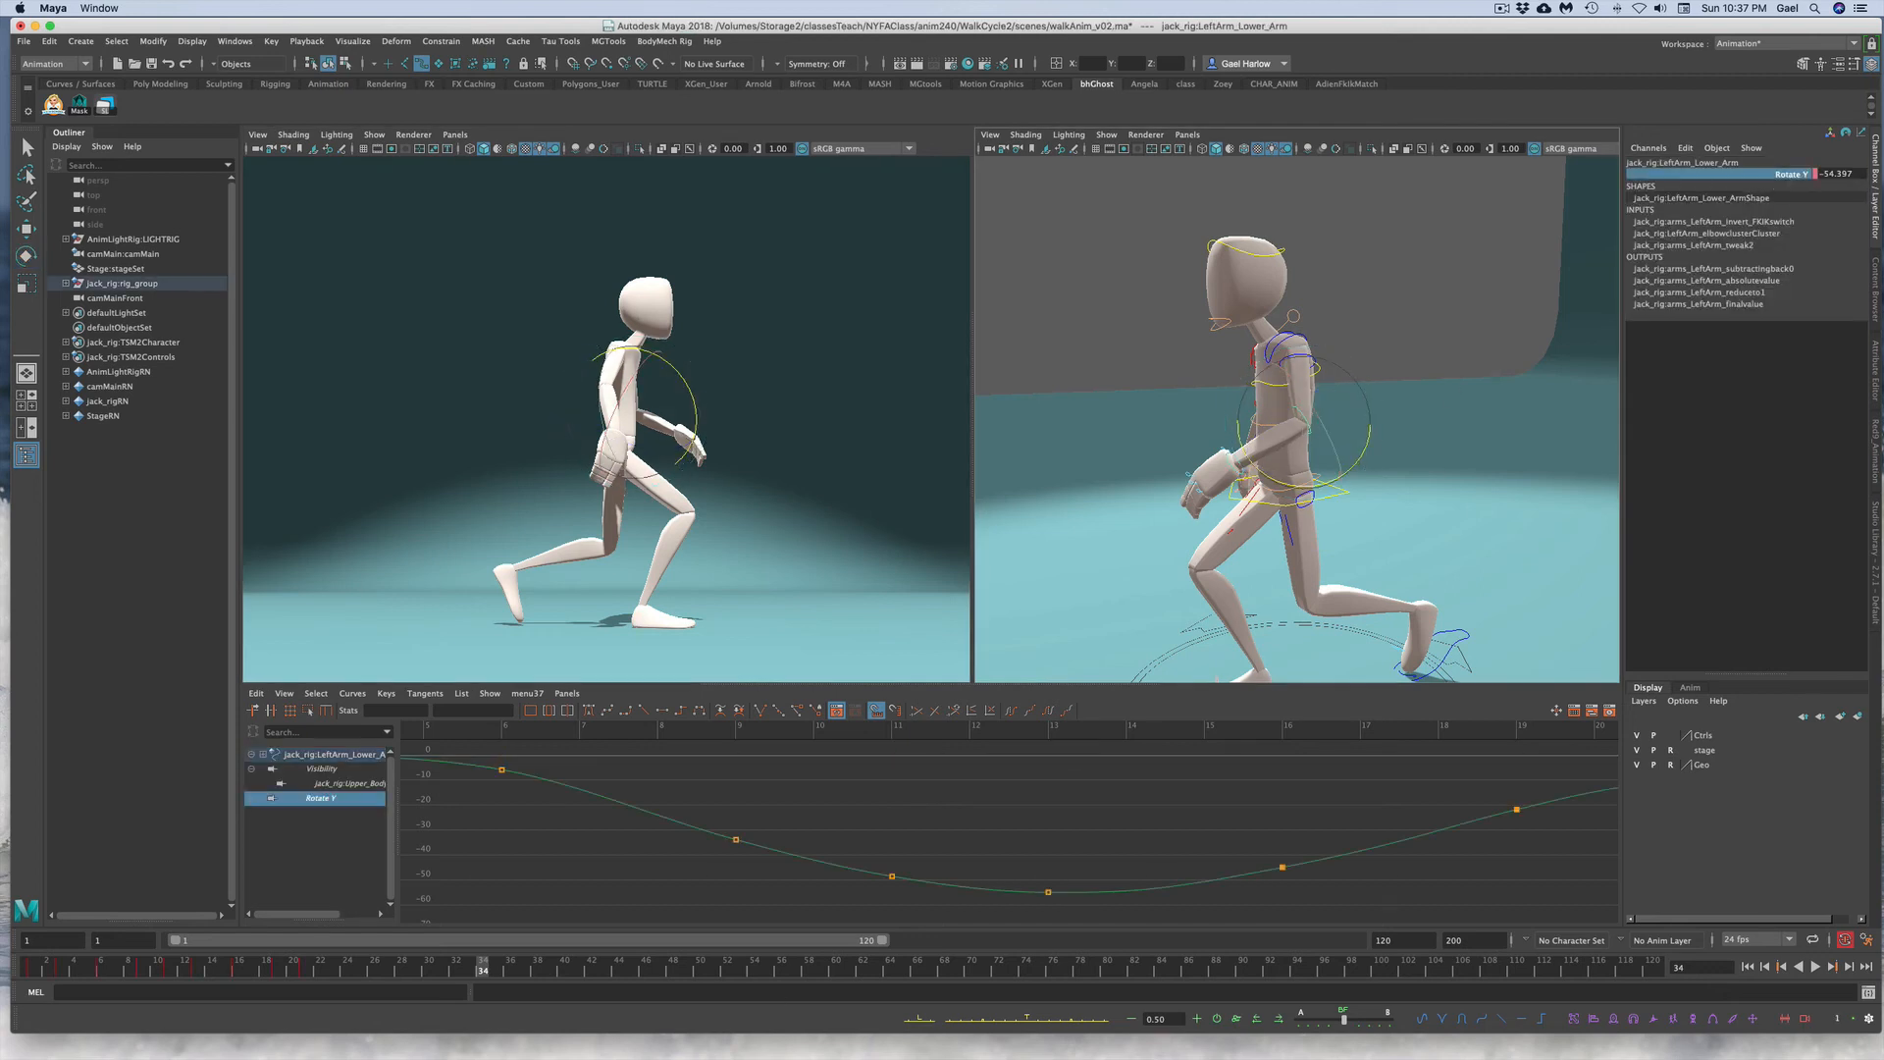
left_click_drag(128, 965, 200, 969)
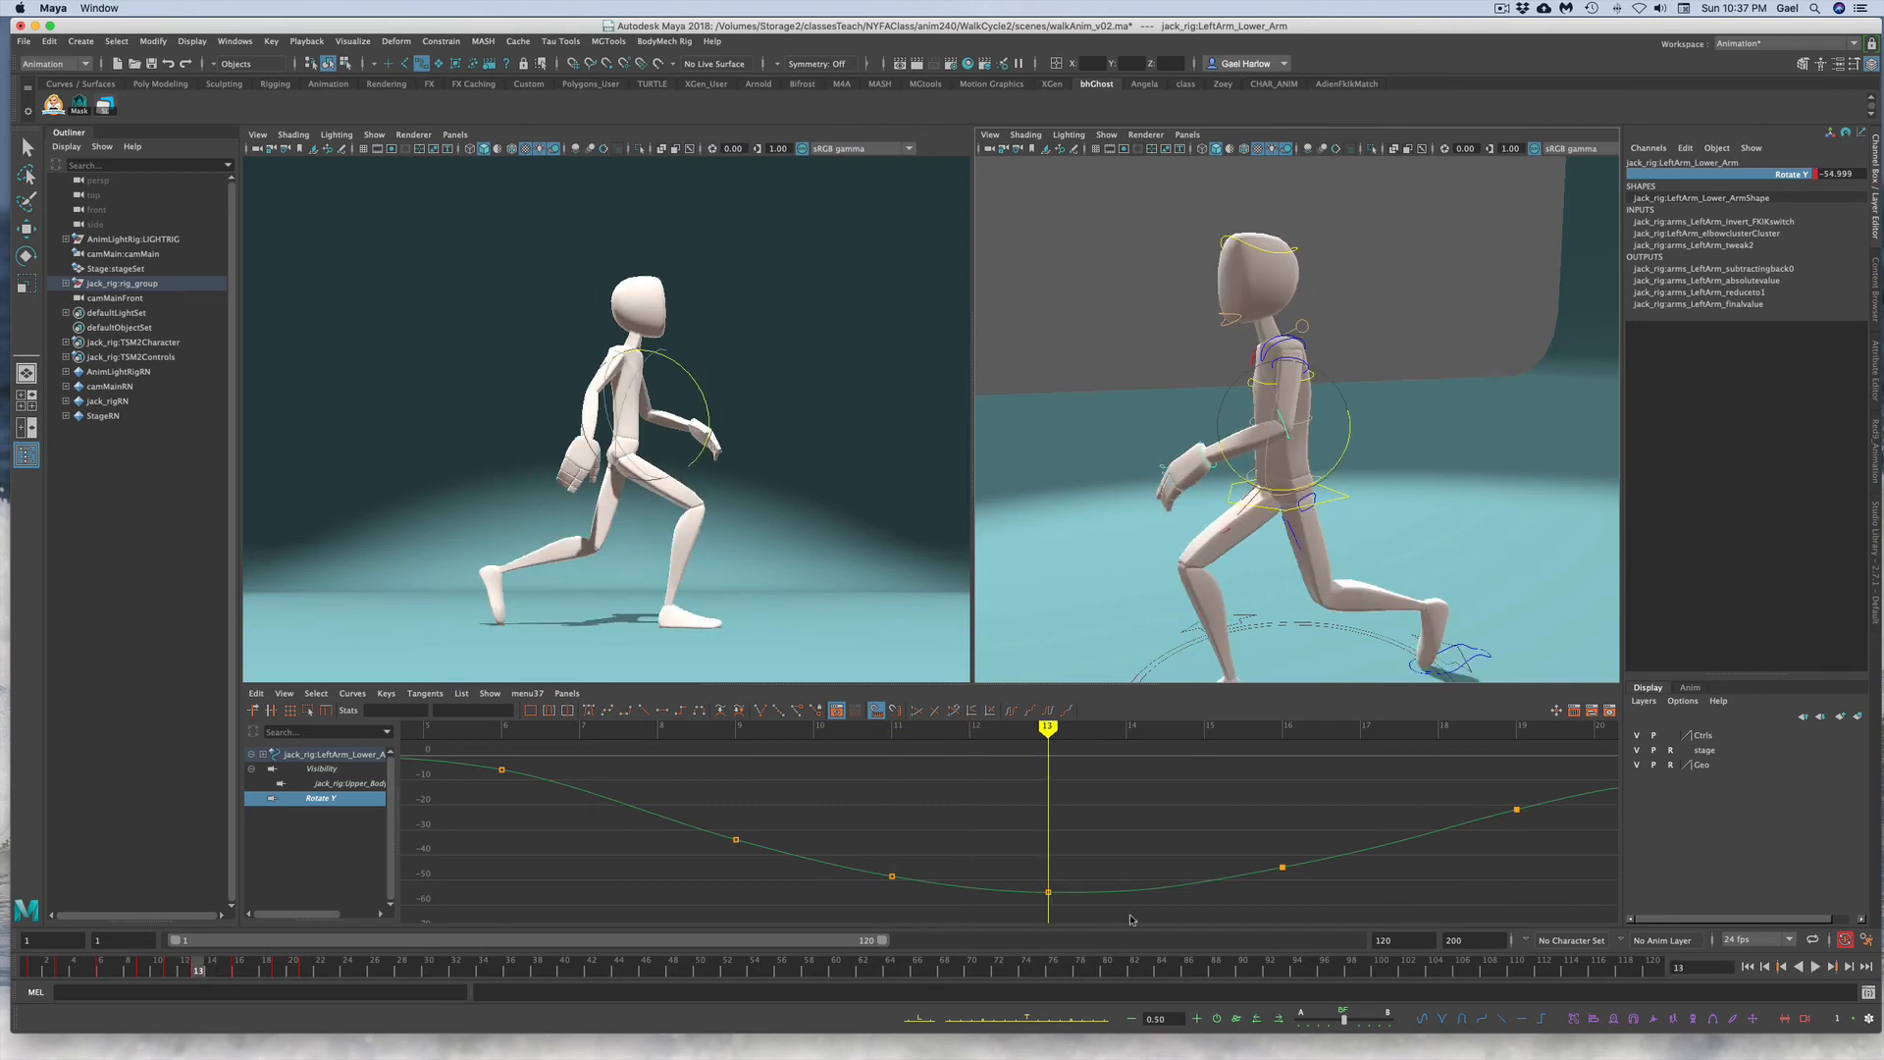
left_click_drag(1009, 841, 1072, 866)
middle_click_drag(1073, 867, 1077, 878)
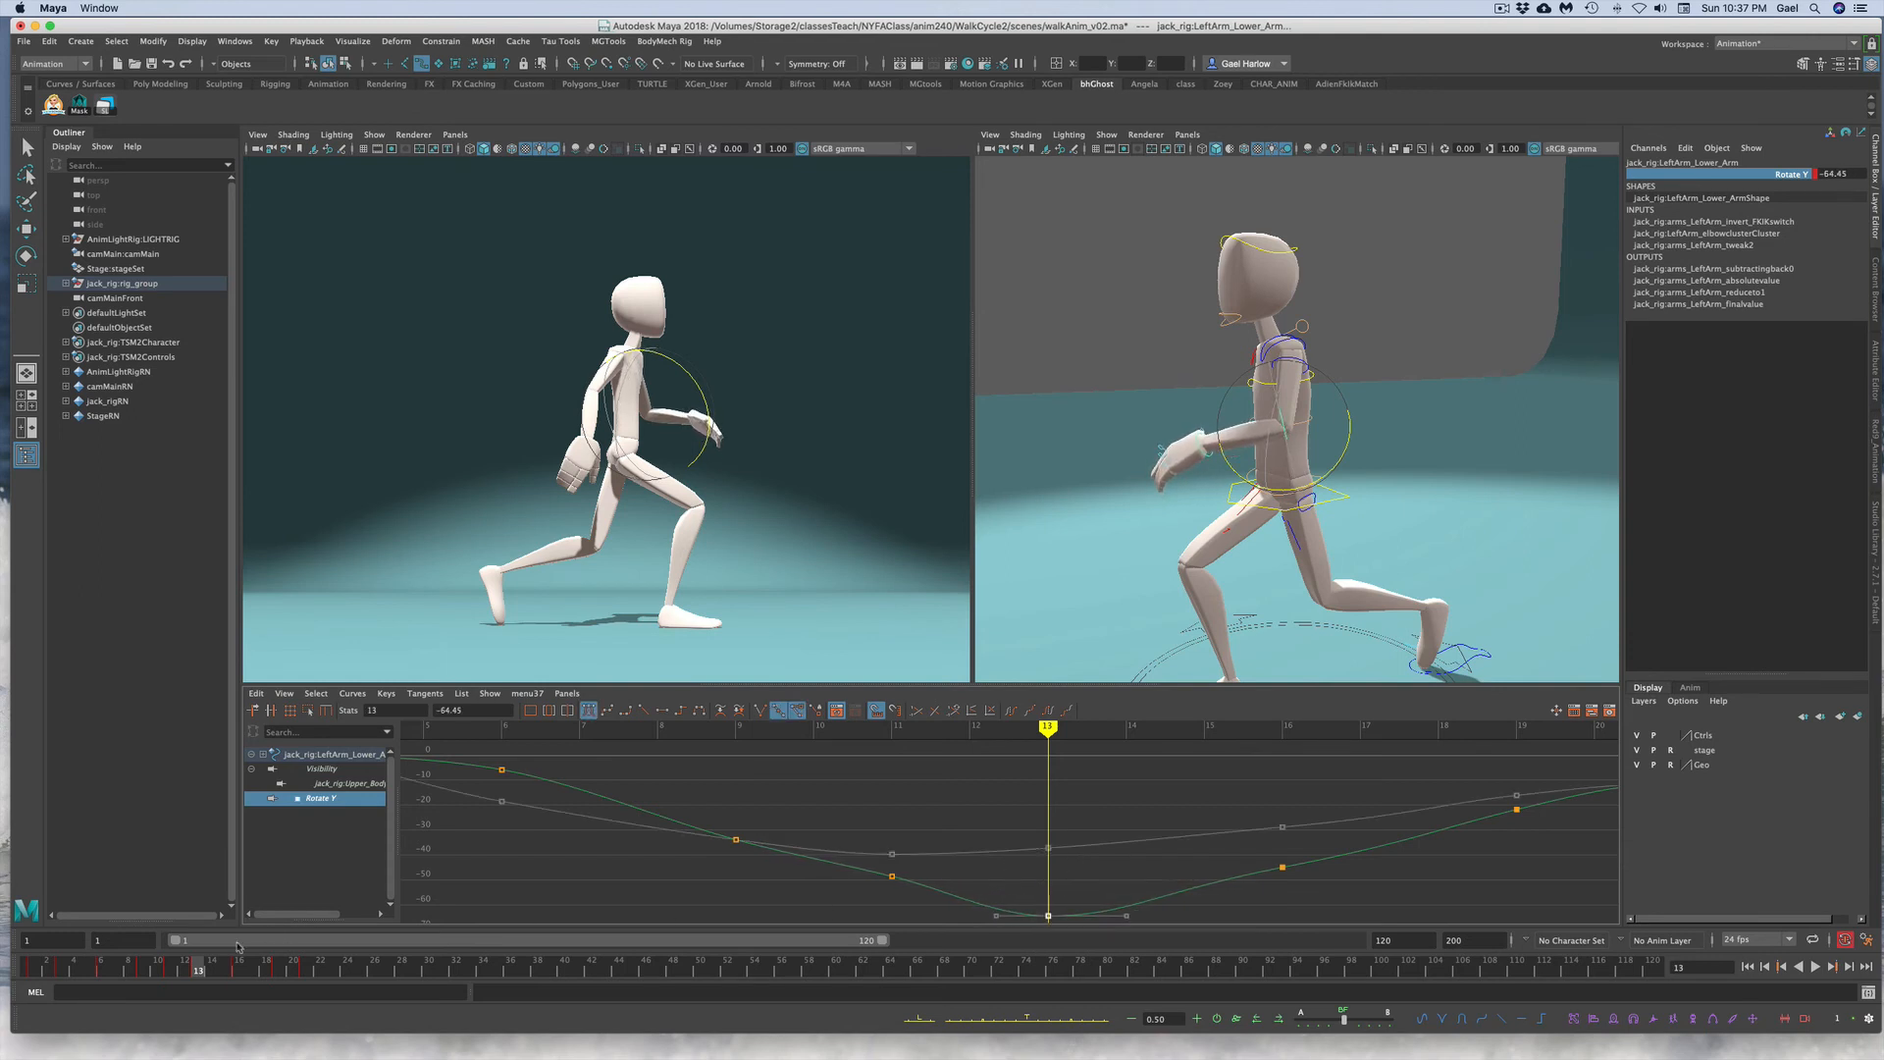
Step: Lower the left lower arm's Rotate Y key at frame 11
left_click(171, 972)
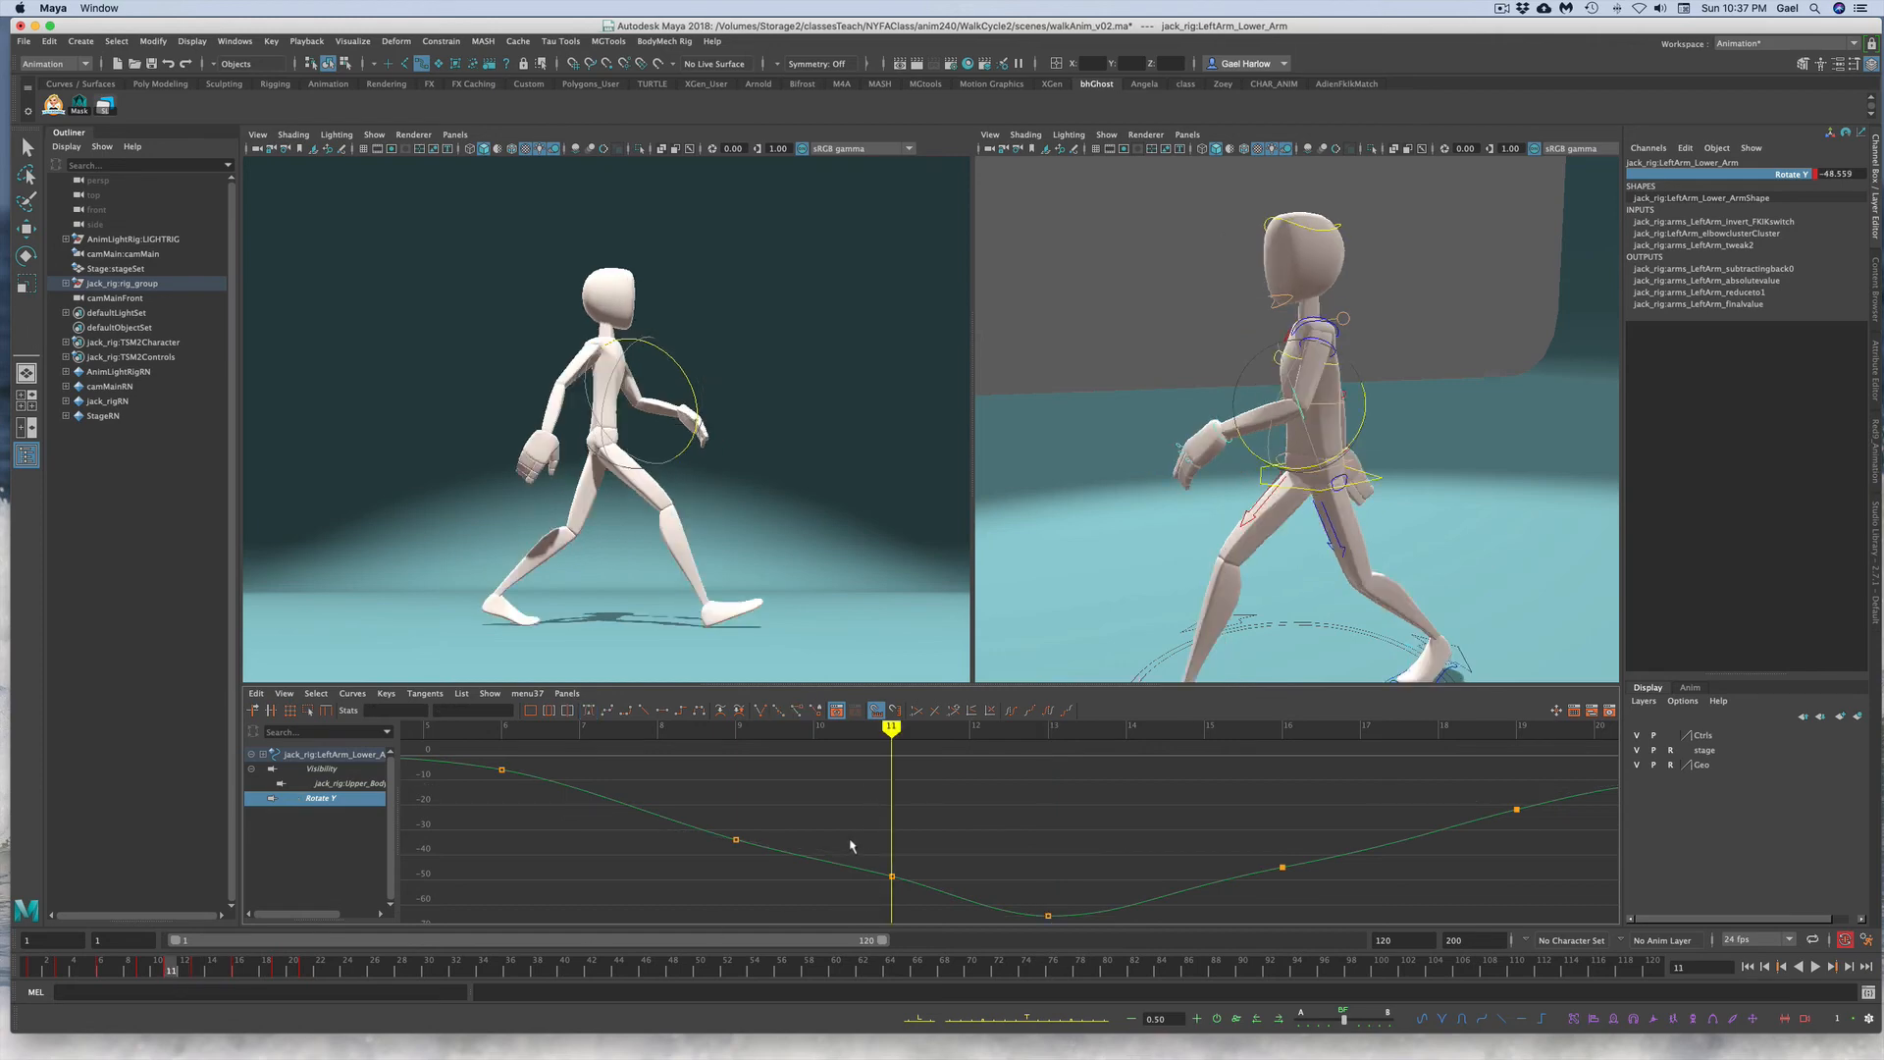
left_click_drag(854, 827, 929, 891)
middle_click_drag(915, 859, 916, 877)
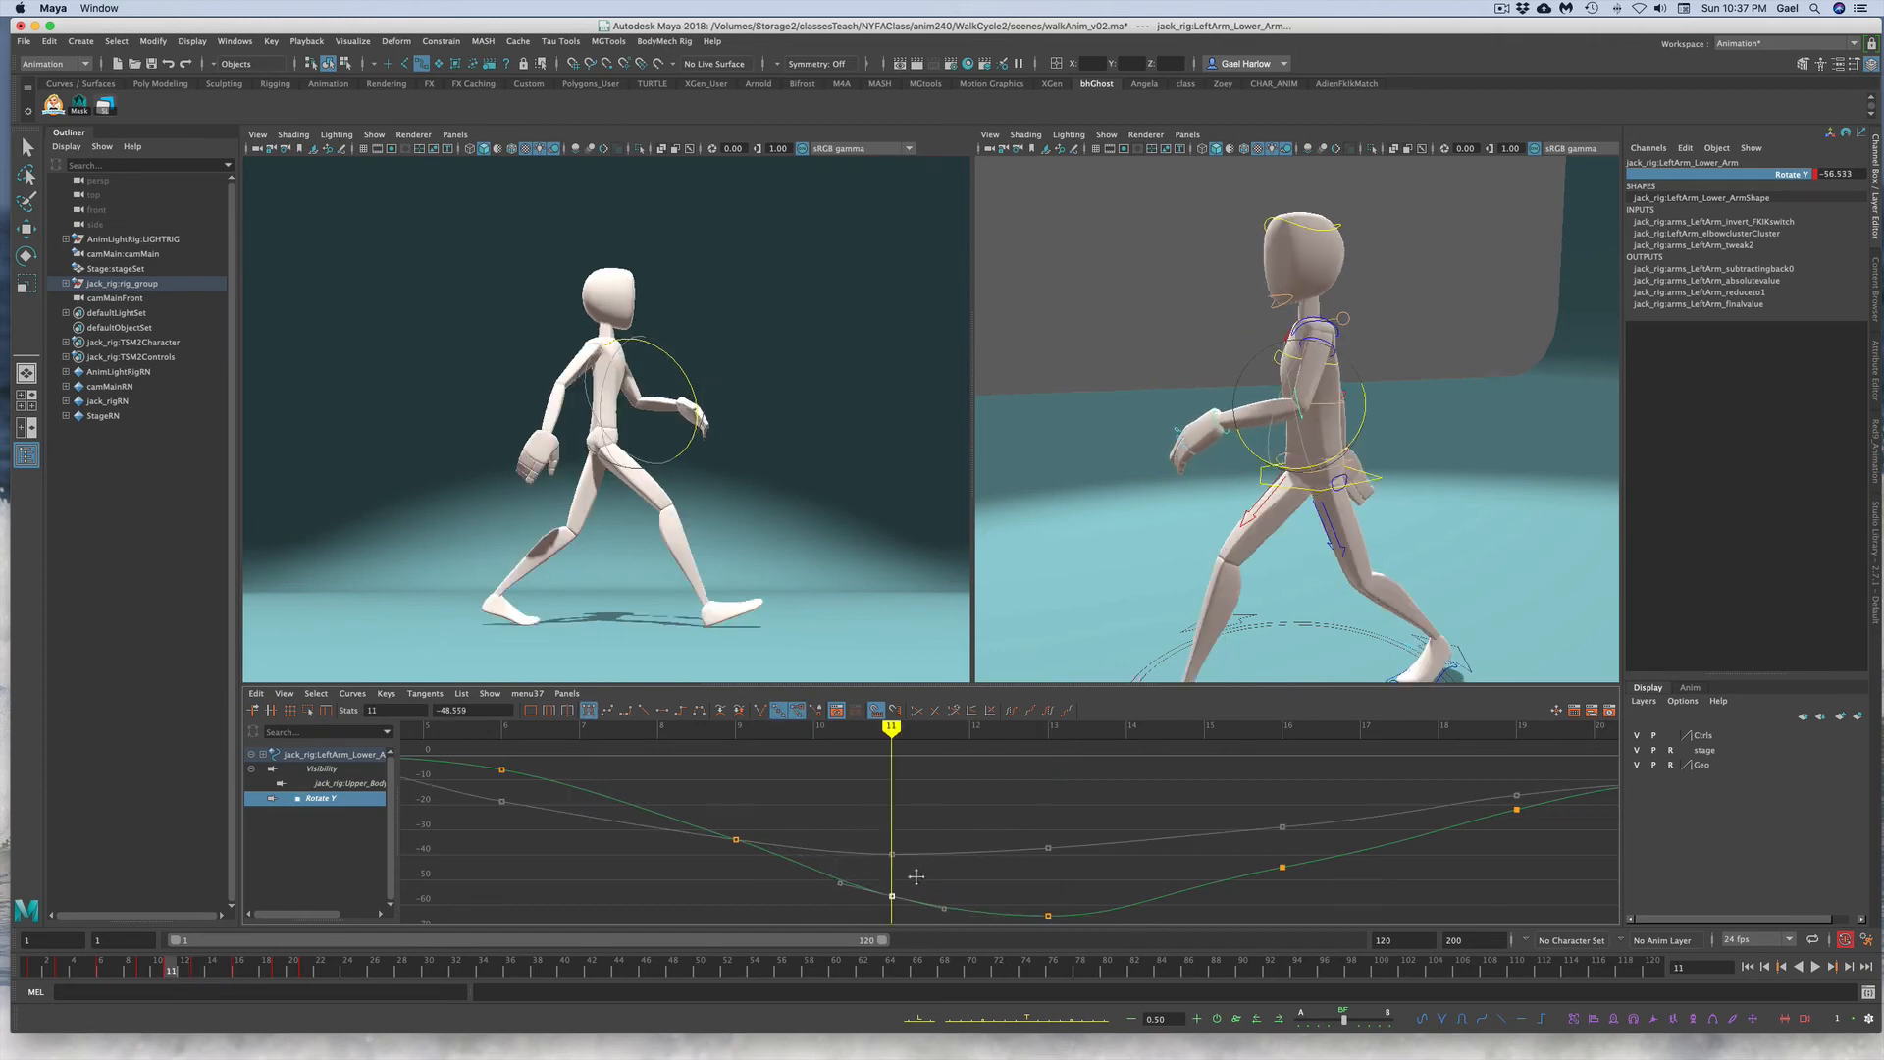
Step: Delete the left lower arm's Rotate Y key at frame 16 and set a new key there
left_click(202, 976)
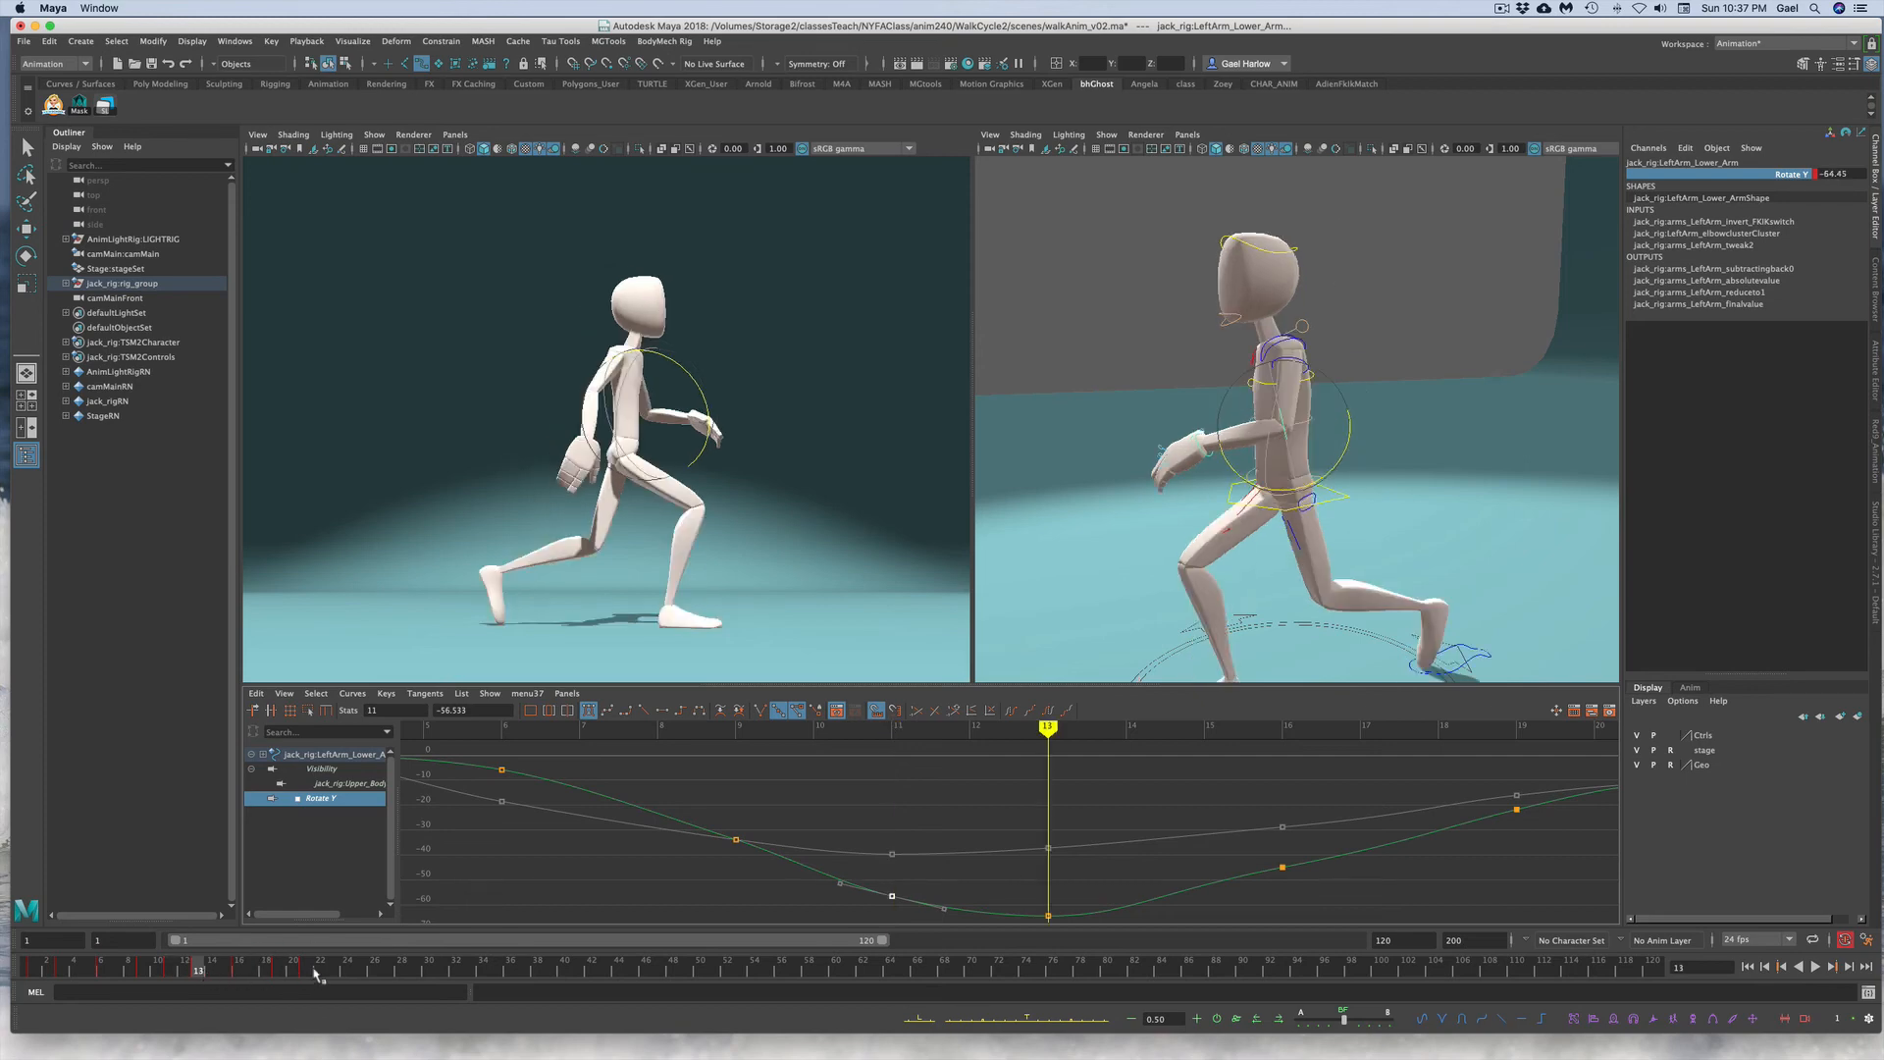
left_click(240, 976)
left_click(1293, 871)
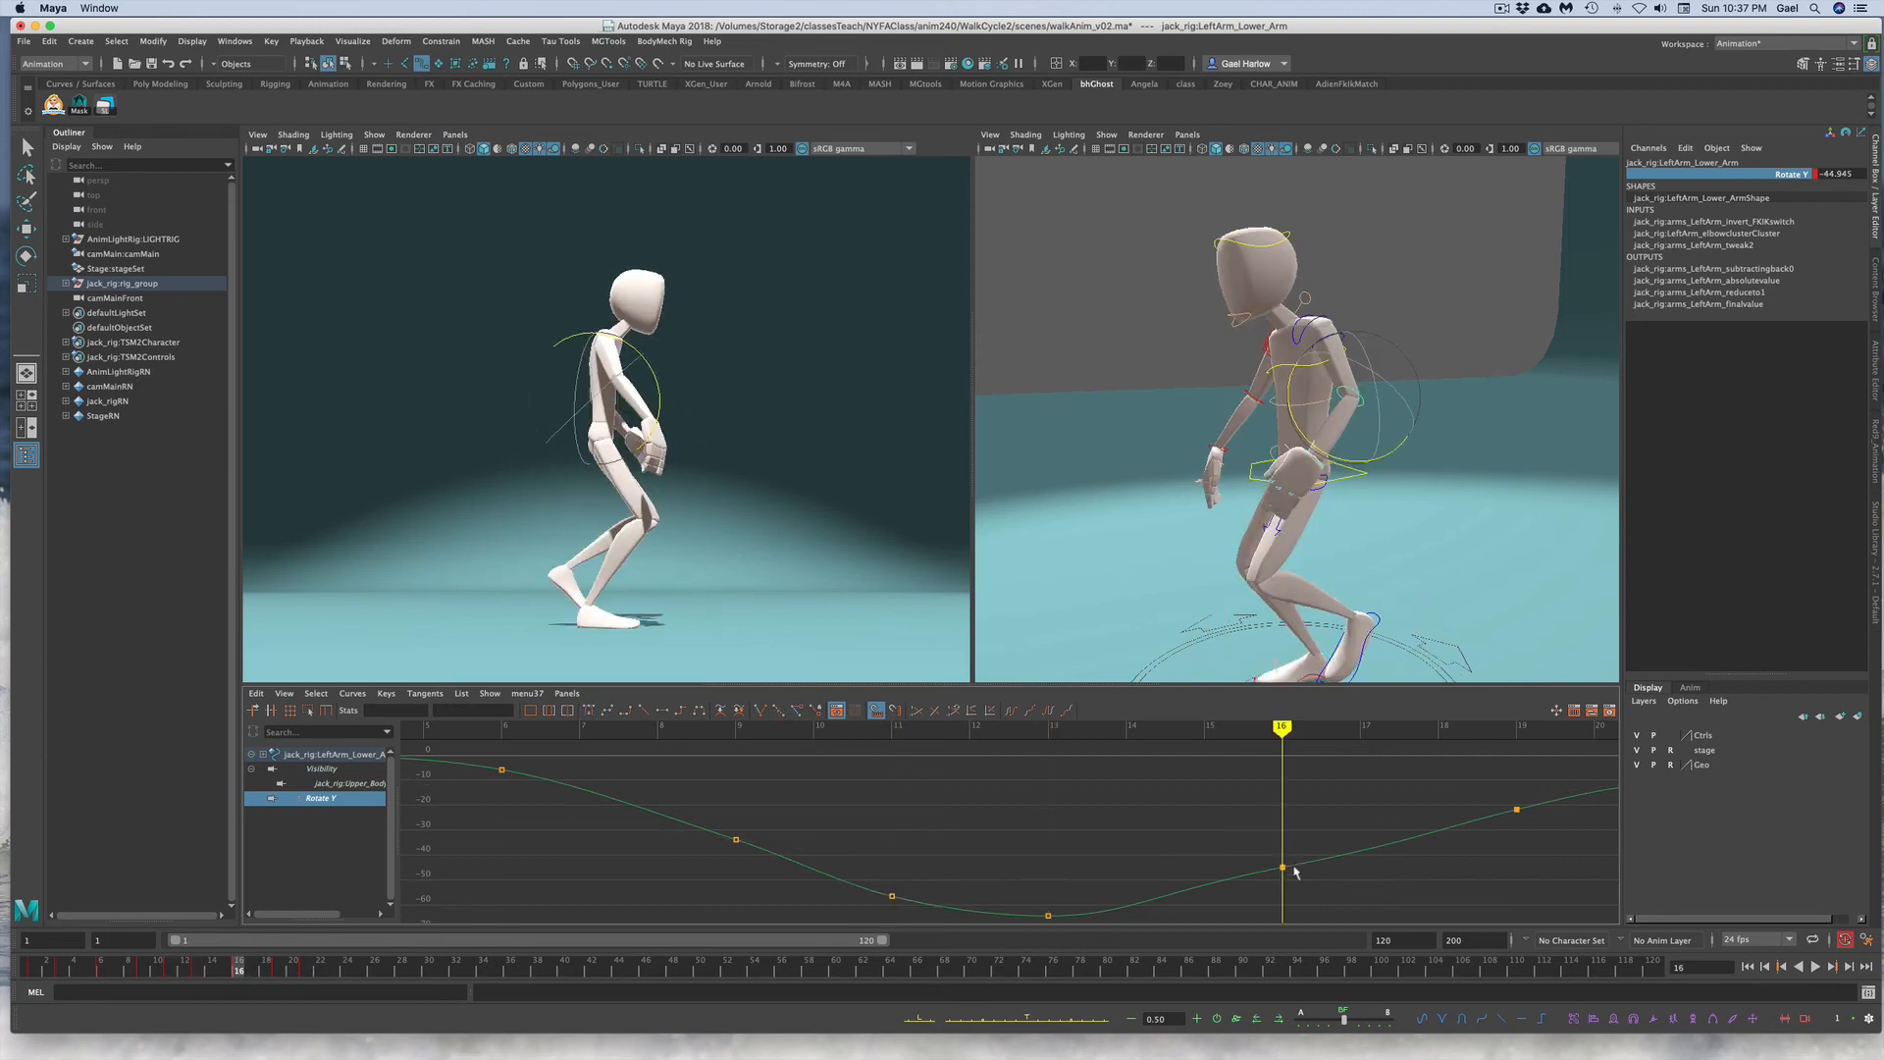
left_click_drag(1253, 843, 1303, 888)
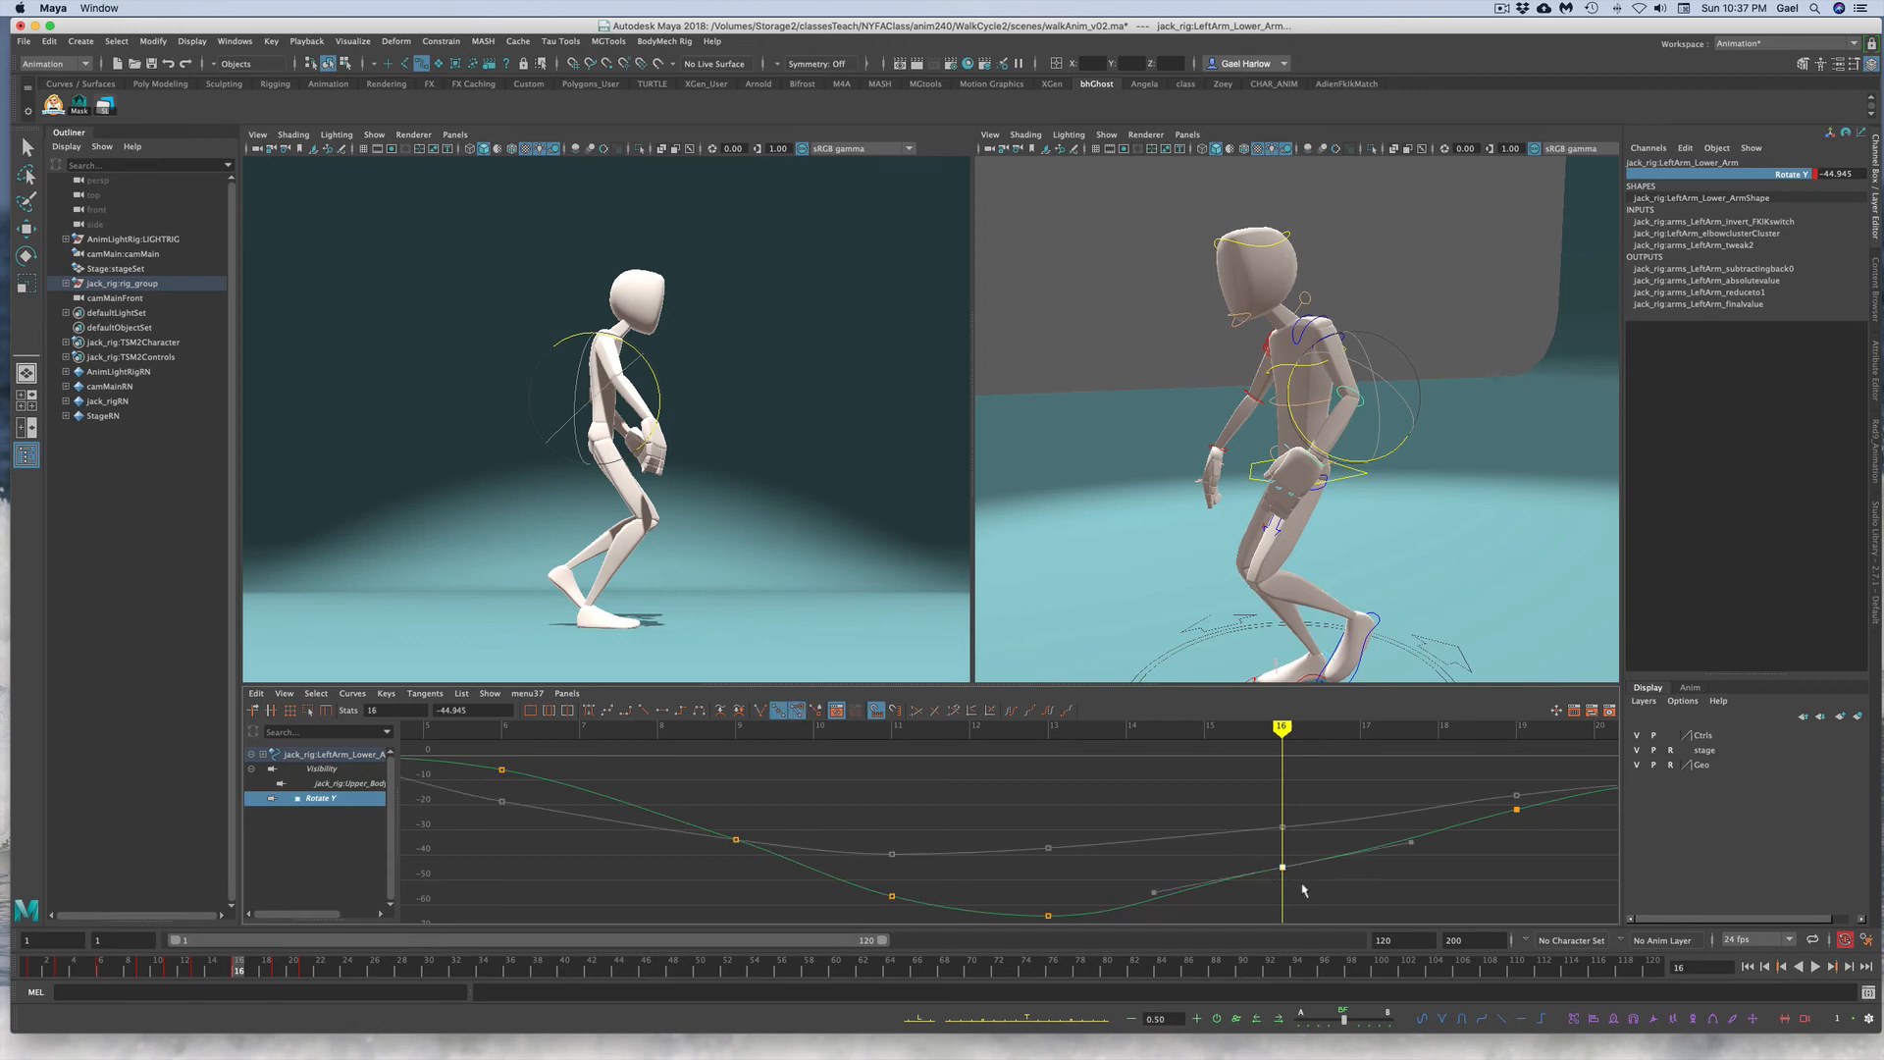
key("Delete")
key("s")
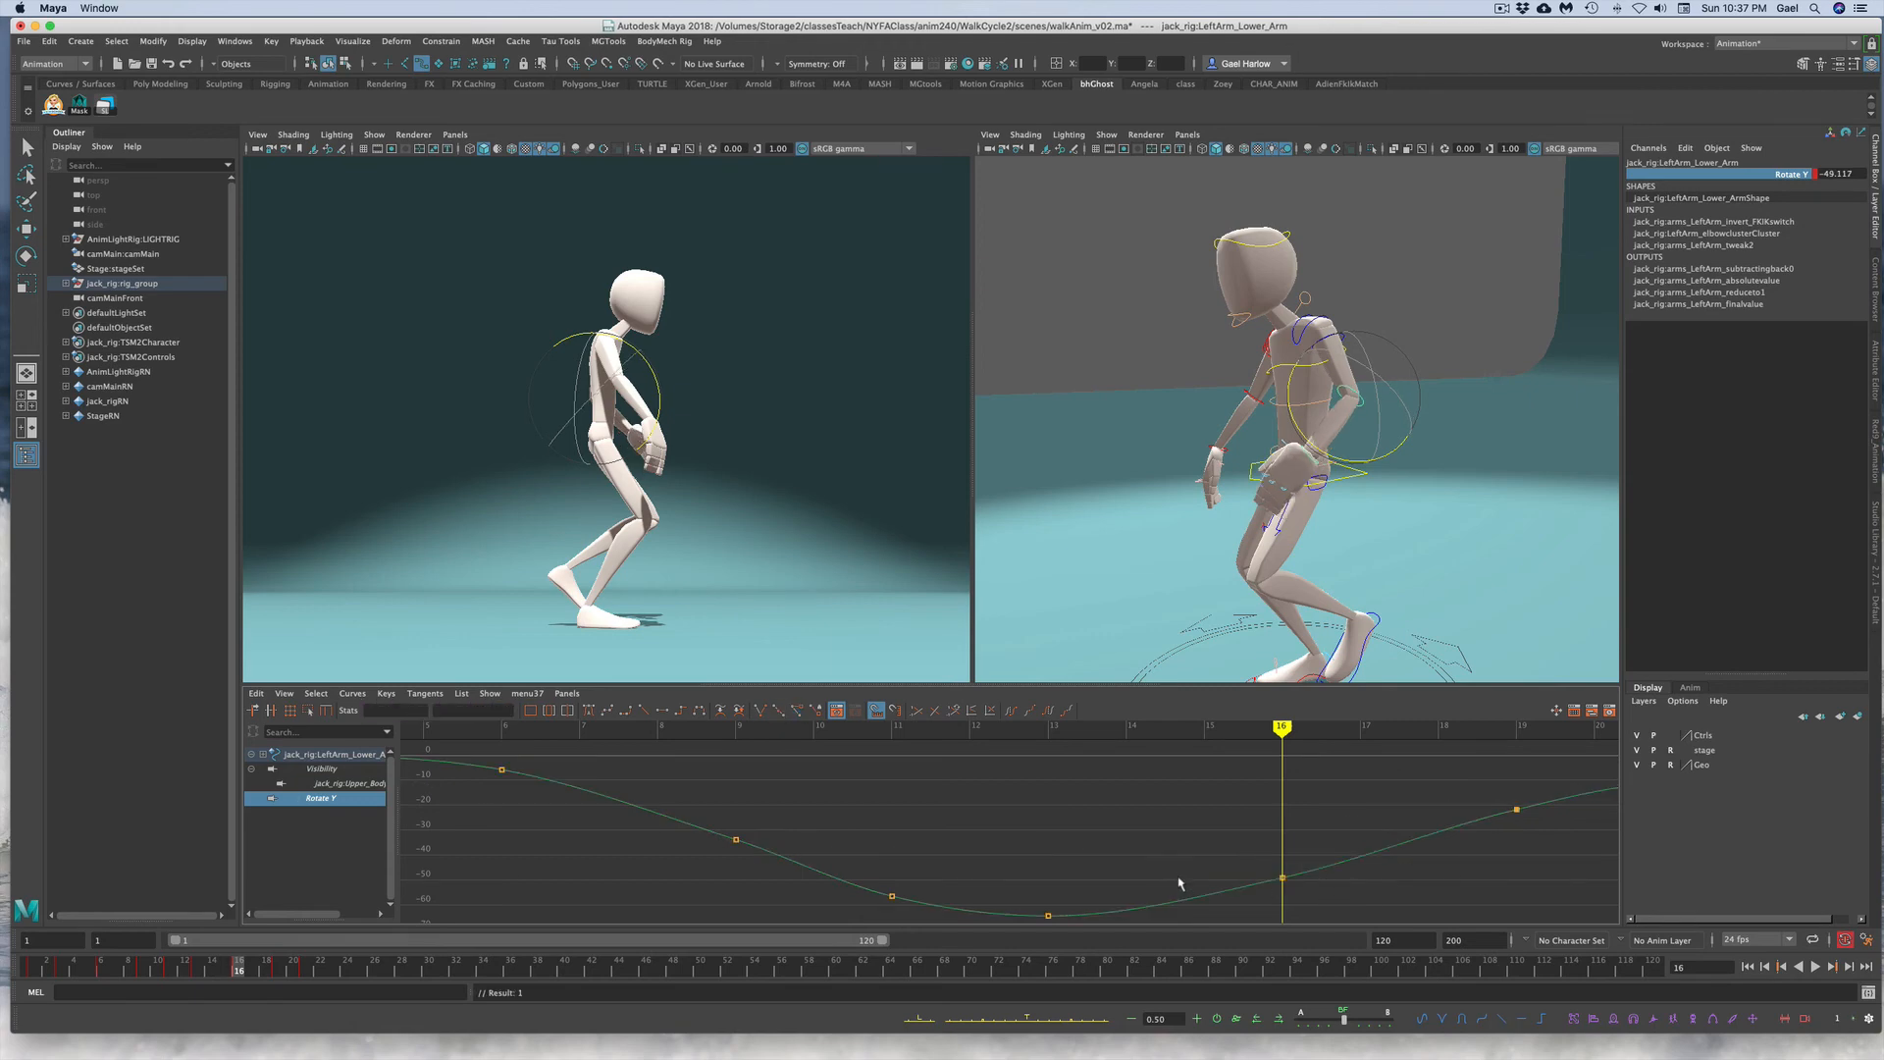
Step: Play back the walk to review the left arm's motion
key("alt+v")
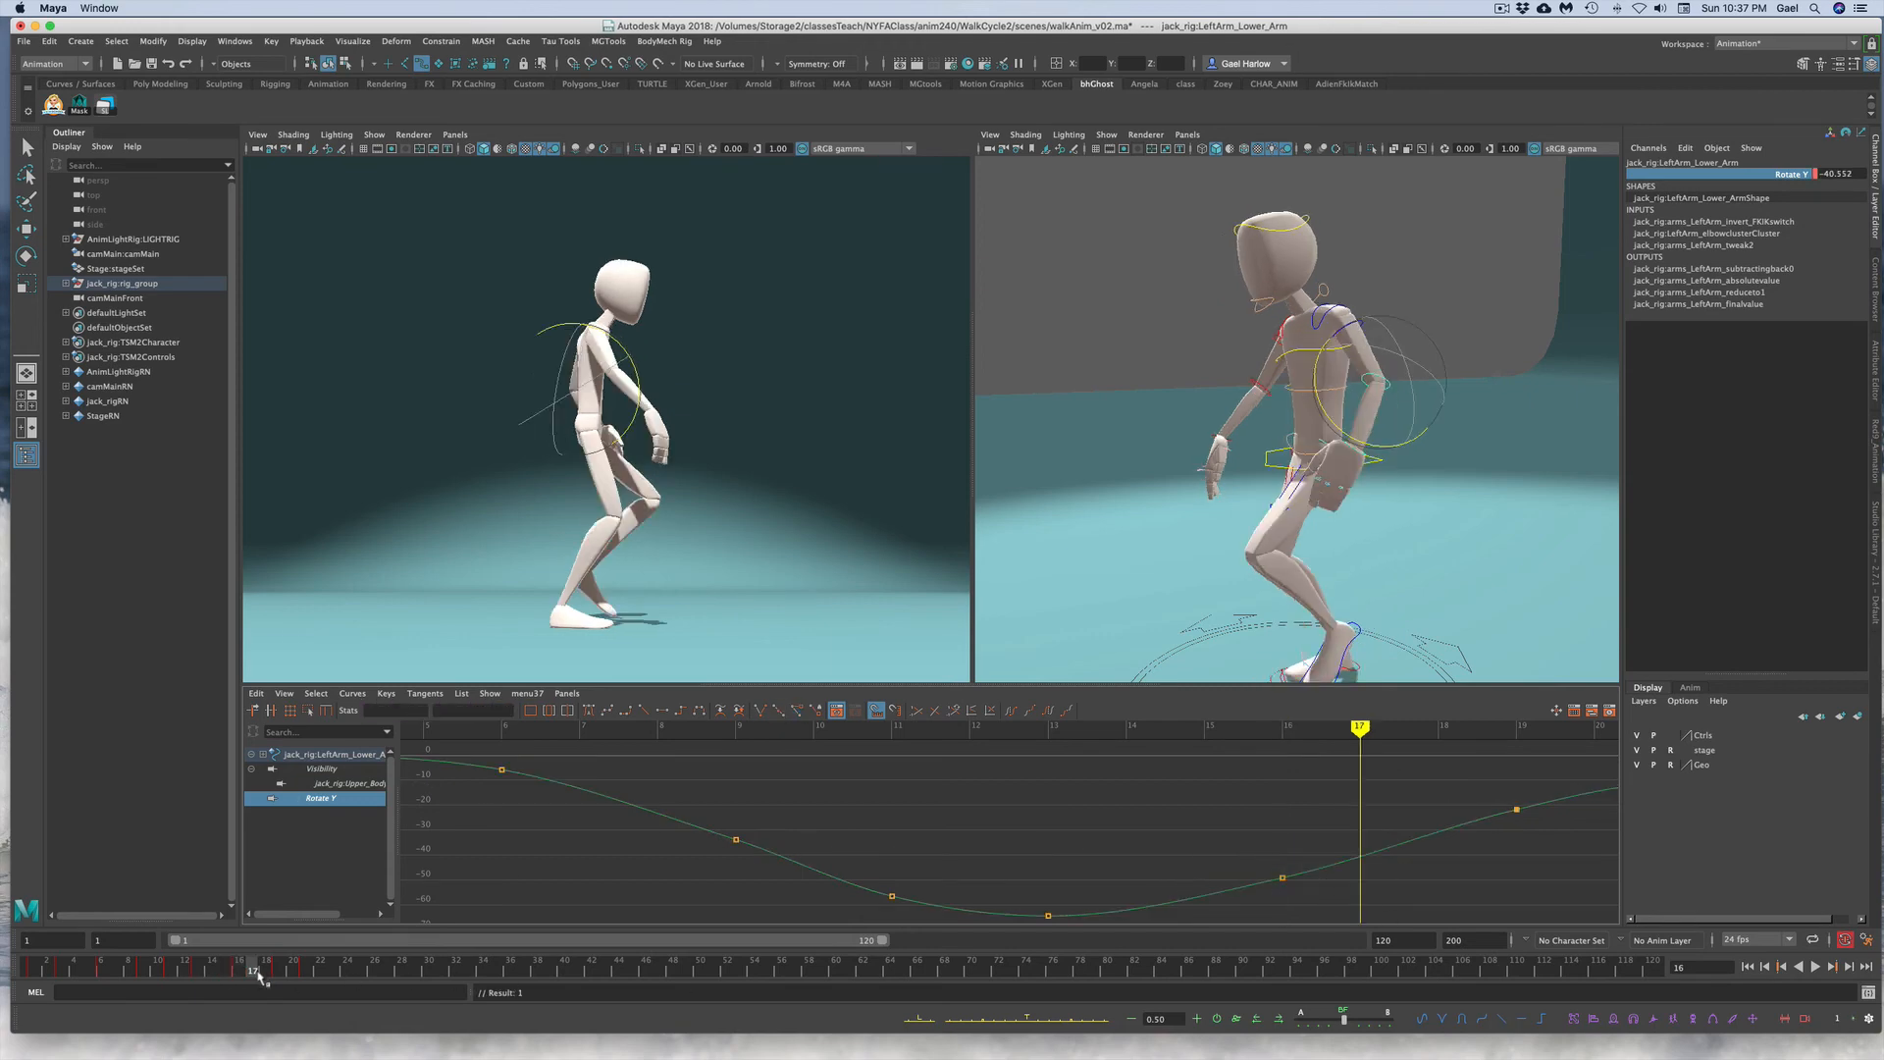
key("alt+v")
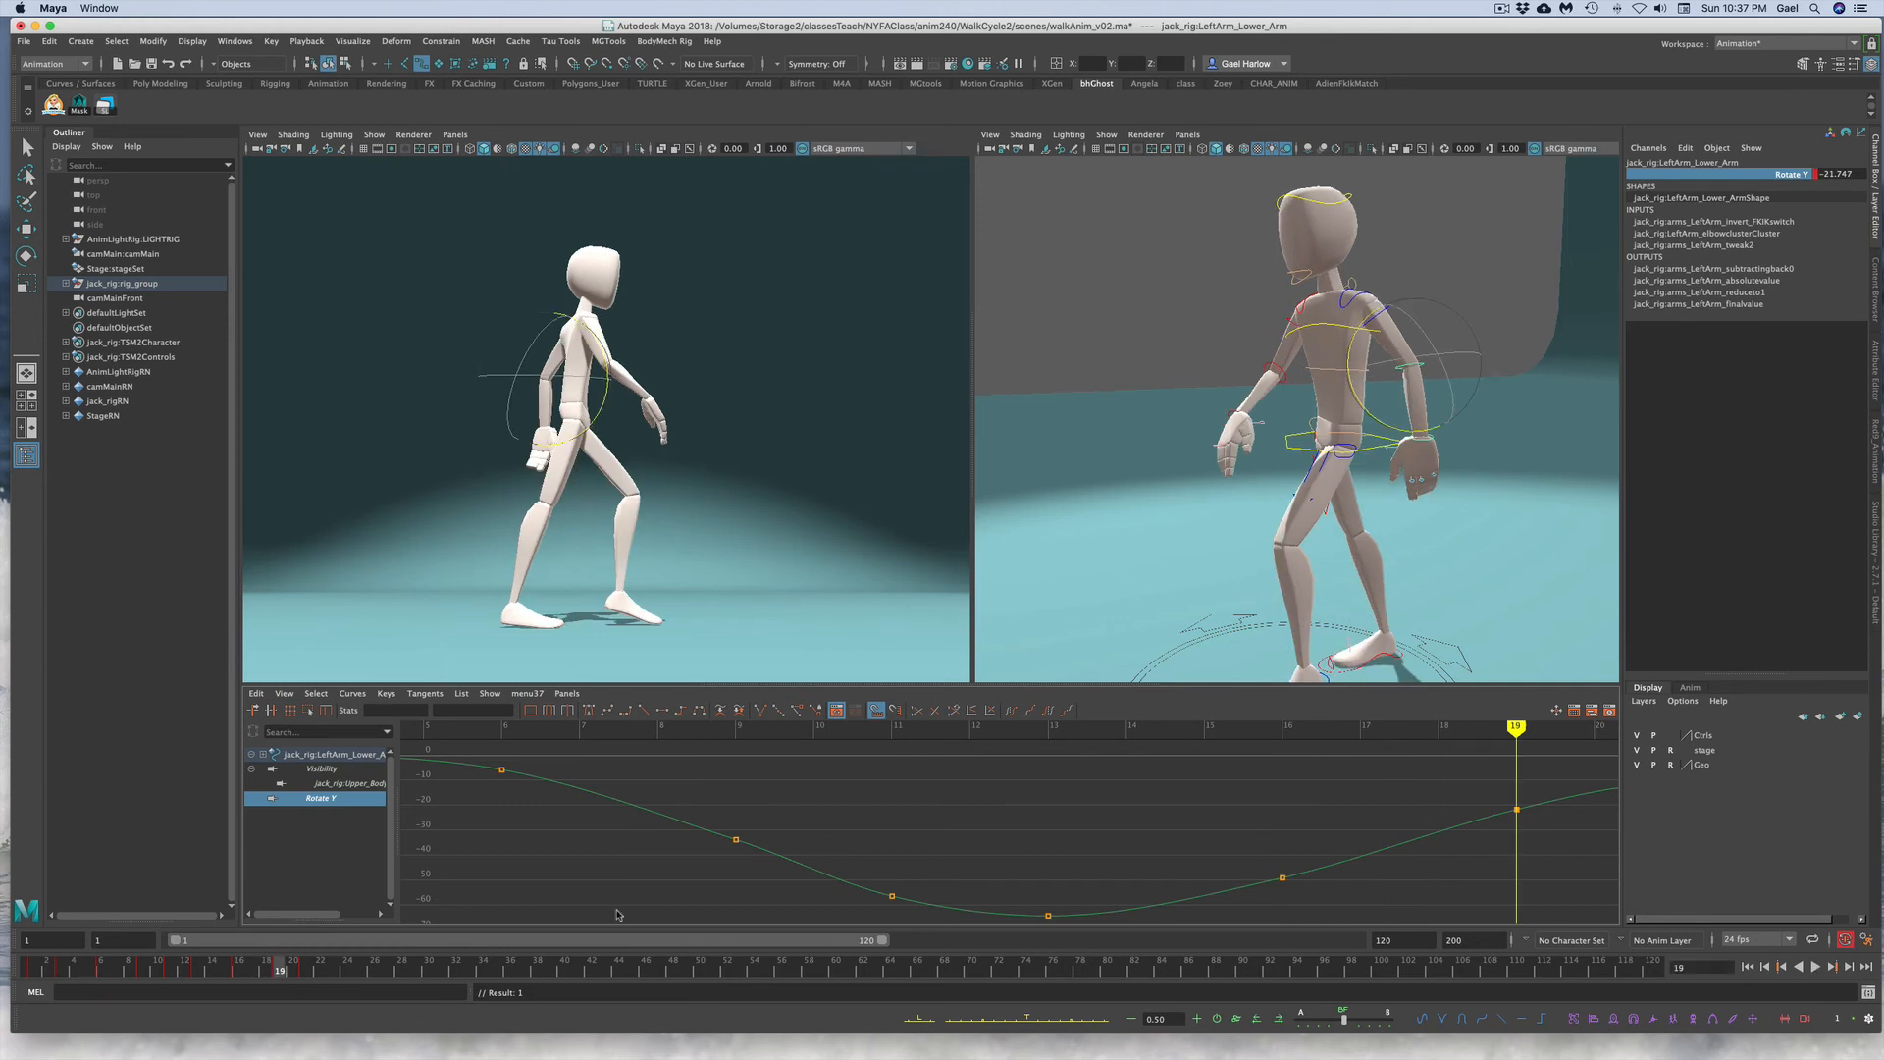
right_click_drag(1297, 842, 1278, 846, "alt")
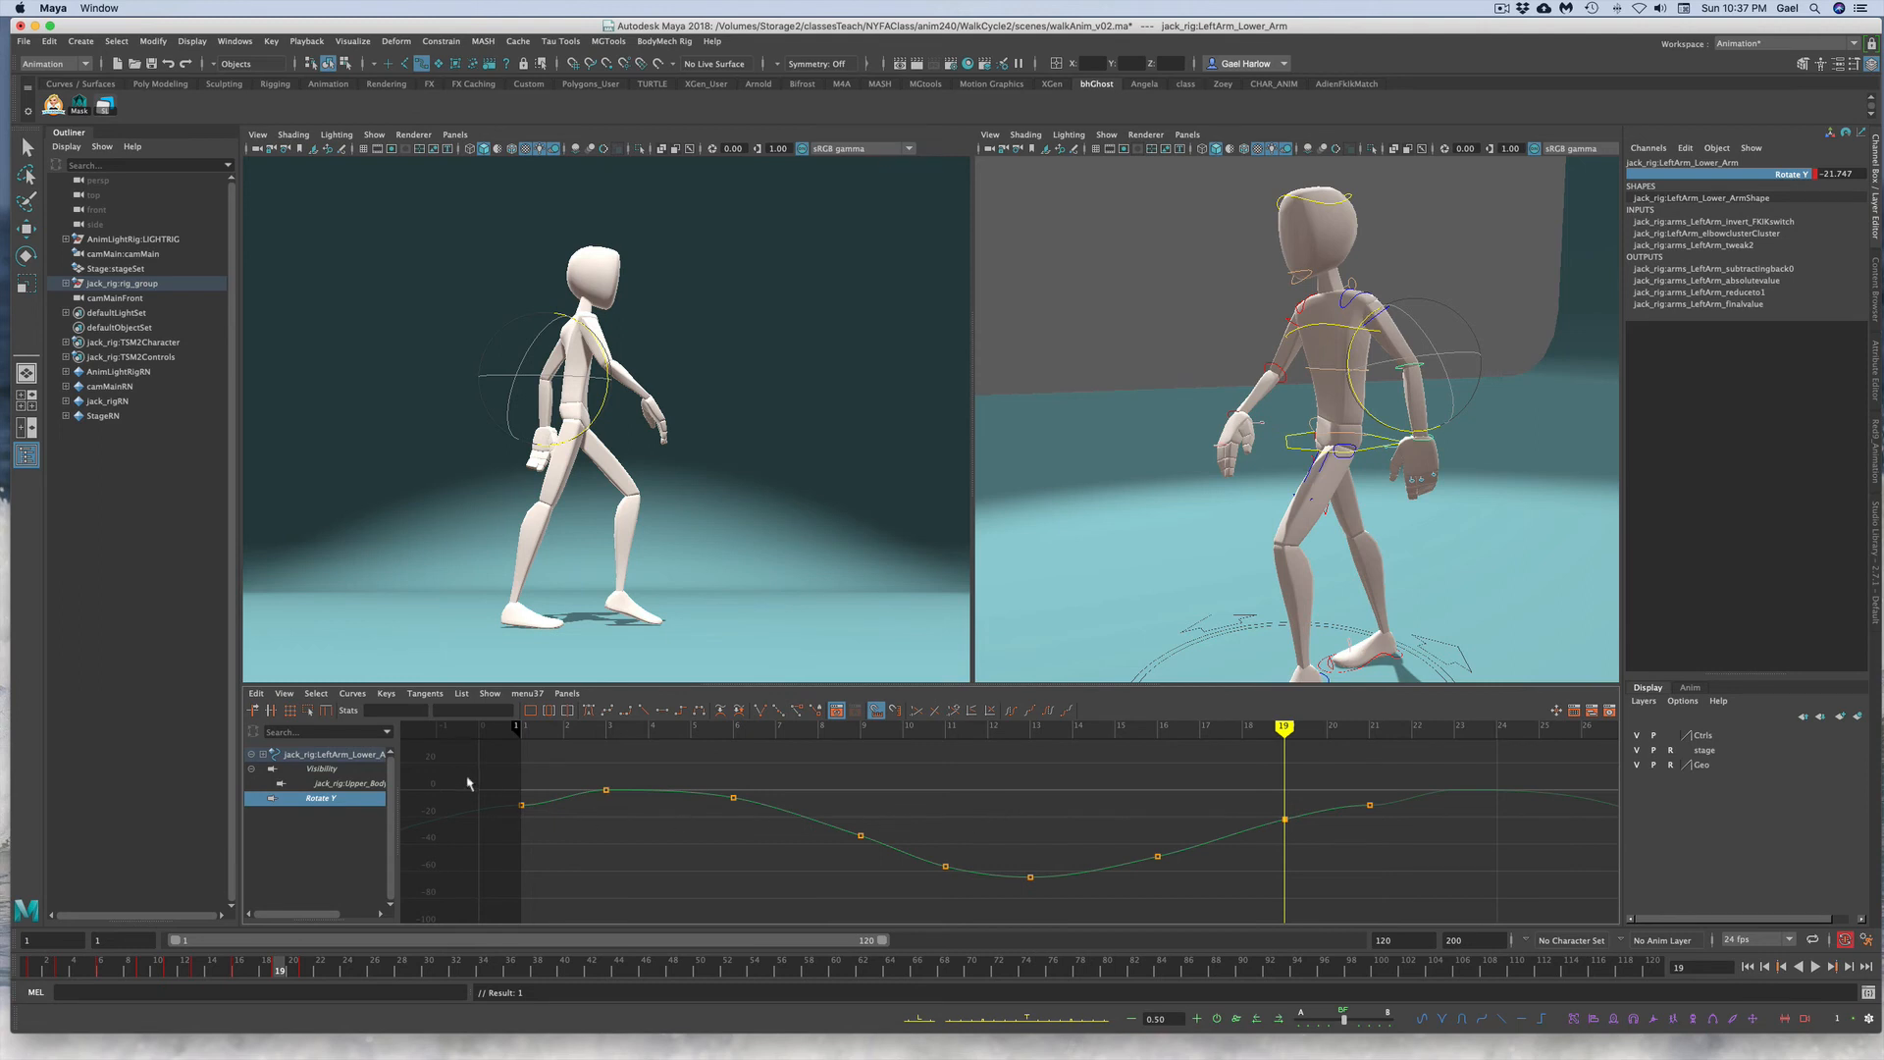
Step: Adjust the tangents of the first and last keys, at frames 1 and 21, on the left lower arm's Rotate Y curve
left_click_drag(468, 783, 551, 841)
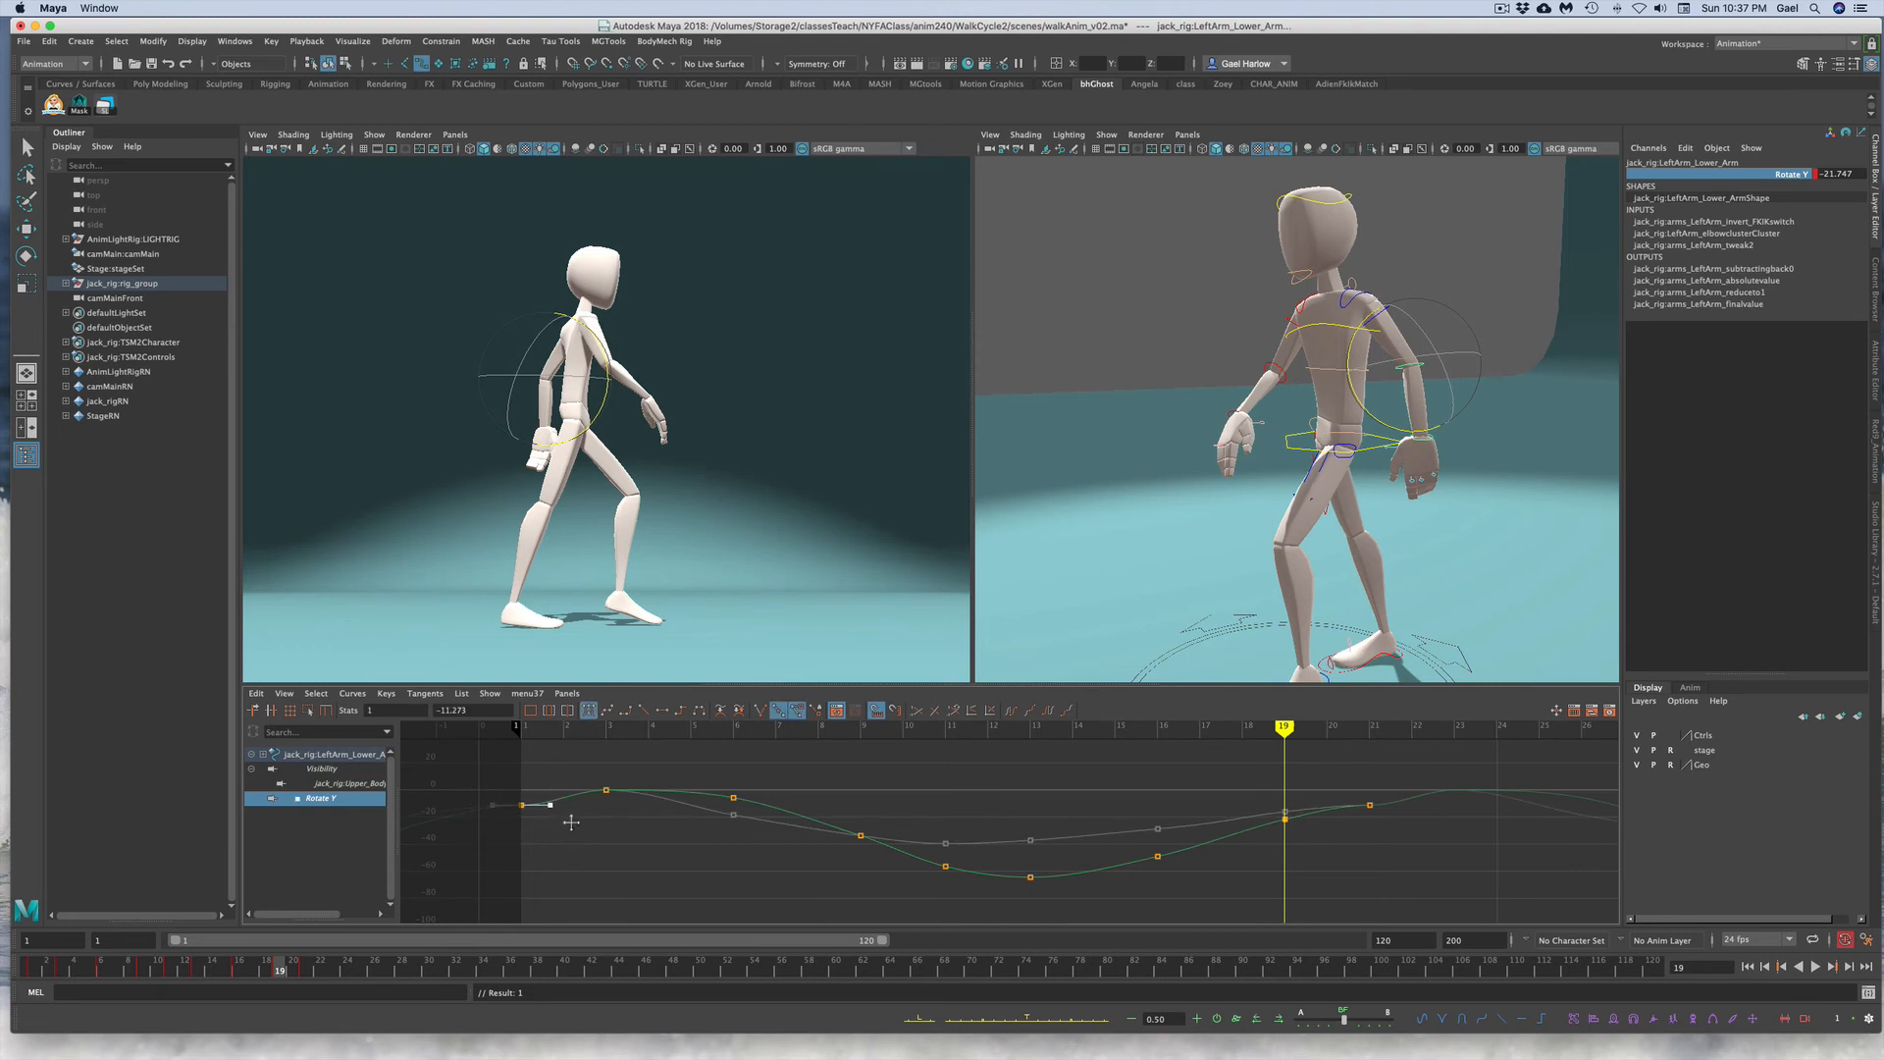
middle_click_drag(571, 822, 570, 817)
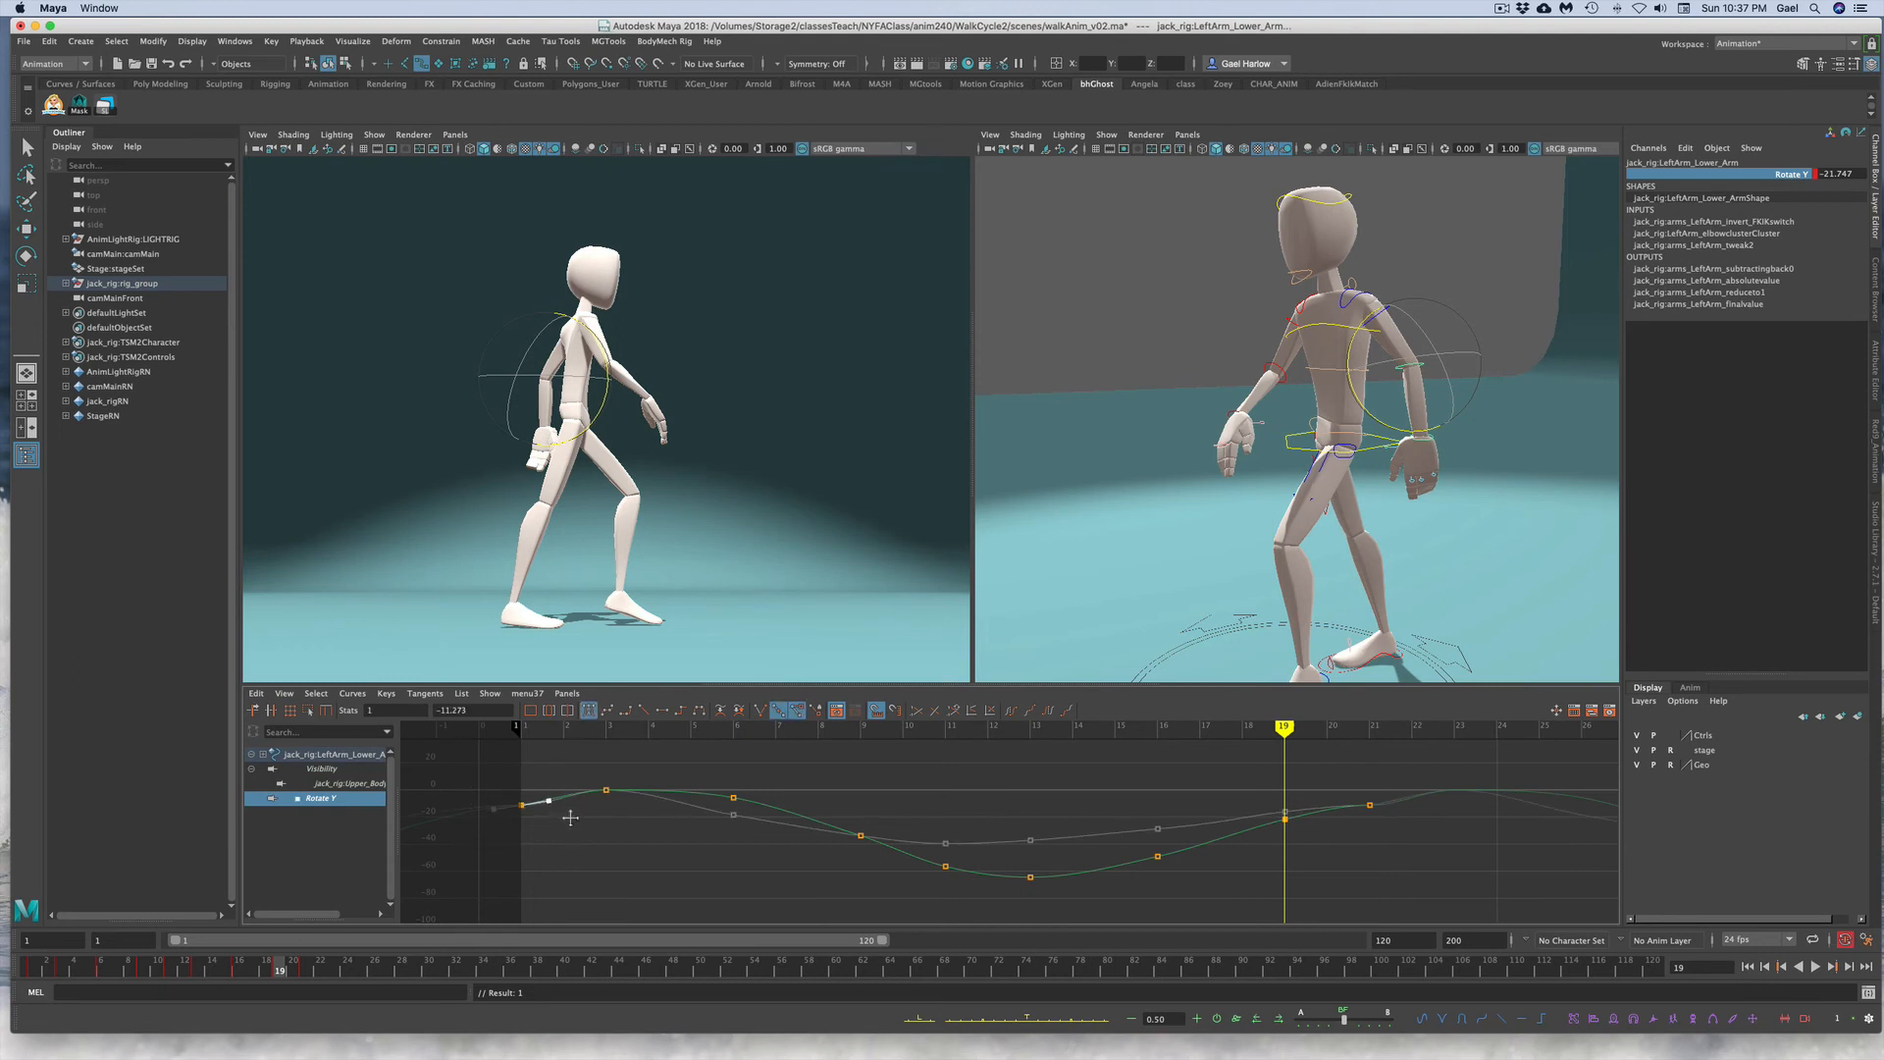
left_click_drag(1337, 786, 1375, 828)
left_click(1342, 805)
middle_click_drag(1334, 785, 1333, 788)
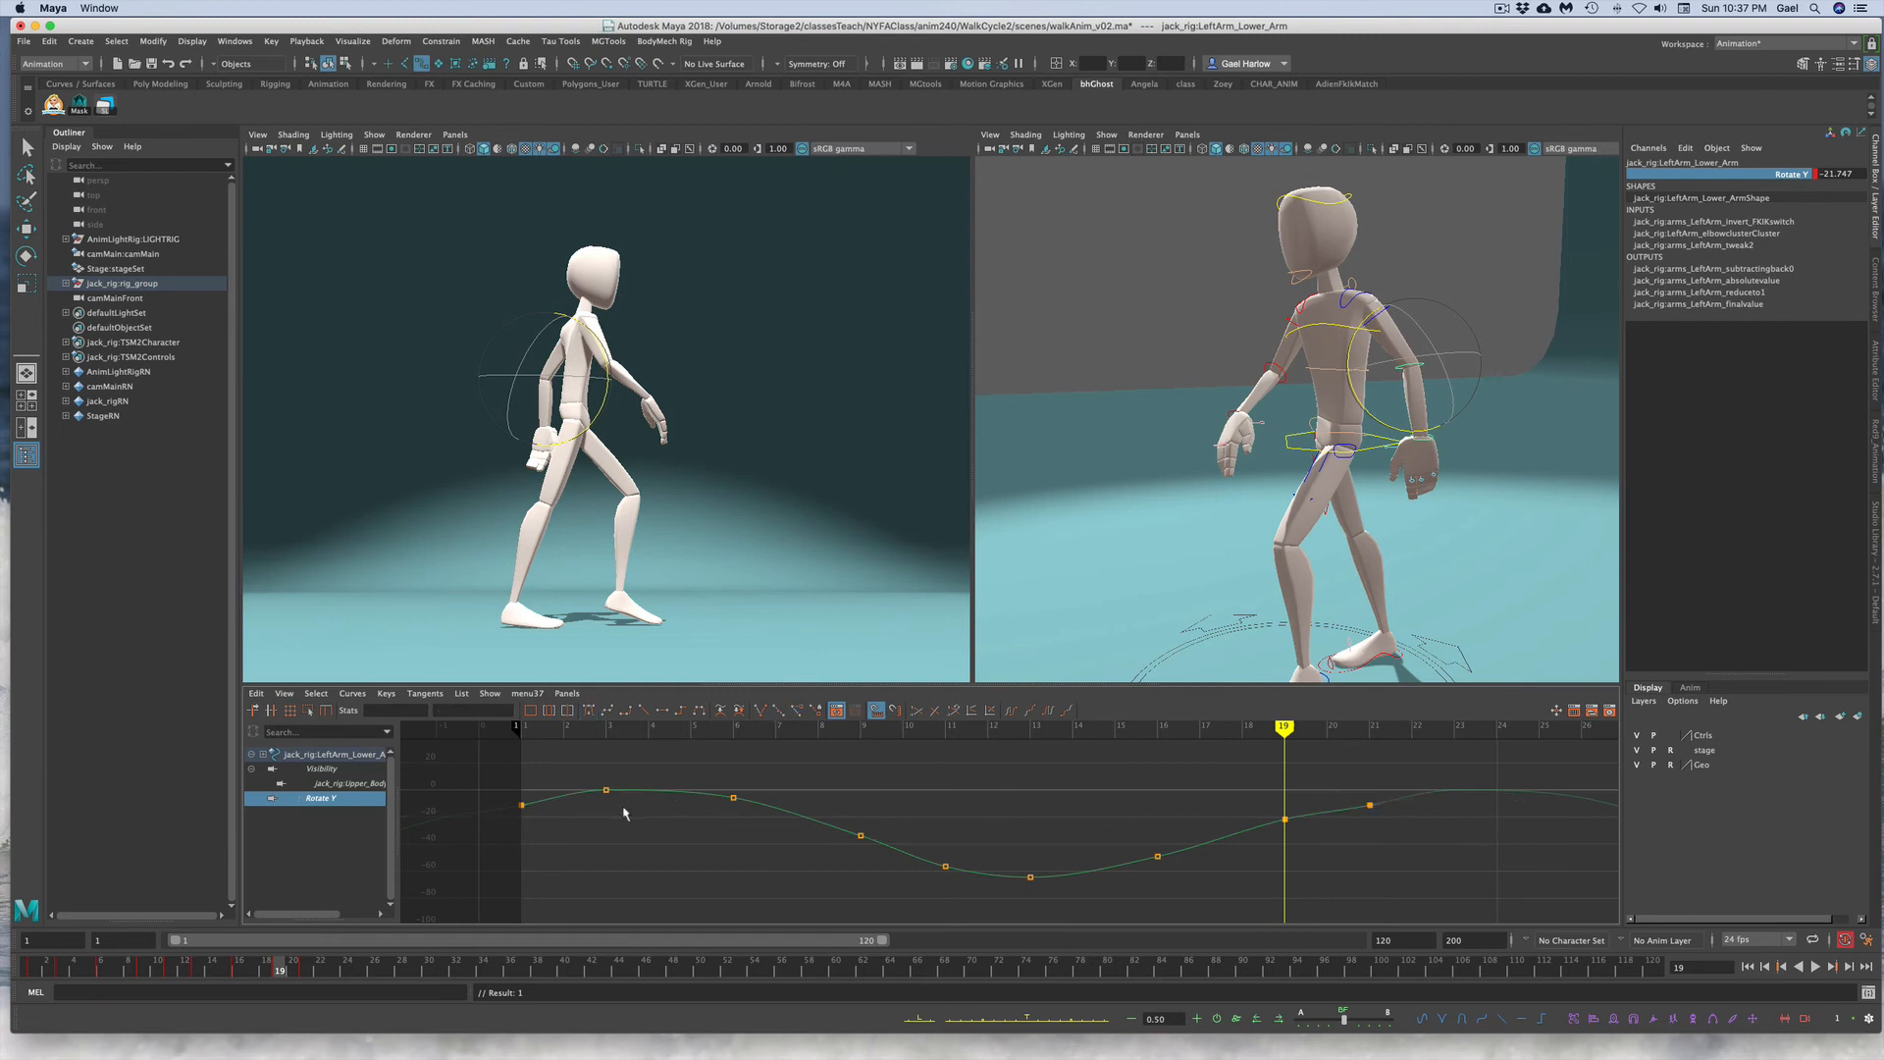
left_click_drag(476, 795, 504, 831)
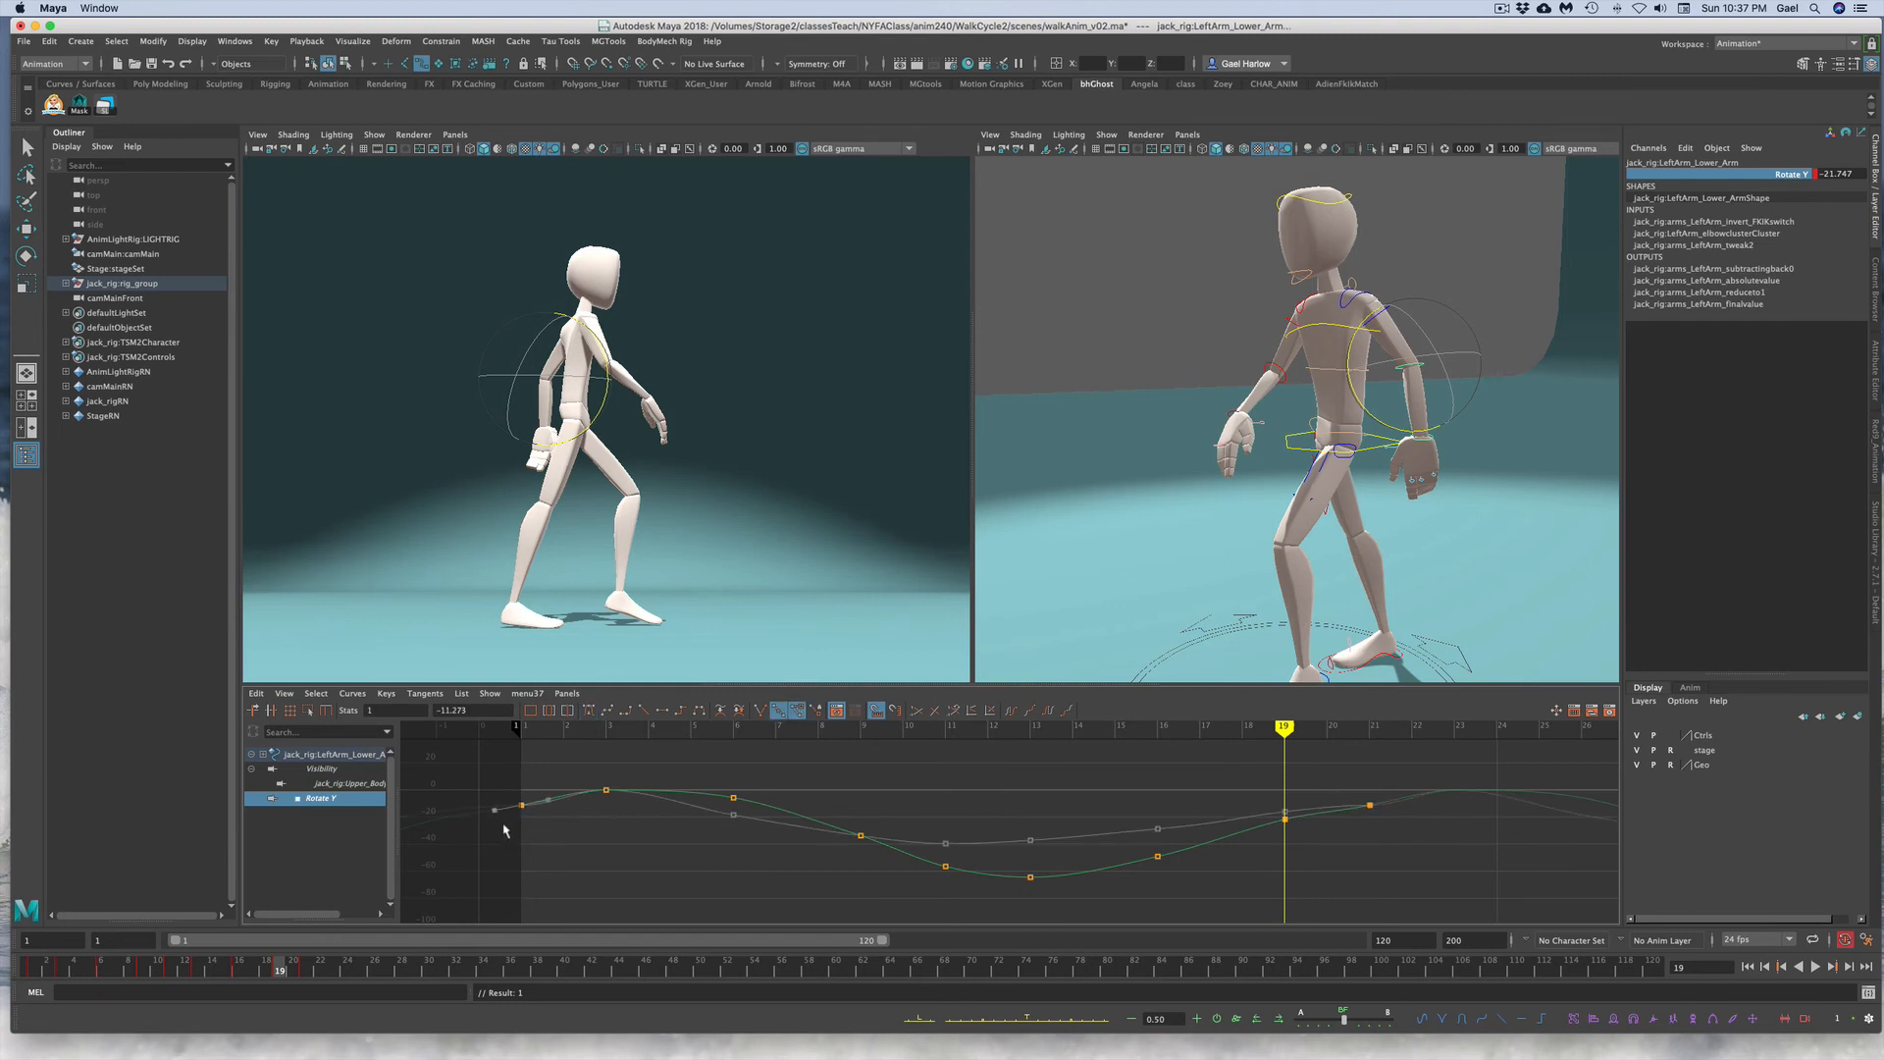
left_click(697, 832)
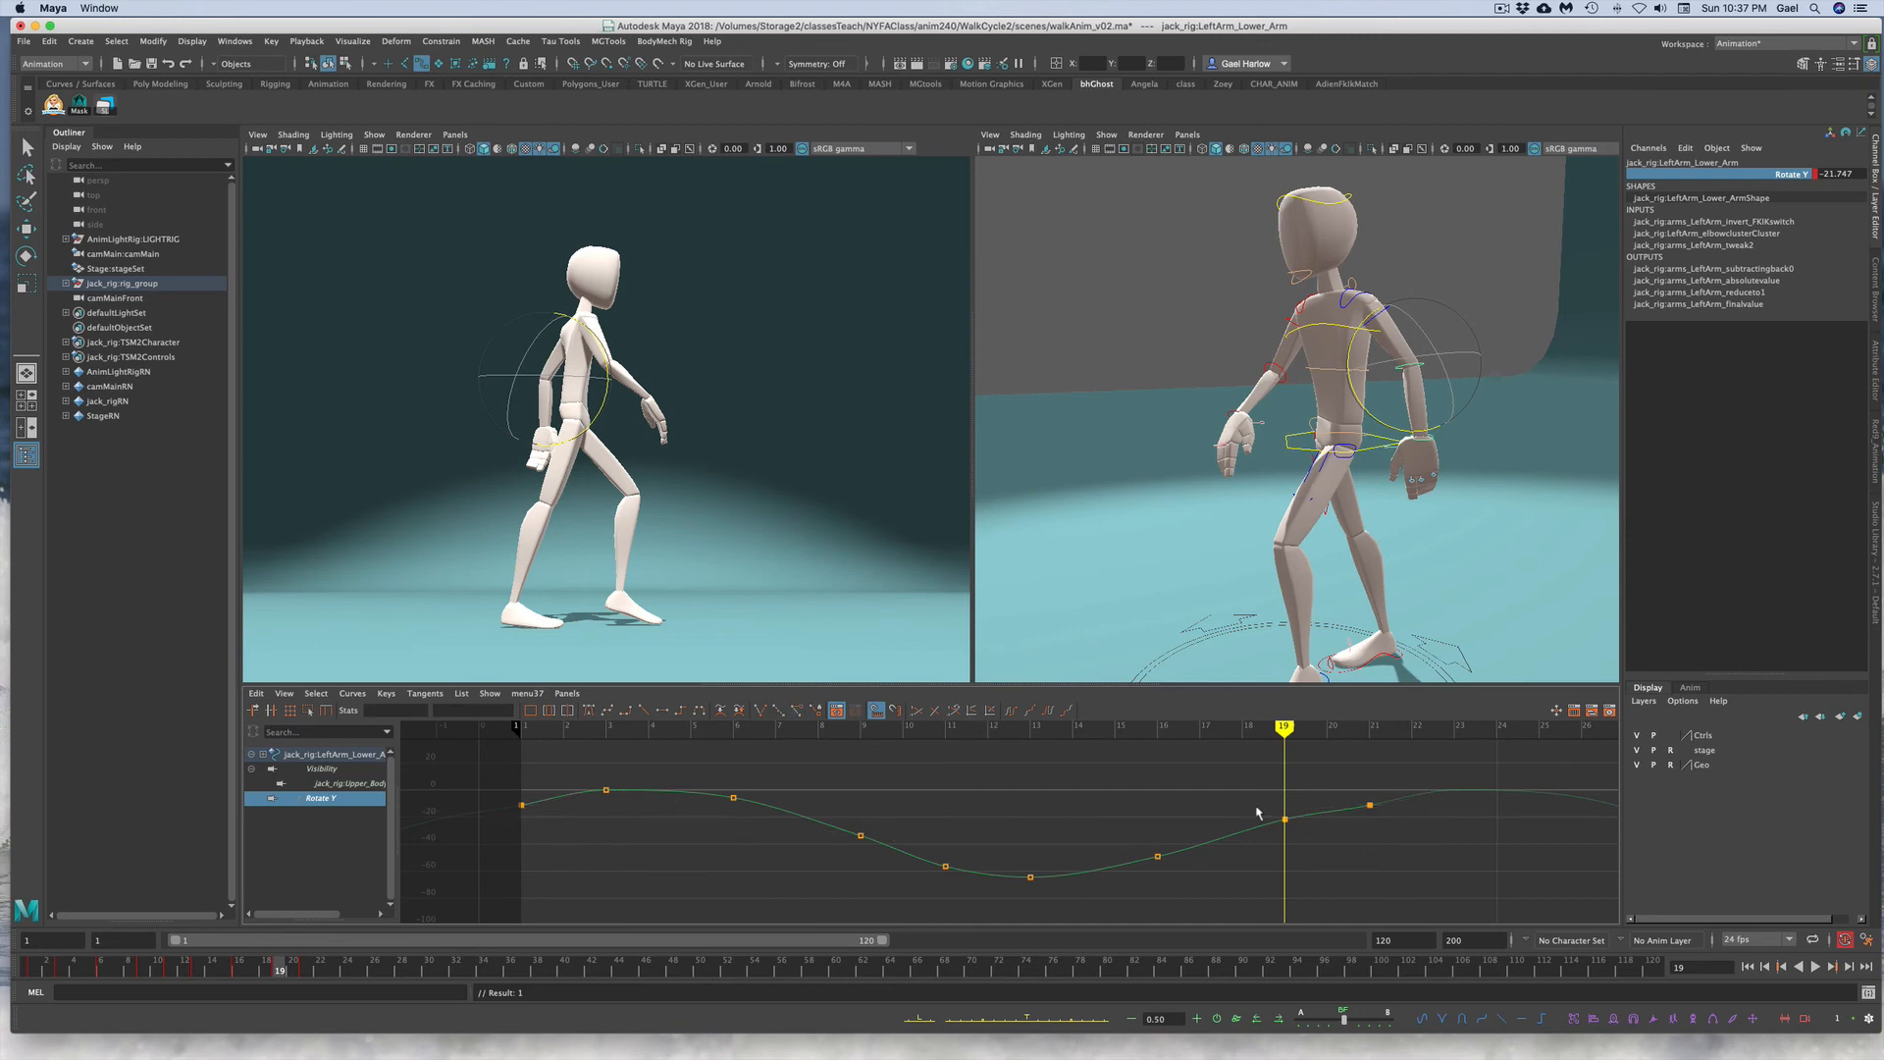
Step: Delete the left lower arm's Rotate Y key at frame 19 and set a new key there
left_click_drag(1268, 801, 1322, 863)
key("Delete")
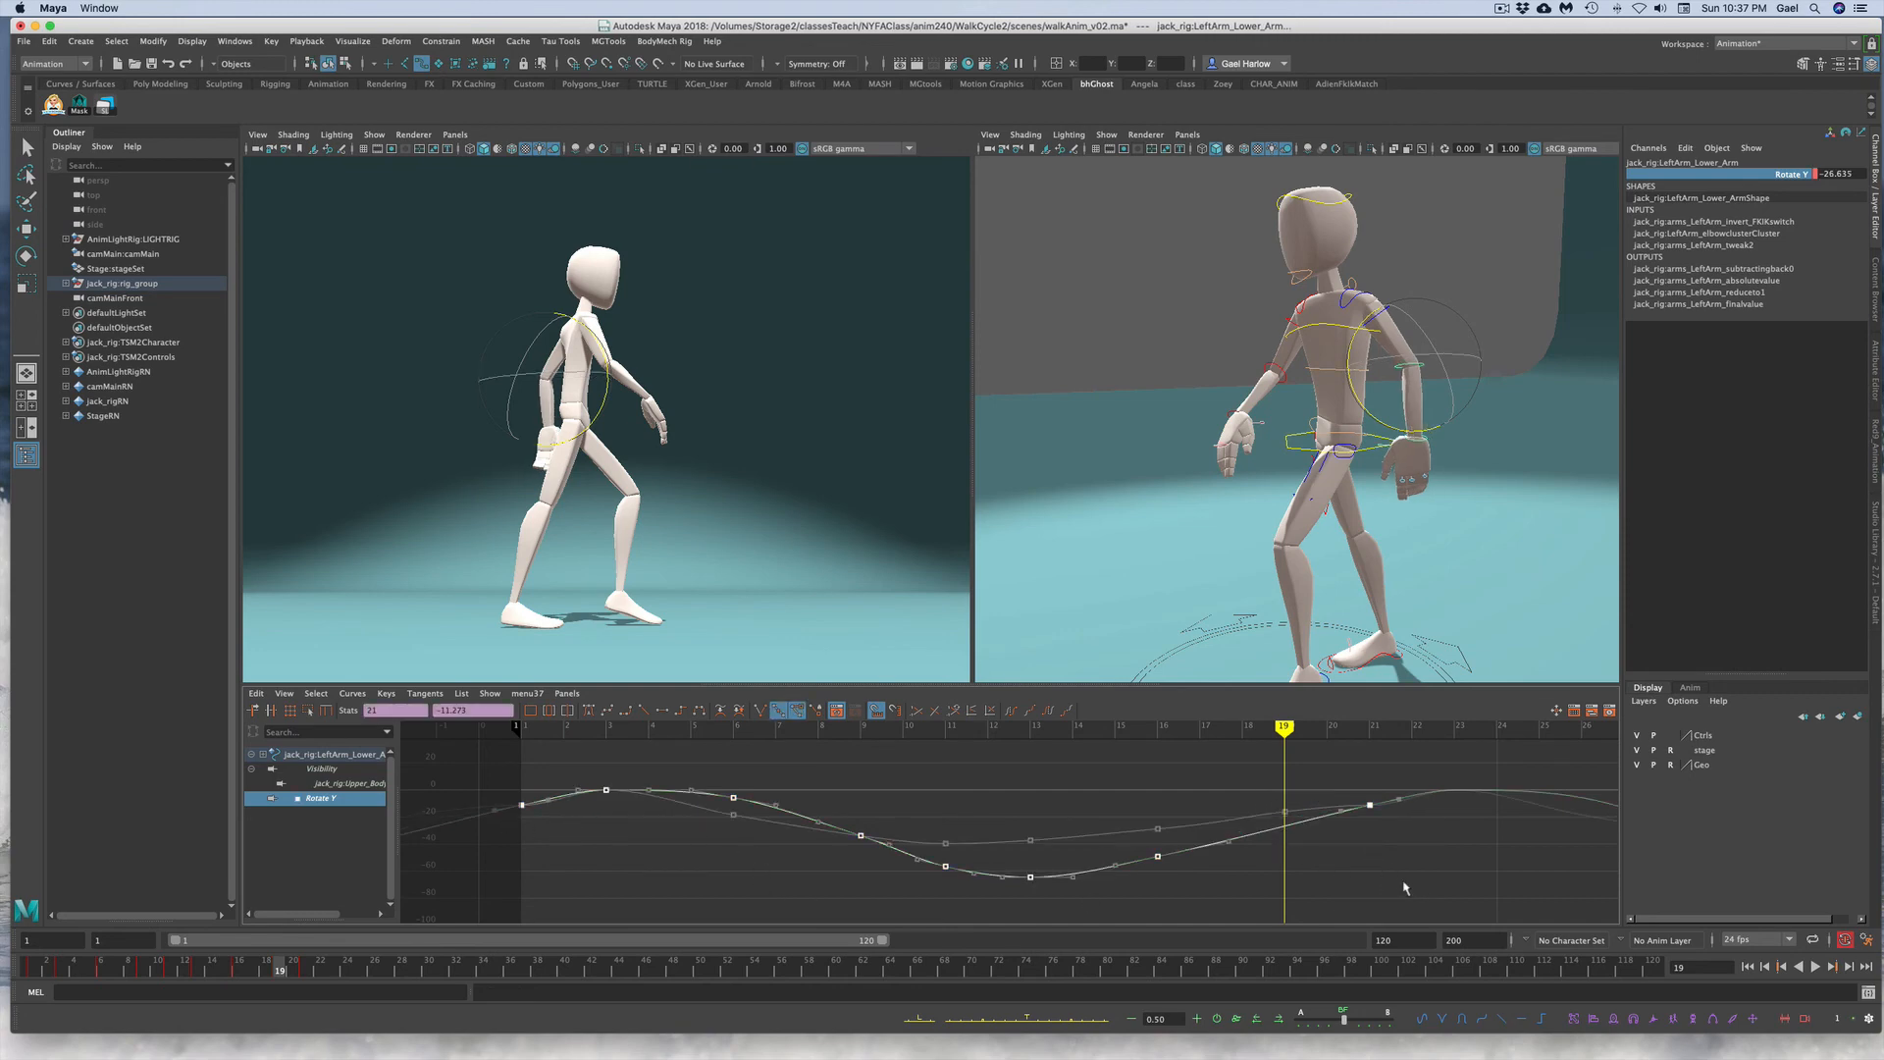
key("s")
left_click(1003, 866)
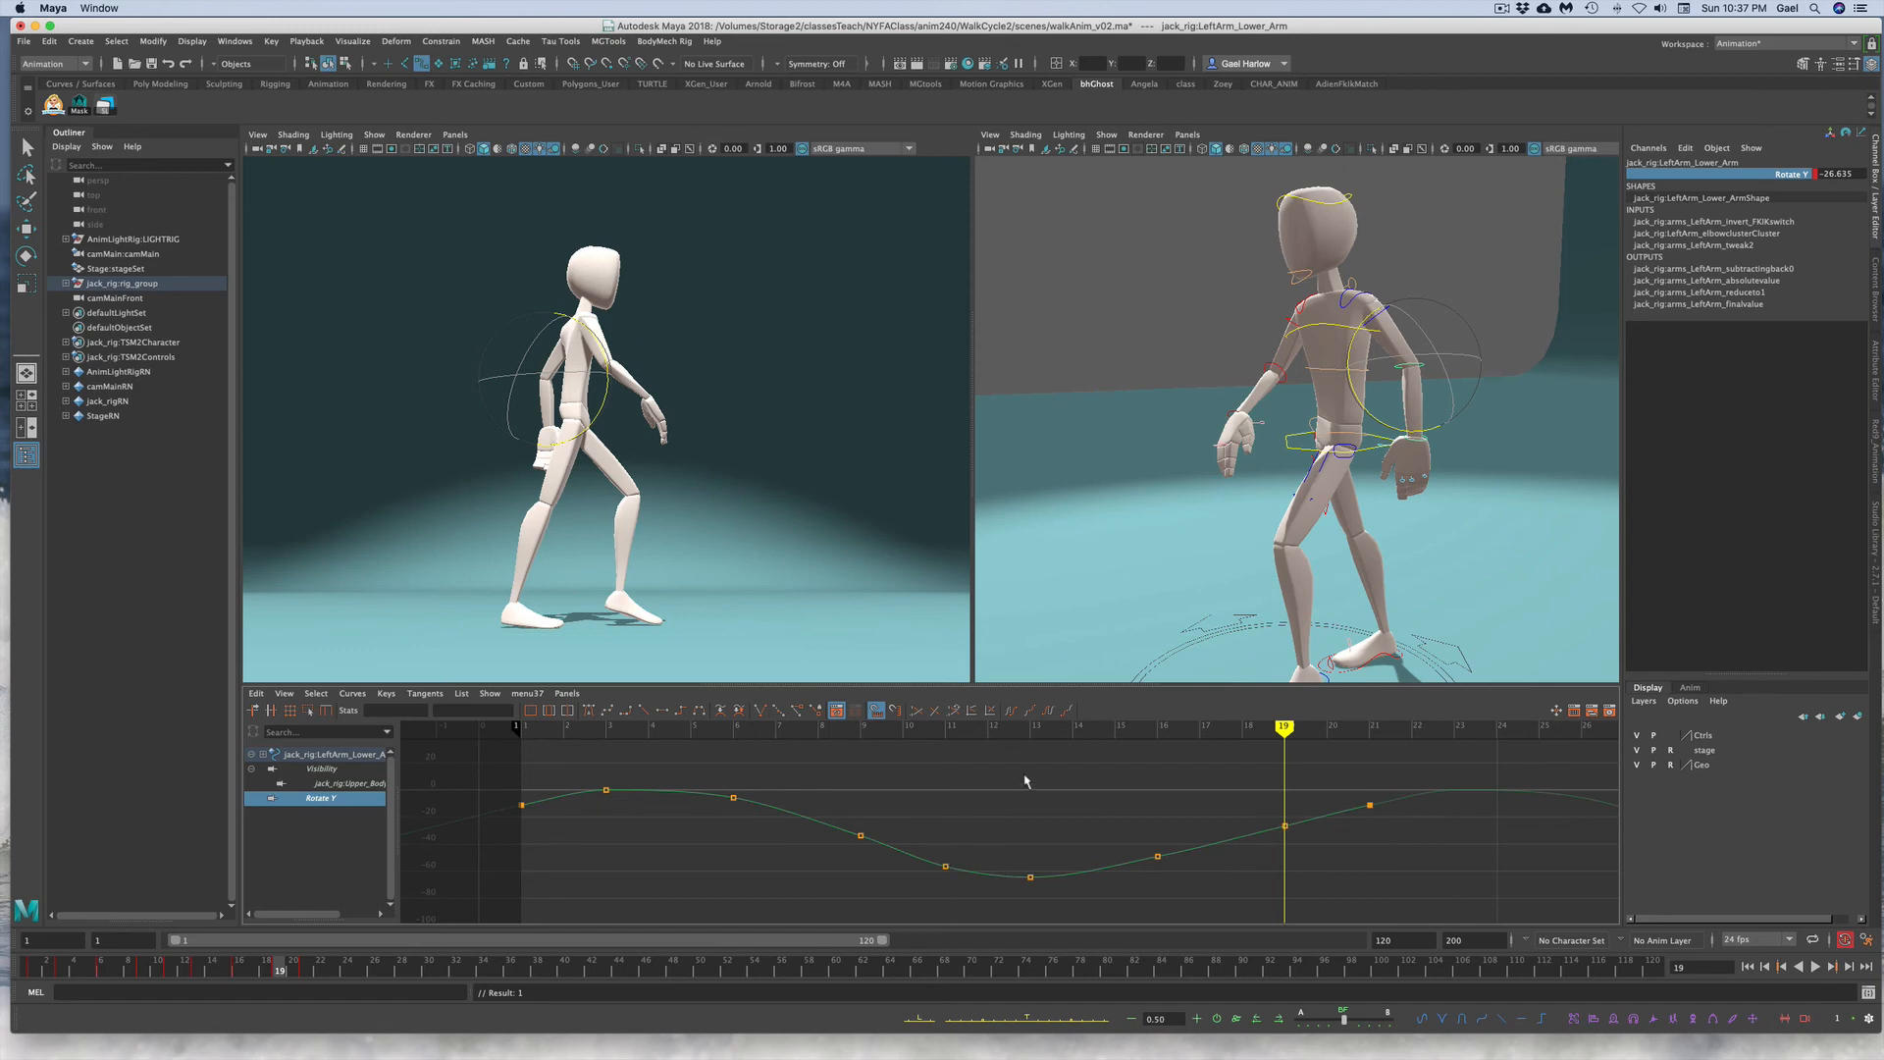
left_click(34, 970)
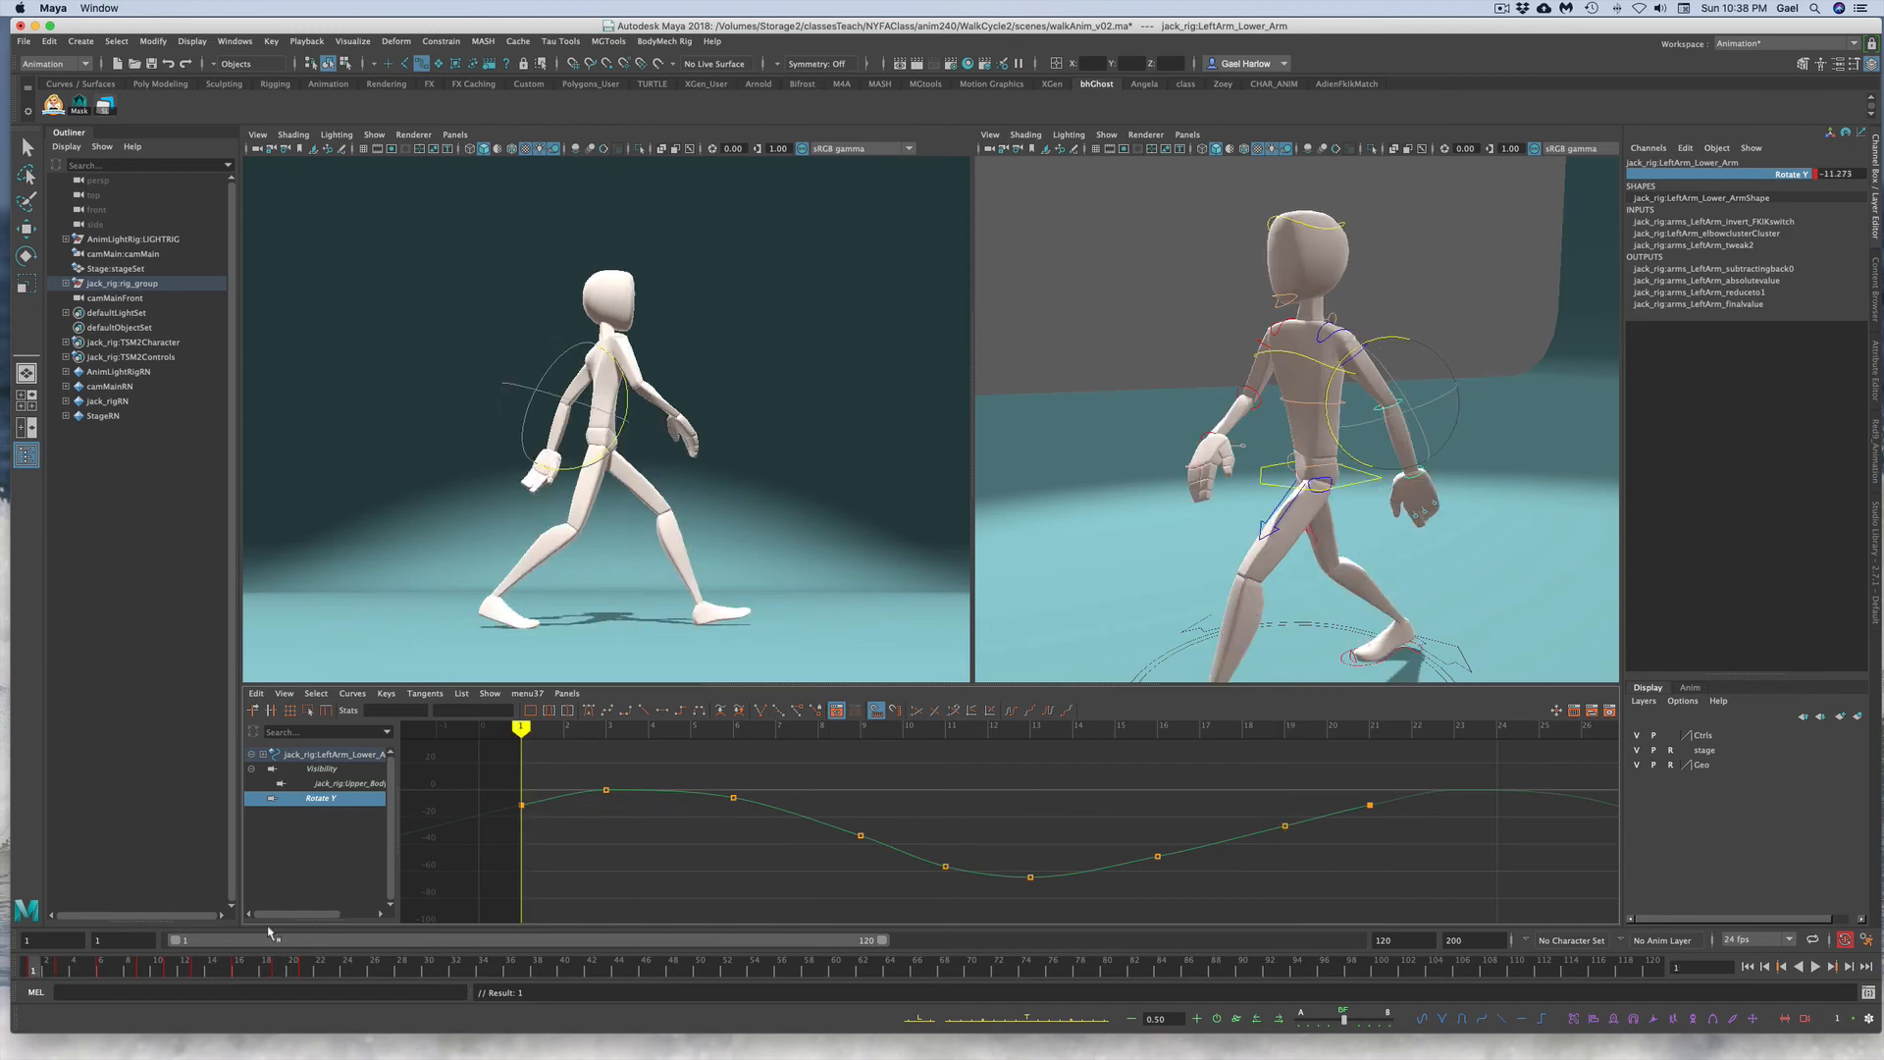
left_click(664, 791)
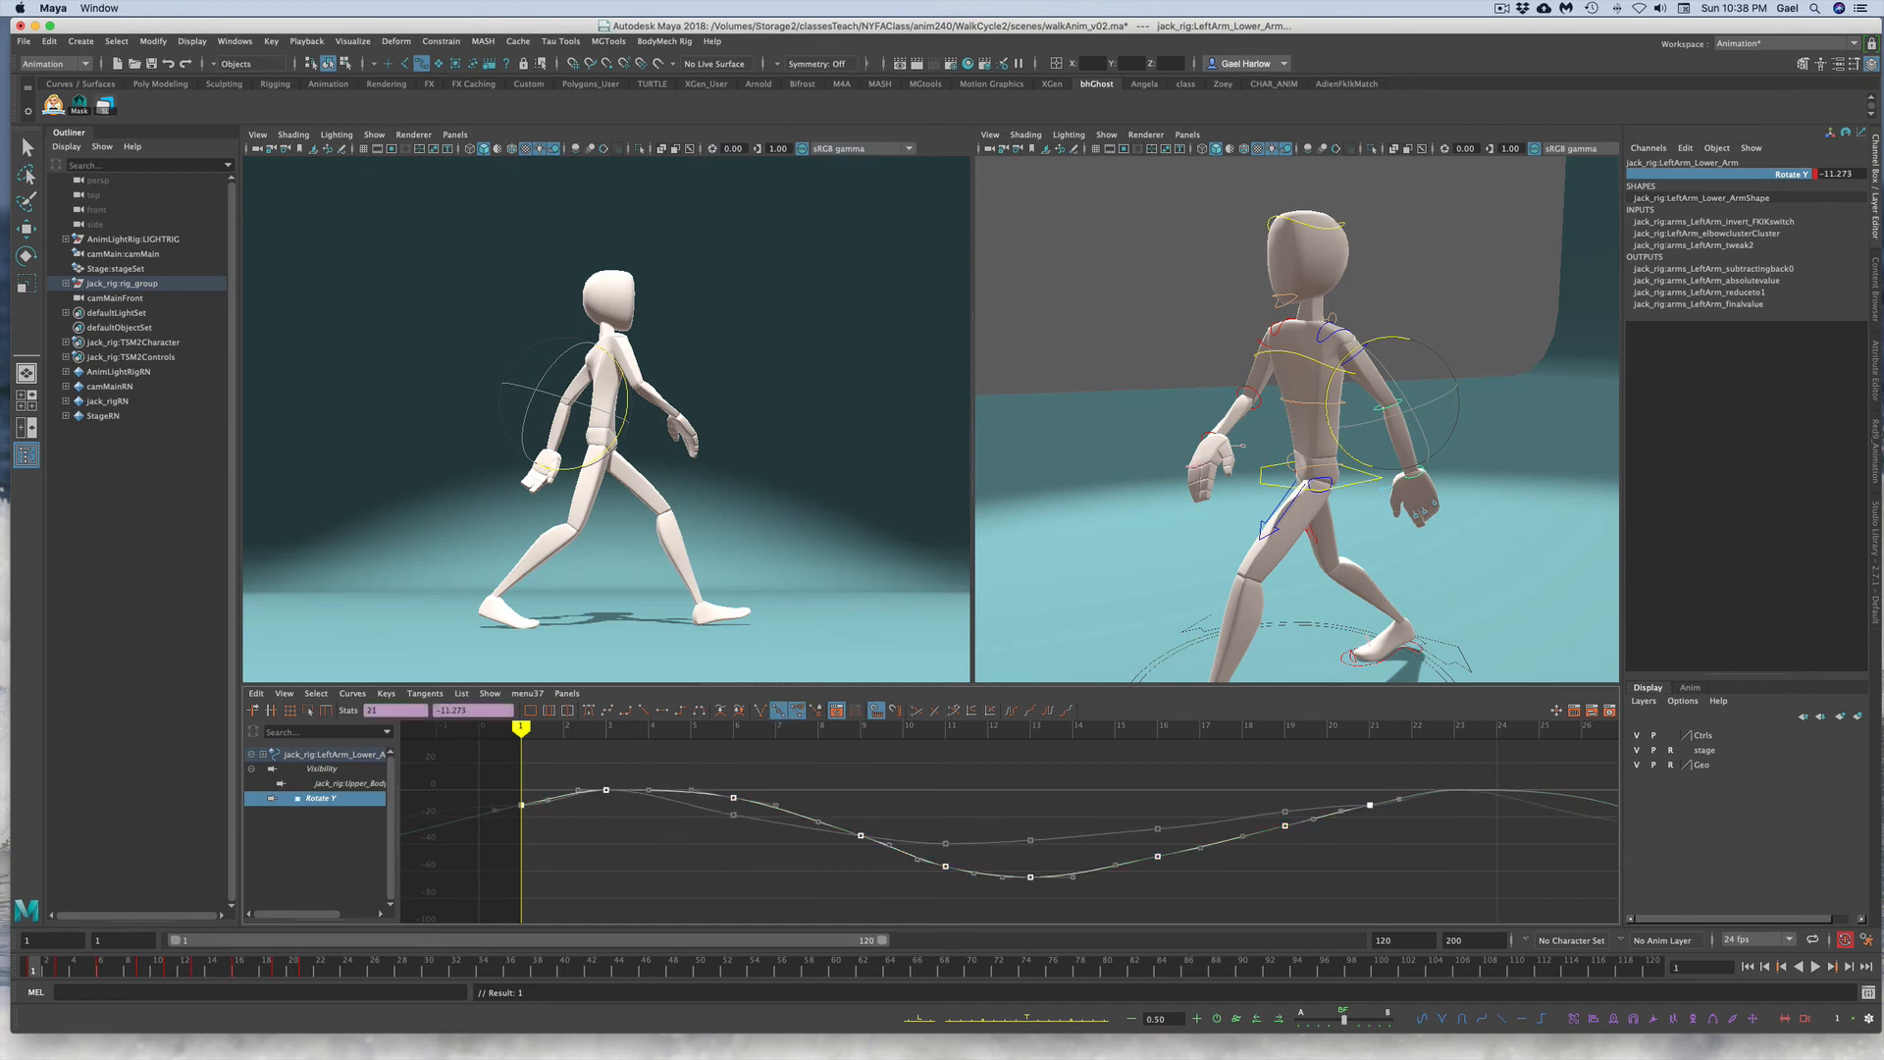
left_click(1492, 295)
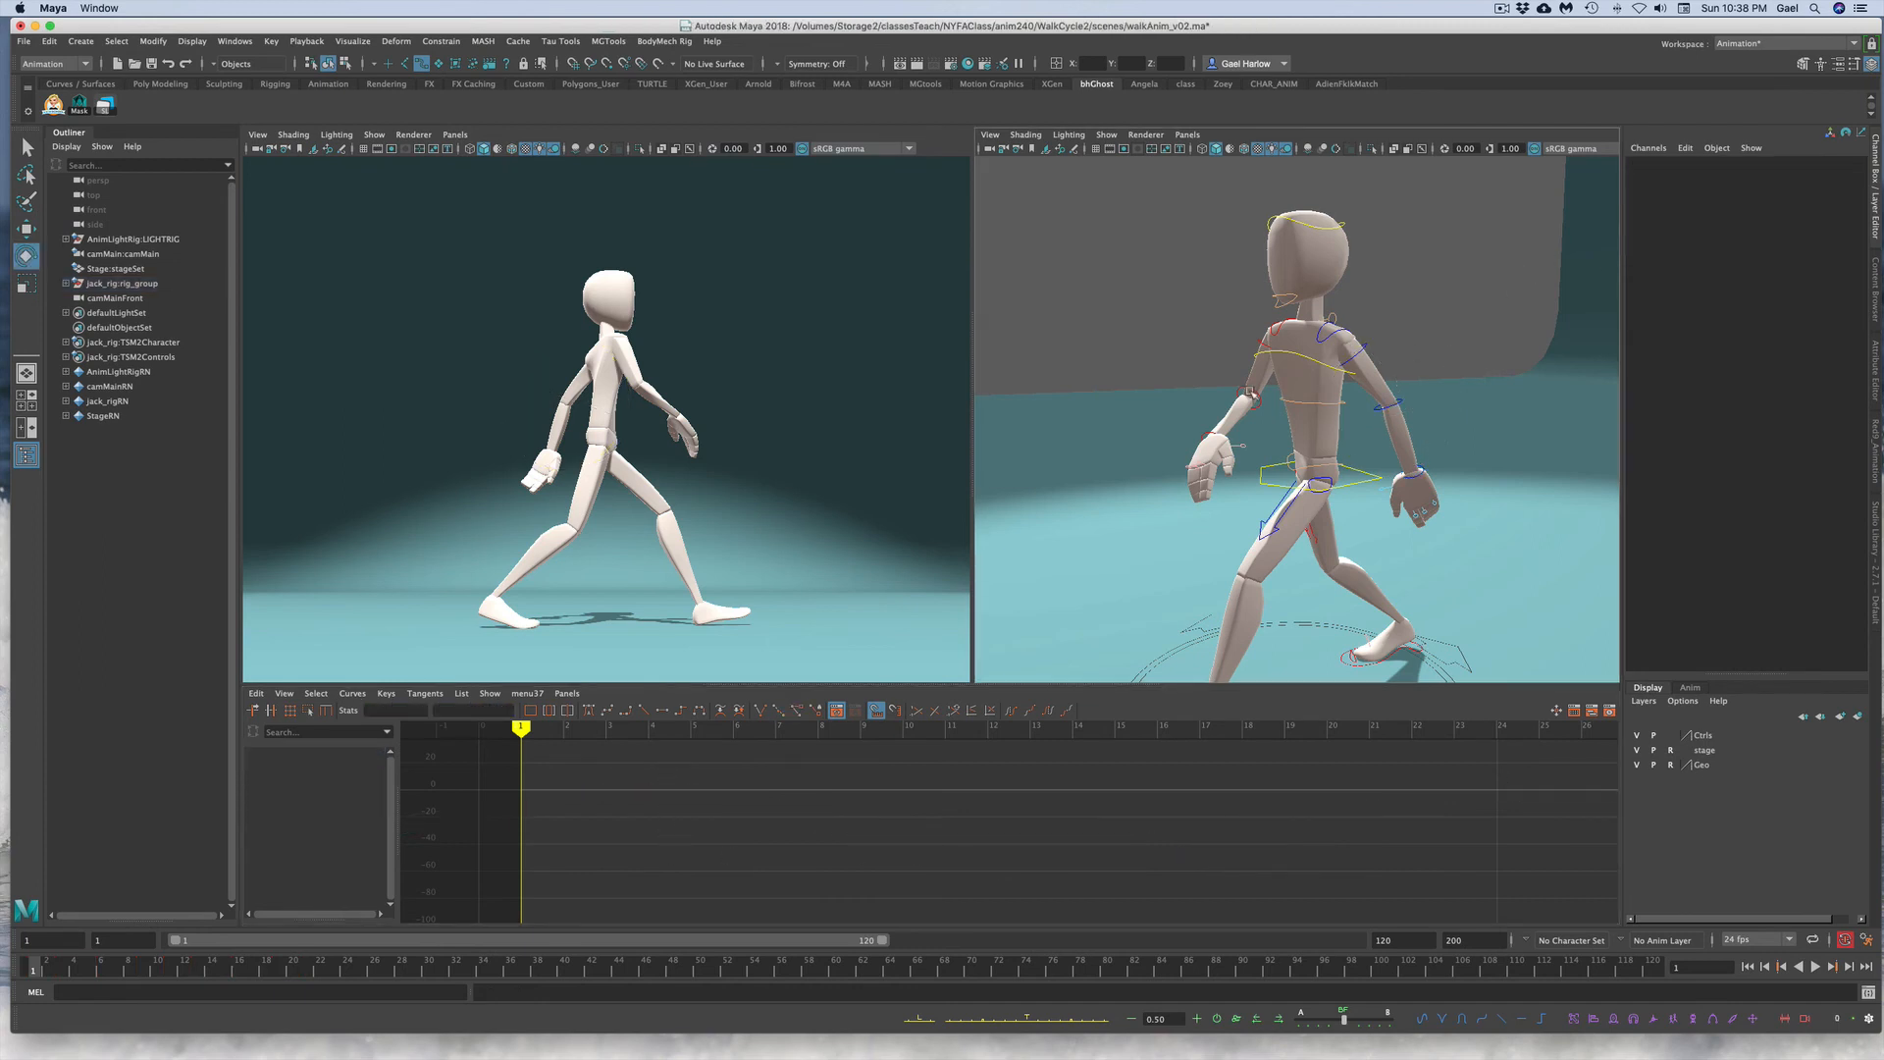
left_click(1252, 395)
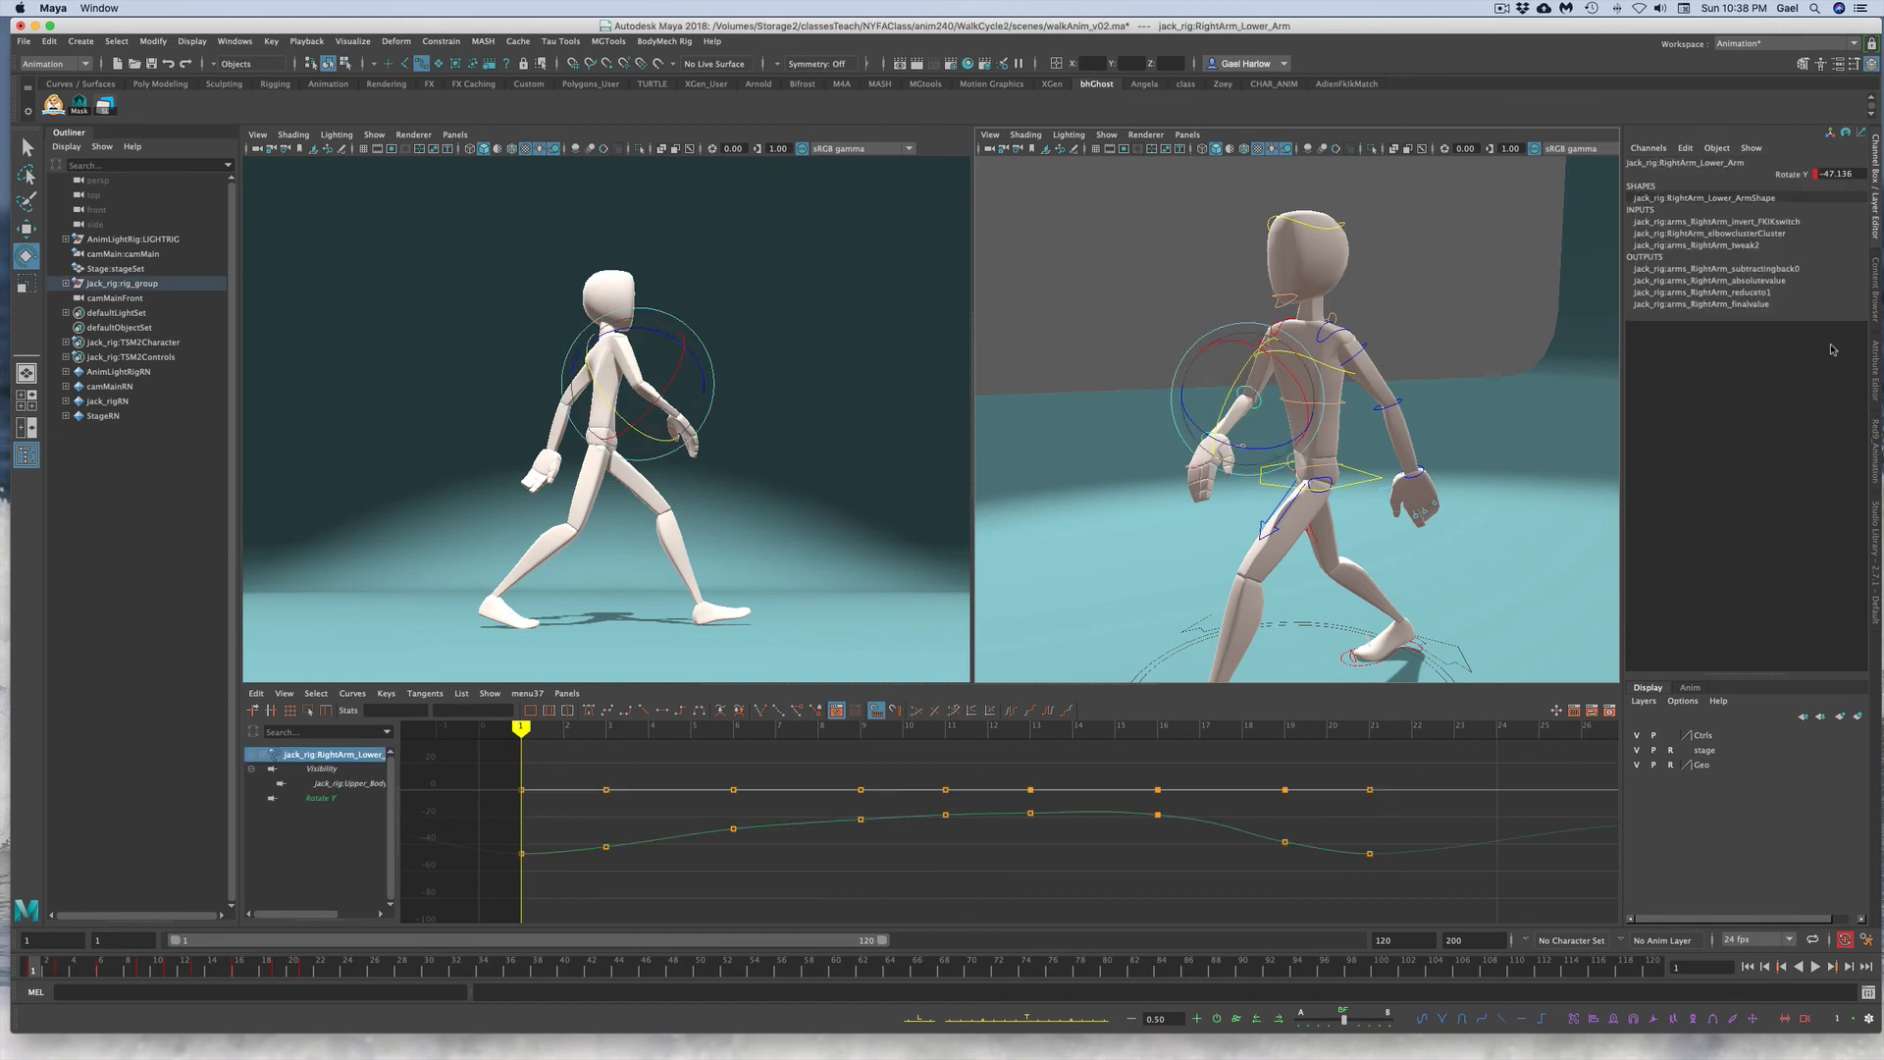
left_click(1753, 174)
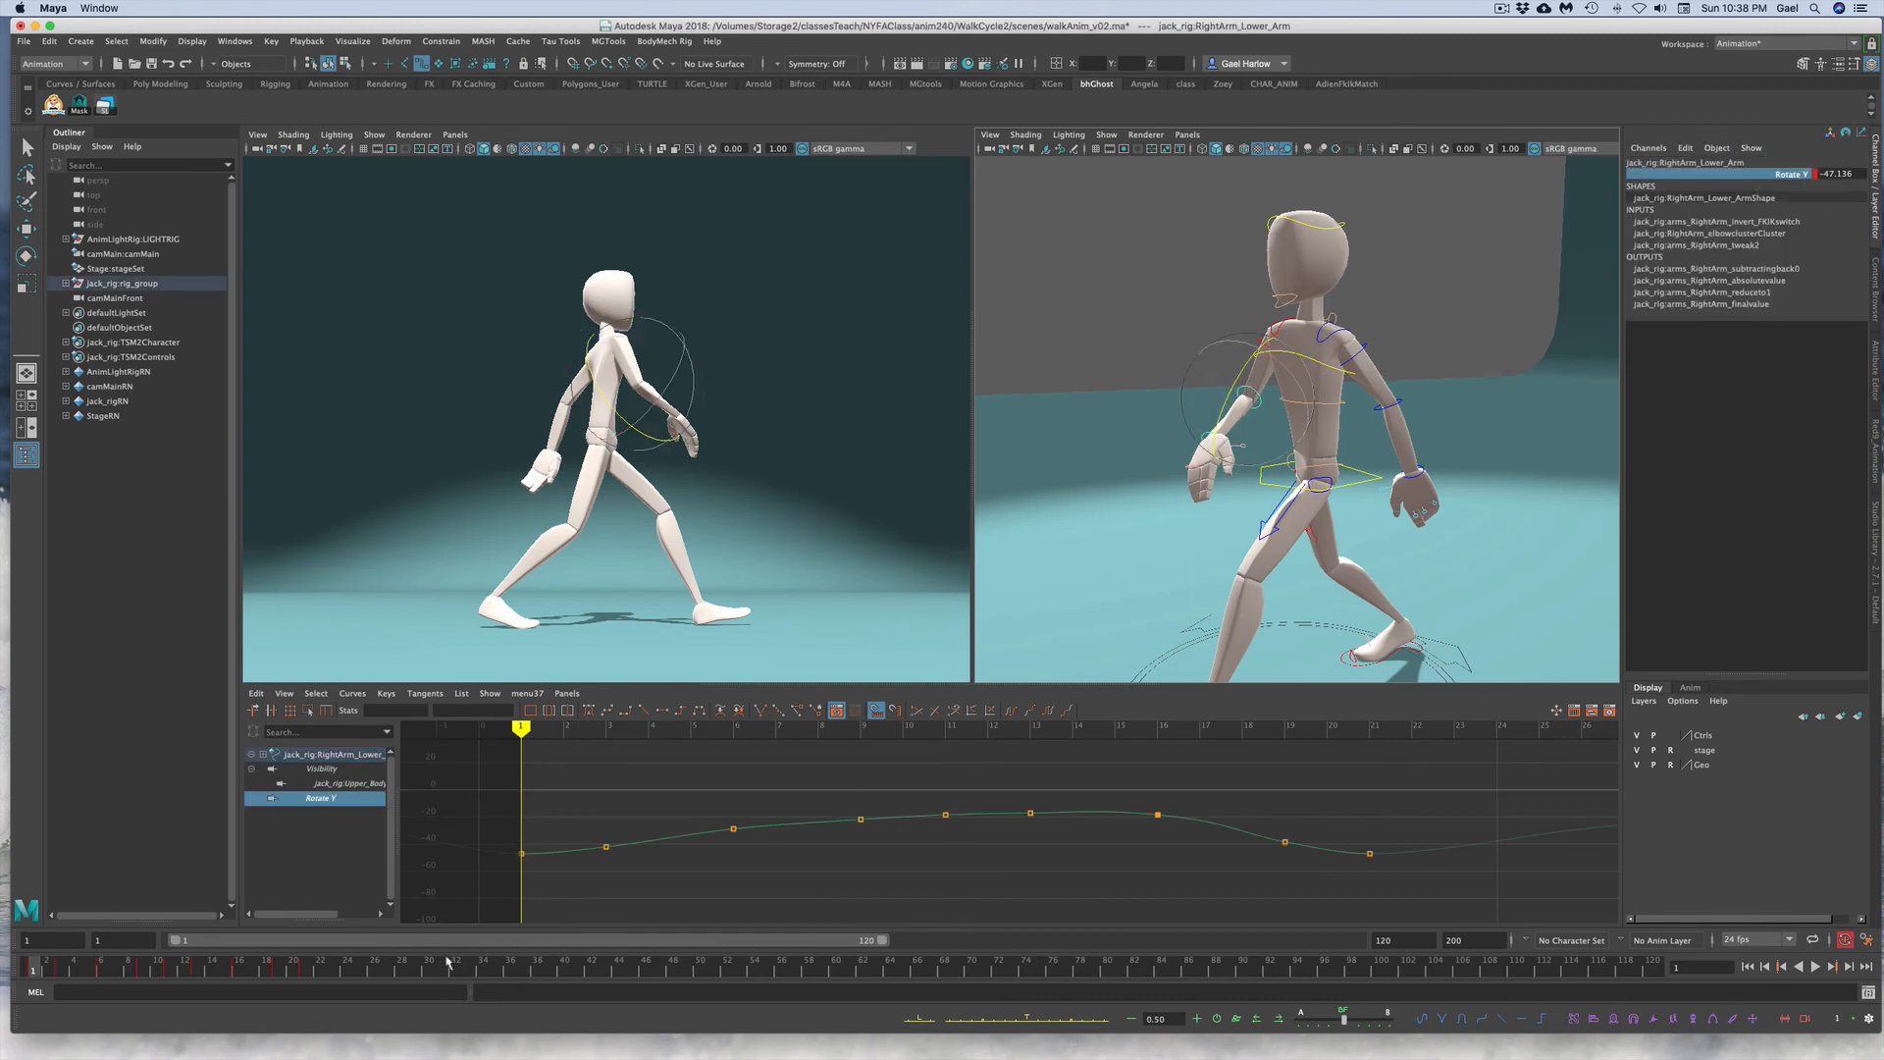
left_click(171, 971)
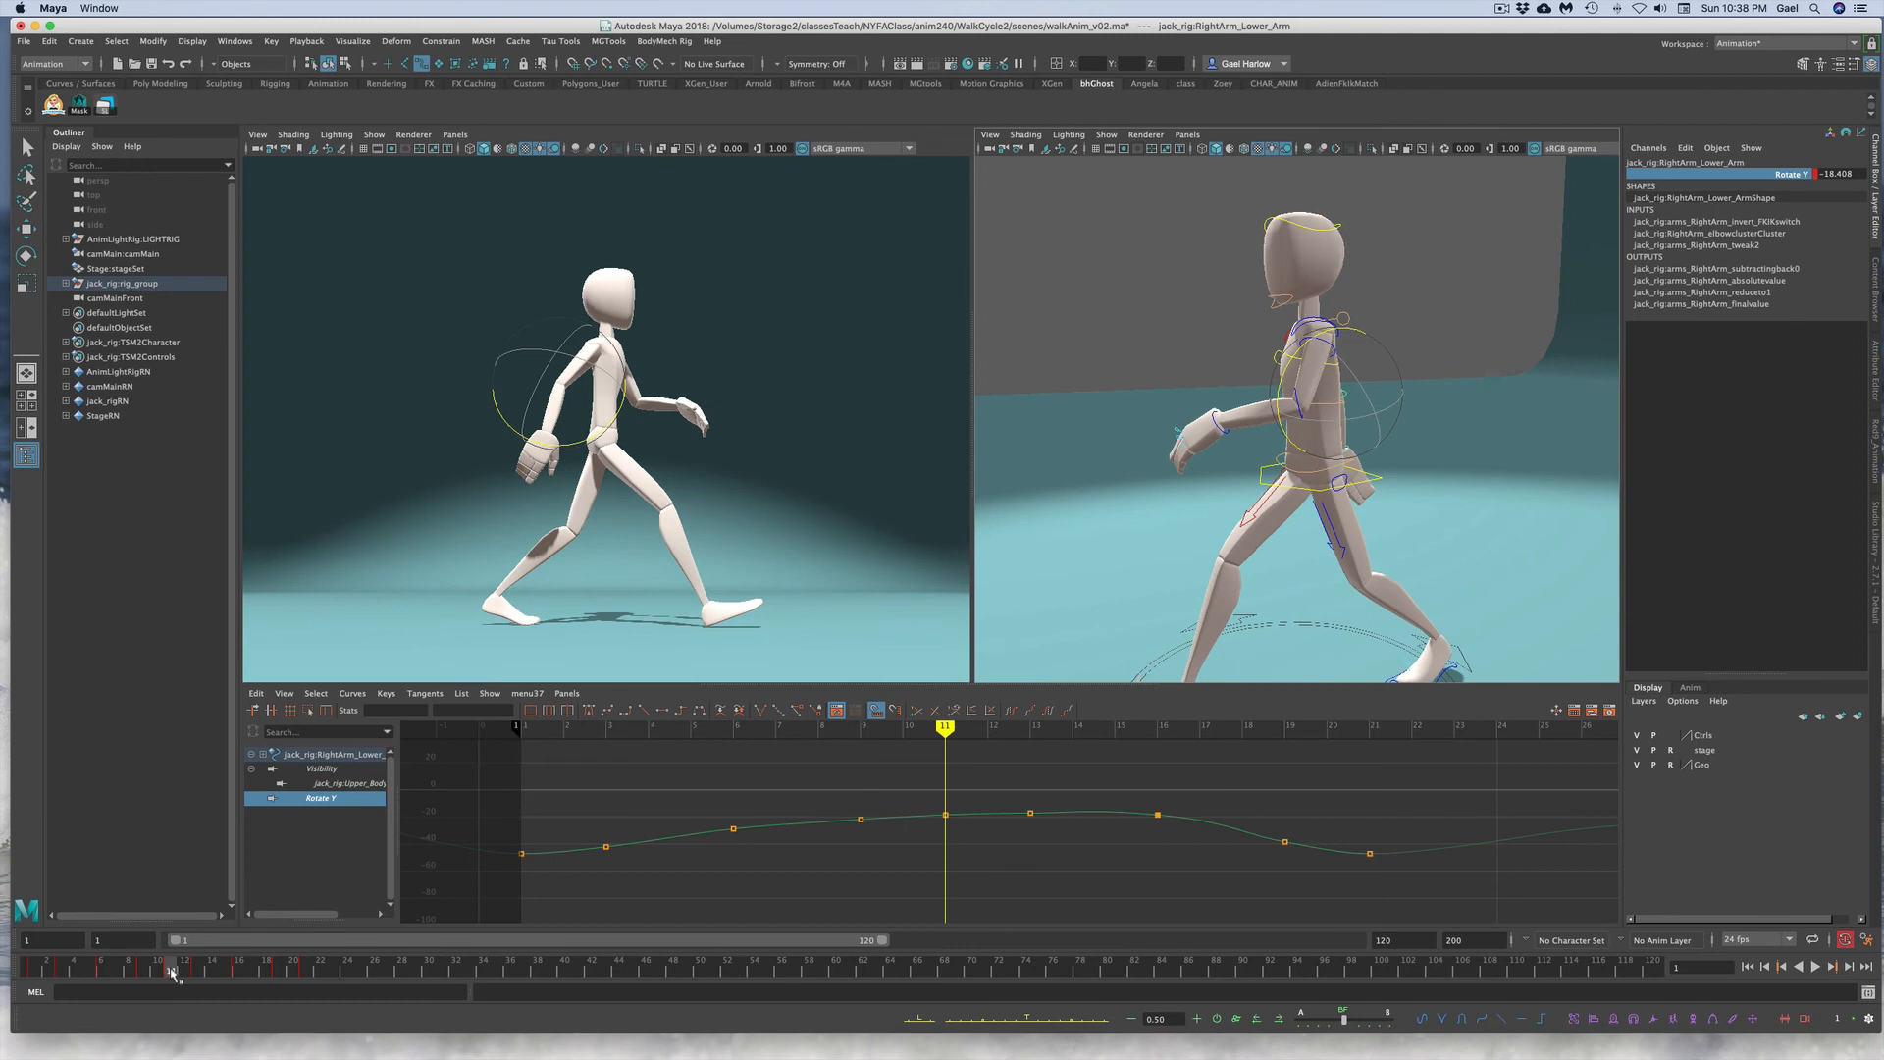
left_click_drag(475, 766, 1475, 927)
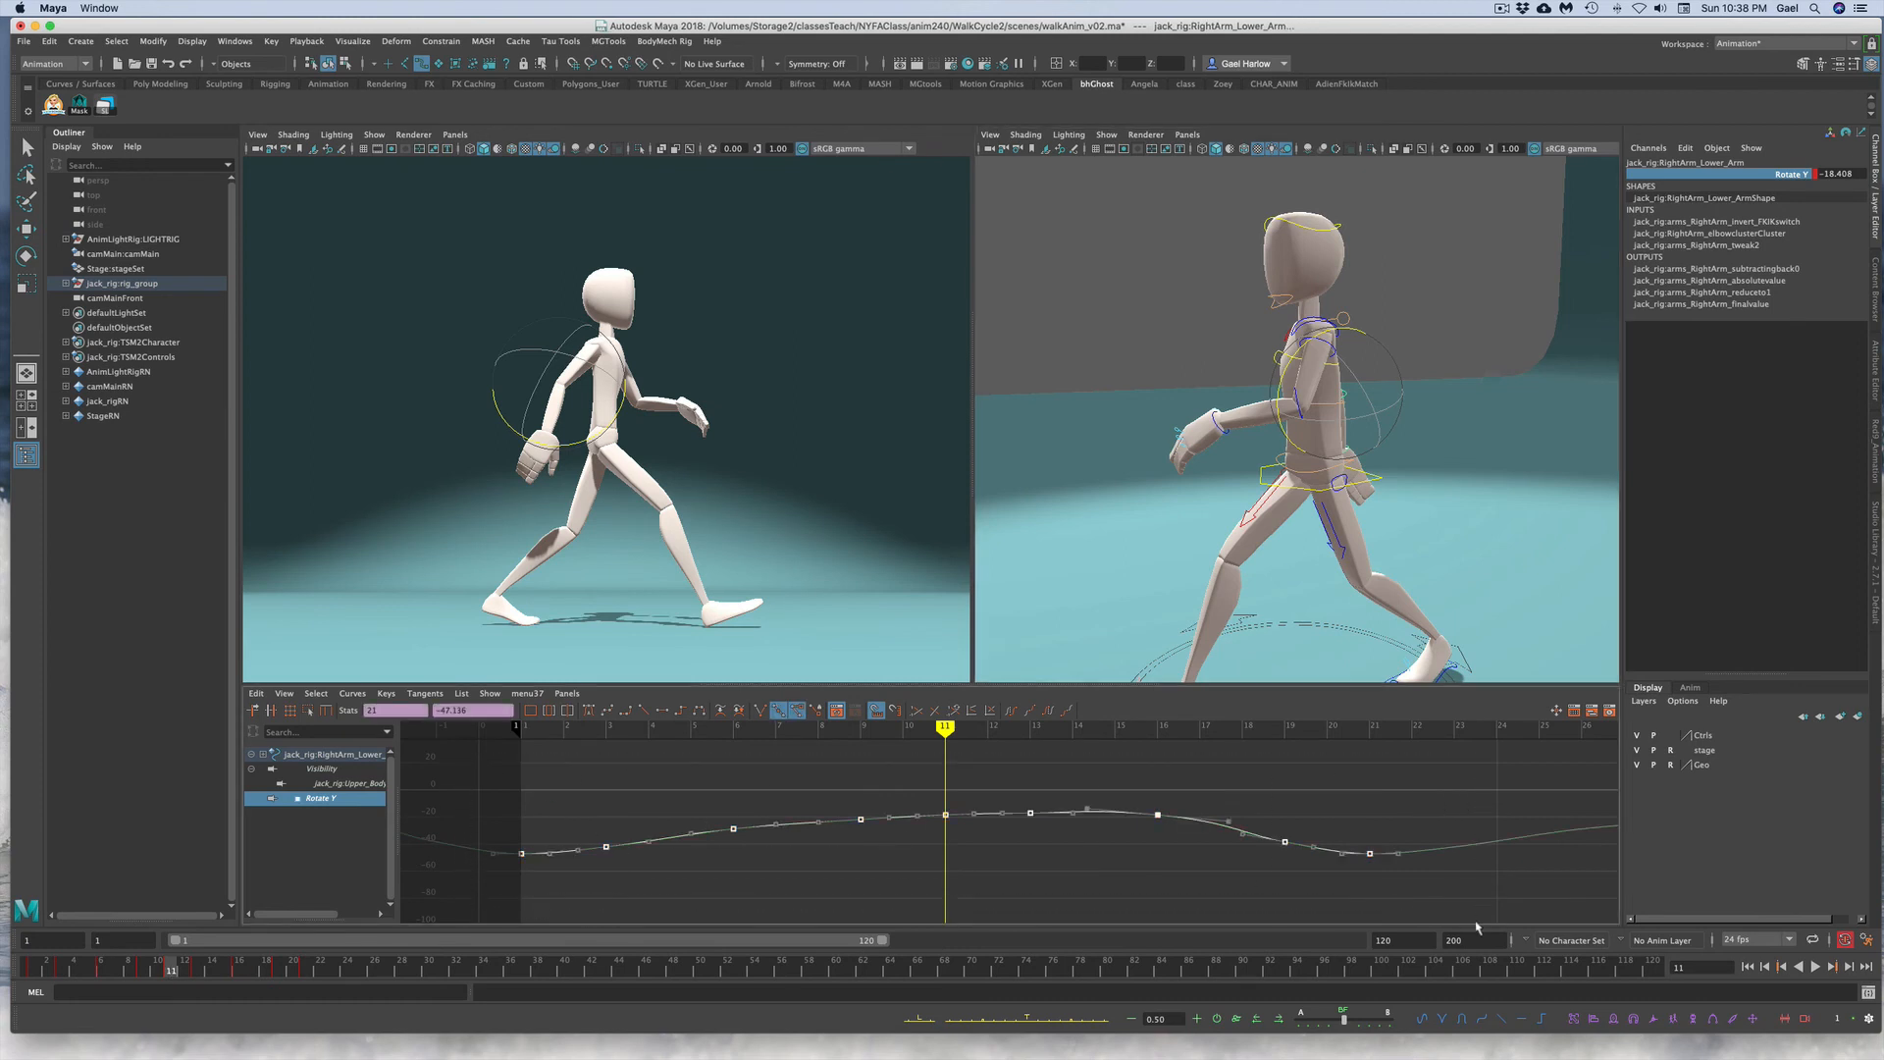
key("Delete")
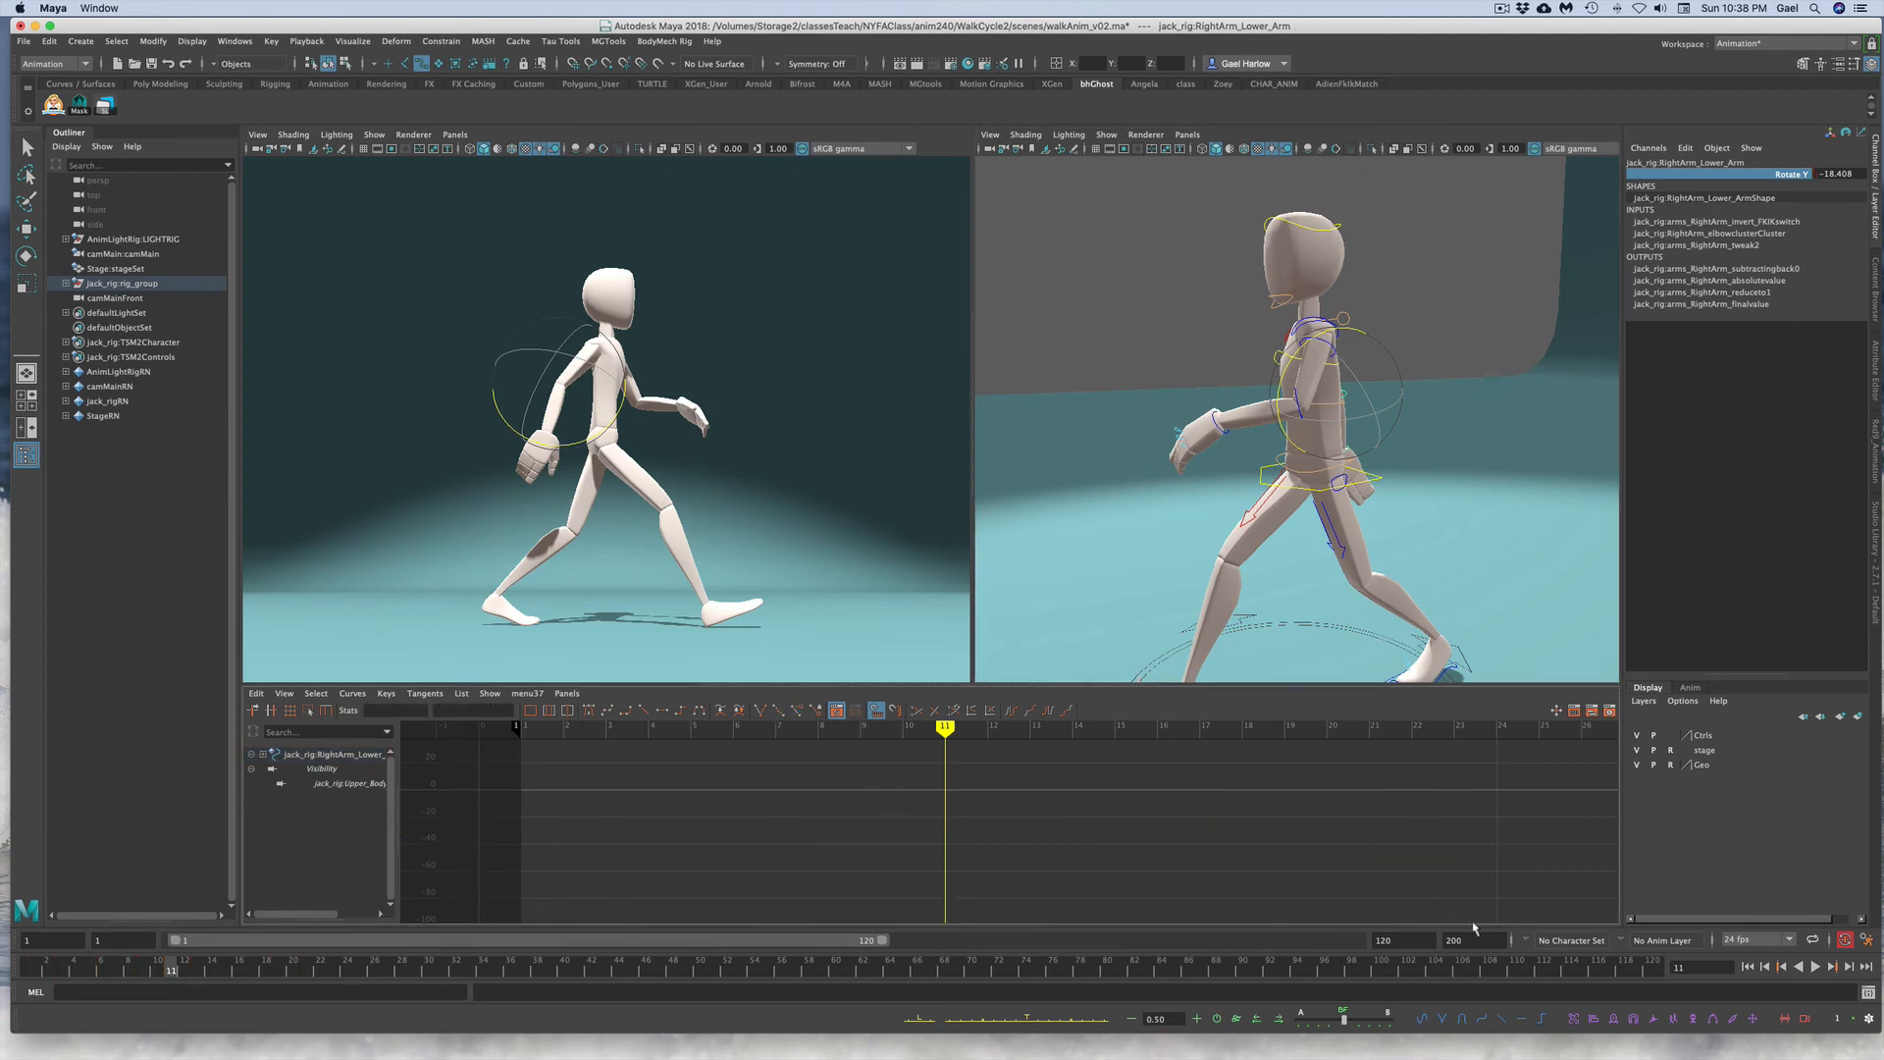
key("ctrl+z")
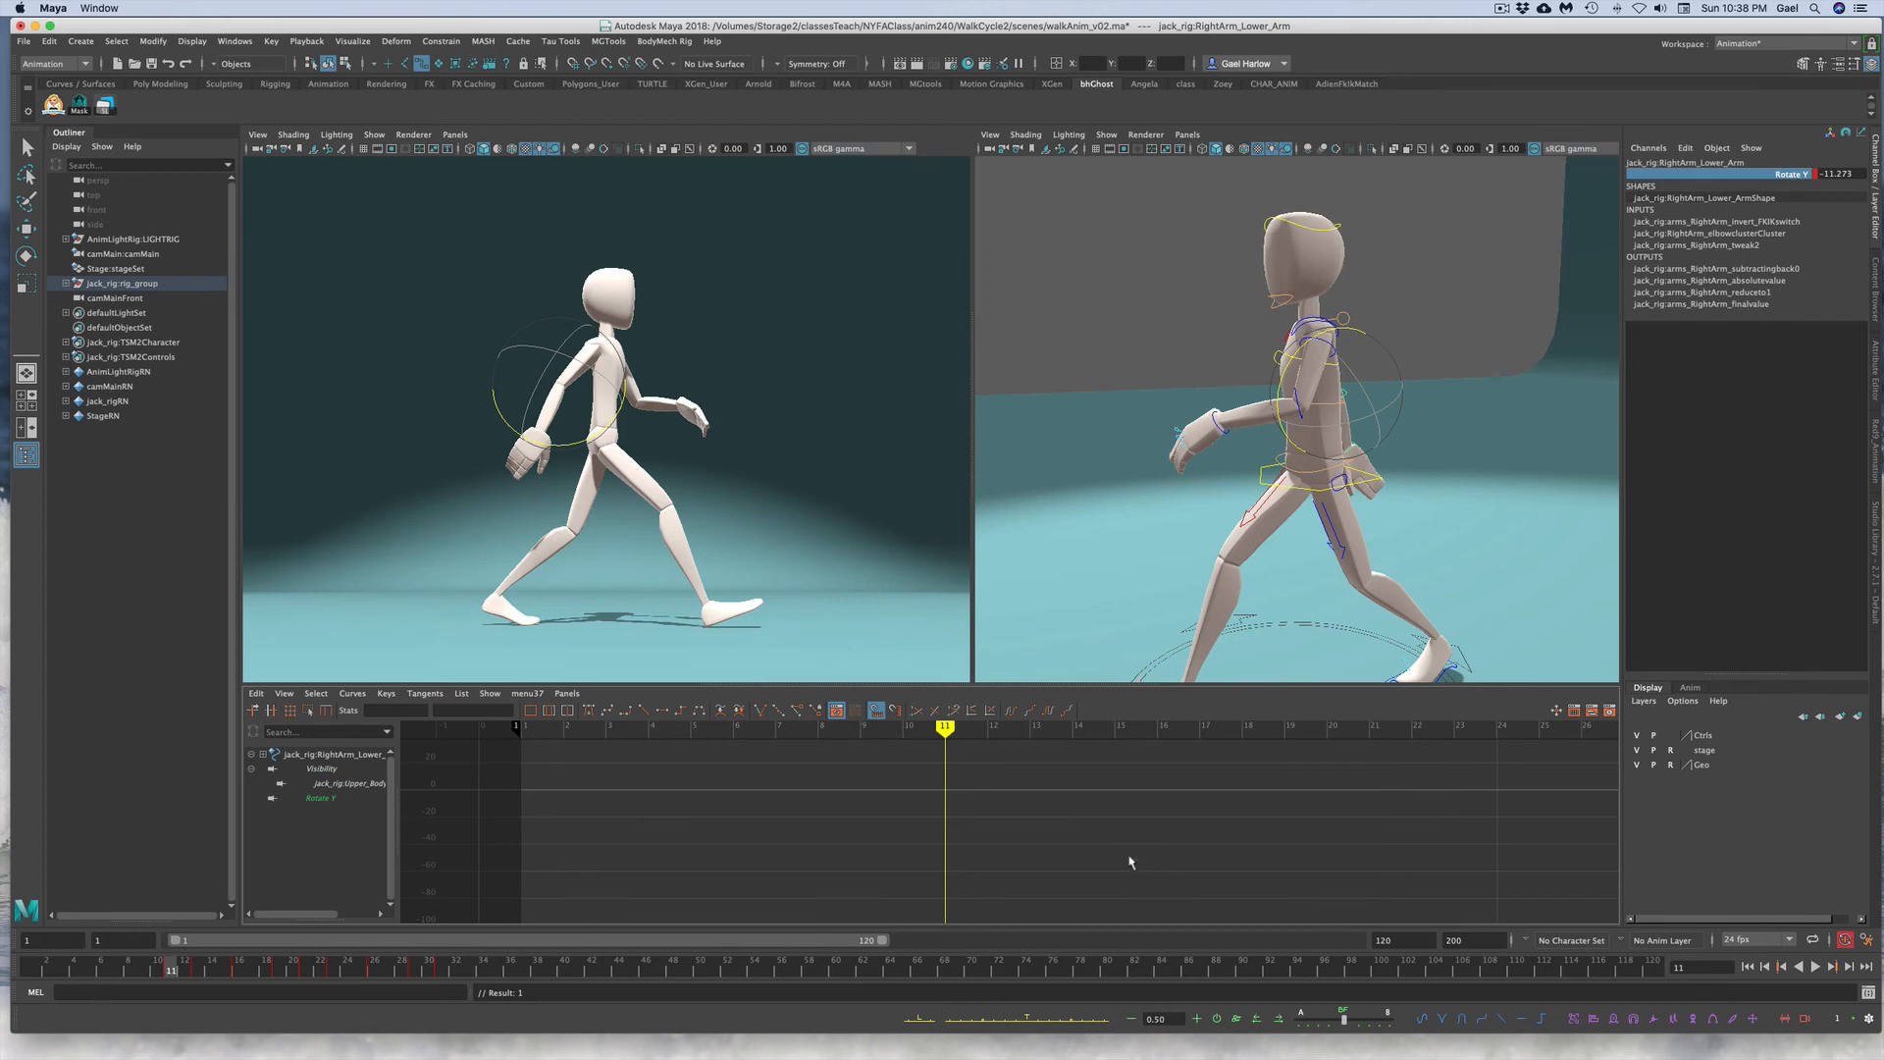
Step: Play back the full walk cycle to review the arms, then deselect everything
key("a")
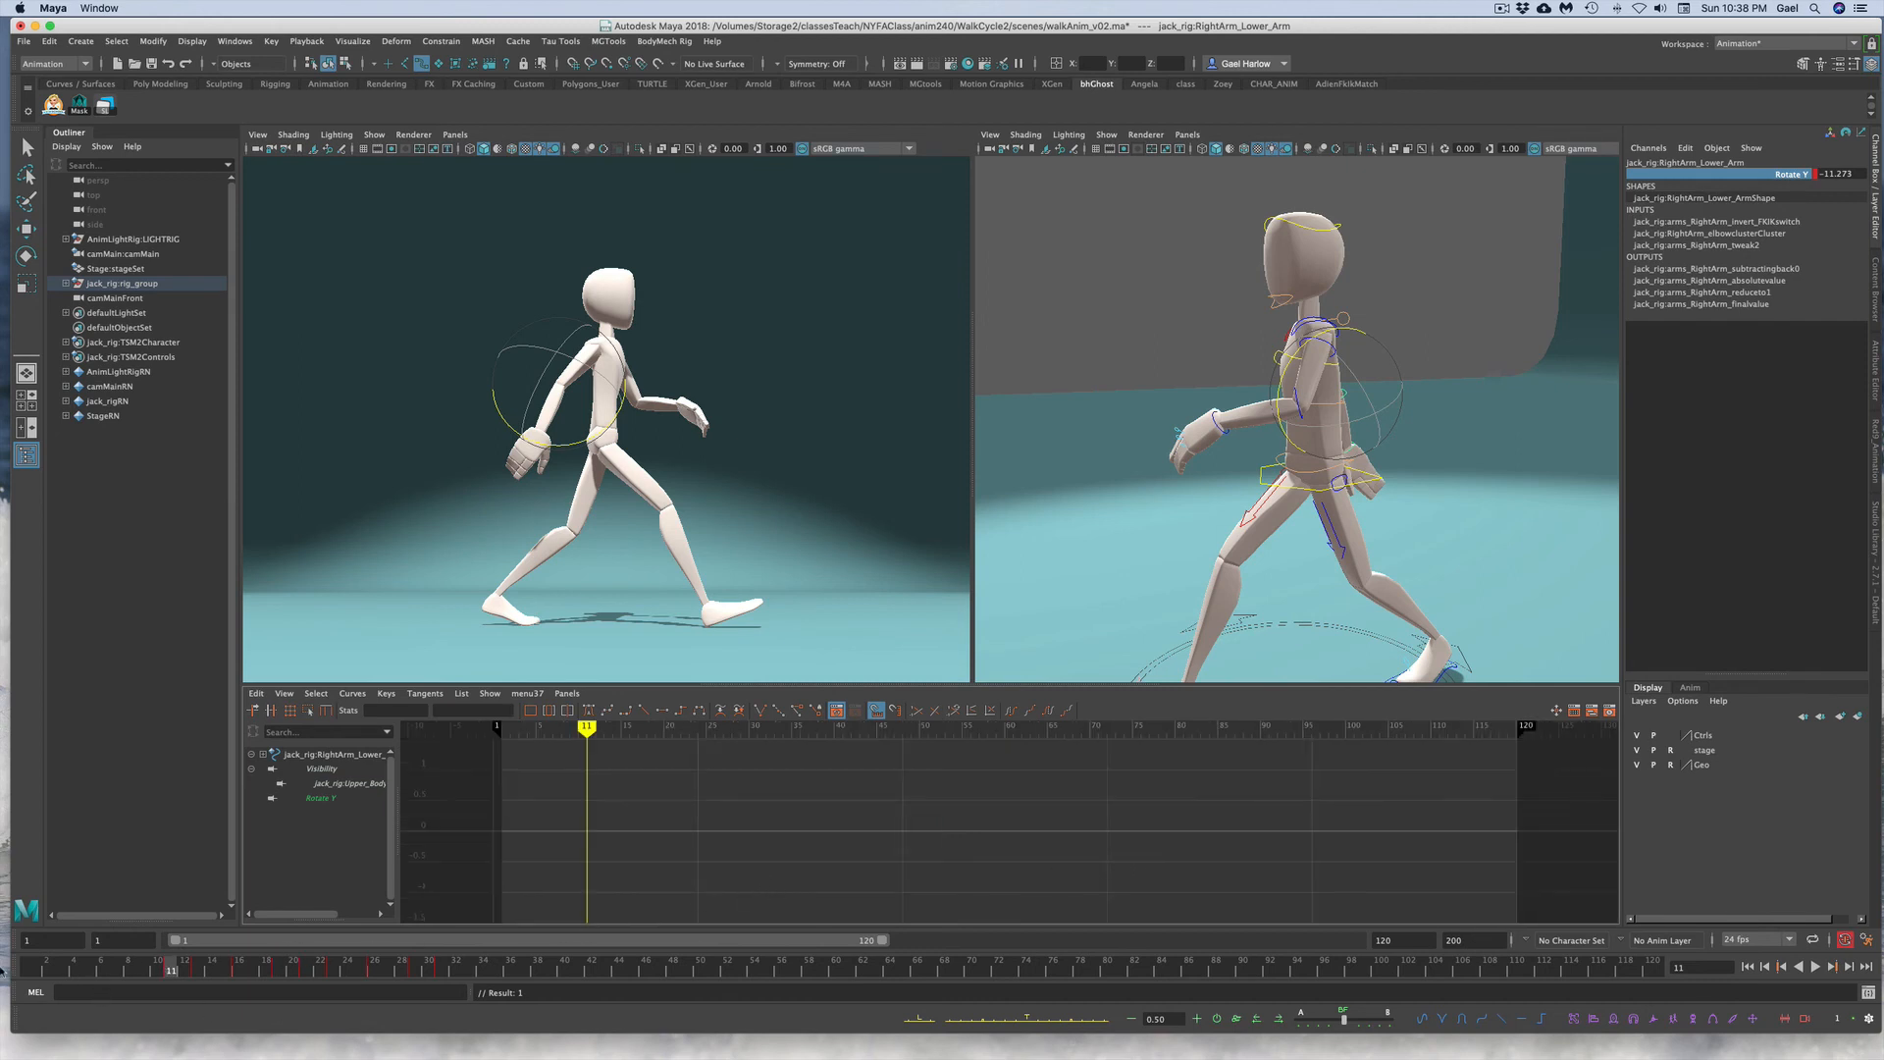
key("alt+v")
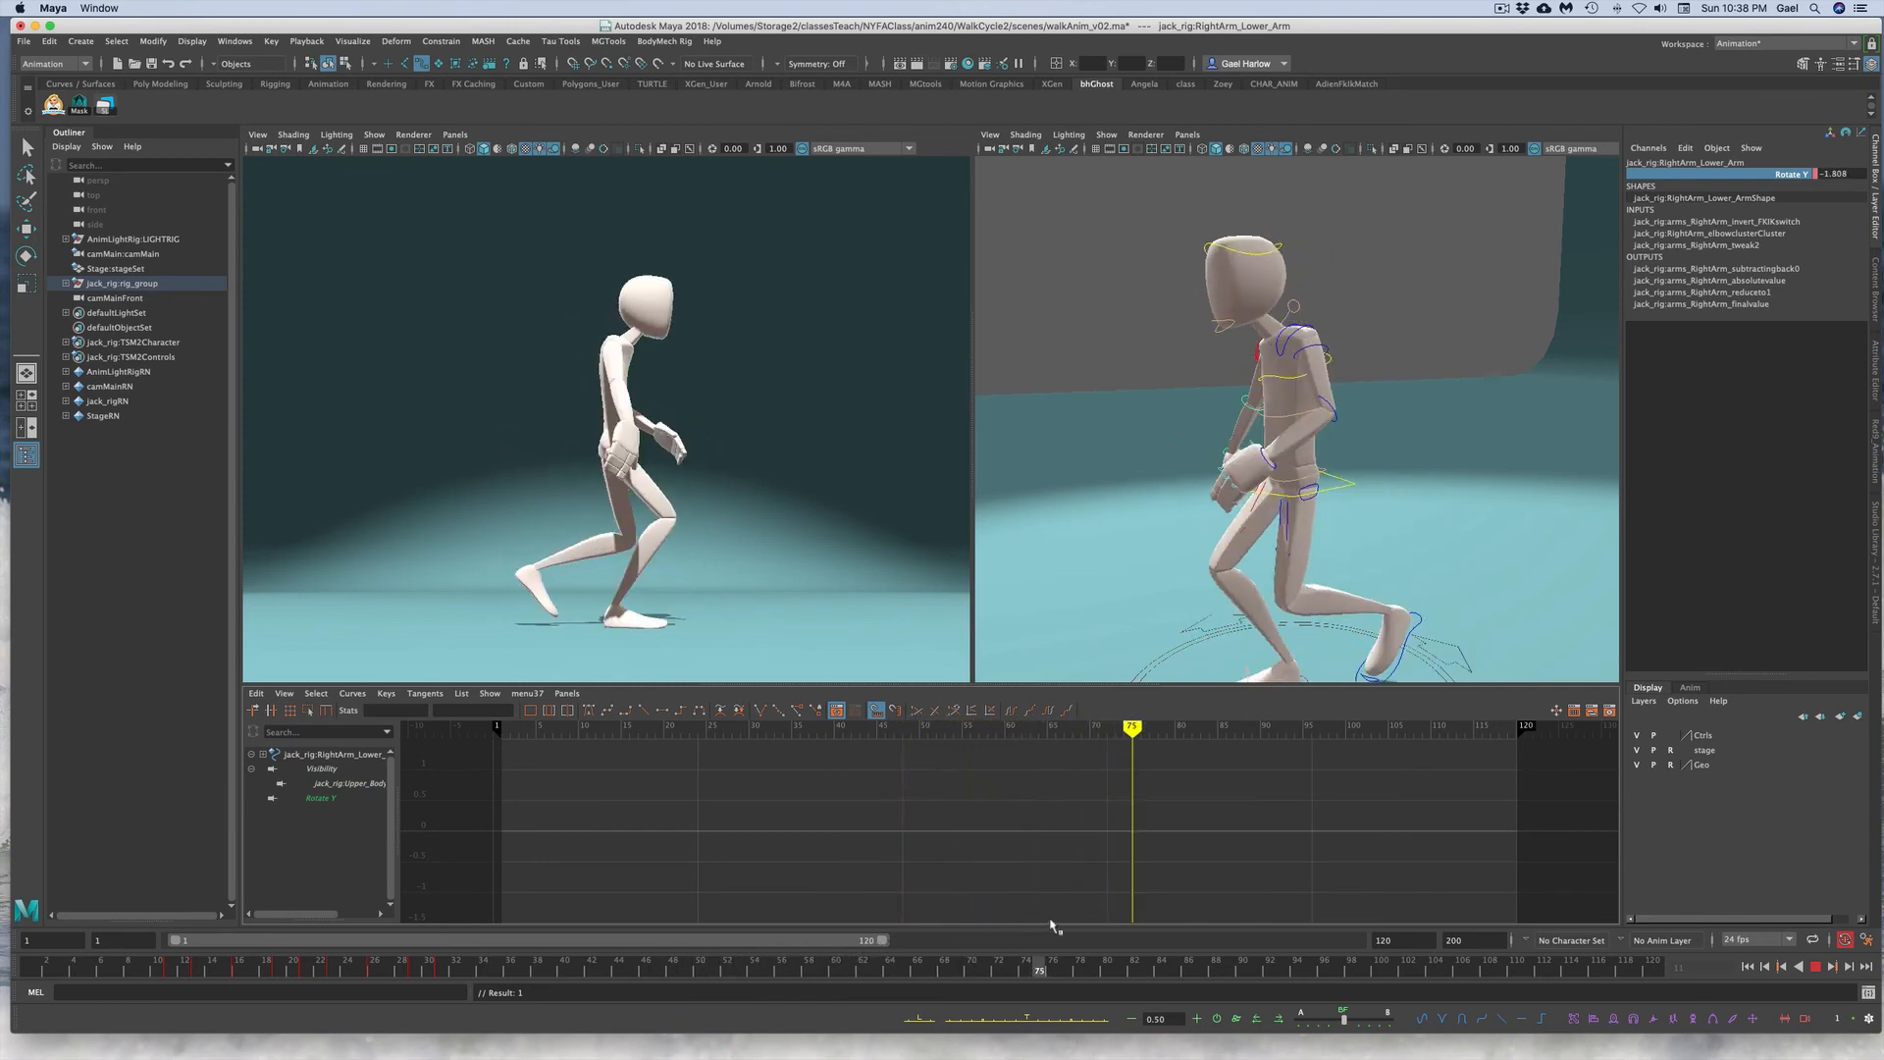
left_click_drag(1240, 921, 461, 913)
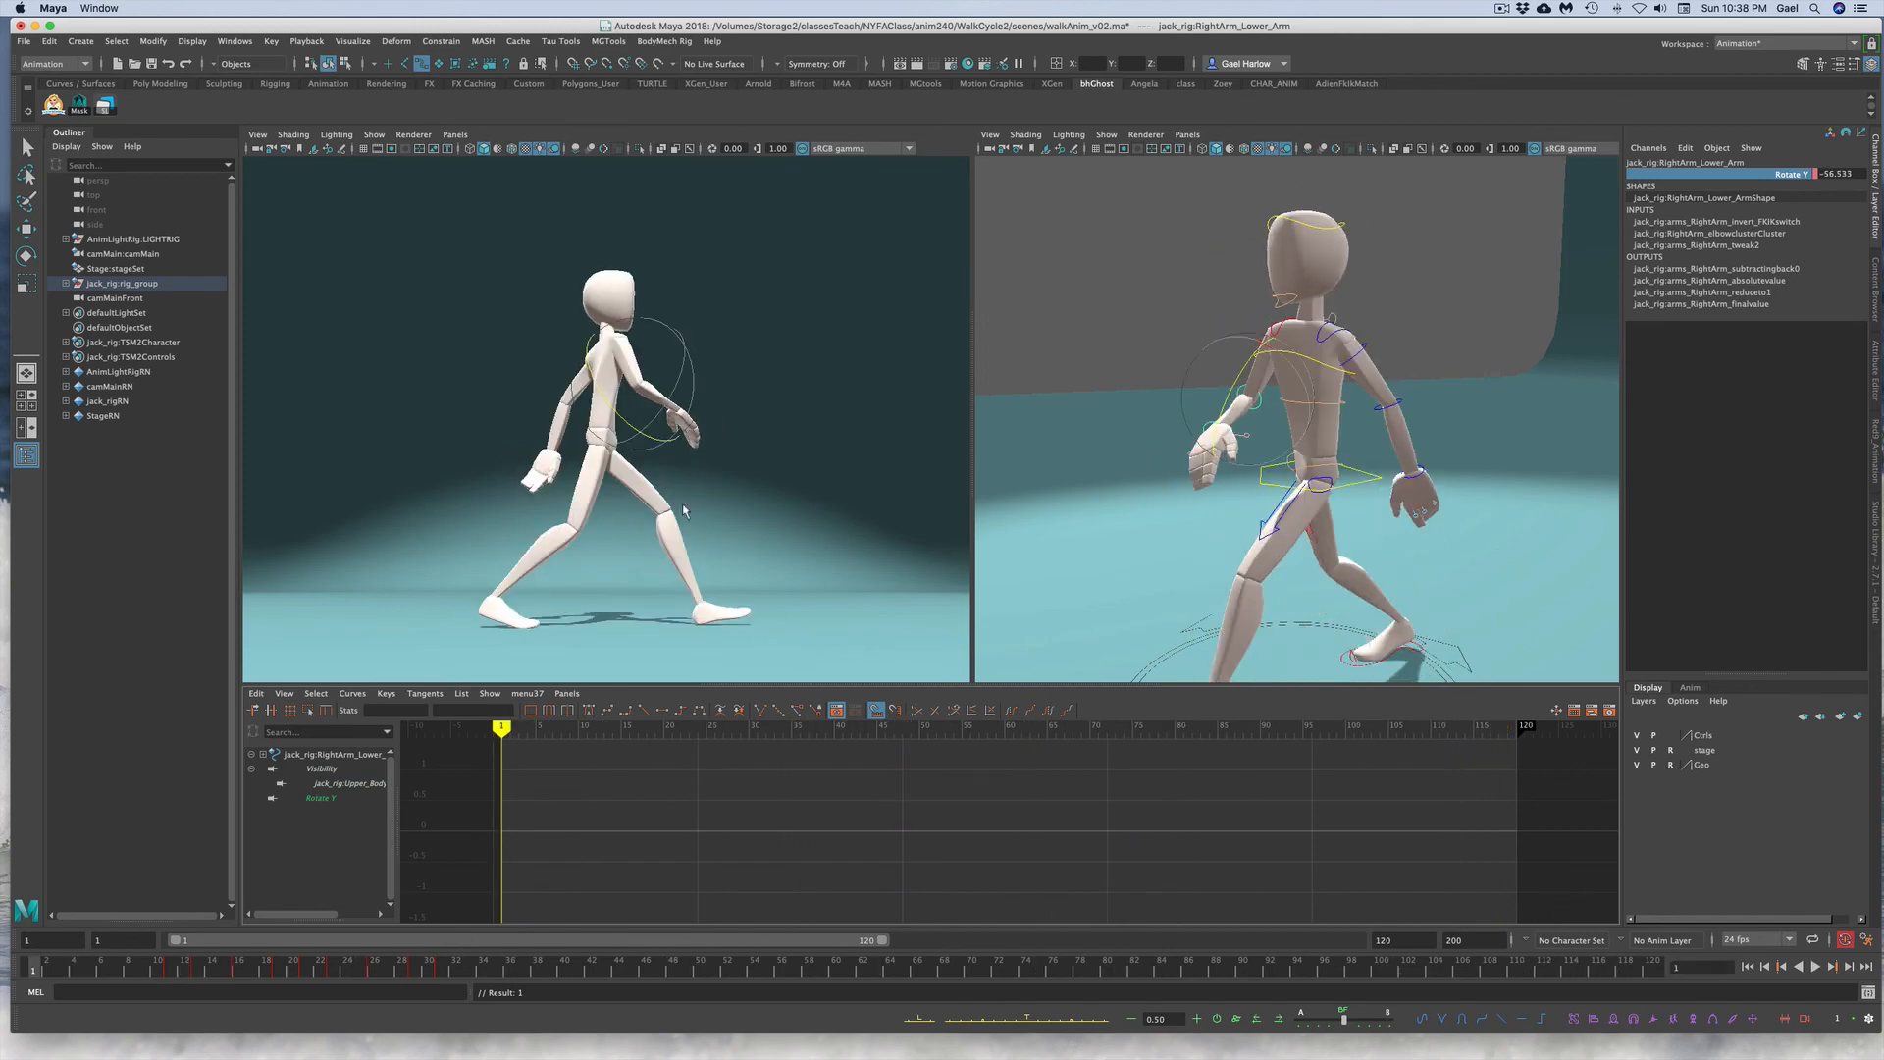
left_click(1021, 459)
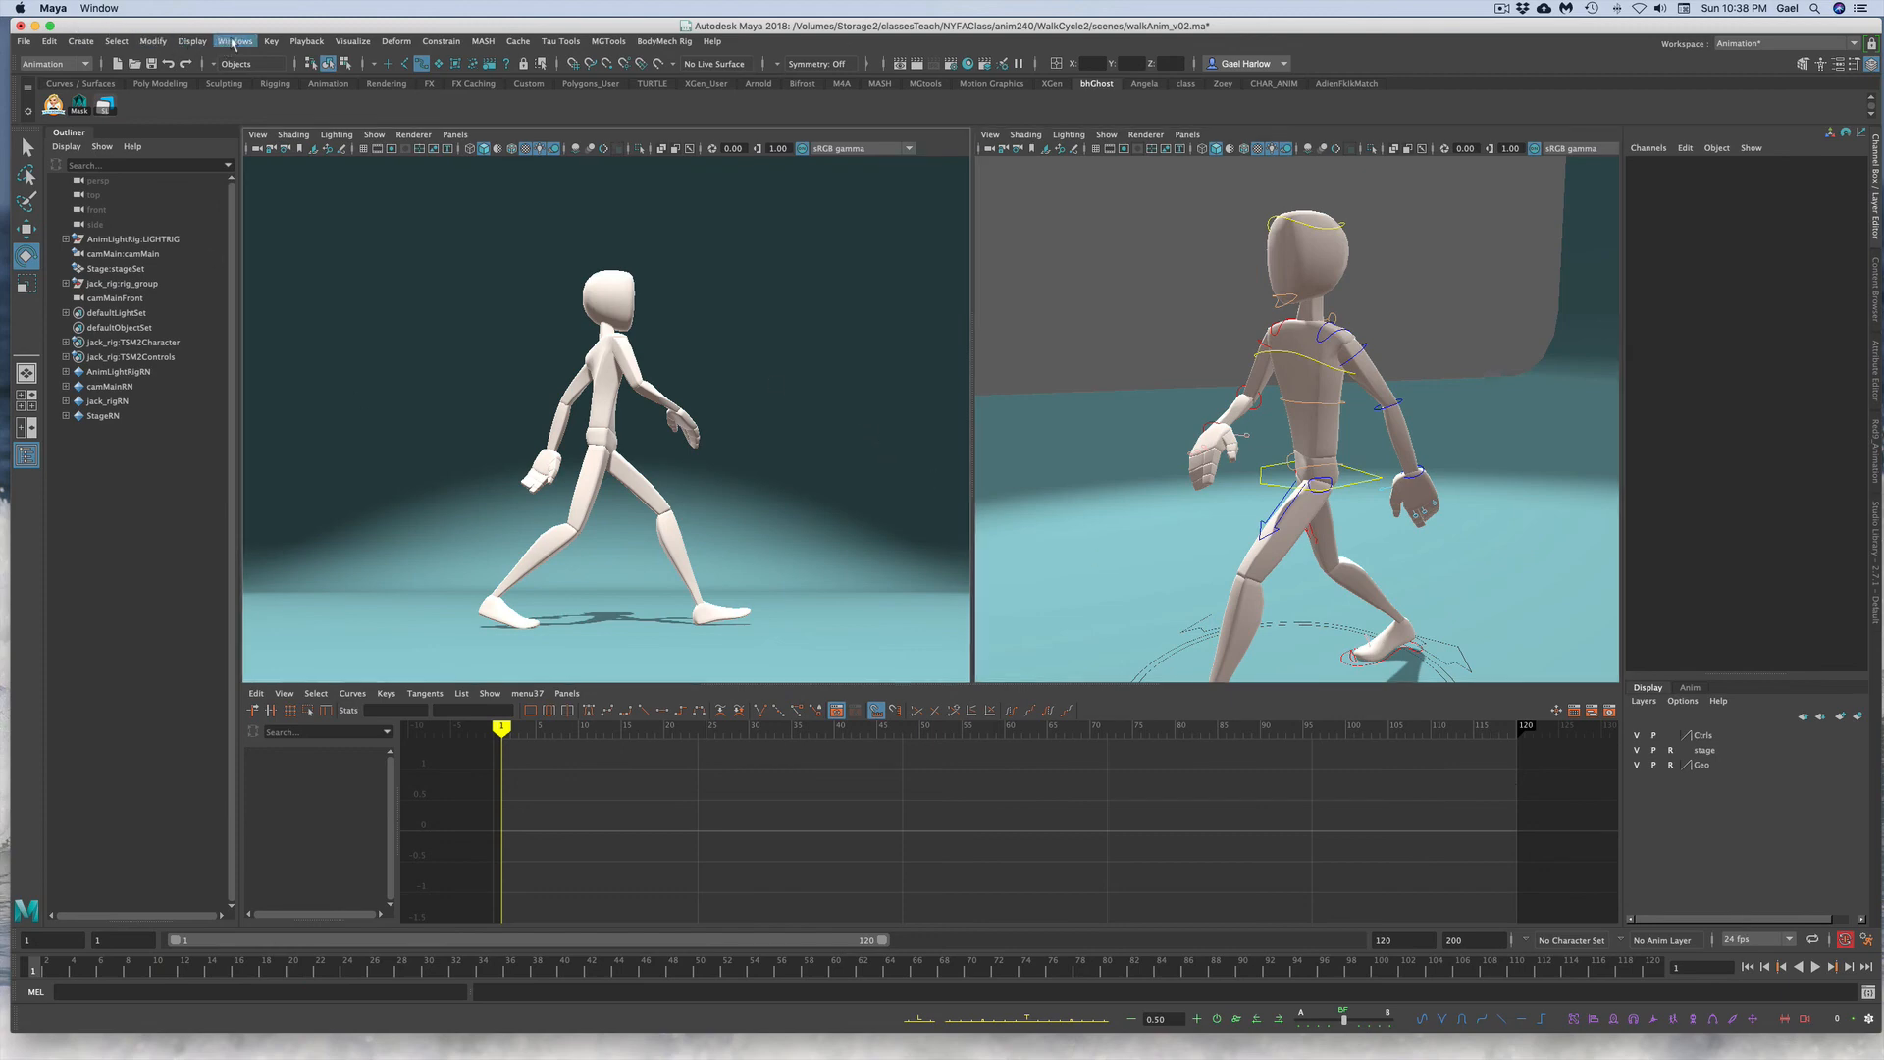
Step: Create a playblast of the walk animation and close the movie player
left_click(234, 41)
left_click(259, 230)
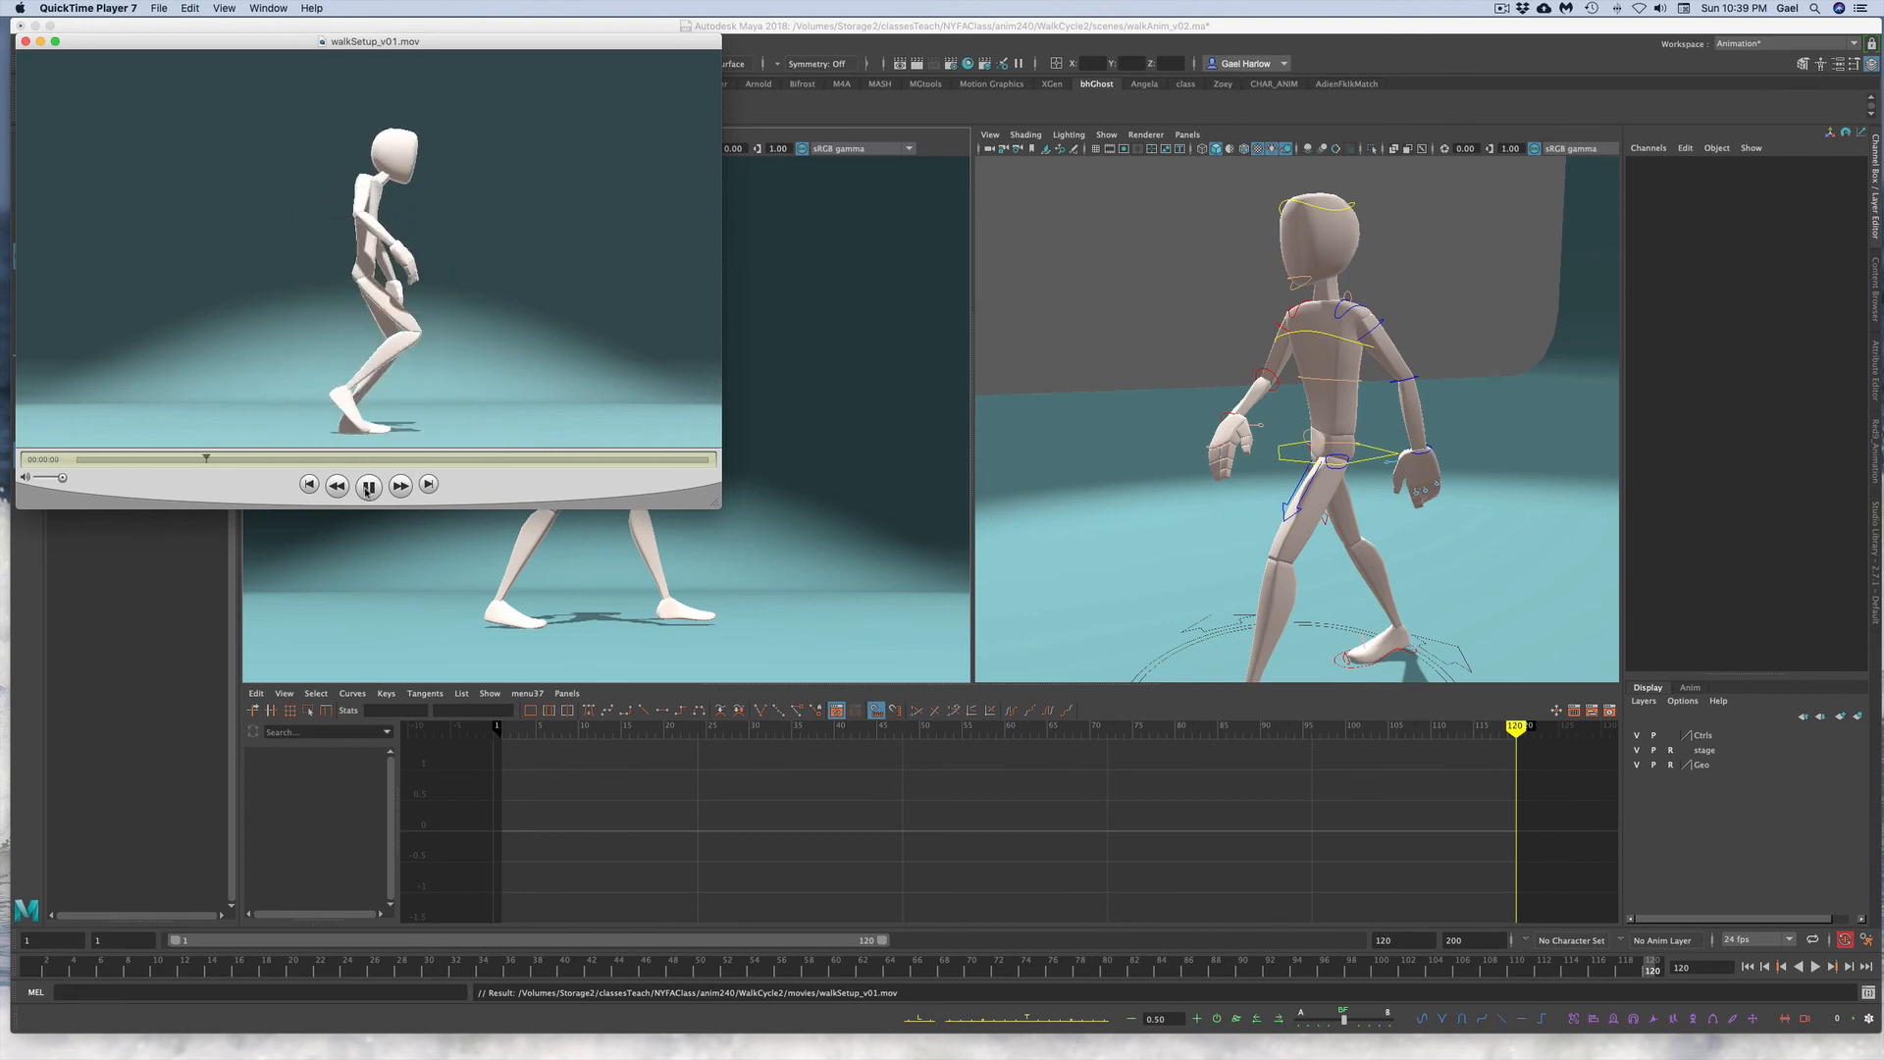
left_click(26, 42)
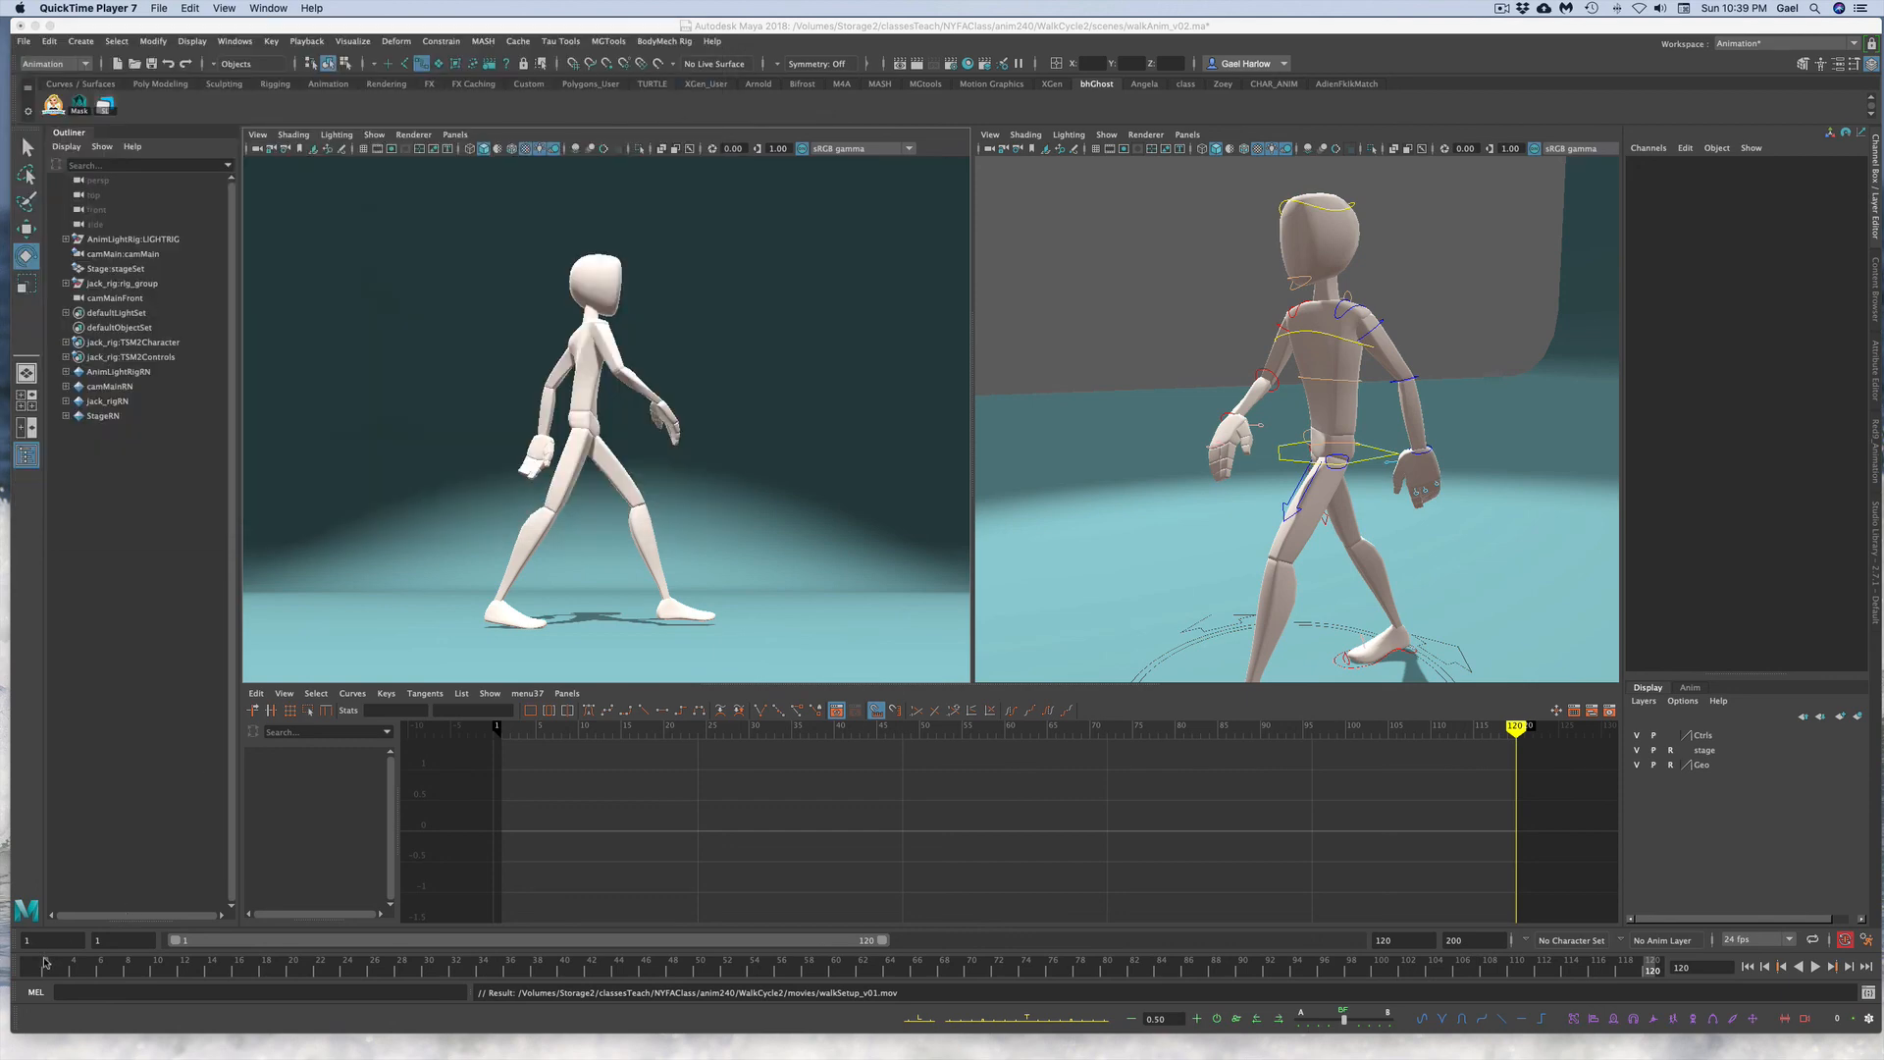
Step: Scrub through the playblast movie to review the walk
left_click_drag(46, 957, 565, 957)
Step: Select the right lower arm control and frame its Rotate Y curve in the Graph Editor
left_click(1219, 410)
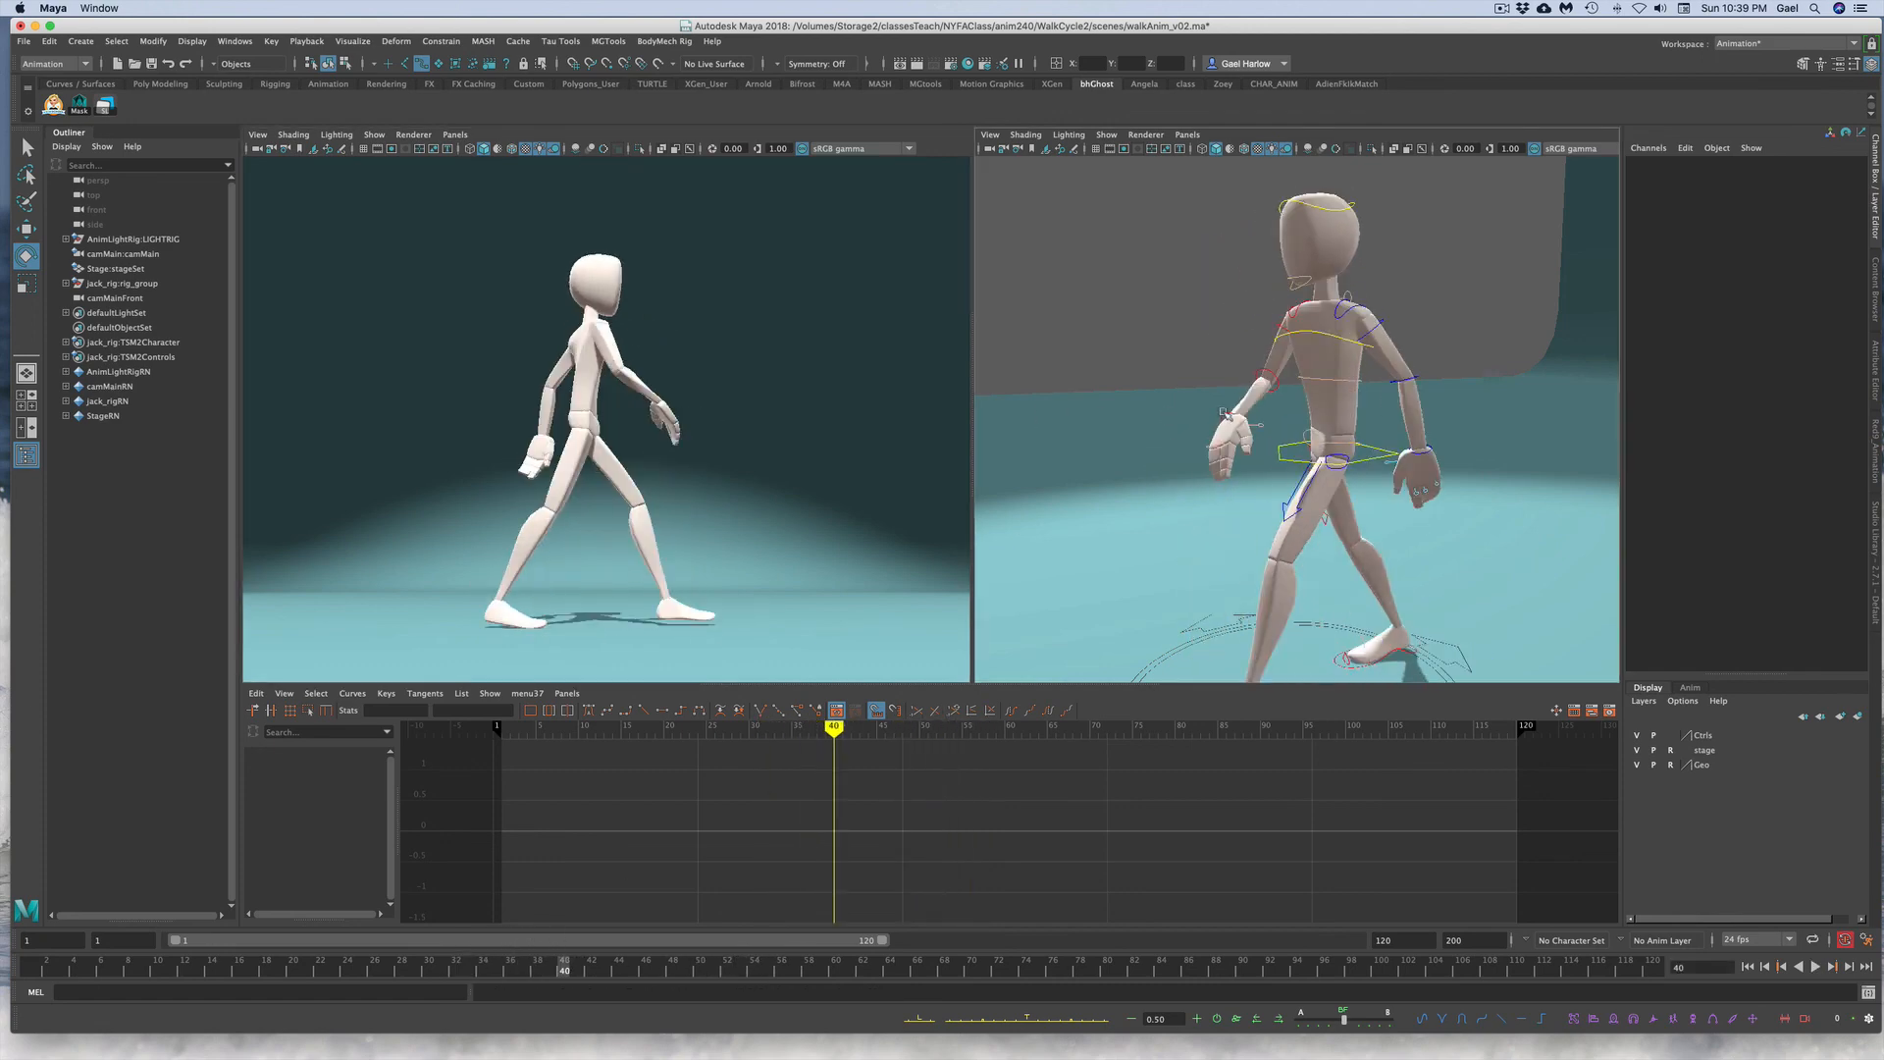
left_click(1224, 413)
left_click(1244, 324)
left_click(1268, 376)
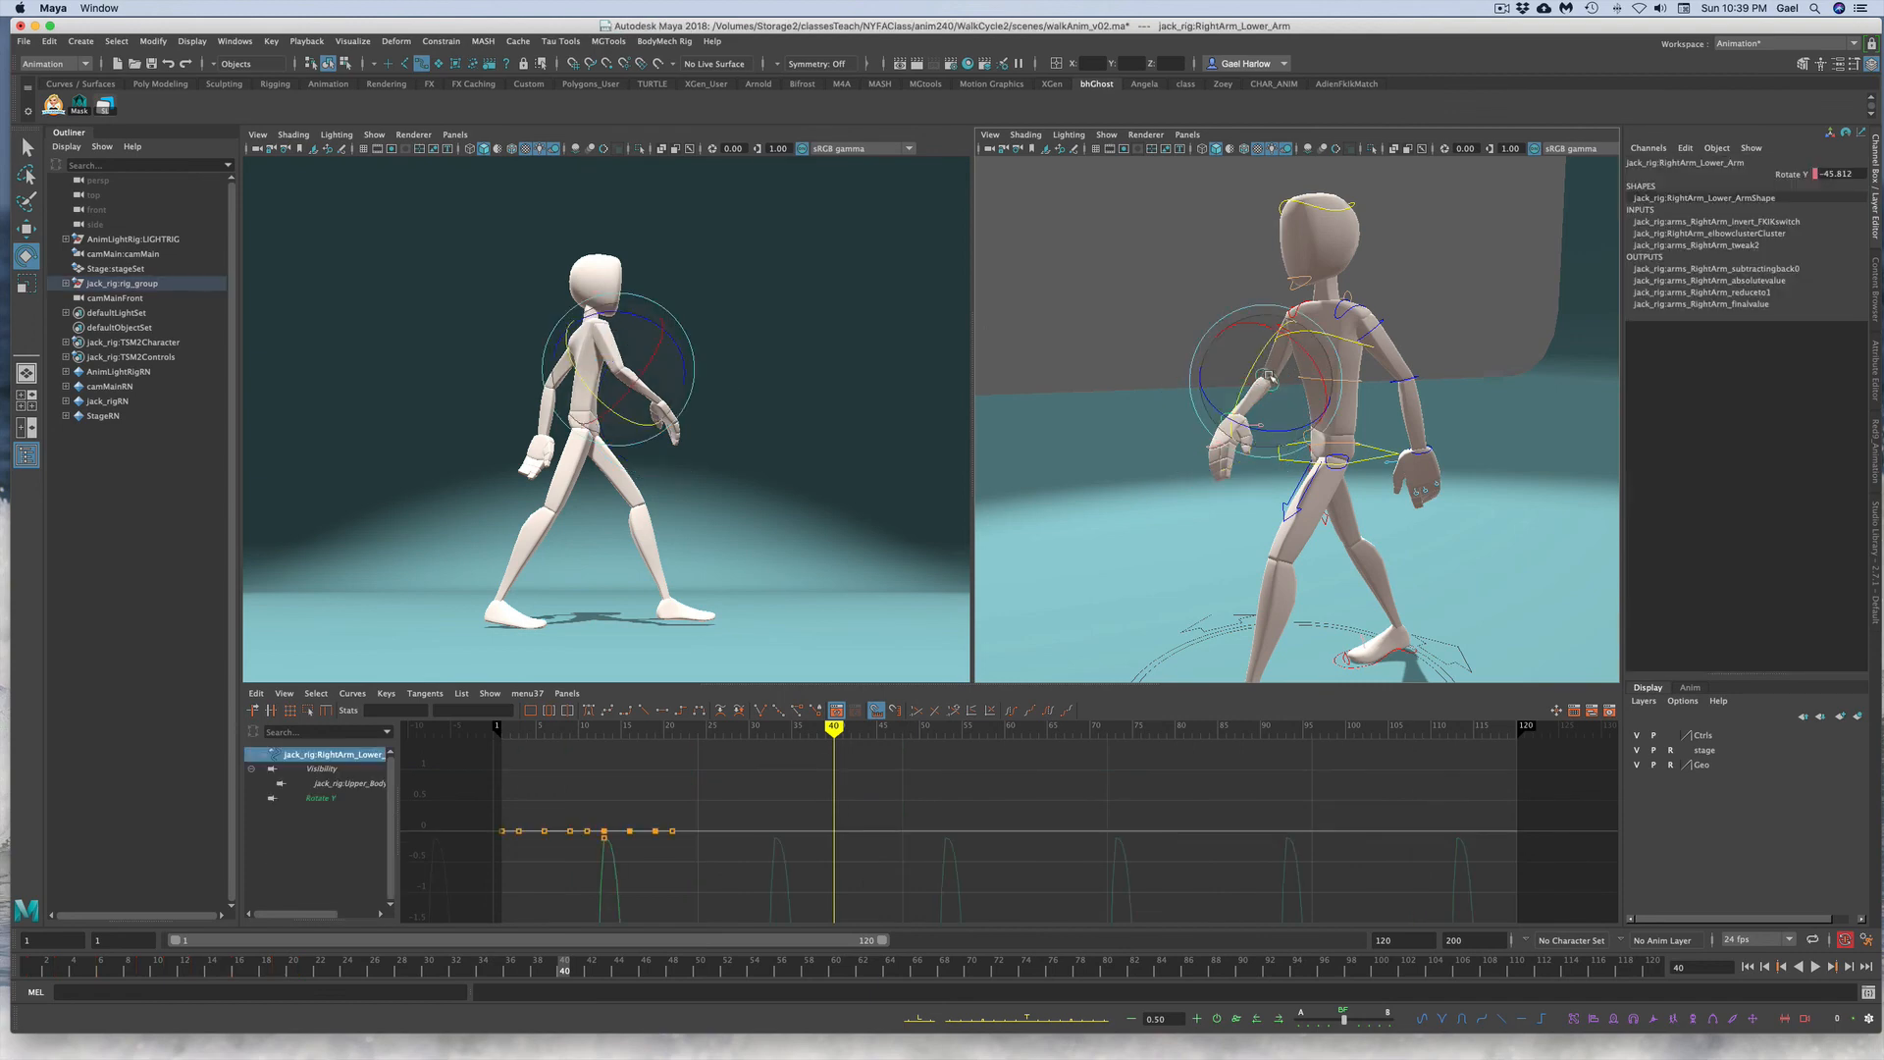
left_click(1787, 174)
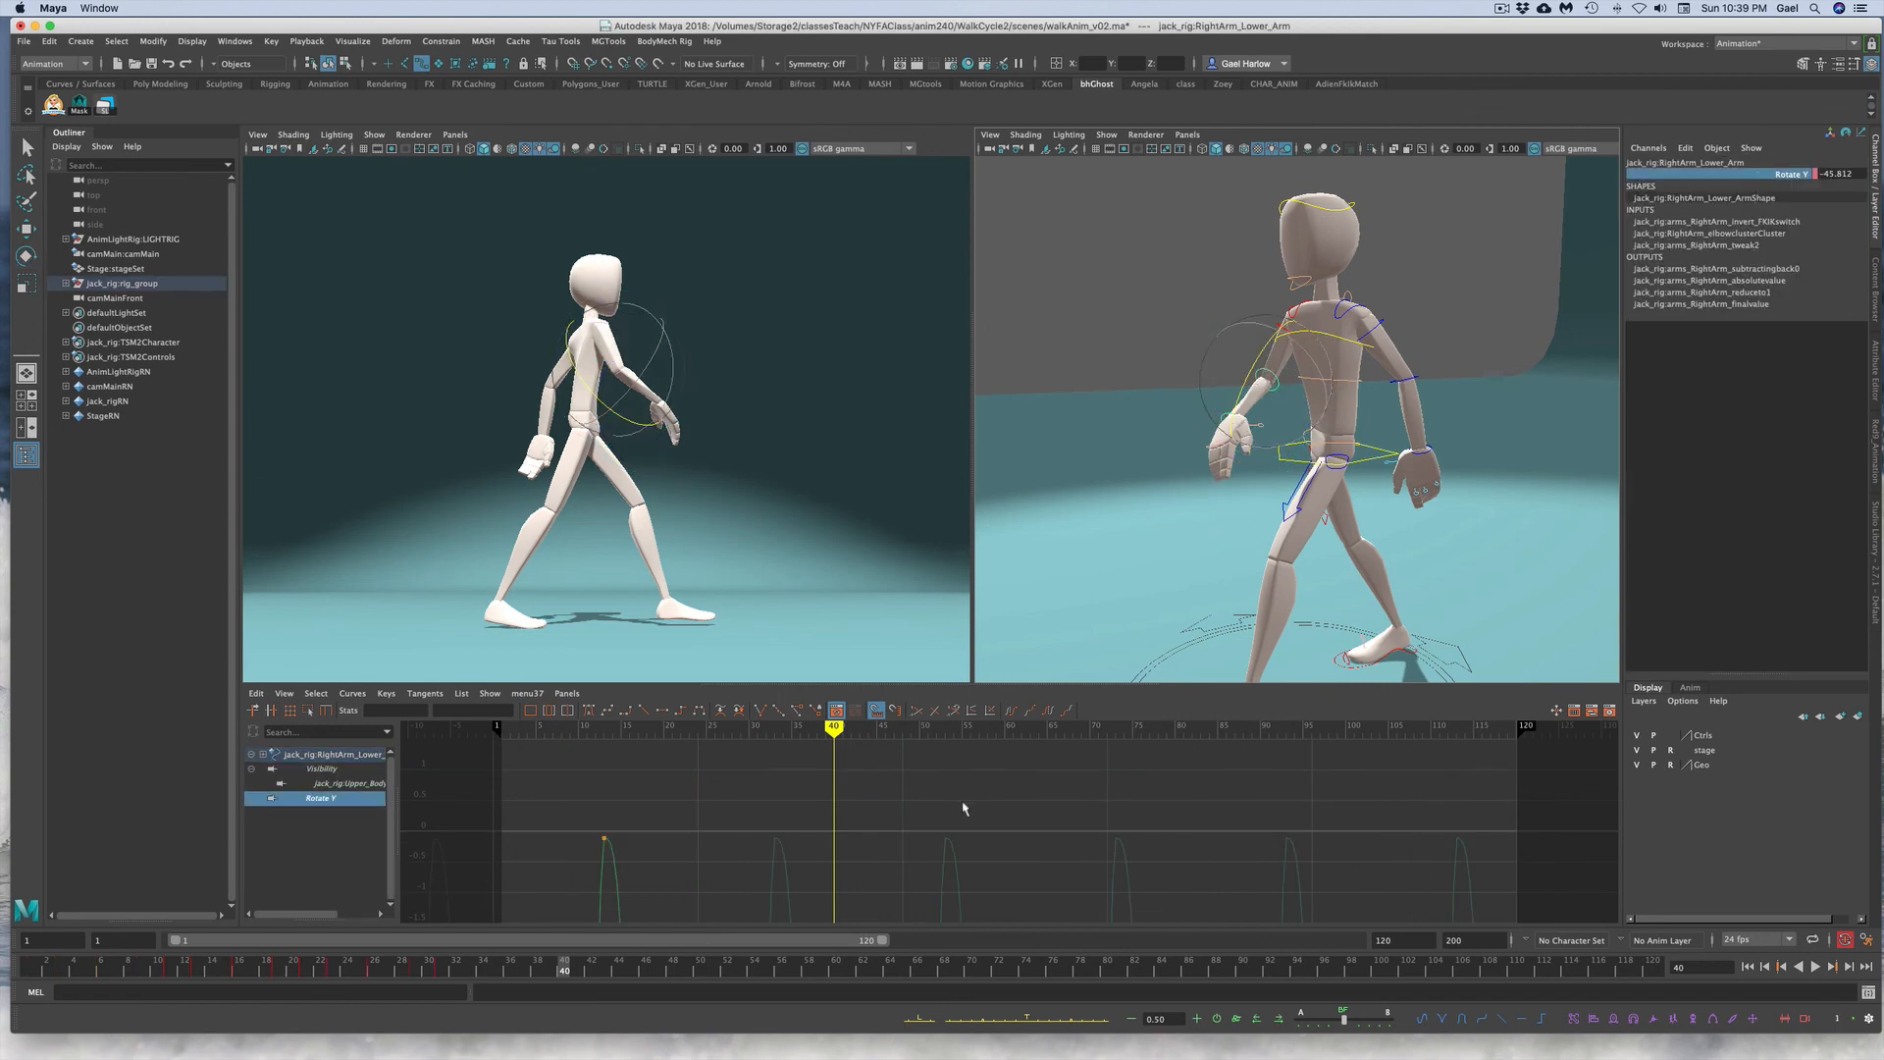
key("f")
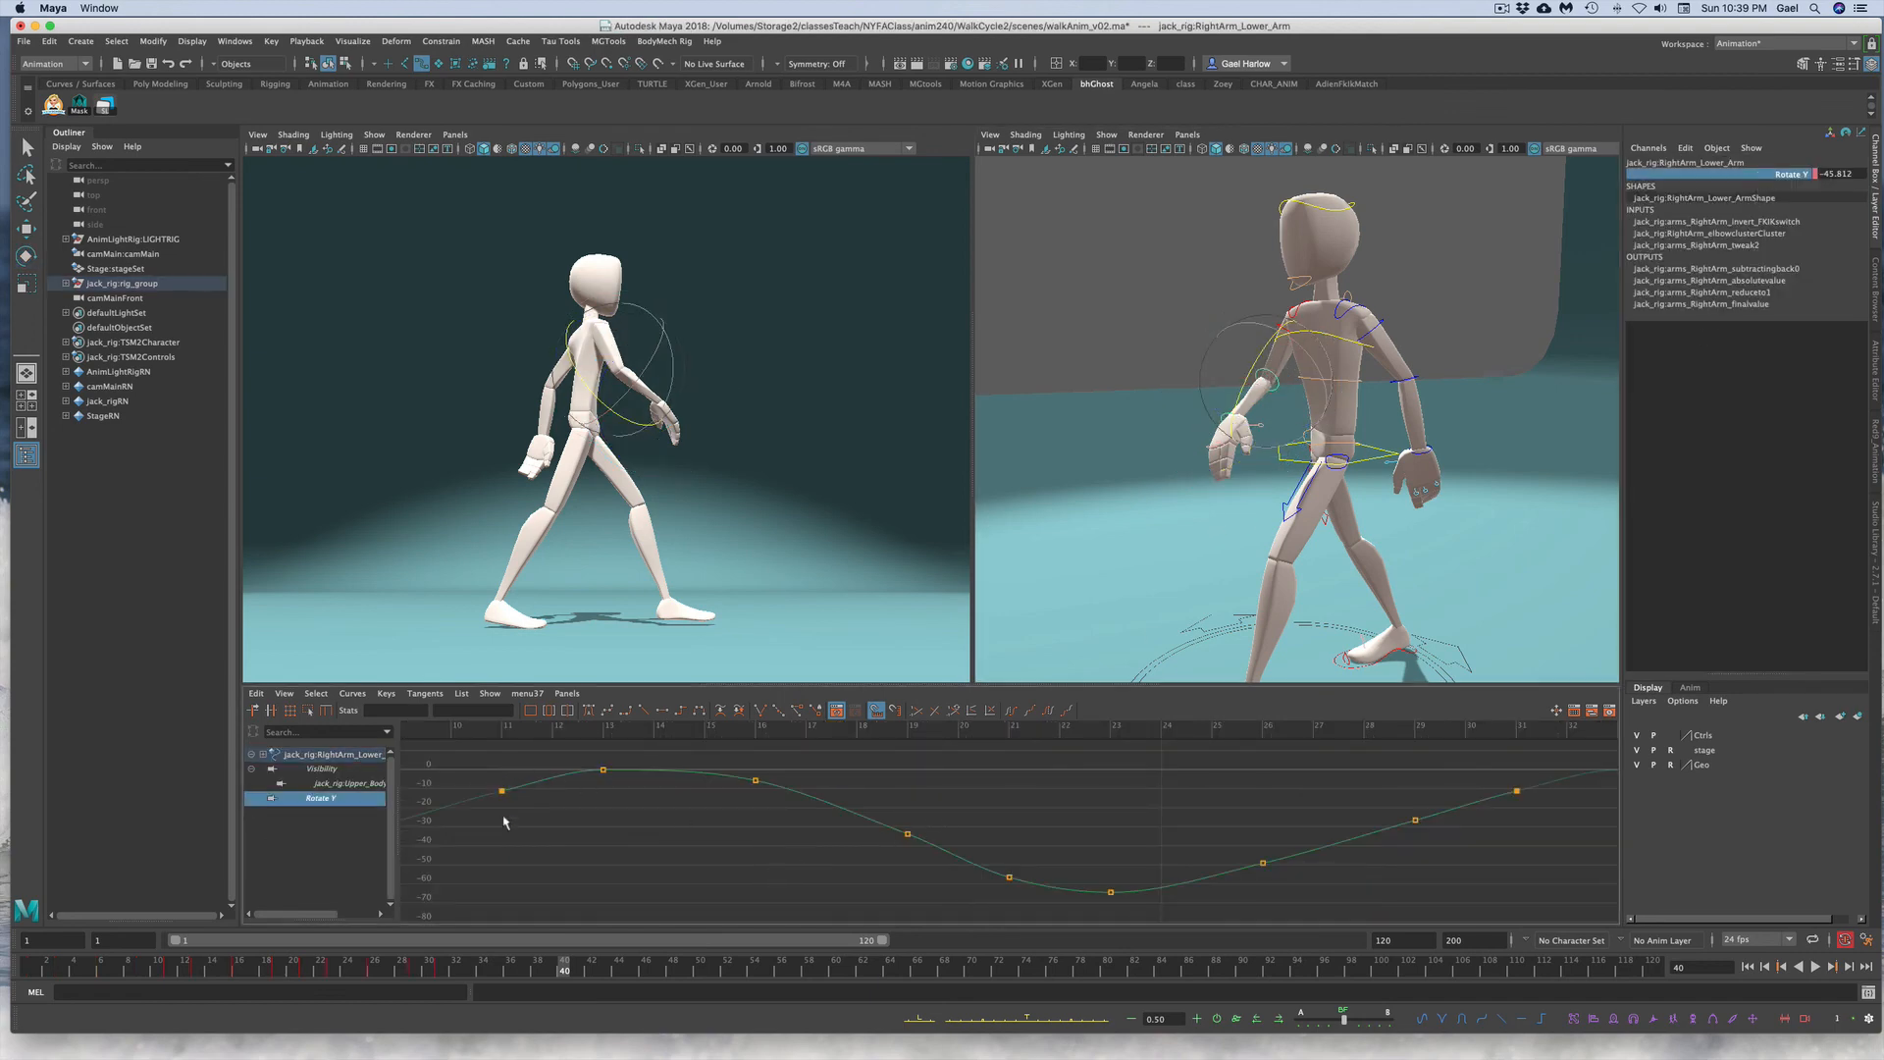
Step: Select all keys on the right lower arm's Rotate Y curve and copy them
left_click(546, 780)
left_click(169, 974)
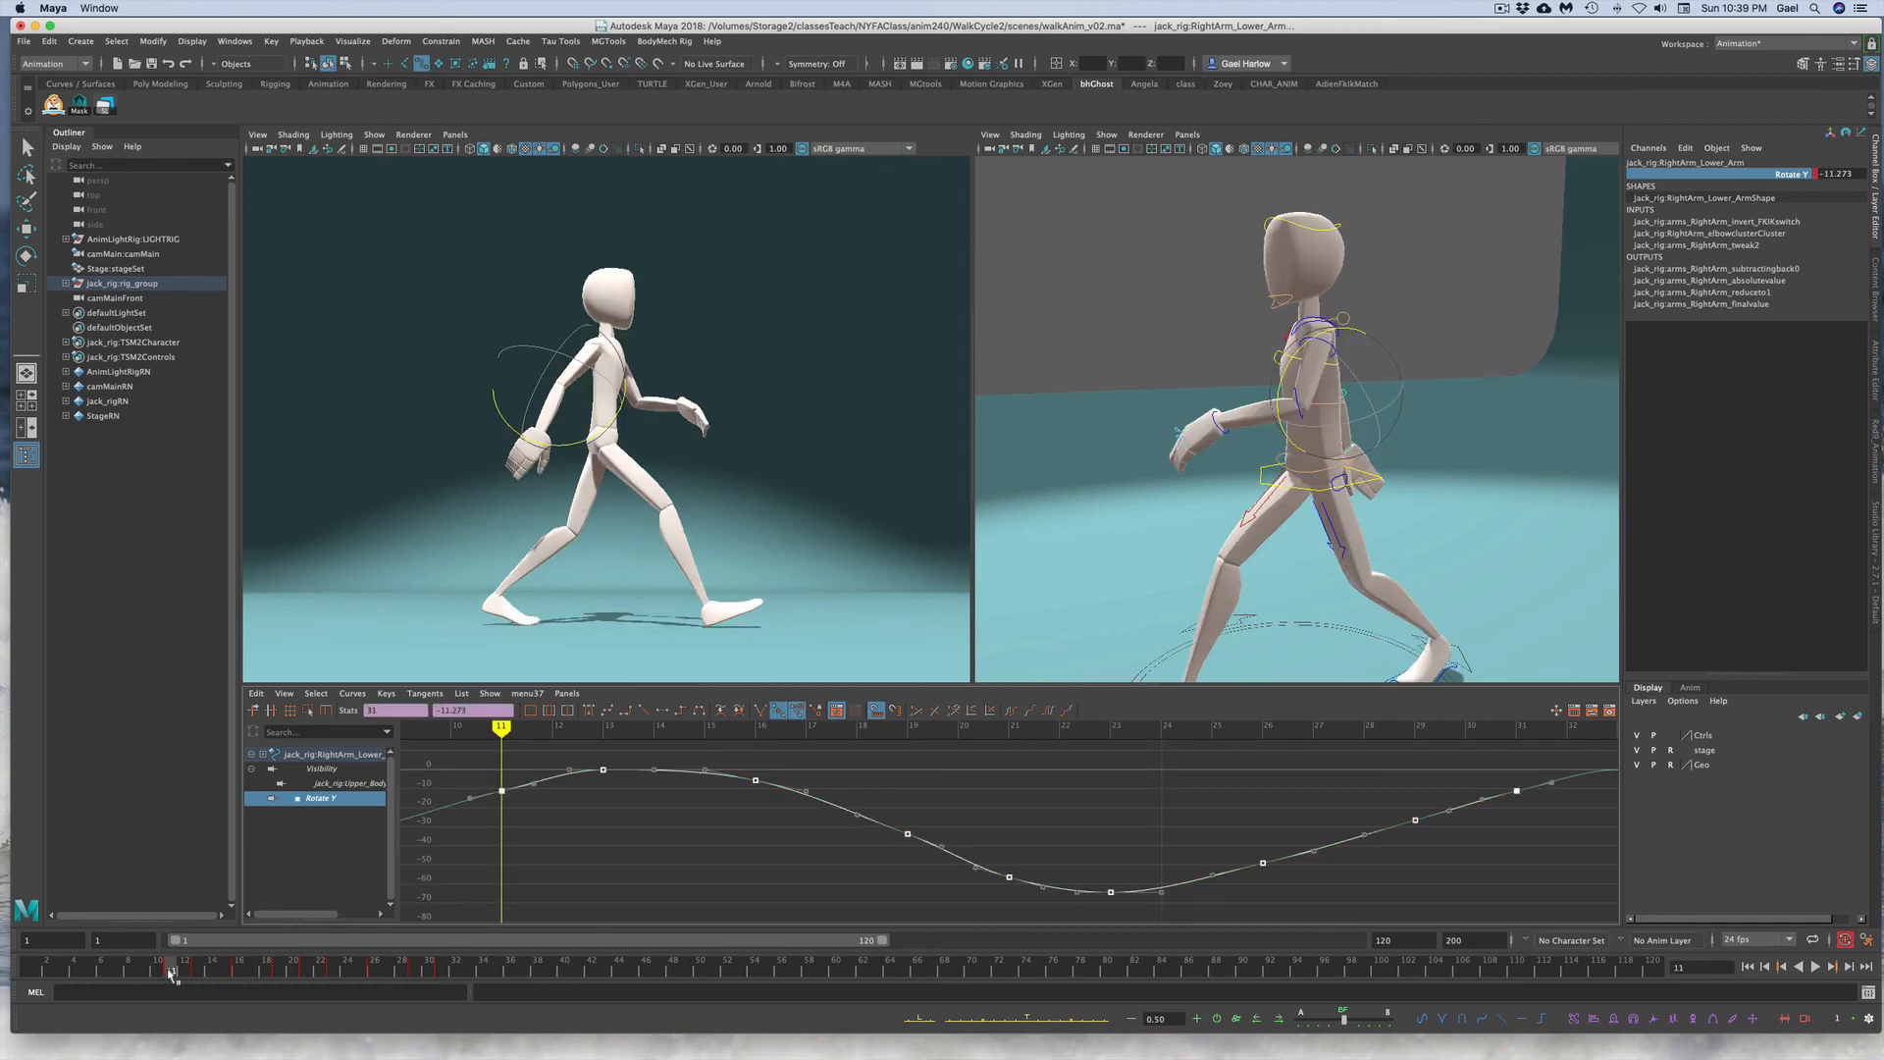
right_click(171, 975)
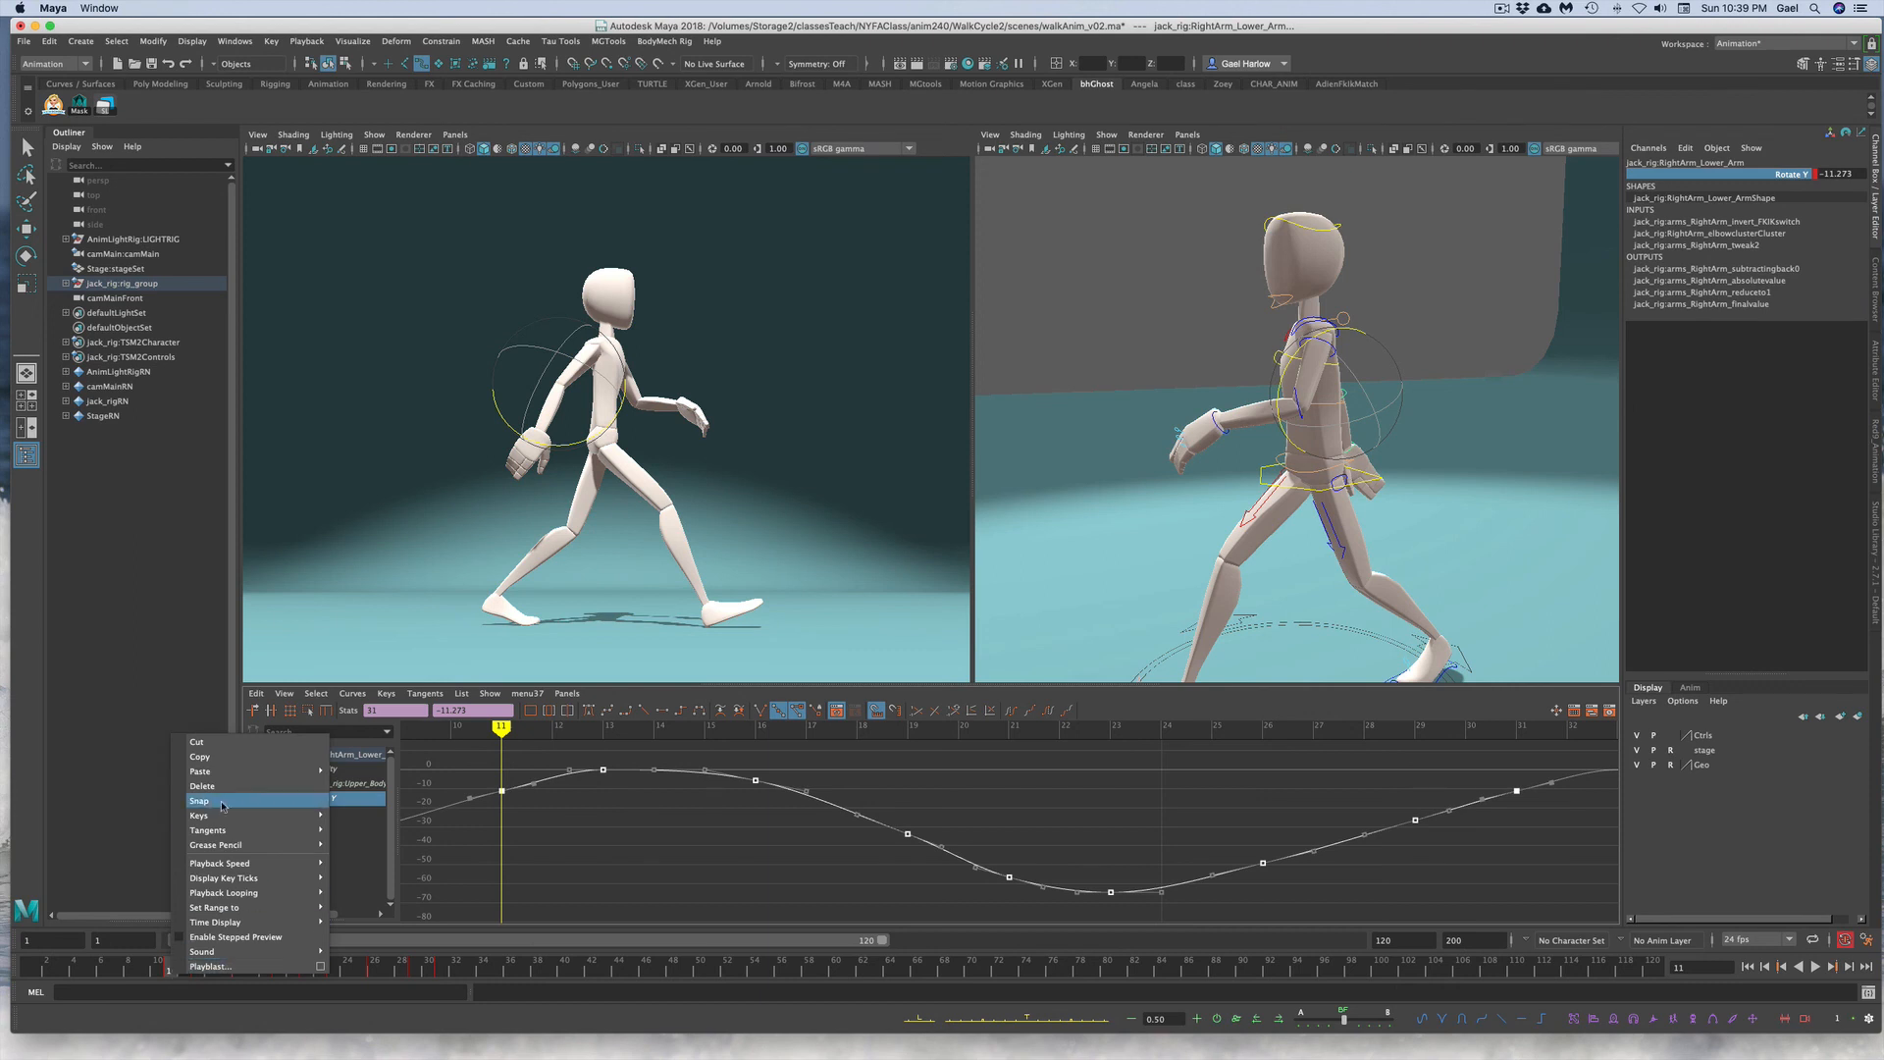
left_click(514, 839)
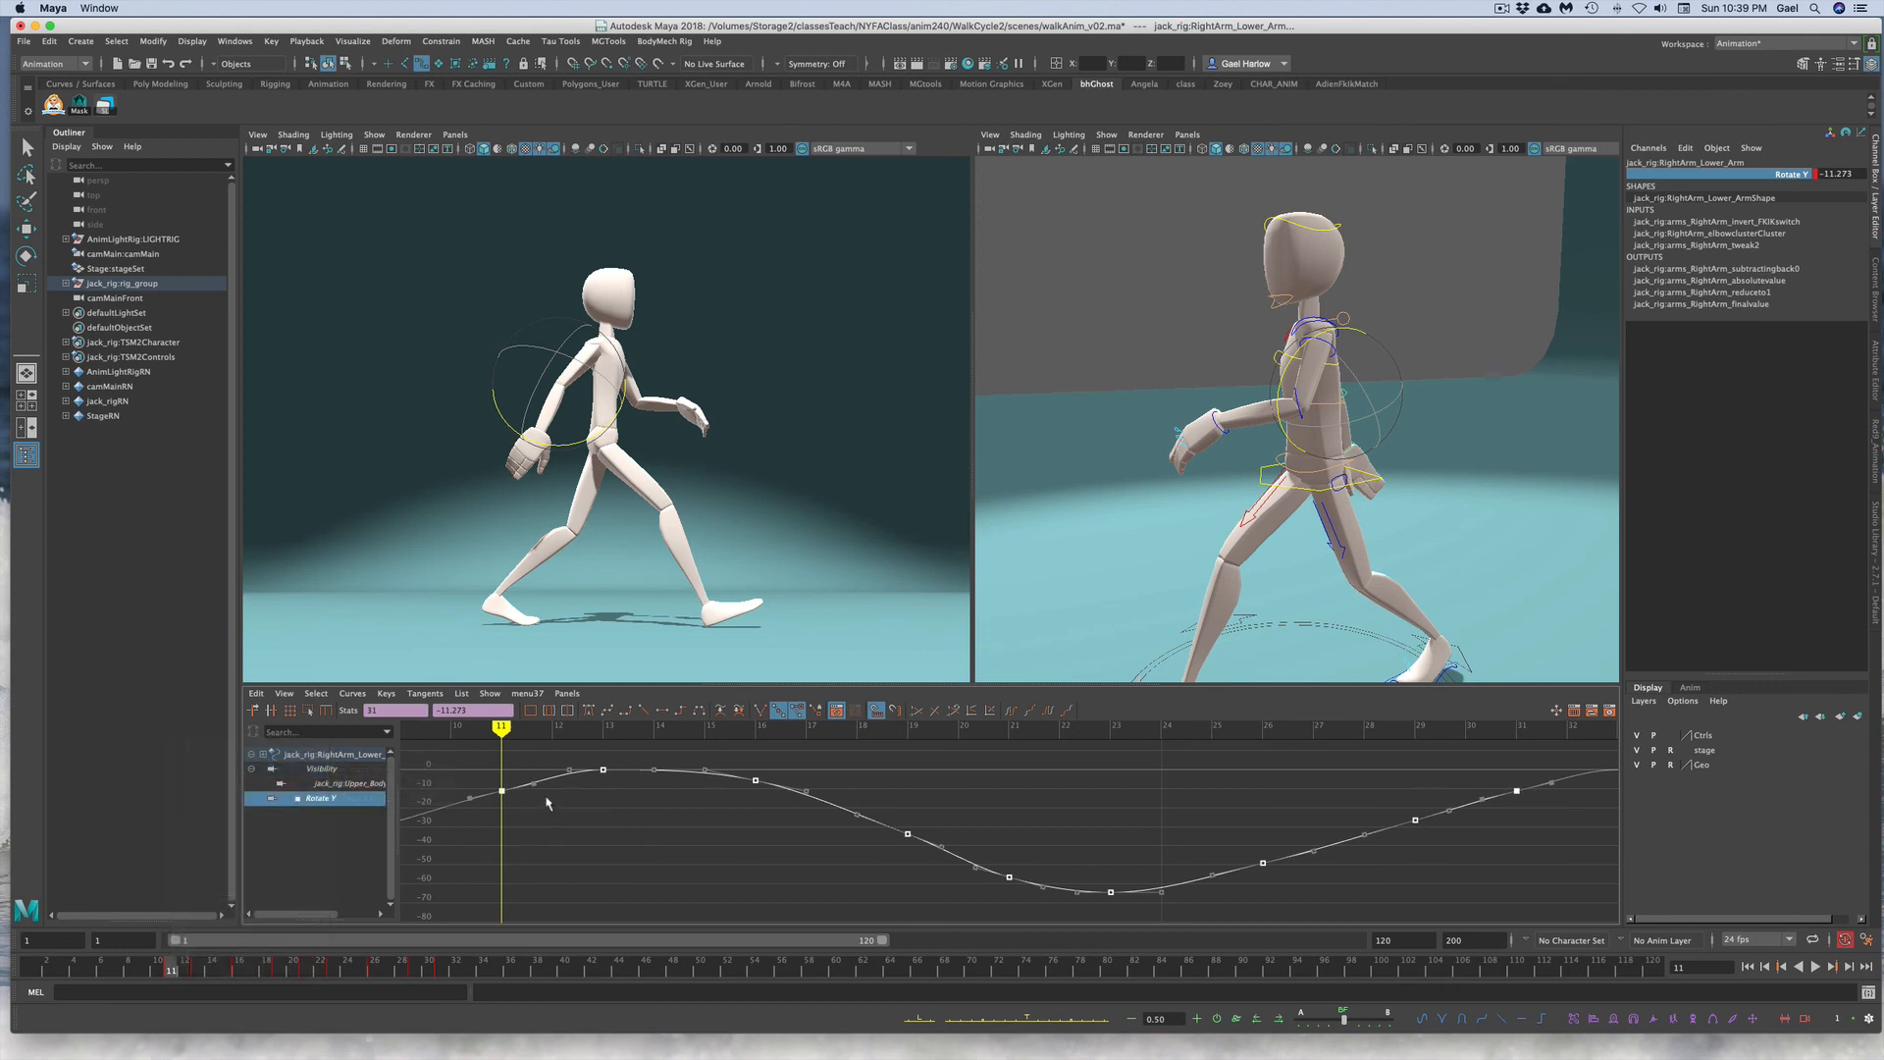
right_click(547, 797)
left_click(546, 798)
left_click(547, 797)
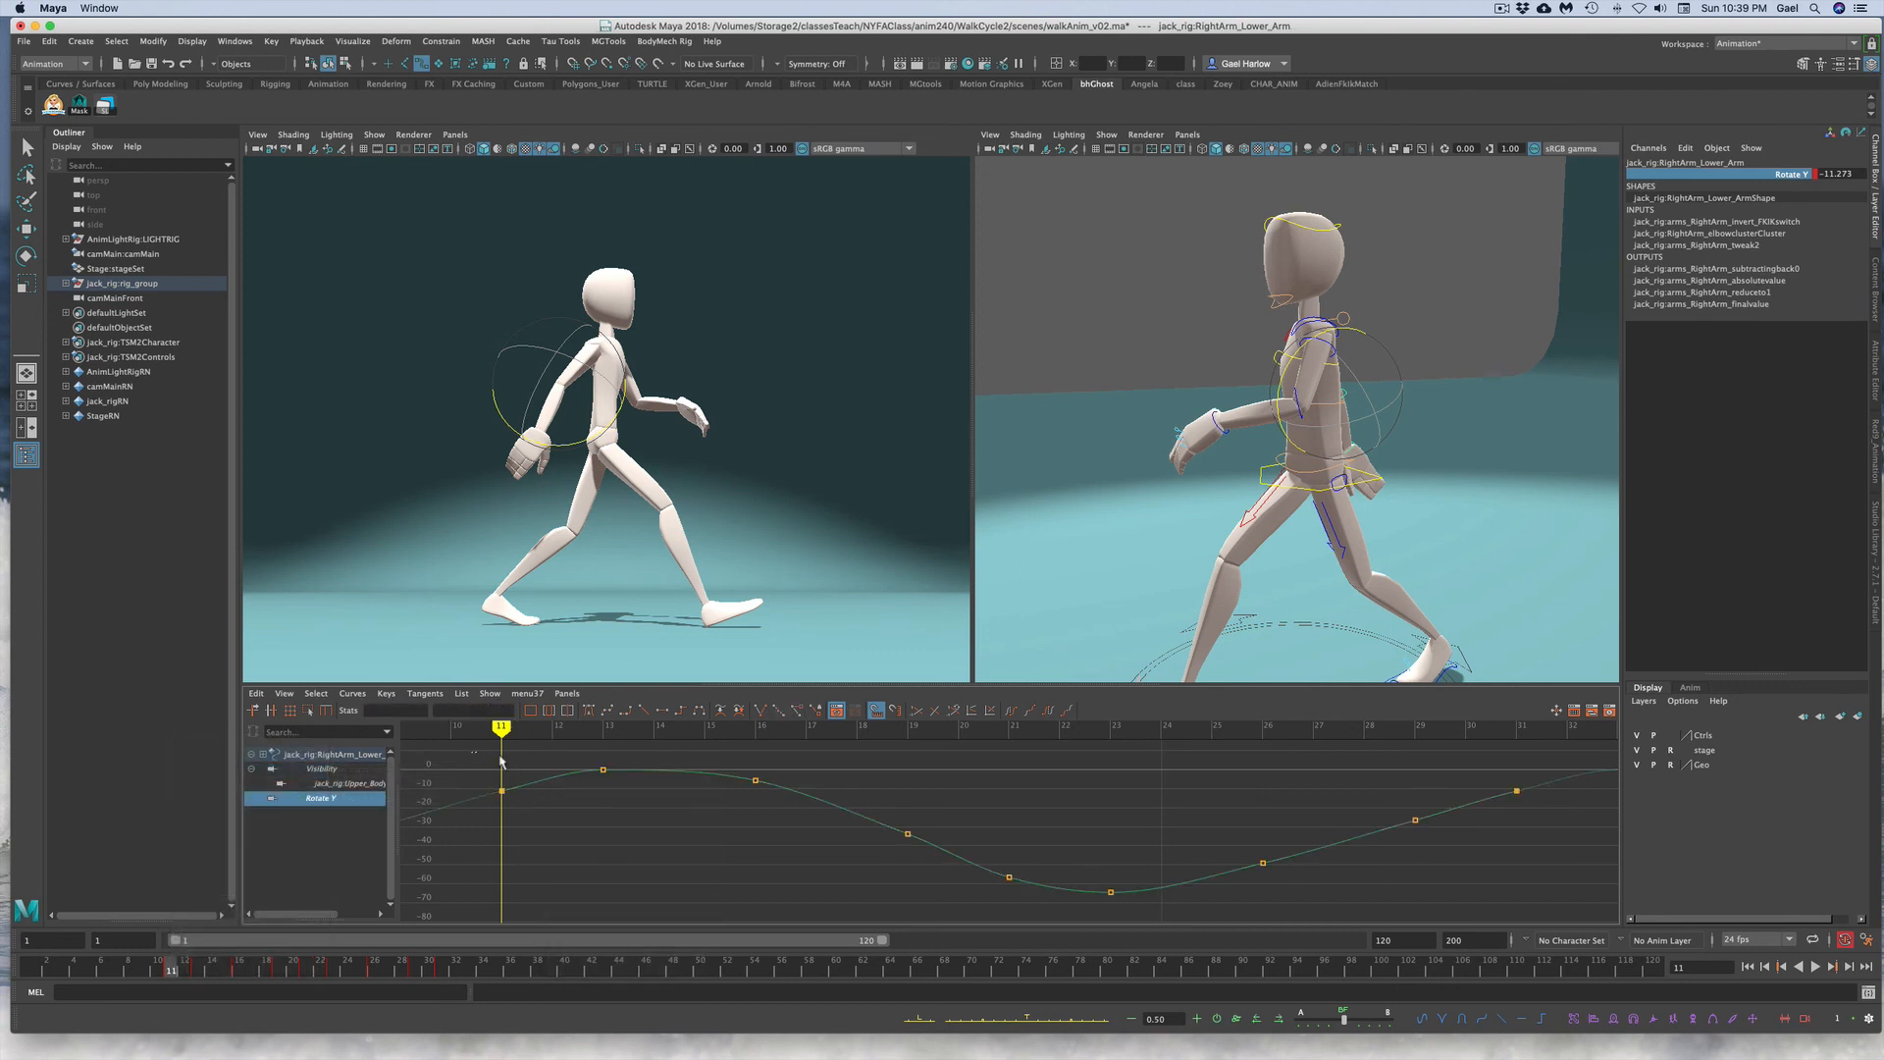
left_click_drag(500, 759, 1587, 905)
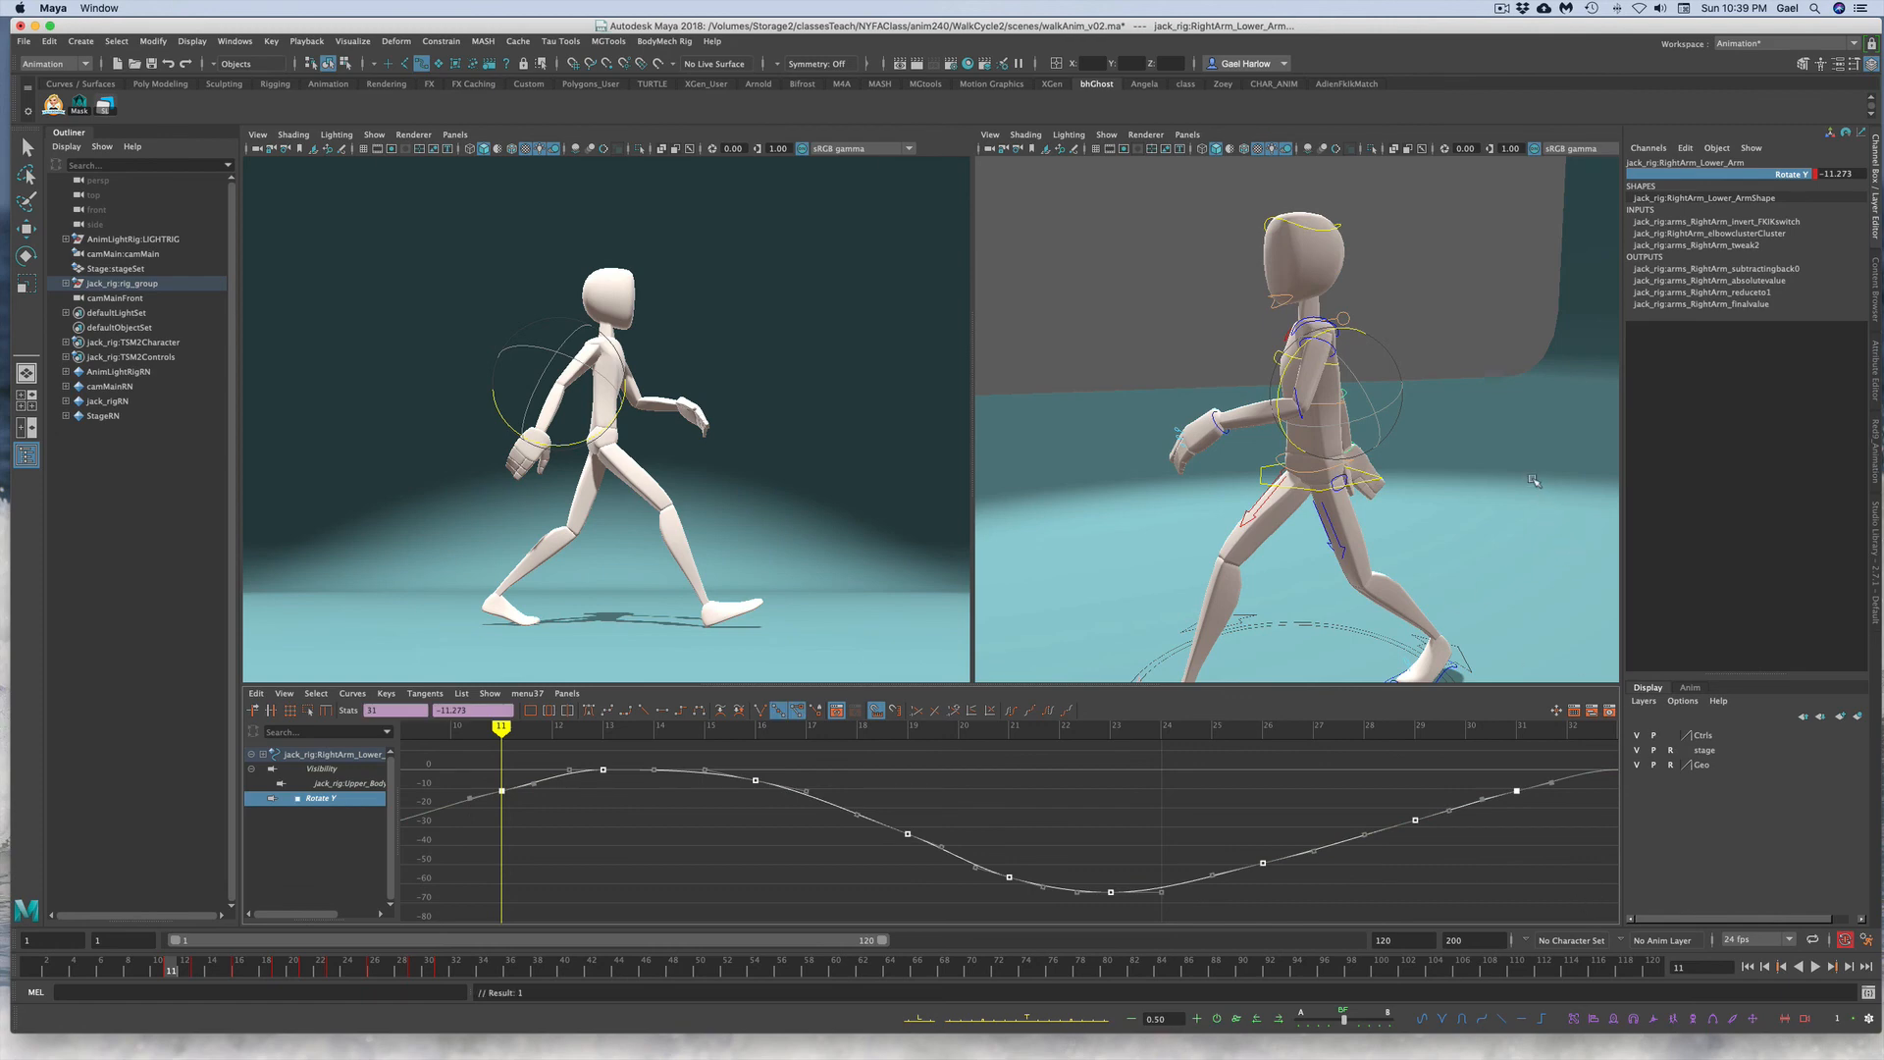
Step: Select the right hand control and frame its Rotate Y curve in the Graph Editor
left_click_drag(1475, 507, 1064, 500, "alt")
left_click(1123, 478)
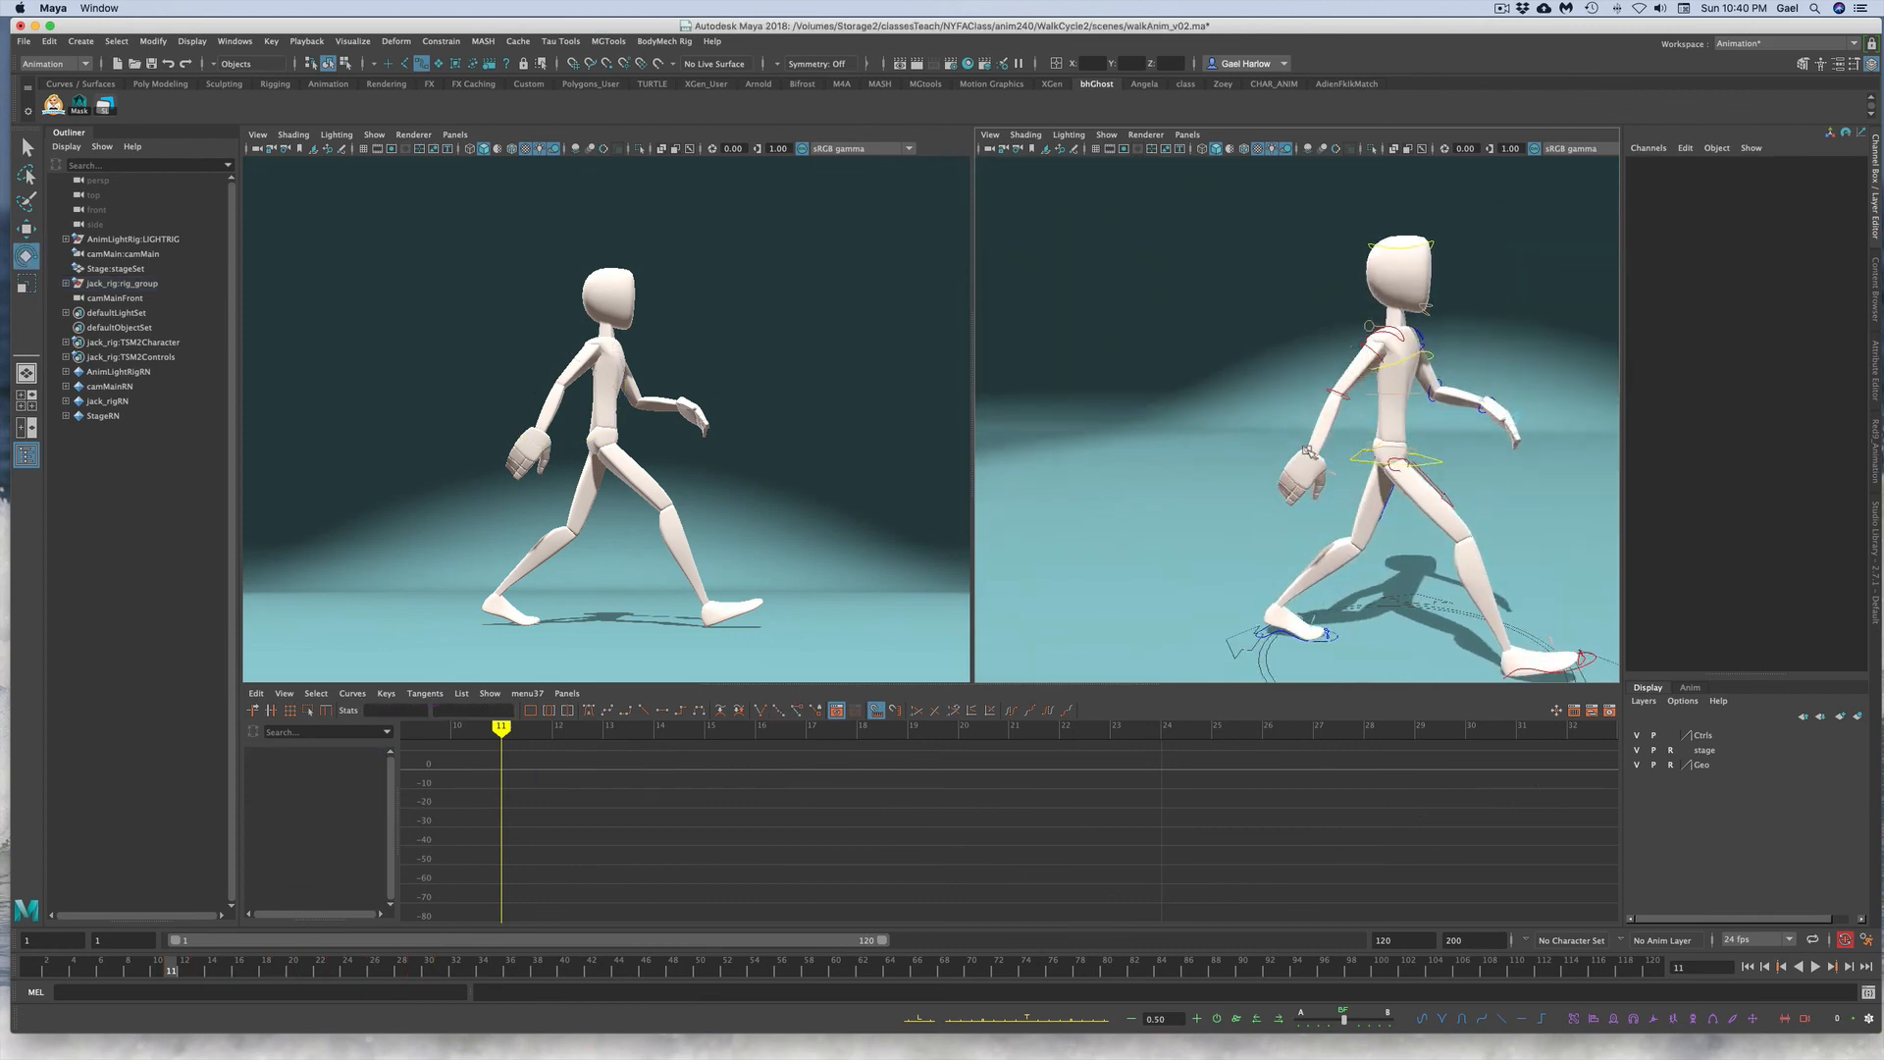
left_click(1306, 452)
left_click(1763, 185)
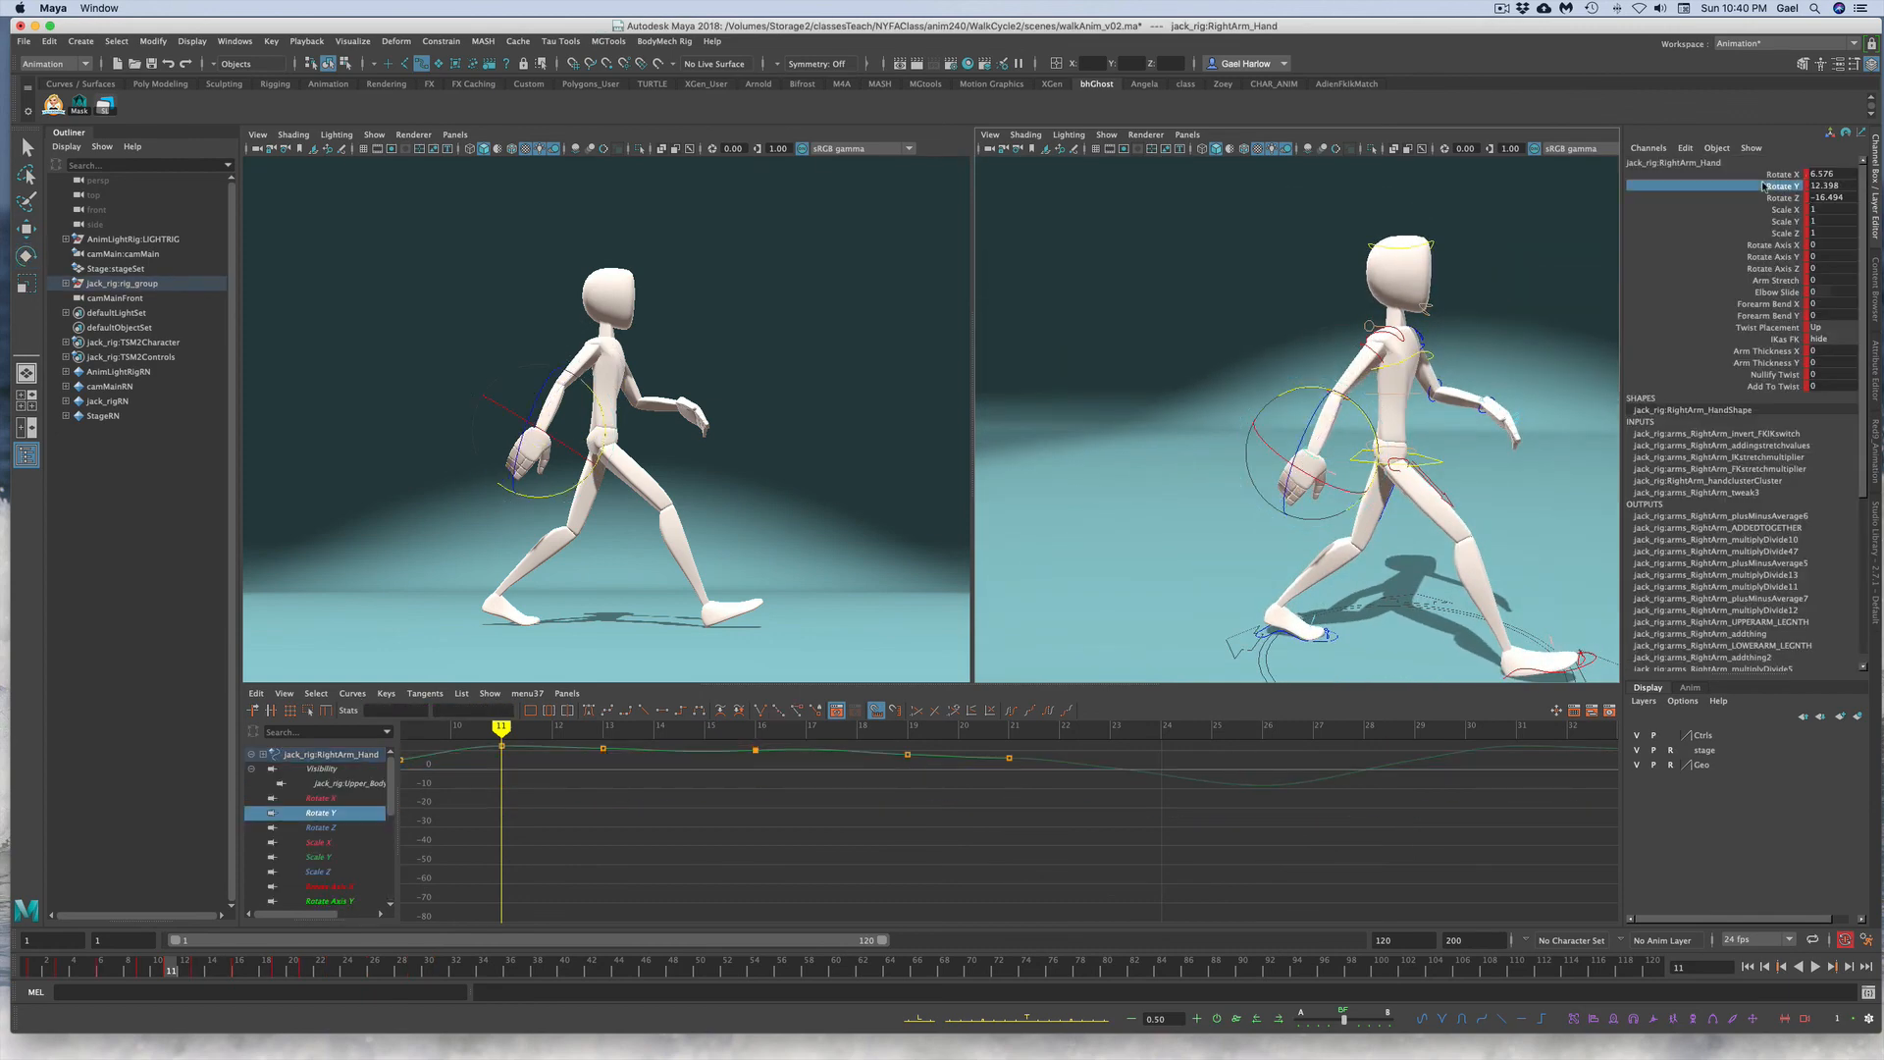
key("f")
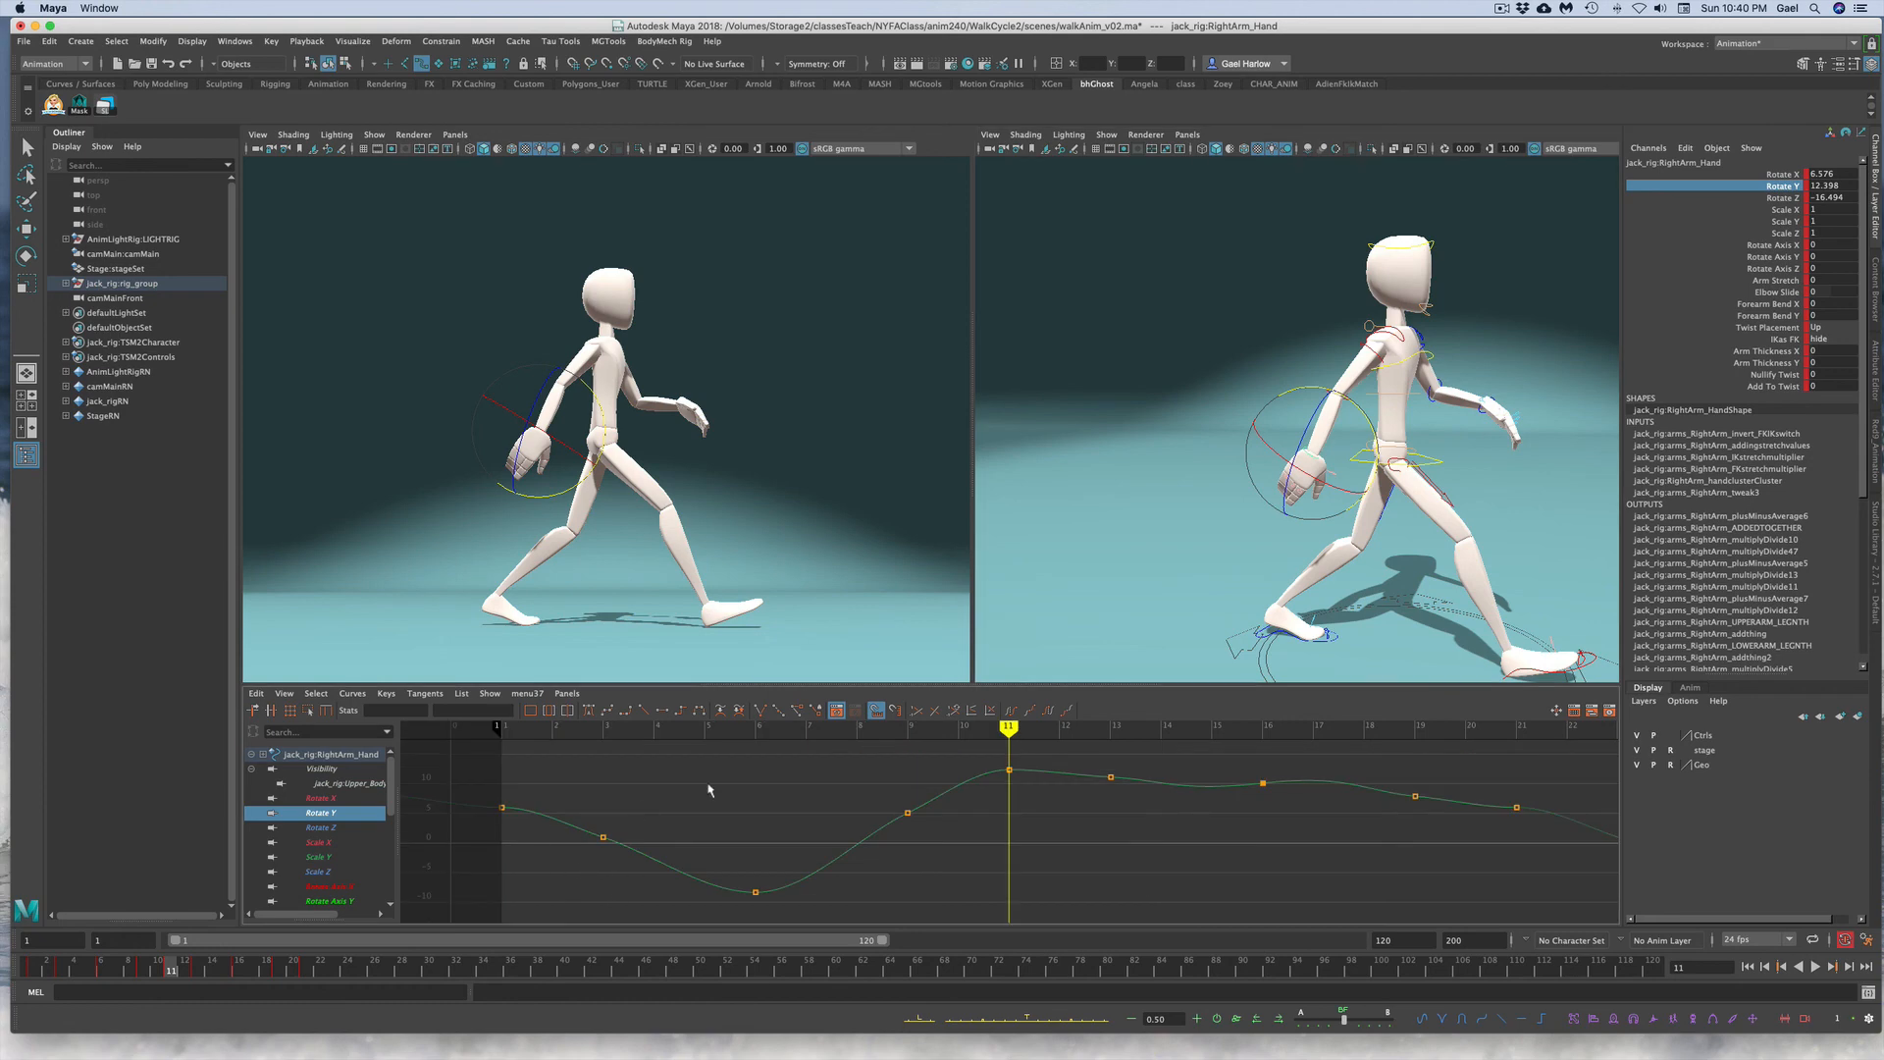
Step: Replace the right hand's Rotate Y keys with the copied lower arm keys, pasted at frame 11
left_click_drag(529, 834, 1254, 914)
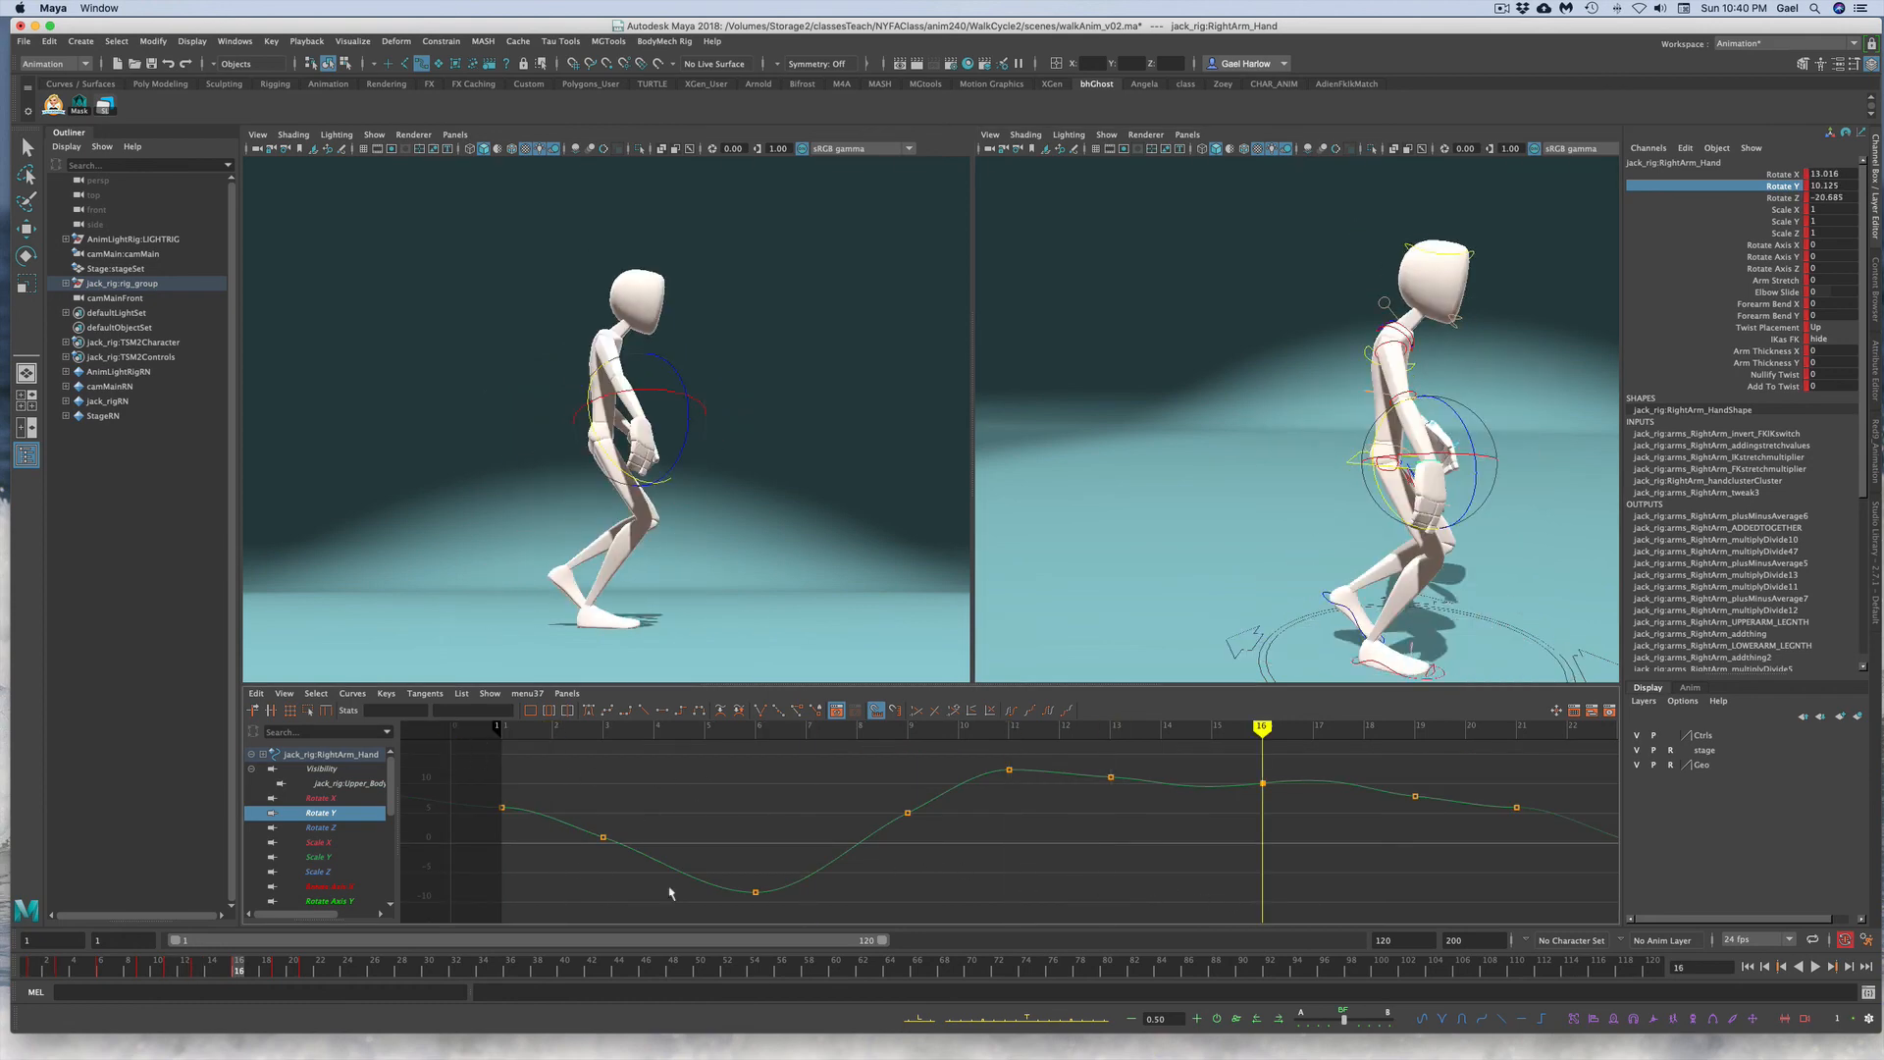
key("comma")
key("comma")
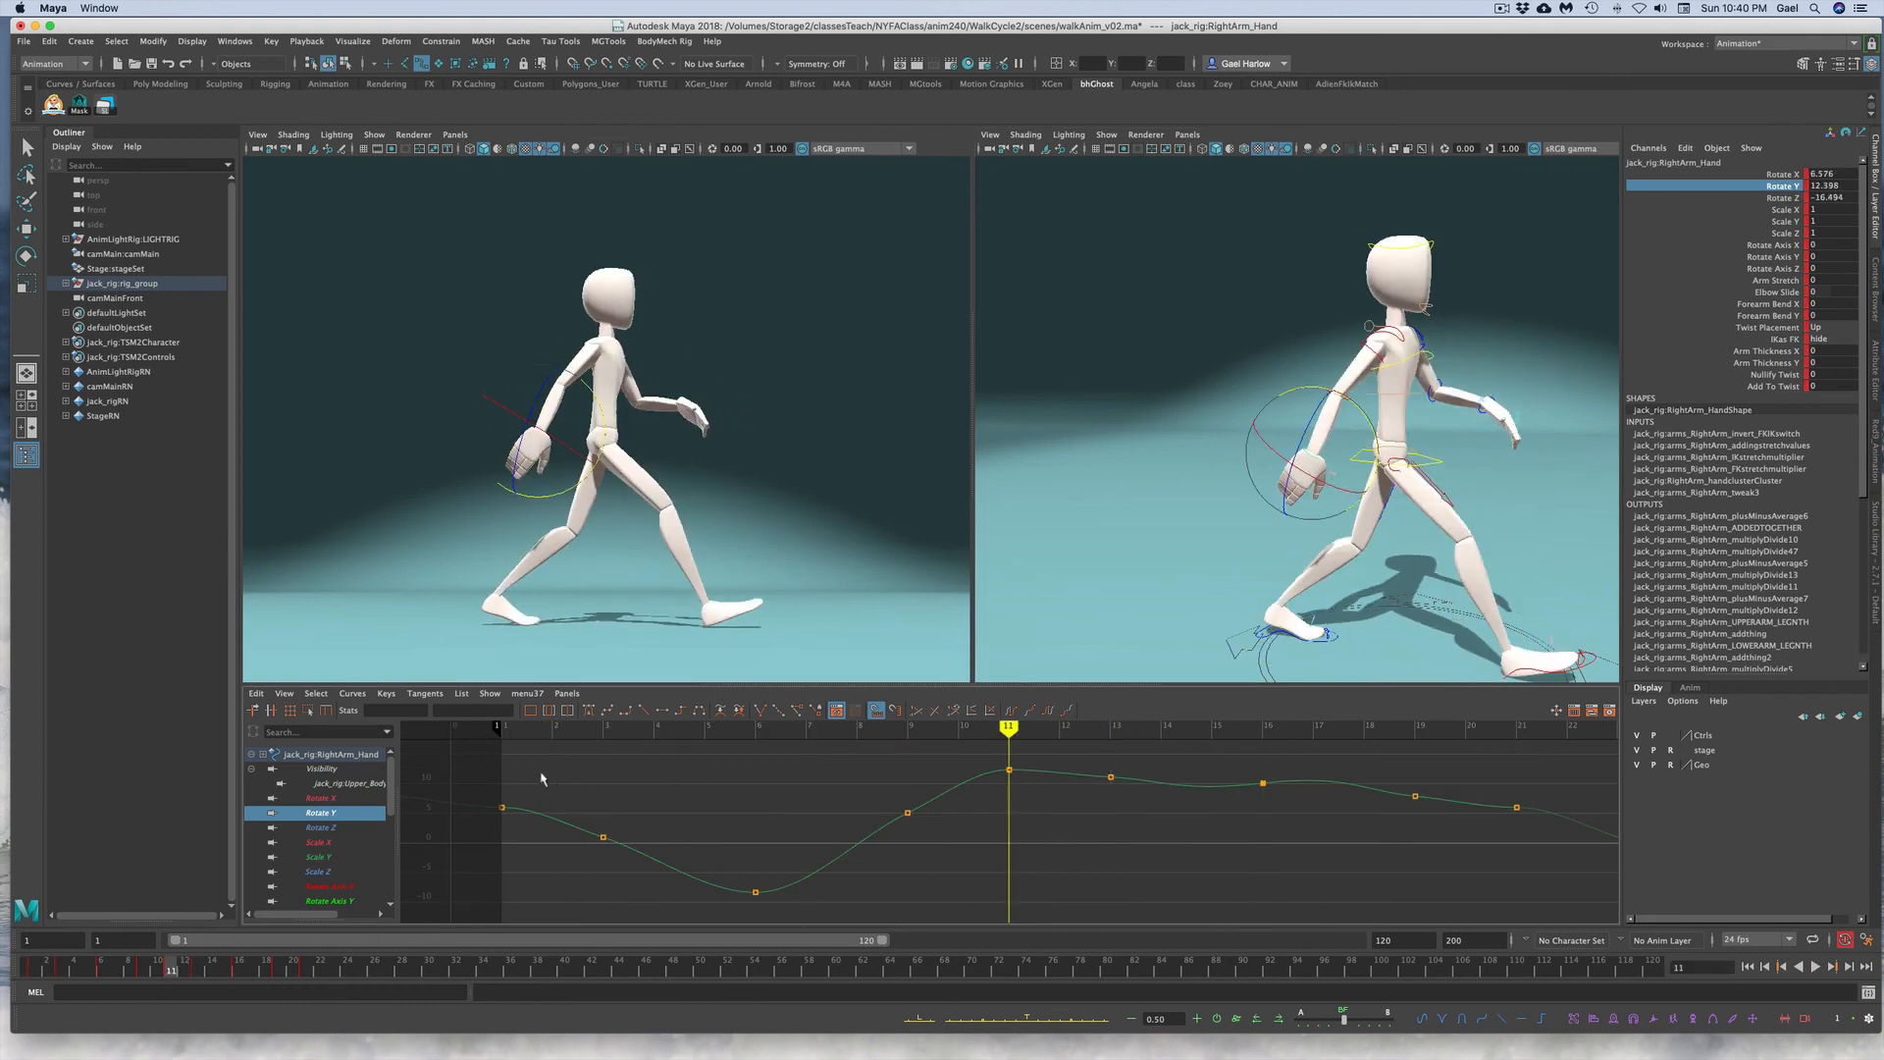
key("comma")
key("comma")
key("comma")
key("comma")
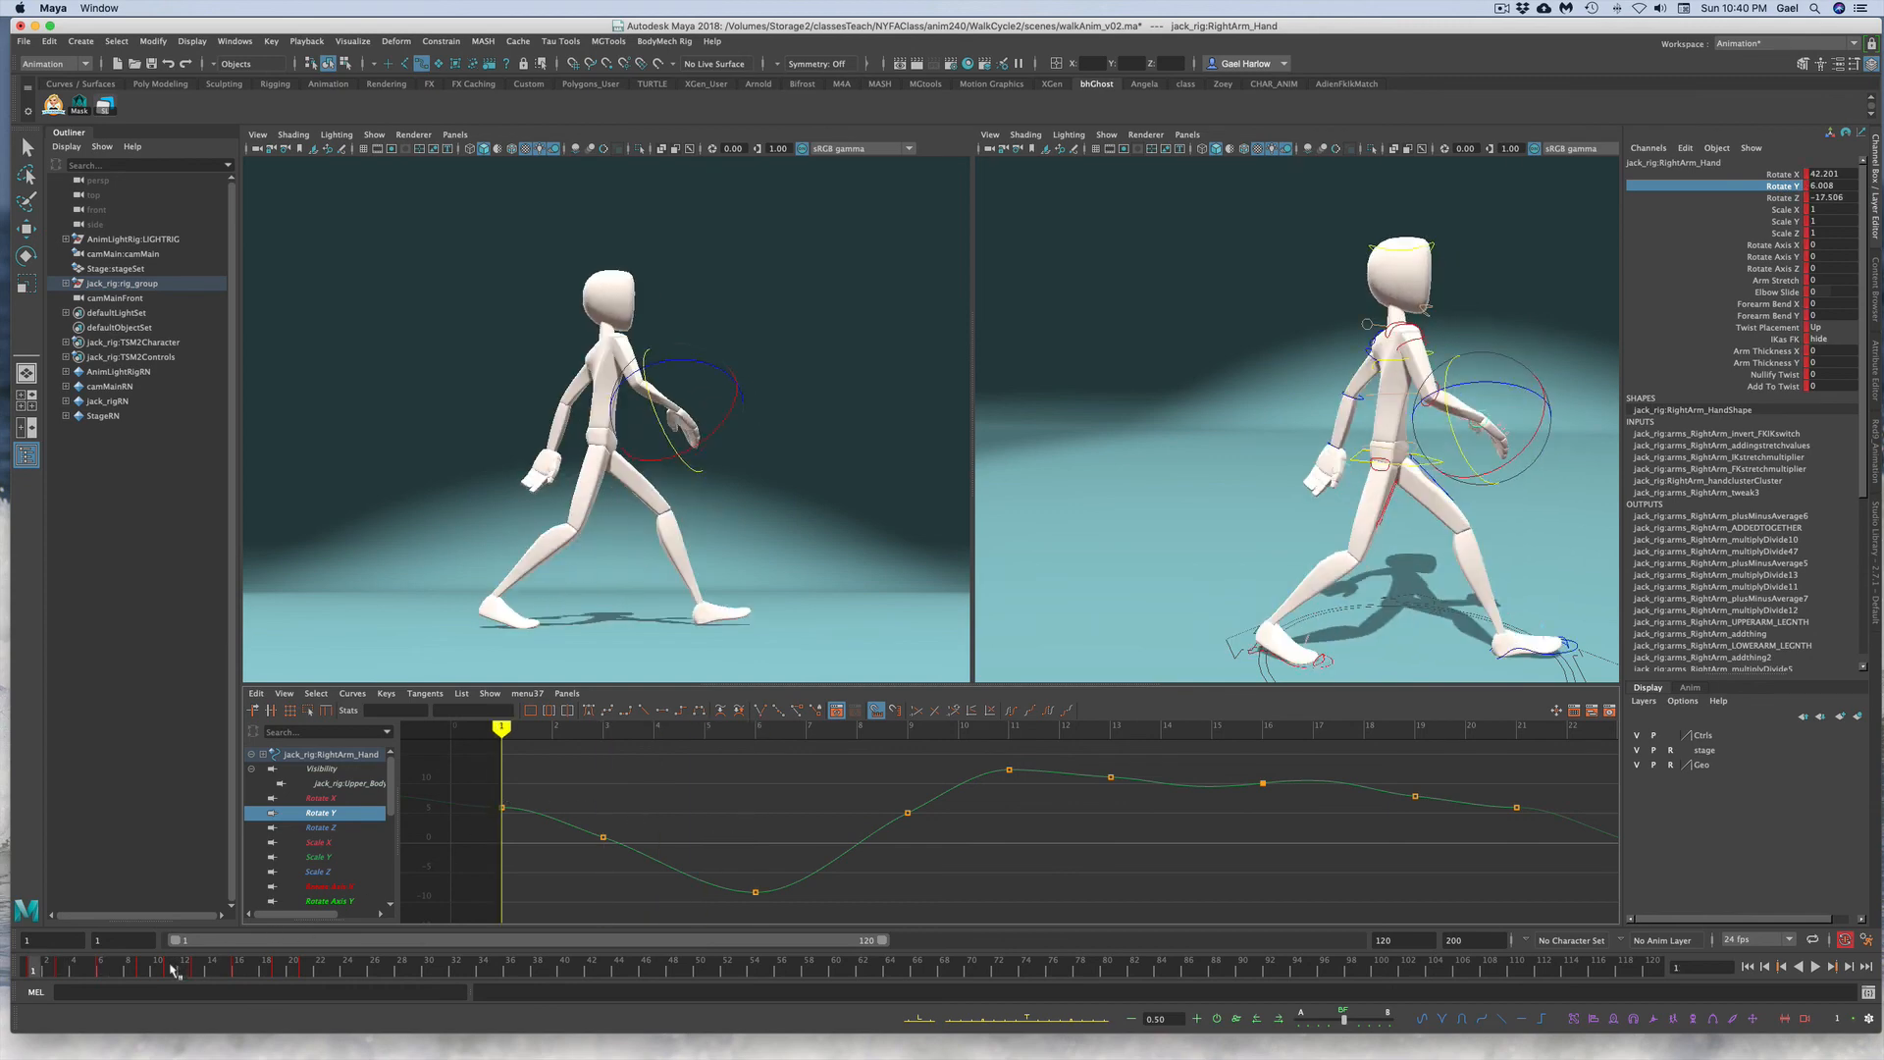
left_click(171, 966)
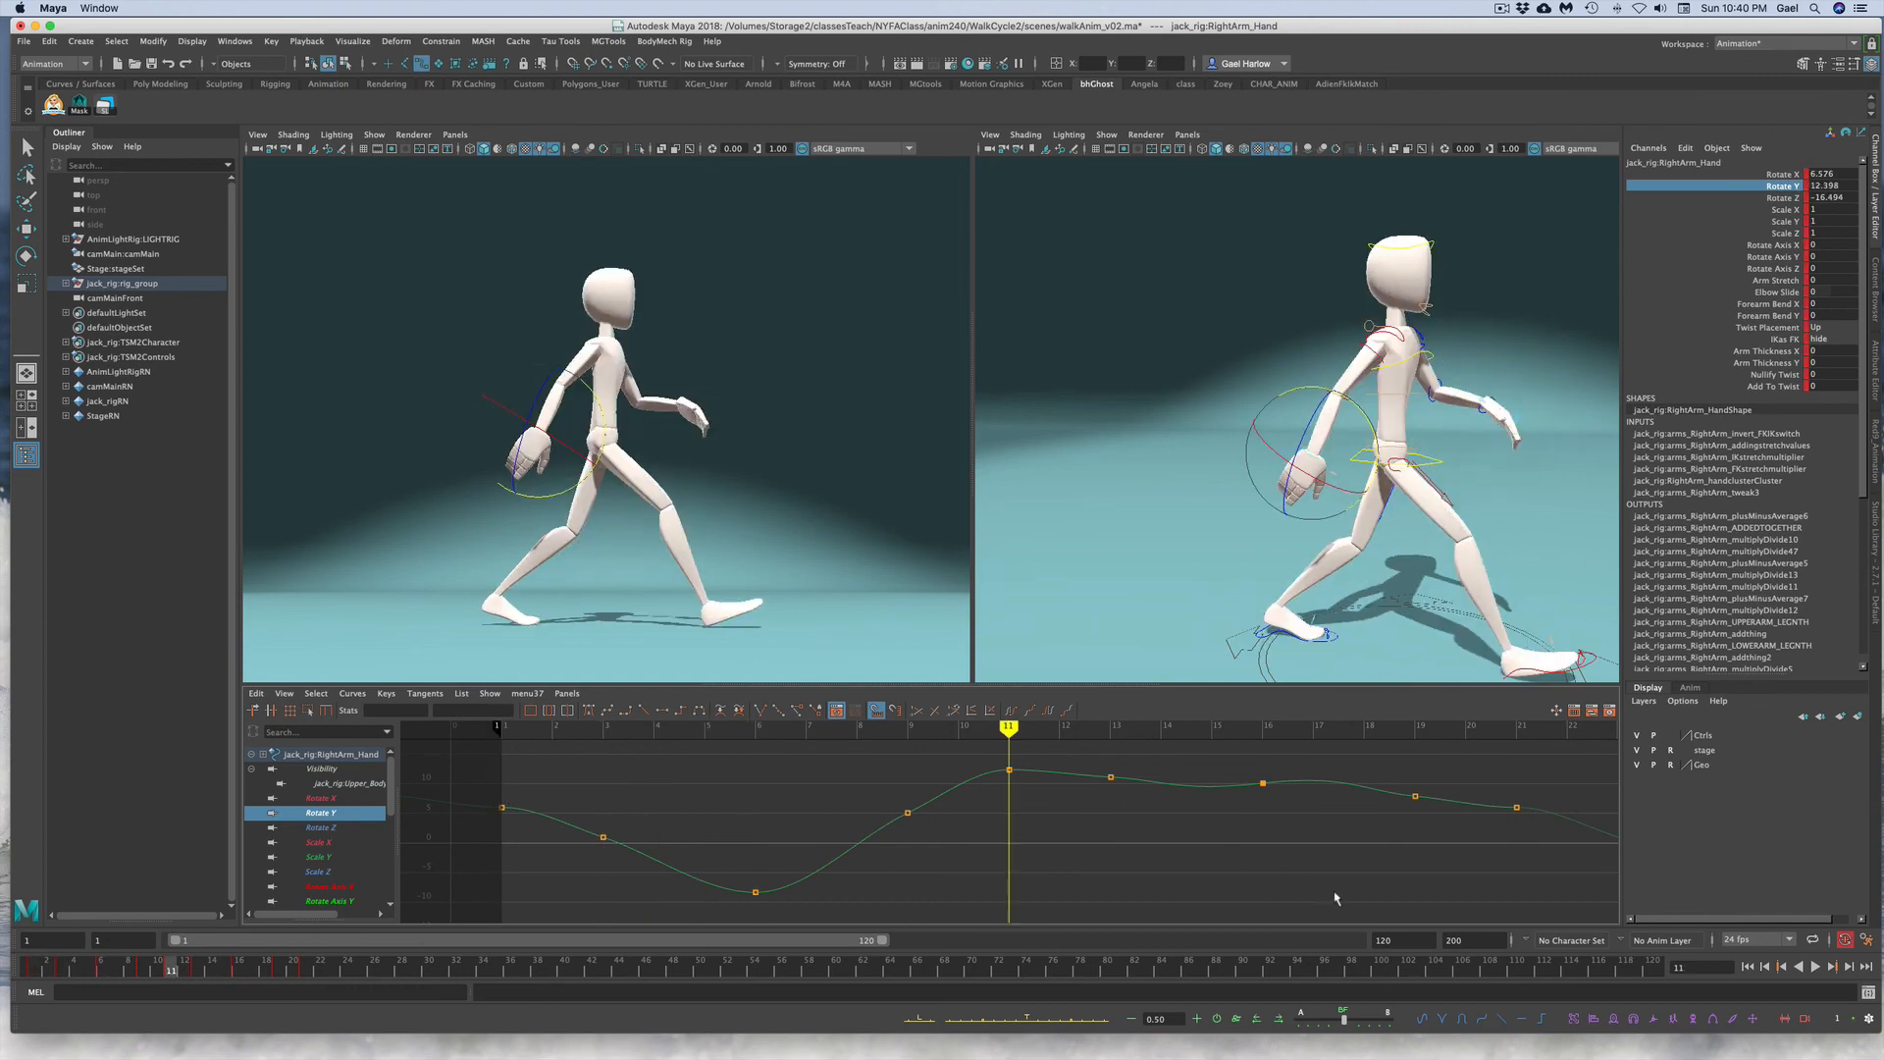
right_click_drag(1335, 898, 1269, 893, "alt")
left_click_drag(782, 782, 1262, 901)
key("Delete")
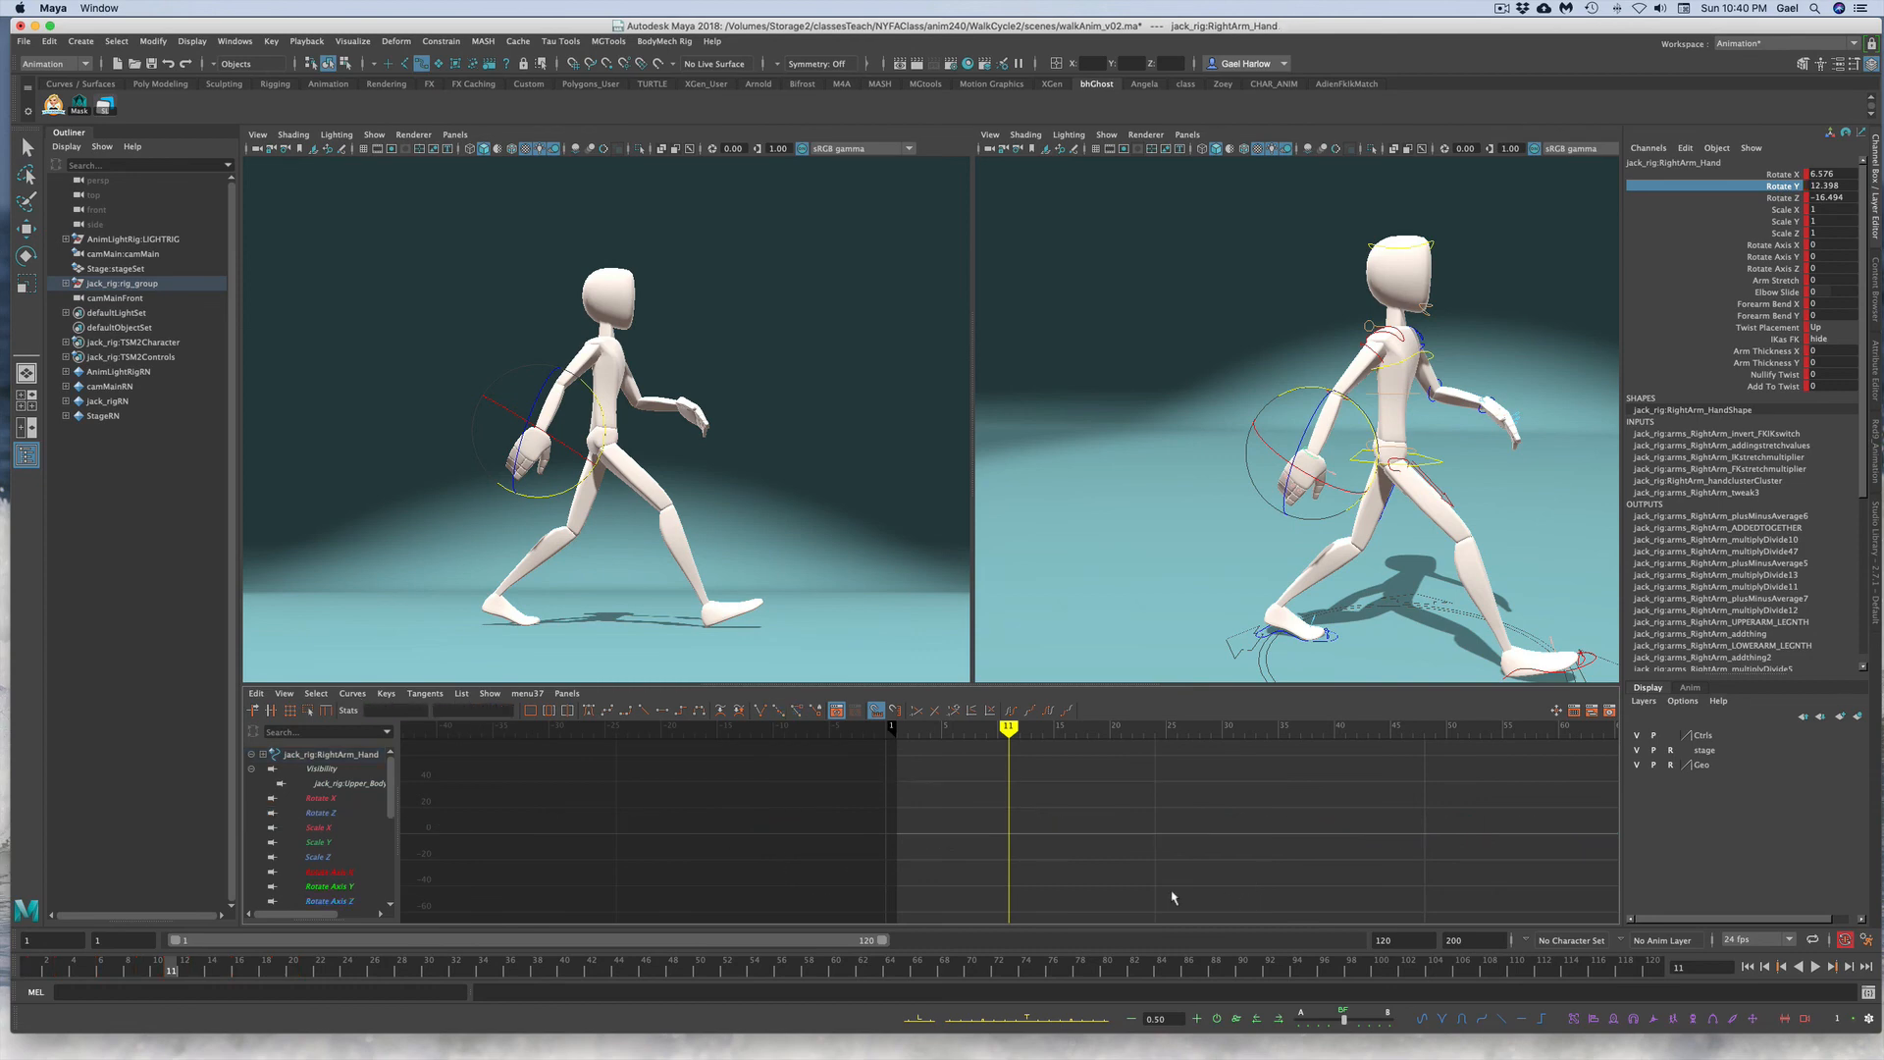
key("super+v")
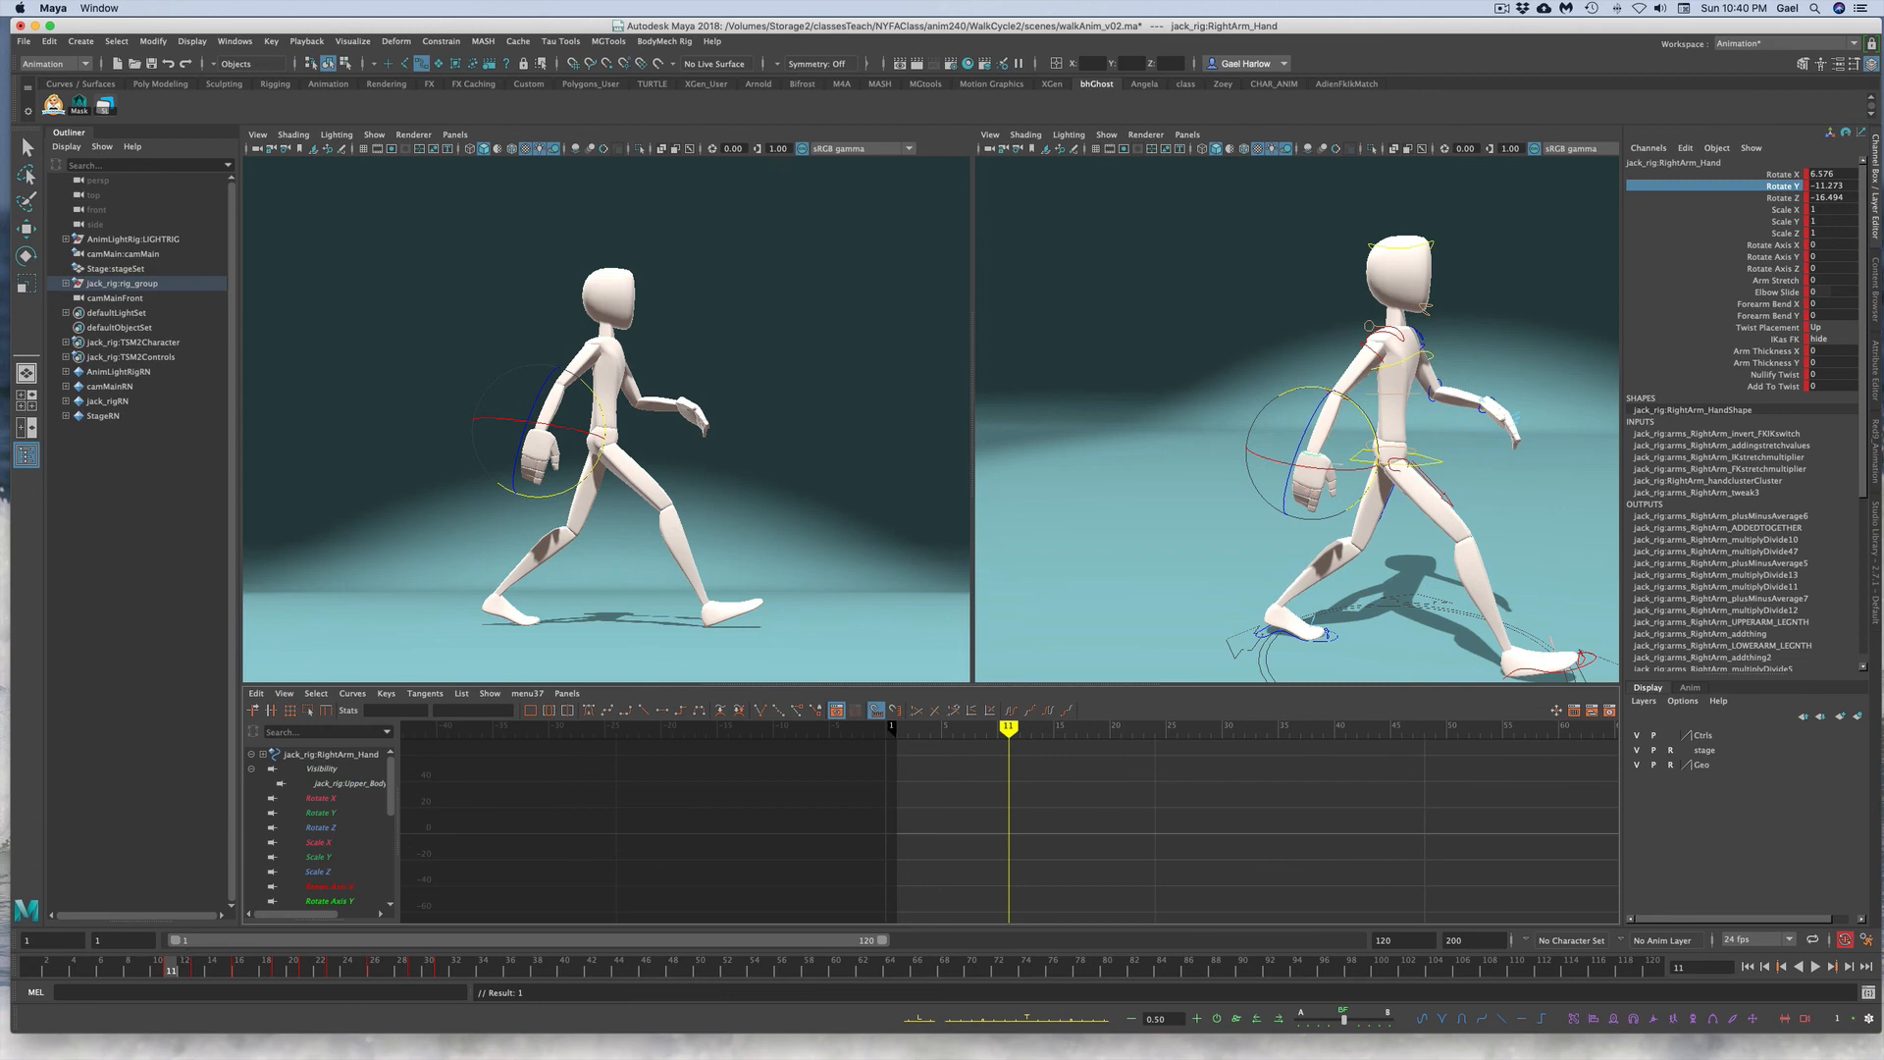
left_click(1756, 208)
left_click(1757, 187)
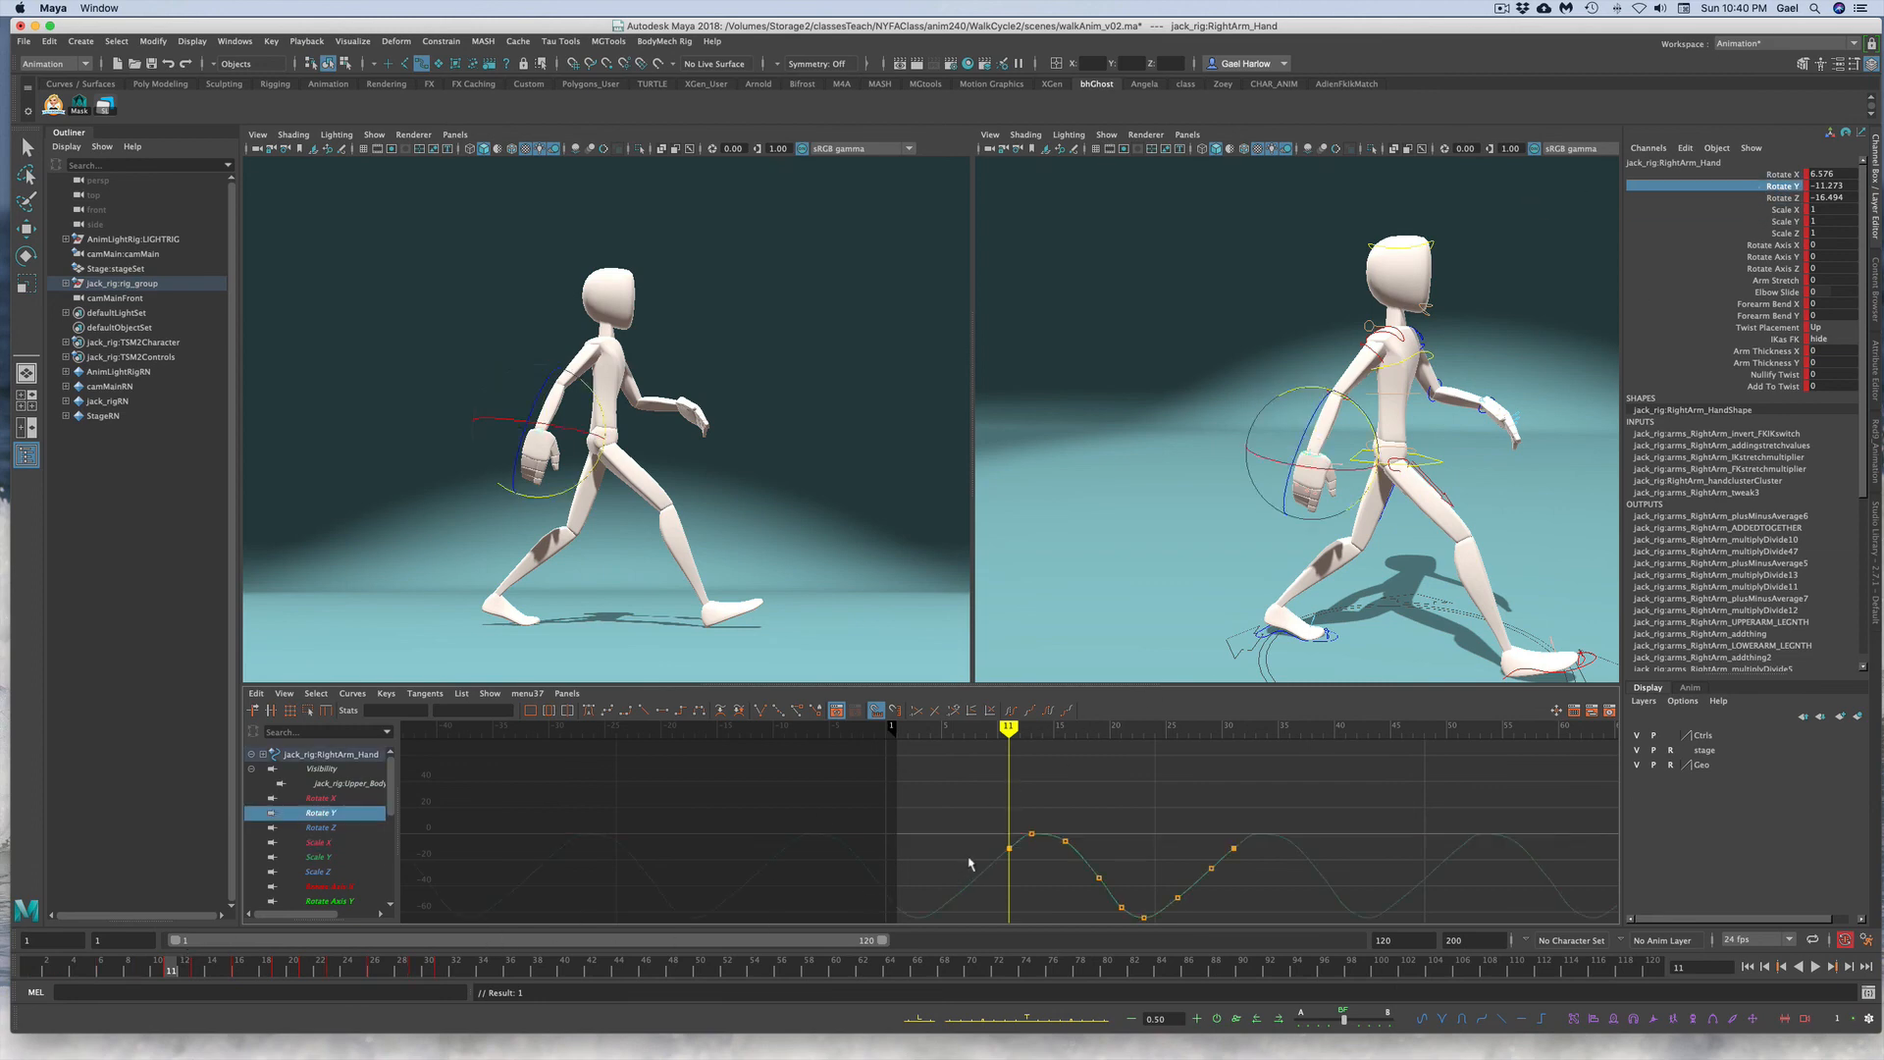
Step: Select the pasted right hand Rotate Y keys and offset them later in time
left_click_drag(969, 858, 999, 893)
left_click(1051, 832)
left_click(1278, 1019)
left_click(1279, 1019)
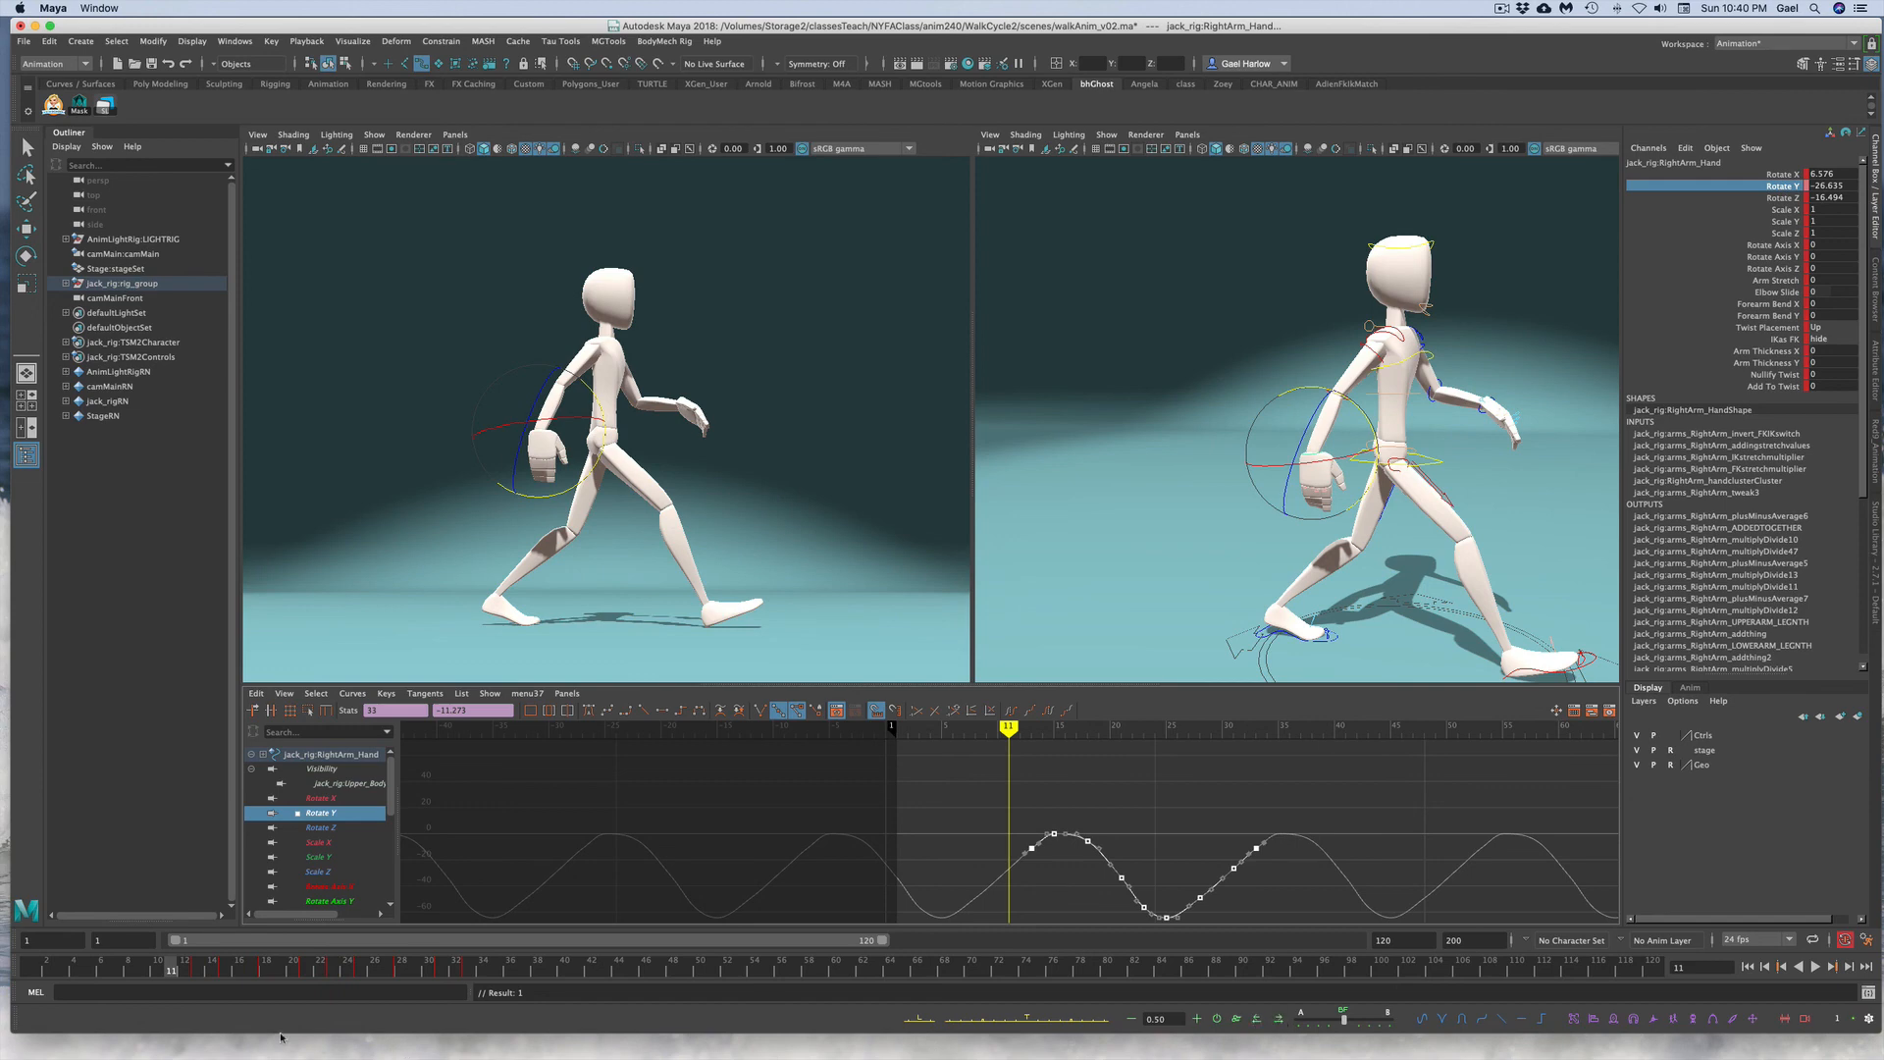
Step: Play back and scrub the walk to review the right hand motion
mouse_move(162, 966)
left_mouse_down()
mouse_move(903, 970)
mouse_move(61, 992)
mouse_move(618, 959)
mouse_move(1246, 872)
mouse_move(969, 904)
left_mouse_up()
key("alt+v")
left_click(214, 971)
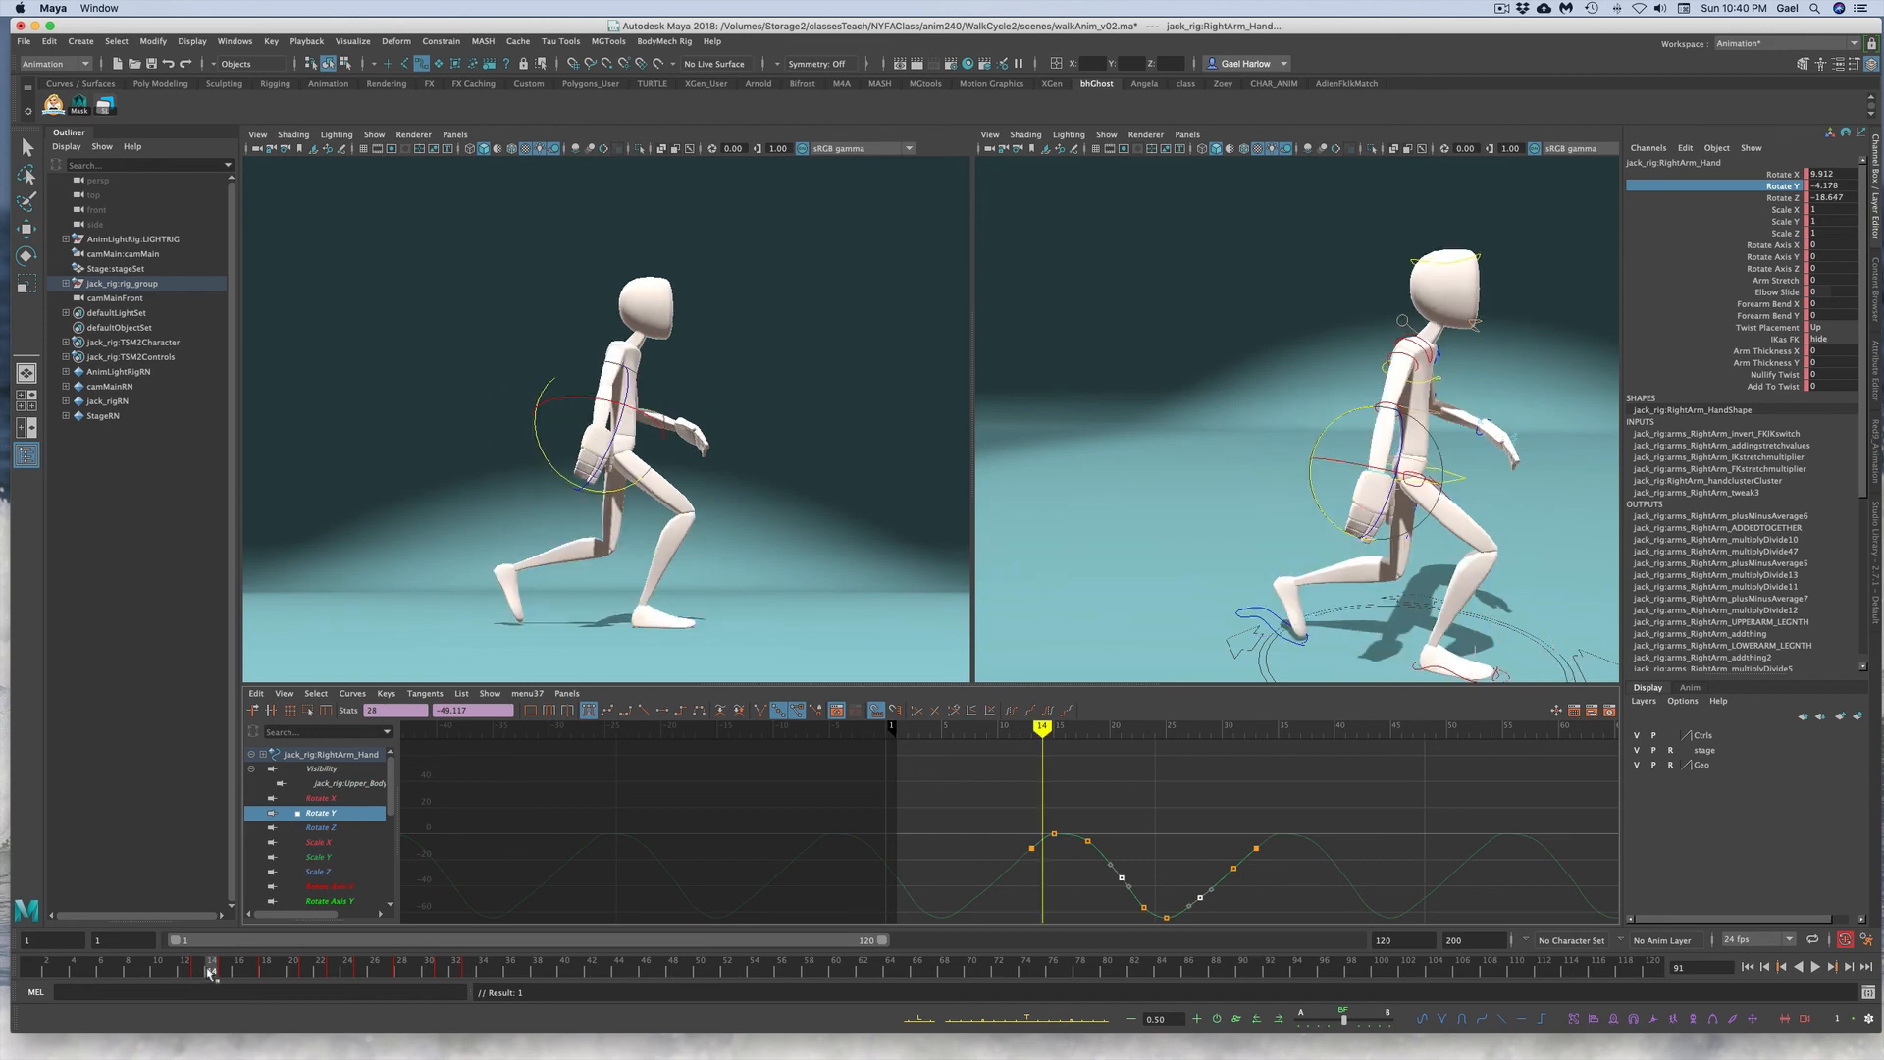
key("alt+v")
mouse_move(314, 969)
left_mouse_down()
mouse_move(429, 967)
mouse_move(303, 973)
mouse_move(362, 971)
left_mouse_up()
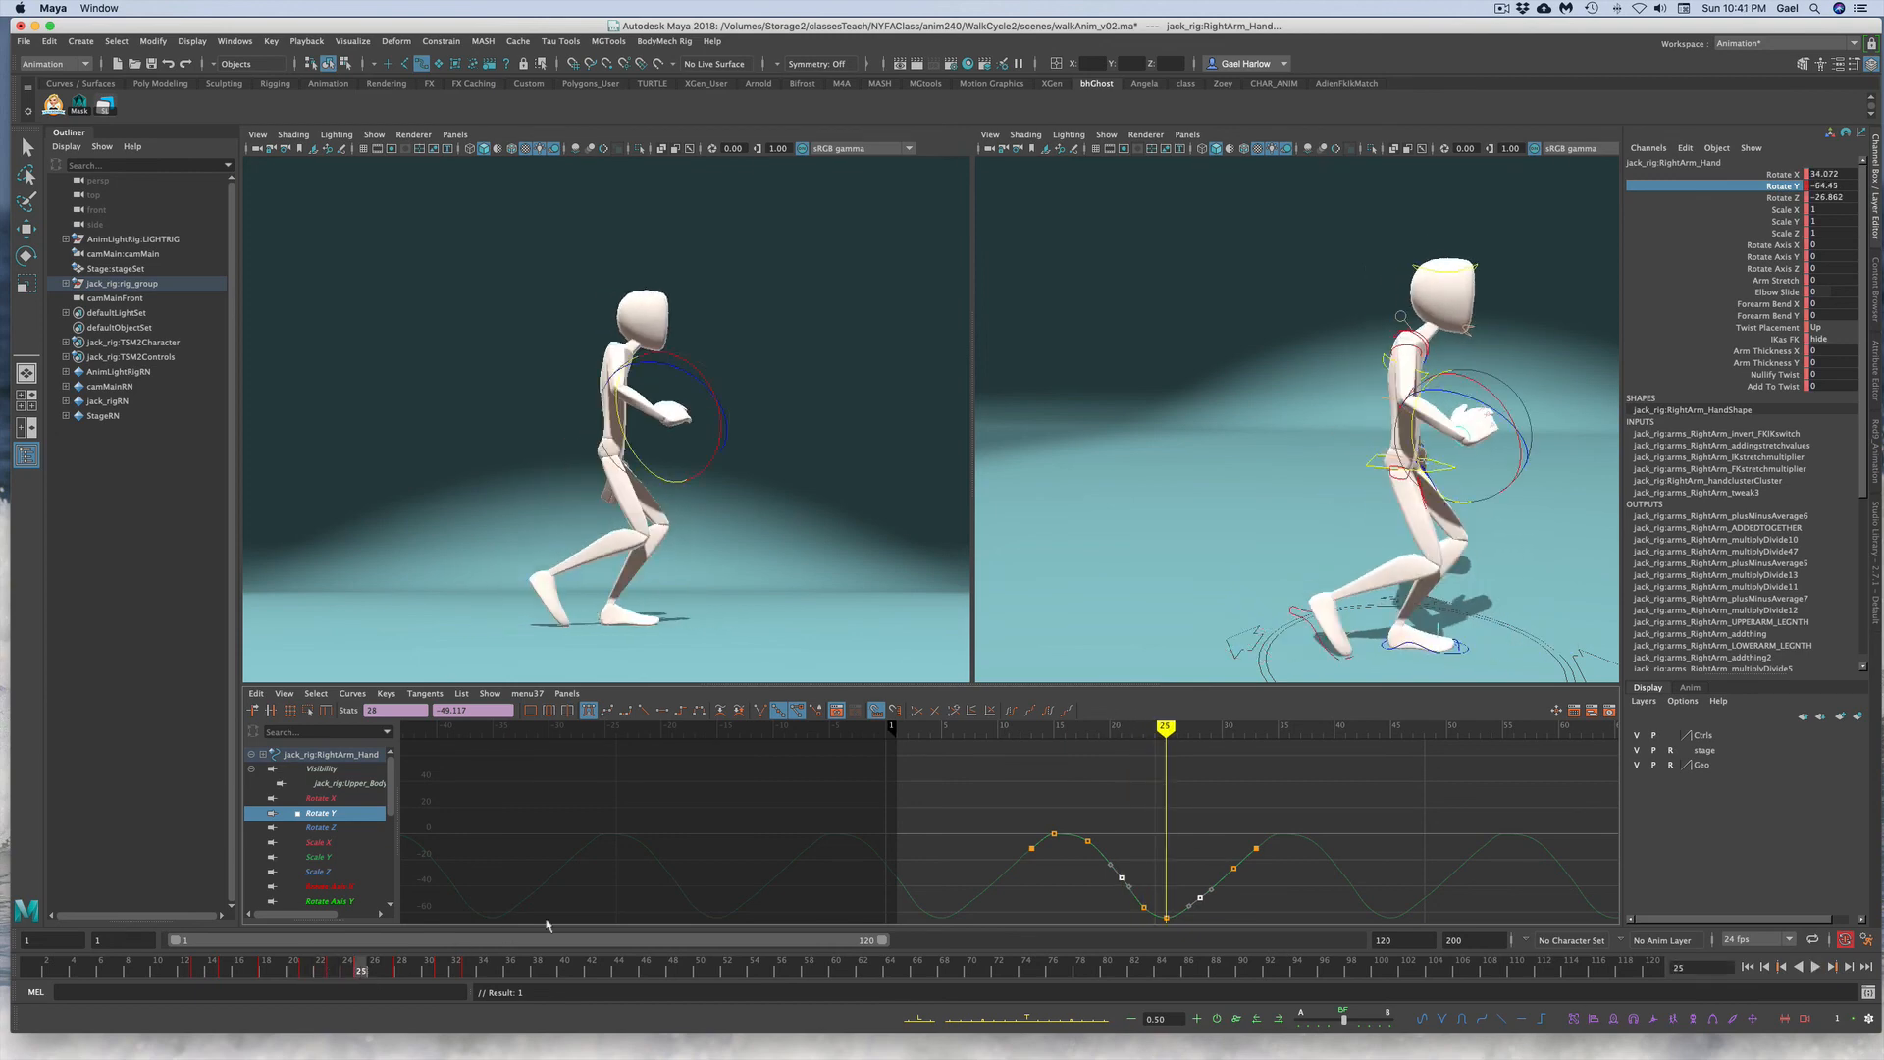
Step: Select the right hand's Rotate Y keys and scale the curve down vertically to reduce its swing
left_click(1234, 810)
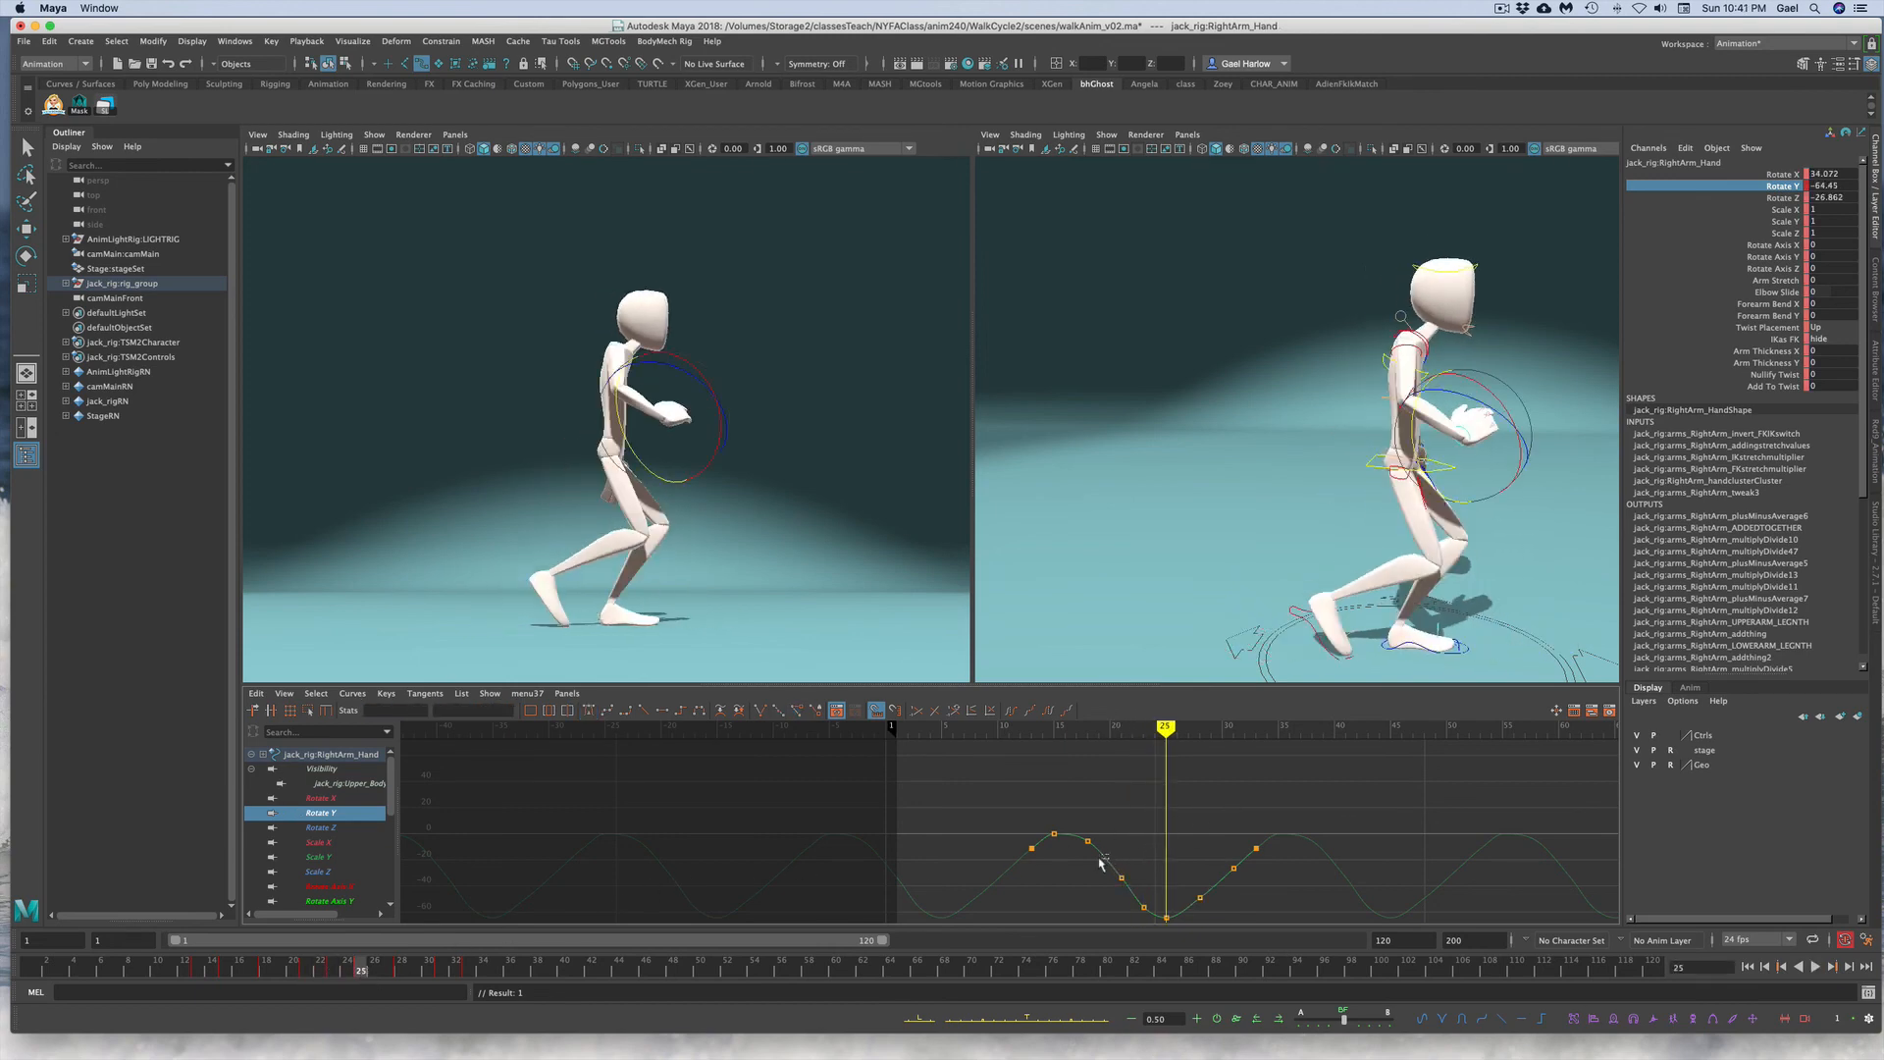
left_click(1102, 861)
key("f")
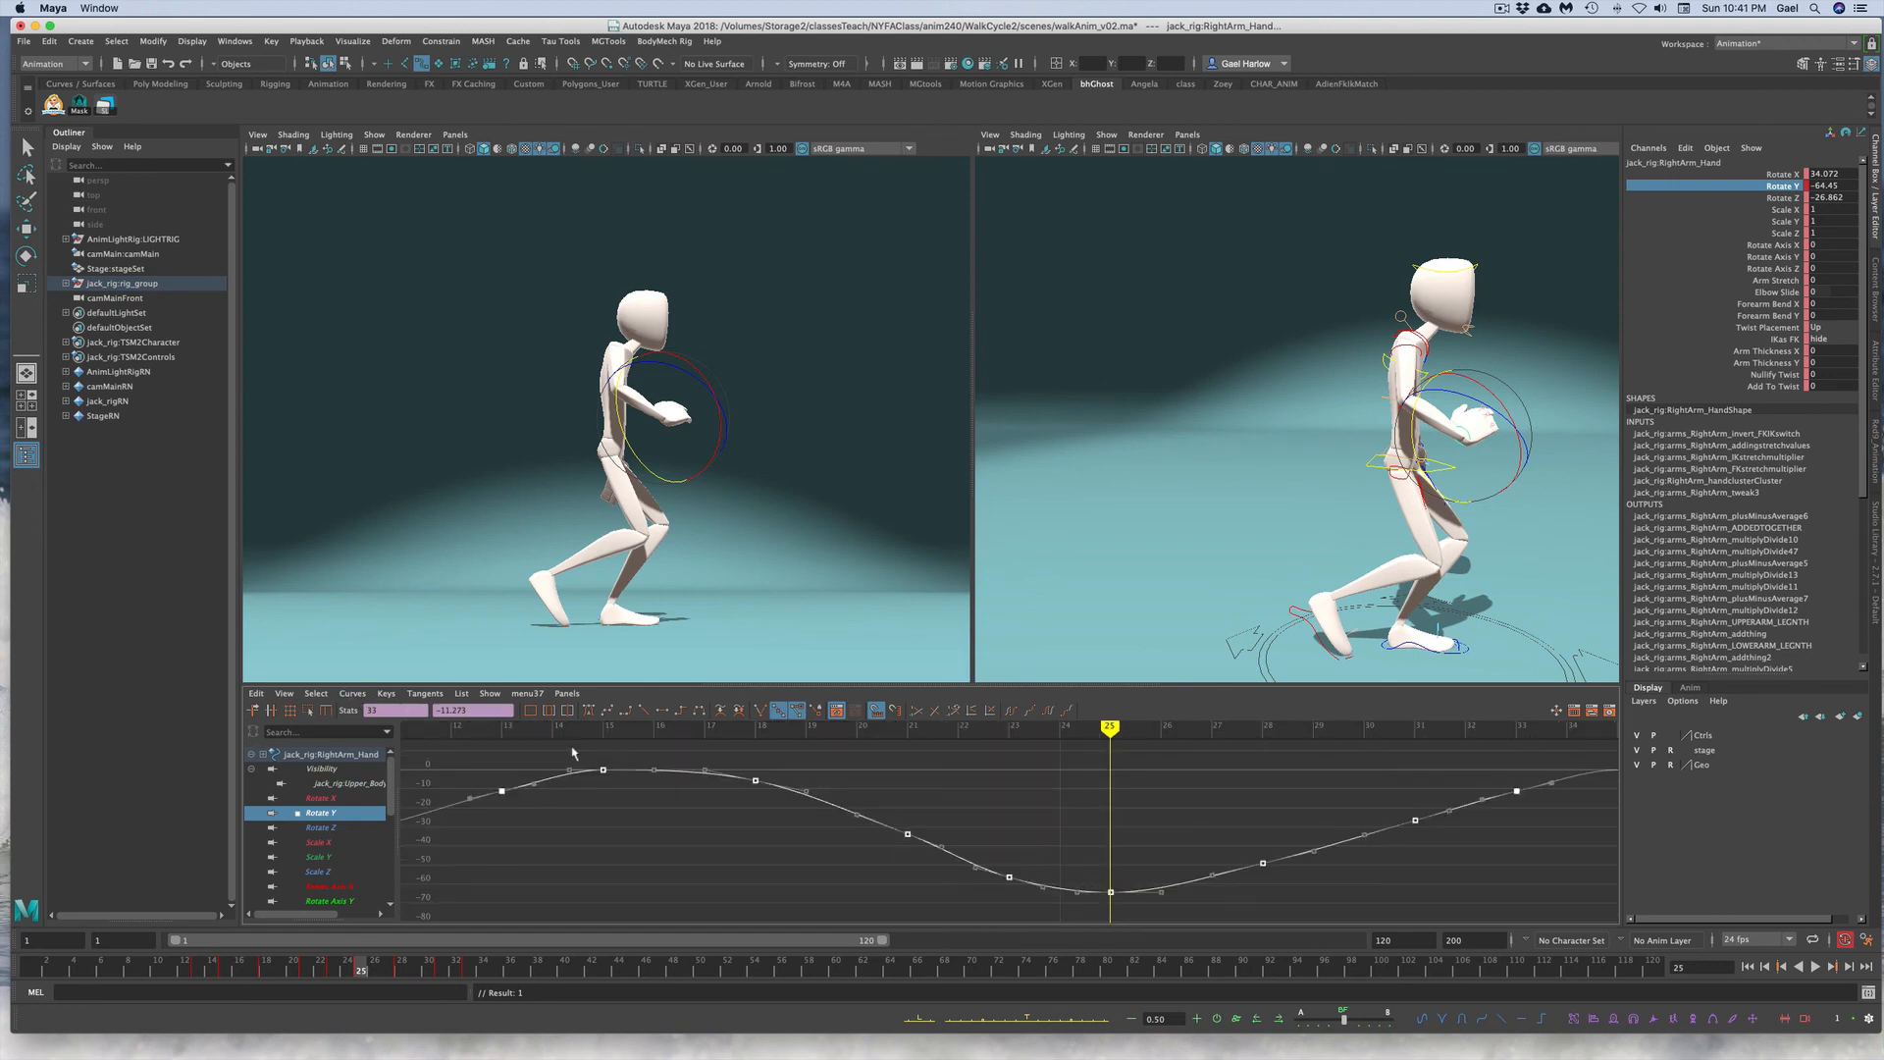
key("r")
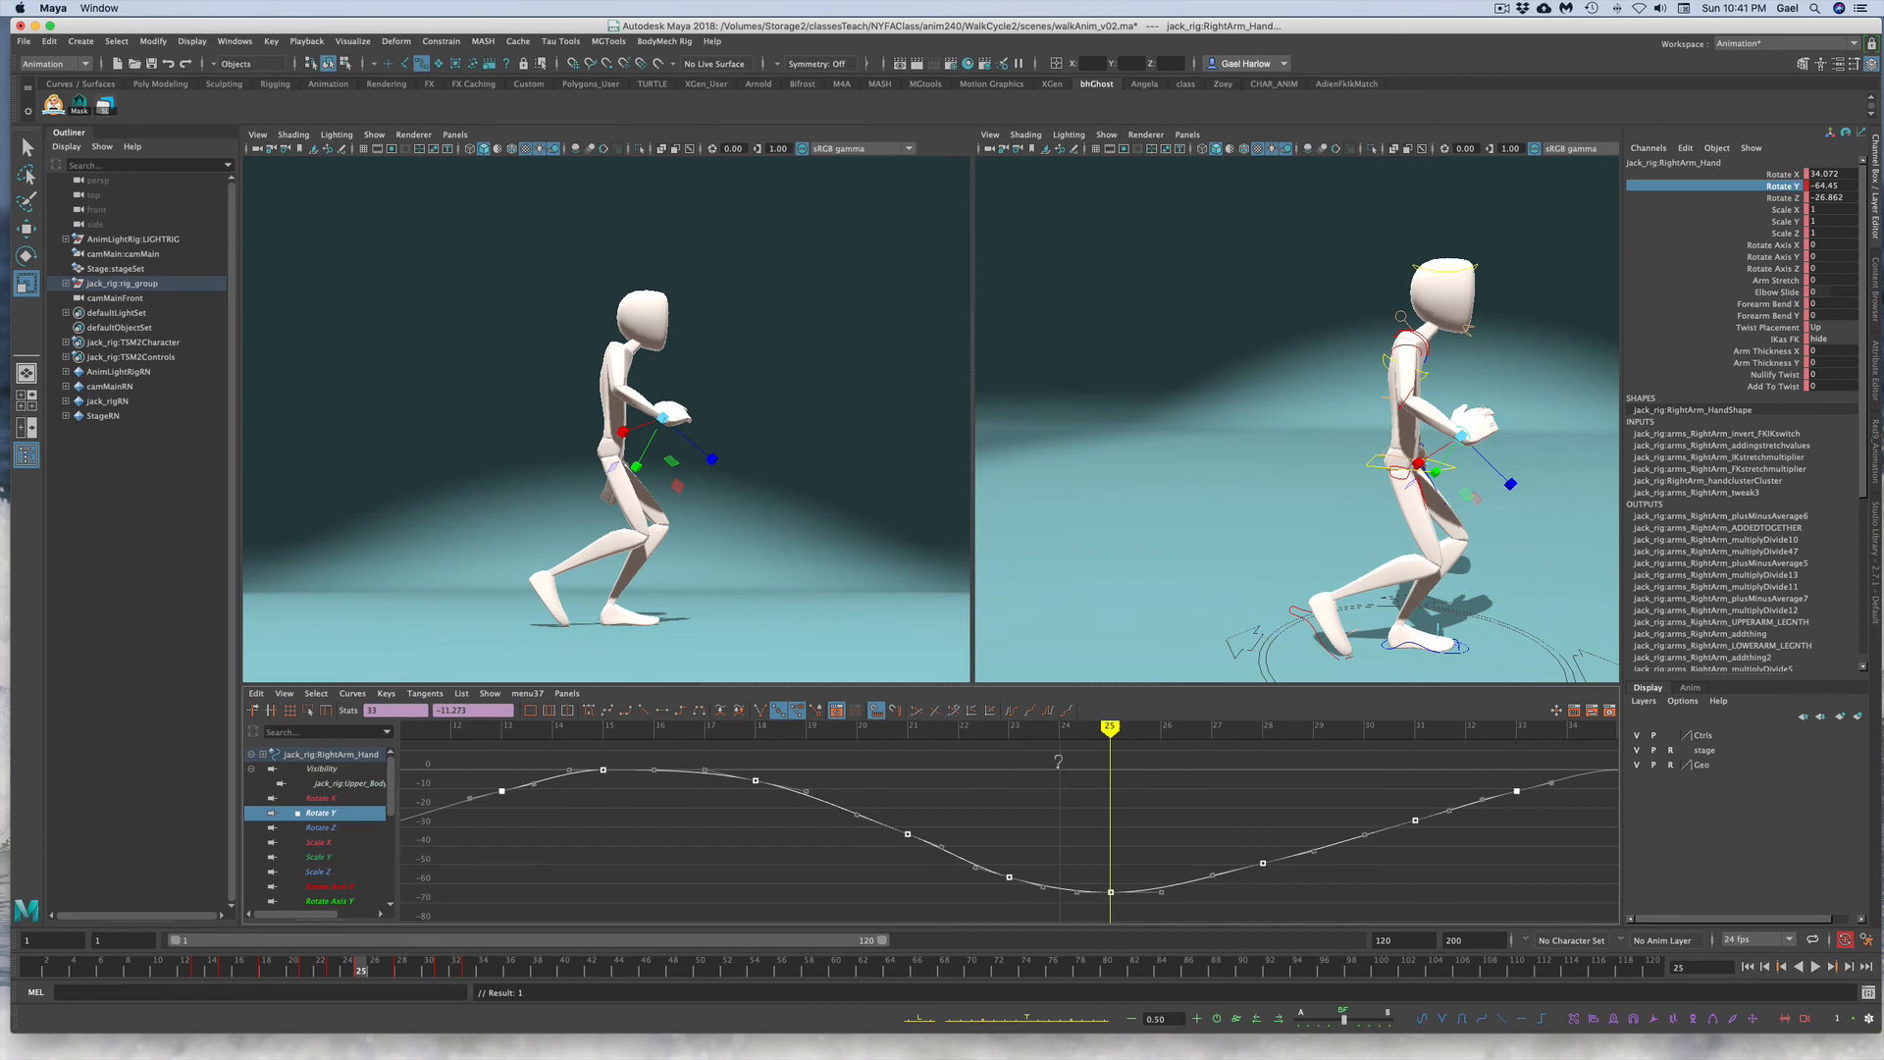
left_click_drag(1057, 762, 1061, 777)
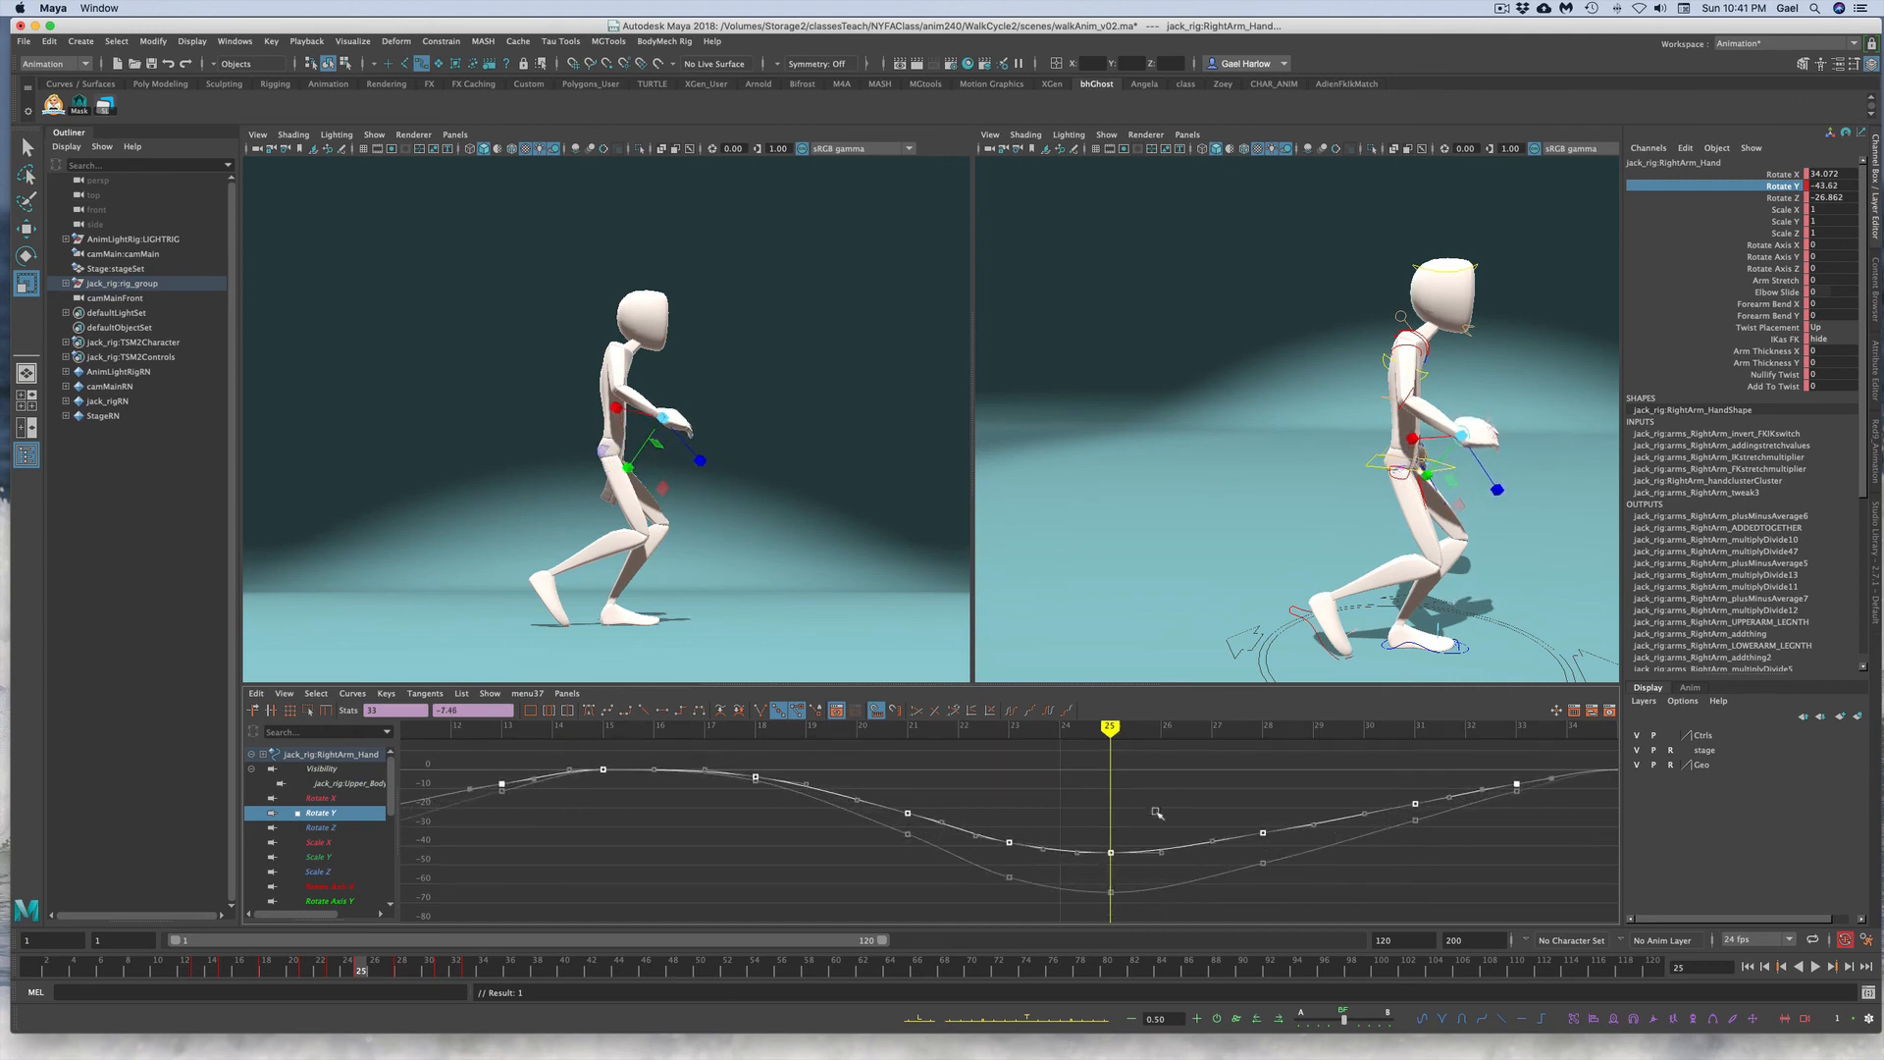
Step: Raise the right hand's Rotate Y curve slightly, checking poses along the timeline, then deselect the keys
left_click(1158, 812)
left_click(211, 972)
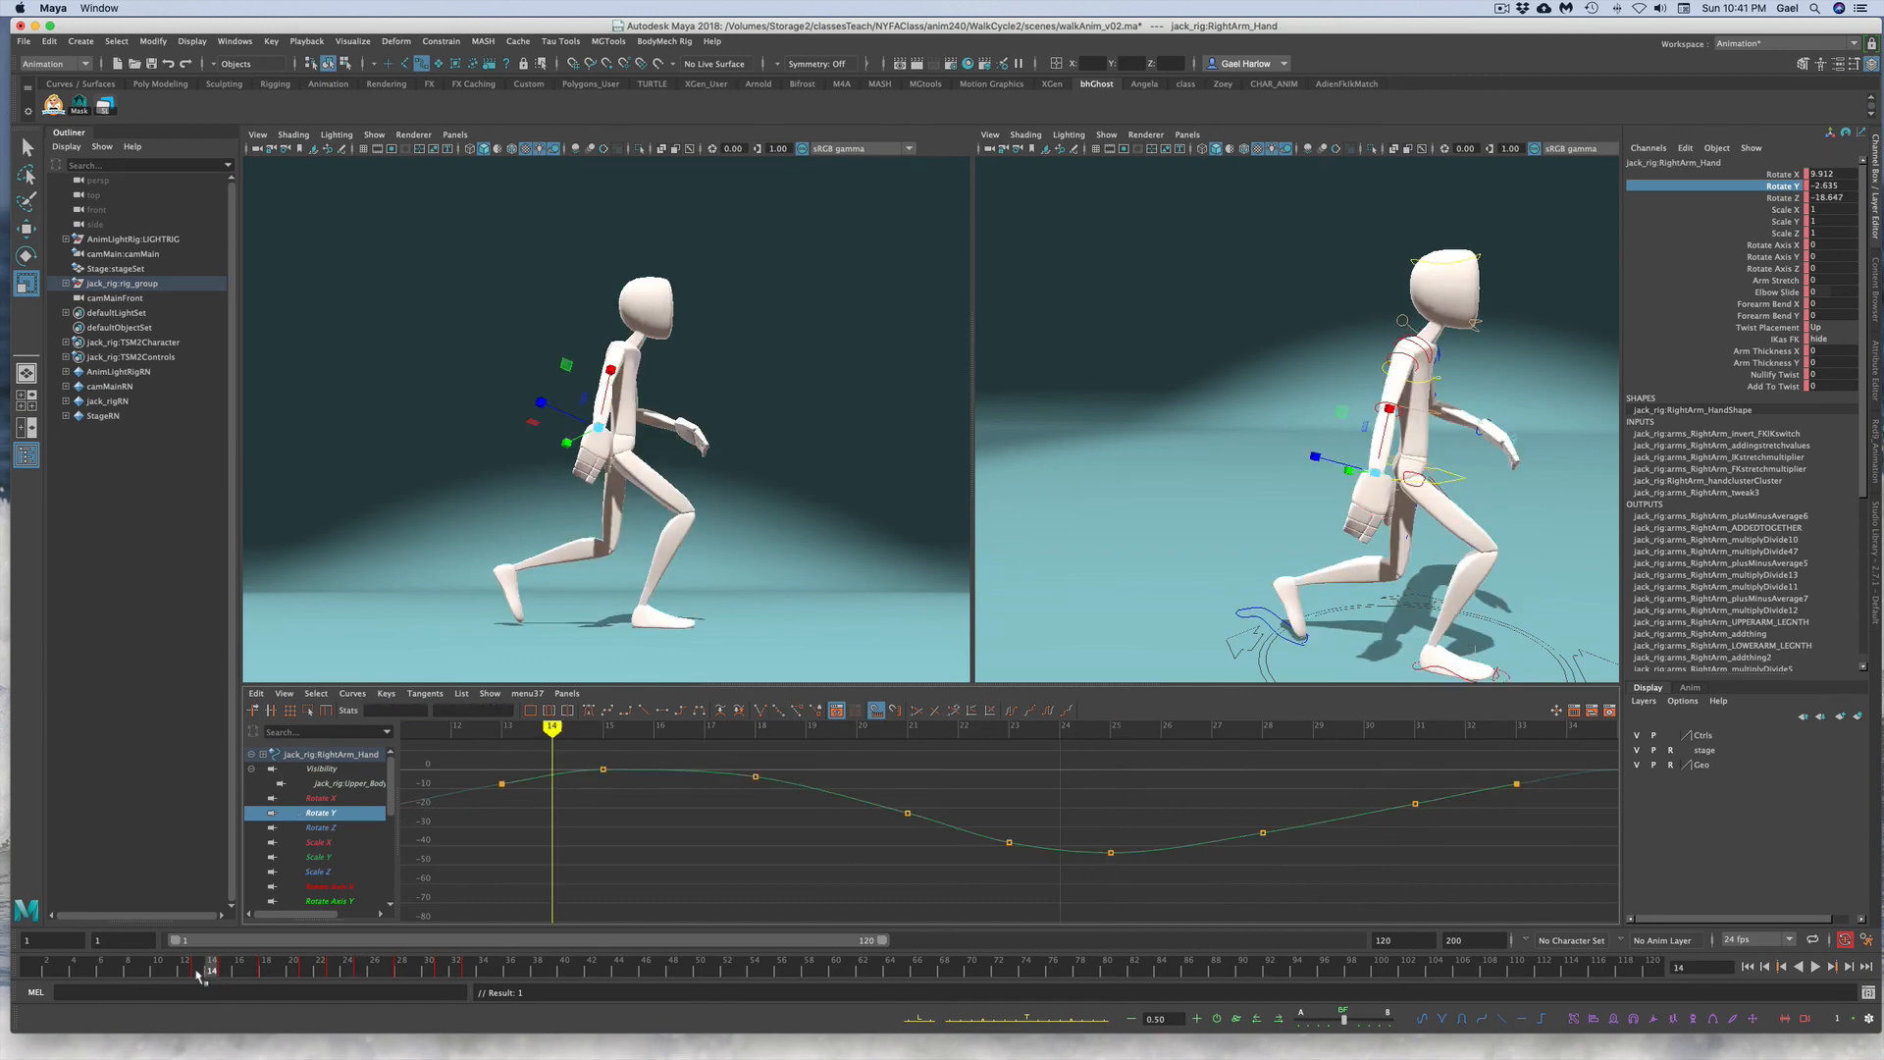
left_click(199, 972)
scroll(868, 870, "down", 4)
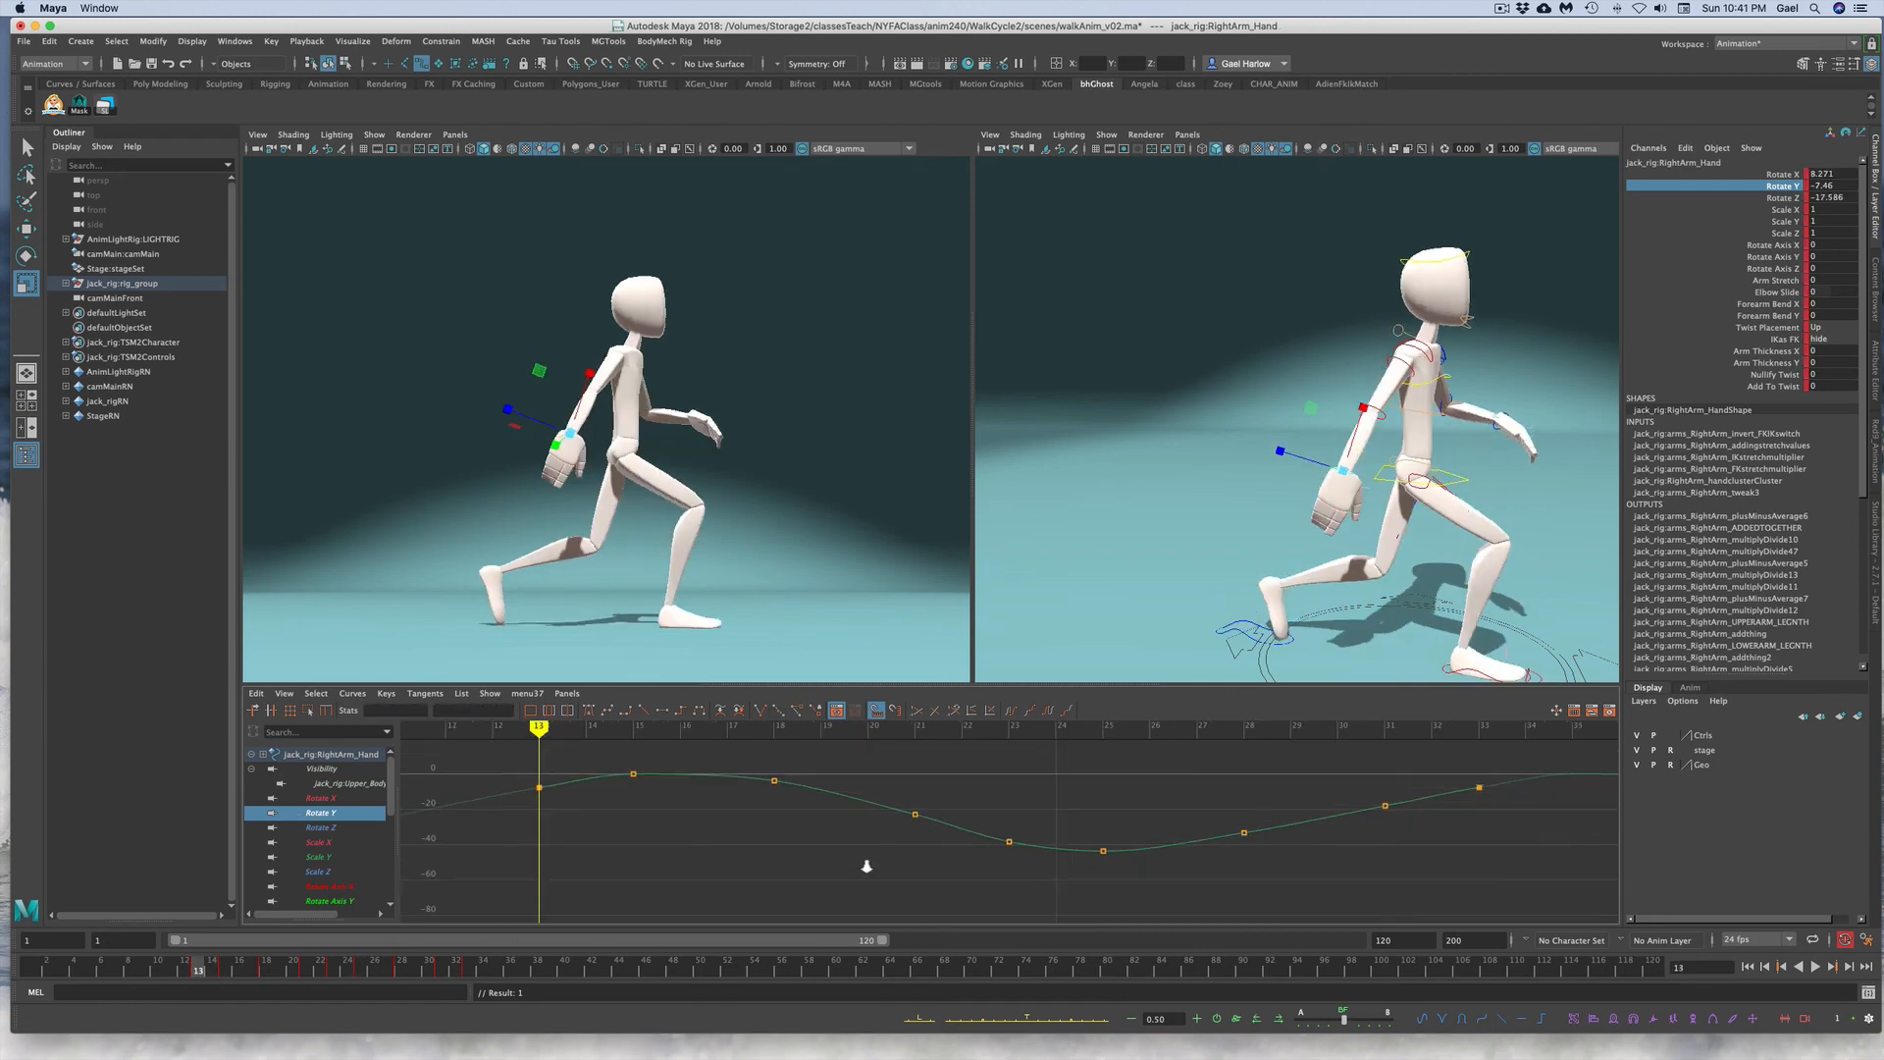
scroll(860, 865, "up", 3)
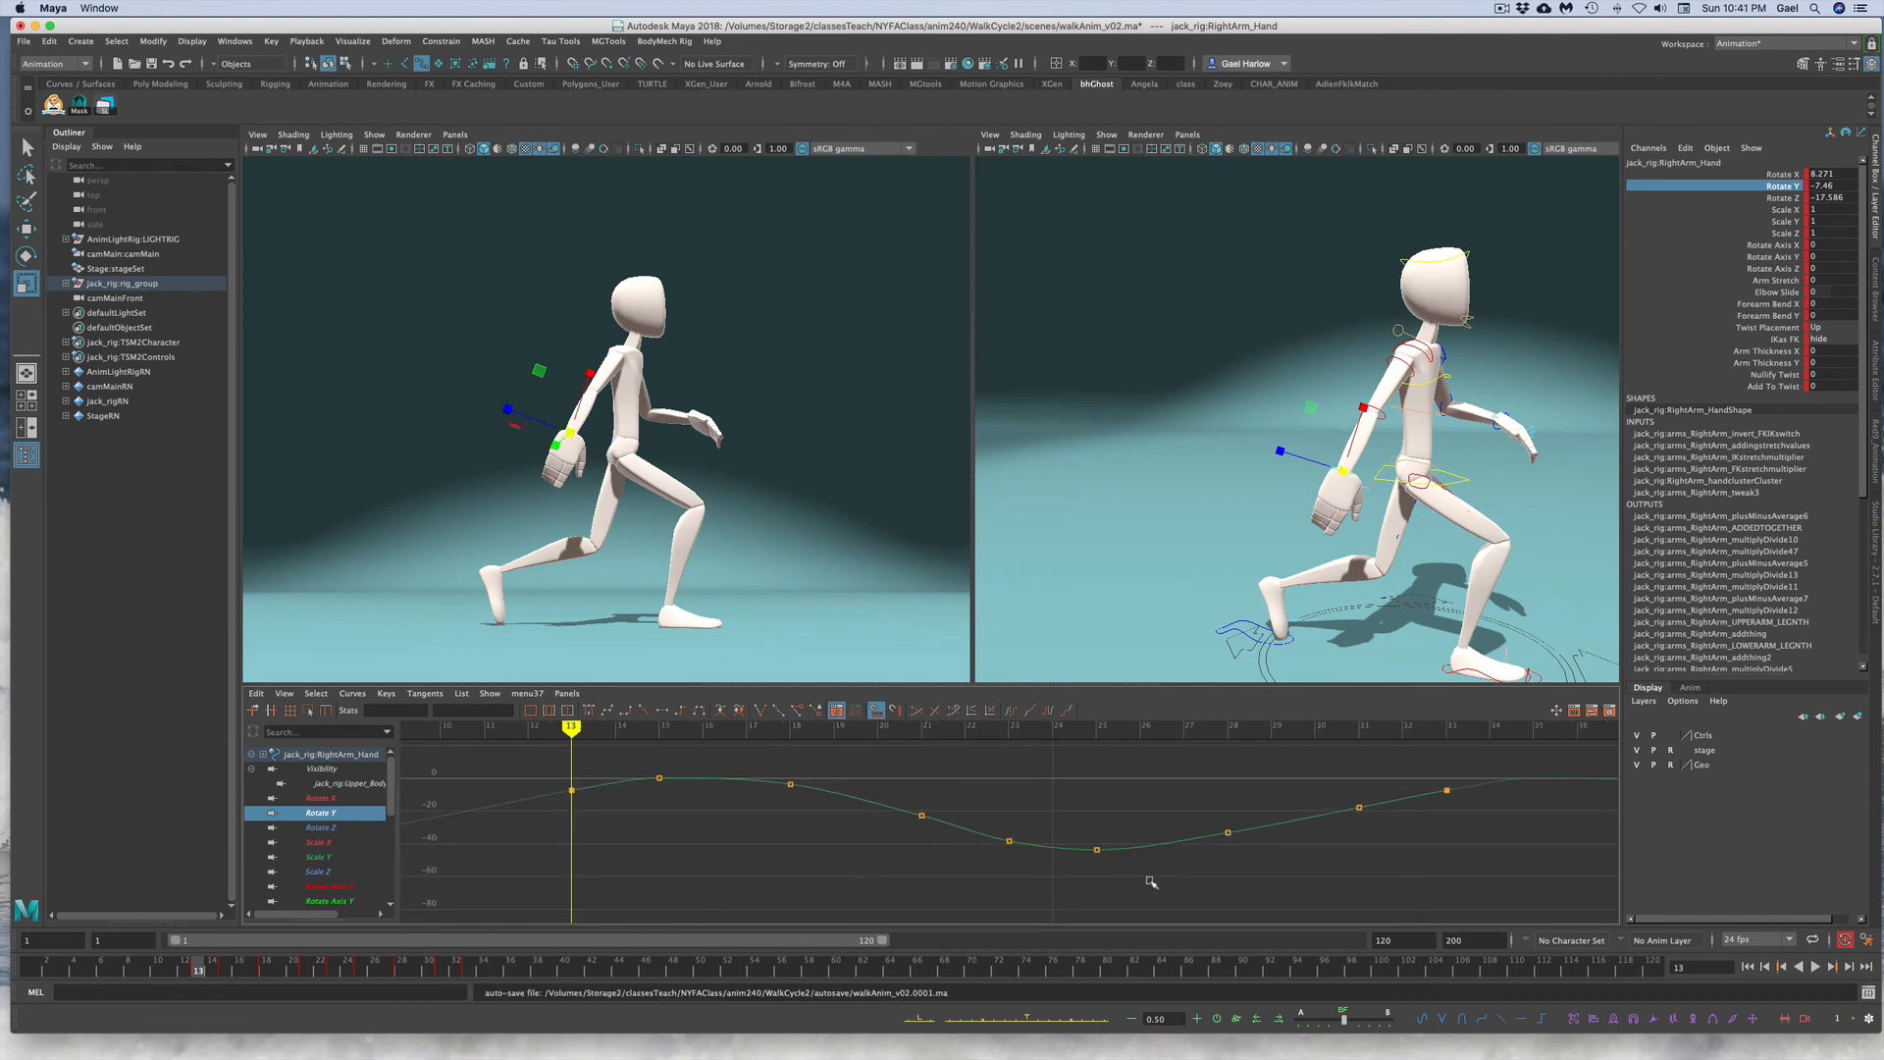
left_click_drag(1172, 869, 1151, 804)
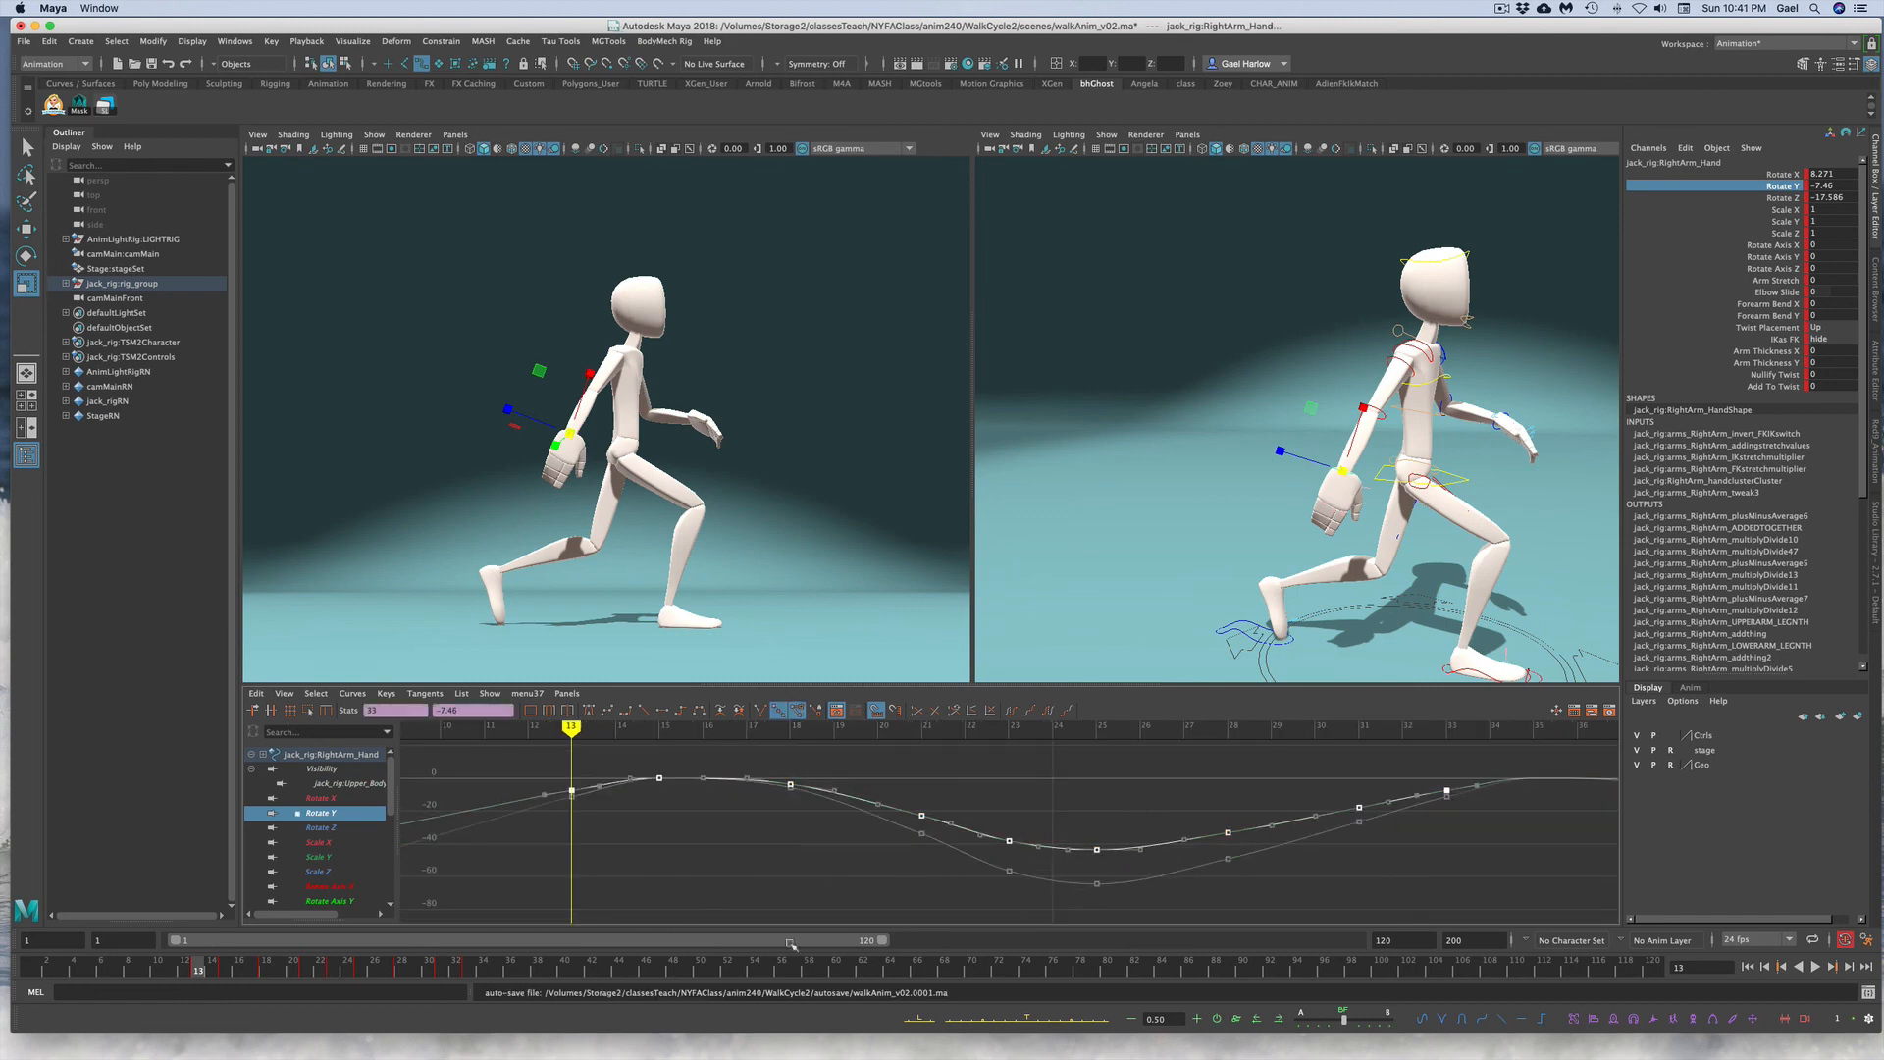
left_click(305, 972)
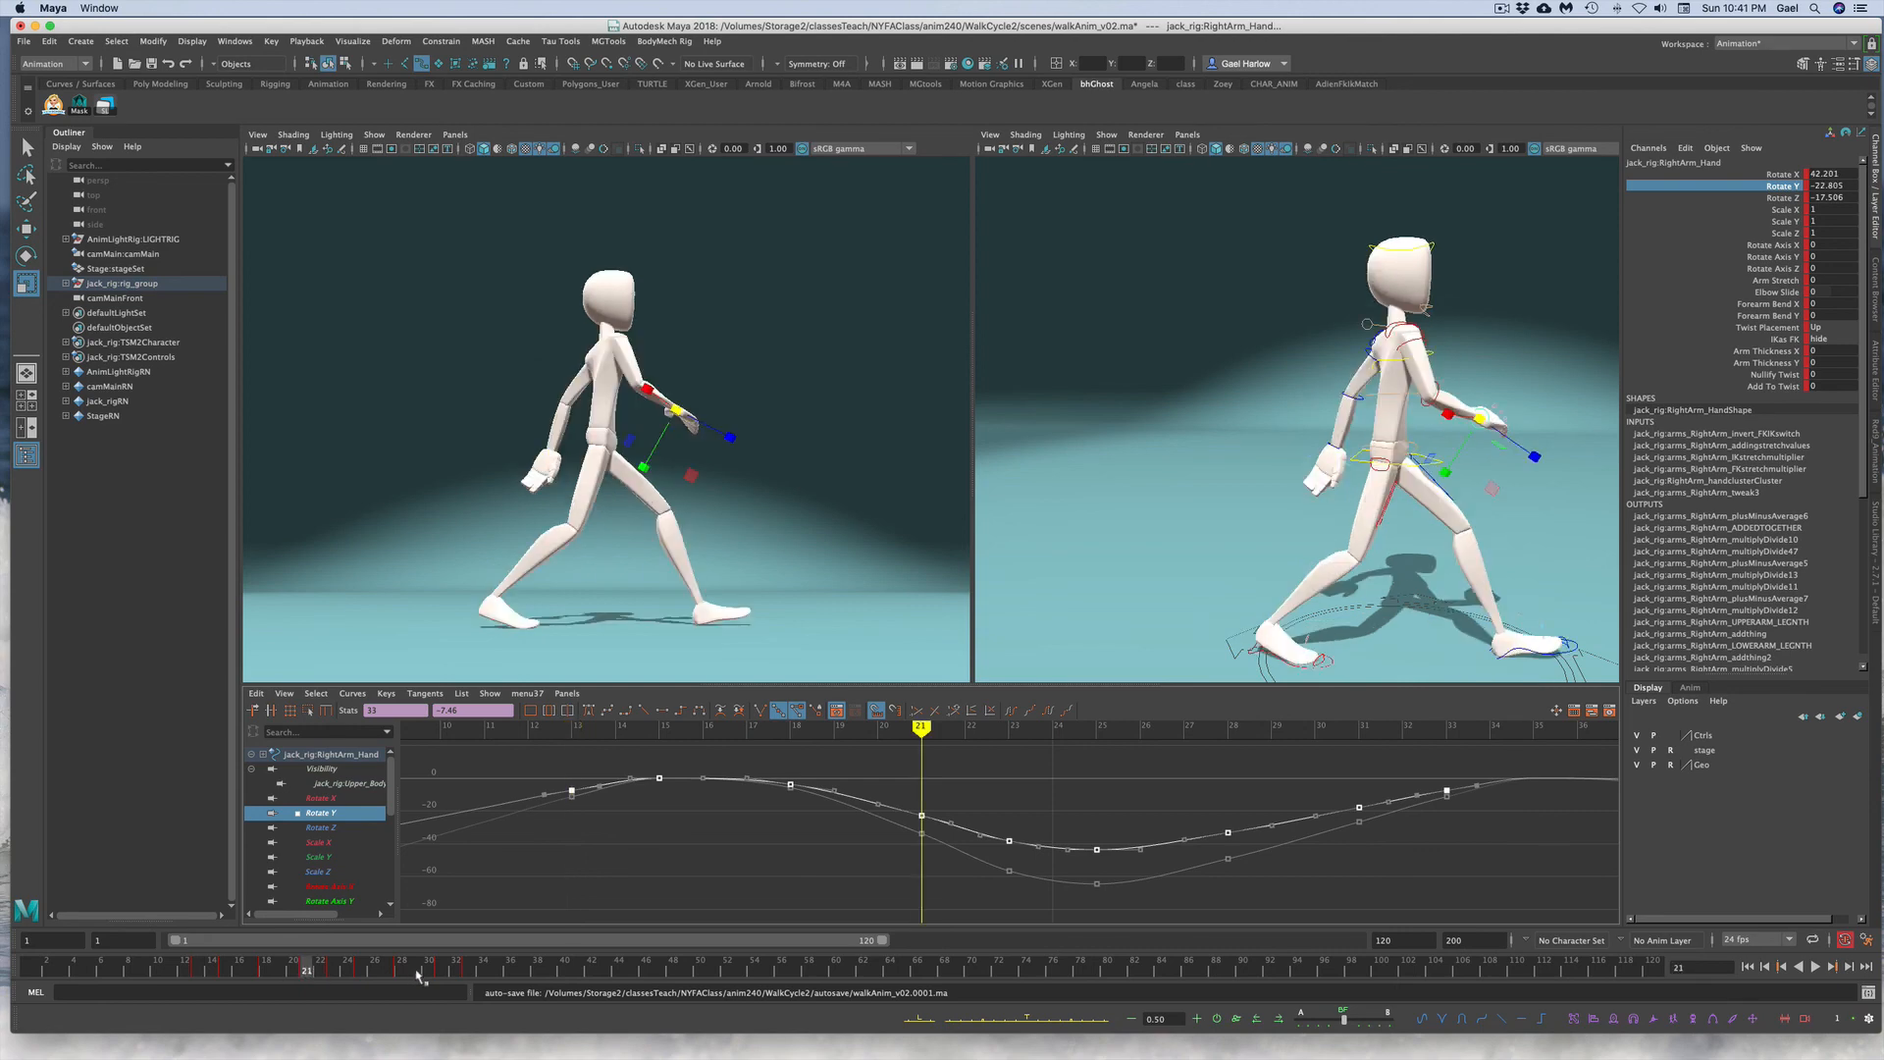
left_click(360, 972)
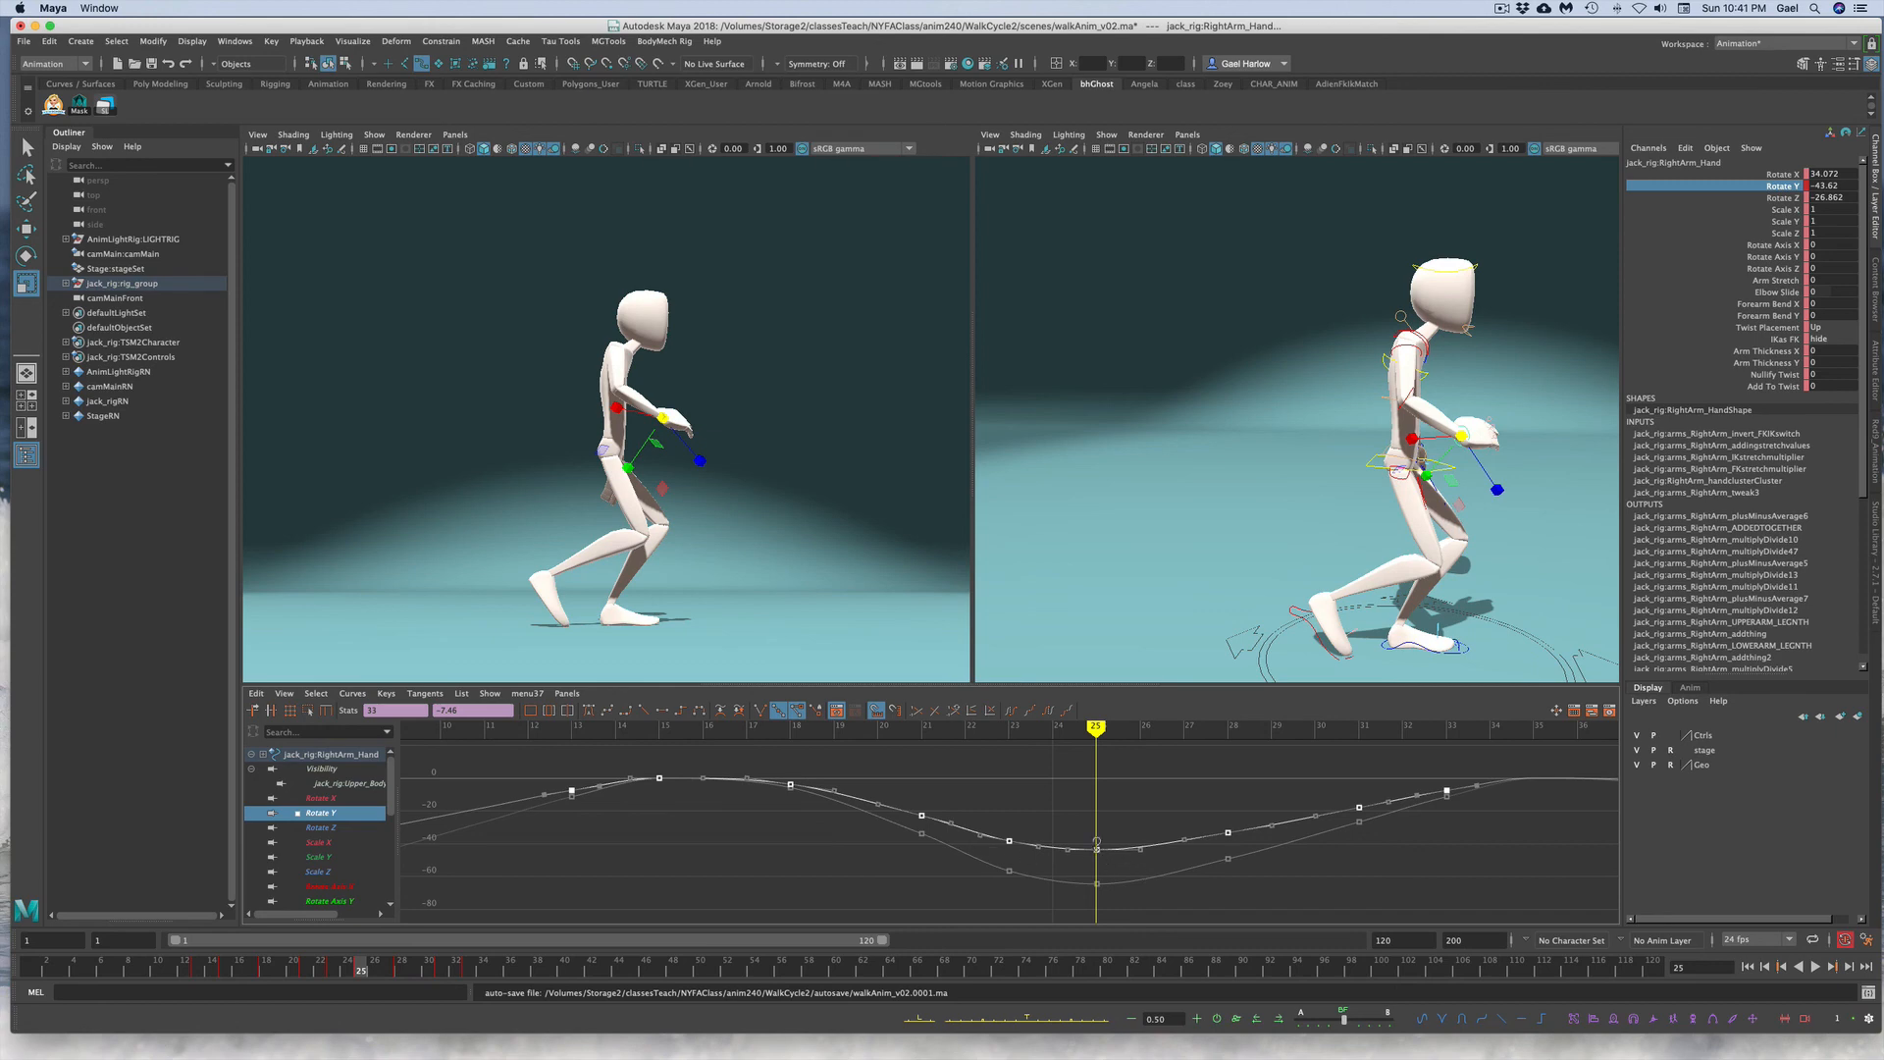
middle_click_drag(1096, 848, 1093, 840, "shift")
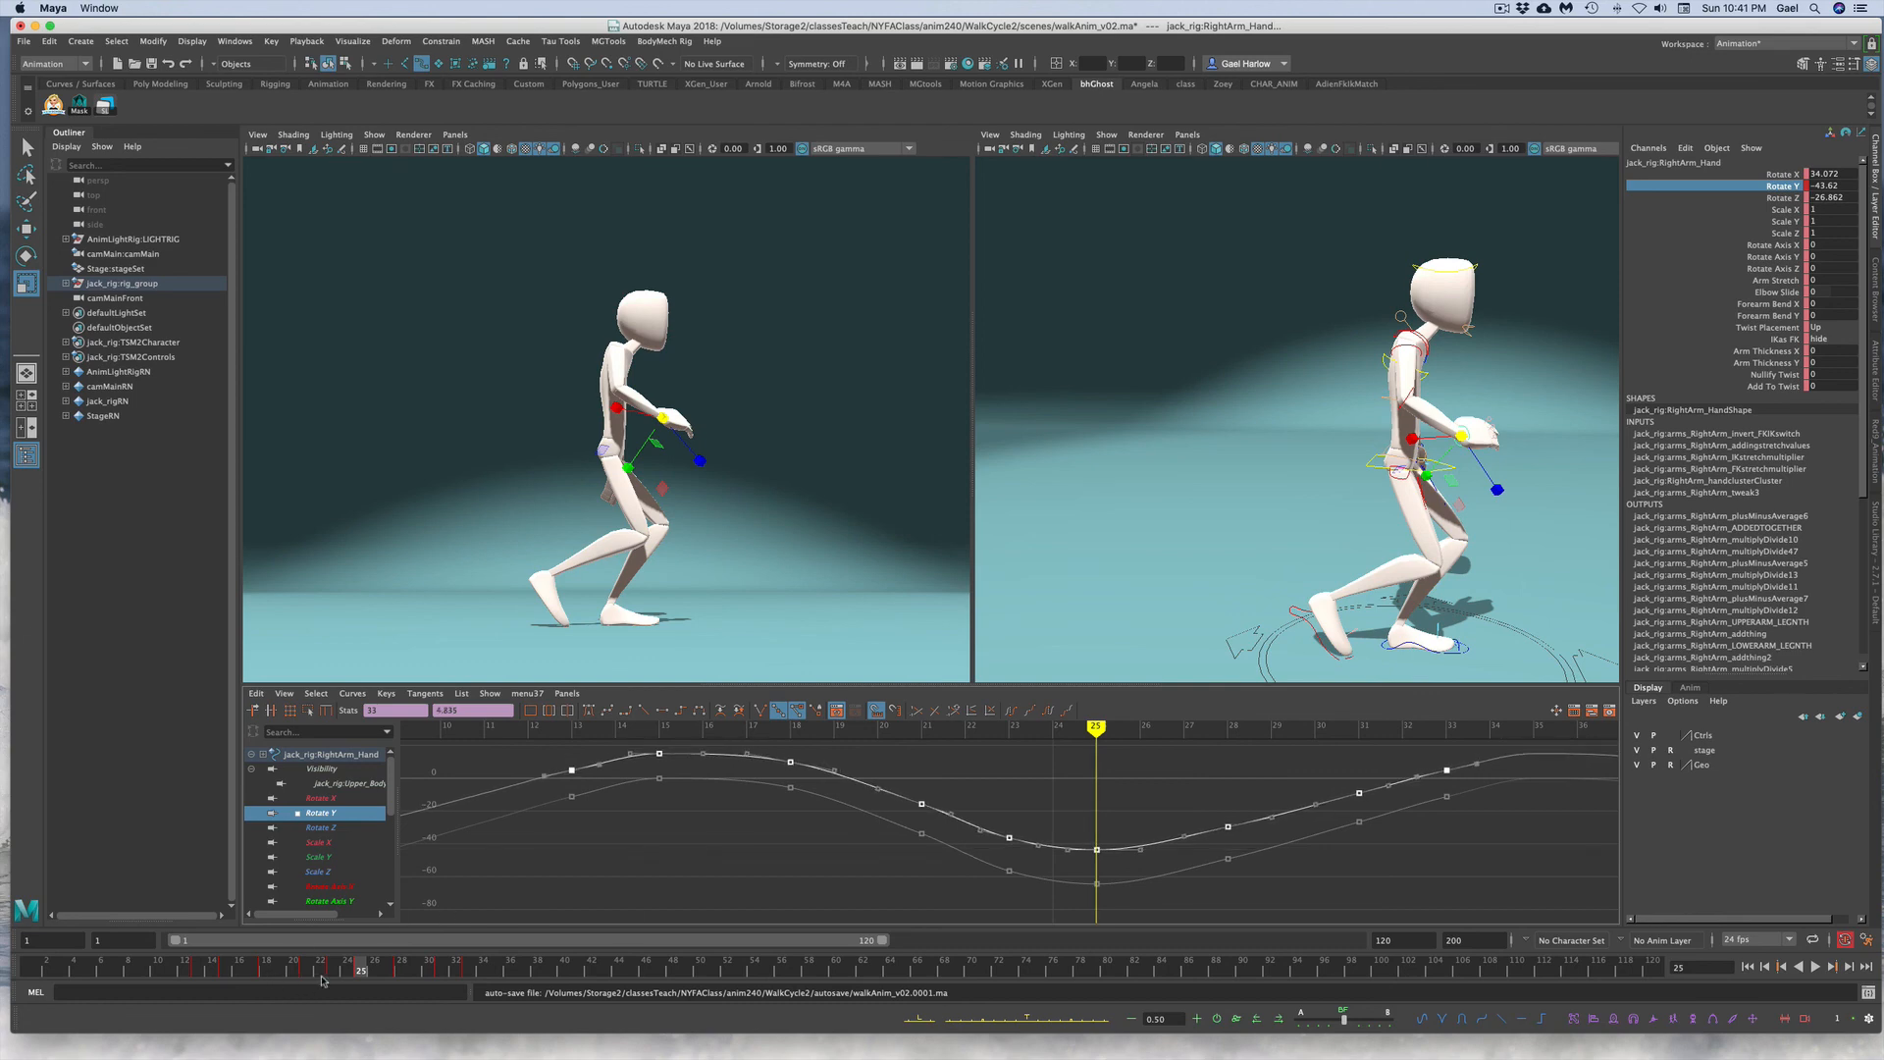
left_click_drag(334, 970, 203, 969)
left_click(628, 870)
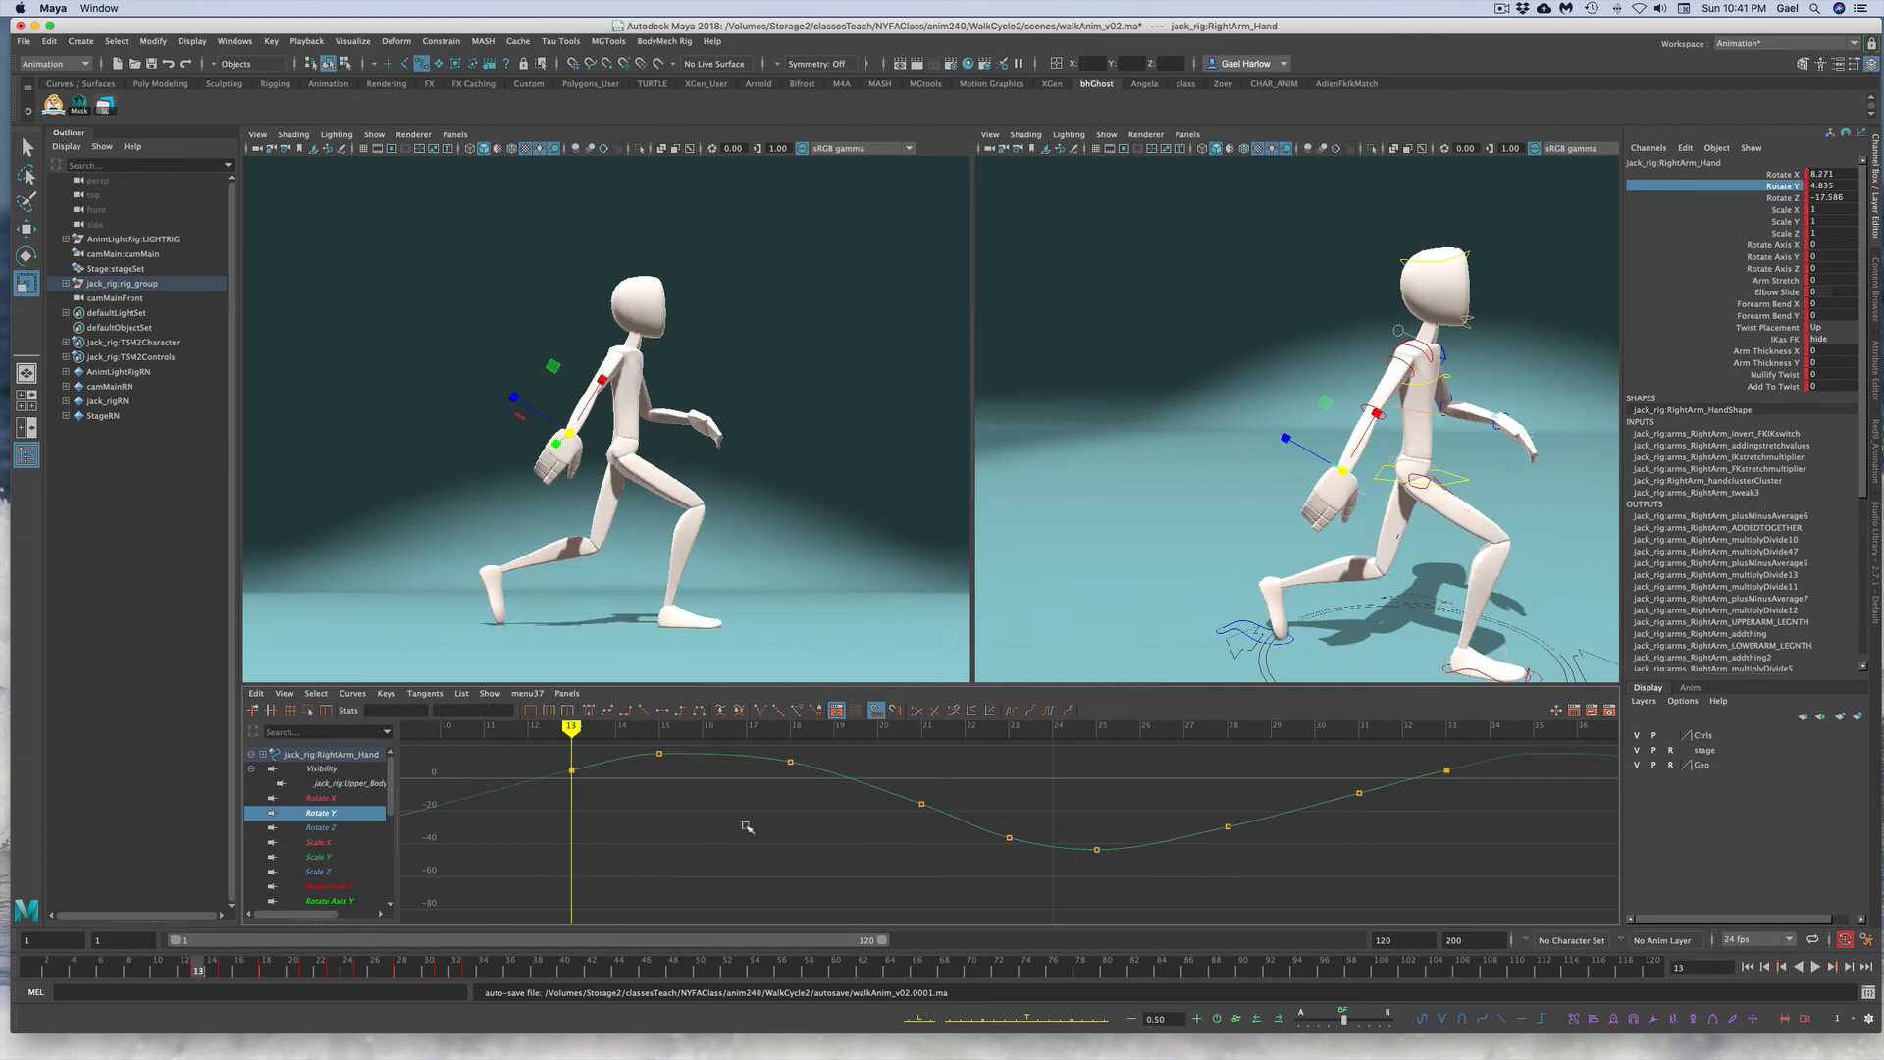
Step: Copy the right hand's Rotate Y keys and paste them over the left hand's Rotate Y keys
scroll(731, 858, "down", 2)
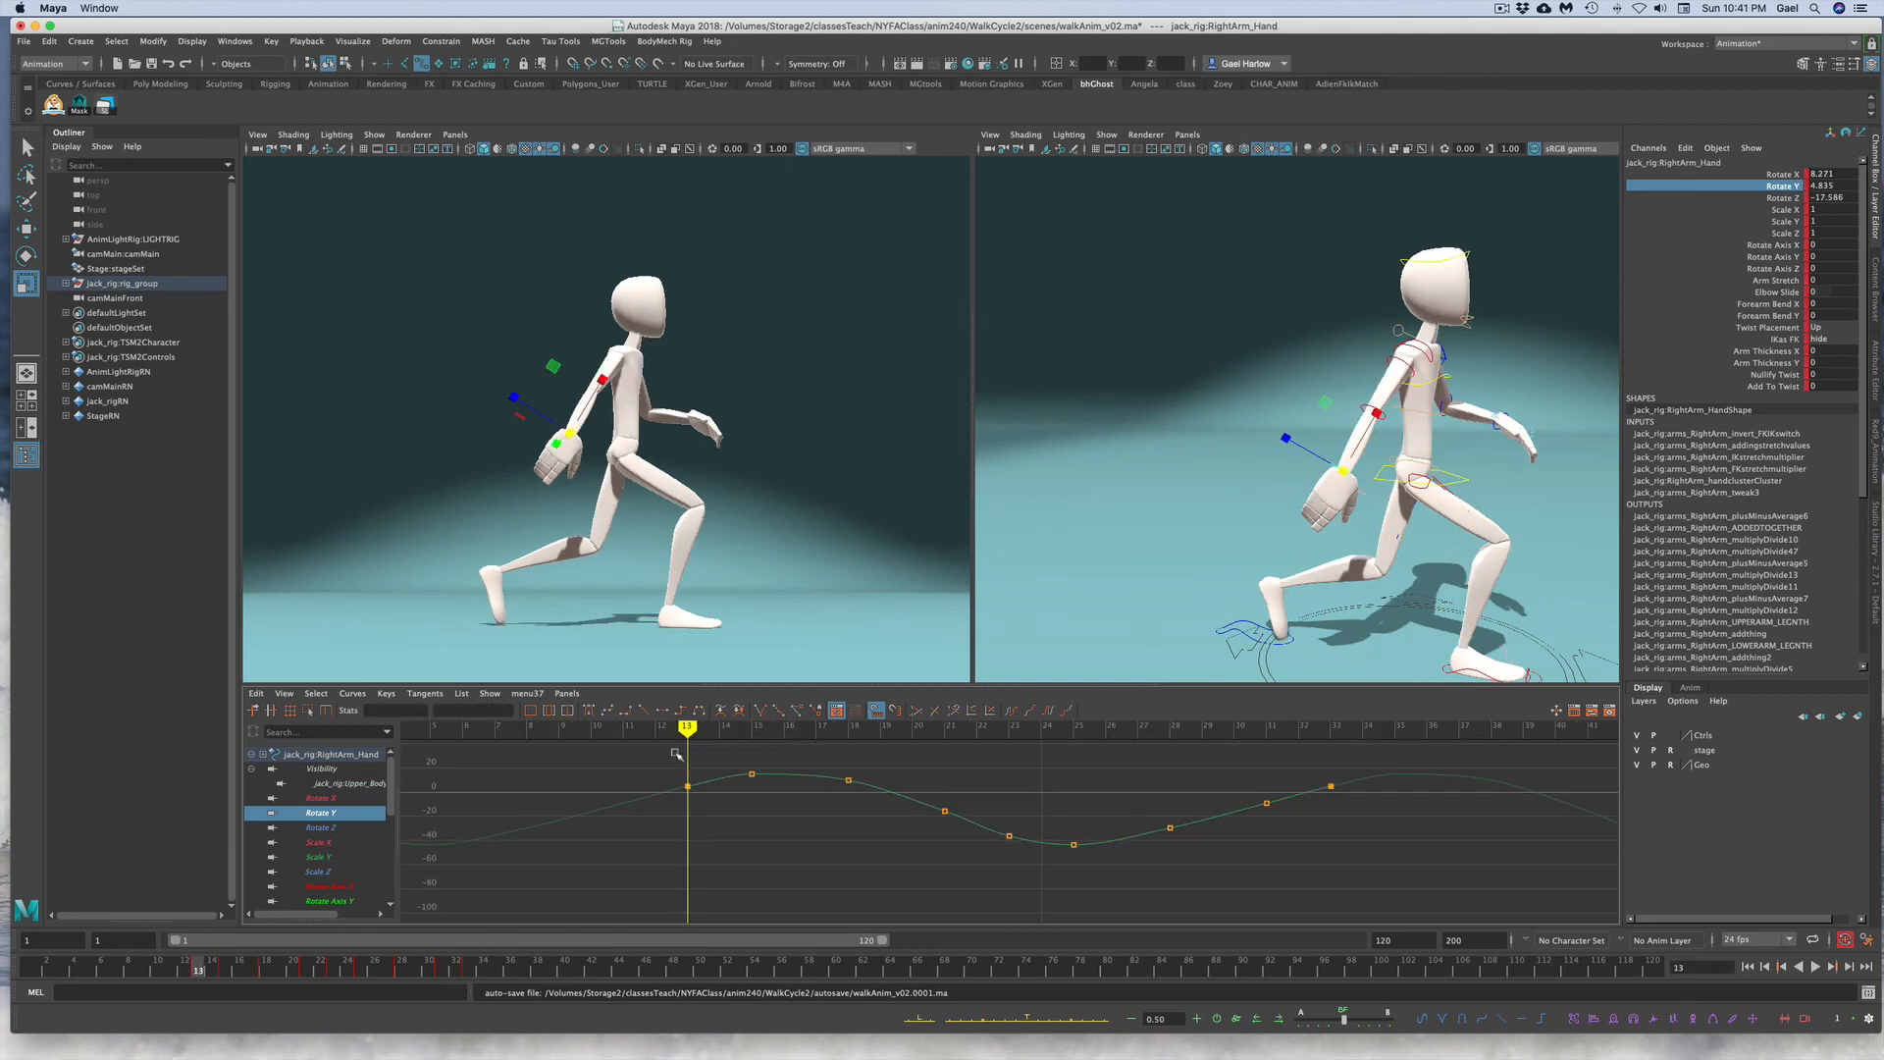
left_click_drag(675, 753, 1370, 896)
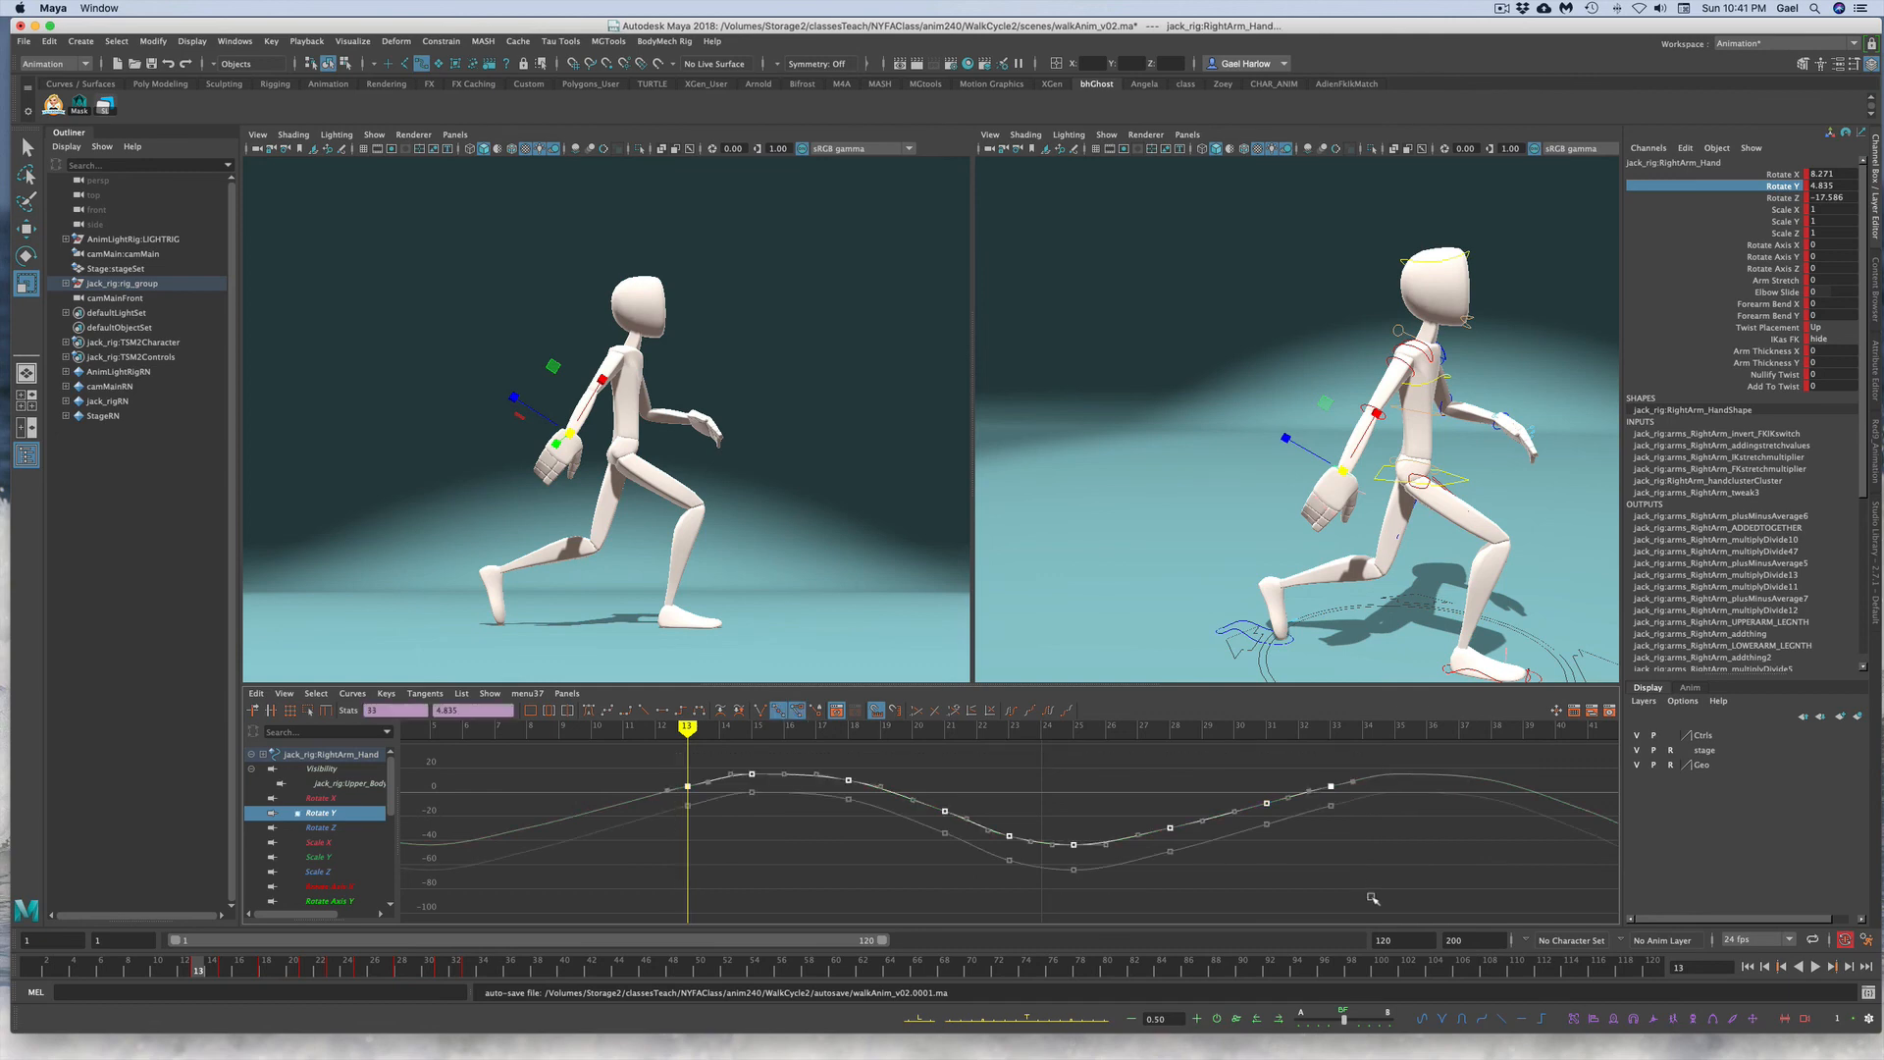
left_click(1282, 336)
left_click(1498, 425)
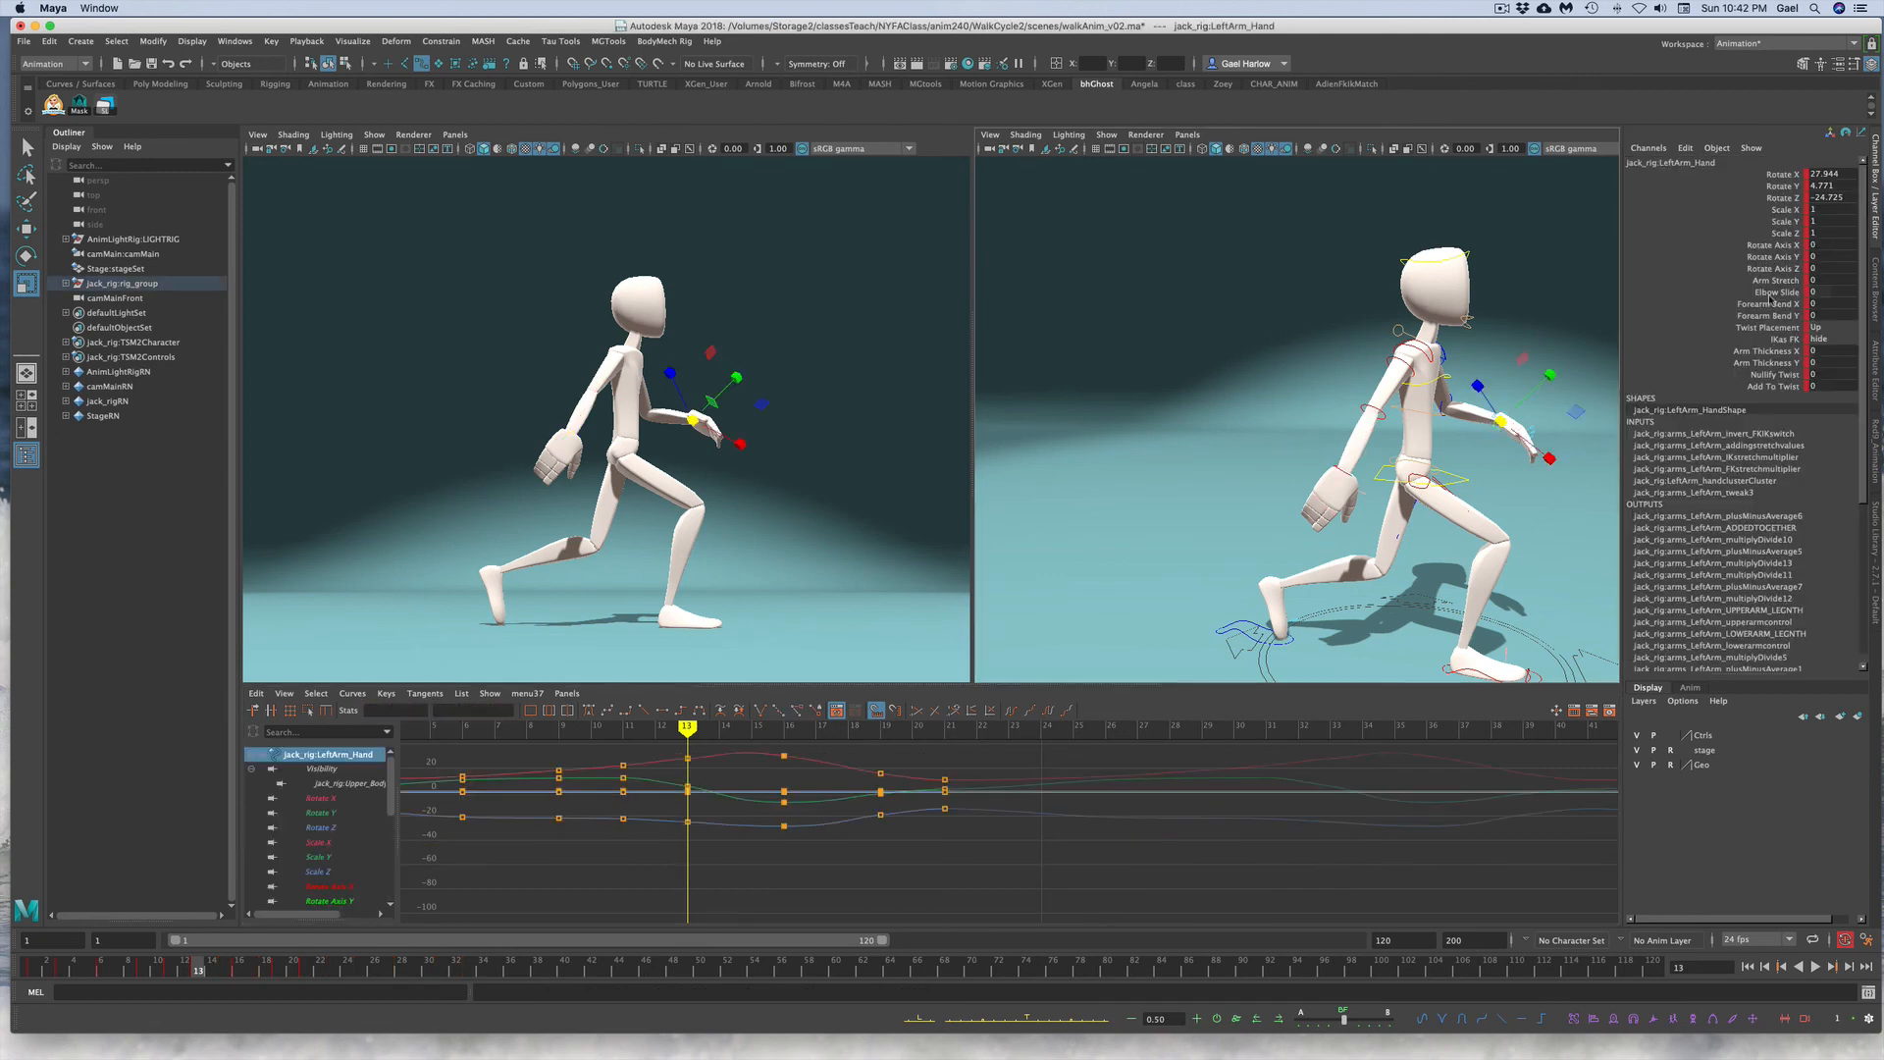
left_click(1778, 186)
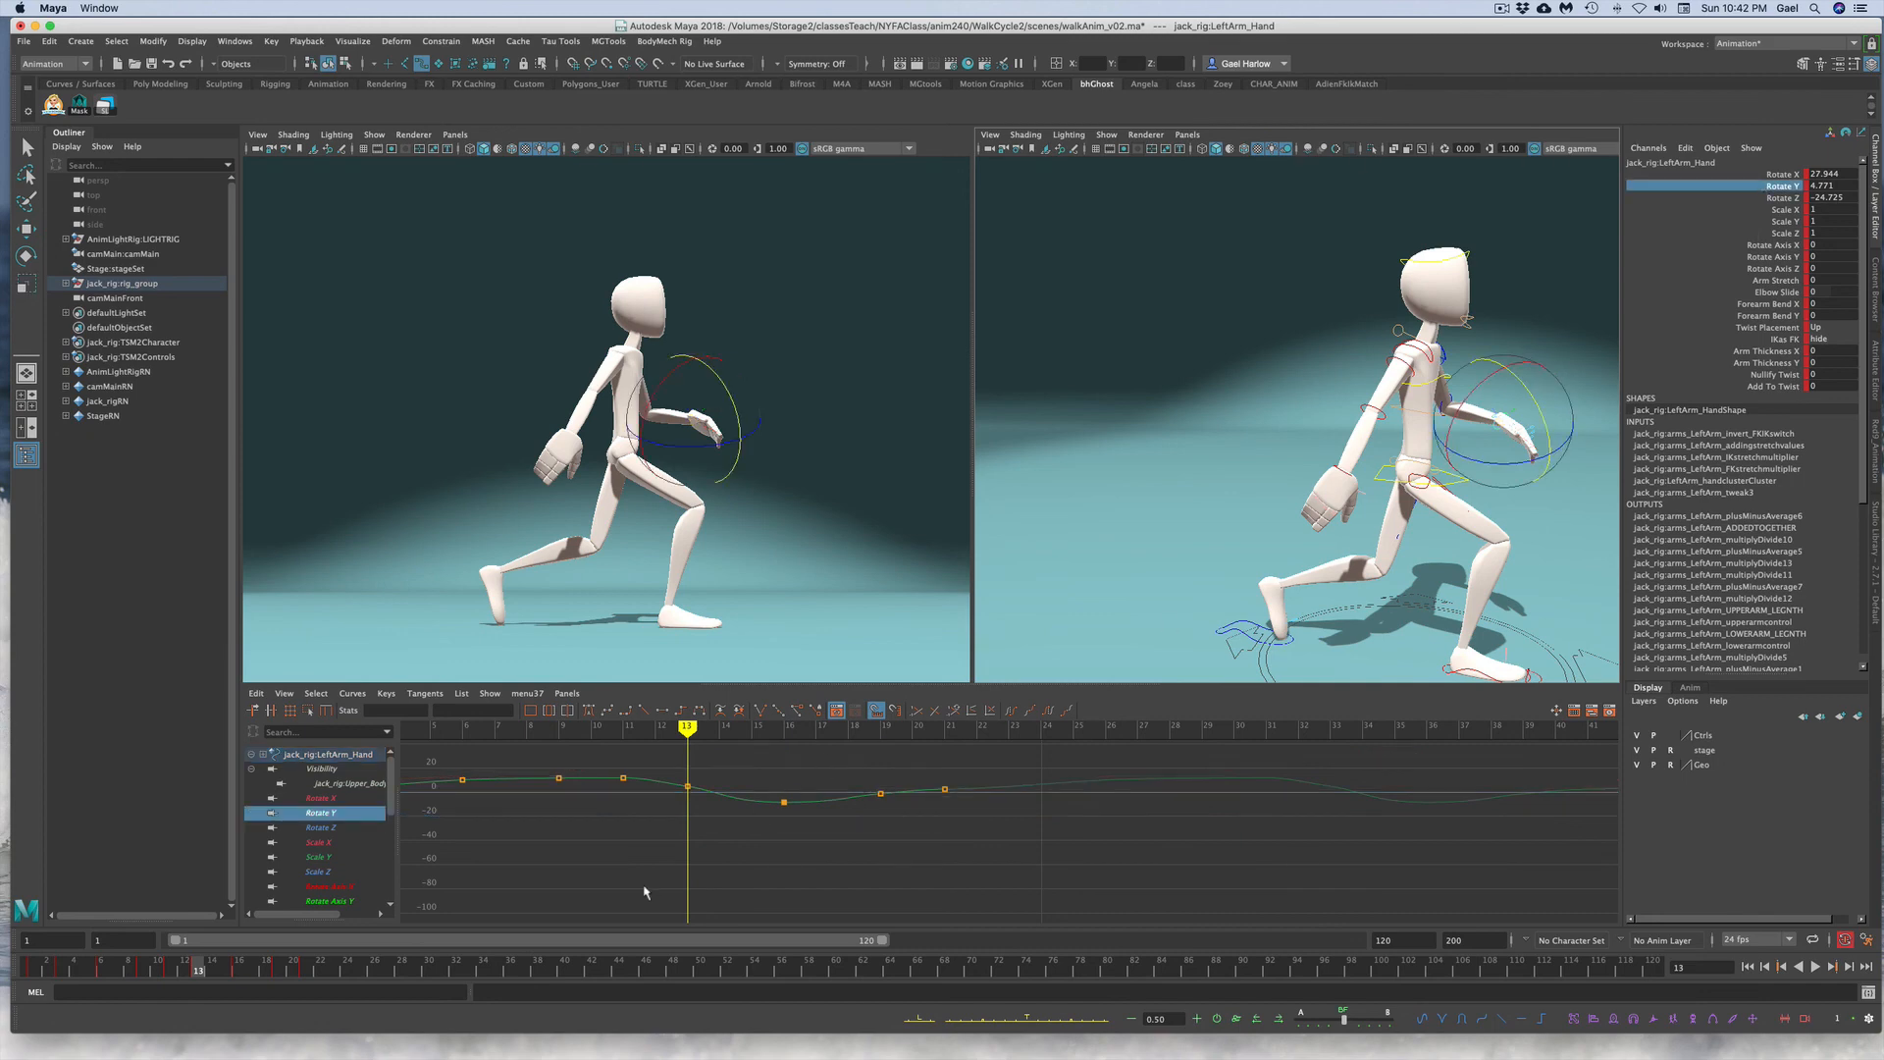
right_click_drag(905, 872, 876, 877, "alt")
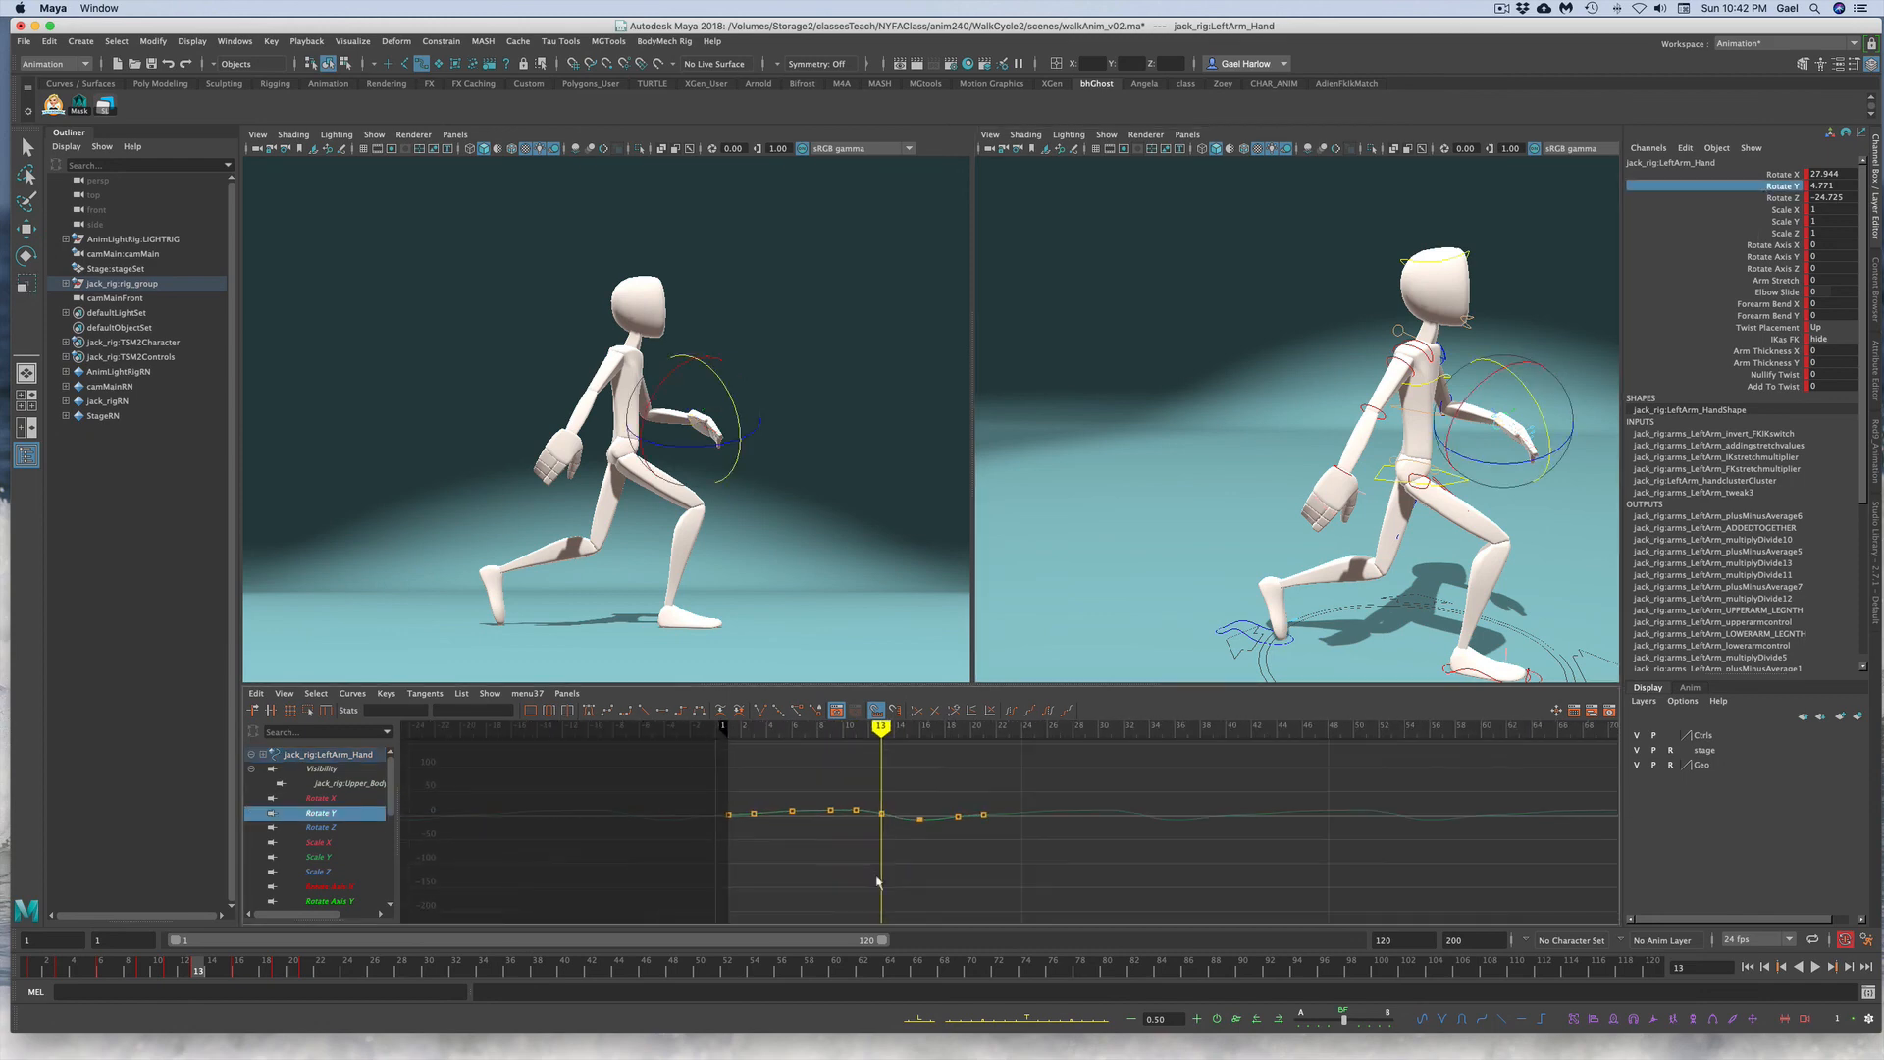
left_click_drag(660, 748, 1161, 863)
key("Delete")
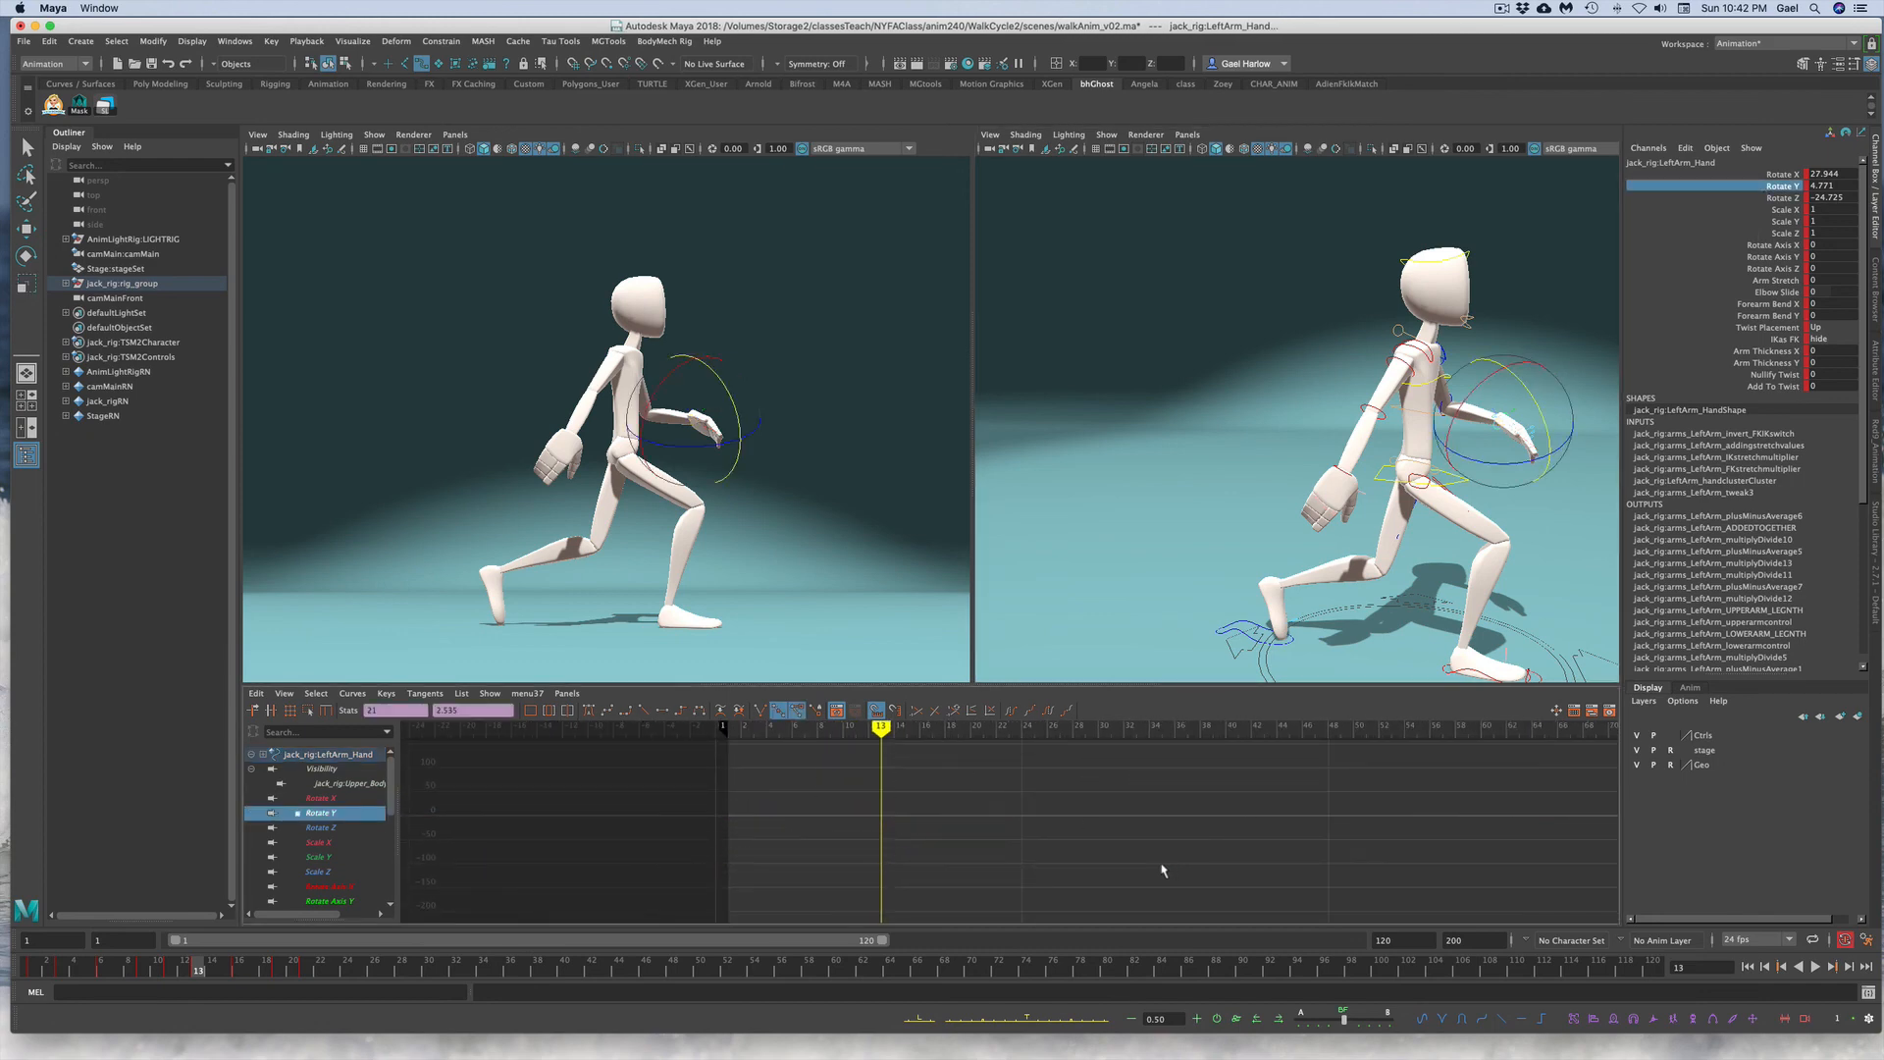
key("ctrl+z")
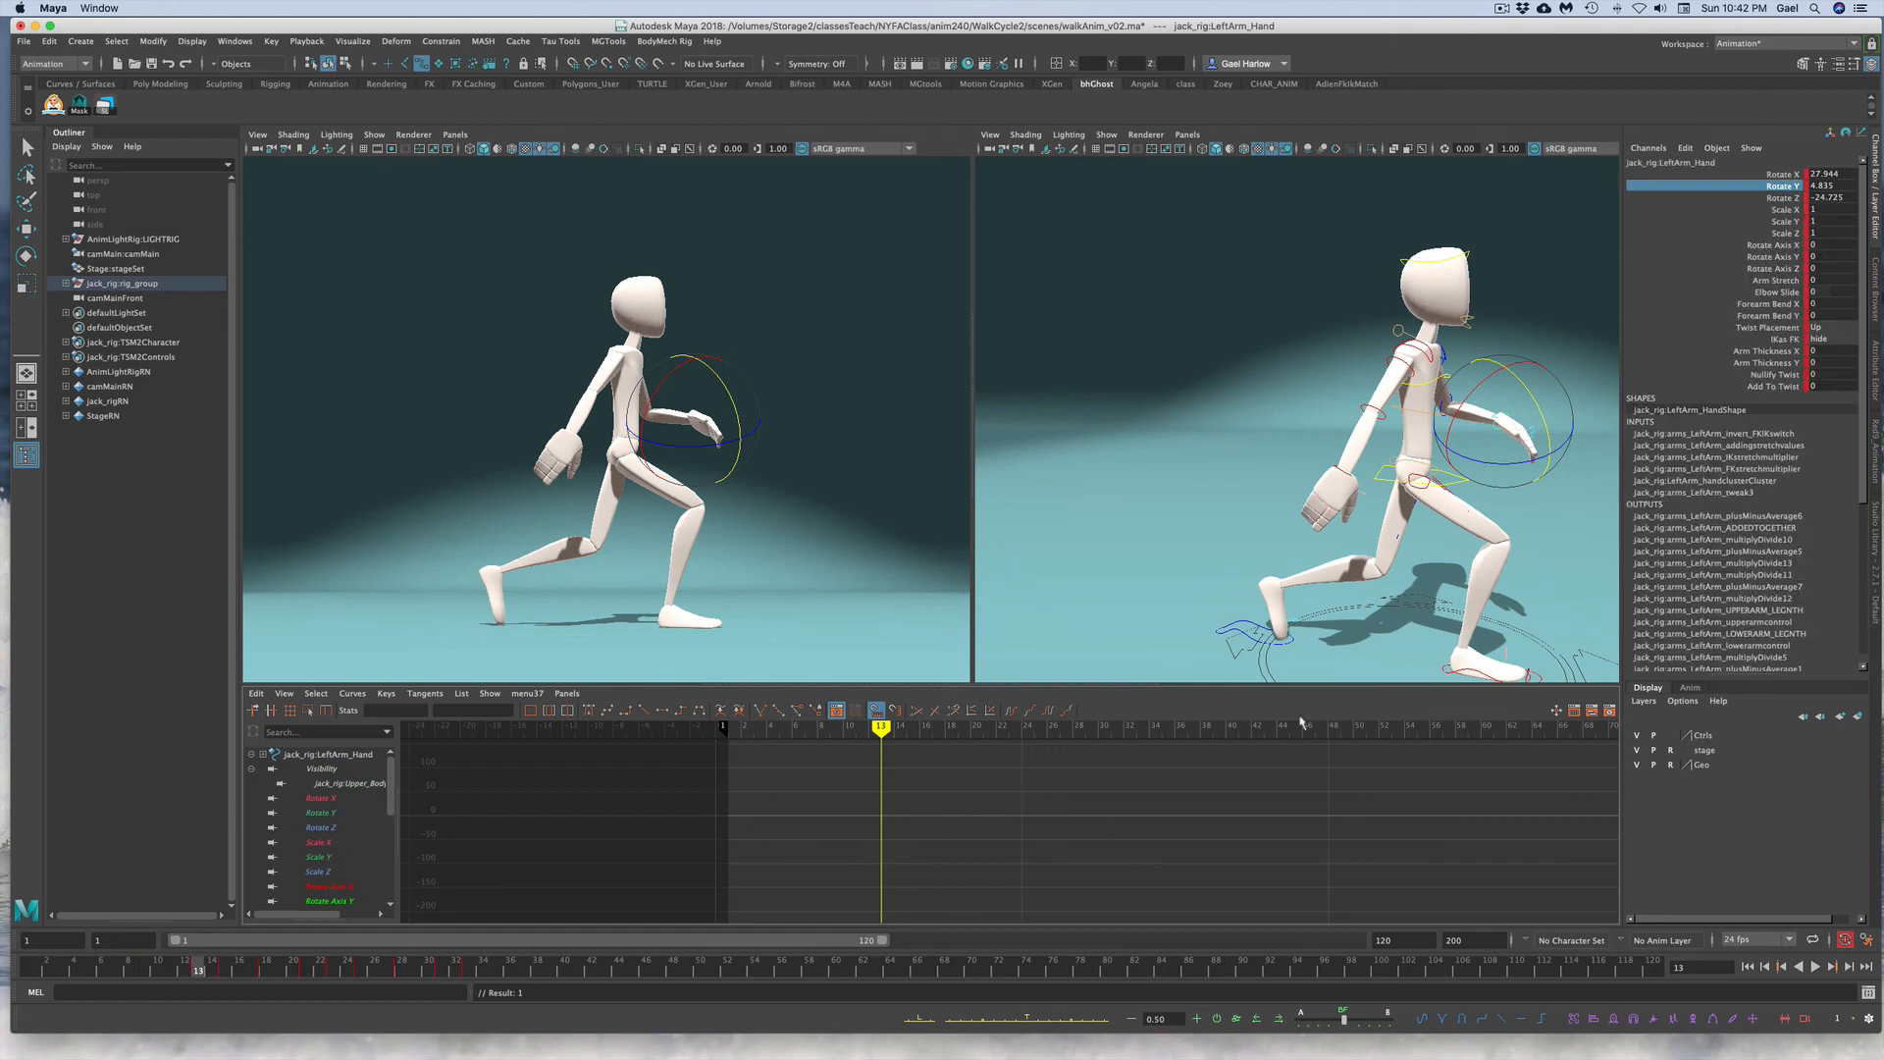
left_click(1739, 185)
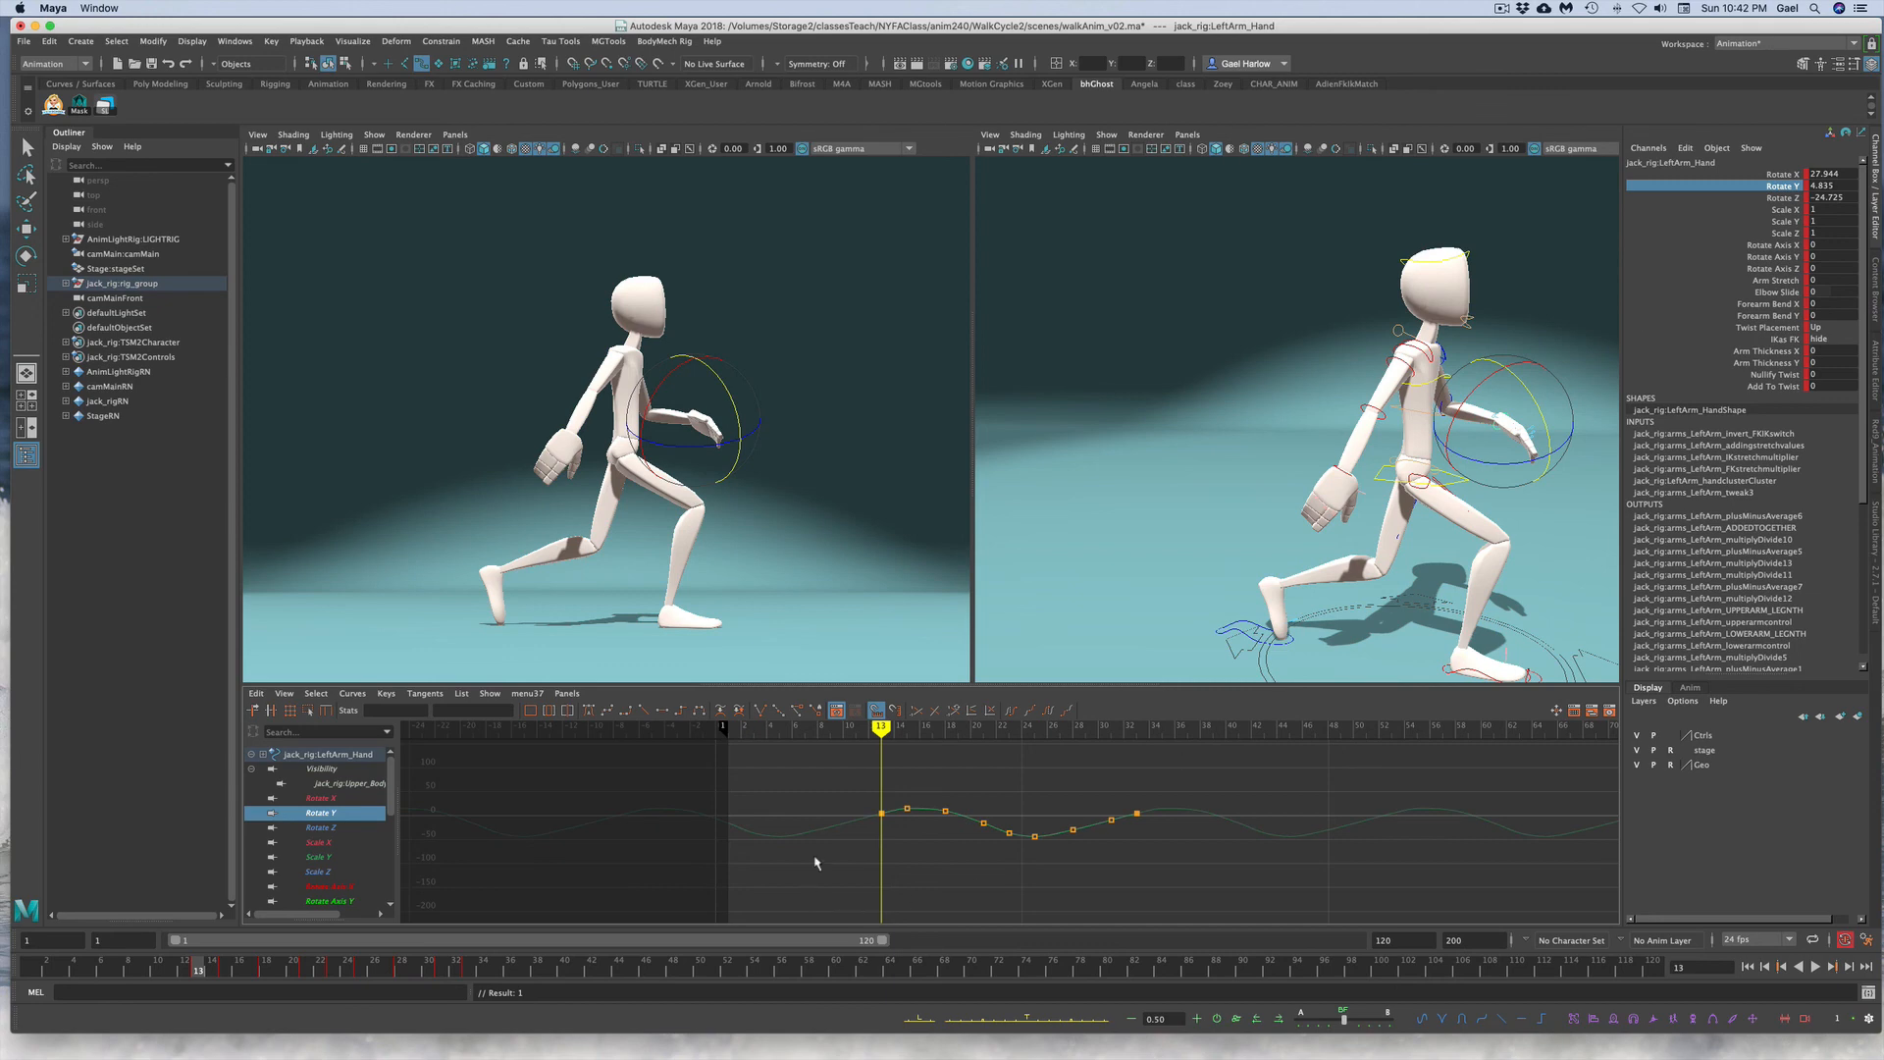
Step: Select the left hand's pasted Rotate Y keys and shift them earlier so they start at frame 1, then deselect
left_click(926, 813)
left_click(31, 970)
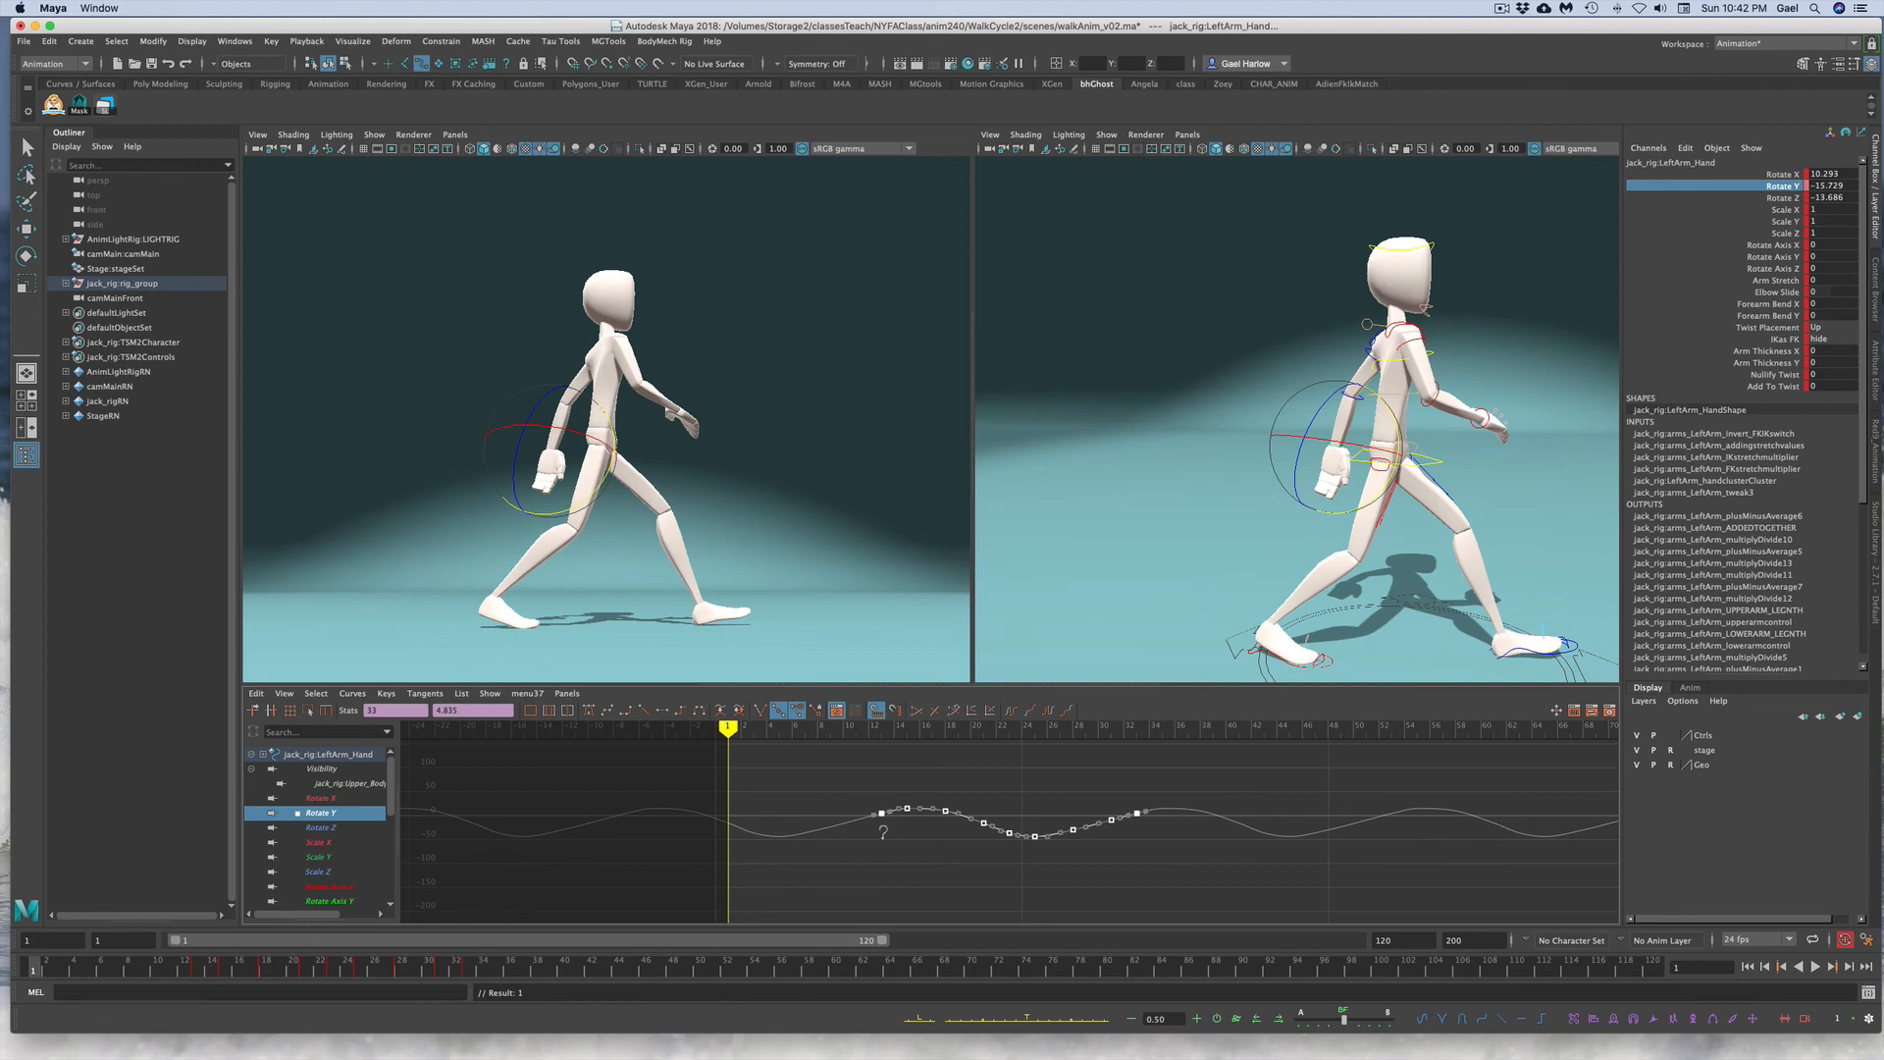
middle_click_drag(883, 832, 734, 827, "shift")
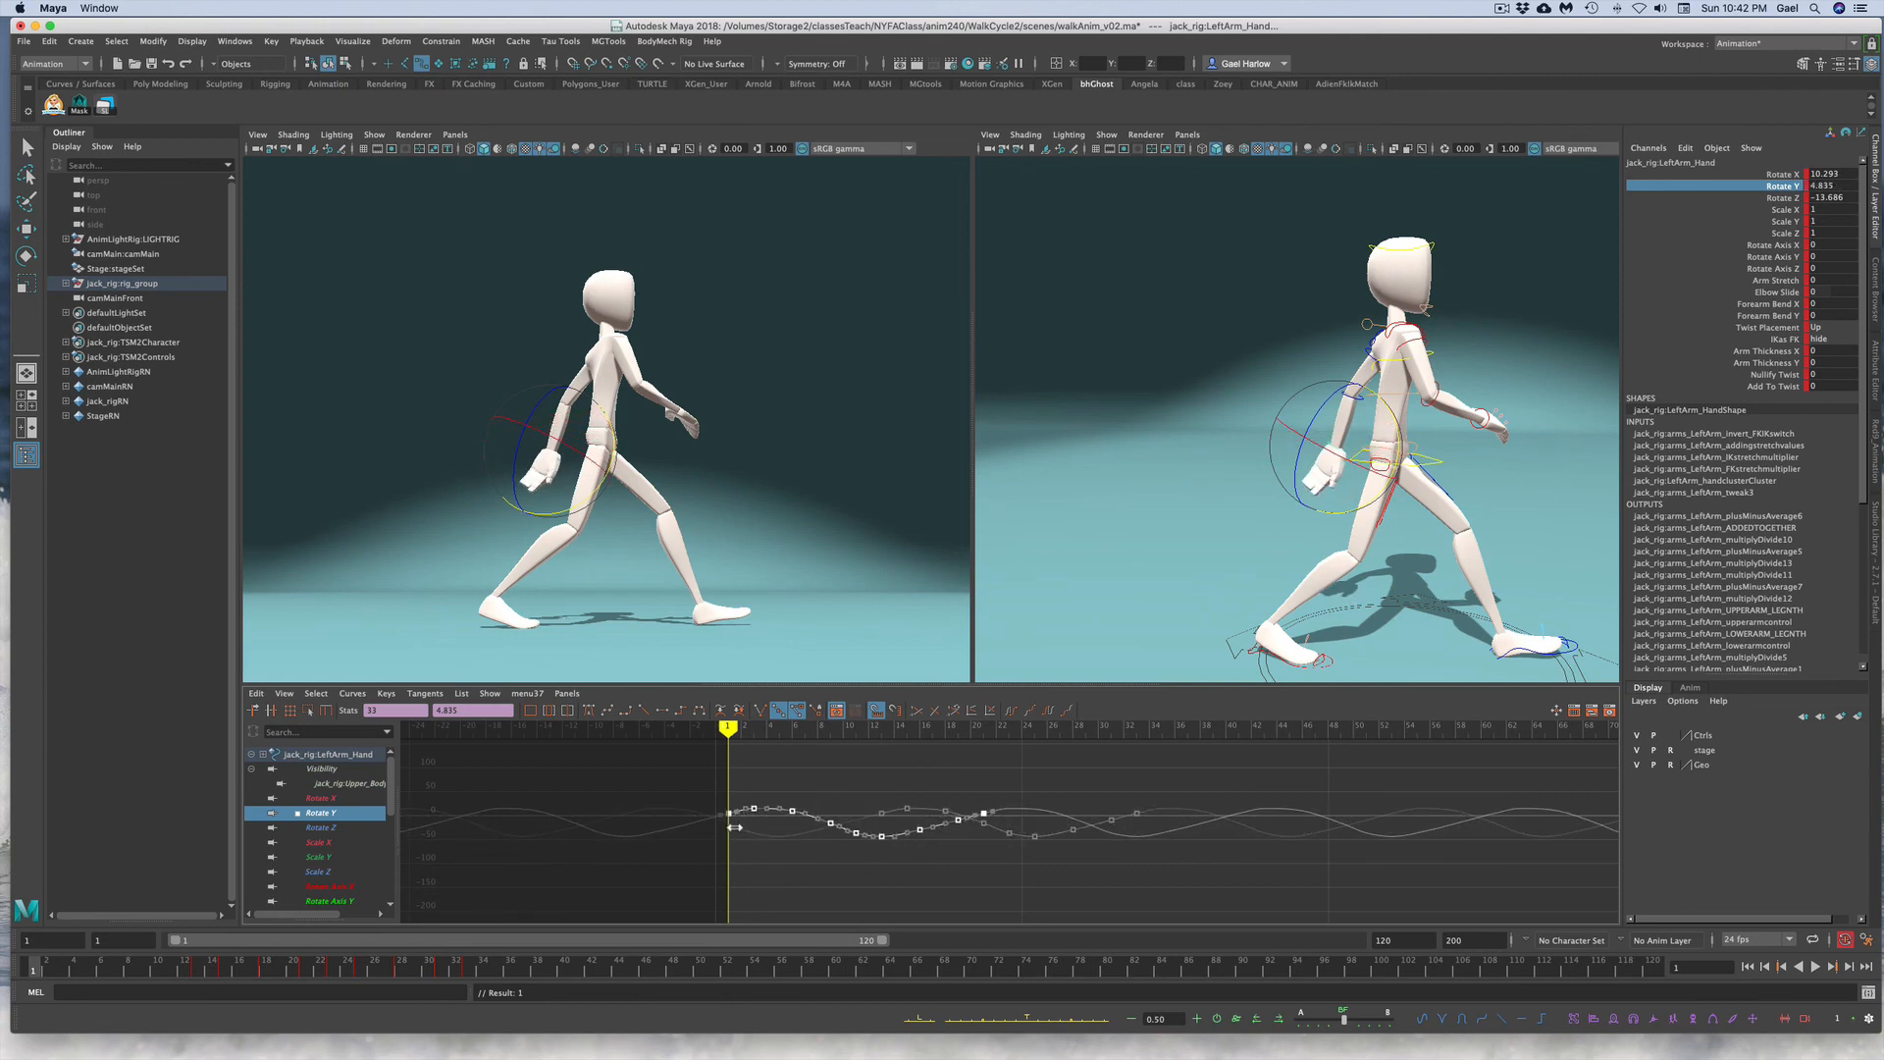
left_click(709, 351)
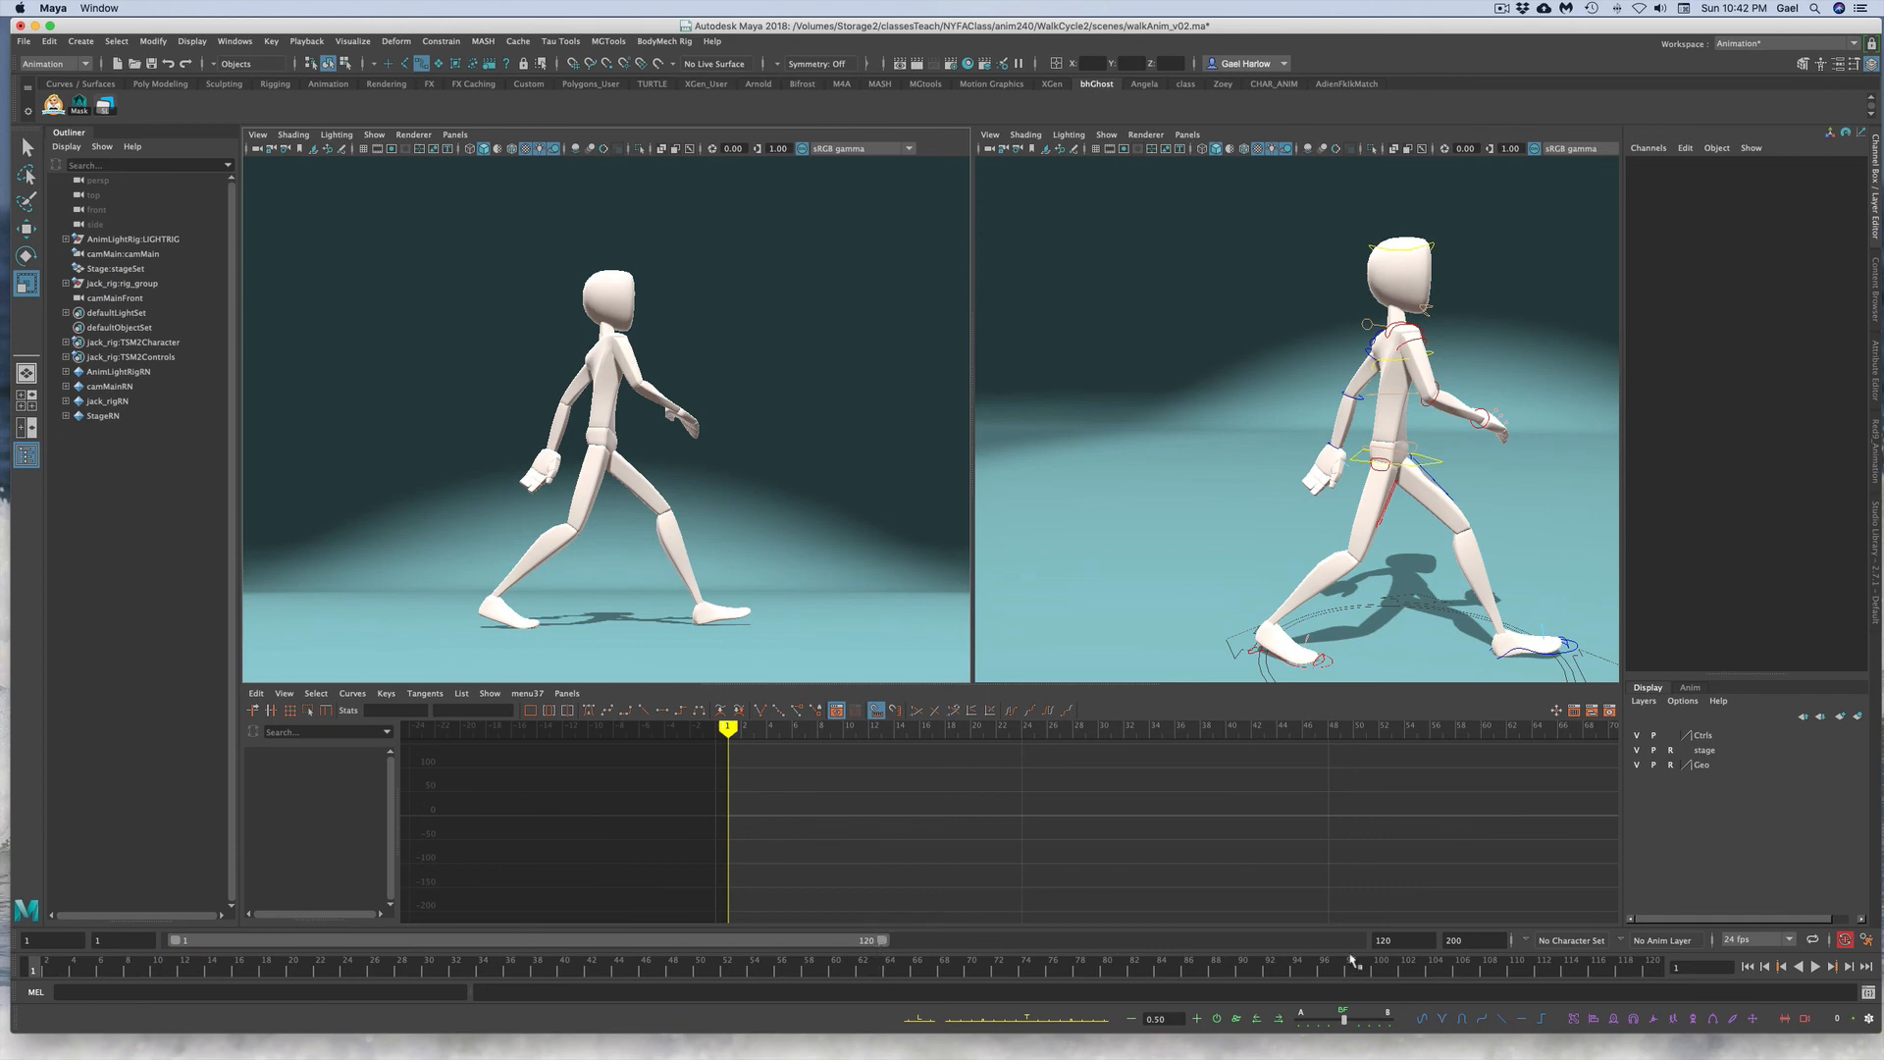
Step: Set the playback end frame to 80 and play back the walk cycle
left_click_drag(1405, 940, 1343, 942)
type("80")
key("Return")
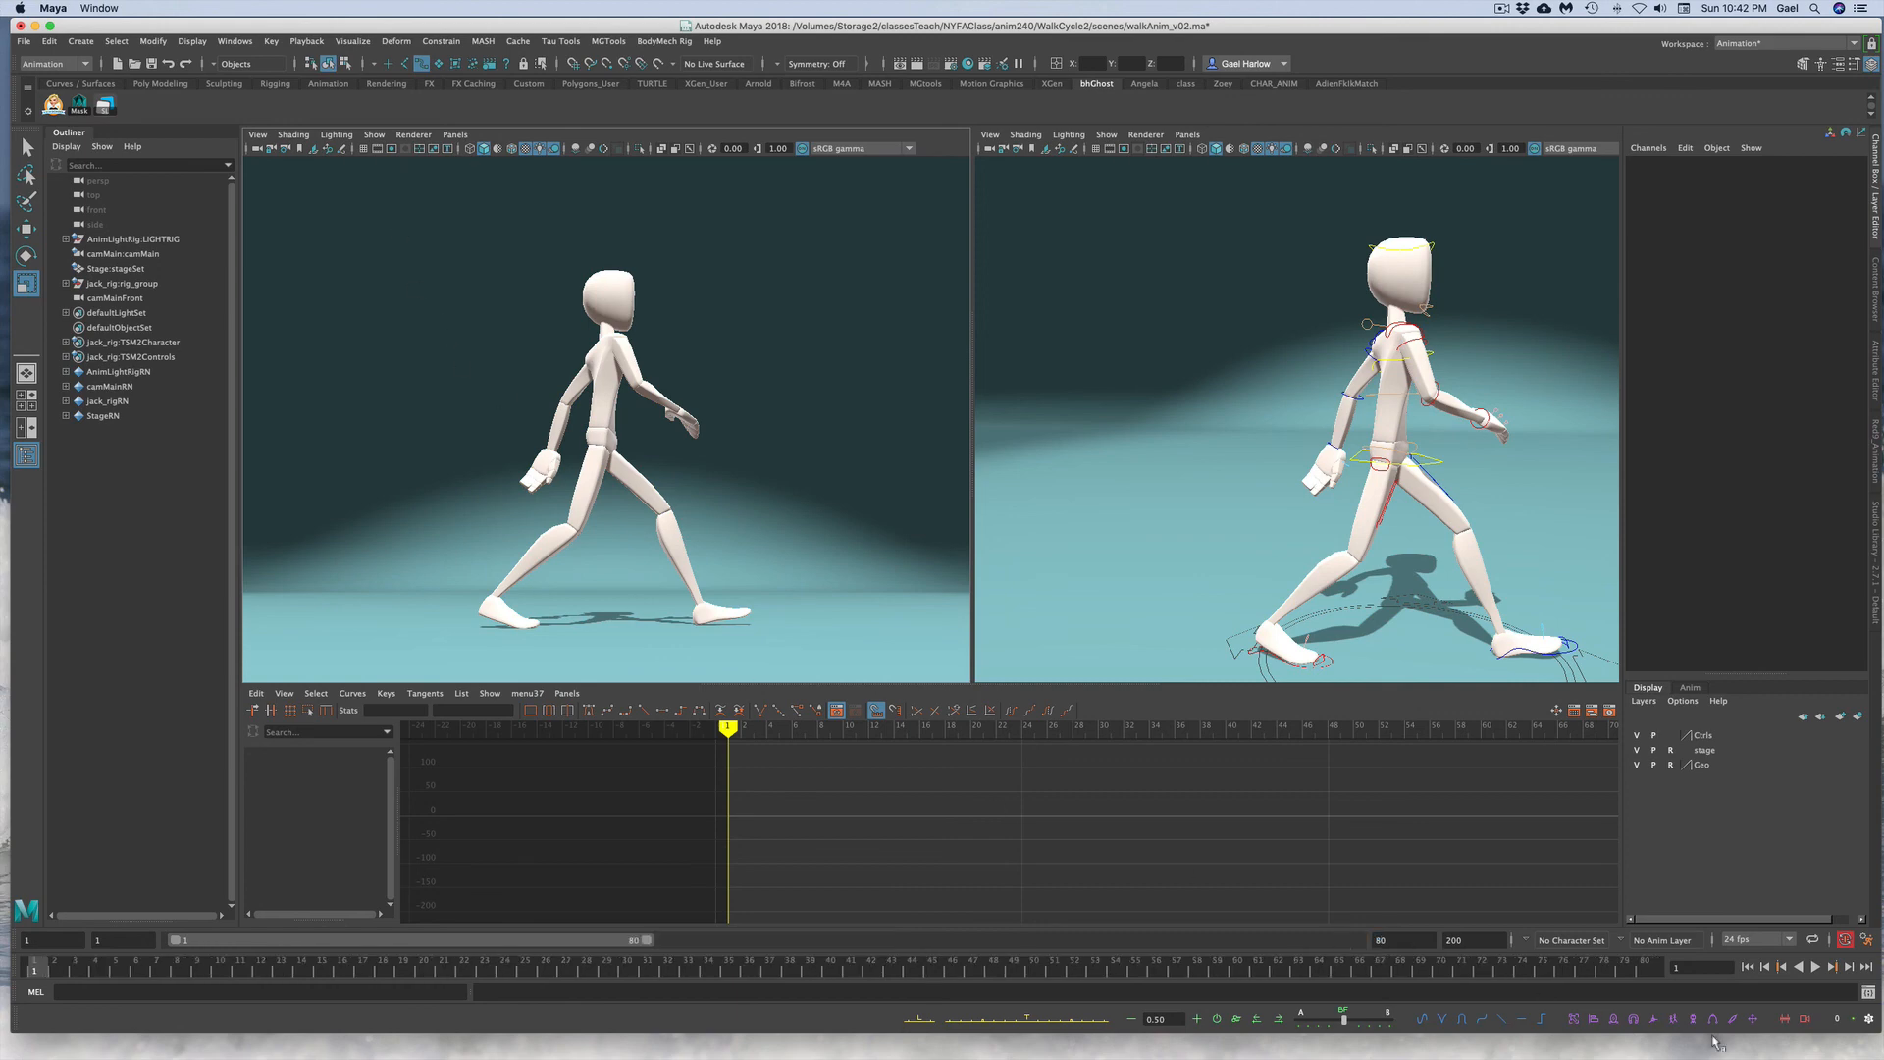
left_click(1815, 966)
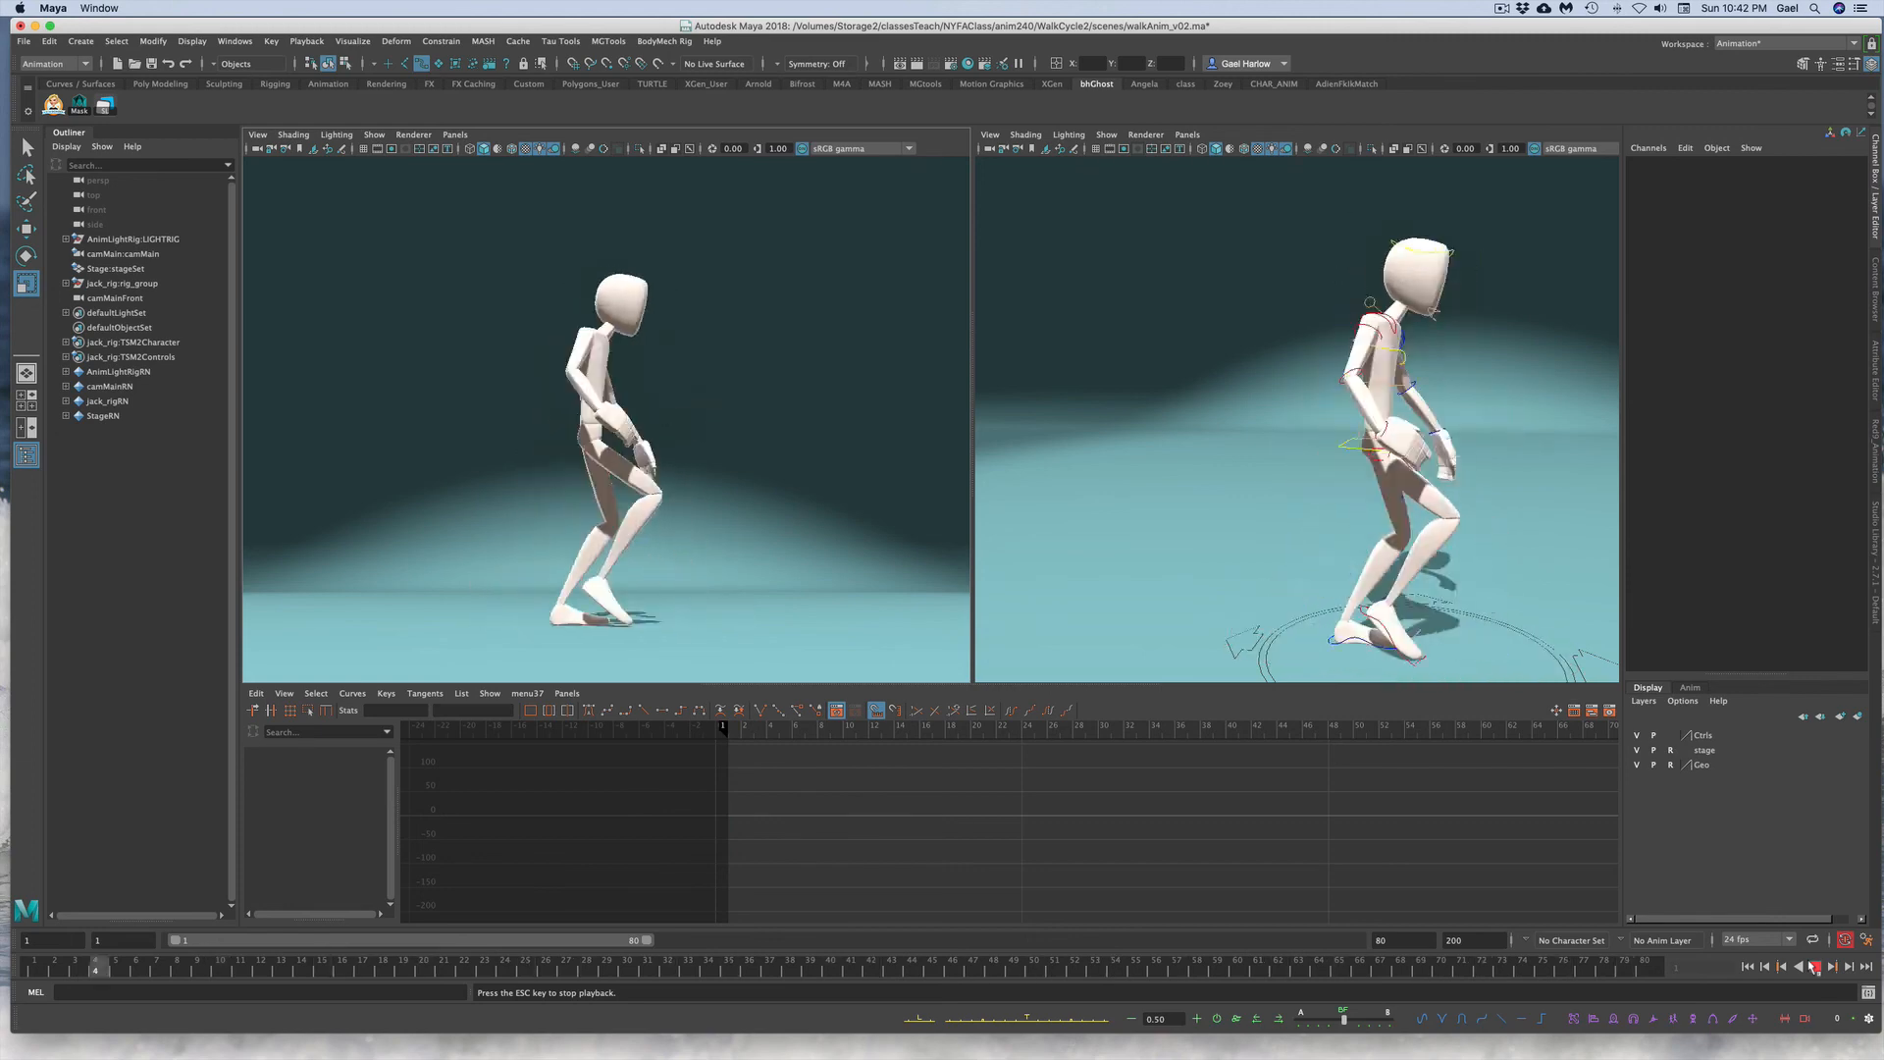
left_click(1814, 967)
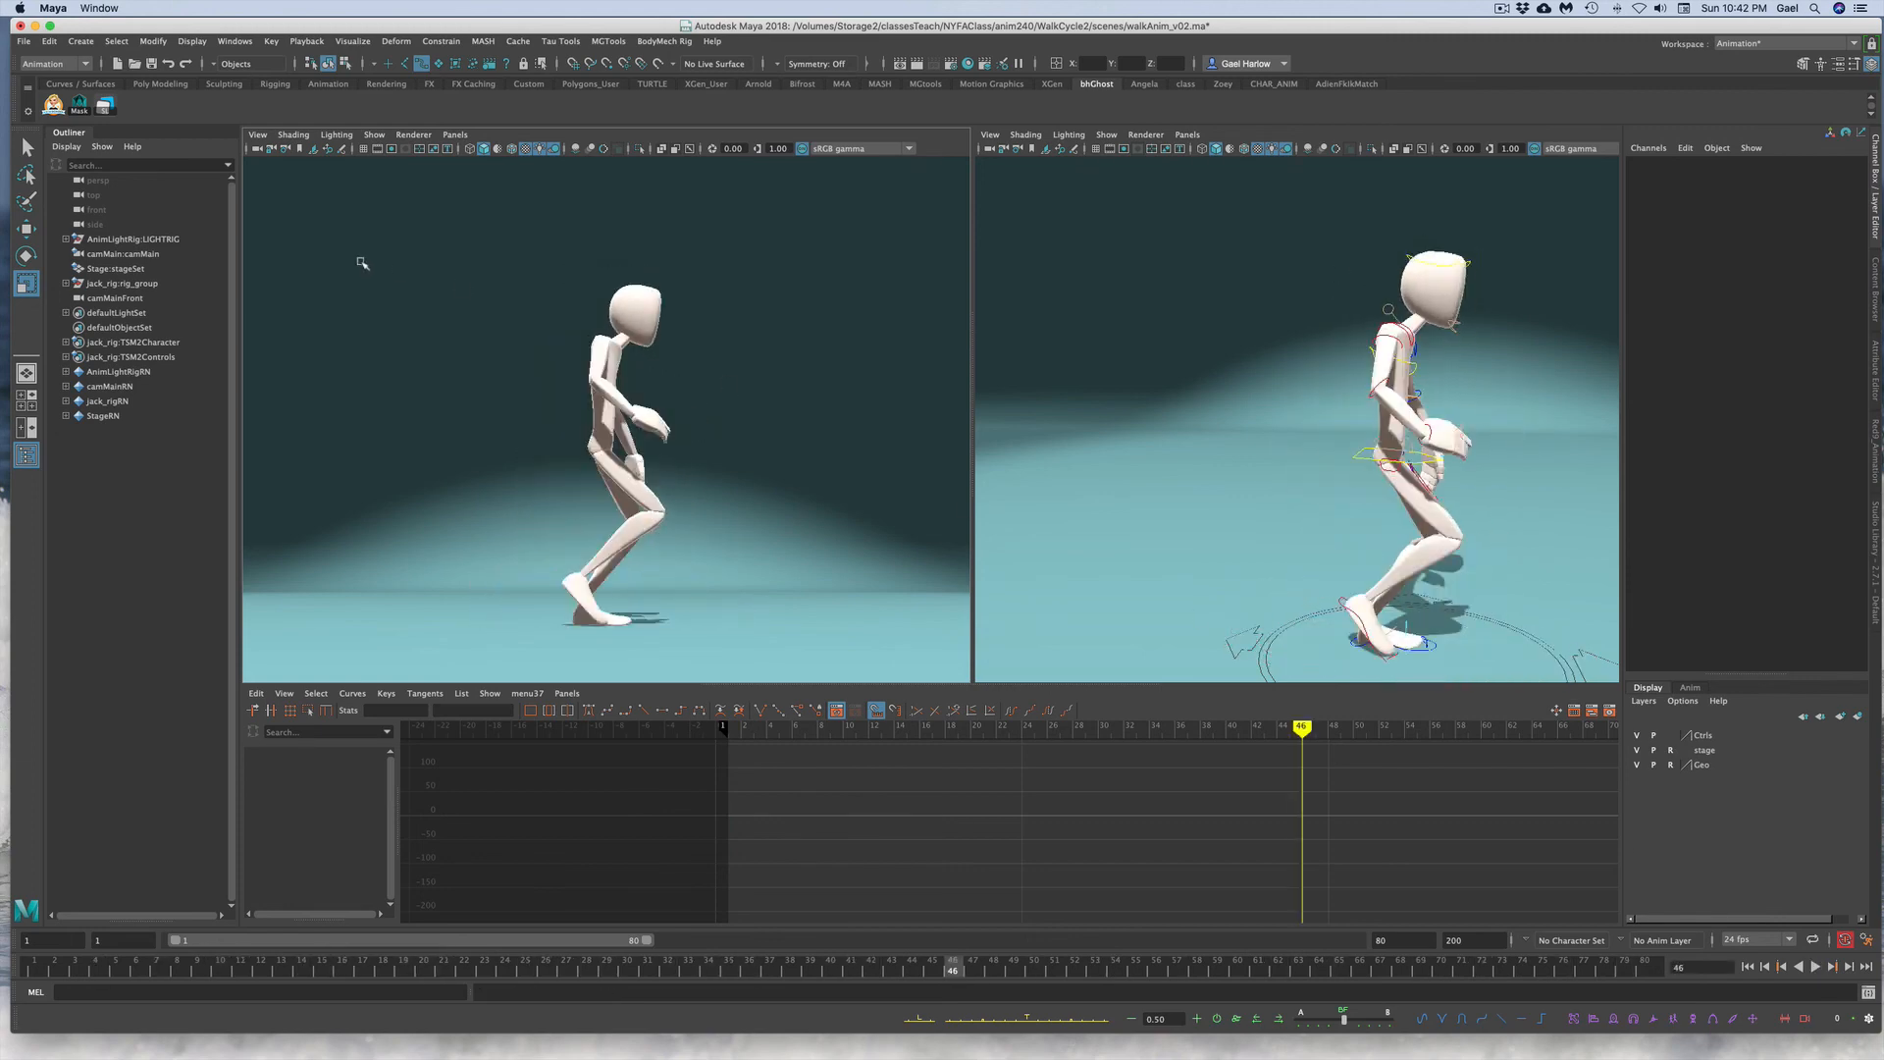
Step: Playblast the walk cycle and play the resulting movie in QuickTime Player
left_click(147, 254)
left_click(401, 250)
left_click(235, 41)
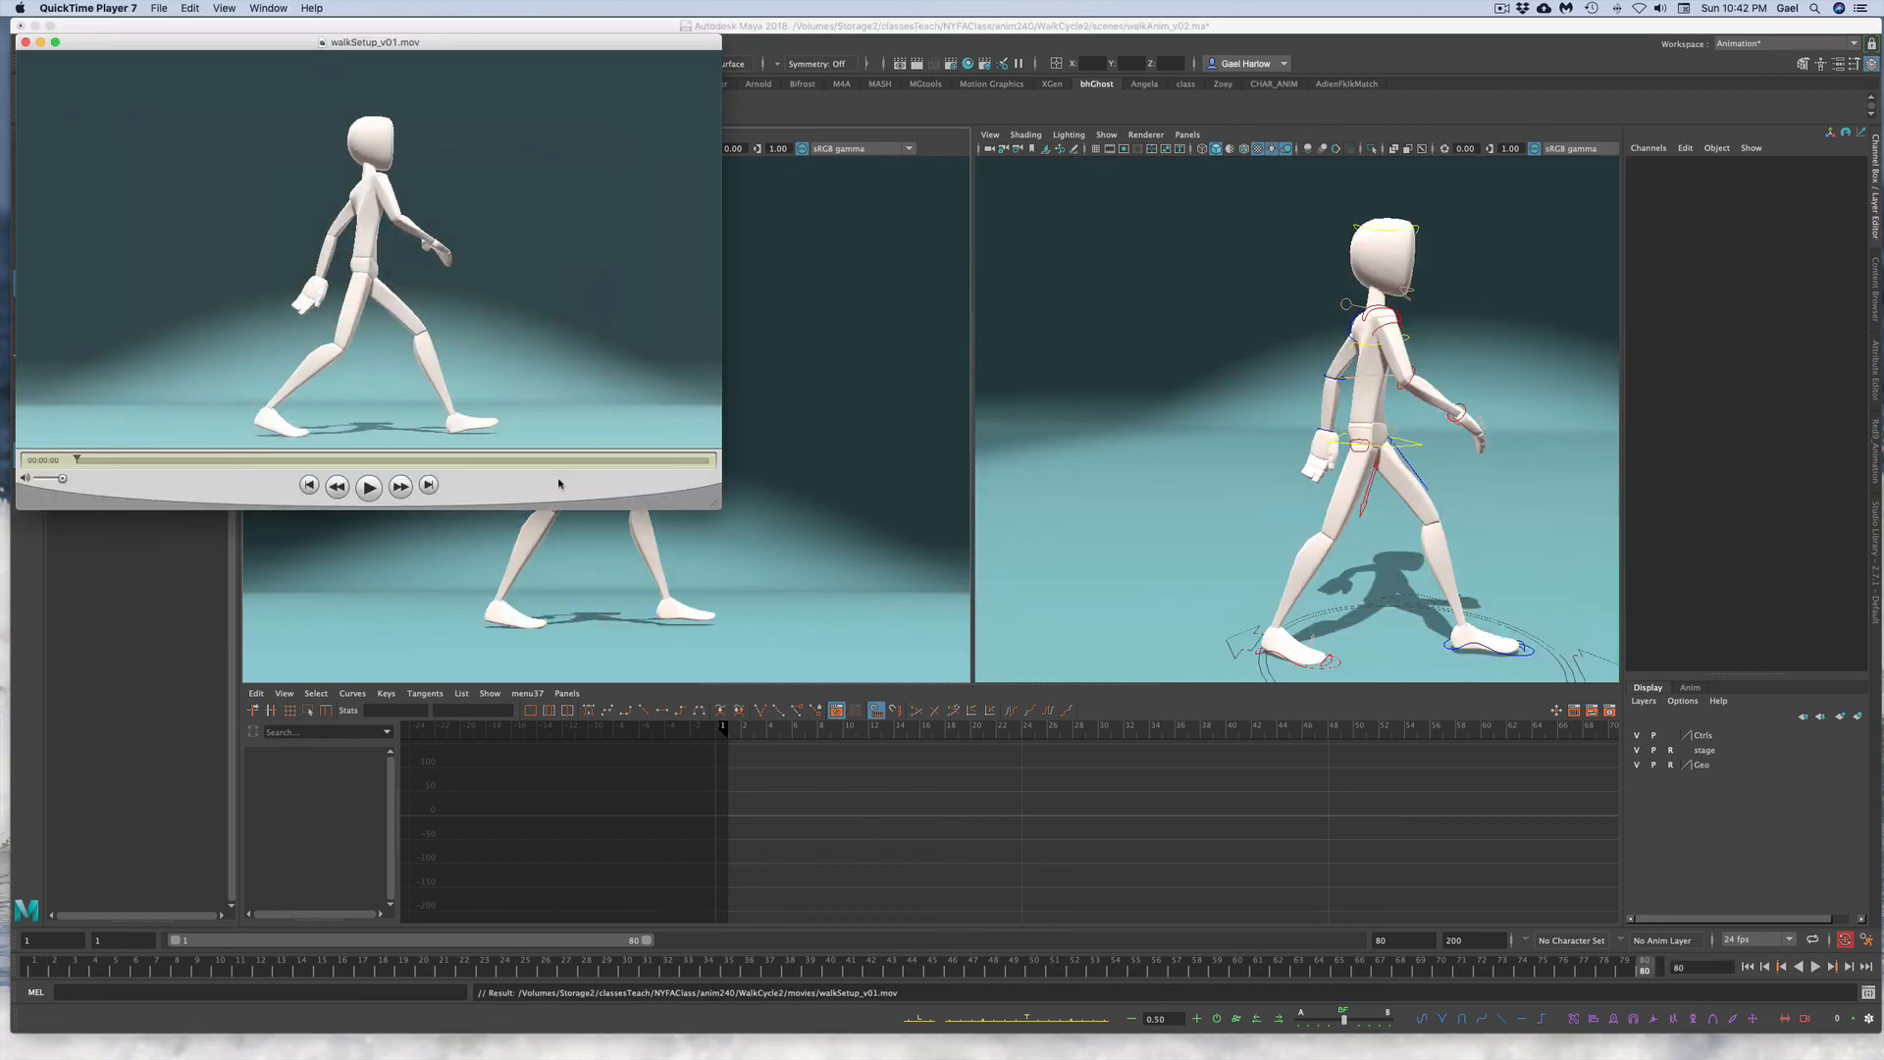
left_click(370, 489)
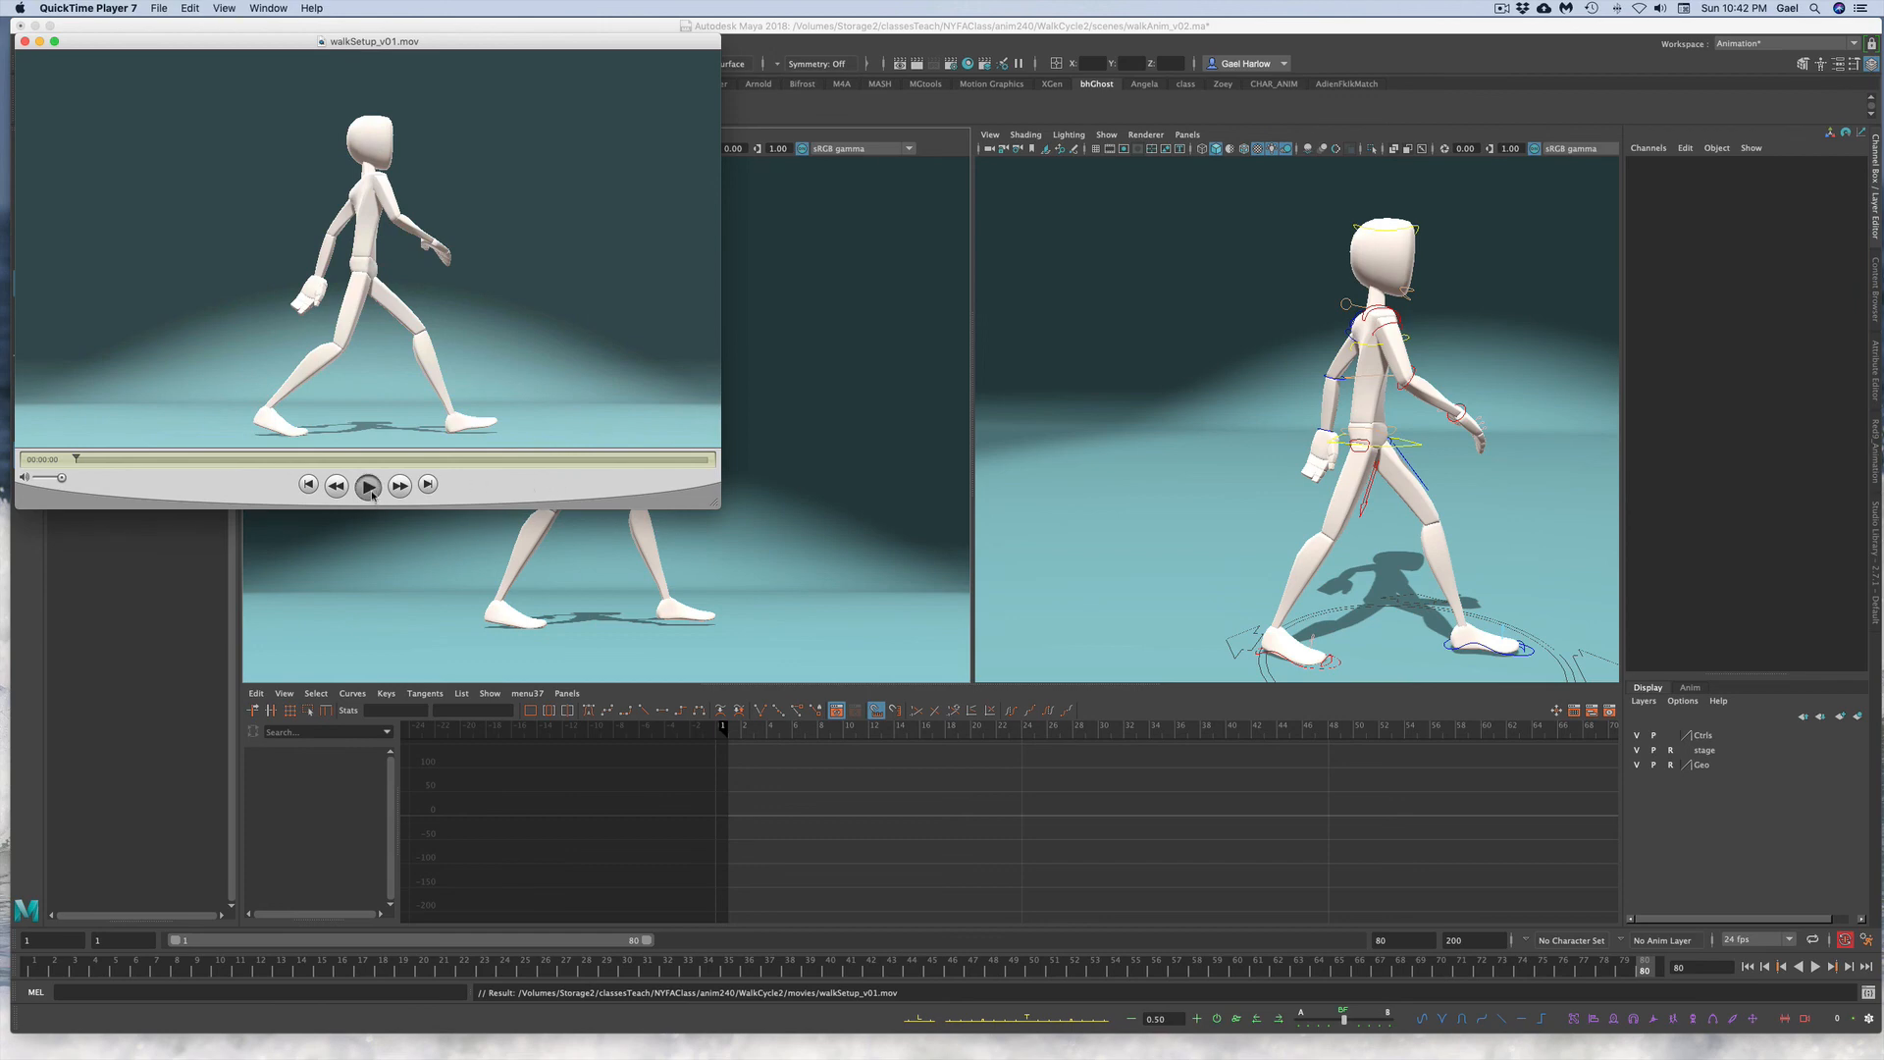